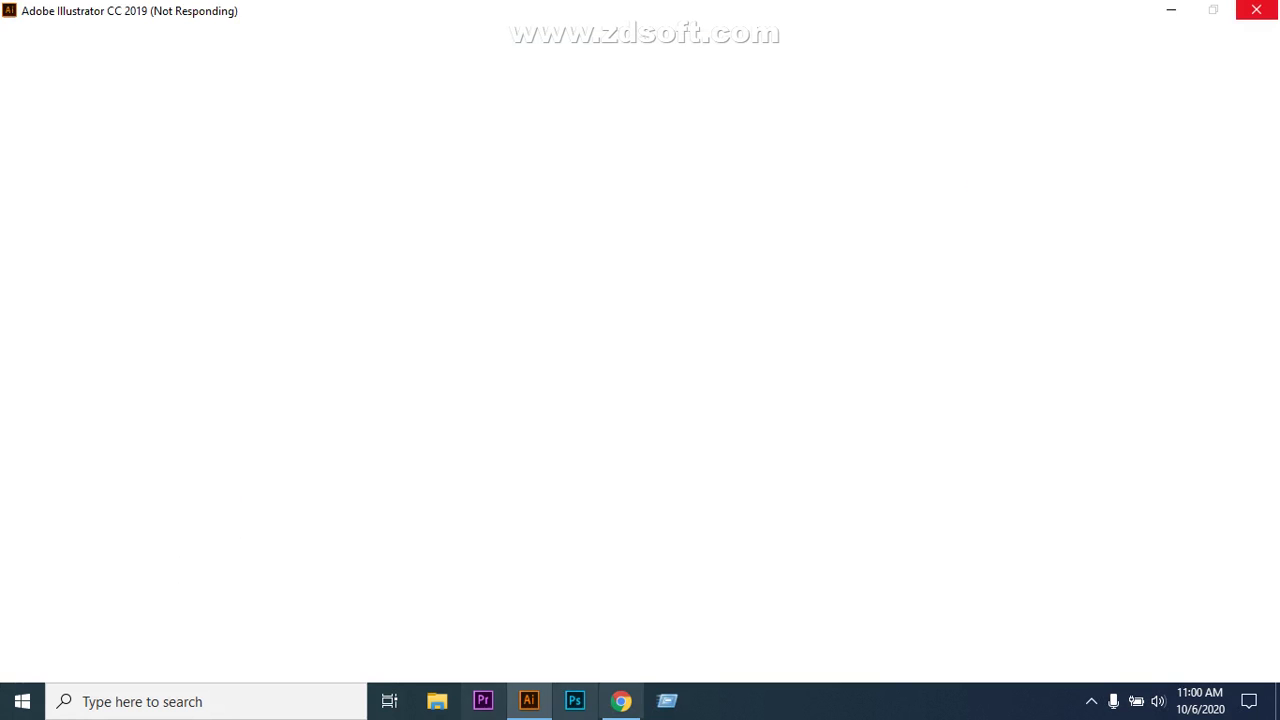
# Switch to the Google Meet call in Chrome and look through the full list of participants.
pyautogui.moveTo(529, 701)
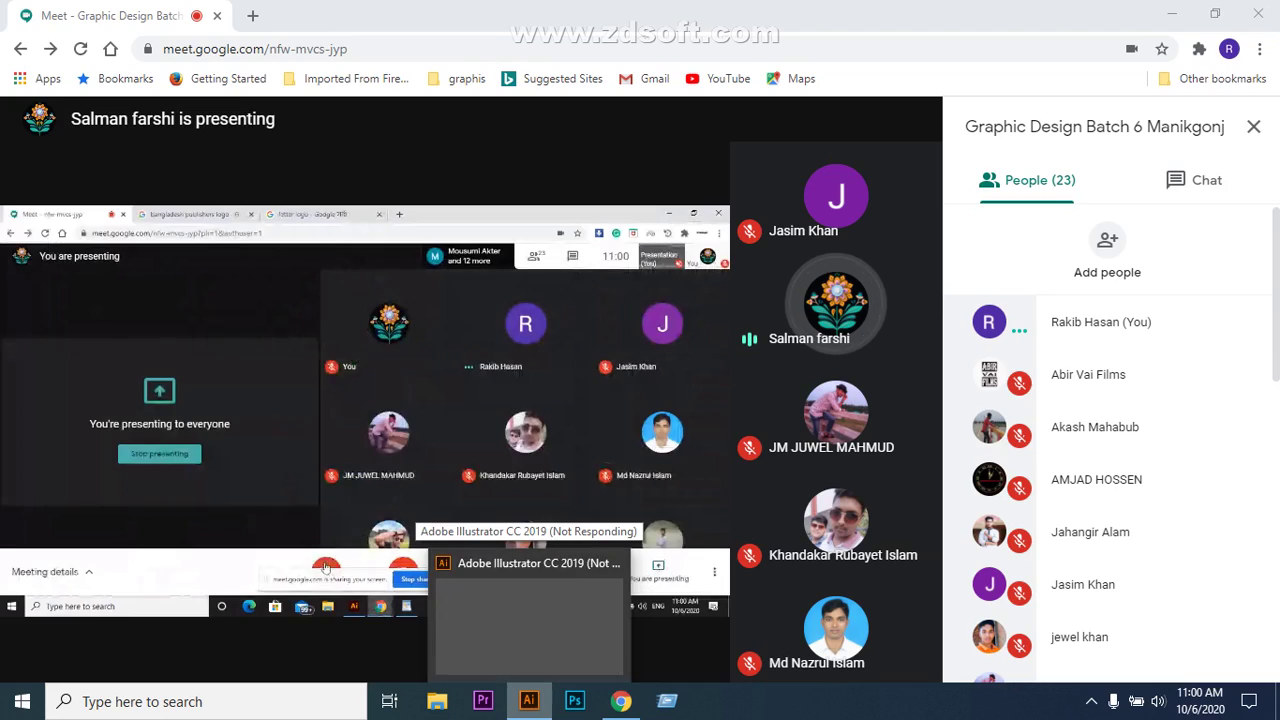
pyautogui.moveTo(621, 701)
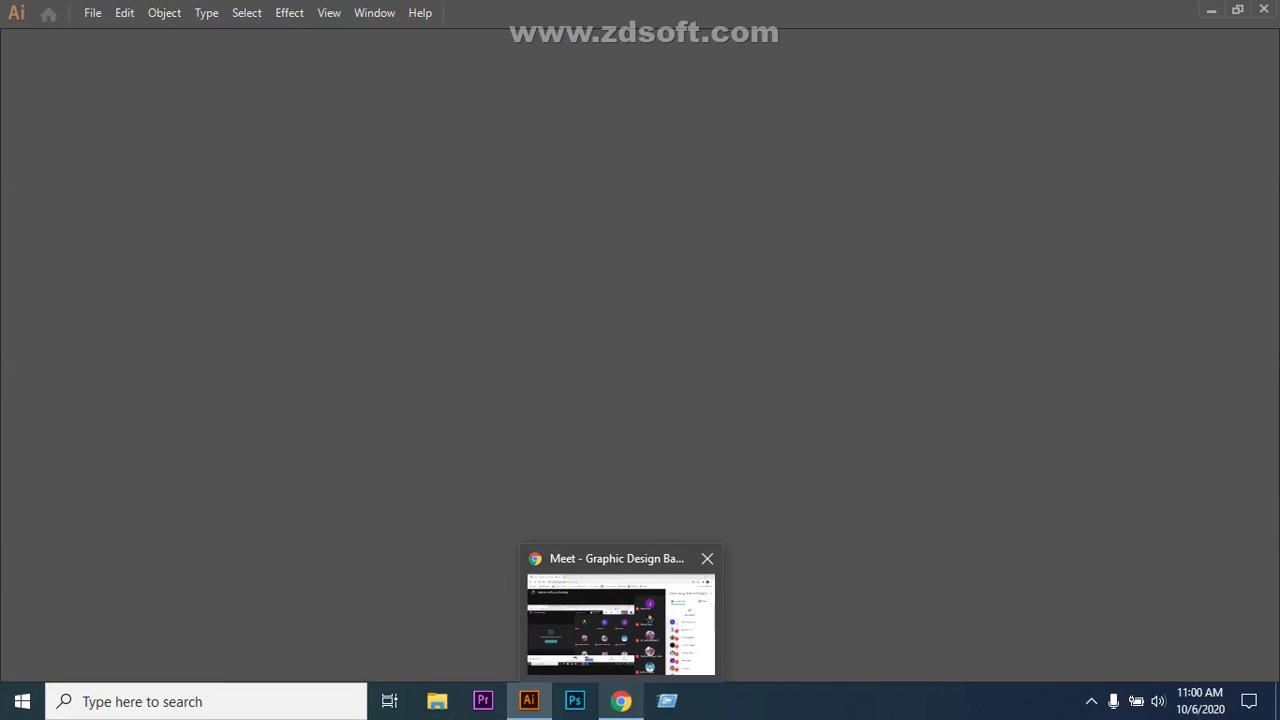
pyautogui.click(620, 620)
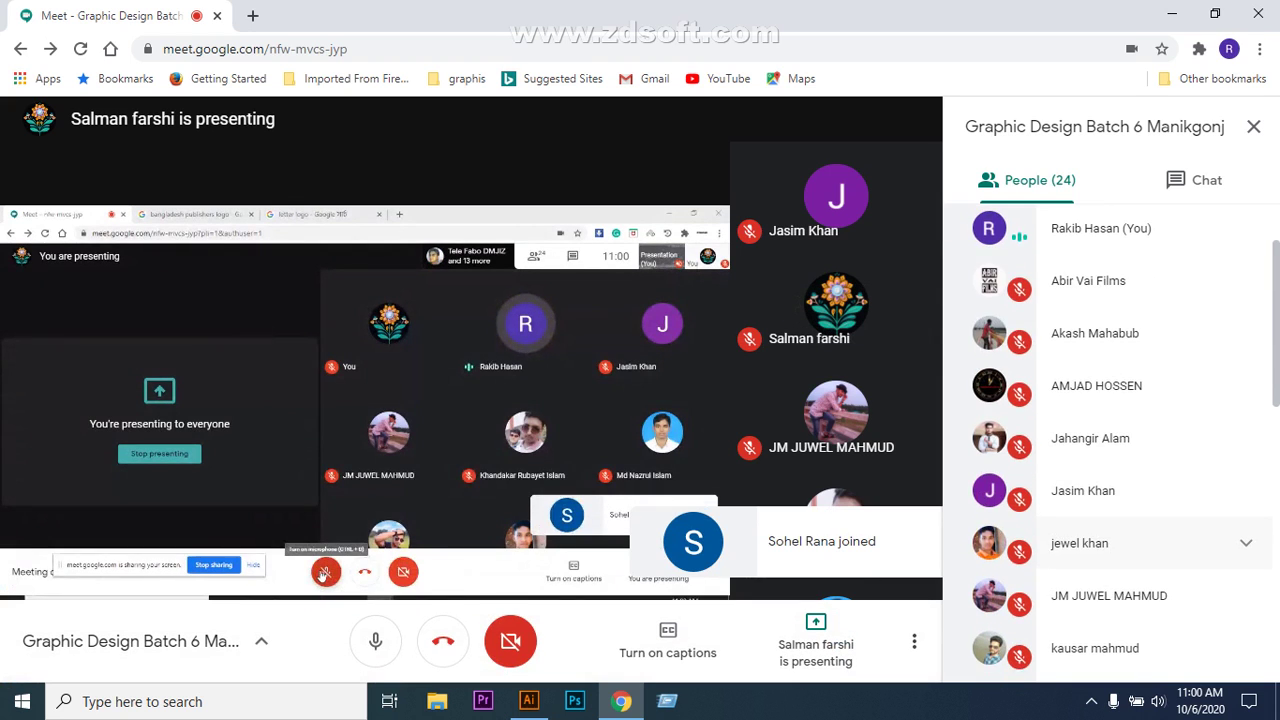
pyautogui.scroll(-2, 1100, 545)
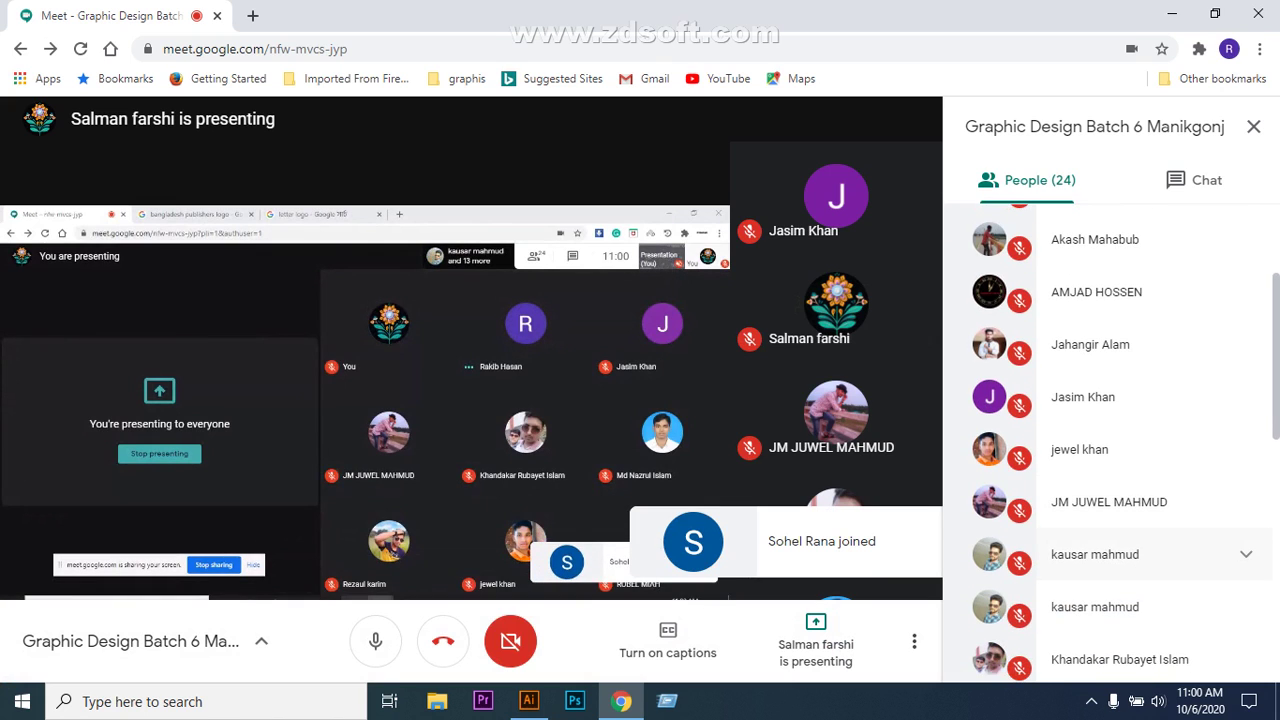
pyautogui.scroll(-1, 1100, 600)
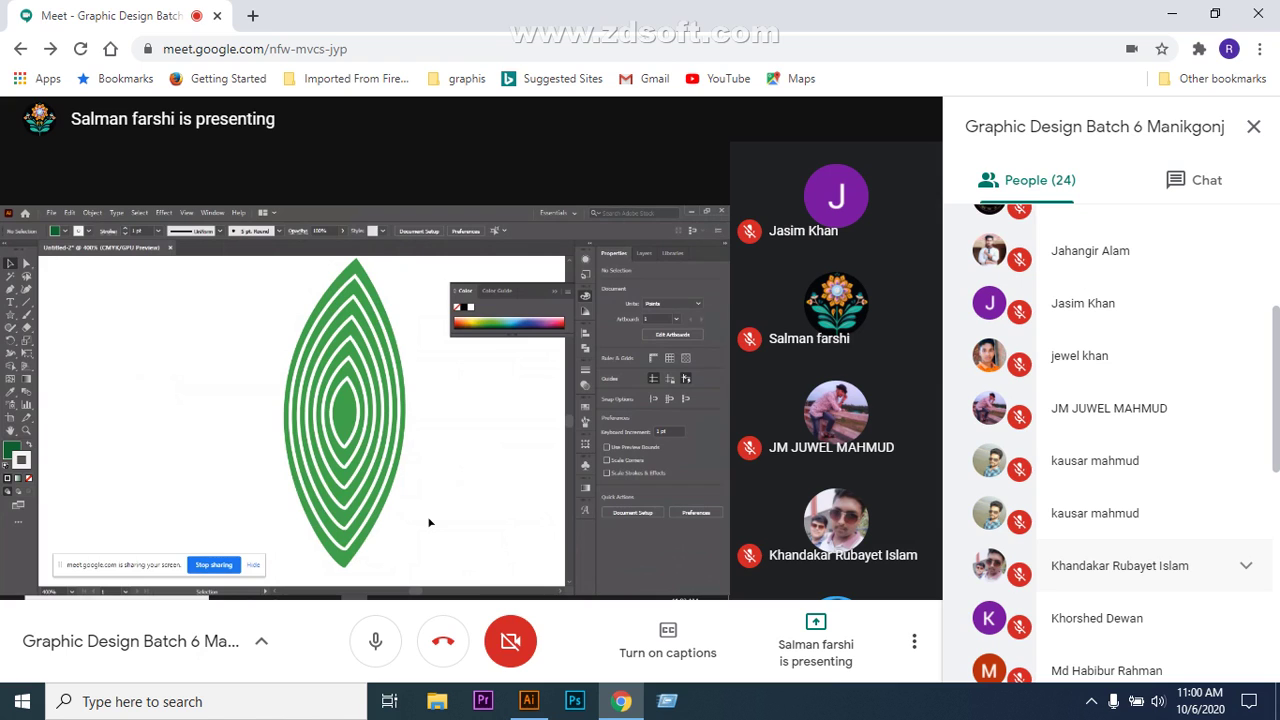
pyautogui.scroll(-2, 1100, 540)
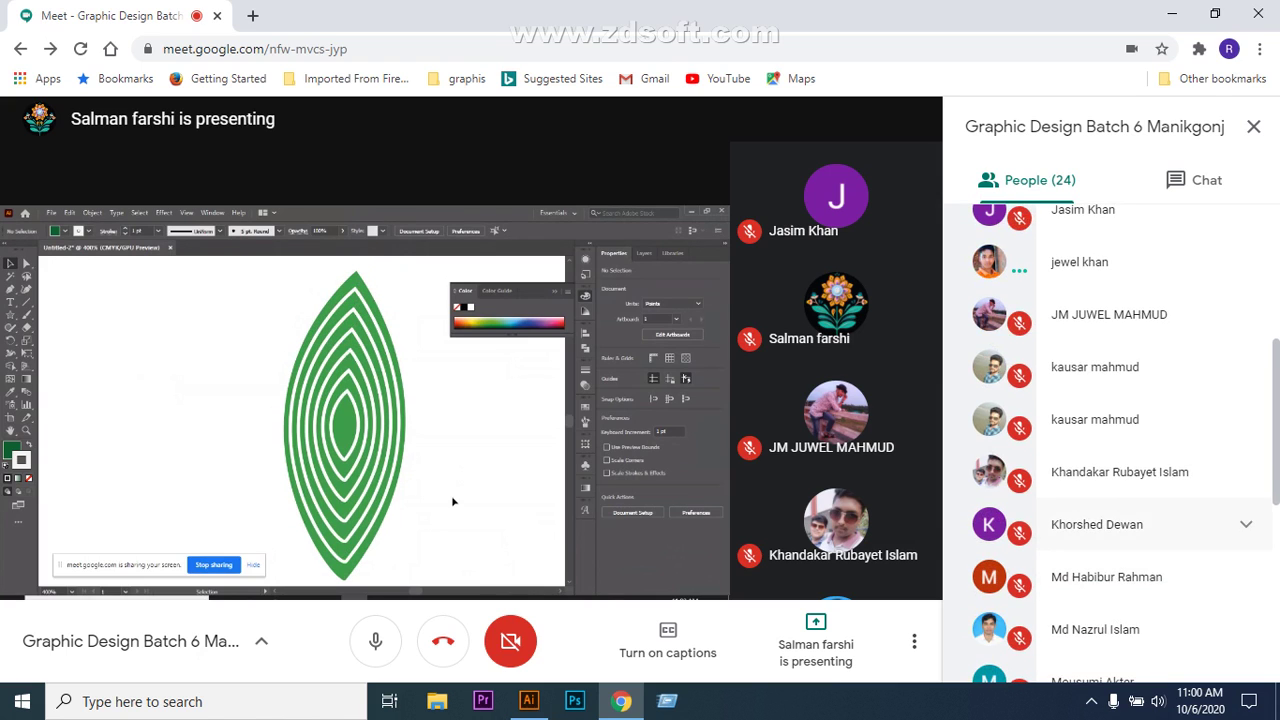
pyautogui.scroll(2, 1100, 513)
pyautogui.scroll(-6, 1100, 545)
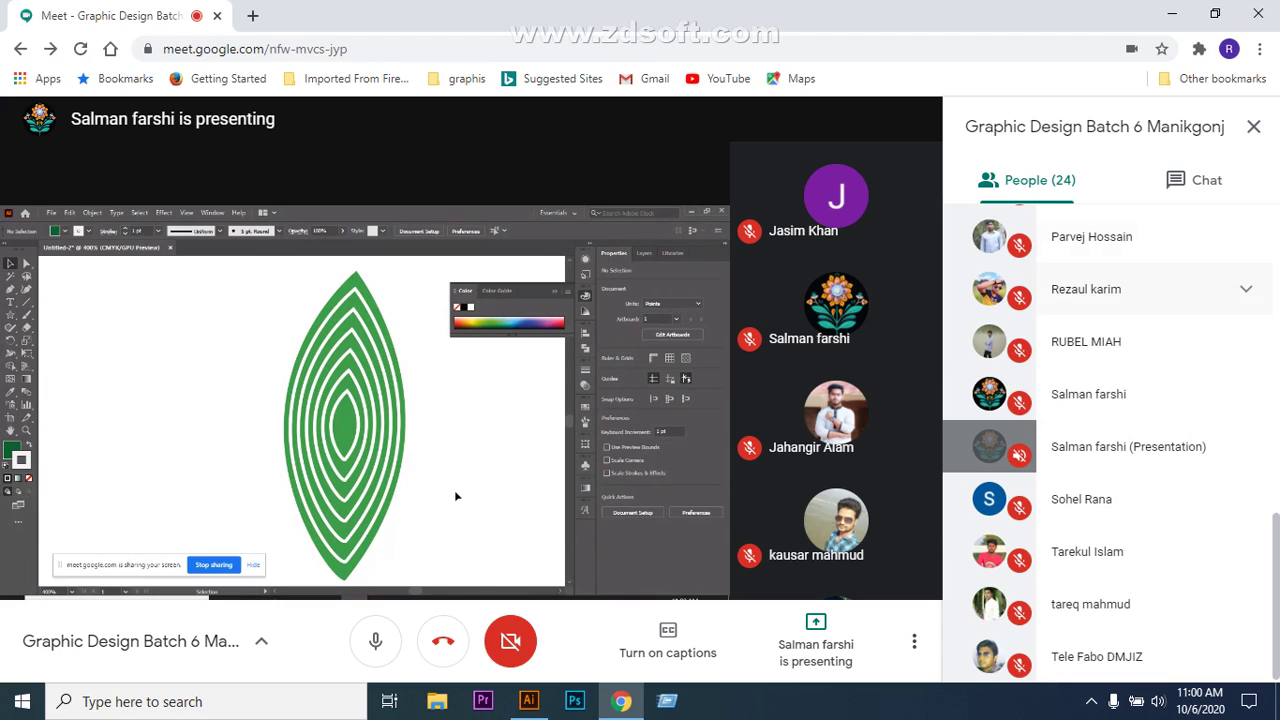
pyautogui.scroll(1, 1110, 340)
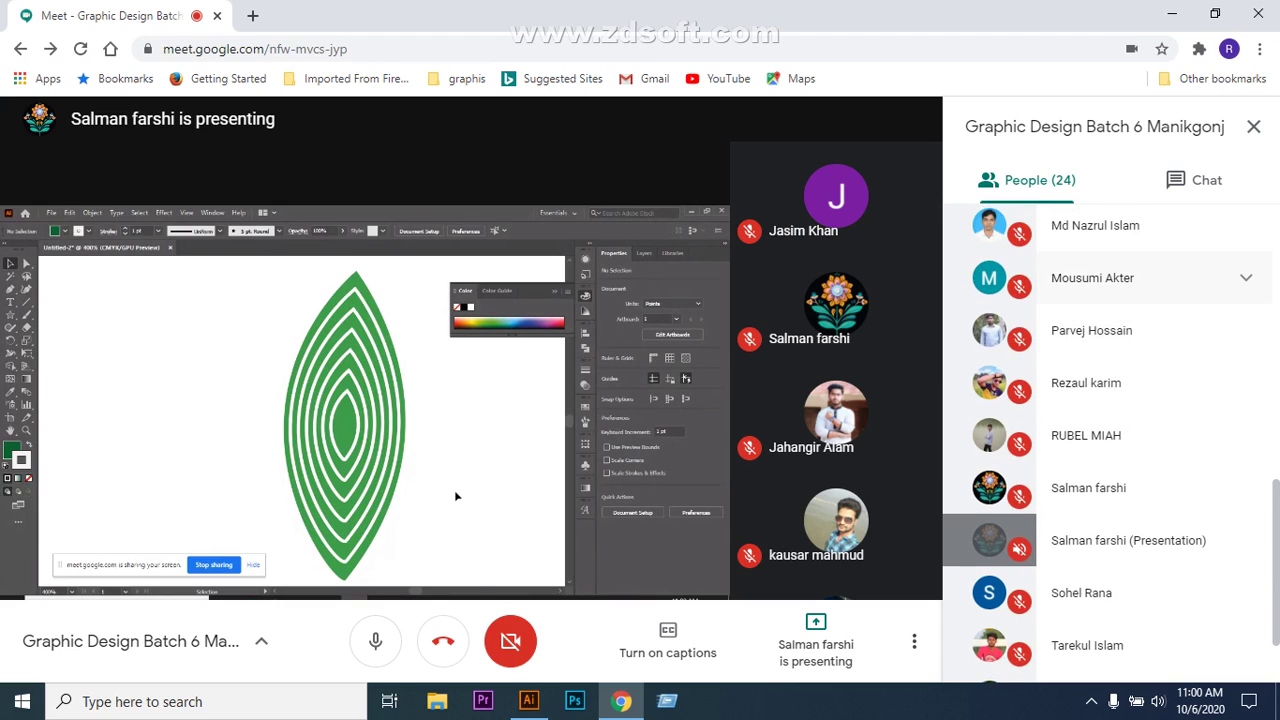
pyautogui.scroll(8, 1110, 410)
pyautogui.scroll(1, 1110, 430)
pyautogui.scroll(-3, 1110, 430)
pyautogui.scroll(3, 1110, 430)
pyautogui.scroll(-4, 1110, 430)
pyautogui.scroll(2, 1110, 430)
pyautogui.scroll(-6, 1110, 430)
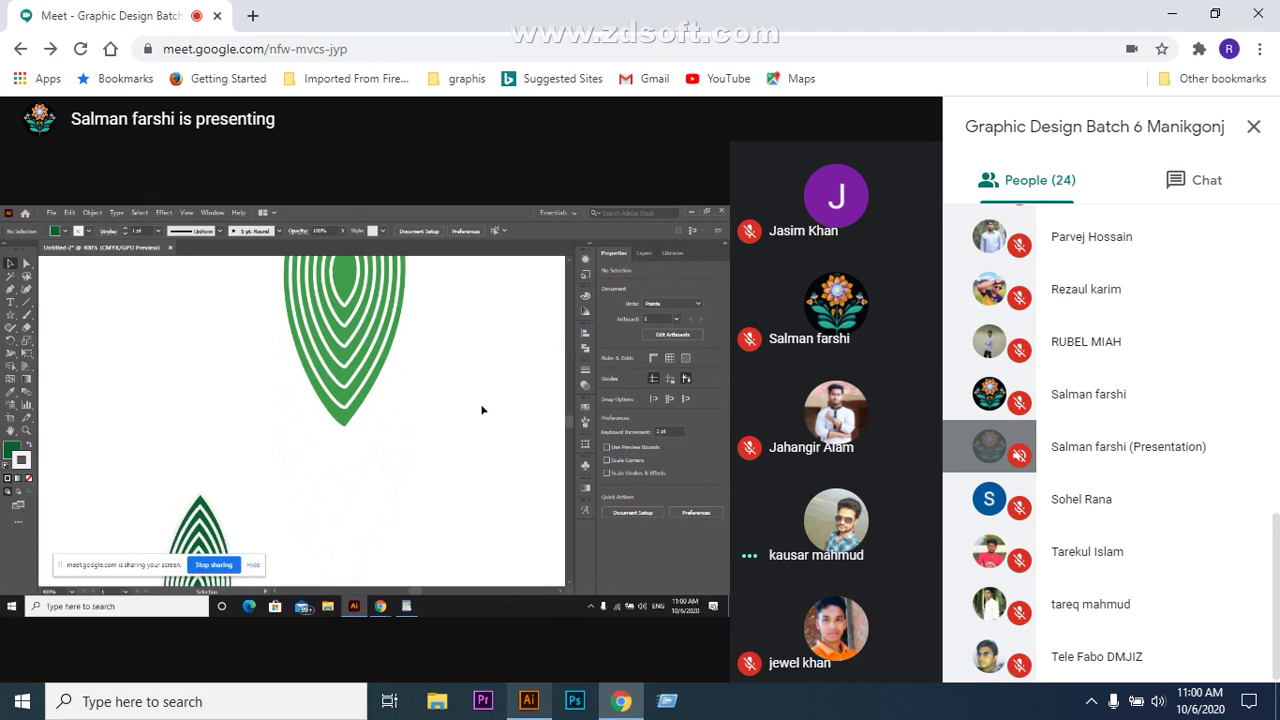
# Switch to Illustrator and create a new landscape A4 document, 11.693 by 8.268 in, with one artboard.
pyautogui.hotkey('alt', 'Tab')
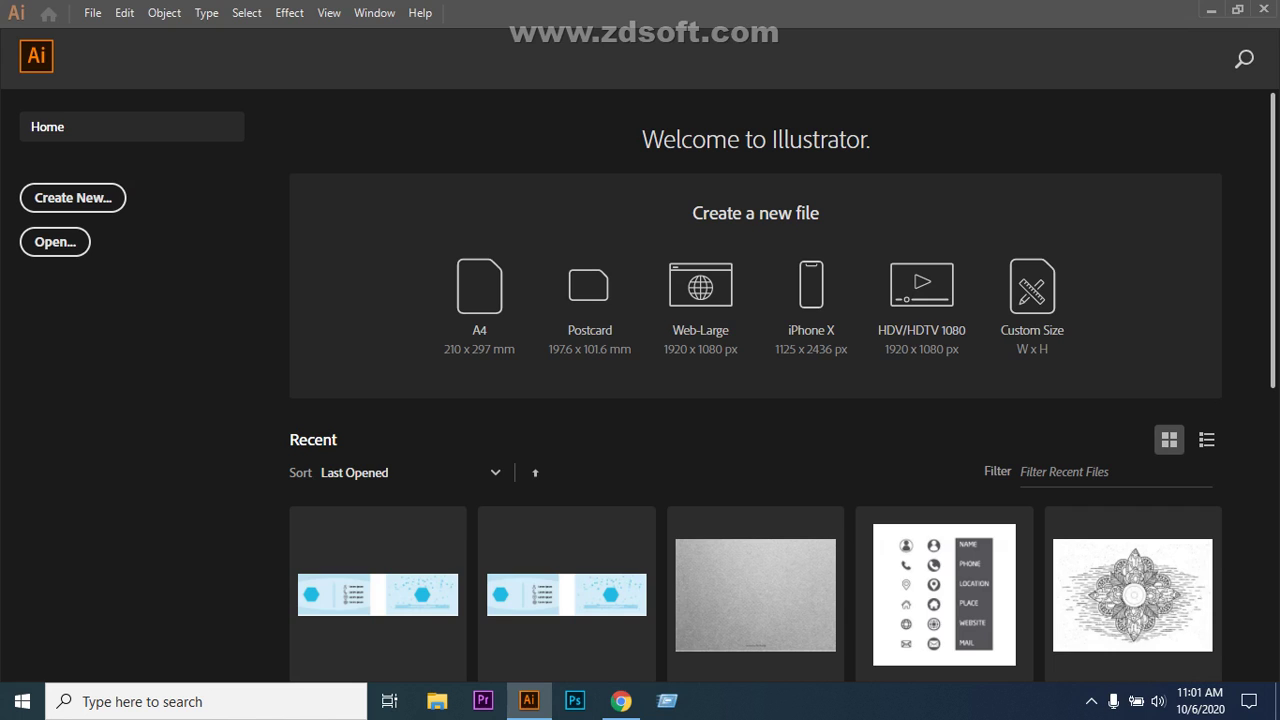
pyautogui.hotkey('ctrl', 'n')
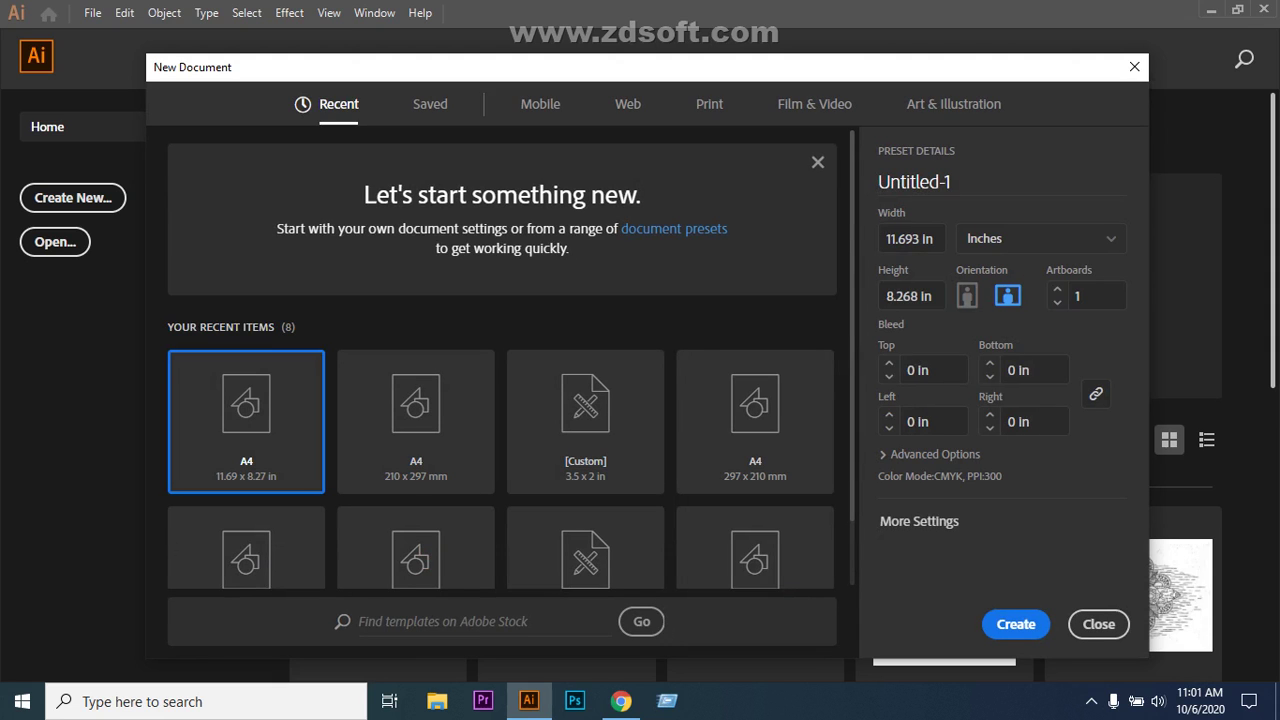
pyautogui.click(1015, 624)
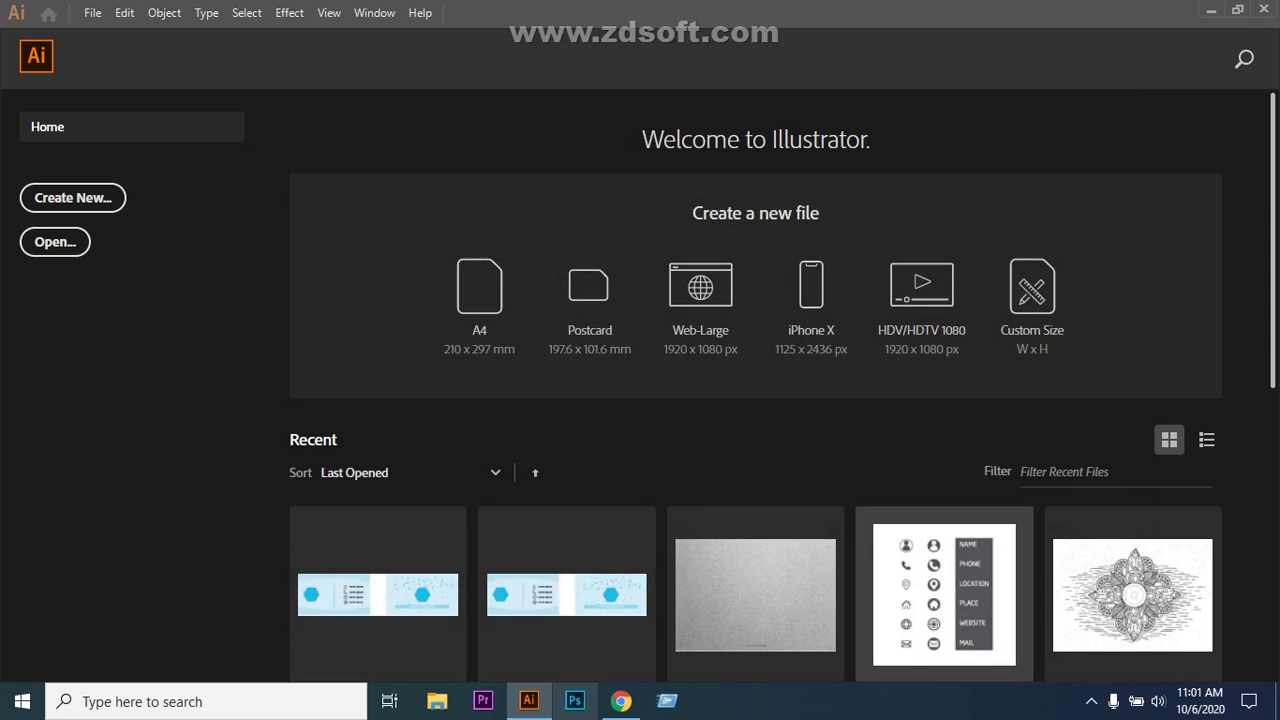
# Switch to the Google Meet call and take over as main presenter, sharing the Untitled-1 Illustrator window.
pyautogui.click(621, 701)
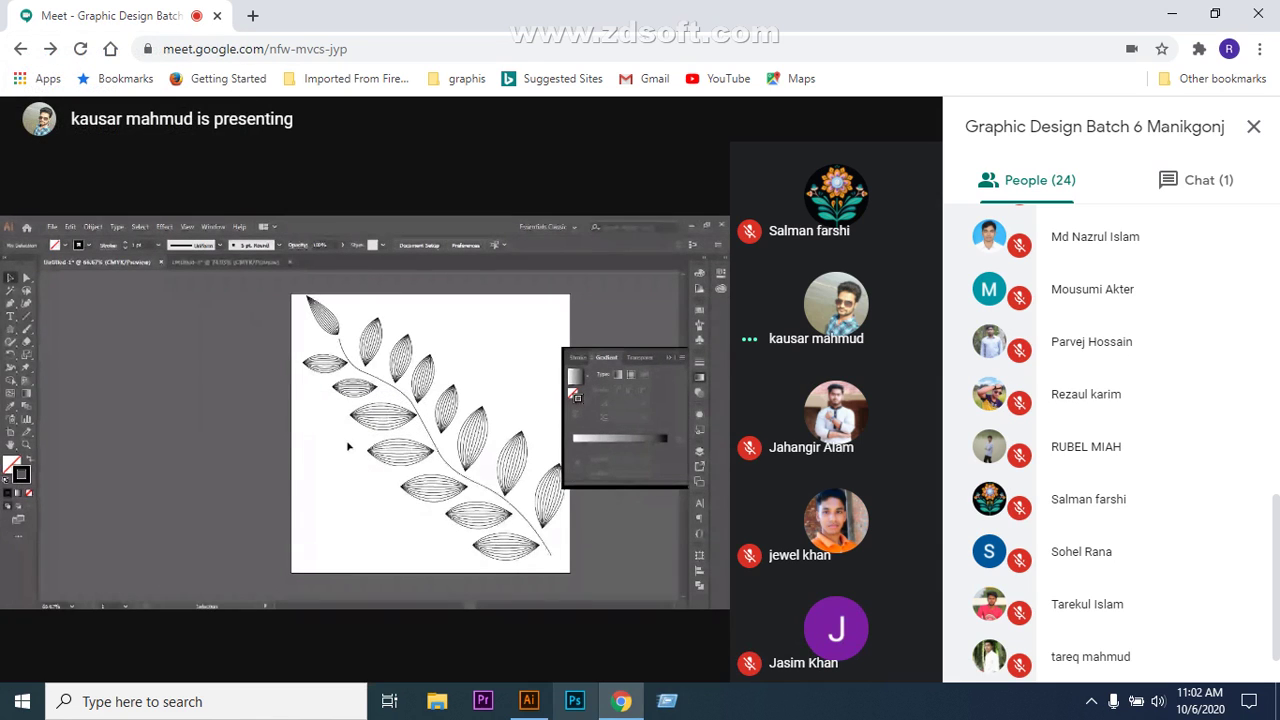
pyautogui.hotkey('alt', 'Tab')
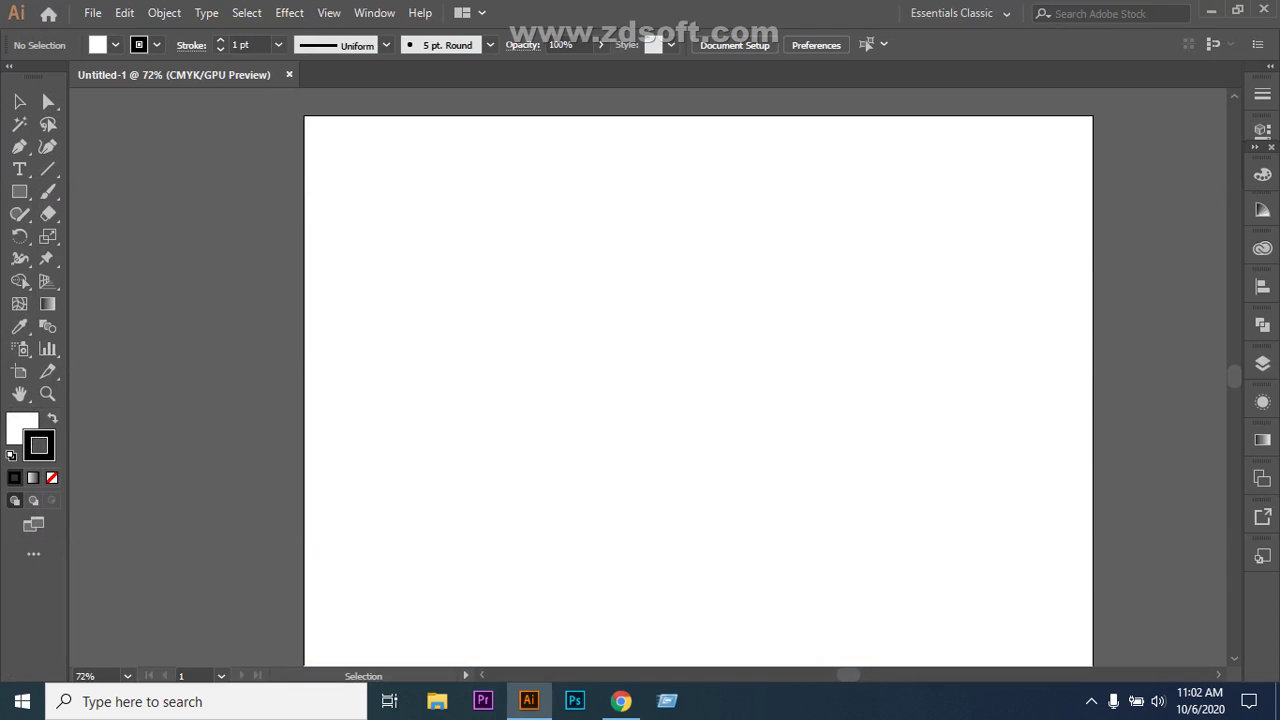
pyautogui.hotkey('alt', 'Tab')
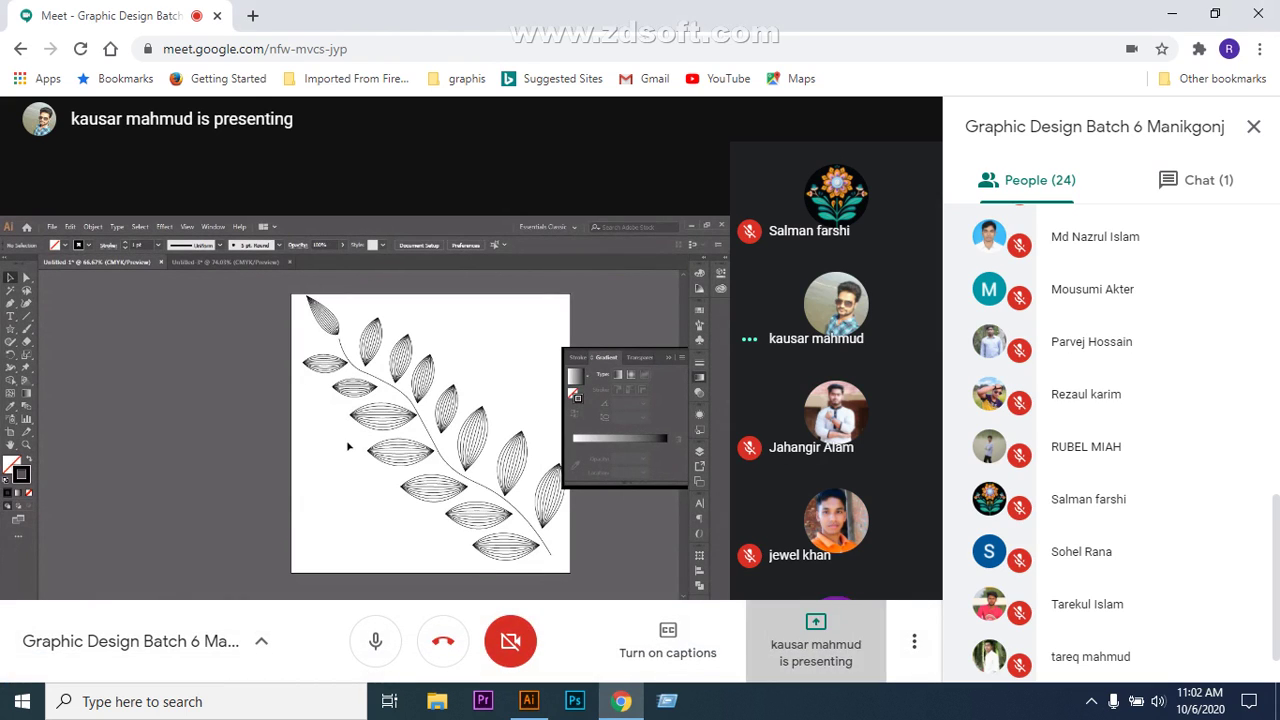
pyautogui.click(815, 650)
pyautogui.click(776, 513)
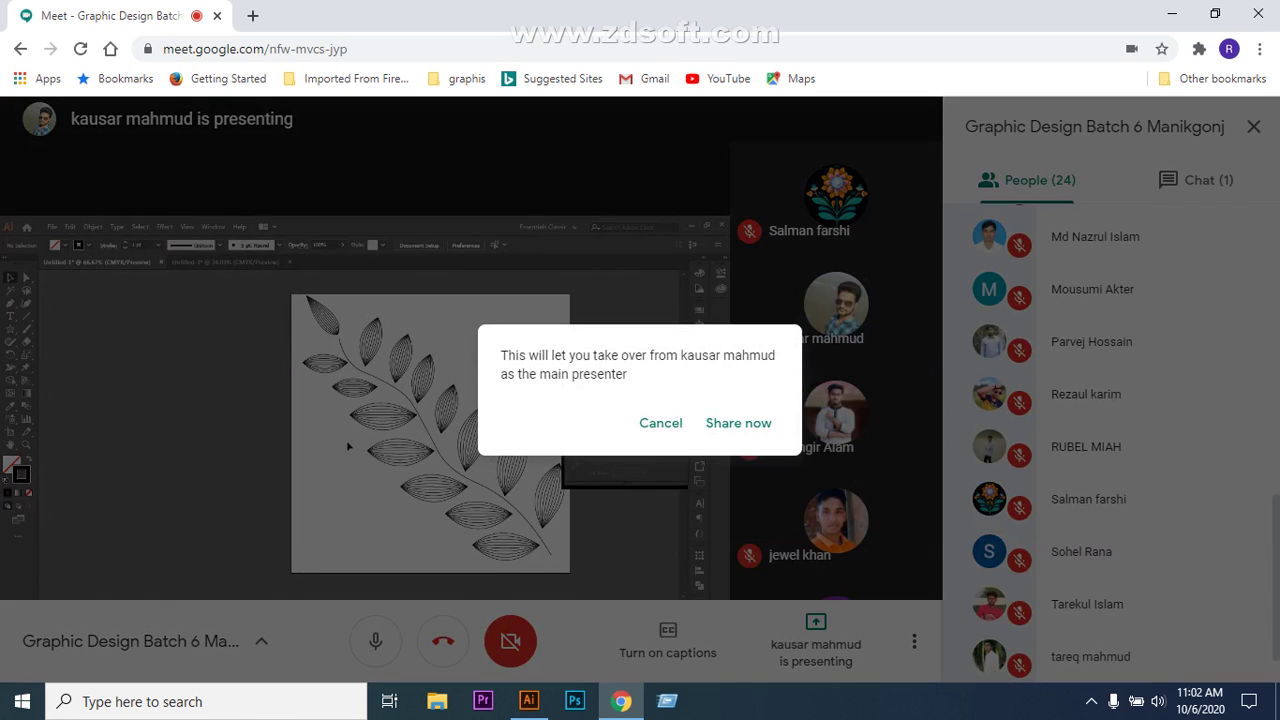
pyautogui.click(738, 423)
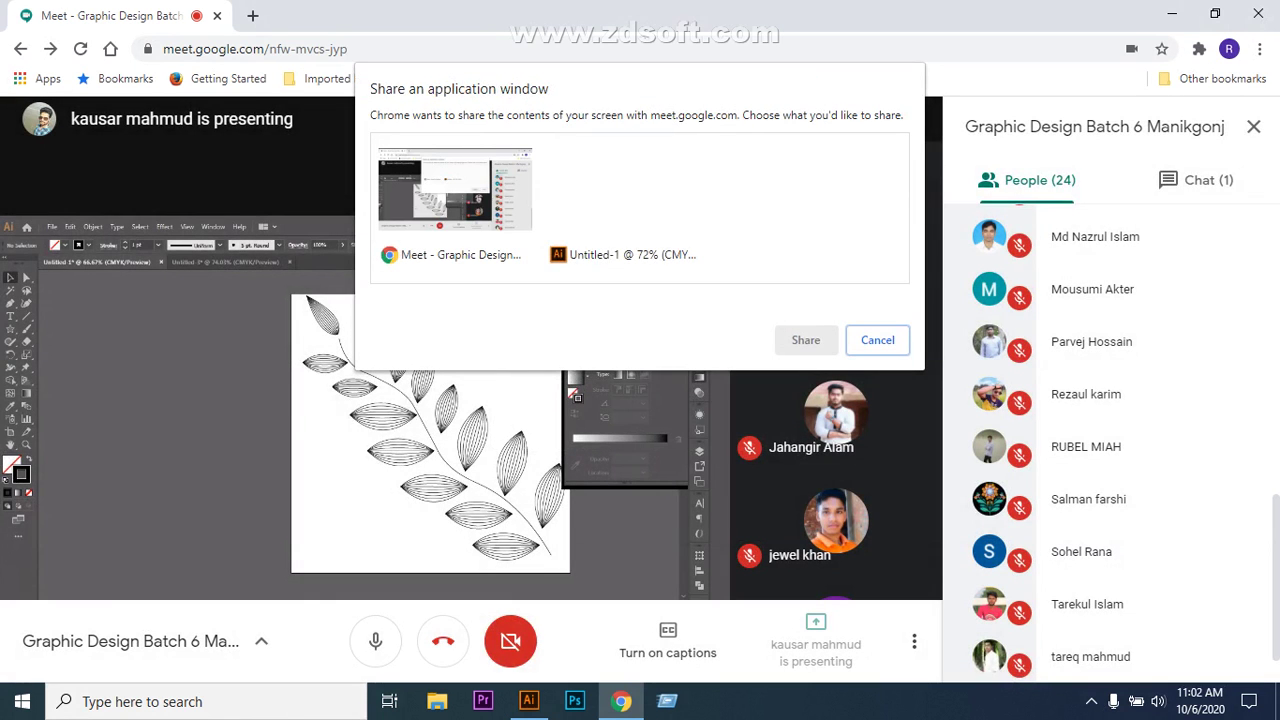
pyautogui.click(624, 210)
pyautogui.click(806, 340)
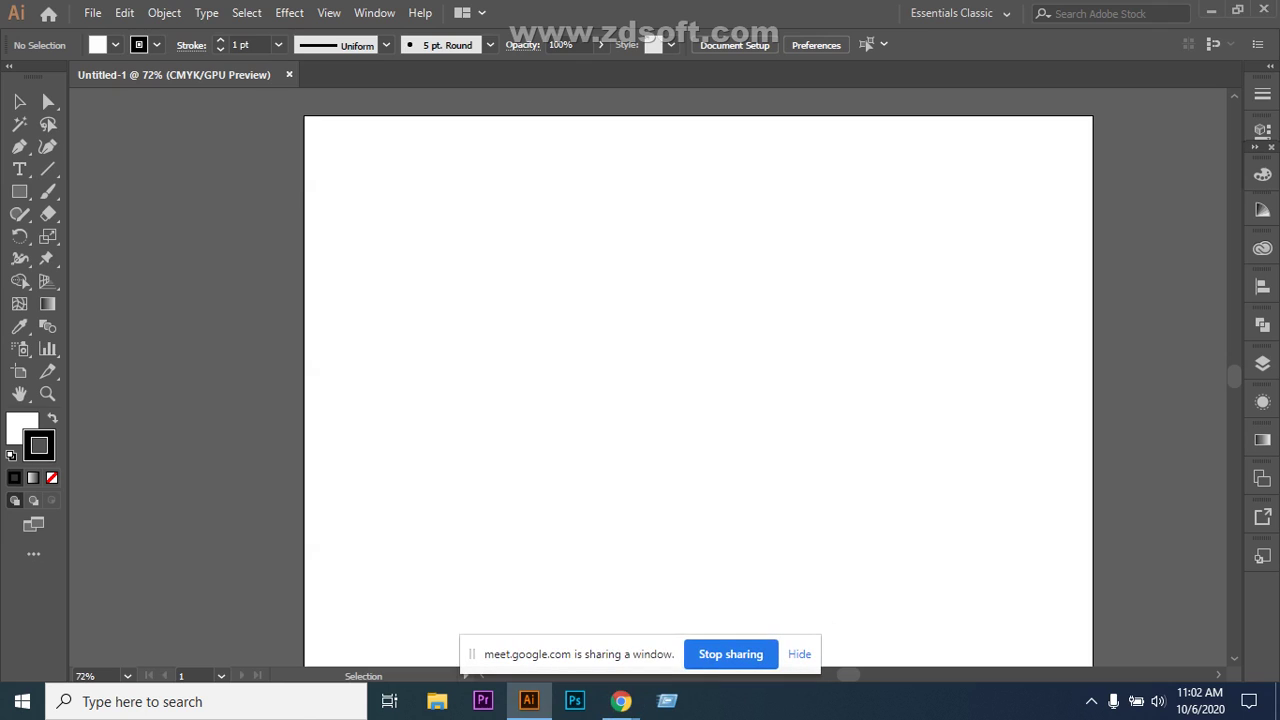
# Try to draw a curved half-leaf outline with the Pen tool, bulging left and ending in a smooth anchor.
pyautogui.press('t')
pyautogui.press('p')
pyautogui.click(554, 472)
pyautogui.click(585, 300)
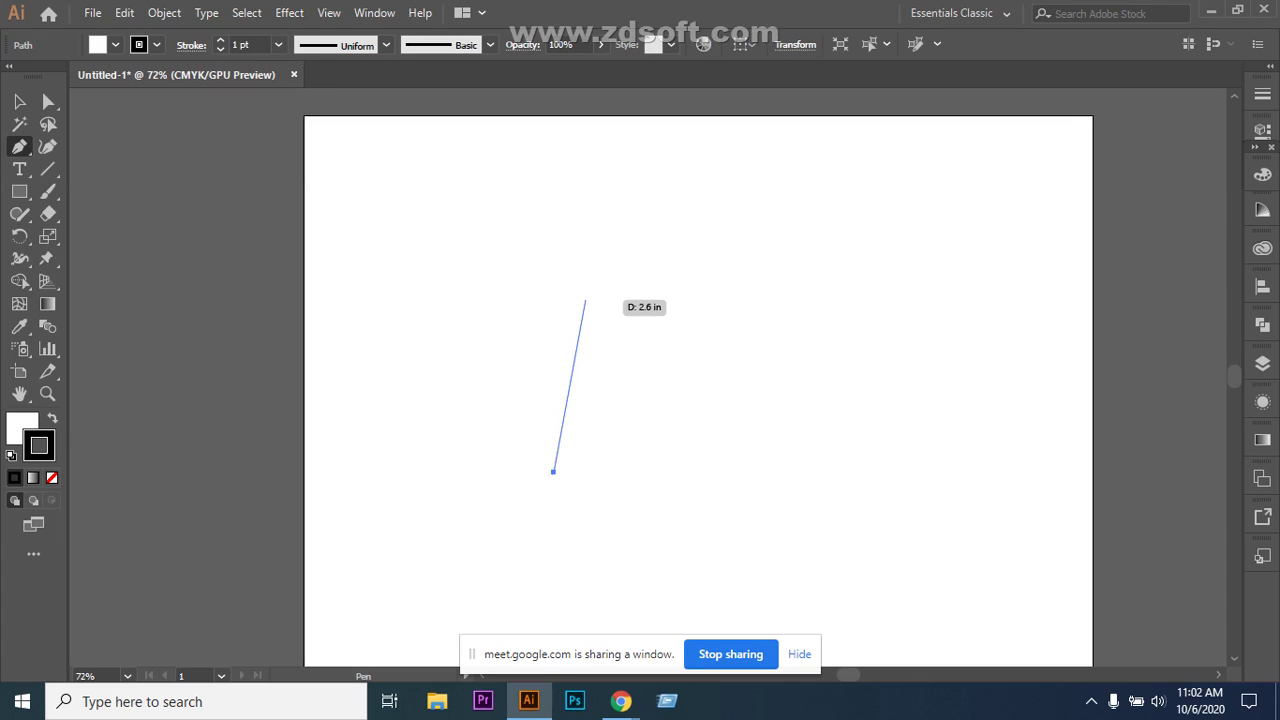
pyautogui.moveTo(585, 300); pyautogui.dragTo(657, 226)
pyautogui.hotkey('ctrl', 'z')
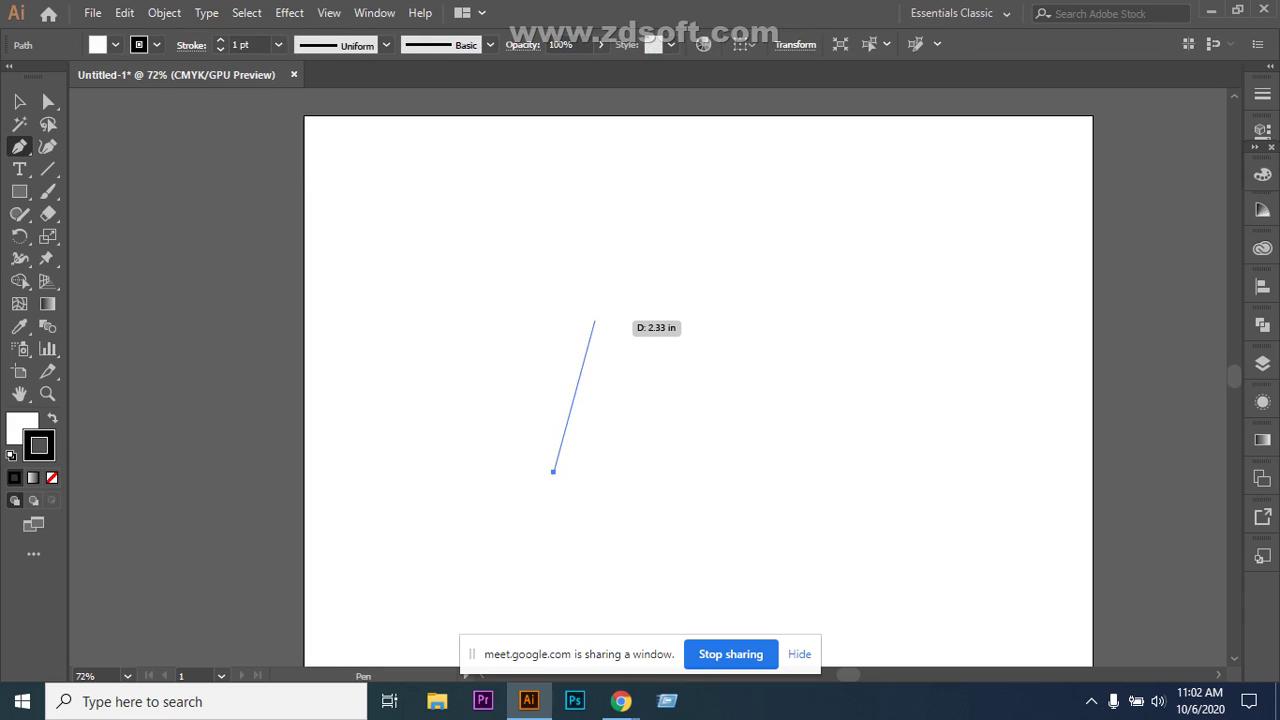
pyautogui.moveTo(571, 310); pyautogui.dragTo(638, 227)
pyautogui.click(571, 309)
pyautogui.moveTo(604, 268)
pyautogui.mouseDown()
pyautogui.moveTo(585, 267)
pyautogui.moveTo(590, 278)
pyautogui.mouseUp()
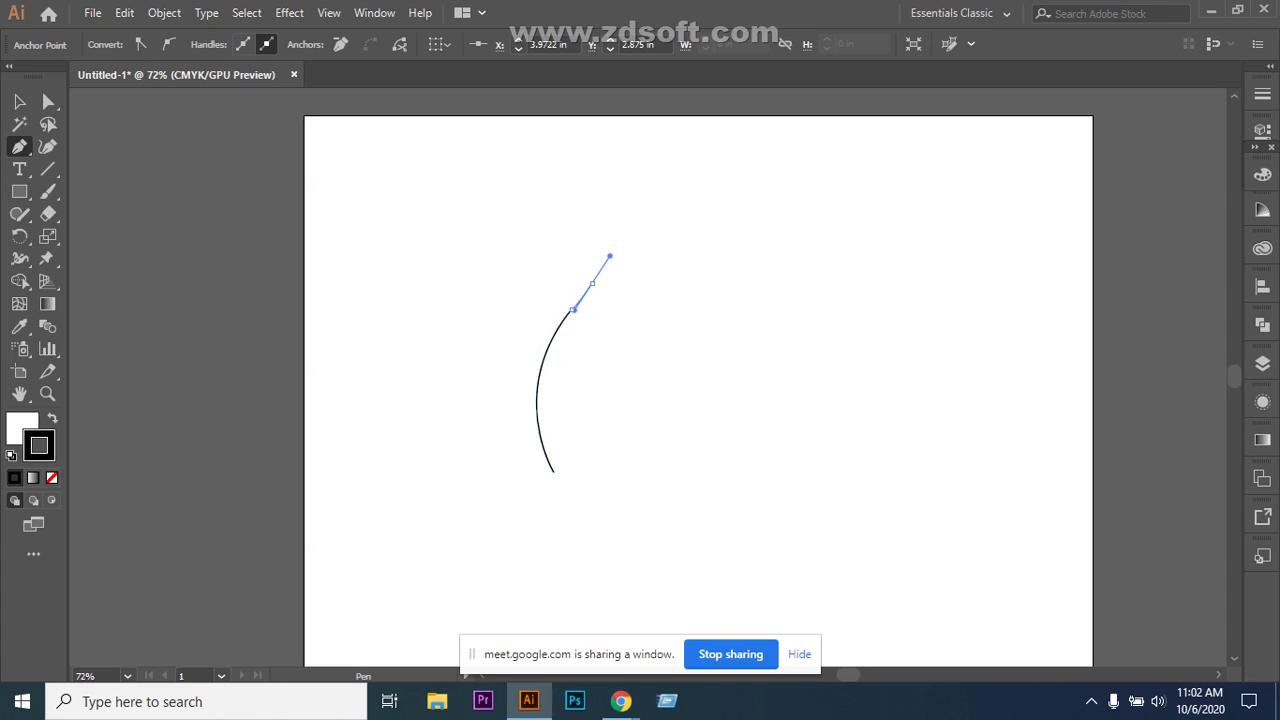
pyautogui.moveTo(611, 254); pyautogui.dragTo(636, 234)
# Undo the Pen tool drawing back to an empty artboard.
pyautogui.click(19, 101)
pyautogui.hotkey('ctrl', 'z')
pyautogui.hotkey('ctrl', 'z')
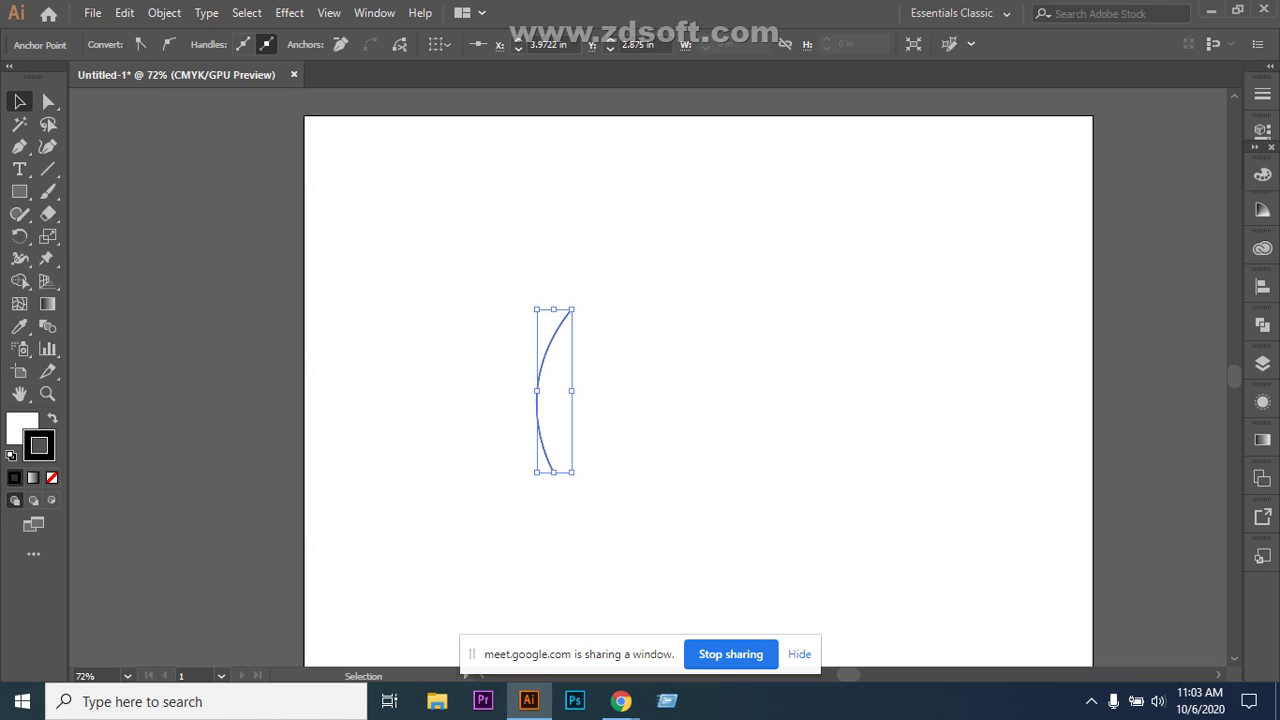
pyautogui.hotkey('ctrl', 'z')
pyautogui.hotkey('ctrl', 'shift', 'z')
pyautogui.hotkey('ctrl', 'z')
pyautogui.hotkey('ctrl', 'shift', 'z')
pyautogui.hotkey('ctrl', 'z')
pyautogui.hotkey('ctrl', 'z')
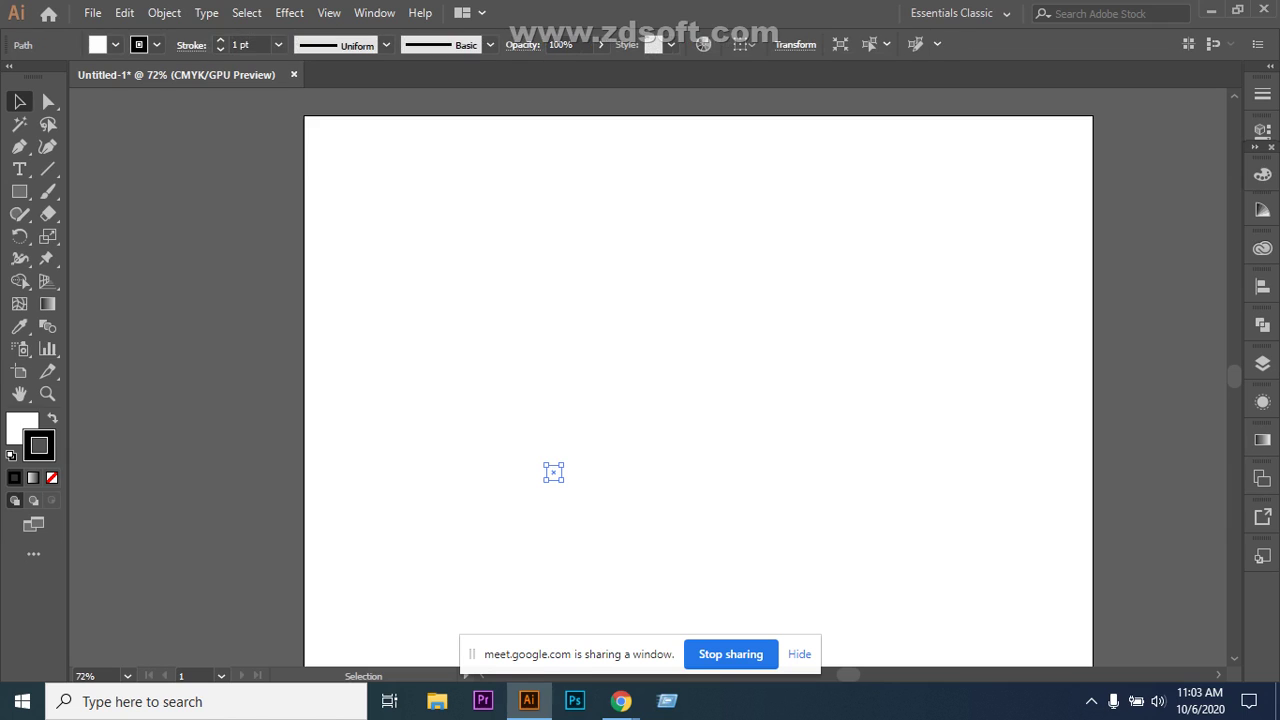
pyautogui.hotkey('ctrl', 'z')
pyautogui.hotkey('ctrl', 'z')
# Draw the left half of a teardrop as an open curved Pen path about 2 in tall, then deselect it.
pyautogui.press('p')
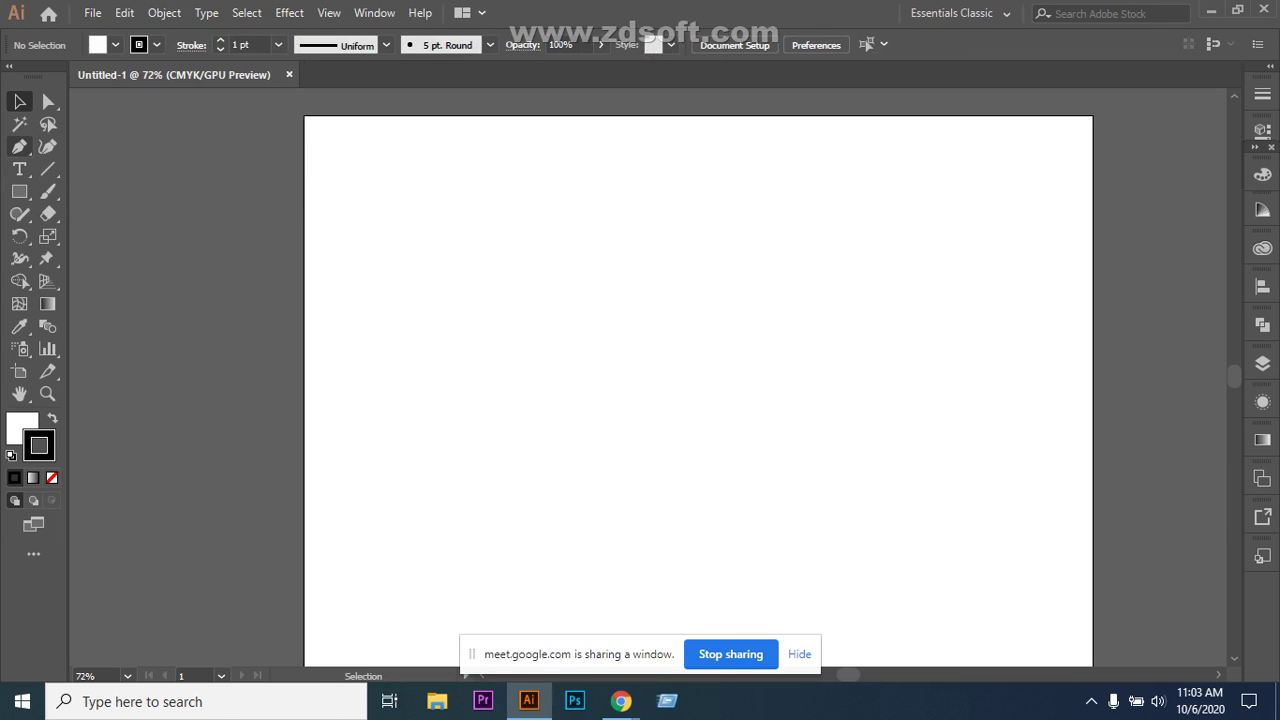
pyautogui.click(607, 433)
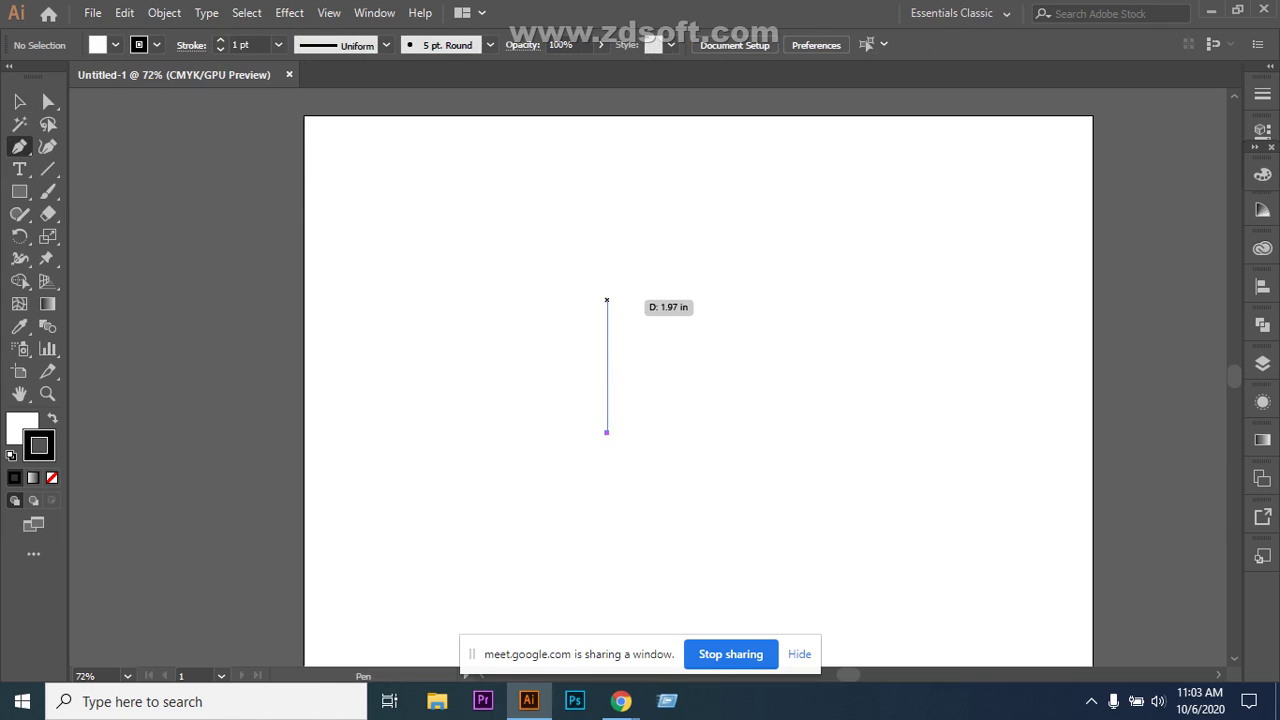
pyautogui.moveTo(607, 289); pyautogui.dragTo(681, 172)
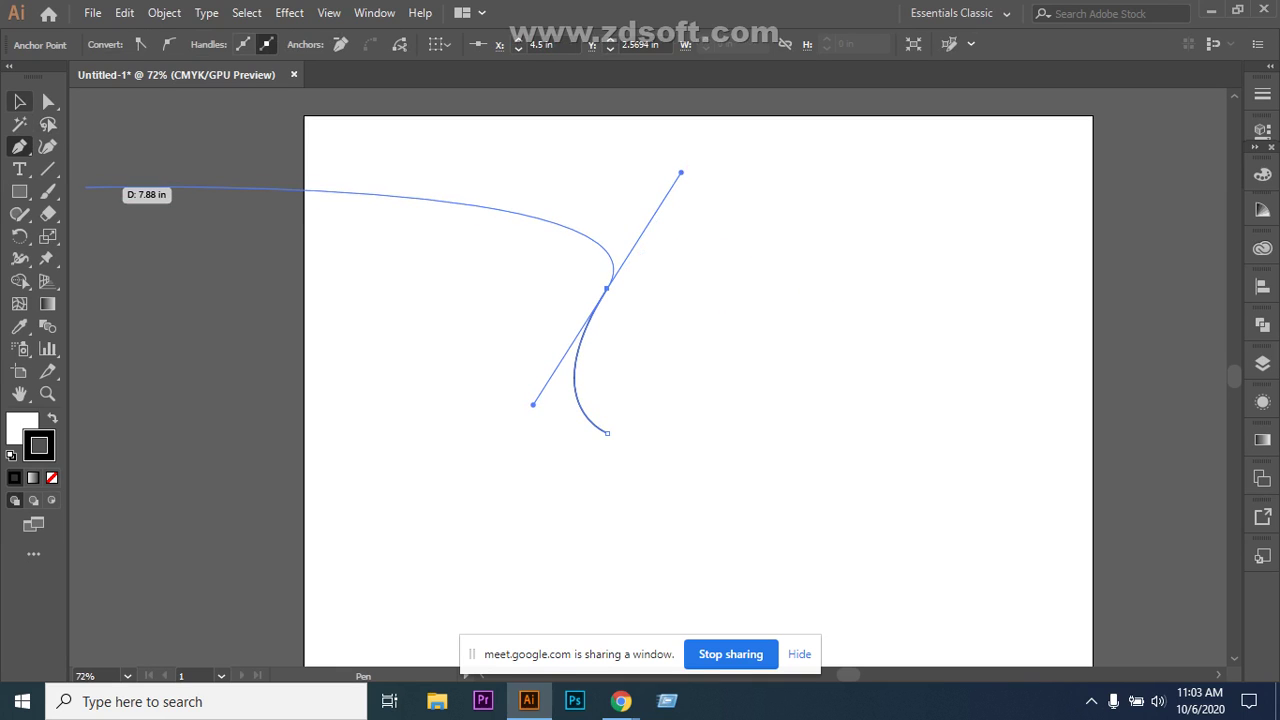
pyautogui.press('v')
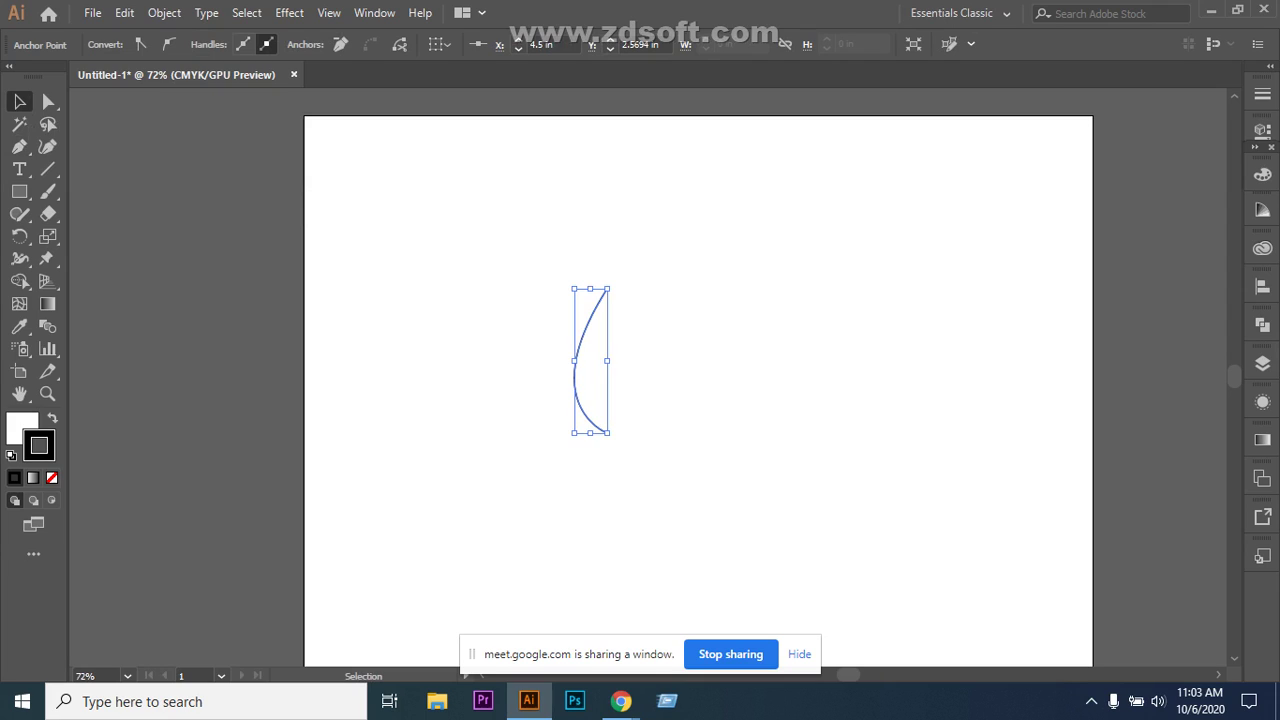
pyautogui.press('alt')
pyautogui.hotkey('ctrl', 'shift', 'a')
# Duplicate the curve to its right at the same height and reflect the copy across the vertical axis.
pyautogui.click(583, 333)
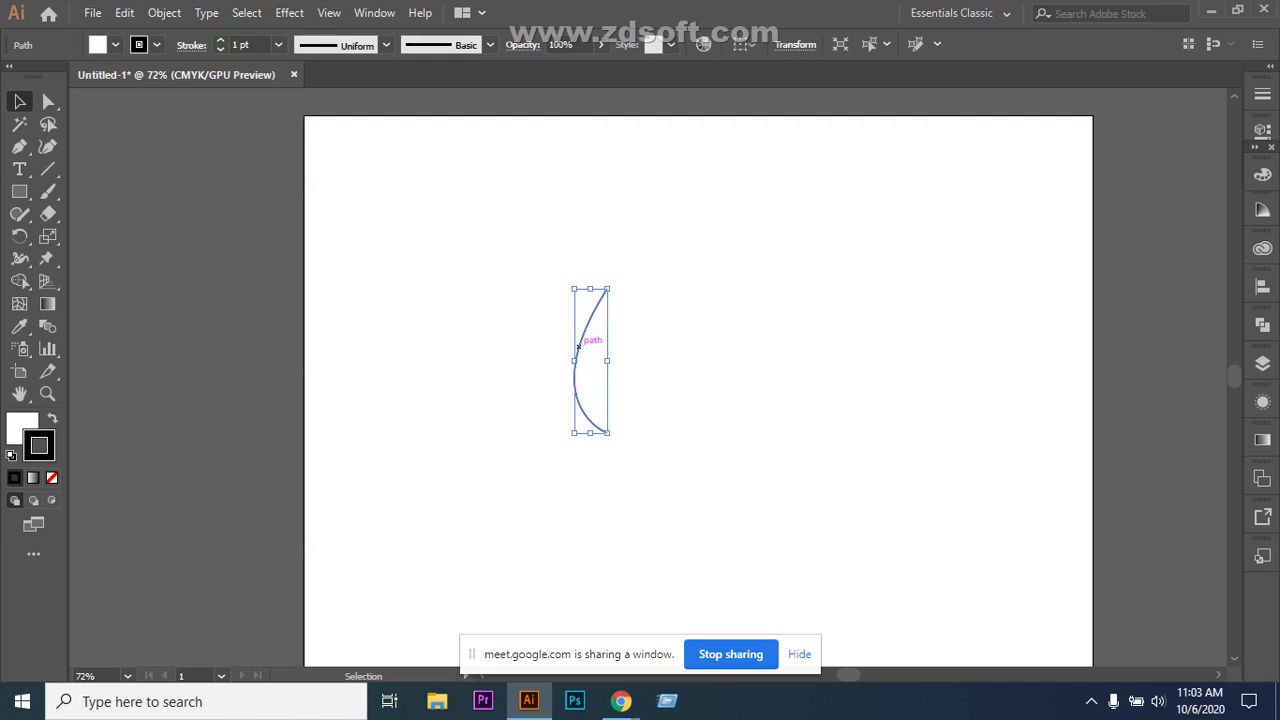
pyautogui.moveTo(578, 345); pyautogui.dragTo(644, 360)
pyautogui.rightClick(633, 293)
pyautogui.moveTo(700, 607)
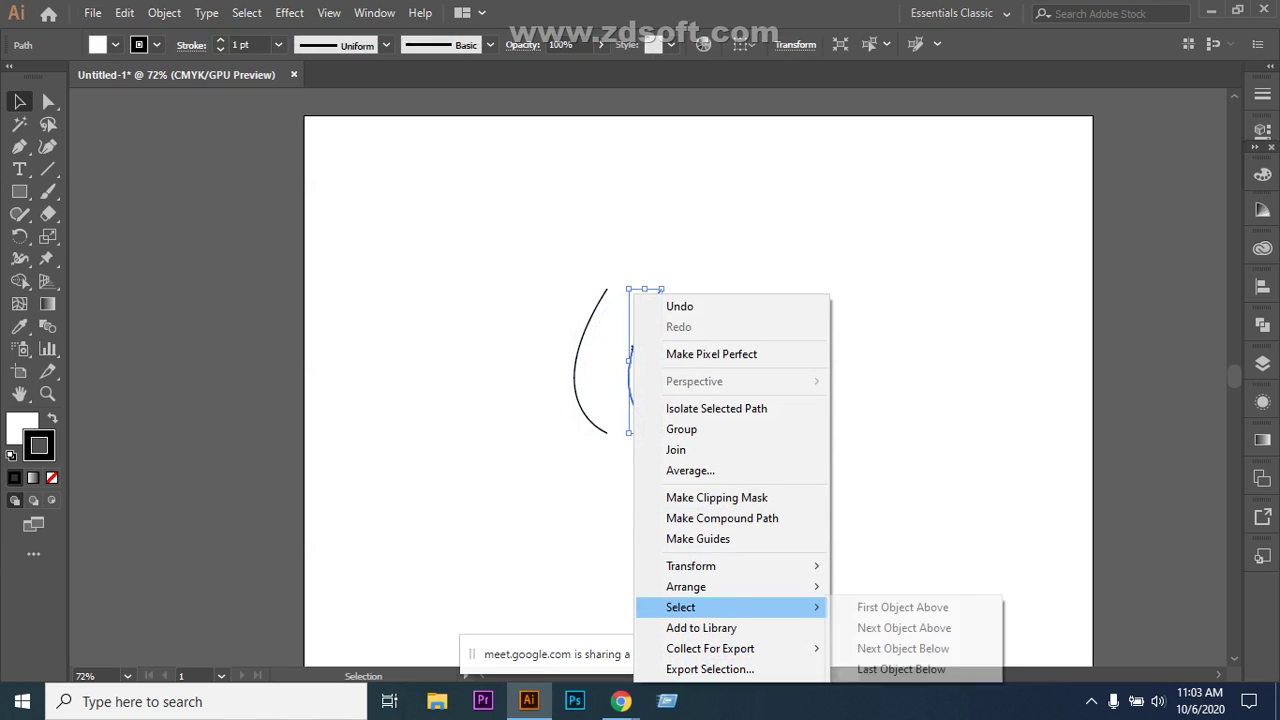
pyautogui.moveTo(700, 566)
pyautogui.click(878, 470)
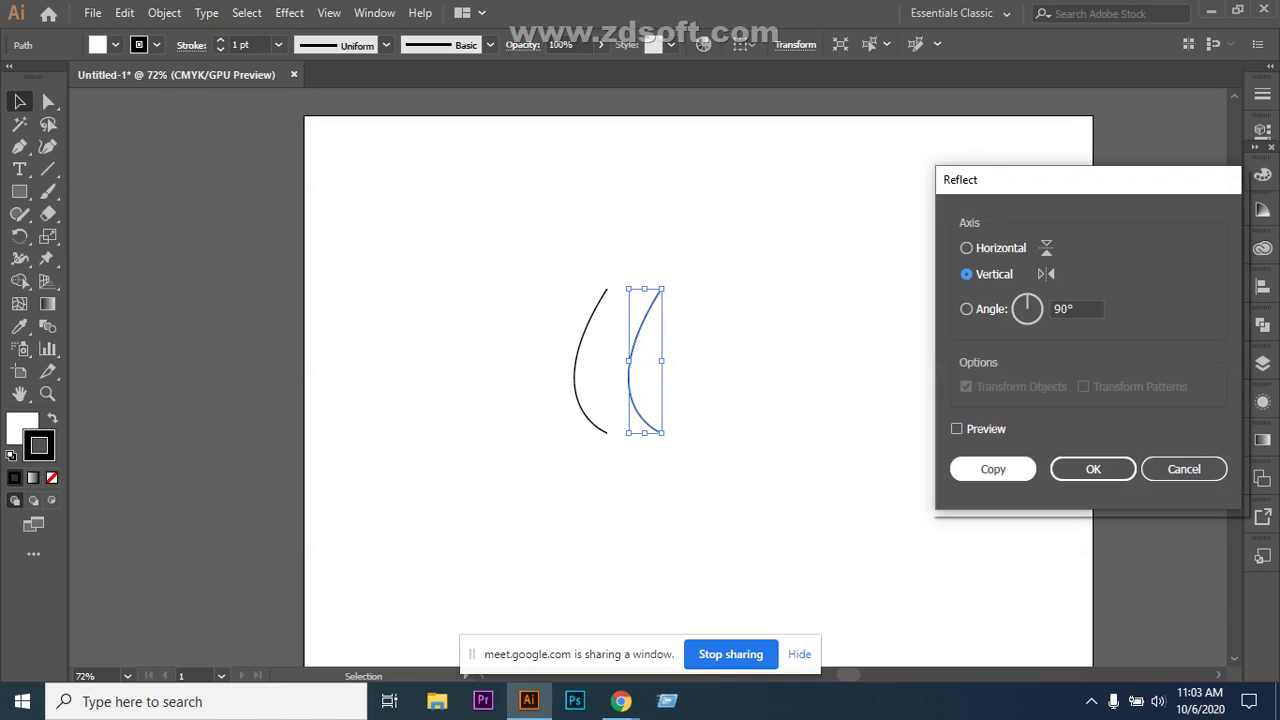
pyautogui.click(956, 428)
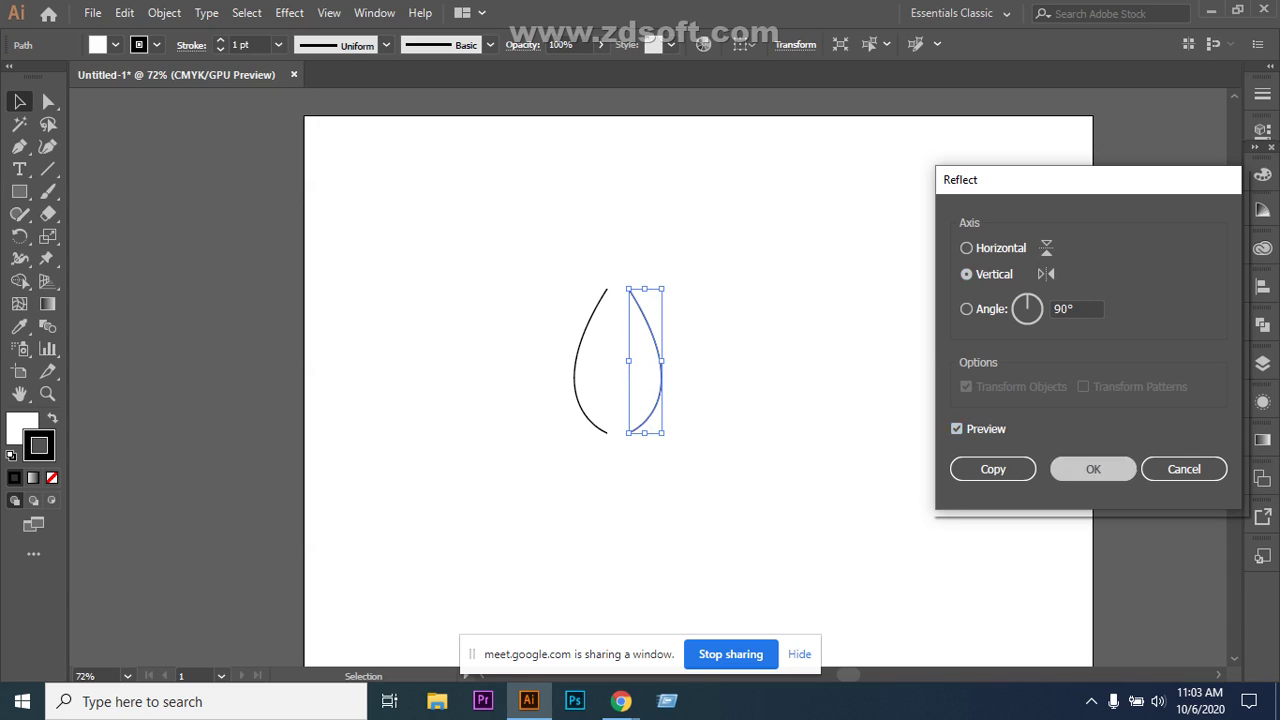
pyautogui.press('Return')
pyautogui.hotkey('ctrl', 'shift', 'a')
# Nudge the mirrored curve left toward the original half, leaving a narrow gap between them, and deselect it.
pyautogui.click(661, 361)
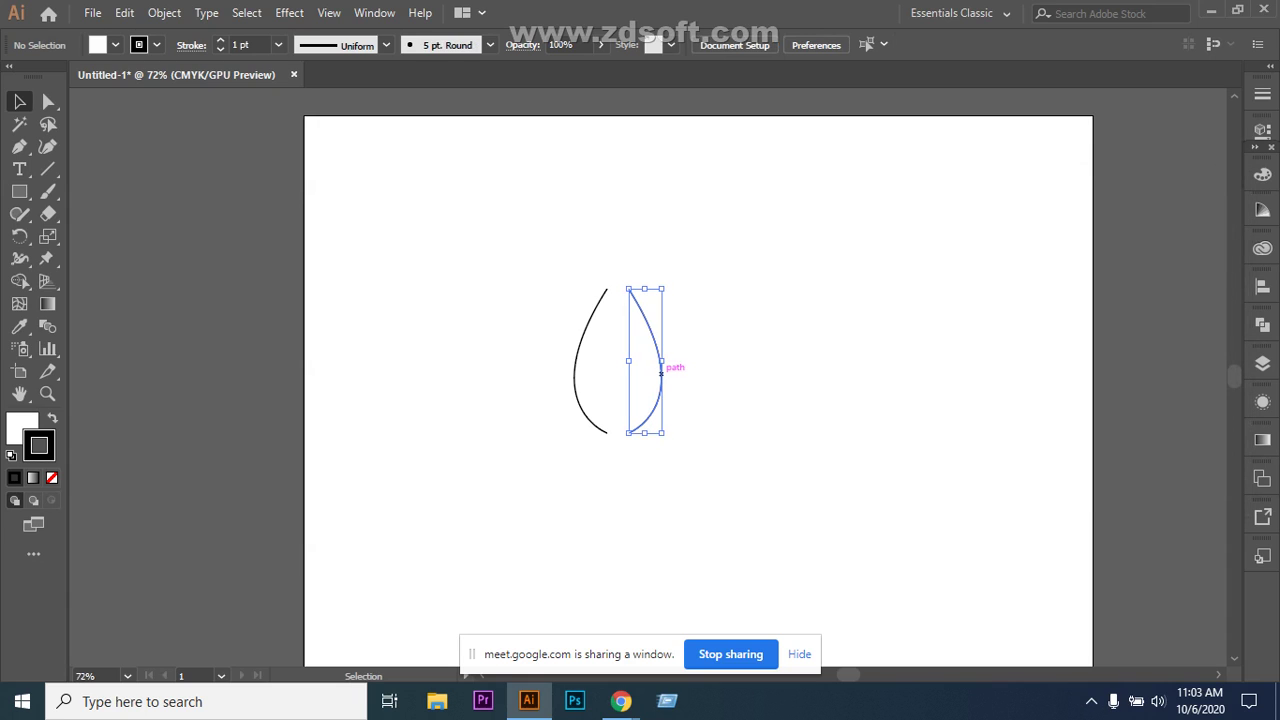
pyautogui.press('Left')
pyautogui.press('Left')
pyautogui.press('Left')
pyautogui.press('Left')
pyautogui.press('Left')
pyautogui.press('Left')
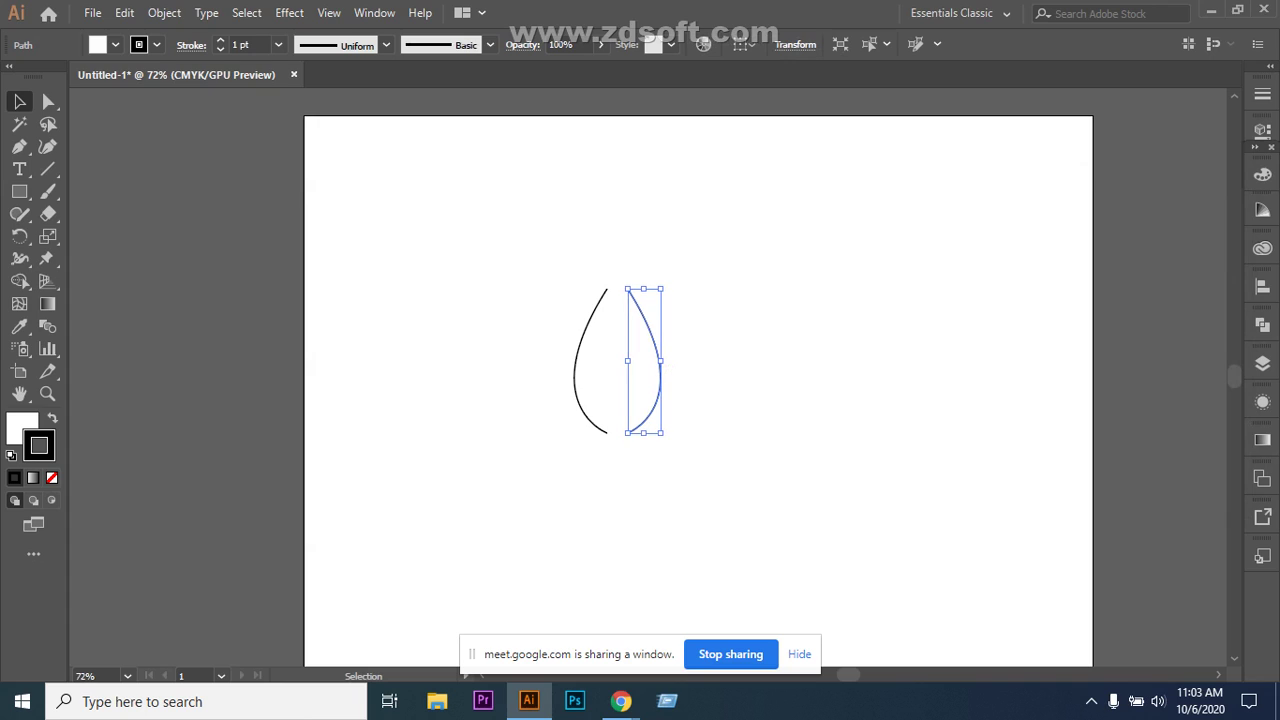
pyautogui.press('Left')
pyautogui.press('Left')
pyautogui.press('Left')
pyautogui.press('Left')
pyautogui.press('Left')
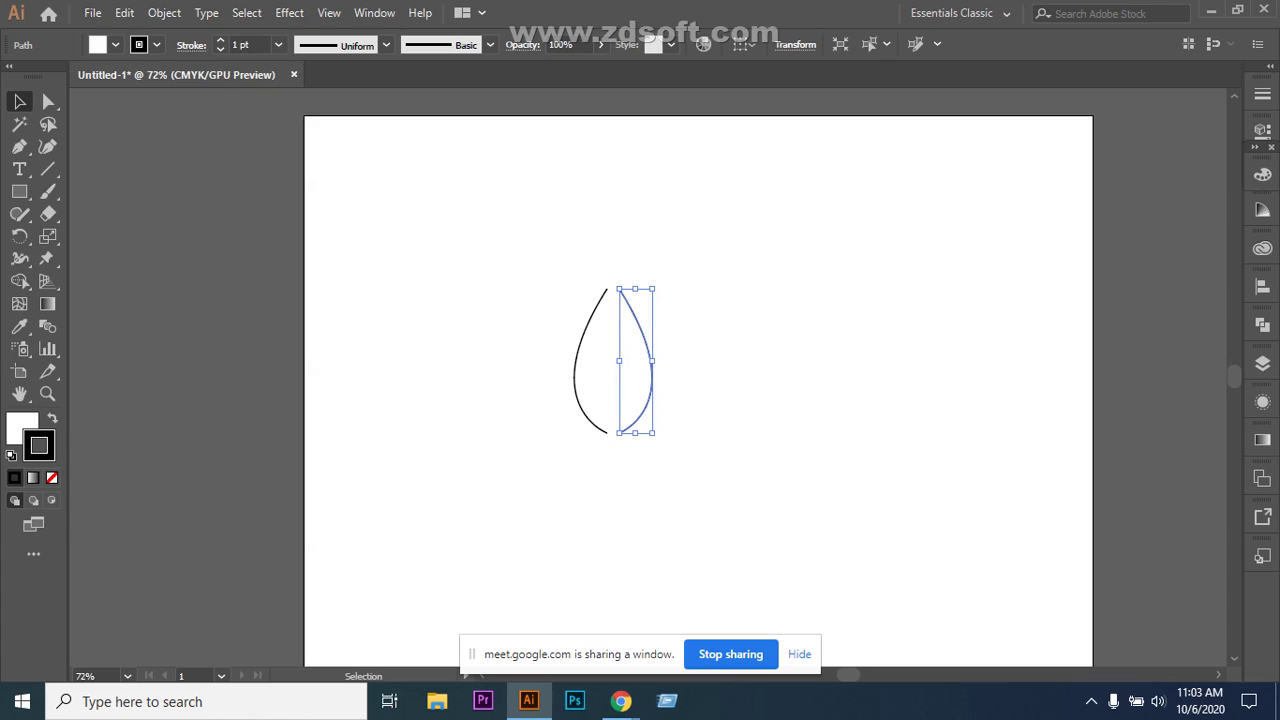
pyautogui.hotkey('ctrl', 'shift', 'a')
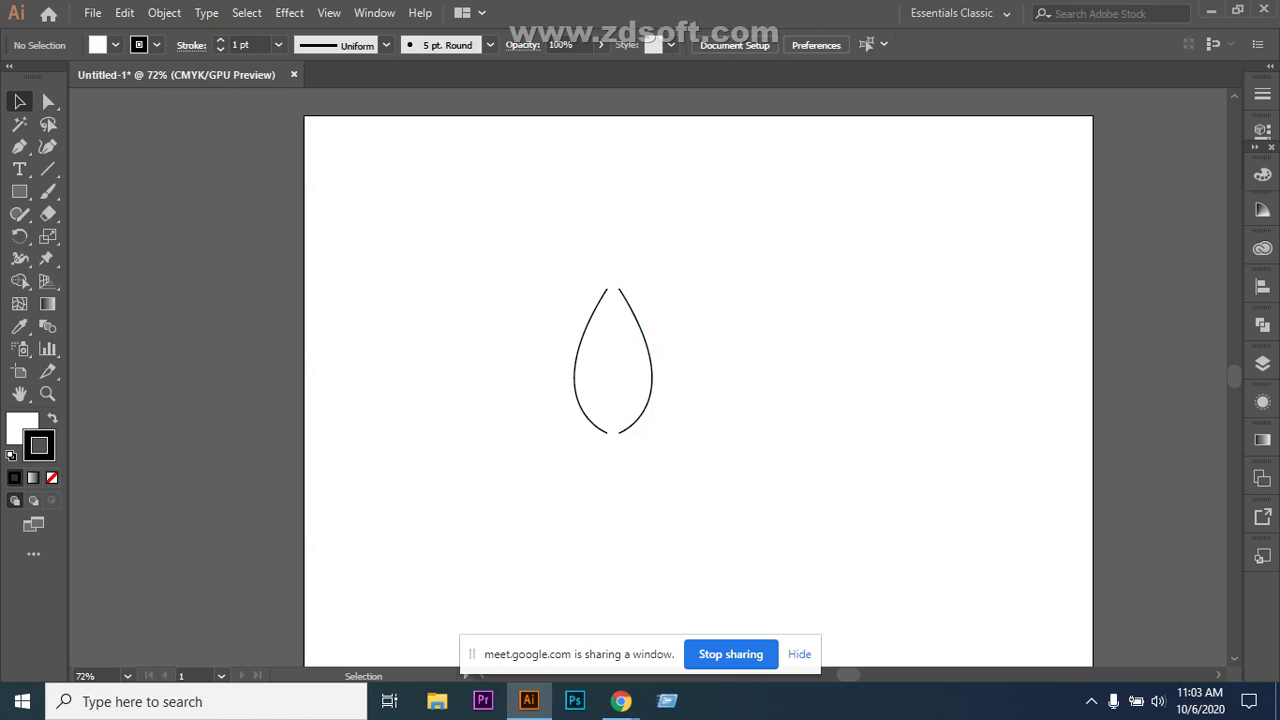
# Select both curves and set the blend options to Specified Steps with a value of 1.
pyautogui.moveTo(546, 344); pyautogui.dragTo(672, 388)
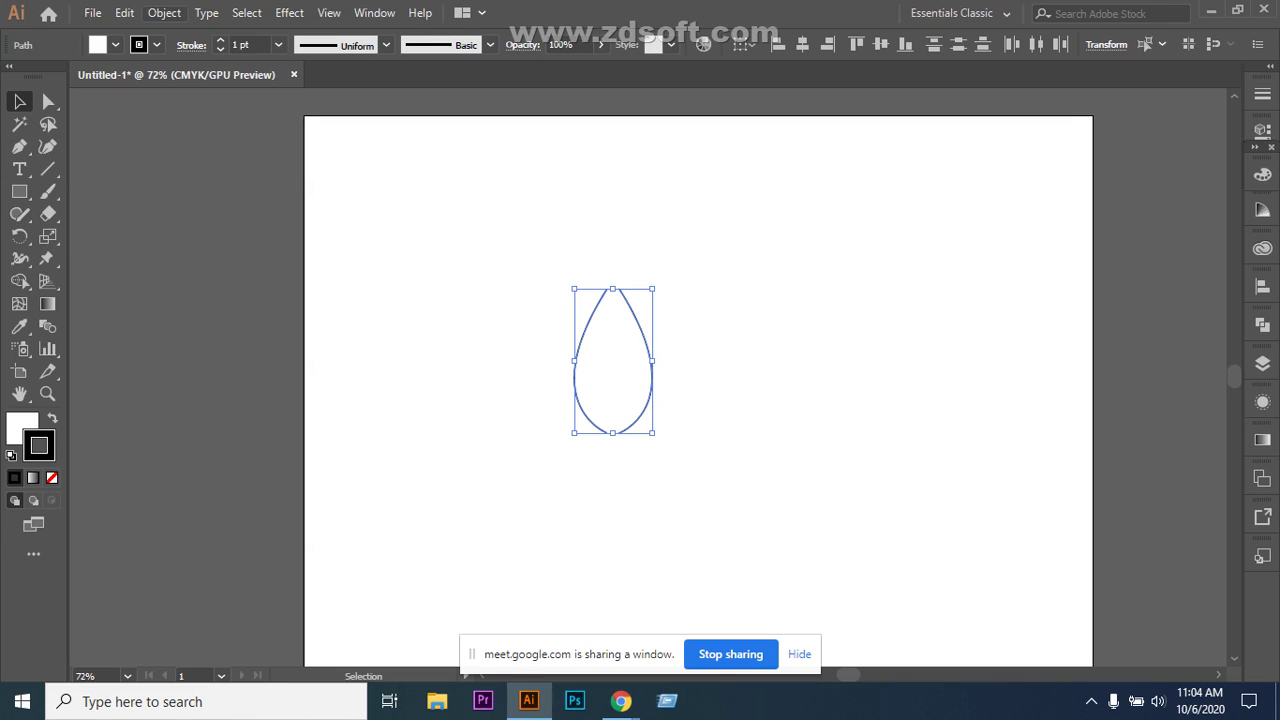
pyautogui.click(164, 12)
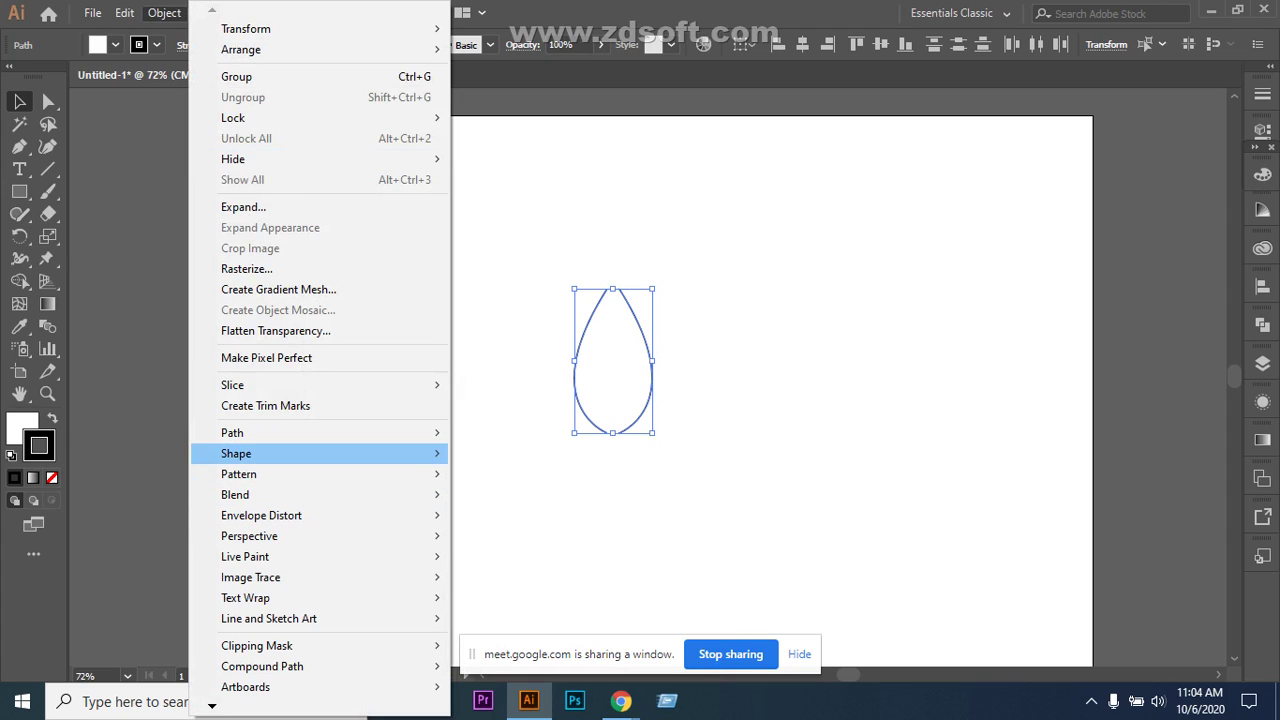
pyautogui.moveTo(250, 494)
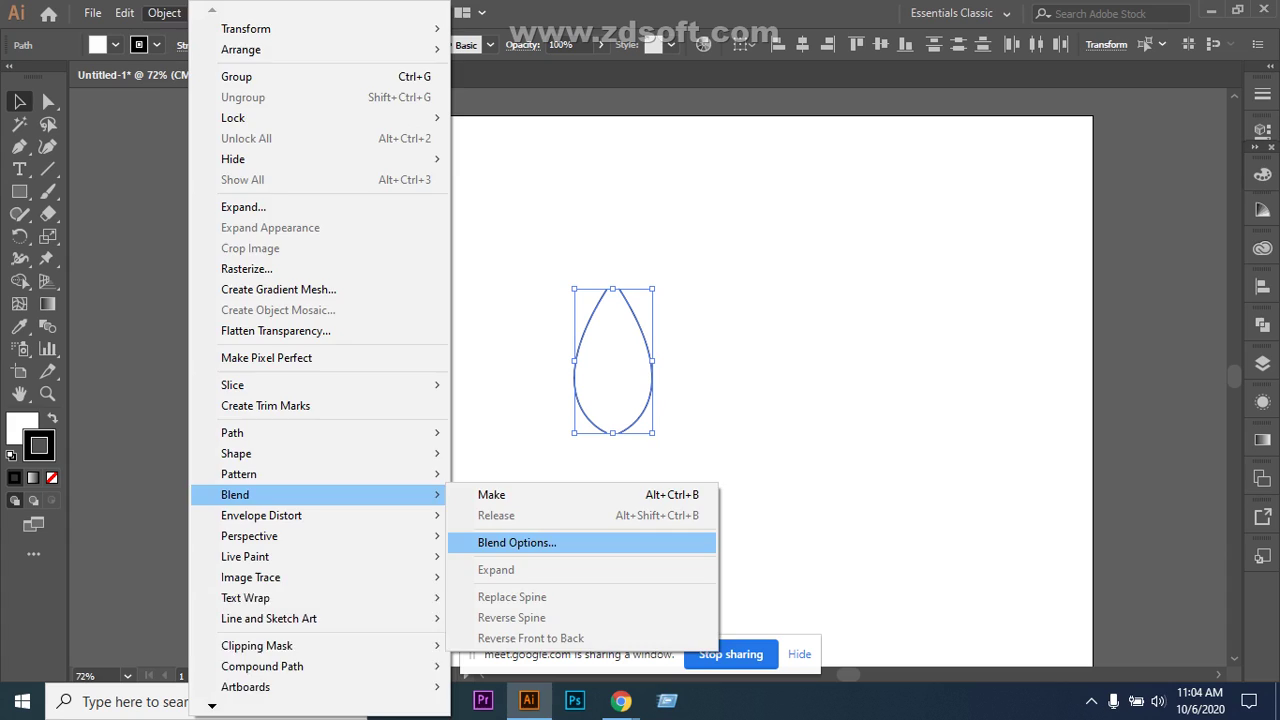
pyautogui.click(520, 543)
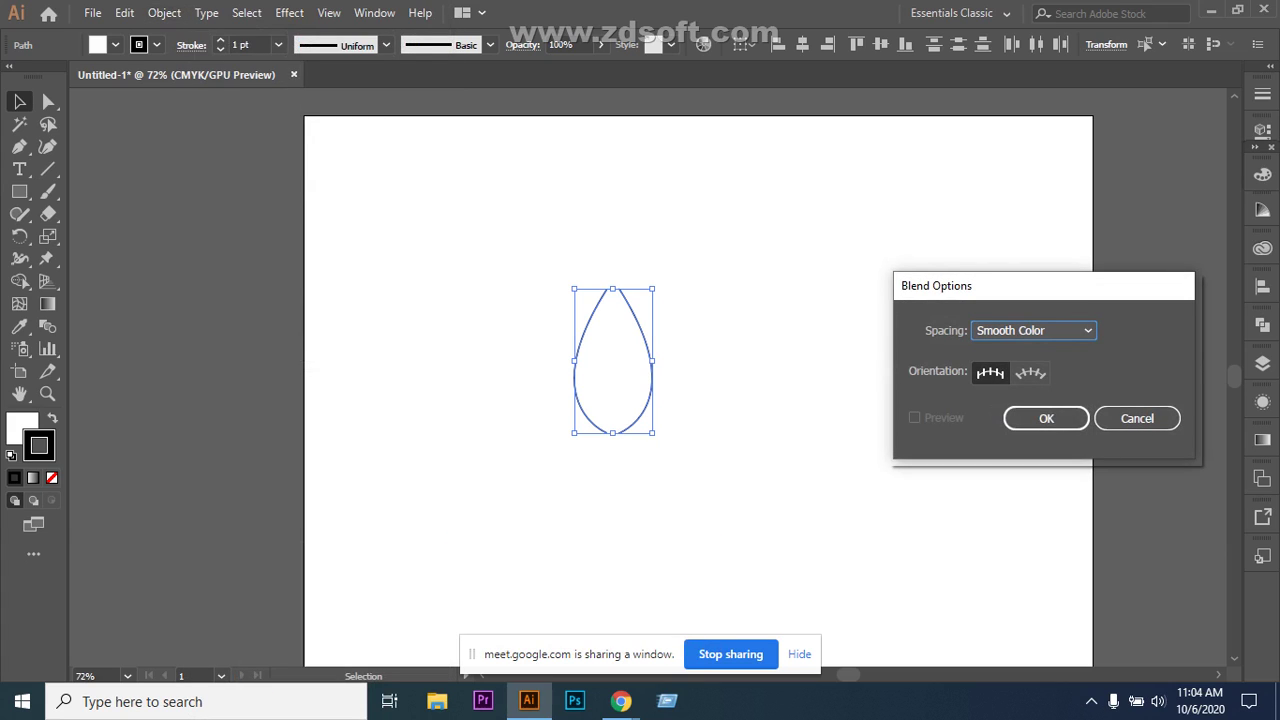
pyautogui.click(1033, 330)
pyautogui.click(1033, 371)
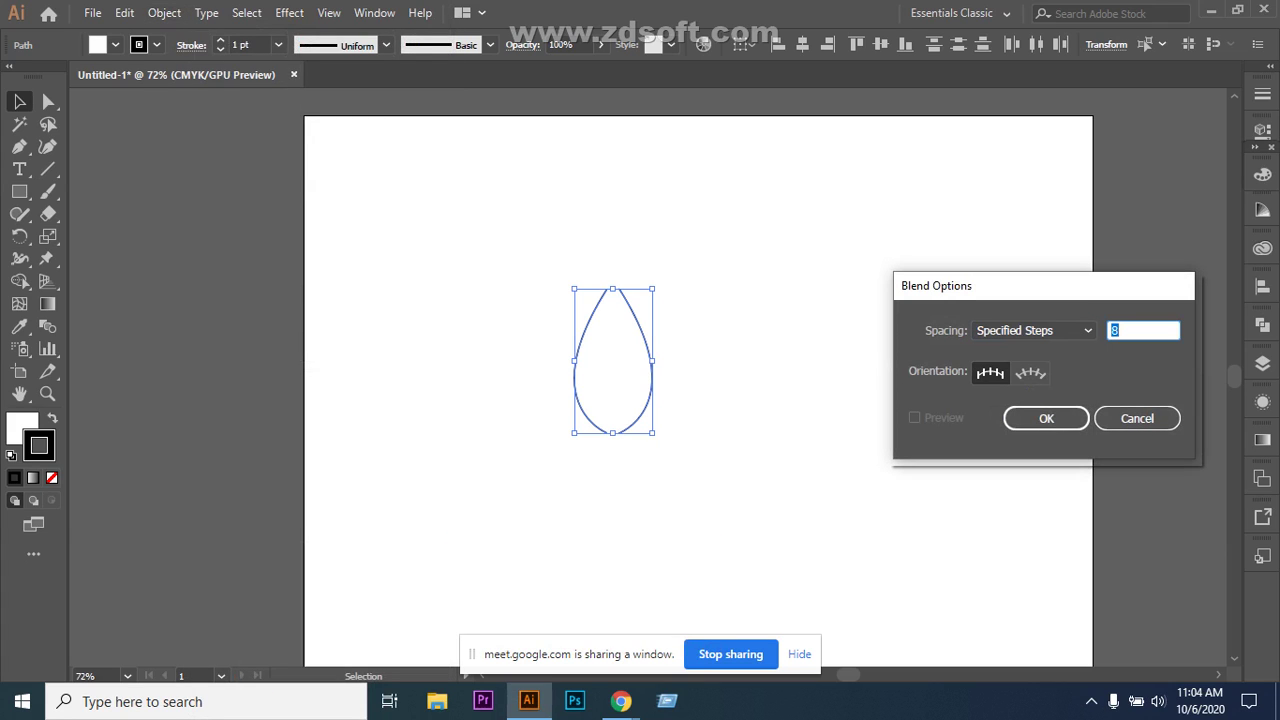
pyautogui.press('BackSpace')
pyautogui.write('01')
pyautogui.press('Return')
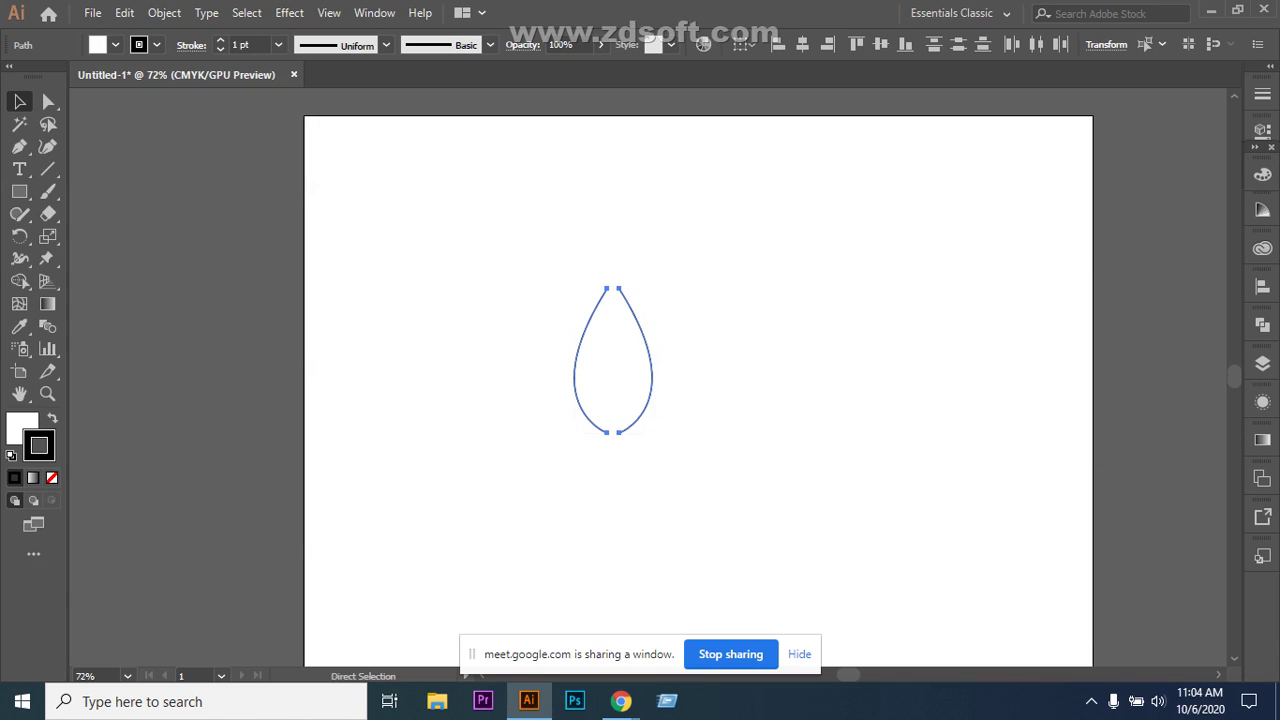
# Blend the two mirrored curves, deselect the result to view it, and reselect it.
pyautogui.hotkey('ctrl', 'alt', 'b')
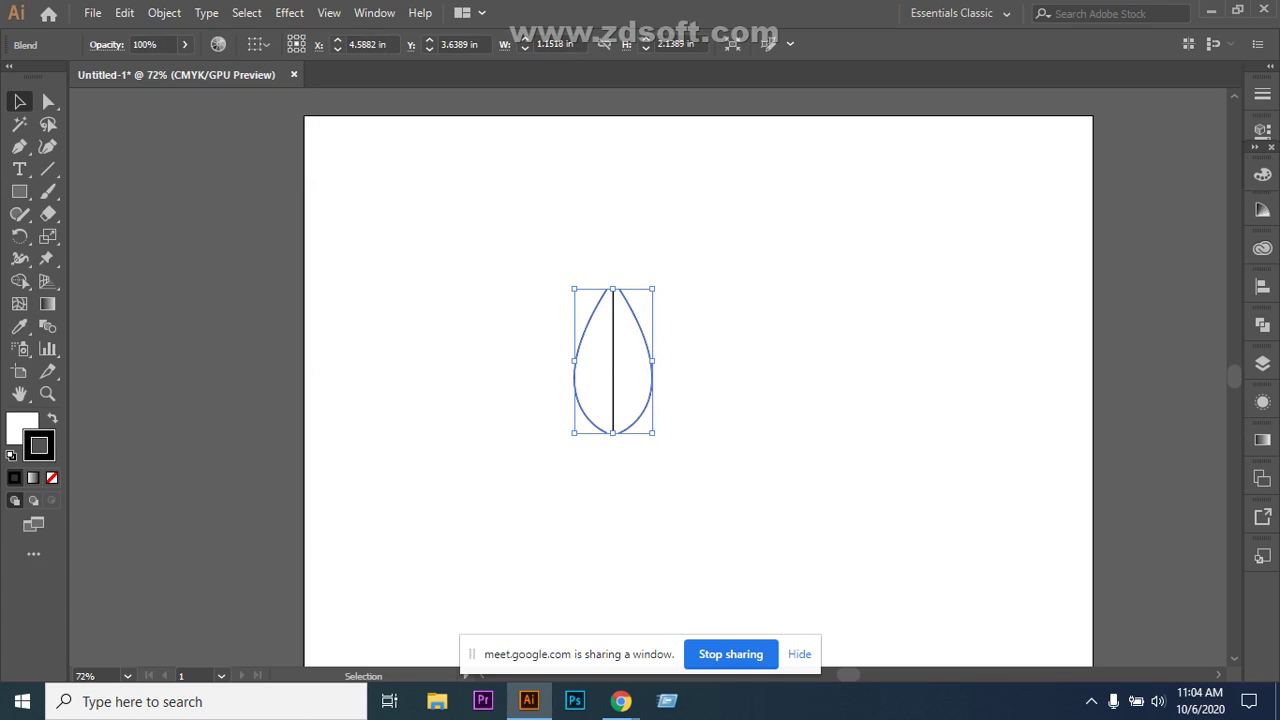
pyautogui.hotkey('ctrl', 'shift', 'a')
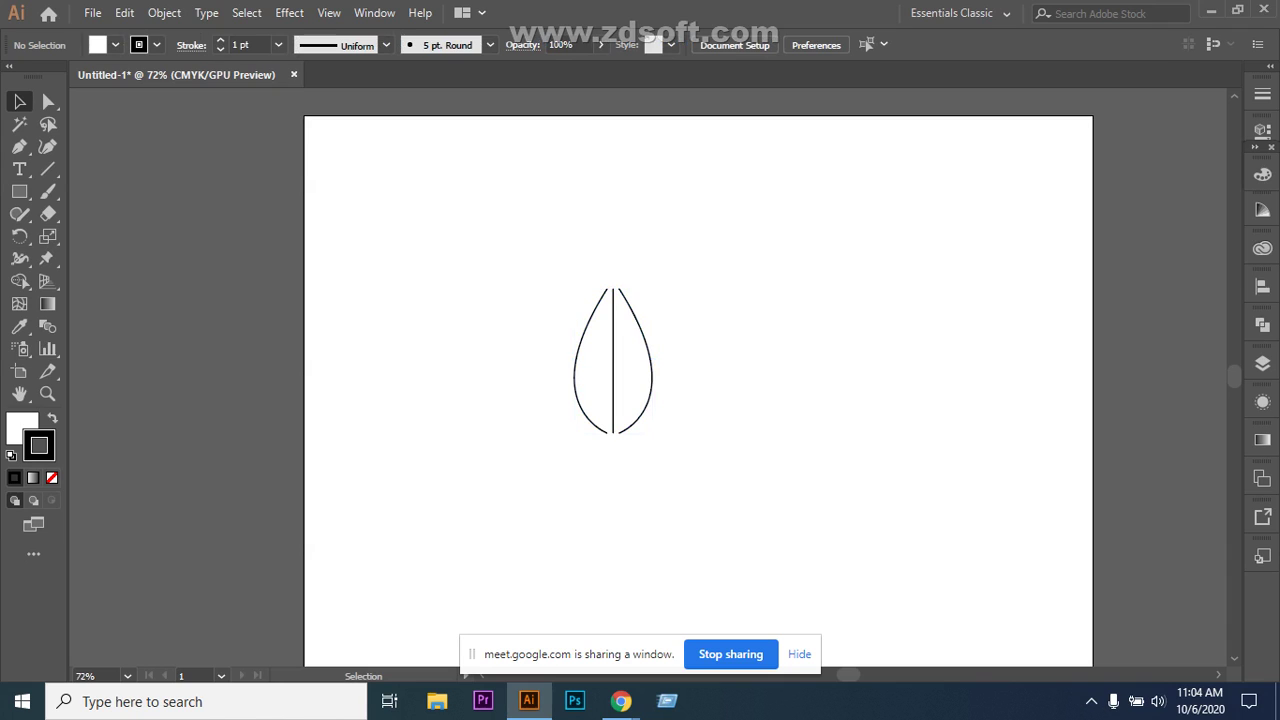
pyautogui.hotkey('ctrl', 'a')
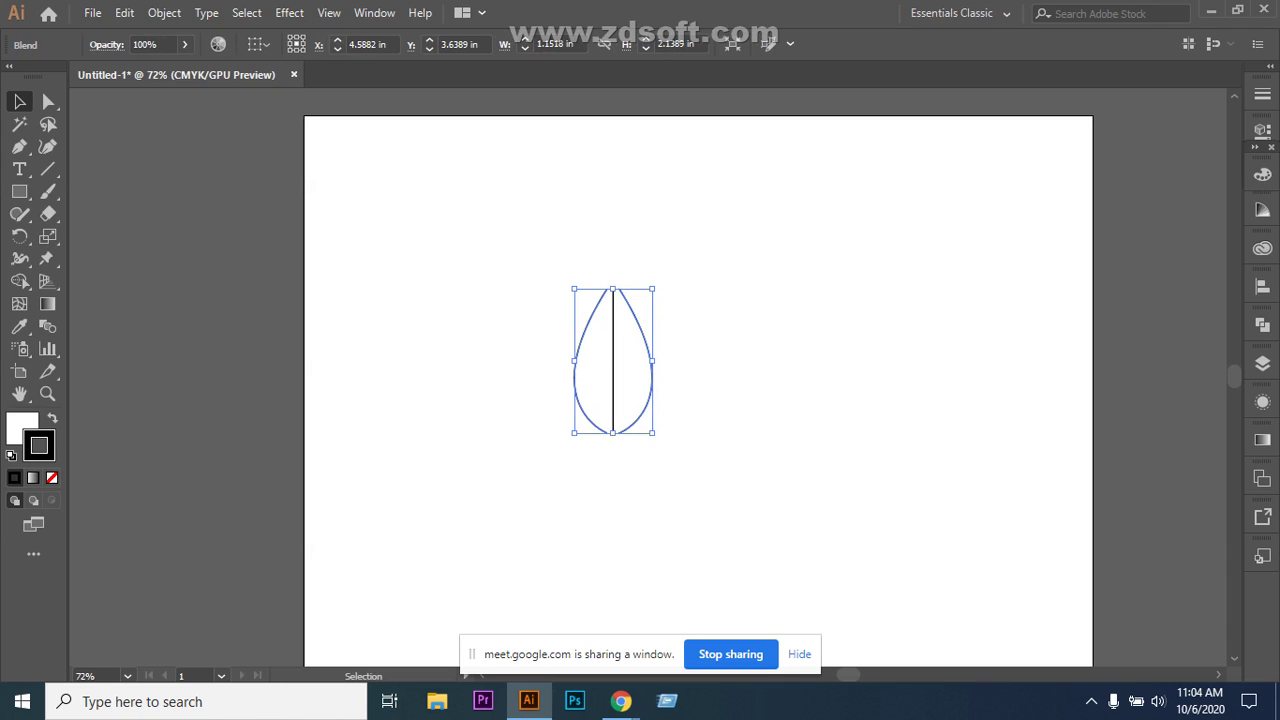
# Undo and redo the blend to compare, leave it undone, and deselect the two curves.
pyautogui.hotkey('ctrl', 'z')
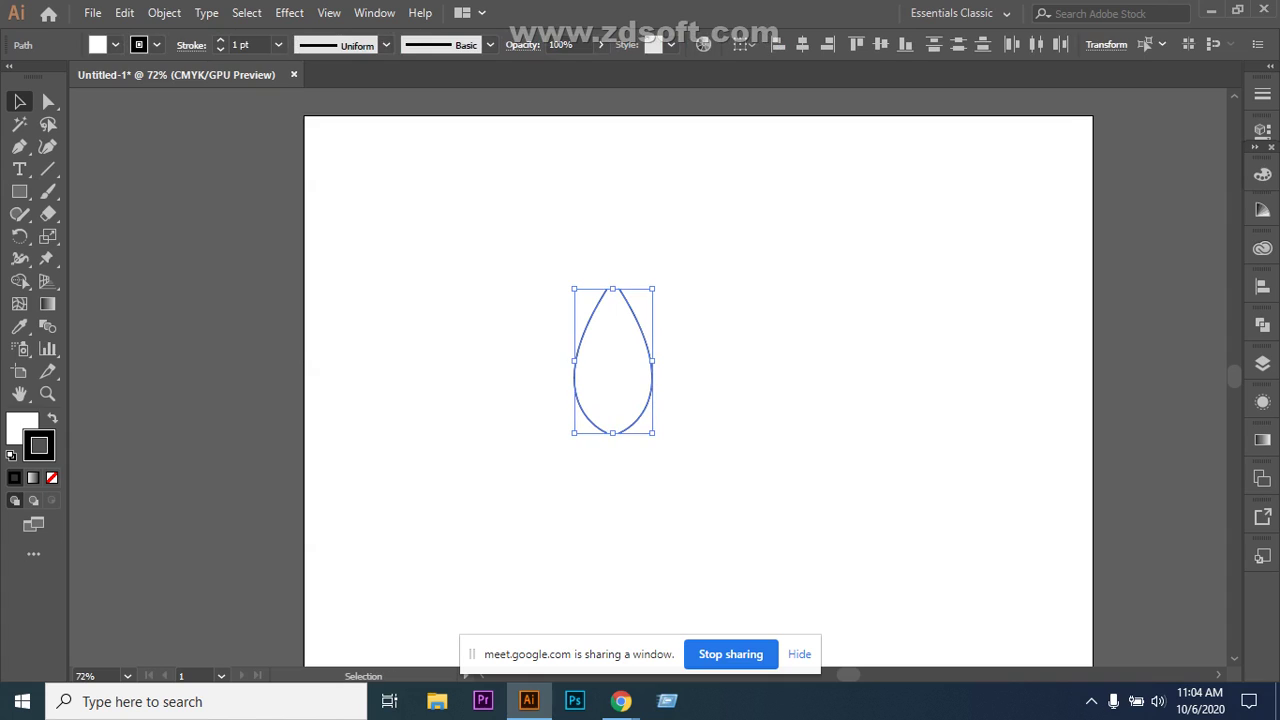
pyautogui.hotkey('ctrl', 'shift', 'z')
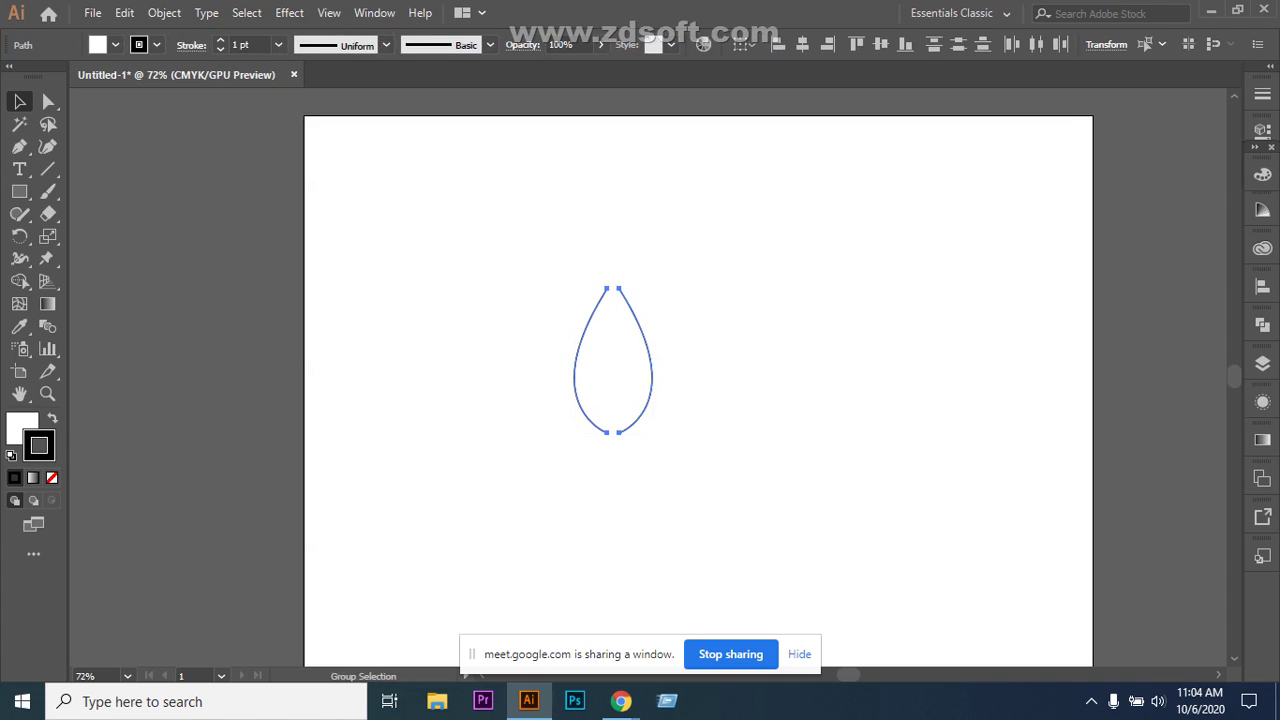
pyautogui.press('a')
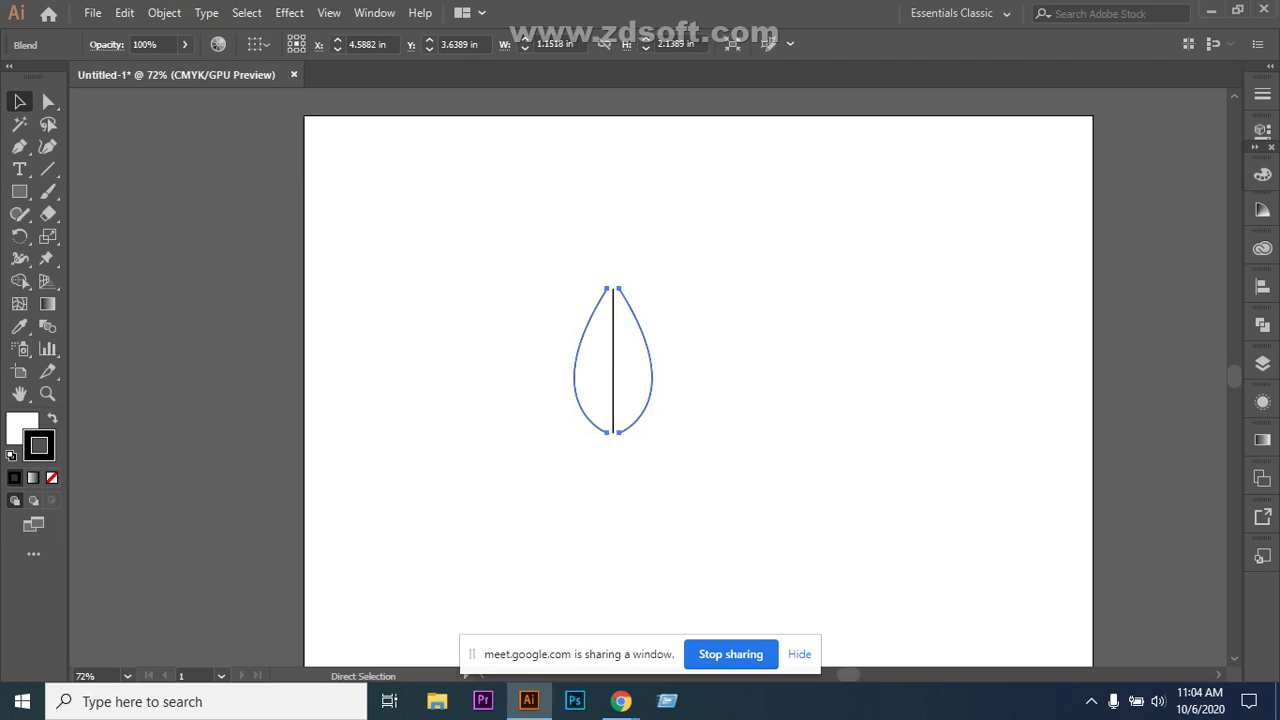
pyautogui.hotkey('ctrl', 'z')
pyautogui.hotkey('ctrl', 'shift', 'a')
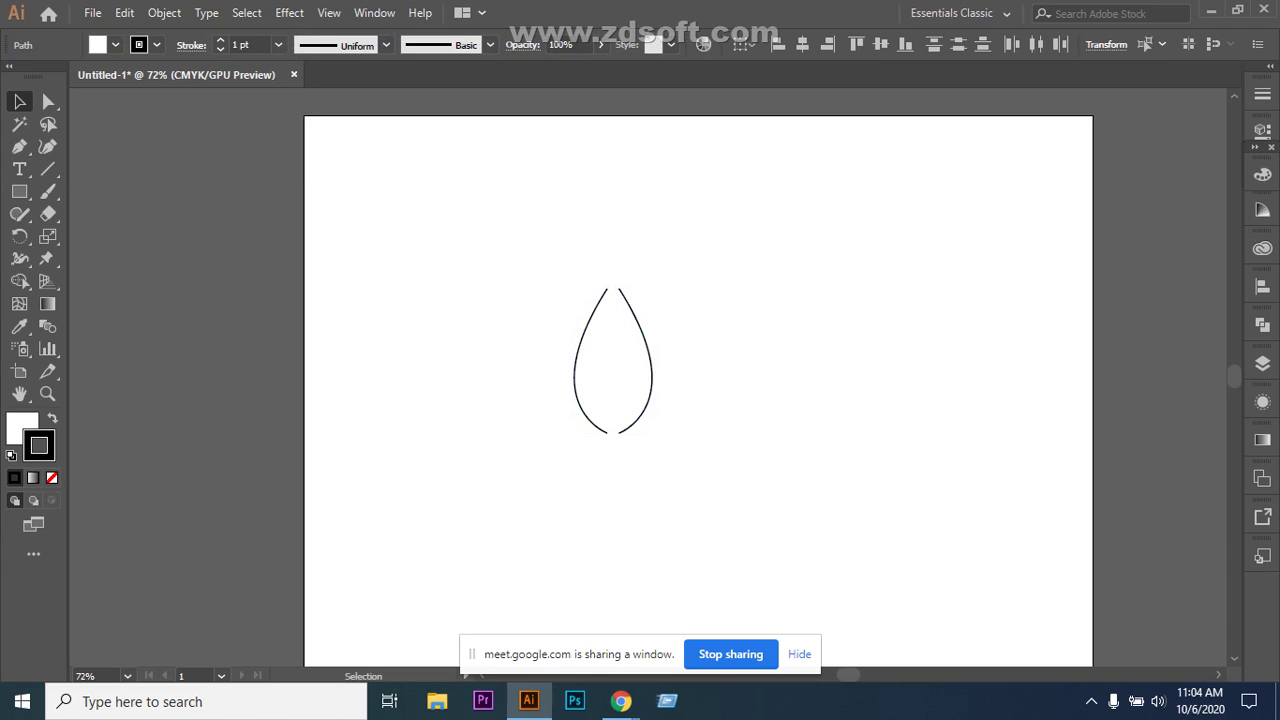
# Try deleting the right curve and reshaping the left one with the Curvature tool, then undo these changes.
pyautogui.click(651, 362)
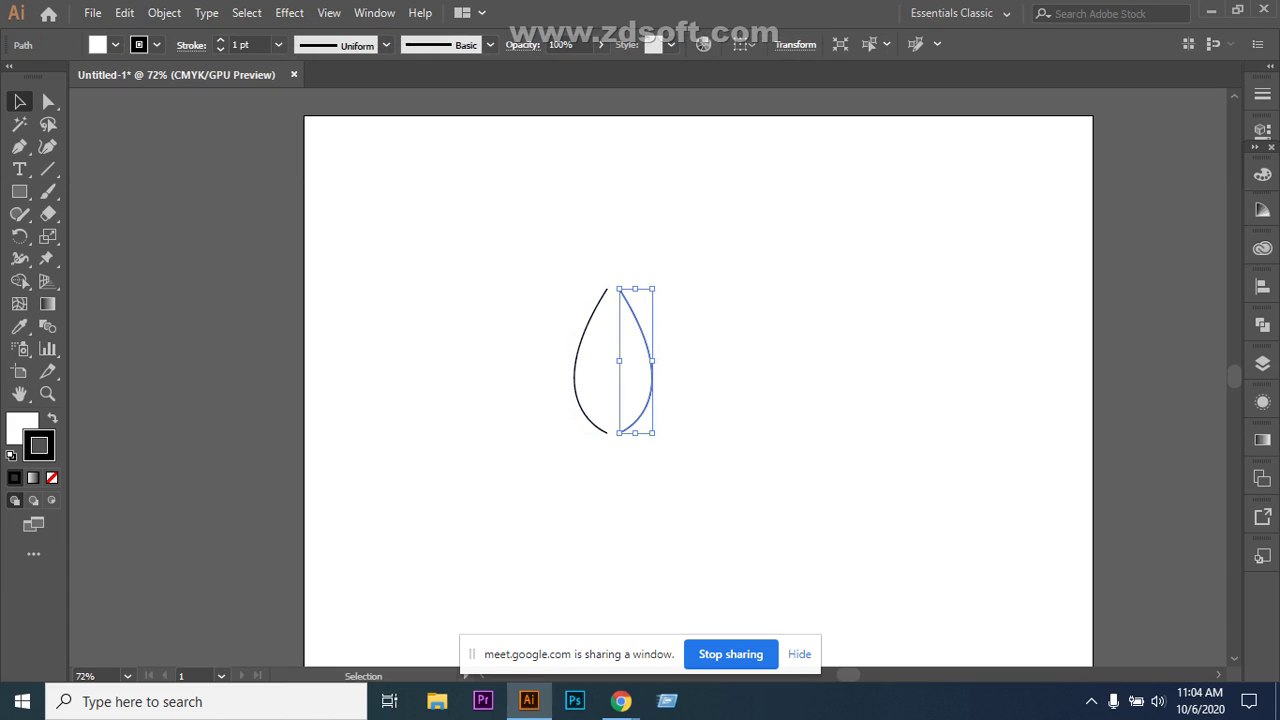
pyautogui.press('ctrl')
pyautogui.press('Delete')
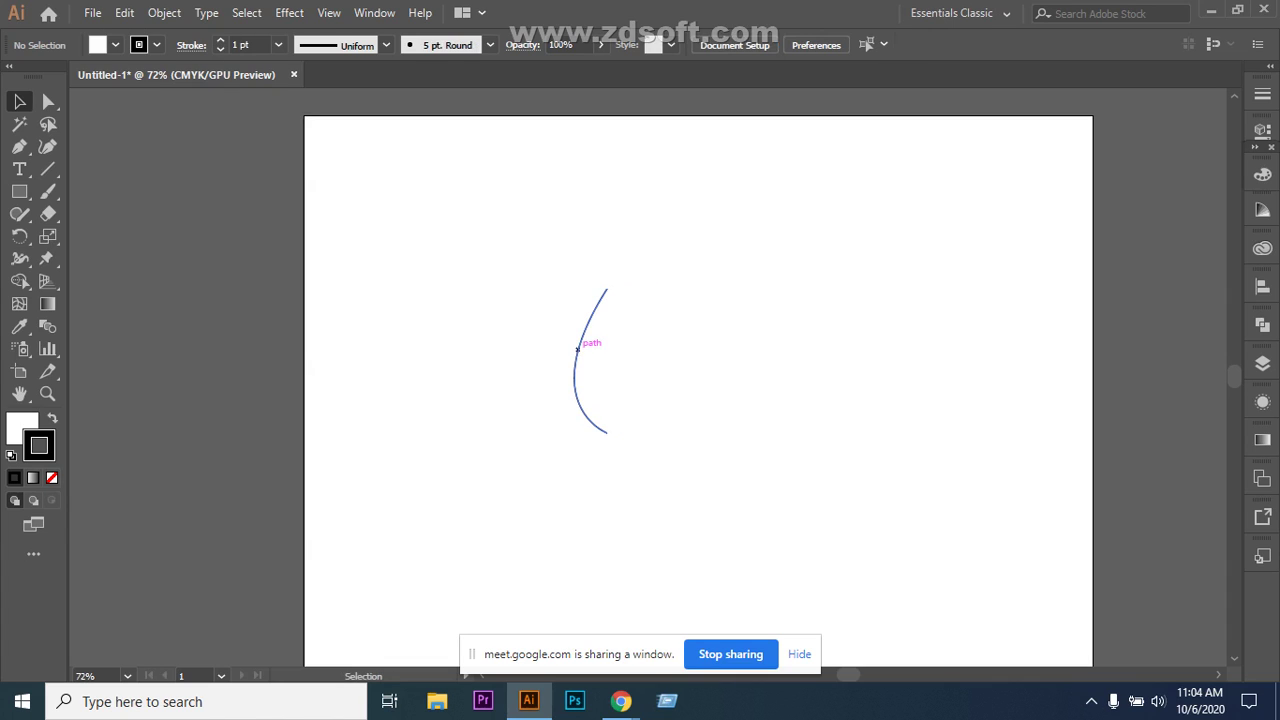
pyautogui.click(47, 146)
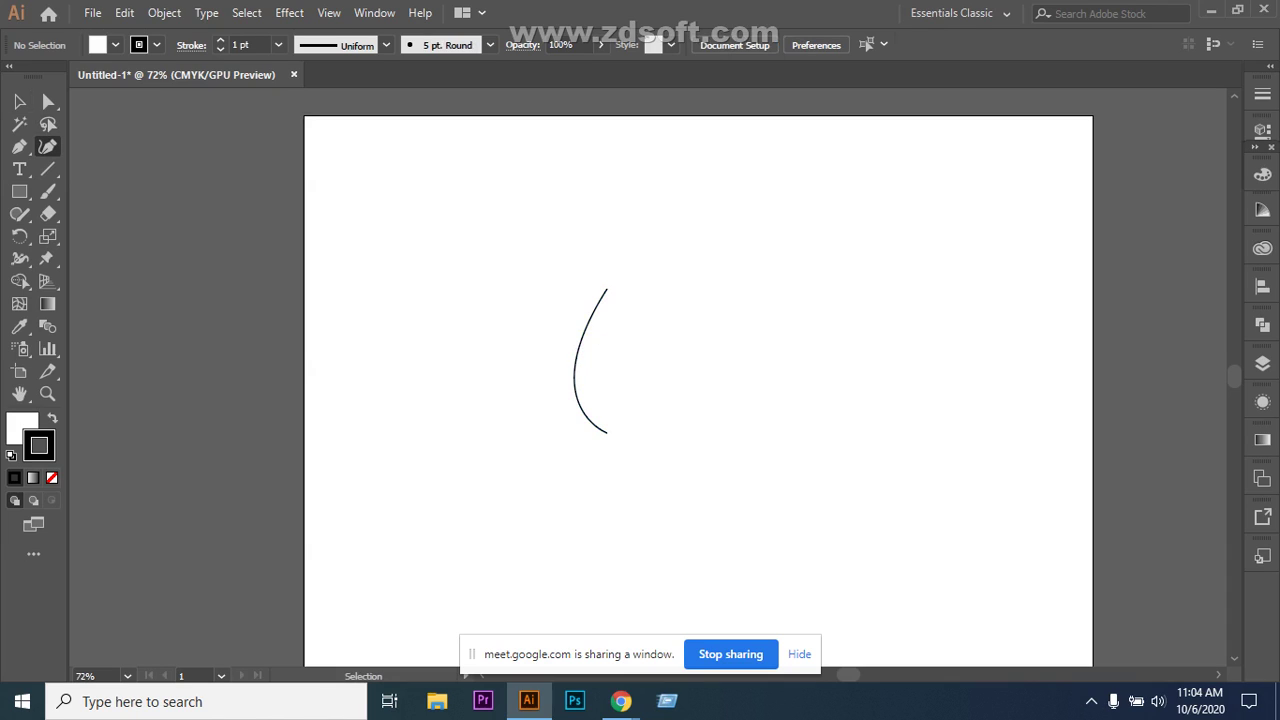
pyautogui.click(607, 289)
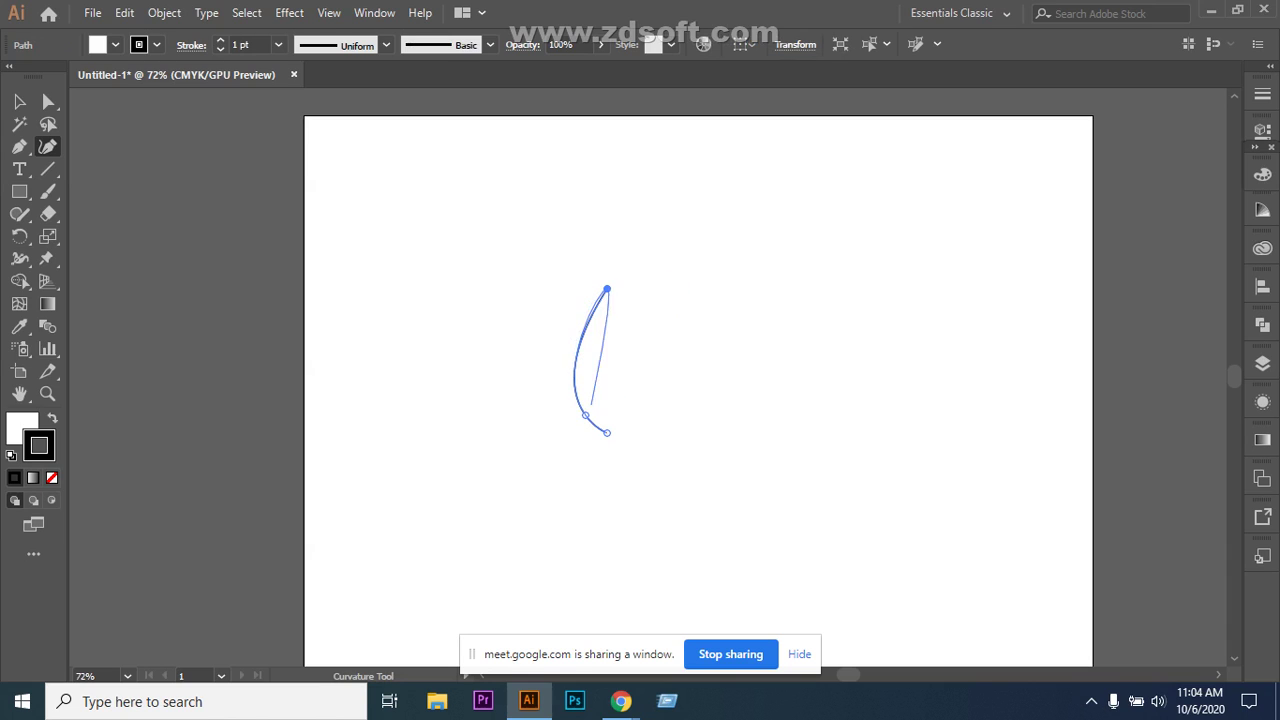
pyautogui.moveTo(584, 411); pyautogui.dragTo(593, 251)
pyautogui.hotkey('ctrl', 'z')
pyautogui.hotkey('ctrl', 'z')
pyautogui.hotkey('ctrl', 'z')
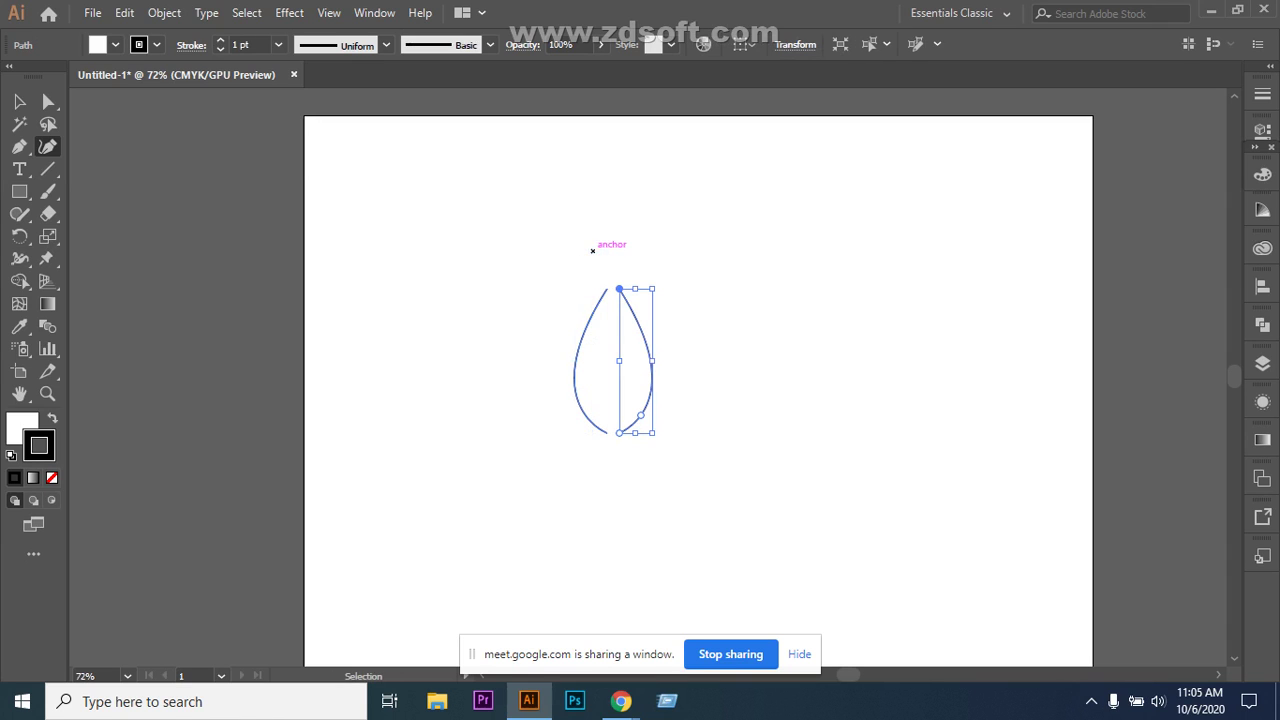
# Select both curves and delete them to clear the artboard.
pyautogui.click(19, 101)
pyautogui.moveTo(483, 279); pyautogui.dragTo(700, 488)
pyautogui.press('Delete')
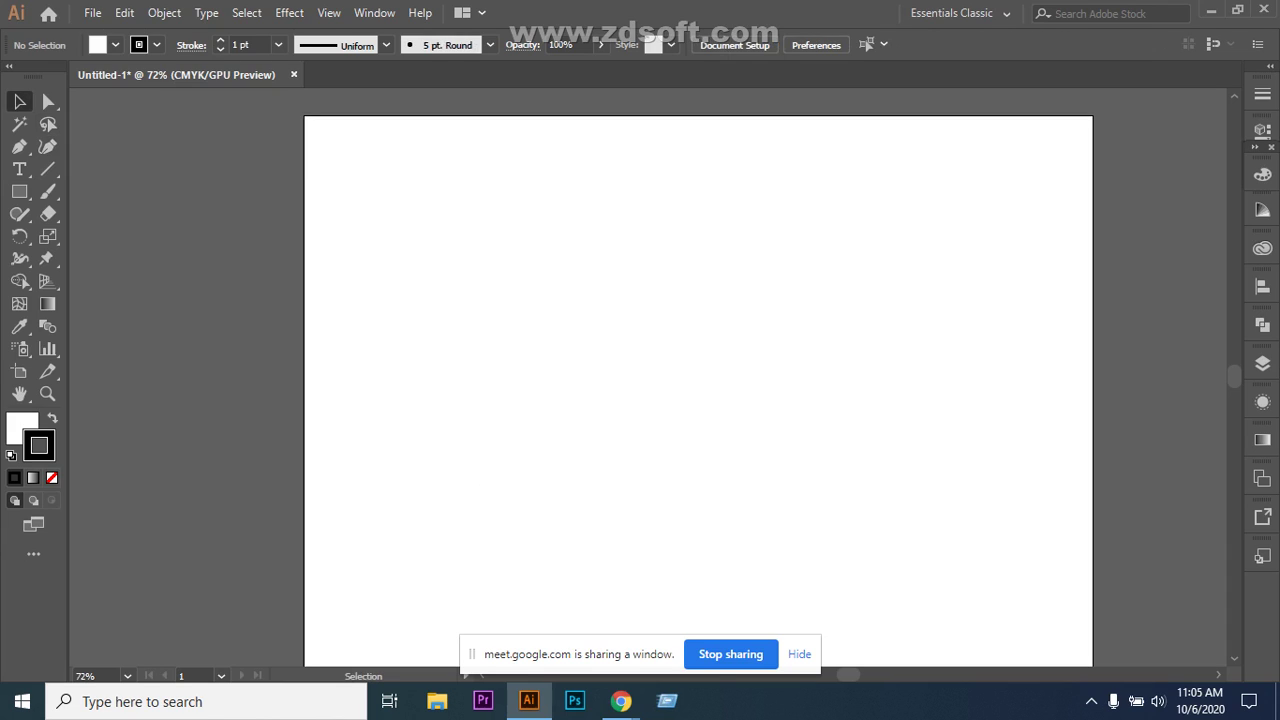
# Draw a left-bulging open Pen curve about 2.4 in tall from bottom to top and retract the top anchor's outgoing handle.
pyautogui.click(19, 146)
pyautogui.click(588, 426)
pyautogui.click(588, 265)
pyautogui.moveTo(588, 265); pyautogui.dragTo(636, 130)
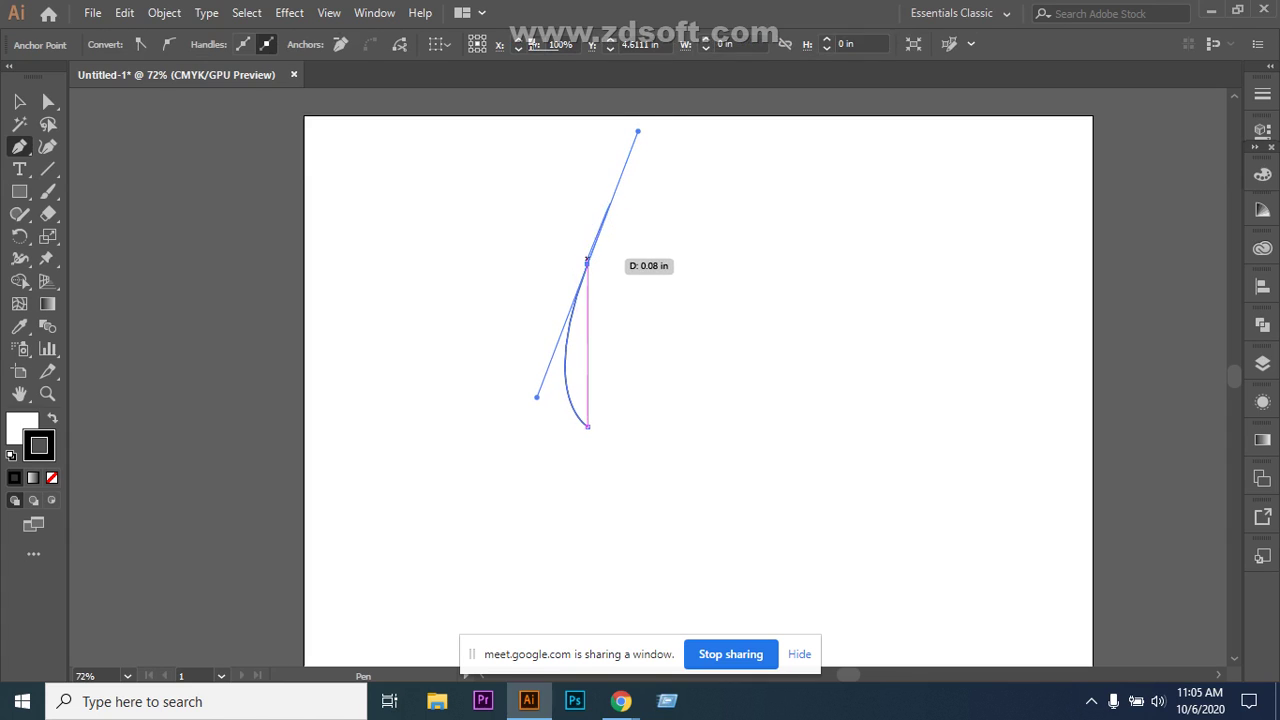
pyautogui.click(588, 264)
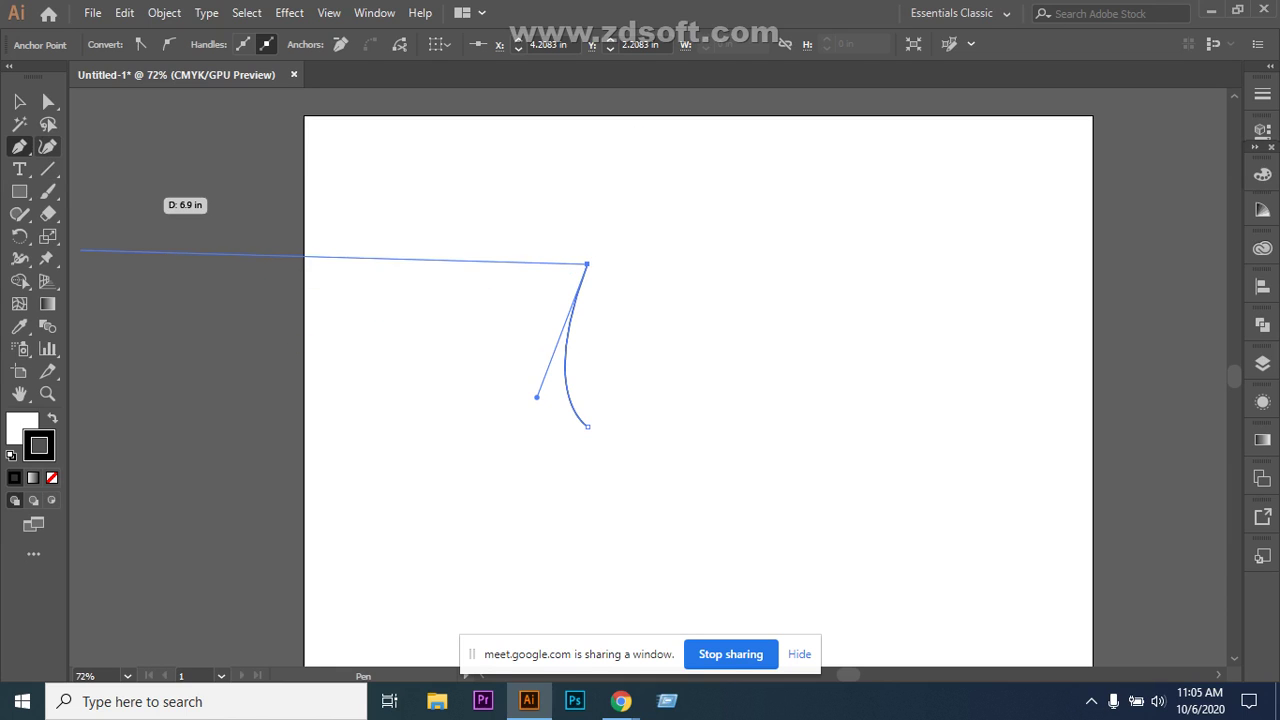
# Try adding points to the curve's upper part with the Curvature tool, then undo the distorted result.
pyautogui.click(47, 146)
pyautogui.click(575, 300)
pyautogui.hotkey('ctrl', 'z')
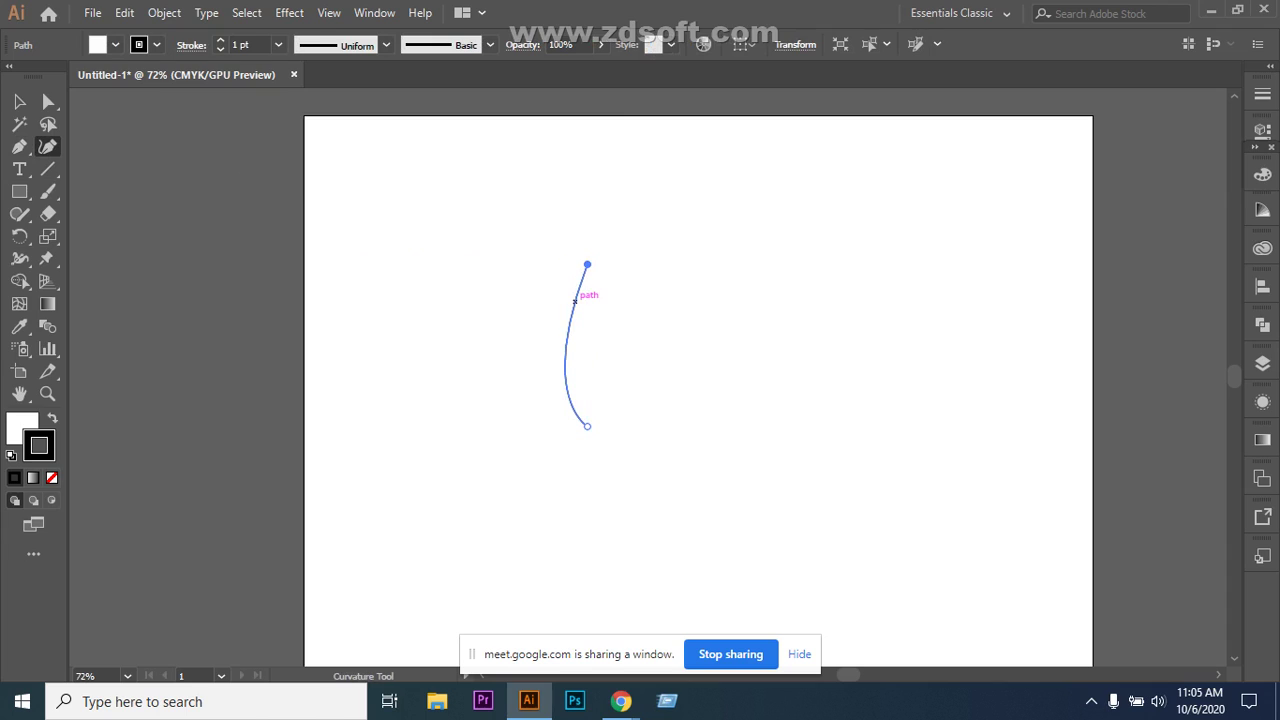
pyautogui.click(20, 102)
pyautogui.click(47, 146)
pyautogui.click(587, 265)
pyautogui.press('Escape')
pyautogui.click(576, 292)
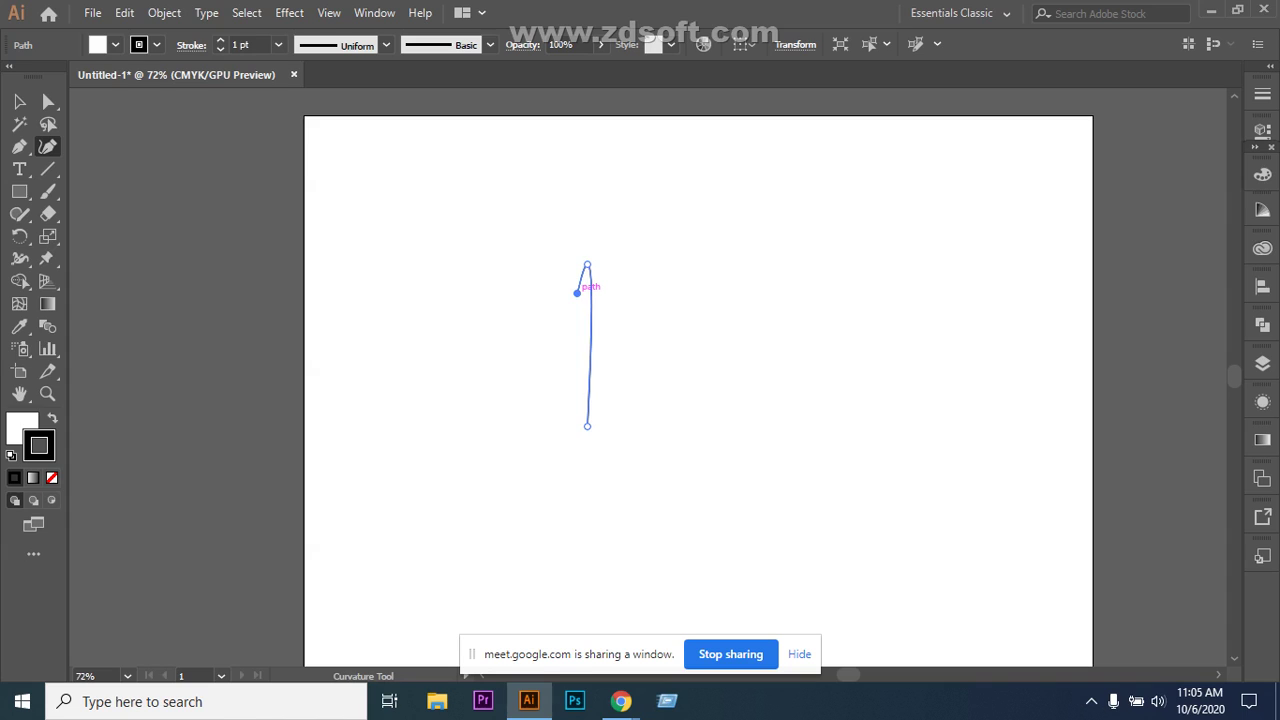
pyautogui.hotkey('ctrl', 'z')
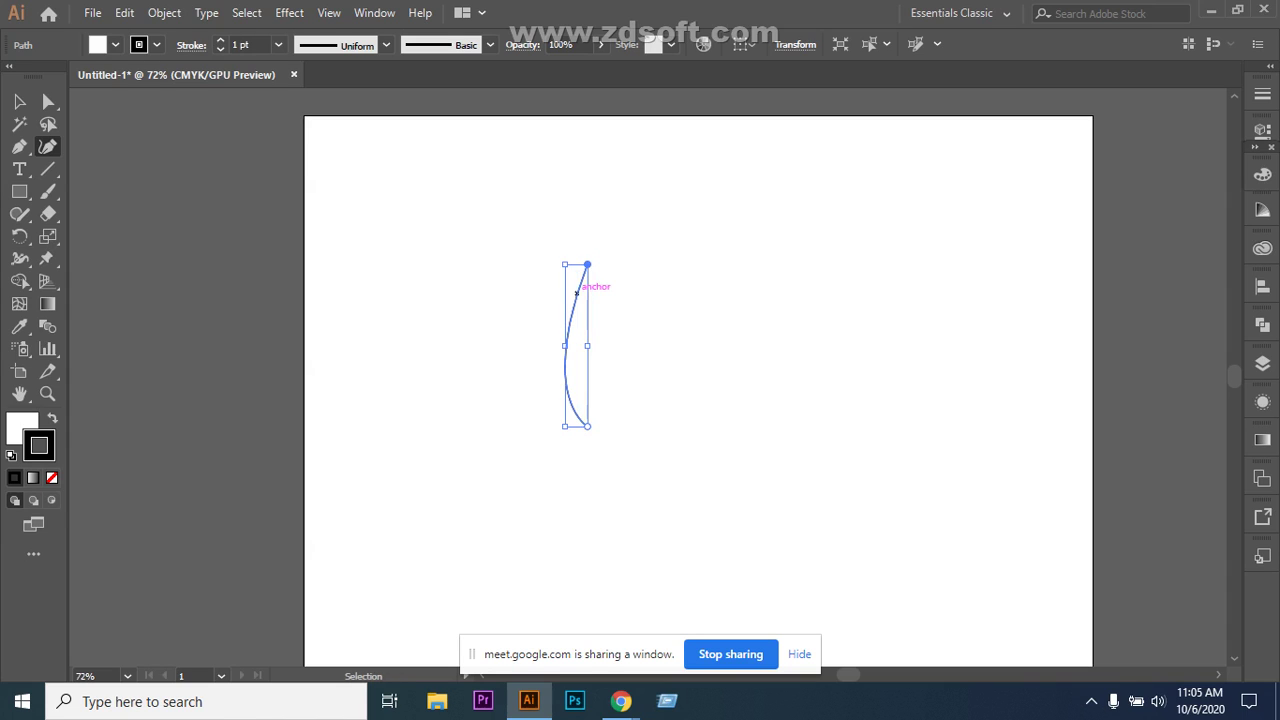
pyautogui.click(19, 101)
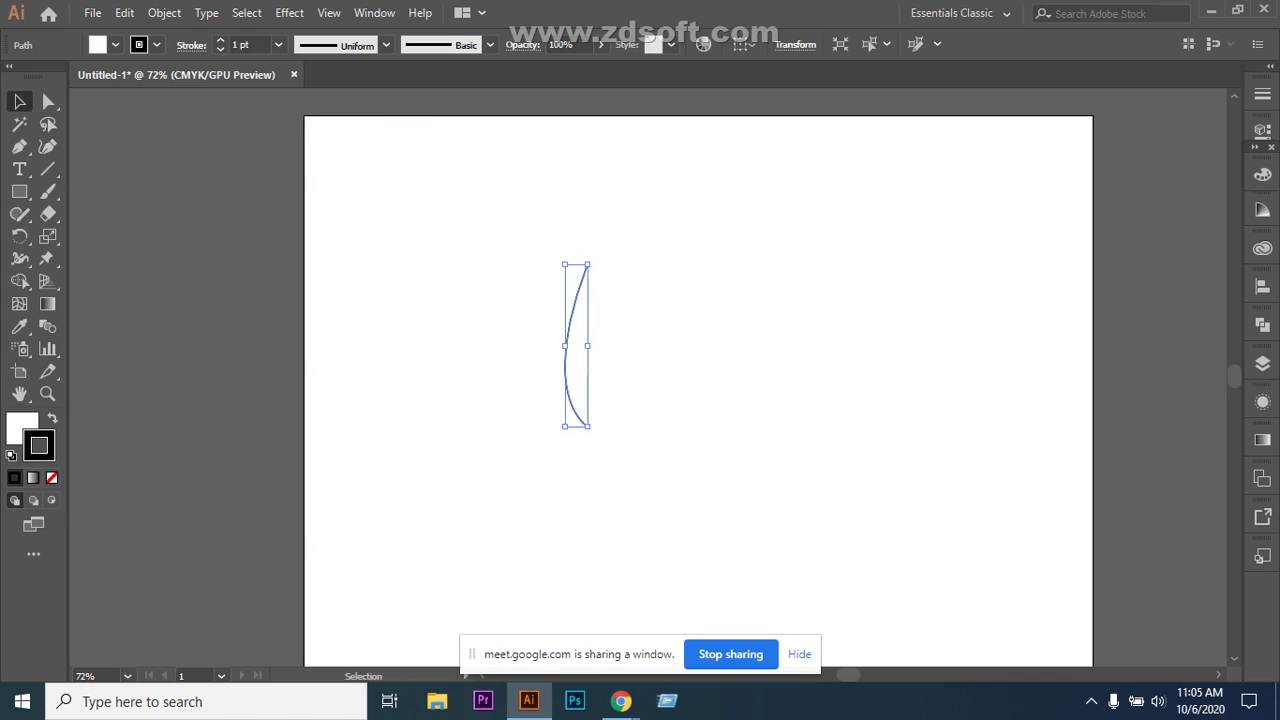
# Extend the path from its top anchor with a short Pen curve rising about 0.6 in to the right, then deselect it.
pyautogui.click(19, 146)
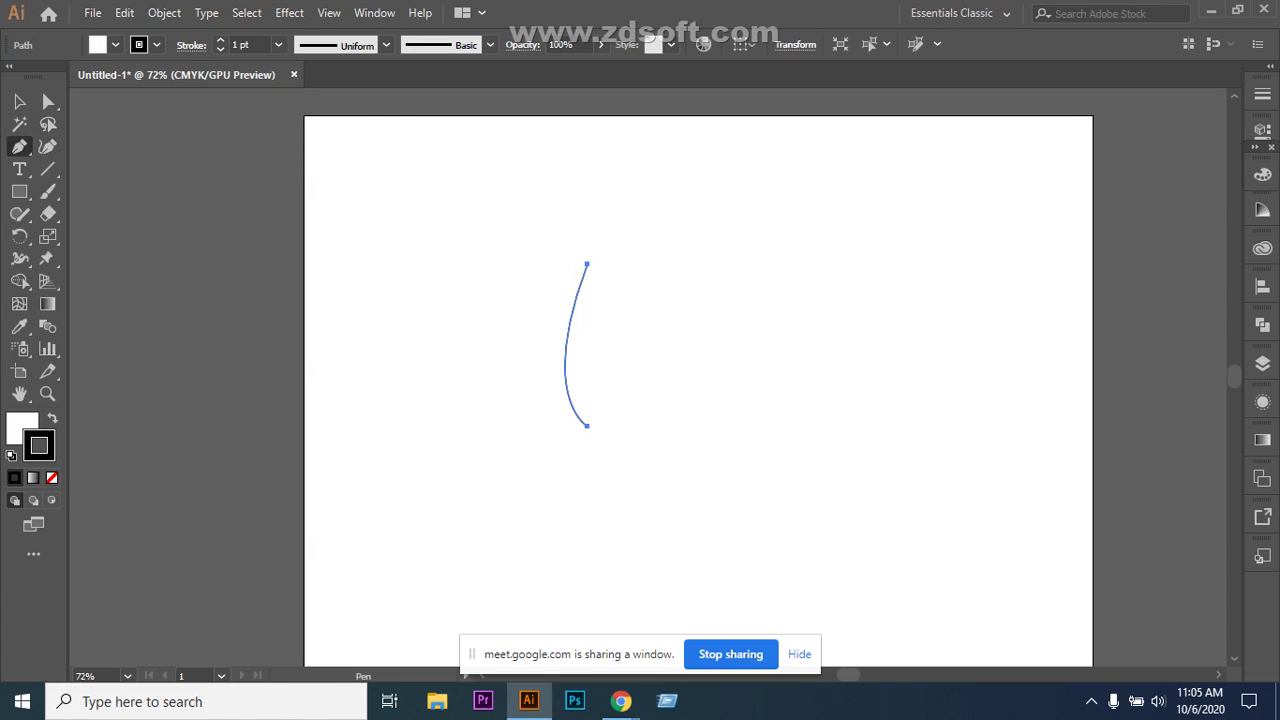
pyautogui.moveTo(587, 264); pyautogui.dragTo(600, 222)
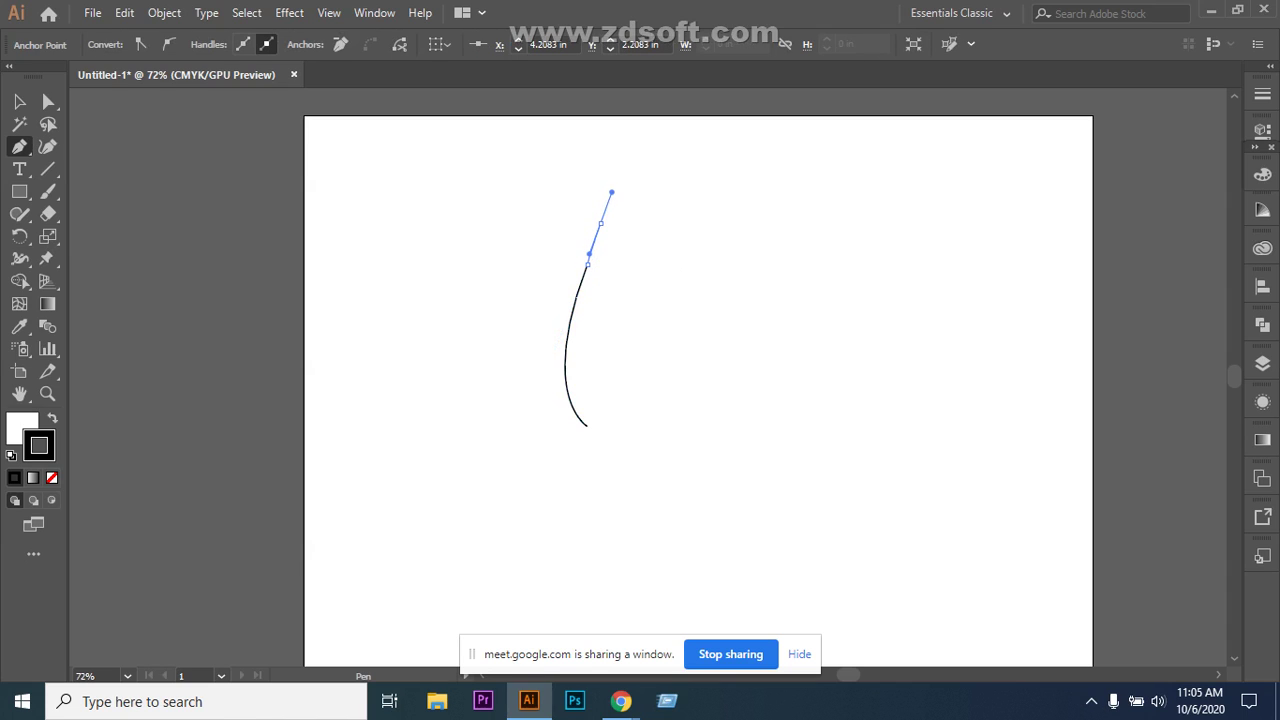
pyautogui.moveTo(611, 179); pyautogui.dragTo(611, 175)
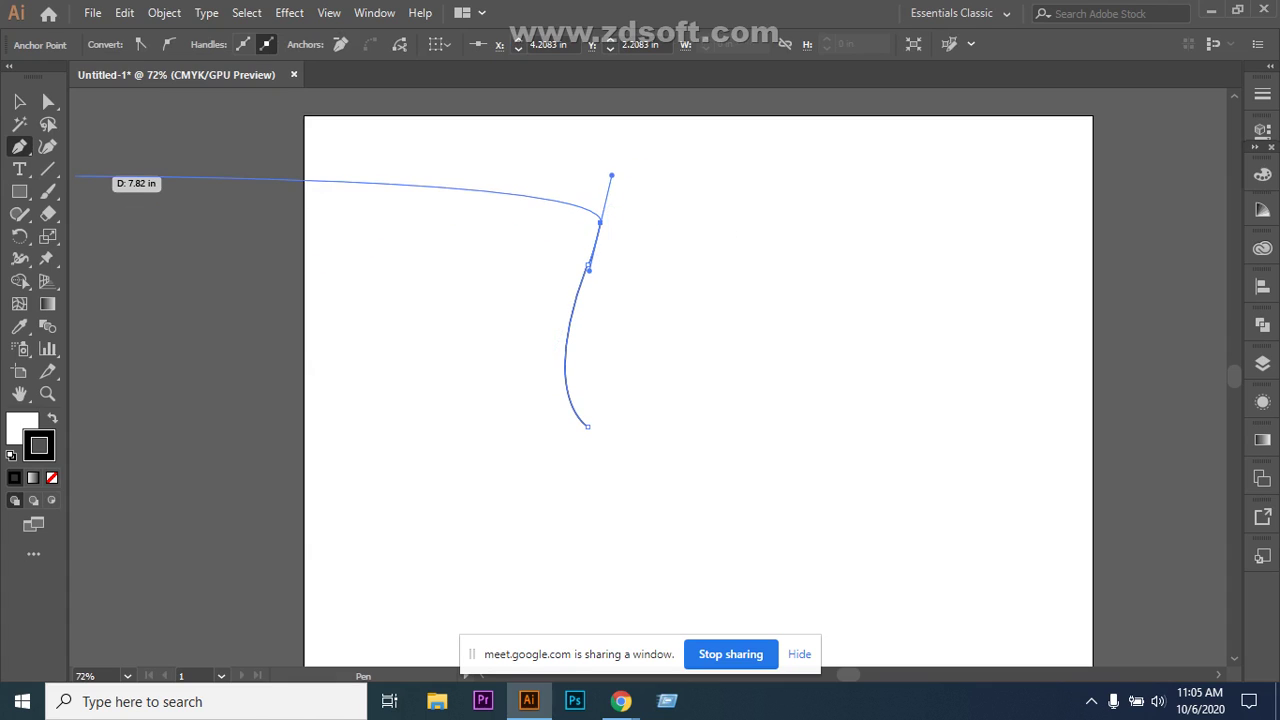
pyautogui.press('v')
pyautogui.hotkey('ctrl', 'shift', 'a')
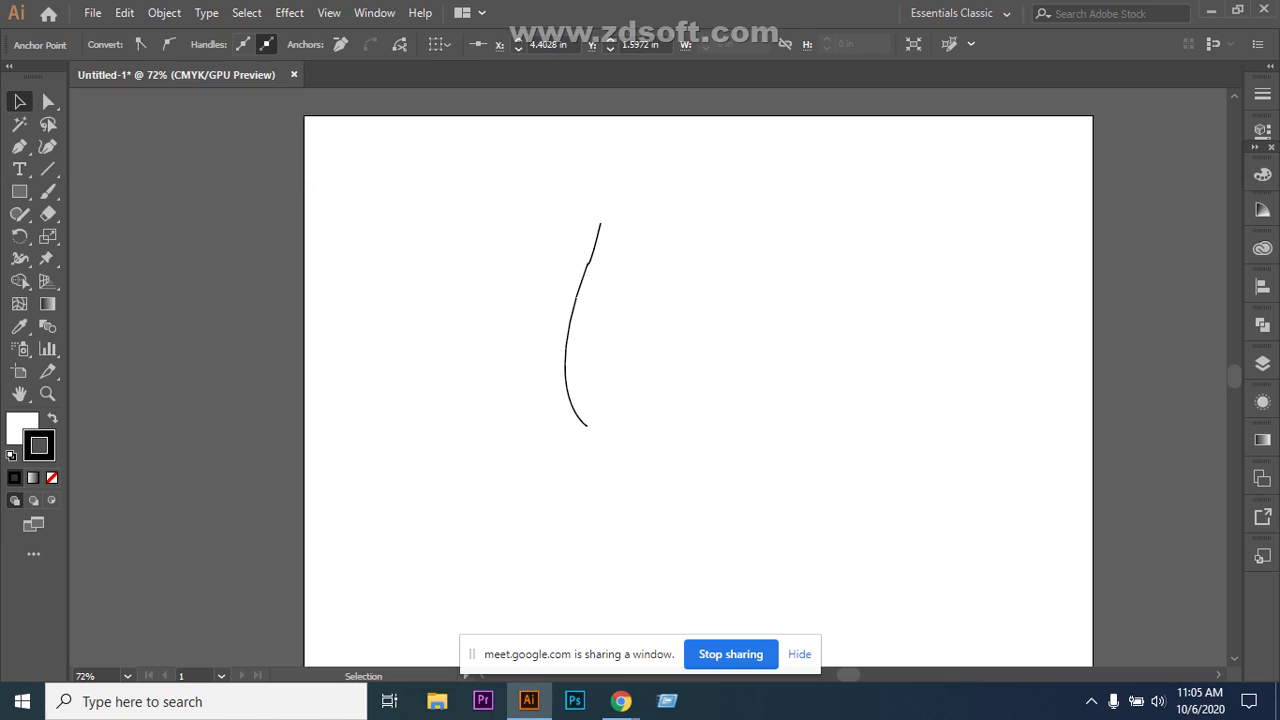
# Smooth the kink with the Curvature tool by adding a point above the junction and shifting the junction anchor slightly down-left, then deselect.
pyautogui.click(594, 243)
pyautogui.hotkey('shift', '`')
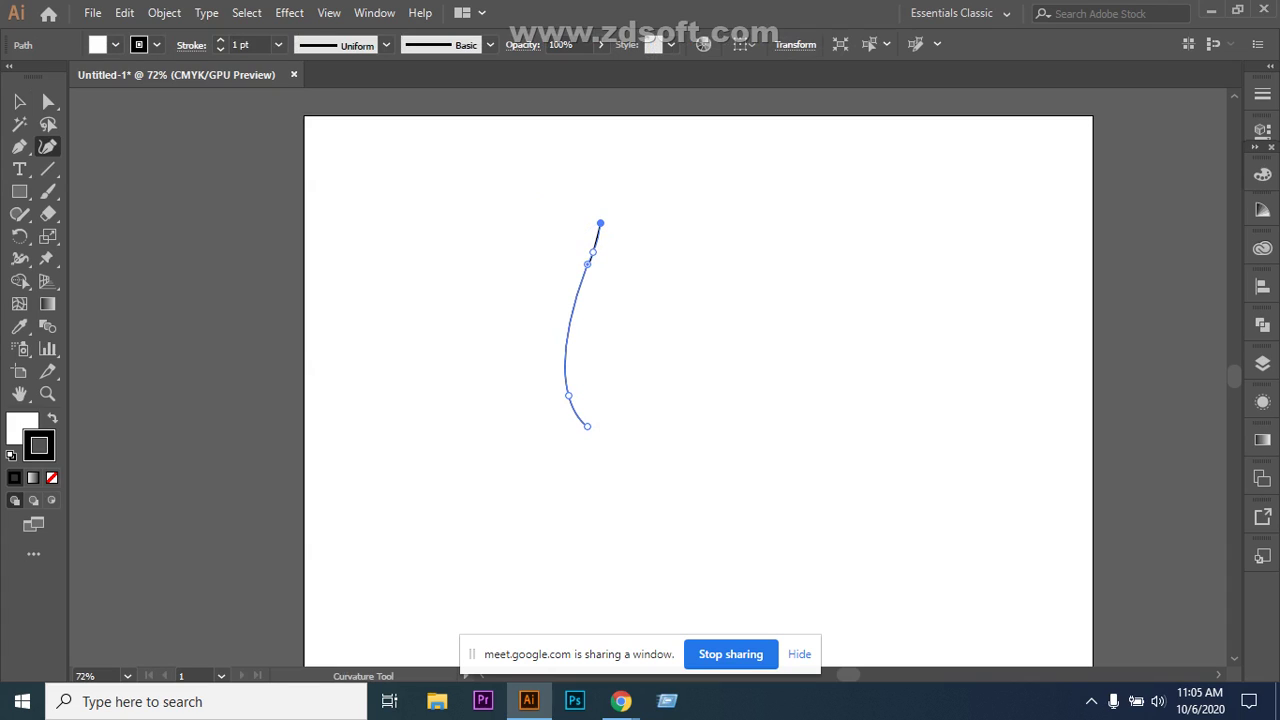
pyautogui.click(595, 246)
pyautogui.moveTo(588, 262); pyautogui.dragTo(583, 274)
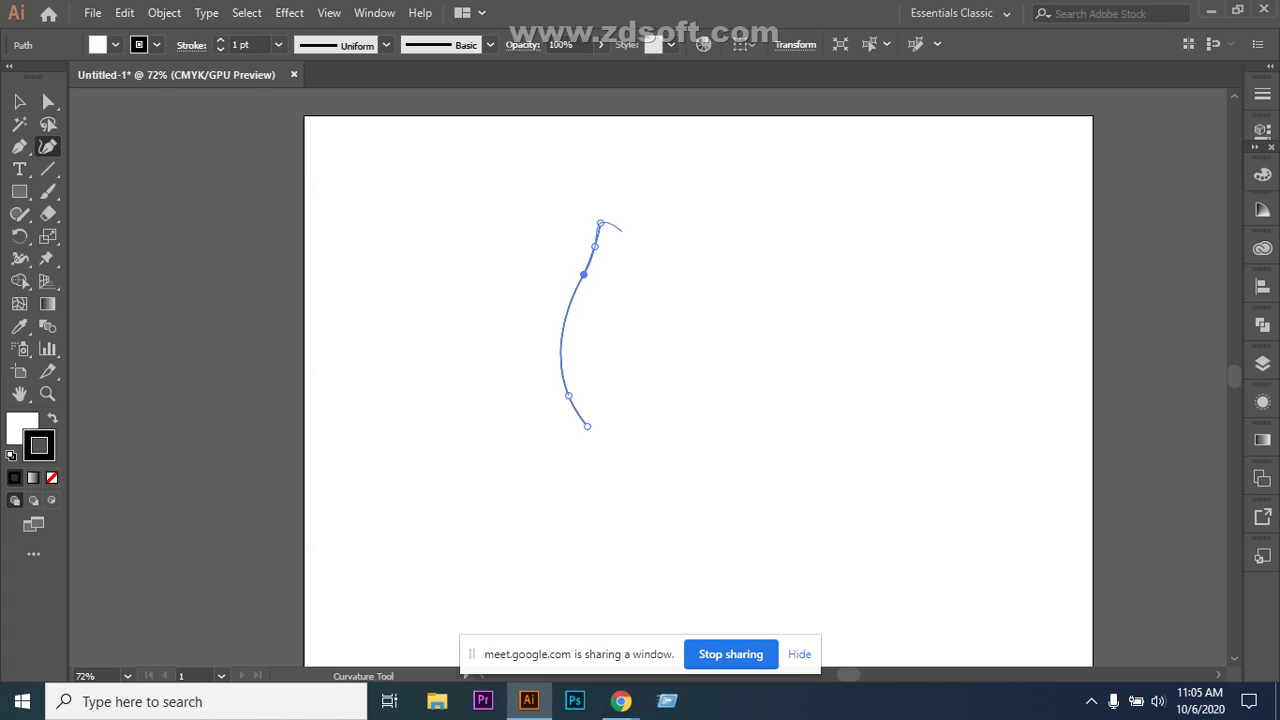
pyautogui.press('v')
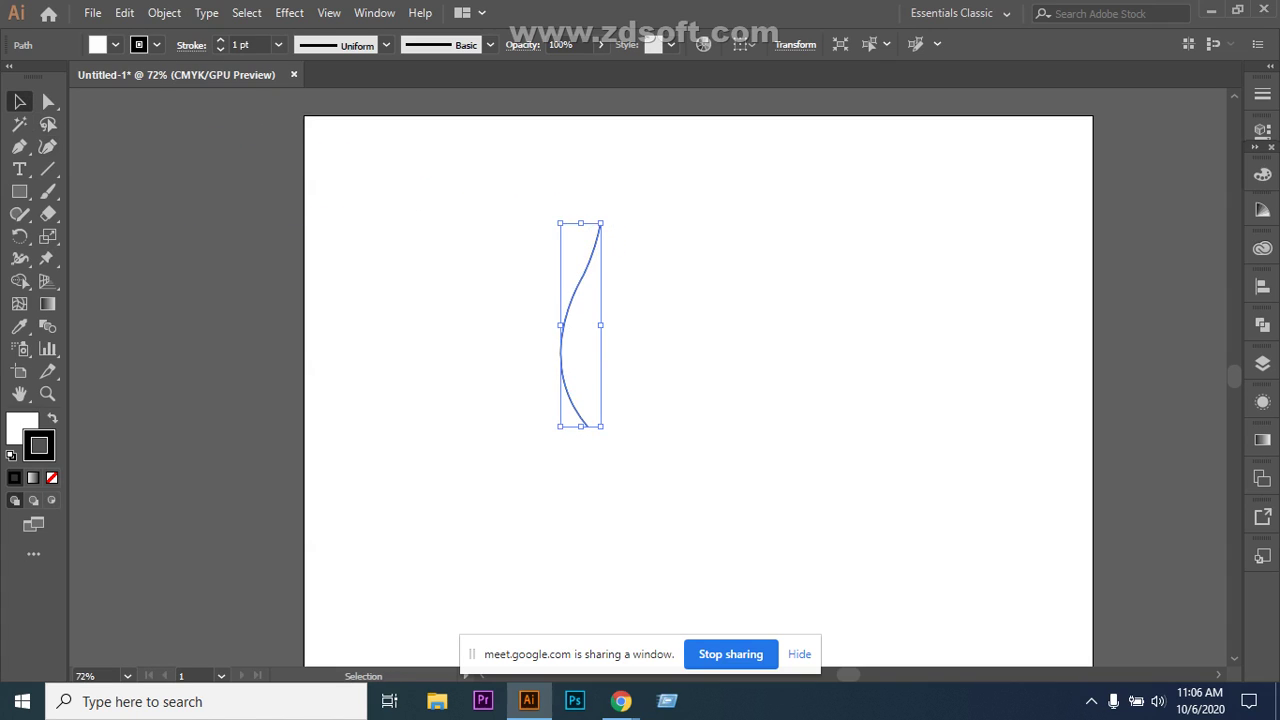
pyautogui.hotkey('ctrl', 'shift', 'a')
# Duplicate the curve about 0.8 in to its right and reflect the copy across the vertical axis, then deselect it.
pyautogui.click(582, 278)
pyautogui.moveTo(584, 297); pyautogui.dragTo(636, 297)
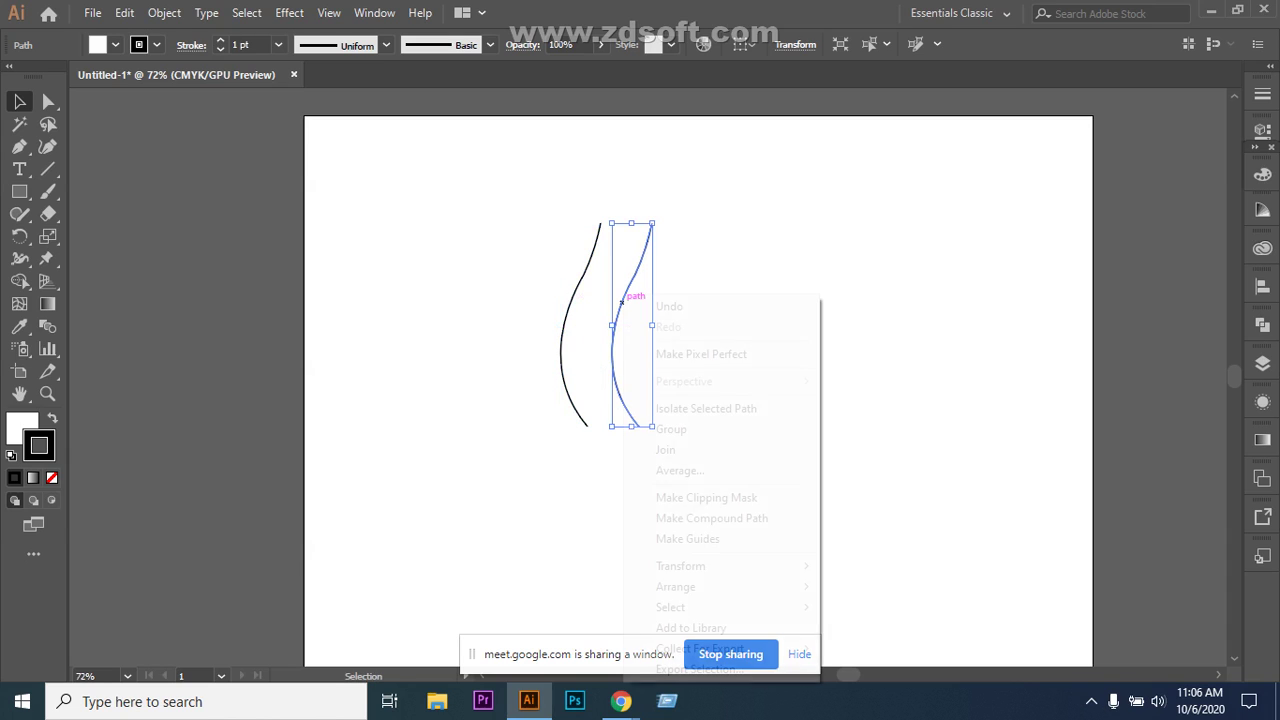
pyautogui.rightClick(621, 300)
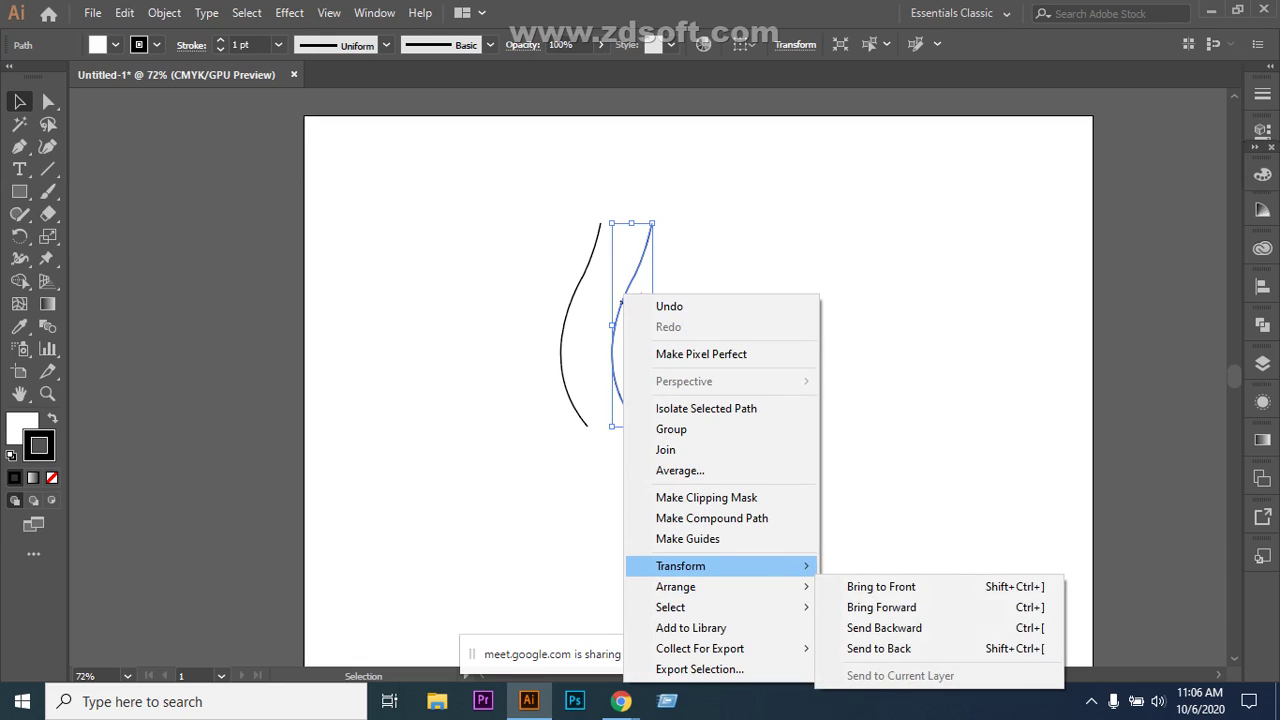
pyautogui.moveTo(720, 566)
pyautogui.click(866, 467)
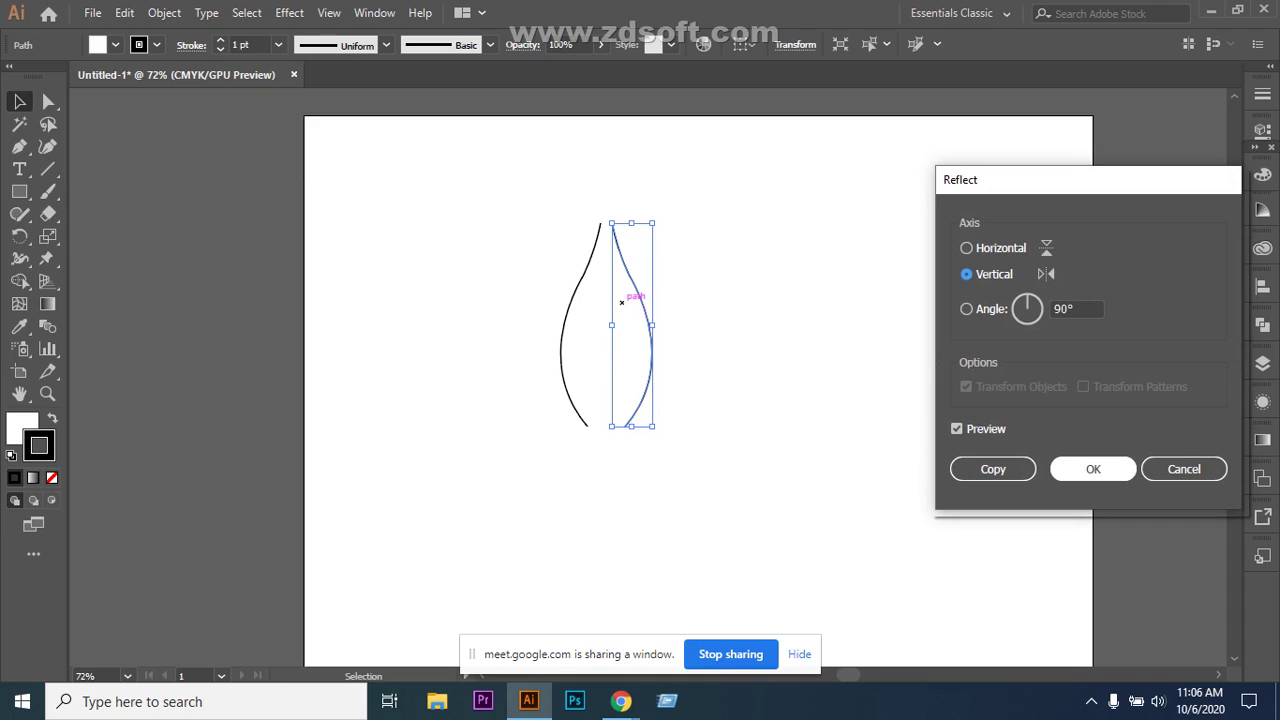
pyautogui.click(1093, 469)
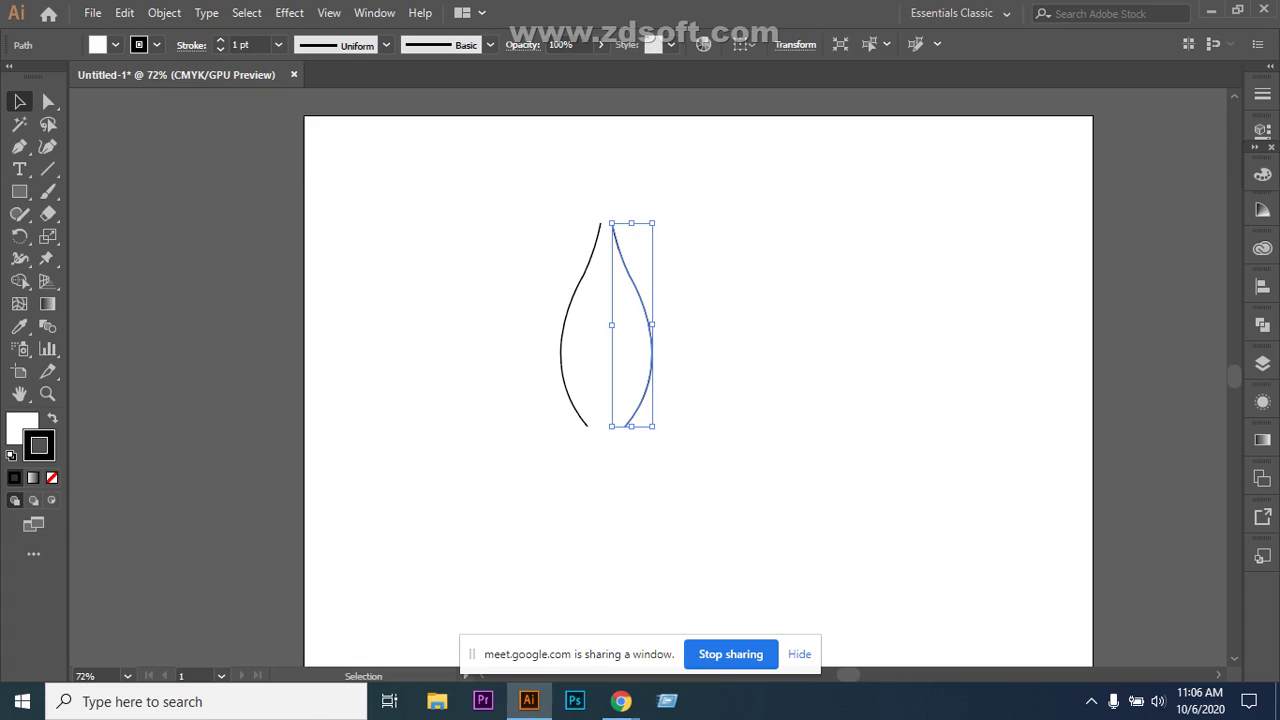
pyautogui.hotkey('ctrl', 'shift', 'a')
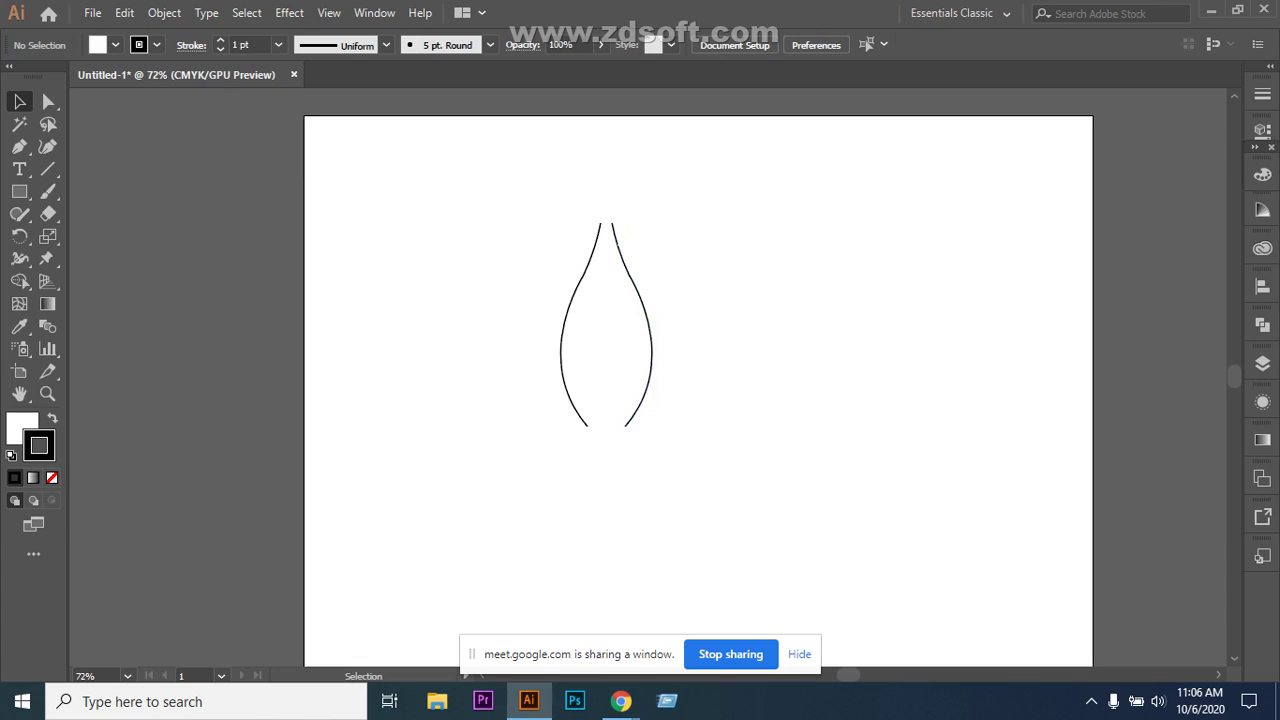
# Nudge the mirrored curve five increments left toward the original curve, then deselect it.
pyautogui.click(650, 376)
pyautogui.press('Left')
pyautogui.press('Left')
pyautogui.press('Left')
pyautogui.press('Left')
pyautogui.press('Left')
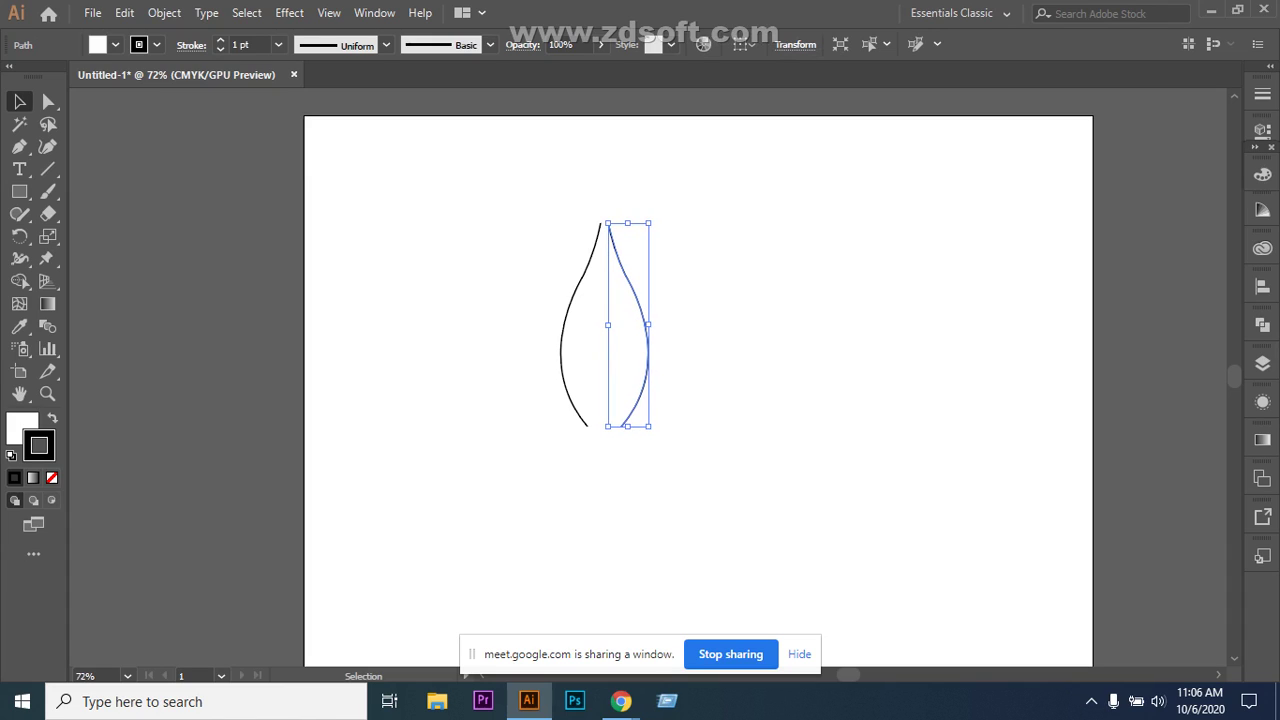
pyautogui.hotkey('ctrl', 'shift', 'a')
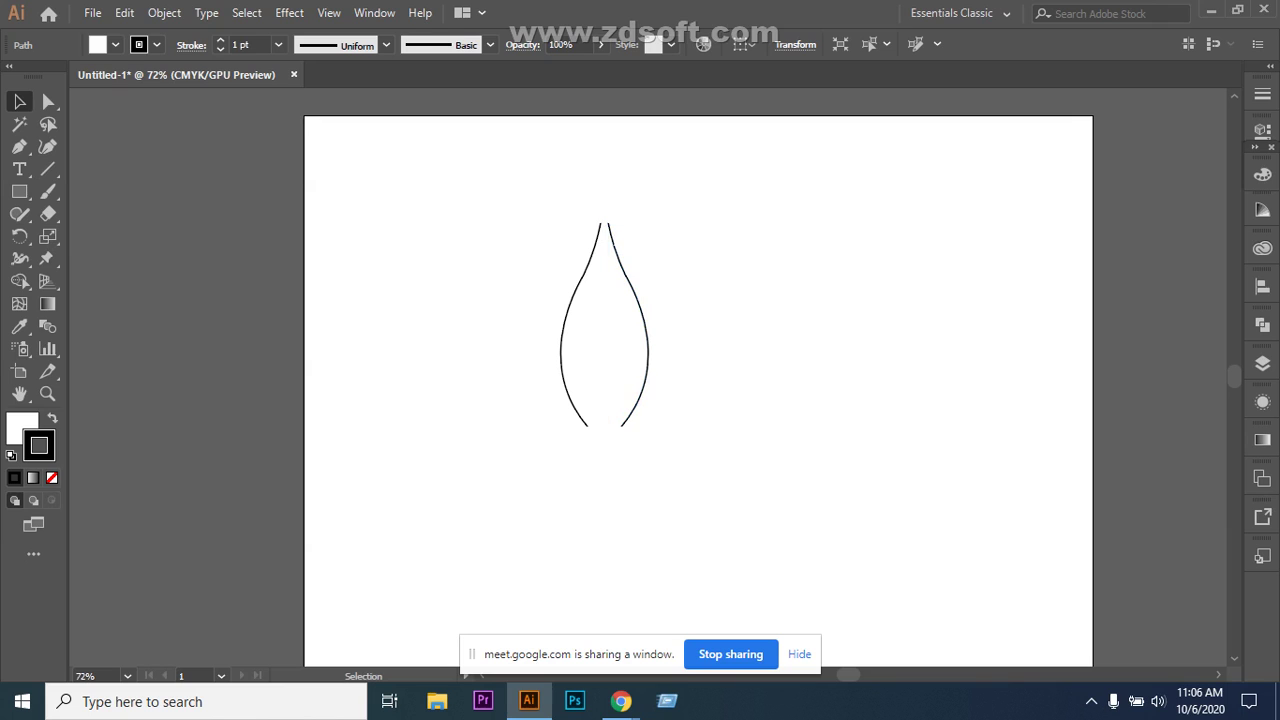
pyautogui.moveTo(621, 701)
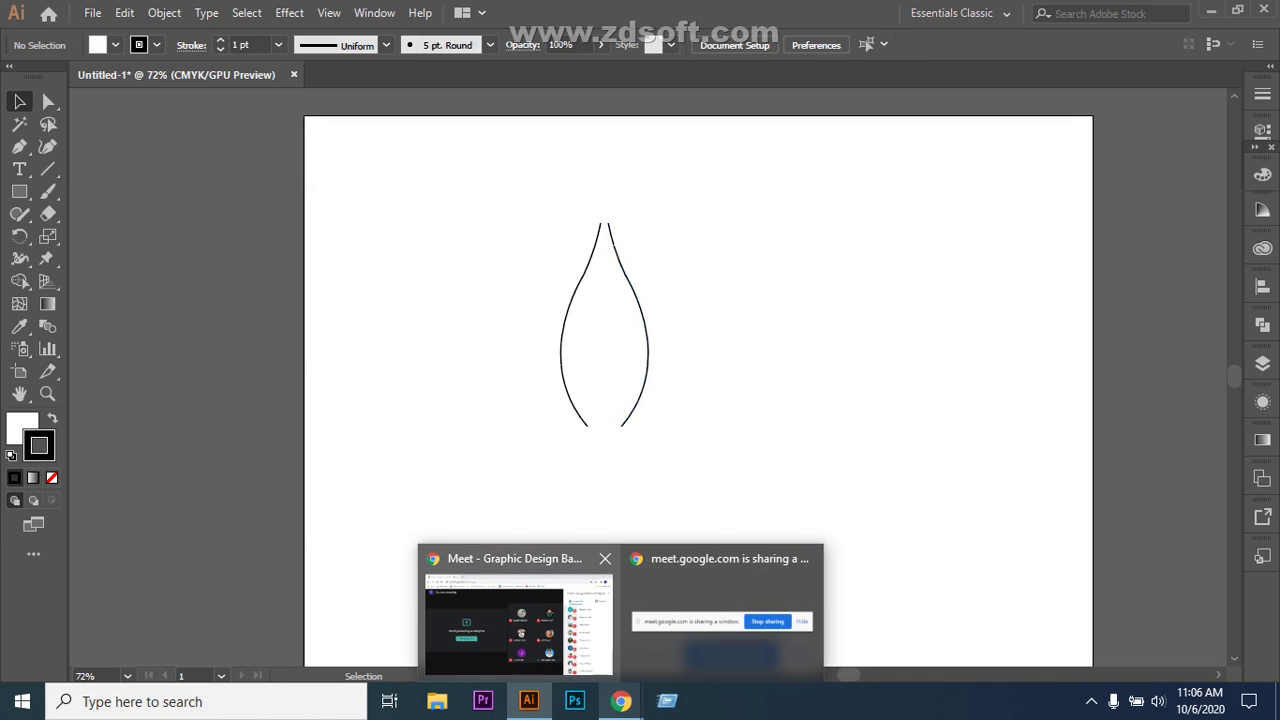
pyautogui.moveTo(518, 615)
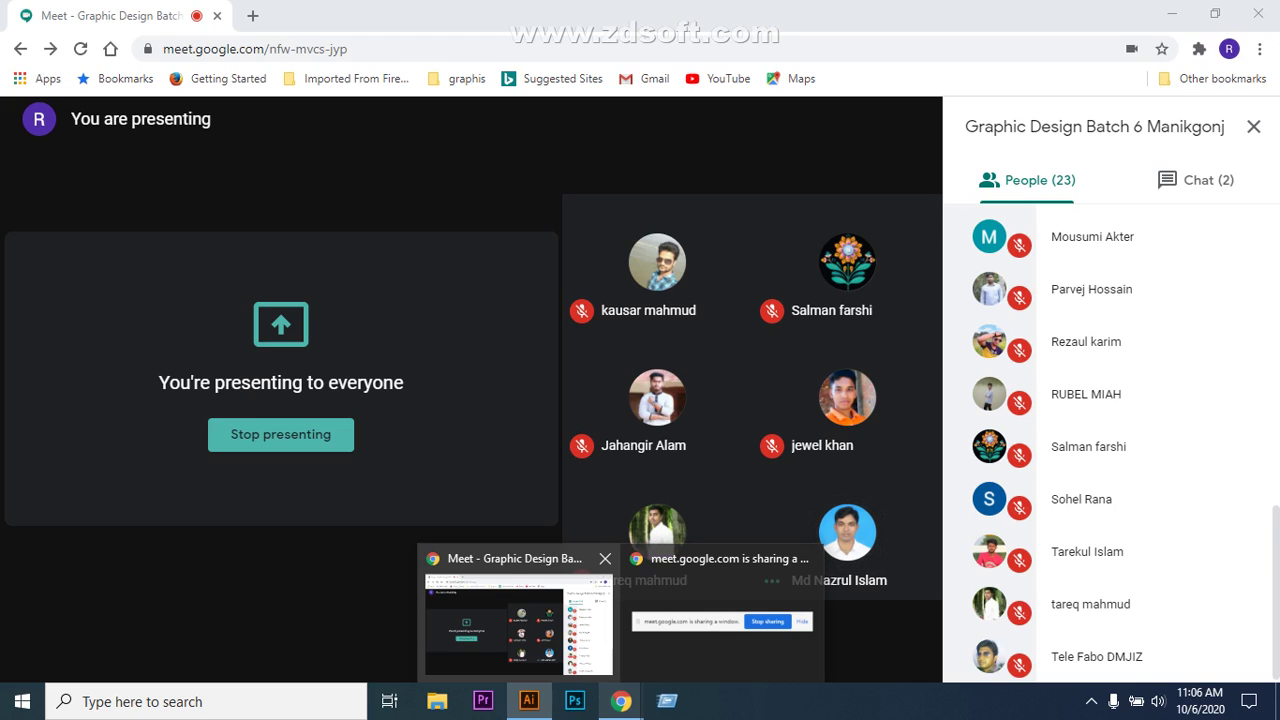
pyautogui.click(529, 700)
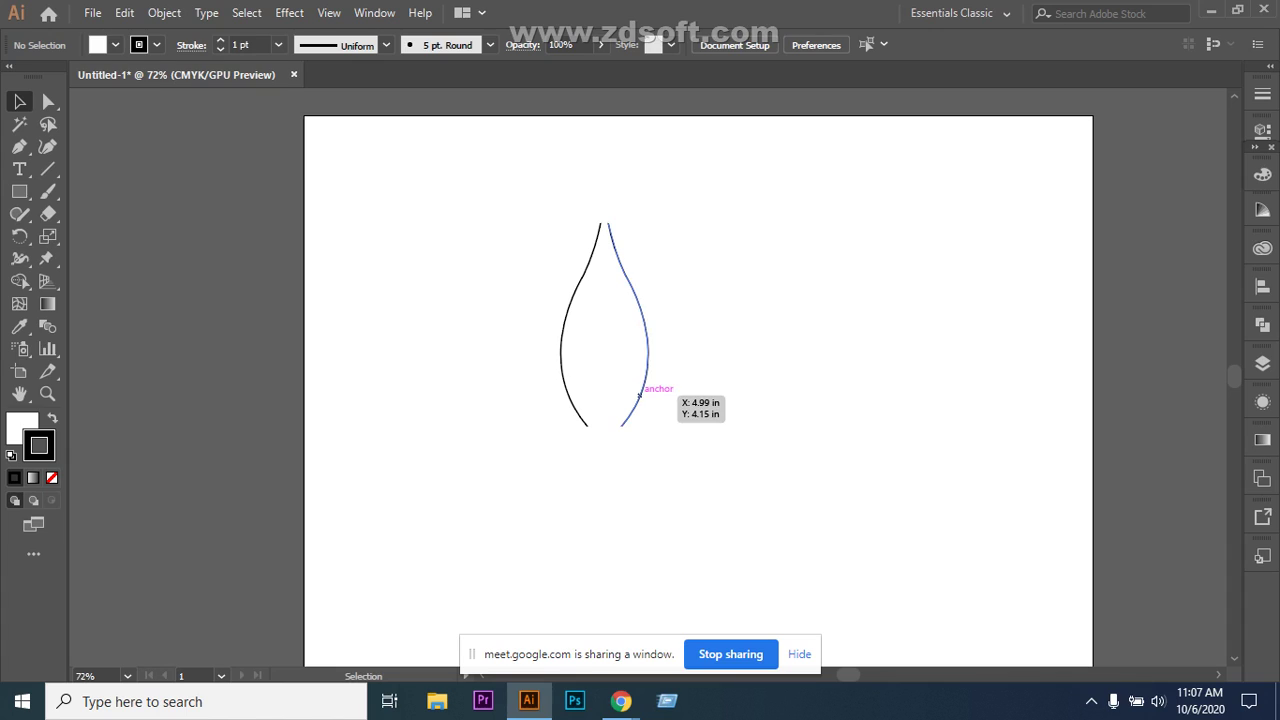
pyautogui.click(639, 395)
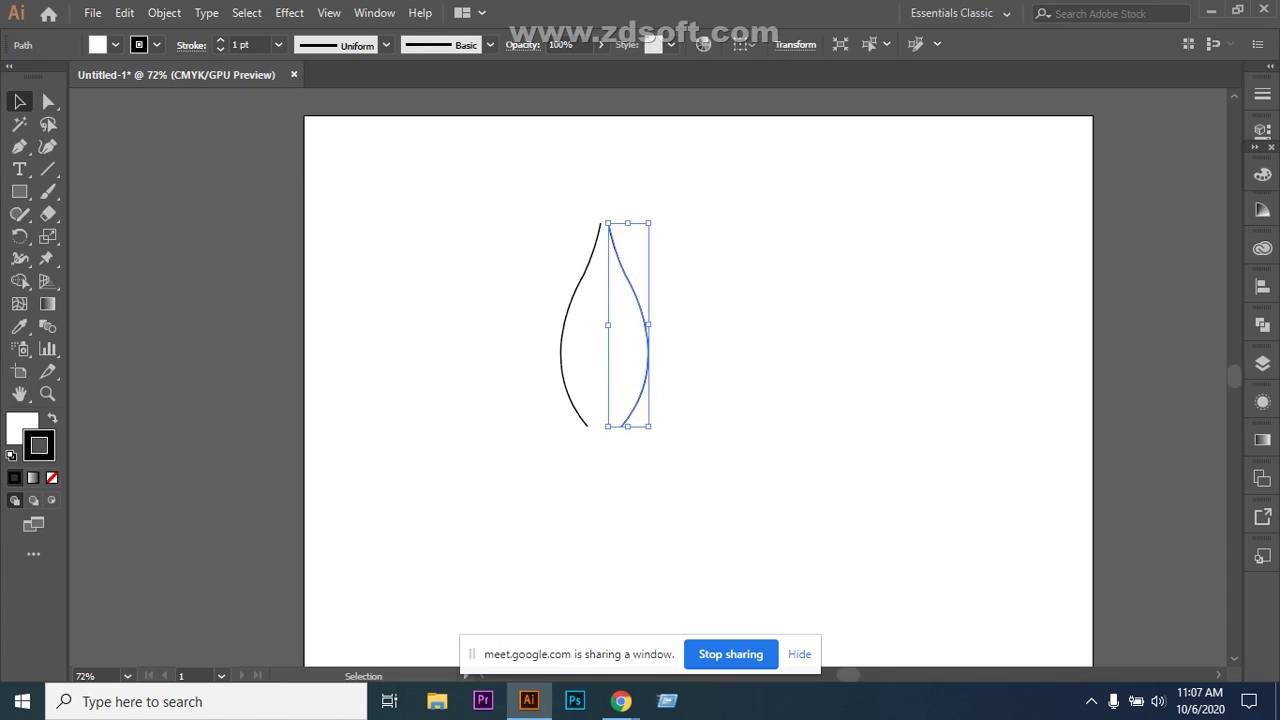
pyautogui.click(655, 387)
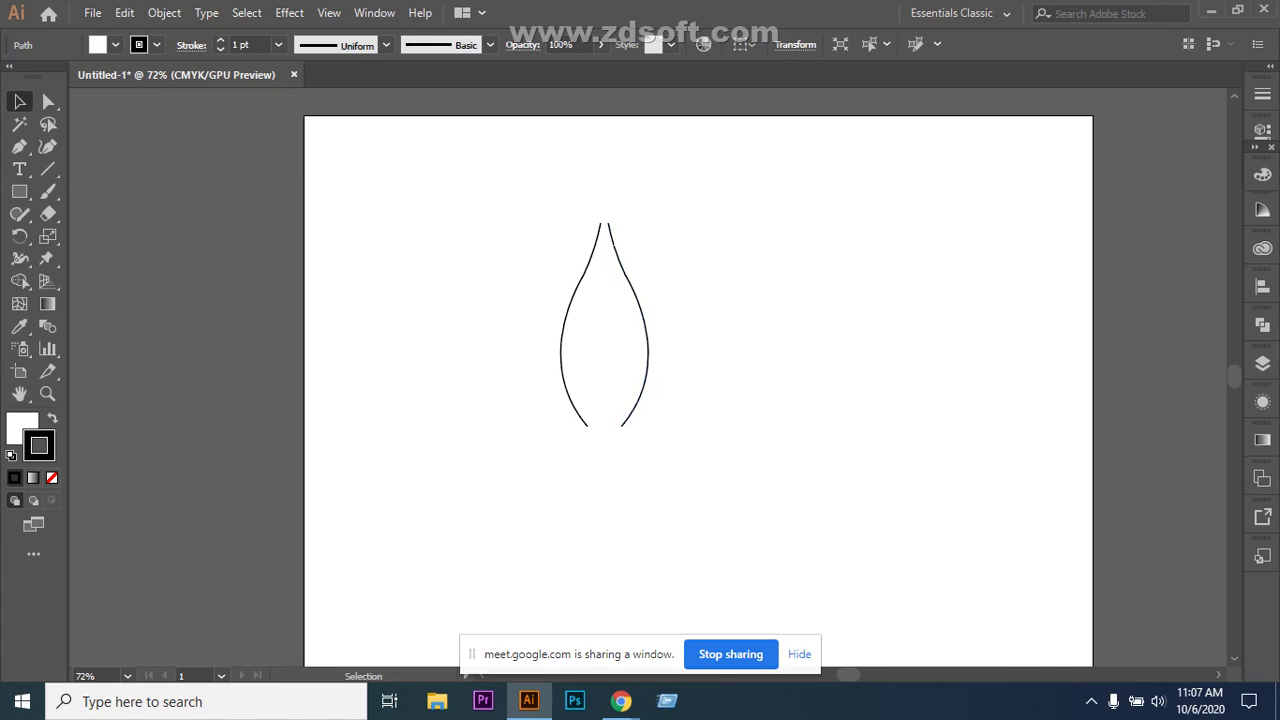
# Try blending the two mirrored curves with 2 specified steps, then undo the blend.
pyautogui.click(645, 378)
pyautogui.hotkey('ctrl', 'a')
pyautogui.click(164, 12)
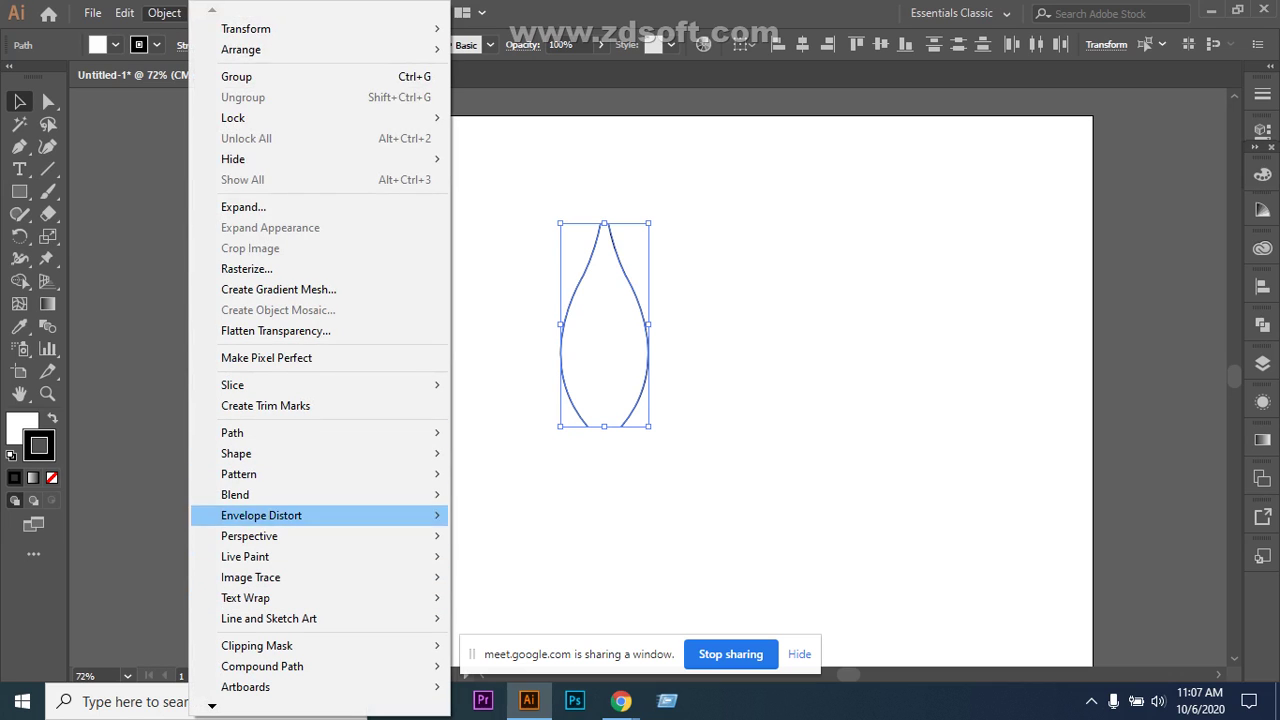
pyautogui.moveTo(300, 494)
pyautogui.click(517, 542)
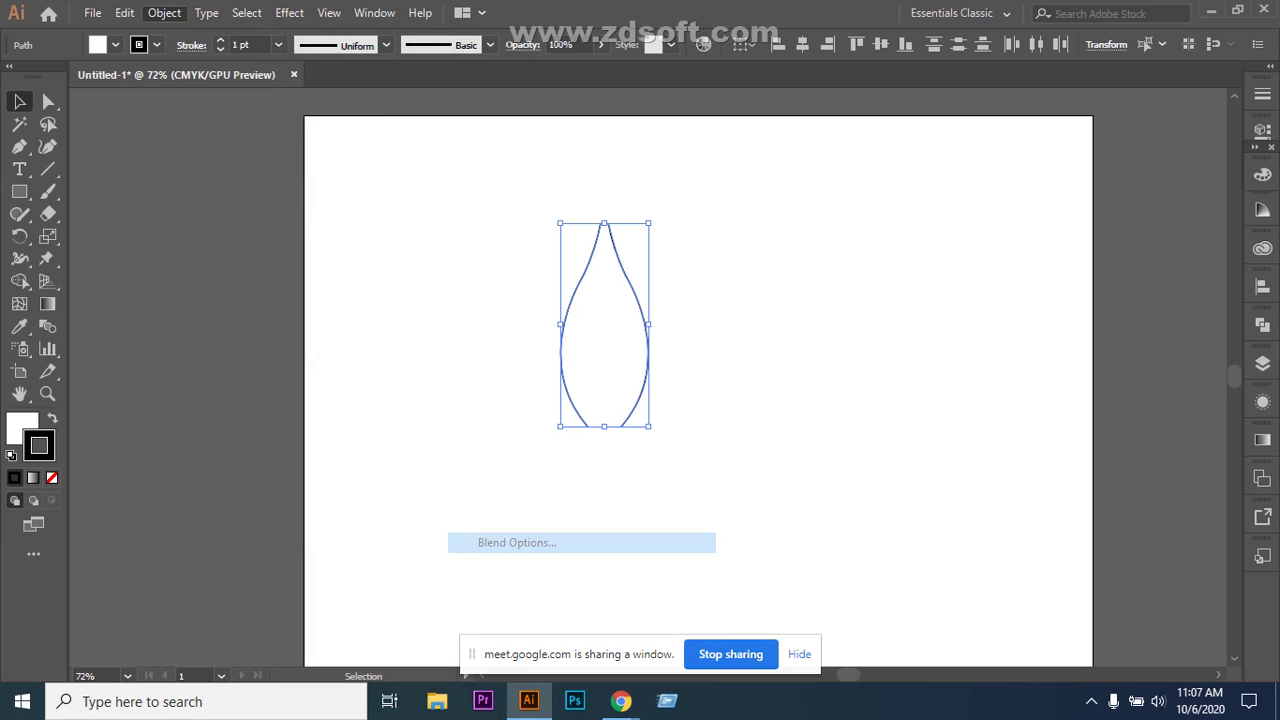
pyautogui.press('Tab')
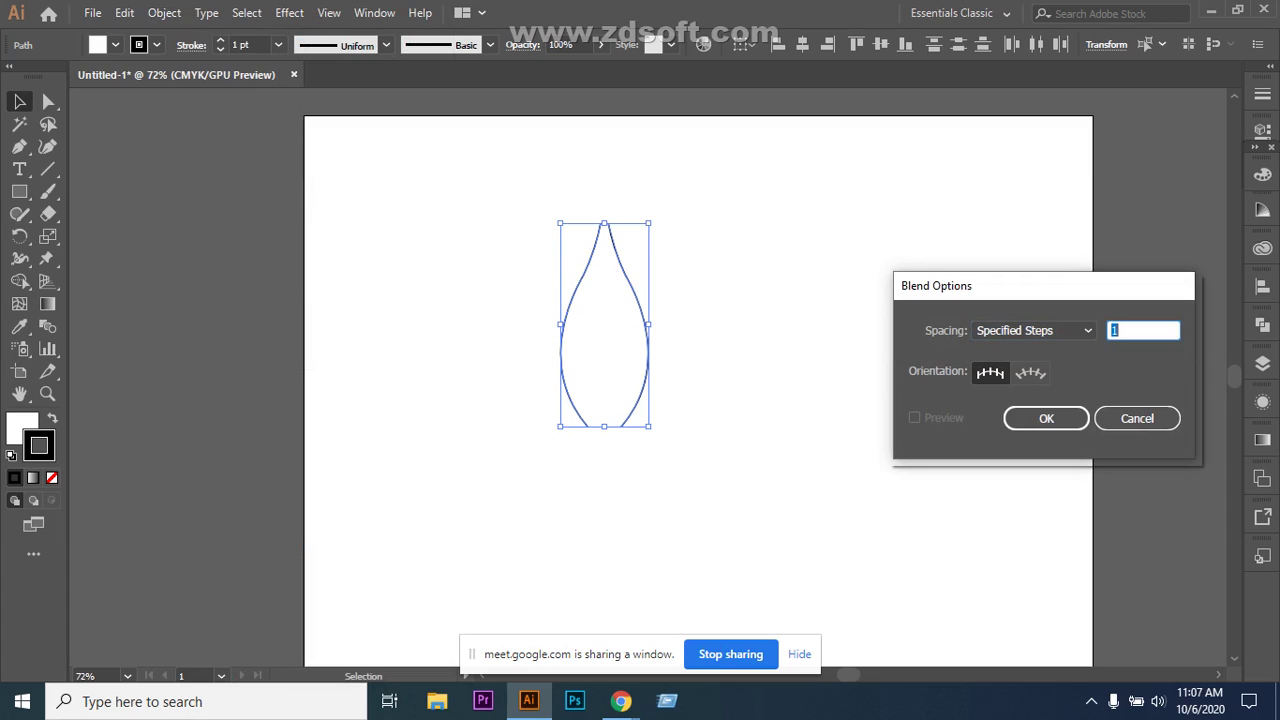
pyautogui.write('02')
pyautogui.press('Return')
pyautogui.press('a')
pyautogui.press('v')
pyautogui.hotkey('ctrl', 'alt', 'b')
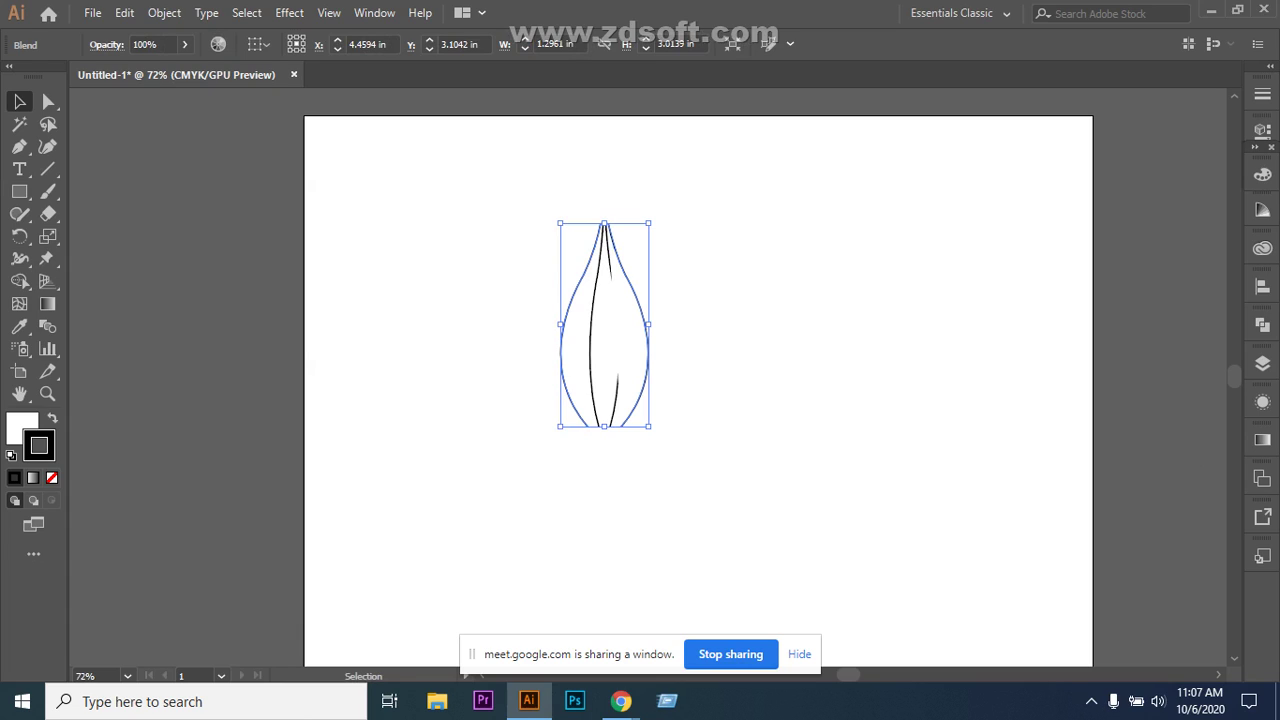
pyautogui.hotkey('ctrl', 'z')
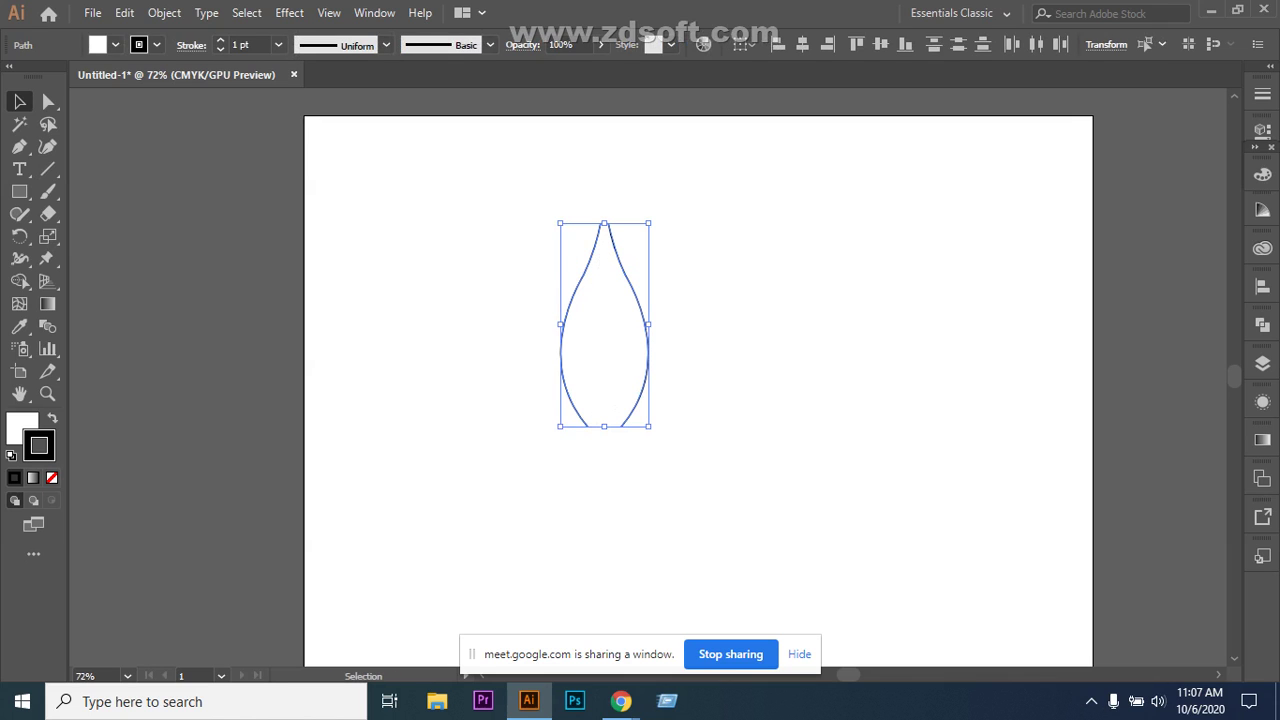
# Blend the two mirrored curves using 1 specified step.
pyautogui.click(164, 13)
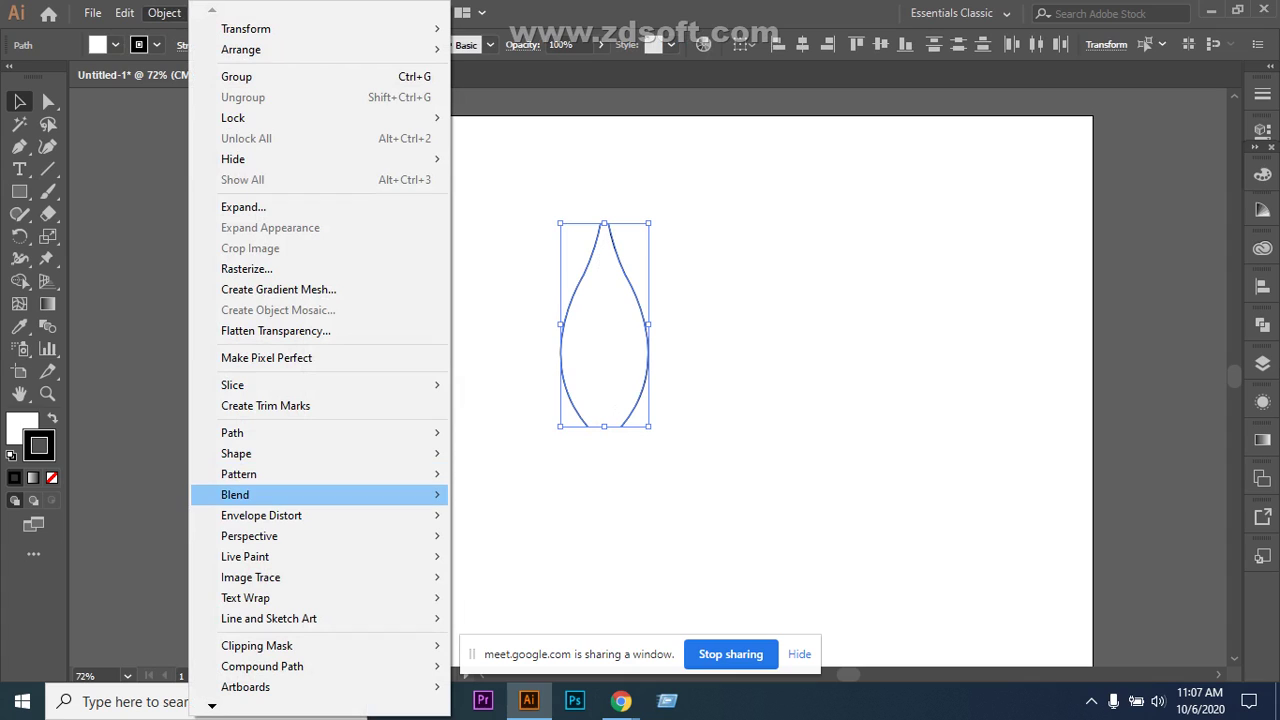
pyautogui.moveTo(330, 494)
pyautogui.click(500, 543)
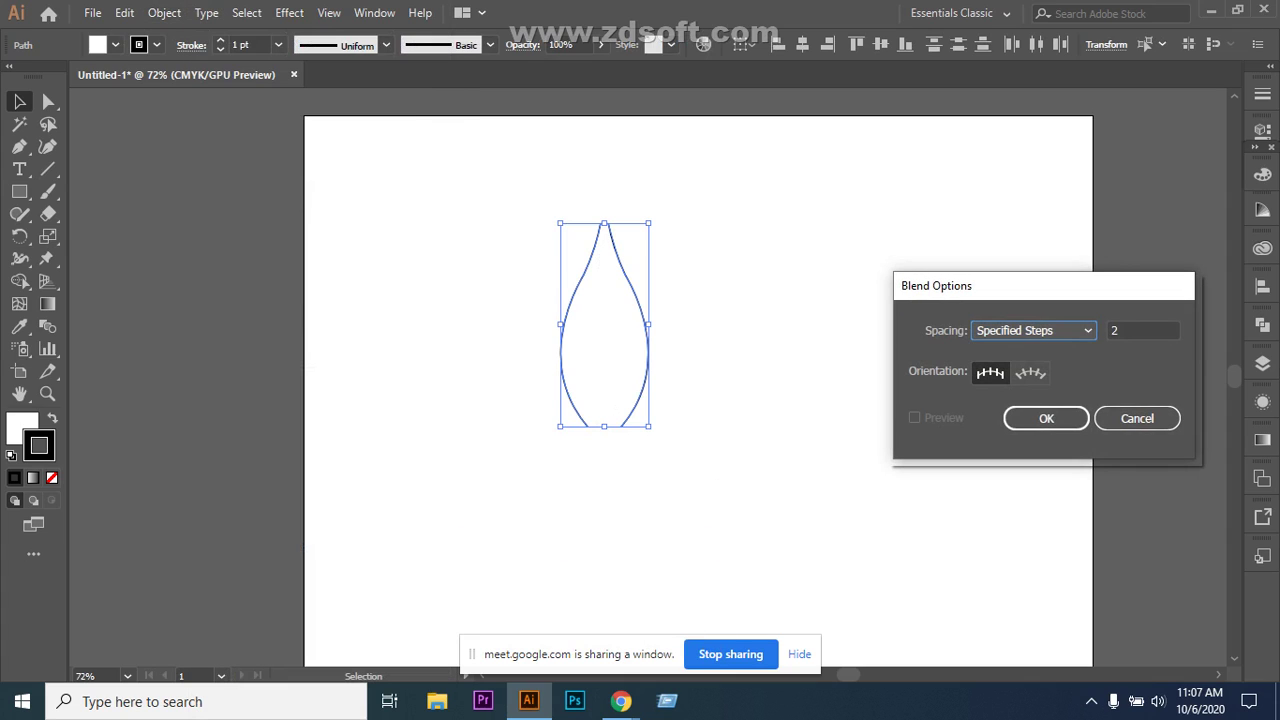
pyautogui.press('Tab')
pyautogui.write('01')
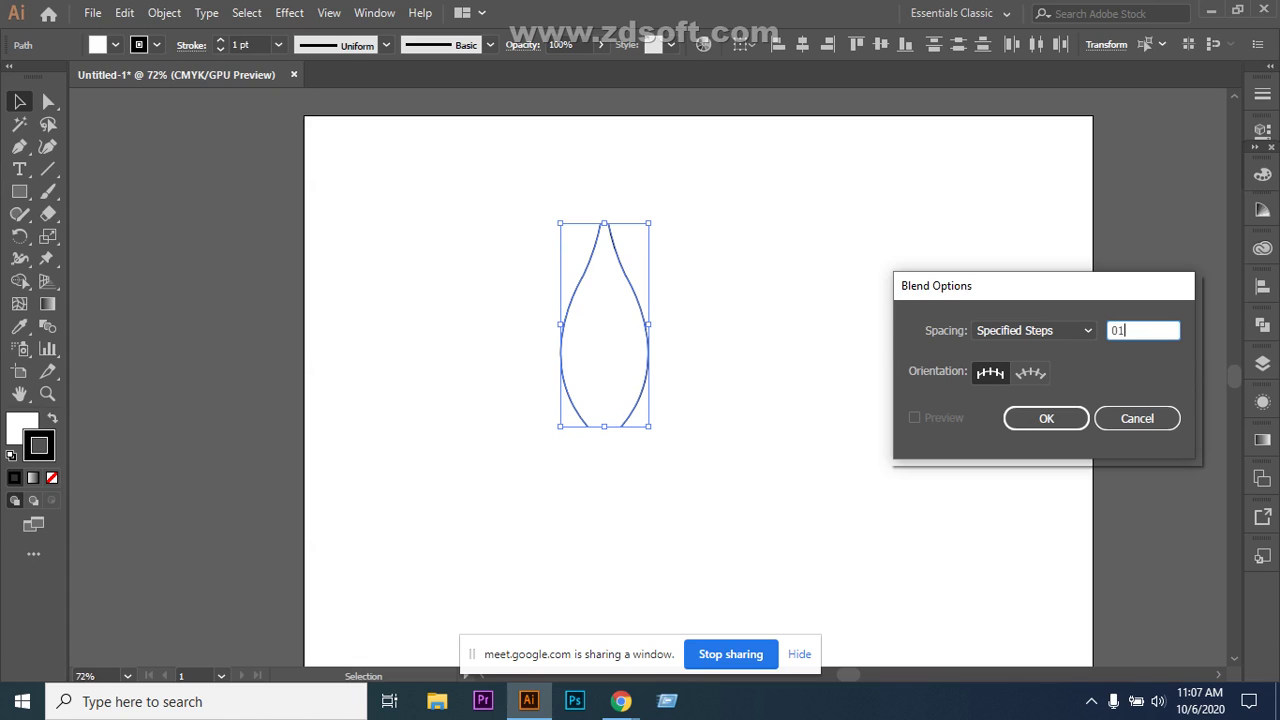
pyautogui.press('Return')
pyautogui.press('a')
pyautogui.press('v')
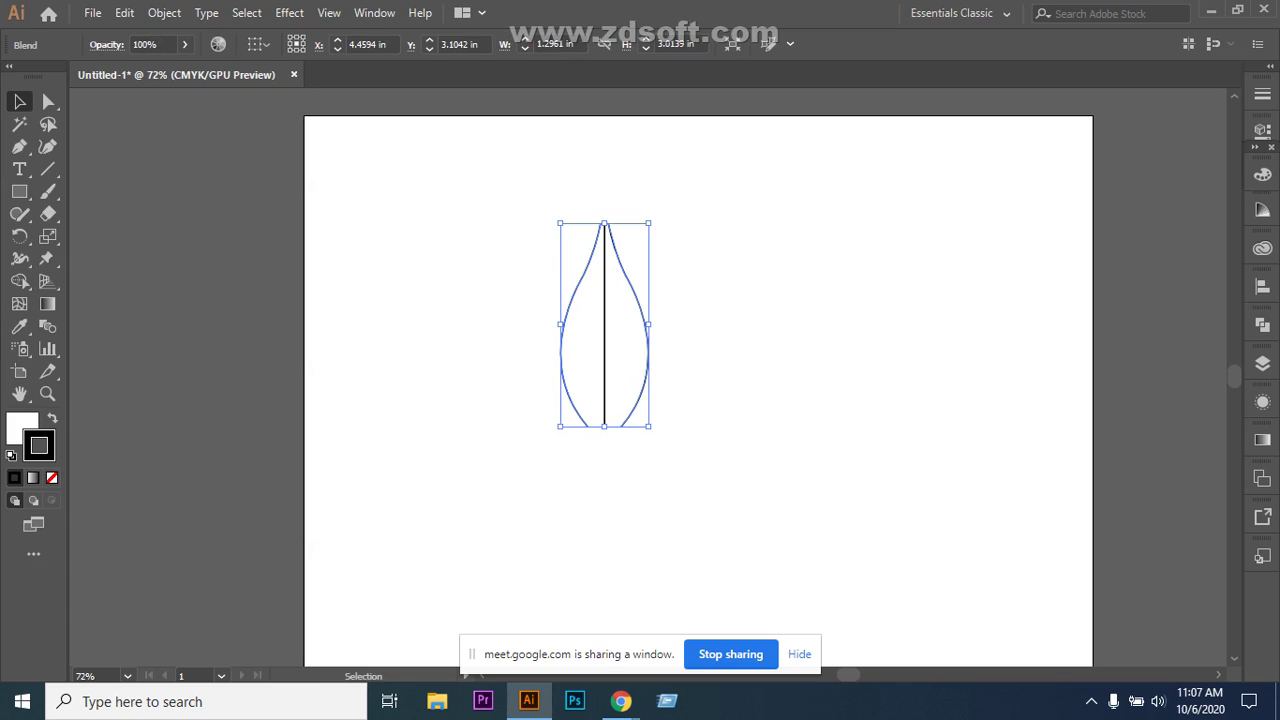
# Try shaping the blend's centre line with the Curvature tool, then undo back to the two unblended curves.
pyautogui.click(47, 146)
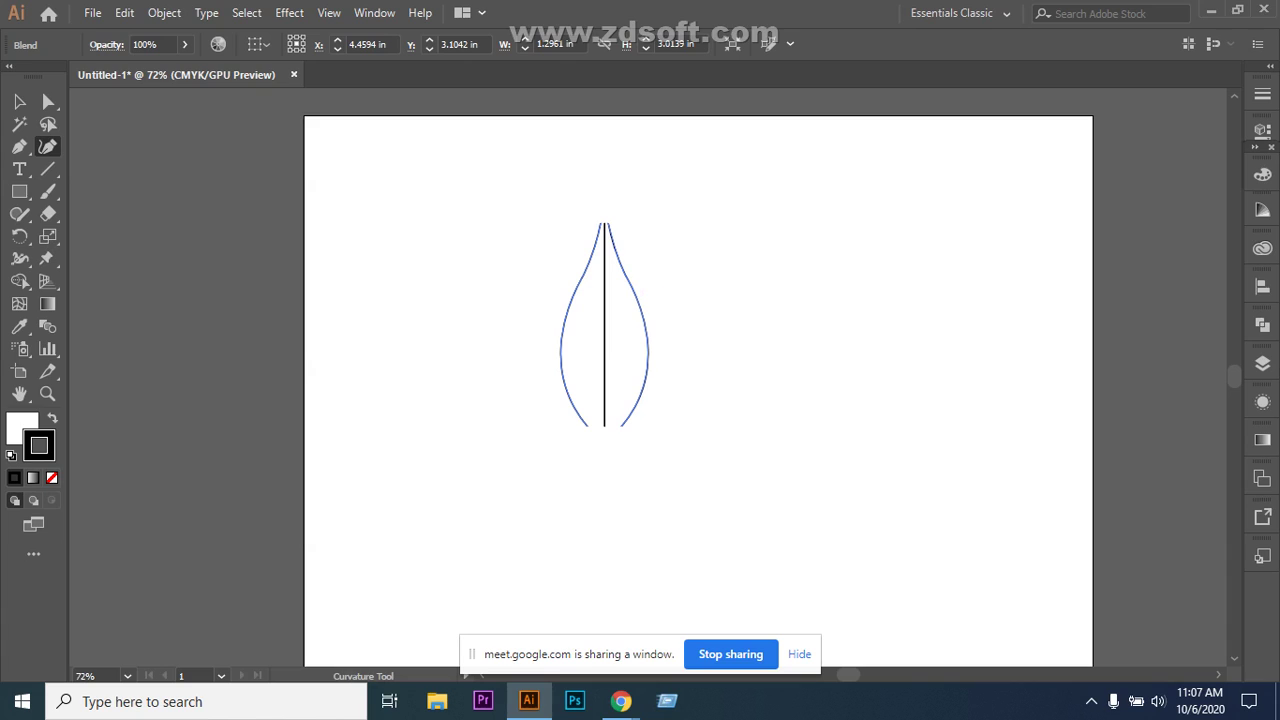
pyautogui.click(605, 332)
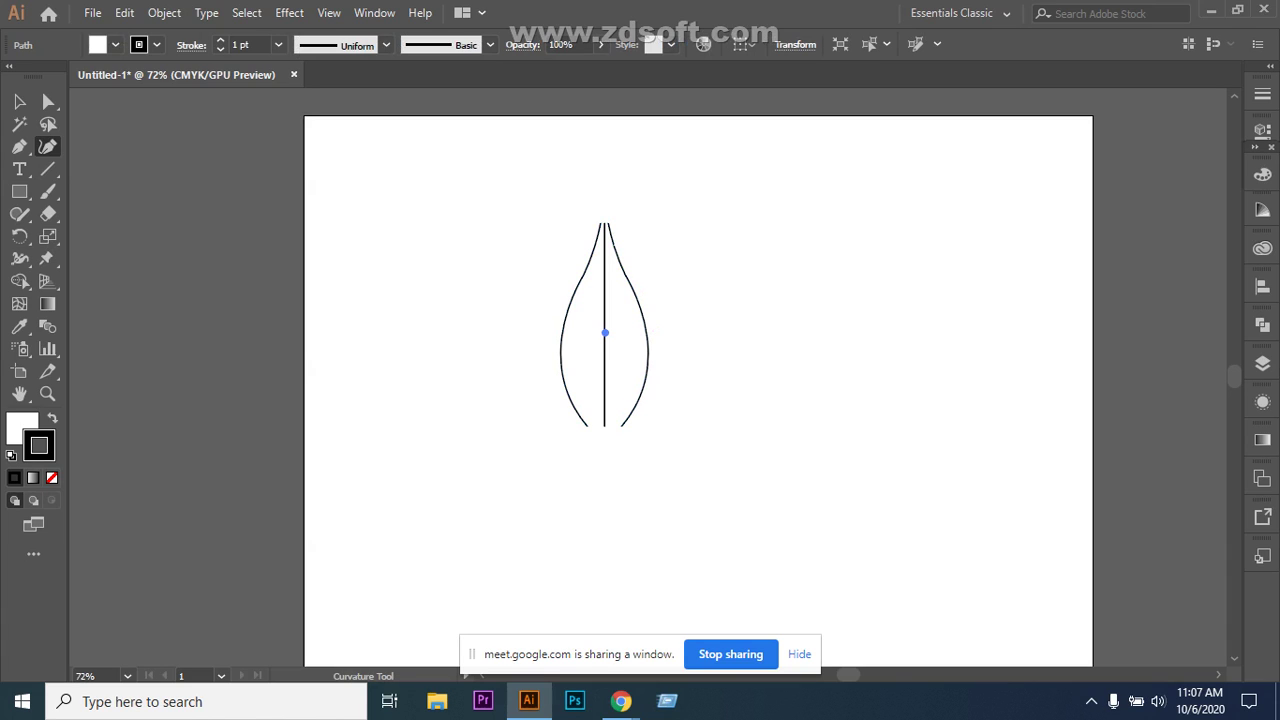
pyautogui.moveTo(605, 332); pyautogui.dragTo(617, 332)
pyautogui.hotkey('ctrl', 'z')
pyautogui.keyDown('ctrl'); pyautogui.click(644, 324); pyautogui.keyUp('ctrl')
pyautogui.hotkey('ctrl', 'z')
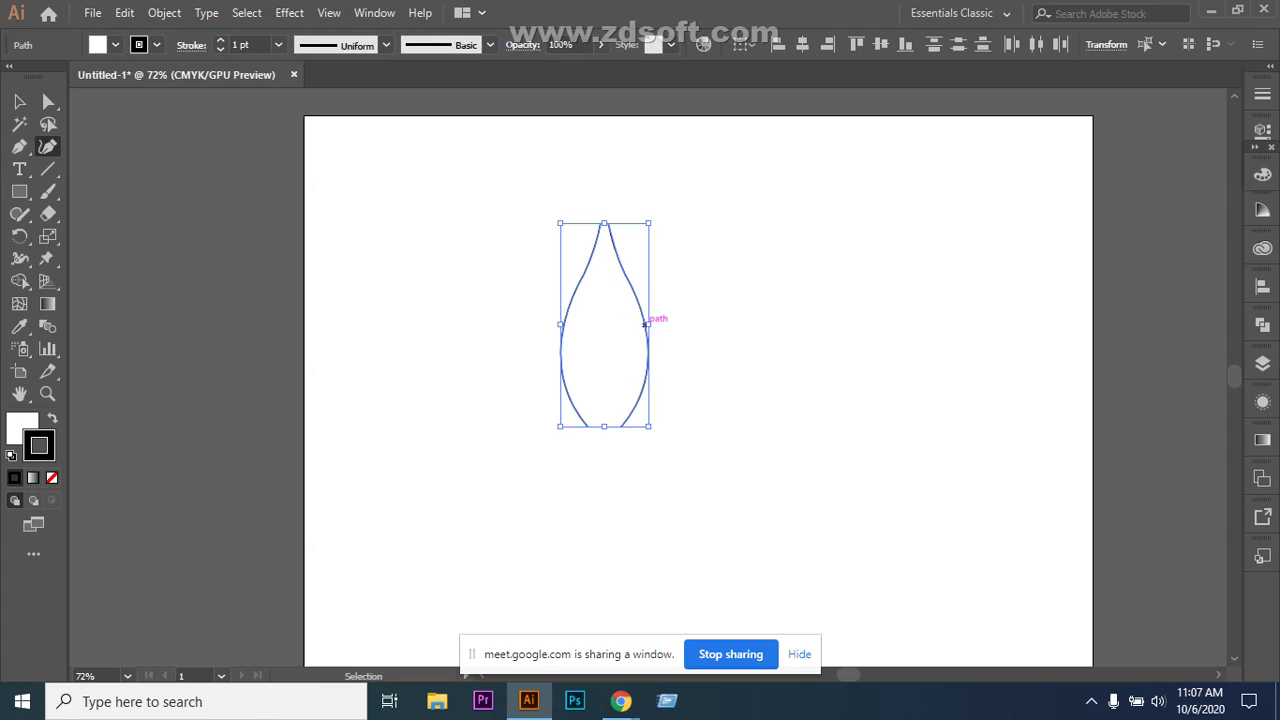
# Select both mirrored curves and blend them using 5 specified steps.
pyautogui.press('v')
pyautogui.hotkey('ctrl', 'a')
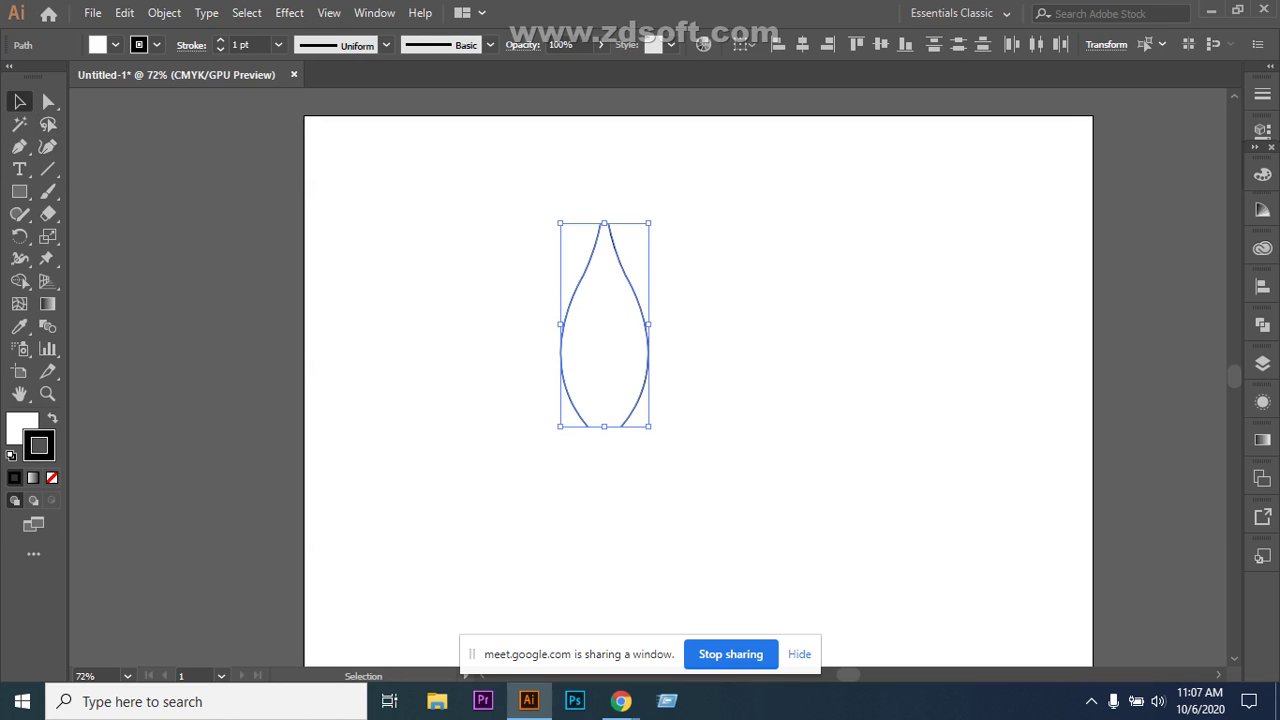
pyautogui.click(164, 12)
pyautogui.moveTo(300, 494)
pyautogui.click(517, 542)
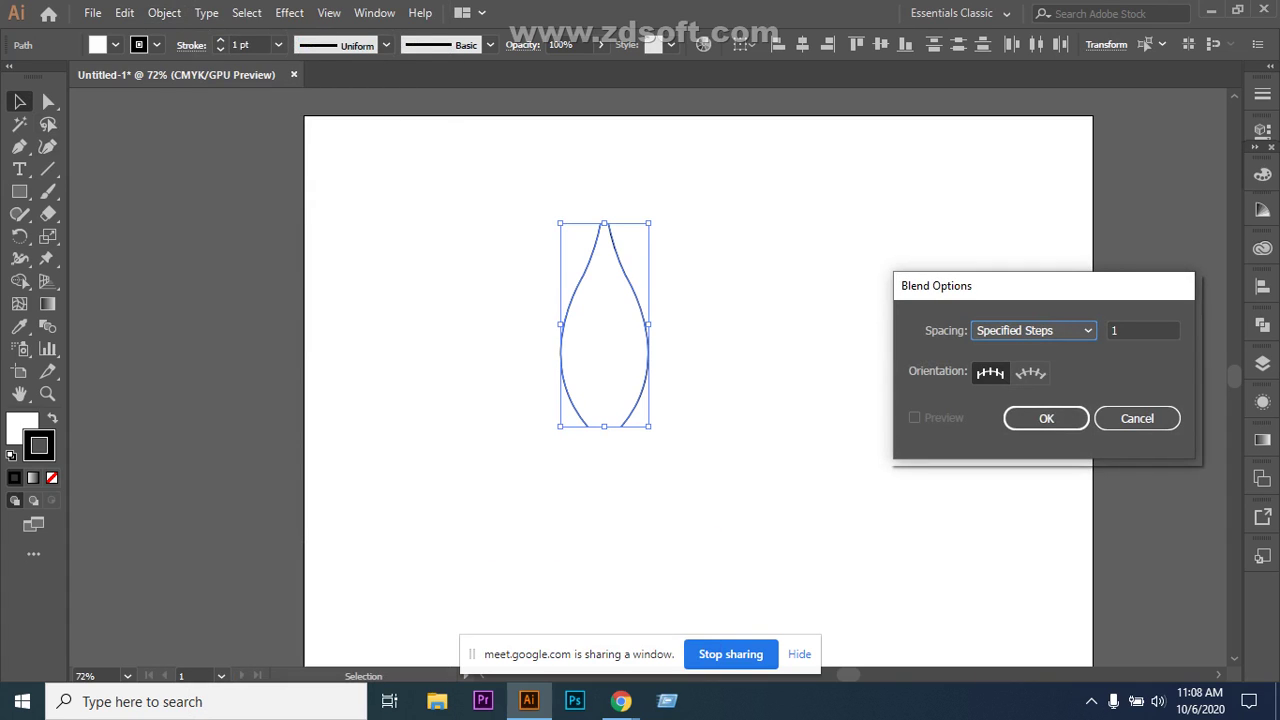
pyautogui.press('Tab')
pyautogui.write('05')
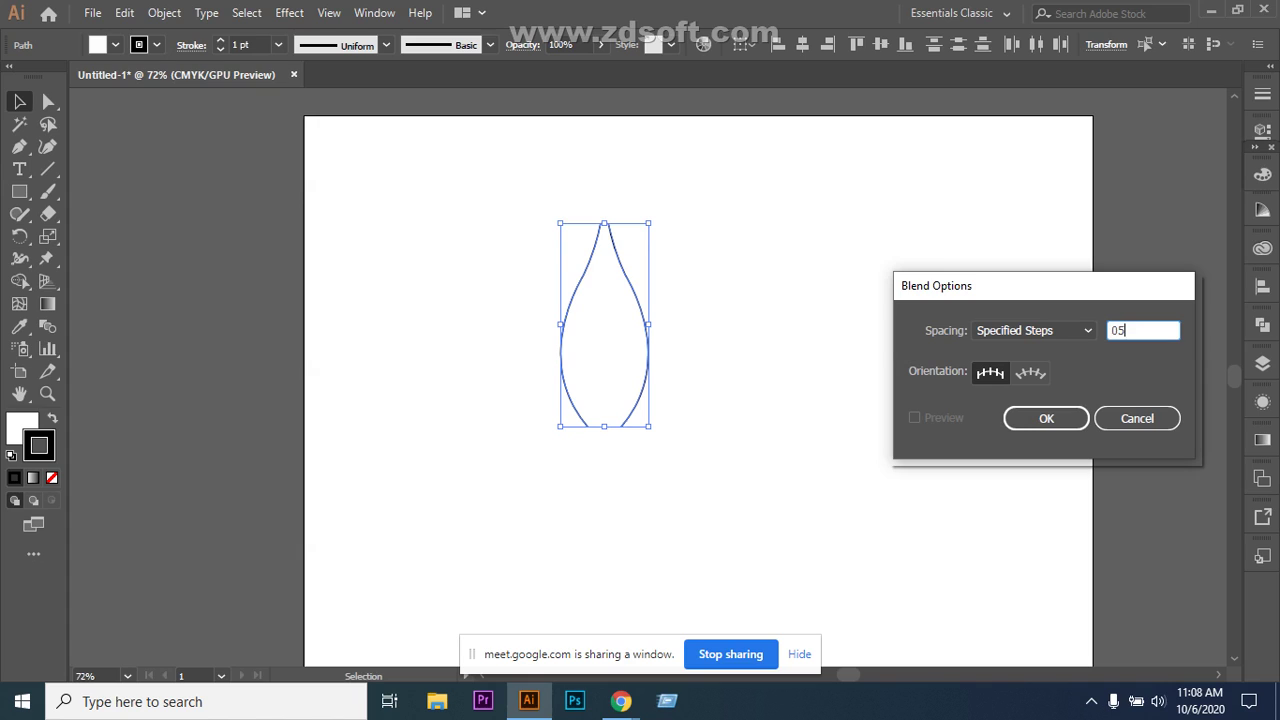
pyautogui.press('Return')
pyautogui.press('a')
pyautogui.press('v')
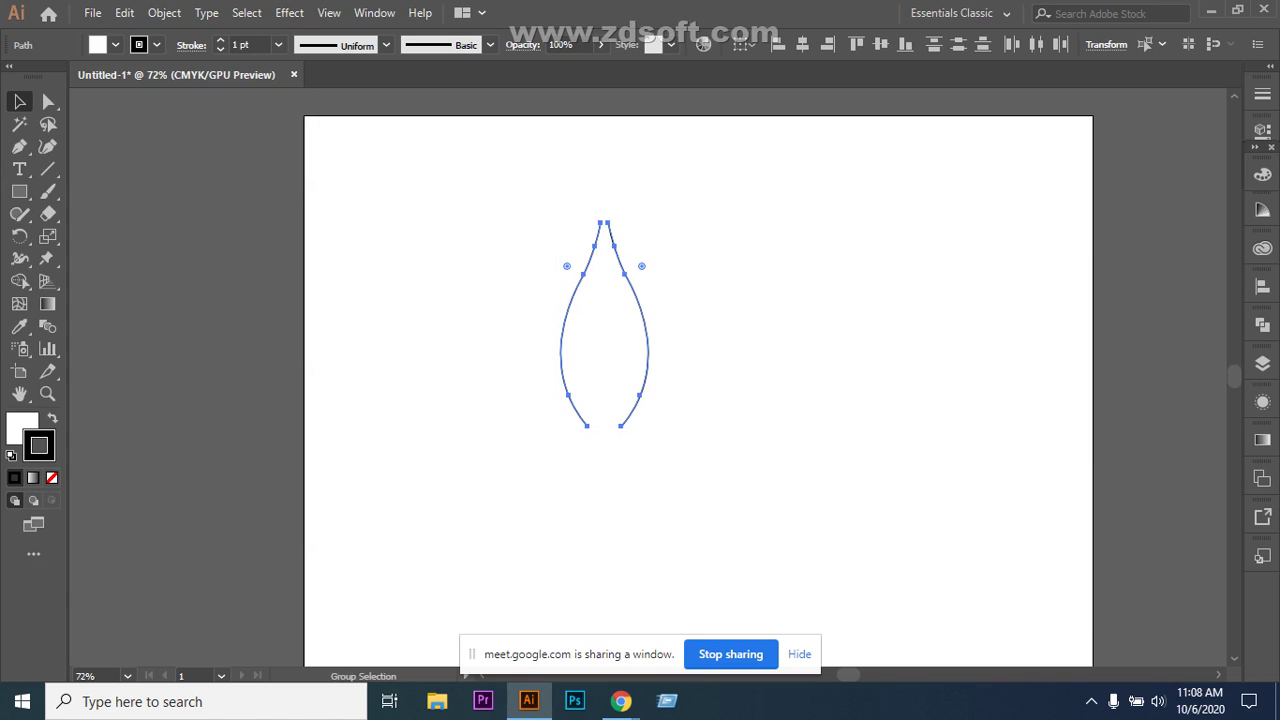
pyautogui.hotkey('ctrl', 'alt', 'b')
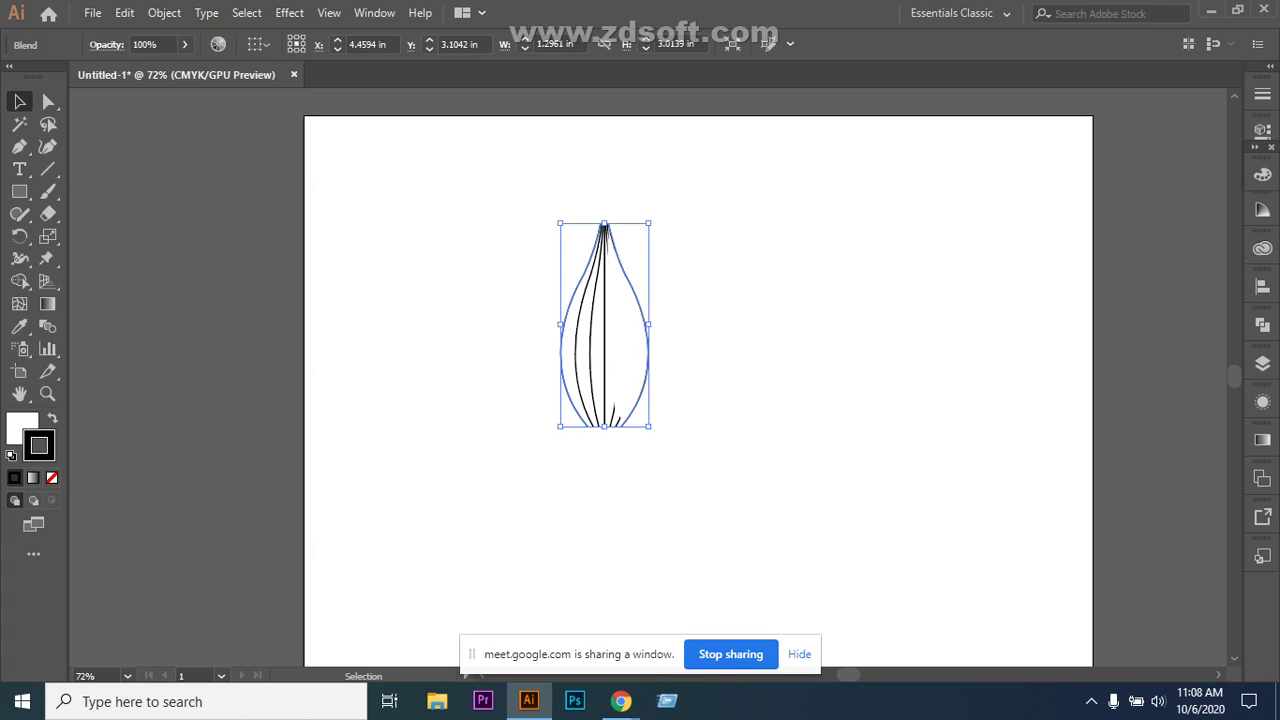
pyautogui.hotkey('ctrl', 'shift', 'a')
pyautogui.click(646, 365)
pyautogui.rightClick(590, 321)
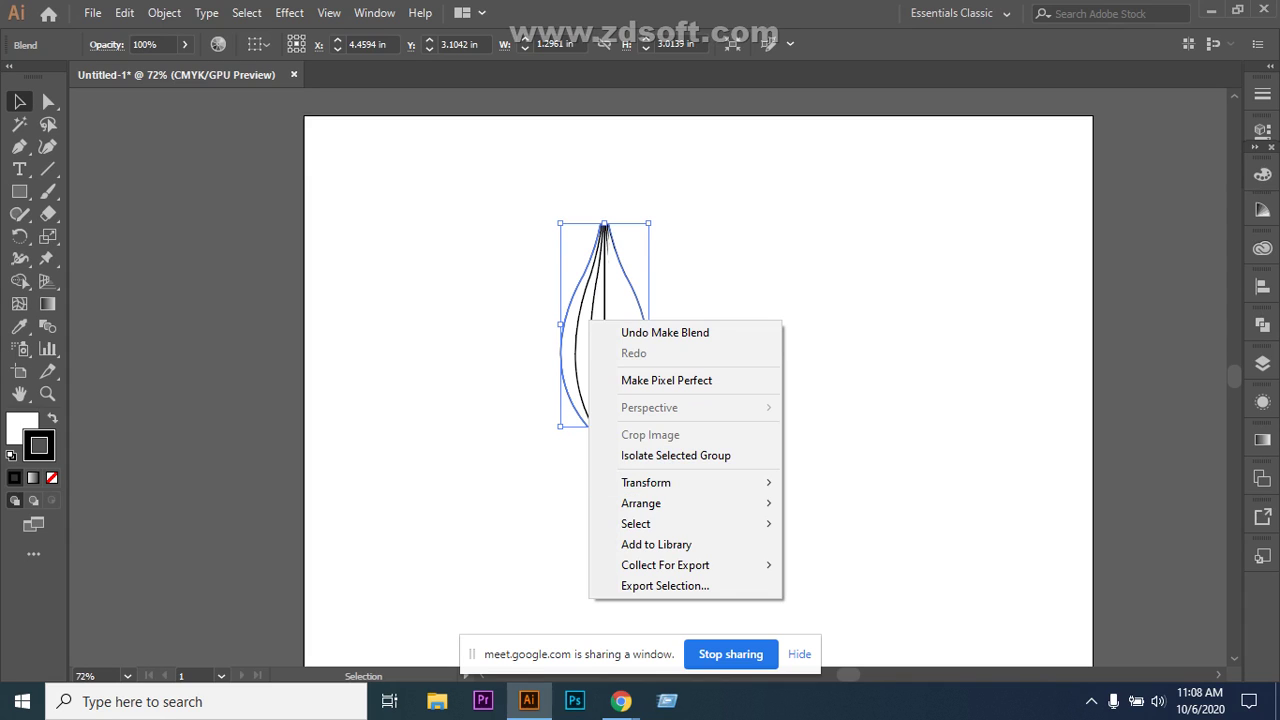
pyautogui.press('Escape')
pyautogui.hotkey('ctrl', 'shift', 'a')
# Expand the blend into a group of individual paths, then select that group.
pyautogui.hotkey('ctrl', 'a')
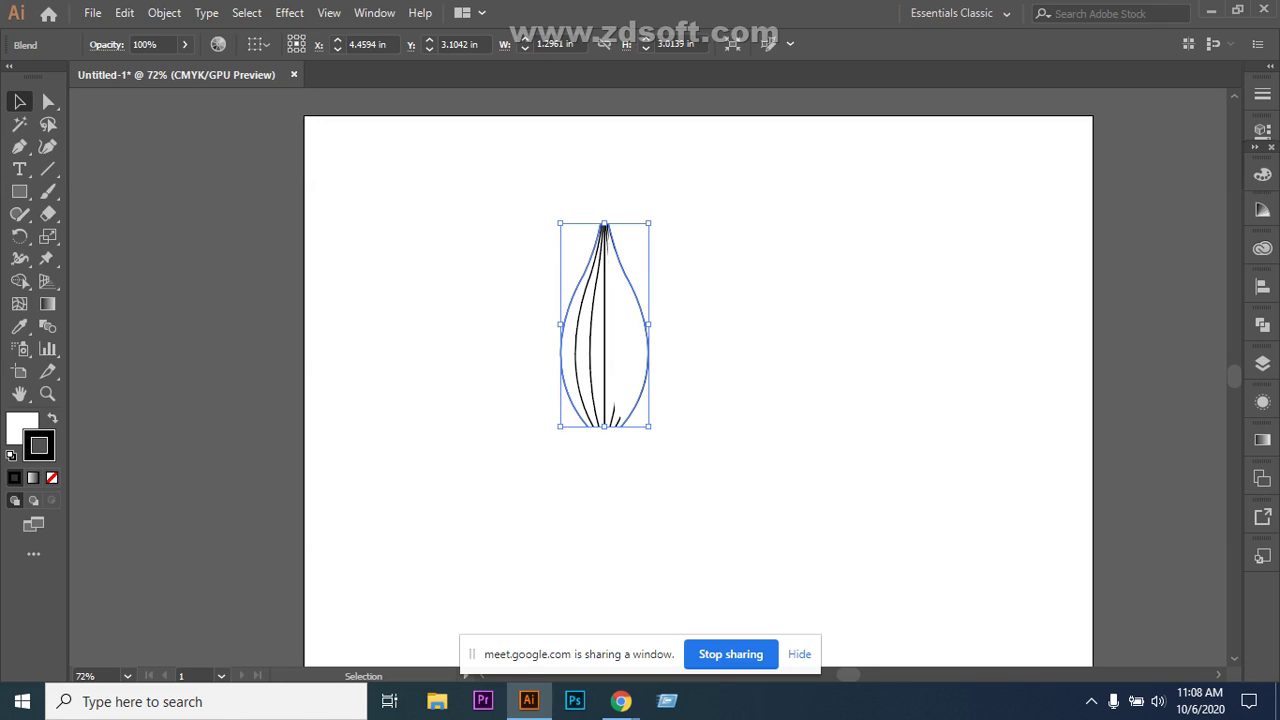
pyautogui.click(165, 13)
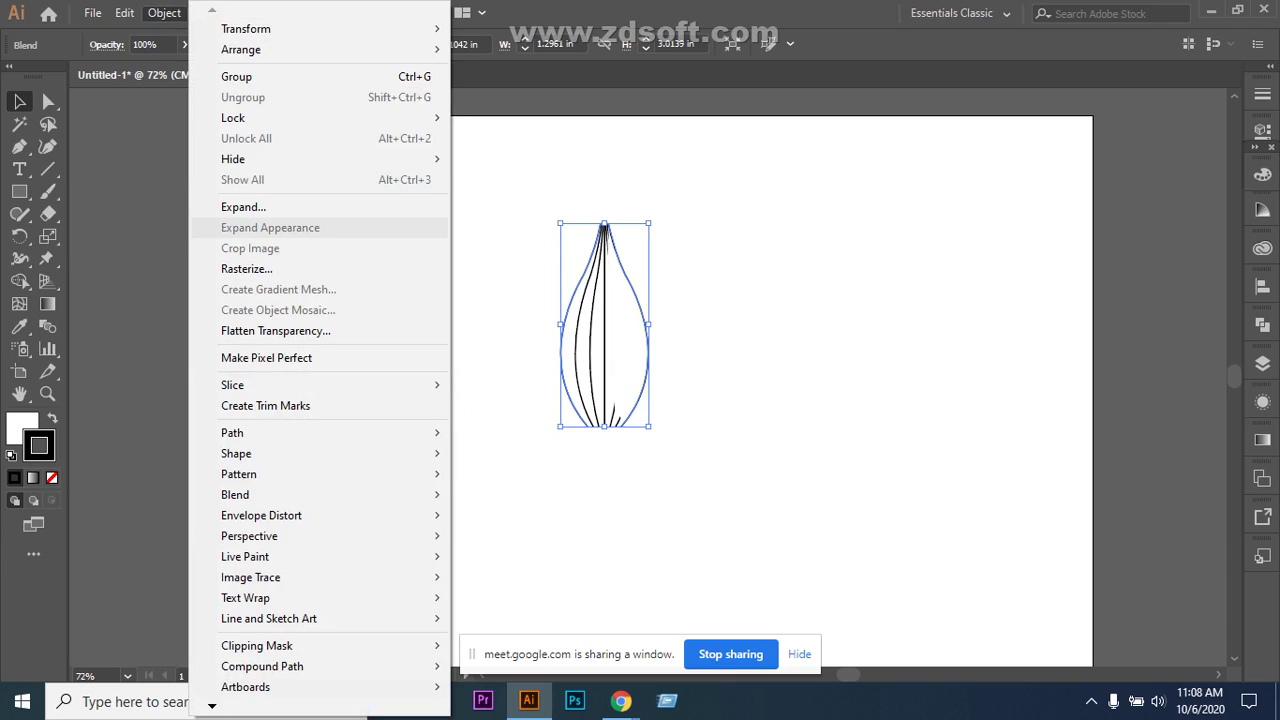
pyautogui.click(243, 207)
pyautogui.click(595, 456)
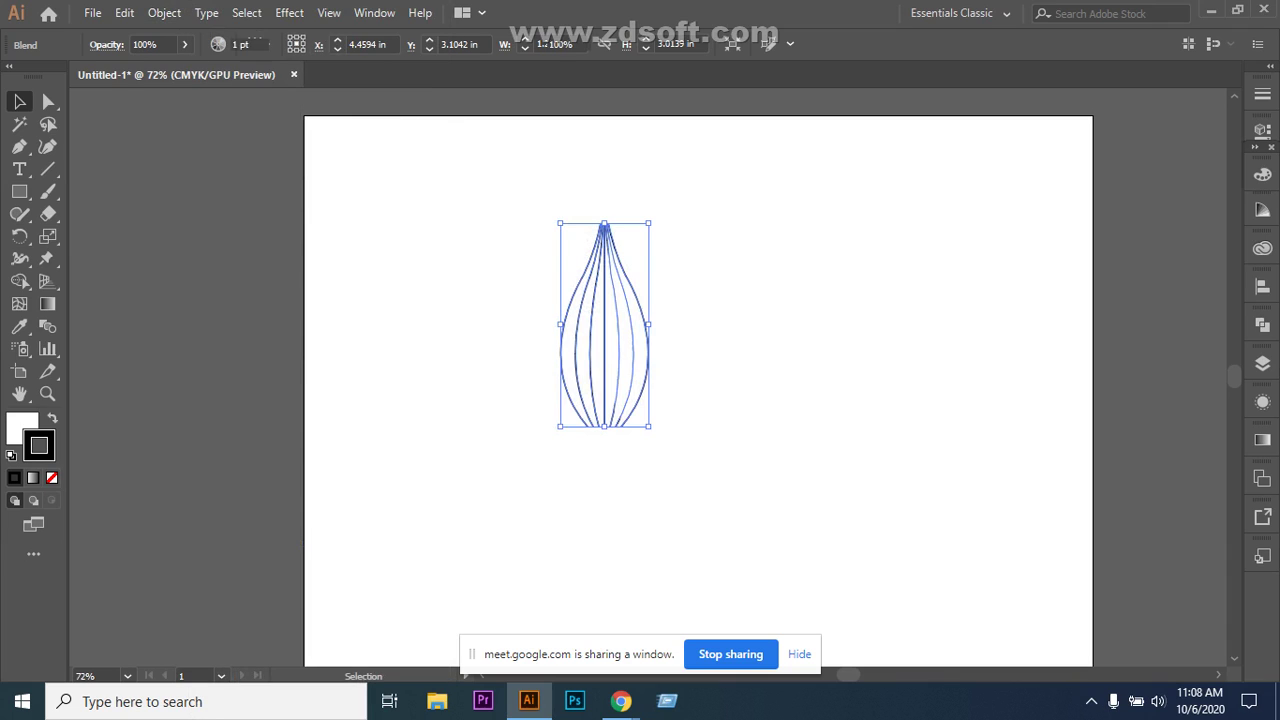
pyautogui.hotkey('ctrl', 'shift', 'a')
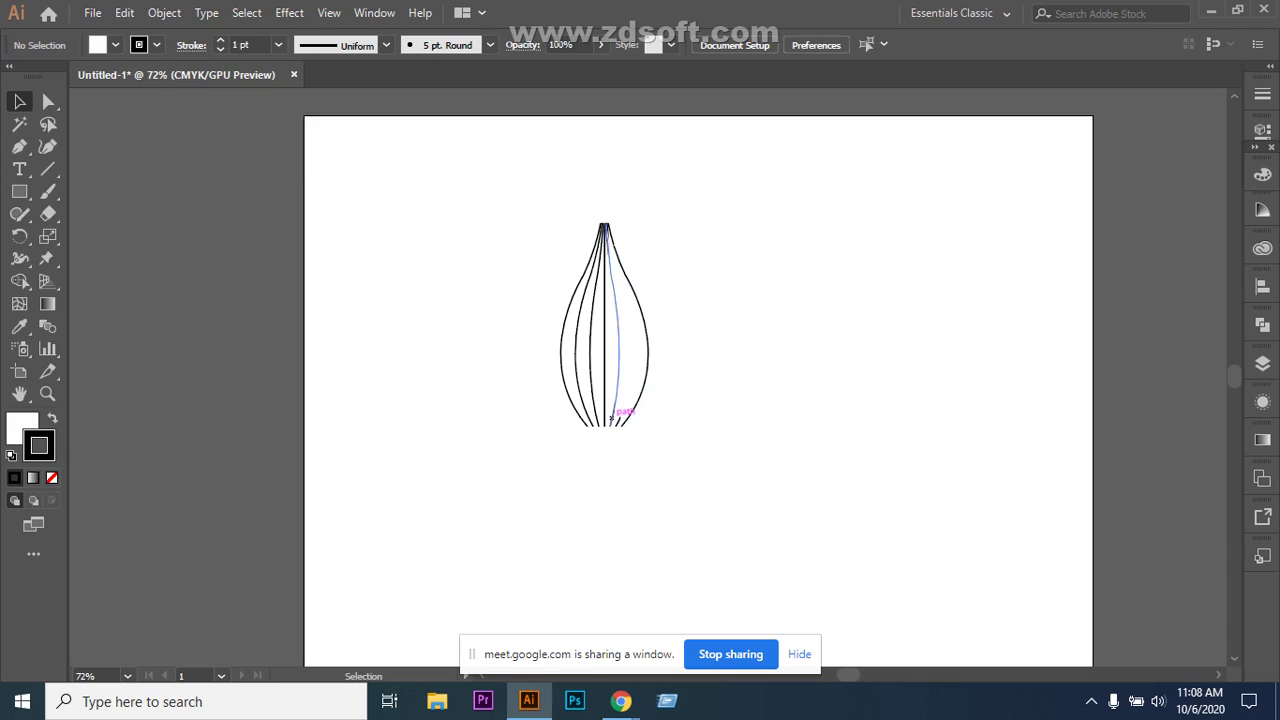
pyautogui.click(613, 416)
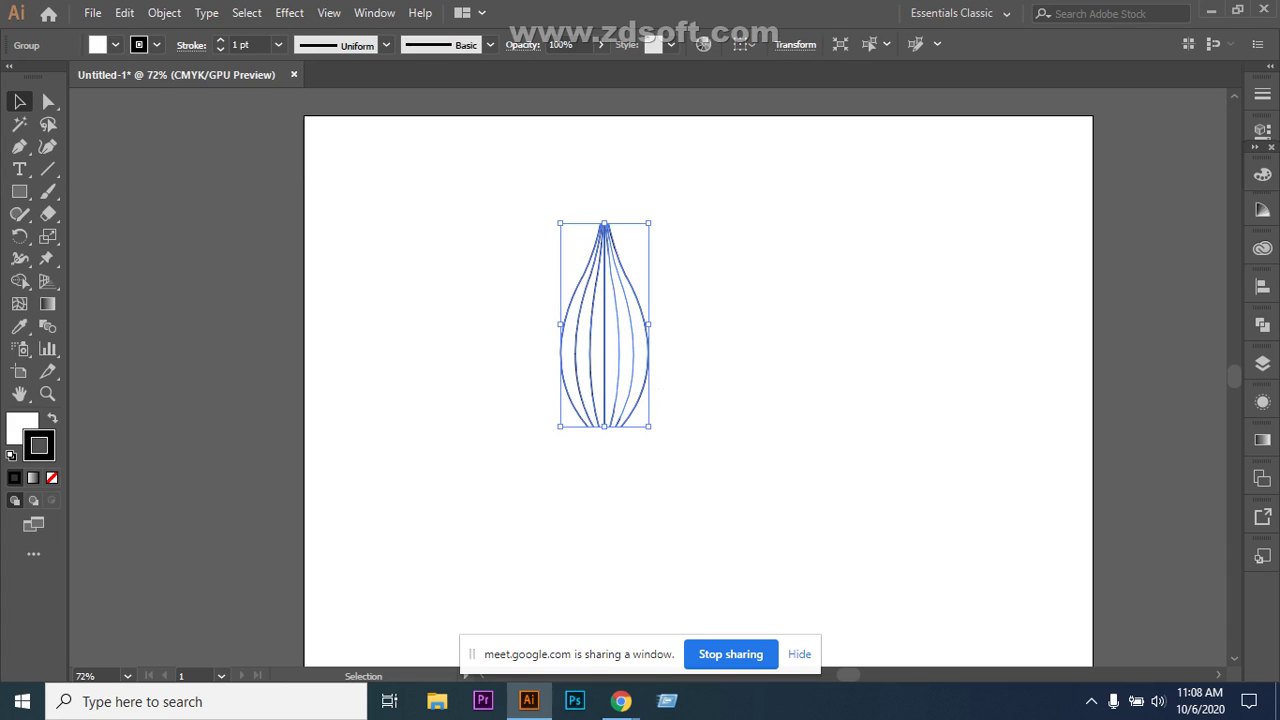
# Ungroup the expanded blend, then select one inner path and accept its stroke colour 231F20.
pyautogui.rightClick(581, 301)
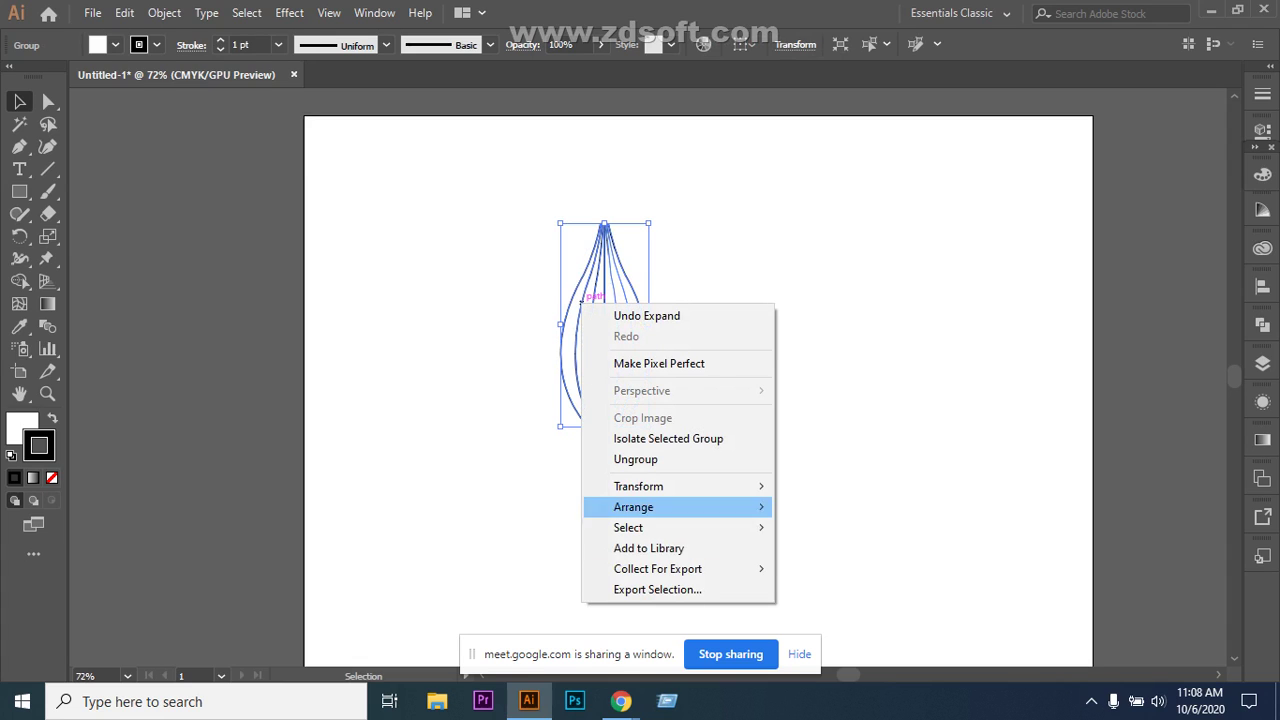
pyautogui.click(622, 459)
pyautogui.click(622, 459)
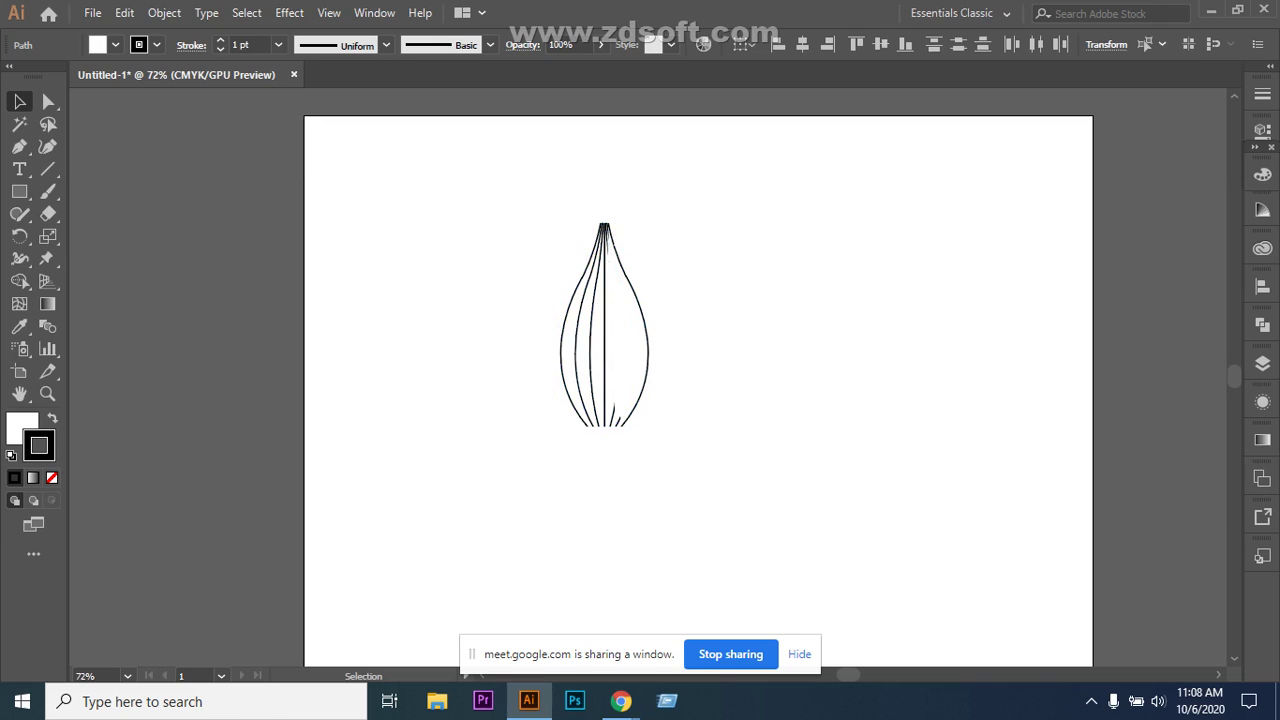
pyautogui.click(613, 415)
pyautogui.doubleClick(39, 445)
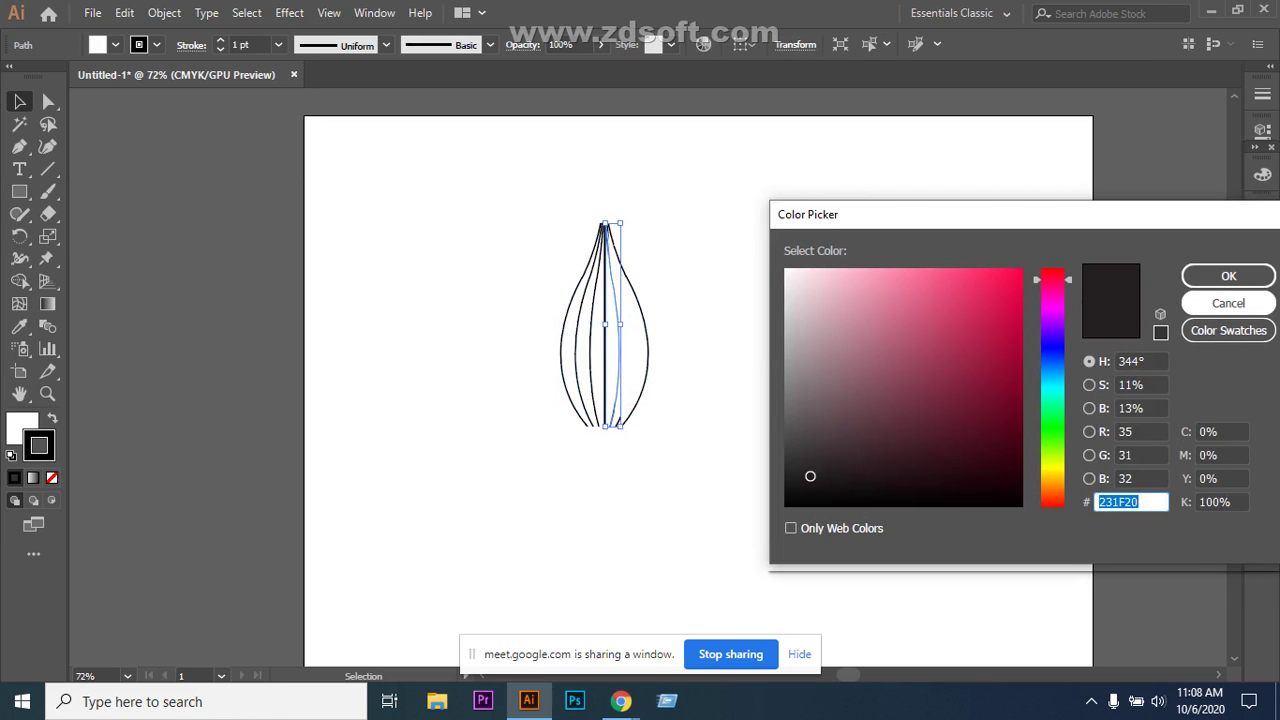
pyautogui.click(1228, 276)
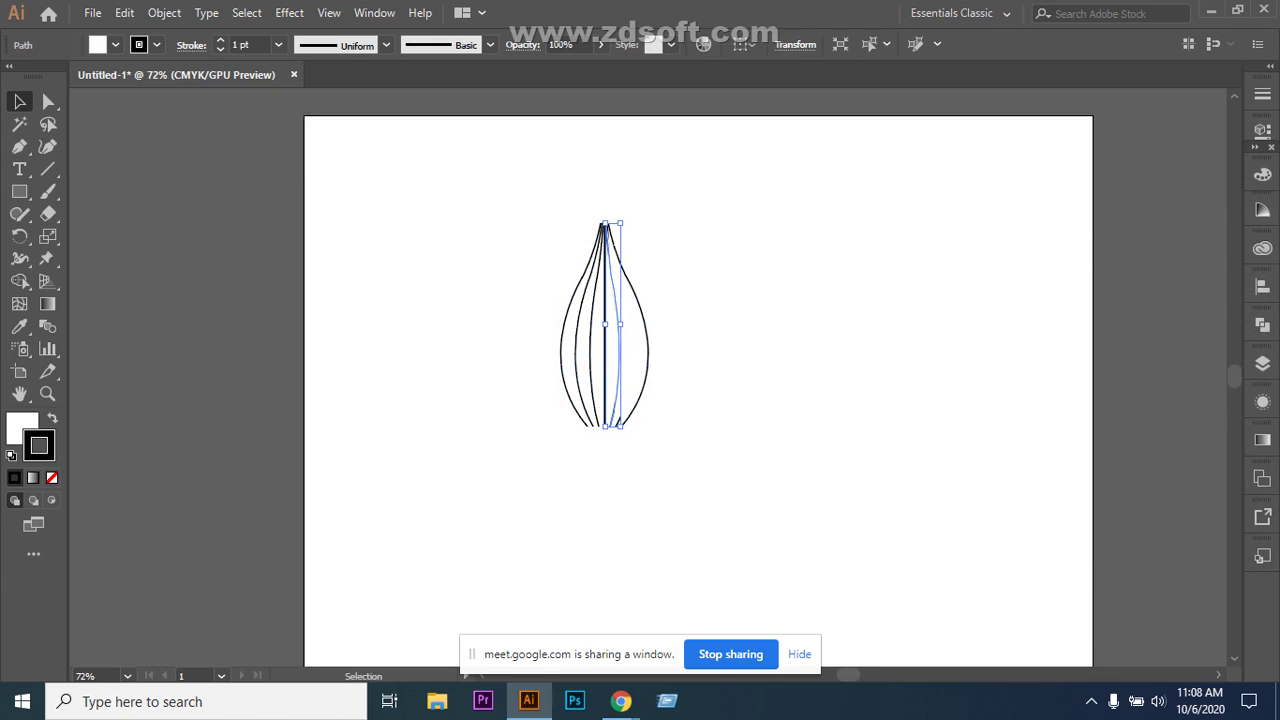
# Select all the petal paths and delete them from the artboard.
pyautogui.hotkey('ctrl', 'shift', 'a')
pyautogui.hotkey('ctrl', 'a')
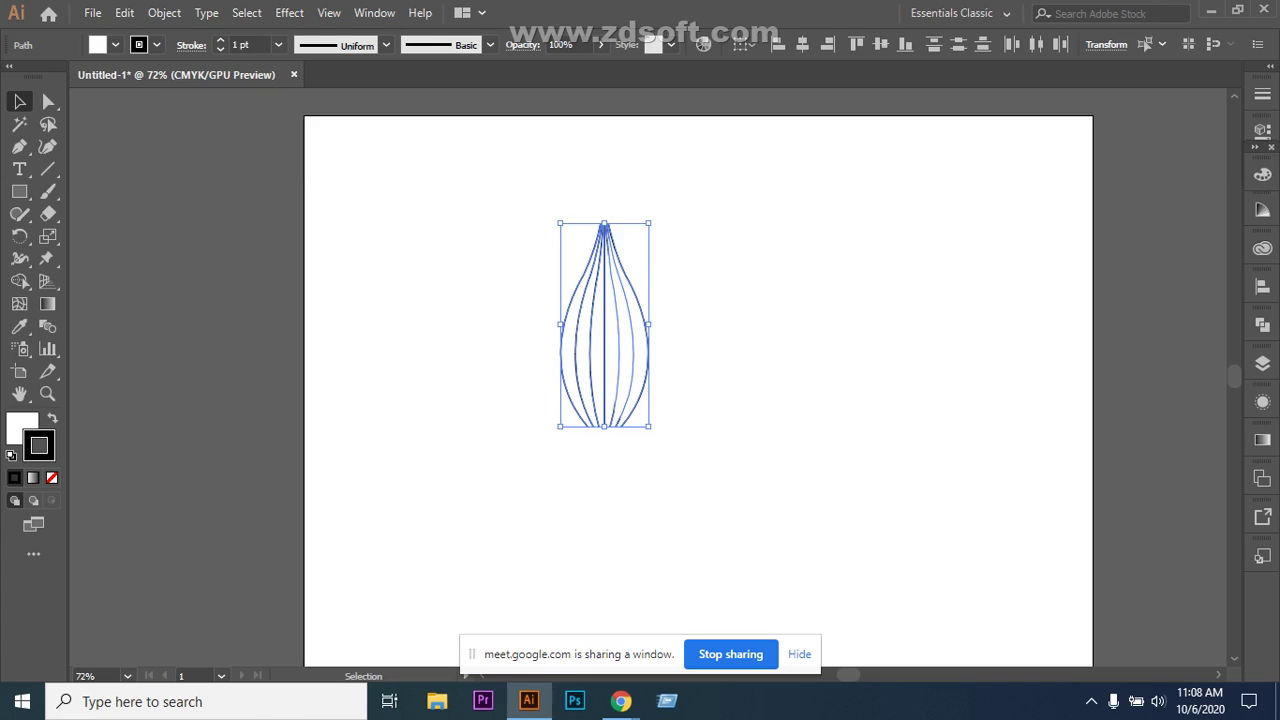
pyautogui.press('Delete')
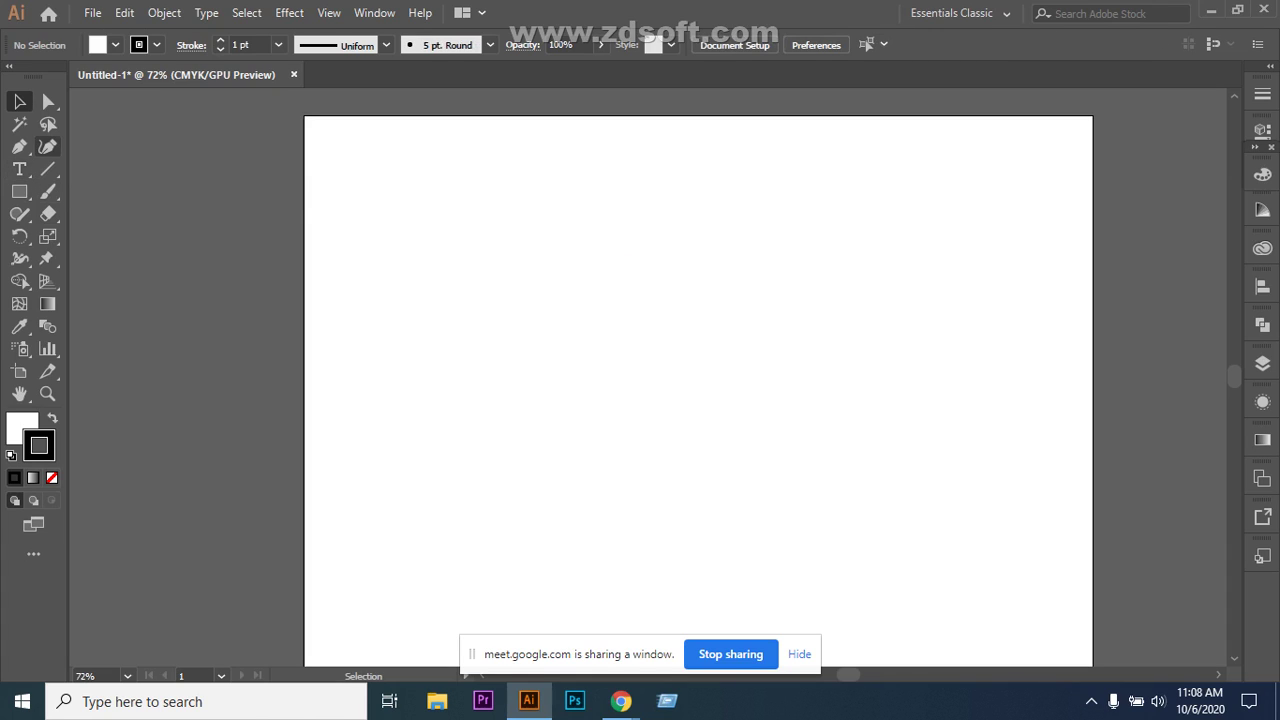
# Draw a vertical Pen line about 2.89 in long and bend its middle outward to the left with the Curvature tool.
pyautogui.click(19, 146)
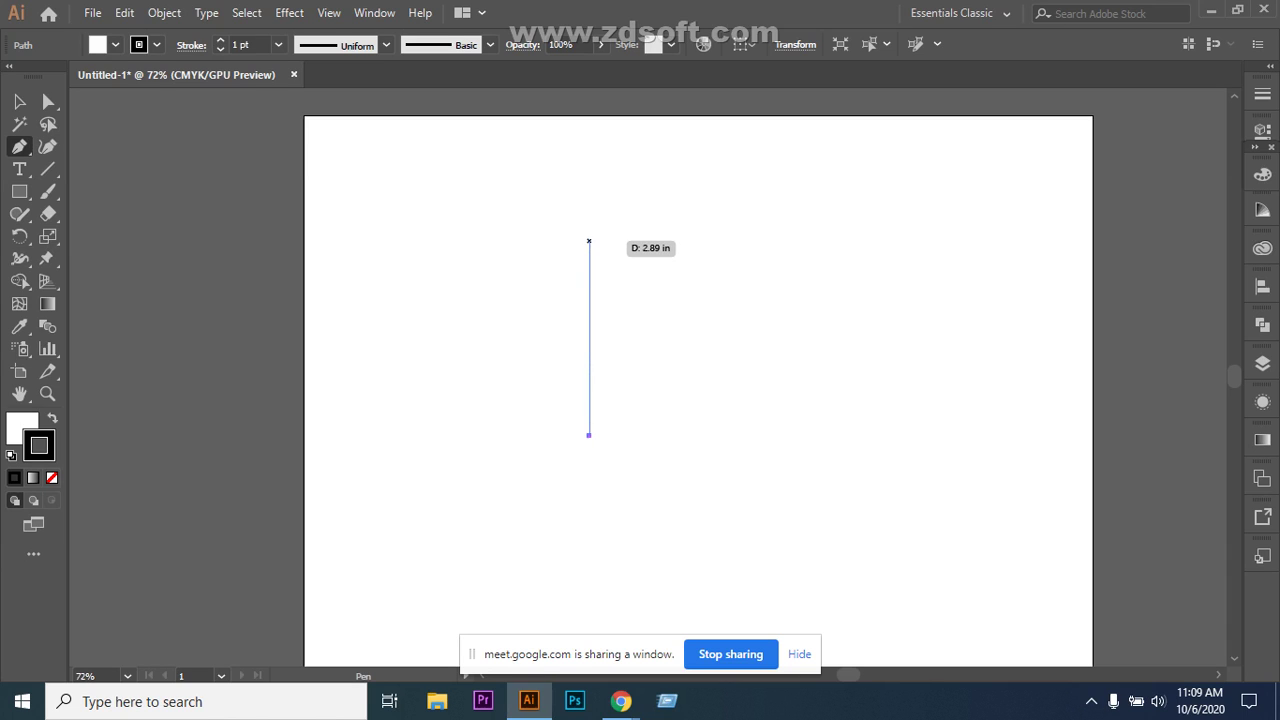
pyautogui.click(589, 241)
pyautogui.click(19, 101)
pyautogui.click(47, 146)
pyautogui.click(589, 340)
pyautogui.moveTo(589, 340); pyautogui.dragTo(543, 343)
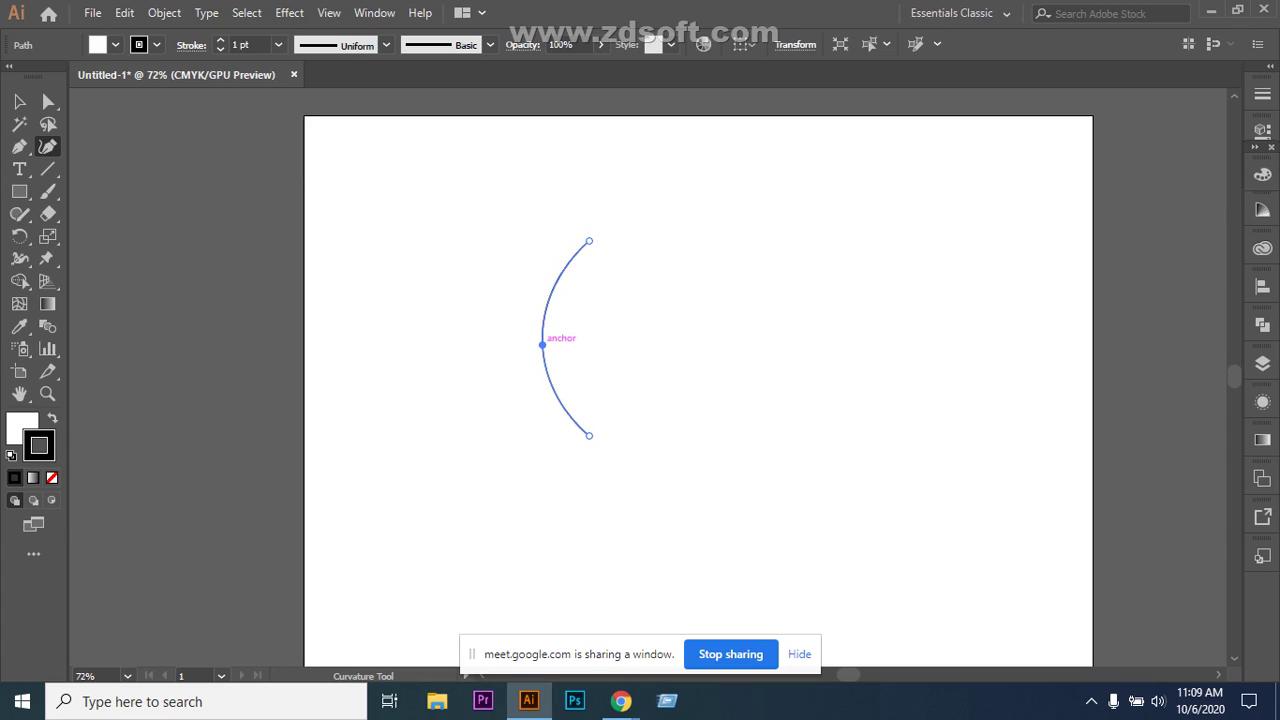
# Apply Width Profile 1 and a 2 pt stroke weight to the curve.
pyautogui.click(19, 101)
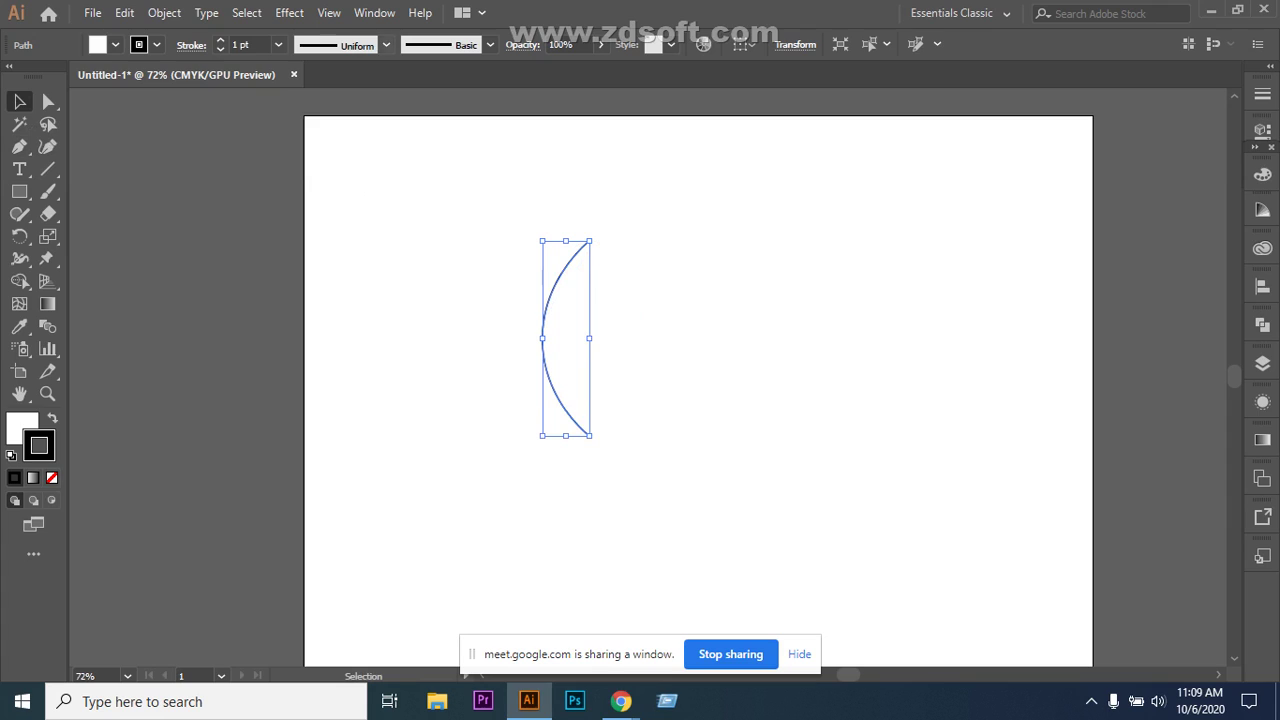
pyautogui.click(386, 45)
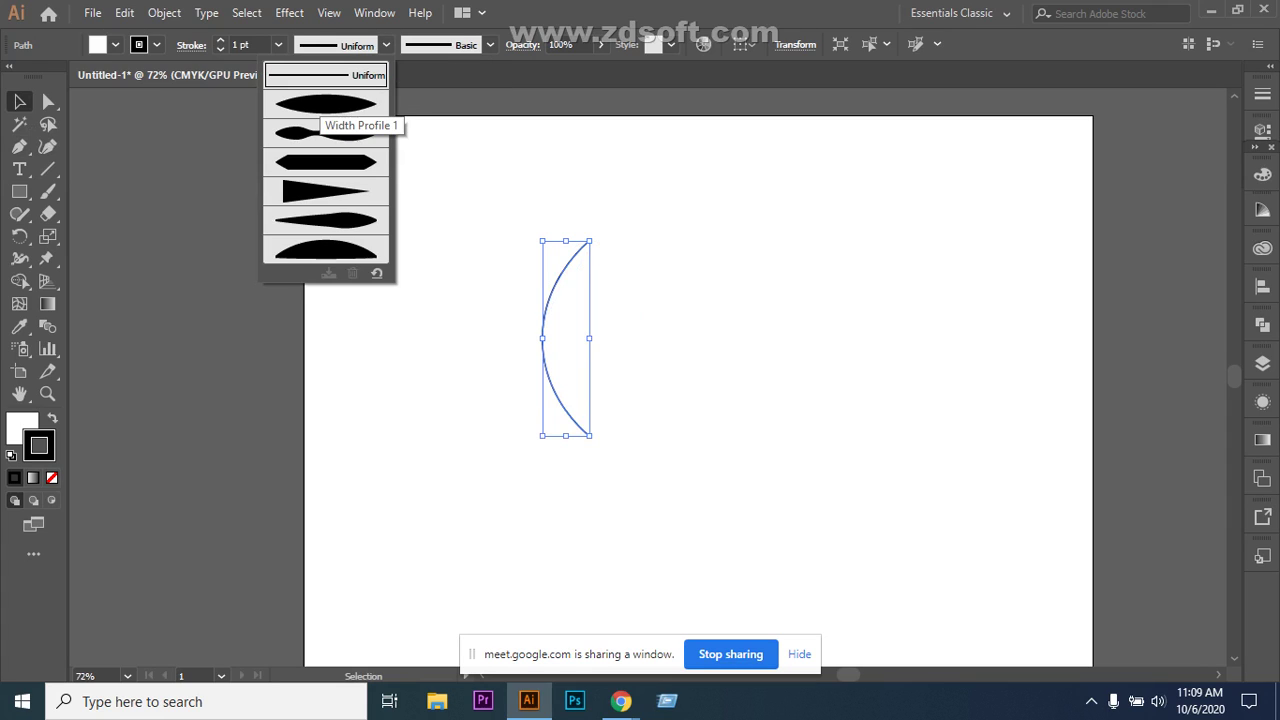
pyautogui.click(325, 103)
pyautogui.press('Down')
pyautogui.click(278, 44)
pyautogui.click(300, 138)
pyautogui.hotkey('ctrl', 'shift', 'a')
# Duplicate the tapered curve to its right and reflect the copy across the vertical axis.
pyautogui.click(566, 265)
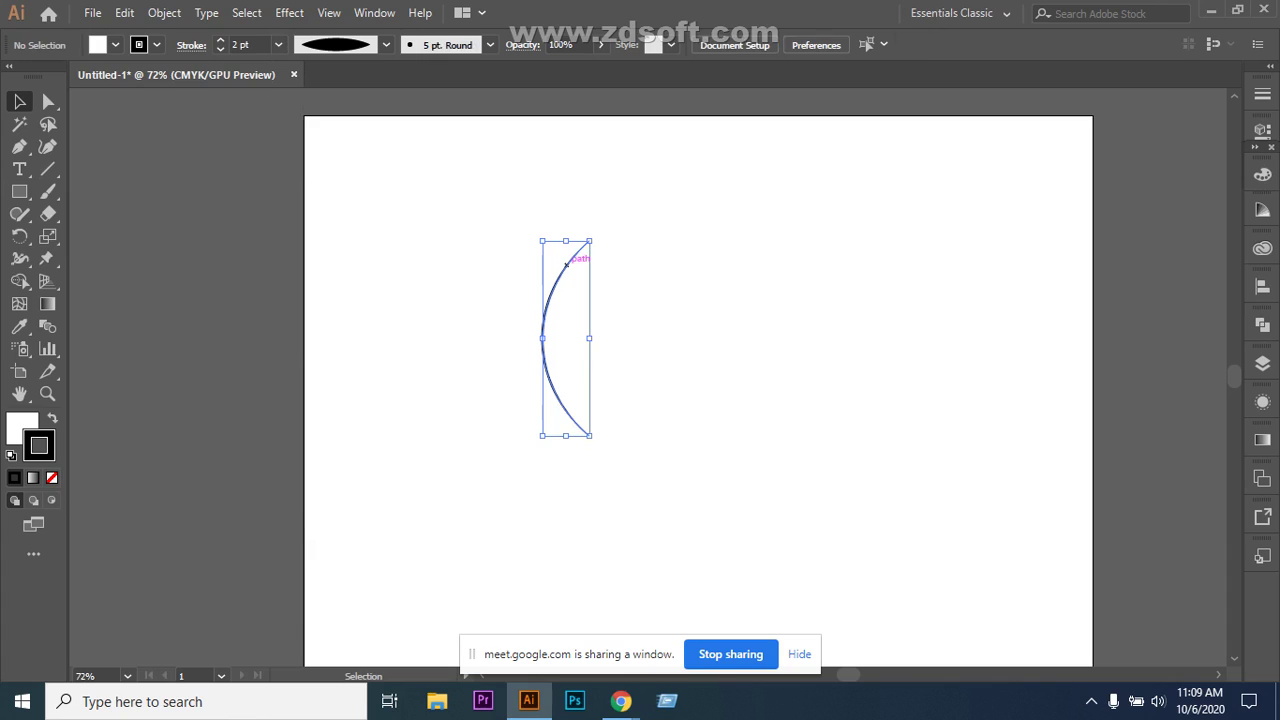
pyautogui.click(566, 263)
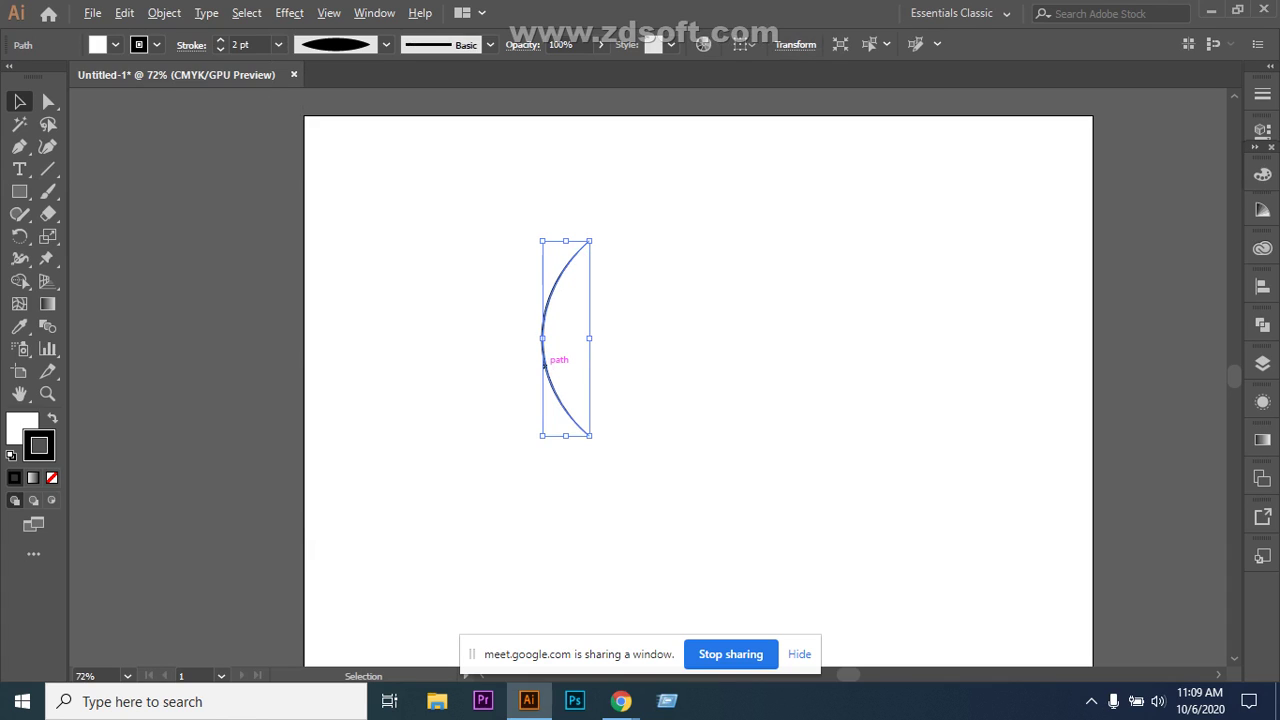
pyautogui.moveTo(544, 365); pyautogui.dragTo(612, 360)
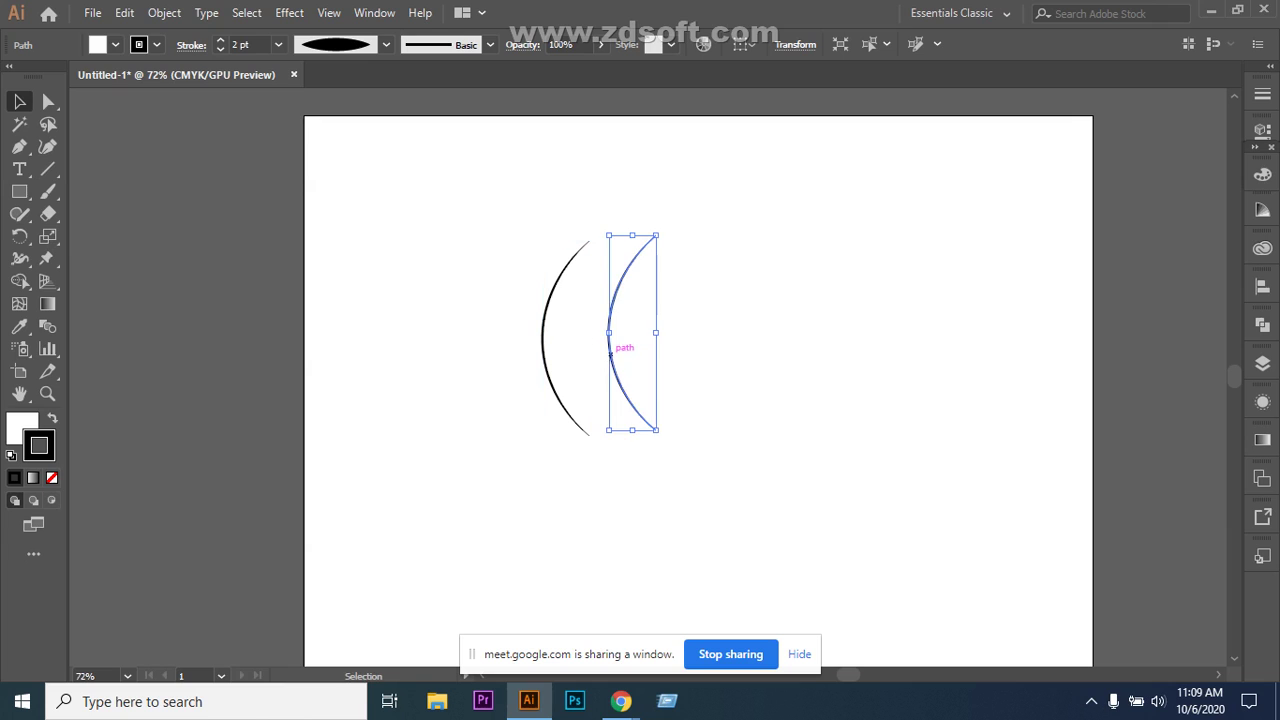
pyautogui.rightClick(612, 352)
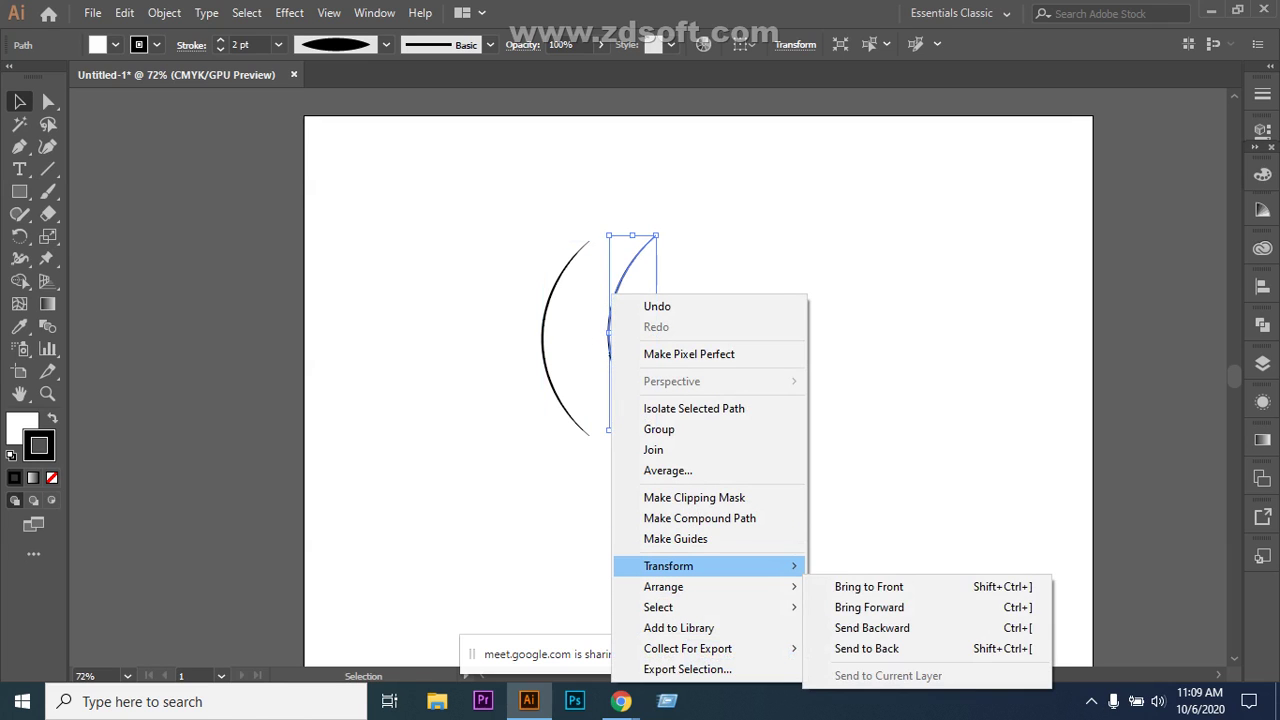
pyautogui.moveTo(700, 566)
pyautogui.click(856, 470)
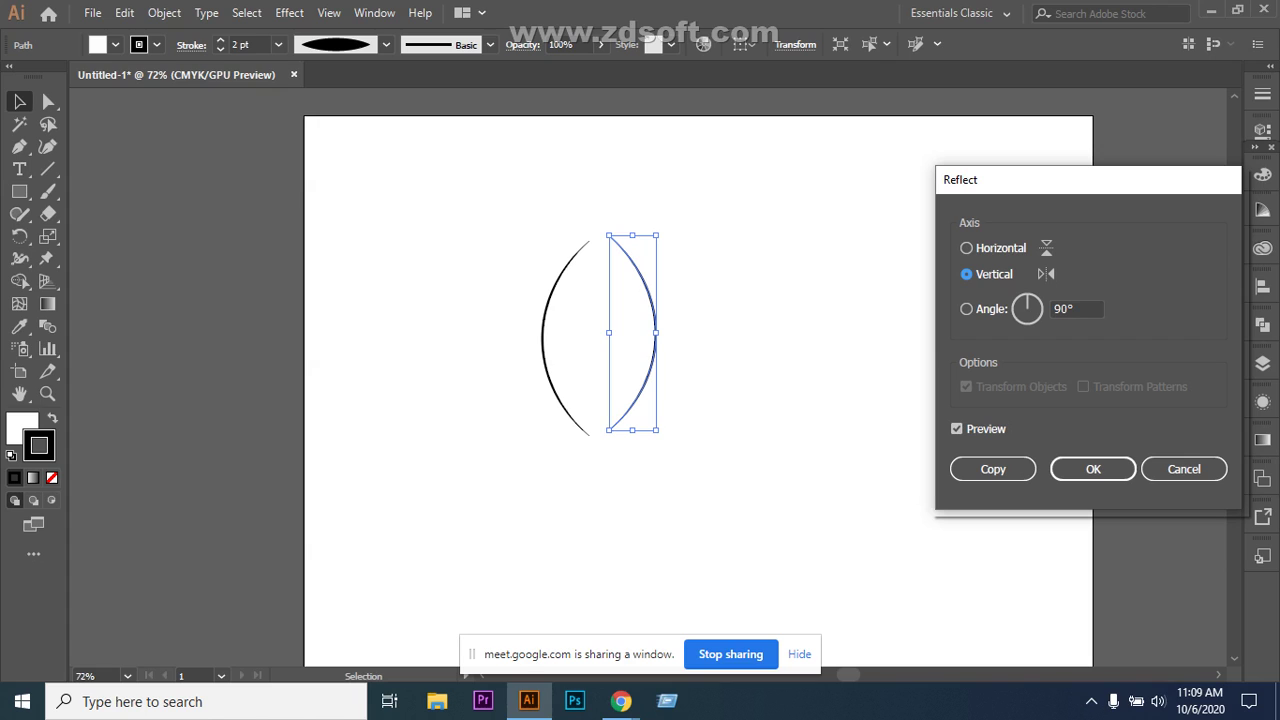
pyautogui.click(1093, 469)
pyautogui.click(780, 400)
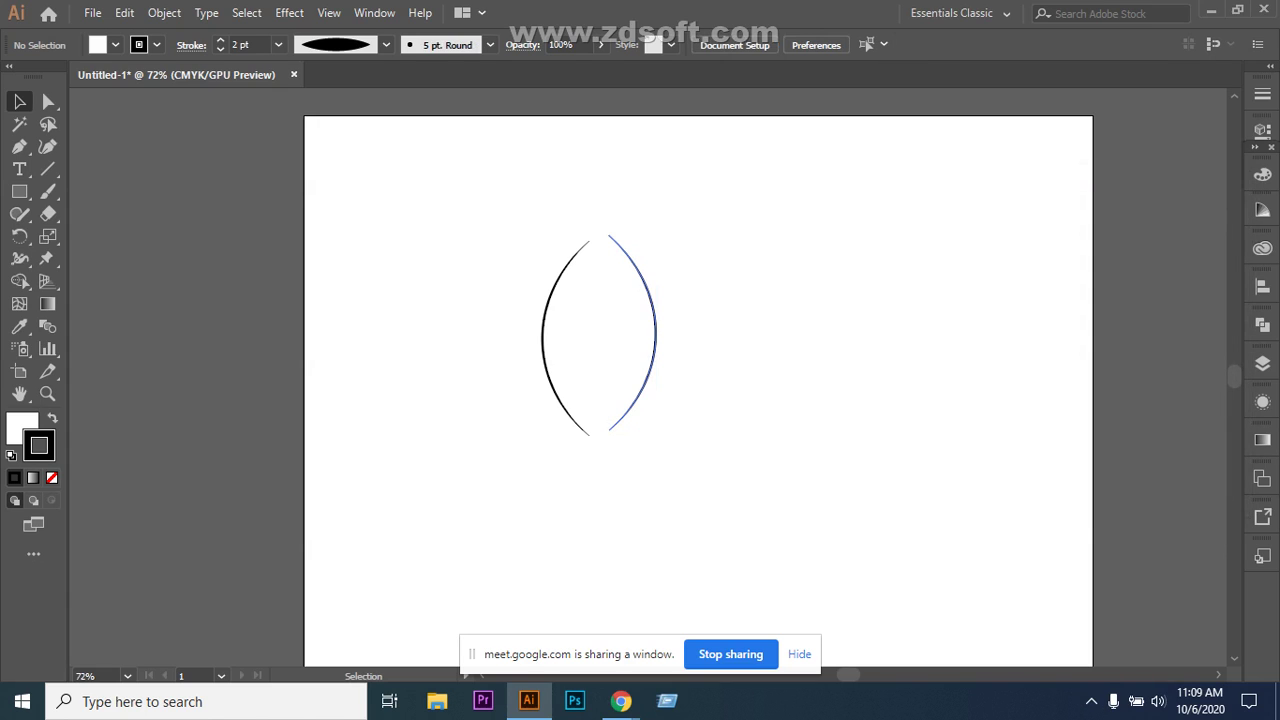
# Nudge the mirrored copy down level with the original curve and slightly left to narrow the gap.
pyautogui.click(639, 392)
pyautogui.press('Down')
pyautogui.press('Down')
pyautogui.press('Down')
pyautogui.press('Down')
pyautogui.press('Down')
pyautogui.press('Down')
pyautogui.press('Down')
pyautogui.press('Down')
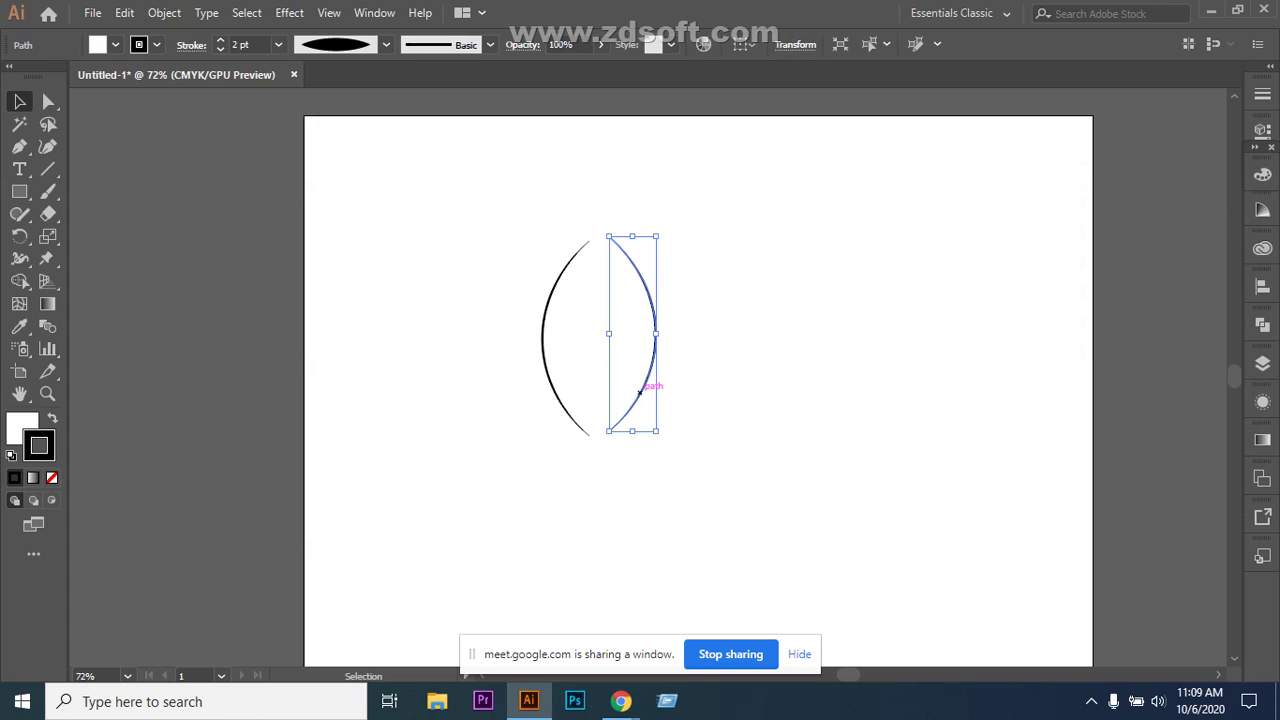
pyautogui.press('Left')
pyautogui.press('Left')
pyautogui.press('Left')
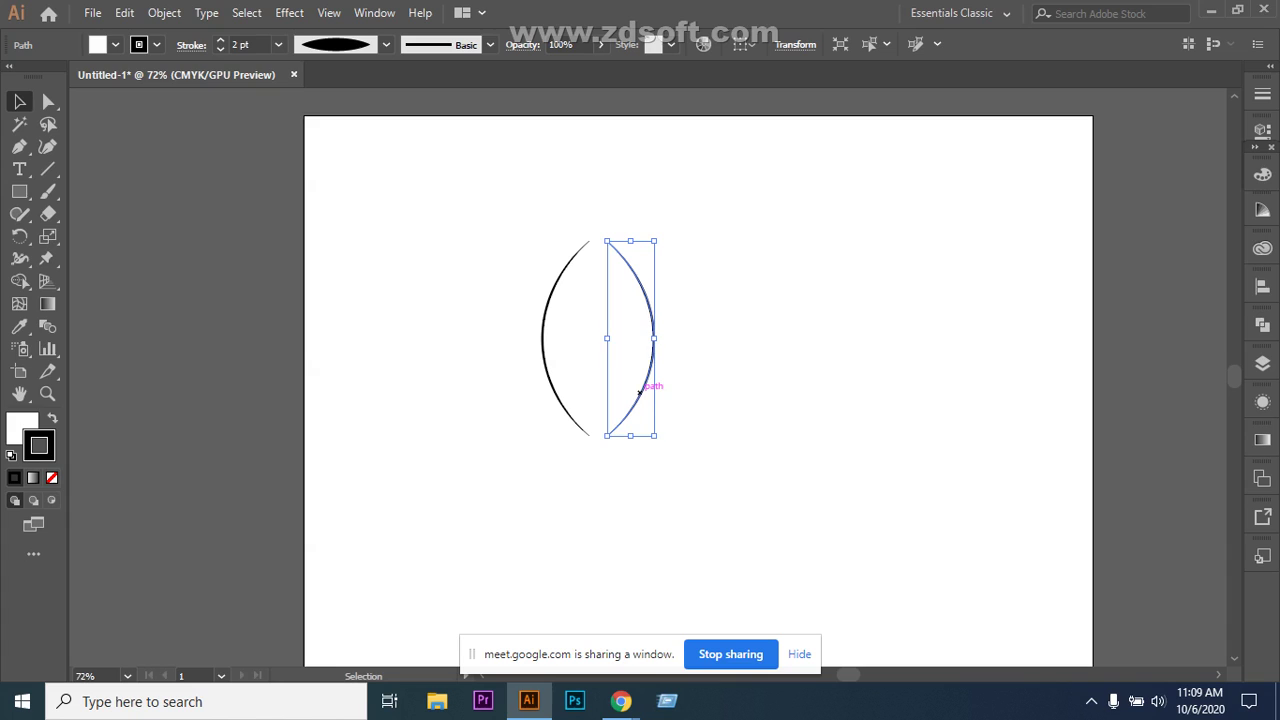
# Select both tapered curves and blend them using 5 specified steps.
pyautogui.moveTo(502, 262); pyautogui.dragTo(738, 424)
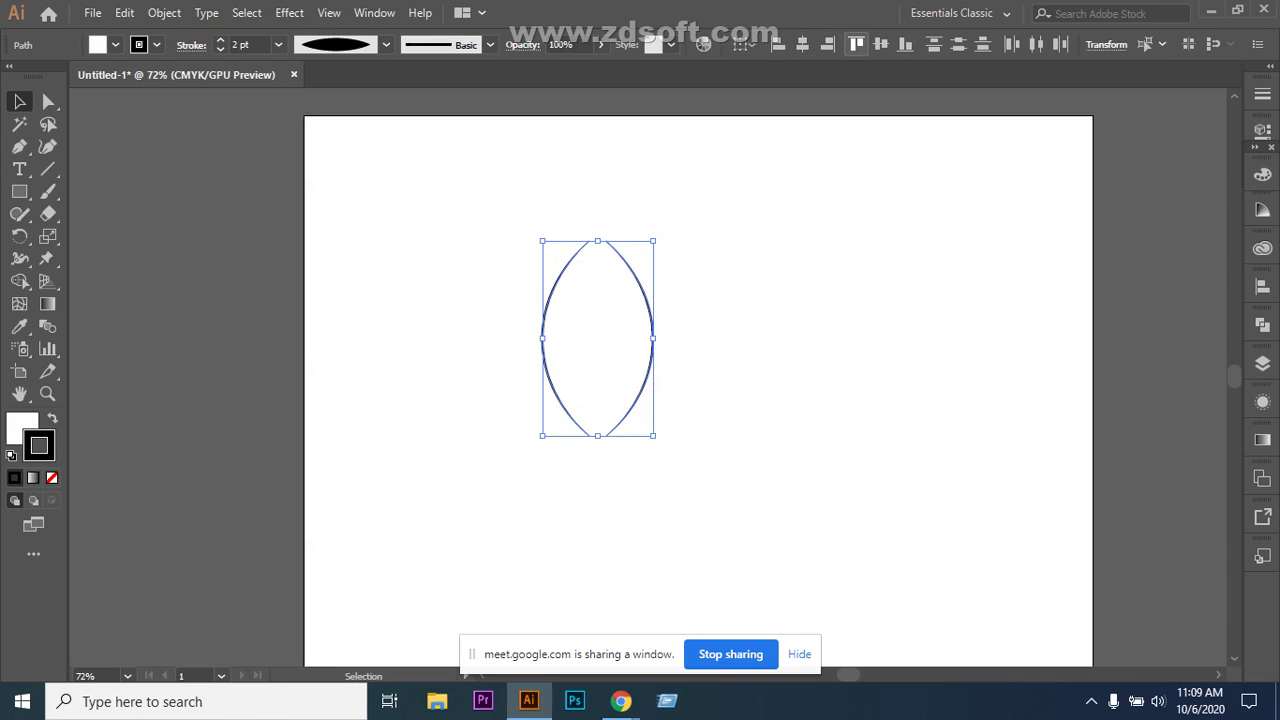
pyautogui.click(750, 250)
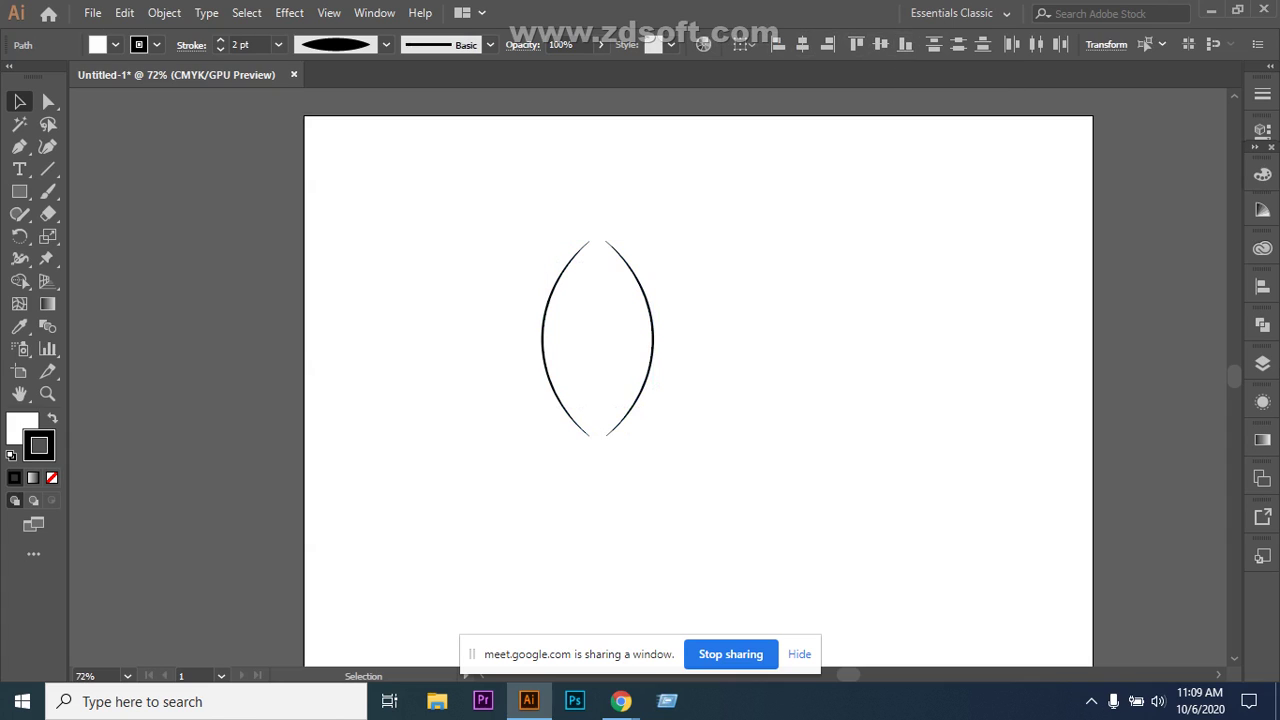
pyautogui.moveTo(472, 413); pyautogui.dragTo(672, 280)
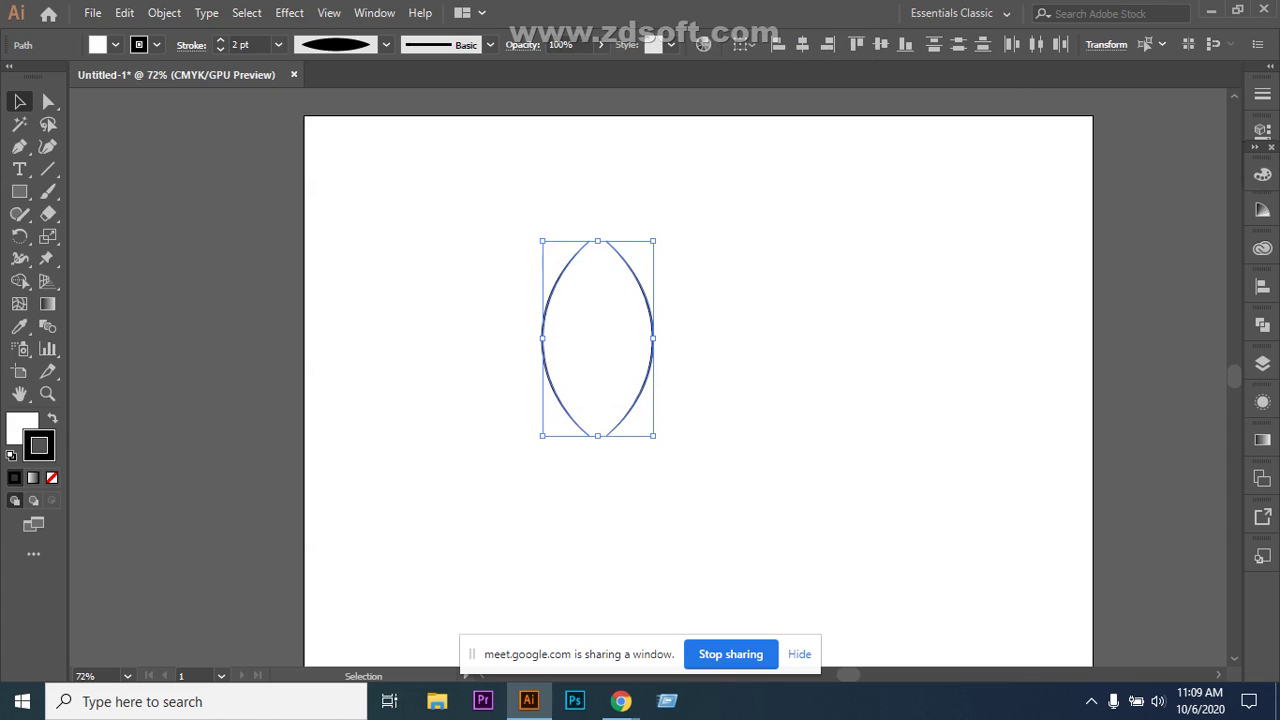
pyautogui.click(164, 13)
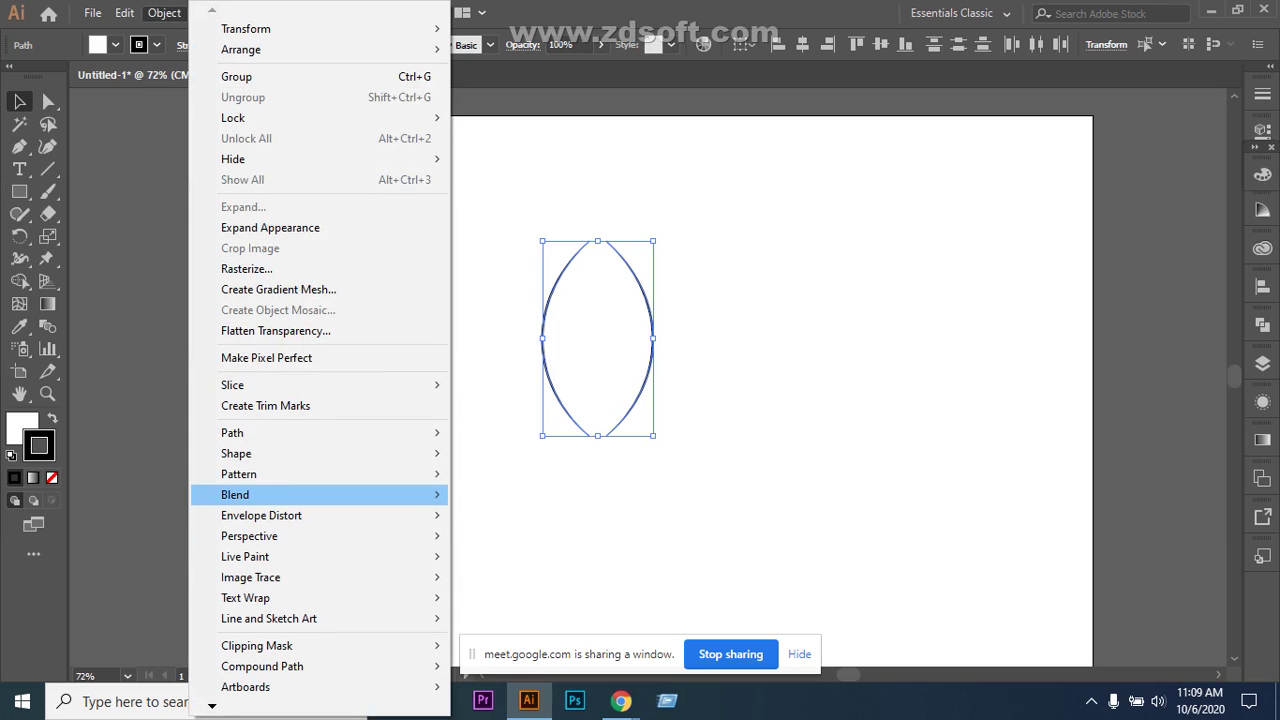
pyautogui.moveTo(250, 494)
pyautogui.click(516, 542)
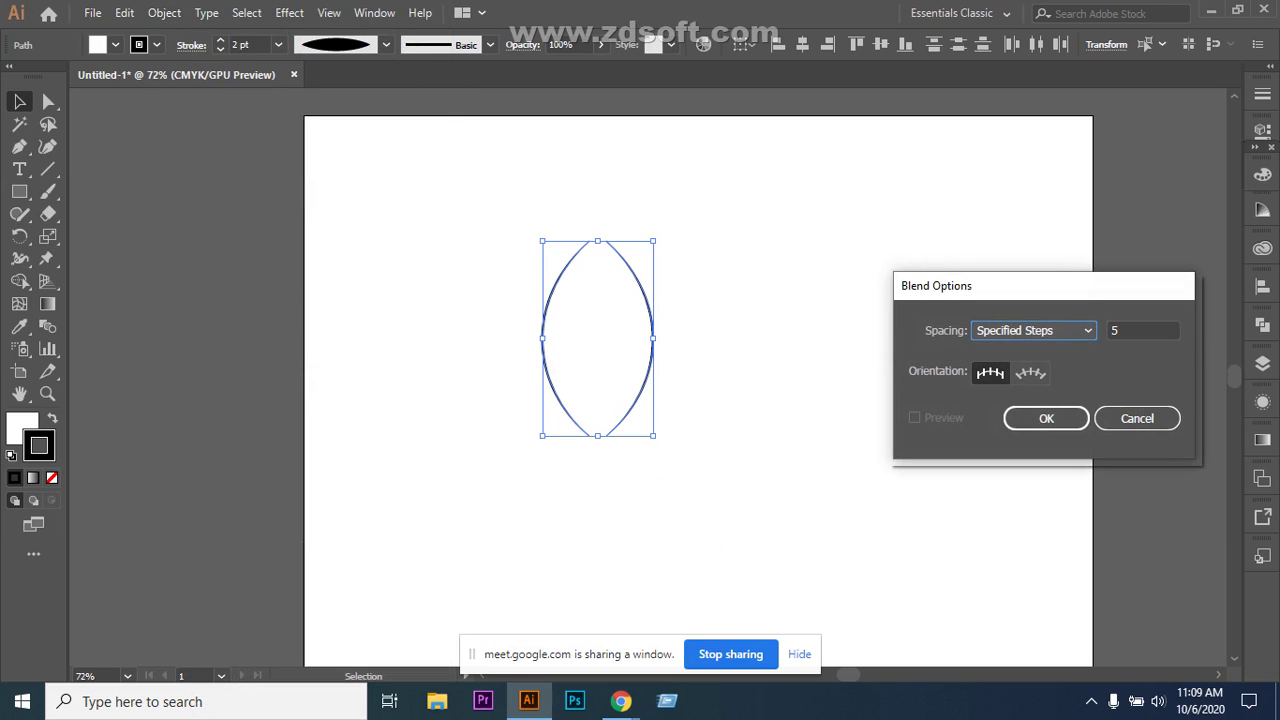
pyautogui.click(1046, 418)
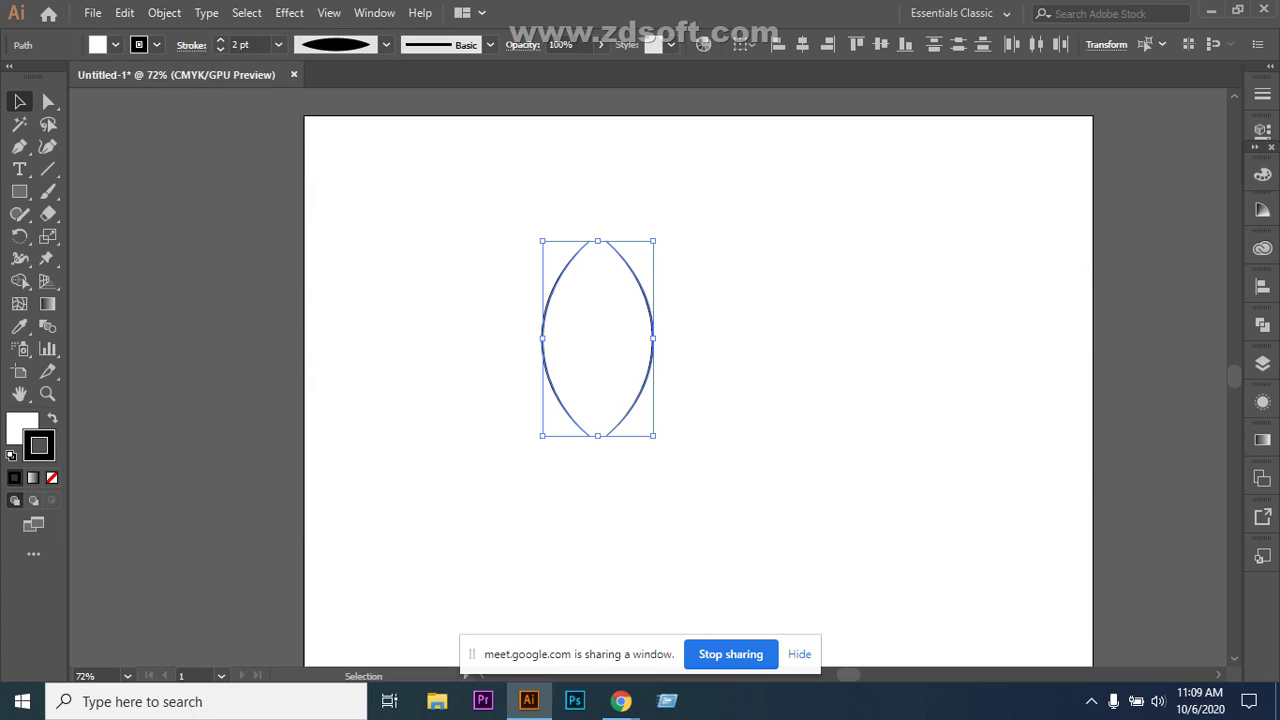
pyautogui.press('a')
pyautogui.press('v')
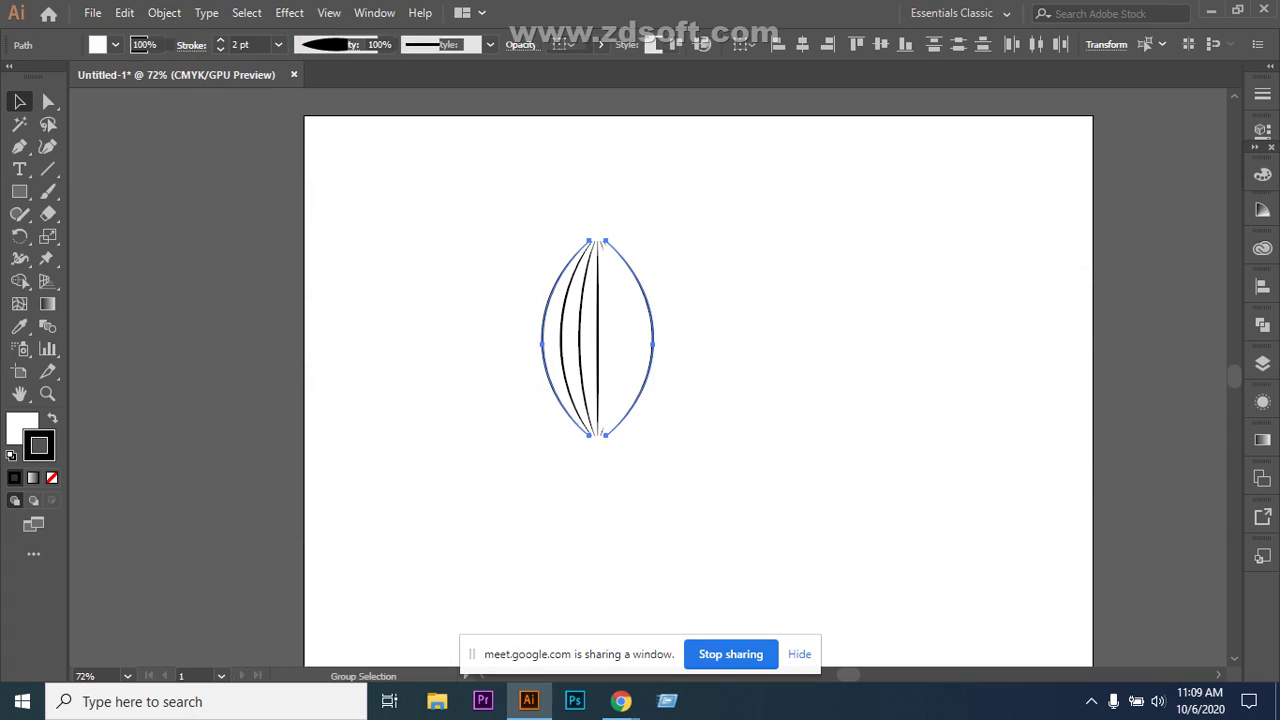
pyautogui.hotkey('ctrl', 'alt', 'b')
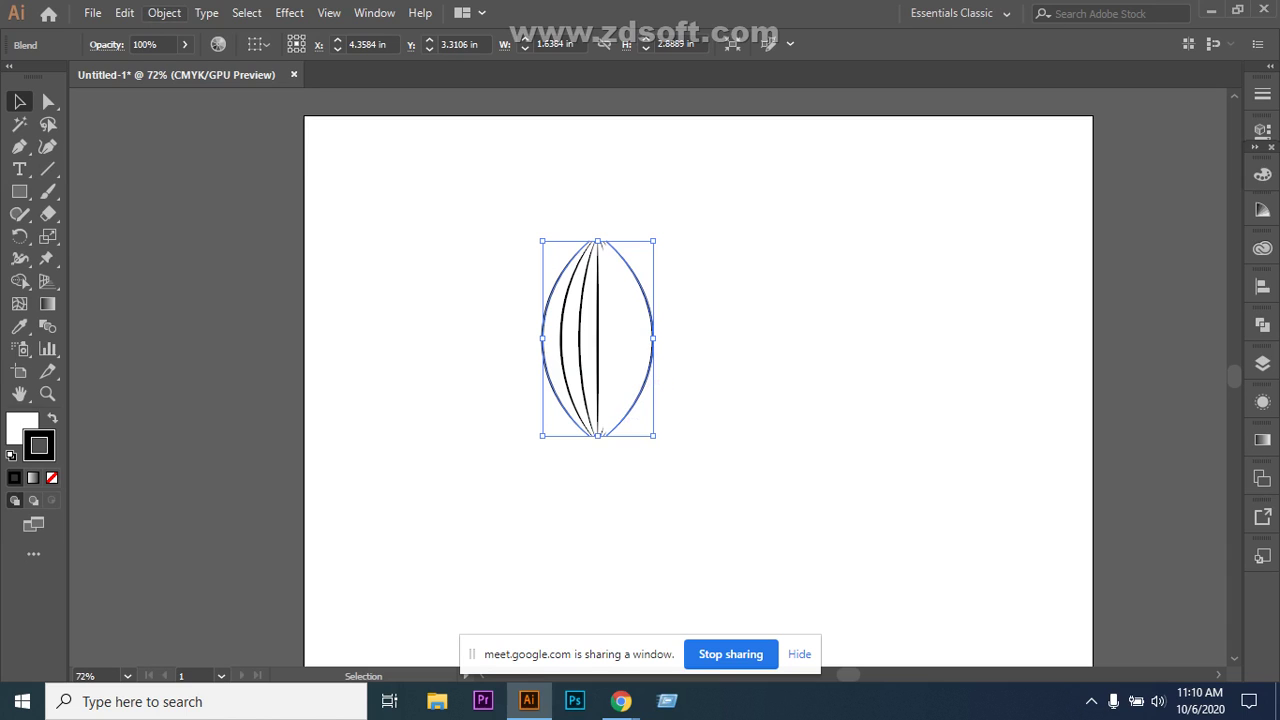
# Change the blend to 10 specified steps with the preview turned on.
pyautogui.click(164, 12)
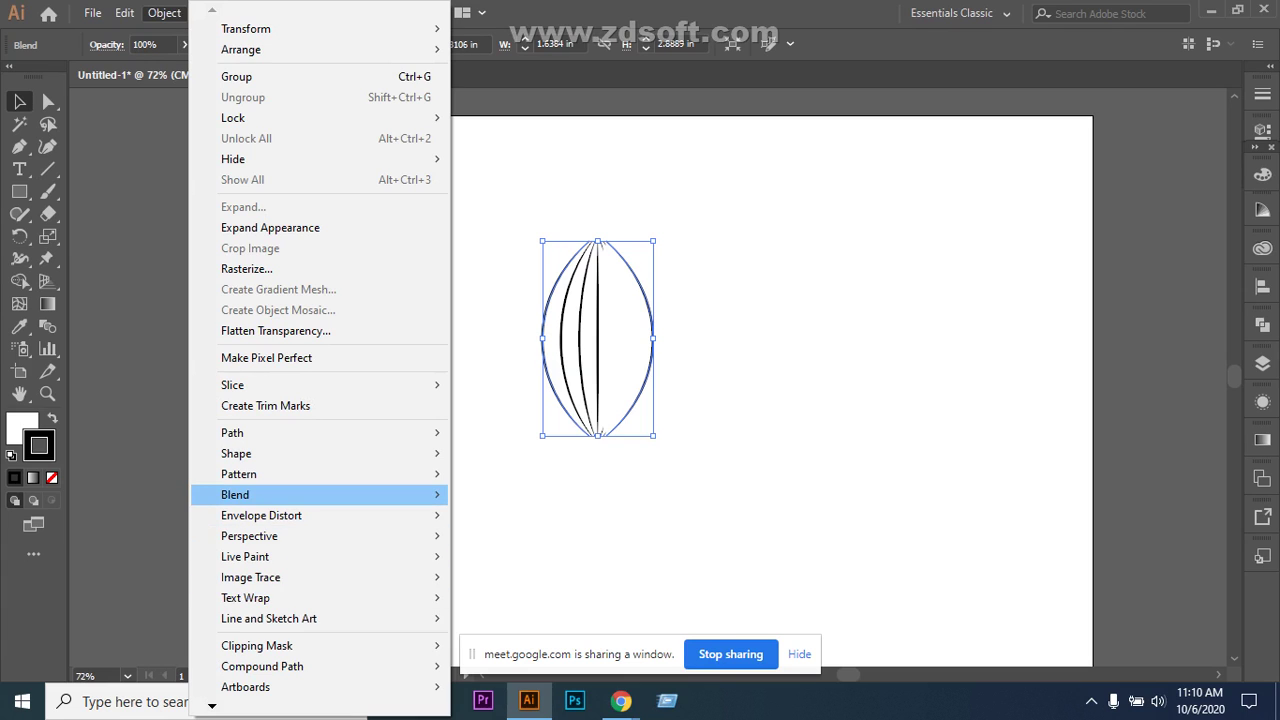
pyautogui.moveTo(235, 494)
pyautogui.click(517, 542)
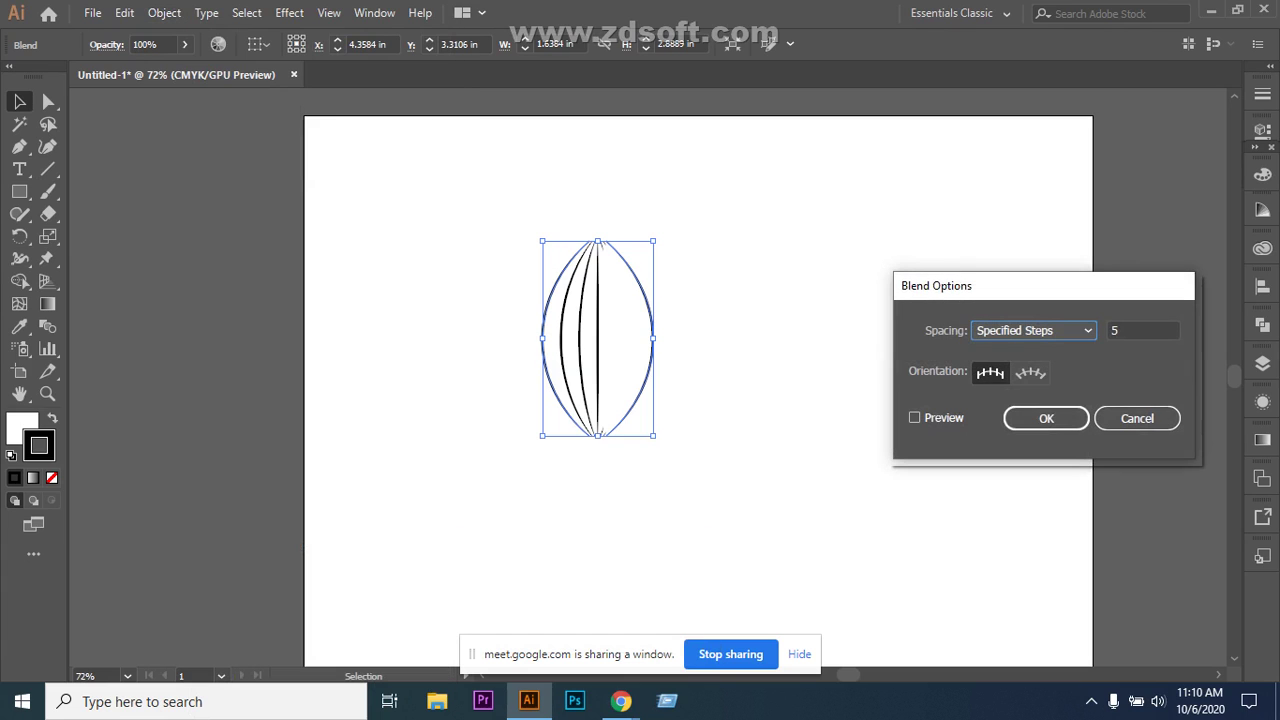
pyautogui.click(914, 417)
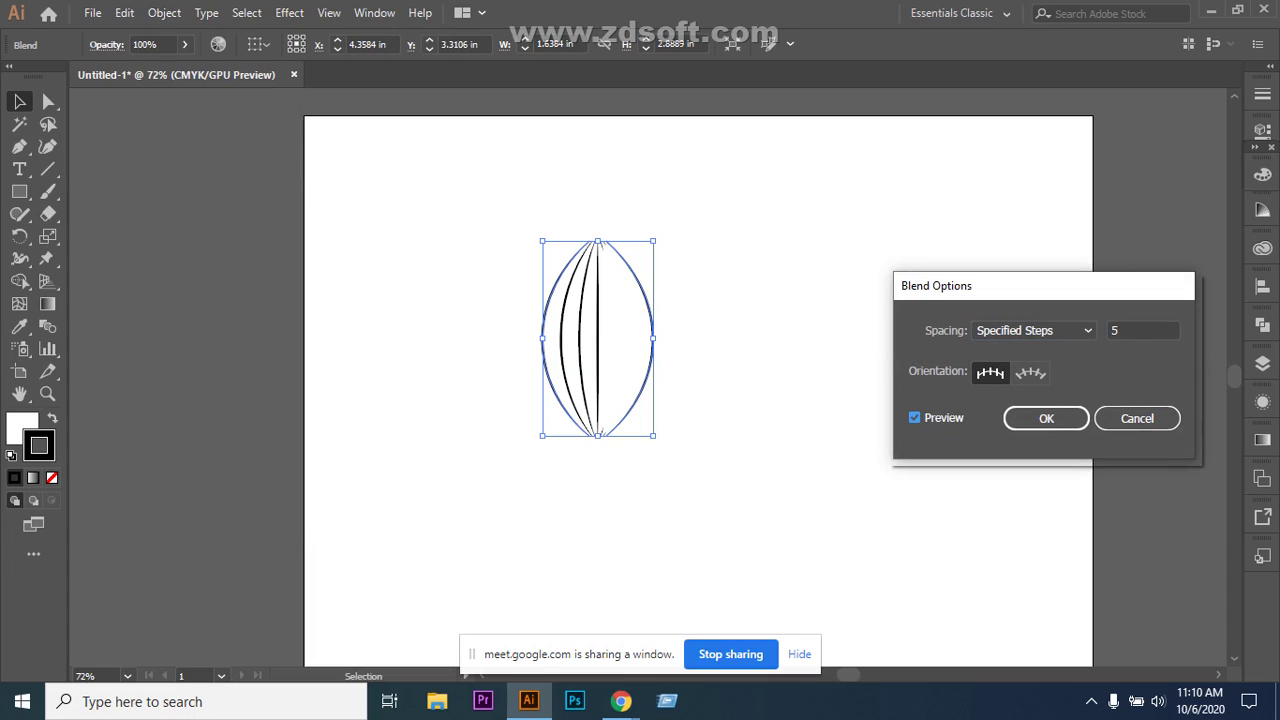
pyautogui.doubleClick(1115, 330)
pyautogui.write('10')
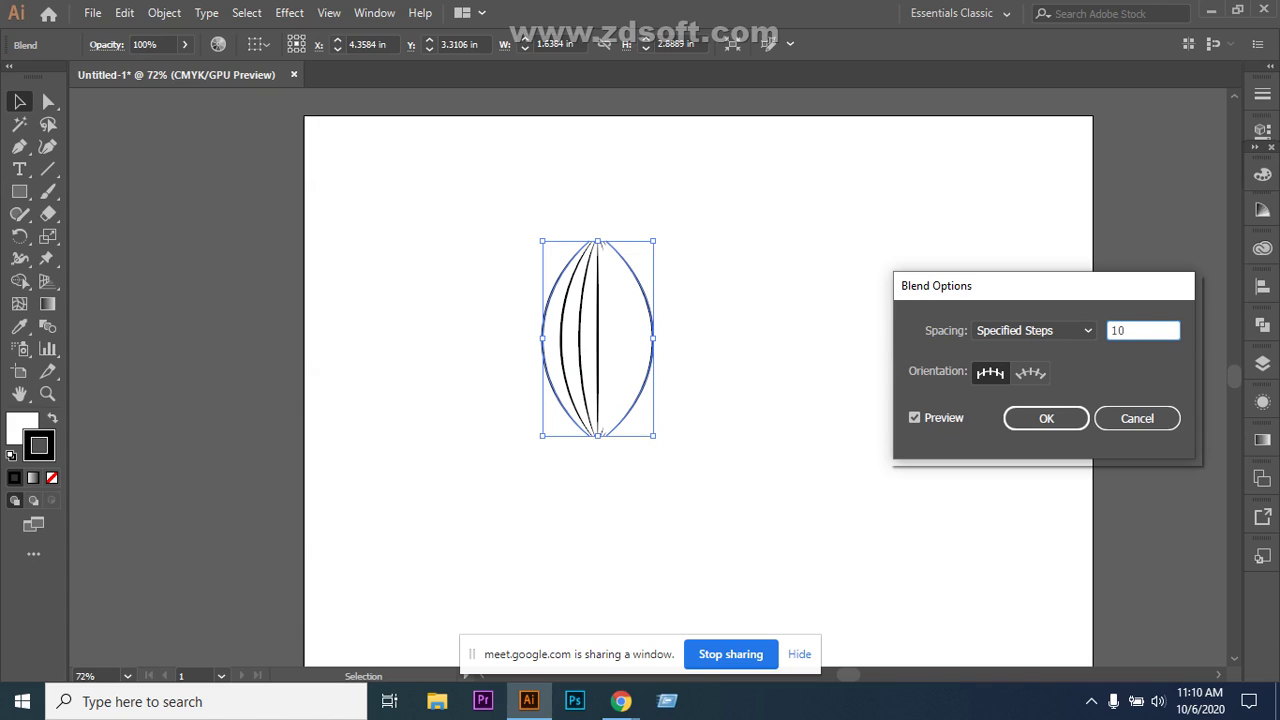
pyautogui.press('Return')
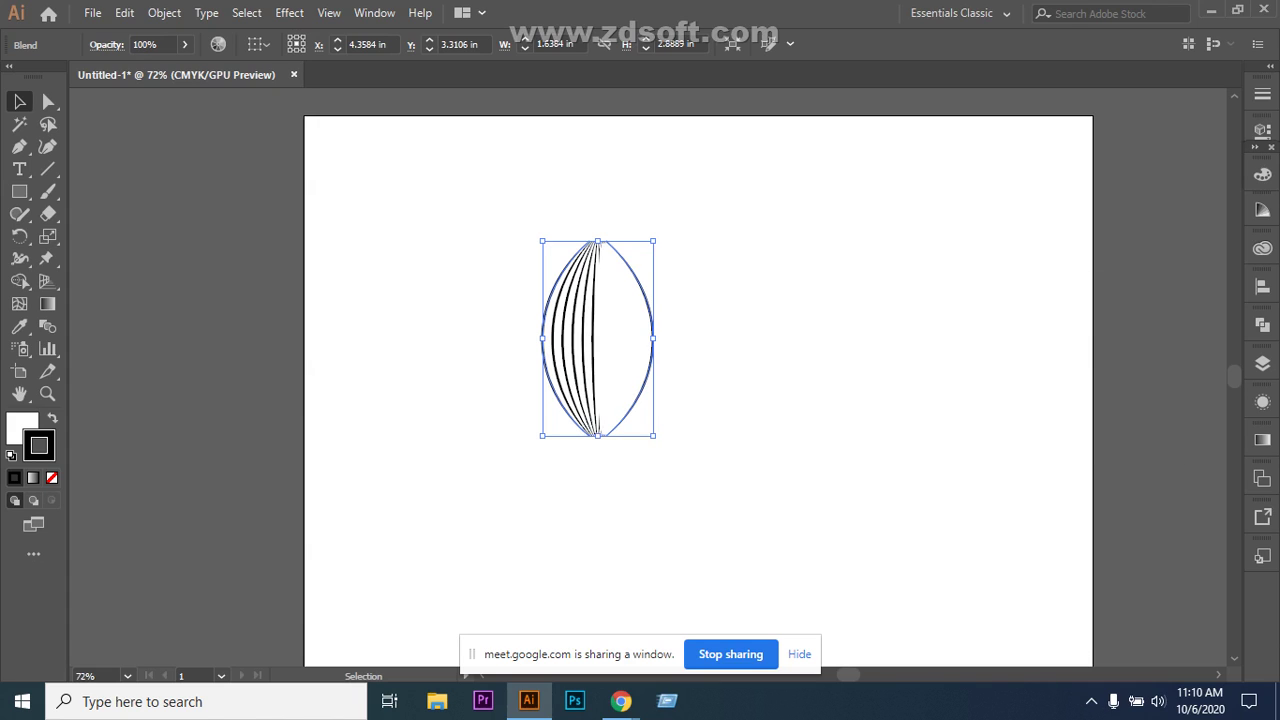
# Move the whole blend up and left on the artboard to about X 3.77 in, Y 2.99 in.
pyautogui.press('a')
pyautogui.moveTo(606, 241); pyautogui.dragTo(566, 219)
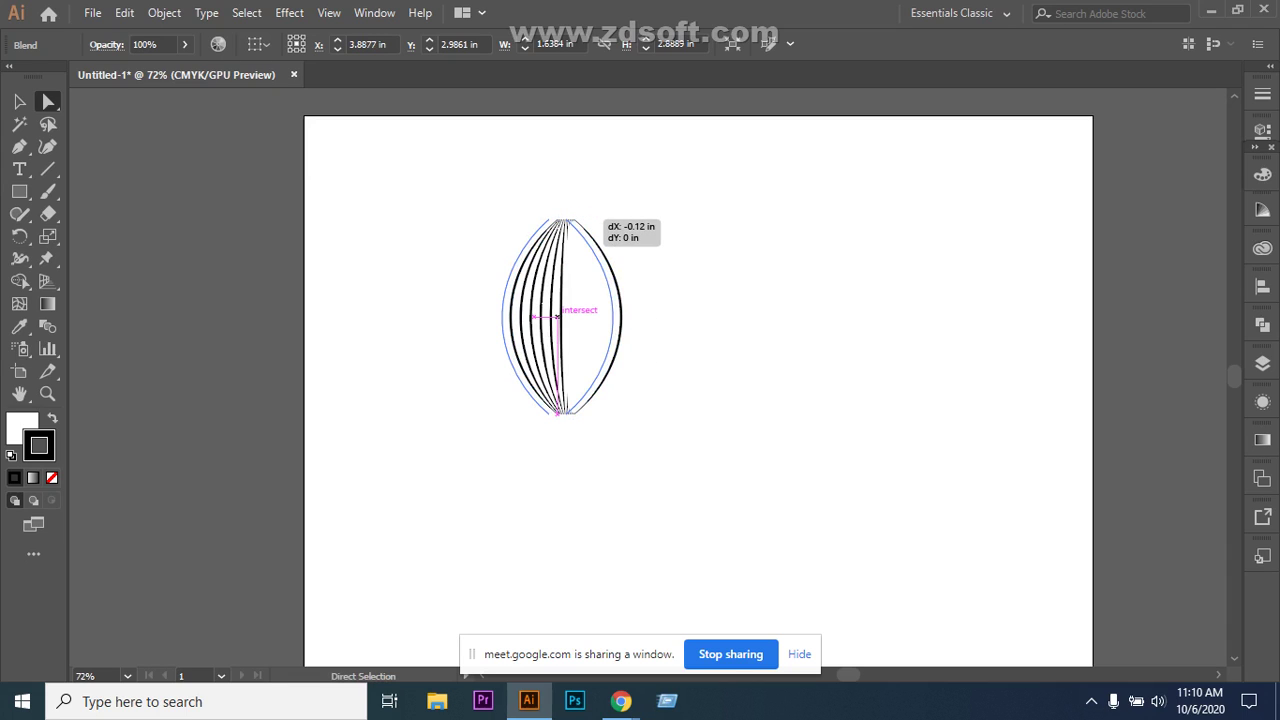
pyautogui.moveTo(557, 316); pyautogui.dragTo(556, 316)
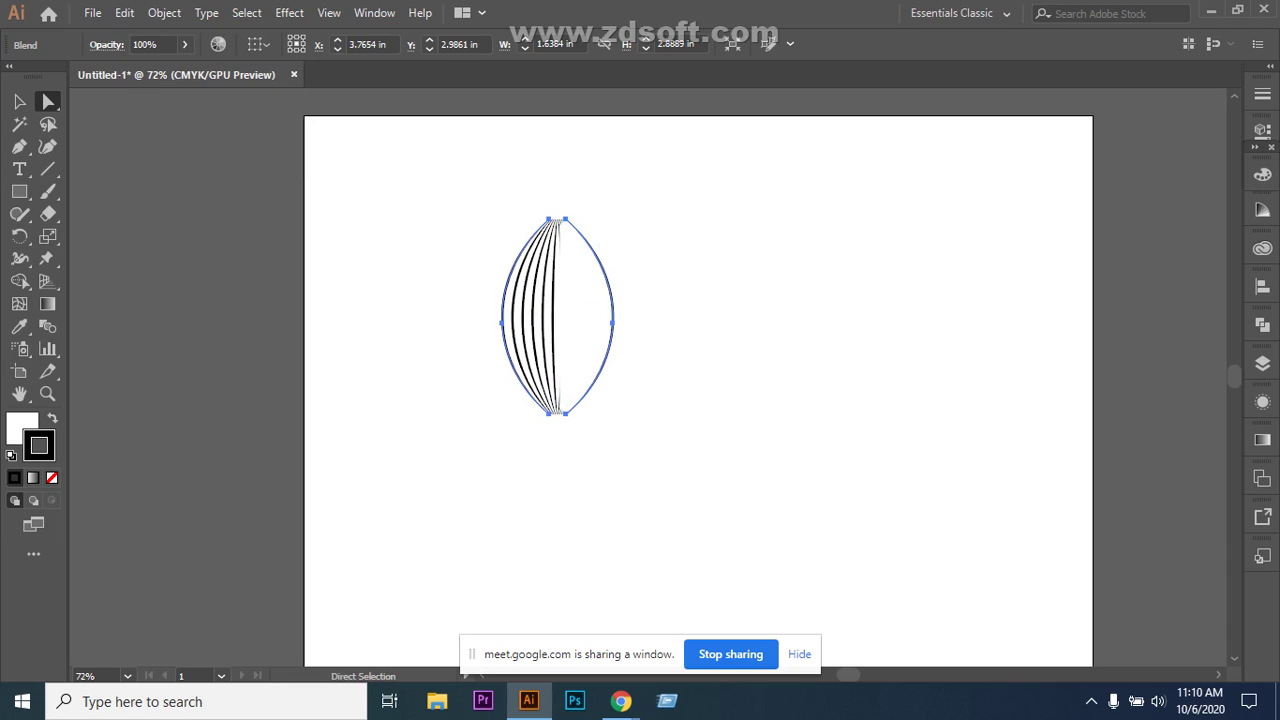
# Try to pull the right curve's lower and upper end anchors in to meet the left curve's ends within the blend.
pyautogui.click(548, 412)
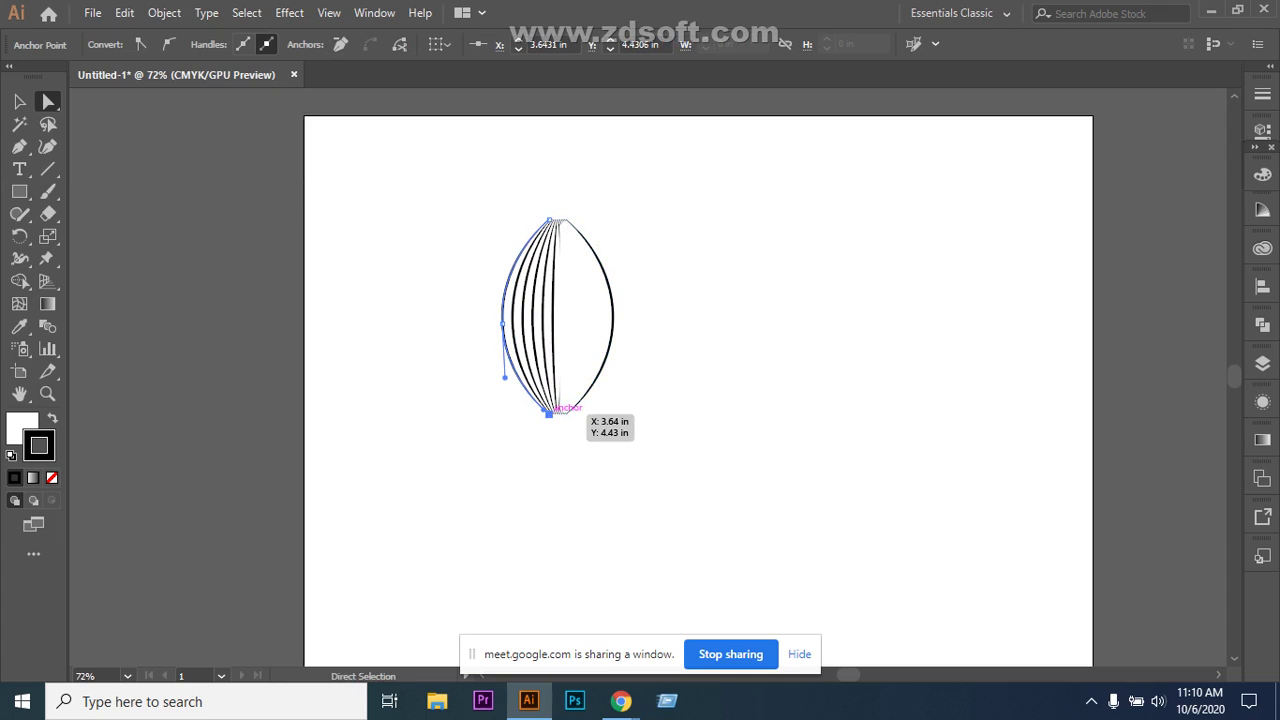
pyautogui.click(566, 412)
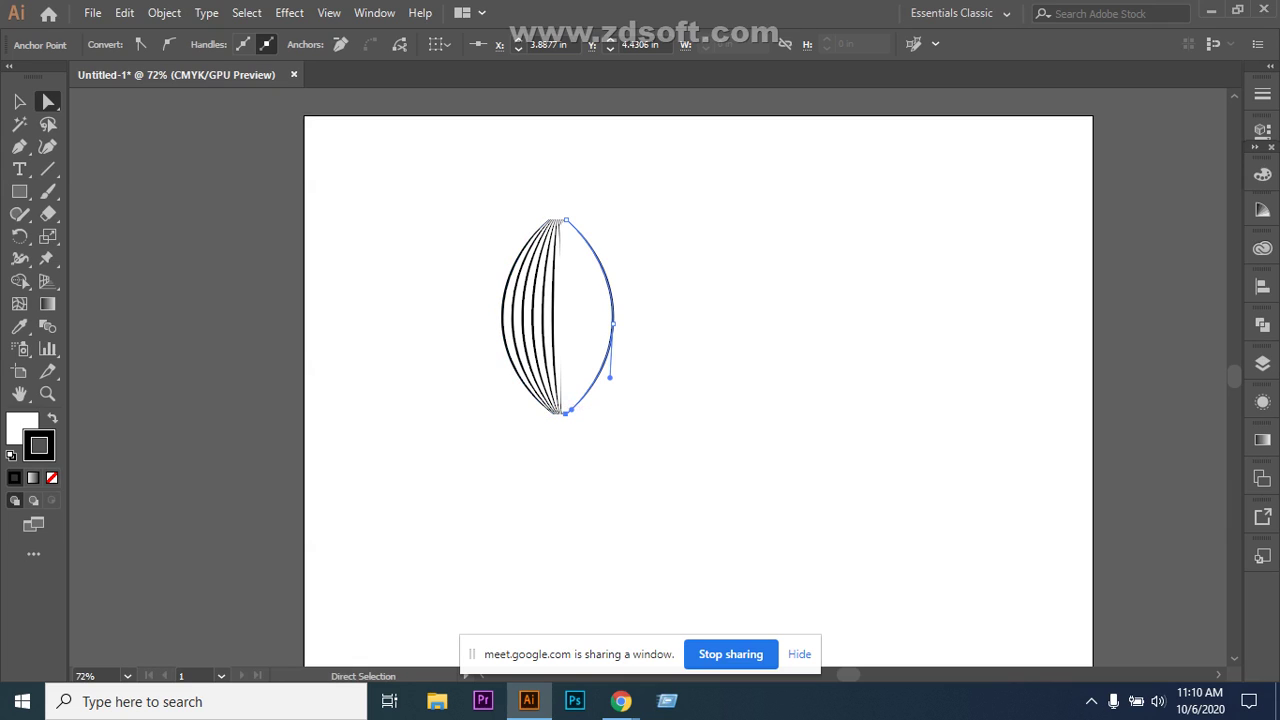
pyautogui.moveTo(566, 412); pyautogui.dragTo(553, 411)
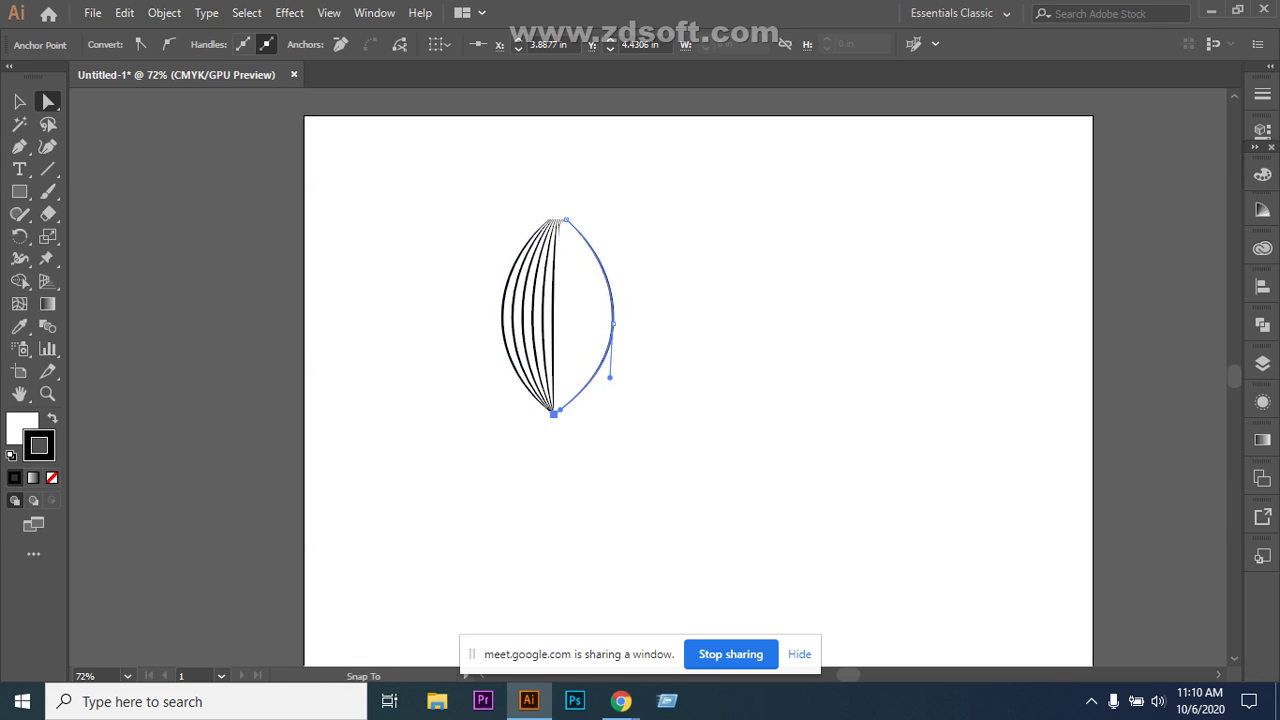
pyautogui.moveTo(566, 219); pyautogui.dragTo(548, 220)
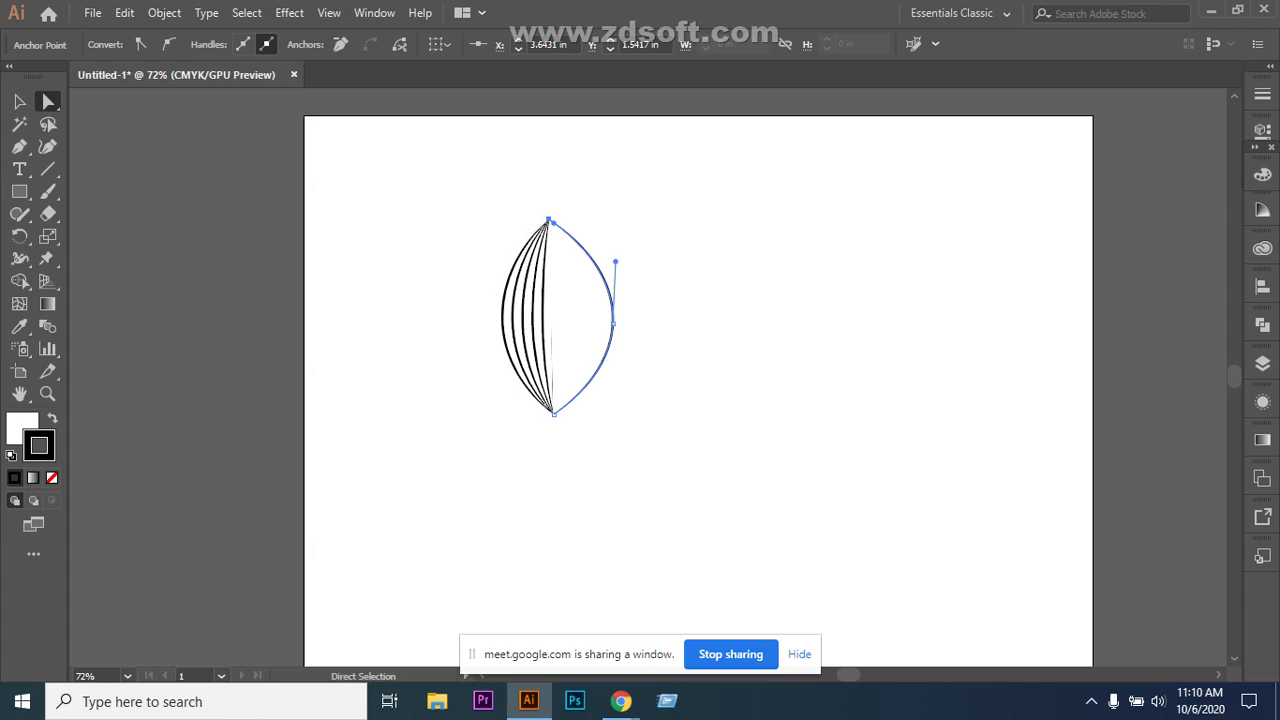
# Undo the anchor edits, the blend and the preceding nudges, back to the two separate tapered curves.
pyautogui.hotkey('ctrl', 'z')
pyautogui.hotkey('ctrl', 'z')
pyautogui.hotkey('ctrl', 'z')
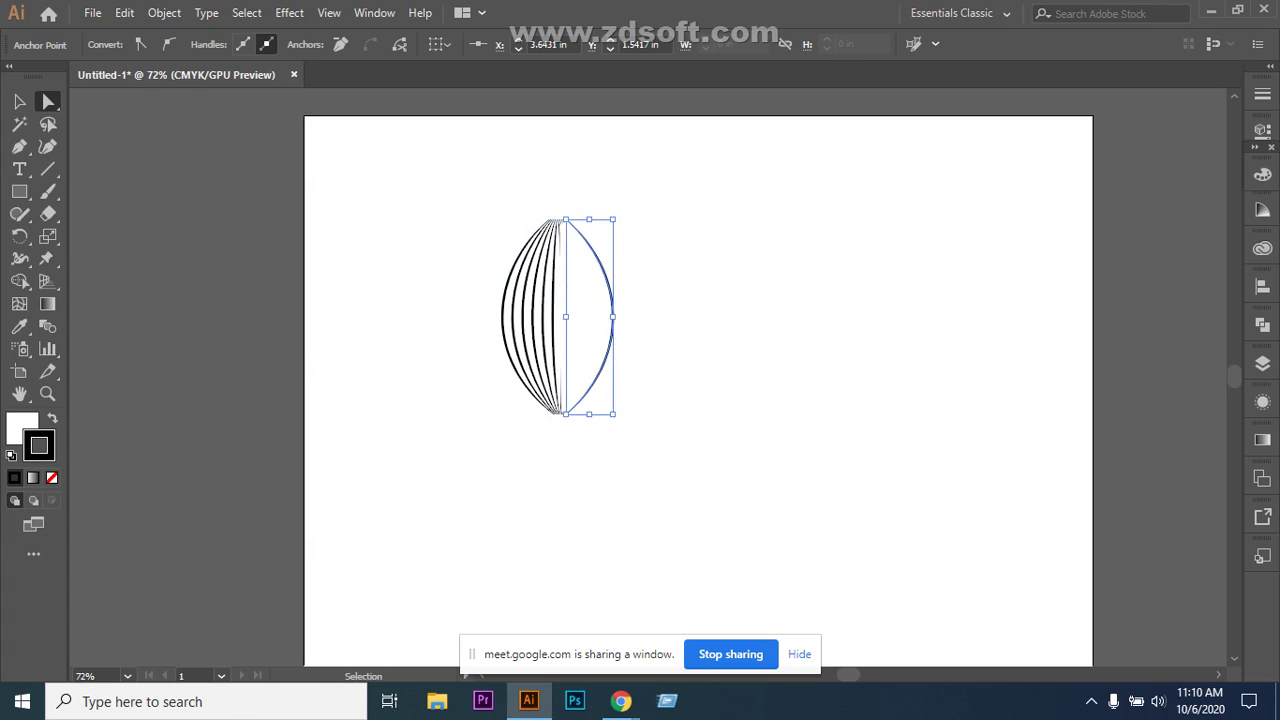
pyautogui.hotkey('ctrl', 'z')
pyautogui.hotkey('ctrl', 'z')
pyautogui.hotkey('ctrl', 'z')
pyautogui.press('a')
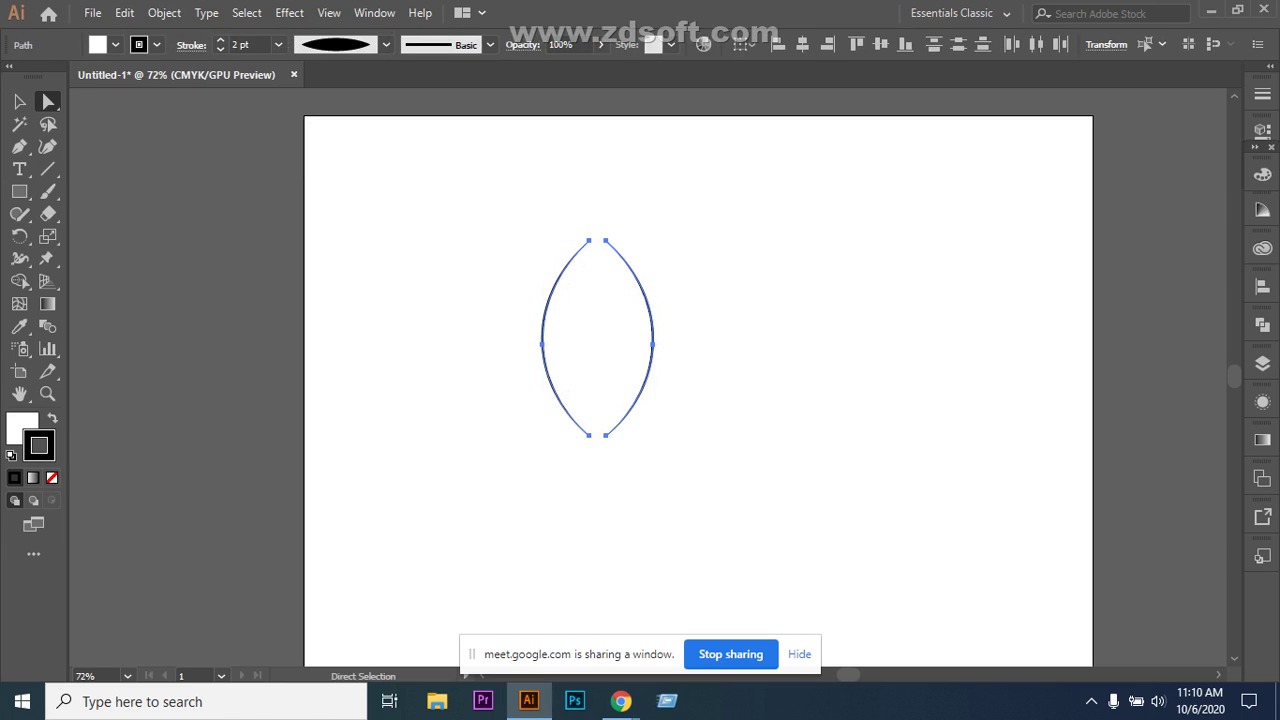
pyautogui.hotkey('ctrl', 'z')
pyautogui.hotkey('ctrl', 'z')
pyautogui.hotkey('ctrl', 'z')
pyautogui.hotkey('ctrl', 'z')
pyautogui.hotkey('ctrl', 'z')
pyautogui.hotkey('ctrl', 'z')
pyautogui.press('a')
# Delete the right tapered curve together with its leftover end points, setting the fill to none.
pyautogui.moveTo(703, 230); pyautogui.dragTo(654, 388)
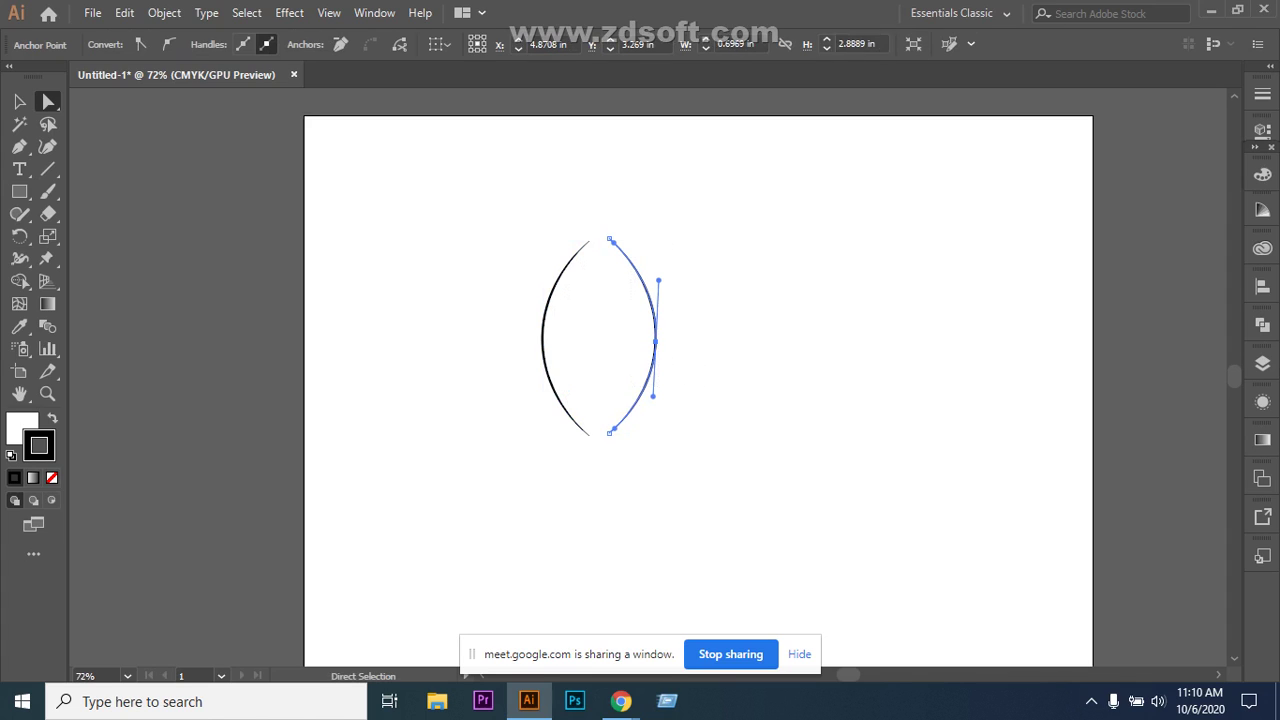
pyautogui.press('Delete')
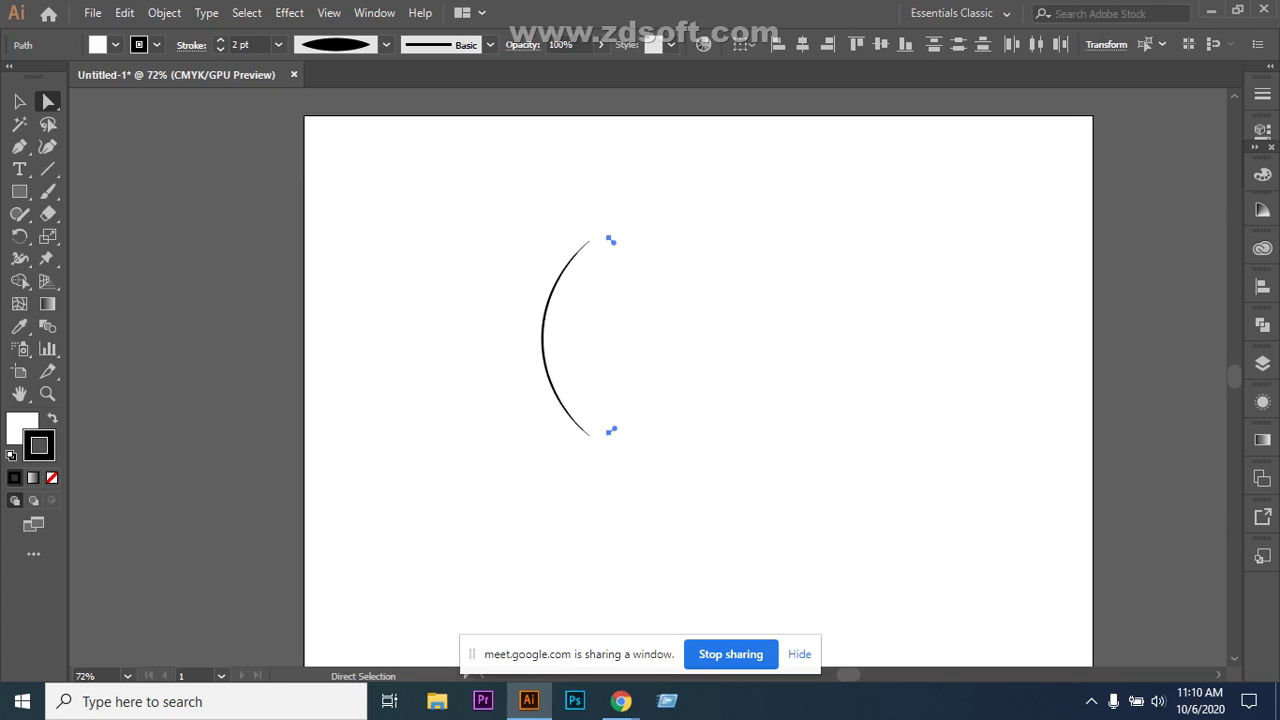
pyautogui.press('x')
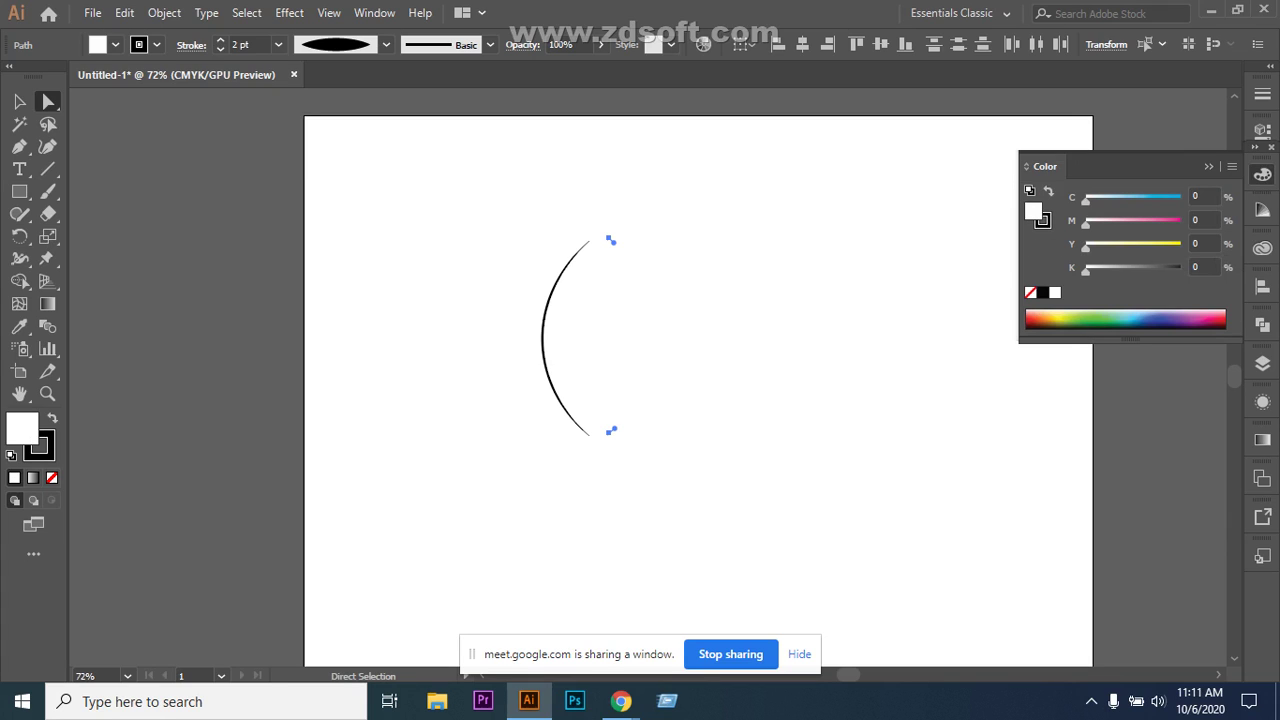
pyautogui.press('/')
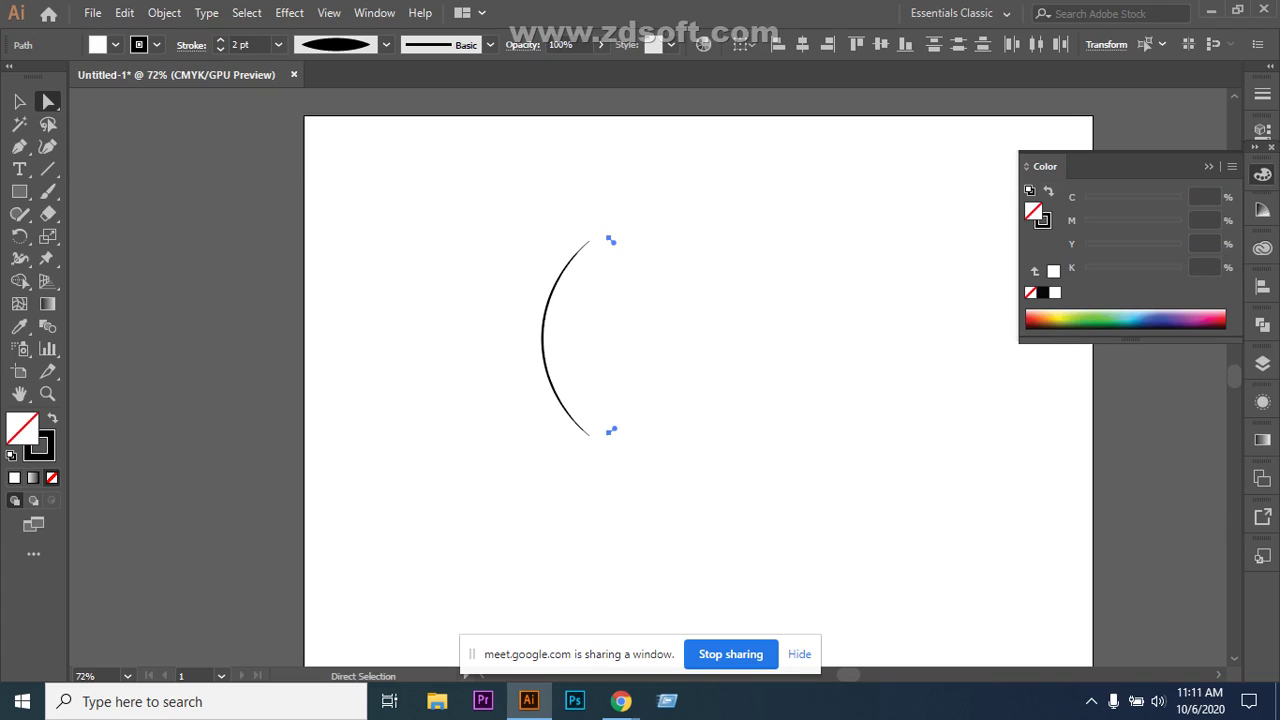
pyautogui.press('Delete')
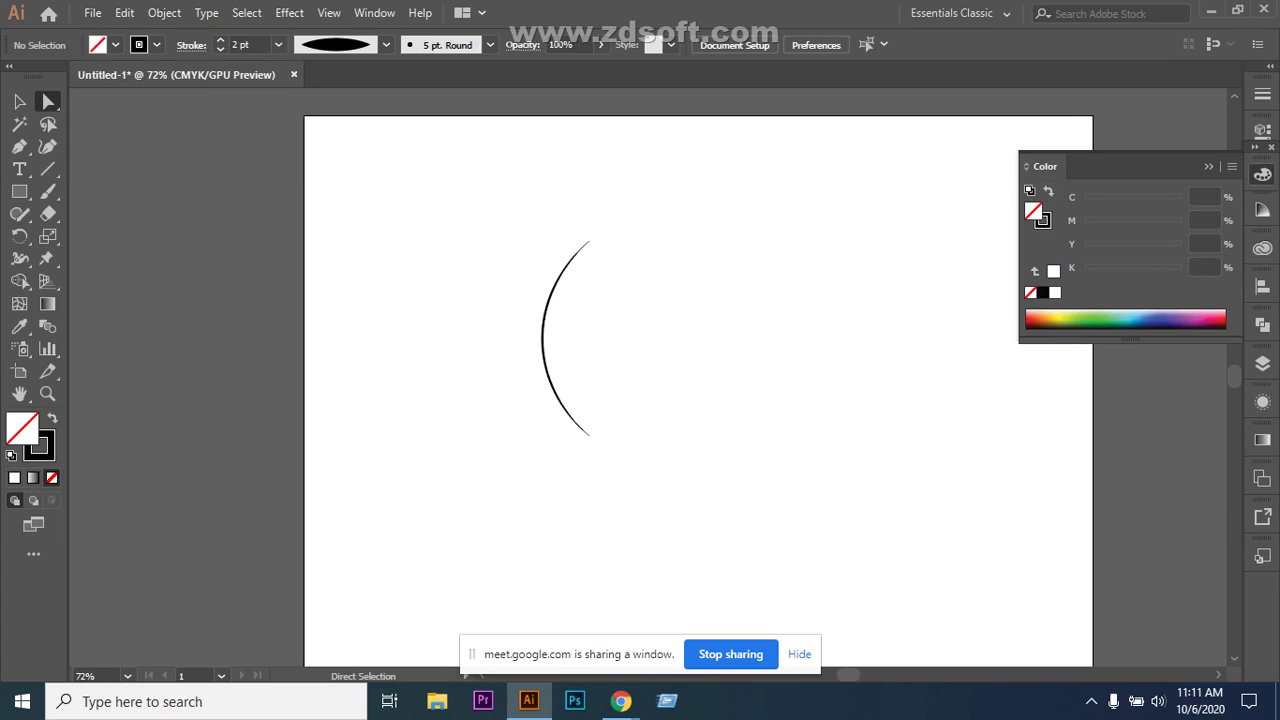
# Remove the fill from the remaining left curve, keep its black stroke and deselect it.
pyautogui.moveTo(636, 256); pyautogui.dragTo(541, 432)
pyautogui.hotkey('shift', 'c')
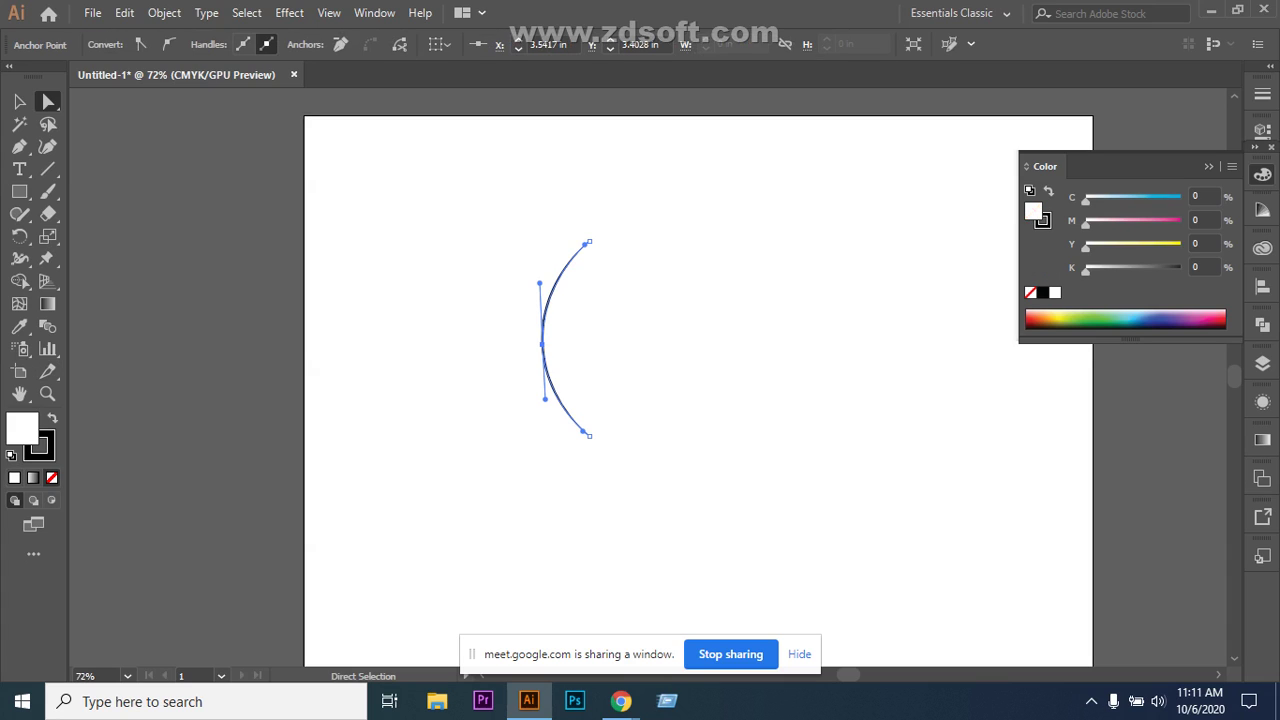
pyautogui.click(51, 477)
pyautogui.press('x')
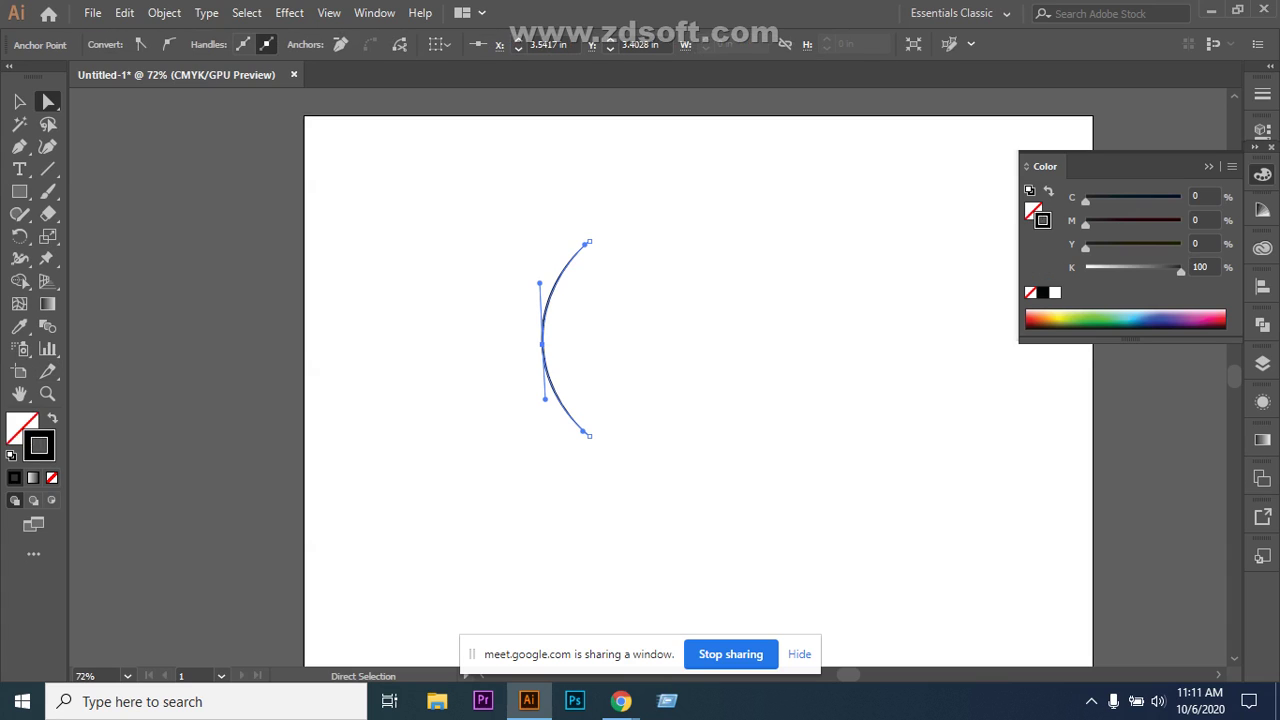
pyautogui.hotkey('ctrl', 'shift', 'a')
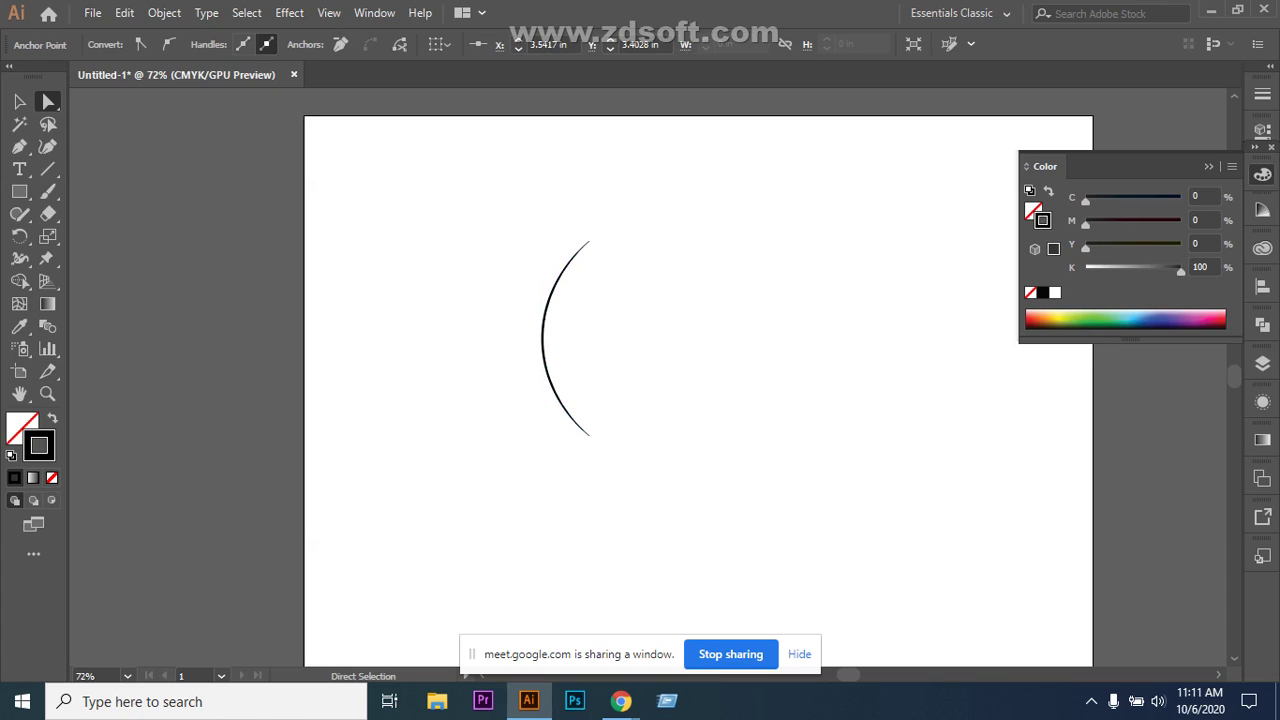
pyautogui.moveTo(546, 224); pyautogui.dragTo(626, 460)
pyautogui.hotkey('ctrl', 'shift', 'a')
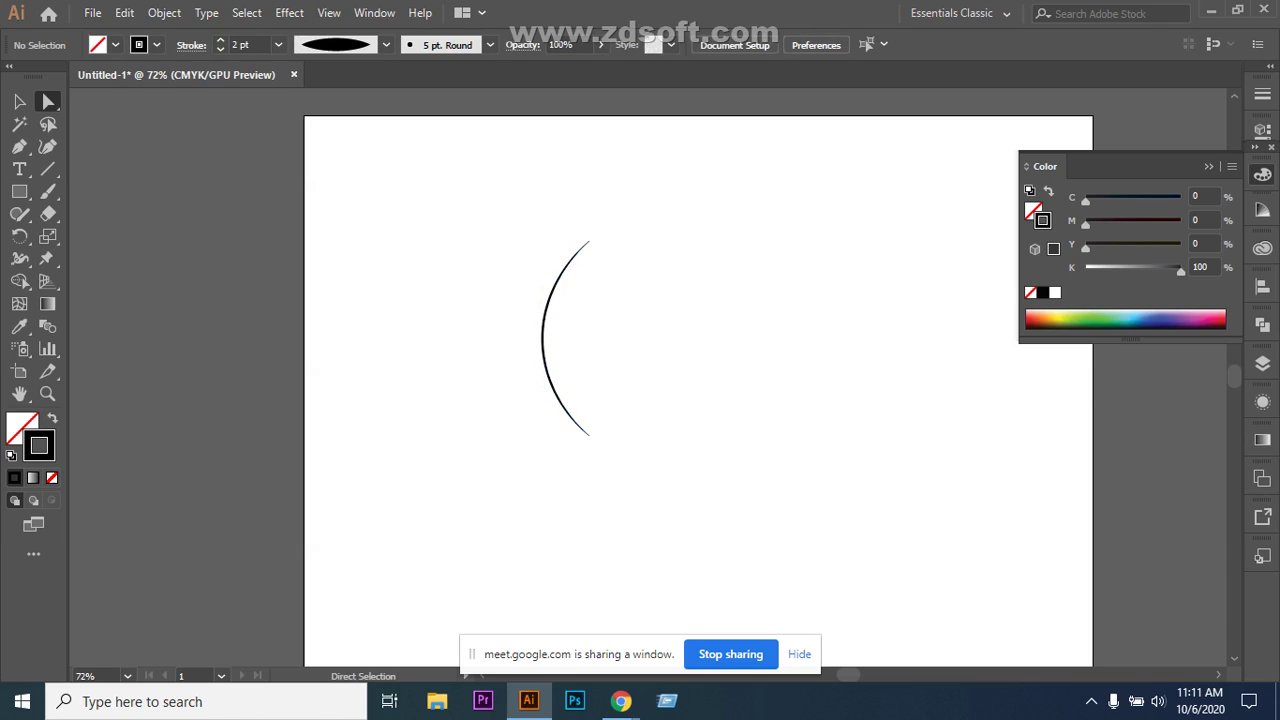
# Delete the remaining left curve and all its leftover segments to clear the artboard.
pyautogui.click(570, 277)
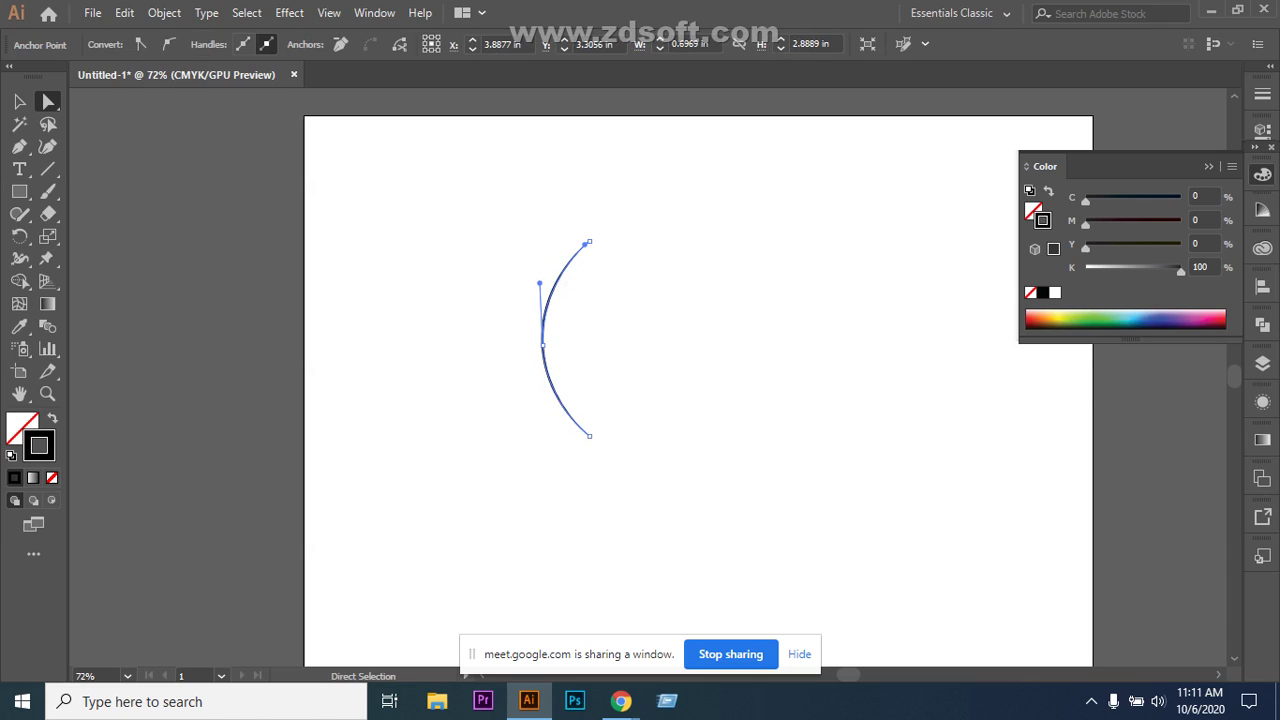
pyautogui.press('Delete')
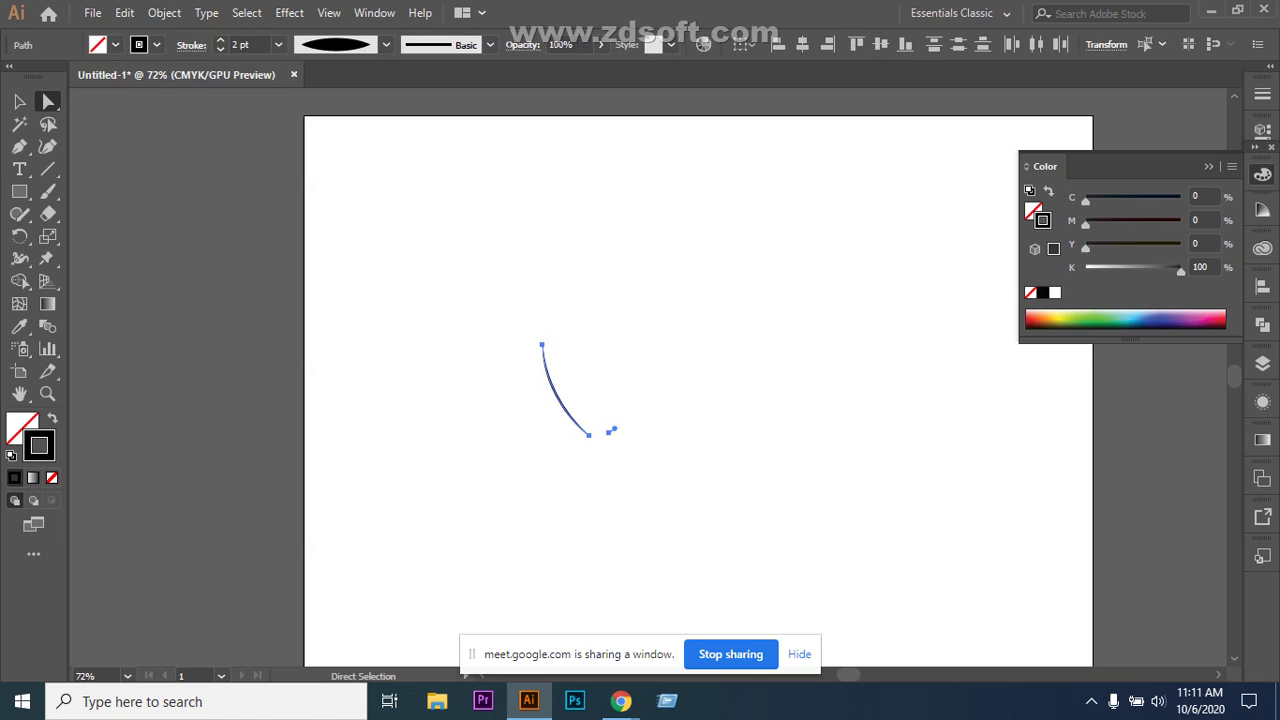
pyautogui.press('Delete')
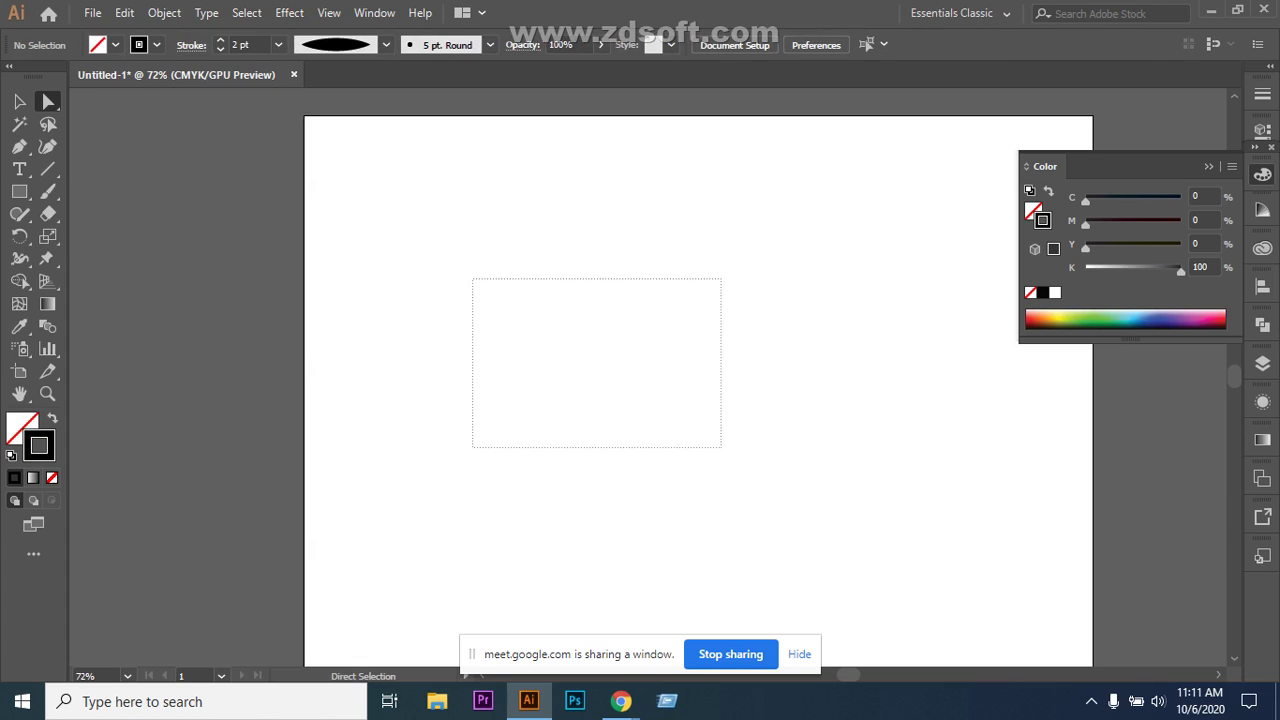
pyautogui.click(19, 146)
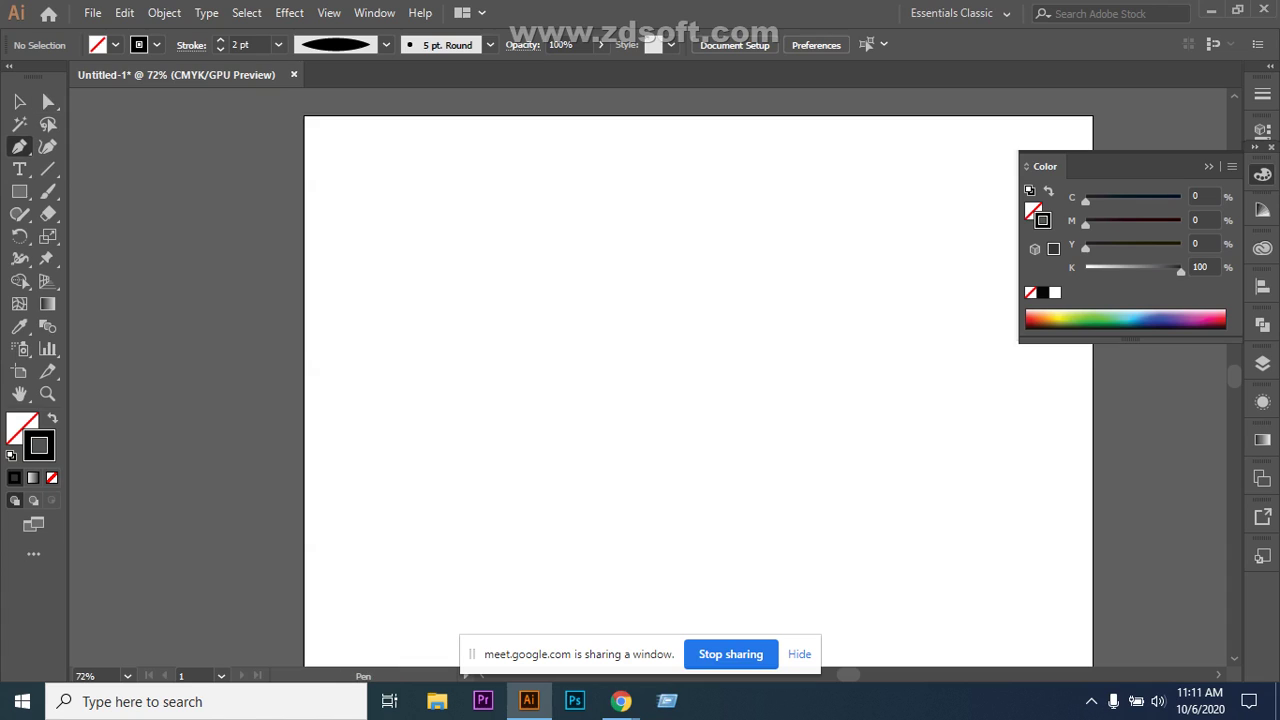
pyautogui.click(589, 241)
pyautogui.click(589, 442)
pyautogui.moveTo(581, 260); pyautogui.dragTo(581, 326)
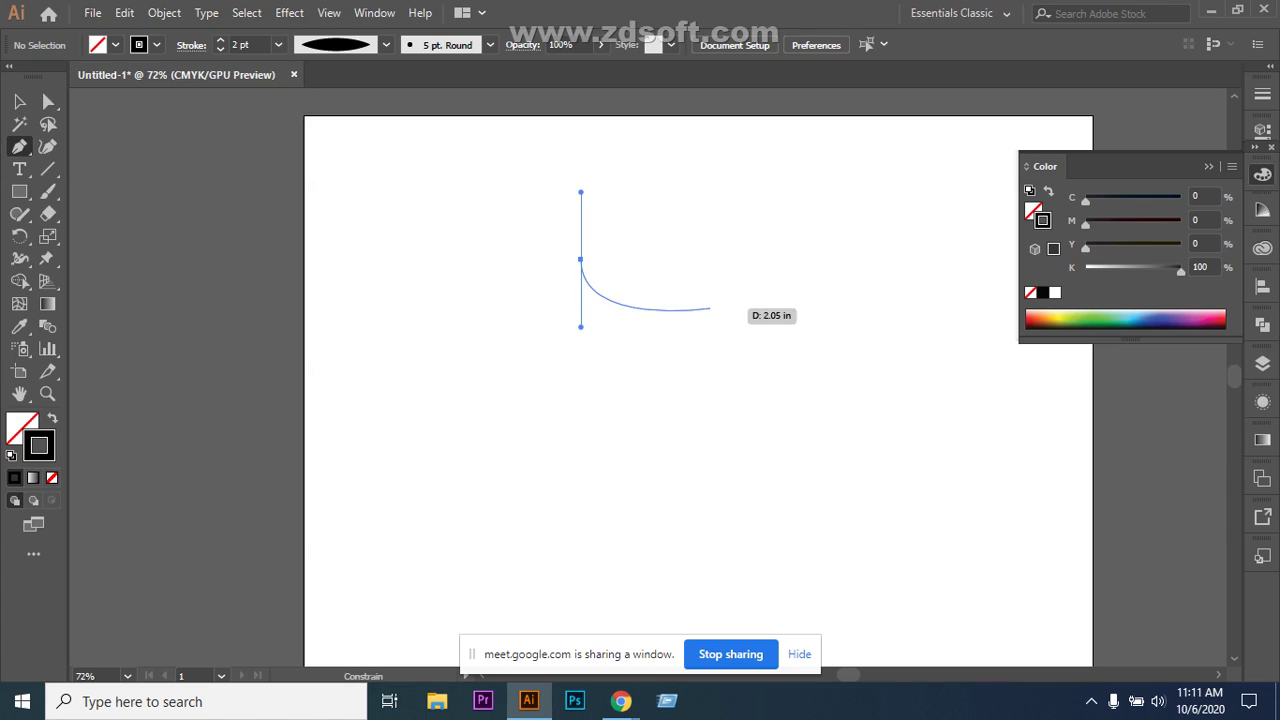
pyautogui.press('v')
pyautogui.click(47, 146)
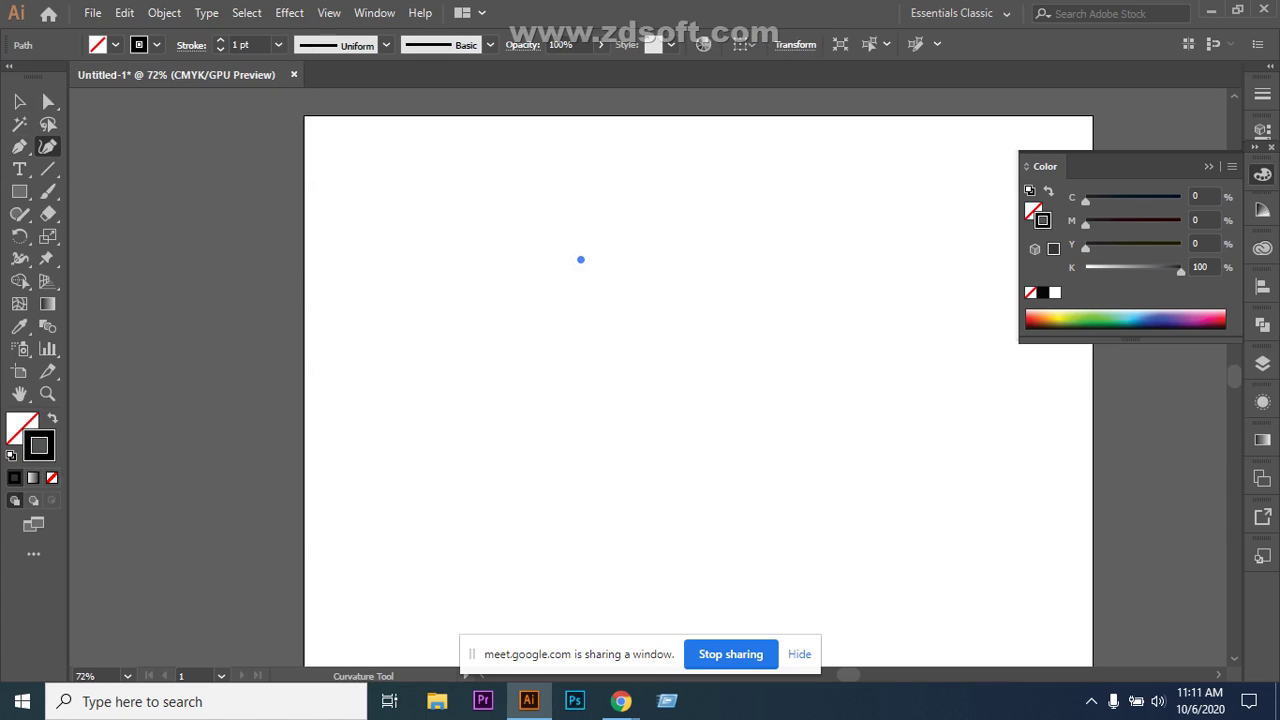
pyautogui.hotkey('ctrl', 'z')
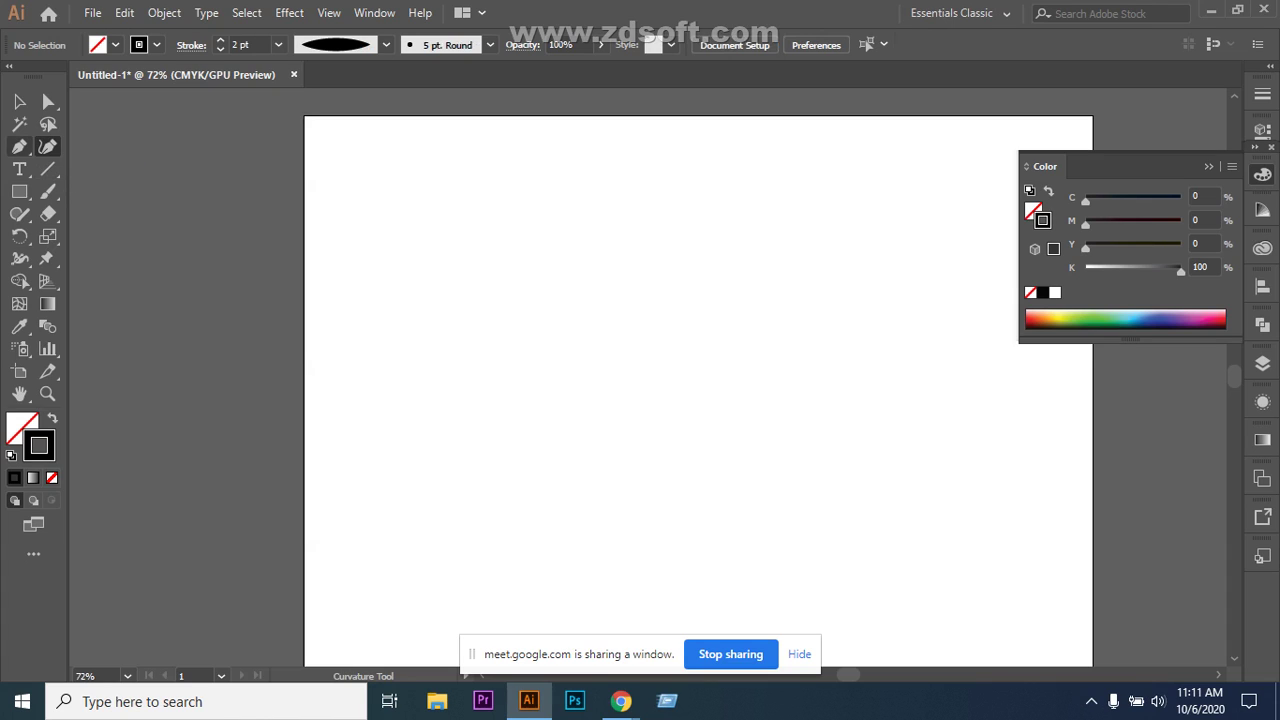
# Draw a straight vertical line left of the artboard's centre with a Uniform width profile and 2 pt black stroke.
pyautogui.click(47, 169)
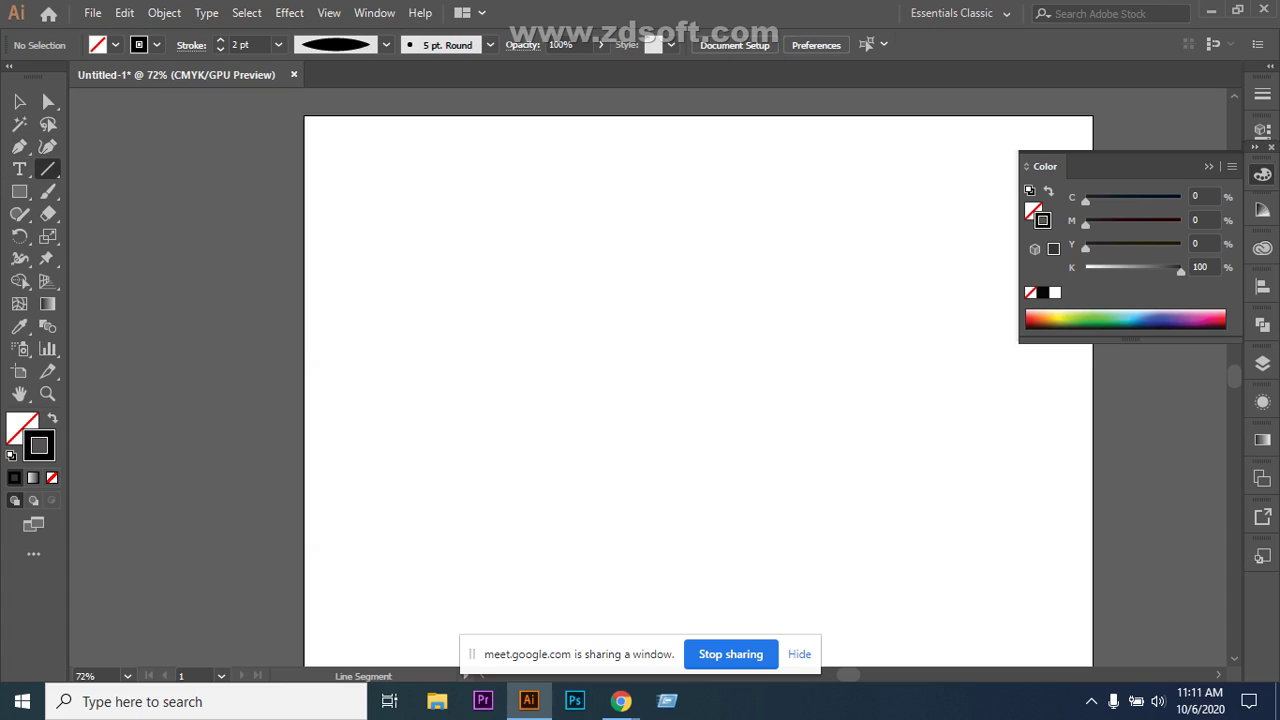
pyautogui.click(386, 44)
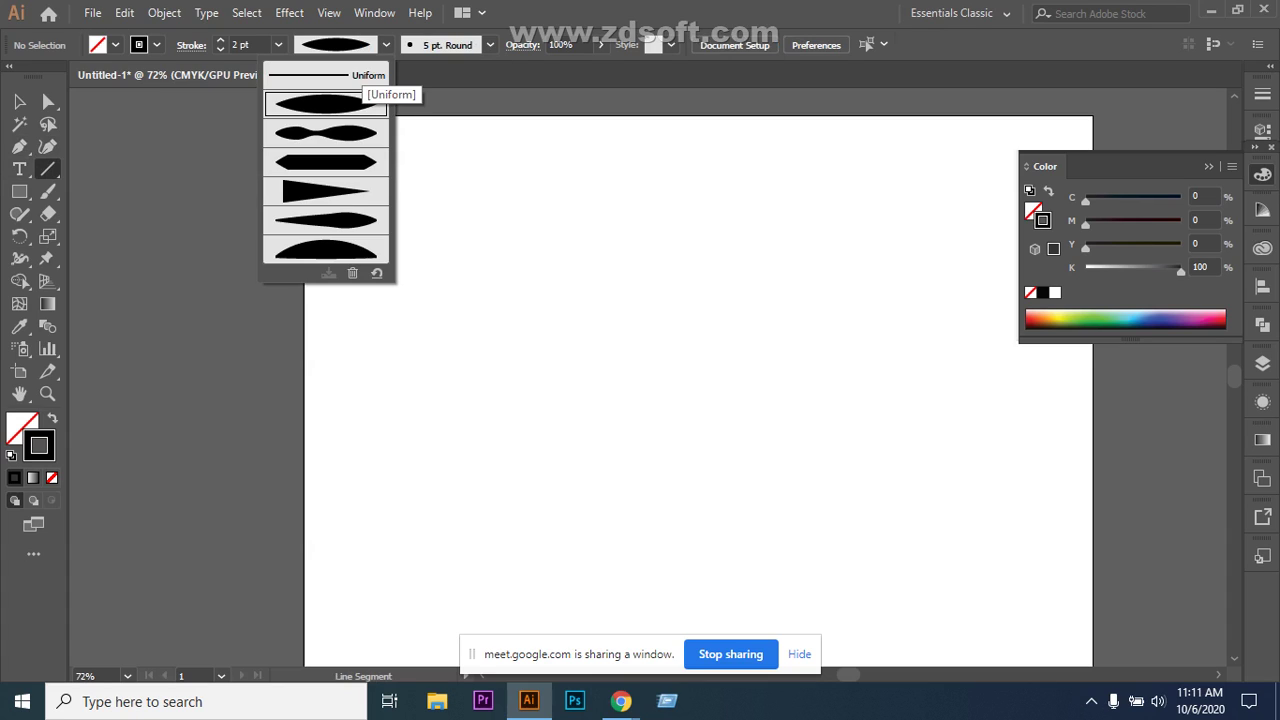
pyautogui.click(335, 70)
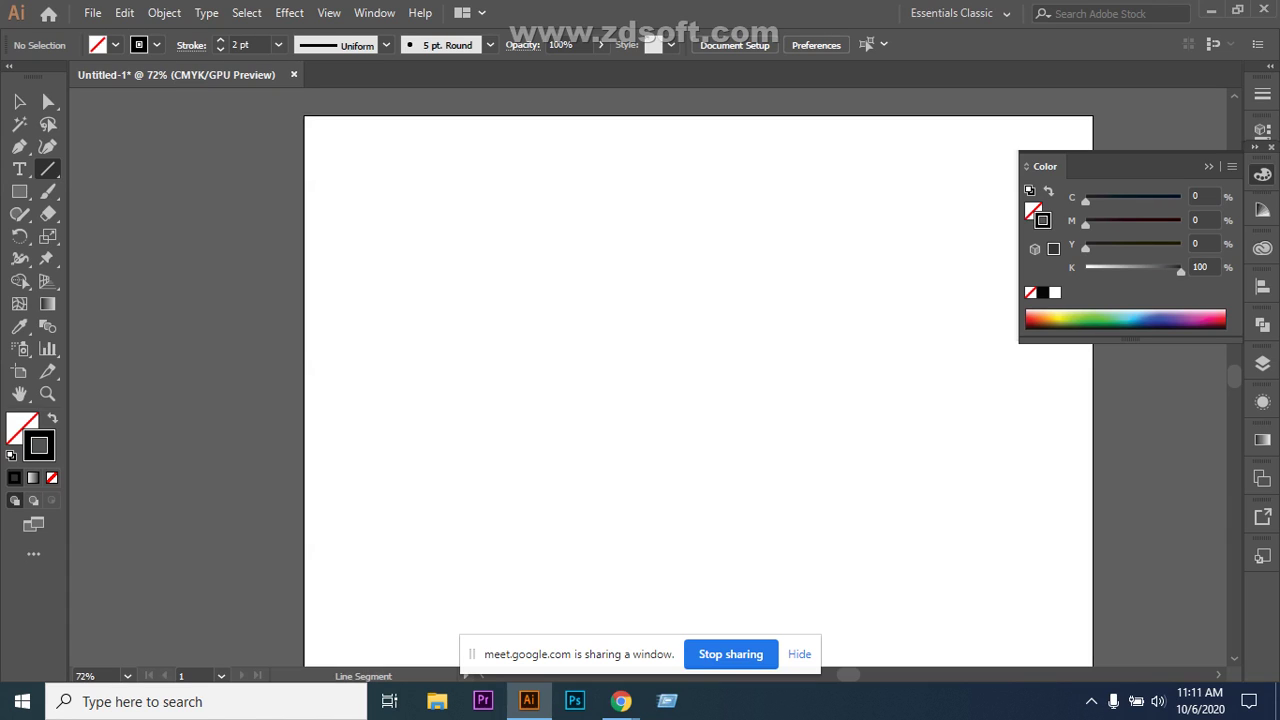
pyautogui.moveTo(589, 240); pyautogui.dragTo(589, 464)
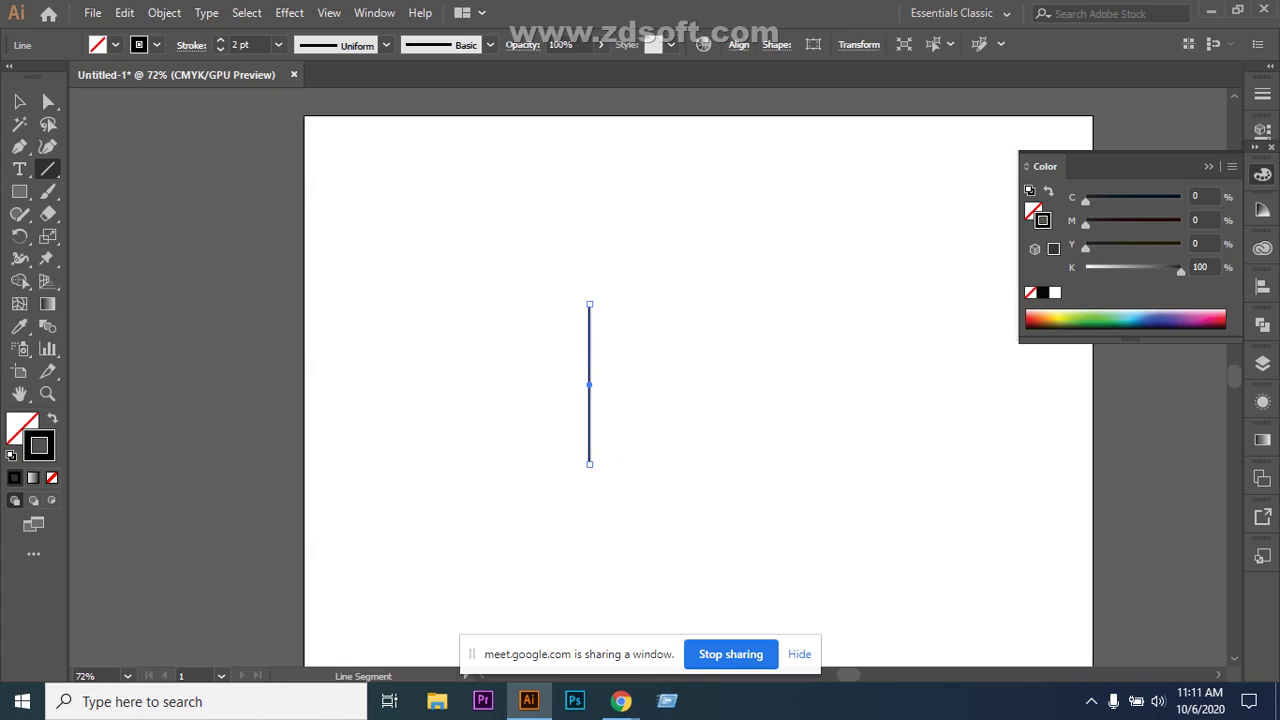
# Bend the vertical line into a leftward arc by adding a middle point with the Curvature tool.
pyautogui.click(47, 146)
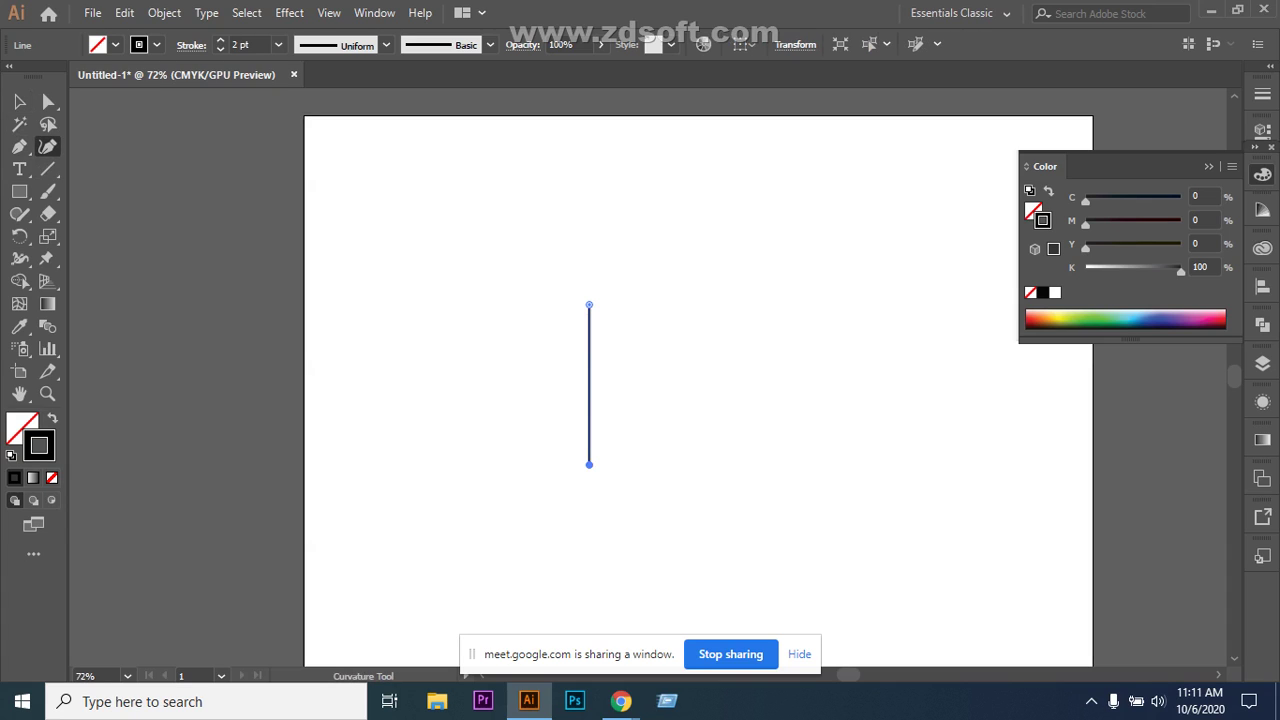
pyautogui.click(589, 383)
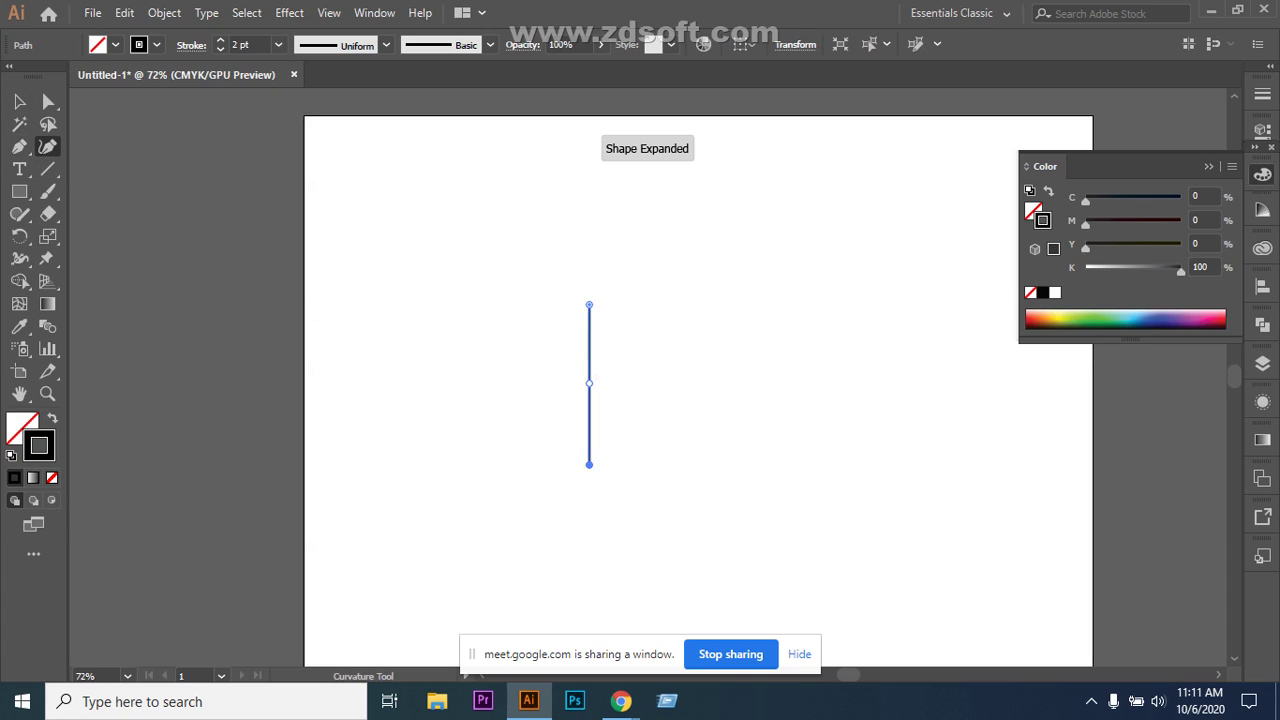
pyautogui.moveTo(589, 383); pyautogui.dragTo(554, 382)
pyautogui.press('v')
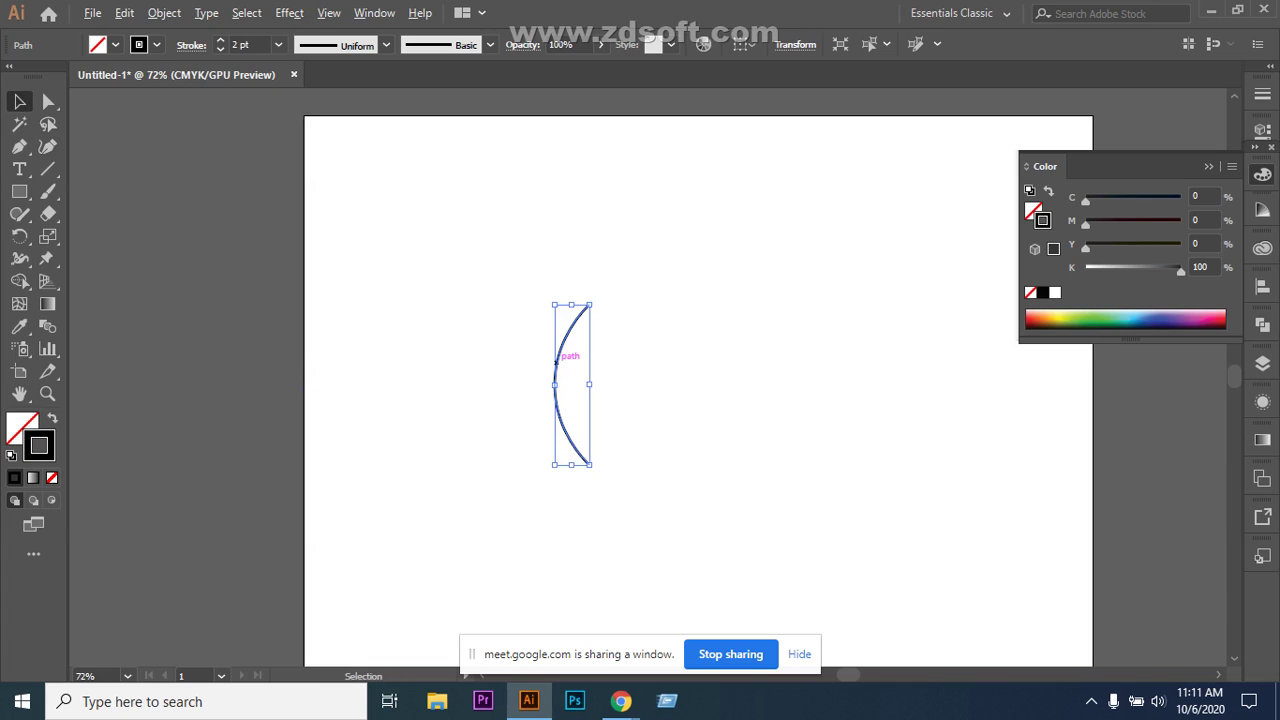
# Duplicate the arc to its right and reflect the copy across the vertical axis at 90°.
pyautogui.moveTo(556, 362); pyautogui.dragTo(617, 384)
pyautogui.rightClick(601, 294)
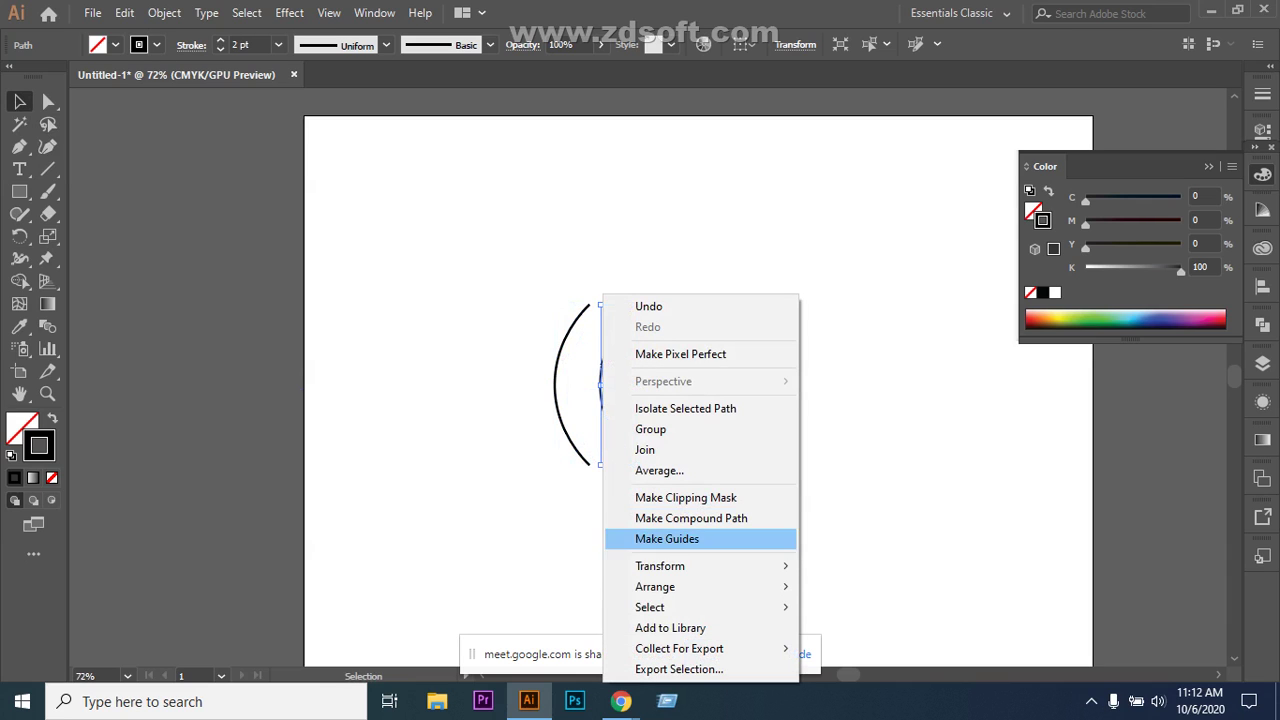
pyautogui.moveTo(700, 566)
pyautogui.click(849, 471)
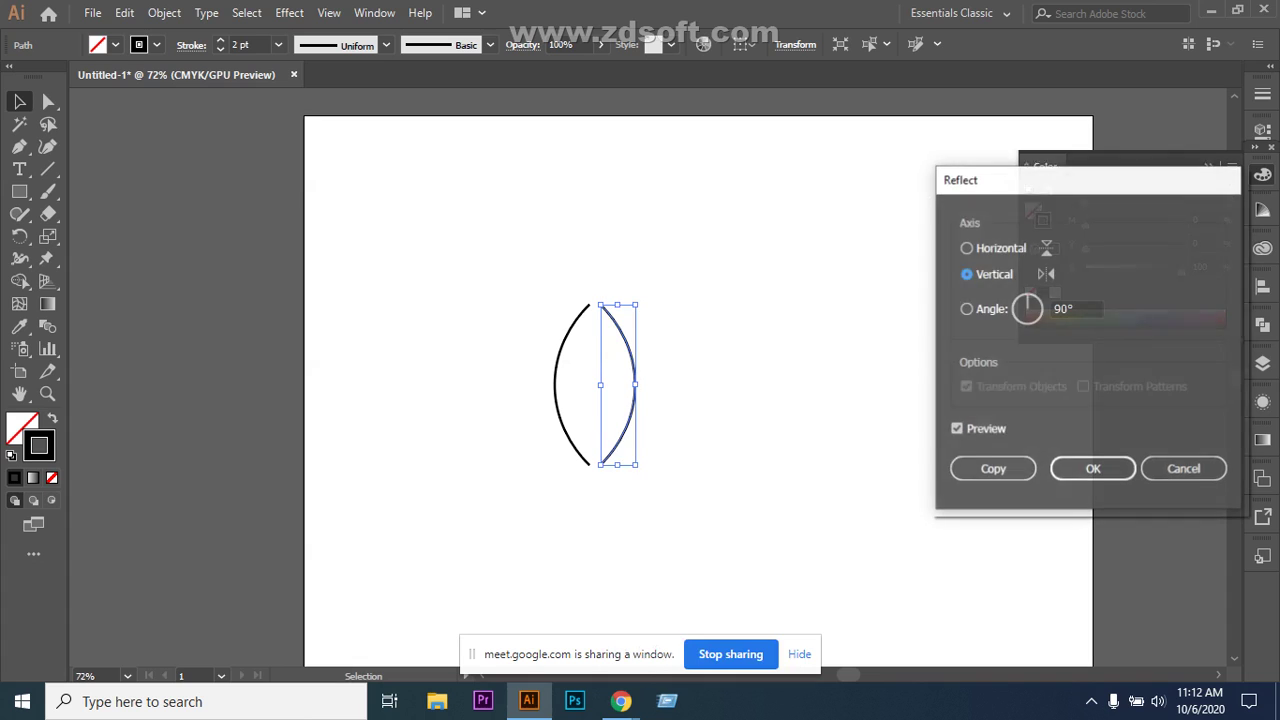
pyautogui.click(1093, 469)
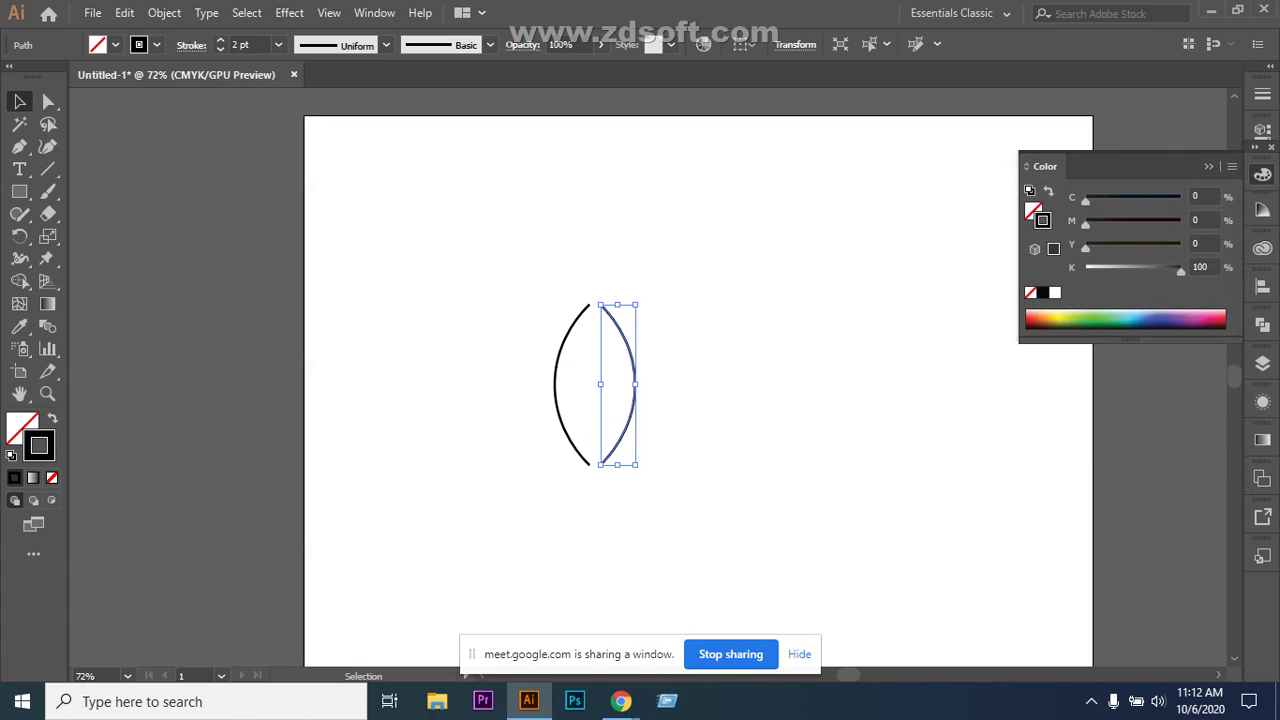
# Nudge the mirrored arc slightly right to widen the gap between the two arcs.
pyautogui.press('Right')
pyautogui.press('Right')
pyautogui.press('Right')
# Try blending the two mirrored arcs with Specified Steps spacing of 1, and undo the blend.
pyautogui.moveTo(492, 267); pyautogui.dragTo(703, 406)
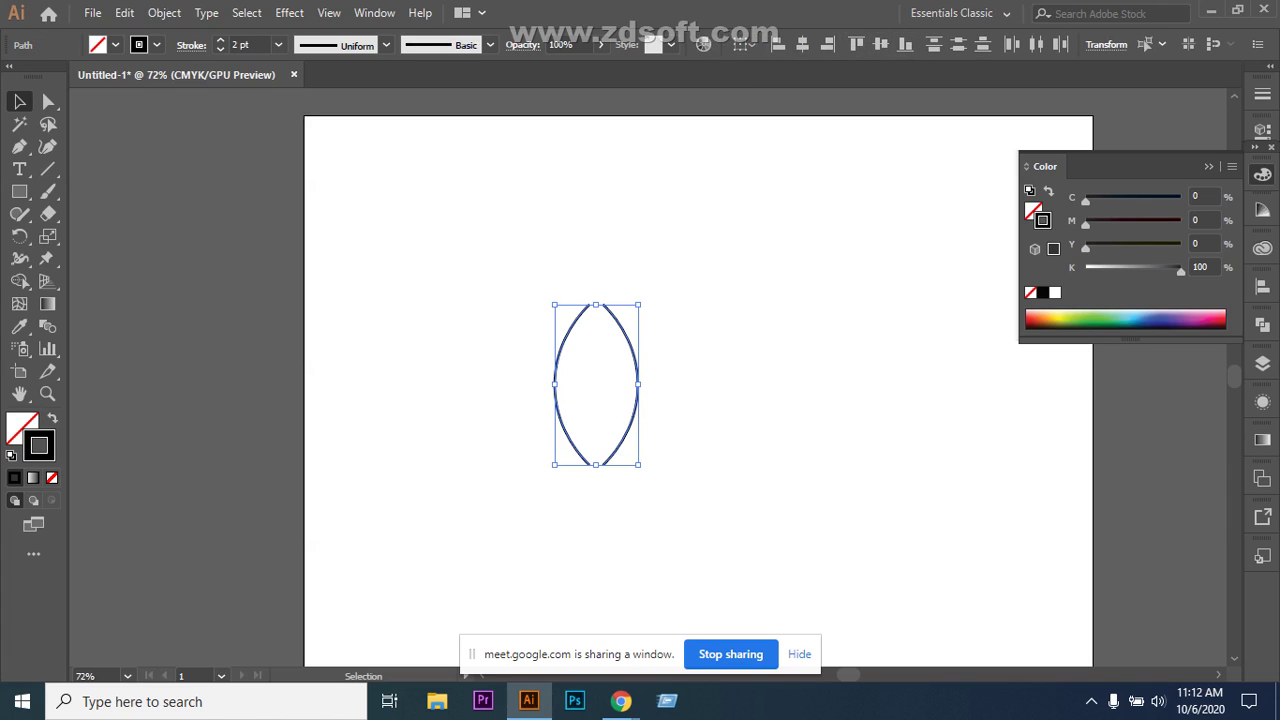
pyautogui.click(164, 12)
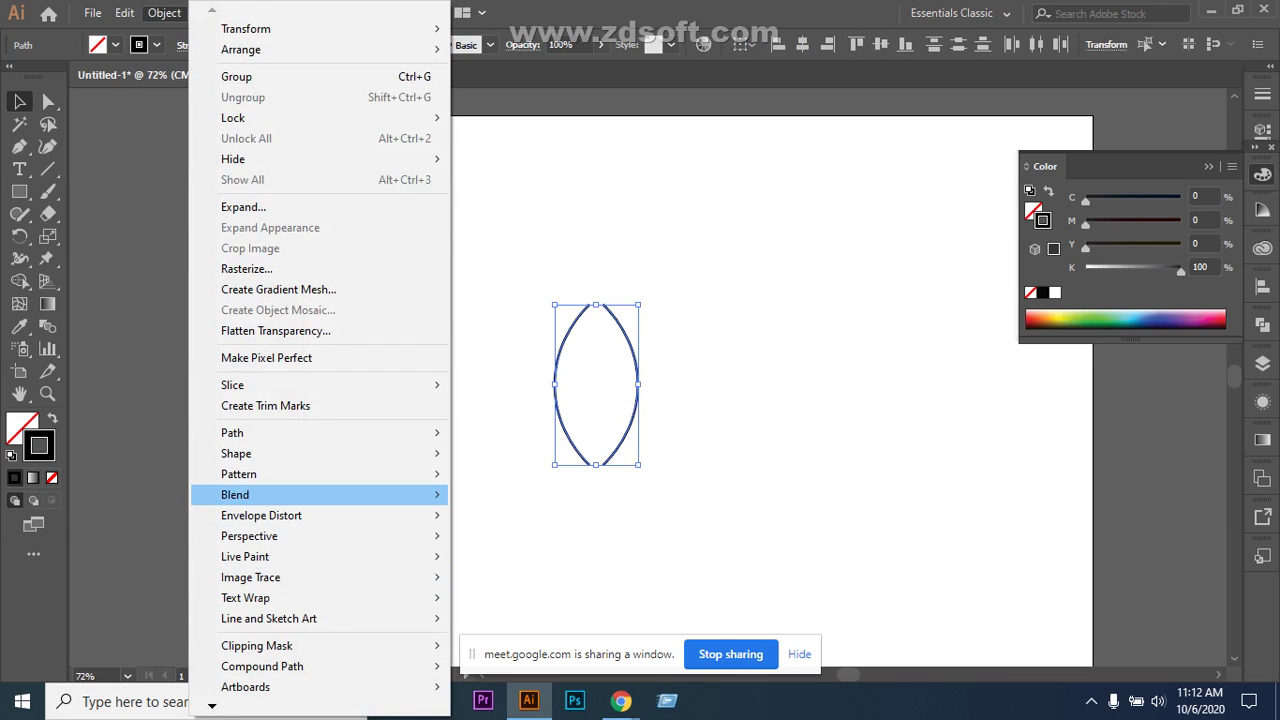
pyautogui.moveTo(400, 494)
pyautogui.click(510, 541)
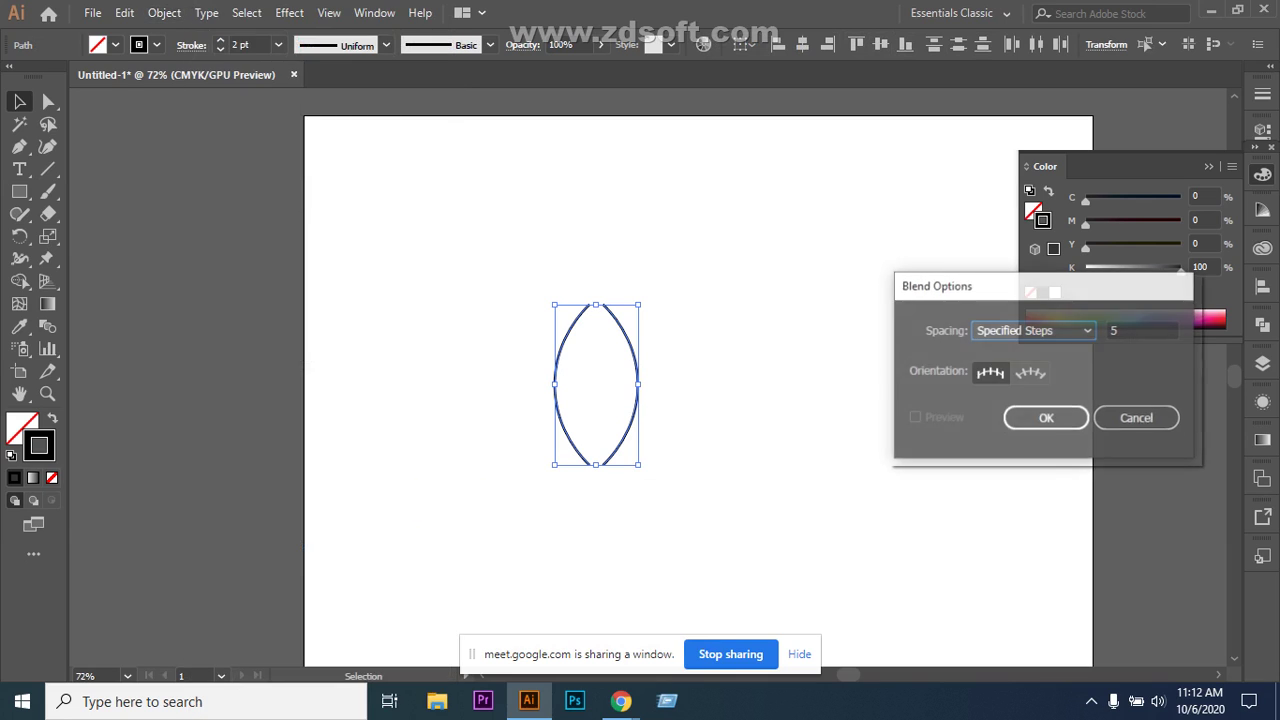
pyautogui.press('Tab')
pyautogui.write('1')
pyautogui.press('Return')
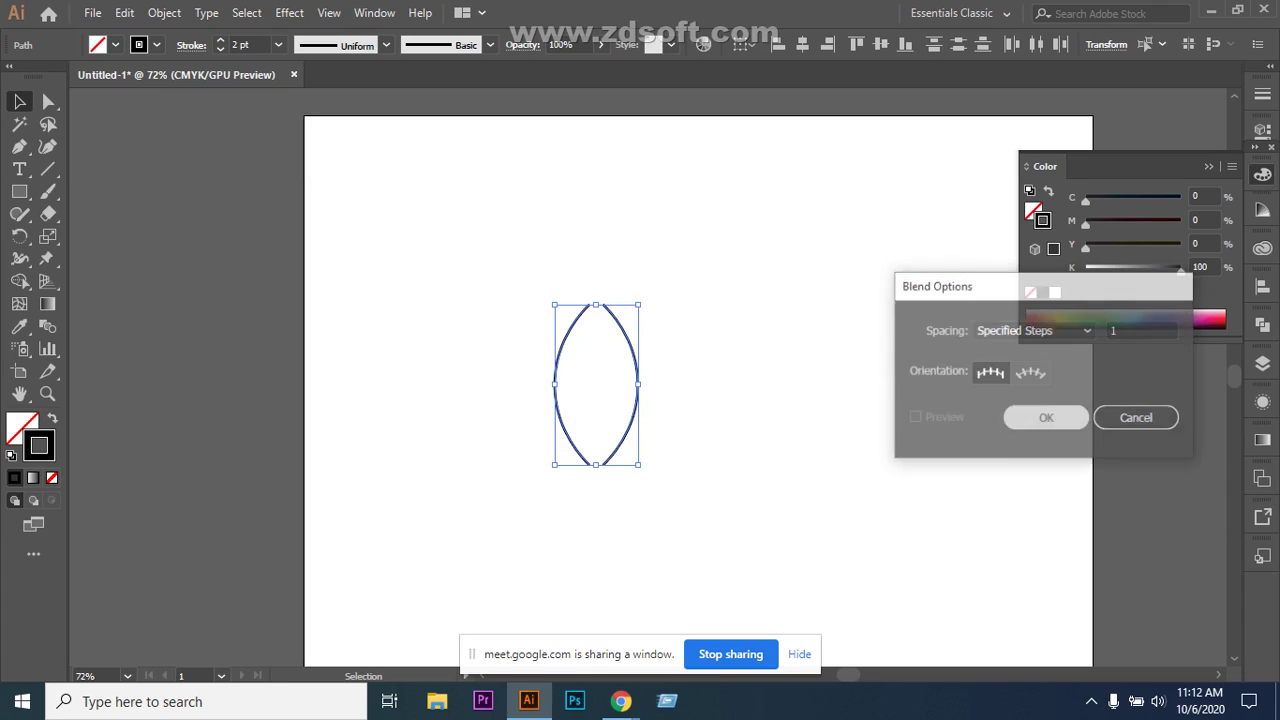
pyautogui.press('a')
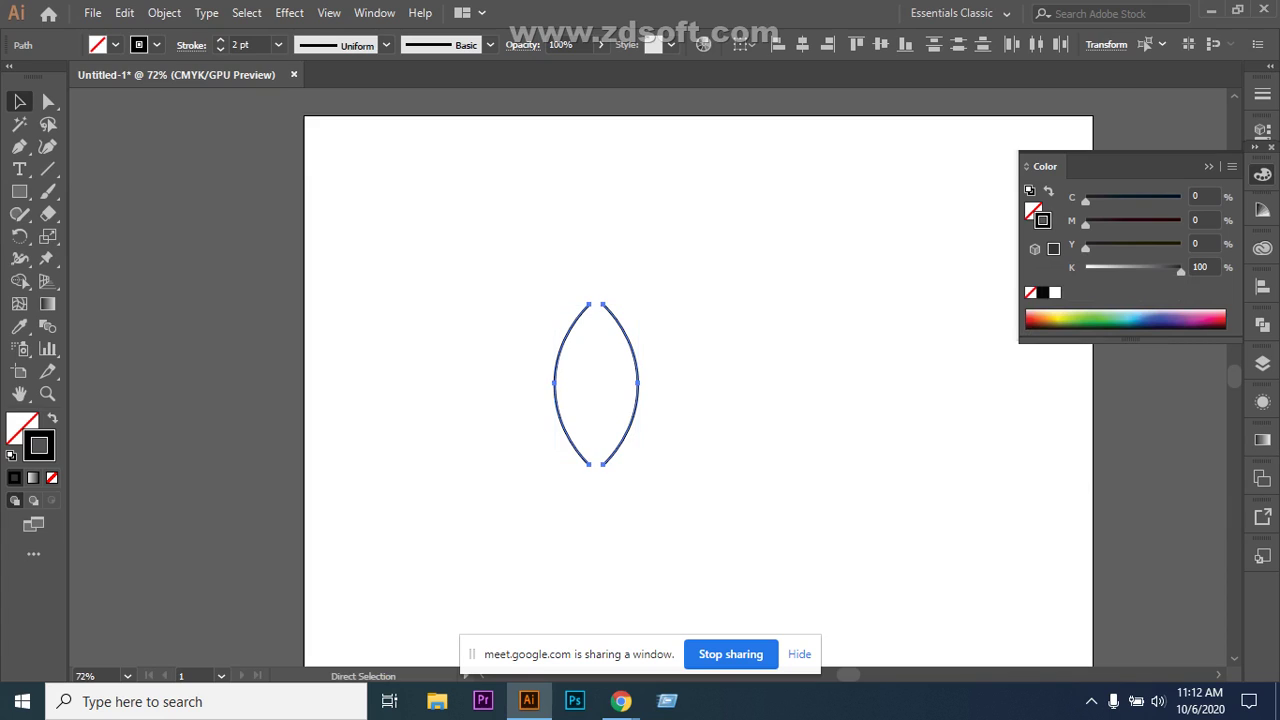
pyautogui.hotkey('ctrl', 'alt', 'b')
pyautogui.press('v')
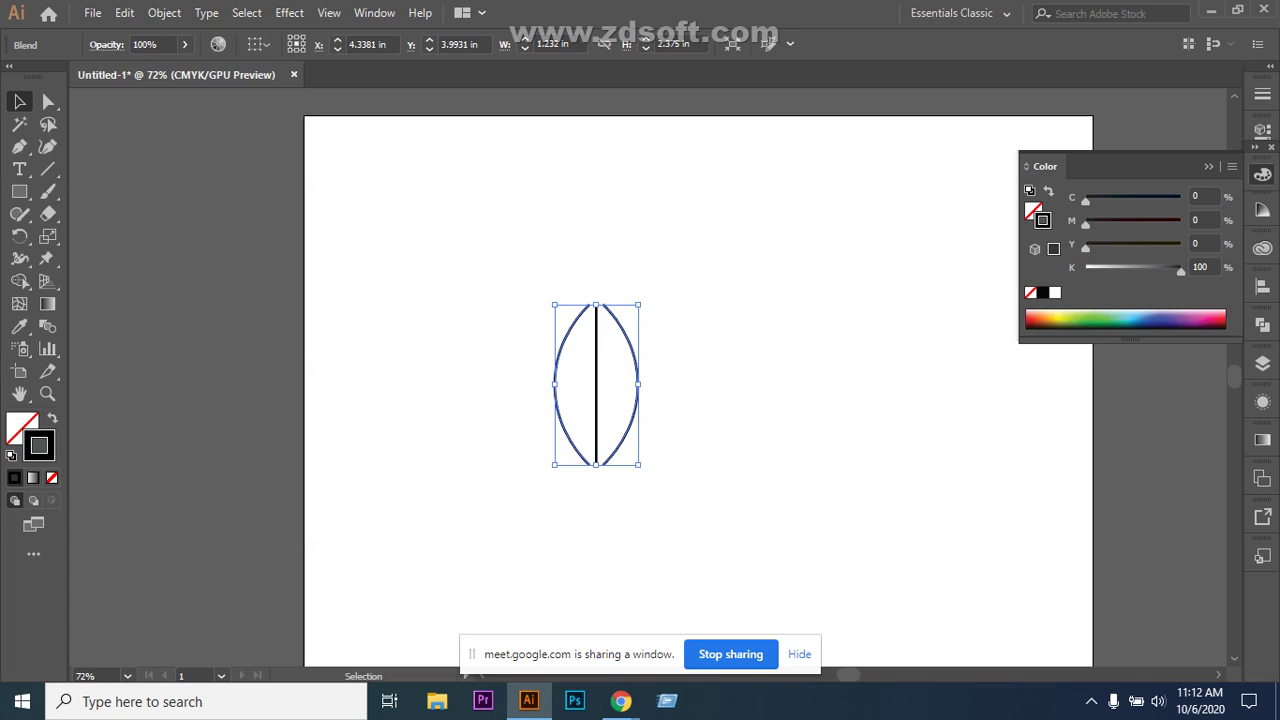
pyautogui.hotkey('ctrl', 'z')
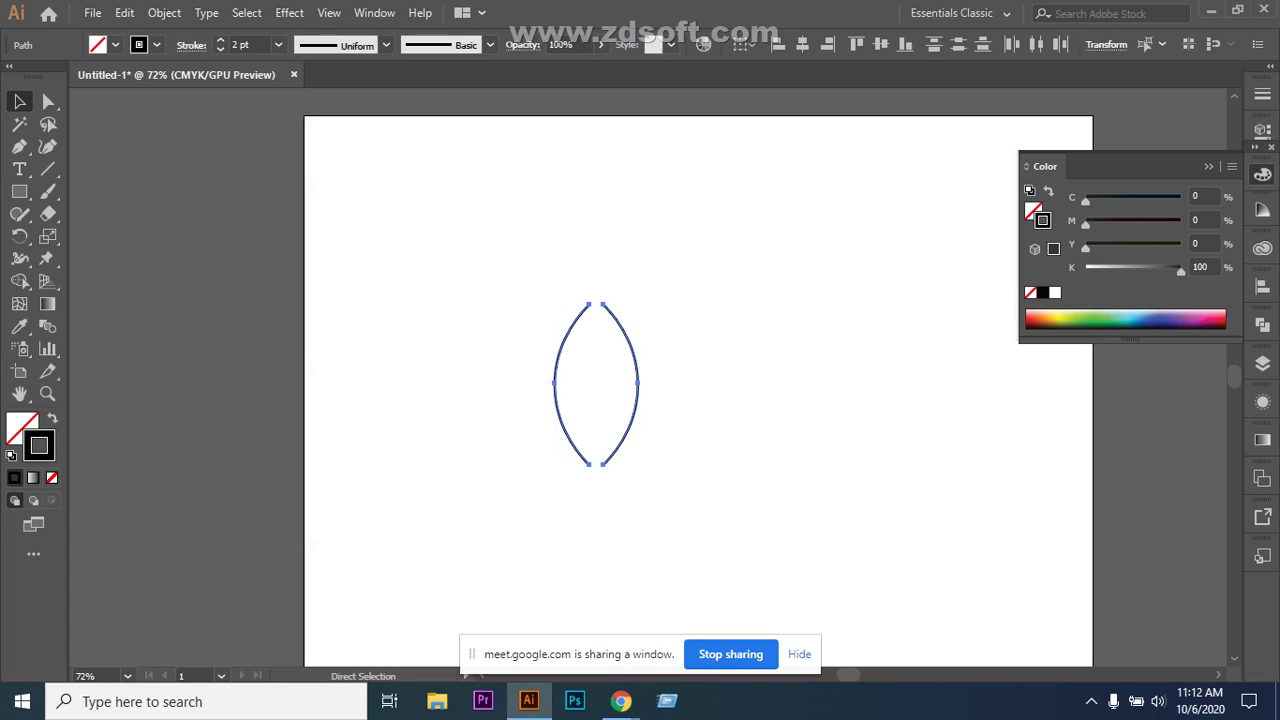
# Apply Width Profile 1 to the strokes of both arcs so they taper at the ends.
pyautogui.moveTo(512, 293); pyautogui.dragTo(677, 447)
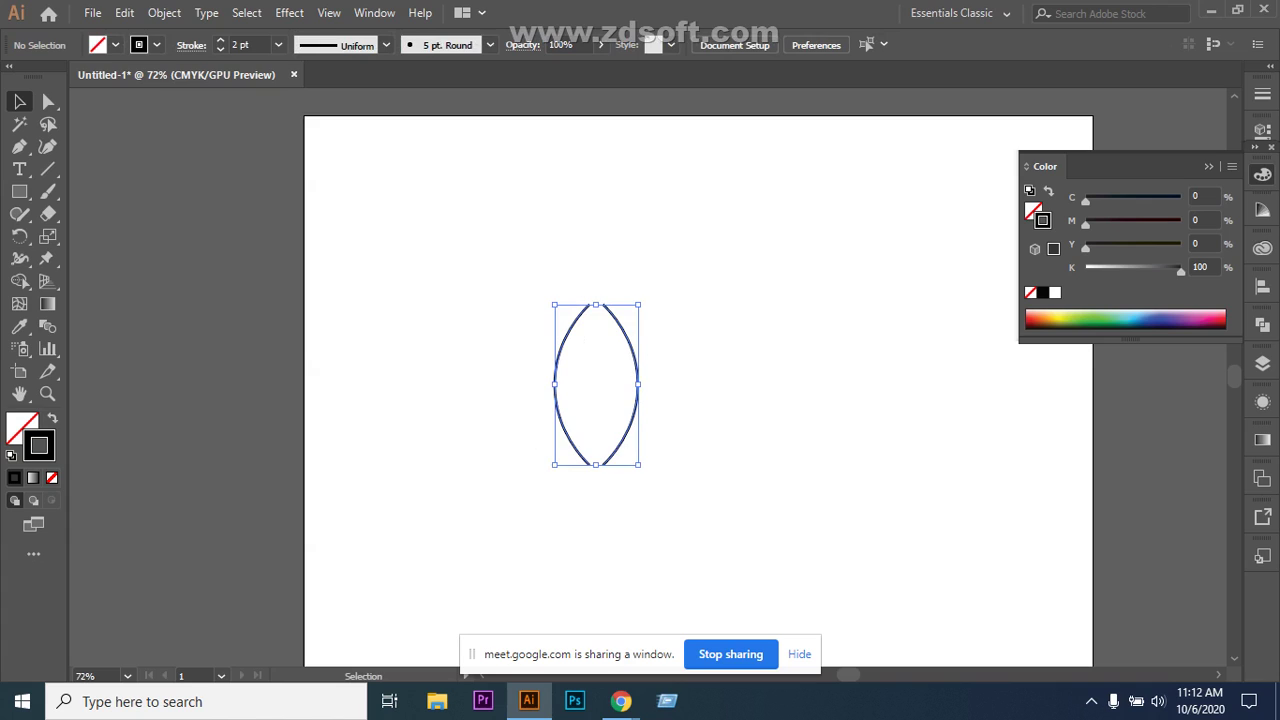
pyautogui.click(386, 45)
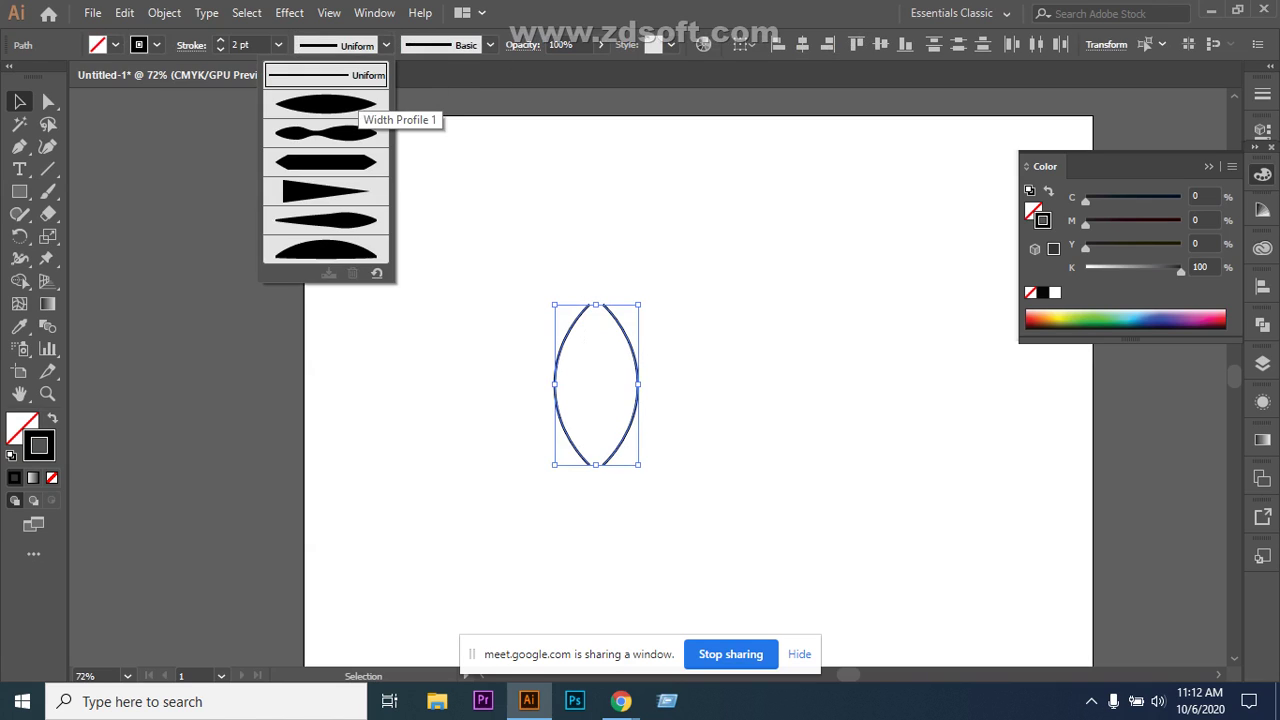
pyautogui.click(326, 104)
pyautogui.hotkey('ctrl', 'shift', 'a')
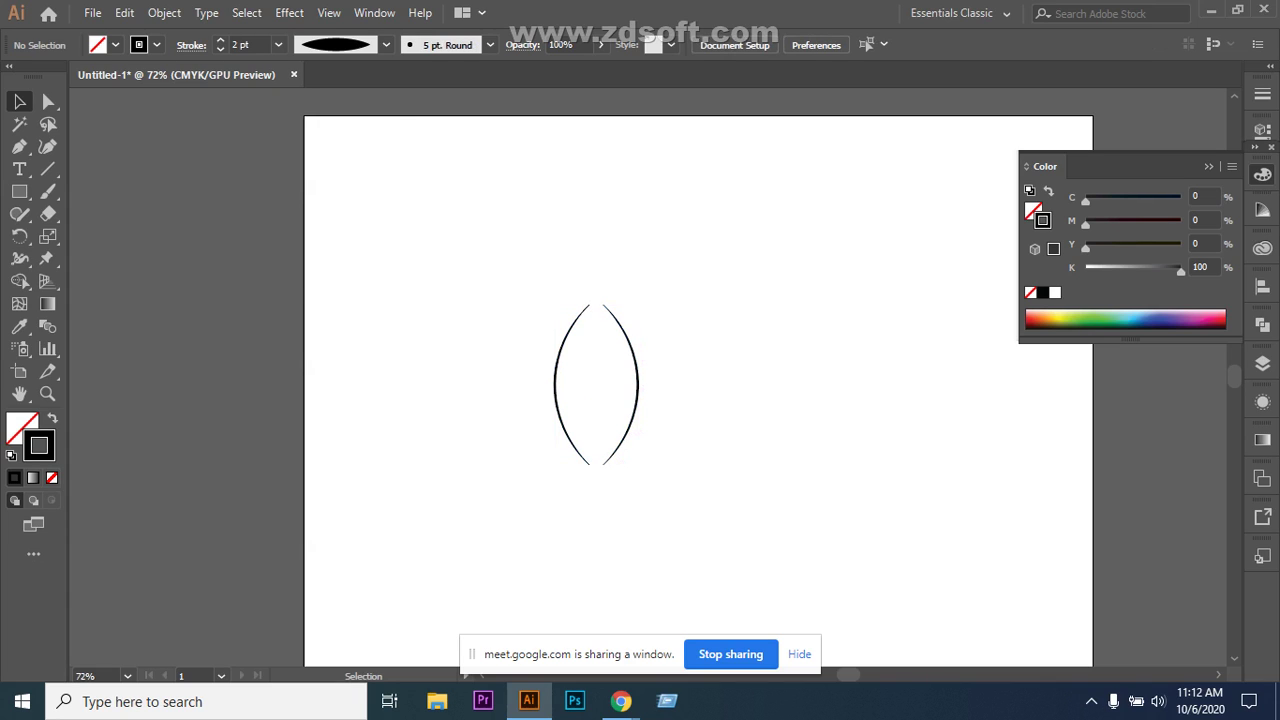
pyautogui.click(386, 44)
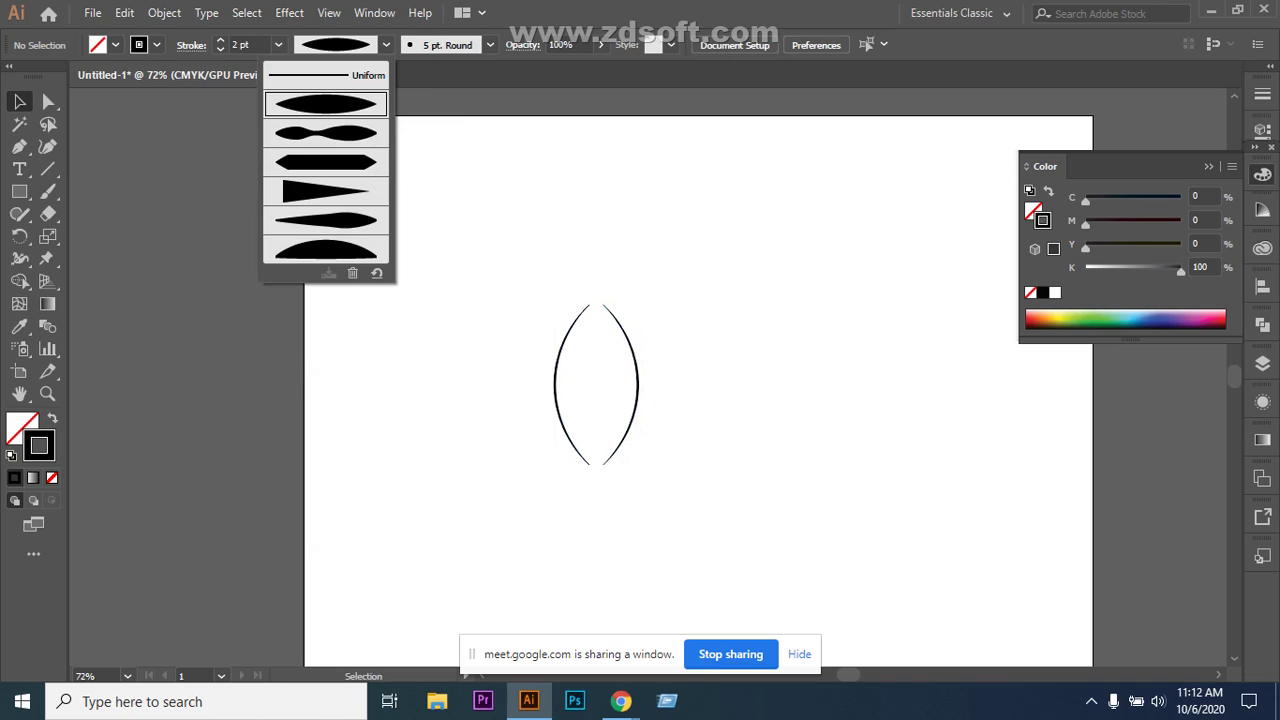
pyautogui.click(386, 44)
# Blend the two tapered arcs with Specified Steps spacing of 2.
pyautogui.moveTo(524, 281); pyautogui.dragTo(813, 463)
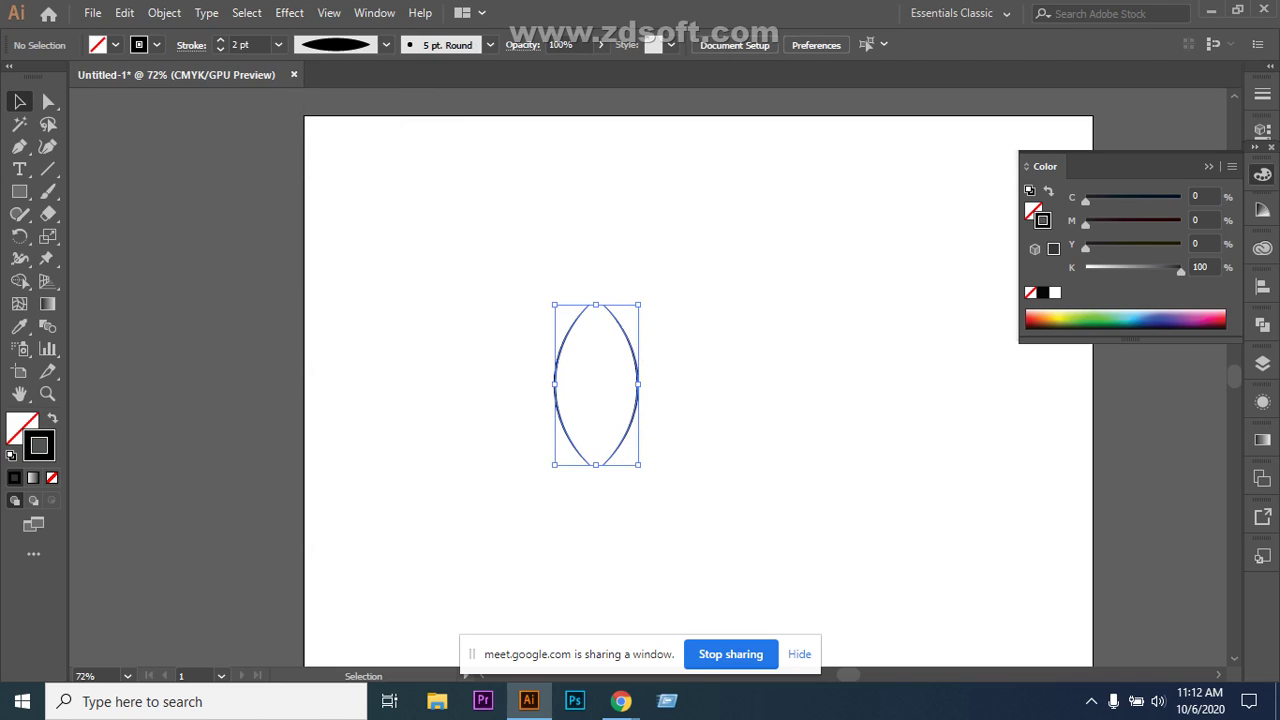
pyautogui.click(164, 12)
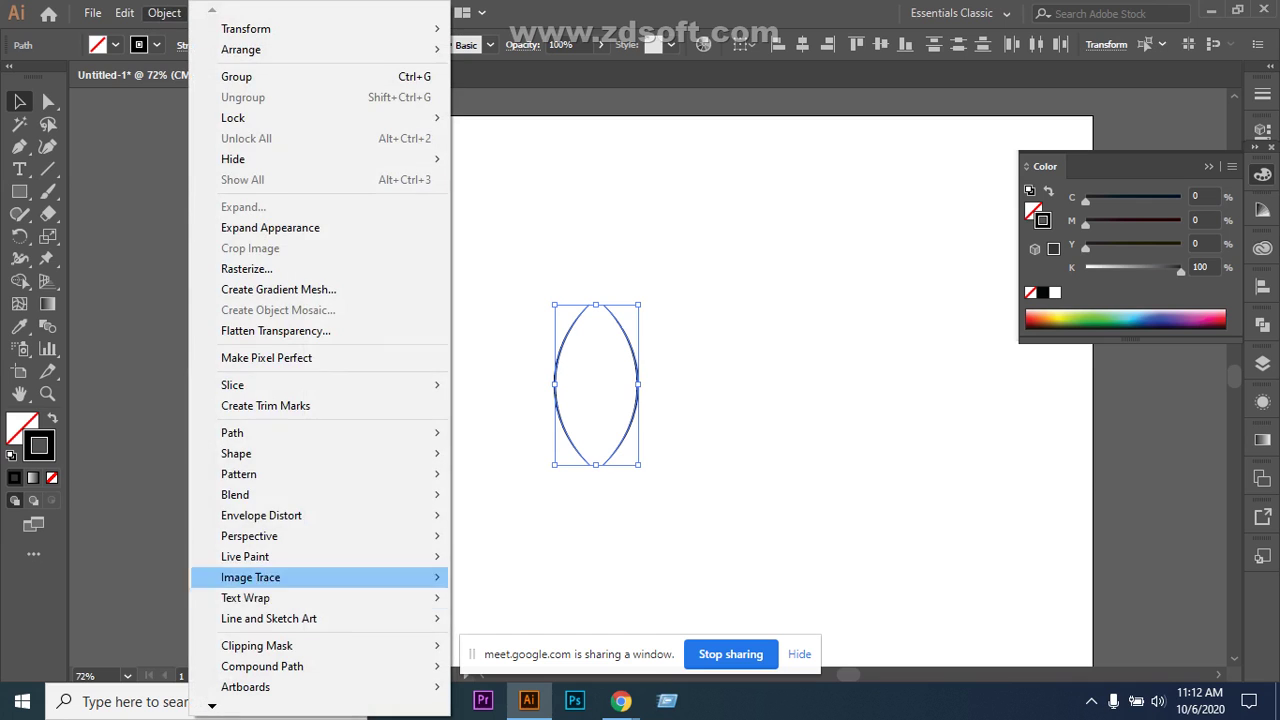
pyautogui.moveTo(240, 494)
pyautogui.click(517, 542)
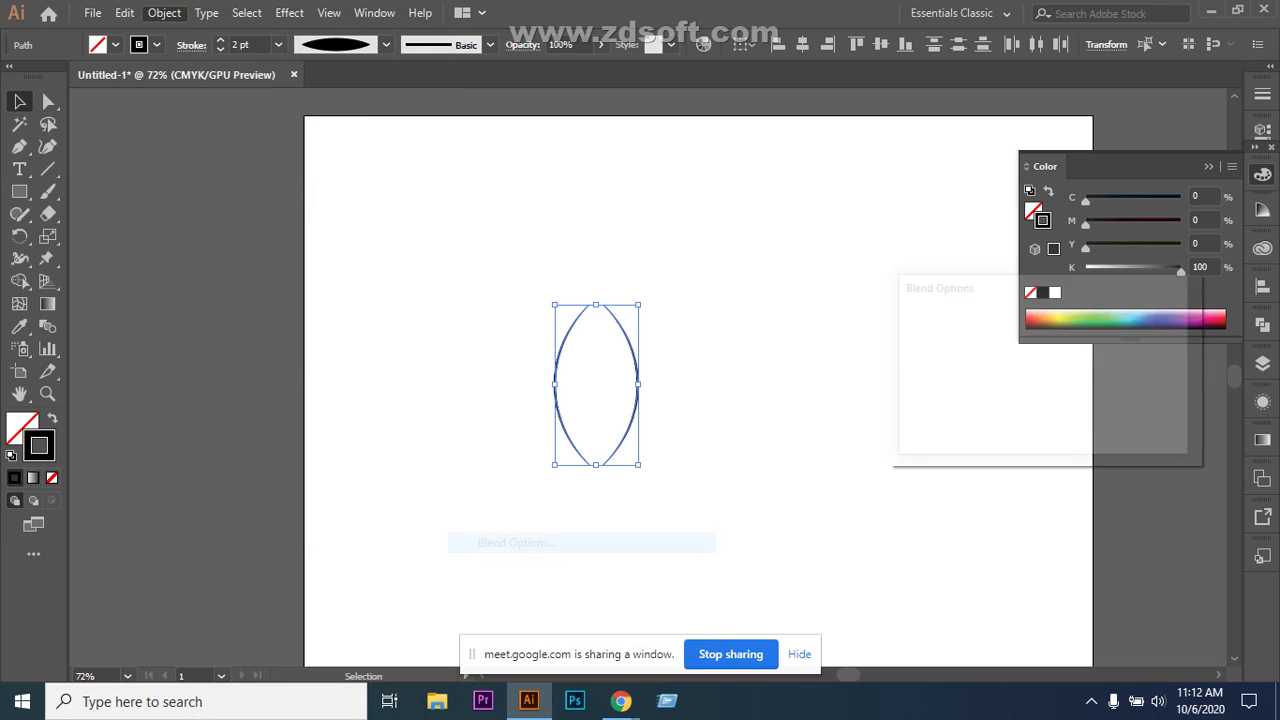
pyautogui.write('1')
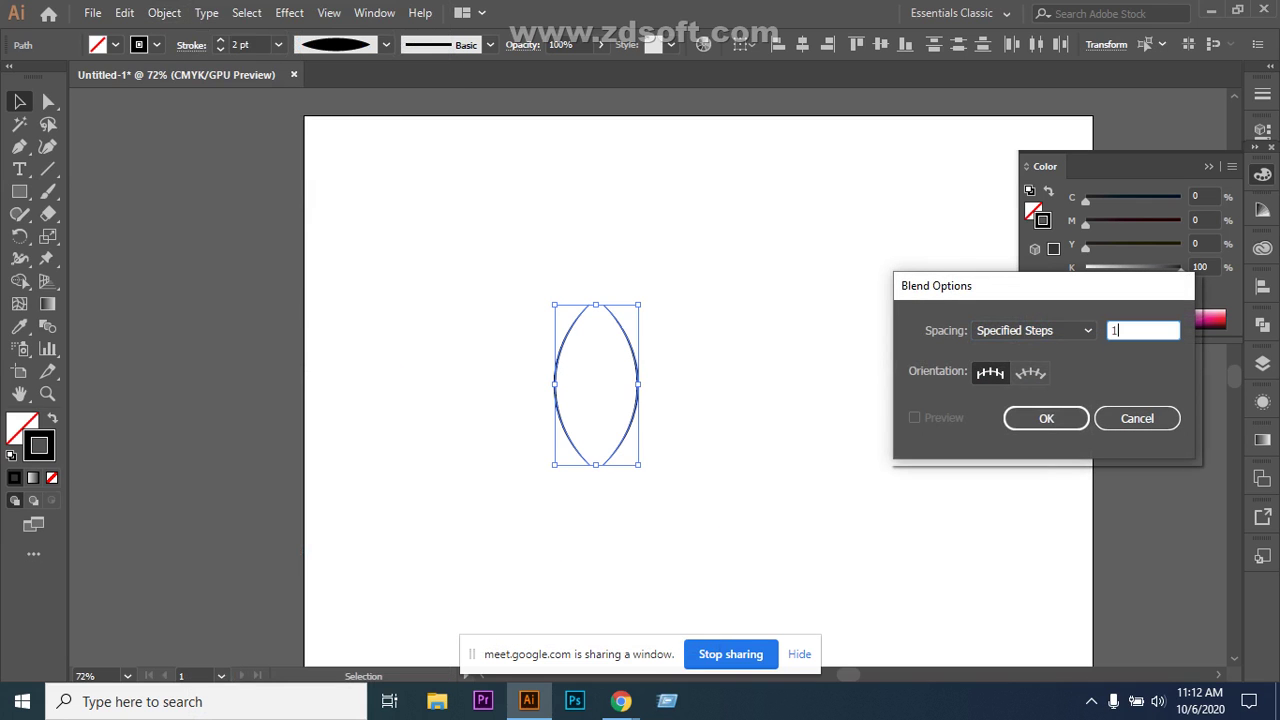
pyautogui.write('02')
pyautogui.press('BackSpace')
pyautogui.press('BackSpace')
pyautogui.press('BackSpace')
pyautogui.write('02')
pyautogui.press('Return')
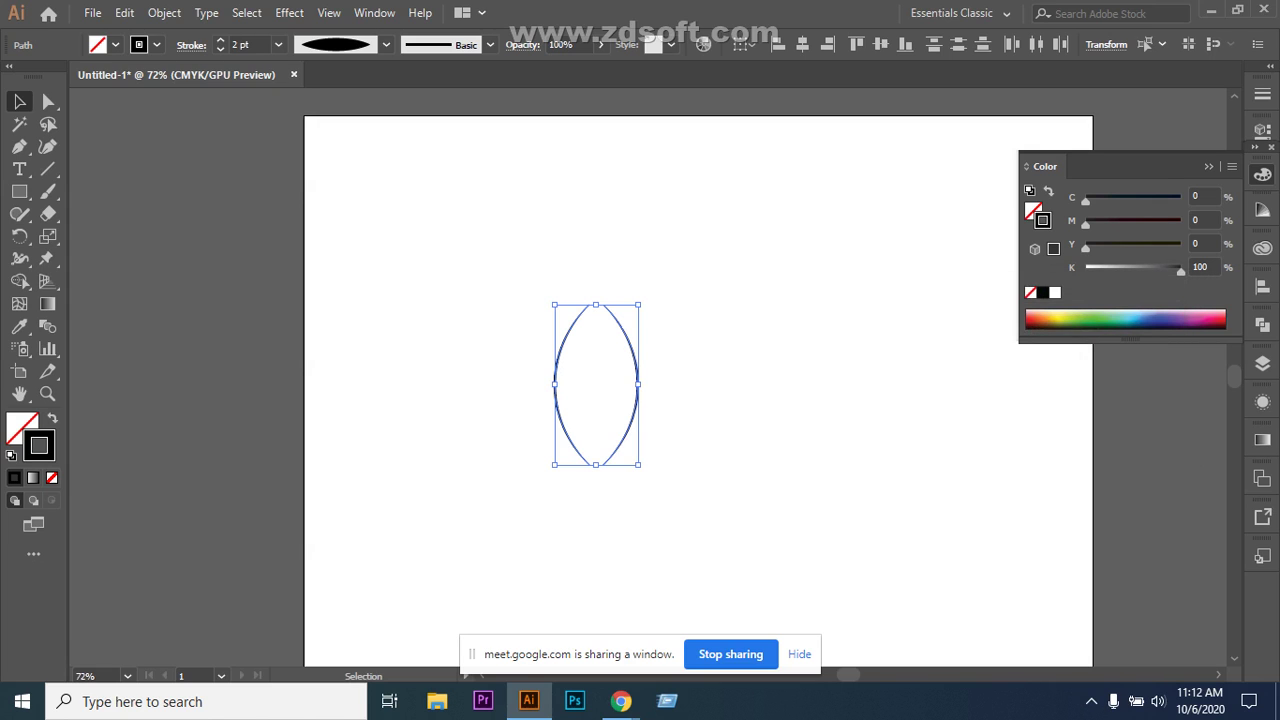
pyautogui.hotkey('ctrl', 'alt', 'b')
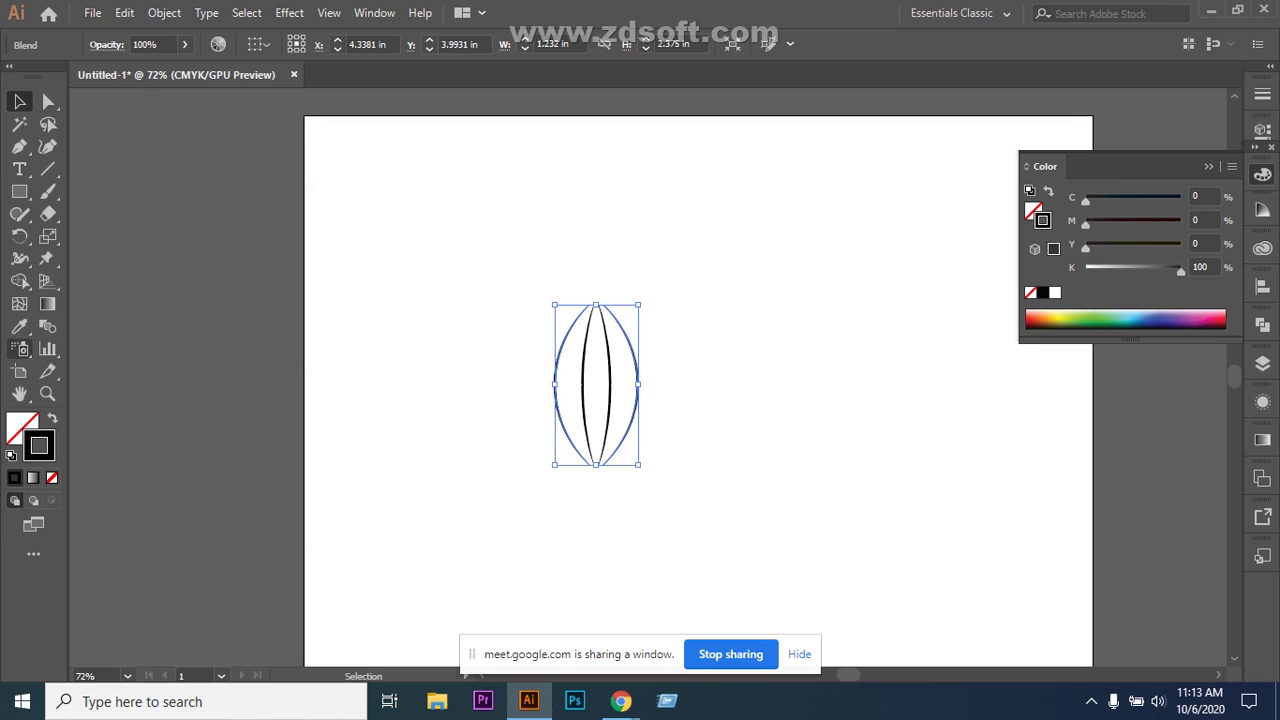
# Change the blend's spacing to 5 specified steps with Preview on, and deselect the shape.
pyautogui.click(164, 12)
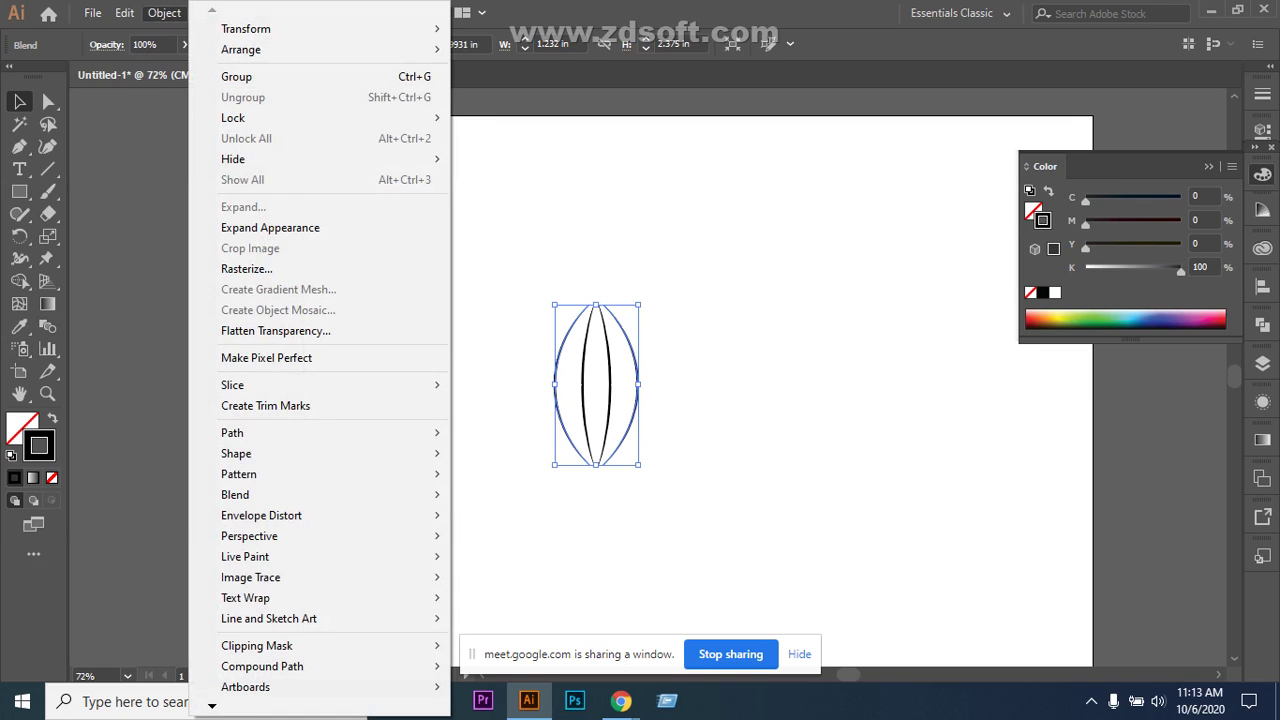
pyautogui.moveTo(300, 494)
pyautogui.click(517, 542)
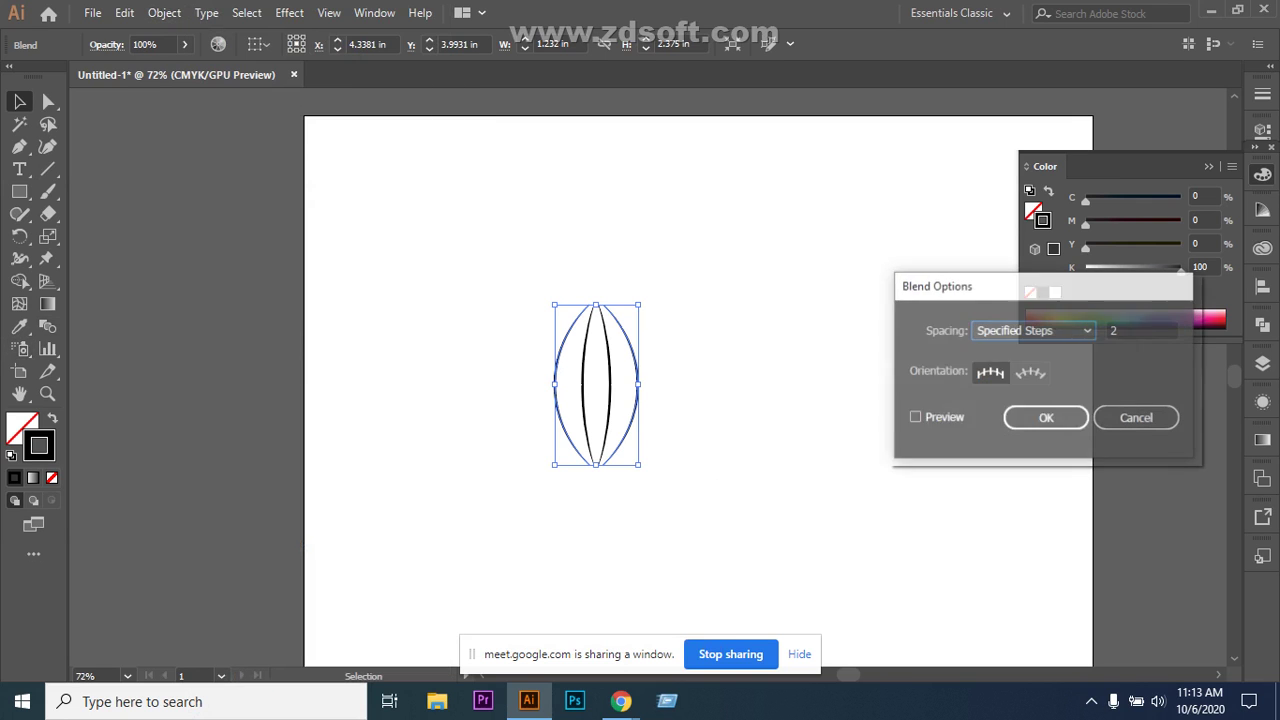
pyautogui.click(914, 417)
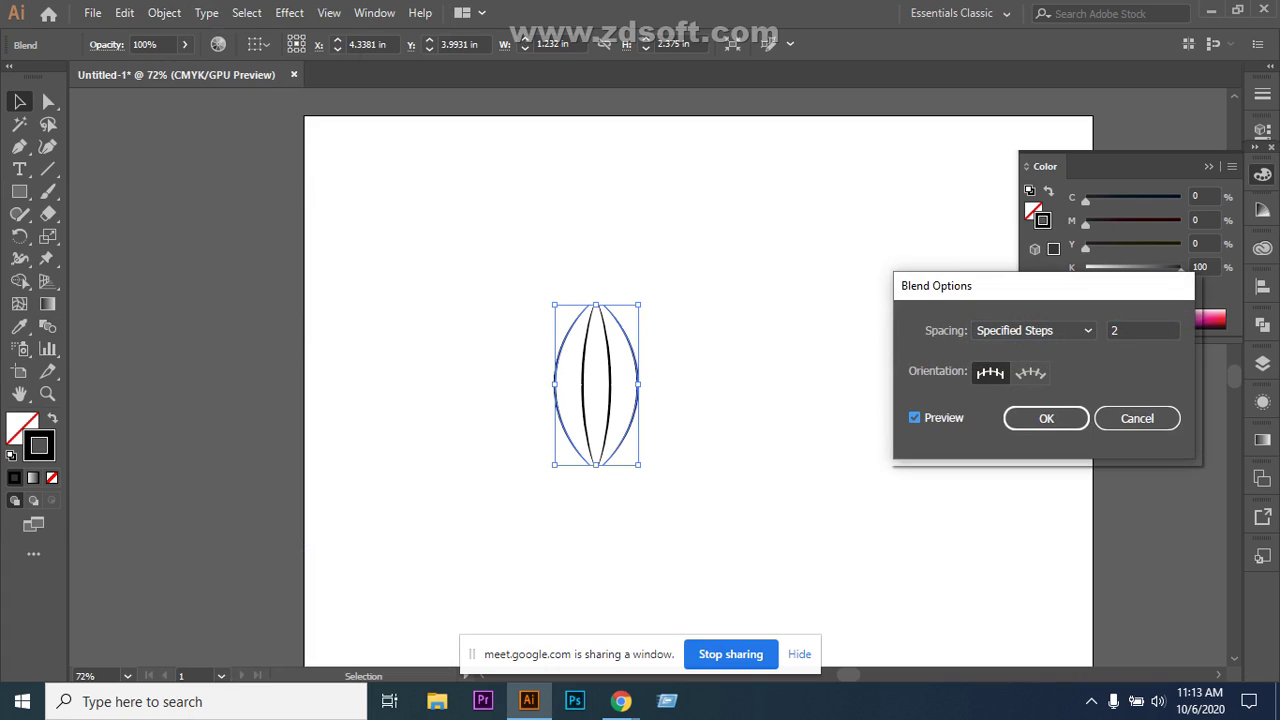
pyautogui.doubleClick(1115, 330)
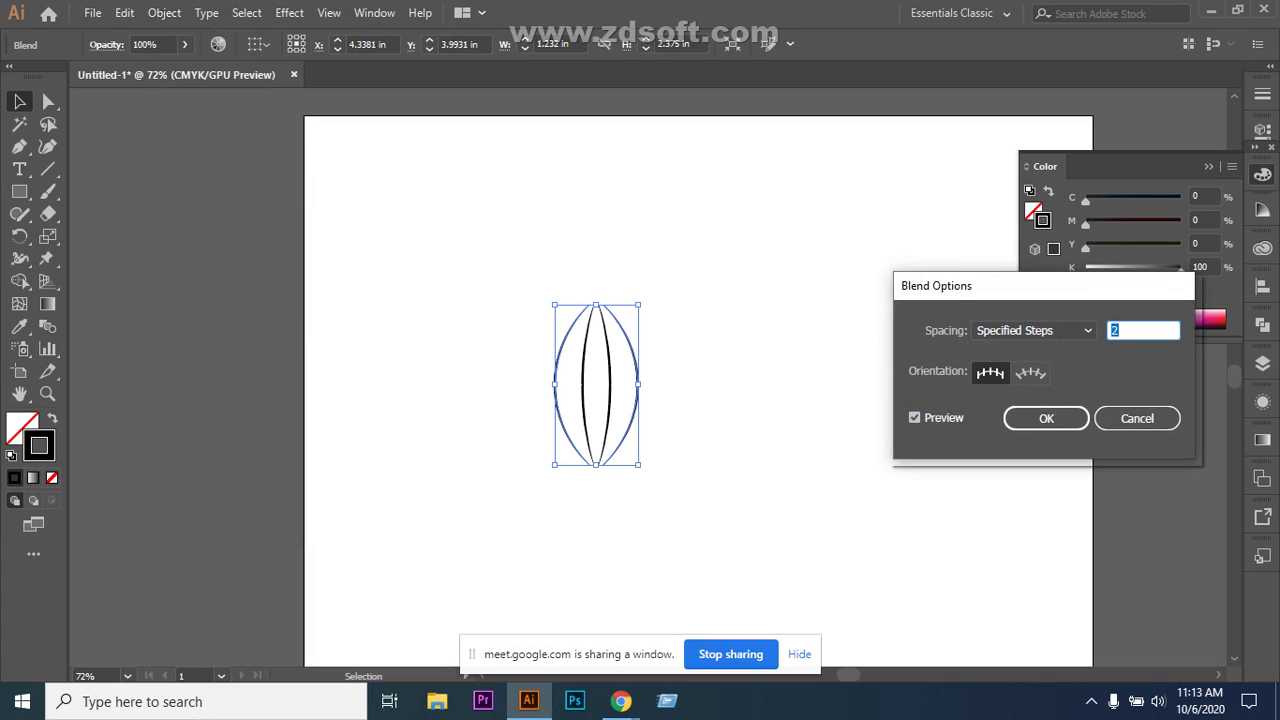
pyautogui.press('Up')
pyautogui.press('Up')
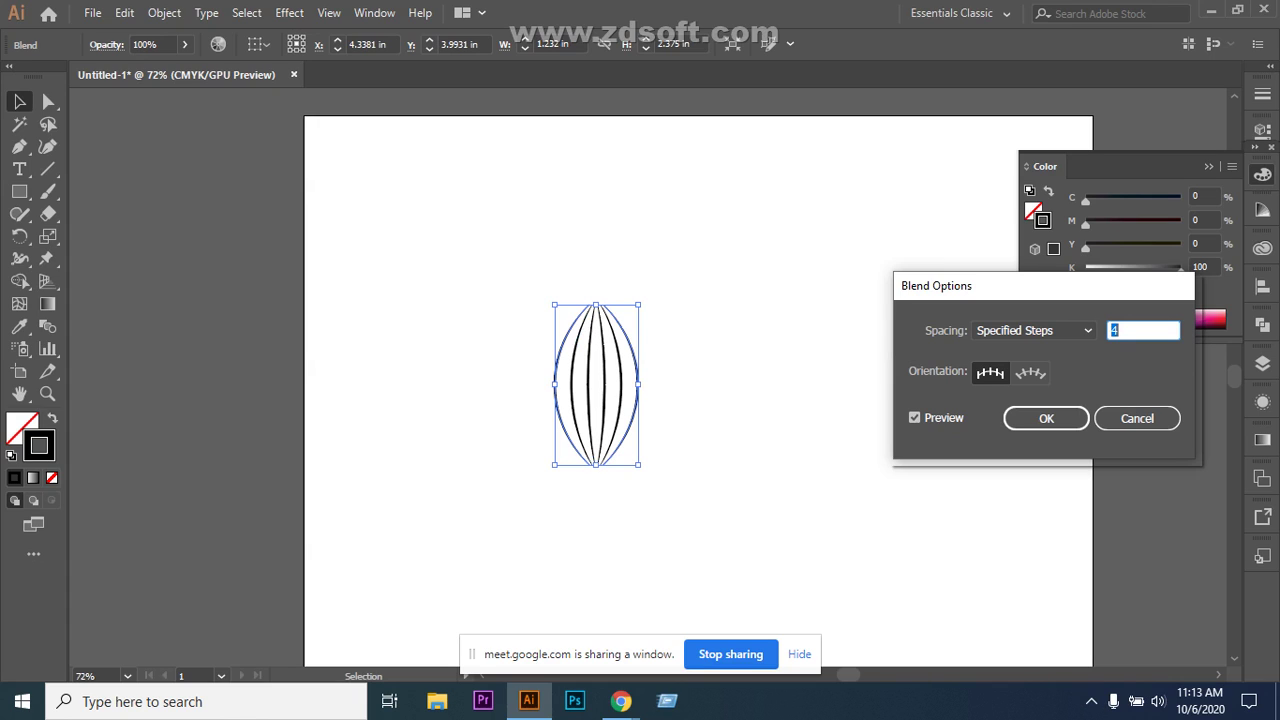
pyautogui.press('Up')
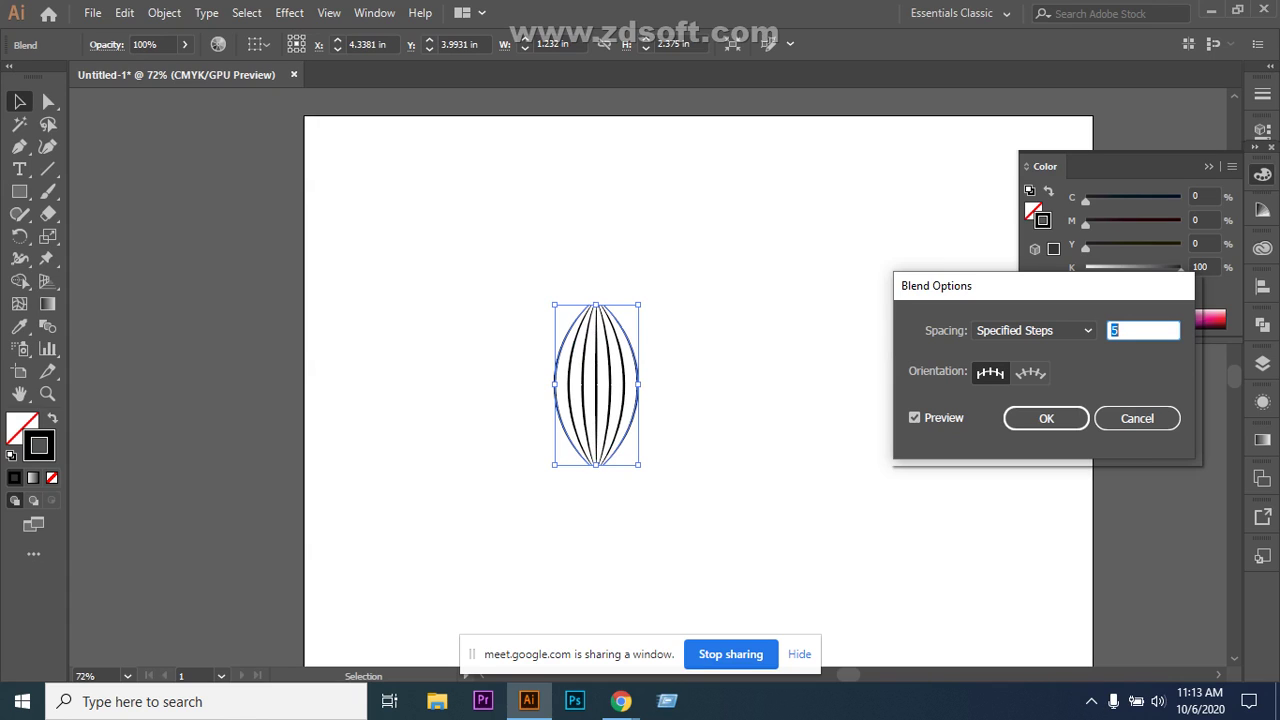
pyautogui.press('Up')
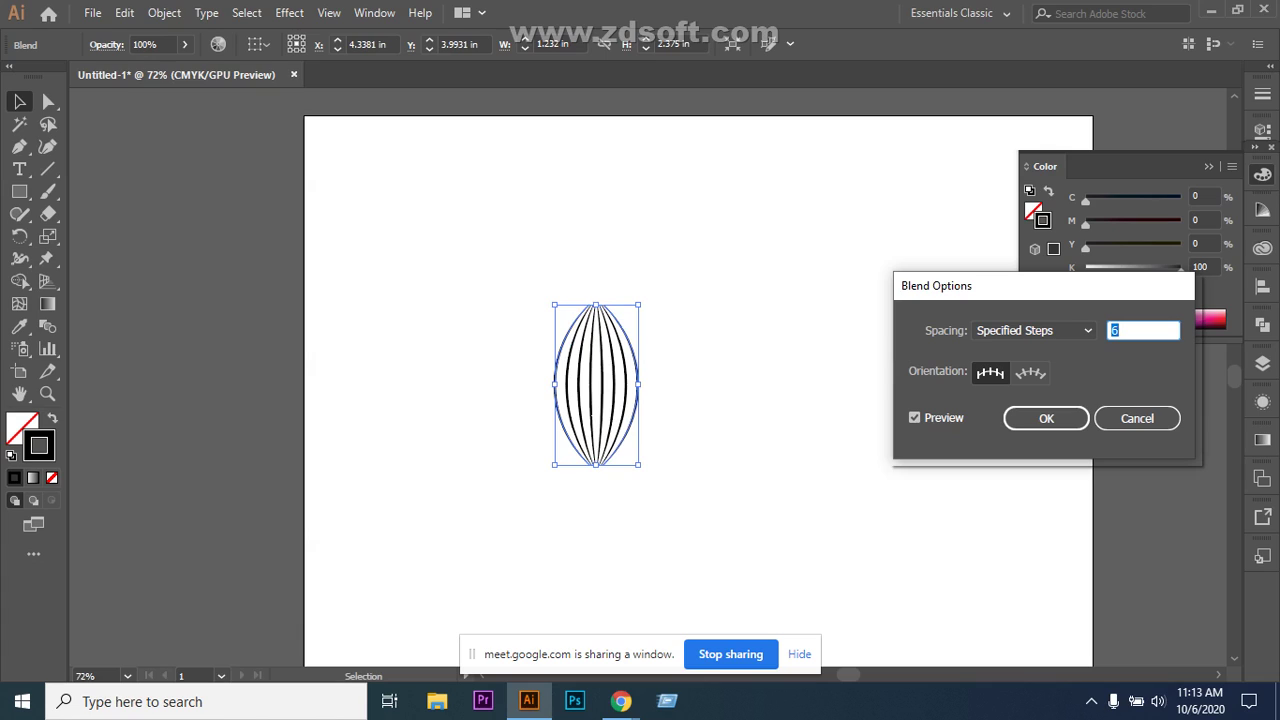
pyautogui.press('Up')
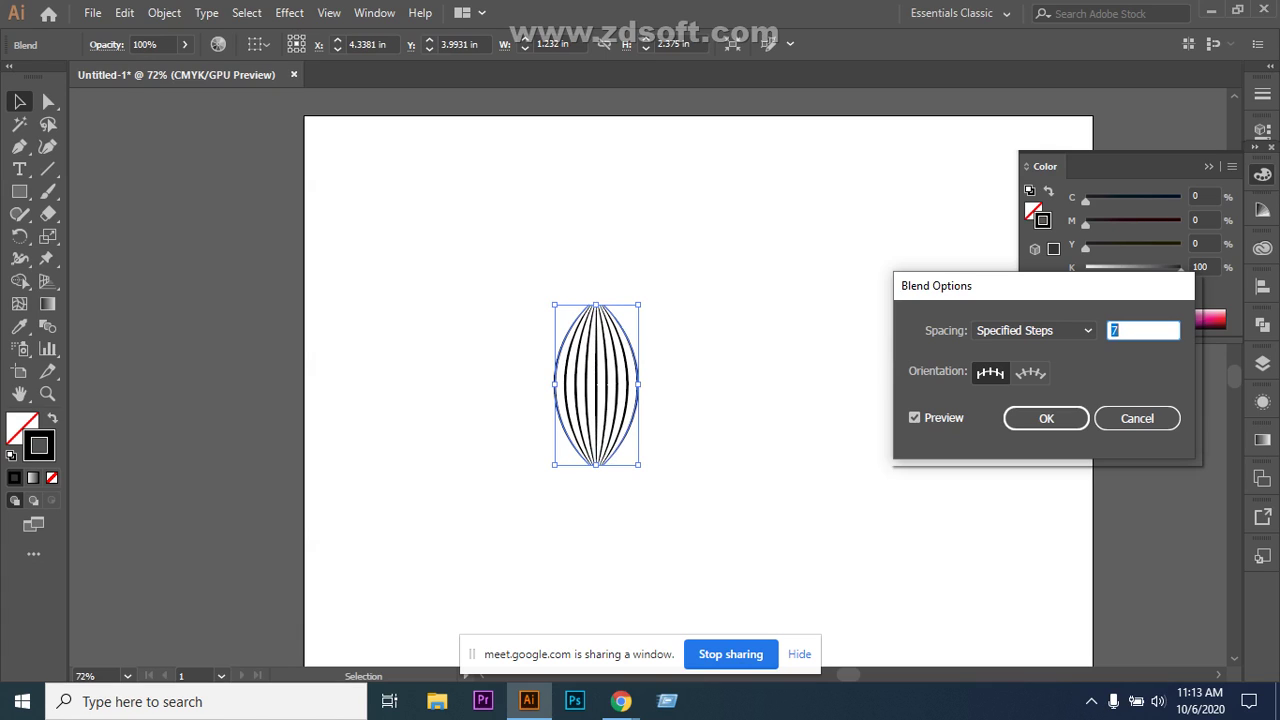
pyautogui.press('Down')
pyautogui.press('Down')
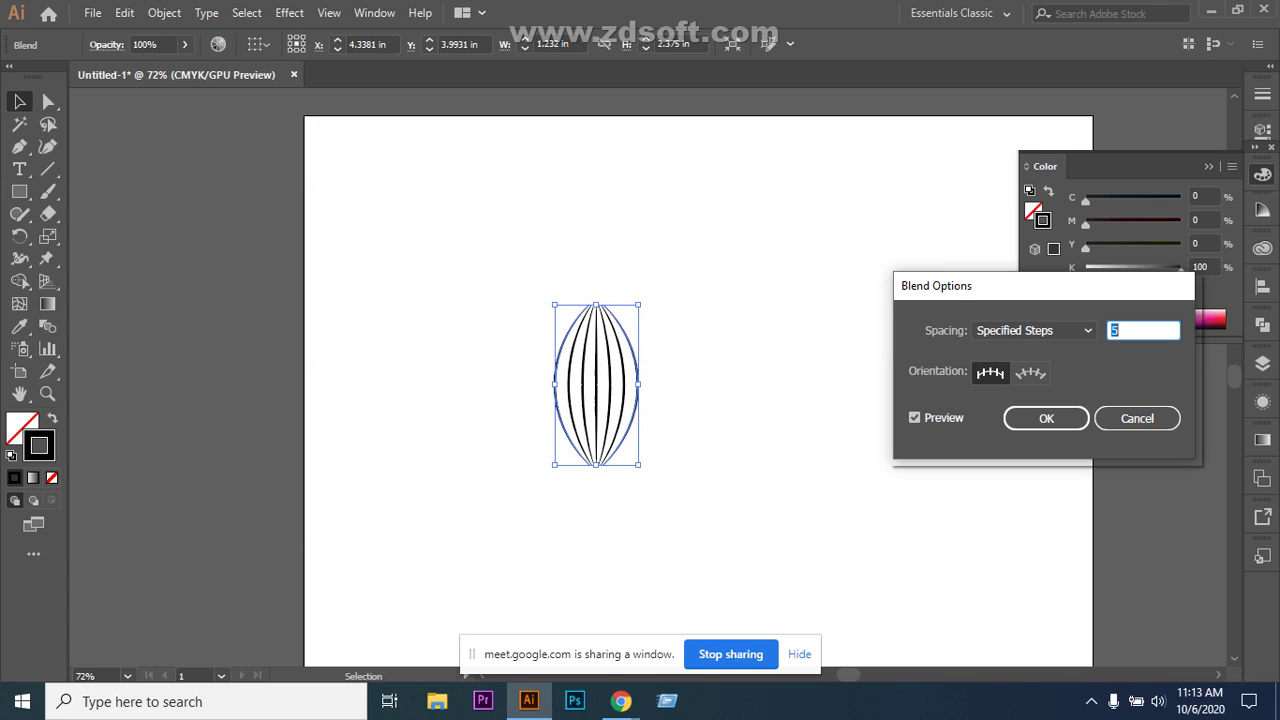
pyautogui.press('Return')
pyautogui.hotkey('ctrl', 'shift', 'a')
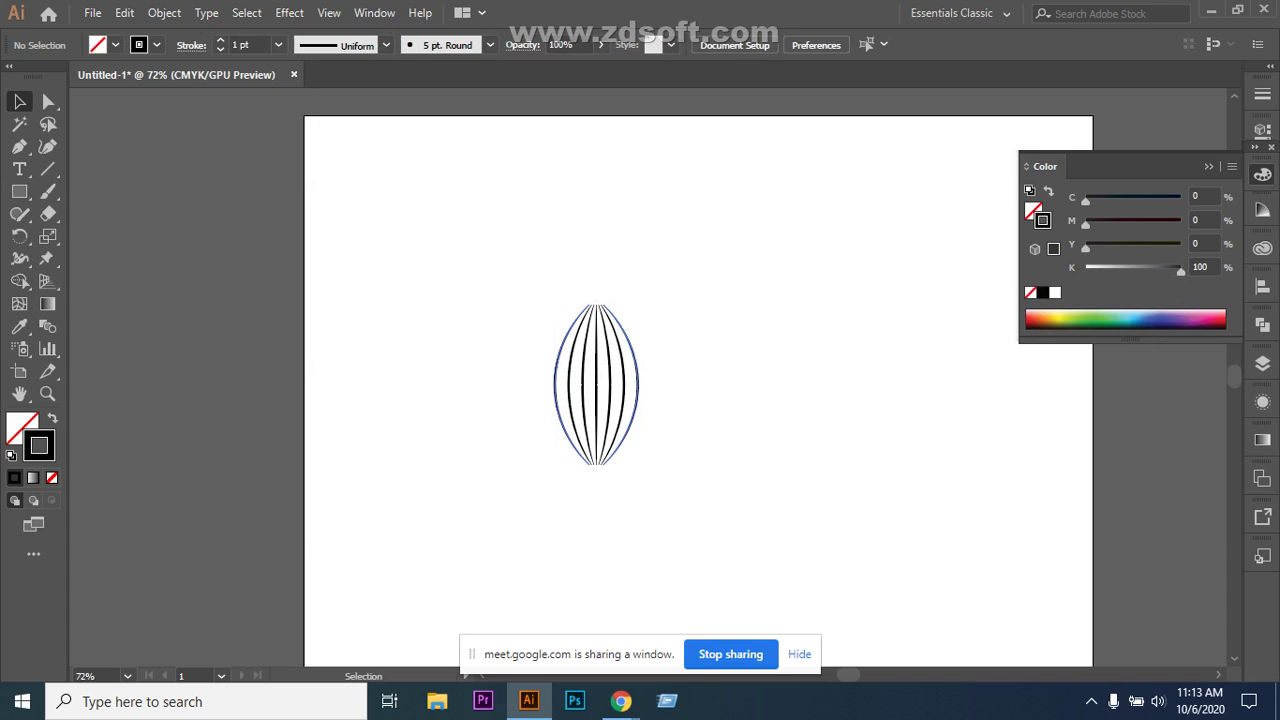
# Move the right arc's top anchor point onto the left arc's top anchor so the blend meets at one tip.
pyautogui.click(47, 393)
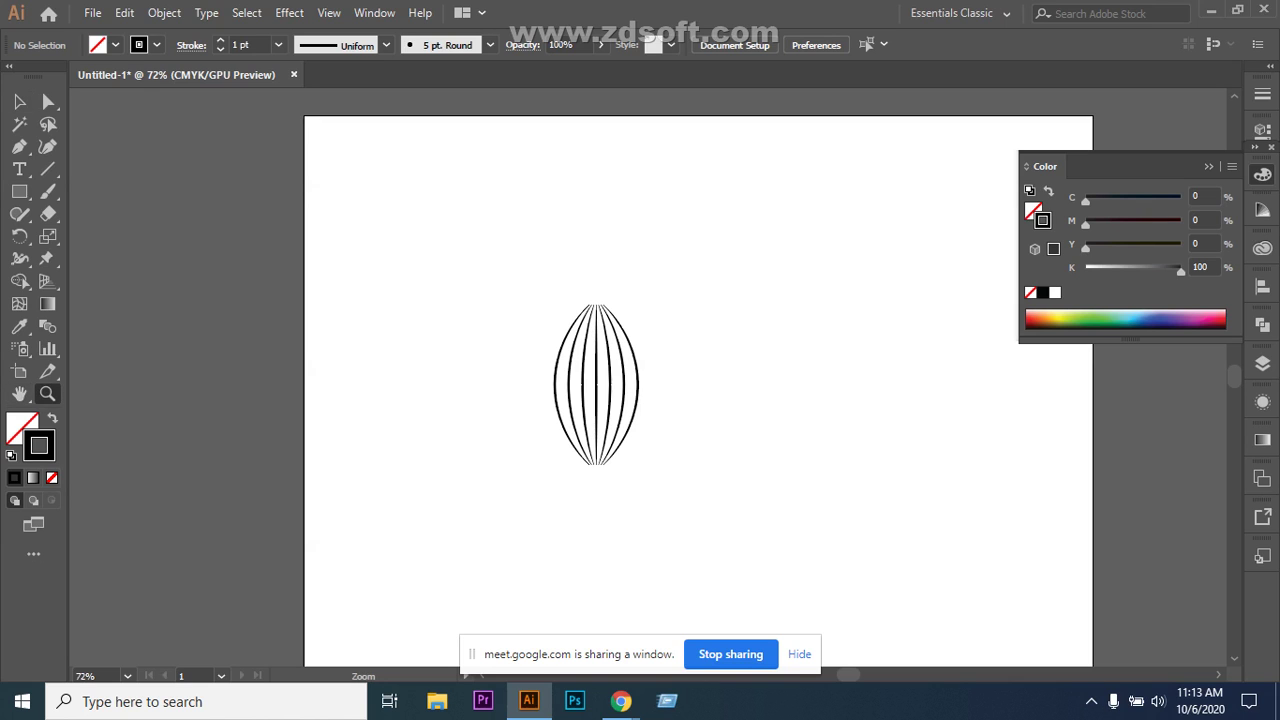
pyautogui.moveTo(553, 308); pyautogui.dragTo(640, 308)
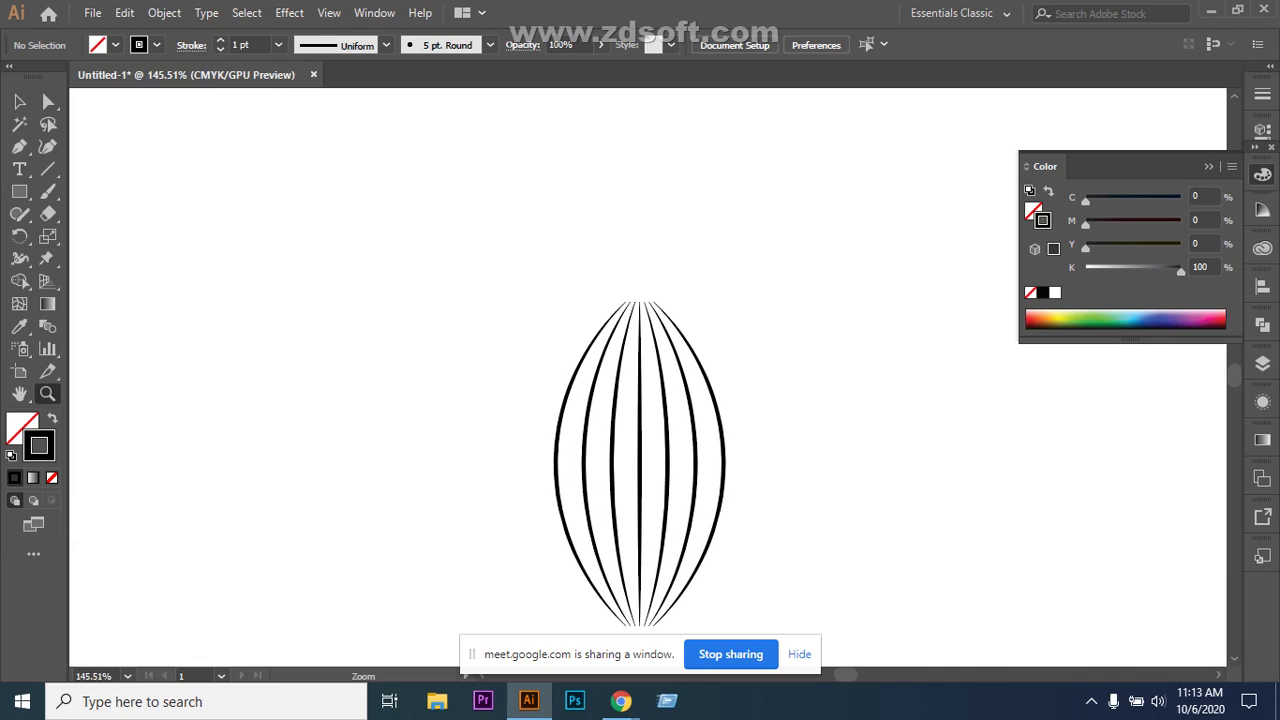
pyautogui.click(48, 101)
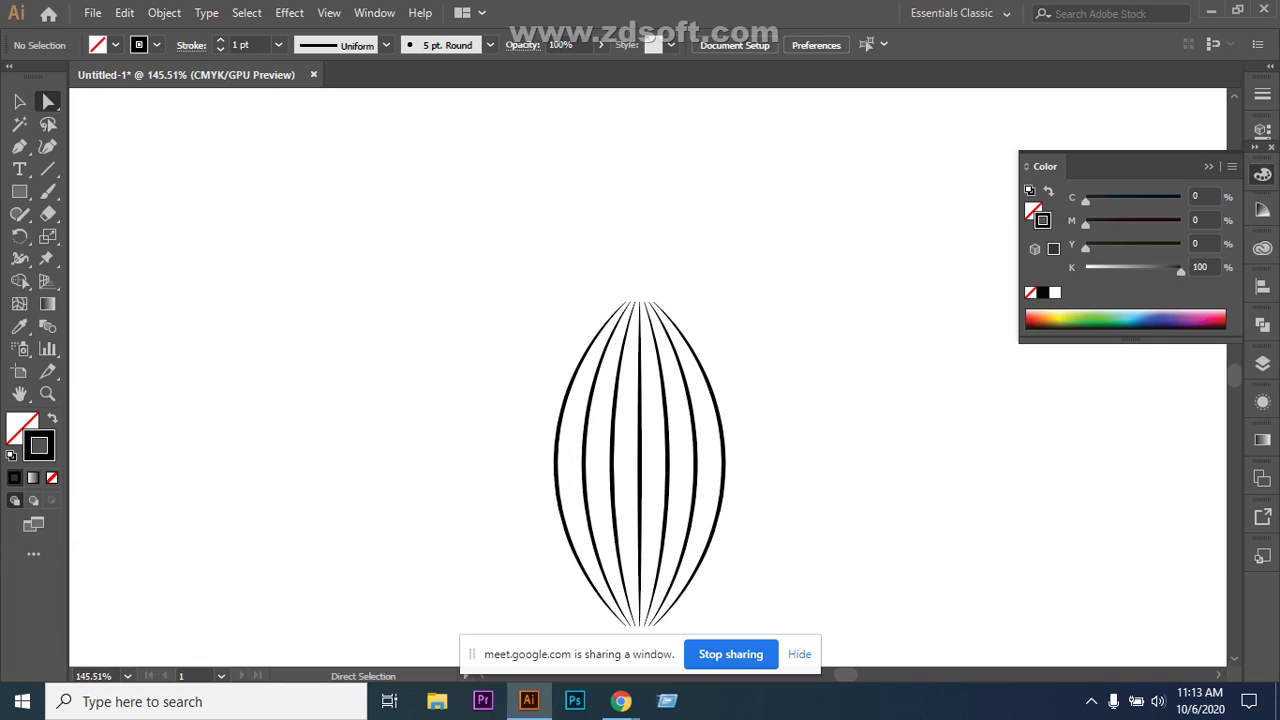
pyautogui.click(653, 302)
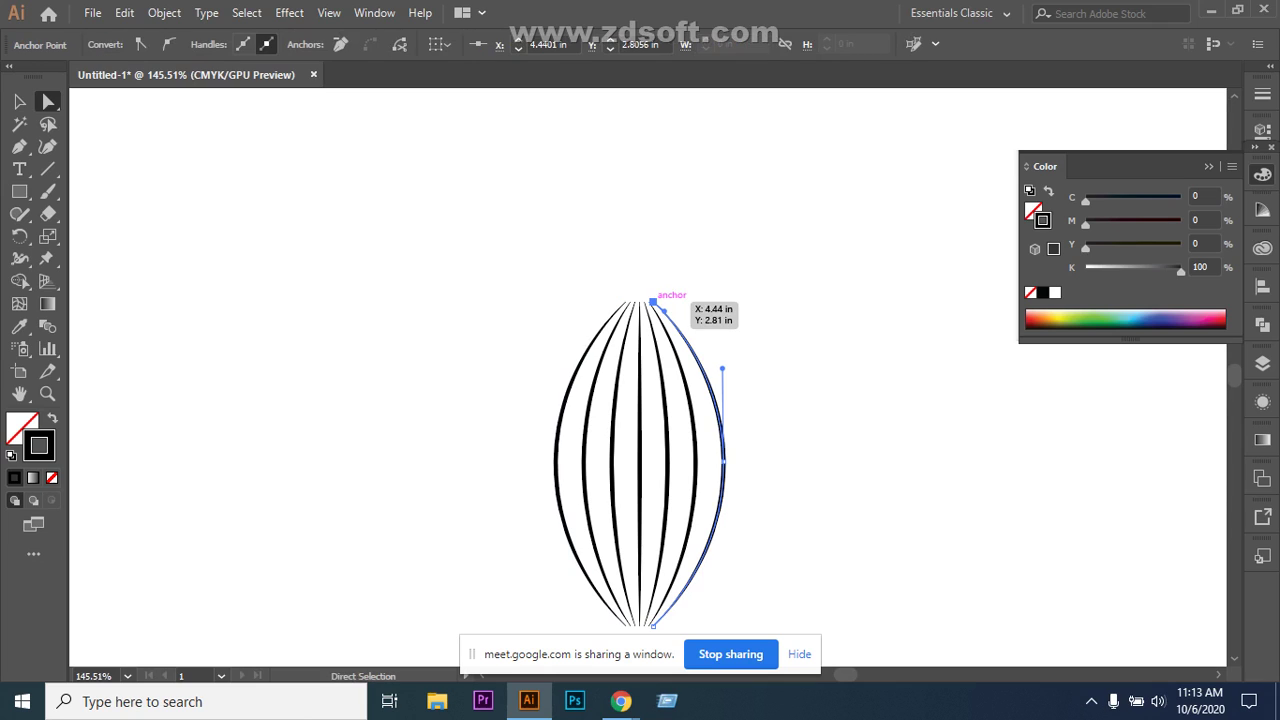
pyautogui.moveTo(653, 302); pyautogui.dragTo(626, 302)
# Try moving the left arc's bottom anchor point onto the right arc's bottom anchor, and undo that move.
pyautogui.scroll(-2, 626, 302)
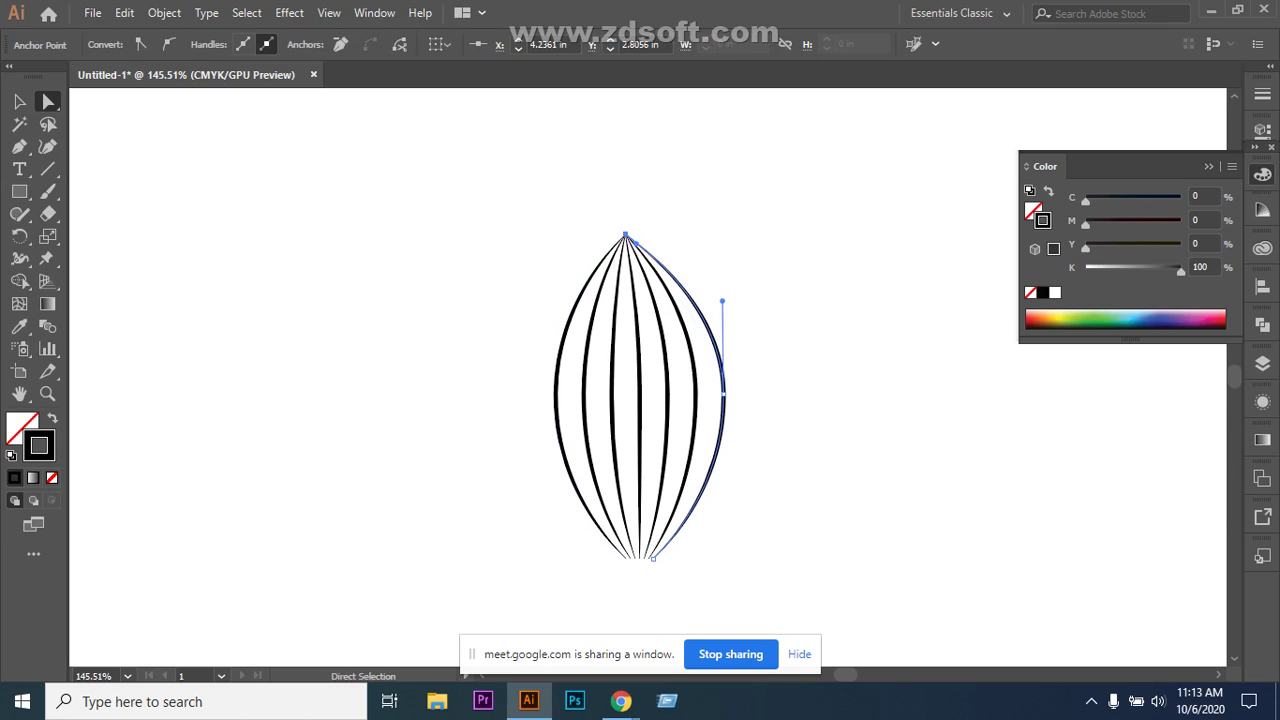
pyautogui.click(626, 558)
pyautogui.moveTo(626, 558); pyautogui.dragTo(652, 557)
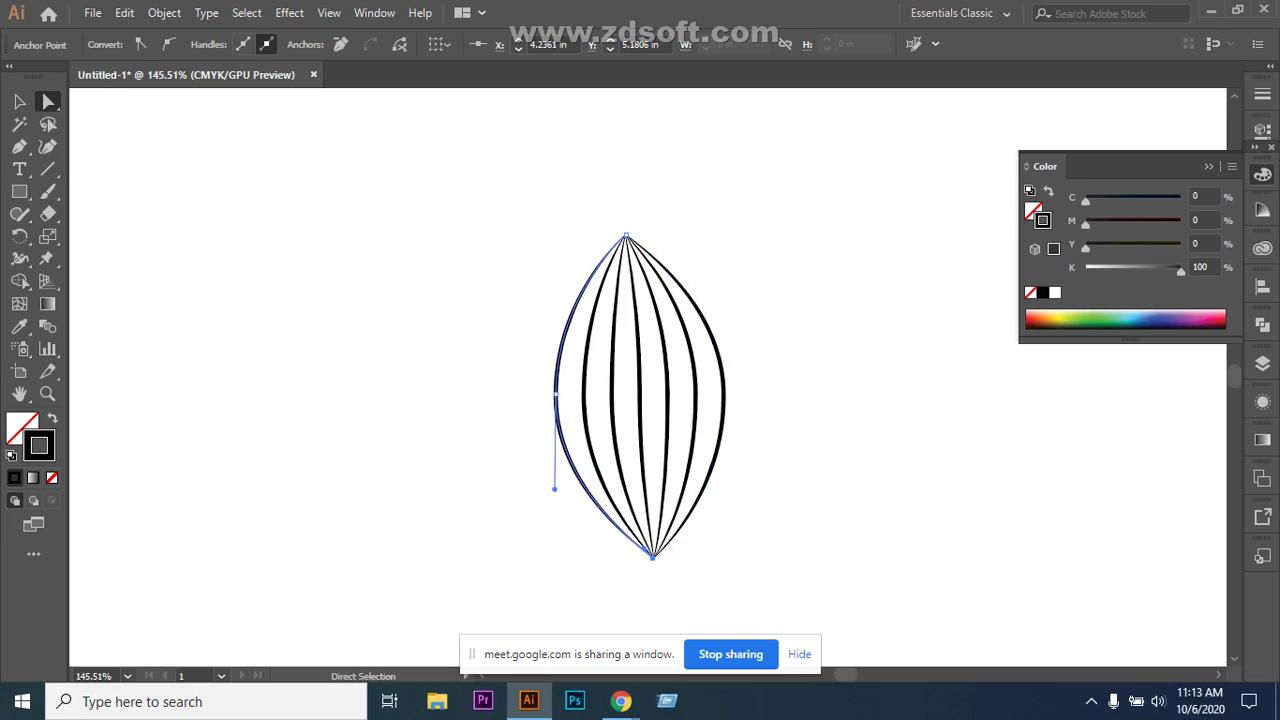
pyautogui.hotkey('ctrl', 'shift', 'a')
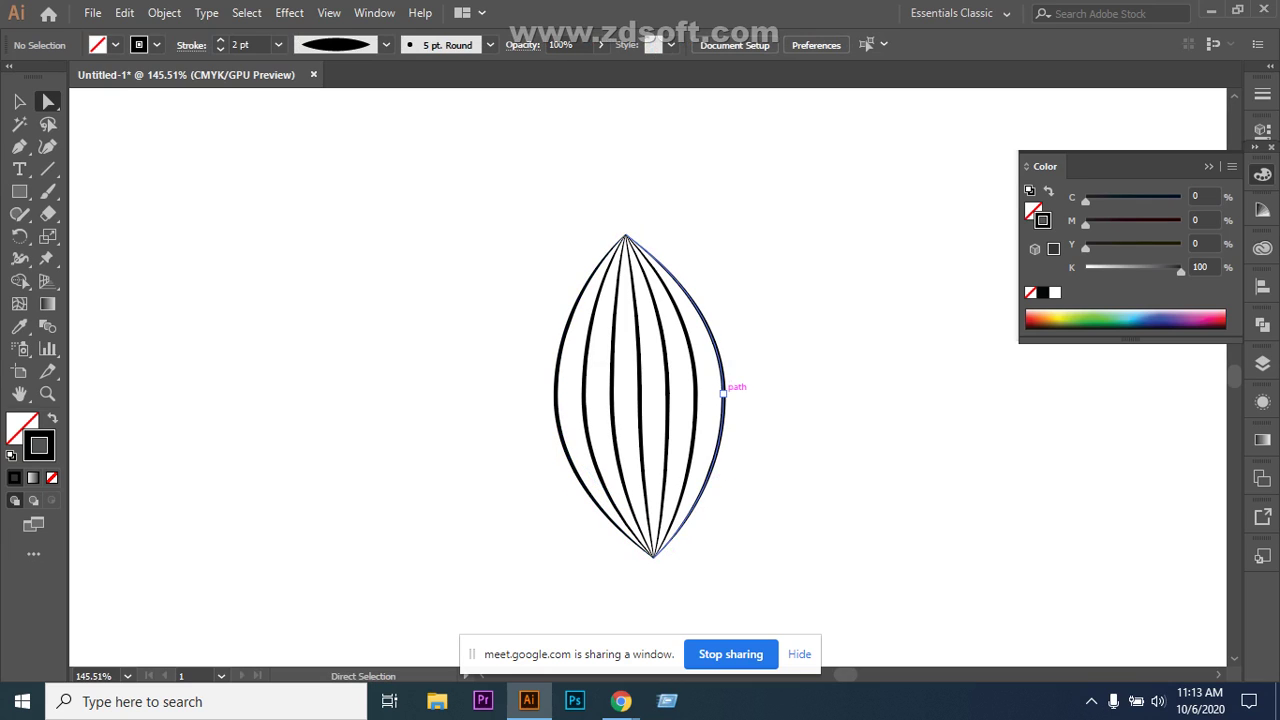
pyautogui.hotkey('ctrl', 'z')
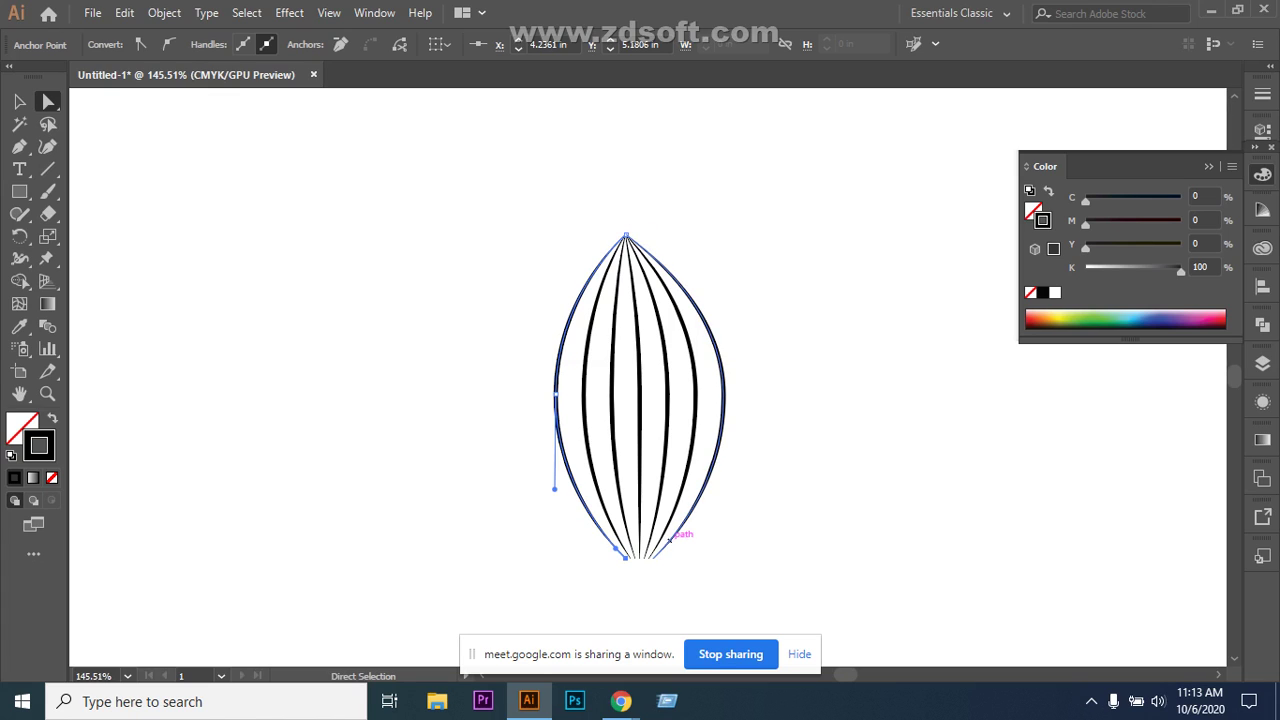
# Move the bottom anchor points of the right and left outer arcs inward, closer to each other.
pyautogui.click(664, 545)
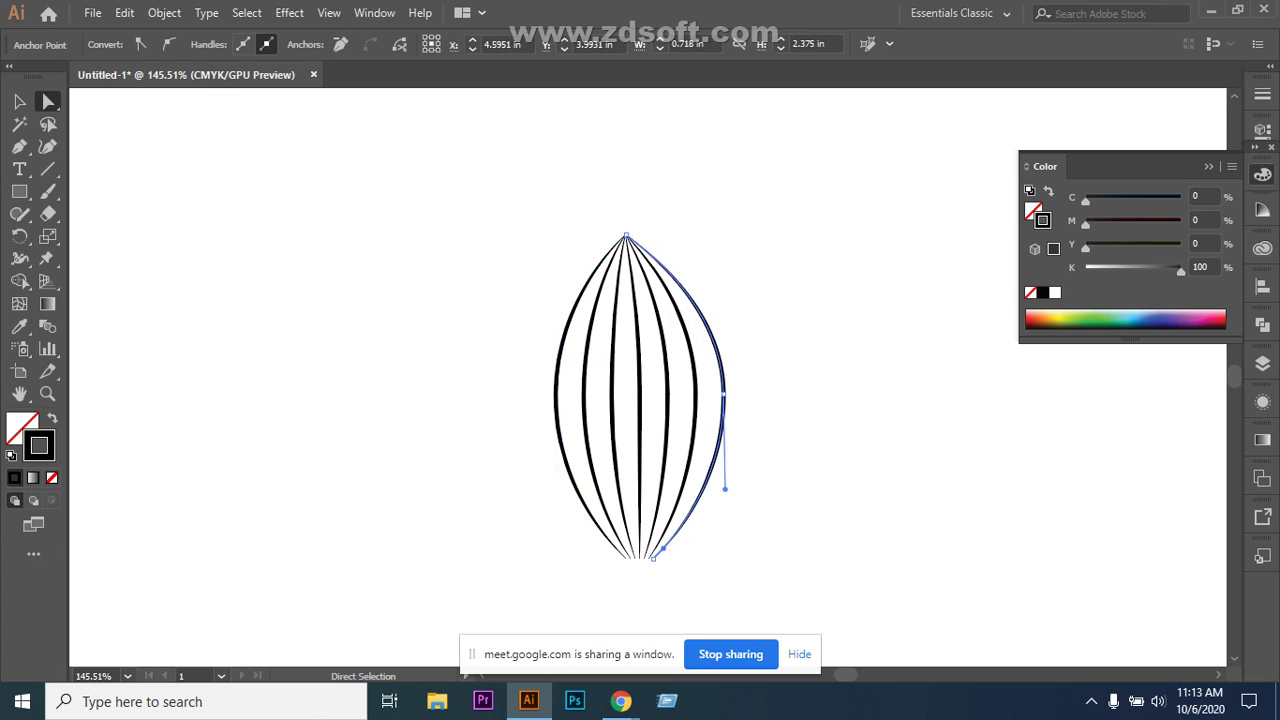
pyautogui.moveTo(653, 557); pyautogui.dragTo(638, 557)
pyautogui.click(626, 557)
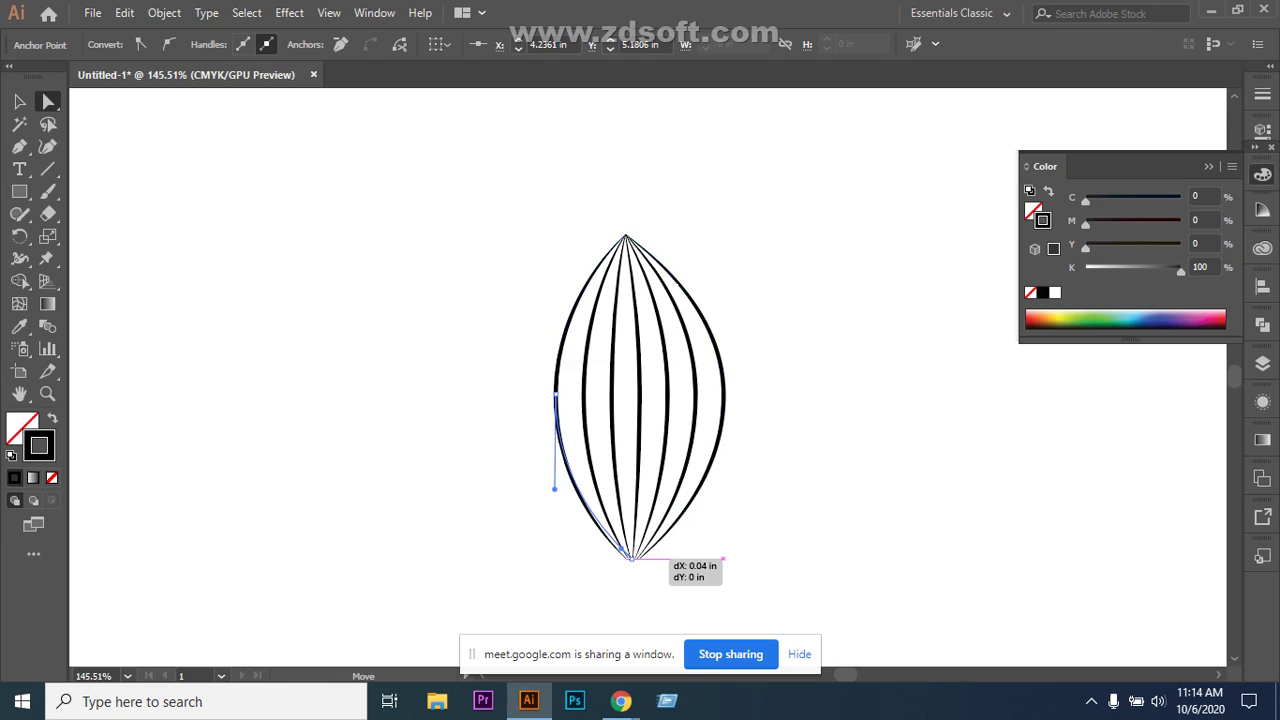
# Try moving the right arc's bottom anchor point onto the left arc's bottom anchor, and undo that move.
pyautogui.click(639, 557)
pyautogui.moveTo(639, 557); pyautogui.dragTo(631, 557)
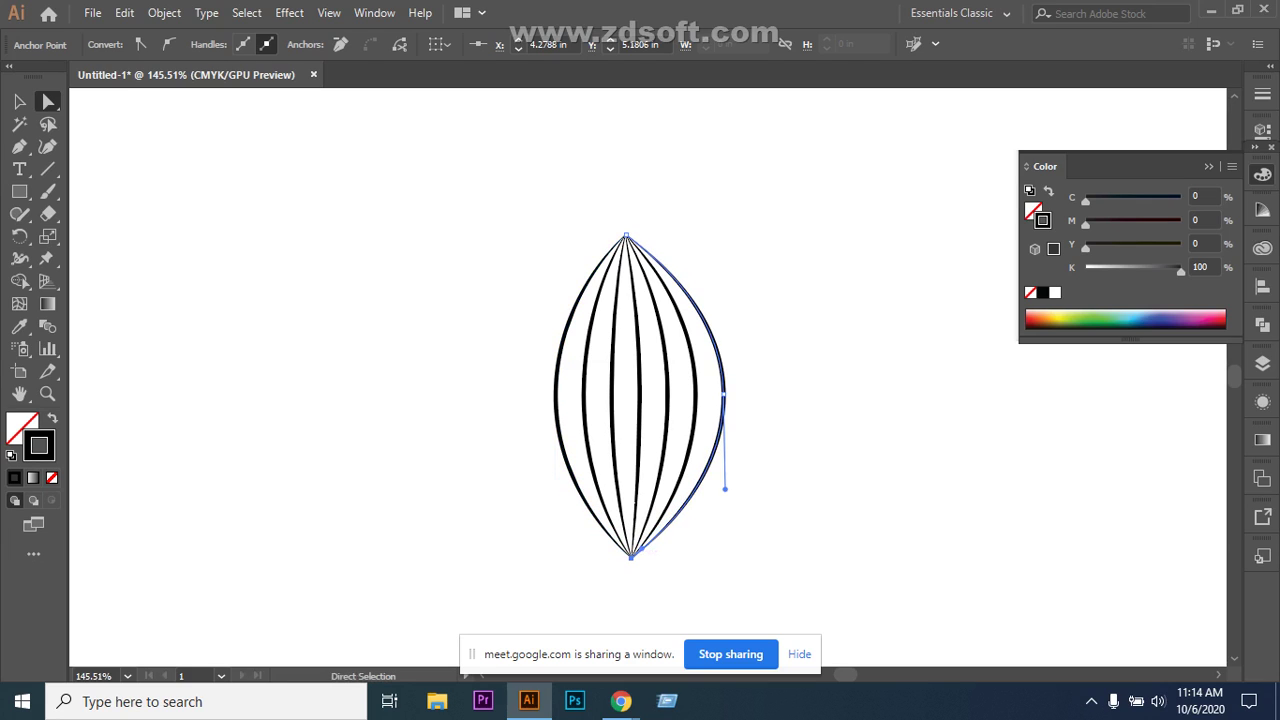
pyautogui.click(635, 501)
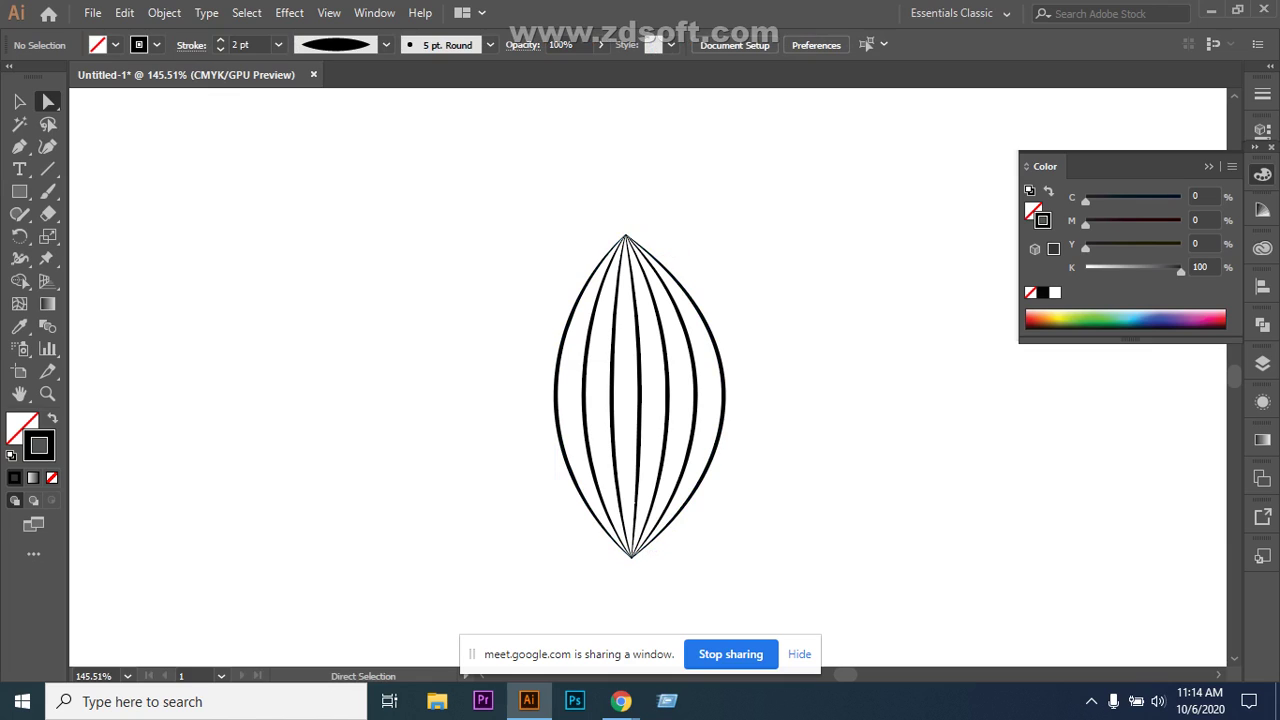
pyautogui.hotkey('ctrl', 'z')
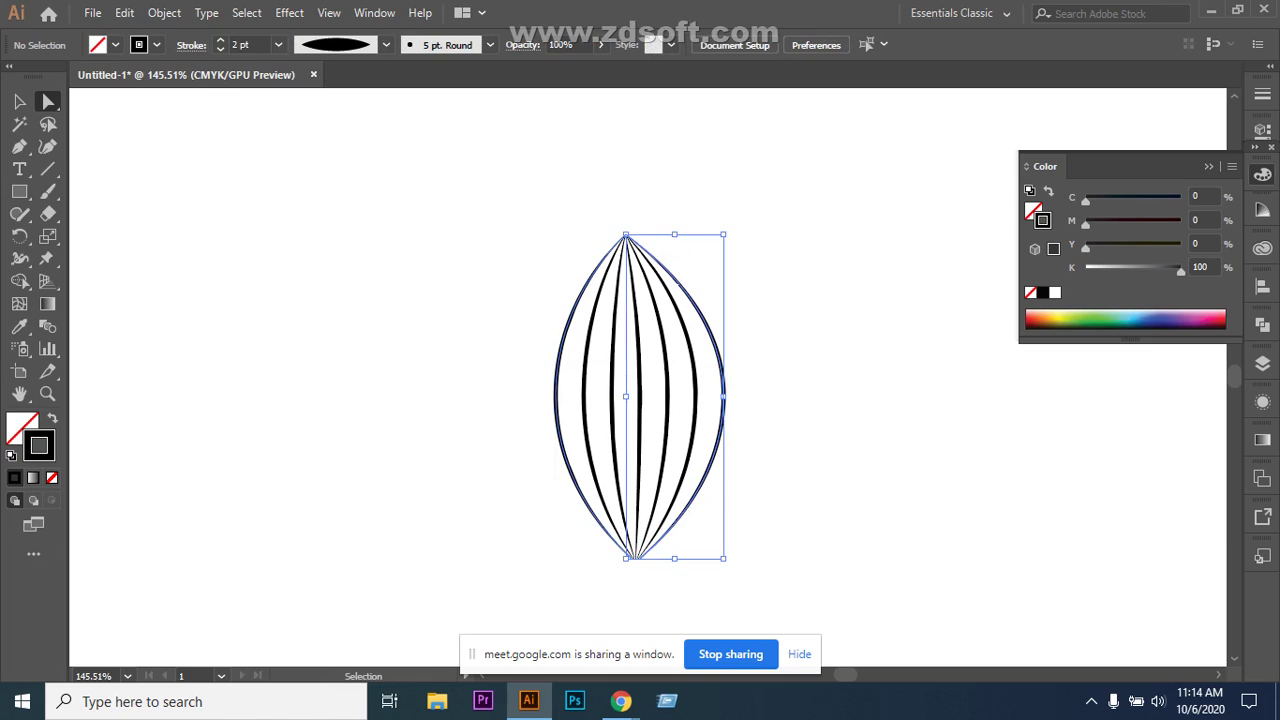
# Move the left arc's bottom anchor point onto the right arc's bottom anchor so the blend meets at one lower tip, and deselect it.
pyautogui.click(632, 556)
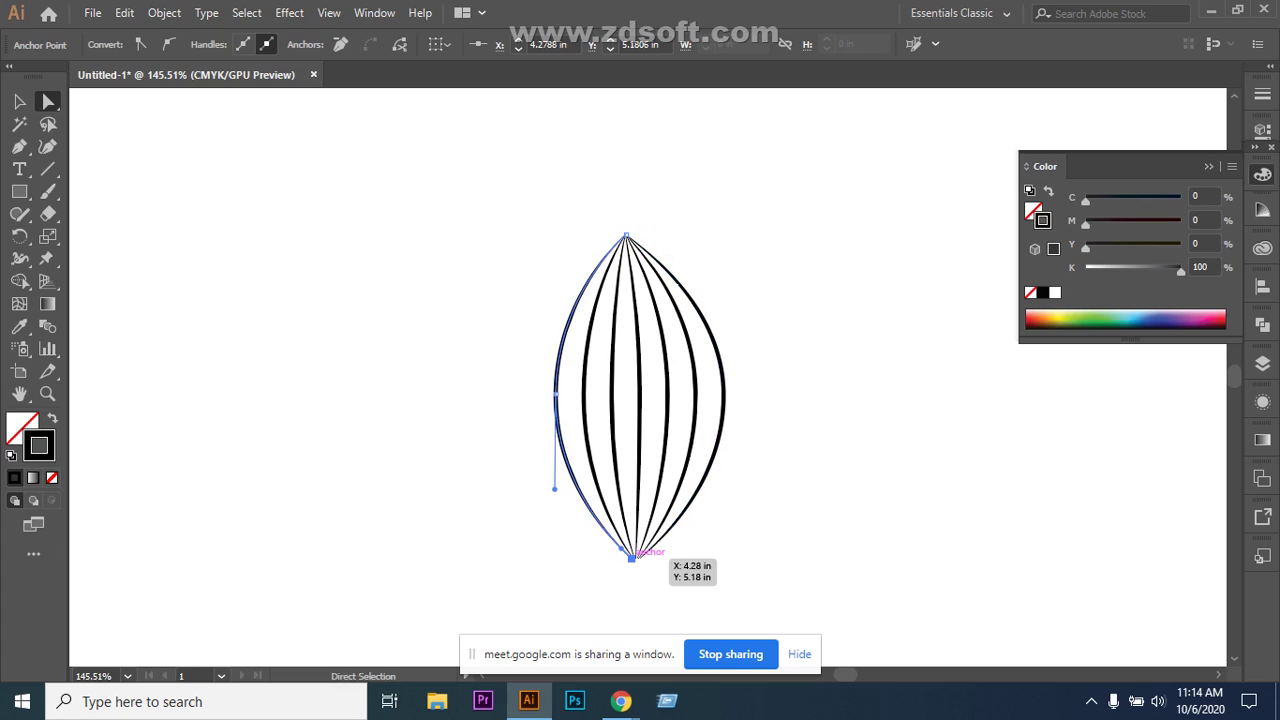
pyautogui.moveTo(632, 556); pyautogui.dragTo(640, 558)
pyautogui.click(716, 283)
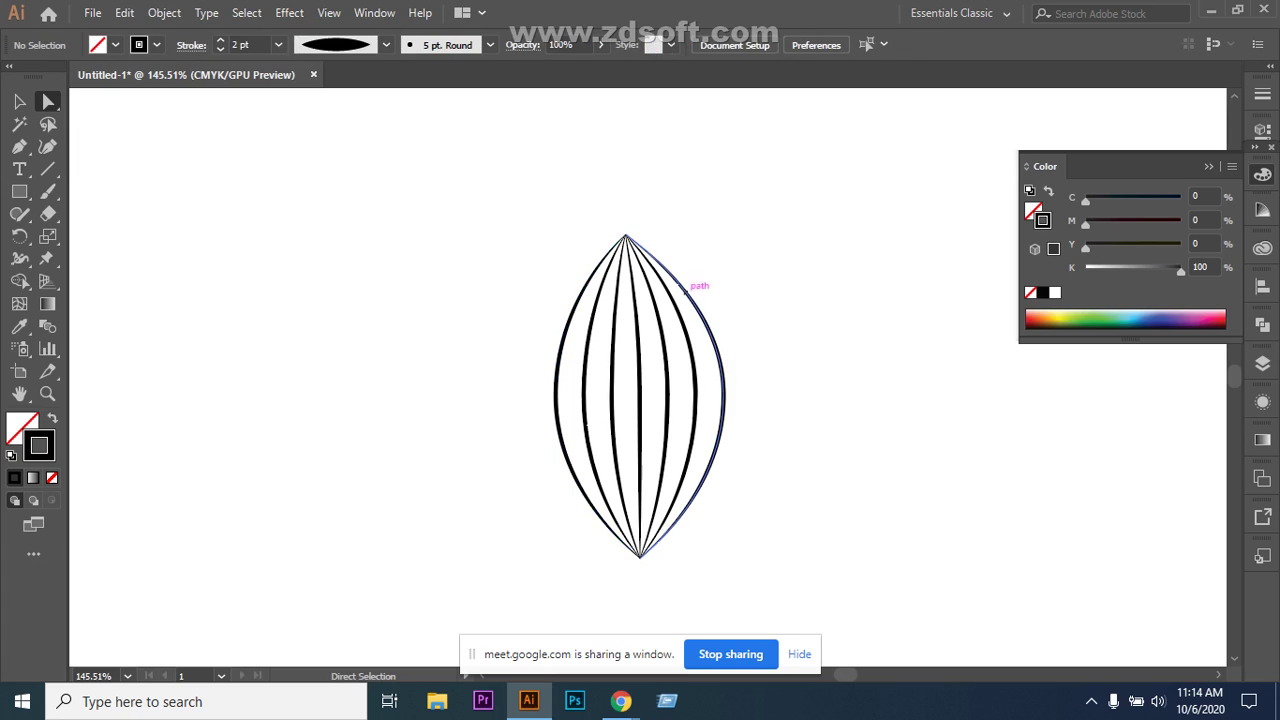
# Examine the upper and lower tips of the blended petal up close, and review the whole shape at 100%.
pyautogui.scroll(1, 640, 396)
pyautogui.scroll(-1, 640, 396)
pyautogui.scroll(1, 640, 396)
pyautogui.scroll(-3, 640, 396)
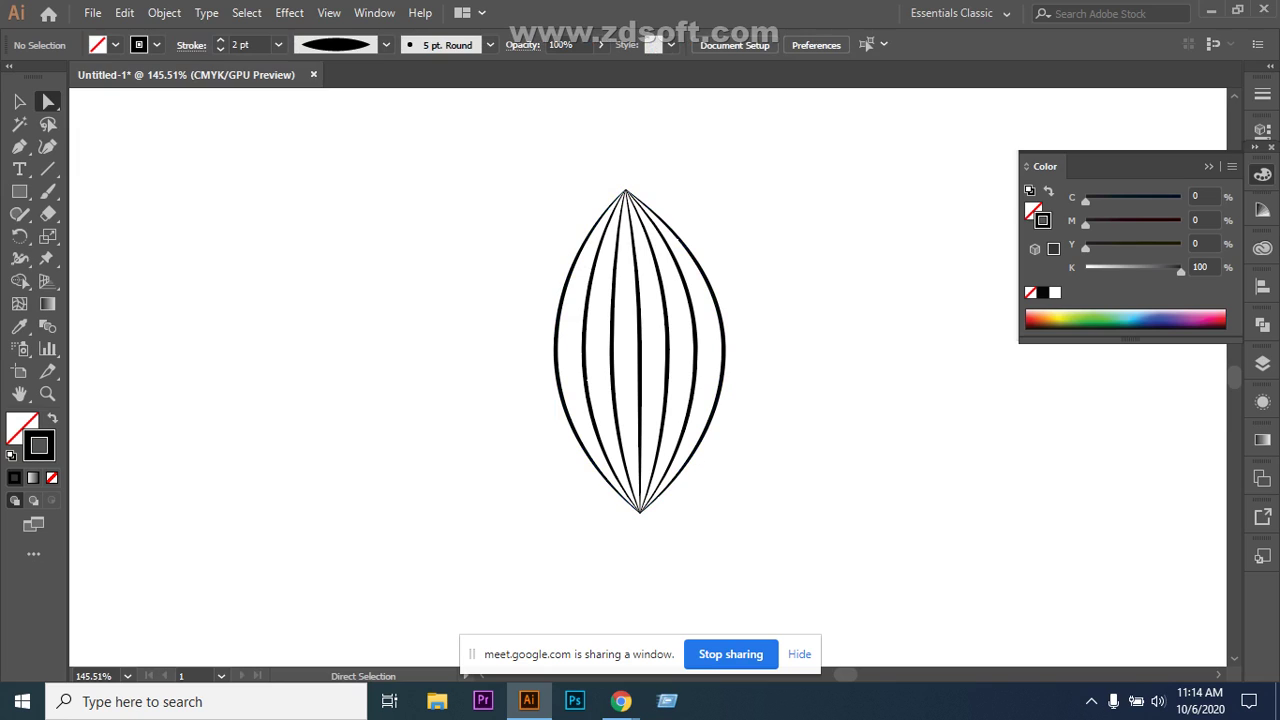
pyautogui.press('z')
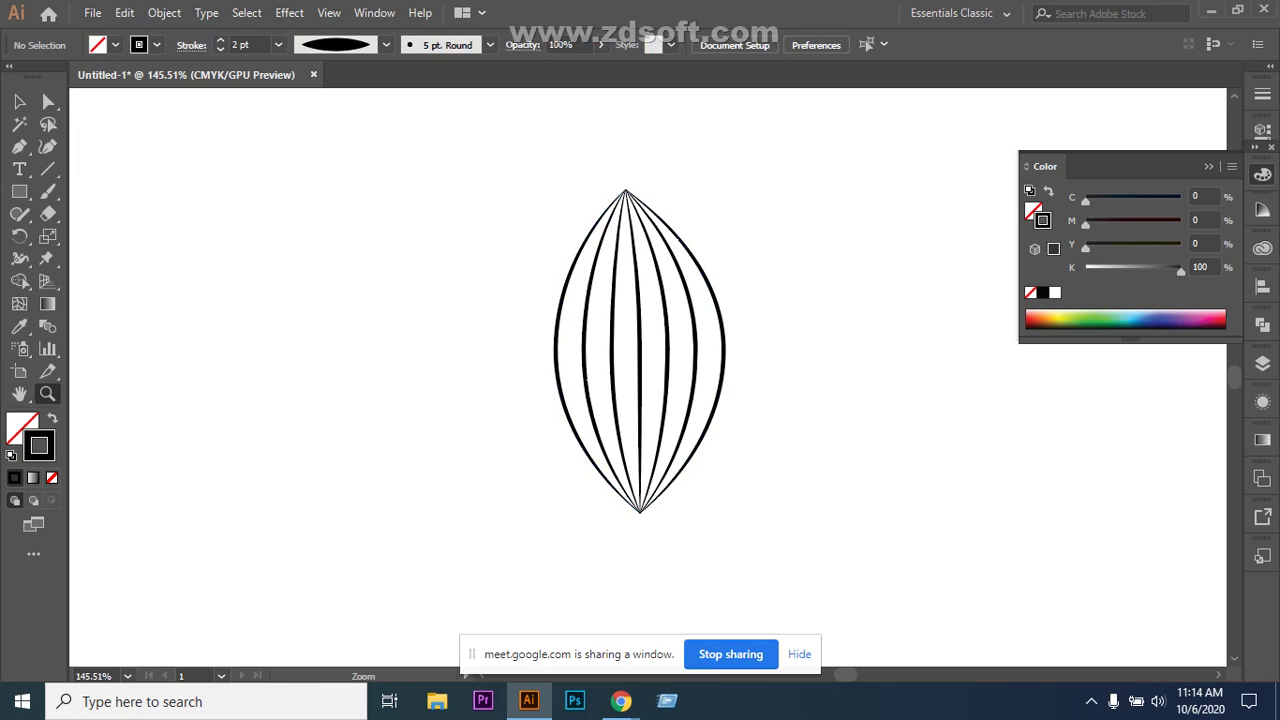
pyautogui.moveTo(605, 182); pyautogui.dragTo(705, 182)
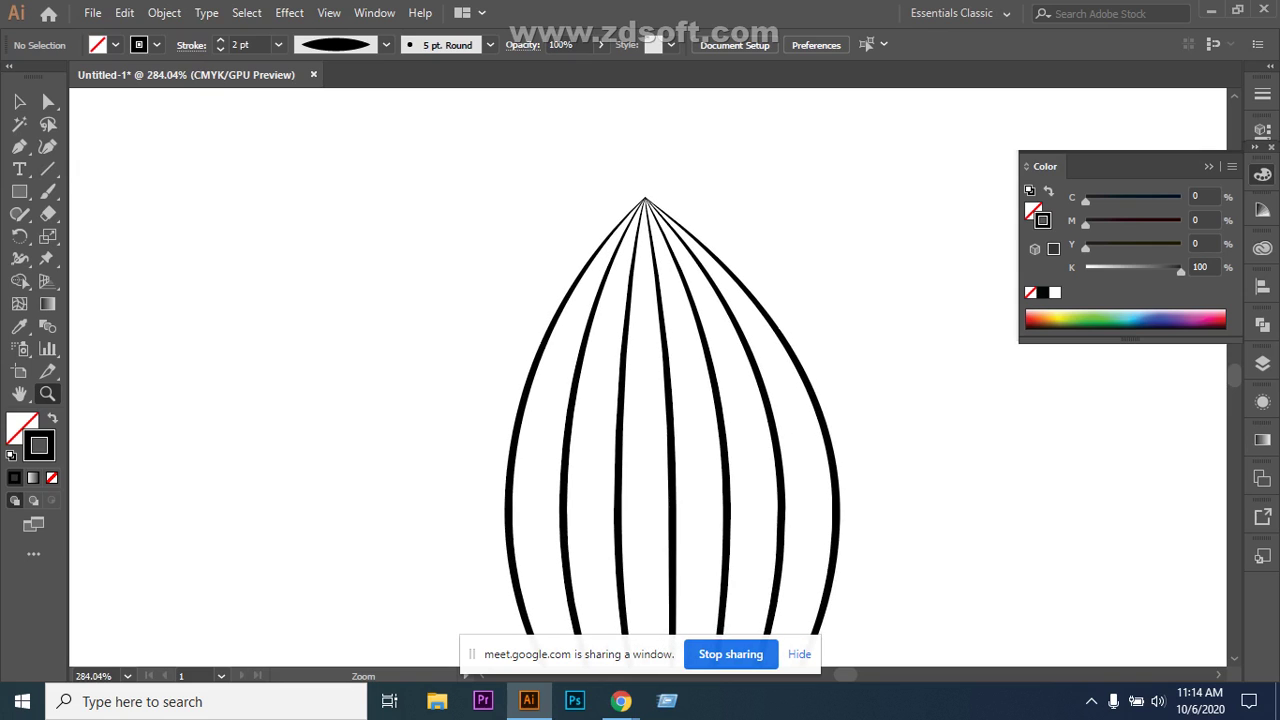
pyautogui.scroll(-5, 672, 380)
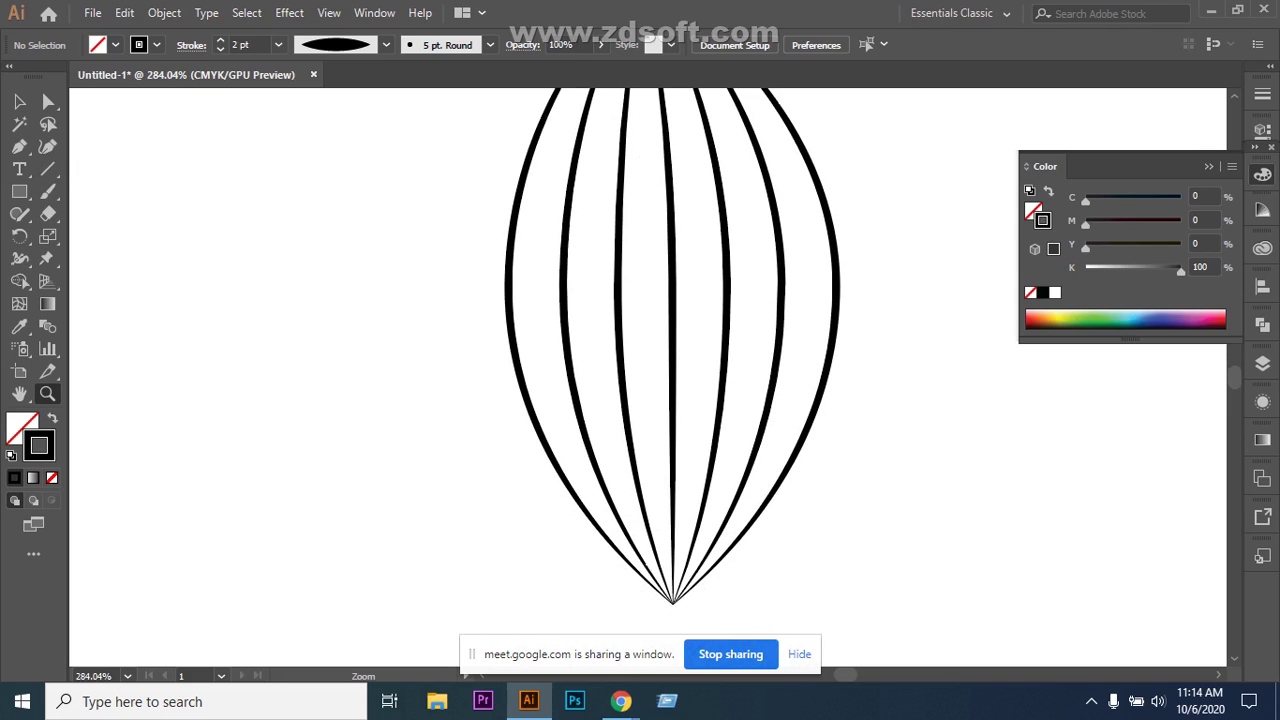
pyautogui.scroll(-1, 672, 380)
pyautogui.moveTo(666, 456); pyautogui.dragTo(705, 456)
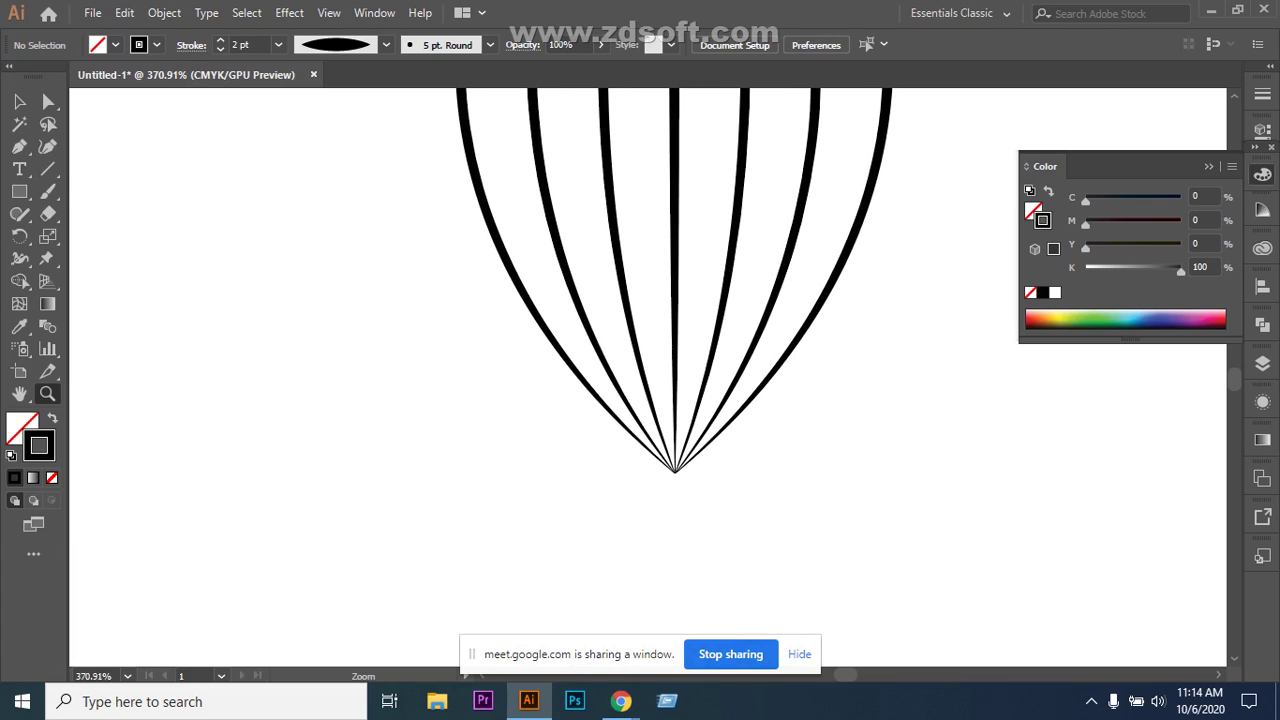
pyautogui.hotkey('ctrl', '-')
pyautogui.hotkey('ctrl', '-')
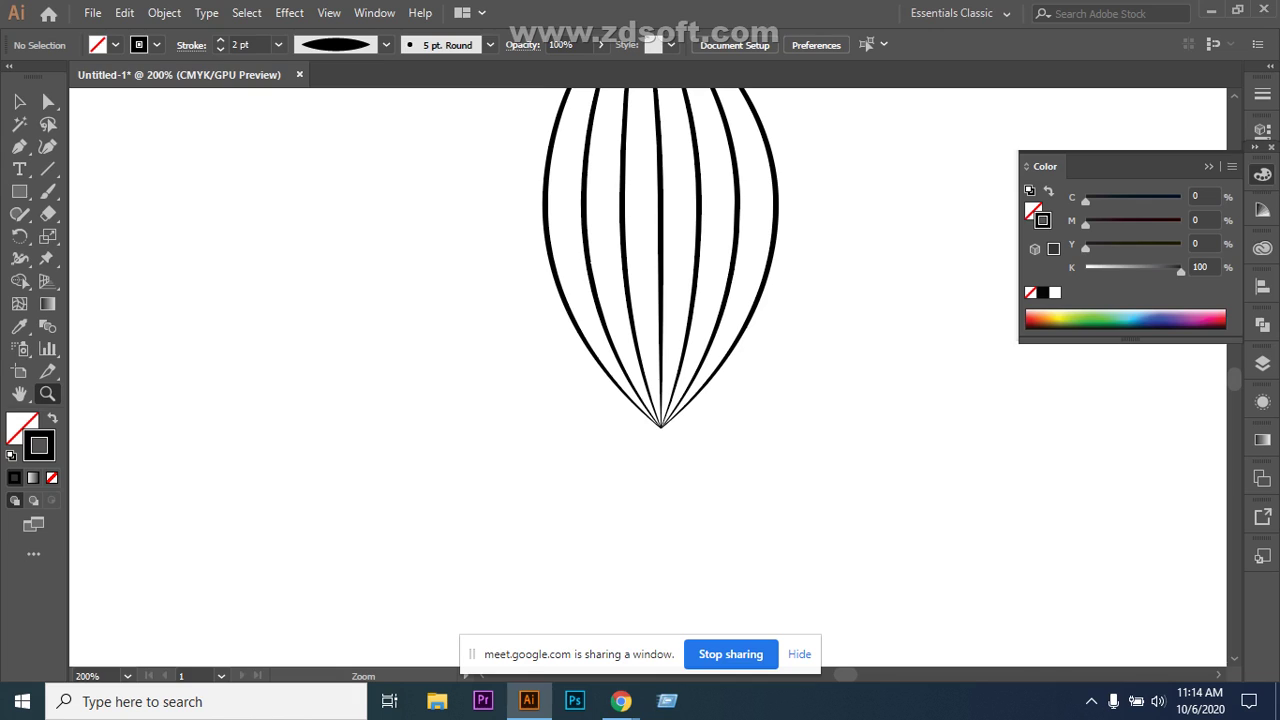
pyautogui.scroll(2, 660, 377)
pyautogui.scroll(1, 660, 314)
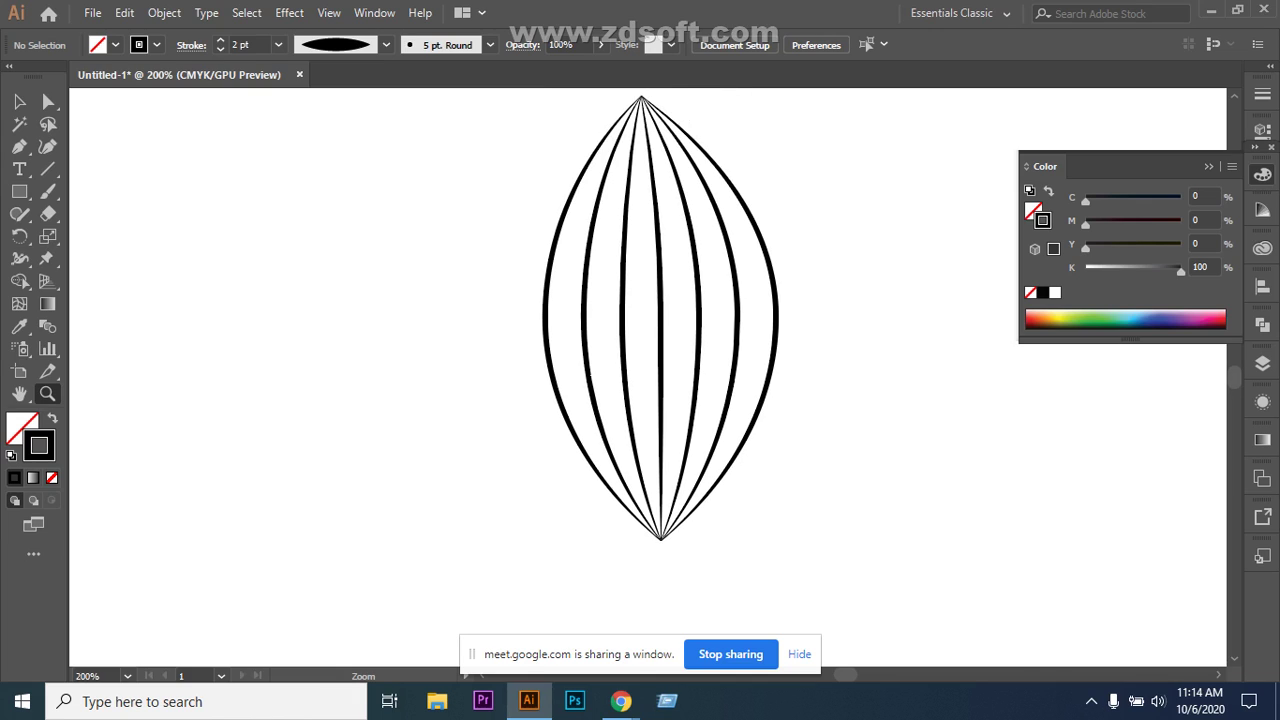
pyautogui.hotkey('ctrl', '-')
pyautogui.hotkey('ctrl', '-')
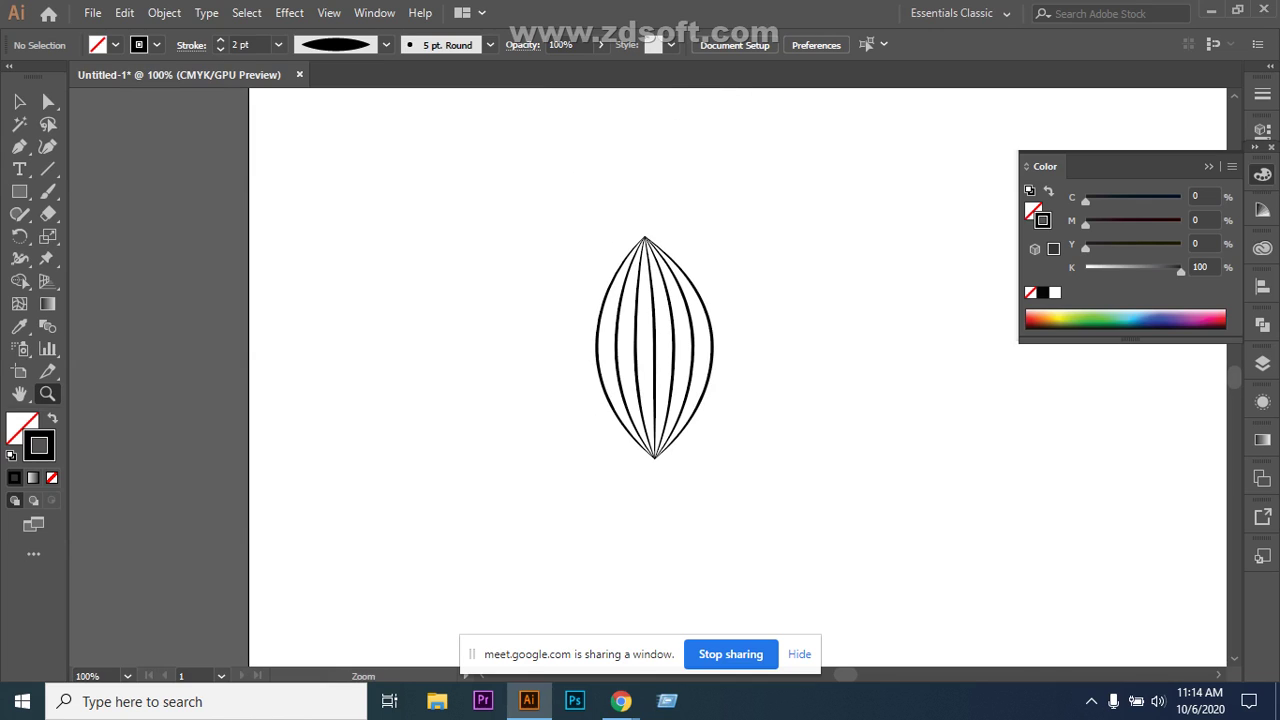
pyautogui.scroll(-2, 654, 347)
pyautogui.scroll(1, 654, 347)
pyautogui.scroll(-2, 654, 347)
pyautogui.scroll(1, 654, 347)
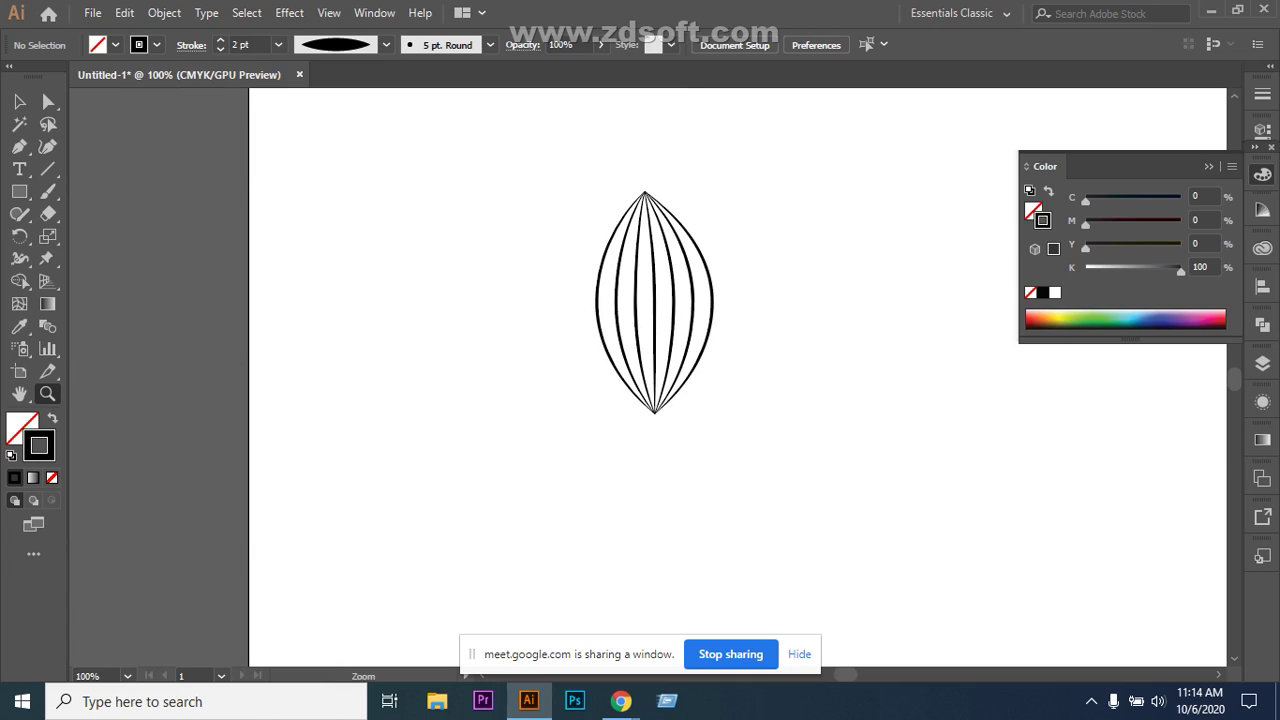
# Select the blend and try pulling its right middle anchor about 0.05 in to the left with Direct Selection.
pyautogui.press('v')
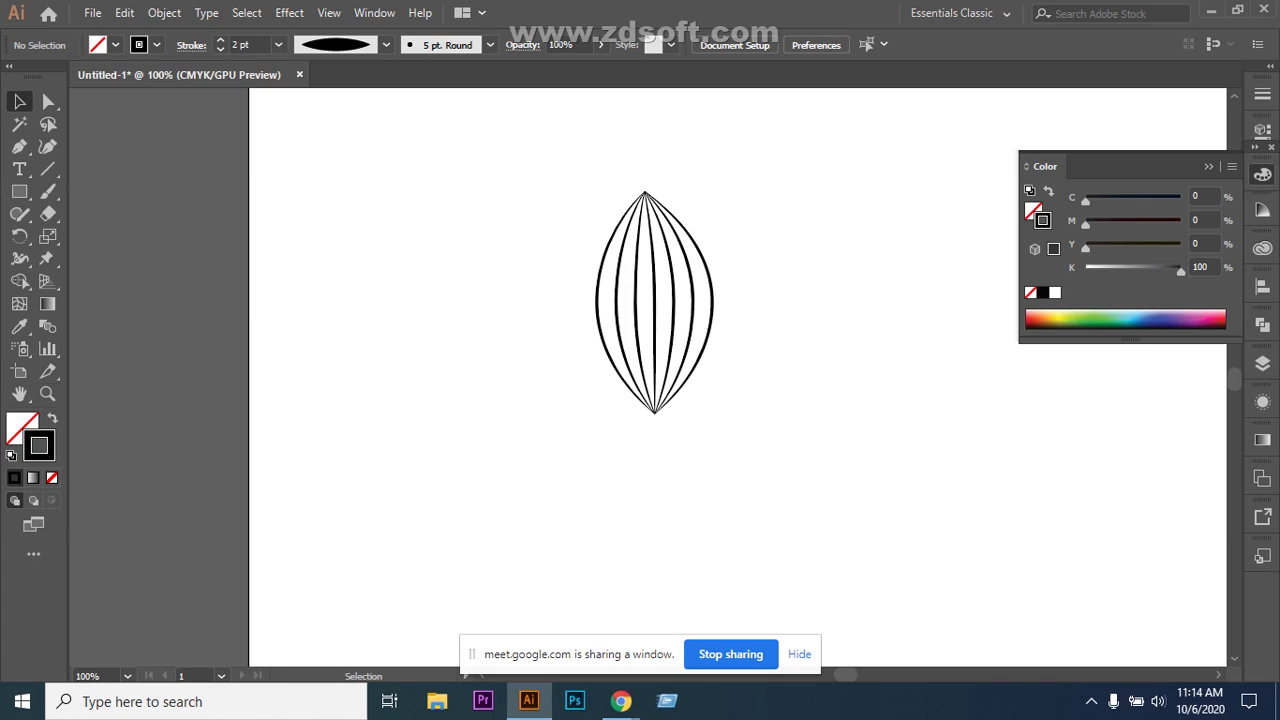
pyautogui.moveTo(586, 203); pyautogui.dragTo(597, 330)
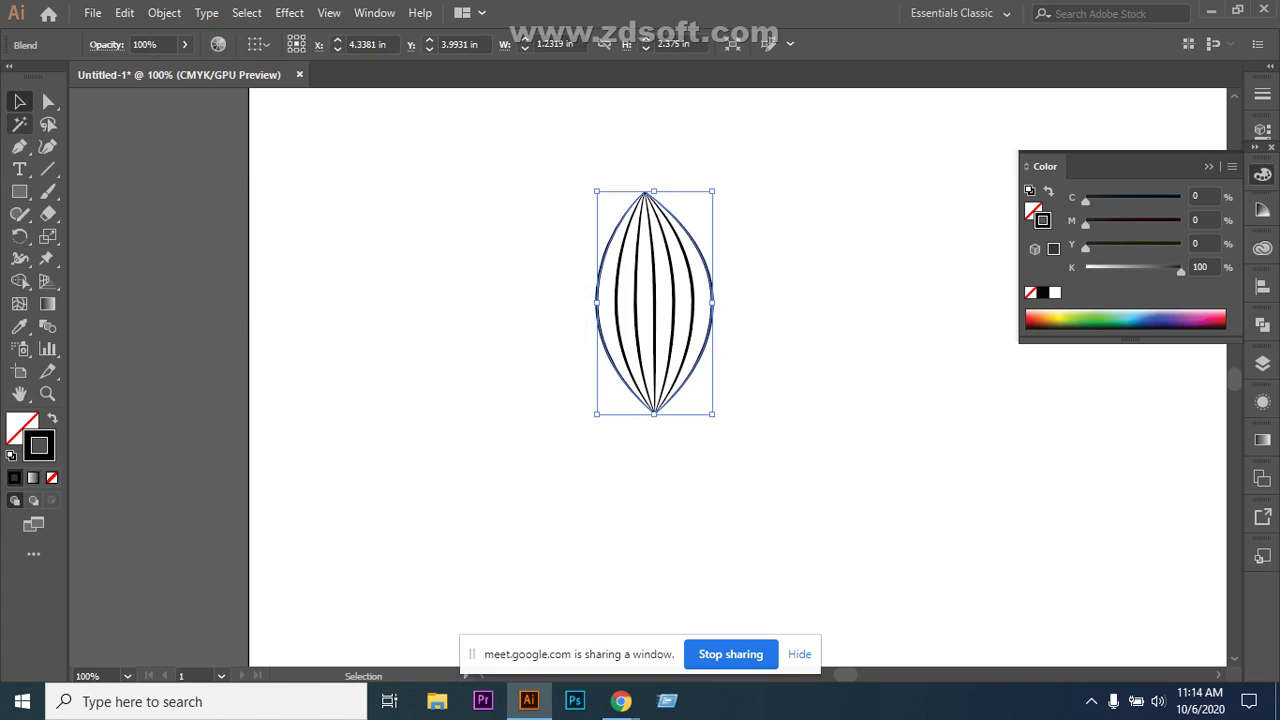
pyautogui.click(48, 101)
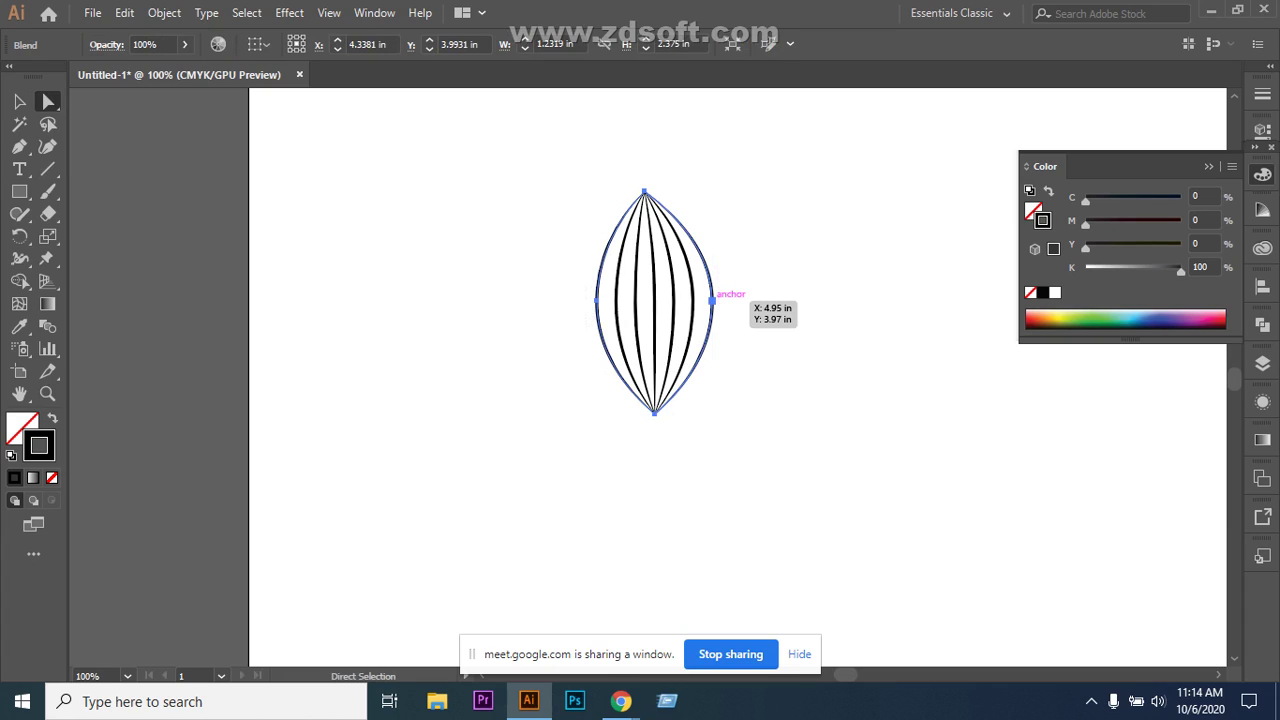
pyautogui.moveTo(712, 298); pyautogui.dragTo(707, 298)
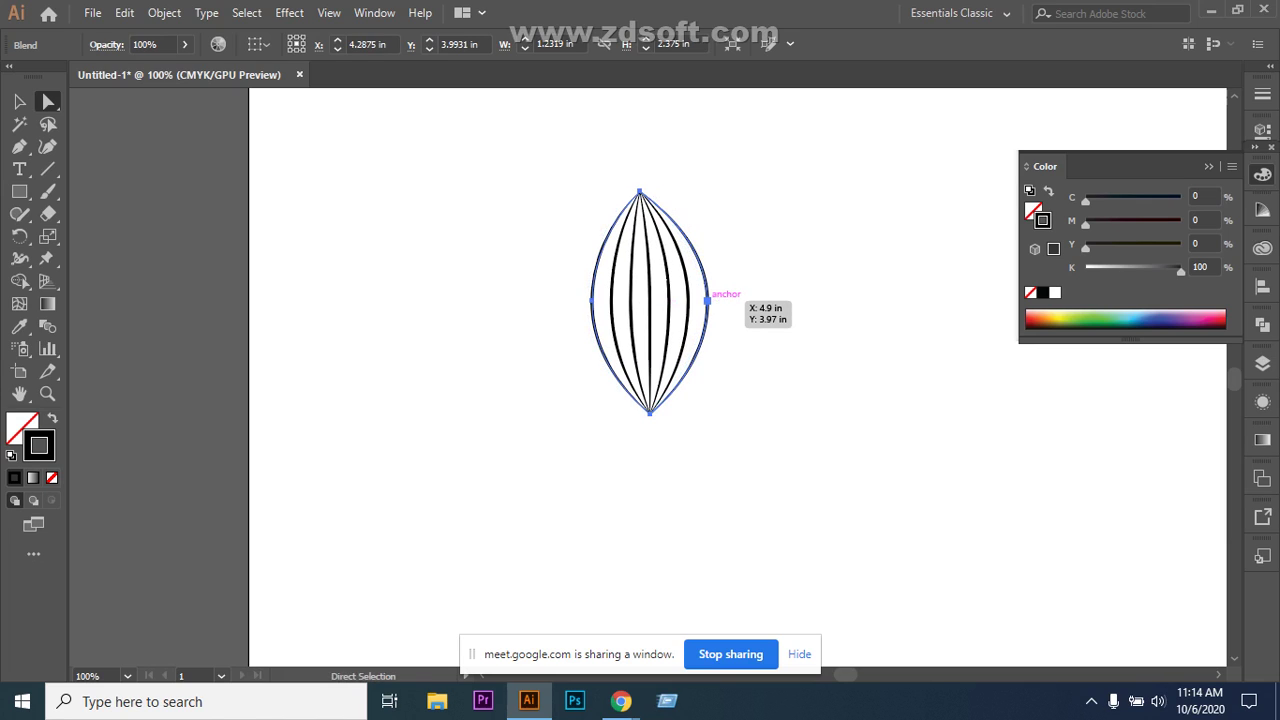
# Try reshaping the right arc by adjusting both direction handles of its middle anchor point, and deselect it.
pyautogui.click(707, 298)
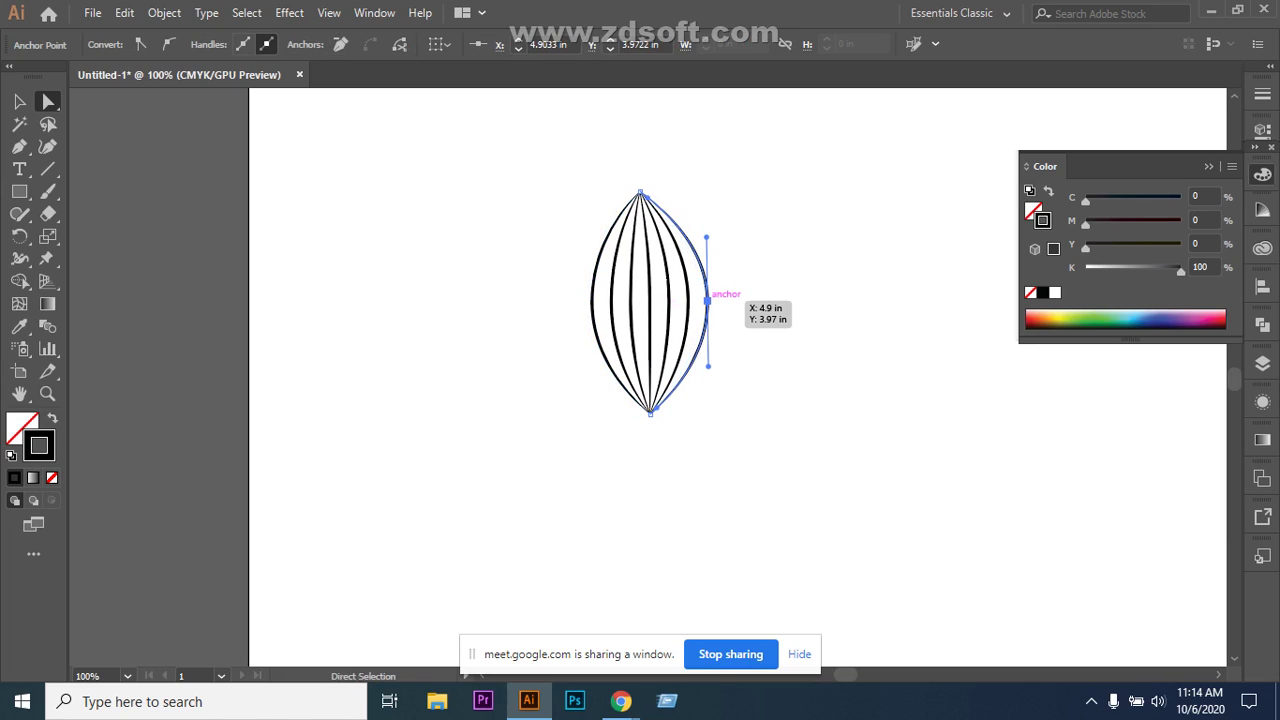
pyautogui.click(712, 234)
pyautogui.click(708, 307)
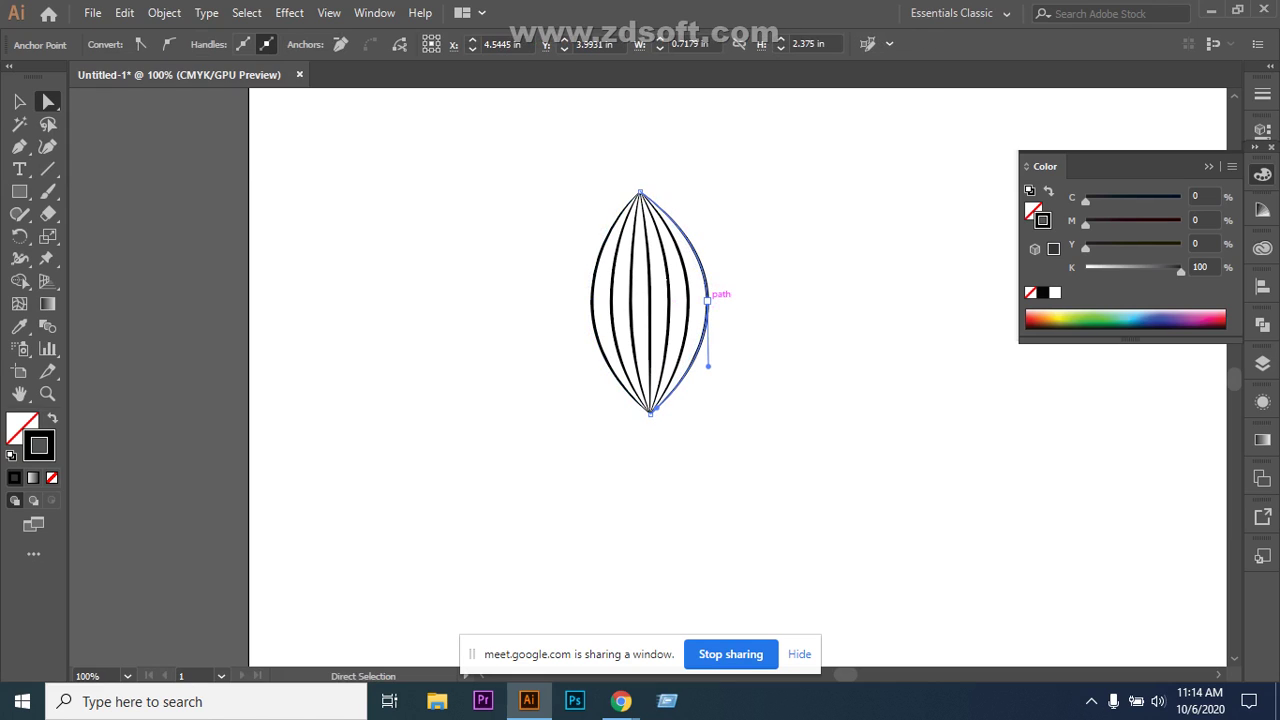
pyautogui.moveTo(708, 366)
pyautogui.mouseDown()
pyautogui.moveTo(722, 372)
pyautogui.moveTo(708, 395)
pyautogui.moveTo(702, 358)
pyautogui.mouseUp()
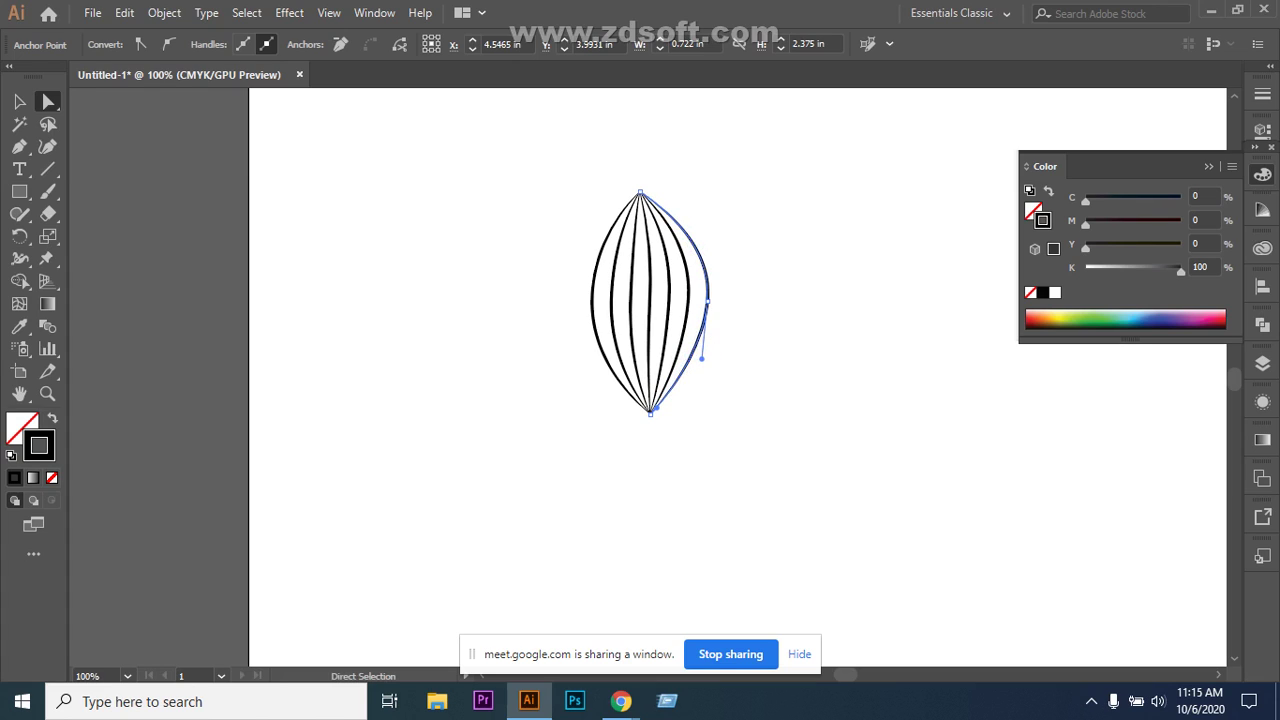
pyautogui.click(707, 299)
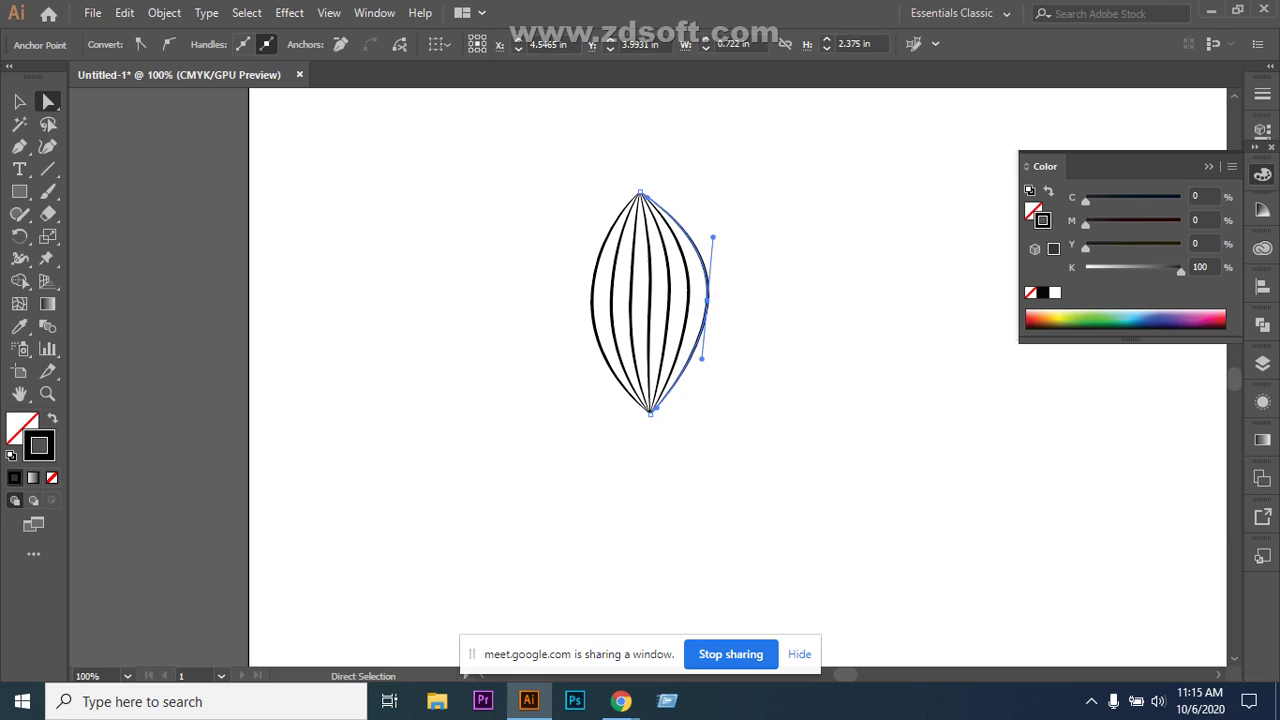
pyautogui.moveTo(712, 237); pyautogui.dragTo(700, 209)
pyautogui.hotkey('ctrl', 'shift', 'a')
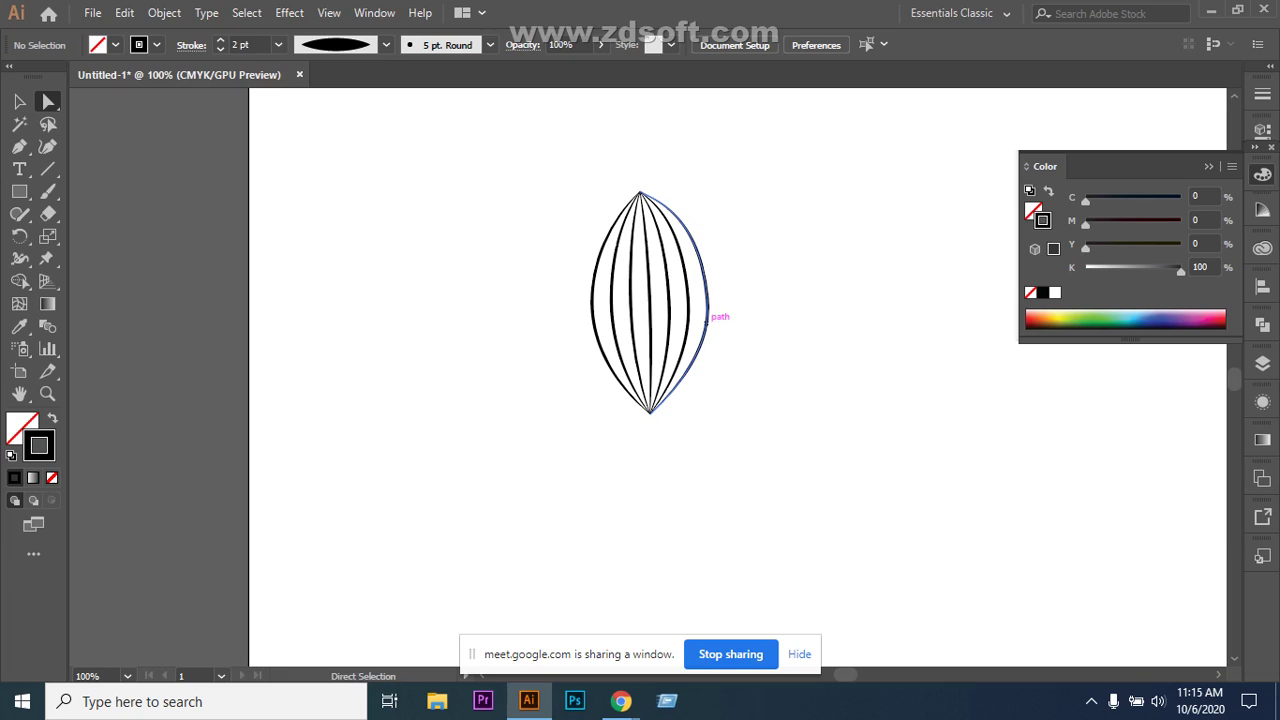
# Undo the right arc's handle adjustments and the blend's shift, and clear the selection.
pyautogui.hotkey('ctrl', 'z')
pyautogui.hotkey('ctrl', 'z')
pyautogui.hotkey('ctrl', 'z')
pyautogui.hotkey('ctrl', 'shift', 'a')
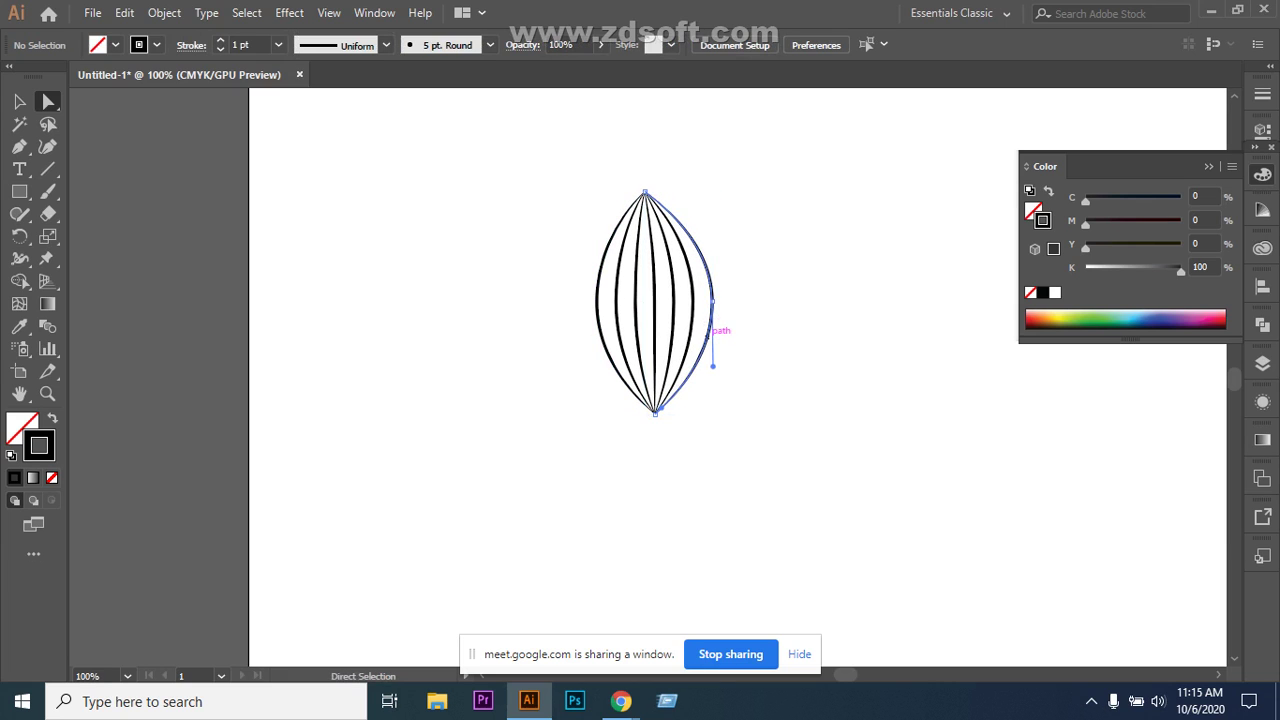
pyautogui.click(713, 335)
pyautogui.hotkey('ctrl', 'shift', 'a')
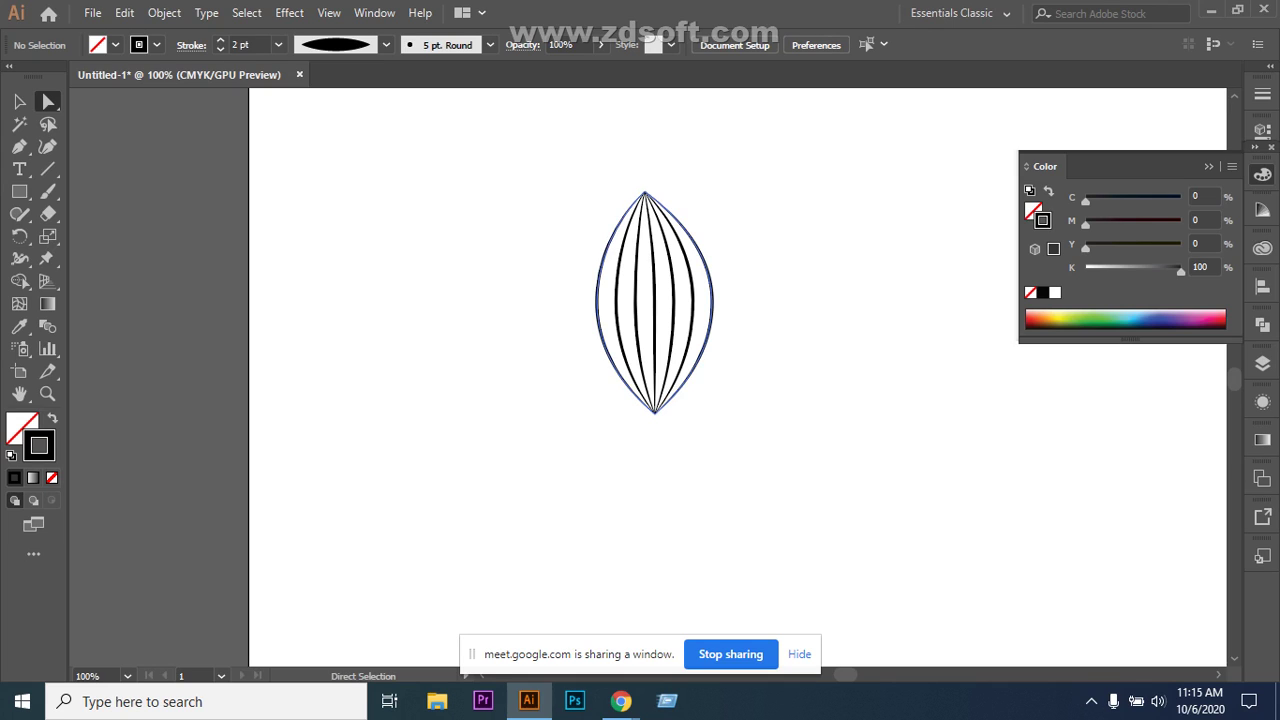
# Select the blended petal and reflect it with the axis angle set to 180°.
pyautogui.click(654, 301)
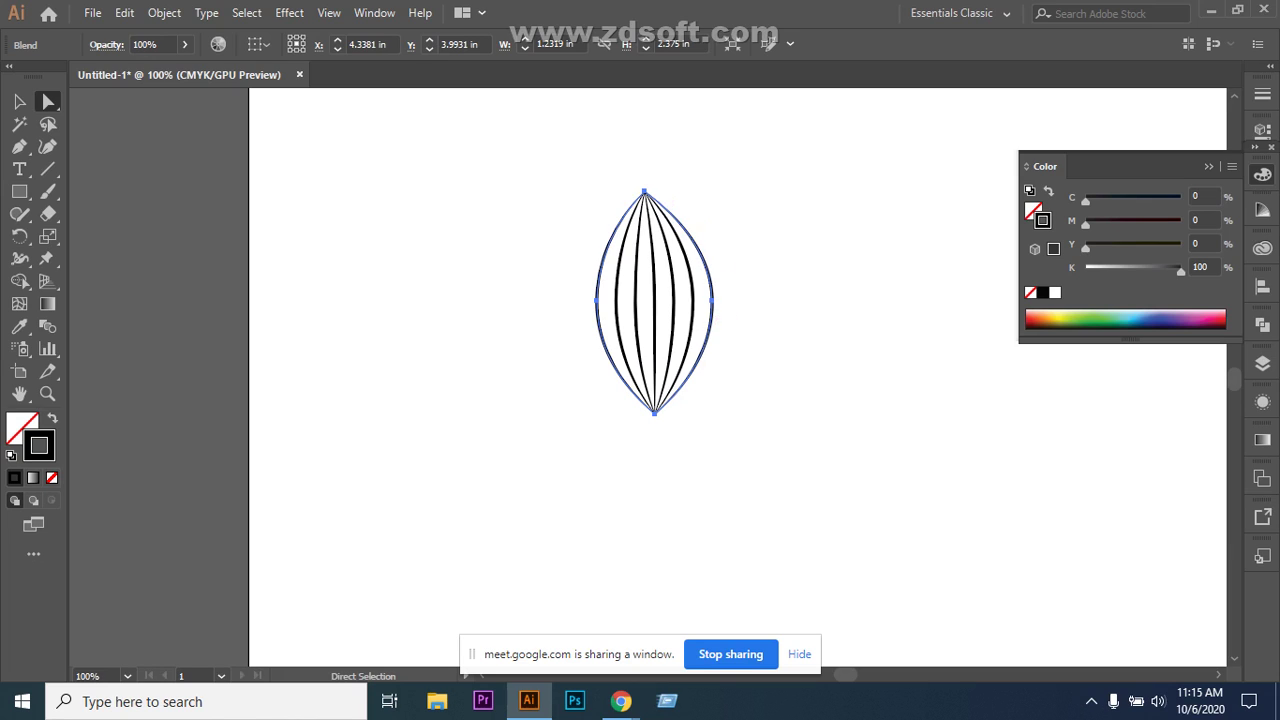
pyautogui.rightClick(709, 325)
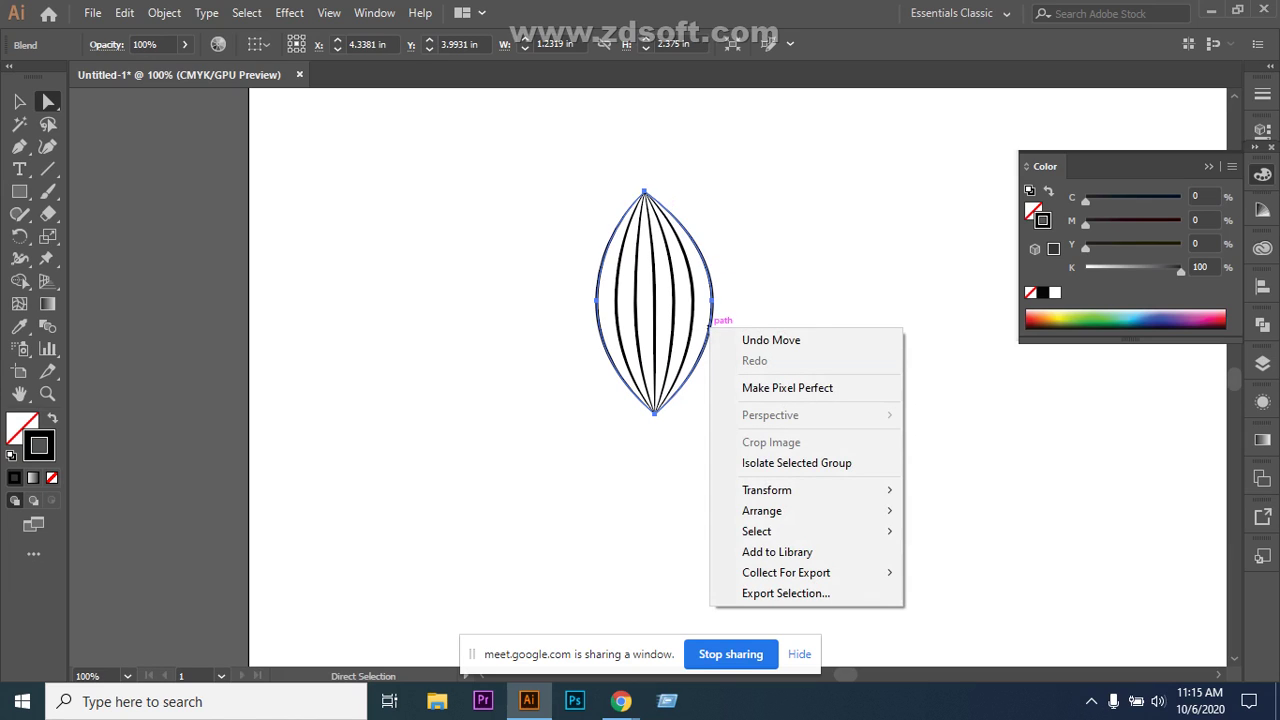
pyautogui.moveTo(762, 510)
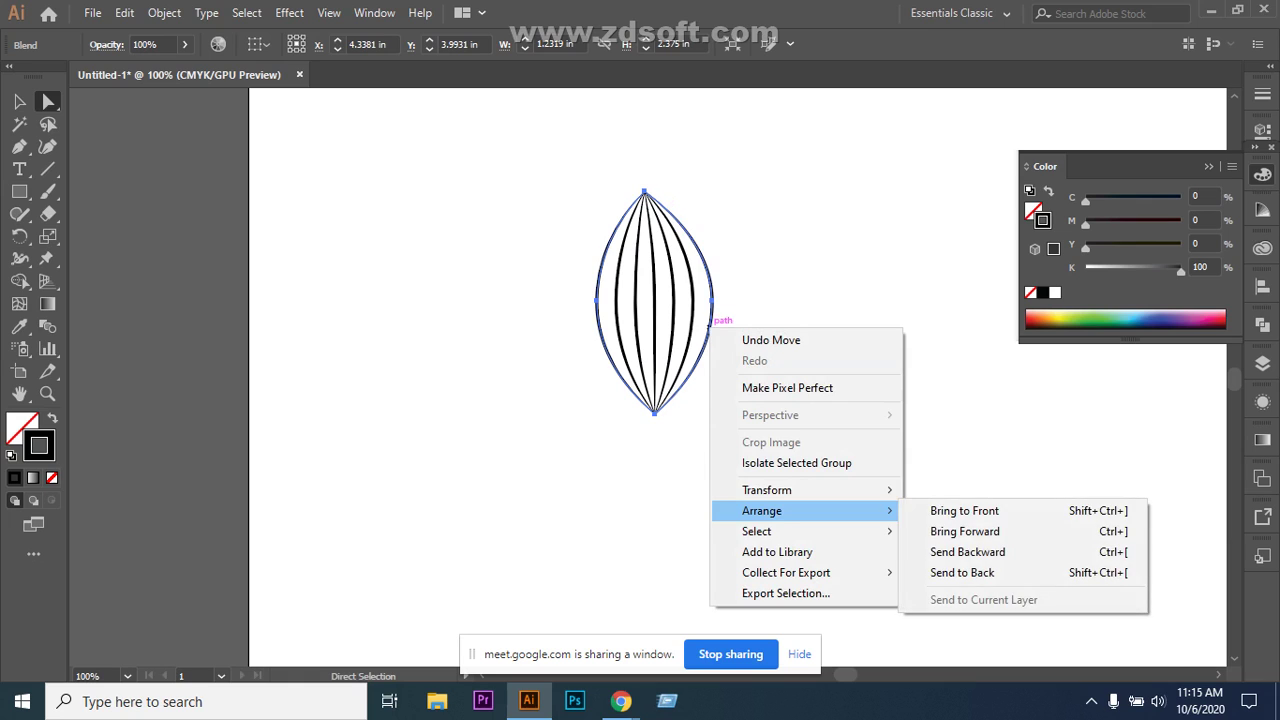
pyautogui.click(950, 558)
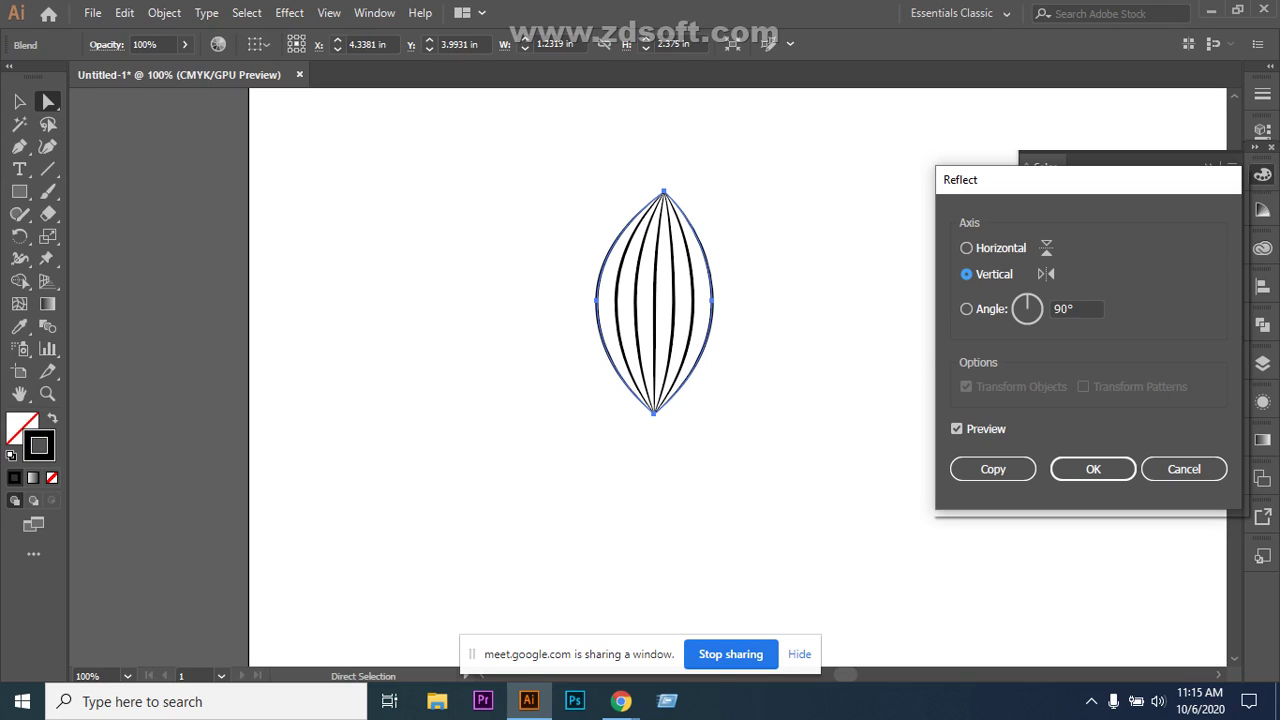
pyautogui.press('Tab')
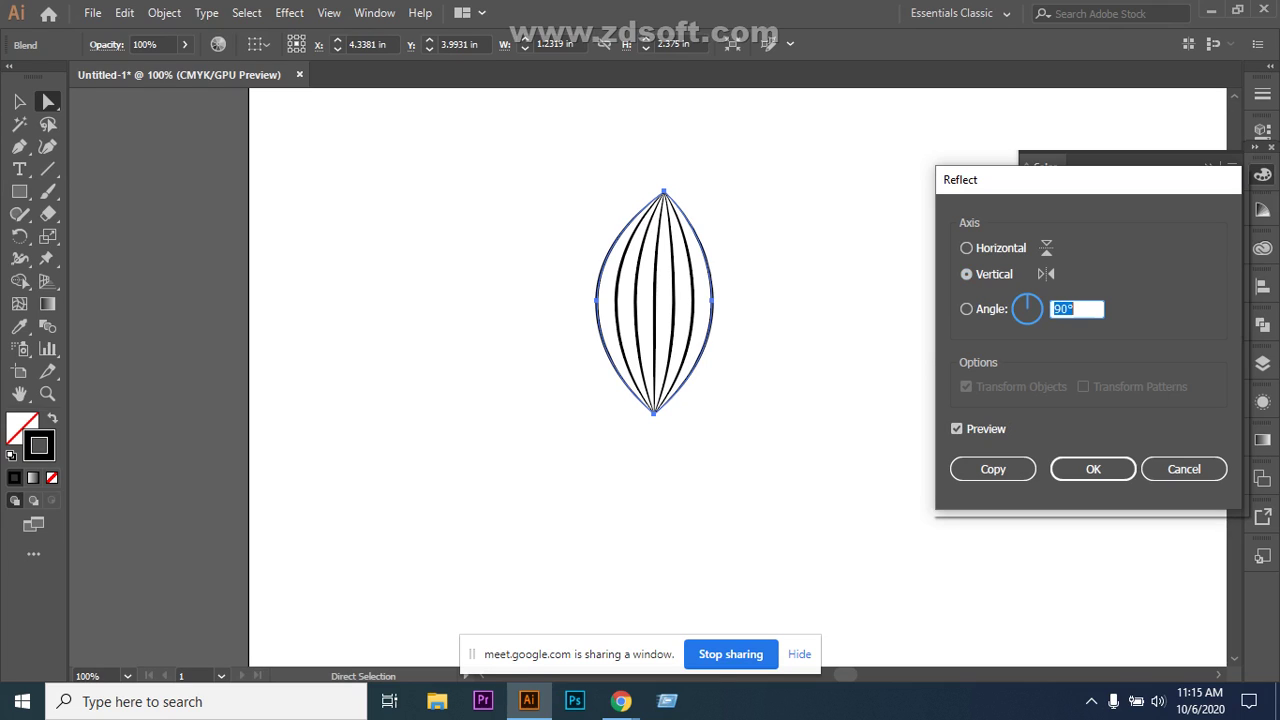
pyautogui.write('180')
pyautogui.press('Return')
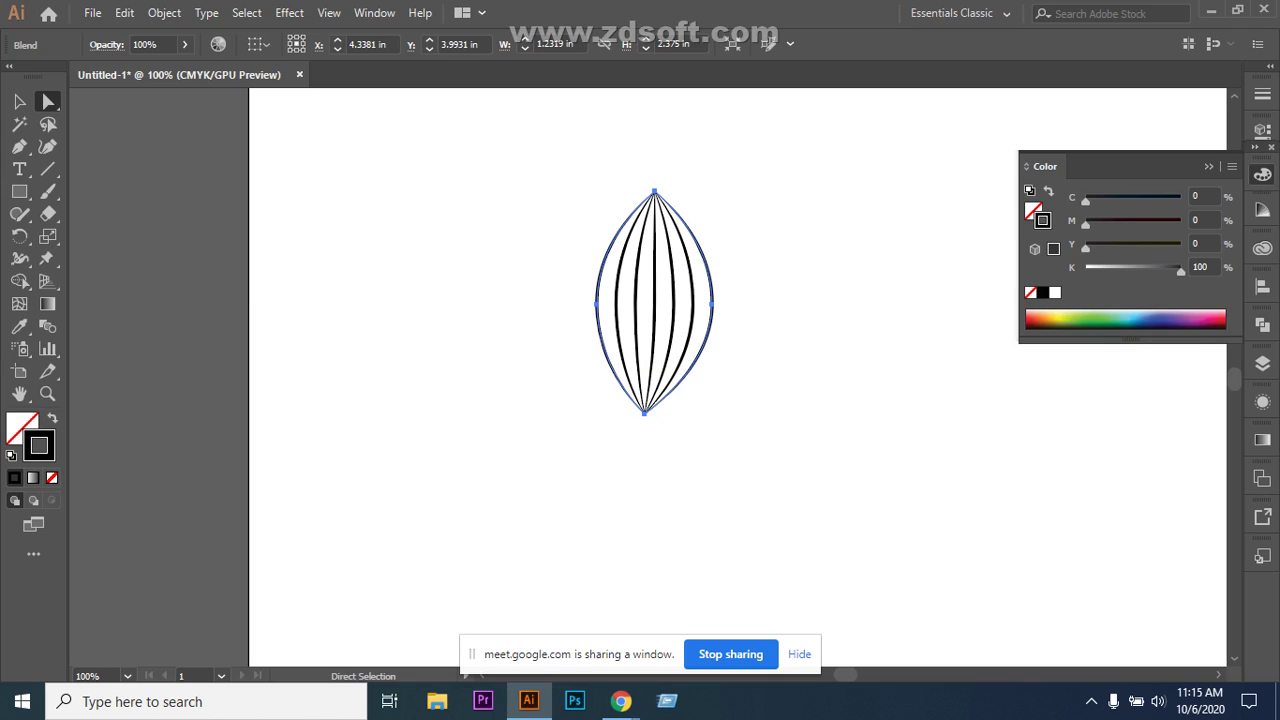
# Start reflecting the blended petal with the axis angle set to 360°, toggling the preview to compare.
pyautogui.rightClick(669, 255)
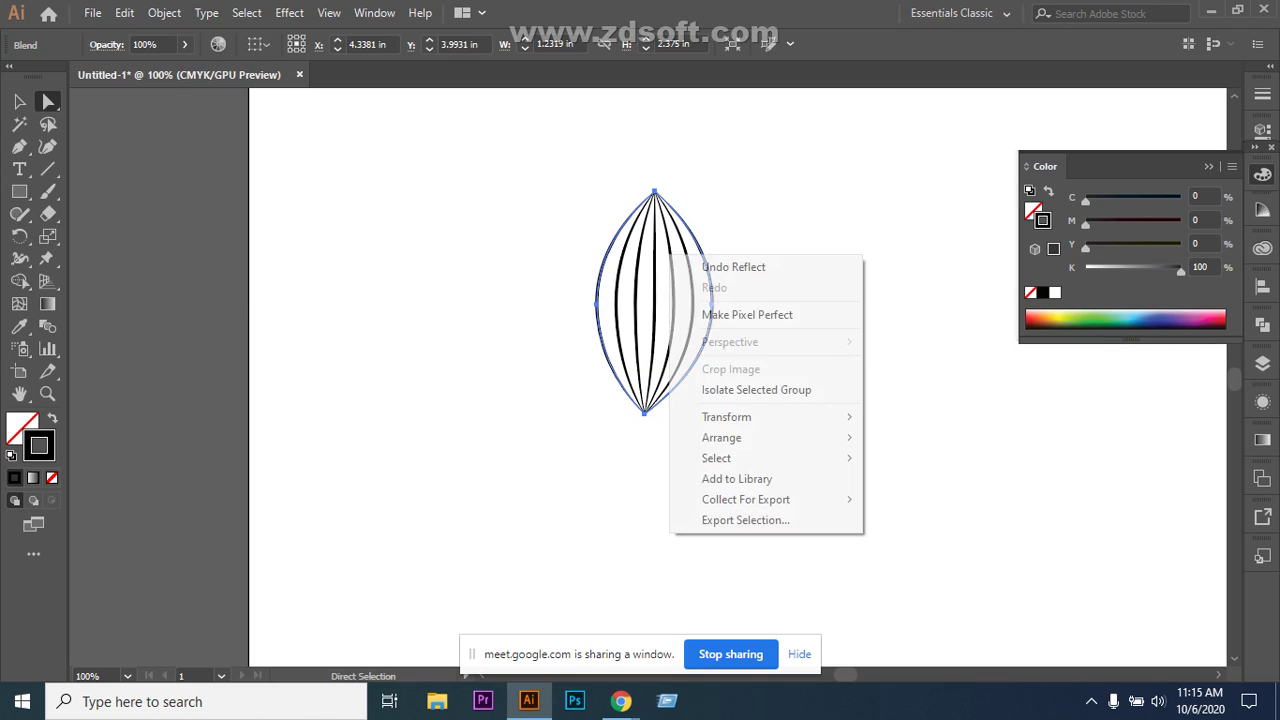
pyautogui.moveTo(780, 417)
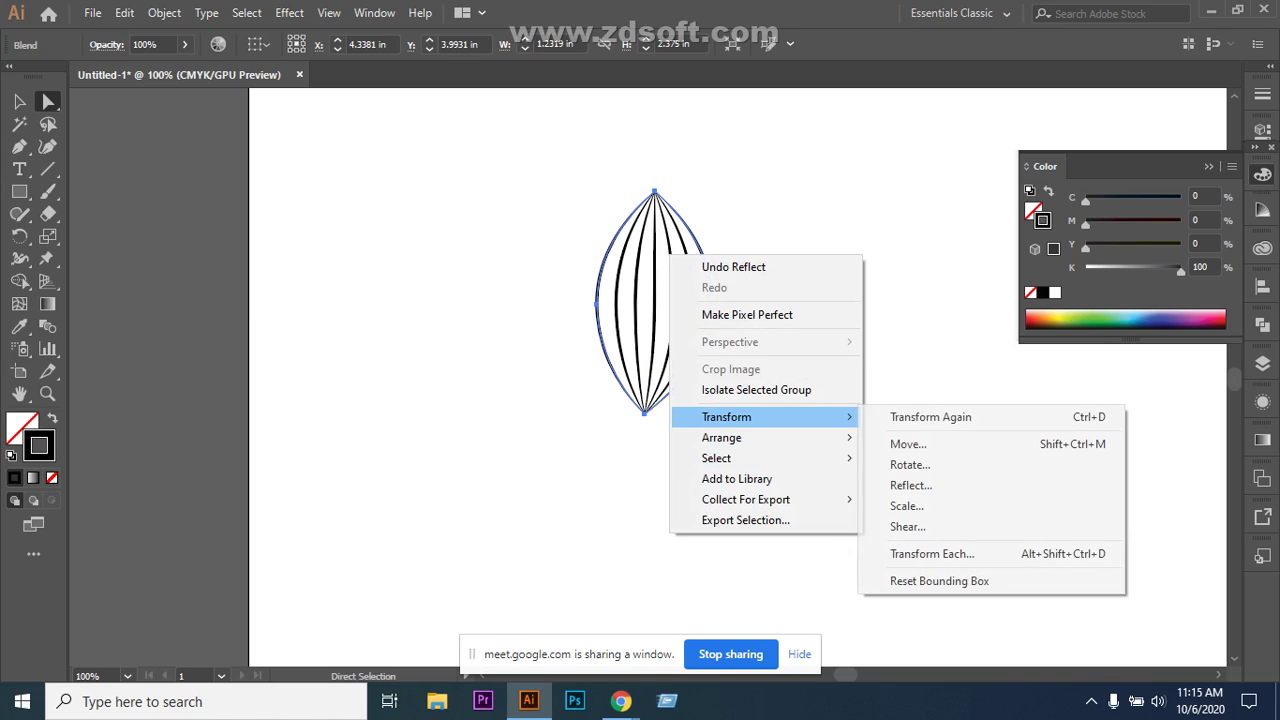
pyautogui.click(910, 485)
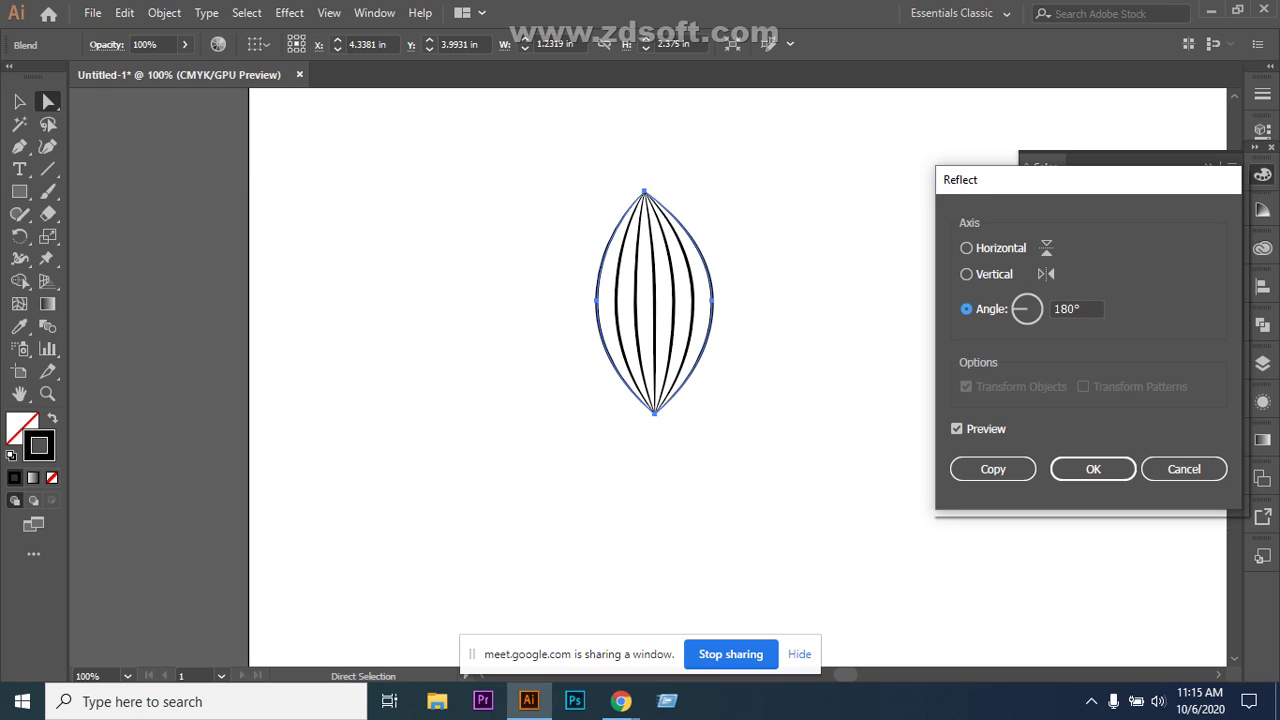
pyautogui.click(956, 428)
pyautogui.click(956, 428)
pyautogui.click(1081, 309)
pyautogui.moveTo(1081, 309); pyautogui.dragTo(1052, 309)
pyautogui.write('360')
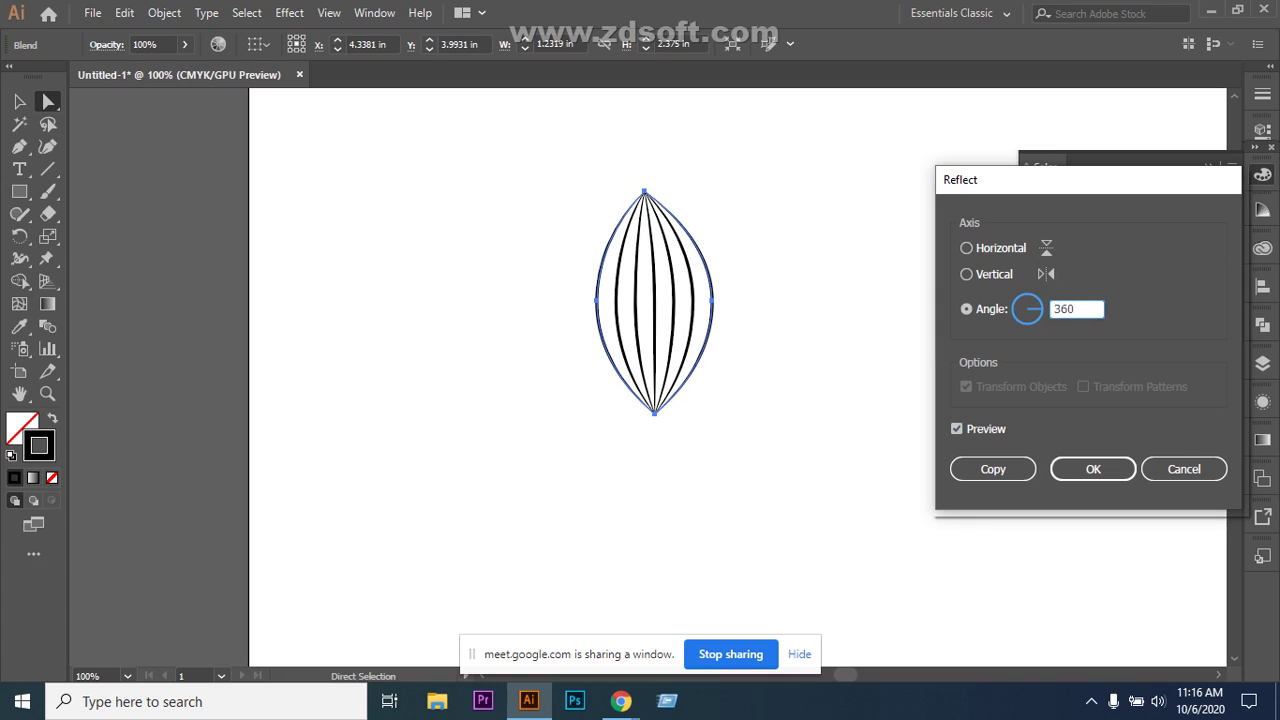
pyautogui.click(956, 429)
pyautogui.click(956, 429)
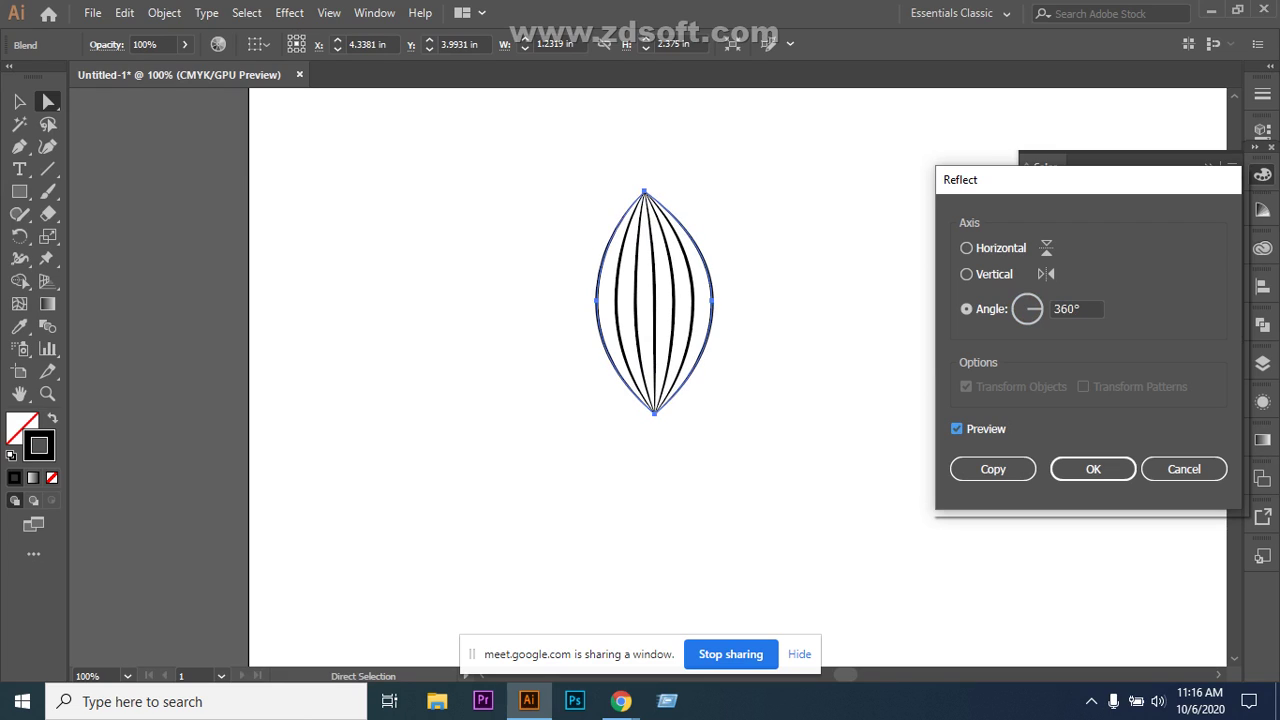
# Set the reflection's axis angle to 90°, apply it, and clear the selection.
pyautogui.press('Tab')
pyautogui.press('Tab')
pyautogui.press('Tab')
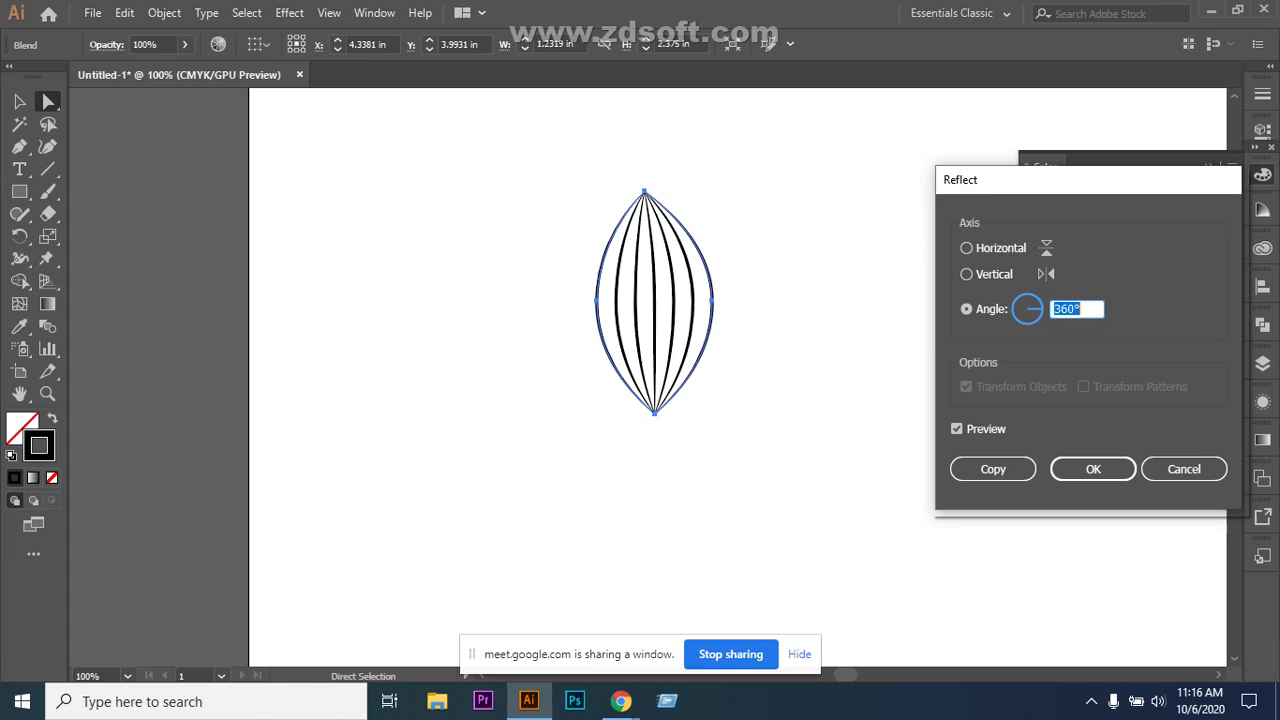
pyautogui.write('90')
pyautogui.press('Tab')
pyautogui.press('Return')
pyautogui.hotkey('ctrl', 'shift', 'a')
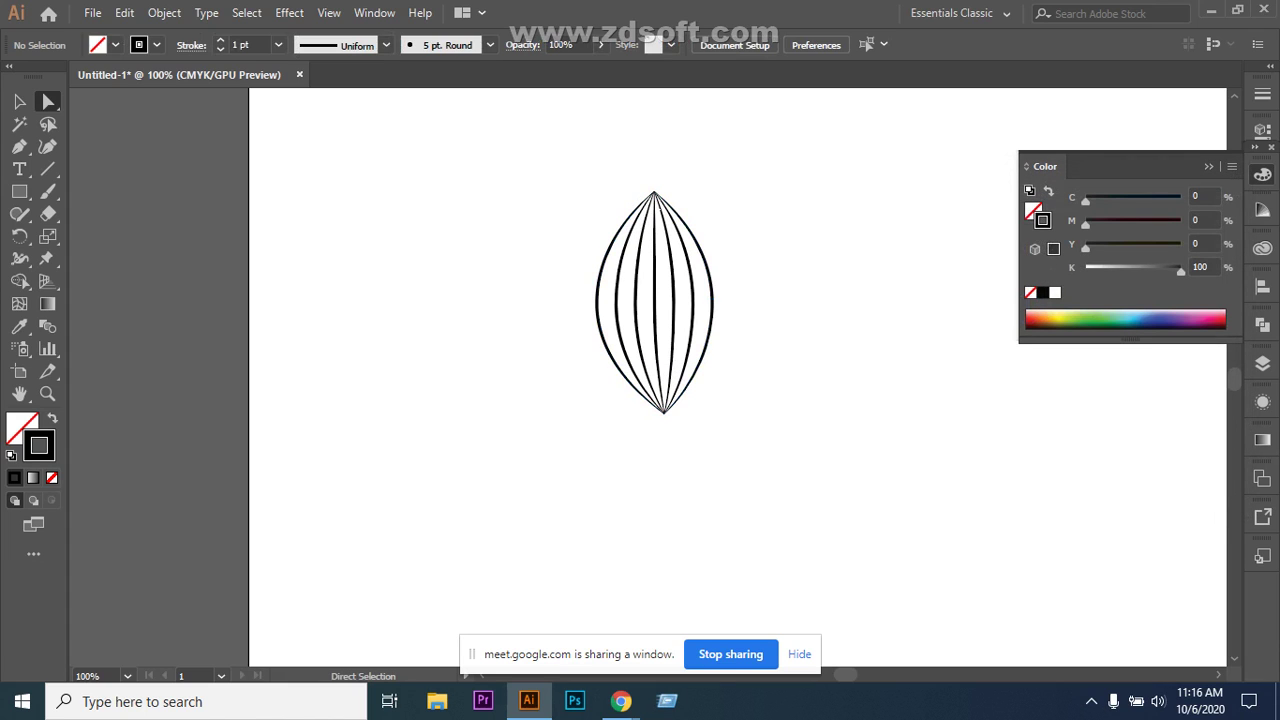
# Rotate the whole blended petal 90° counterclockwise so it lies horizontally, leaving it deselected.
pyautogui.click(711, 275)
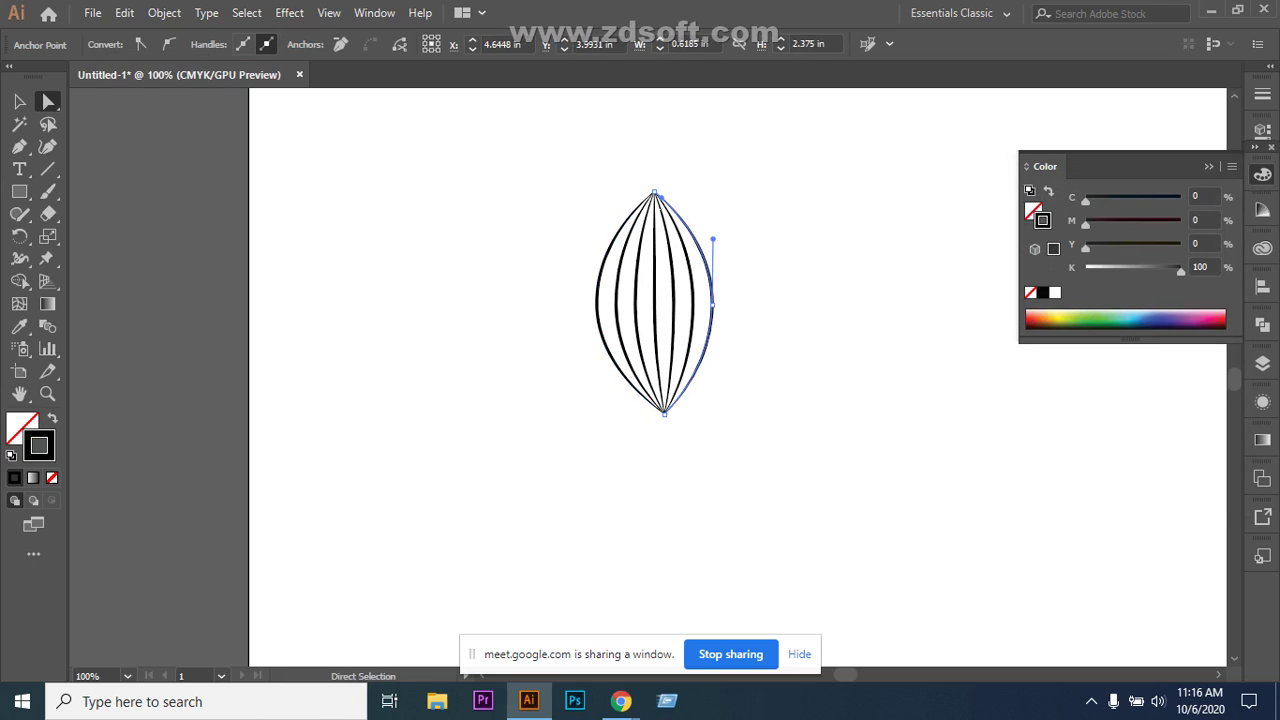
pyautogui.hotkey('ctrl', 'shift', 'a')
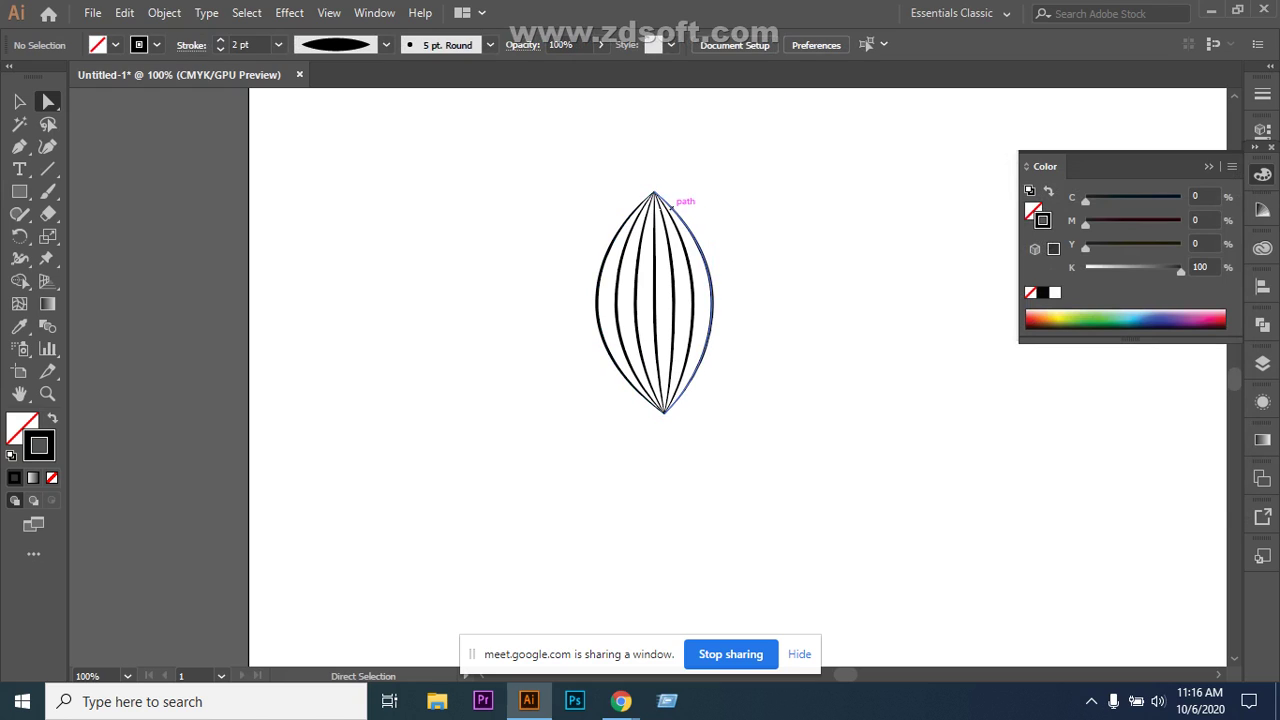
pyautogui.press('v')
pyautogui.hotkey('ctrl', 'a')
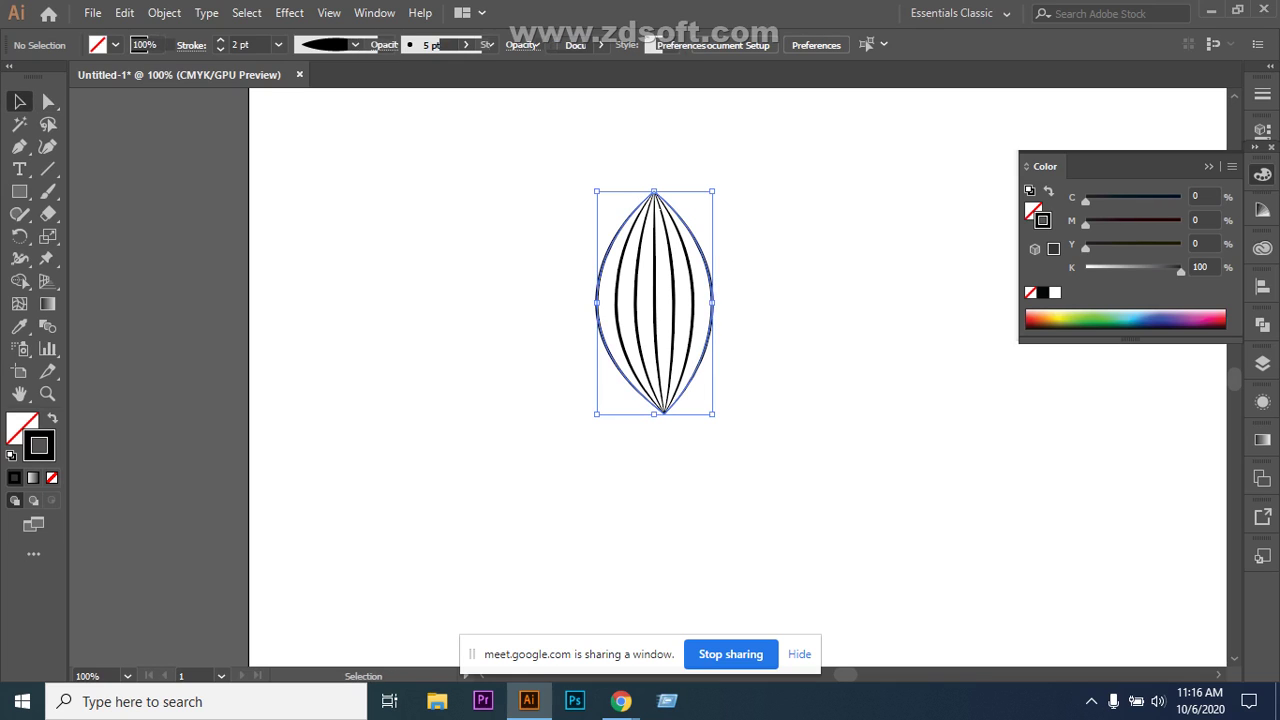
pyautogui.moveTo(716, 186); pyautogui.dragTo(601, 201)
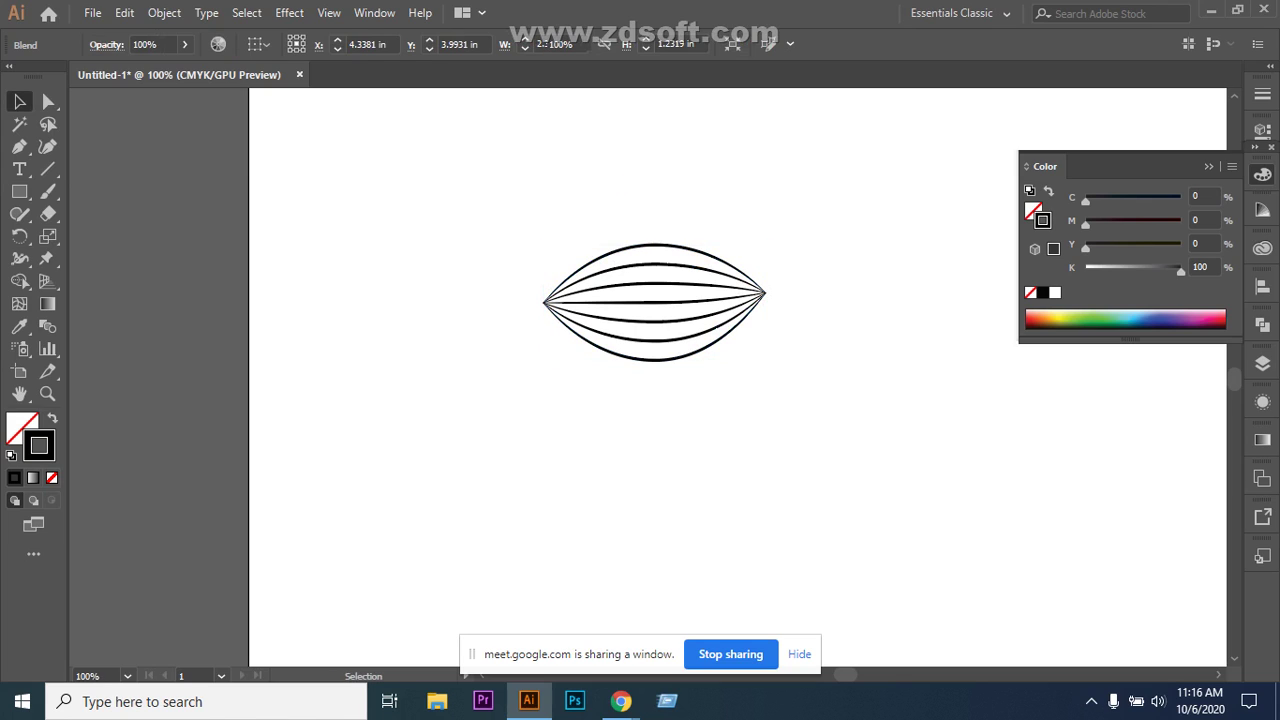
pyautogui.hotkey('ctrl', '-')
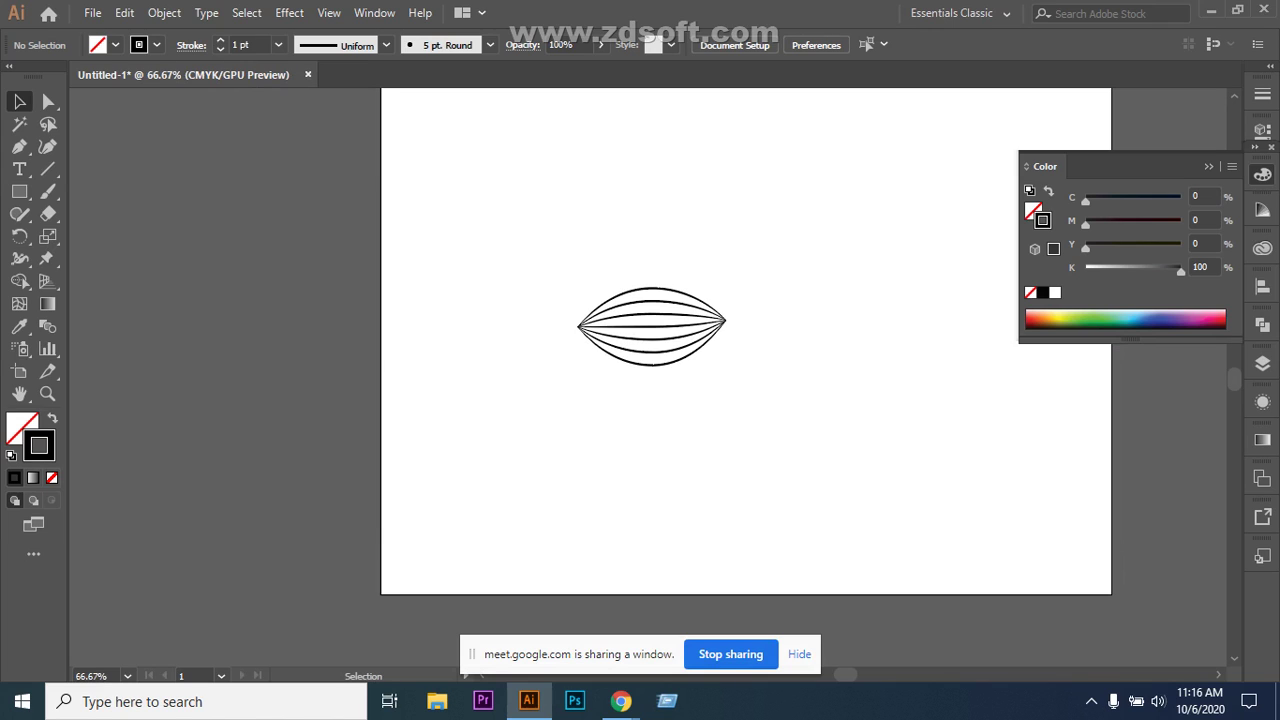
pyautogui.hotkey('ctrl', 'a')
pyautogui.hotkey('ctrl', 'shift', 'a')
pyautogui.click(665, 289)
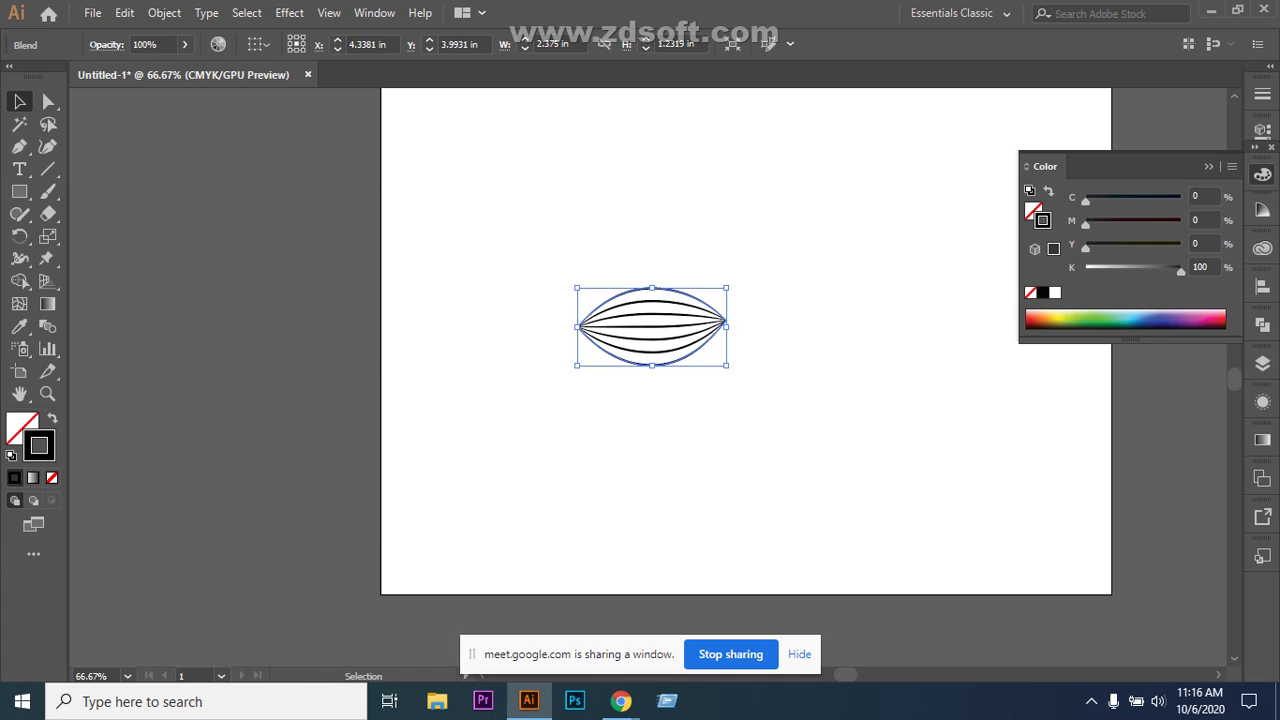
pyautogui.rightClick(703, 314)
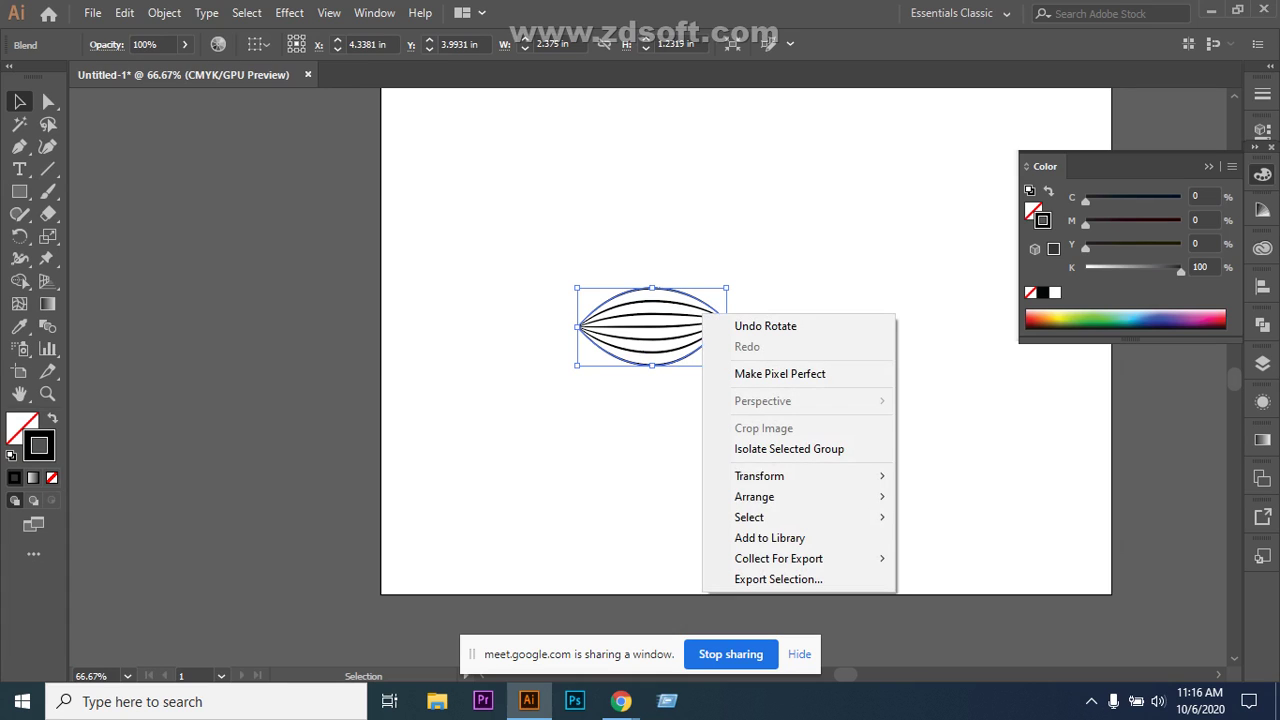
pyautogui.moveTo(760, 497)
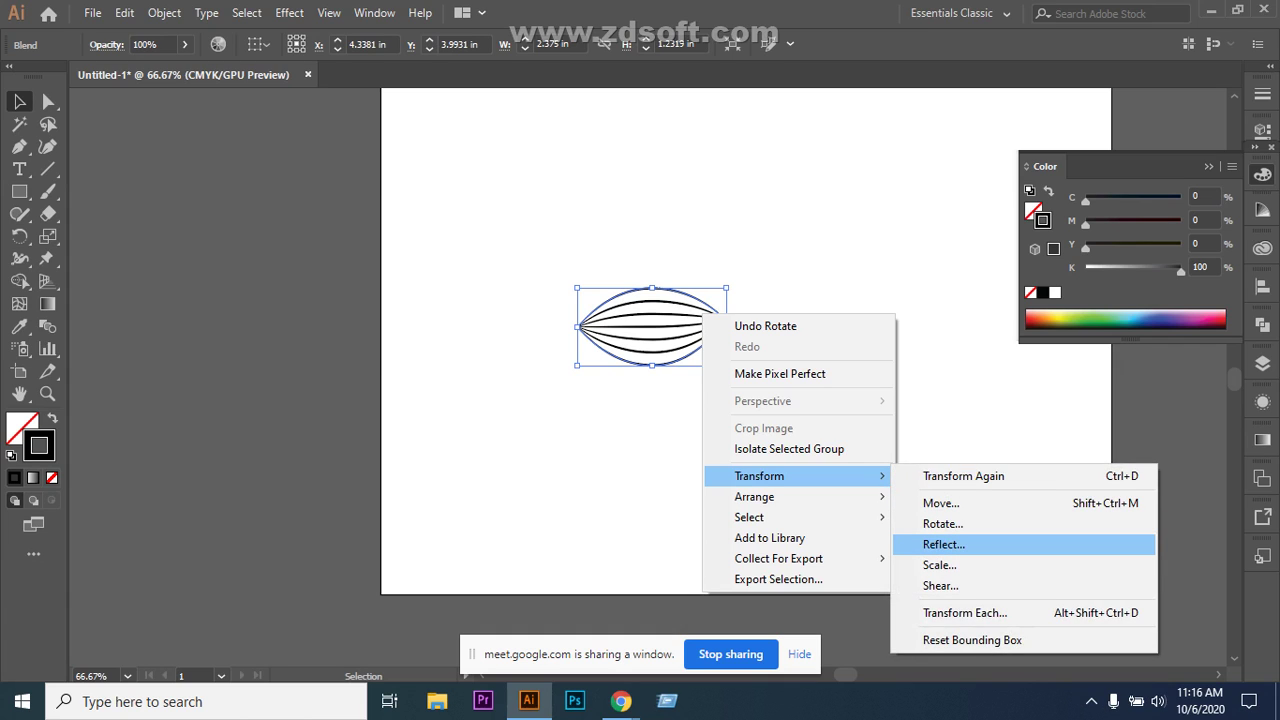
pyautogui.click(944, 544)
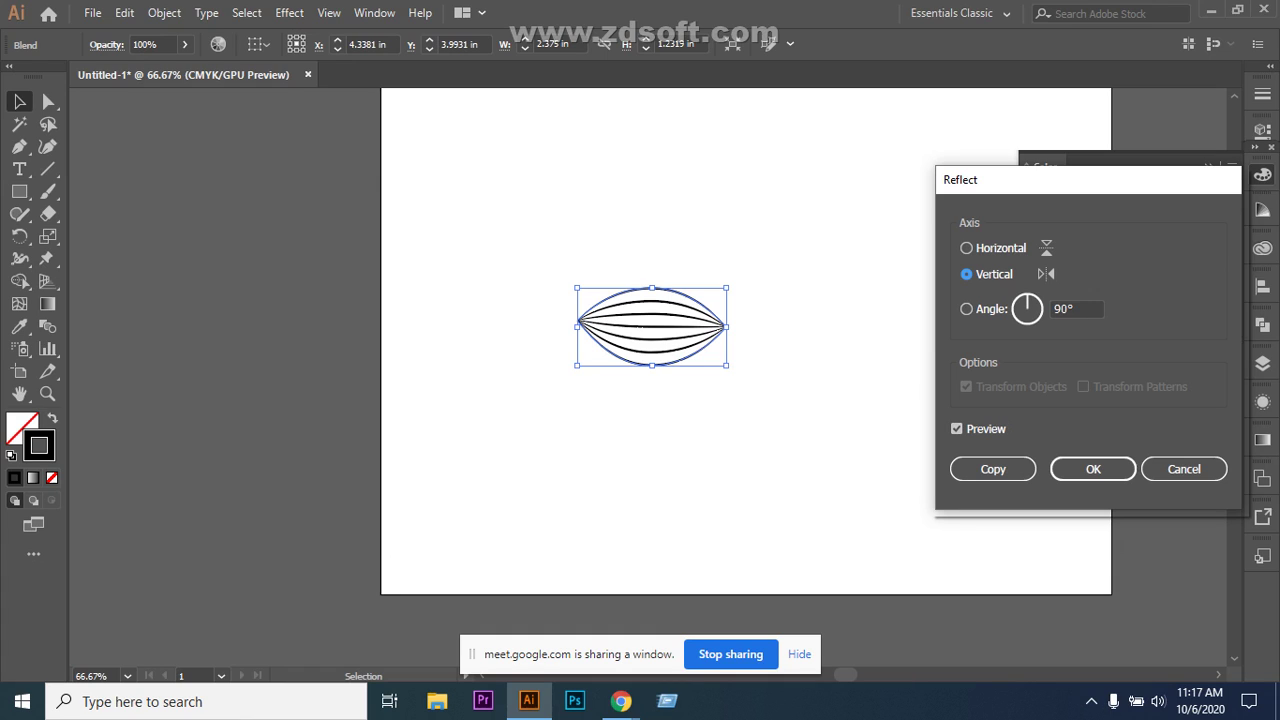
pyautogui.press('Tab')
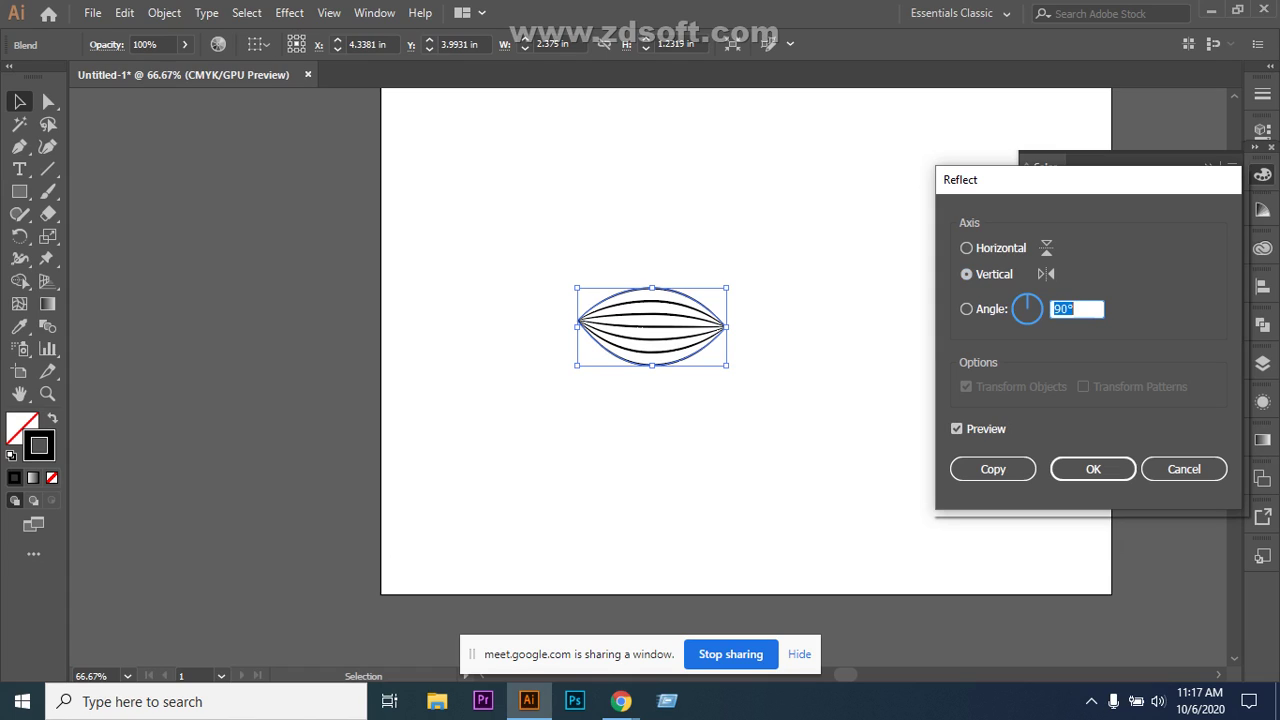
pyautogui.write('360')
pyautogui.click(1190, 470)
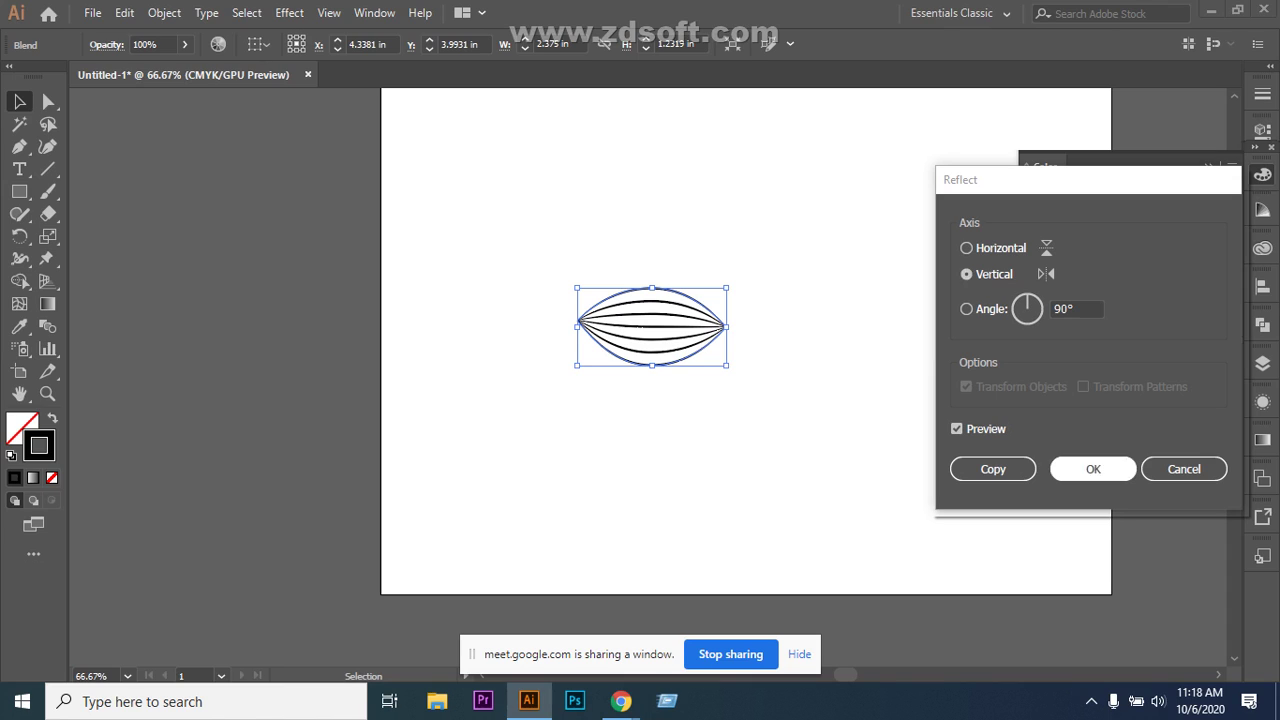
# Try reflecting the horizontal petal with an axis angle of 360/5, and undo the reflection.
pyautogui.click(1076, 309)
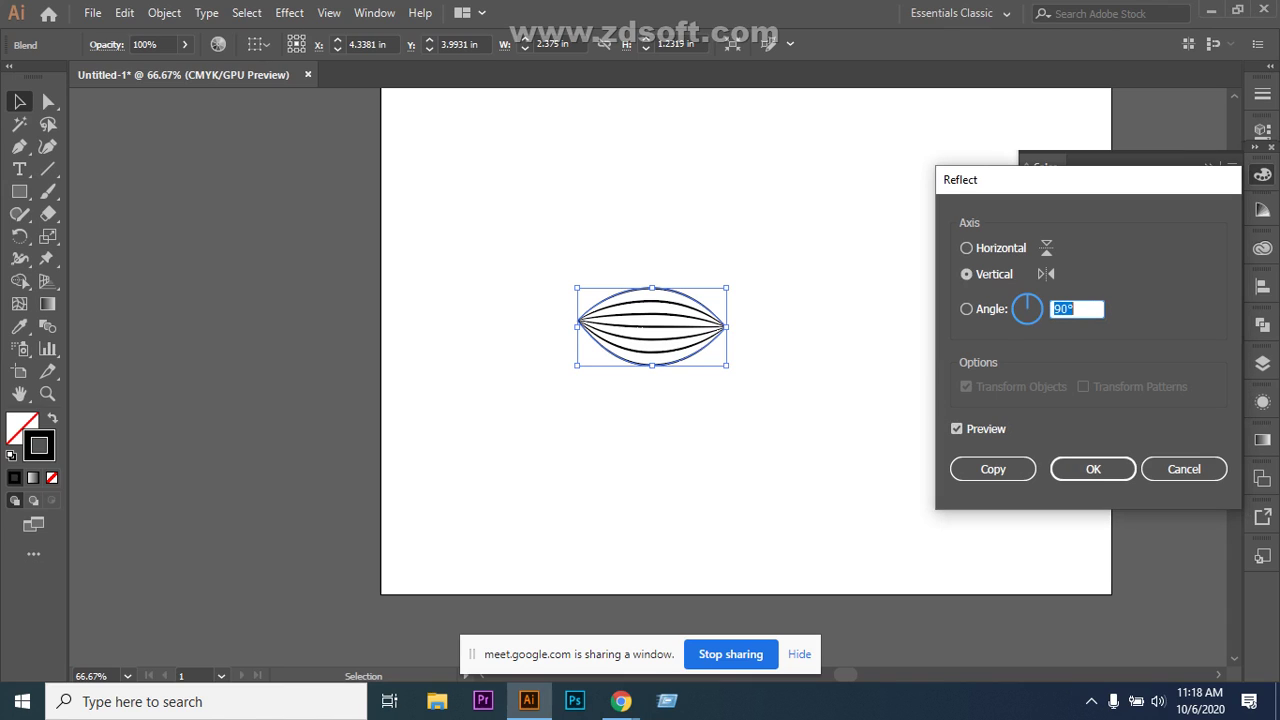
pyautogui.write('360/5')
pyautogui.press('Return')
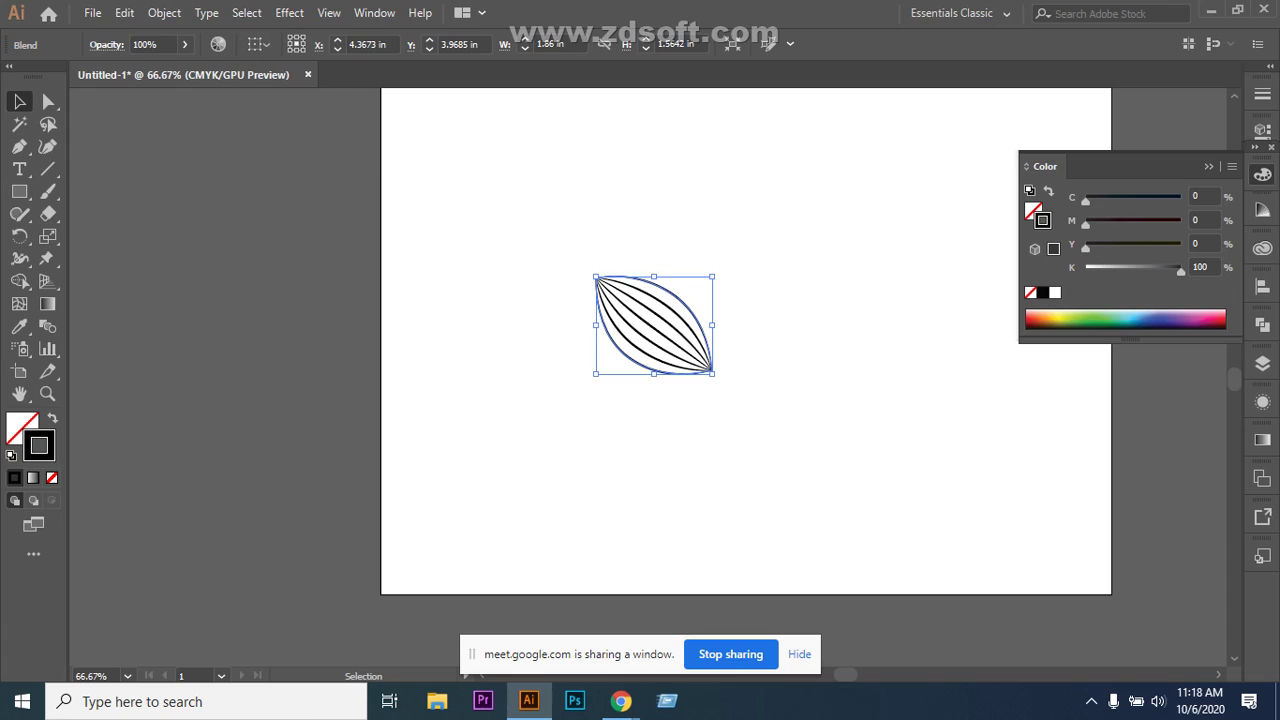
pyautogui.hotkey('ctrl', 'z')
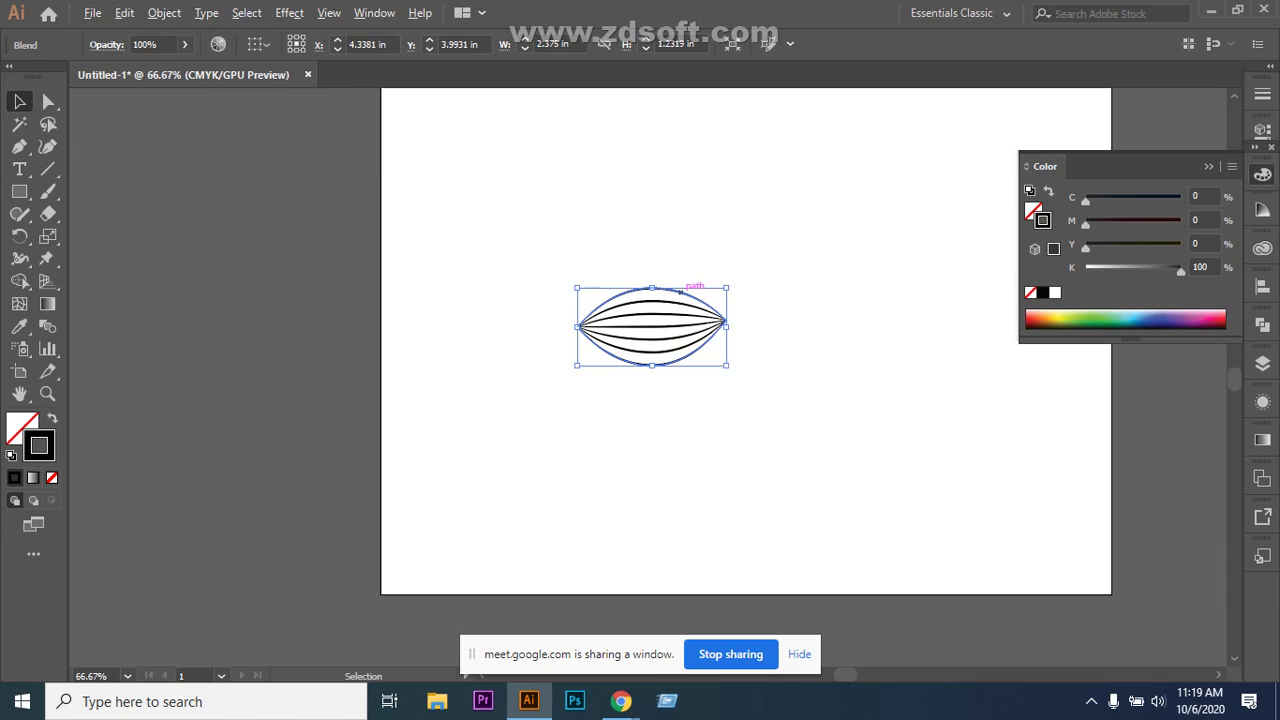
# Create a reflected copy of the horizontal petal using an axis angle of 360/5.
pyautogui.rightClick(630, 314)
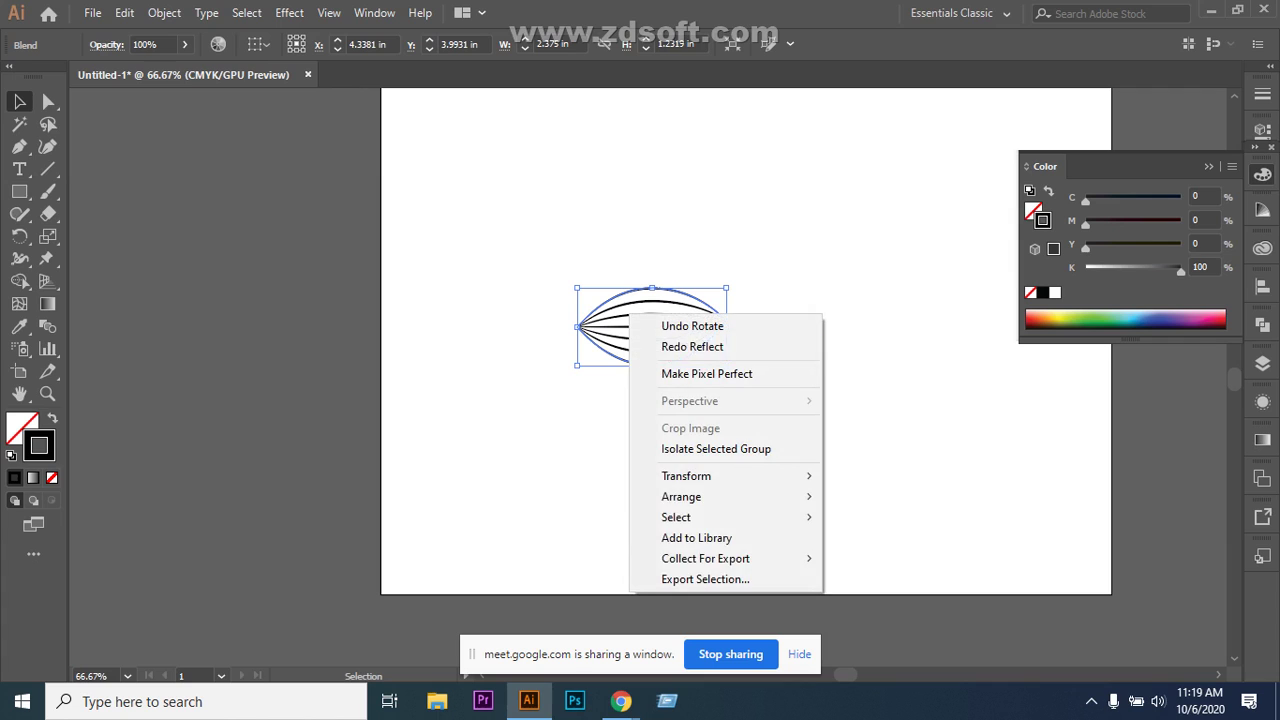
pyautogui.moveTo(720, 476)
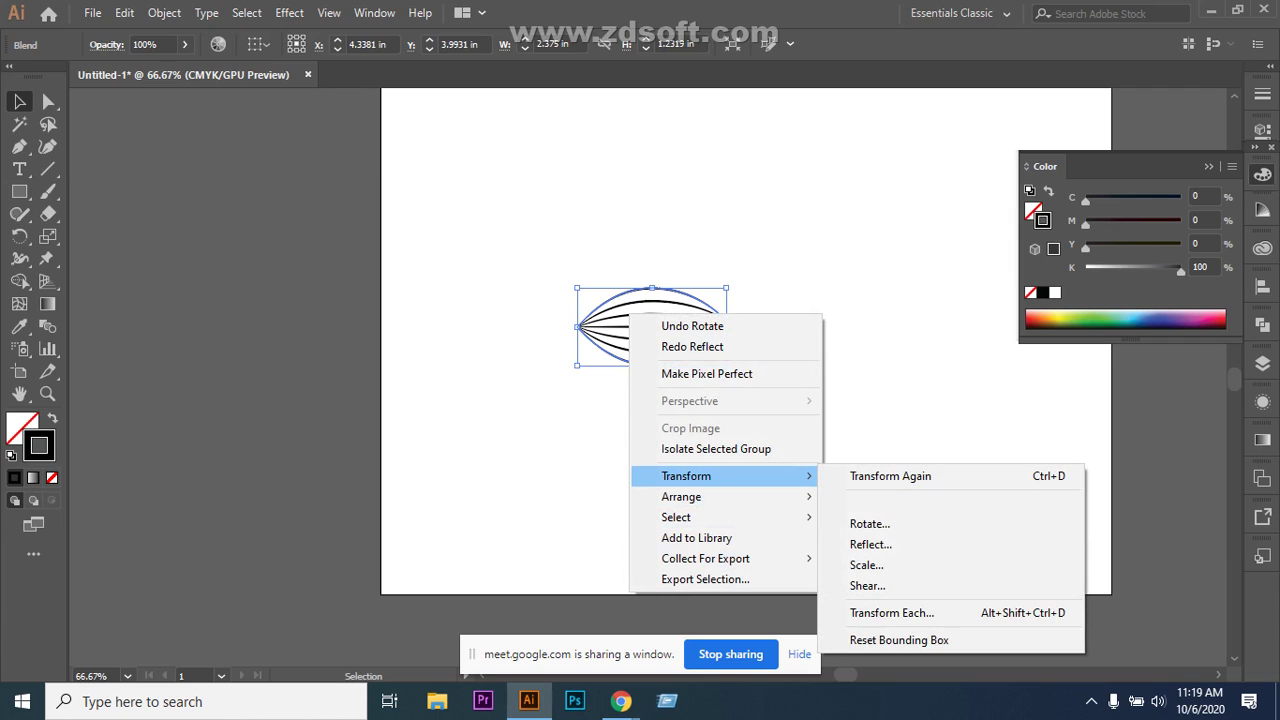
pyautogui.click(870, 544)
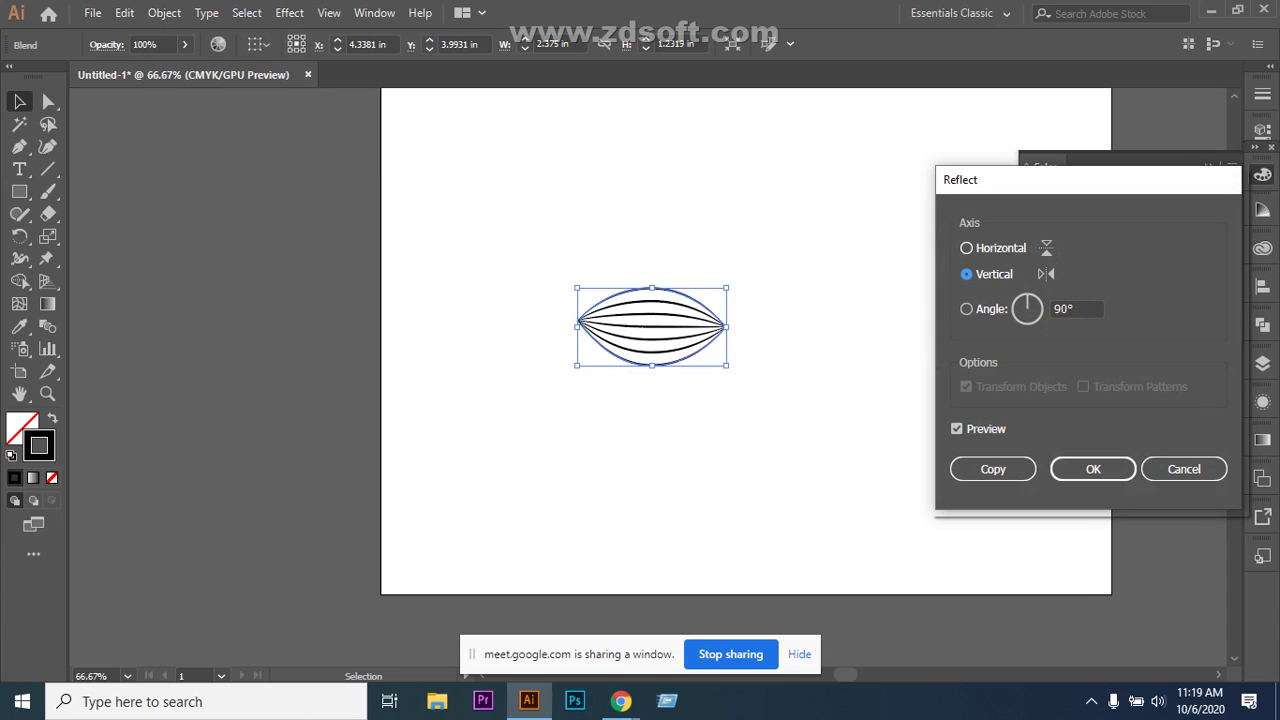
pyautogui.click(966, 248)
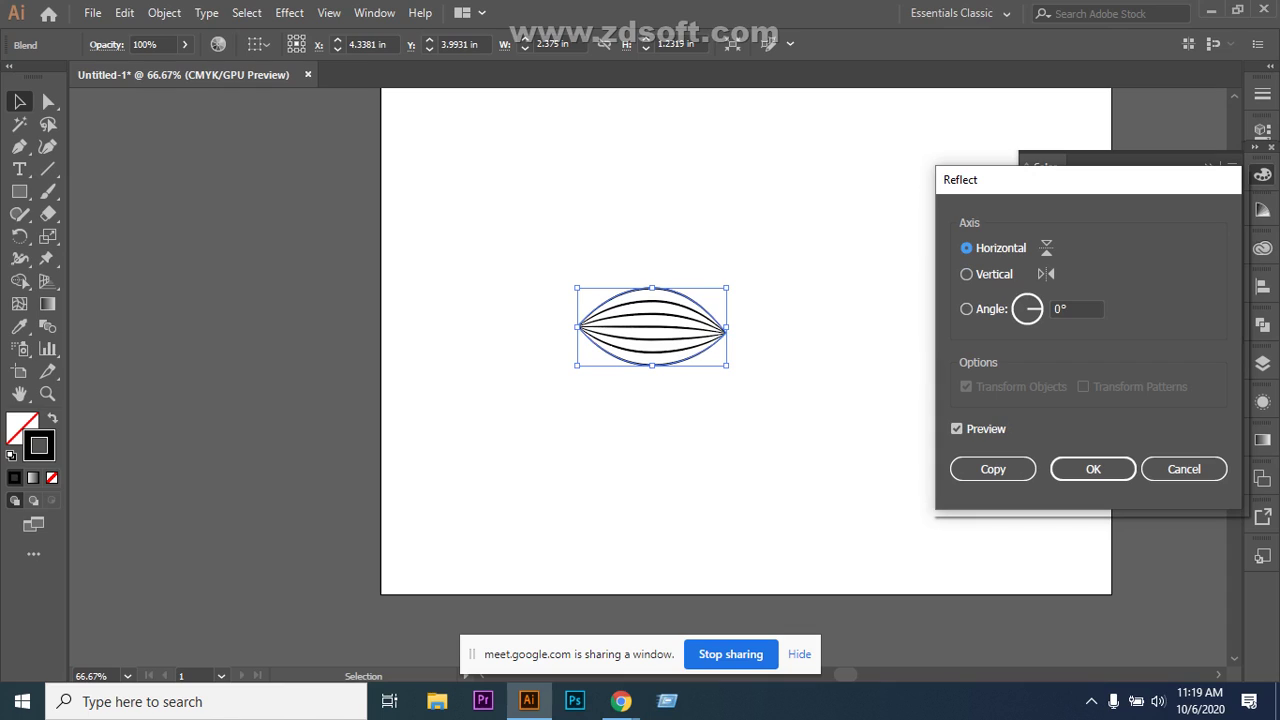
pyautogui.click(1076, 309)
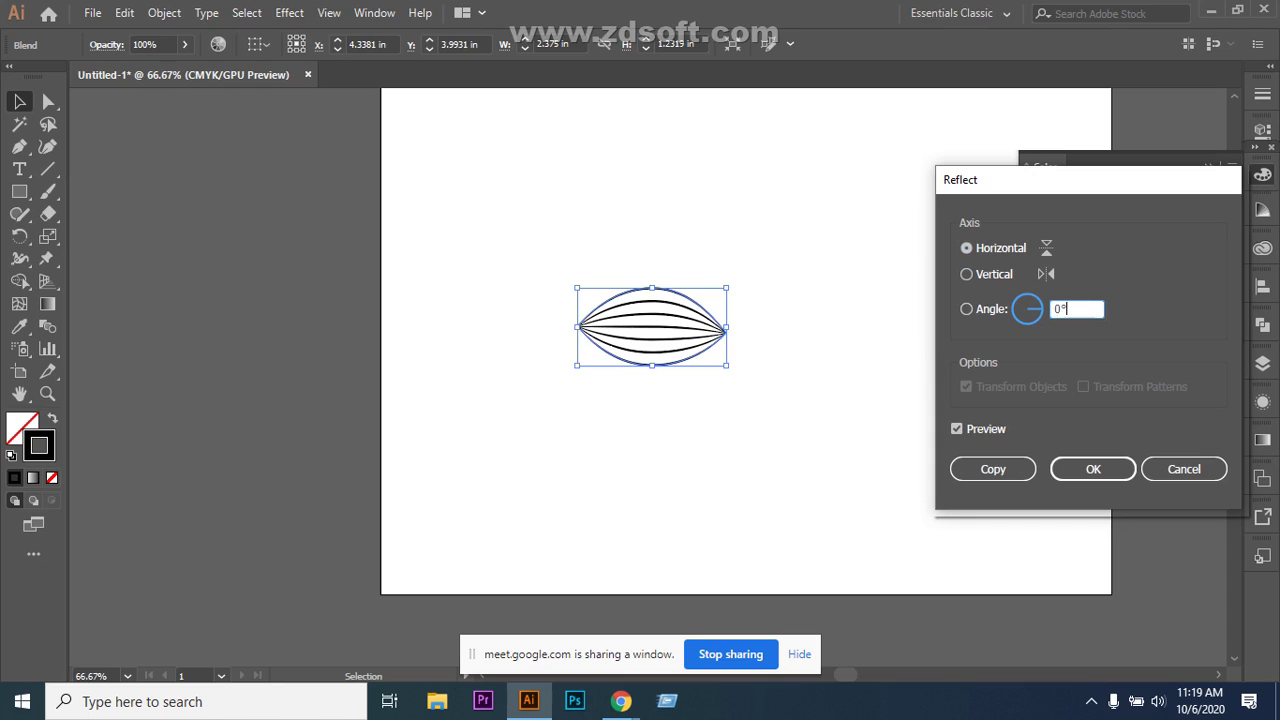
pyautogui.click(966, 309)
pyautogui.press('BackSpace')
pyautogui.press('BackSpace')
pyautogui.write('360')
pyautogui.write('/5')
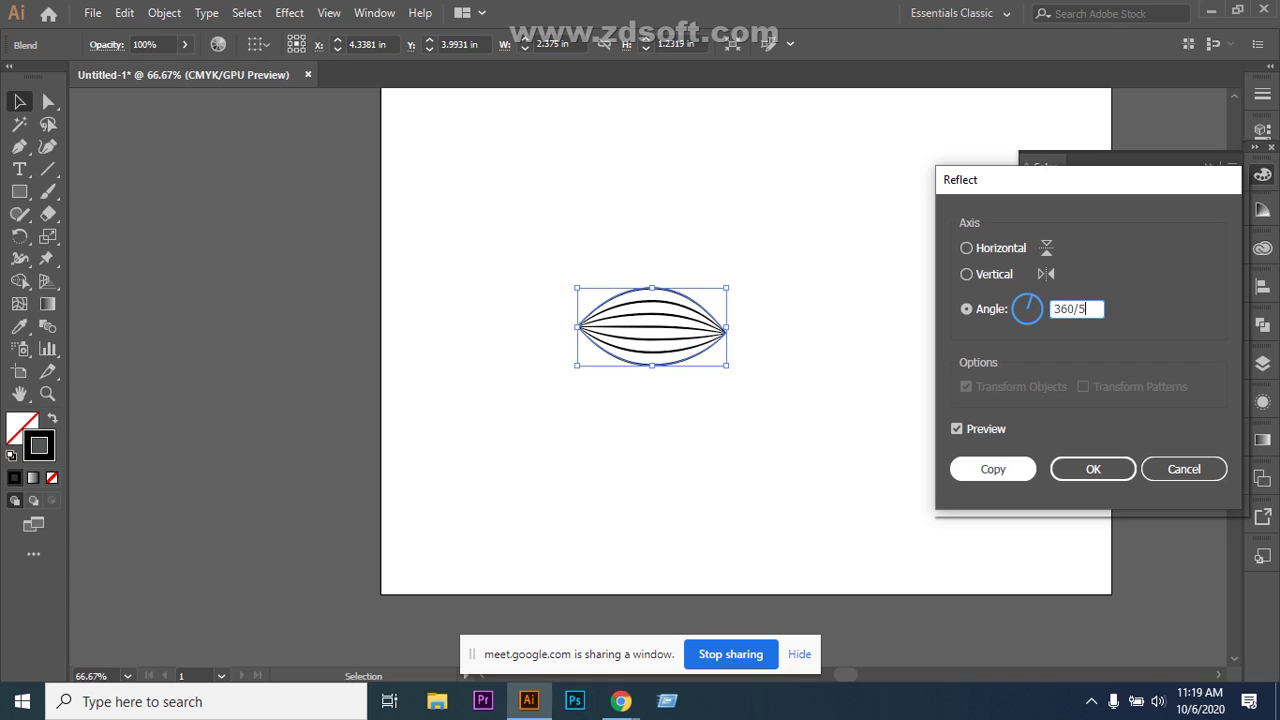
pyautogui.click(993, 469)
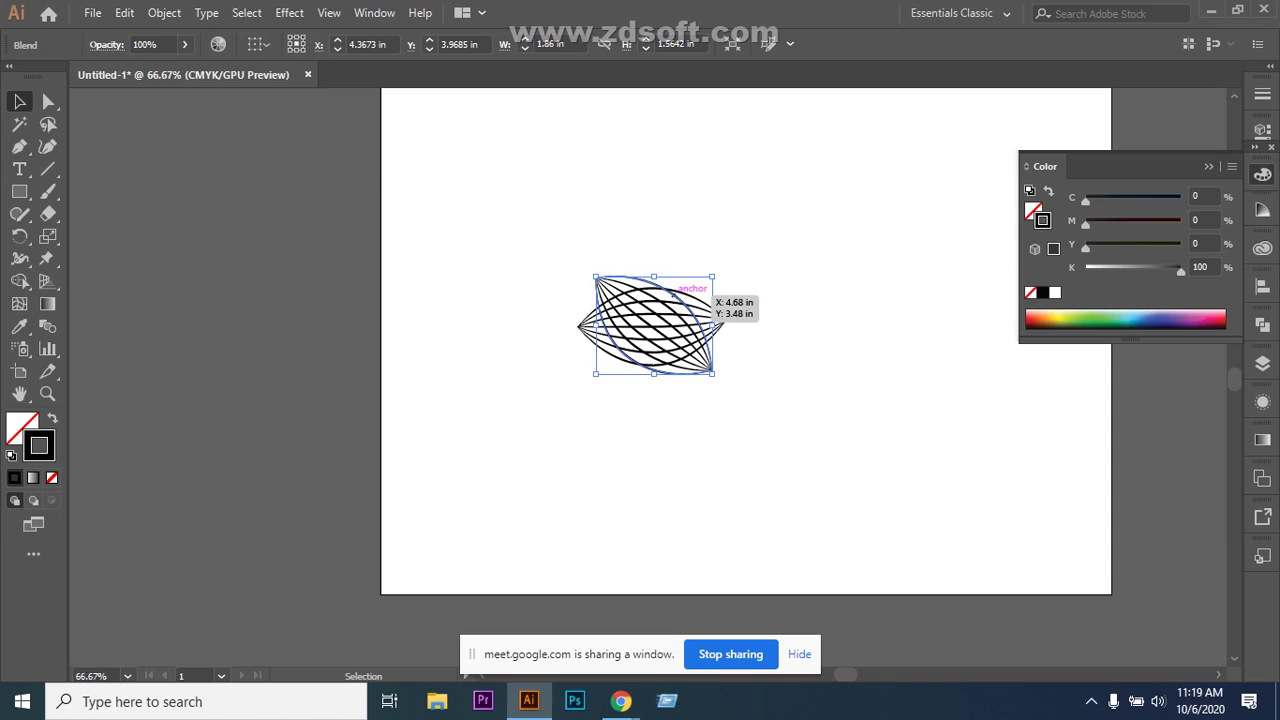
# Reposition the reflected copy above the horizontal petal's right half and rotate it clockwise.
pyautogui.moveTo(673, 294); pyautogui.dragTo(745, 264)
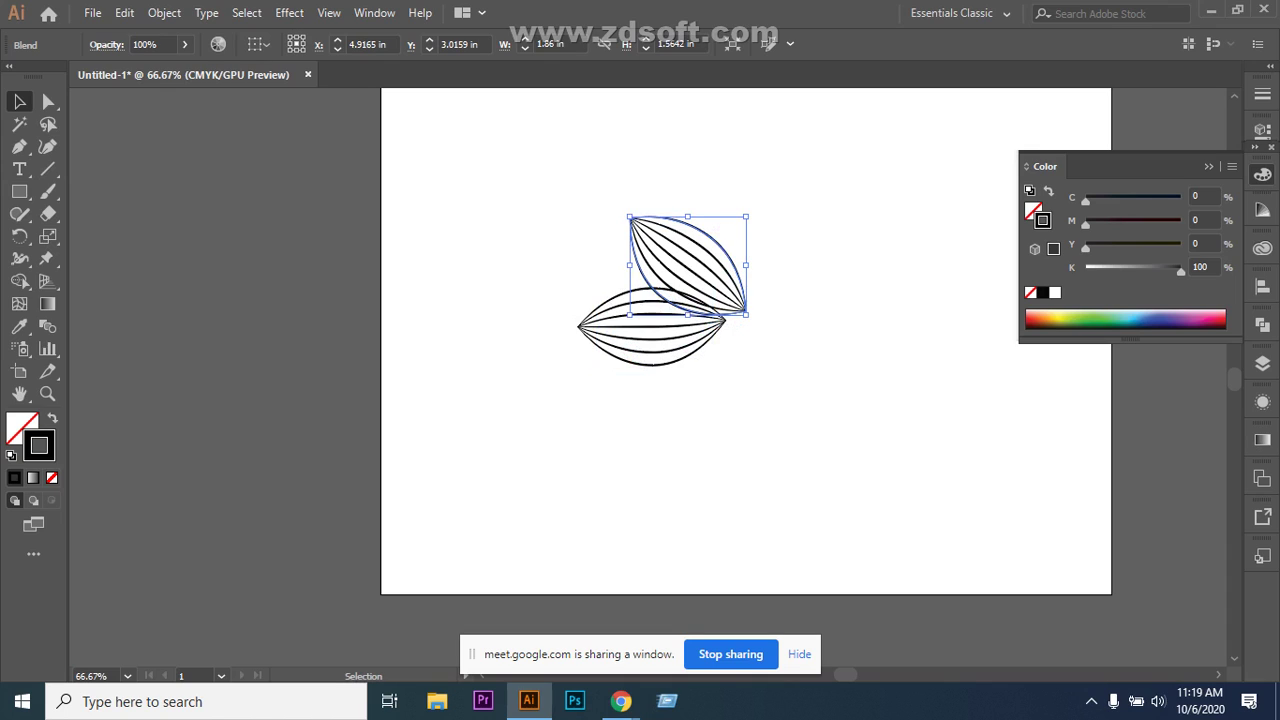
pyautogui.moveTo(624, 212); pyautogui.dragTo(646, 195)
pyautogui.press('Right')
pyautogui.press('Right')
pyautogui.press('Right')
pyautogui.press('Right')
pyautogui.press('Right')
pyautogui.press('Right')
pyautogui.press('Right')
pyautogui.press('Right')
pyautogui.press('Right')
pyautogui.press('Right')
pyautogui.press('Right')
pyautogui.press('Right')
pyautogui.press('Right')
pyautogui.press('Right')
pyautogui.press('Up')
pyautogui.press('Up')
pyautogui.press('Up')
pyautogui.press('Up')
pyautogui.press('Up')
pyautogui.press('Up')
pyautogui.press('Up')
# Rotate the copy further clockwise and nudge it to about X 5.27 in, Y 2.74 in.
pyautogui.moveTo(660, 197); pyautogui.dragTo(674, 192)
pyautogui.moveTo(762, 183); pyautogui.dragTo(774, 195)
pyautogui.hotkey('ctrl', 'shift', 'a')
pyautogui.click(712, 254)
pyautogui.press('Right')
pyautogui.press('Right')
pyautogui.press('Up')
pyautogui.press('Up')
pyautogui.press('Left')
pyautogui.press('Left')
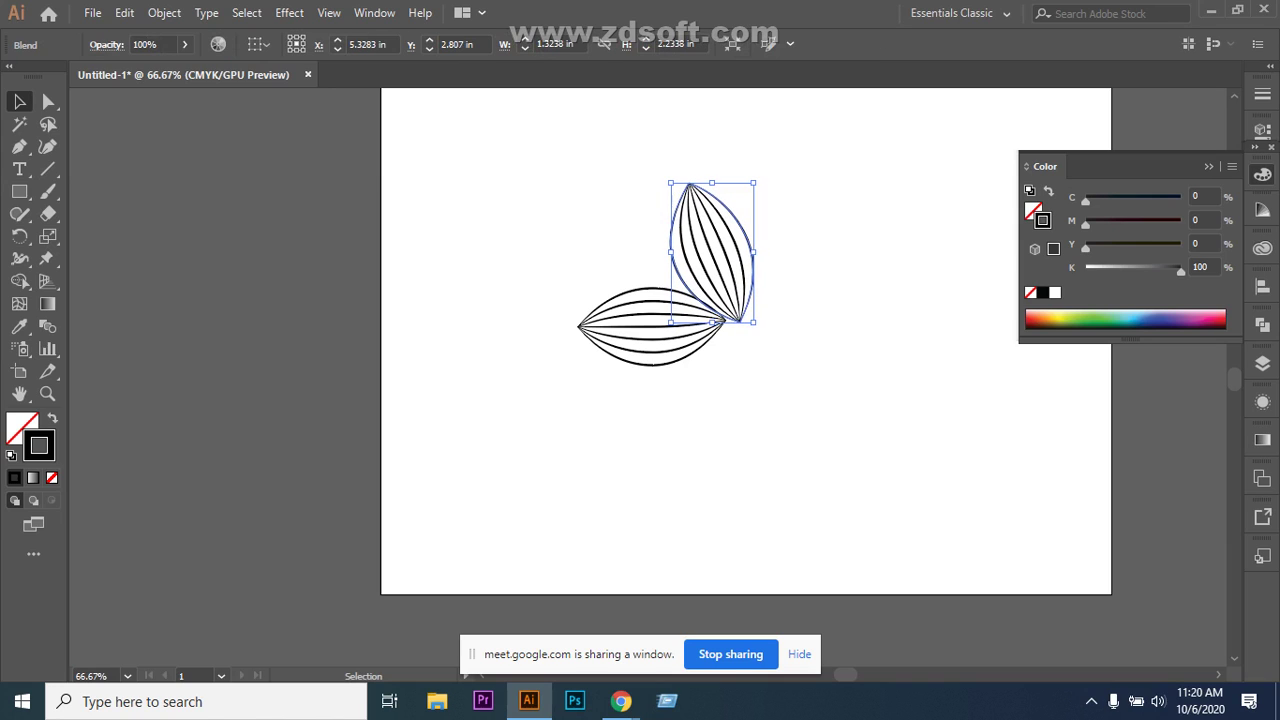
pyautogui.press('Left')
pyautogui.press('Left')
pyautogui.press('Left')
pyautogui.press('Left')
pyautogui.press('Up')
pyautogui.press('Up')
pyautogui.press('Up')
pyautogui.press('Up')
pyautogui.press('Up')
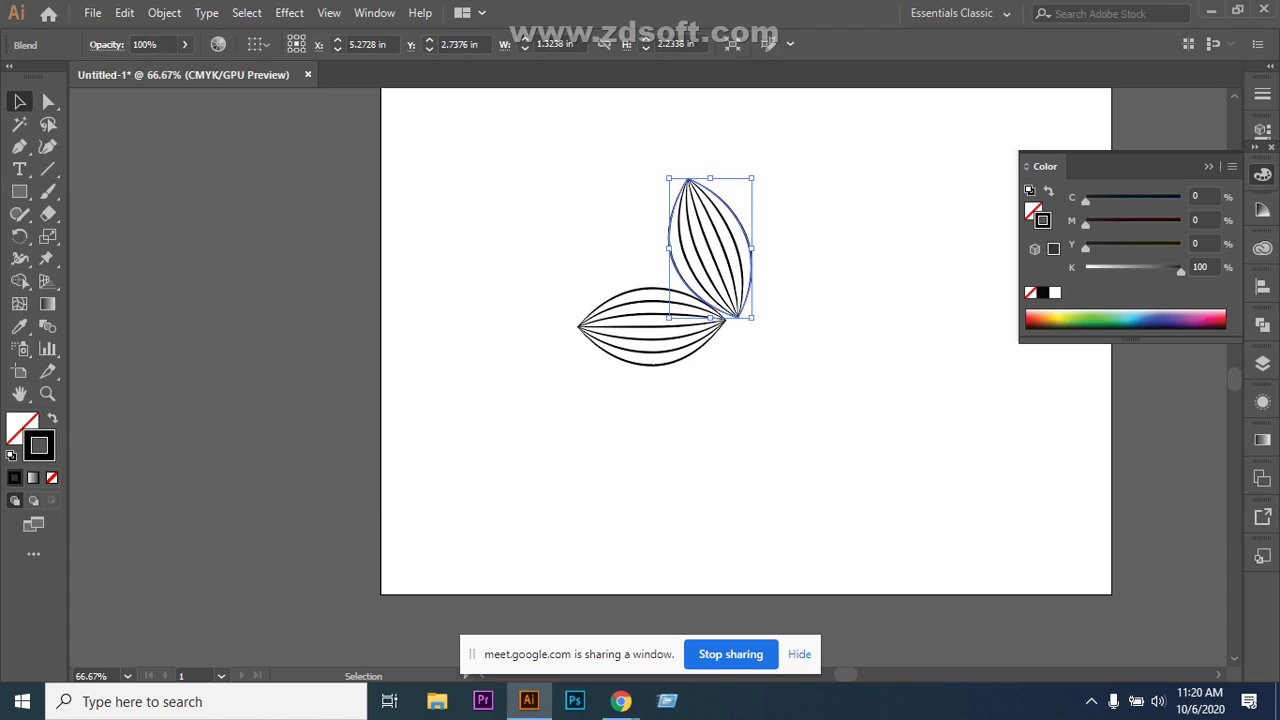
# Turn the copy slightly clockwise to bring its lower tip to the horizontal petal's right tip, and nudge it right.
pyautogui.moveTo(762, 172); pyautogui.dragTo(776, 183)
pyautogui.hotkey('ctrl', 'shift', 'a')
pyautogui.click(745, 231)
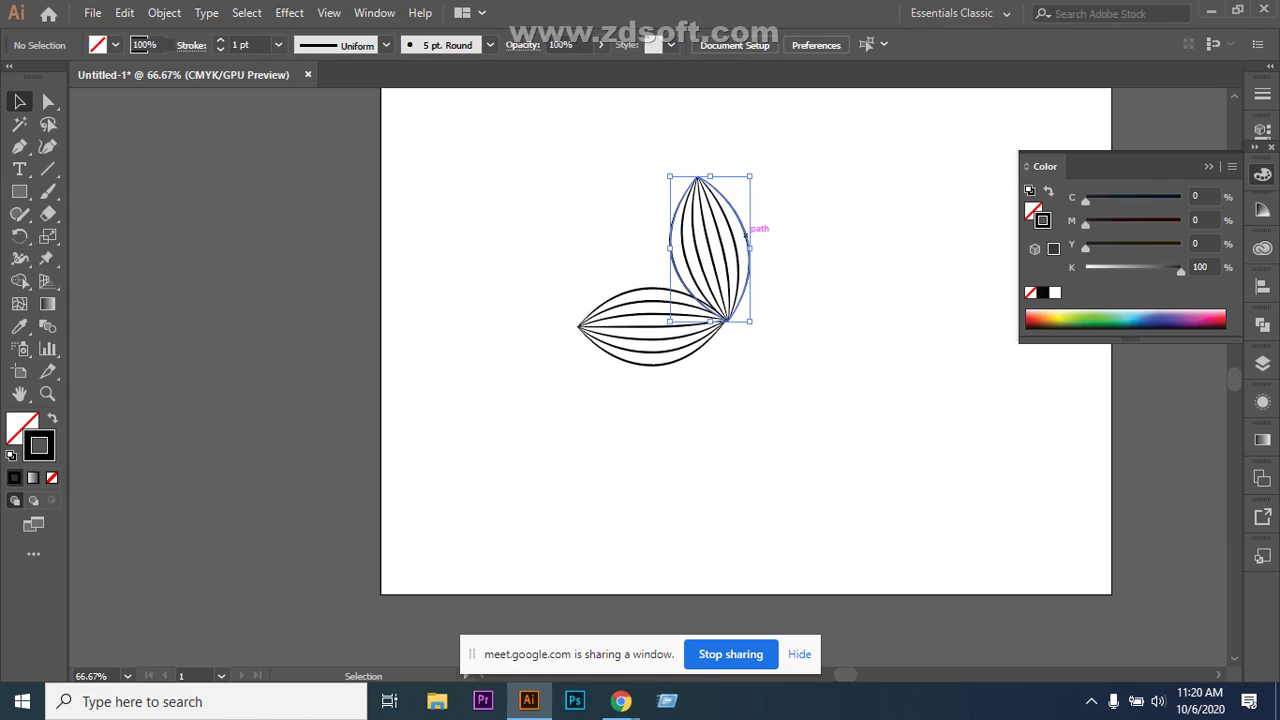
pyautogui.press('Right')
pyautogui.press('Right')
pyautogui.press('Right')
# Fine-tune the copy with small clockwise rotations and nudges until it sits at about X 5.38 in, Y 2.73 in.
pyautogui.moveTo(669, 172); pyautogui.dragTo(673, 169)
pyautogui.press('Right')
pyautogui.press('Right')
pyautogui.press('Right')
pyautogui.press('Right')
pyautogui.press('Right')
pyautogui.press('Right')
pyautogui.press('Right')
pyautogui.press('Right')
pyautogui.press('Right')
pyautogui.press('Right')
pyautogui.press('Up')
pyautogui.moveTo(765, 165); pyautogui.dragTo(768, 168)
pyautogui.hotkey('ctrl', 'shift', 'a')
pyautogui.click(755, 268)
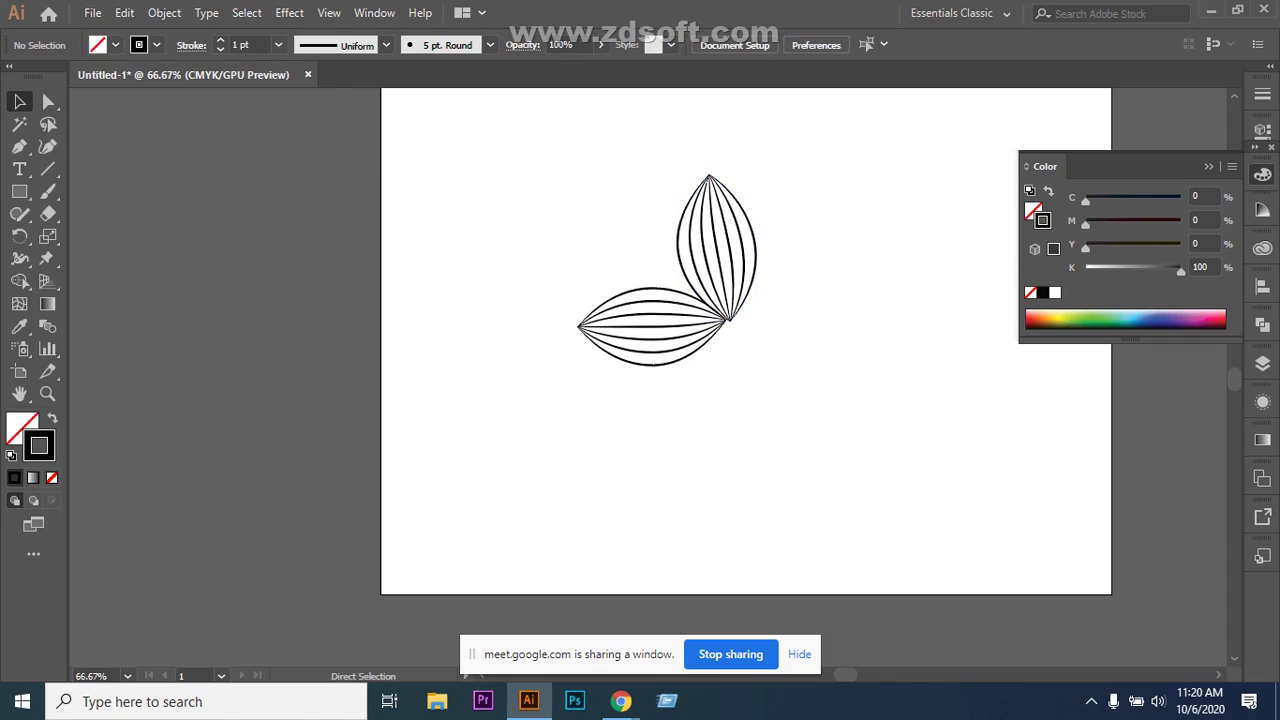
# Reflect the upright petal about a 90° axis and delete it from the artboard.
pyautogui.click(755, 245)
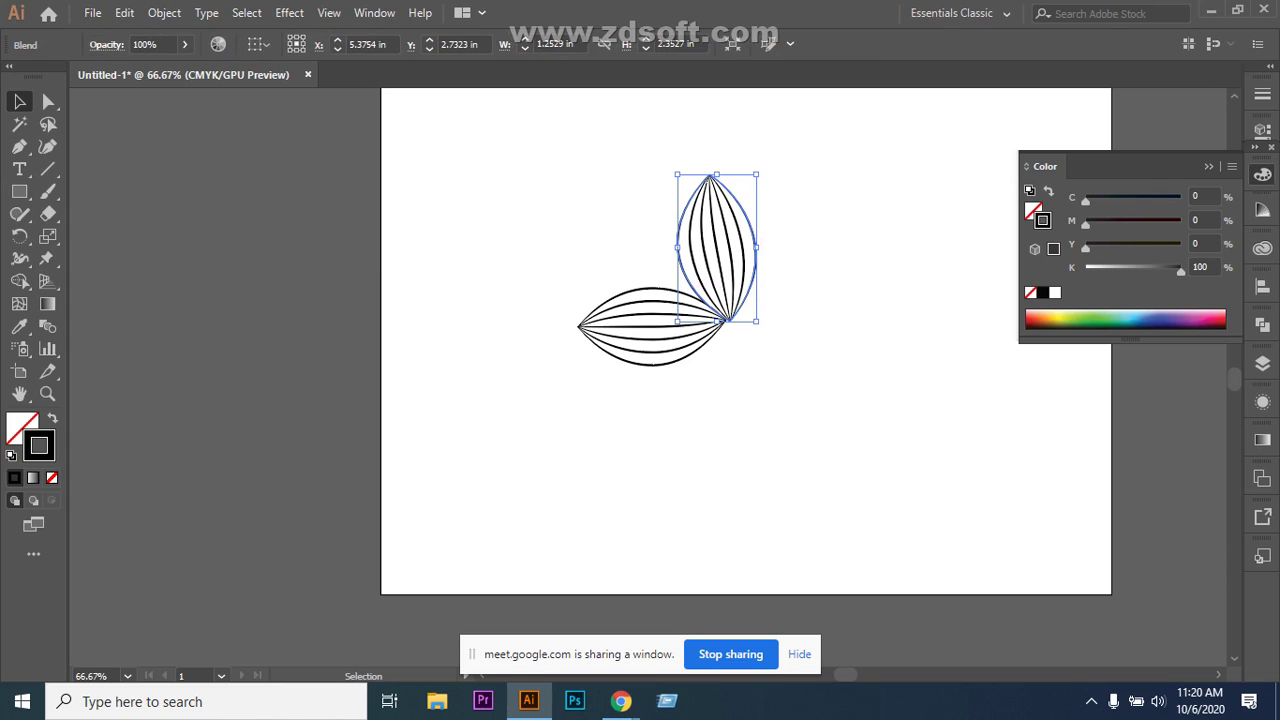
pyautogui.rightClick(743, 256)
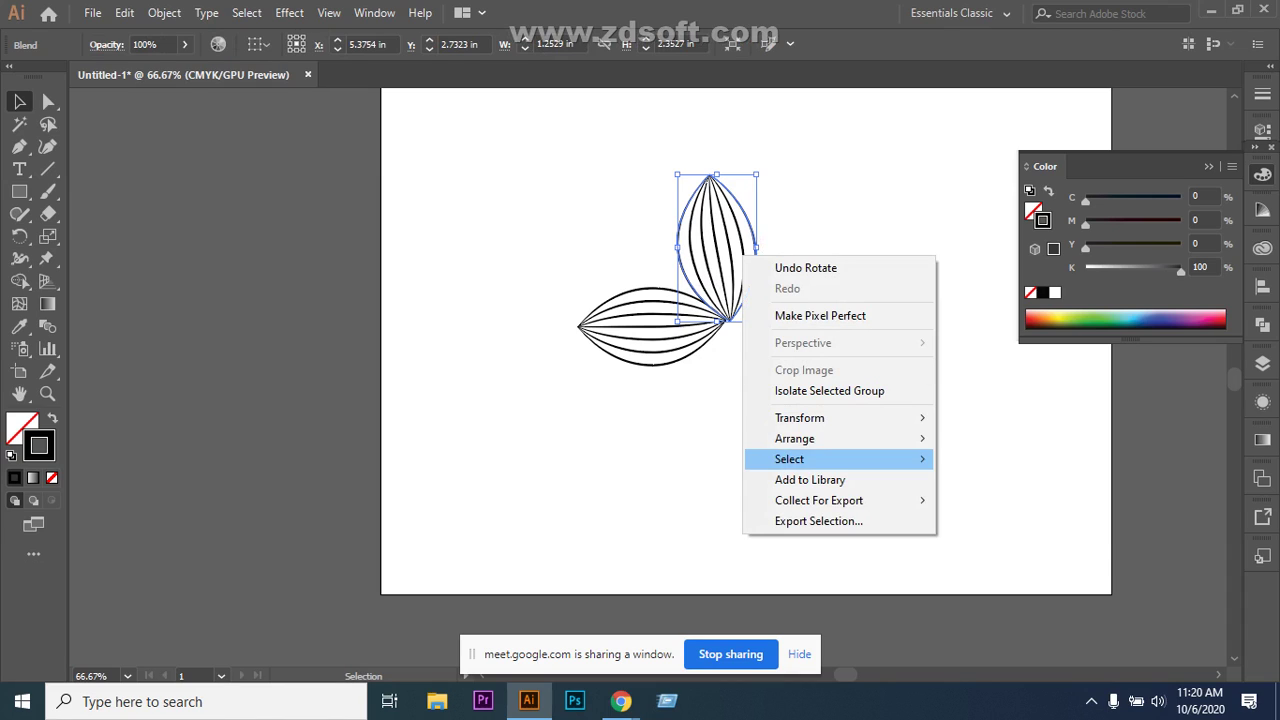
pyautogui.moveTo(800, 418)
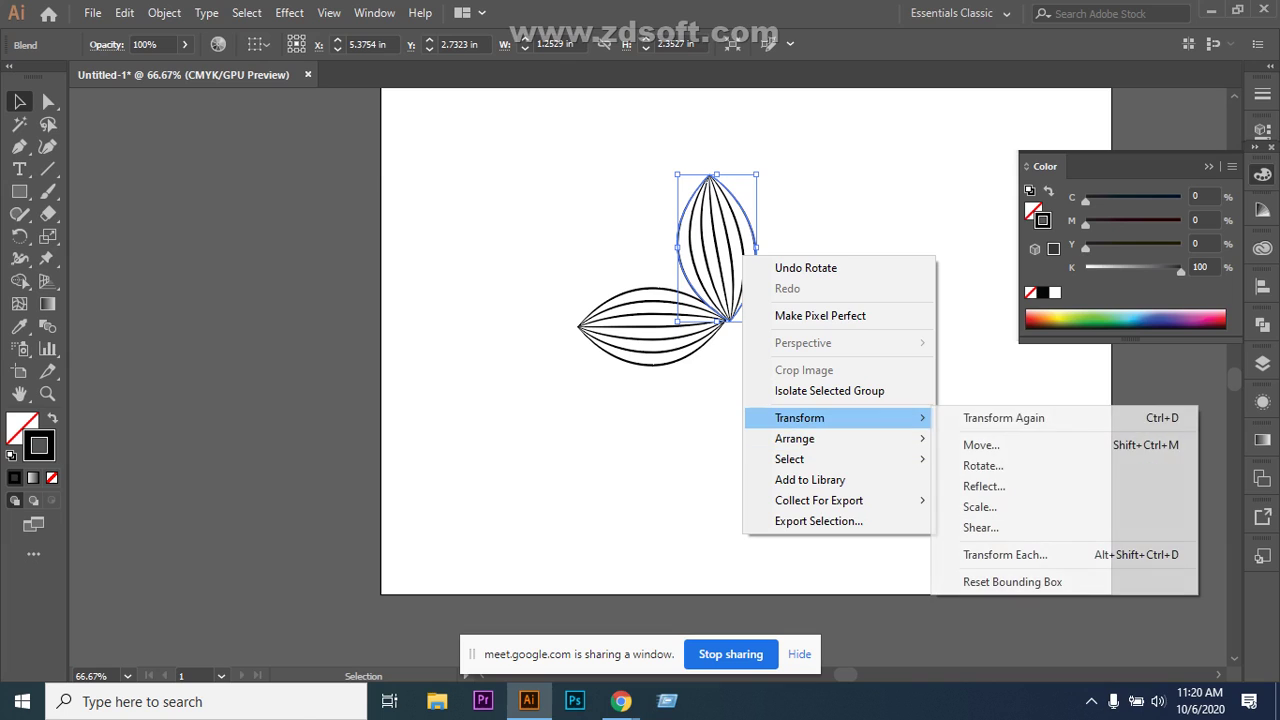
pyautogui.click(990, 487)
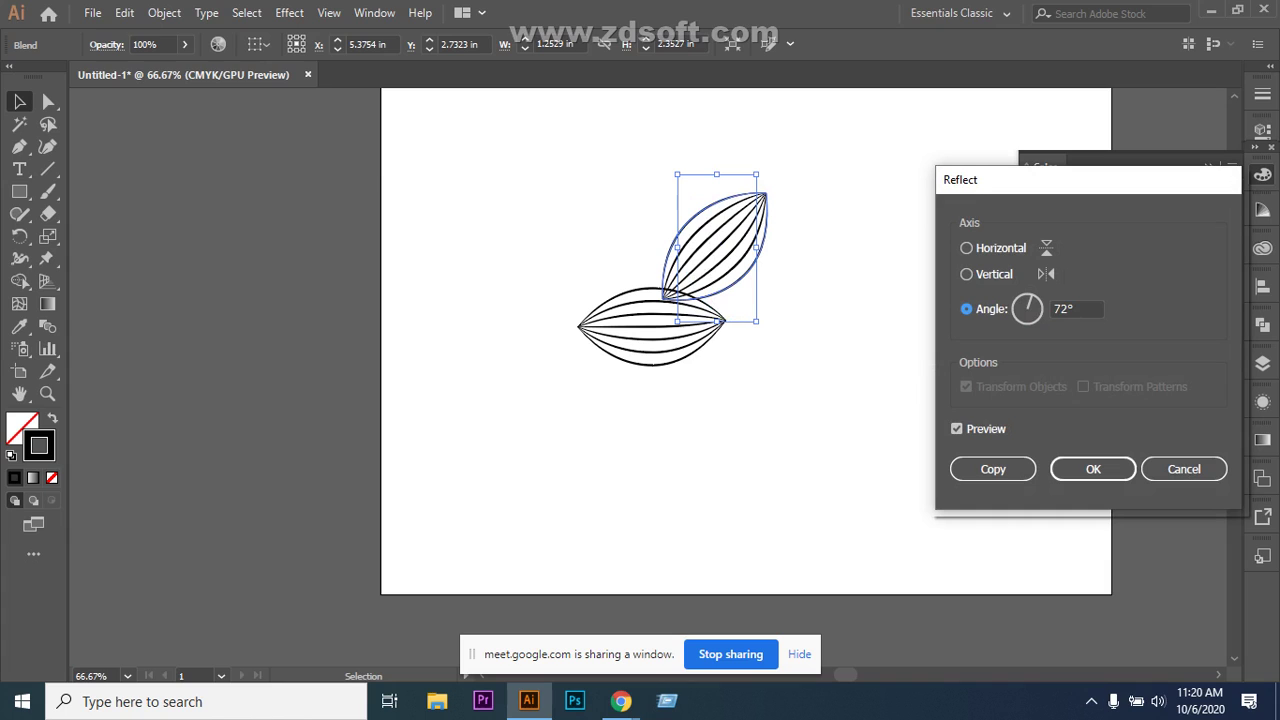
pyautogui.moveTo(1087, 191); pyautogui.dragTo(357, 225)
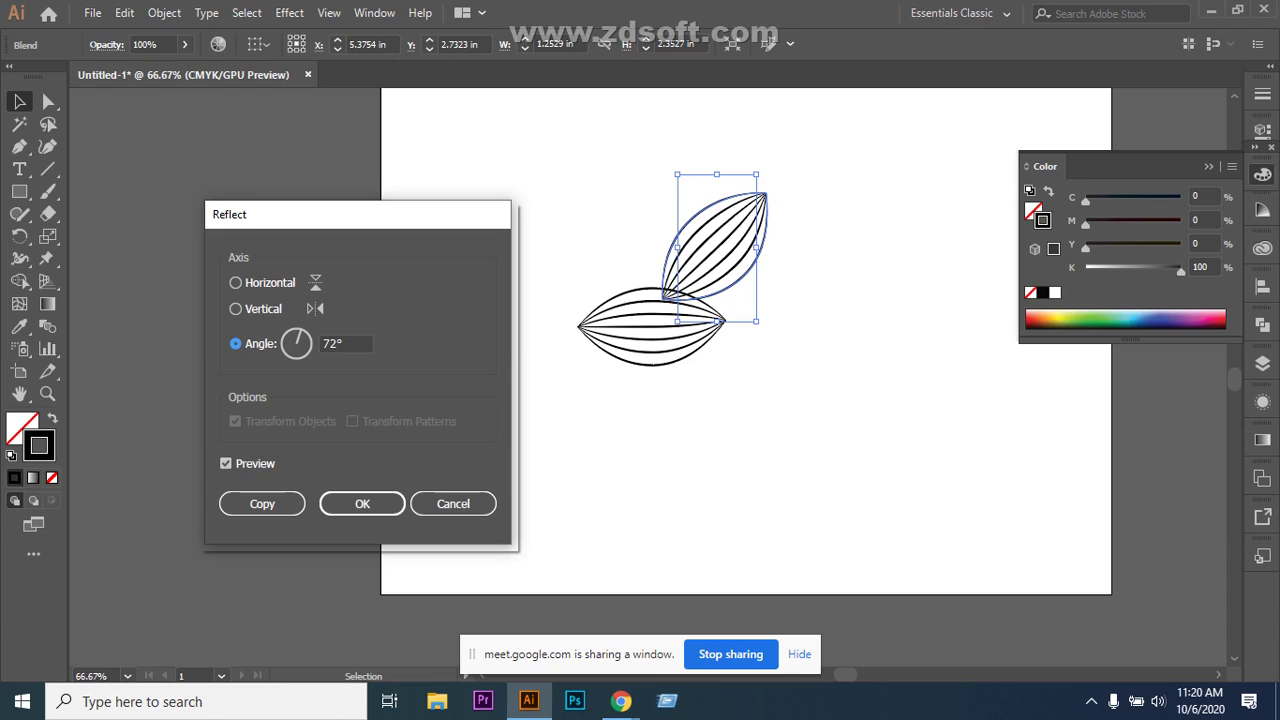
pyautogui.press('Tab')
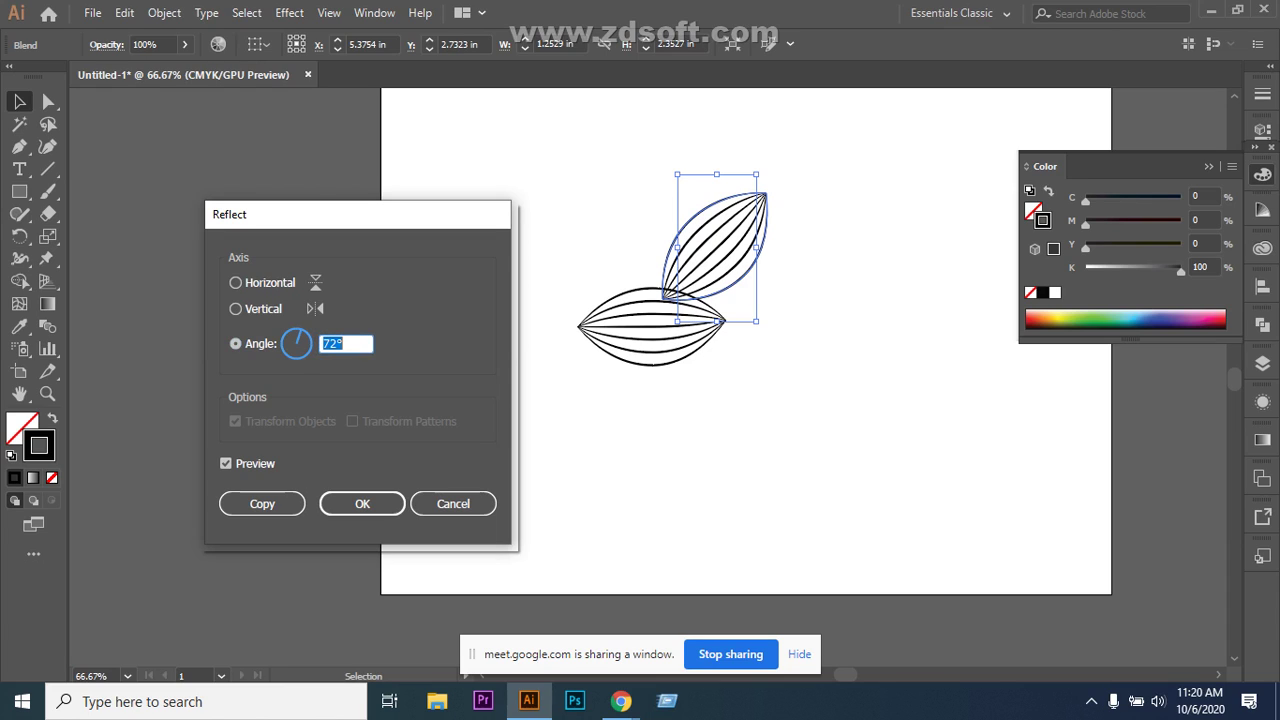
pyautogui.write('90')
pyautogui.click(362, 503)
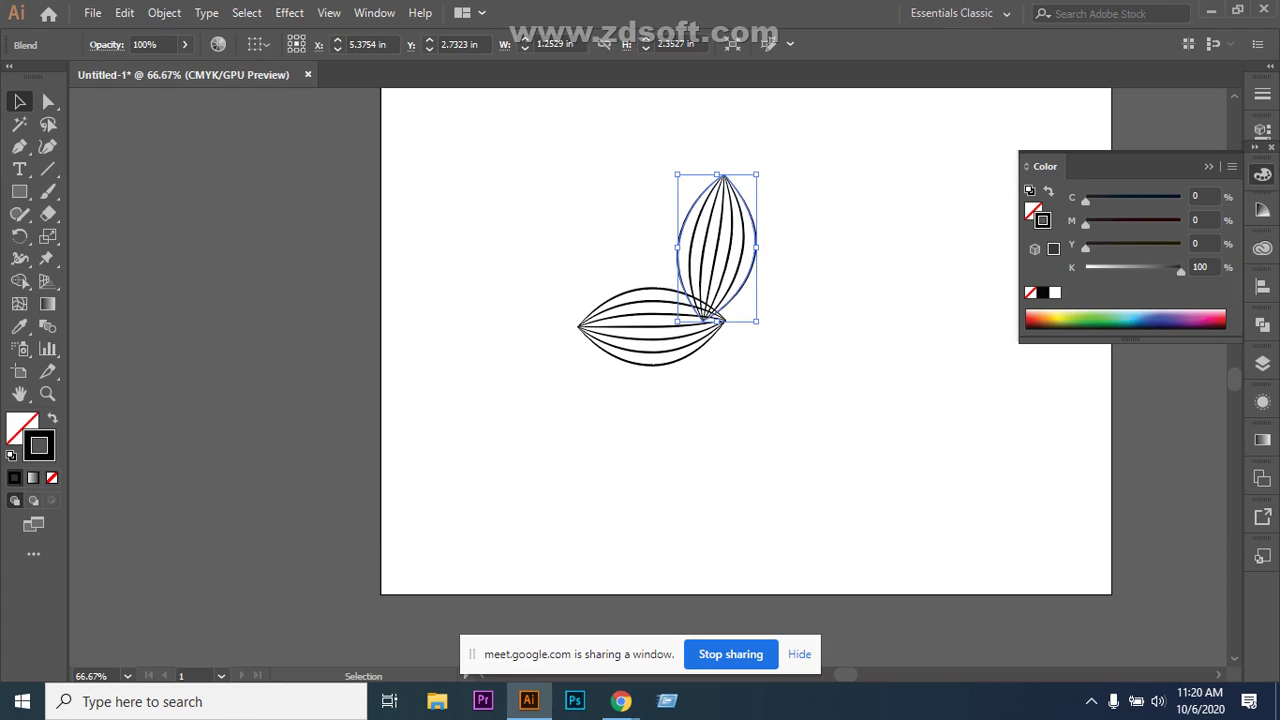
pyautogui.press('Delete')
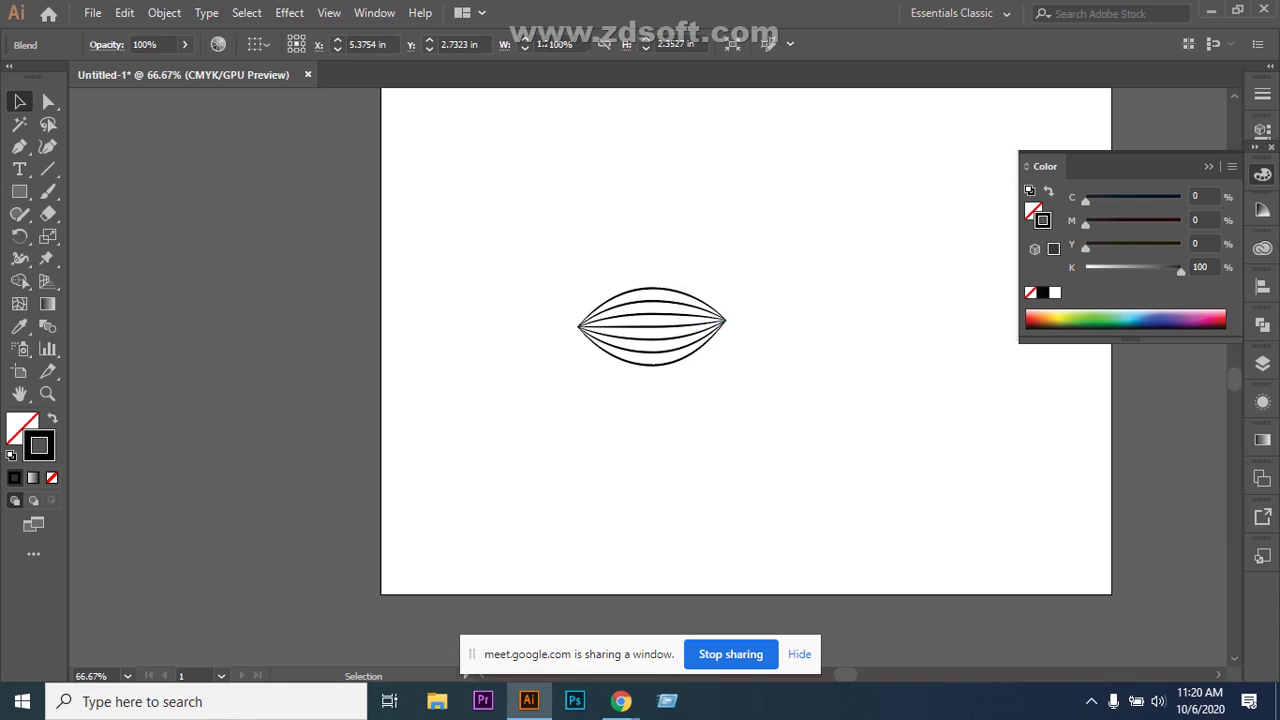
# Try a copy of the horizontal petal reflected across the vertical axis at 90°, and undo it.
pyautogui.click(714, 332)
pyautogui.rightClick(700, 326)
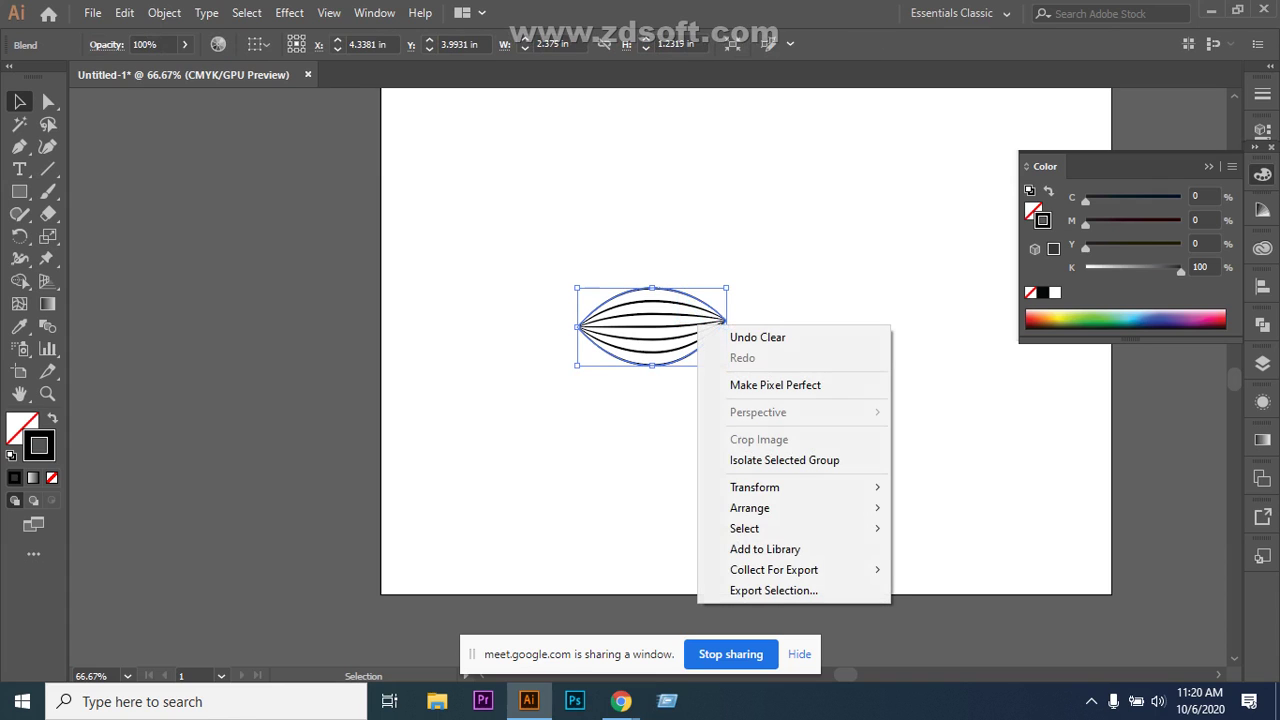
pyautogui.moveTo(780, 487)
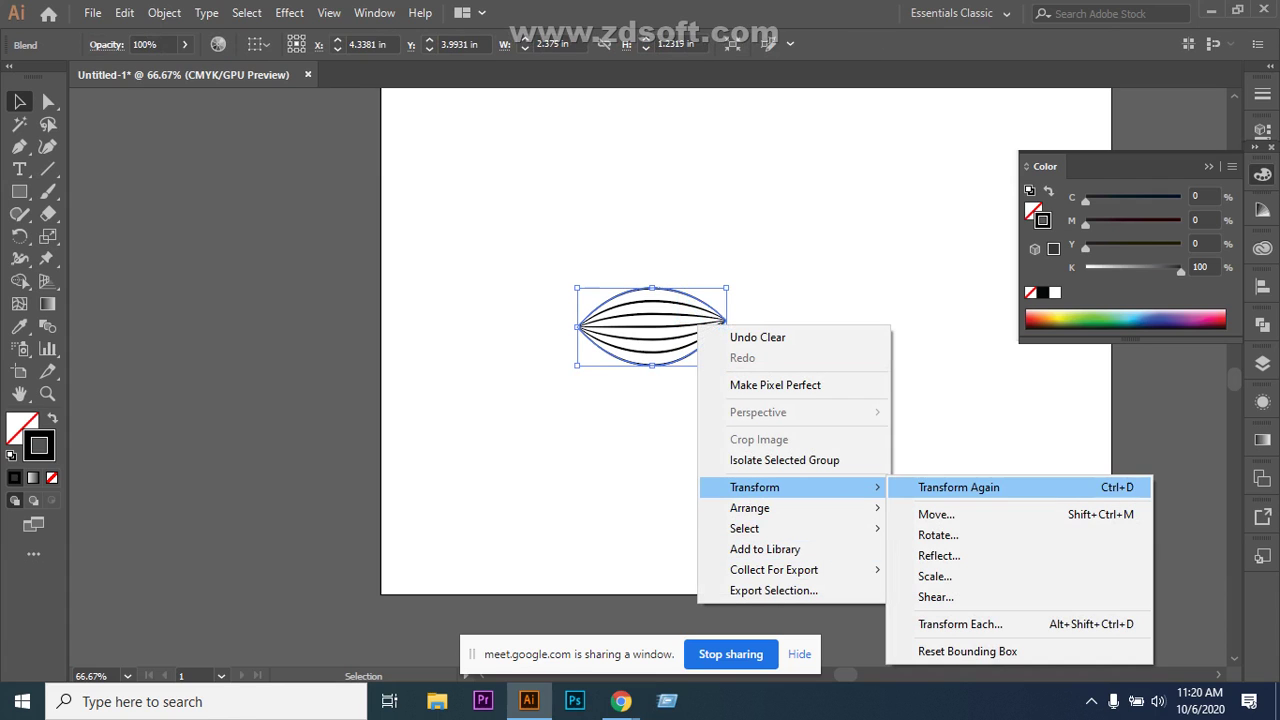
pyautogui.click(939, 555)
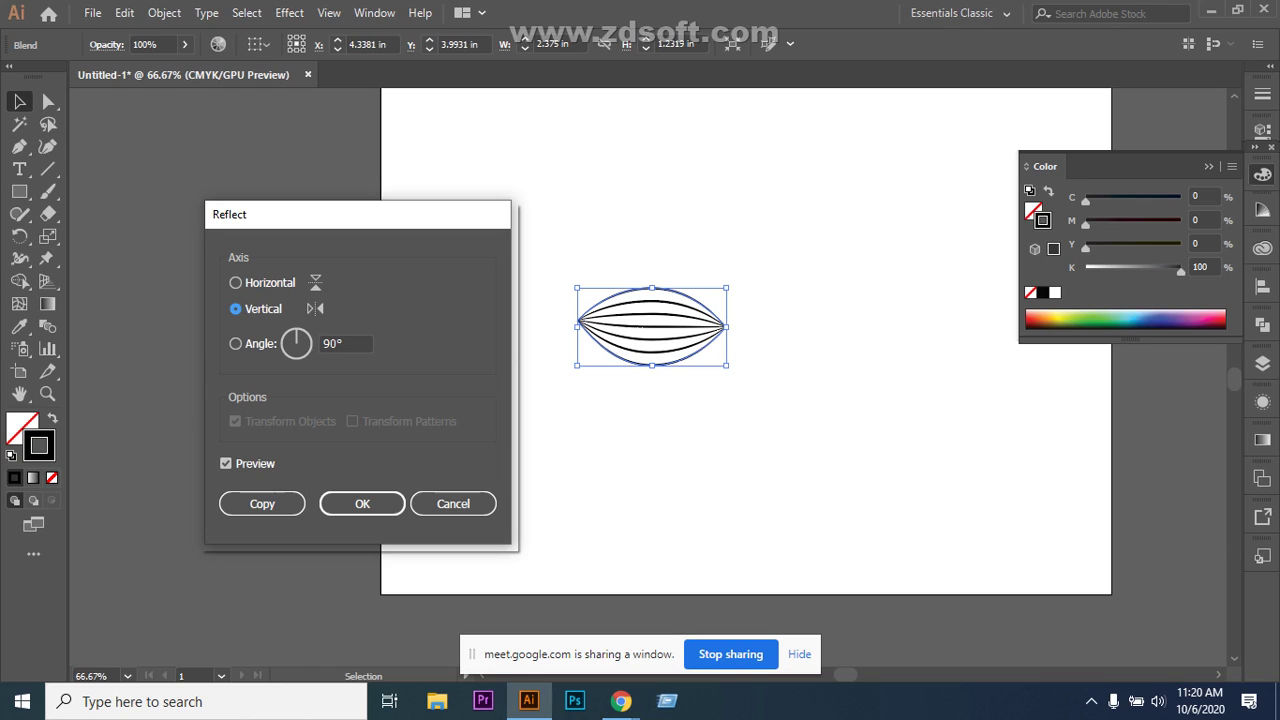
pyautogui.click(262, 503)
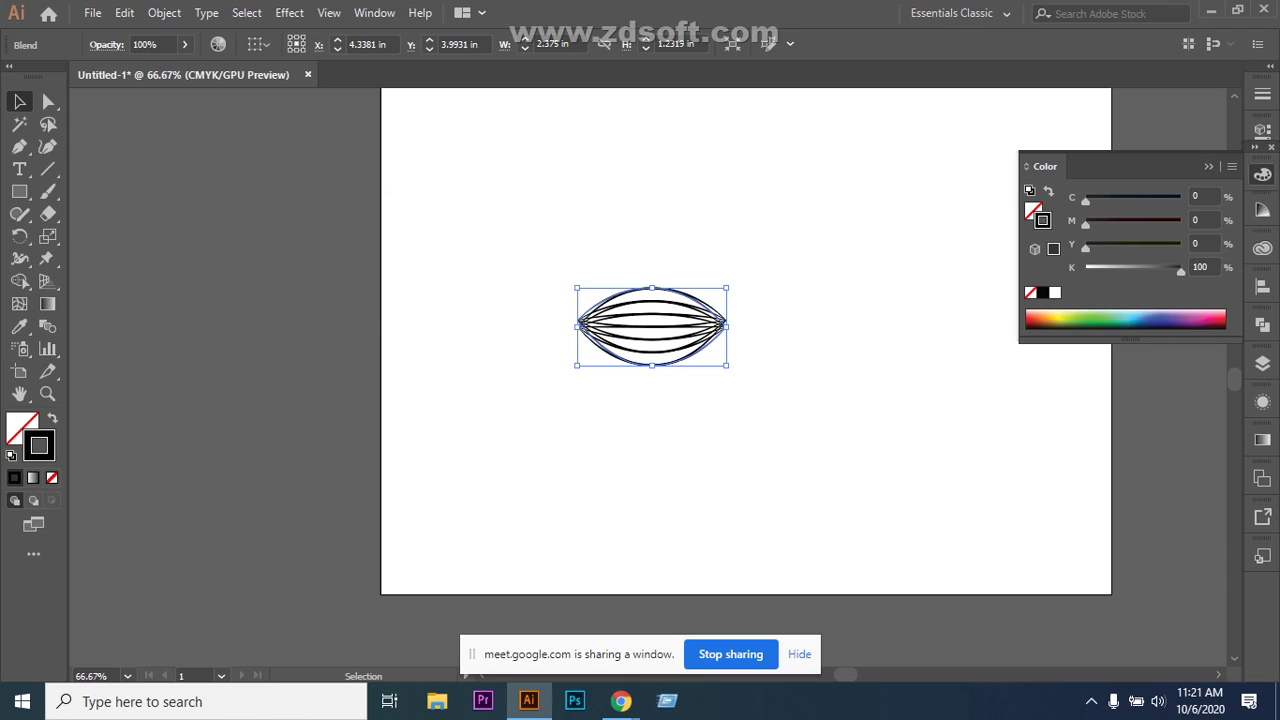
pyautogui.hotkey('ctrl', 'z')
# Open the object commands for the horizontal petal.
pyautogui.rightClick(650, 328)
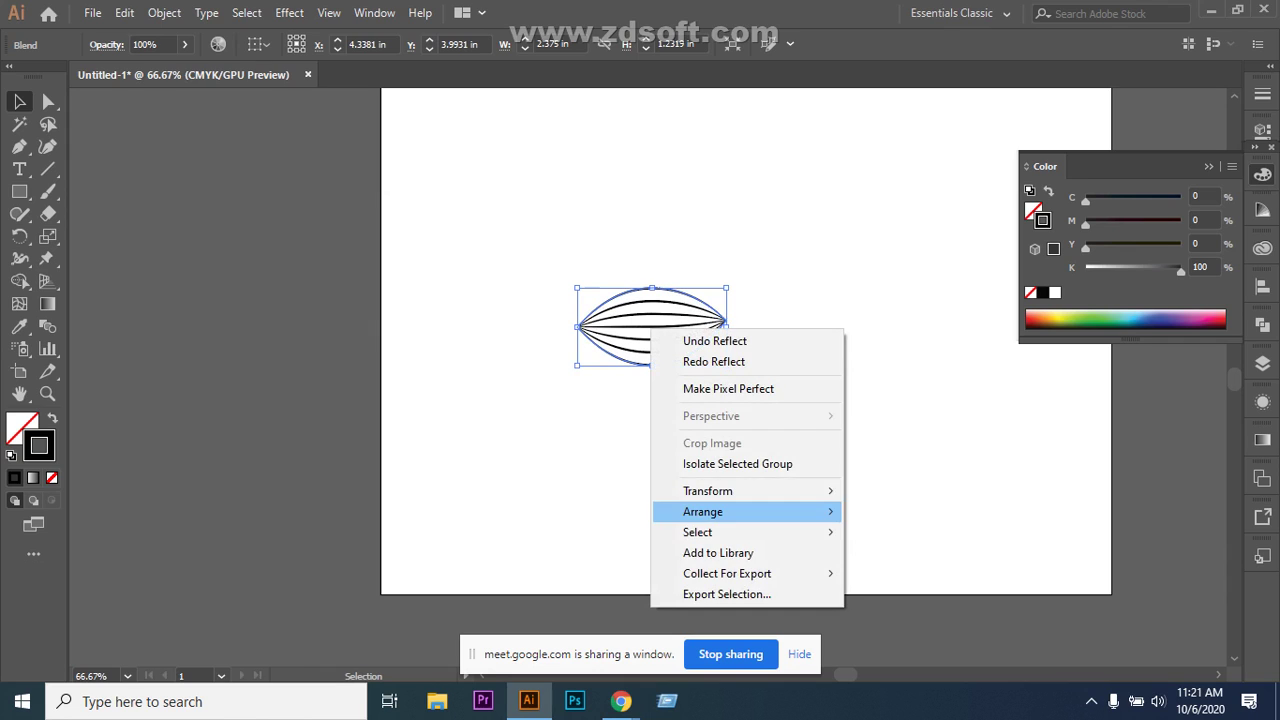
# Reflect the striped petal across a 74° axis and deselect it.
pyautogui.moveTo(708, 490)
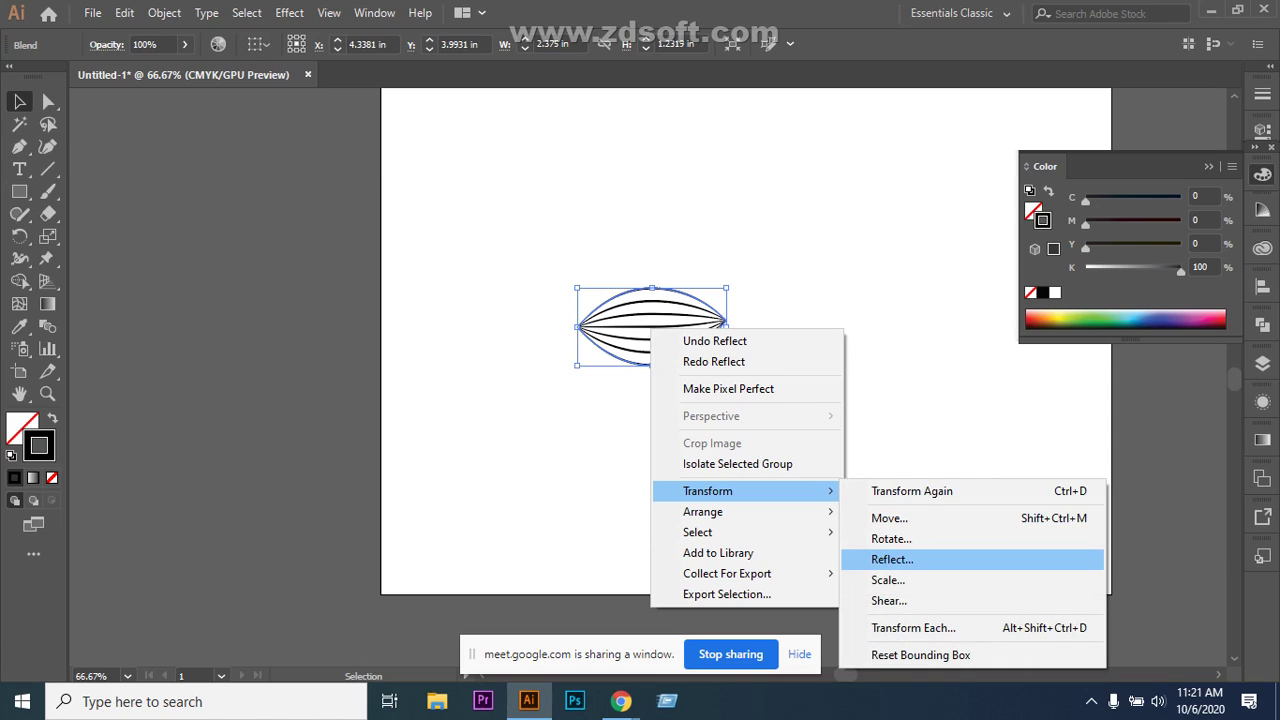
pyautogui.click(880, 558)
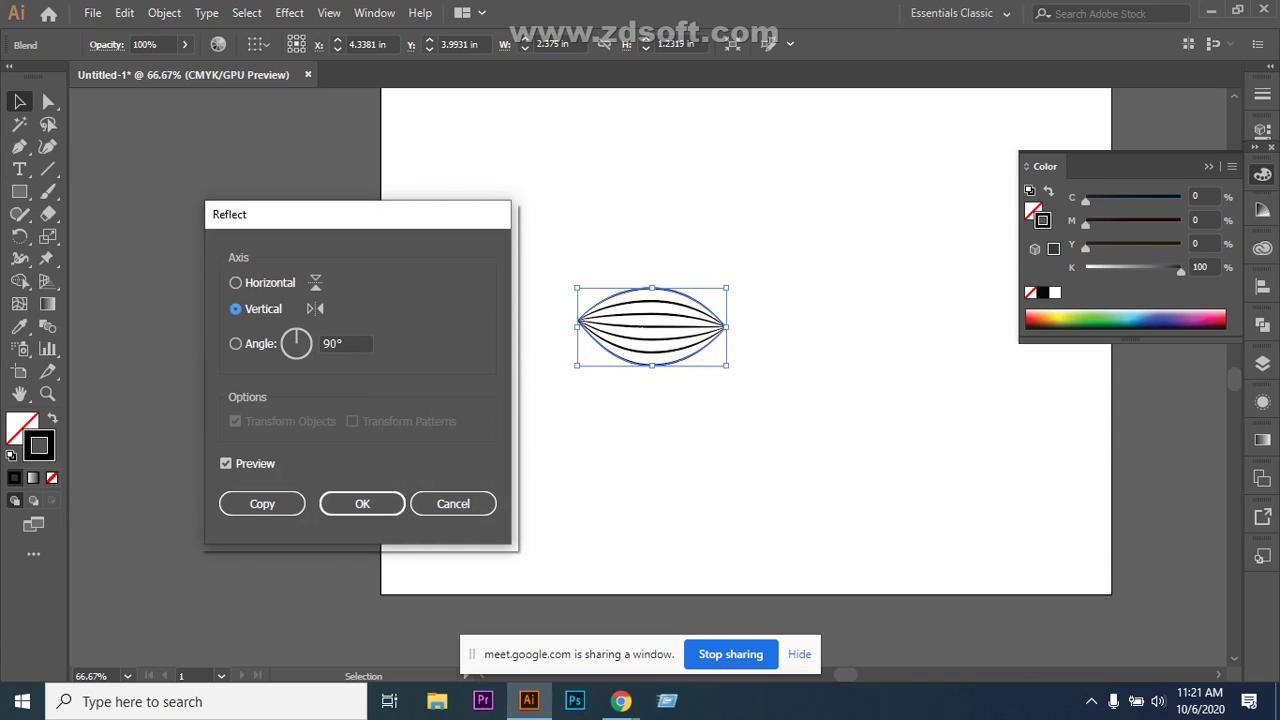
pyautogui.click(236, 283)
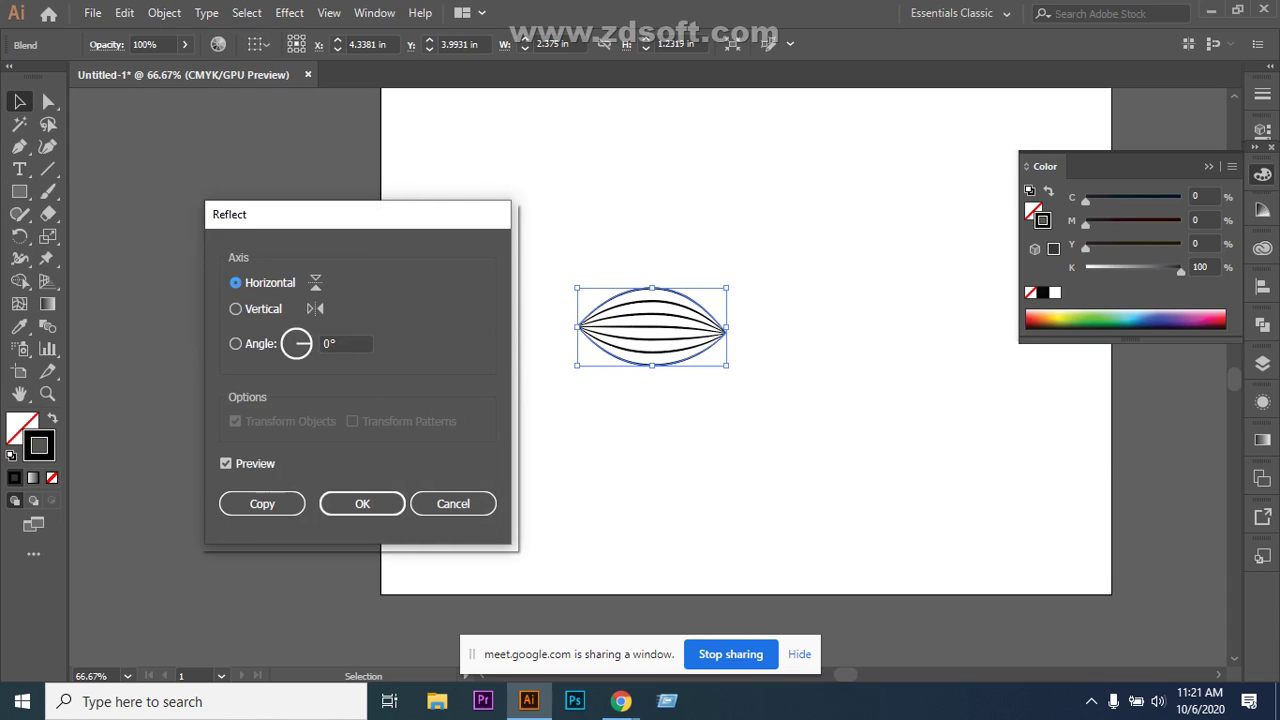
pyautogui.press('Tab')
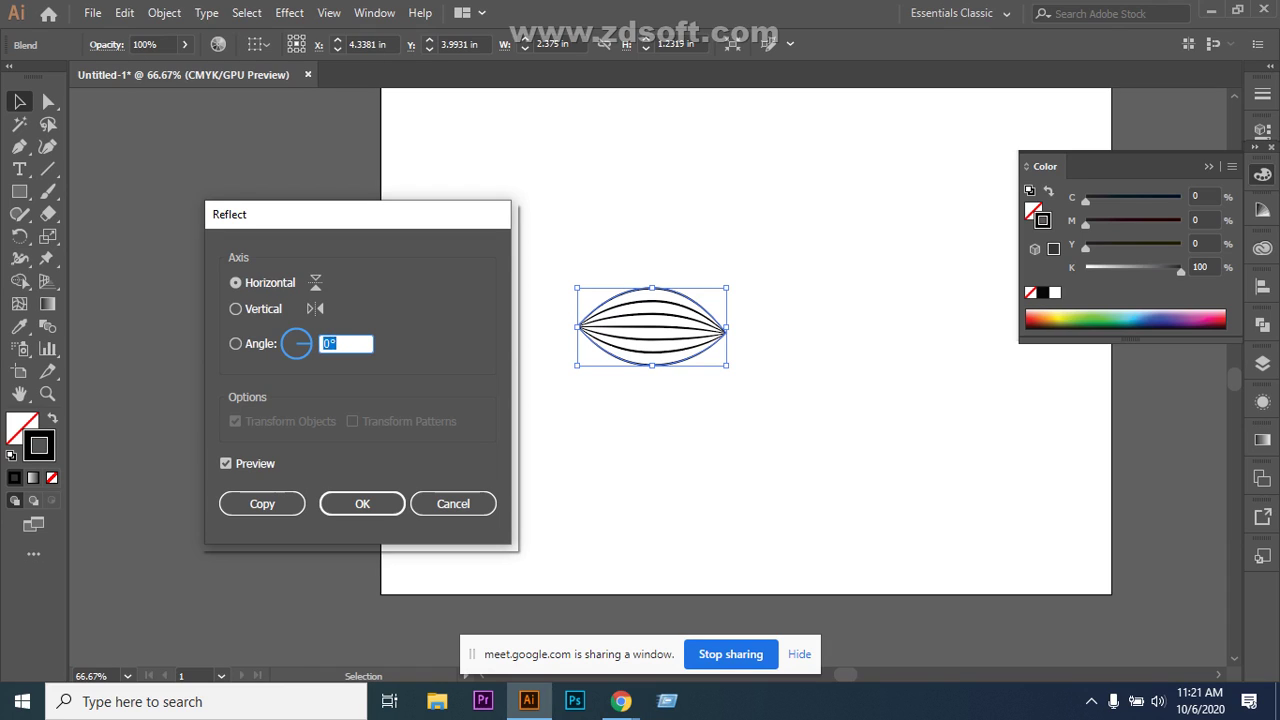
pyautogui.write('360/5')
pyautogui.press('Tab')
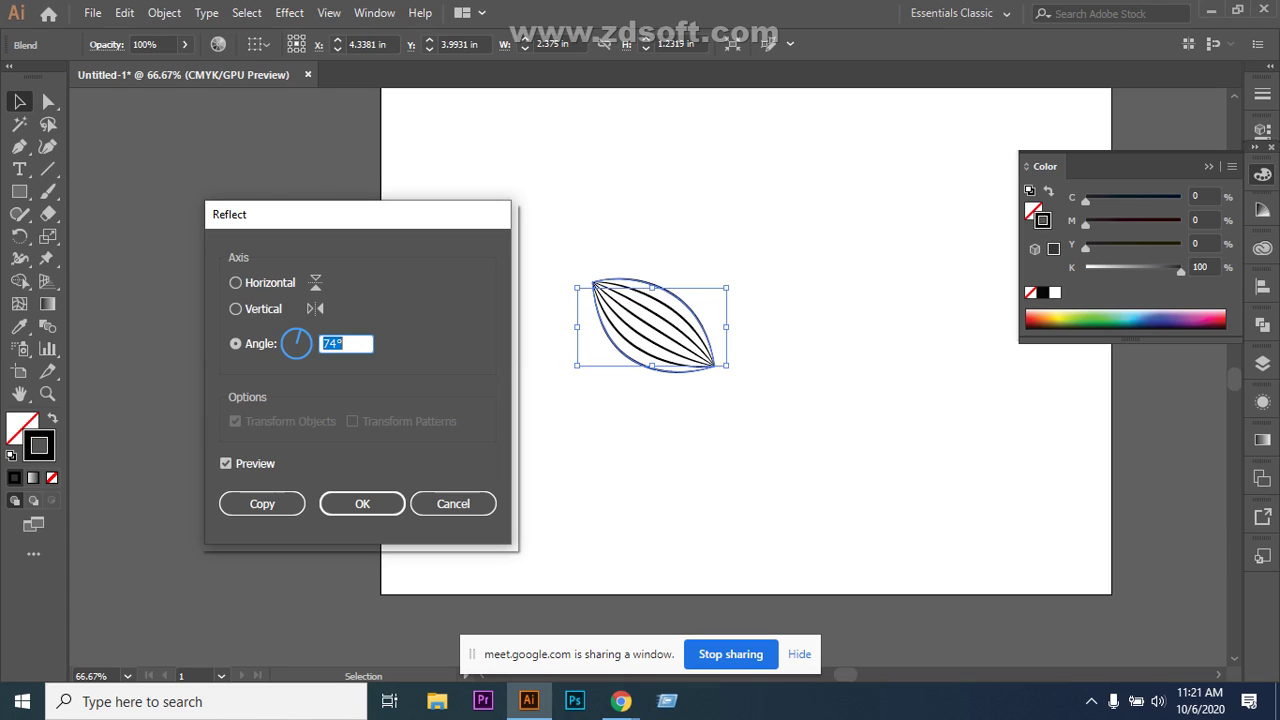
pyautogui.press('Return')
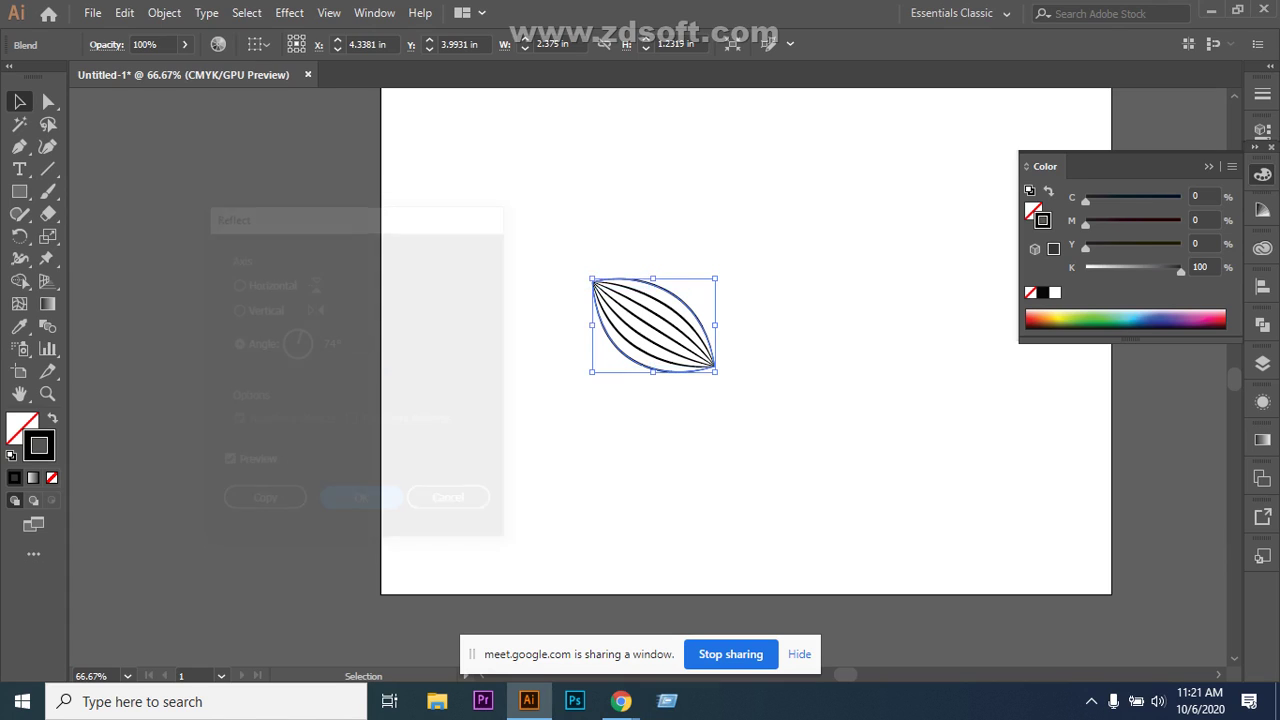
pyautogui.hotkey('ctrl', 'shift', 'a')
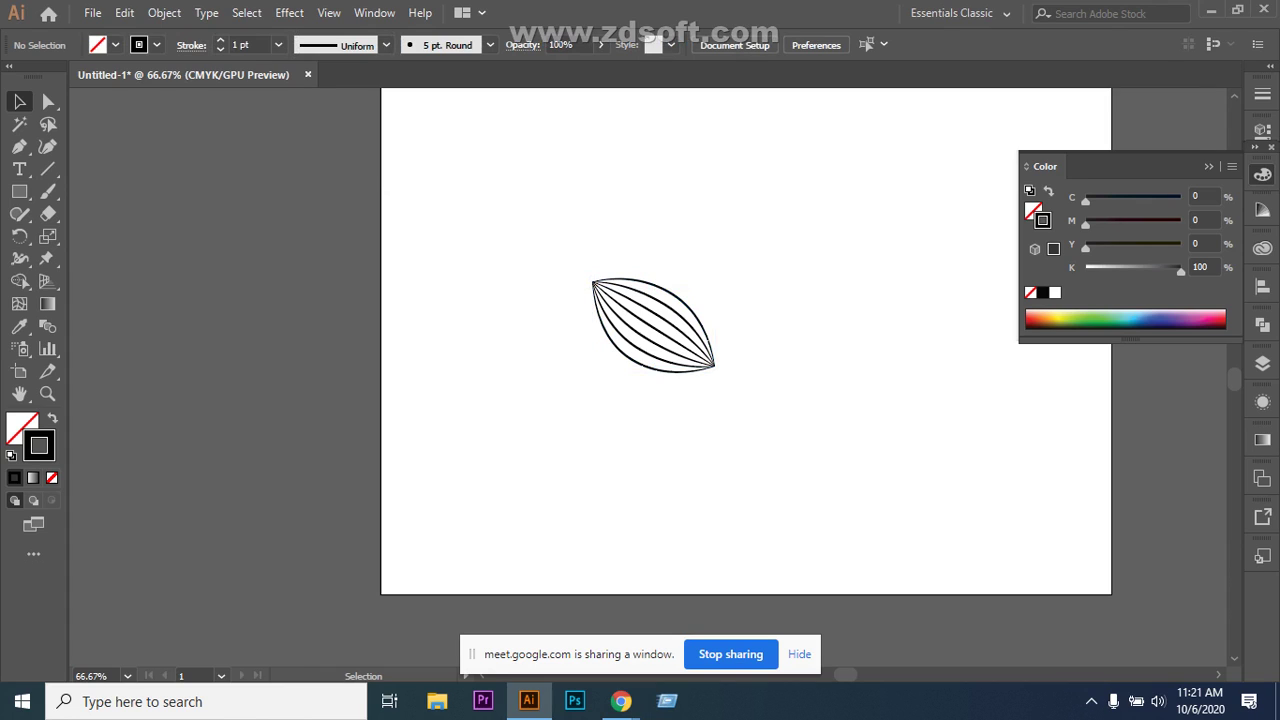
# Duplicate the petal up and to its right, and rotate the copy nearly upright.
pyautogui.click(703, 324)
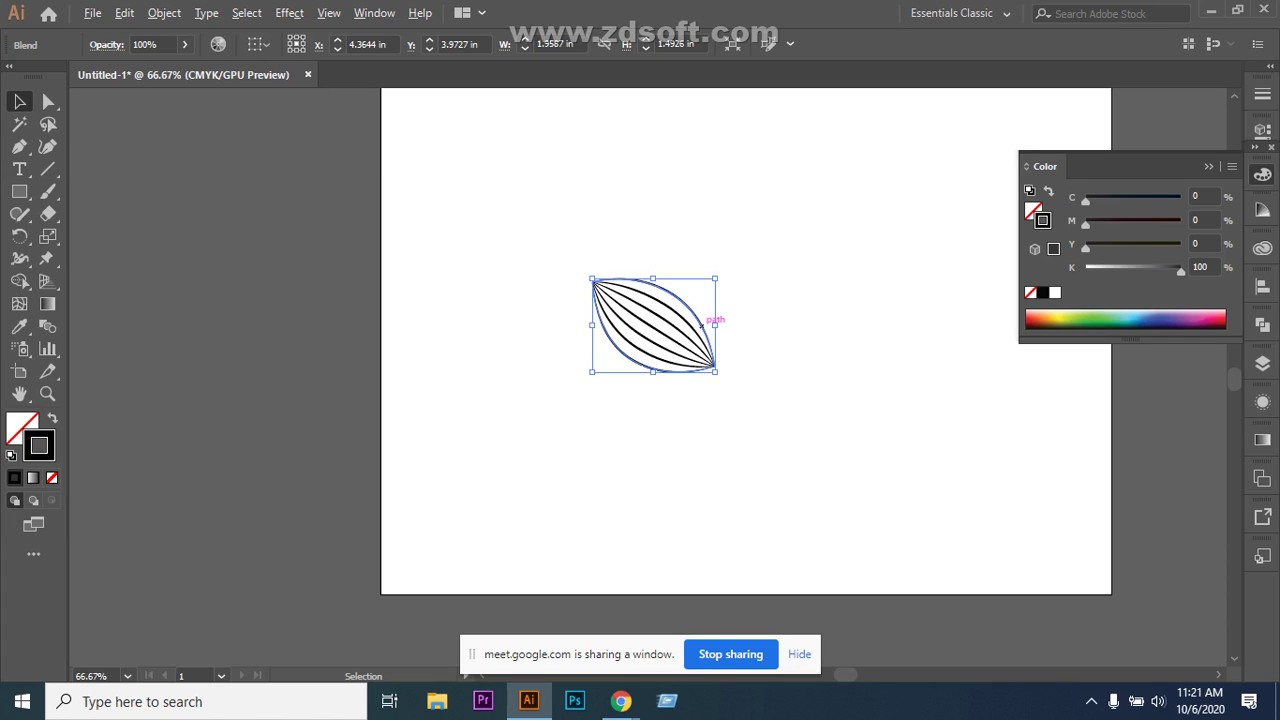
pyautogui.moveTo(700, 323); pyautogui.dragTo(781, 297)
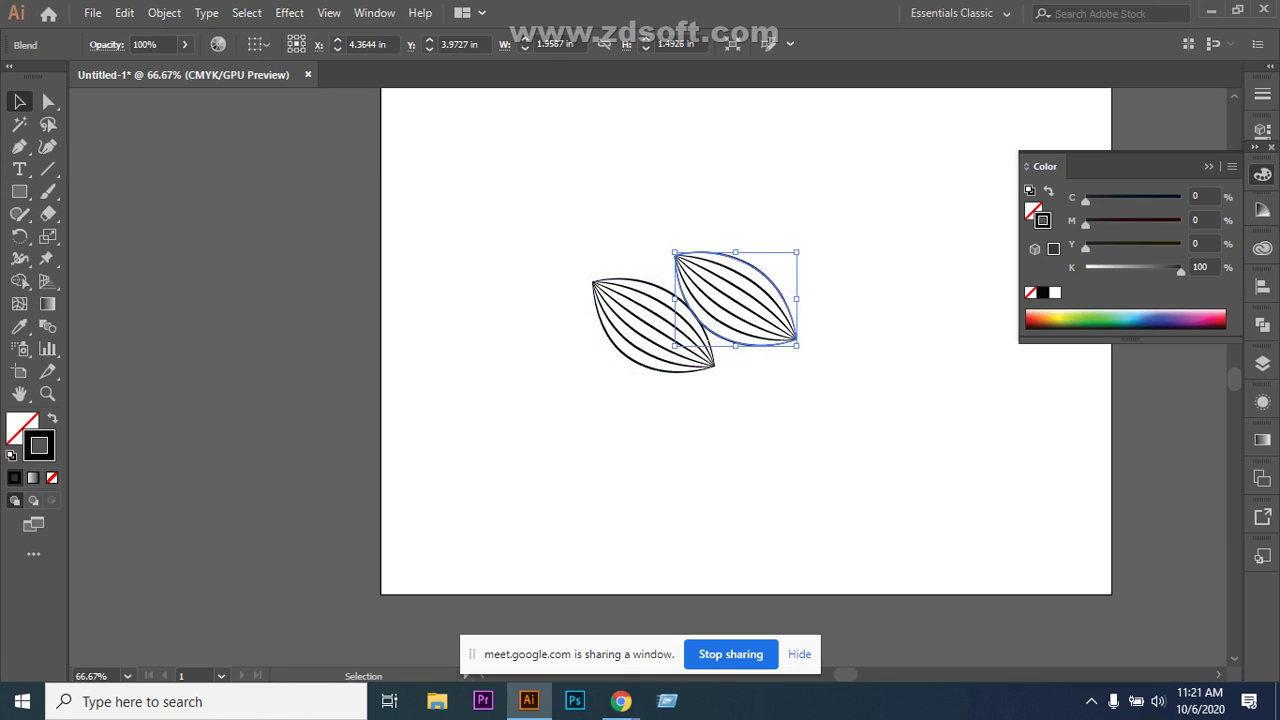
pyautogui.moveTo(800, 250); pyautogui.dragTo(785, 365)
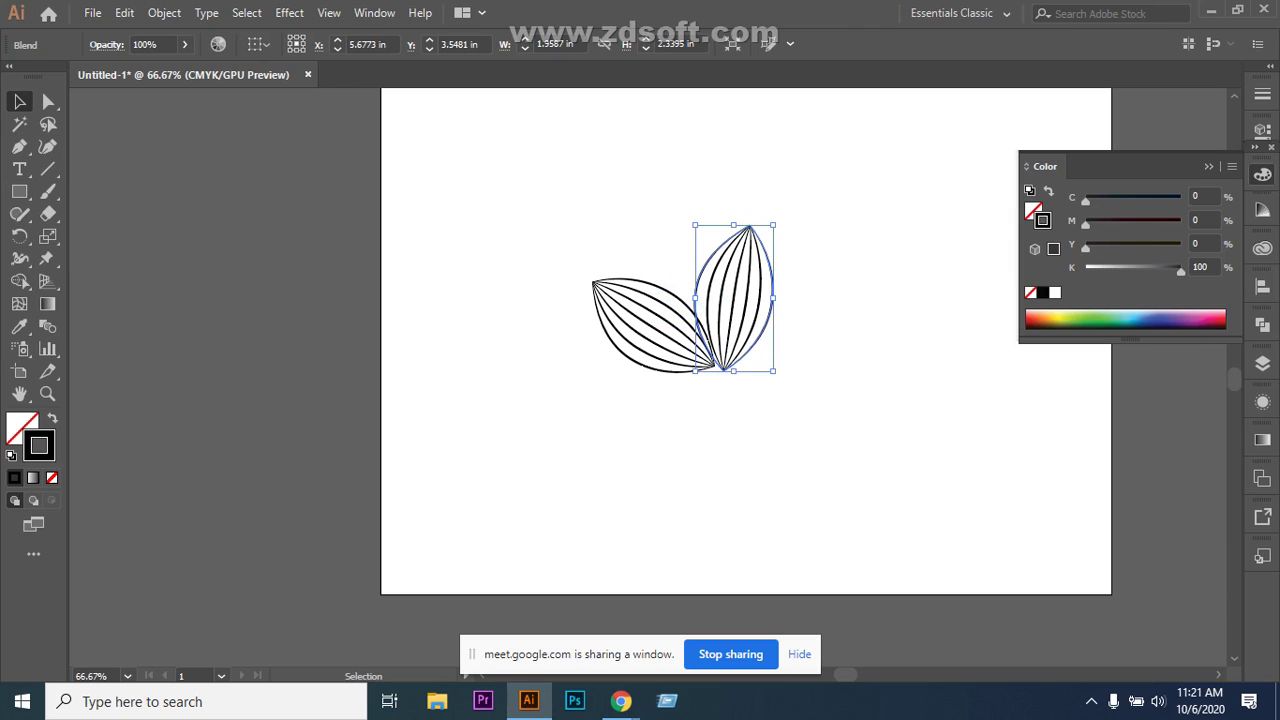
# Nudge the upright petal up and to the right so its base sits beside the first petal's base.
pyautogui.press('Up')
pyautogui.press('Up')
pyautogui.press('Right')
pyautogui.press('Right')
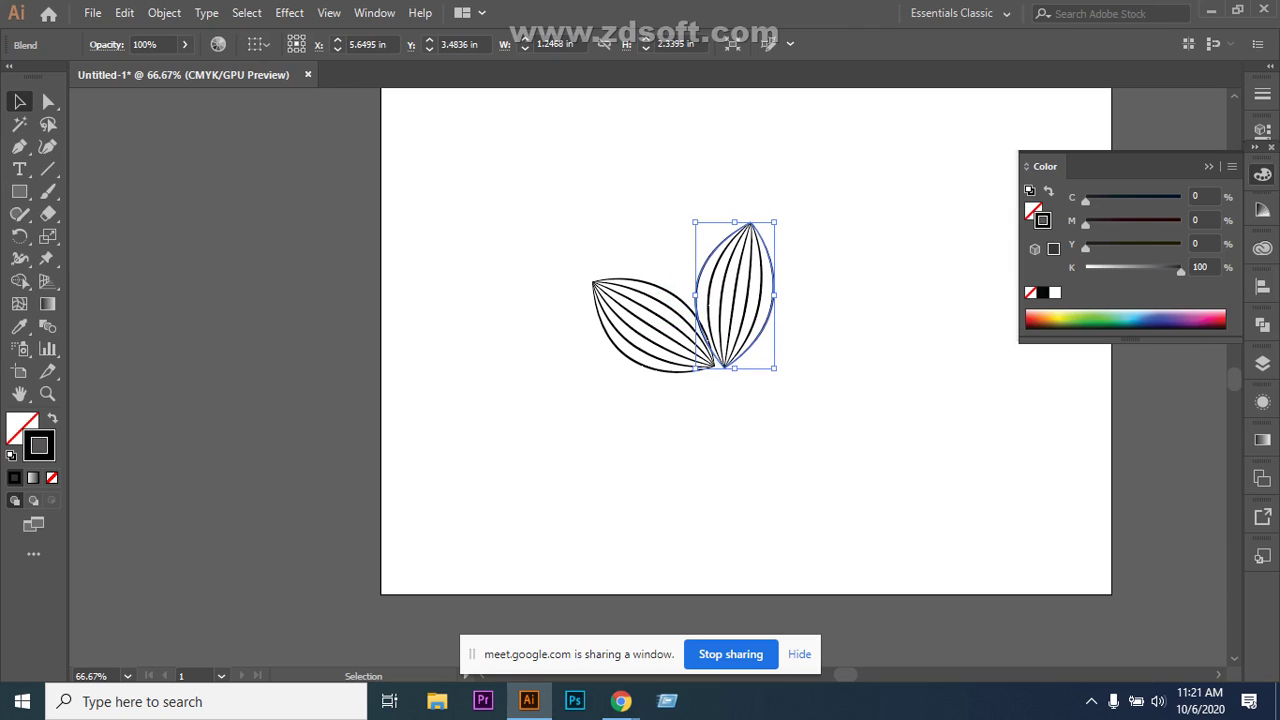
pyautogui.press('Up')
pyautogui.press('Right')
pyautogui.press('Right')
pyautogui.press('Up')
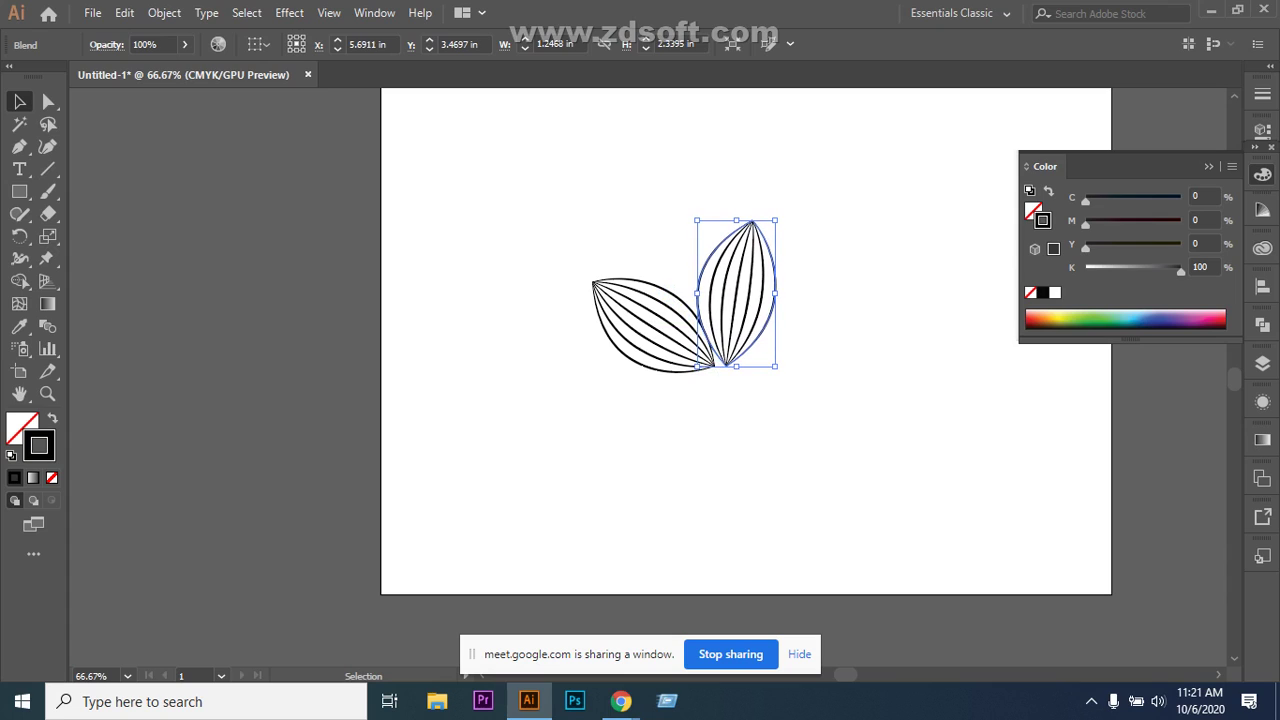
pyautogui.press('Right')
pyautogui.hotkey('ctrl', 'shift', 'a')
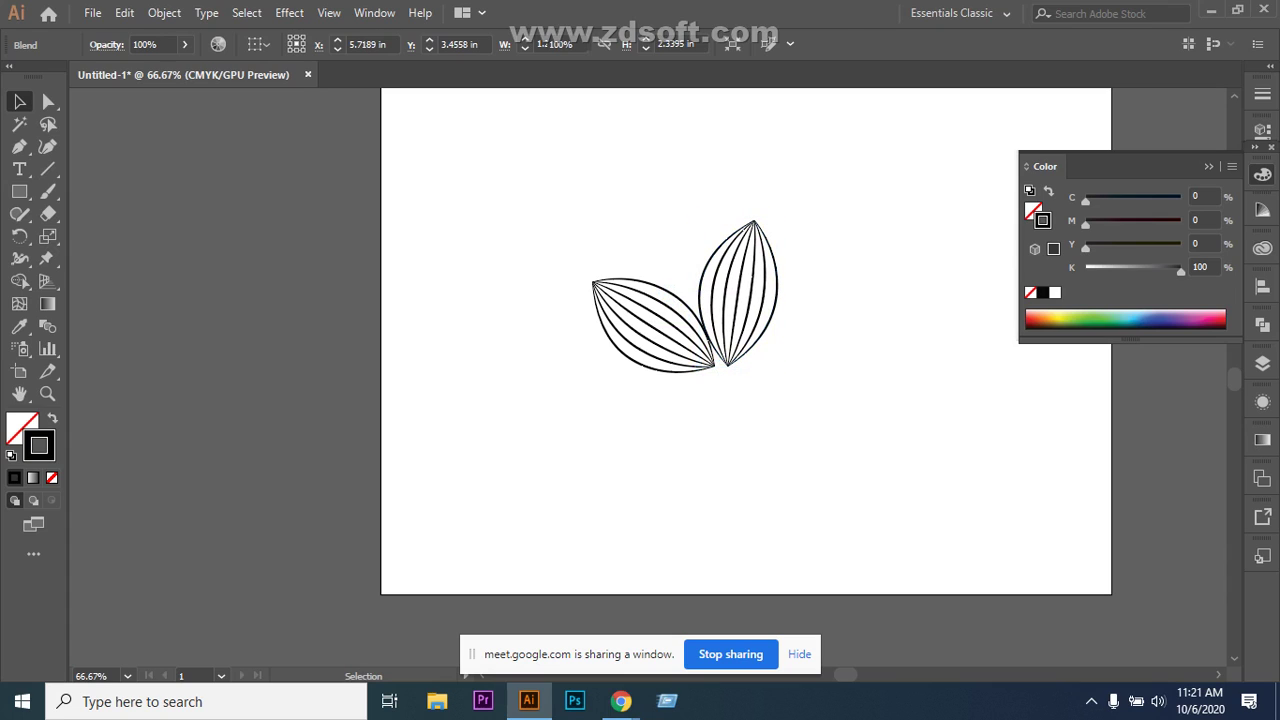
pyautogui.press('ctrl')
pyautogui.press('v')
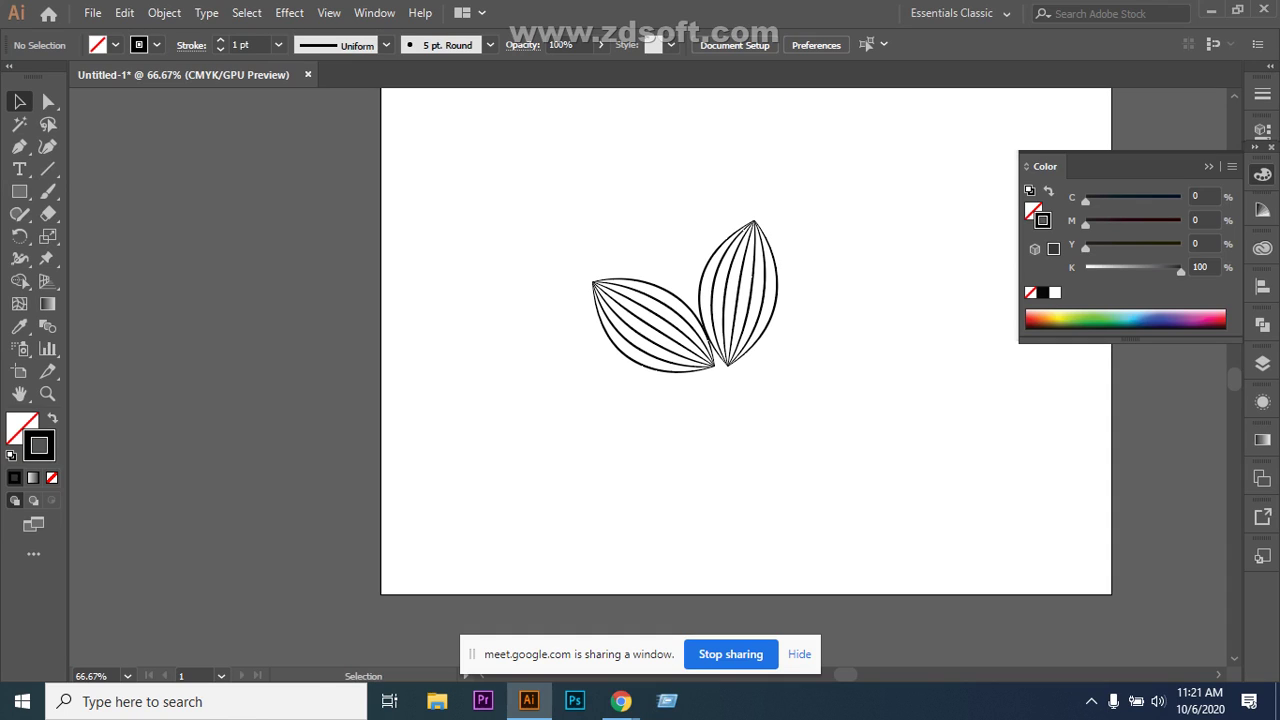
pyautogui.click(774, 308)
pyautogui.press('ctrl')
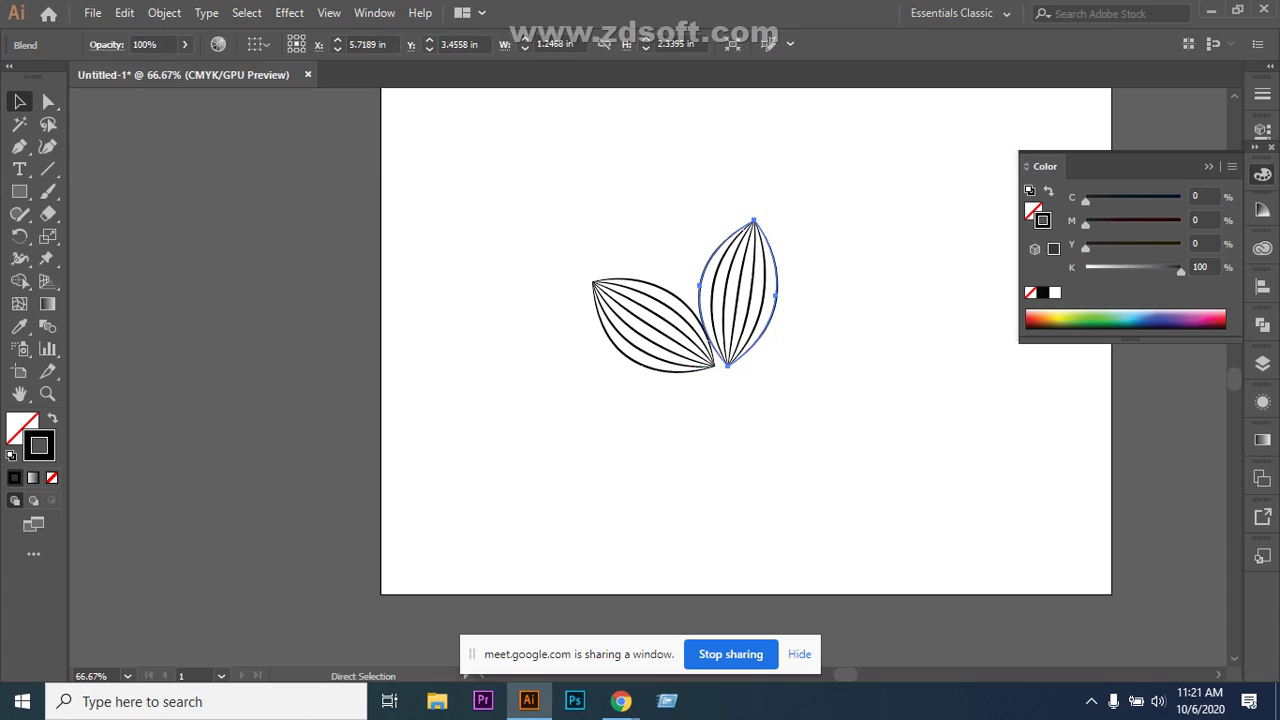
pyautogui.press('v')
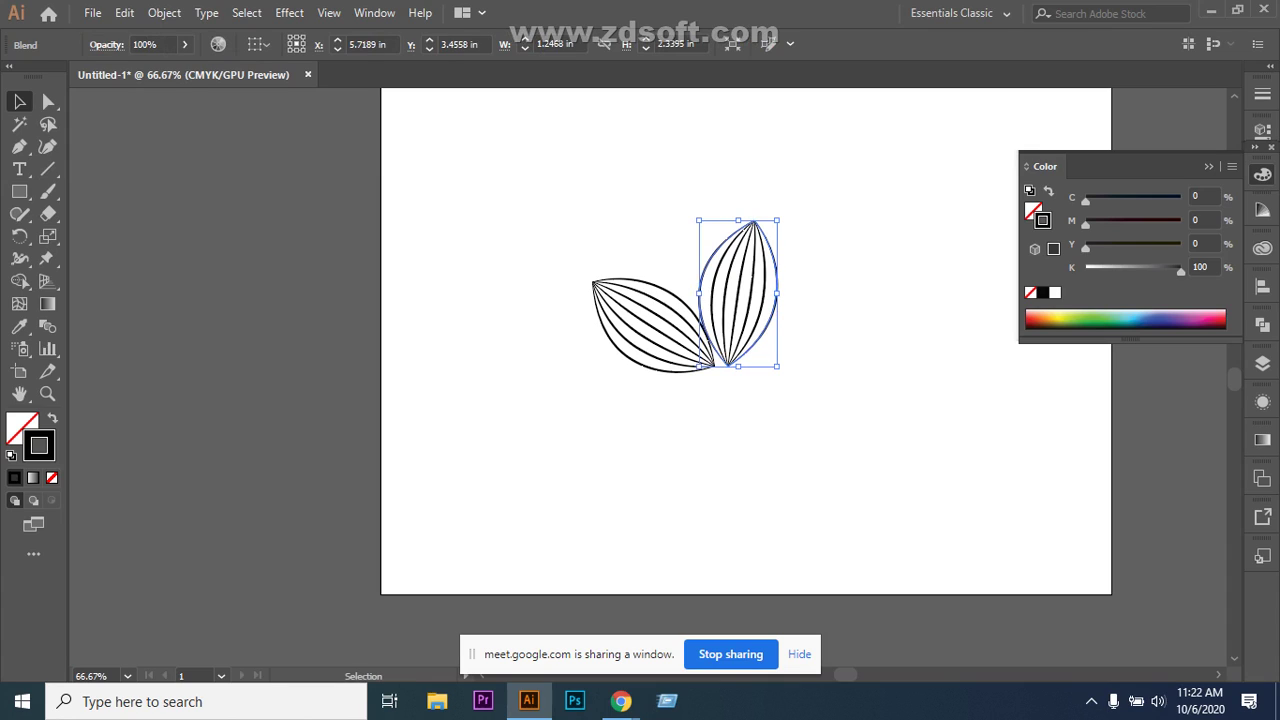
pyautogui.click(785, 305)
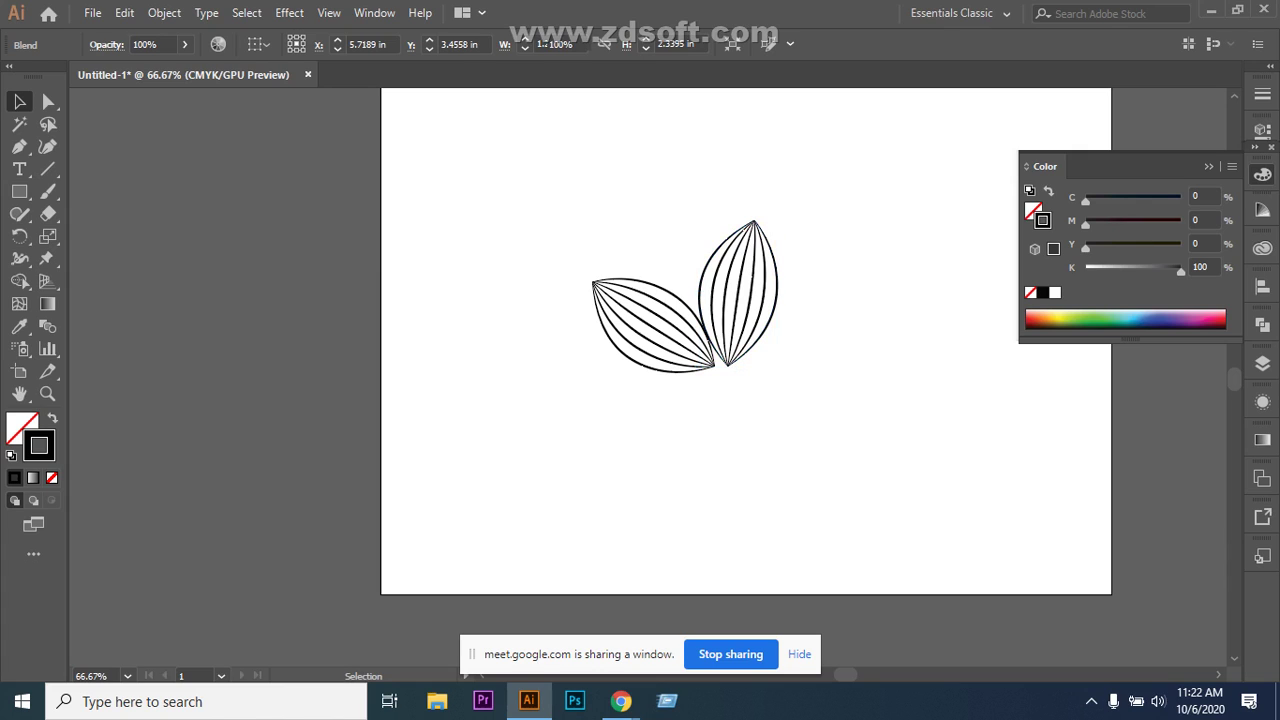
# Duplicate the upright petal to its right, rotate the copy outward, and place its base beside the other petals' bases.
pyautogui.click(771, 312)
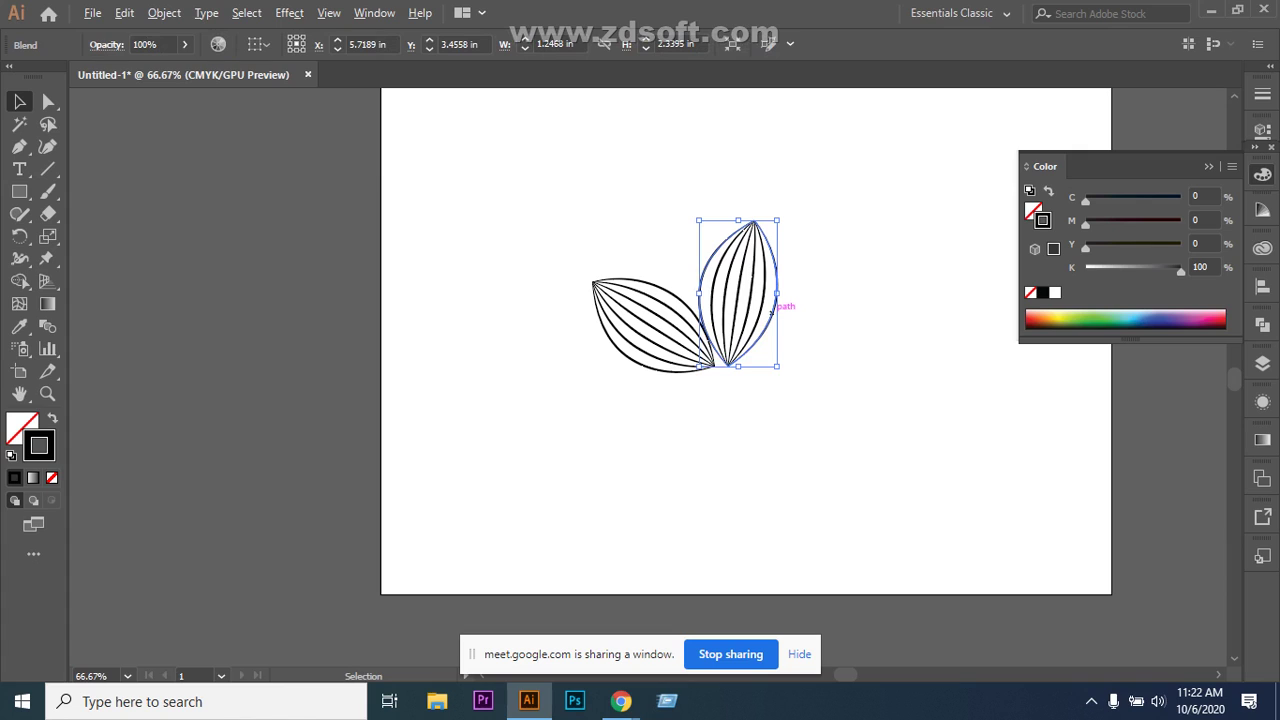
pyautogui.moveTo(771, 312); pyautogui.dragTo(838, 357)
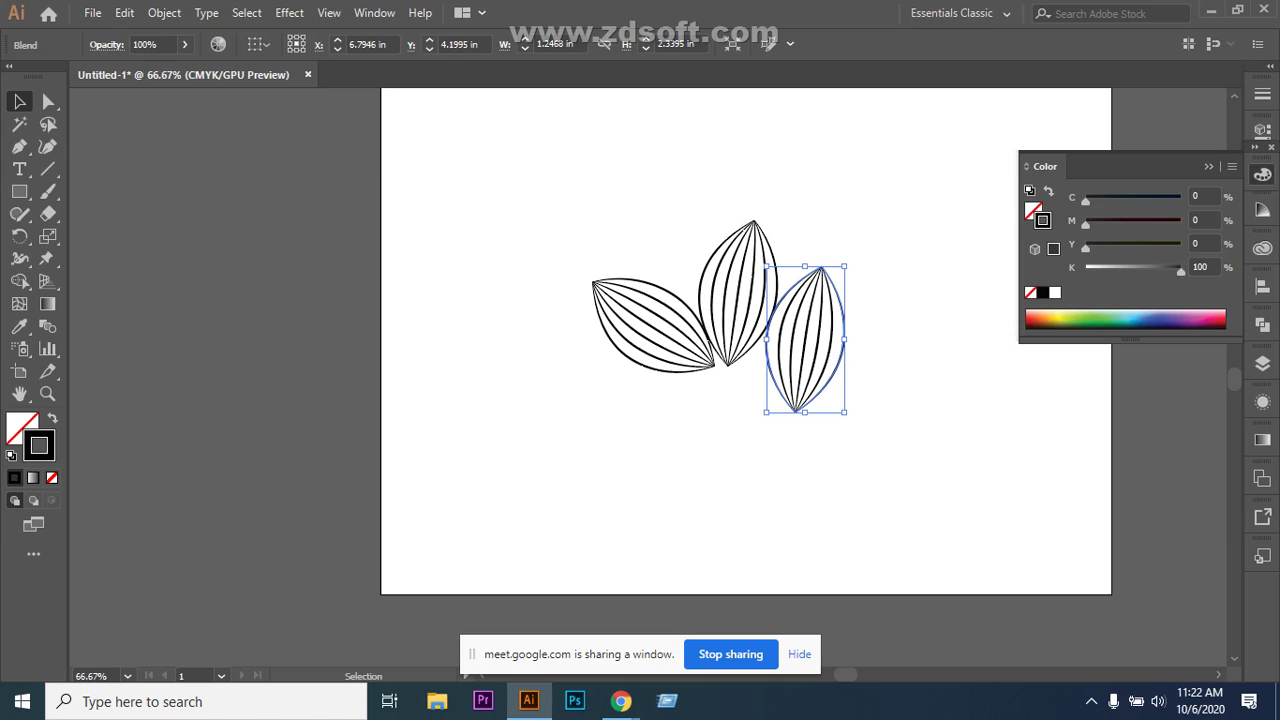
pyautogui.moveTo(848, 264); pyautogui.dragTo(948, 312)
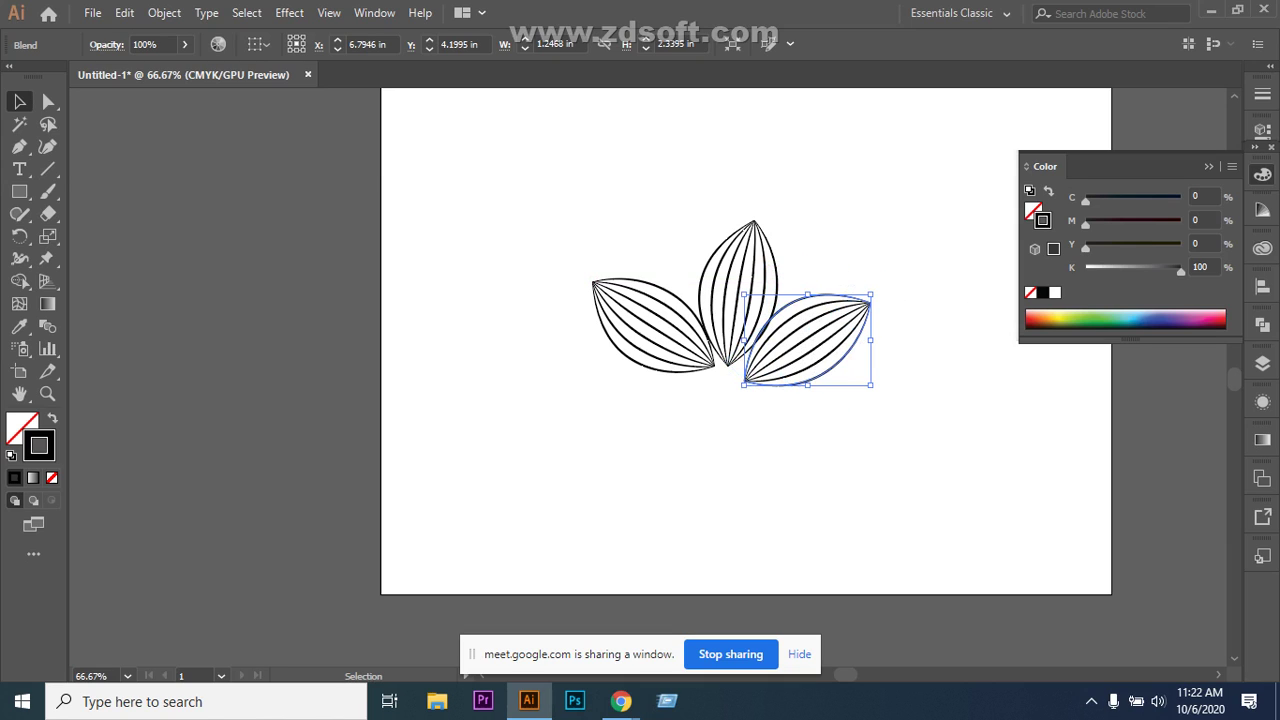
pyautogui.press('Right')
pyautogui.press('Down')
pyautogui.press('Down')
pyautogui.press('Down')
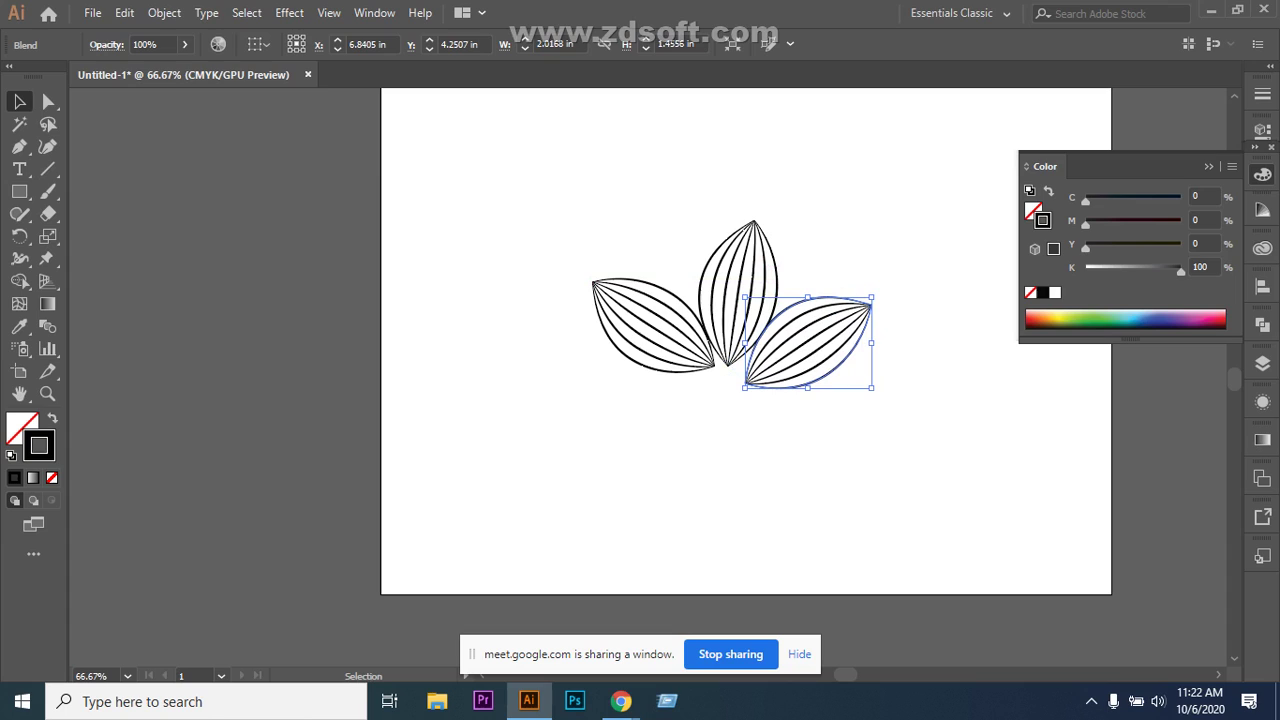
pyautogui.moveTo(832, 322); pyautogui.dragTo(840, 320)
pyautogui.moveTo(886, 283); pyautogui.dragTo(896, 298)
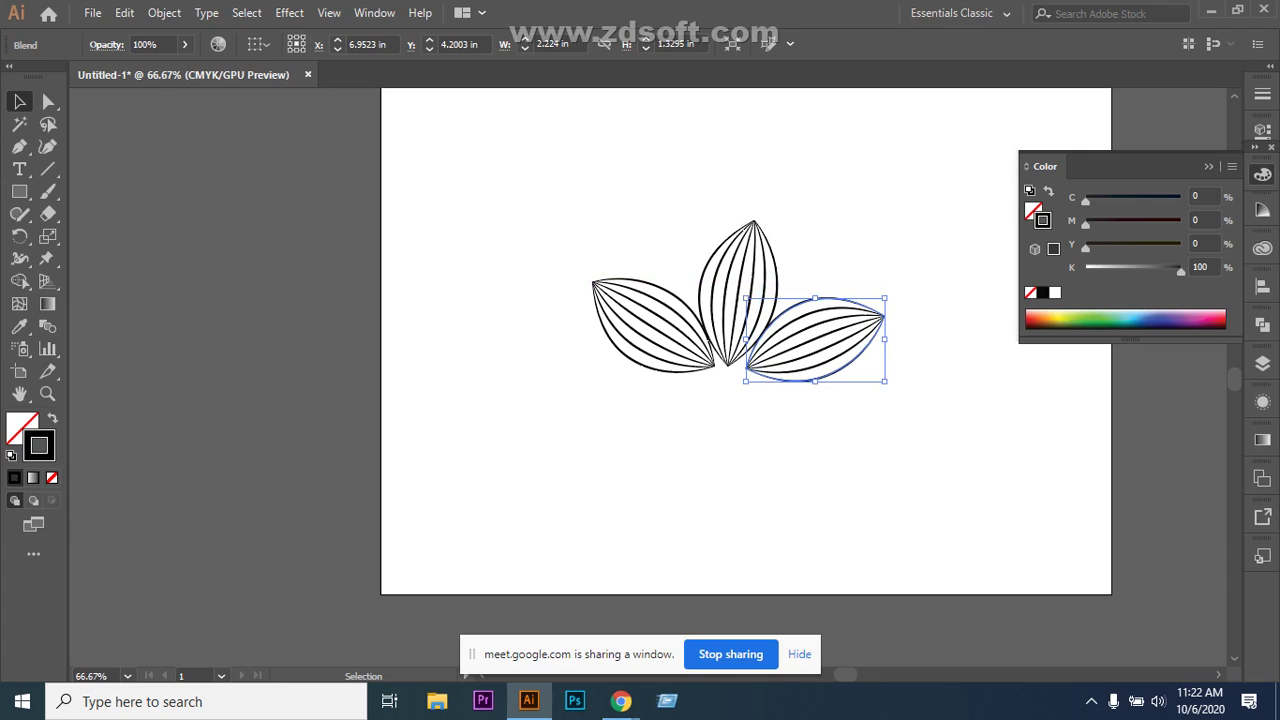
# Draw a small square in the empty area left of the petals and duplicate it horizontally to its right.
pyautogui.click(19, 191)
pyautogui.moveTo(395, 193); pyautogui.dragTo(448, 245)
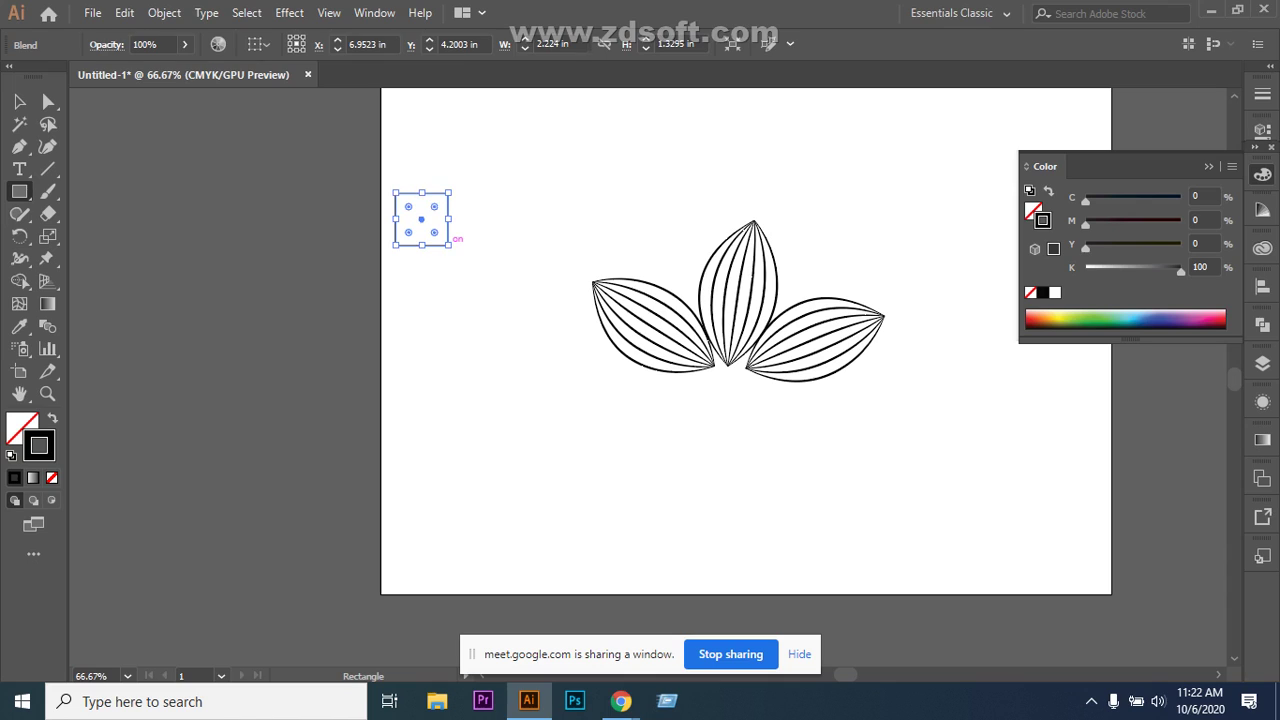
pyautogui.press('v')
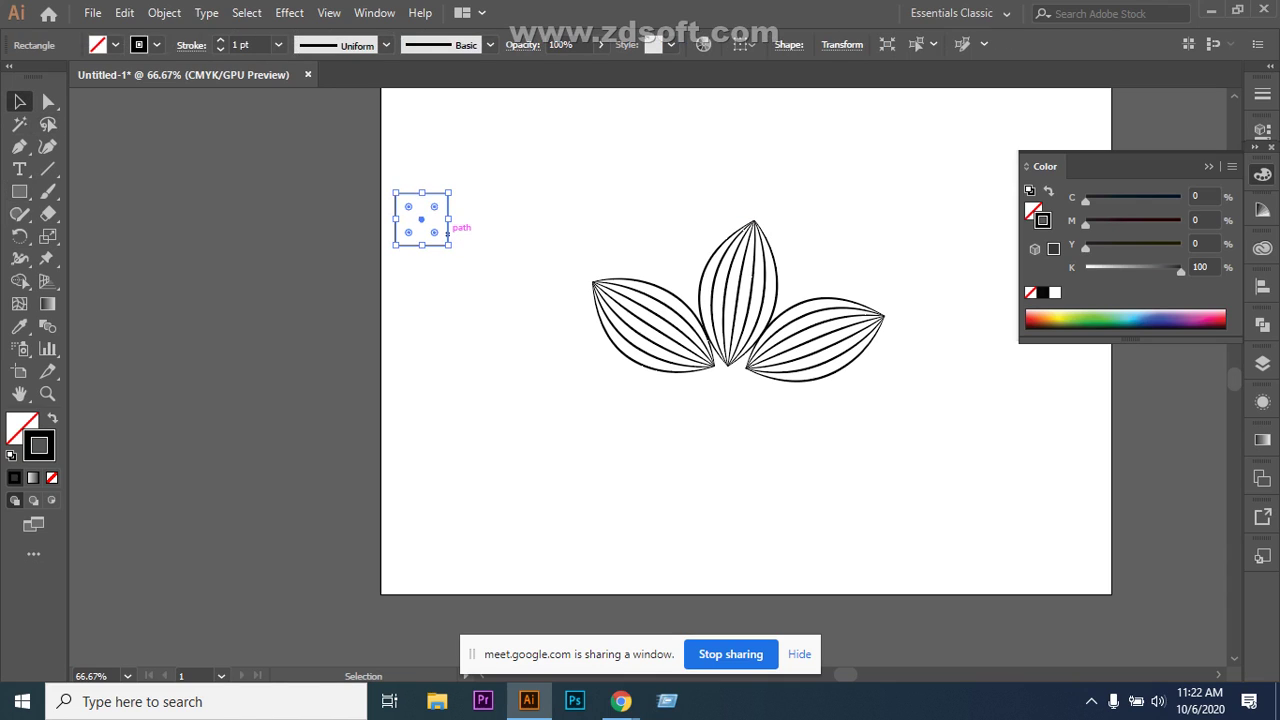
pyautogui.moveTo(447, 231); pyautogui.dragTo(521, 231)
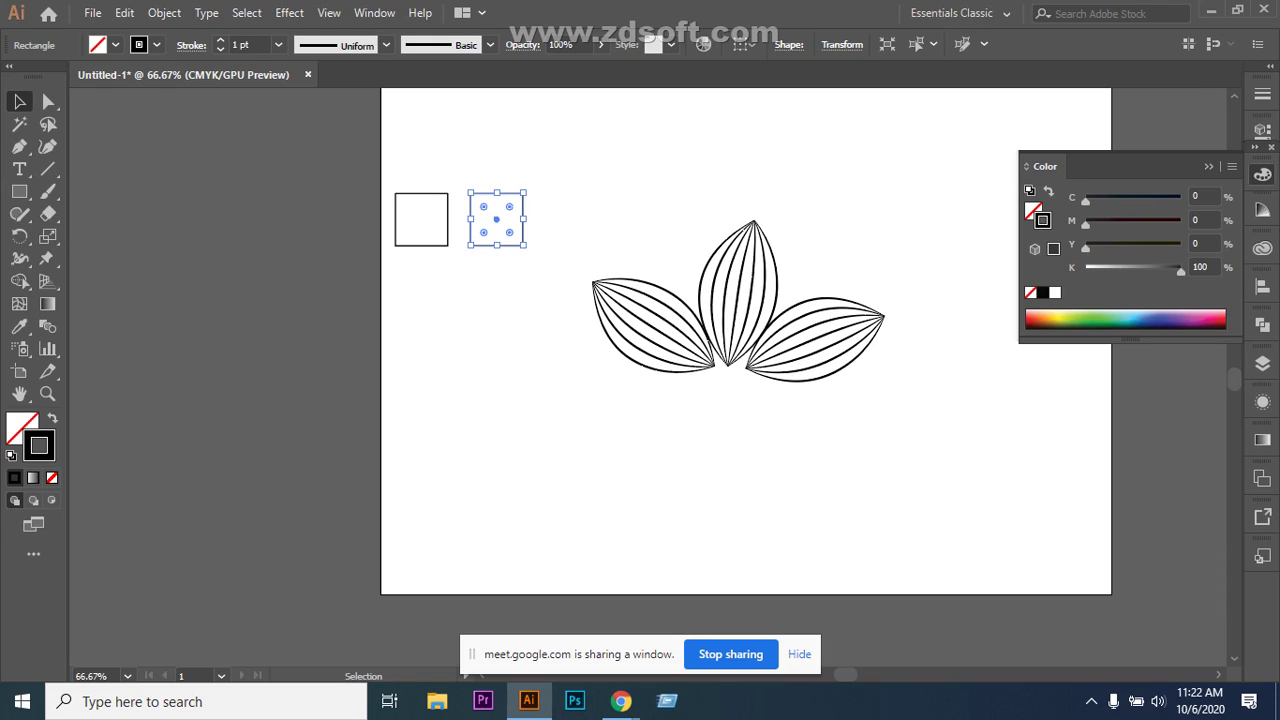
# Delete both small squares beside the petals.
pyautogui.press('b')
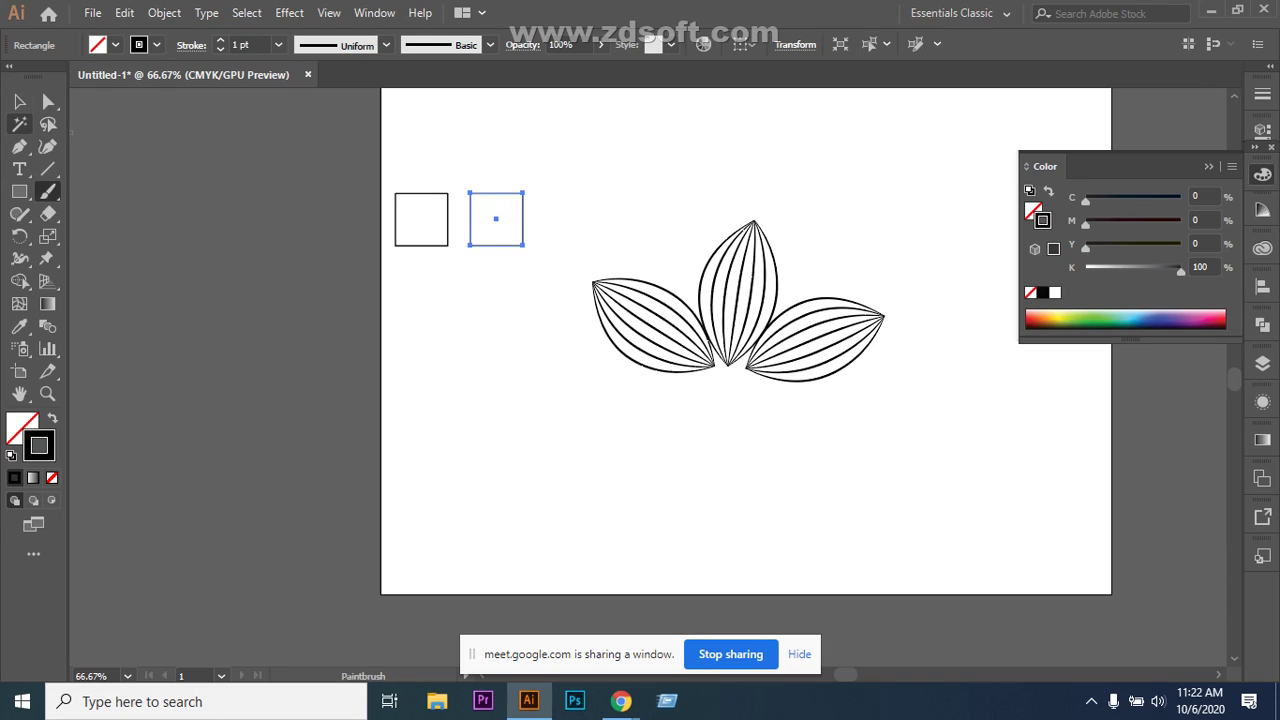
pyautogui.click(19, 101)
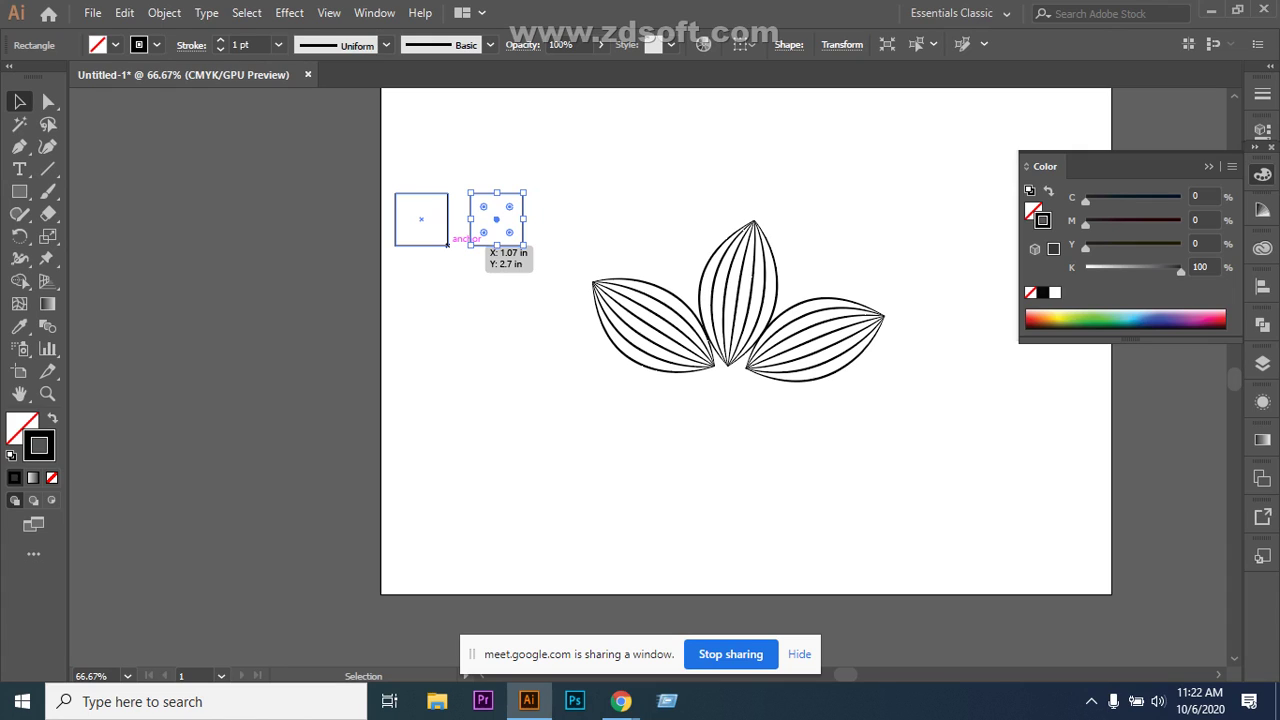
pyautogui.press('ctrl')
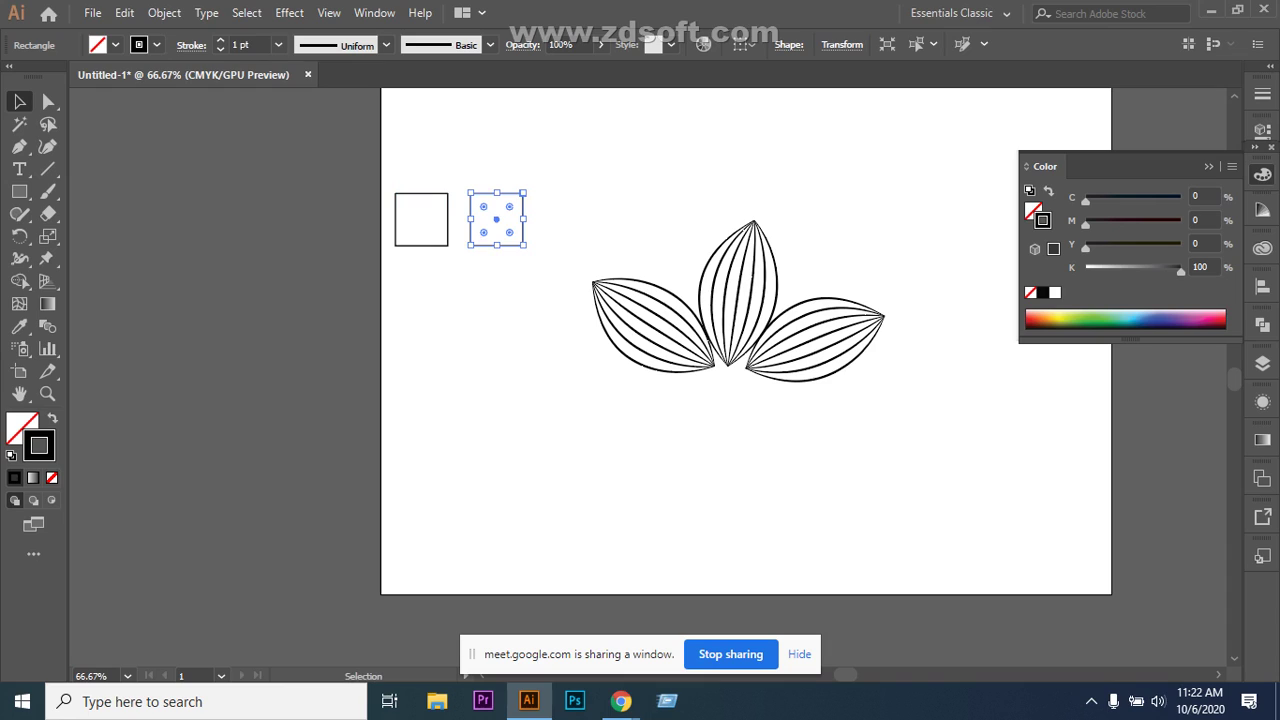
pyautogui.moveTo(532, 160); pyautogui.dragTo(425, 276)
pyautogui.press('Delete')
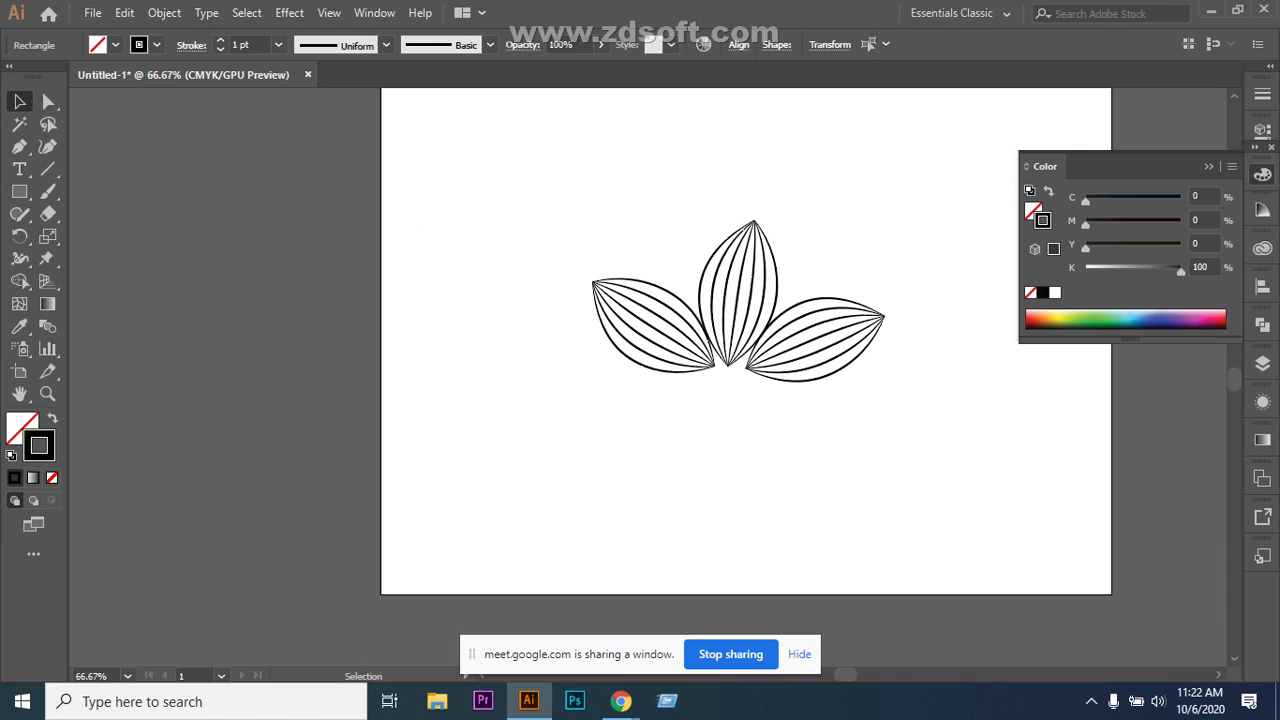
# Duplicate the right-hand petal below the others and rotate the copy to point down and to the right.
pyautogui.click(815, 339)
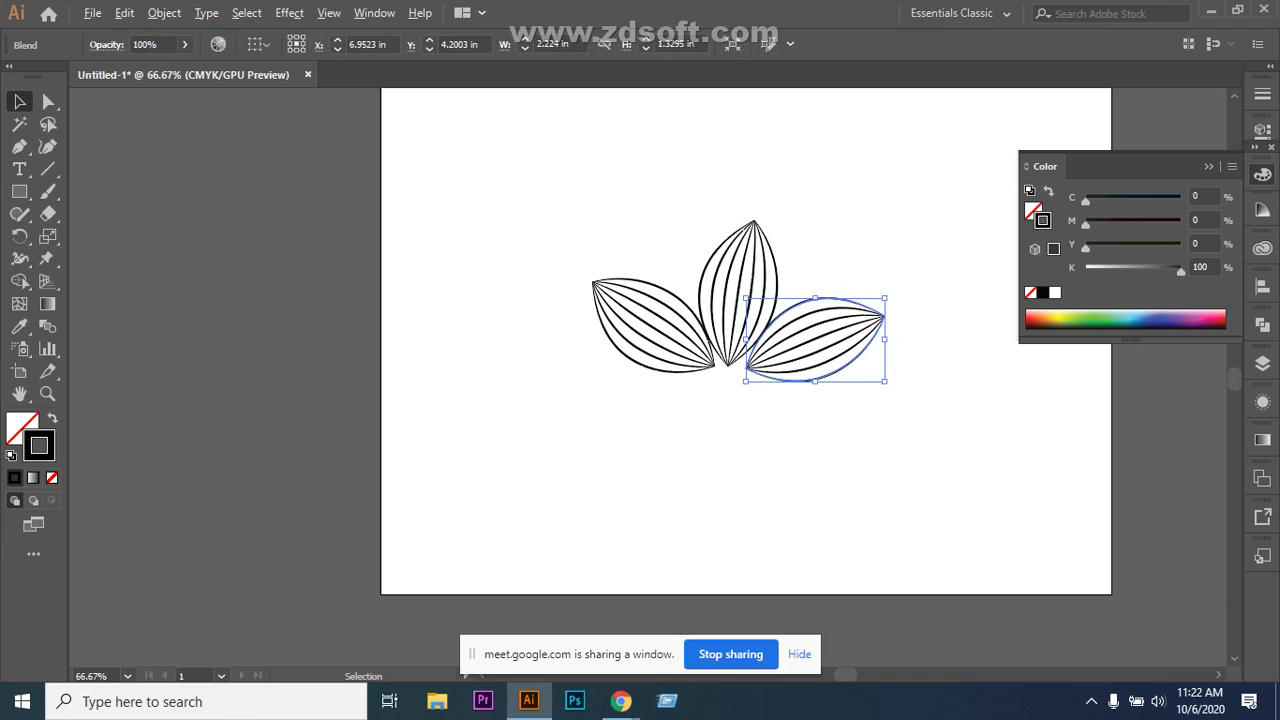
pyautogui.moveTo(882, 316); pyautogui.dragTo(836, 390)
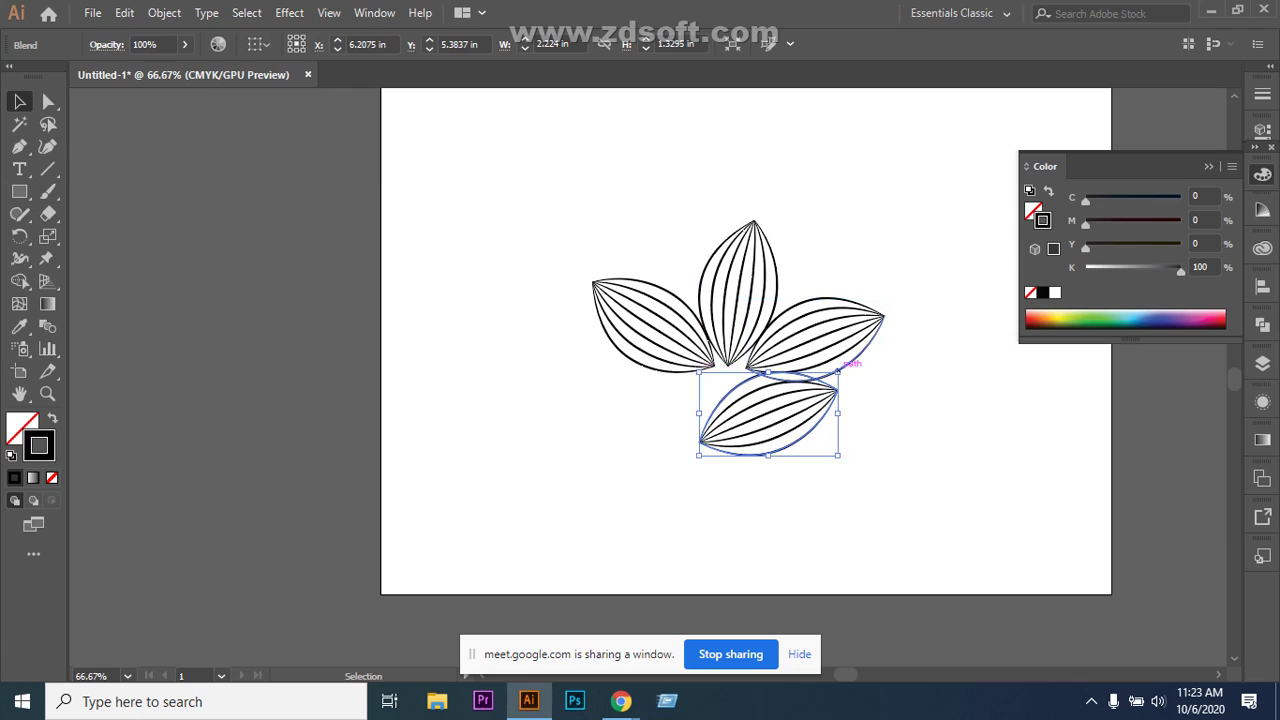
pyautogui.click(880, 400)
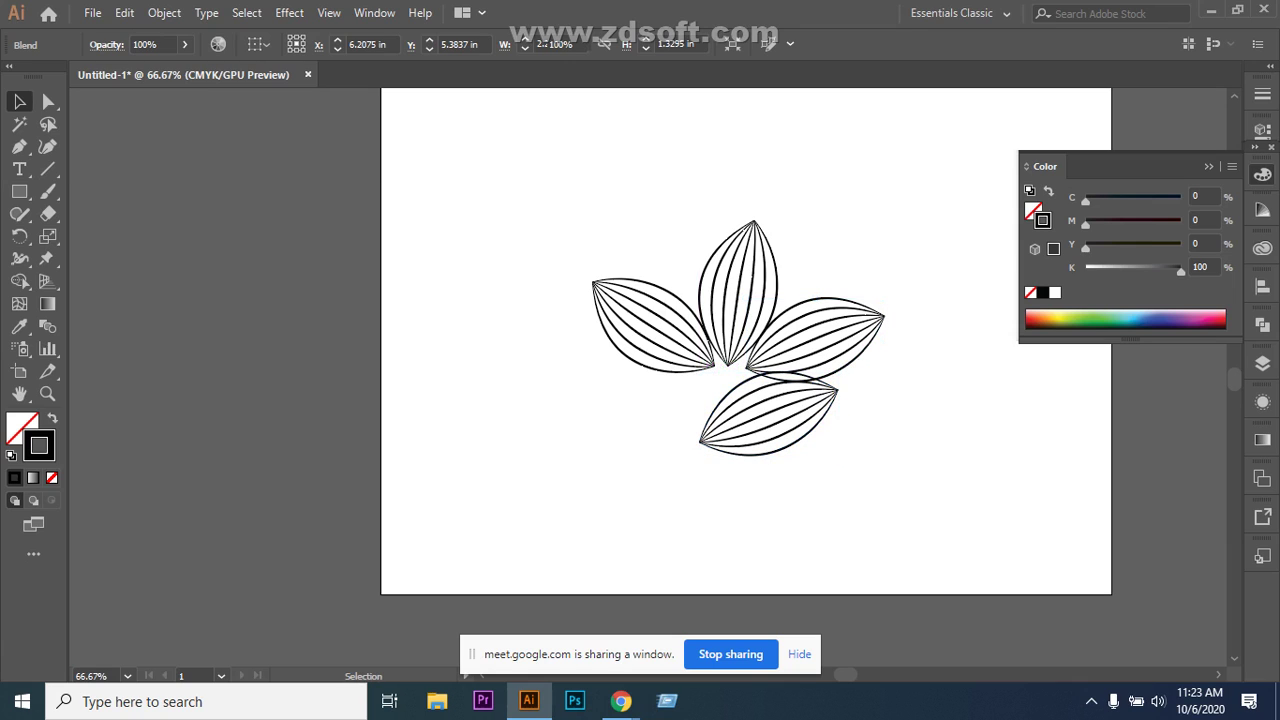
pyautogui.click(820, 420)
pyautogui.moveTo(839, 371); pyautogui.dragTo(838, 457)
# Fine-tune the lower petal's rotation and position so its base meets the other petals at the flower's centre.
pyautogui.press('Down')
pyautogui.press('Down')
pyautogui.press('Down')
pyautogui.moveTo(832, 359); pyautogui.dragTo(839, 367)
pyautogui.press('Down')
pyautogui.press('Down')
pyautogui.press('Down')
pyautogui.press('Down')
pyautogui.press('Down')
pyautogui.moveTo(829, 359); pyautogui.dragTo(842, 367)
pyautogui.press('Down')
pyautogui.press('Down')
pyautogui.press('Down')
pyautogui.press('Down')
pyautogui.press('Down')
pyautogui.press('Down')
pyautogui.press('Down')
pyautogui.press('Down')
pyautogui.press('Left')
pyautogui.press('Left')
pyautogui.moveTo(812, 440); pyautogui.dragTo(818, 445)
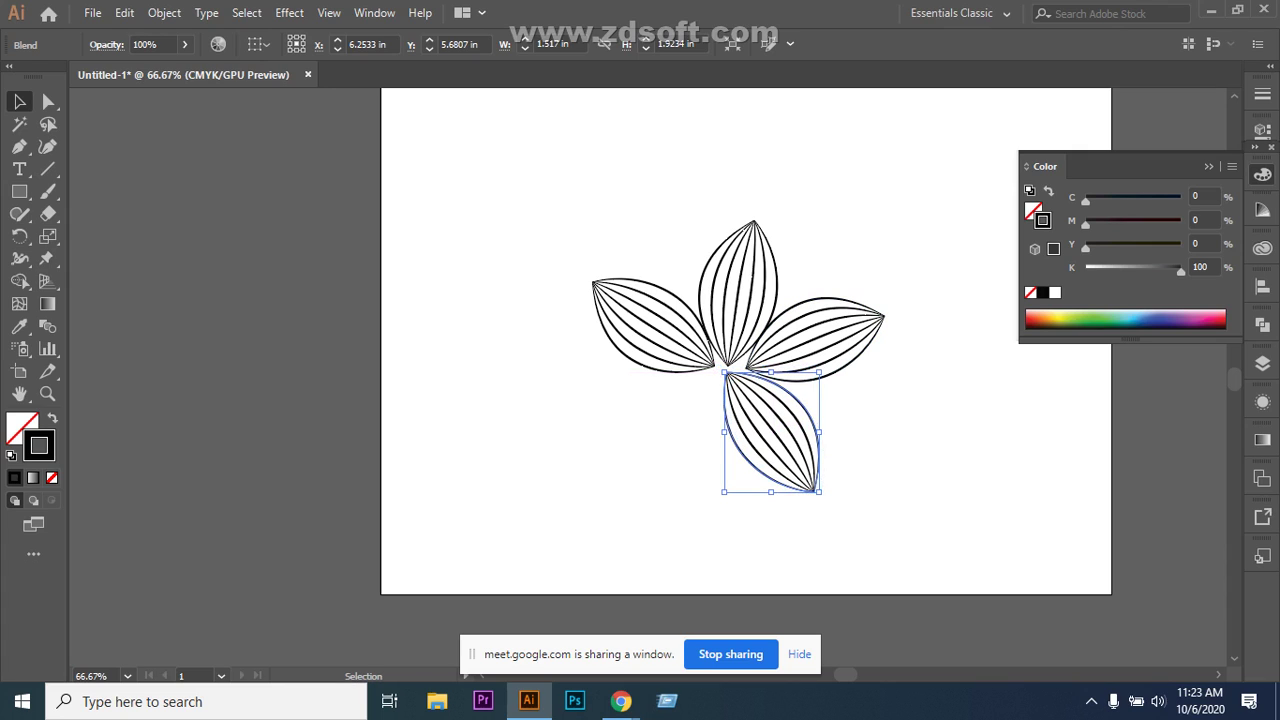
pyautogui.moveTo(825, 367); pyautogui.dragTo(828, 371)
pyautogui.press('Up')
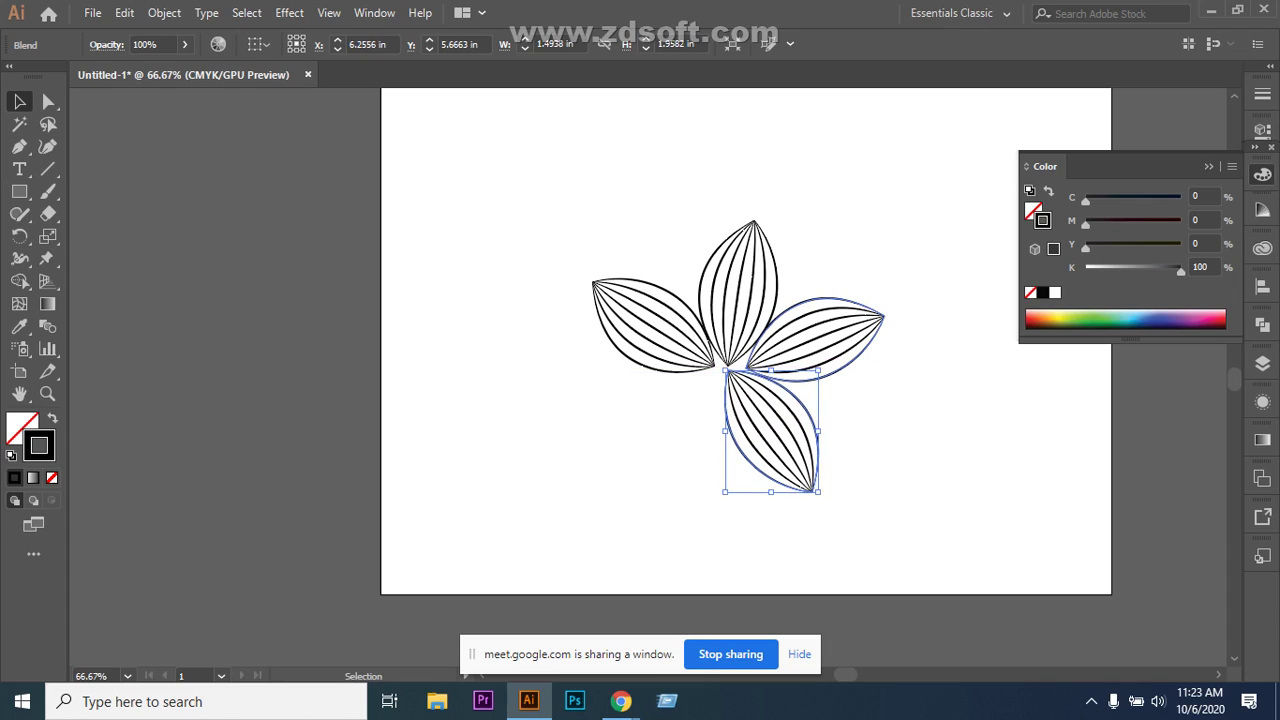
pyautogui.moveTo(826, 366); pyautogui.dragTo(830, 369)
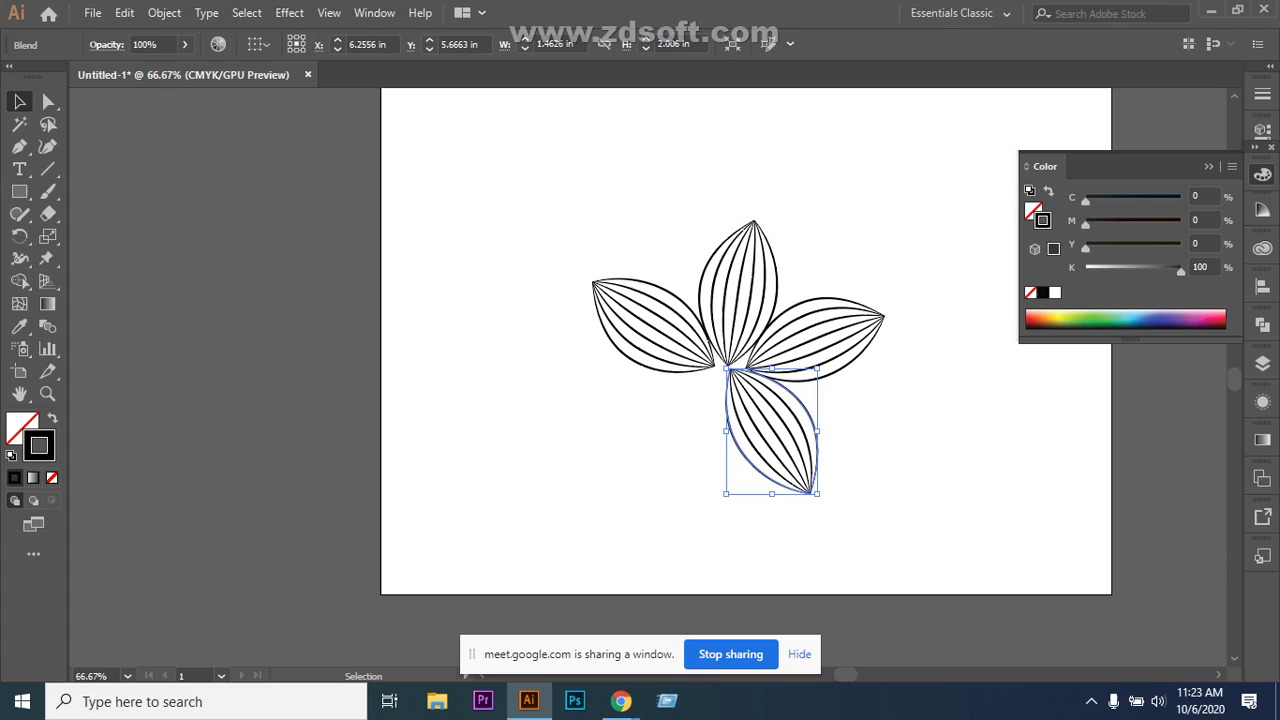
# Rotate the lower-right petal slightly clockwise to a steeper angle and shift it down below the right petal.
pyautogui.press('Down')
pyautogui.press('Down')
pyautogui.press('Left')
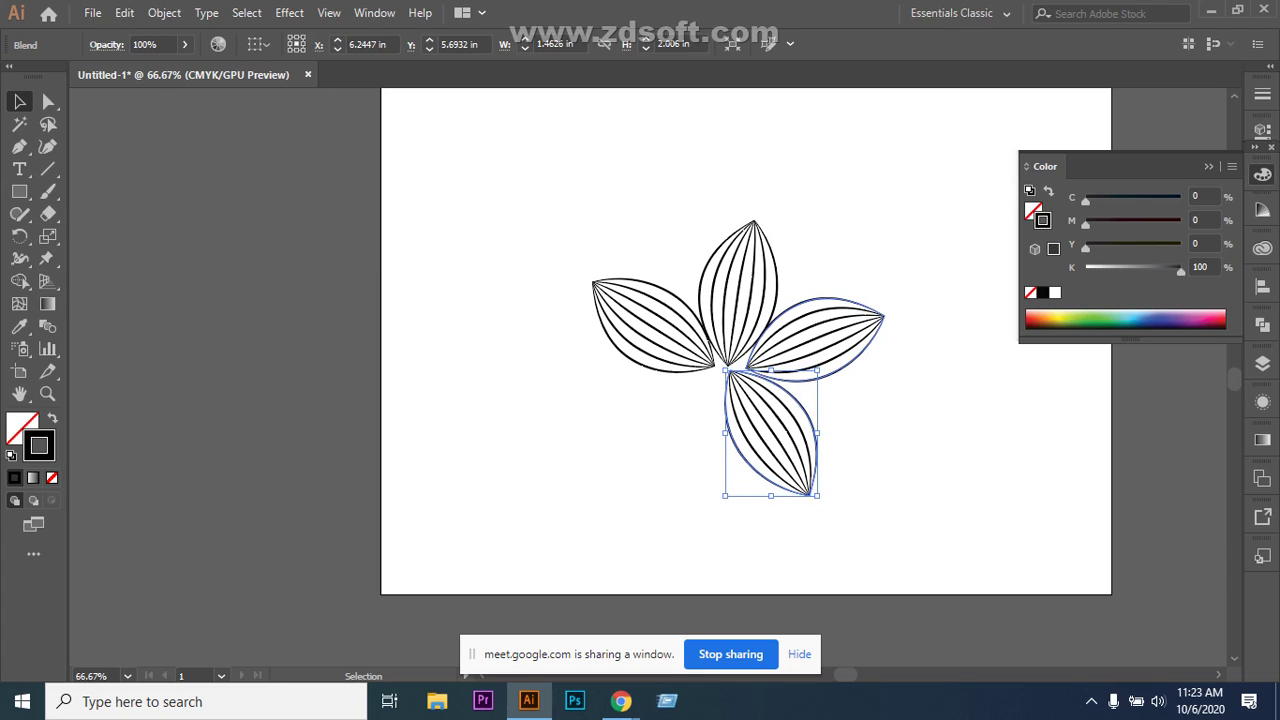
pyautogui.moveTo(825, 363); pyautogui.dragTo(832, 375)
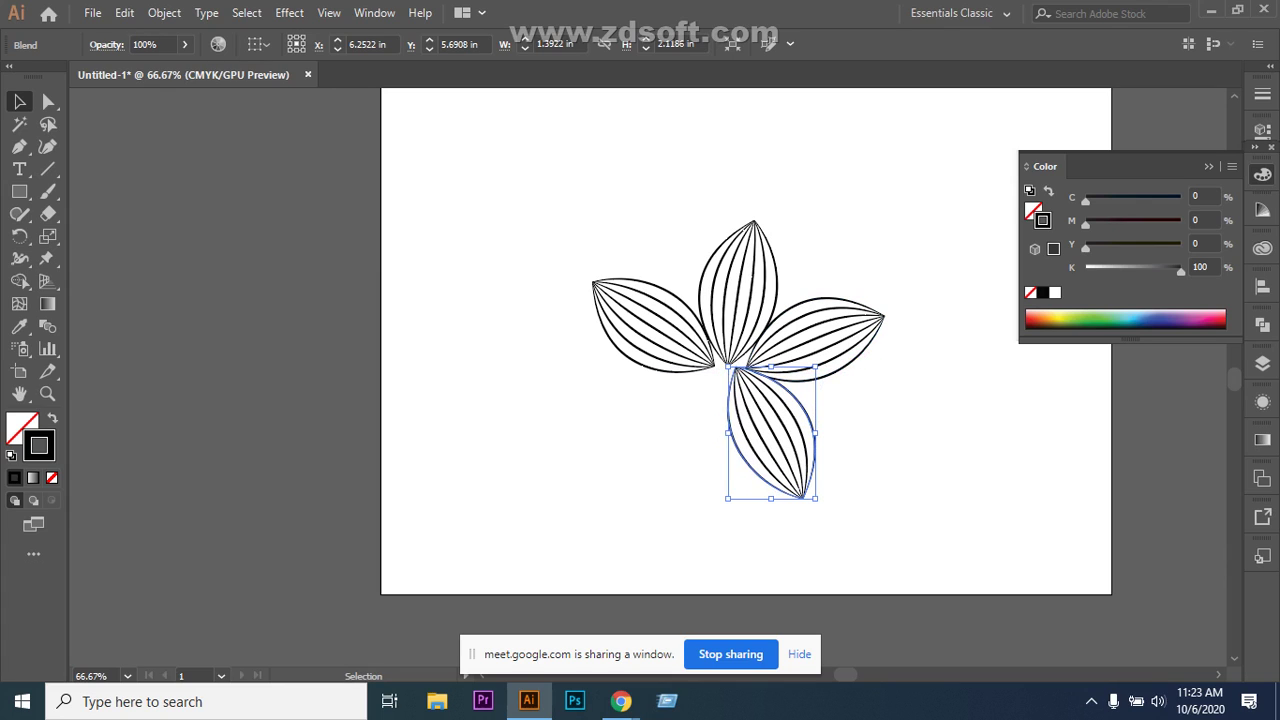
pyautogui.press('Down')
pyautogui.press('Down')
pyautogui.press('Down')
pyautogui.press('Down')
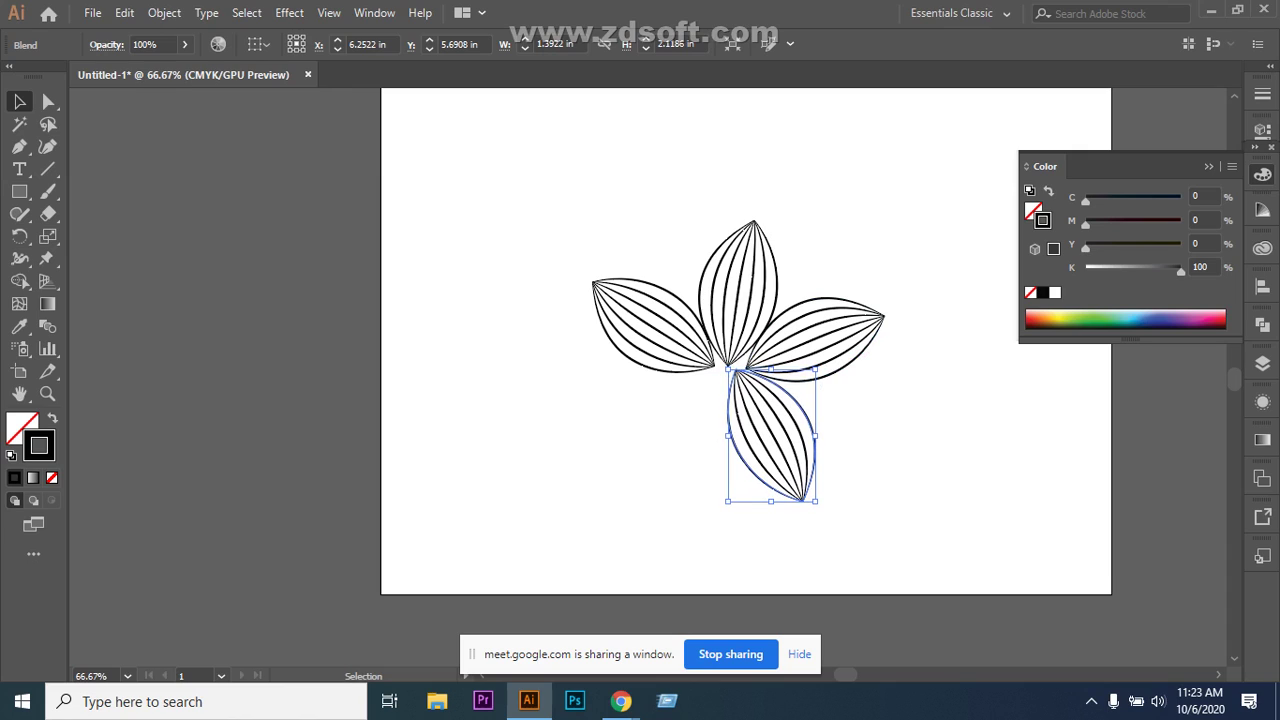
# Rotate the lower-right petal a touch more clockwise and nudge it left and down toward the centre gap.
pyautogui.moveTo(829, 363); pyautogui.dragTo(832, 366)
pyautogui.press('Up')
pyautogui.press('Up')
pyautogui.press('Up')
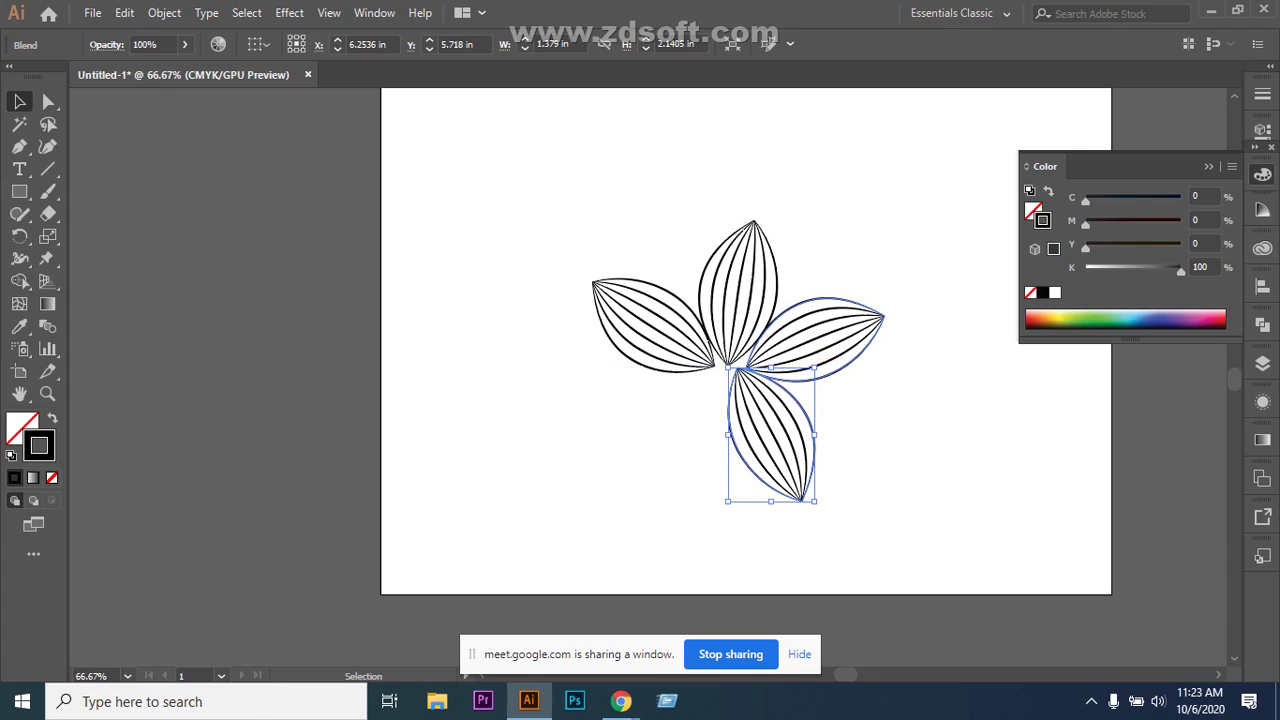
pyautogui.press('Left')
pyautogui.press('Down')
pyautogui.press('Down')
pyautogui.hotkey('ctrl', 'shift', 'a')
# Duplicate the lower-right petal to its left and rotate the copy to point down and slightly left.
pyautogui.click(768, 437)
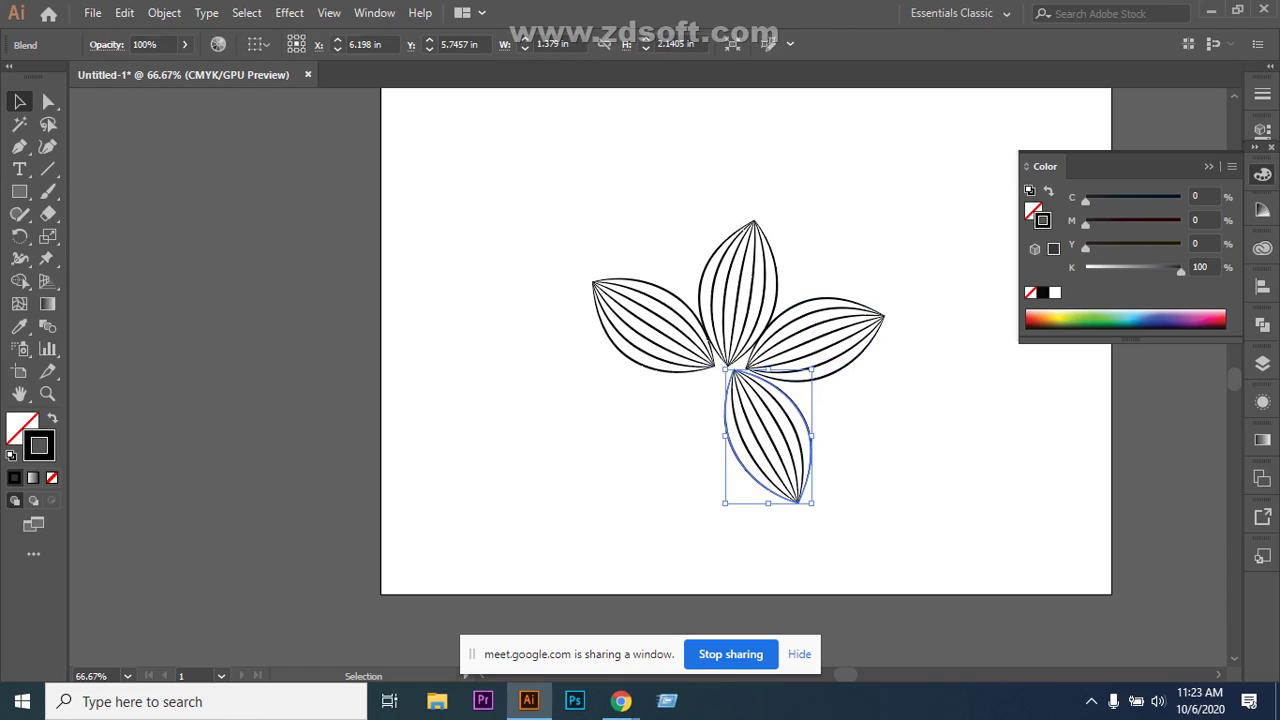
pyautogui.moveTo(768, 440); pyautogui.dragTo(688, 452)
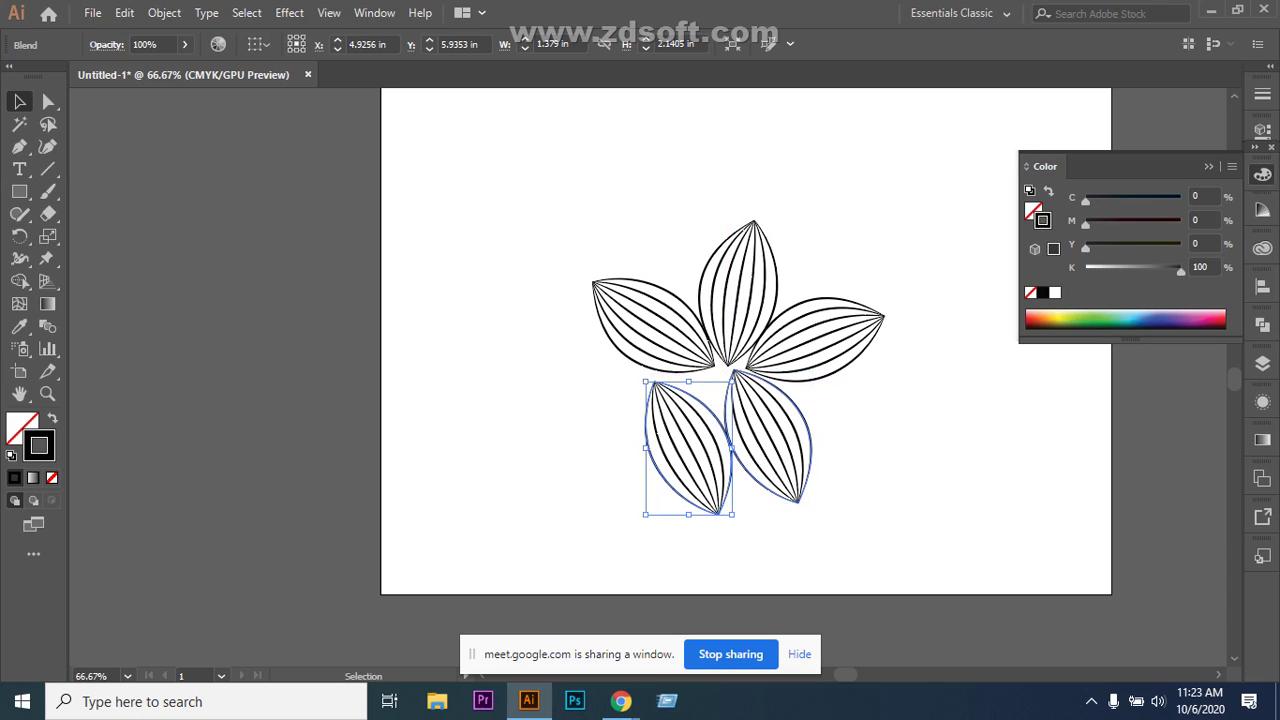
pyautogui.press('ctrl')
pyautogui.moveTo(733, 370); pyautogui.dragTo(727, 436)
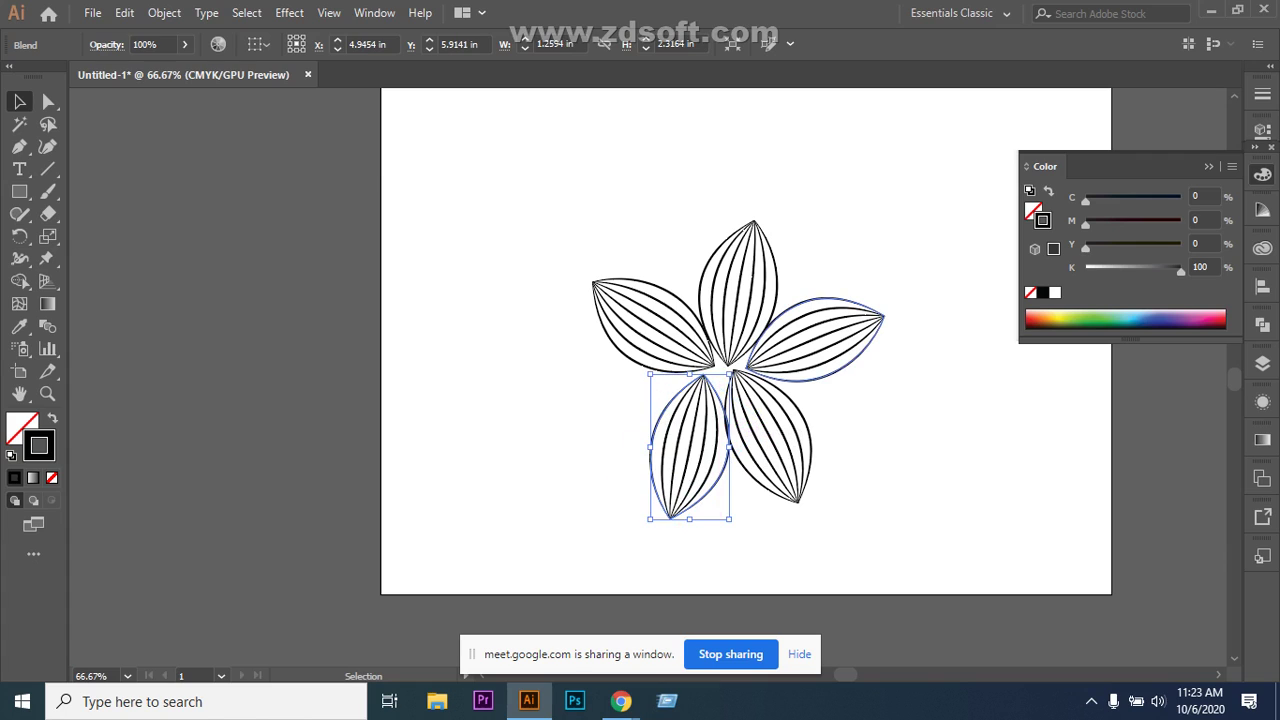
# Rotate the new lower-left petal slightly further clockwise and nudge it left and up beside its neighbour.
pyautogui.press('Left')
pyautogui.press('Left')
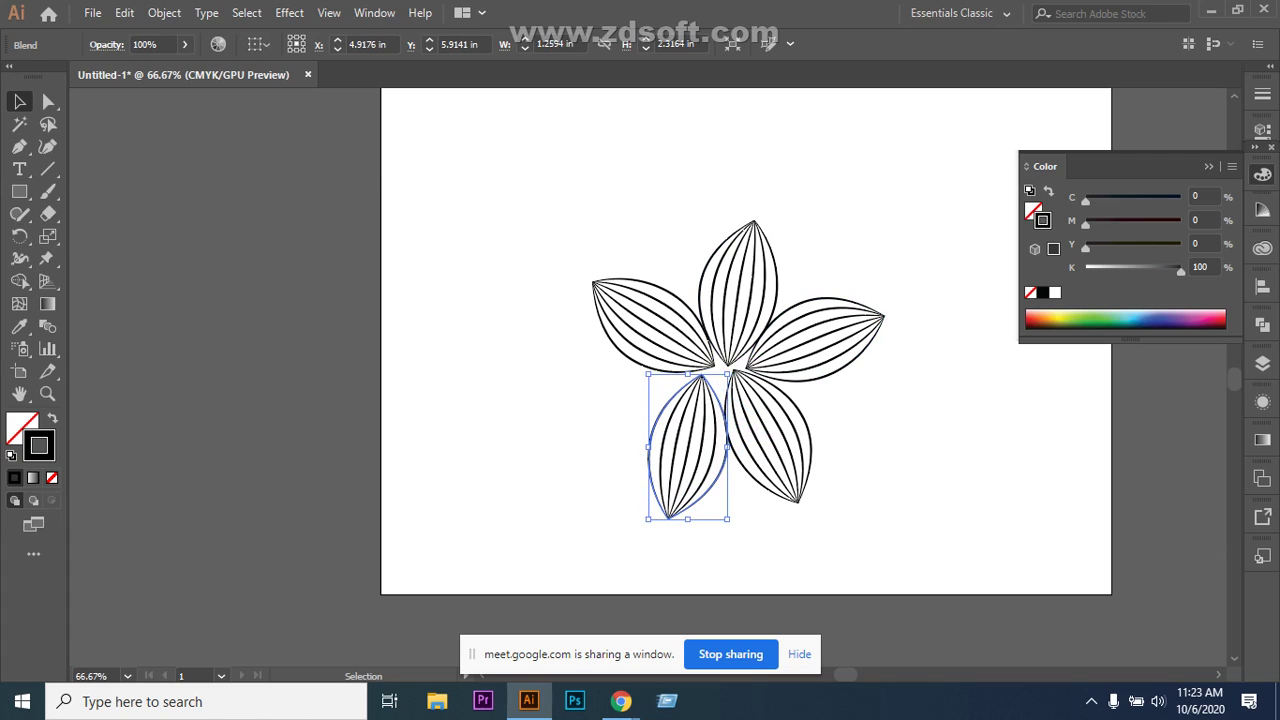
pyautogui.moveTo(733, 369); pyautogui.dragTo(756, 382)
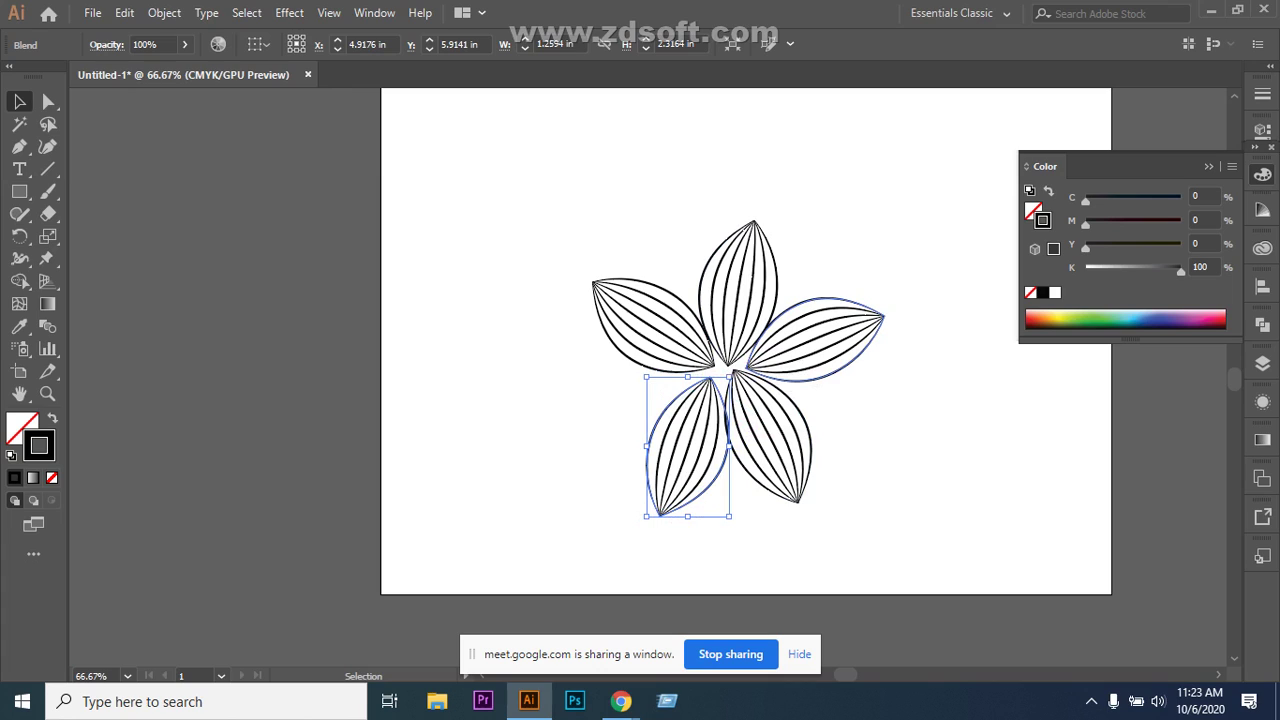
pyautogui.press('Left')
pyautogui.press('Left')
pyautogui.press('Left')
pyautogui.press('Left')
pyautogui.press('Left')
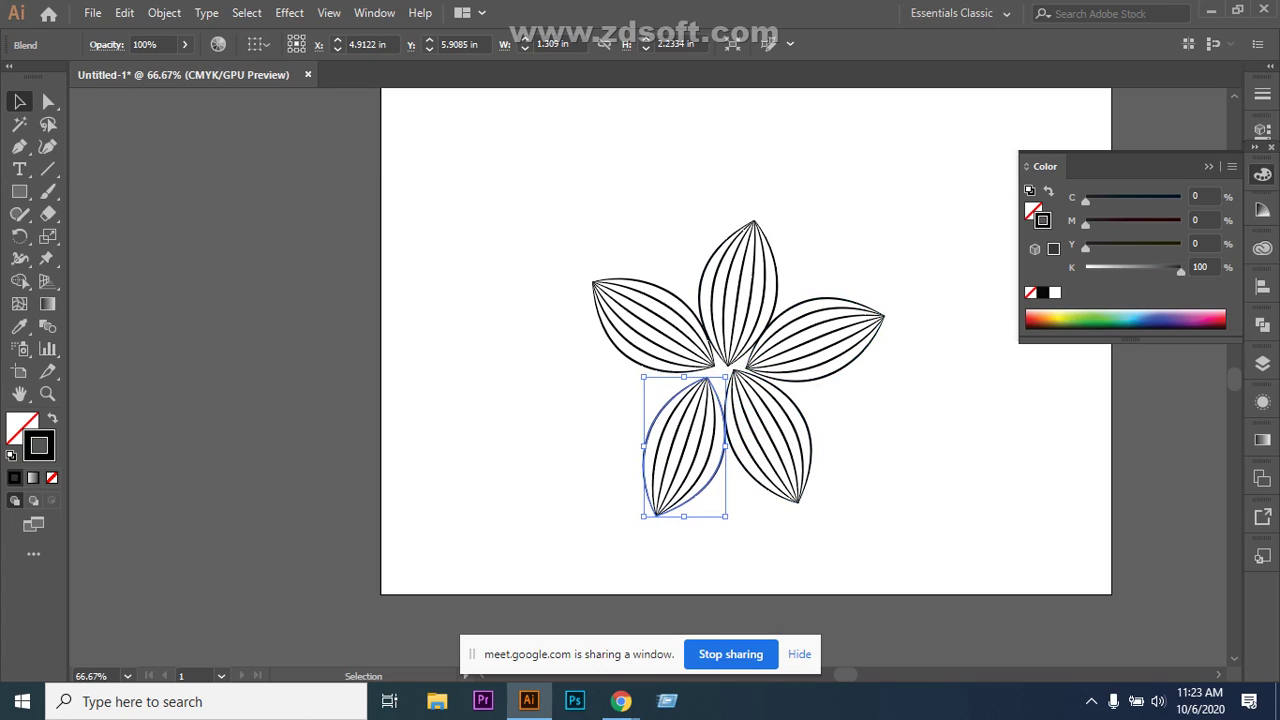
pyautogui.press('Up')
pyautogui.press('Up')
pyautogui.press('Up')
pyautogui.press('Up')
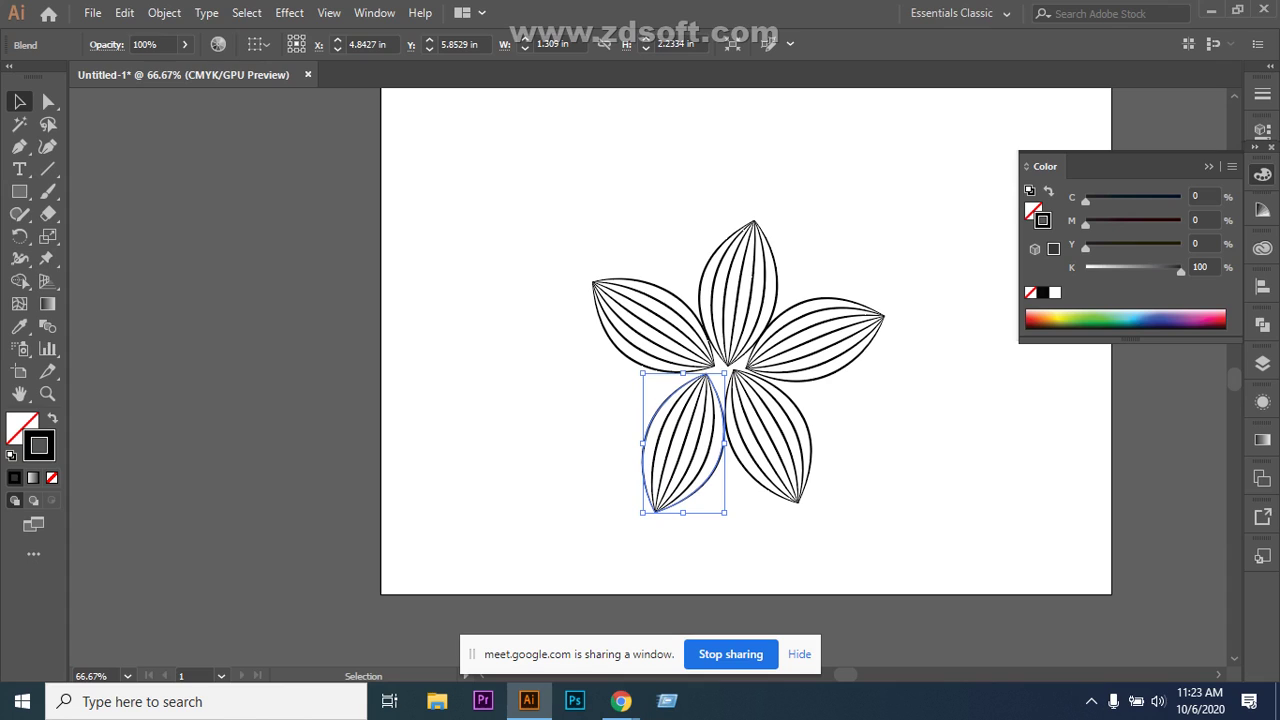
# Tilt the lower-left petal more to the left and raise its base toward the flower's centre.
pyautogui.moveTo(740, 358); pyautogui.dragTo(735, 370)
pyautogui.press('Up')
pyautogui.press('Up')
pyautogui.press('Up')
pyautogui.press('Up')
pyautogui.press('Up')
pyautogui.press('Up')
pyautogui.press('Up')
pyautogui.press('Up')
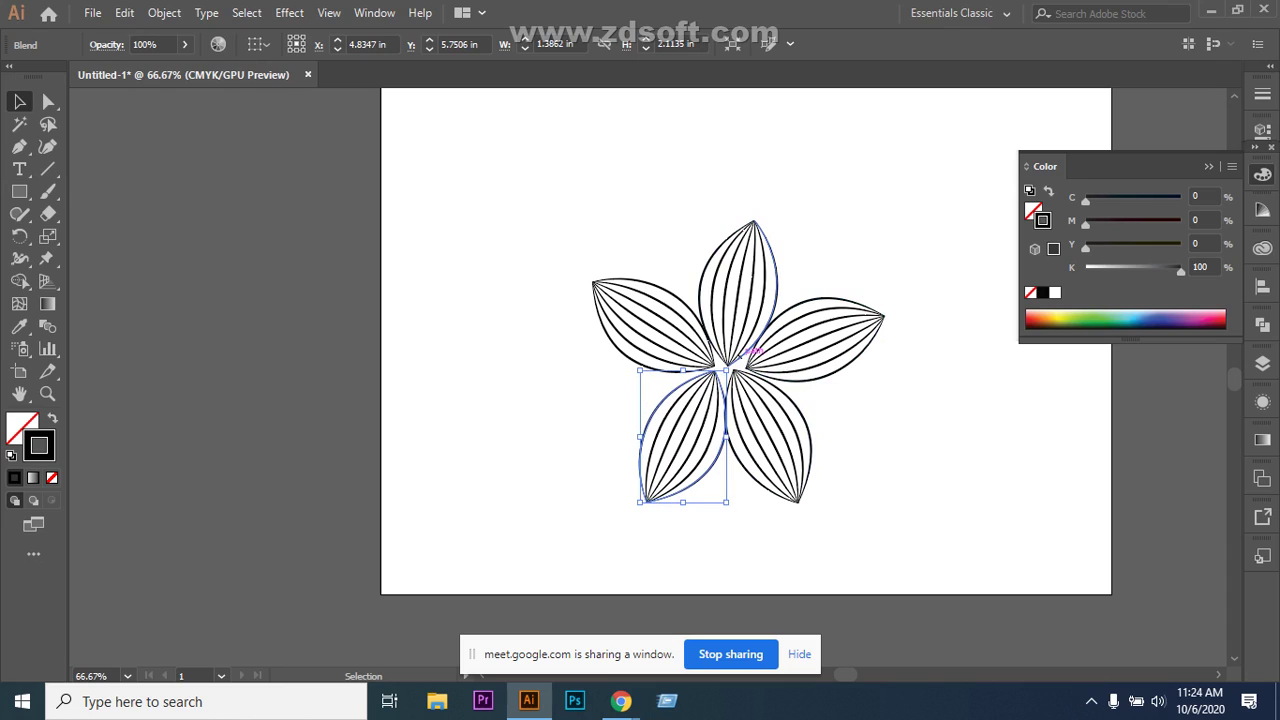
# Rotate the lower-left petal clockwise again and nudge it up and left so its base meets the left petal's base.
pyautogui.moveTo(735, 362)
pyautogui.mouseDown()
pyautogui.moveTo(762, 364)
pyautogui.moveTo(738, 371)
pyautogui.mouseUp()
pyautogui.press('Up')
pyautogui.press('Up')
pyautogui.press('Up')
pyautogui.press('Up')
pyautogui.press('Left')
pyautogui.press('Left')
pyautogui.press('Up')
pyautogui.press('Up')
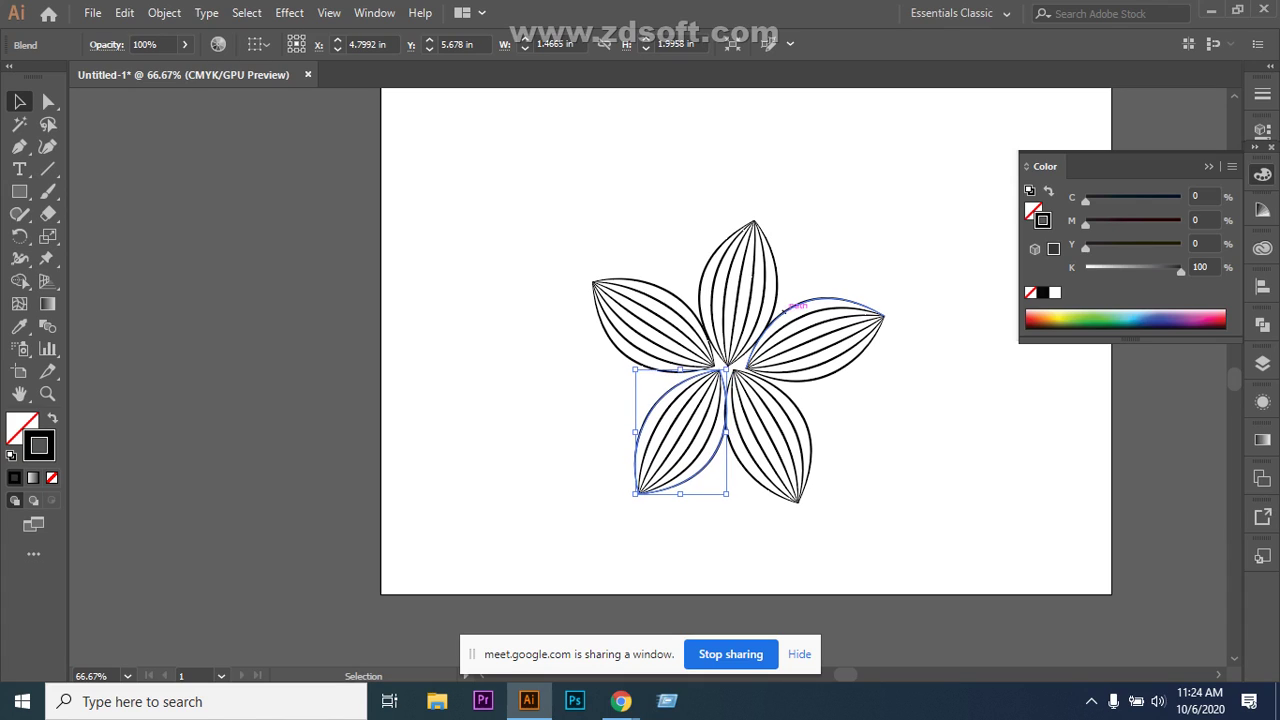
# Tilt the lower-right petal slightly outward and nudge it right to separate it from the lower-left petal.
pyautogui.click(770, 436)
pyautogui.press('Right')
pyautogui.press('Right')
pyautogui.press('Right')
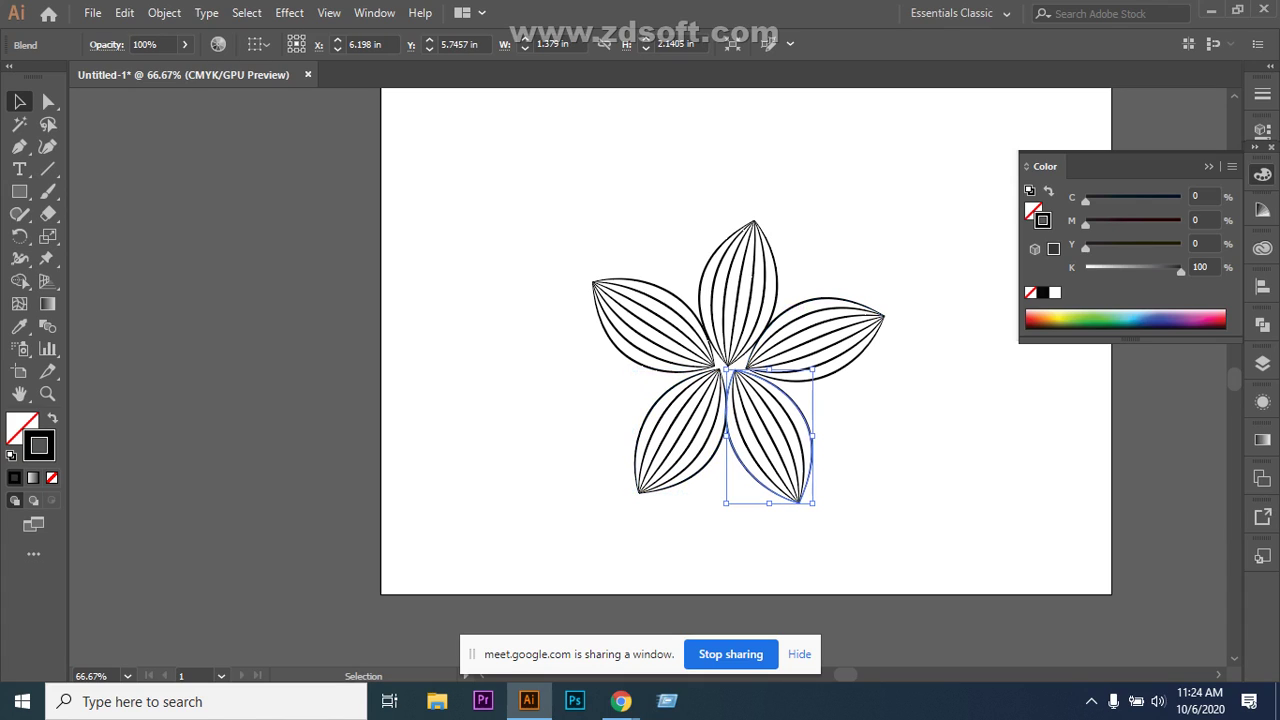
pyautogui.click(815, 362)
pyautogui.moveTo(815, 362); pyautogui.dragTo(857, 357)
pyautogui.press('Right')
pyautogui.press('Right')
pyautogui.press('Right')
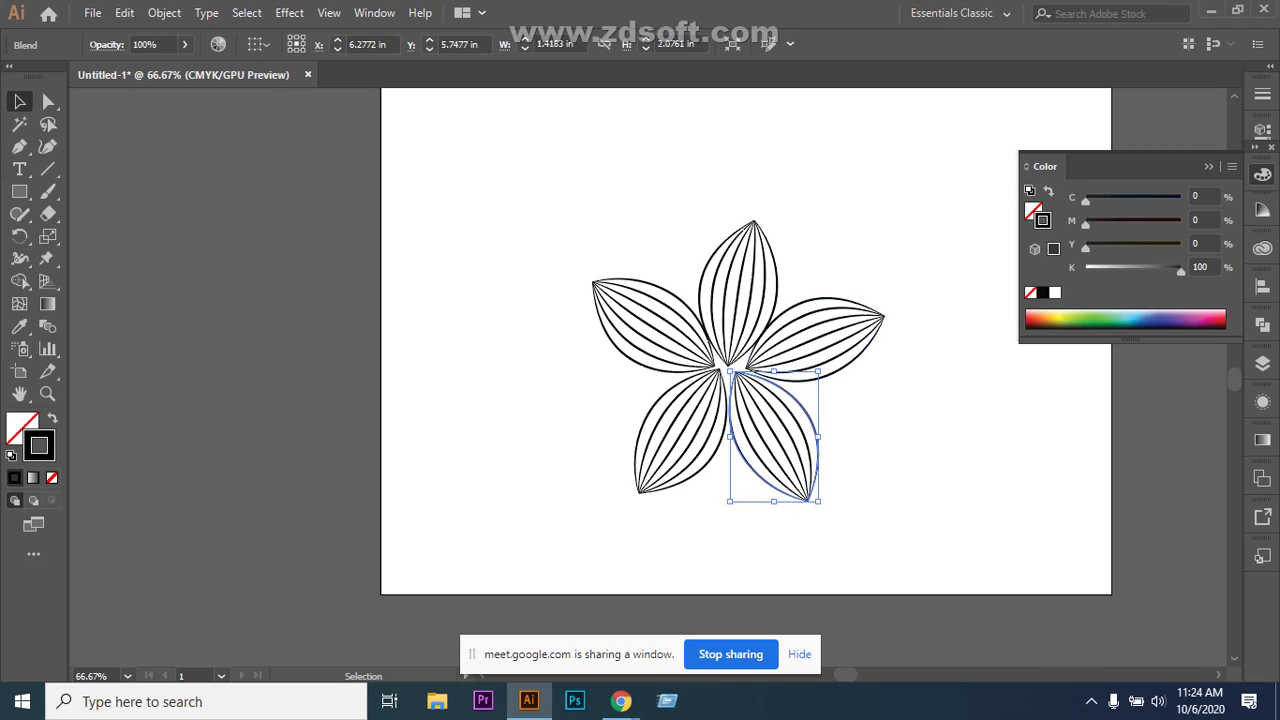
pyautogui.press('Up')
pyautogui.press('Right')
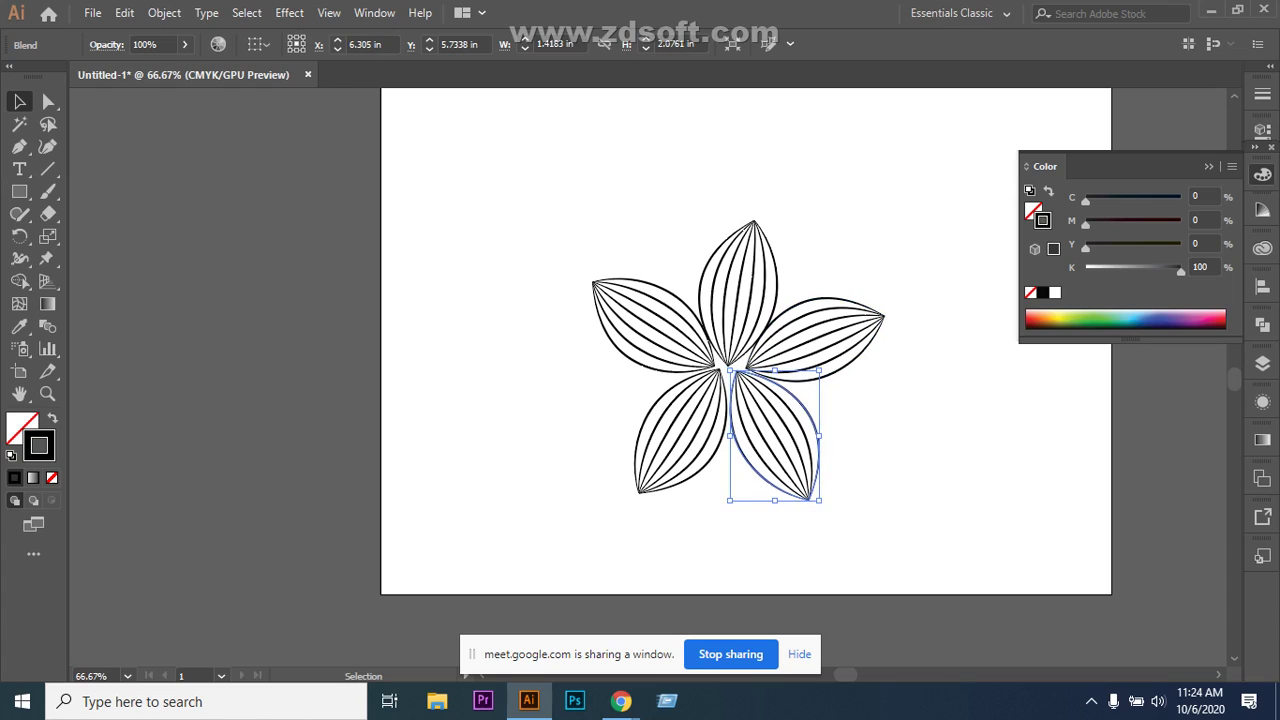
# Nudge the top petal down toward the flower's centre.
pyautogui.click(762, 330)
pyautogui.press('Down')
pyautogui.press('Down')
pyautogui.press('Down')
pyautogui.press('Down')
# Nudge the upper-left petal right and slightly down so its base meets the lower-left petal's base.
pyautogui.click(716, 360)
pyautogui.click(712, 355)
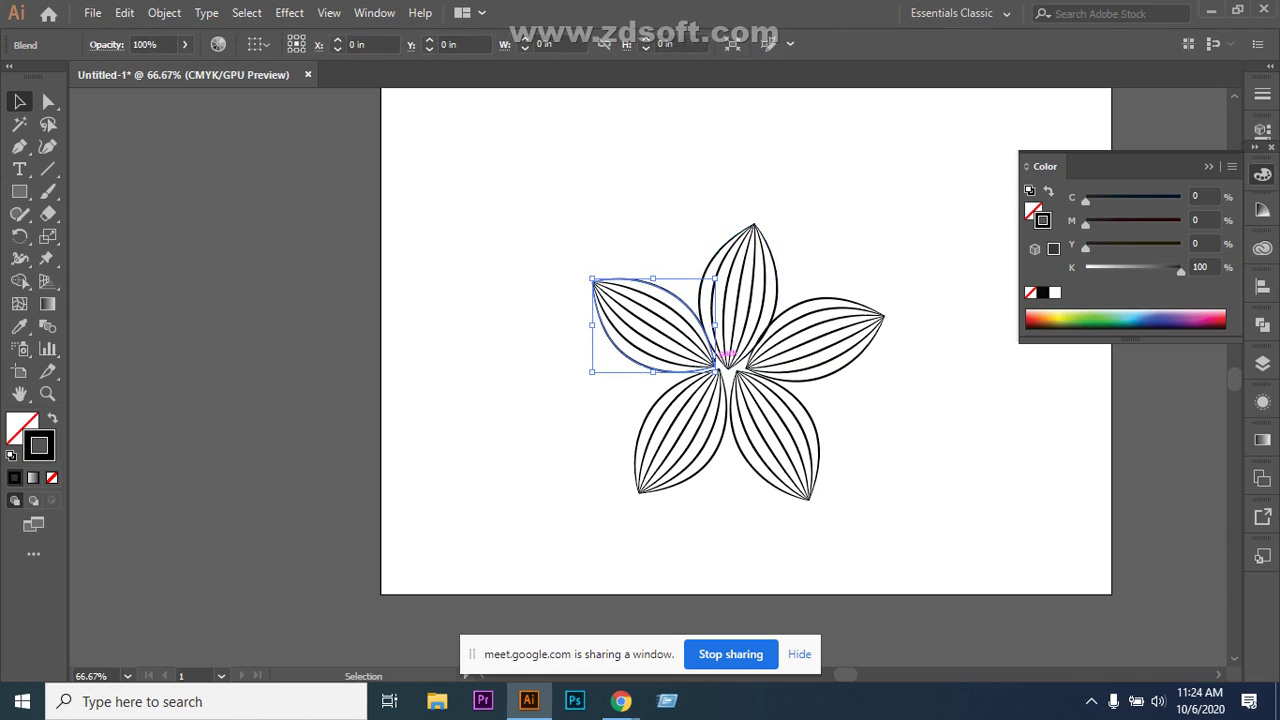
pyautogui.press('Right')
pyautogui.press('Right')
pyautogui.press('Right')
pyautogui.press('Right')
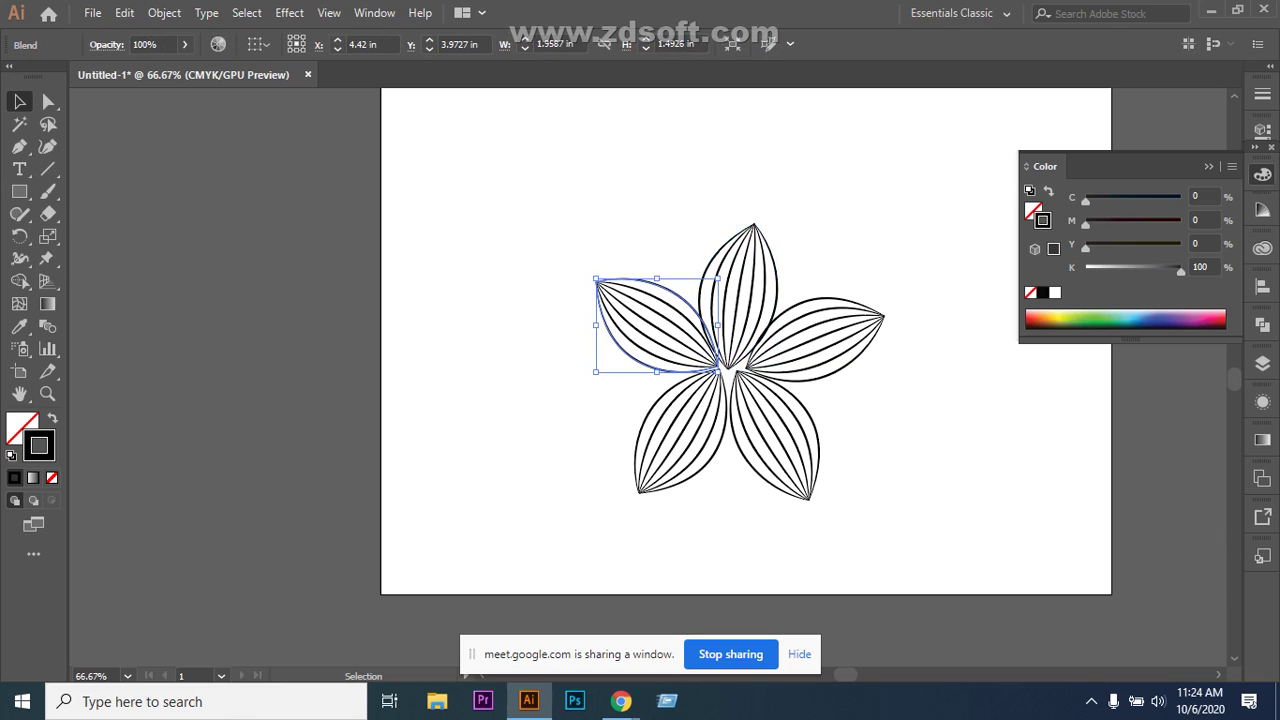
pyautogui.press('Down')
pyautogui.press('Down')
# Nudge the upper-right petal left until its base reaches the lower-right petal's base.
pyautogui.click(866, 342)
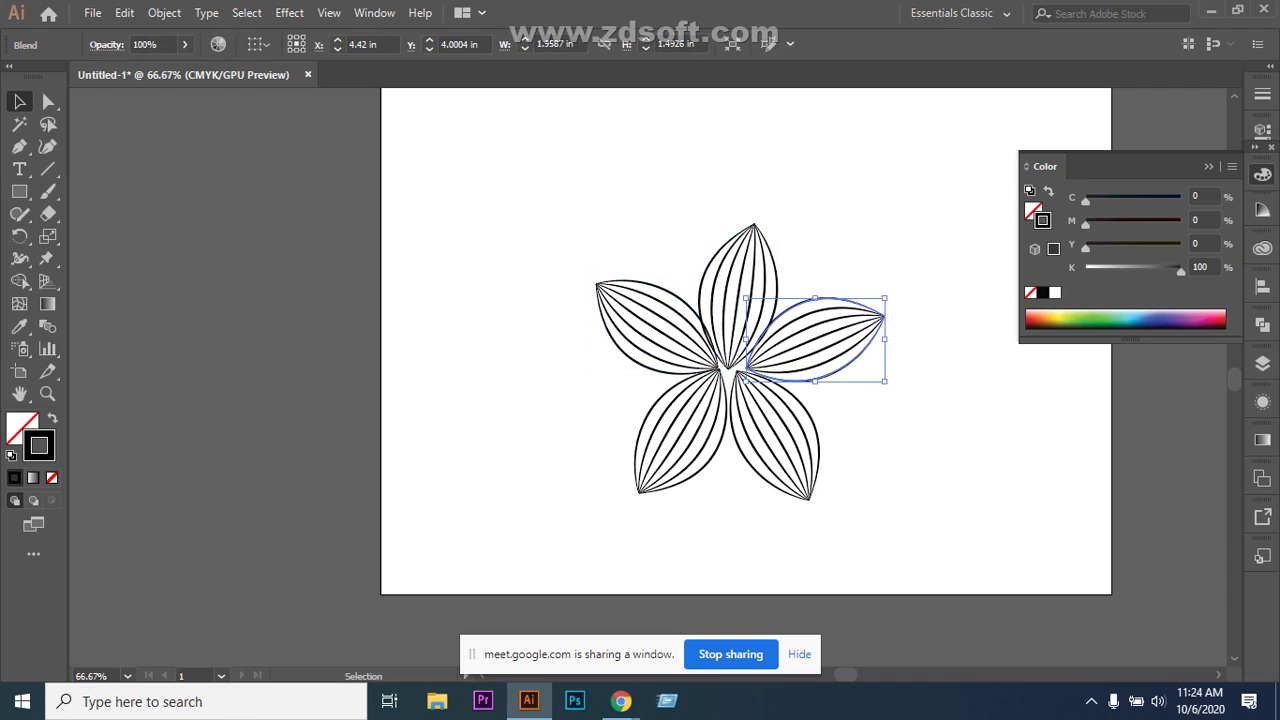
pyautogui.press('Left')
pyautogui.press('Left')
pyautogui.press('Left')
pyautogui.press('Left')
pyautogui.press('Left')
pyautogui.press('Left')
pyautogui.press('Left')
pyautogui.press('Left')
pyautogui.press('Left')
pyautogui.press('Left')
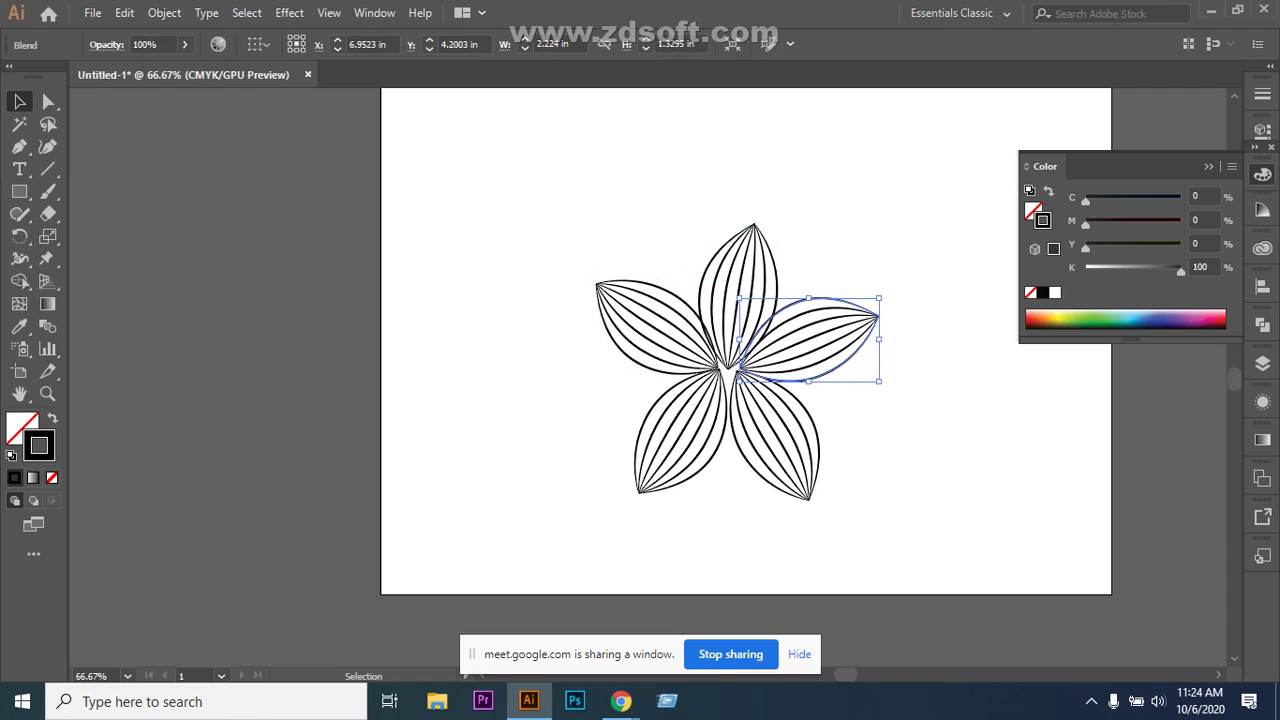
# Rotate the lower-left petal slightly clockwise and nudge it up so its base sits closer to the centre.
pyautogui.click(720, 372)
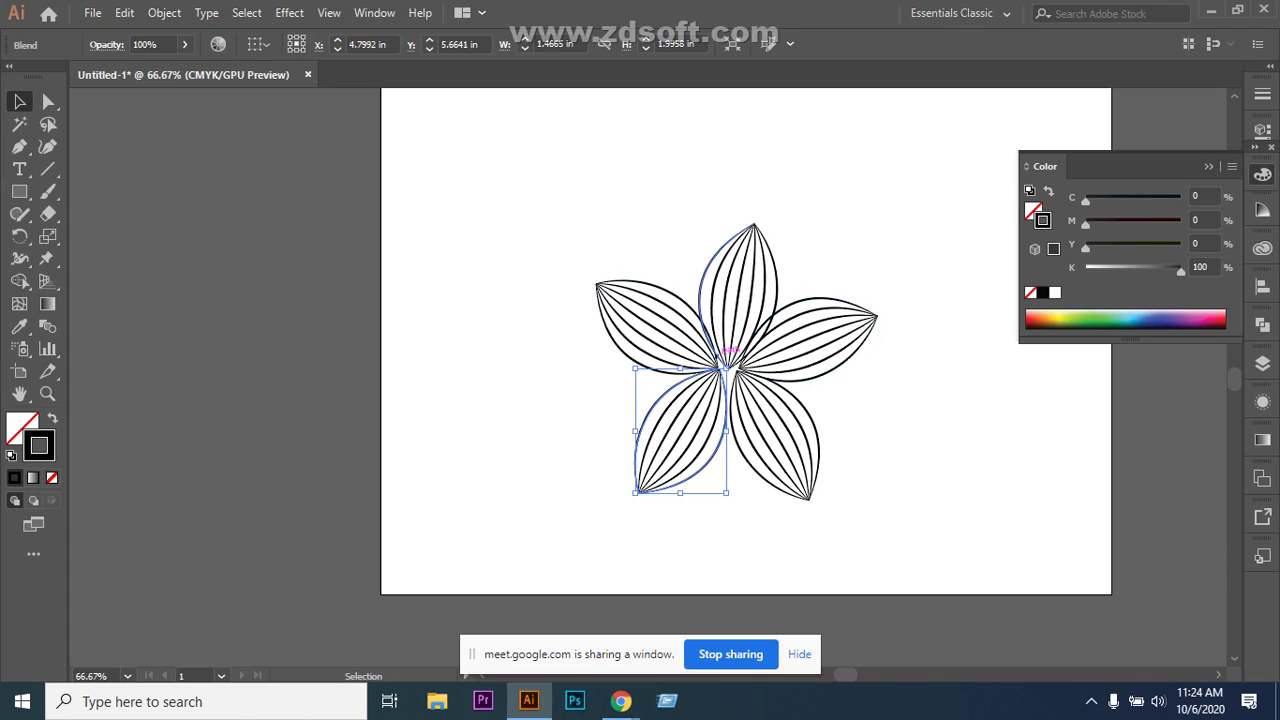
pyautogui.moveTo(730, 359); pyautogui.dragTo(739, 366)
pyautogui.press('Up')
pyautogui.press('Up')
pyautogui.hotkey('ctrl', 'shift', 'a')
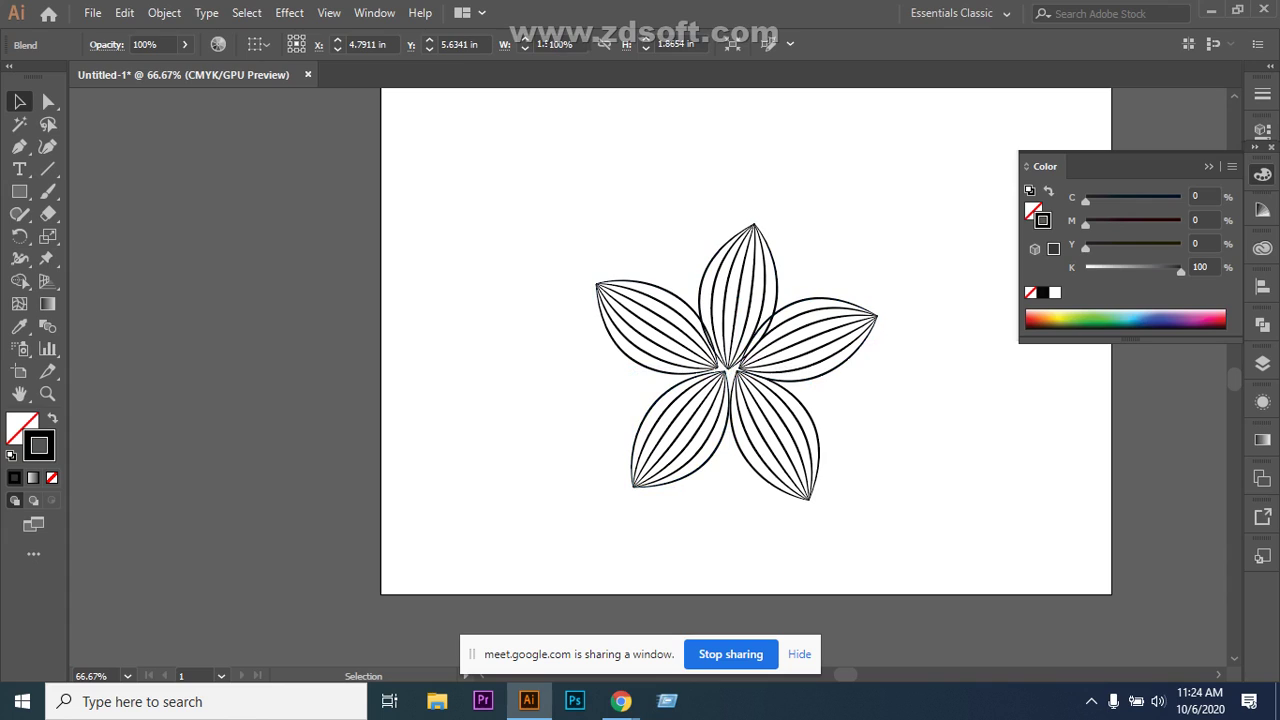
# Nudge the lower-right petal up and left to close the gap at the flower's centre.
pyautogui.click(775, 435)
pyautogui.press('Up')
pyautogui.press('Up')
pyautogui.press('Up')
pyautogui.press('Up')
pyautogui.press('Left')
pyautogui.press('Left')
pyautogui.press('Left')
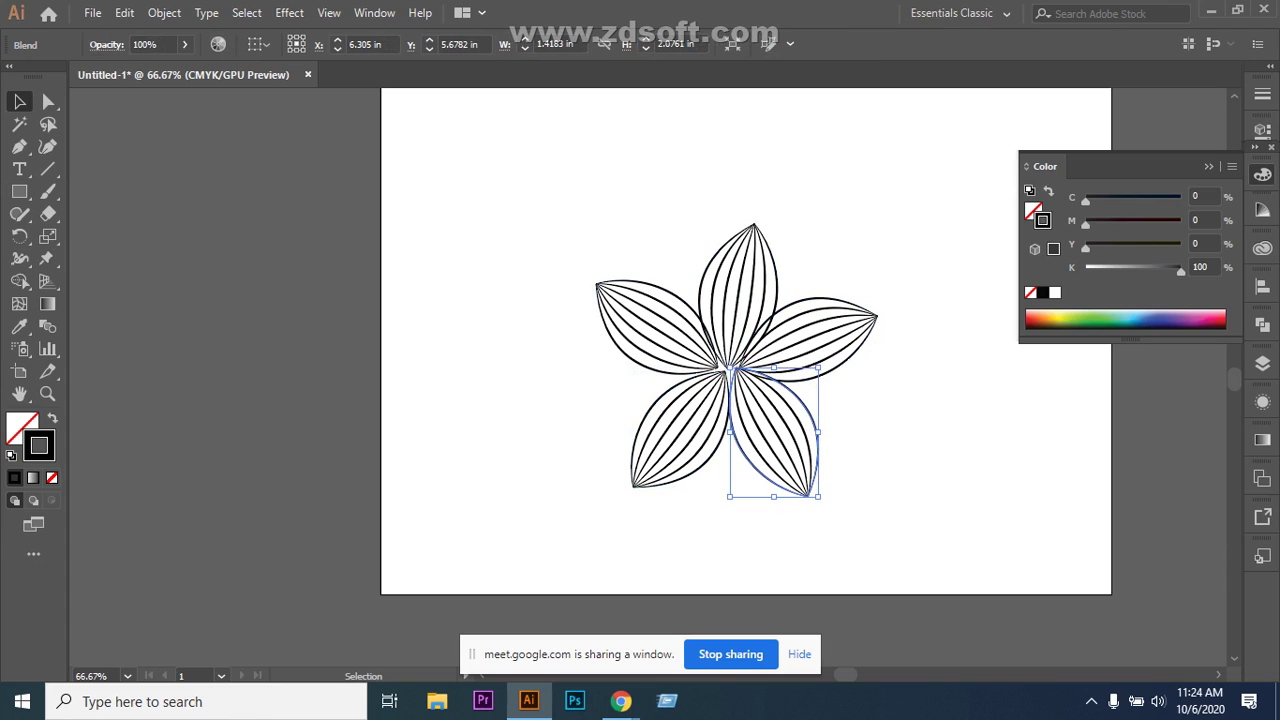
pyautogui.press('Up')
pyautogui.press('Left')
pyautogui.press('Left')
pyautogui.press('Up')
pyautogui.hotkey('ctrl', 'shift', 'a')
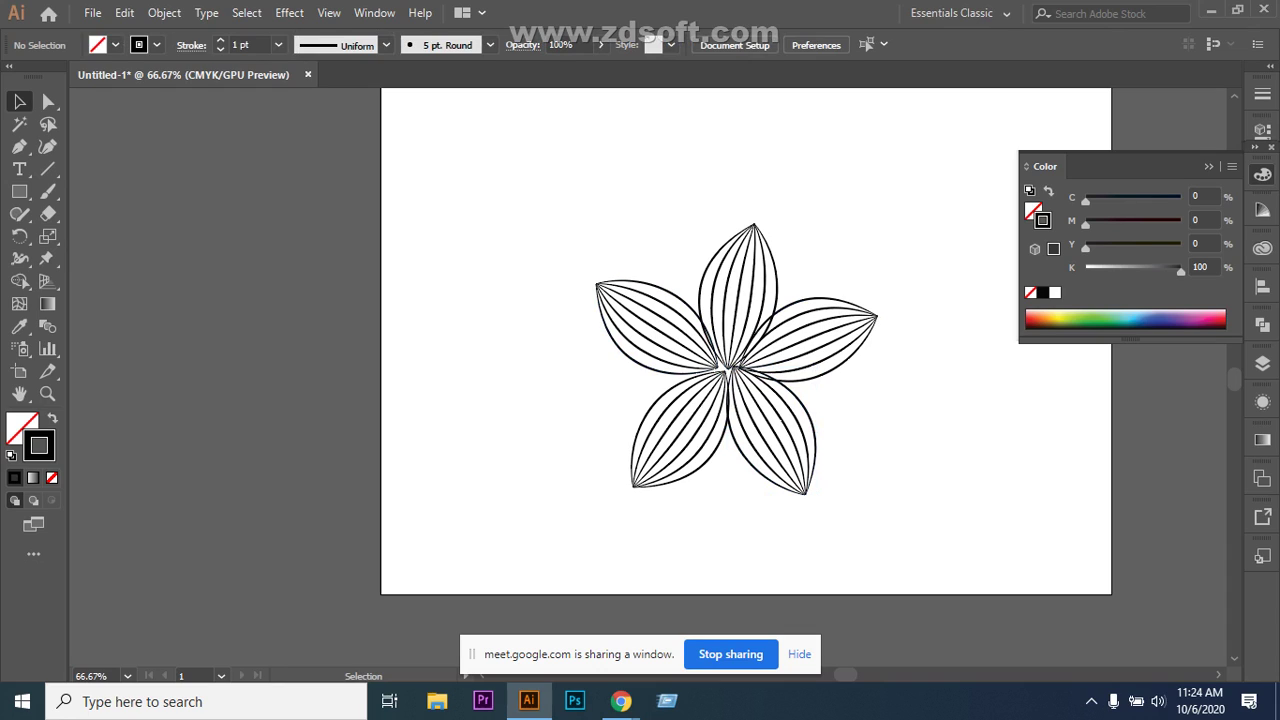
# Shift the upper-left petal slightly left, and nudge the top petal up and slightly left.
pyautogui.moveTo(598, 326); pyautogui.dragTo(630, 366)
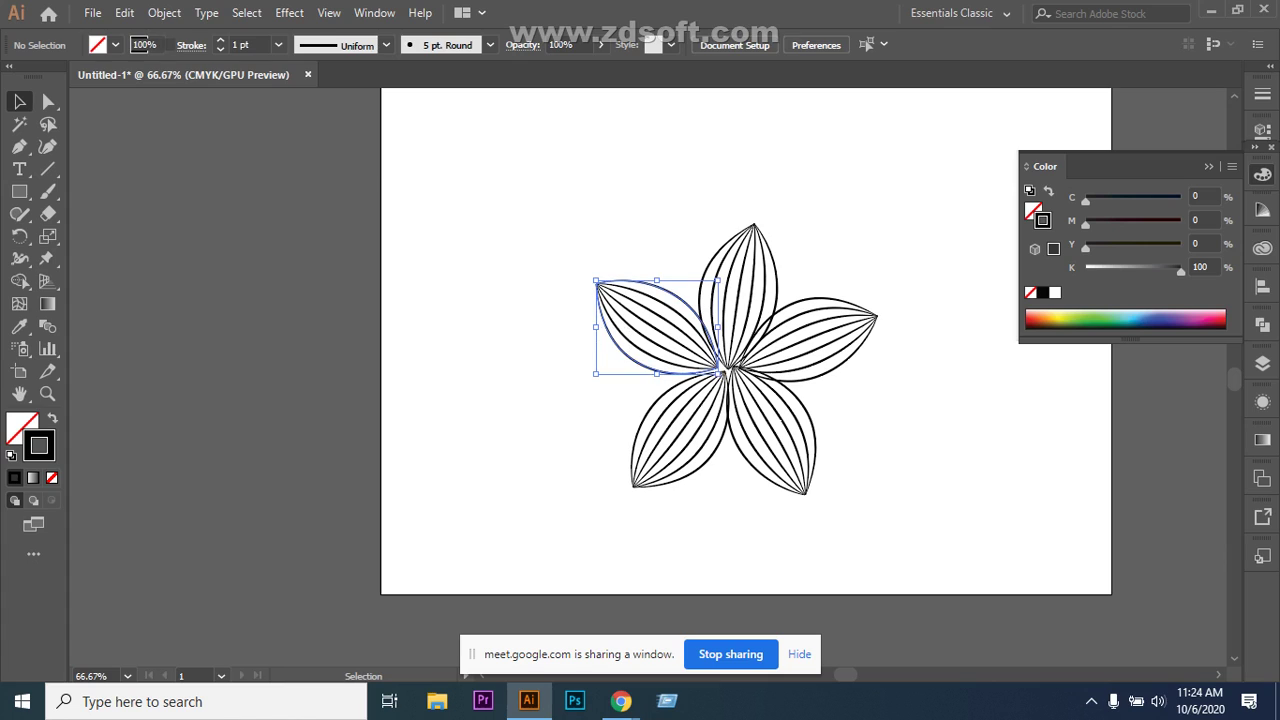
pyautogui.hotkey('ctrl', 'shift', 'a')
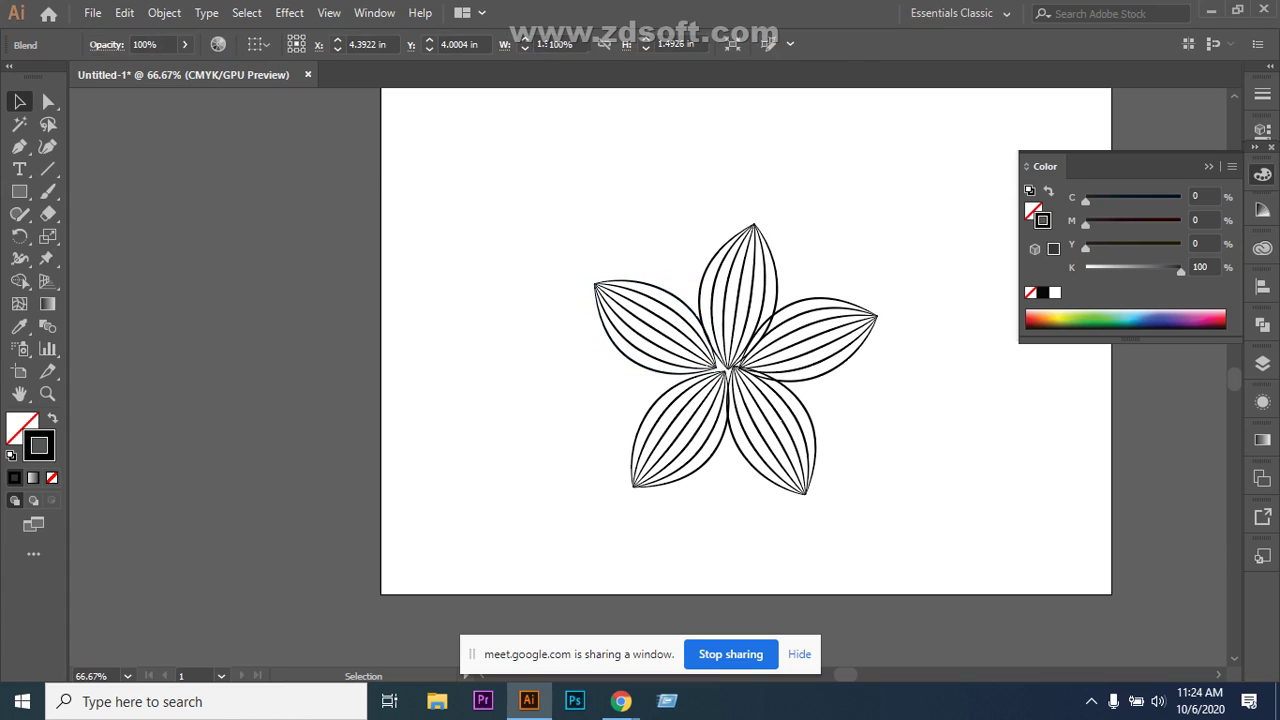
pyautogui.click(808, 340)
pyautogui.click(738, 296)
pyautogui.press('Up')
pyautogui.press('Up')
pyautogui.press('Up')
pyautogui.press('Up')
pyautogui.press('Up')
pyautogui.press('Up')
pyautogui.press('Left')
pyautogui.press('Left')
pyautogui.press('Up')
pyautogui.press('Down')
pyautogui.hotkey('ctrl', 'shift', 'a')
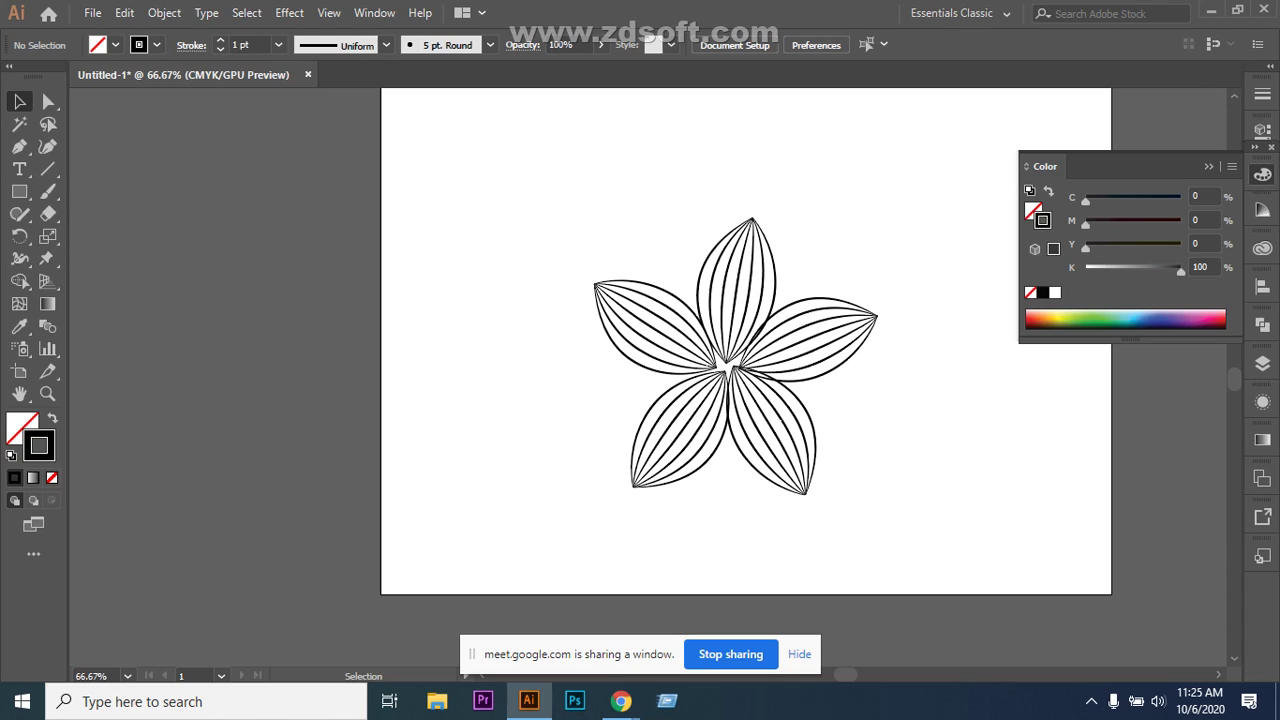
# Nudge the upper-left petal right and slightly down until its base reaches the flower's centre point.
pyautogui.click(655, 327)
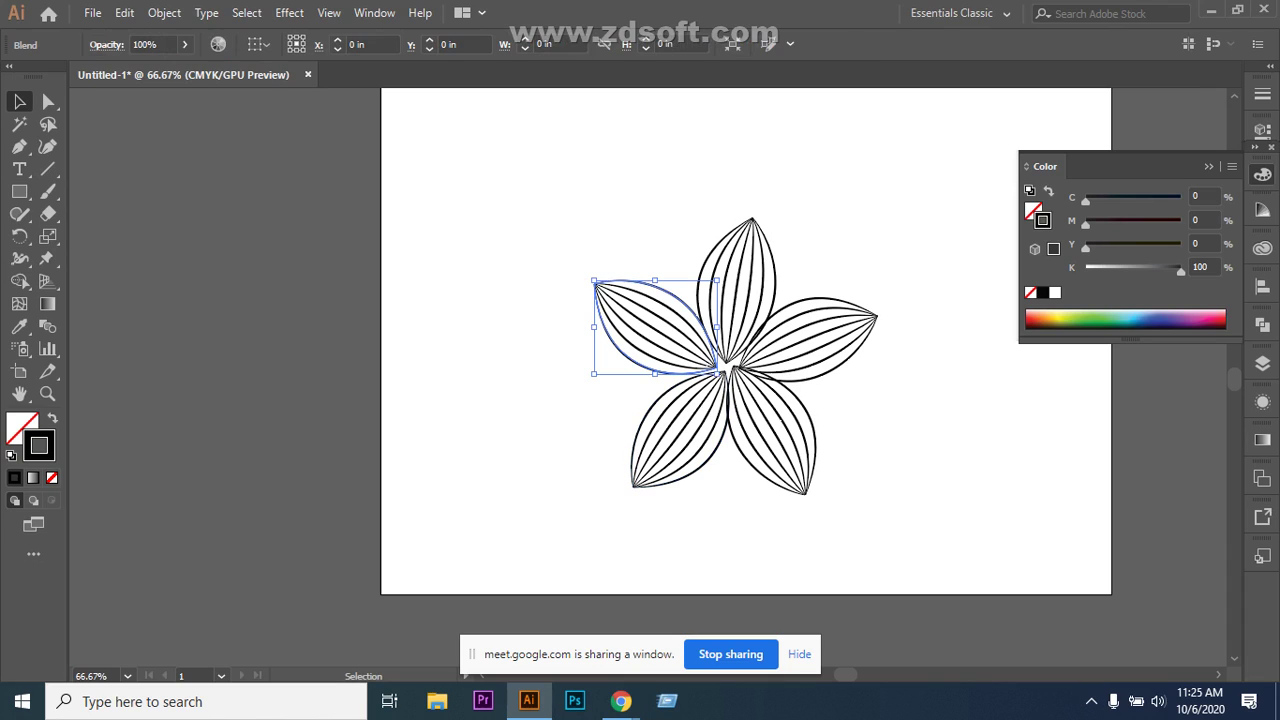
pyautogui.press('Right')
pyautogui.press('Right')
pyautogui.press('Right')
pyautogui.press('Right')
pyautogui.press('Right')
pyautogui.press('Right')
pyautogui.press('Right')
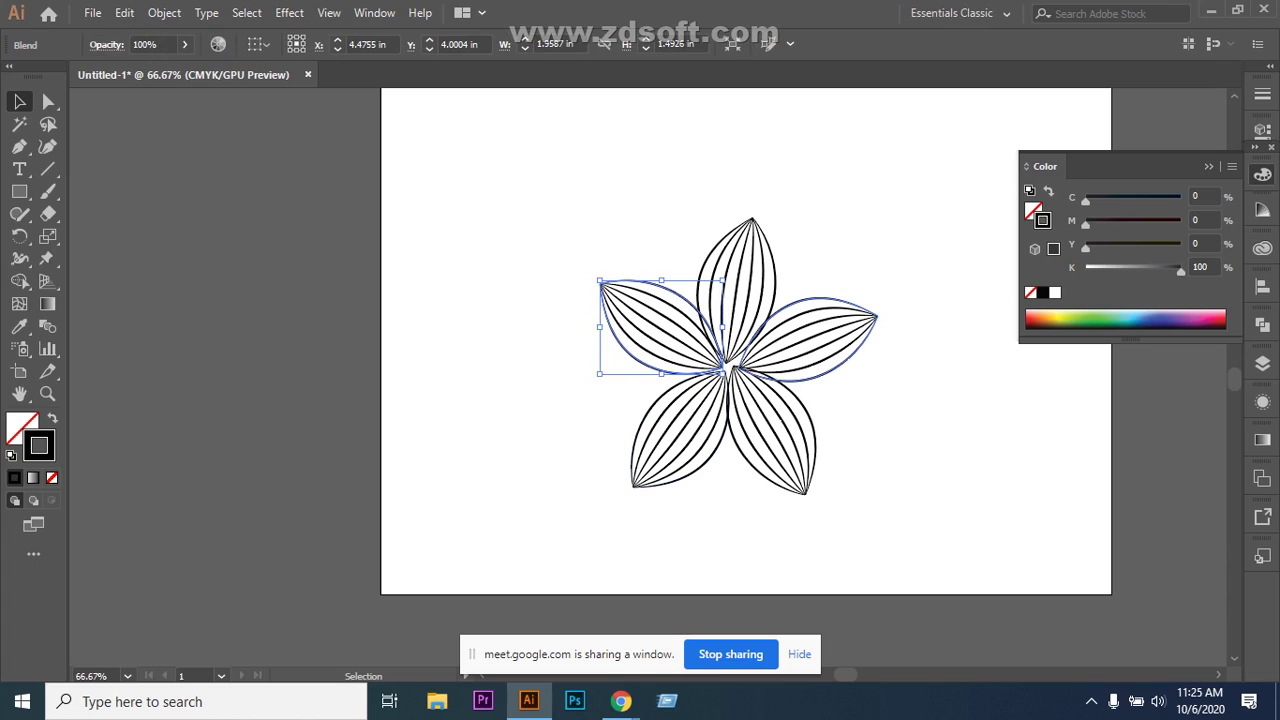
pyautogui.press('Right')
pyautogui.press('Right')
pyautogui.press('Right')
pyautogui.press('Right')
pyautogui.press('Right')
pyautogui.press('Right')
pyautogui.press('Right')
pyautogui.press('Right')
pyautogui.press('Down')
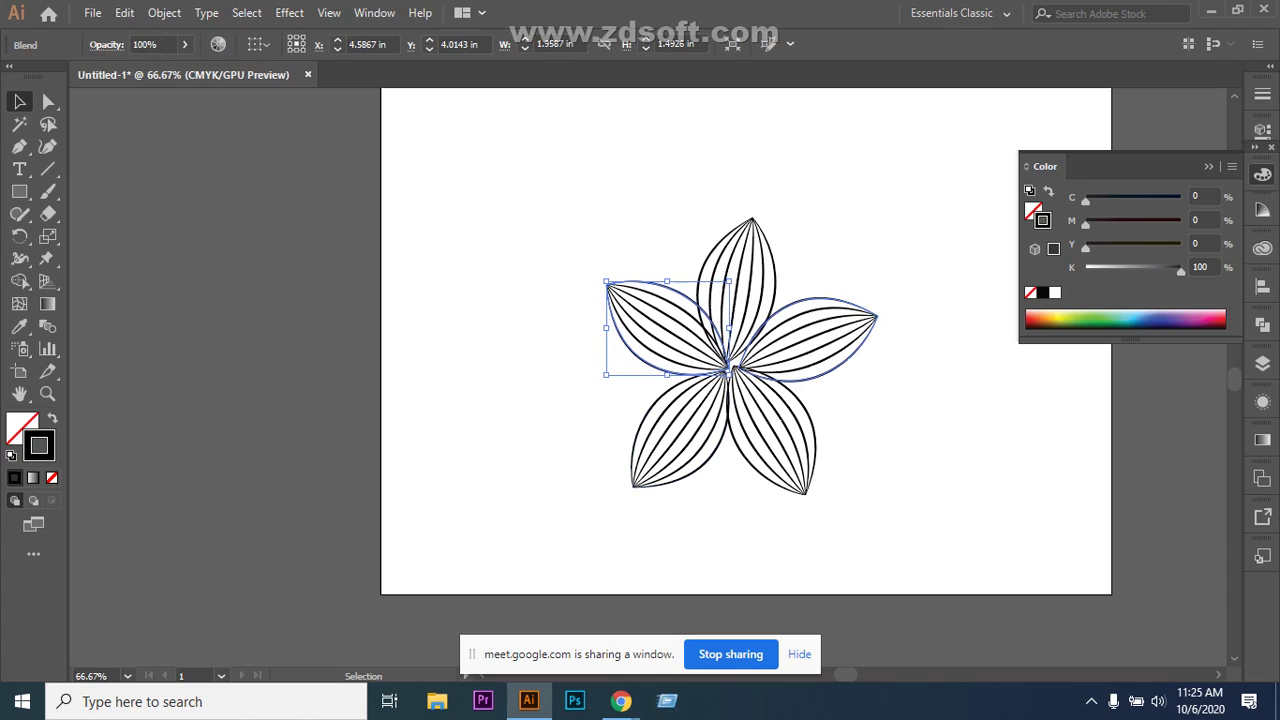
# Nudge the upper-right petal left and slightly up until its base meets the other petals at the centre.
pyautogui.hotkey('ctrl', 'shift', 'a')
pyautogui.moveTo(808, 275); pyautogui.dragTo(817, 318)
pyautogui.press('Left')
pyautogui.press('Left')
pyautogui.press('Left')
pyautogui.press('Left')
pyautogui.press('Left')
pyautogui.press('Left')
pyautogui.press('Up')
pyautogui.press('Up')
pyautogui.press('Left')
pyautogui.press('Left')
pyautogui.press('Left')
pyautogui.press('Left')
pyautogui.press('Left')
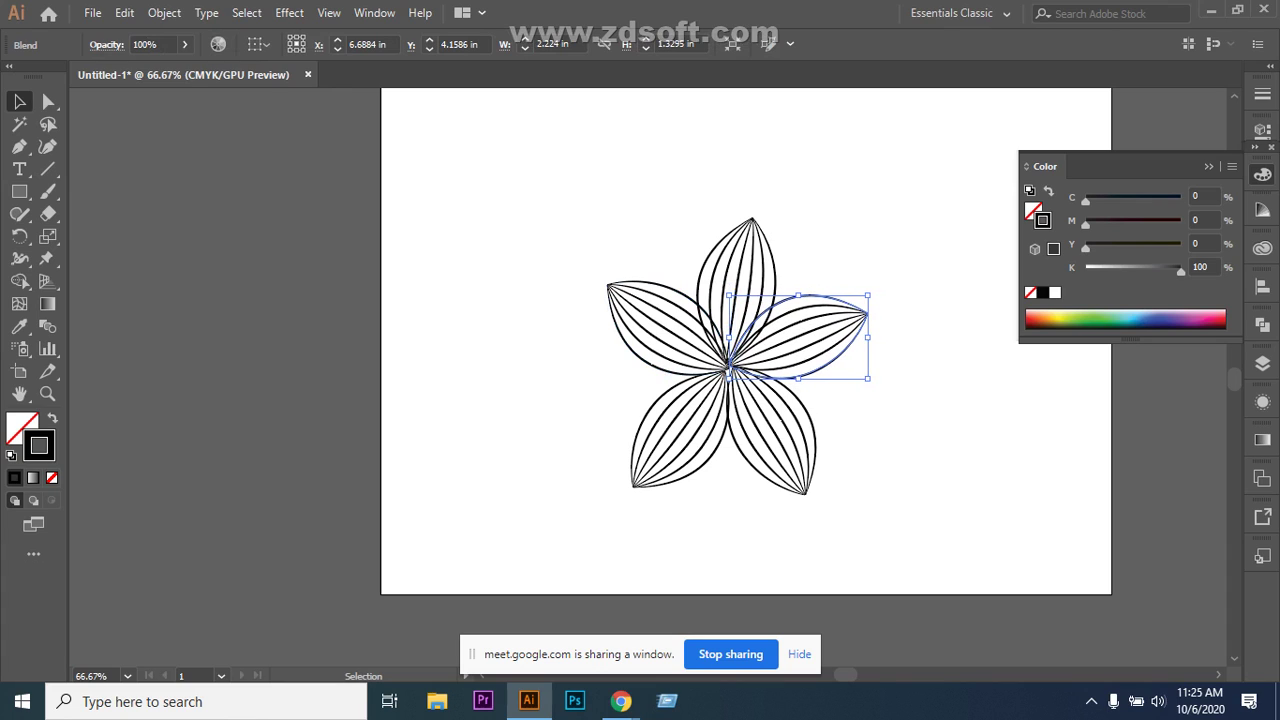
# Nudge the lower-right petal slightly left and up so its base joins the other petals at the centre.
pyautogui.click(771, 430)
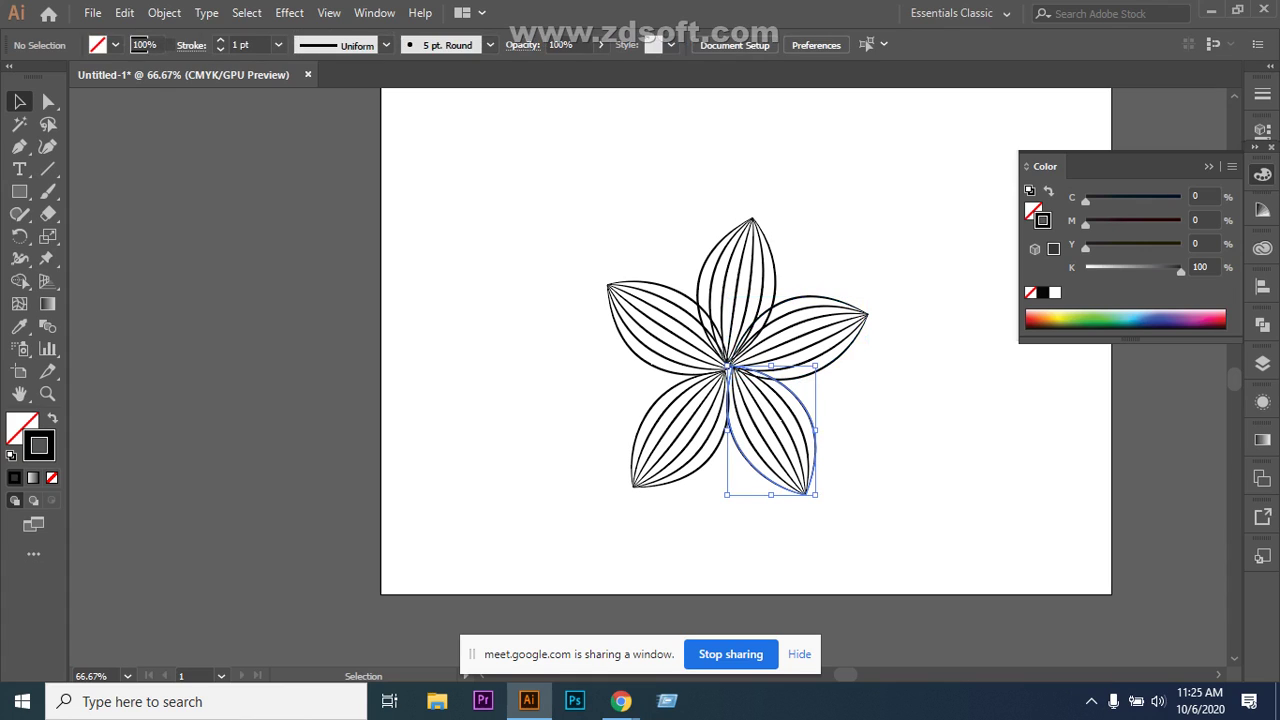
pyautogui.press('Left')
pyautogui.press('Left')
pyautogui.press('Left')
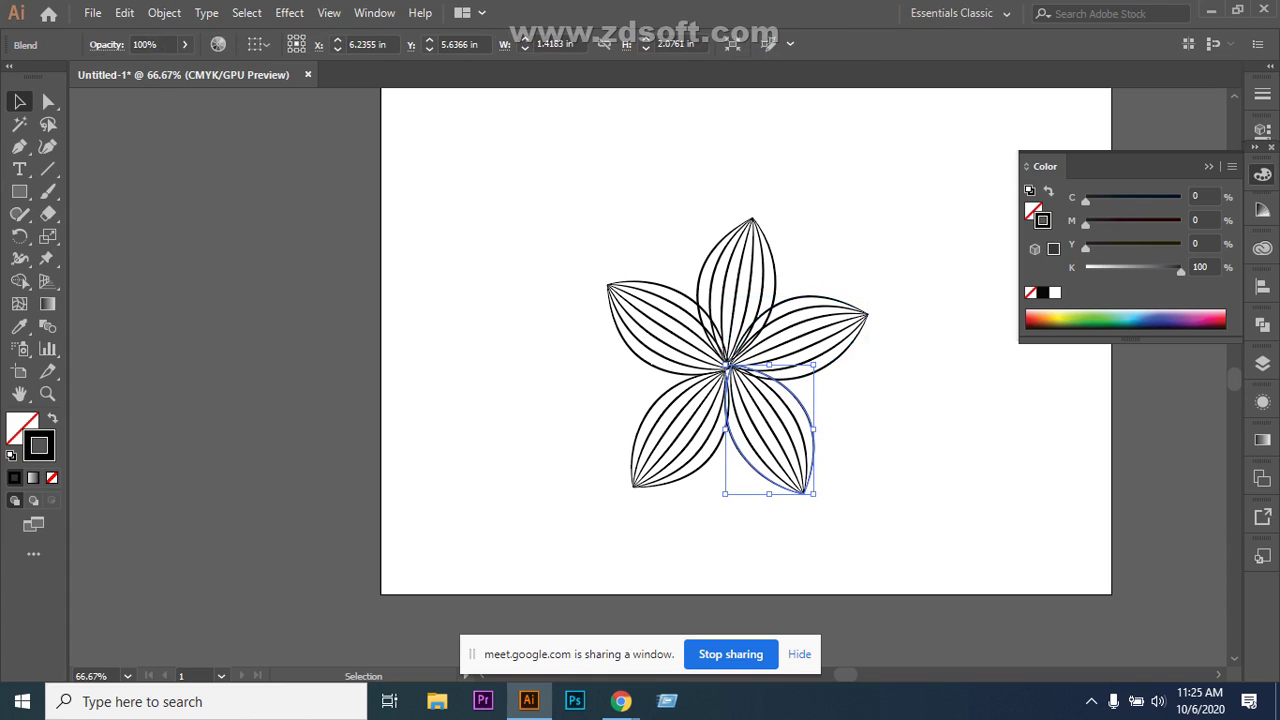
pyautogui.press('Up')
pyautogui.press('Left')
pyautogui.press('Up')
pyautogui.hotkey('ctrl', 'shift', 'a')
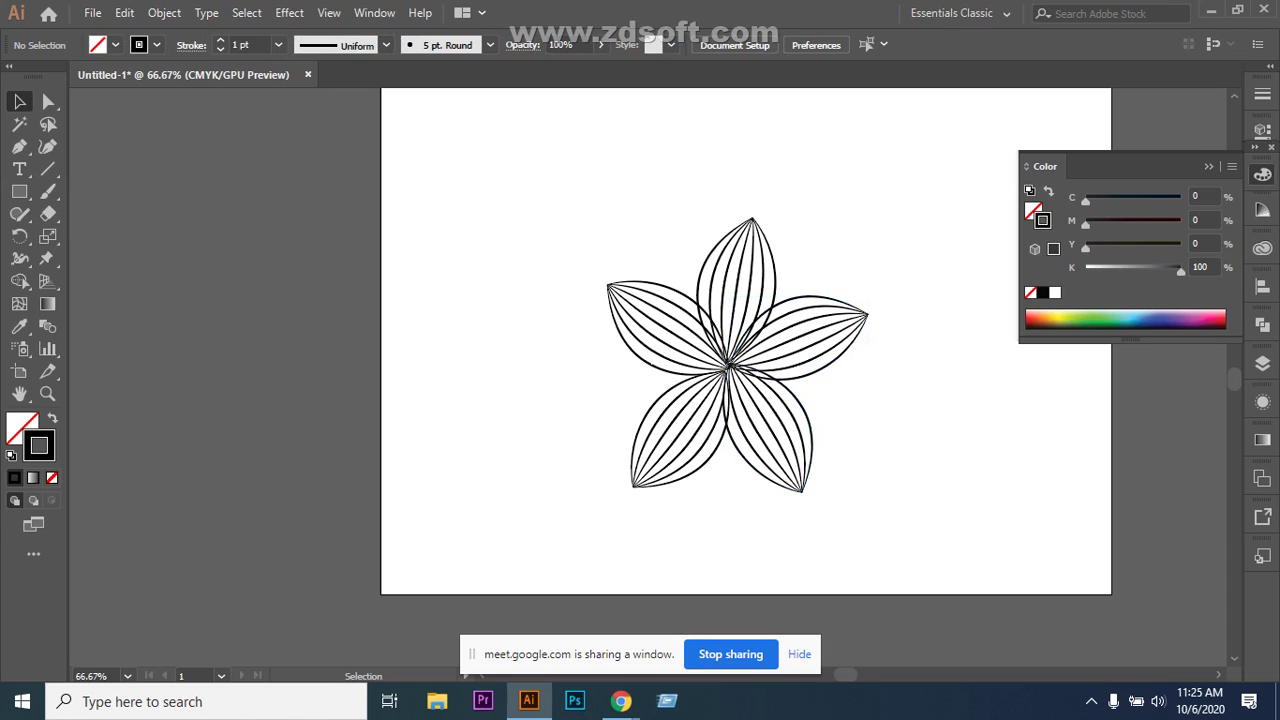
pyautogui.scroll(-2, 746, 340)
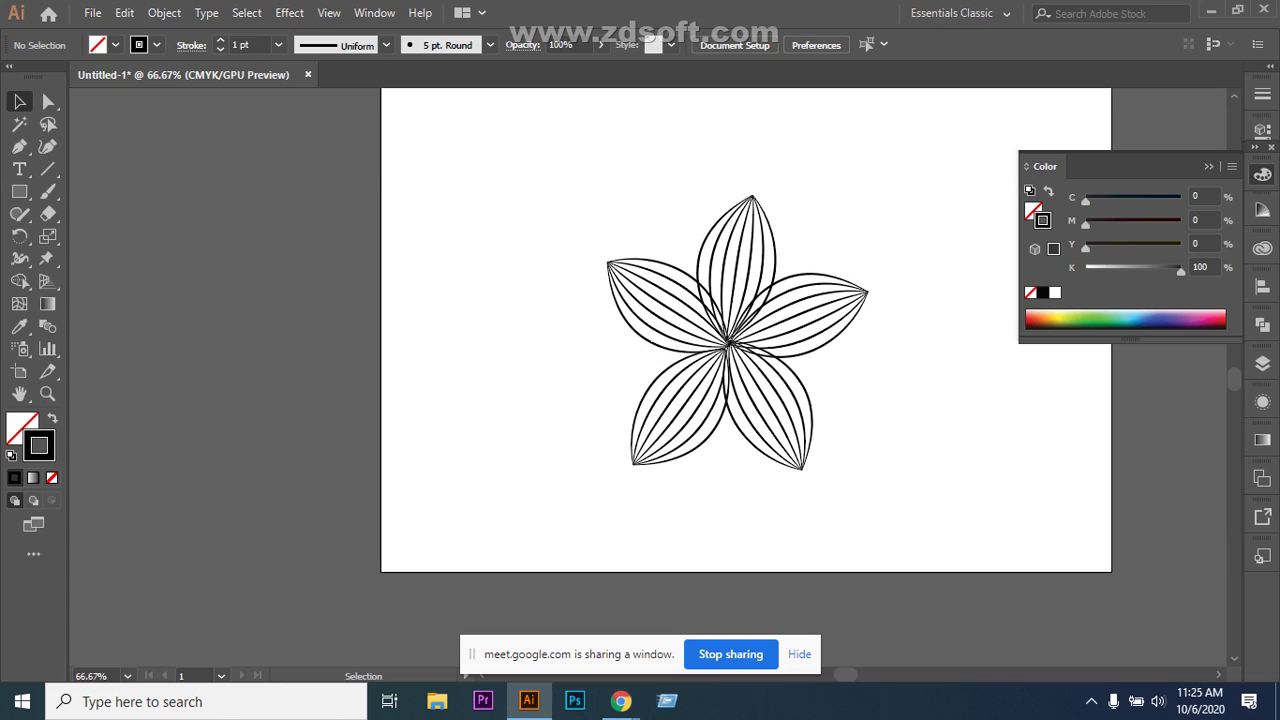
# Delete all five petals of the line-art flower from the artboard.
pyautogui.moveTo(555, 203); pyautogui.dragTo(894, 440)
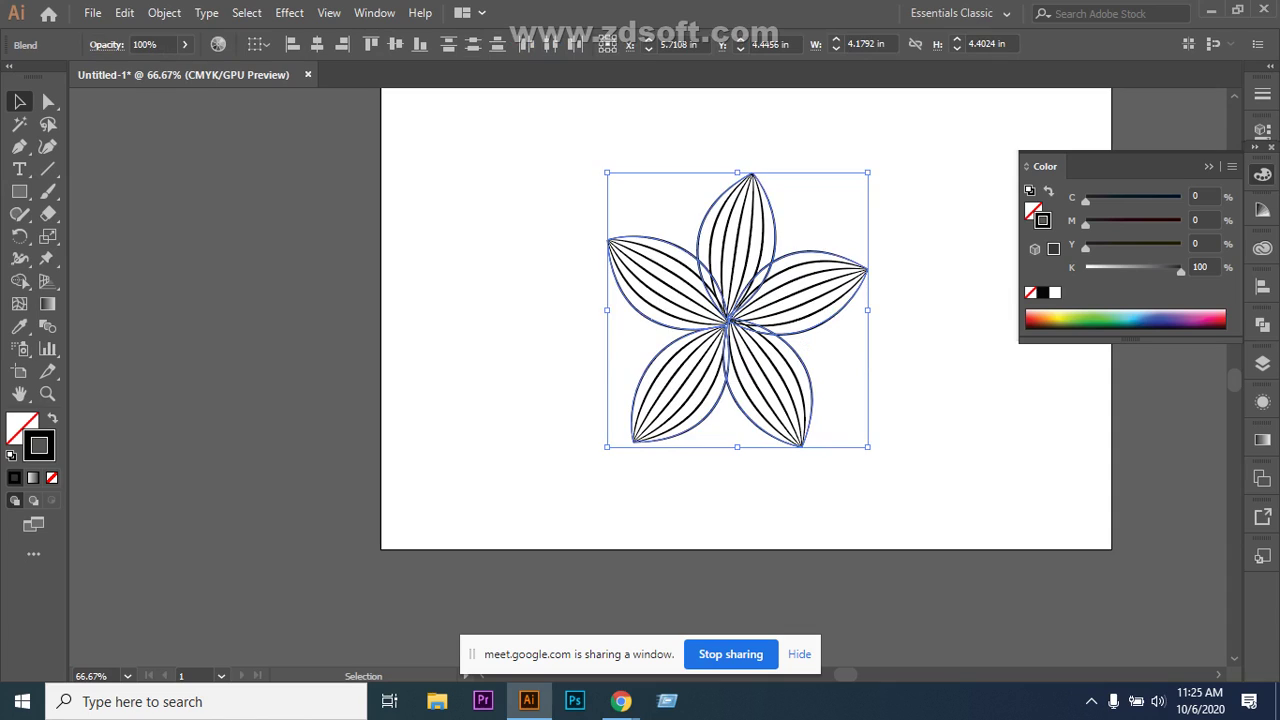
pyautogui.press('Delete')
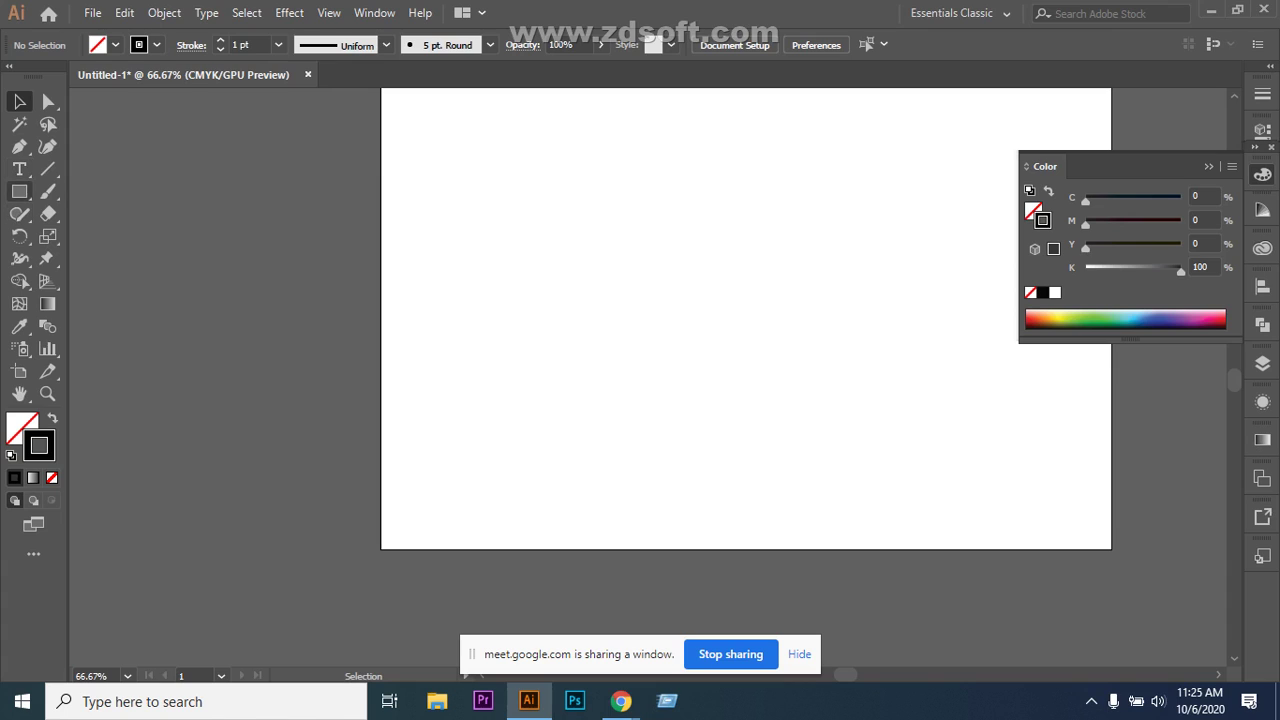
# Draw a circle about 0.81 in across near the artboard's lower-left corner and swap its colours to a black fill without stroke.
pyautogui.click(19, 191)
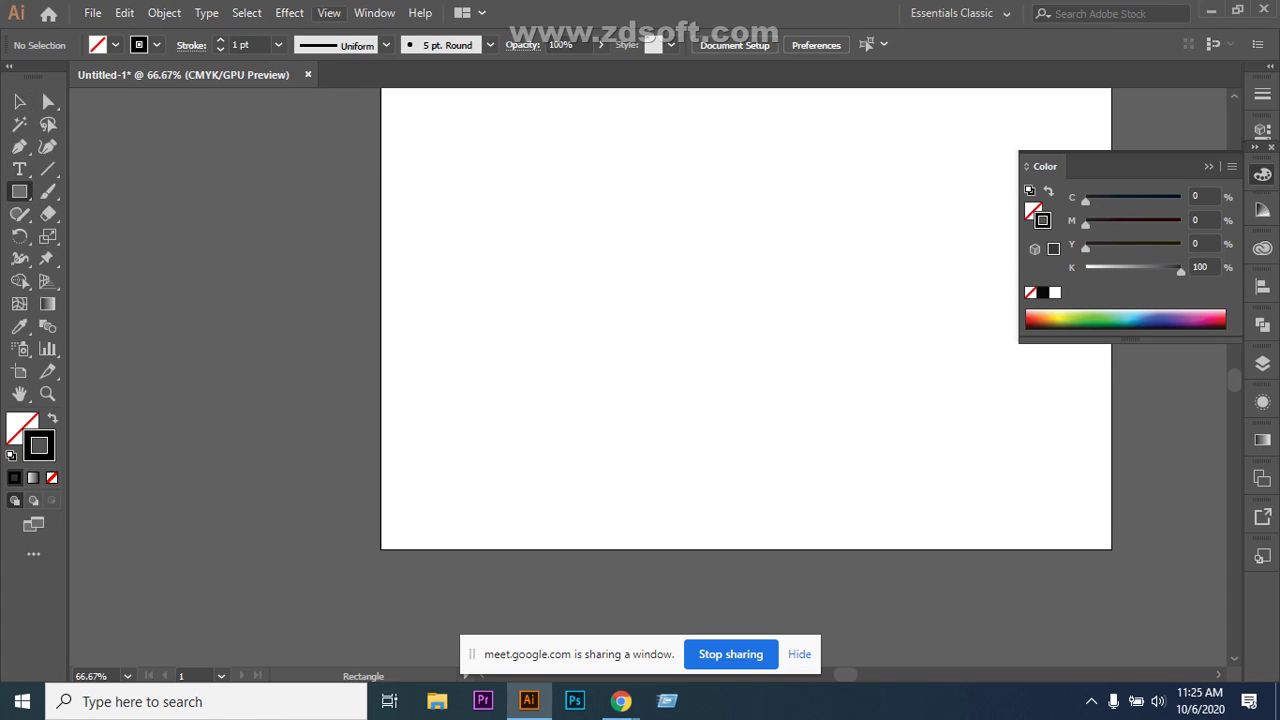
pyautogui.moveTo(19, 191); pyautogui.dragTo(100, 235)
pyautogui.moveTo(452, 411); pyautogui.dragTo(526, 488)
pyautogui.hotkey('ctrl', 'z')
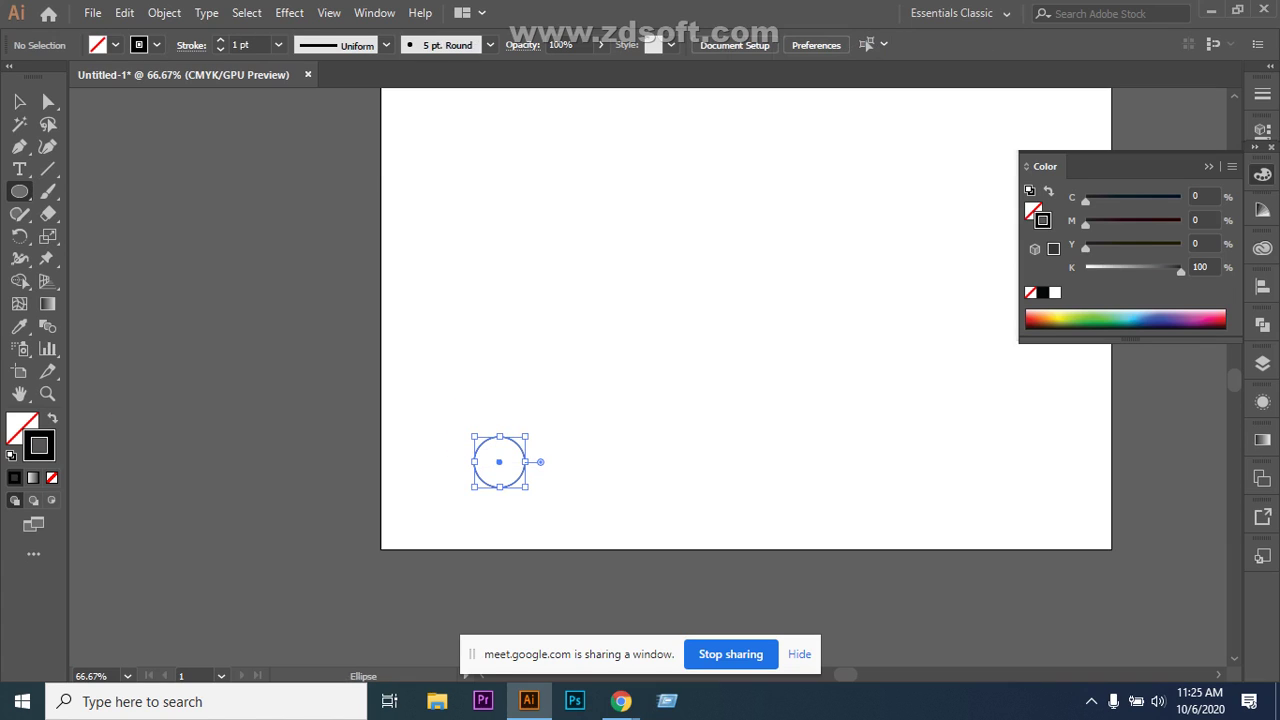
pyautogui.press('v')
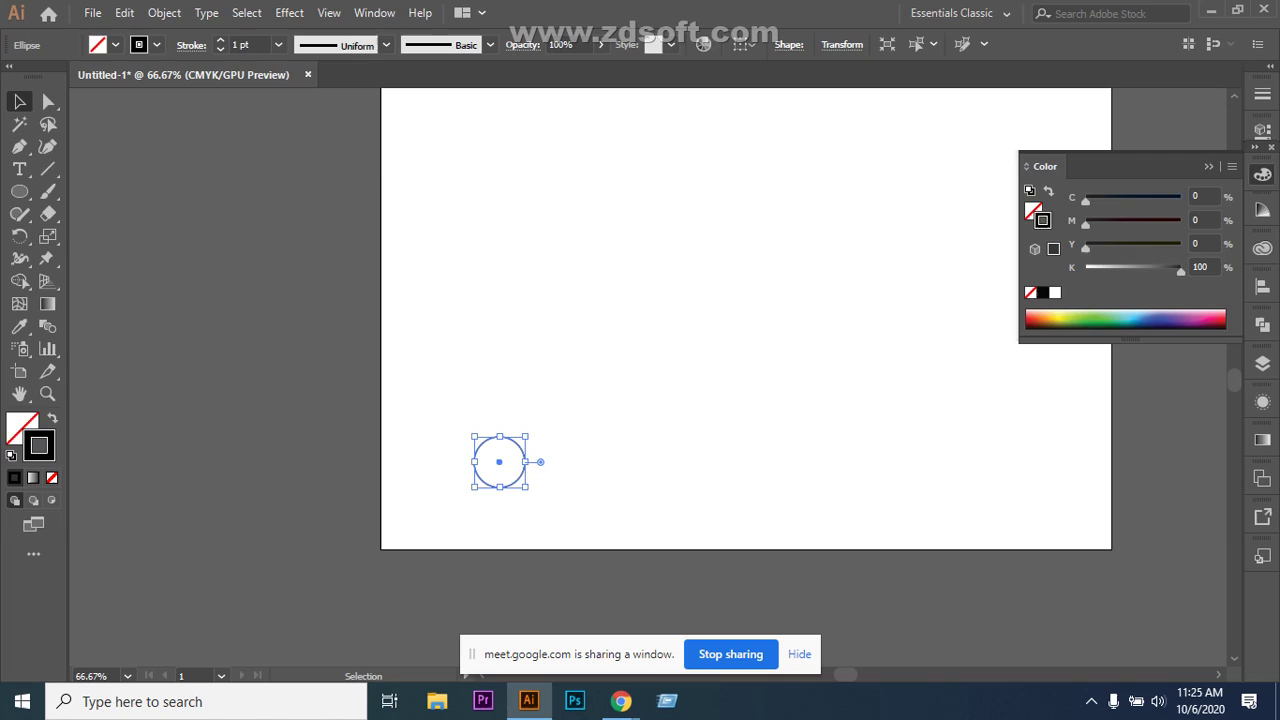
pyautogui.hotkey('shift', 'x')
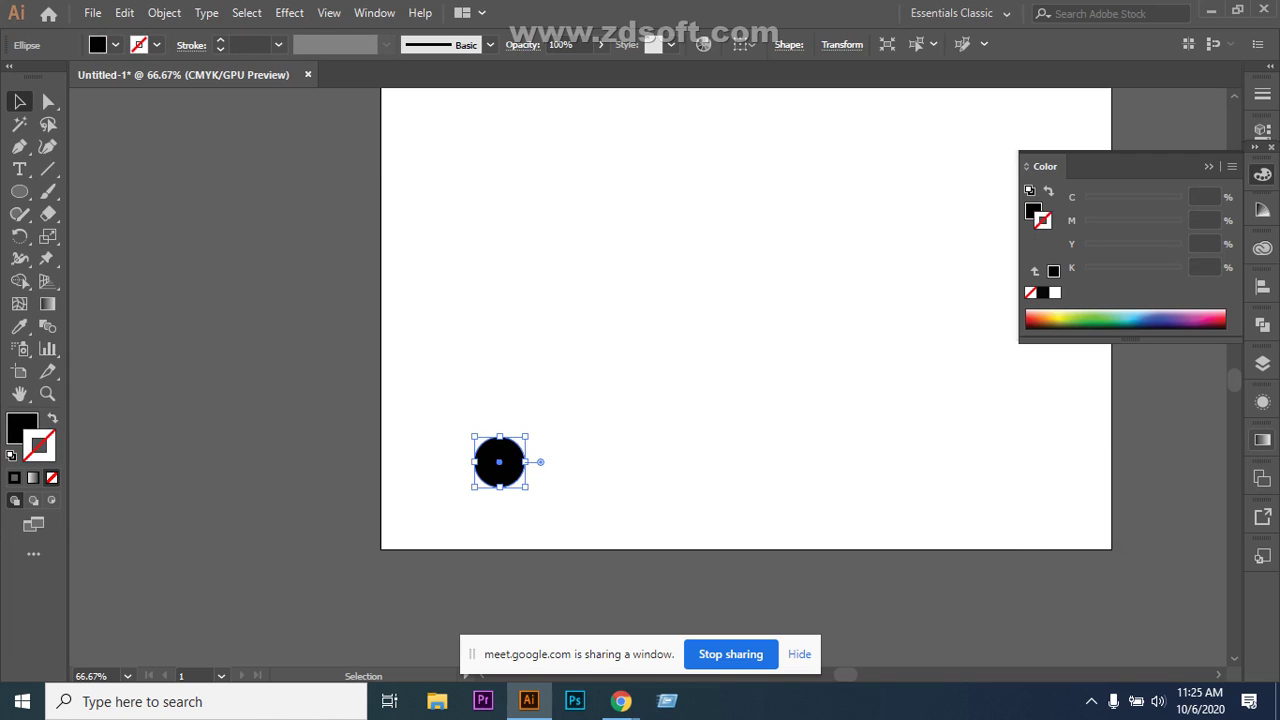
# Apply a linear gradient to the circle's stroke, running from dark blue (C100 M100 Y25 K25) to purple (C75 M100 Y0 K0).
pyautogui.click(1262, 440)
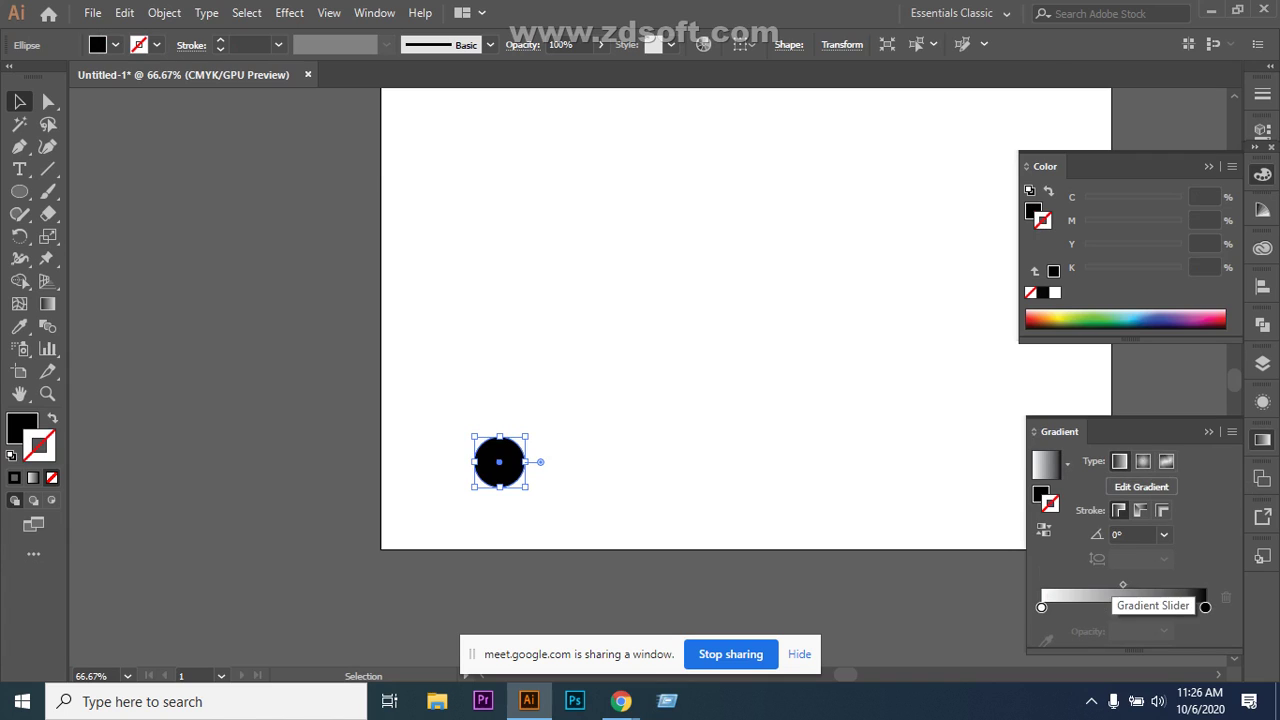
pyautogui.click(1110, 574)
pyautogui.doubleClick(1041, 604)
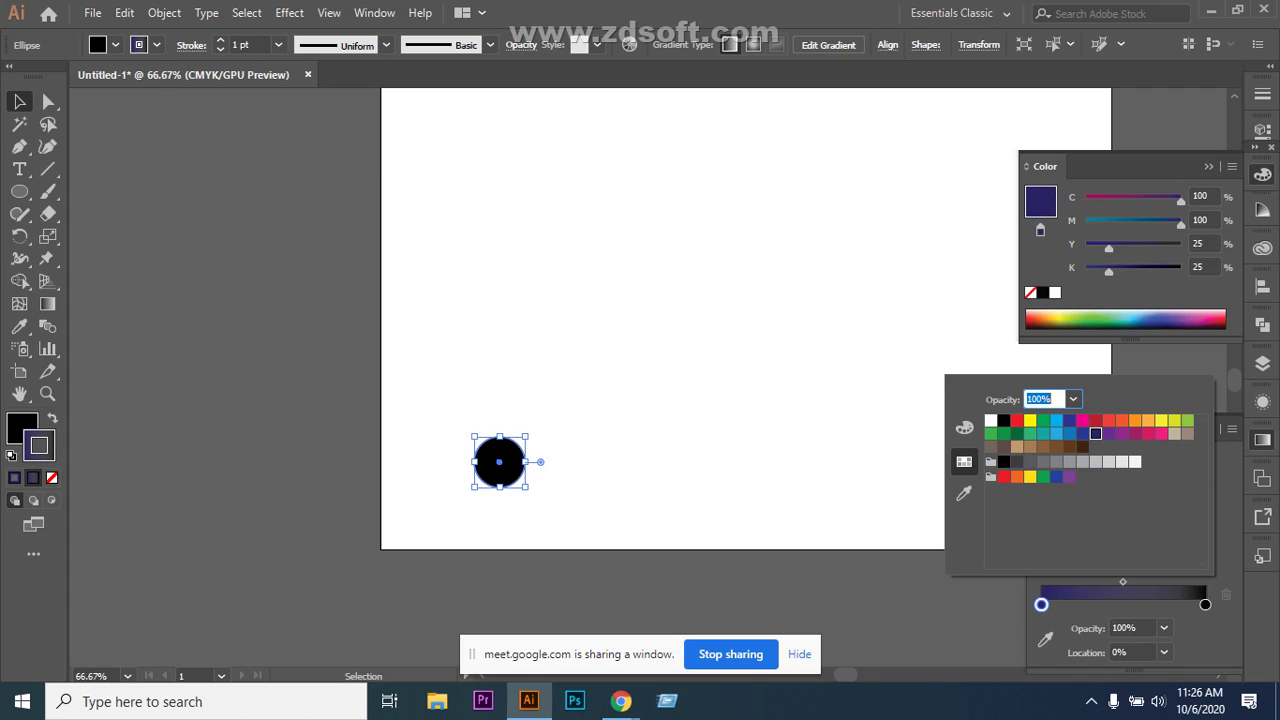
pyautogui.click(1205, 604)
pyautogui.doubleClick(1205, 604)
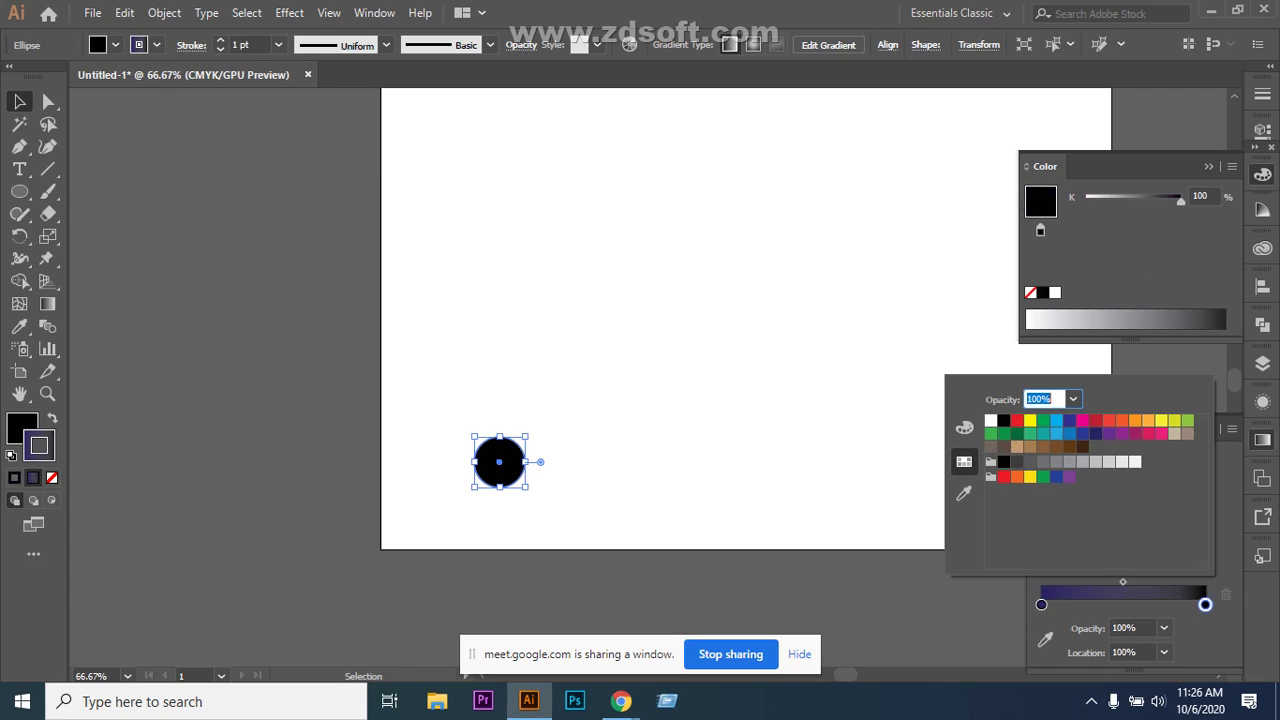
pyautogui.click(1108, 433)
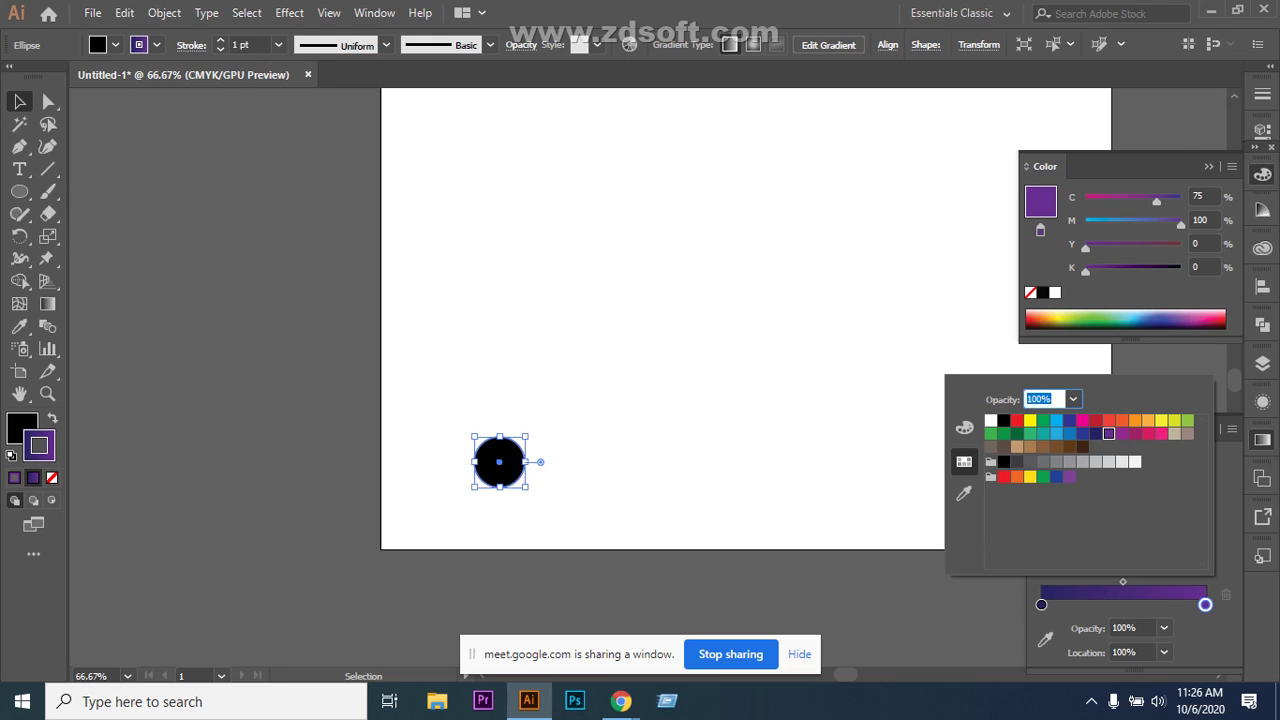
# Swap the circle's fill and stroke so the blue-to-purple gradient fills it and the stroke is black, and deselect it.
pyautogui.click(52, 418)
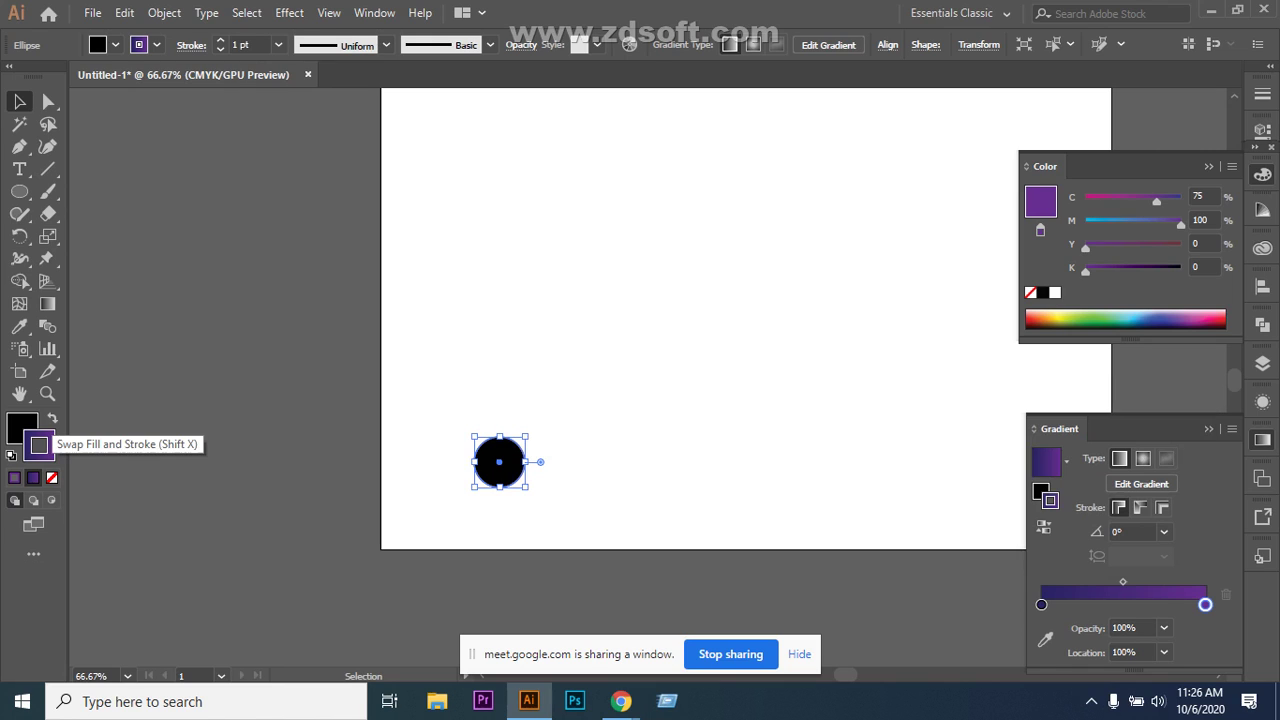
pyautogui.click(52, 418)
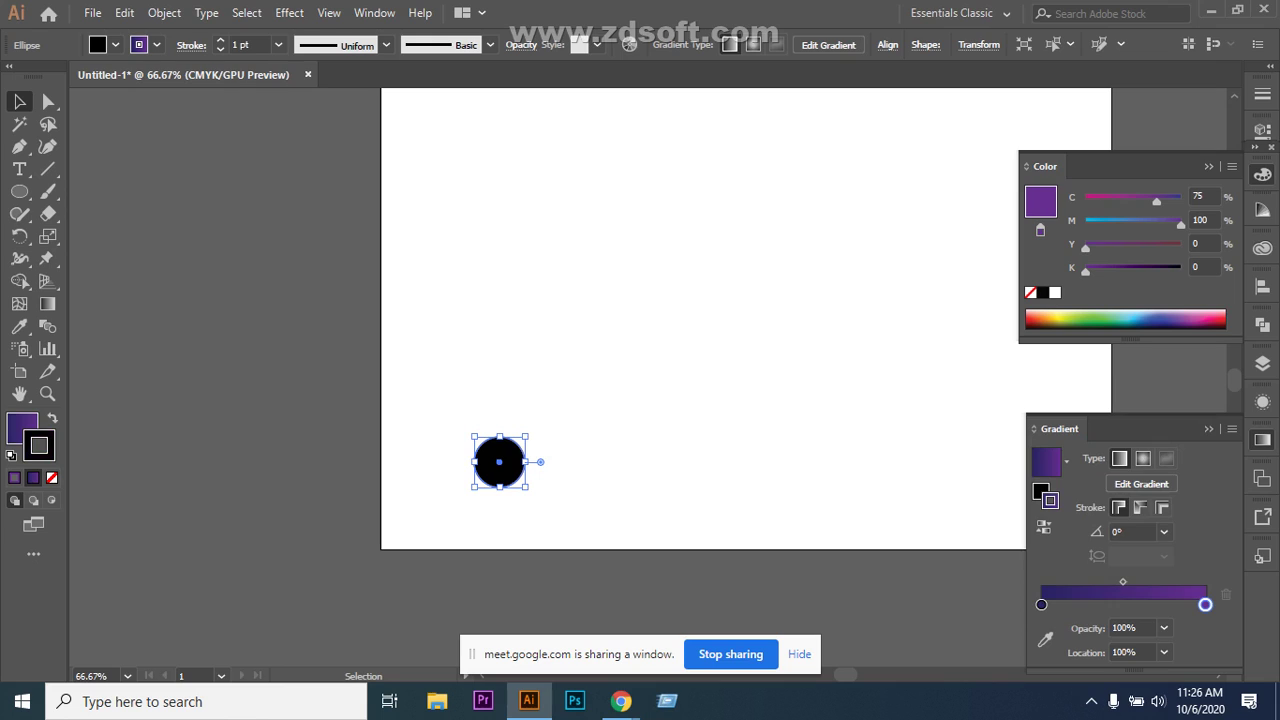
pyautogui.hotkey('ctrl', 'shift', 'a')
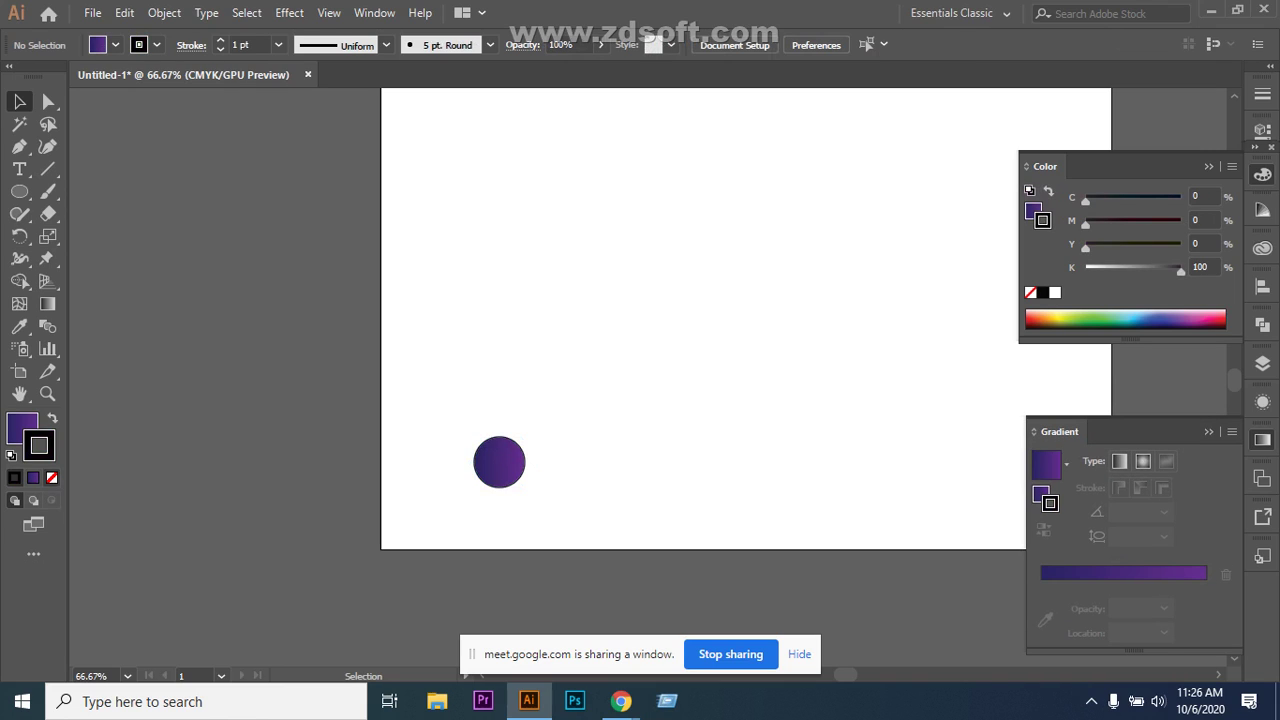
pyautogui.click(51, 477)
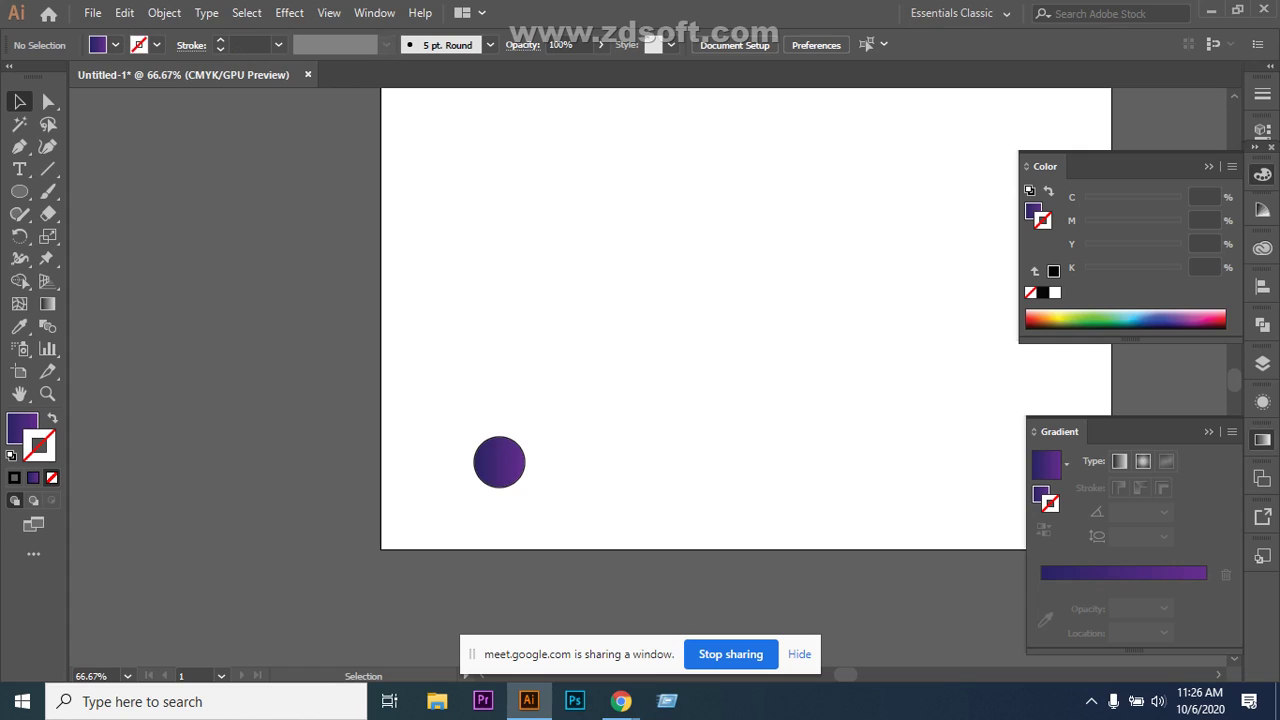
# Place a copy of the gradient circle near the lower-right part of the artboard, roughly level with the original.
pyautogui.click(499, 462)
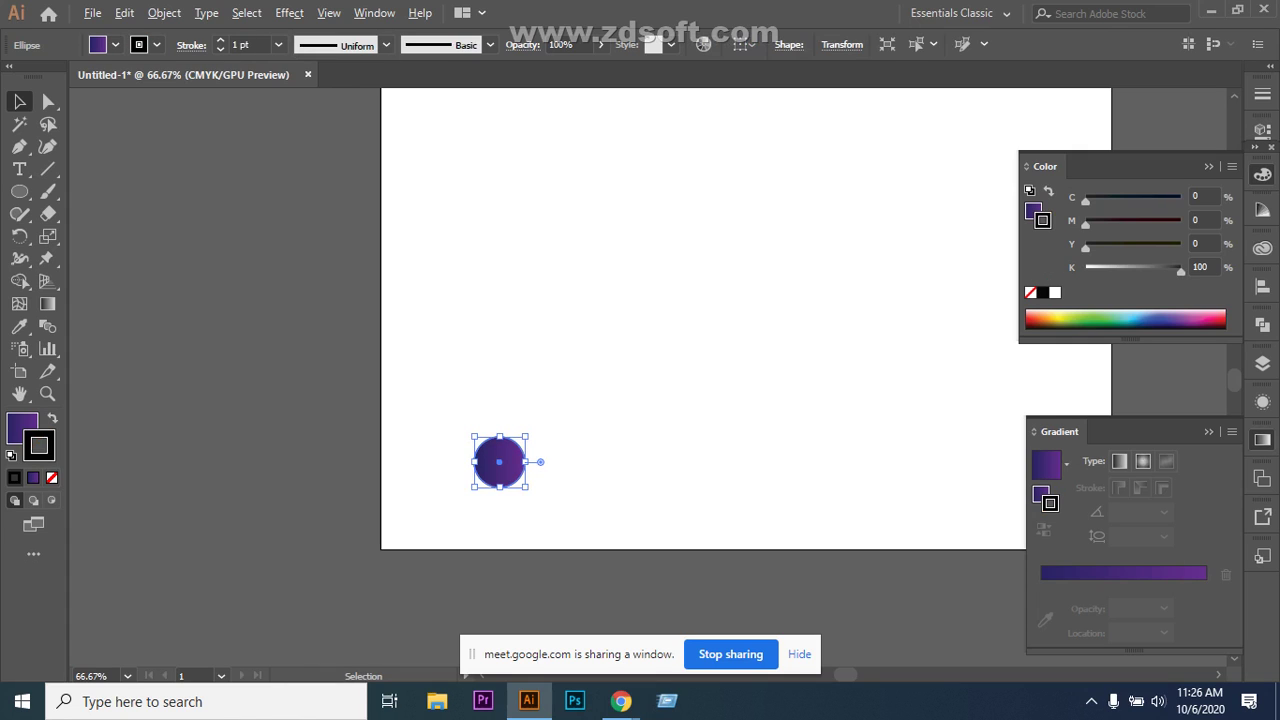
pyautogui.moveTo(499, 461); pyautogui.dragTo(890, 457)
# Blend the two gradient circles using Specified Steps spacing with 6 steps.
pyautogui.moveTo(436, 392); pyautogui.dragTo(875, 505)
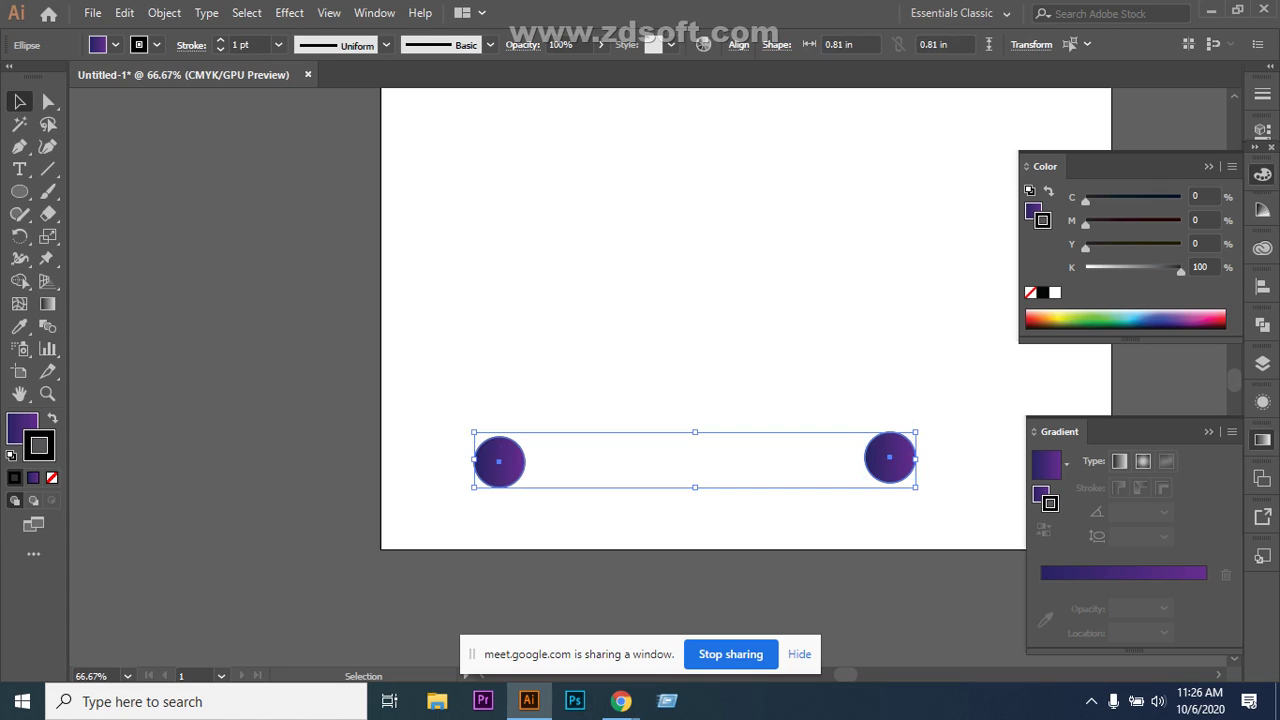
pyautogui.click(164, 12)
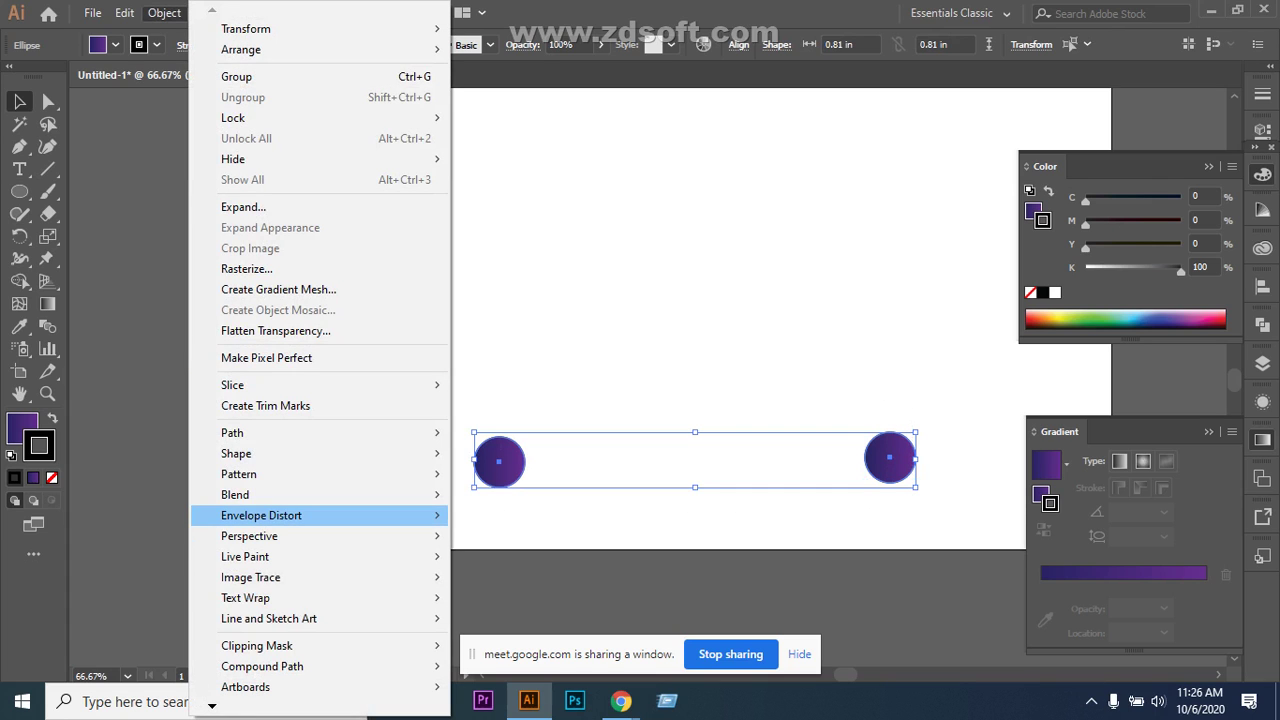
pyautogui.moveTo(400, 494)
pyautogui.click(515, 540)
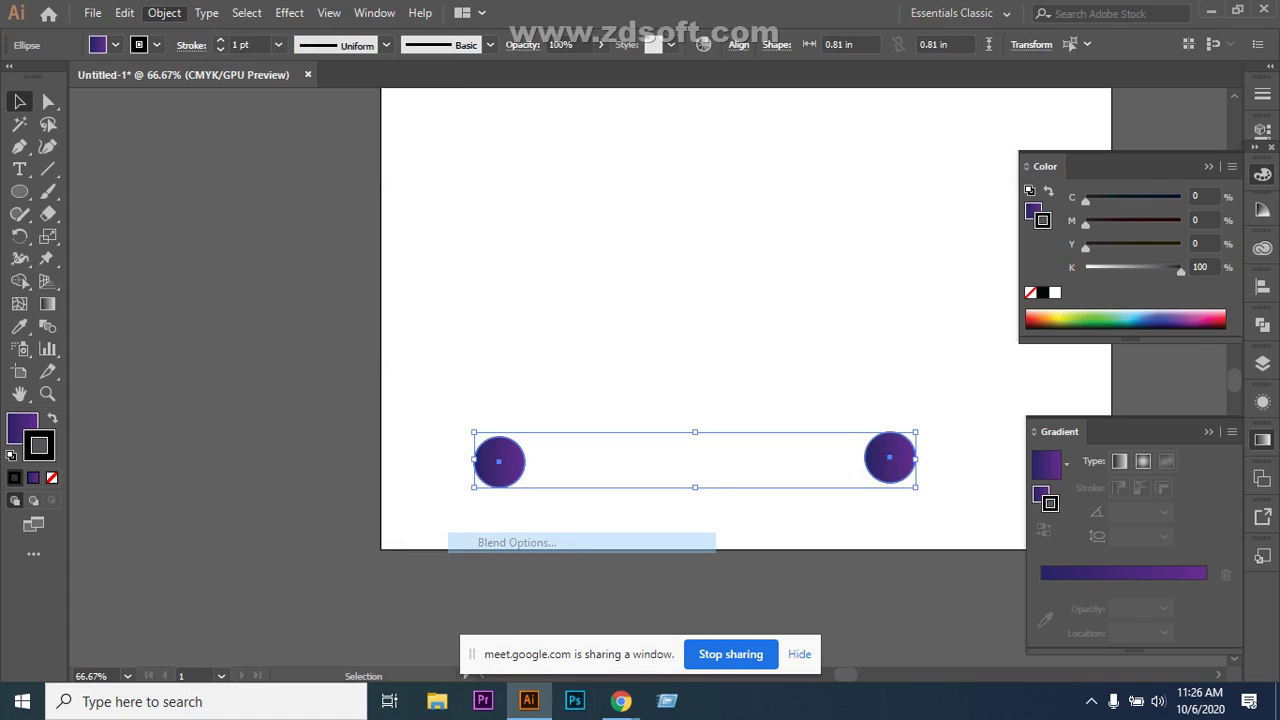
pyautogui.press('Tab')
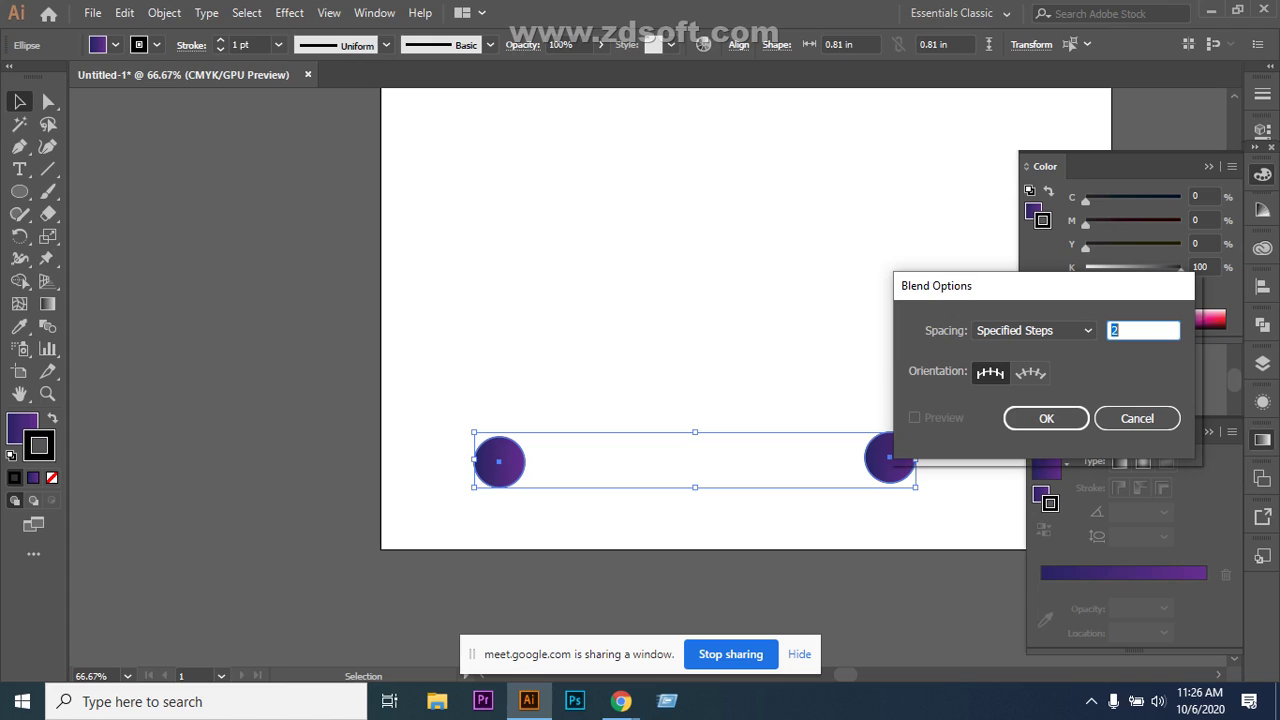
pyautogui.write('06')
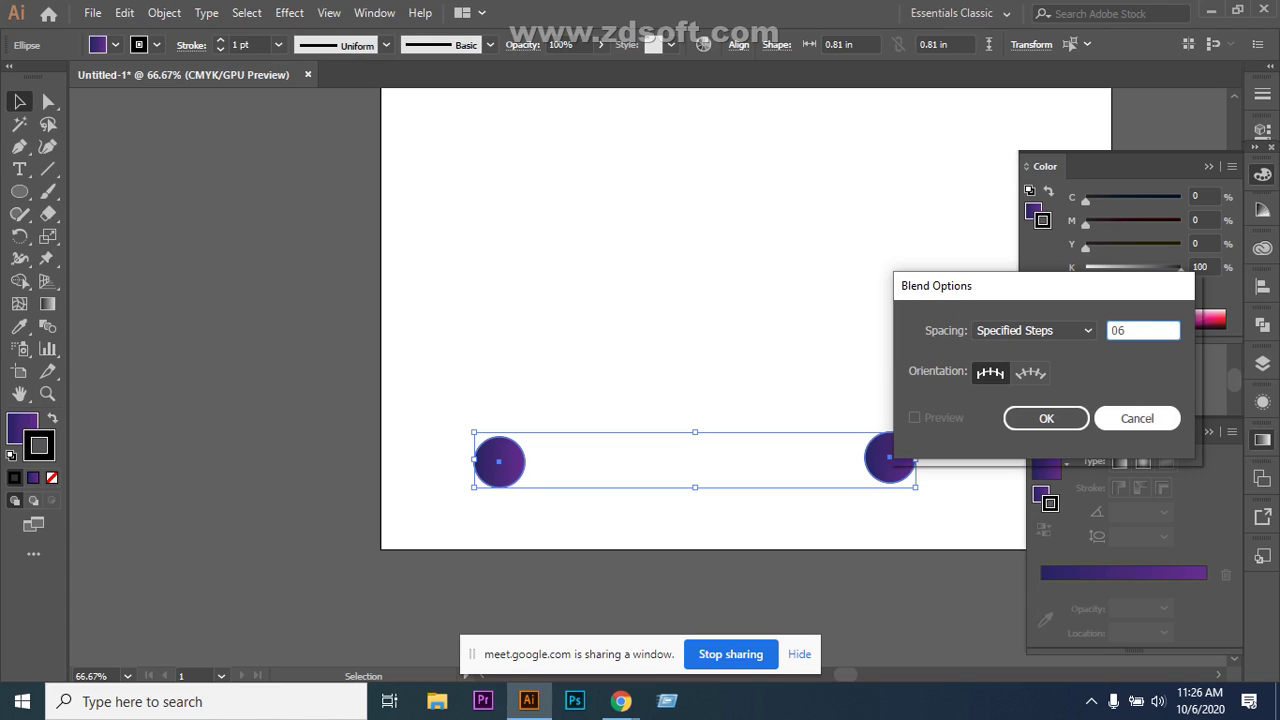
pyautogui.press('Return')
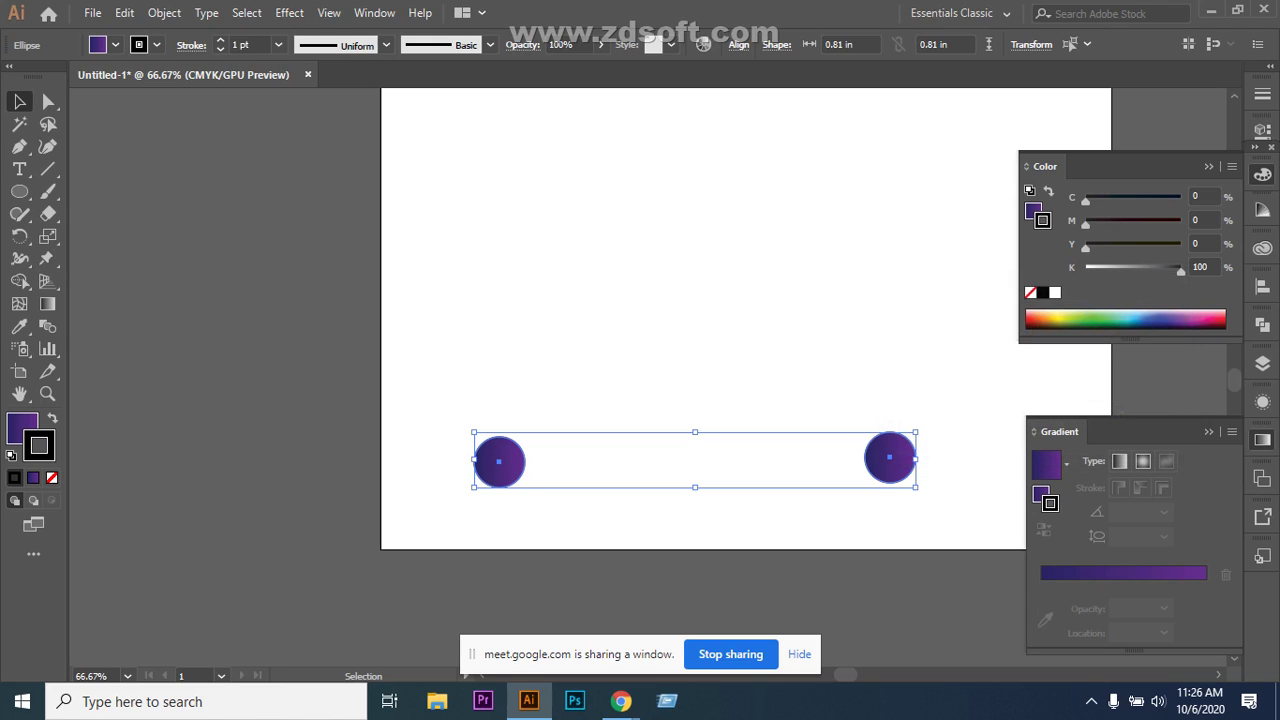
pyautogui.hotkey('ctrl', 'alt', 'b')
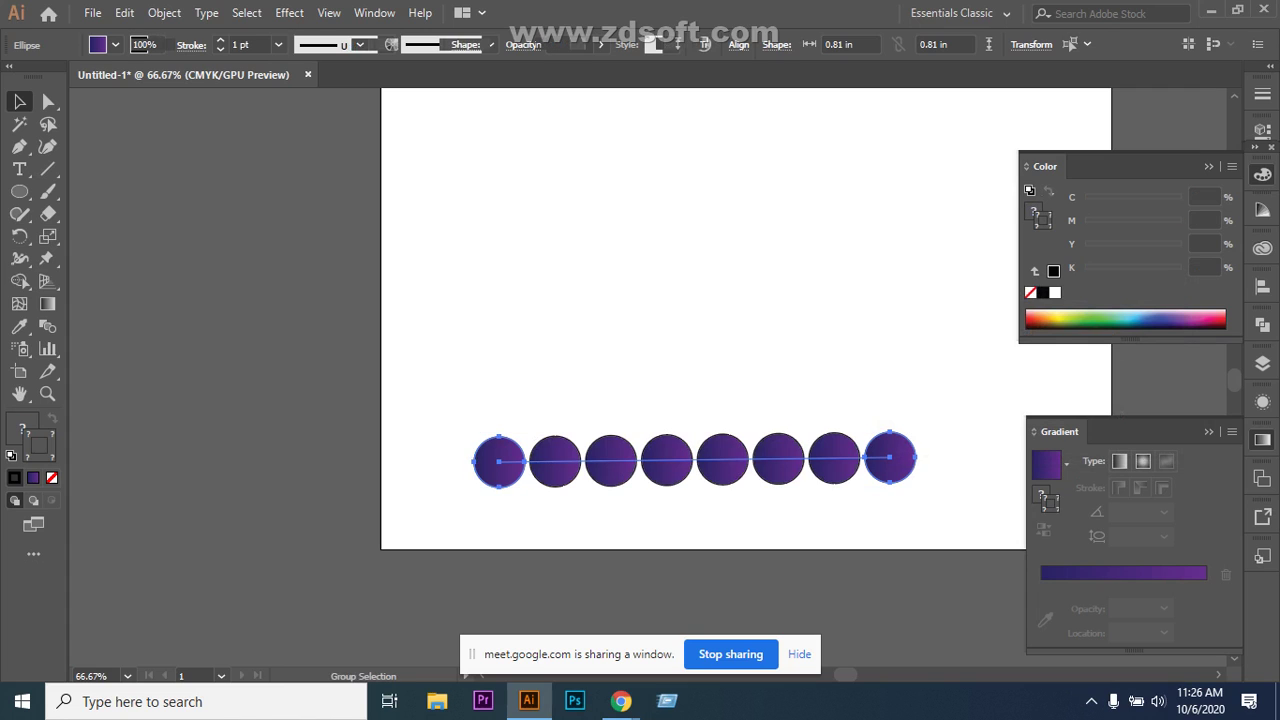
# Increase the circle blend's Specified Steps to 17 with the preview on, and deselect the blend.
pyautogui.click(164, 13)
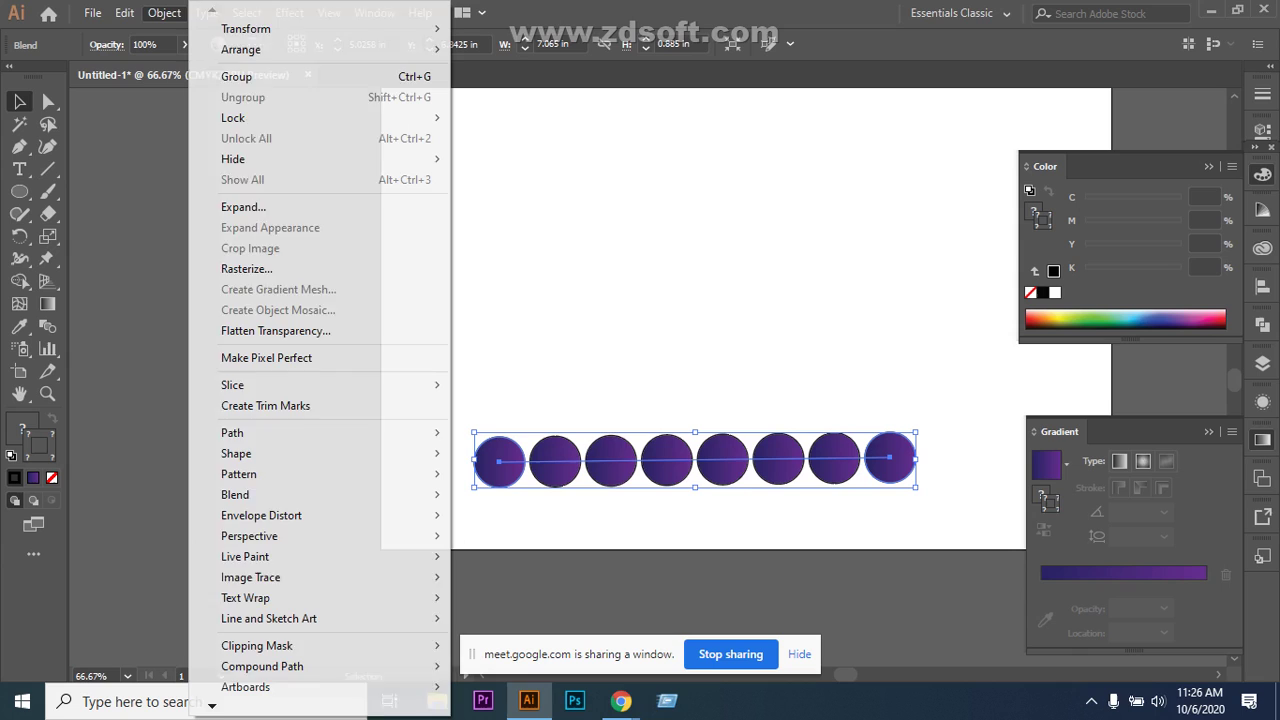
pyautogui.moveTo(235, 494)
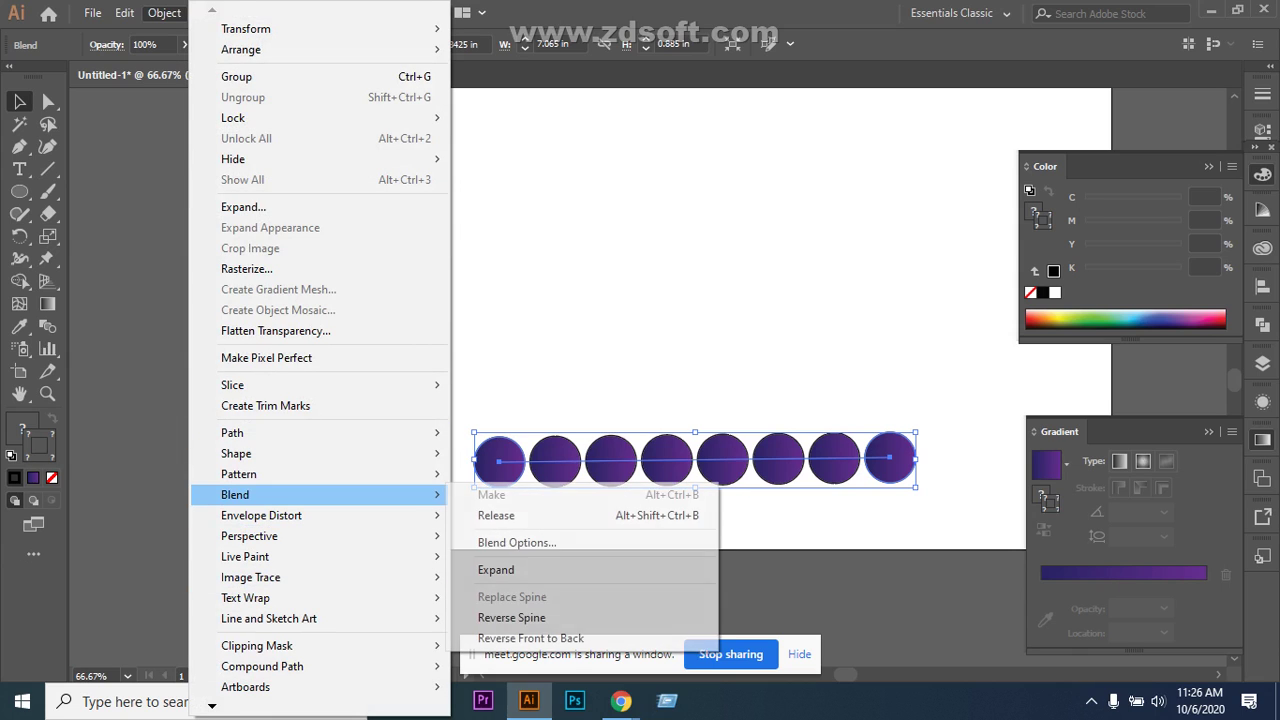
pyautogui.click(517, 542)
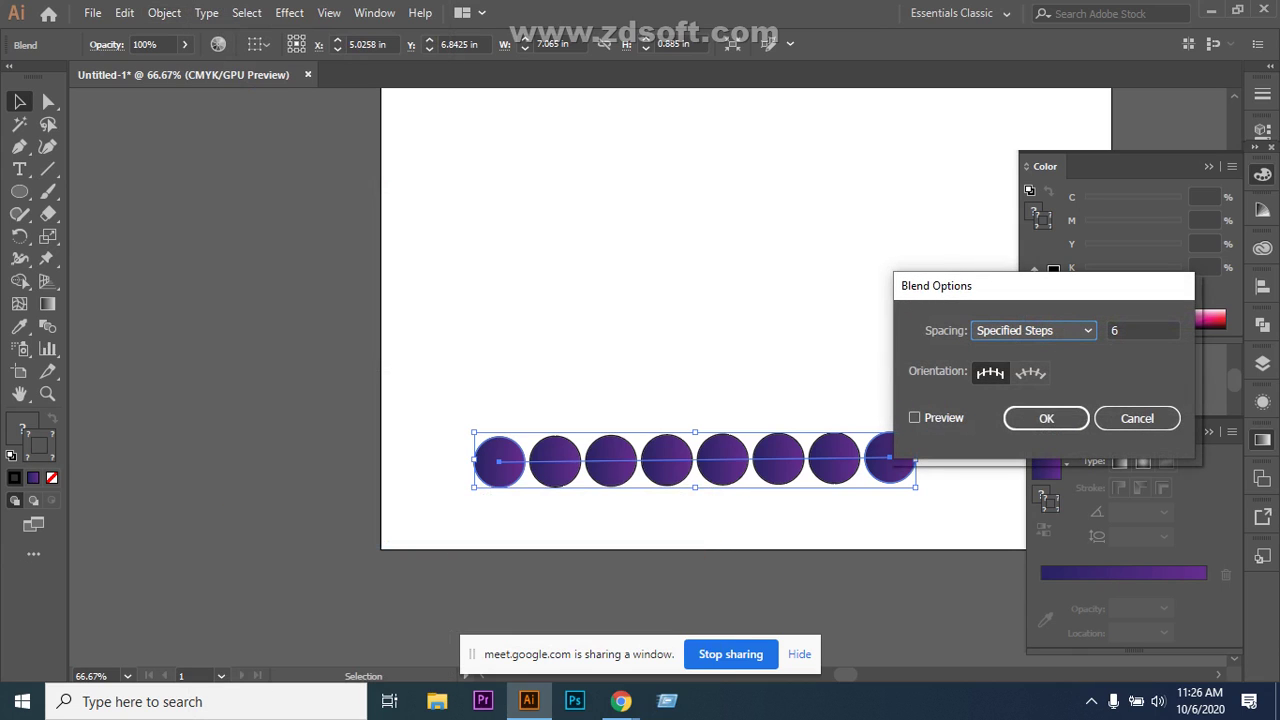
pyautogui.moveTo(990, 290); pyautogui.dragTo(349, 167)
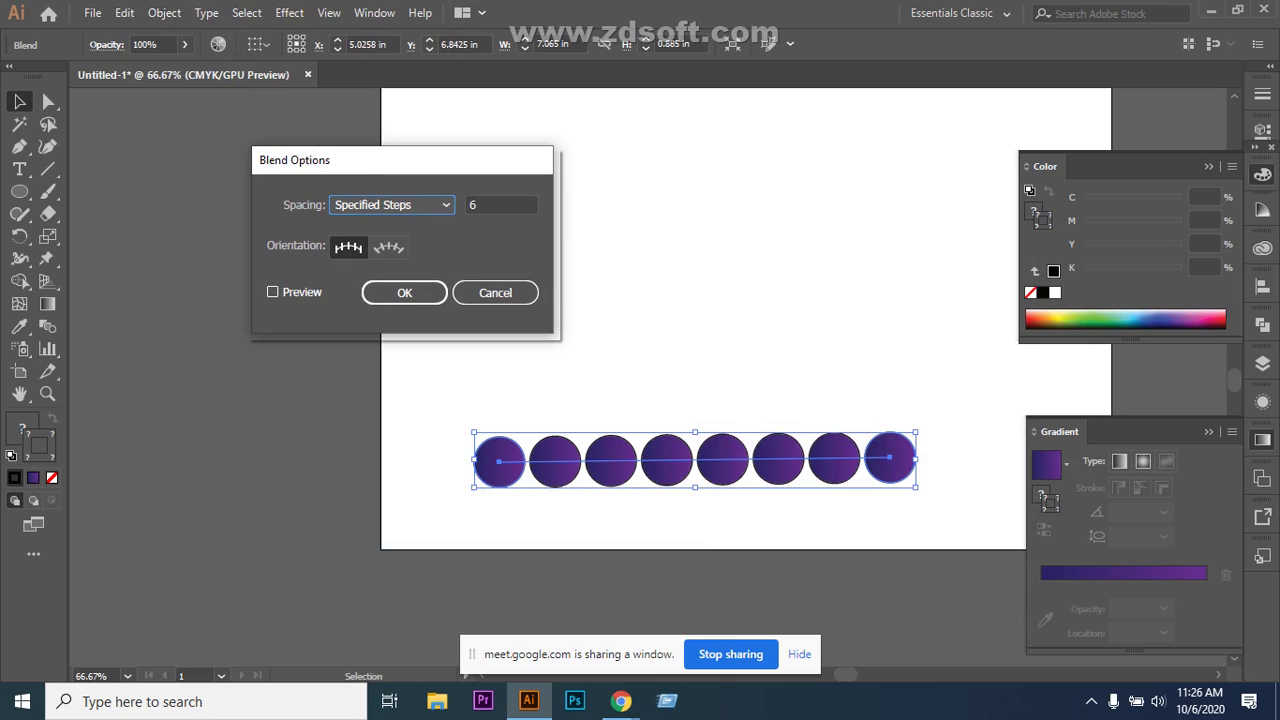
pyautogui.click(272, 292)
pyautogui.click(501, 204)
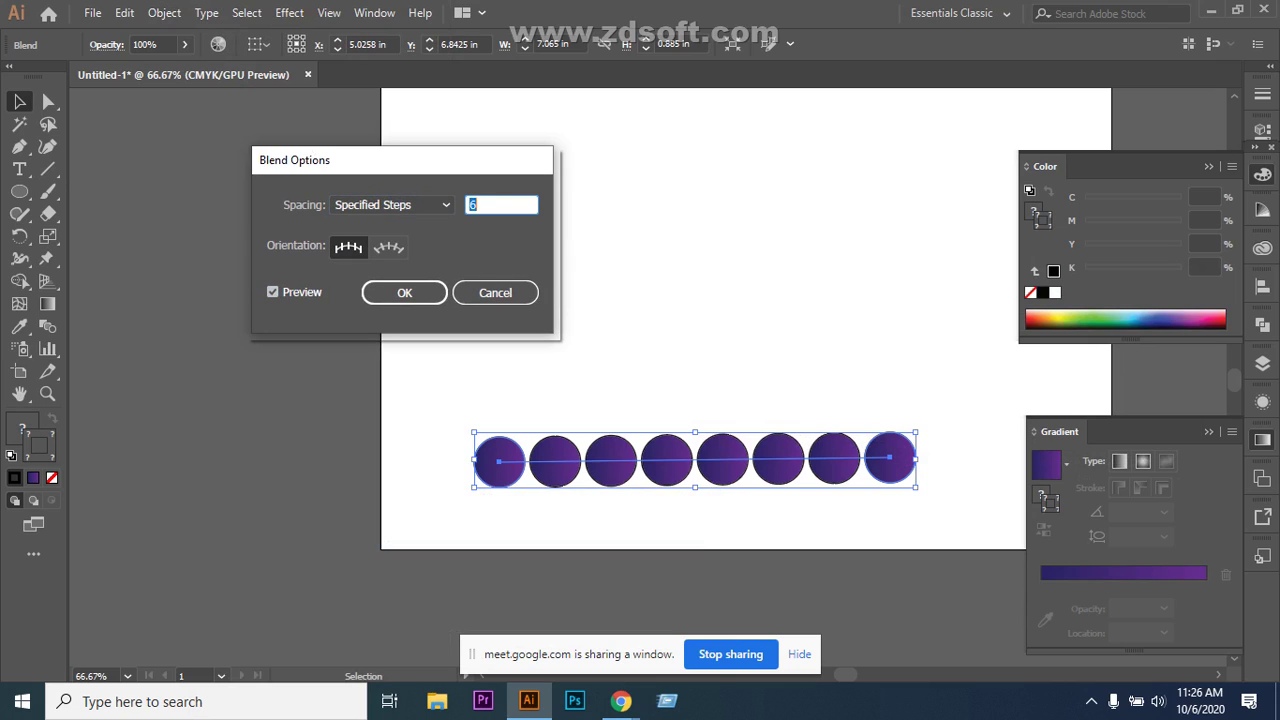
pyautogui.press('Up')
pyautogui.press('Up')
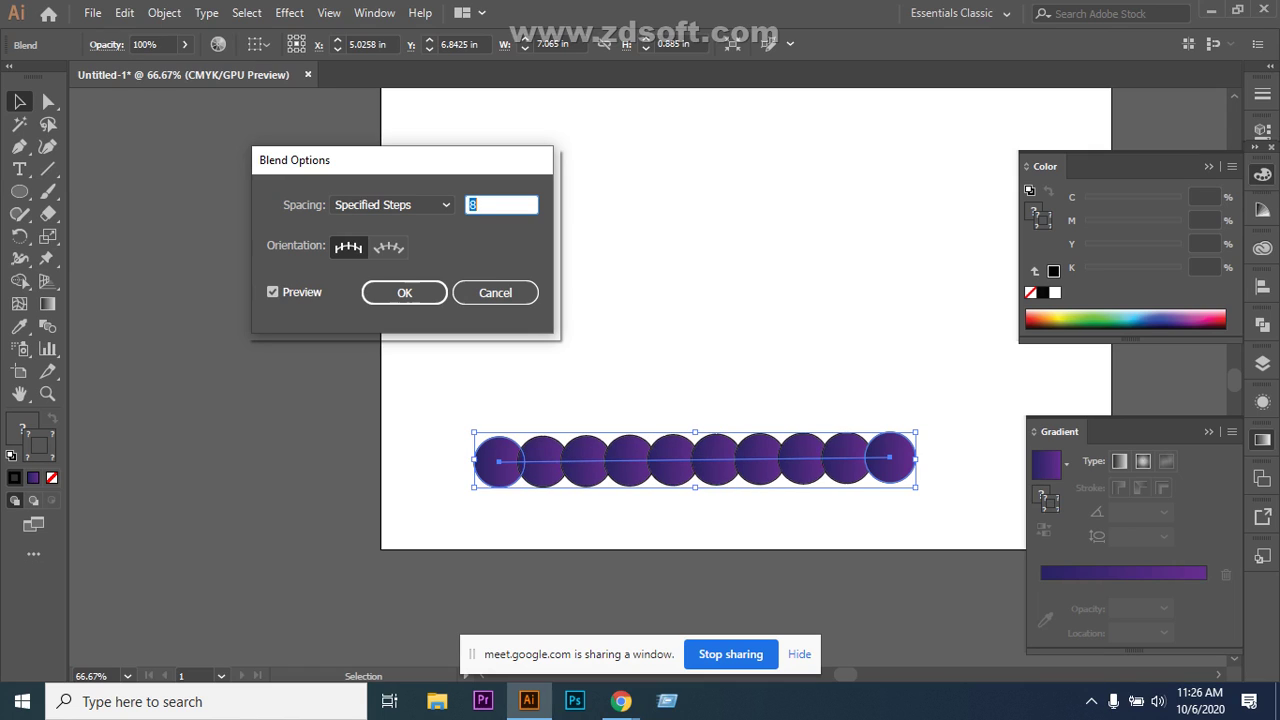
pyautogui.press('Up')
pyautogui.press('Up')
pyautogui.press('Up')
pyautogui.press('Up')
pyautogui.press('Up')
pyautogui.press('Up')
pyautogui.press('Up')
pyautogui.press('Up')
pyautogui.press('Up')
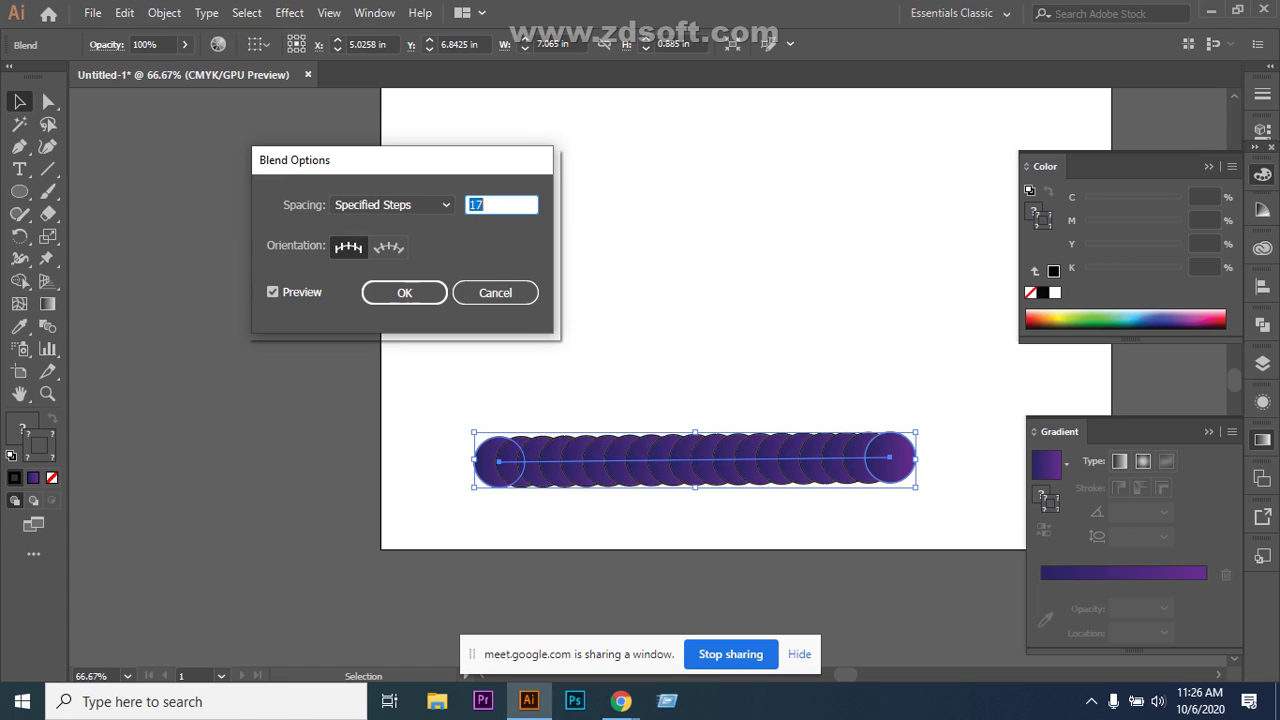
pyautogui.click(404, 292)
pyautogui.hotkey('ctrl', 'shift', 'a')
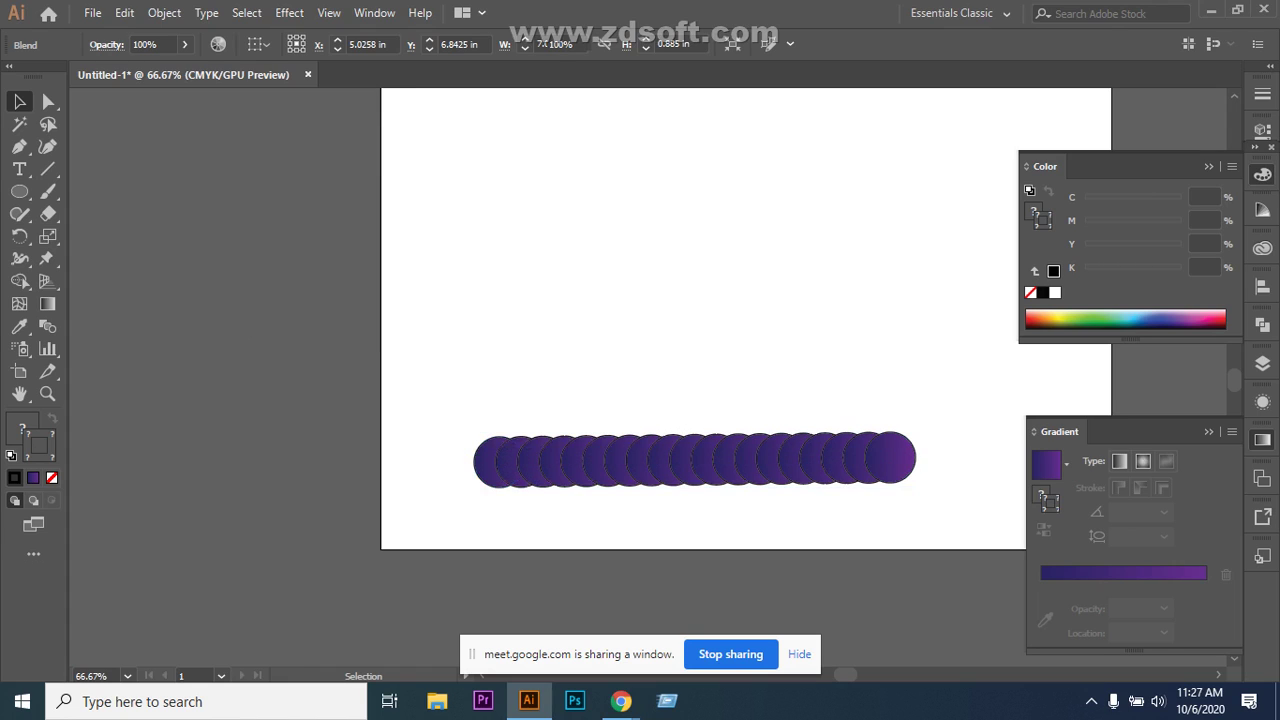
# Draw an open, upward-curving quarter arc above the left part of the blended circle row with the Arc tool.
pyautogui.hotkey('ctrl', 'a')
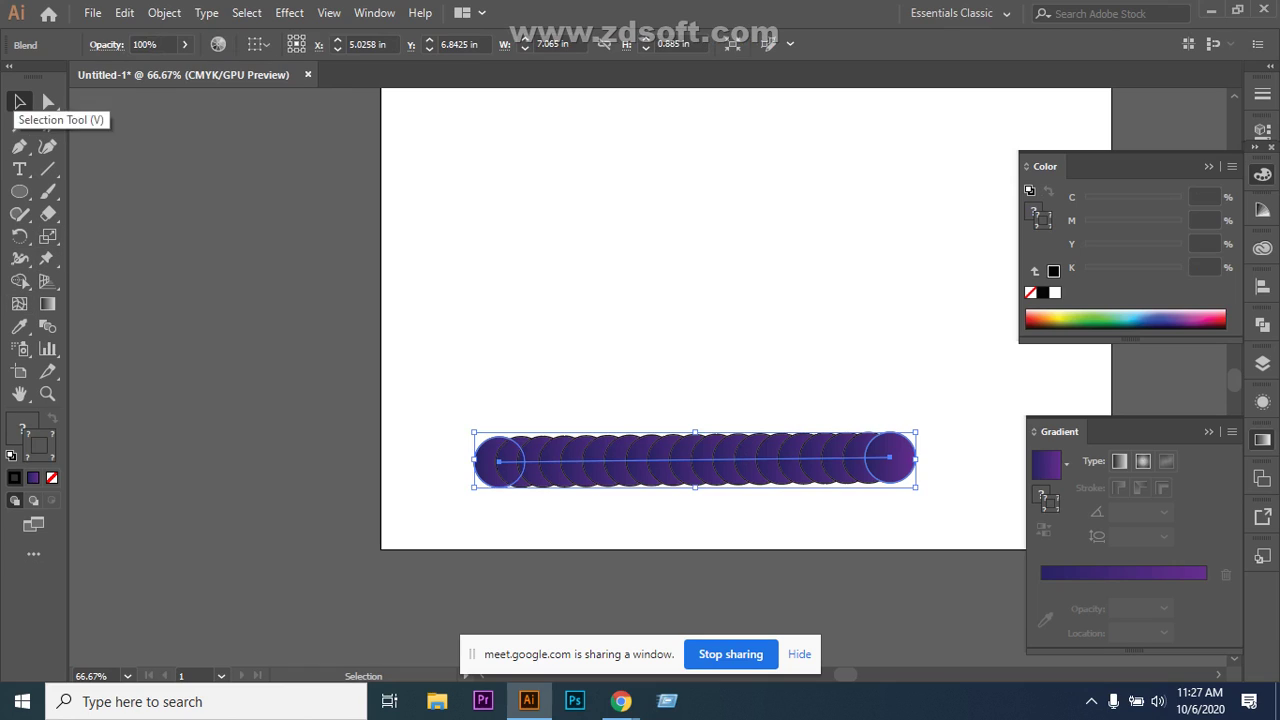
pyautogui.moveTo(47, 170); pyautogui.dragTo(105, 191)
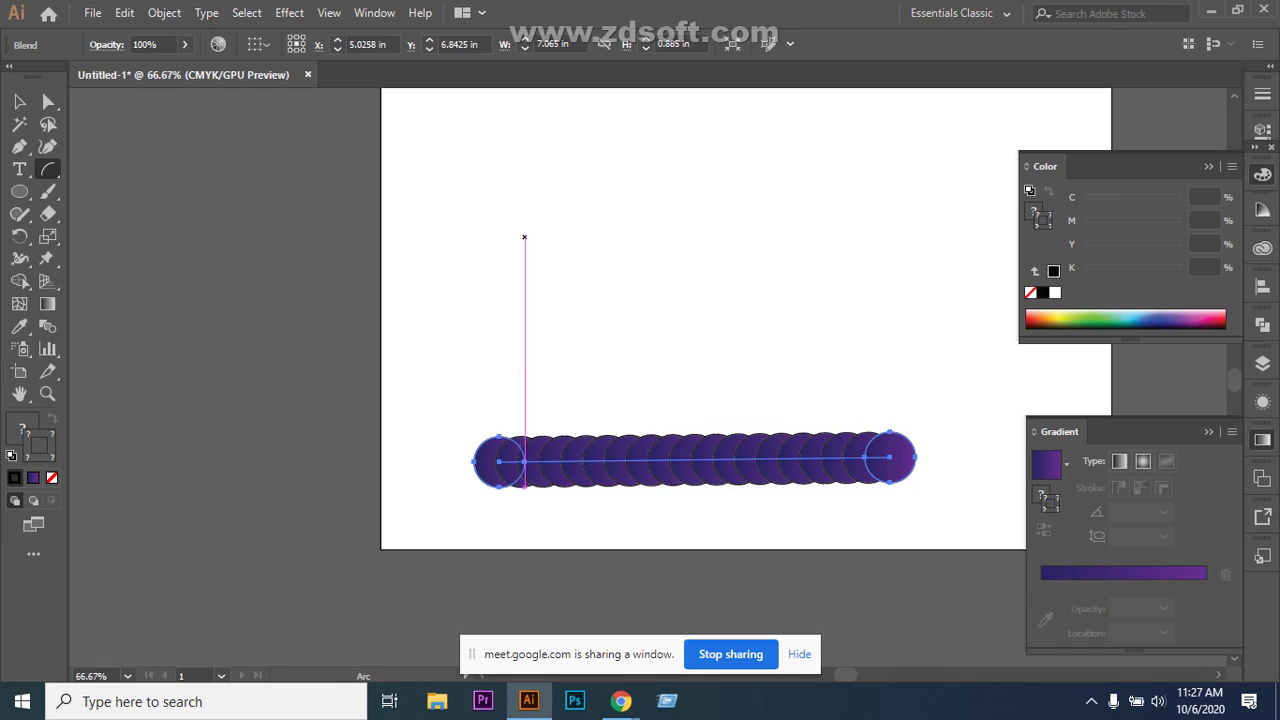
pyautogui.moveTo(510, 249); pyautogui.dragTo(890, 230)
pyautogui.hotkey('ctrl', 'z')
pyautogui.moveTo(515, 252); pyautogui.dragTo(621, 229)
pyautogui.moveTo(621, 147); pyautogui.dragTo(646, 122)
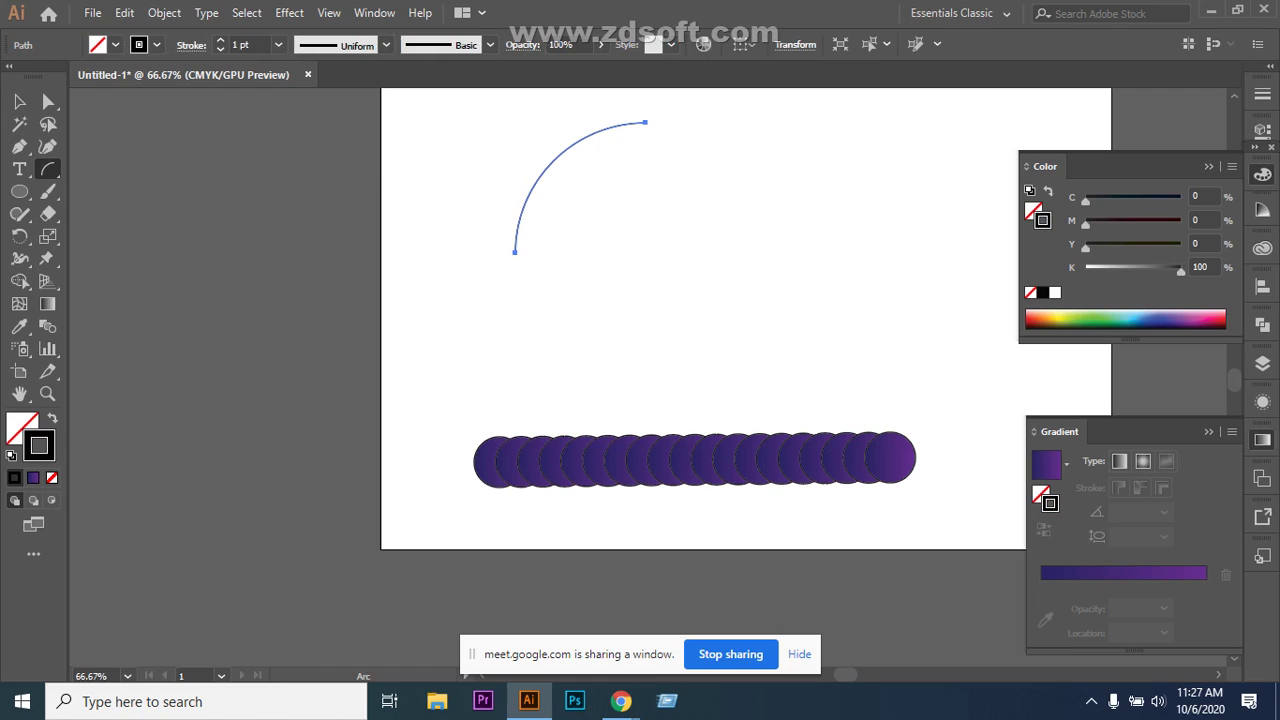
# Stretch the arc downward and to the left so its lower end lies just above the row of circles.
pyautogui.press('v')
pyautogui.moveTo(515, 252); pyautogui.dragTo(451, 364)
pyautogui.hotkey('ctrl', 'shift', 'a')
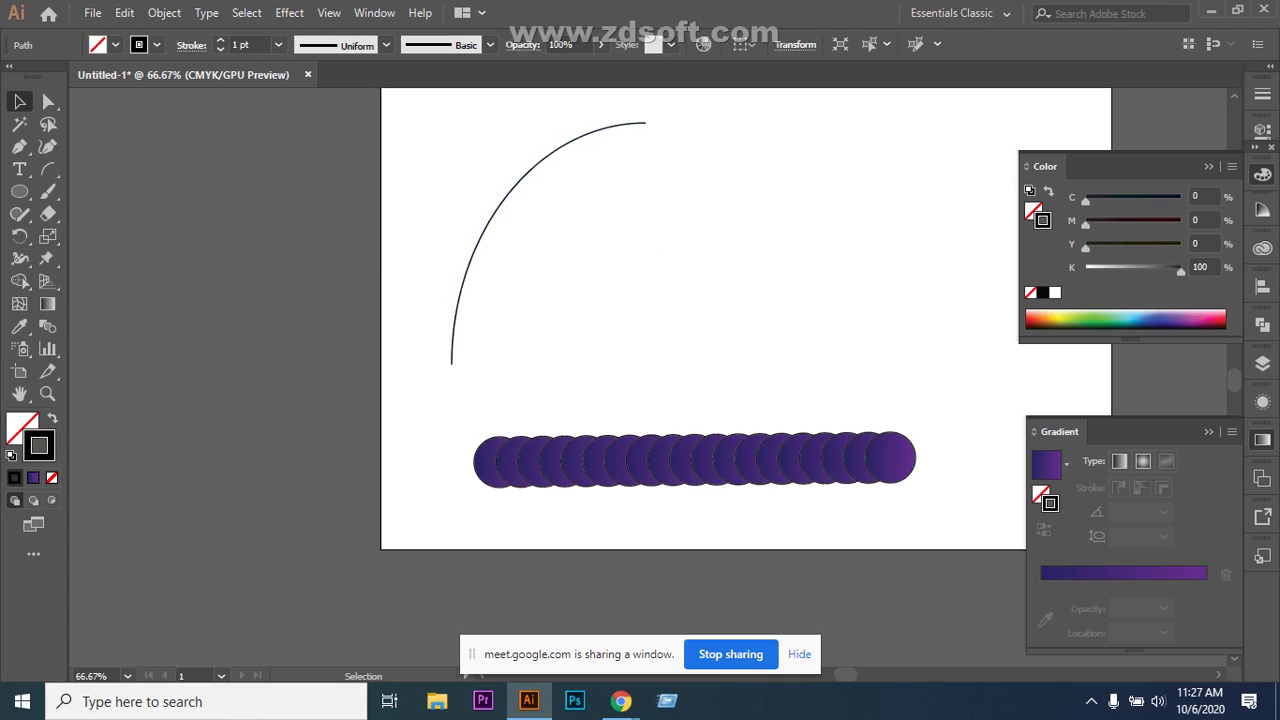
# Try replacing the circle blend's spine with the quarter arc, and undo the replacement.
pyautogui.moveTo(432, 260); pyautogui.dragTo(640, 450)
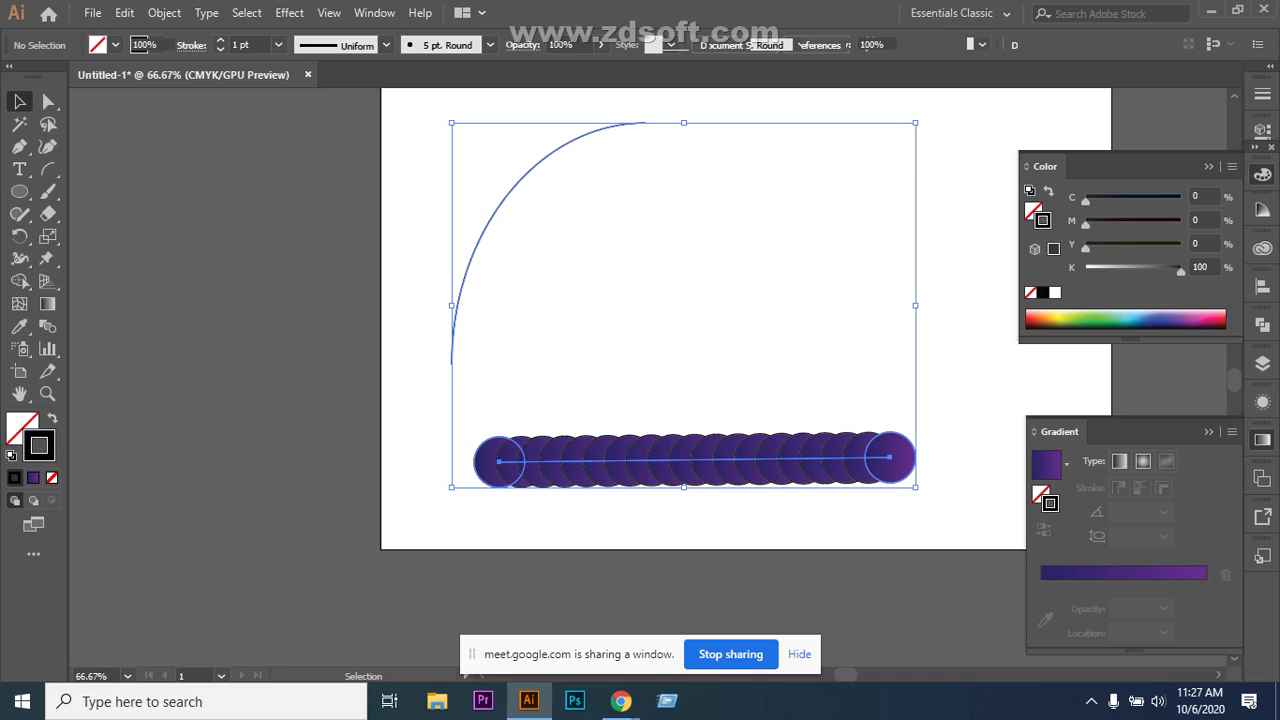
pyautogui.rightClick(486, 216)
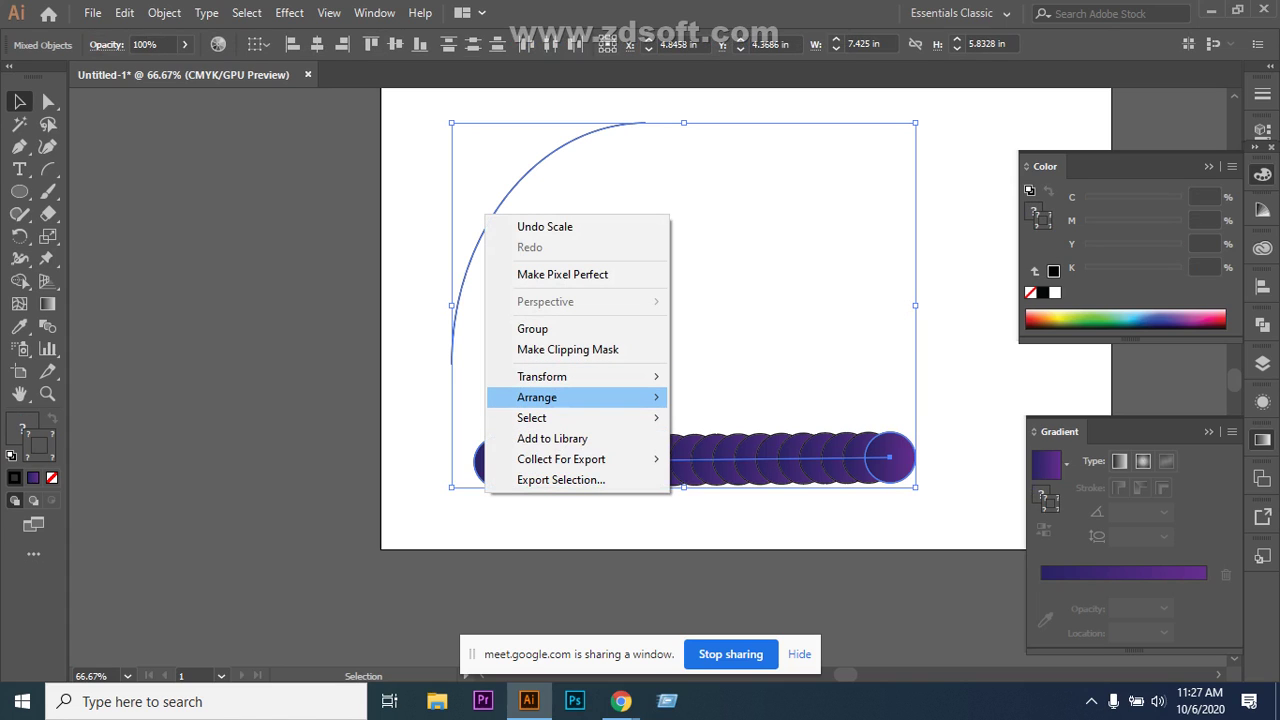
pyautogui.click(404, 234)
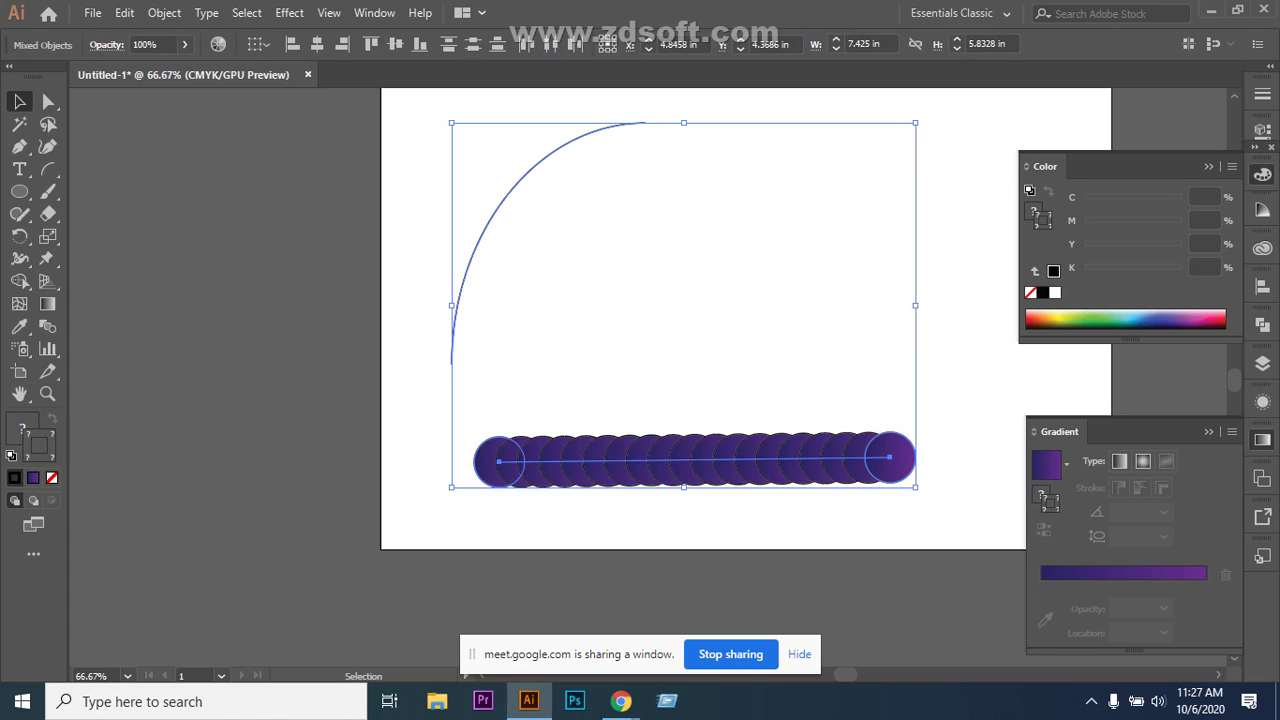
pyautogui.moveTo(404, 234); pyautogui.dragTo(626, 466)
pyautogui.click(164, 13)
pyautogui.moveTo(300, 494)
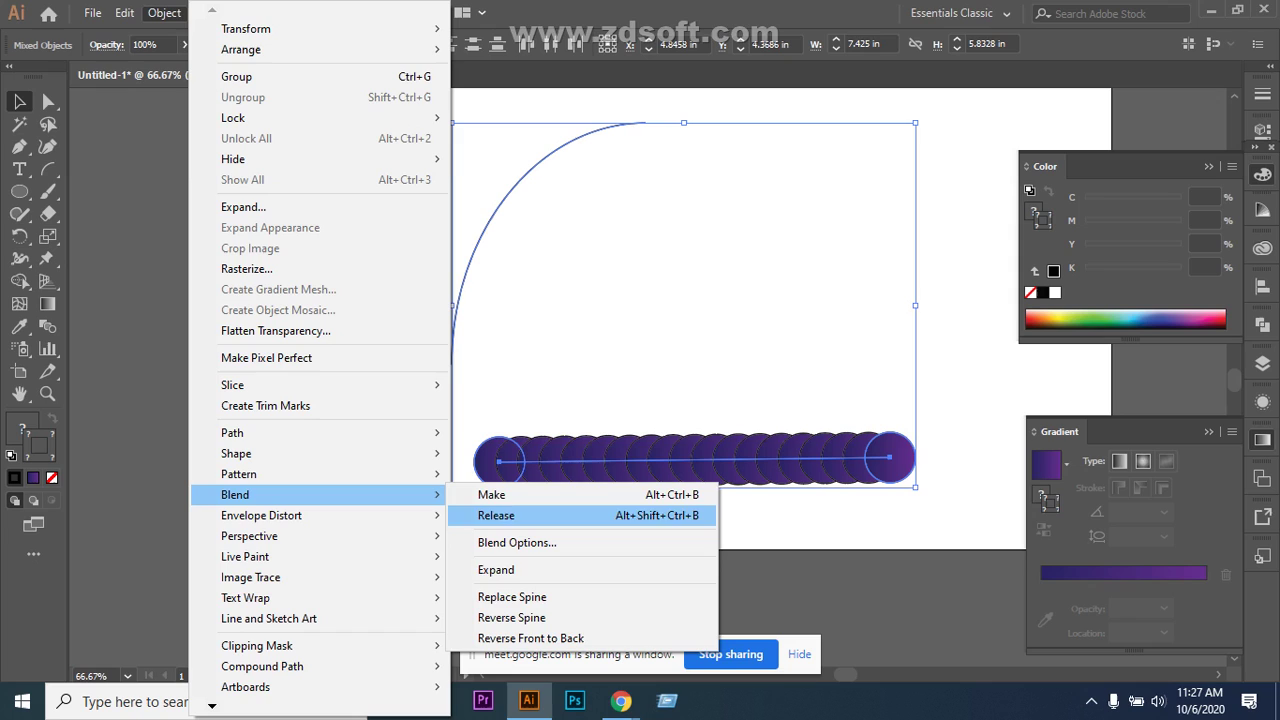
pyautogui.click(512, 597)
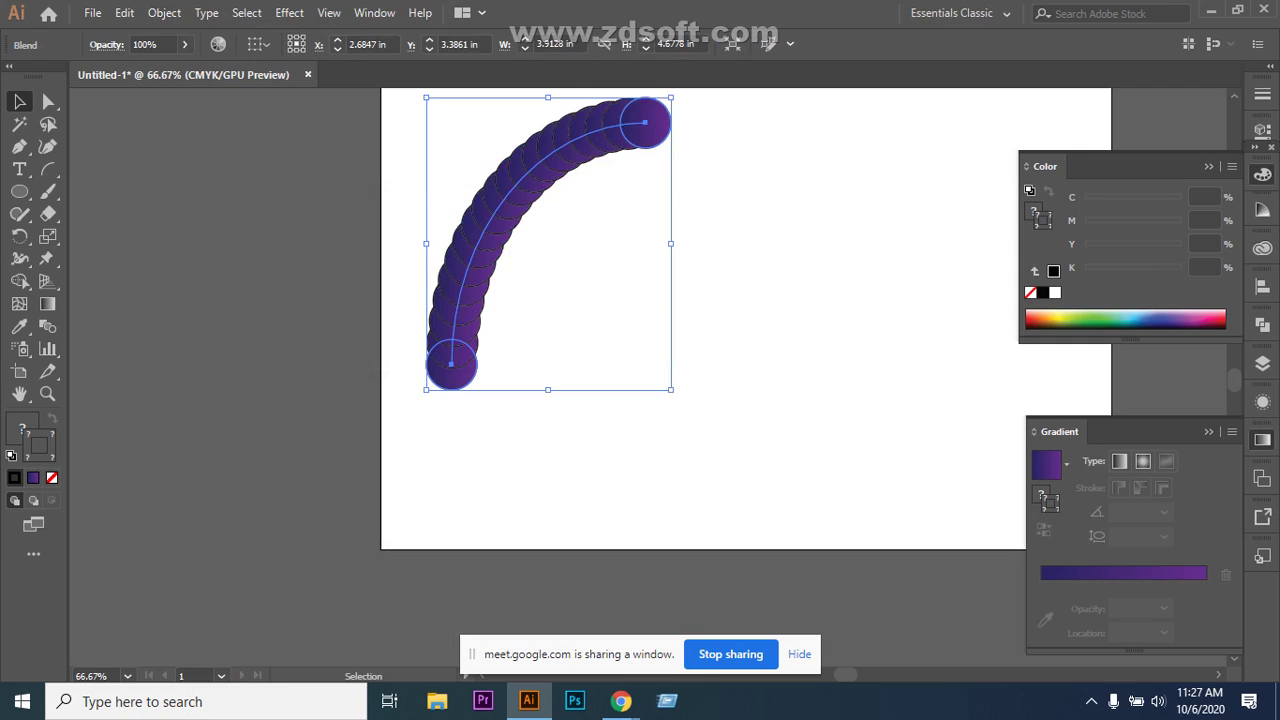
pyautogui.hotkey('ctrl', 'z')
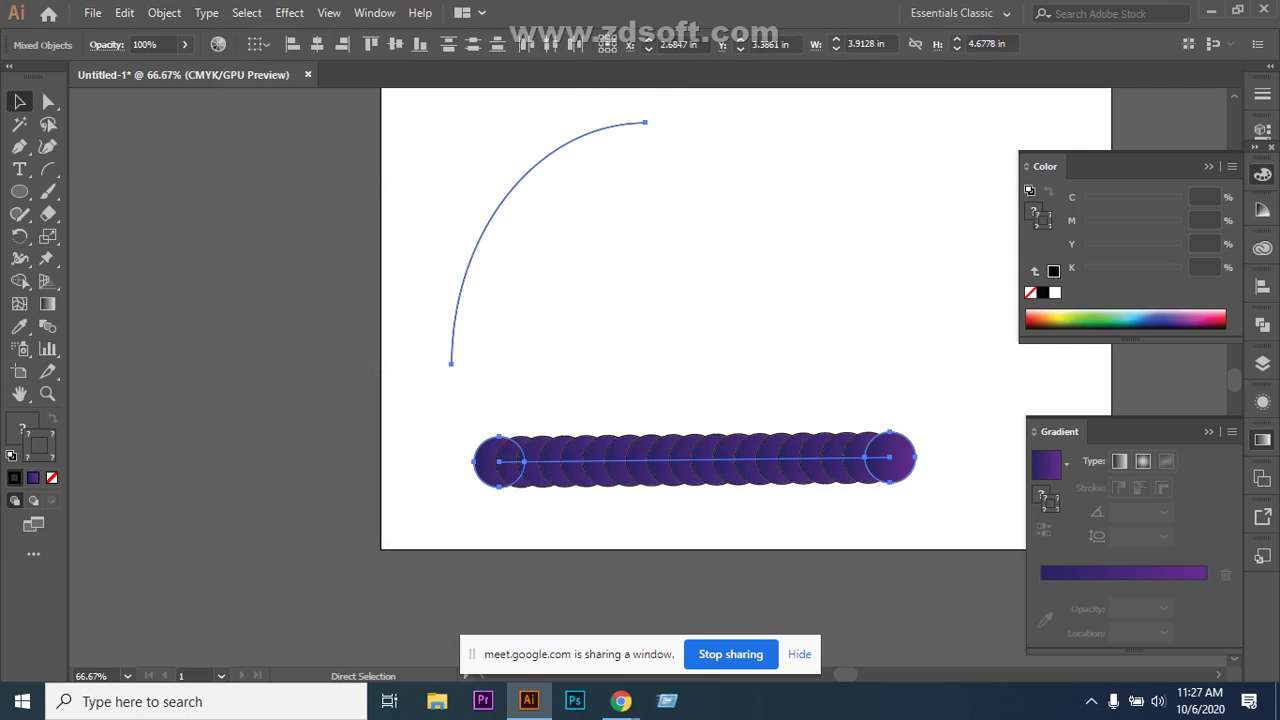
# Delete the arc, duplicate the blended circle row, and arrange both rows one above the other near the artboard's lower edge.
pyautogui.moveTo(413, 216); pyautogui.dragTo(482, 309)
pyautogui.press('Delete')
pyautogui.click(694, 459)
pyautogui.moveTo(690, 460); pyautogui.dragTo(690, 372)
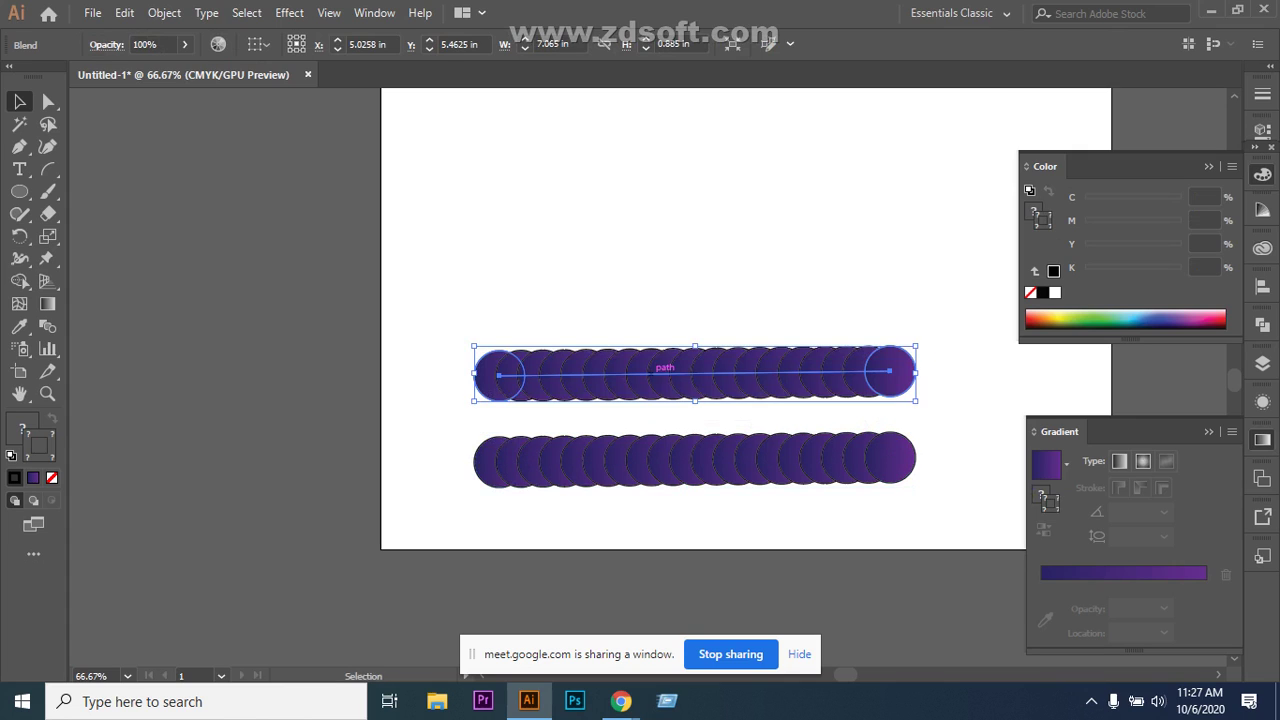
pyautogui.moveTo(690, 460); pyautogui.dragTo(690, 505)
pyautogui.moveTo(700, 372); pyautogui.dragTo(693, 416)
# Draw an open spiral path above the left part of the two circle rows with the Spiral tool.
pyautogui.moveTo(48, 169); pyautogui.dragTo(105, 214)
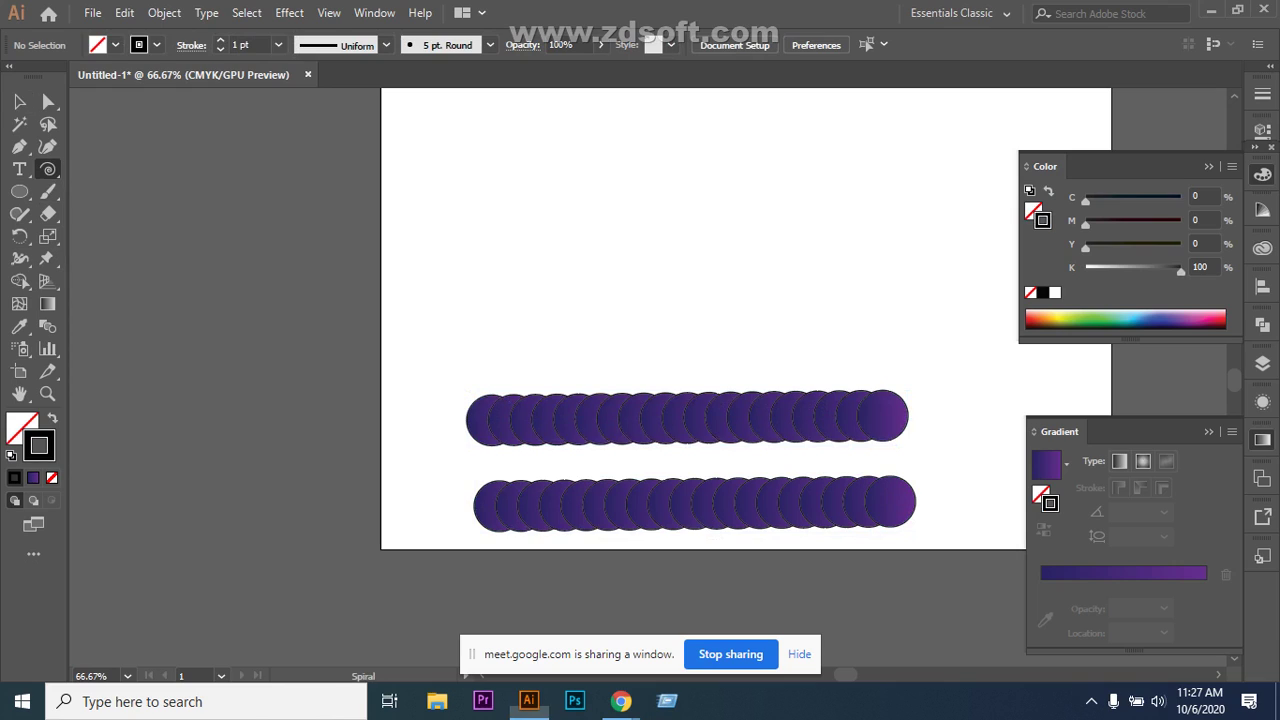
pyautogui.moveTo(553, 246); pyautogui.dragTo(639, 290)
pyautogui.press('v')
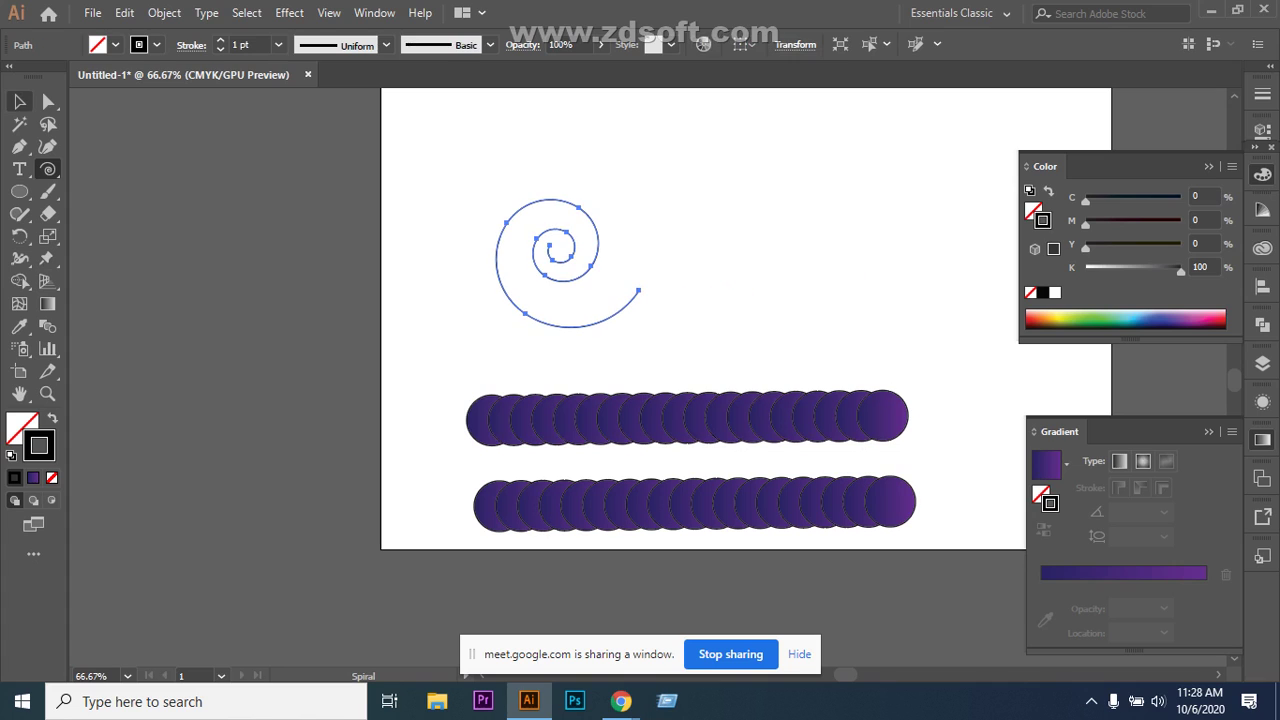
# Replace the spine of the upper circle row's blend with the spiral path, and deselect the result.
pyautogui.moveTo(445, 233); pyautogui.dragTo(598, 420)
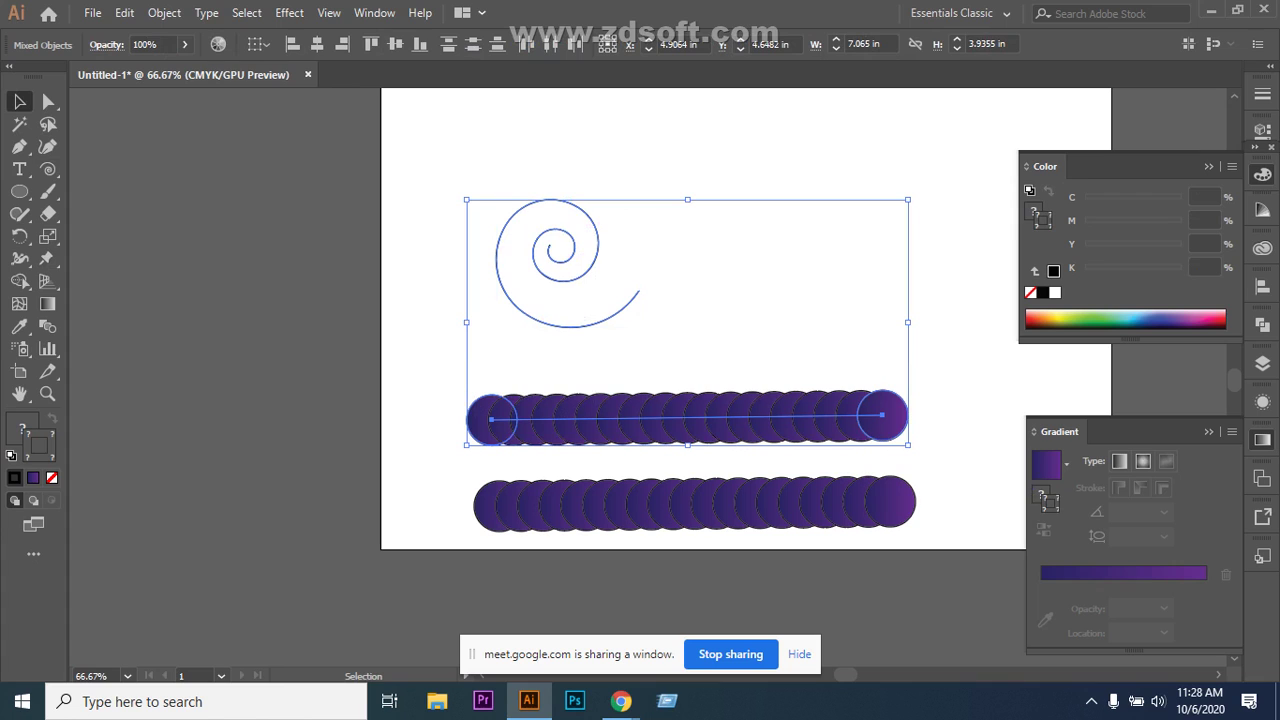
pyautogui.click(164, 12)
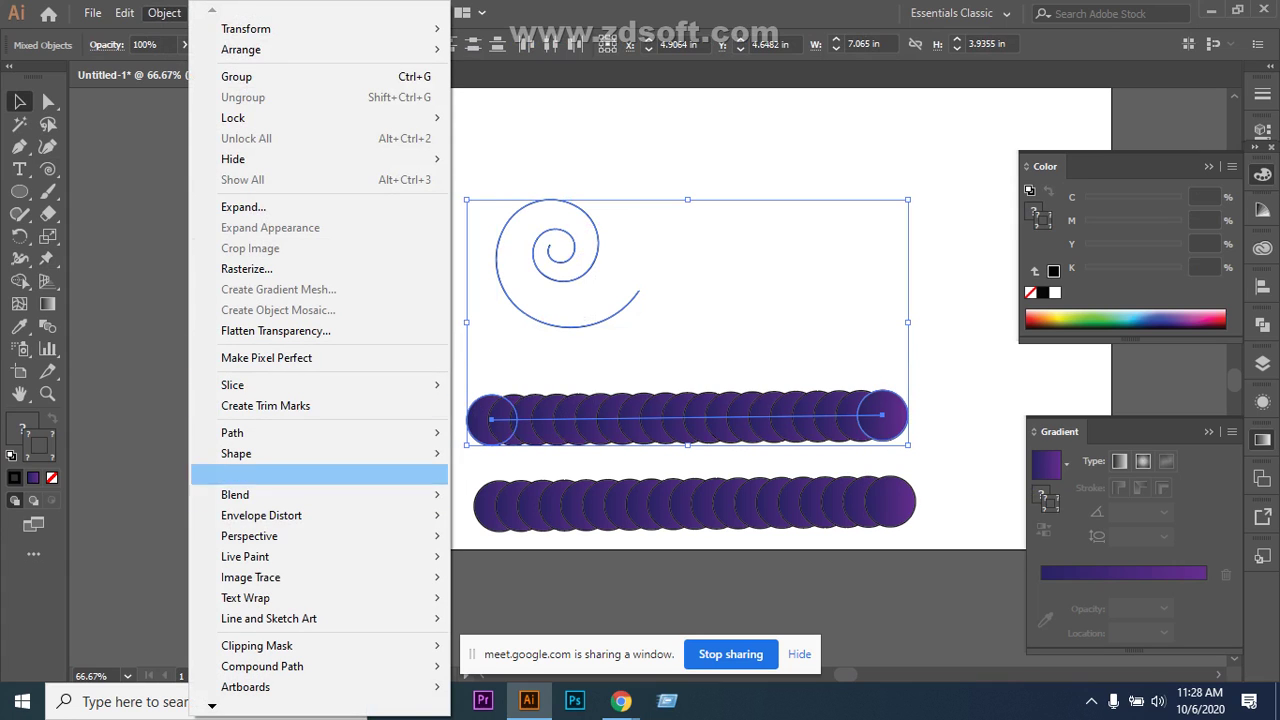
pyautogui.moveTo(300, 494)
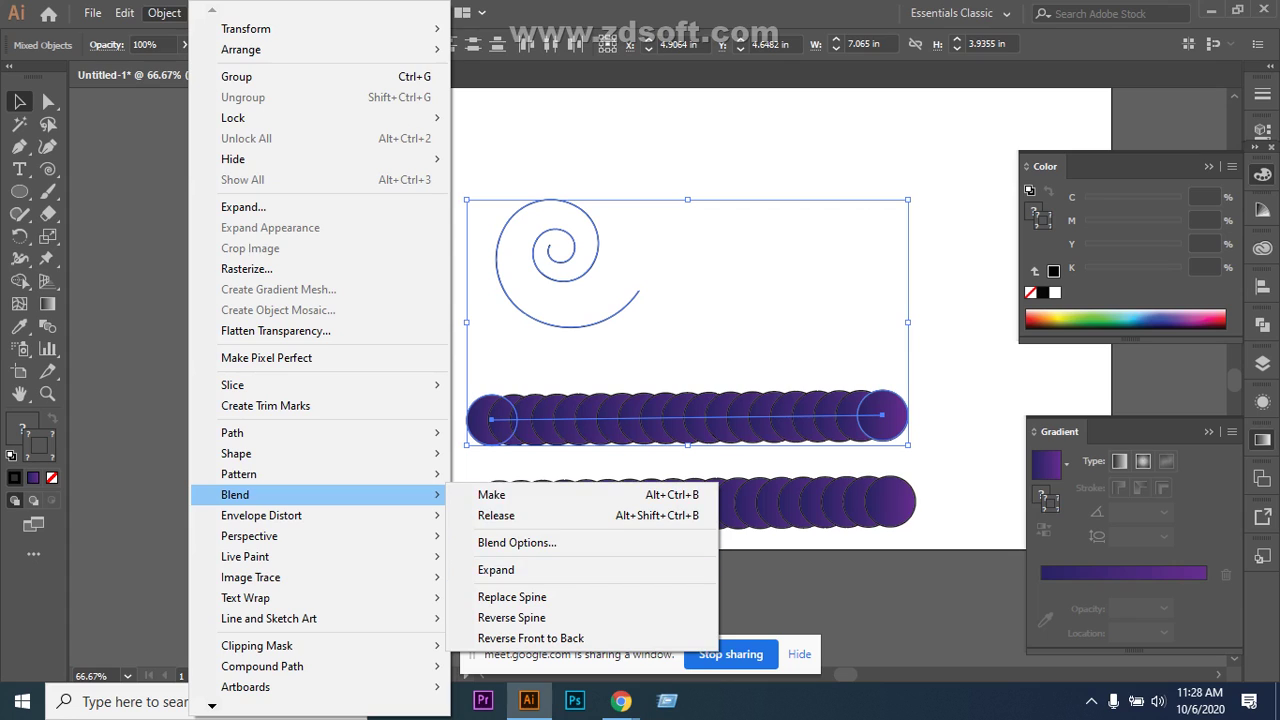
pyautogui.click(512, 597)
pyautogui.hotkey('ctrl', 'shift', 'a')
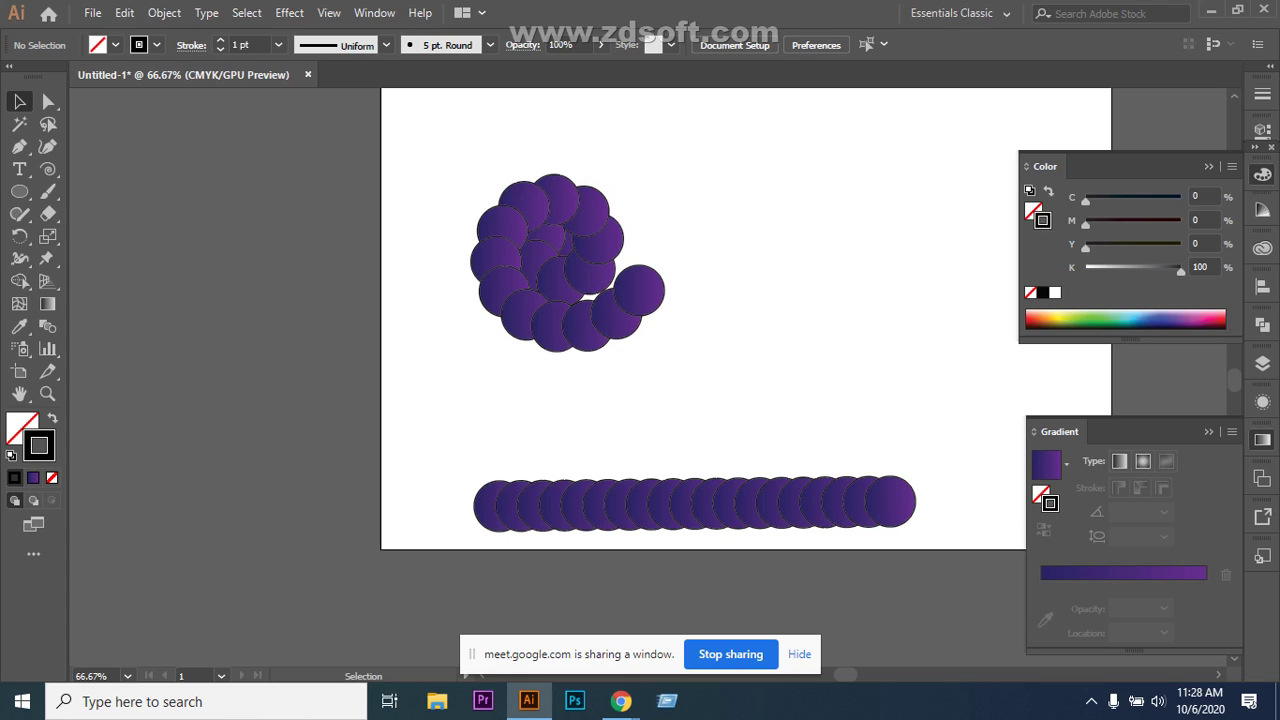
# Delete the spiral blend and the remaining circle row from the artboard.
pyautogui.hotkey('ctrl', 'a')
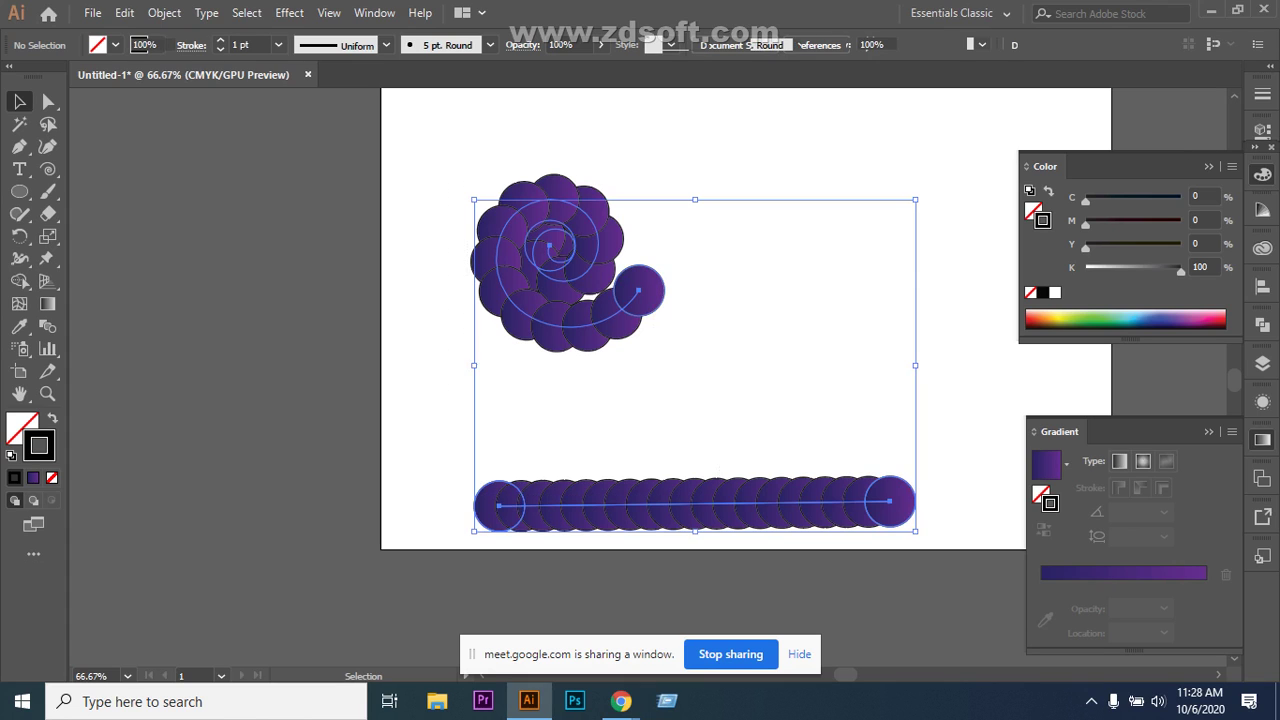
pyautogui.press('Delete')
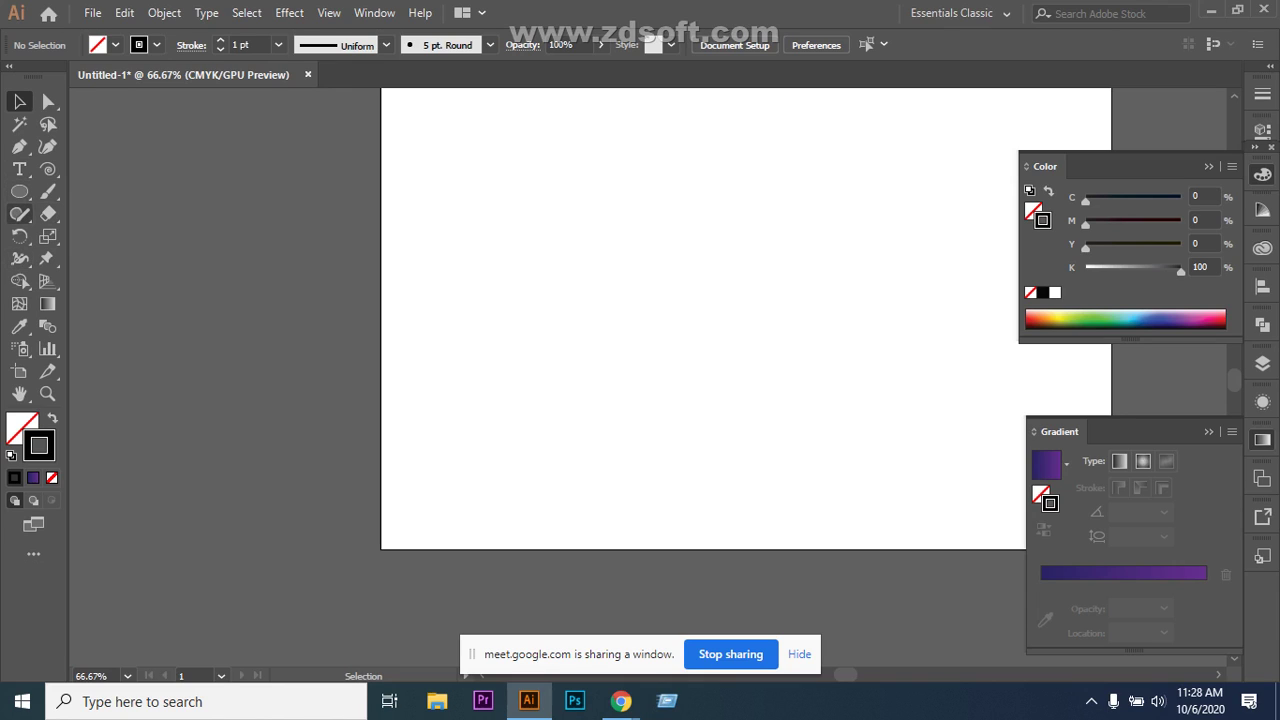
pyautogui.click(19, 191)
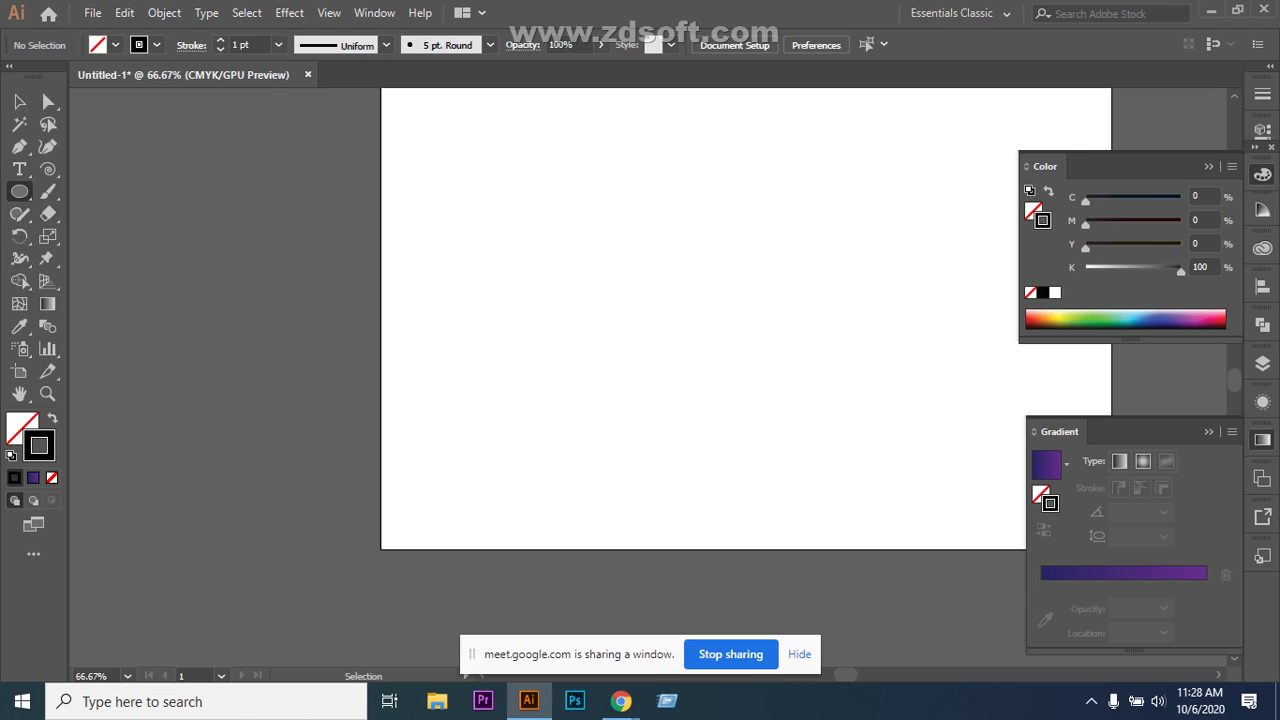
pyautogui.moveTo(546, 242)
pyautogui.mouseDown()
pyautogui.moveTo(575, 290)
pyautogui.moveTo(606, 302)
pyautogui.mouseUp()
pyautogui.press('v')
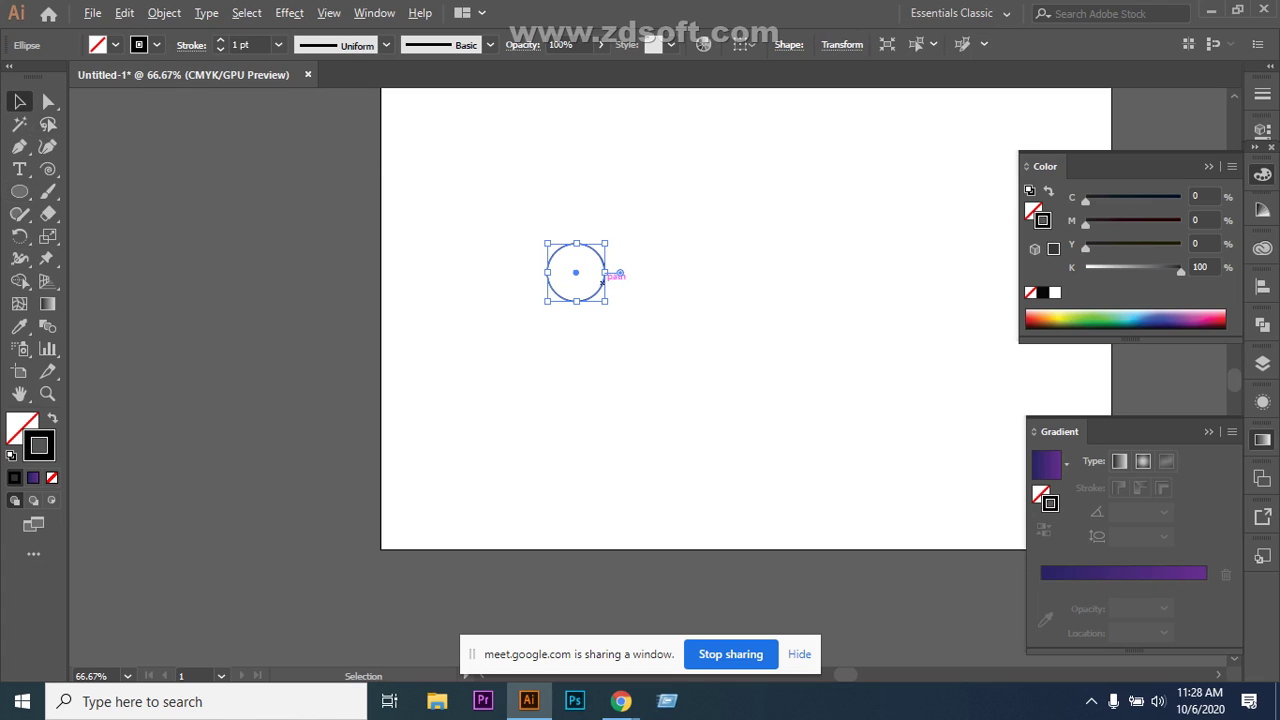
pyautogui.moveTo(603, 284); pyautogui.dragTo(660, 322)
pyautogui.press('a')
pyautogui.press('b')
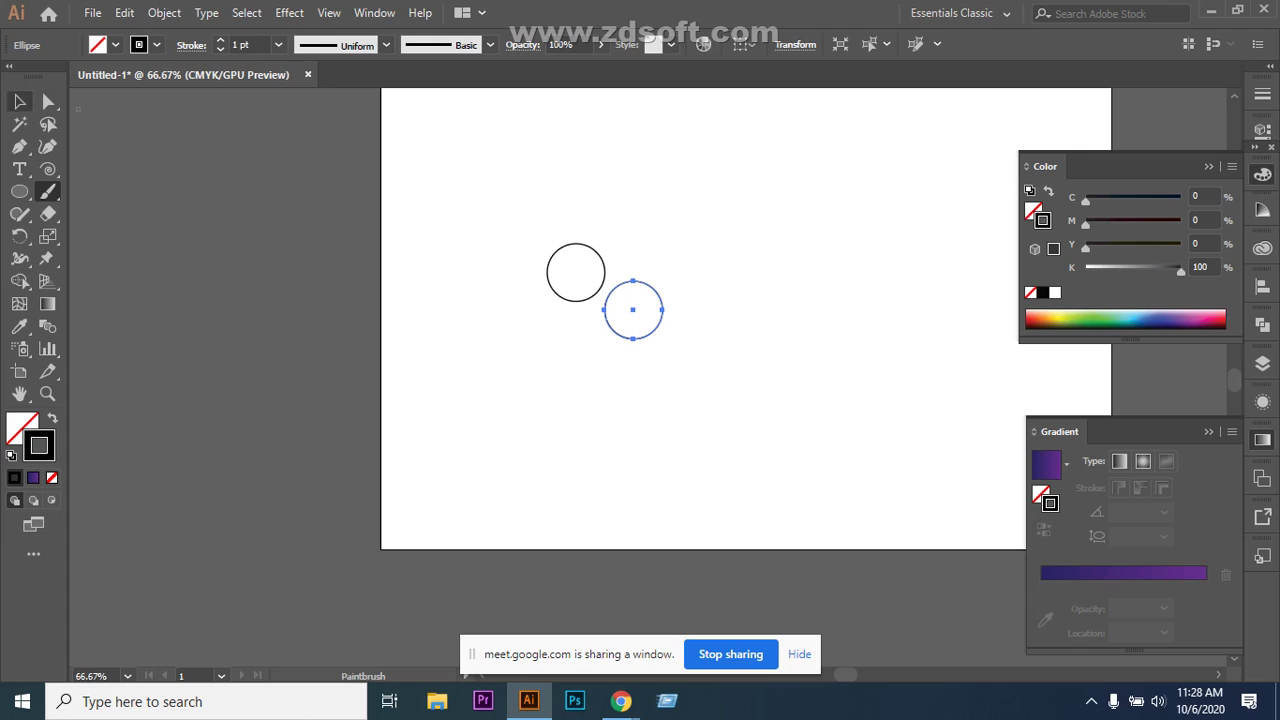
pyautogui.press('v')
pyautogui.moveTo(517, 183)
pyautogui.mouseDown()
pyautogui.moveTo(523, 300)
pyautogui.moveTo(620, 330)
pyautogui.mouseUp()
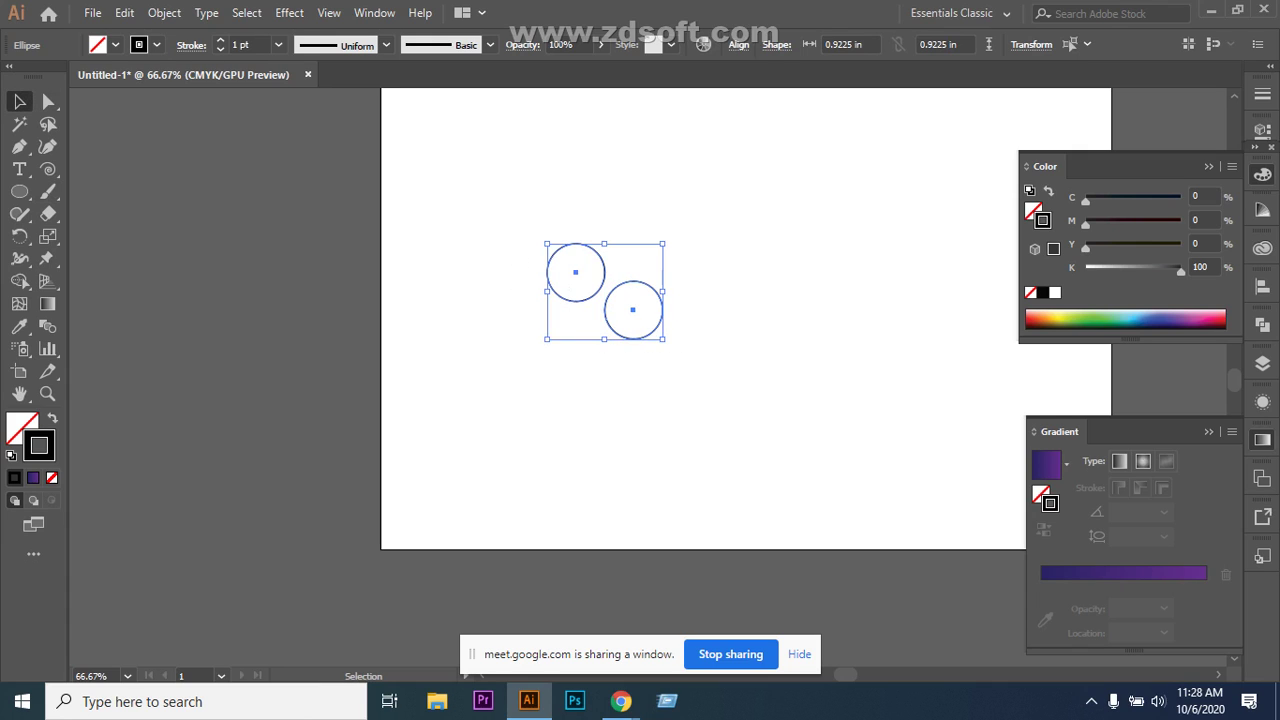
pyautogui.press('Delete')
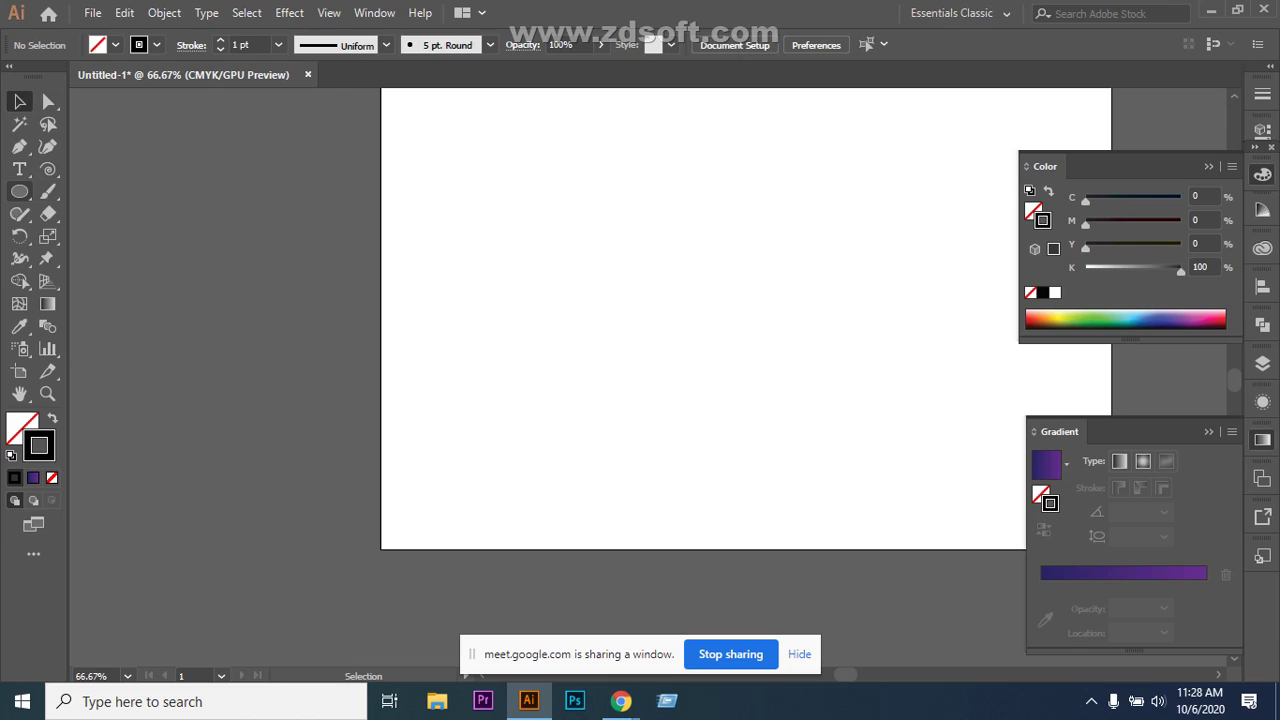
# Activate the Star tool with the blue-to-purple linear gradient as fill and no stroke.
pyautogui.press('l')
pyautogui.moveTo(19, 191); pyautogui.dragTo(90, 277)
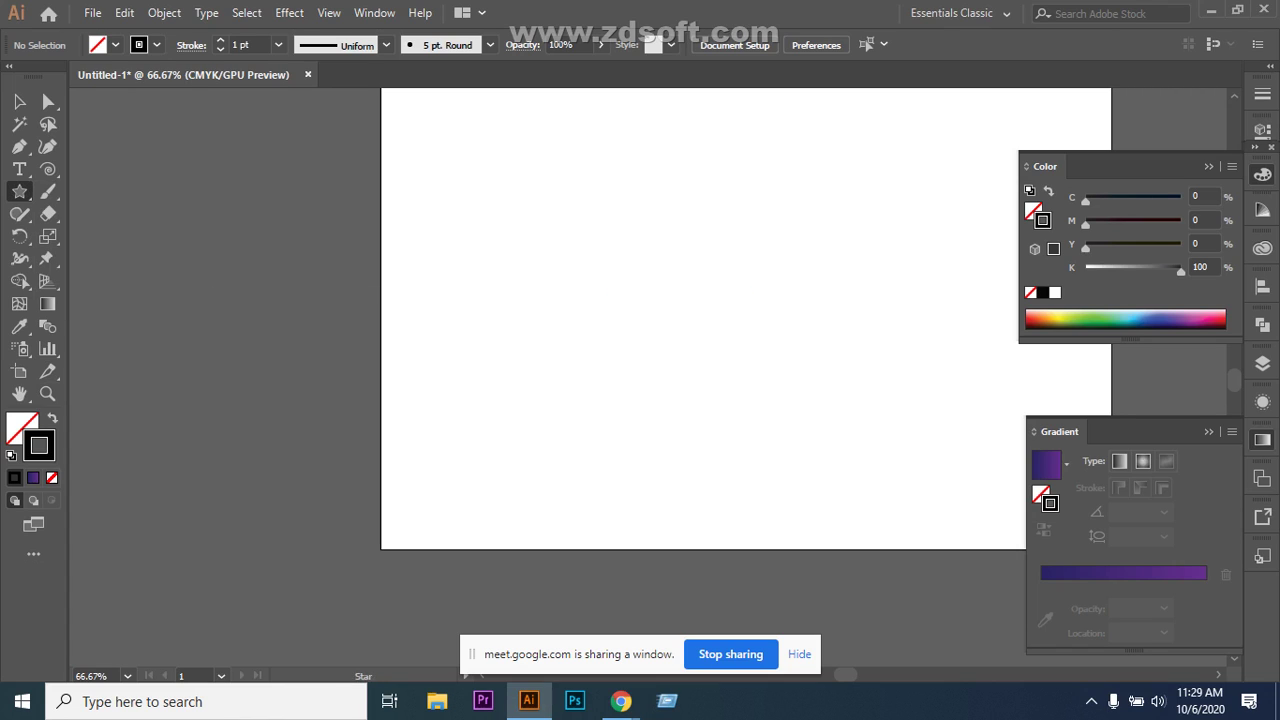
pyautogui.hotkey('shift', 'x')
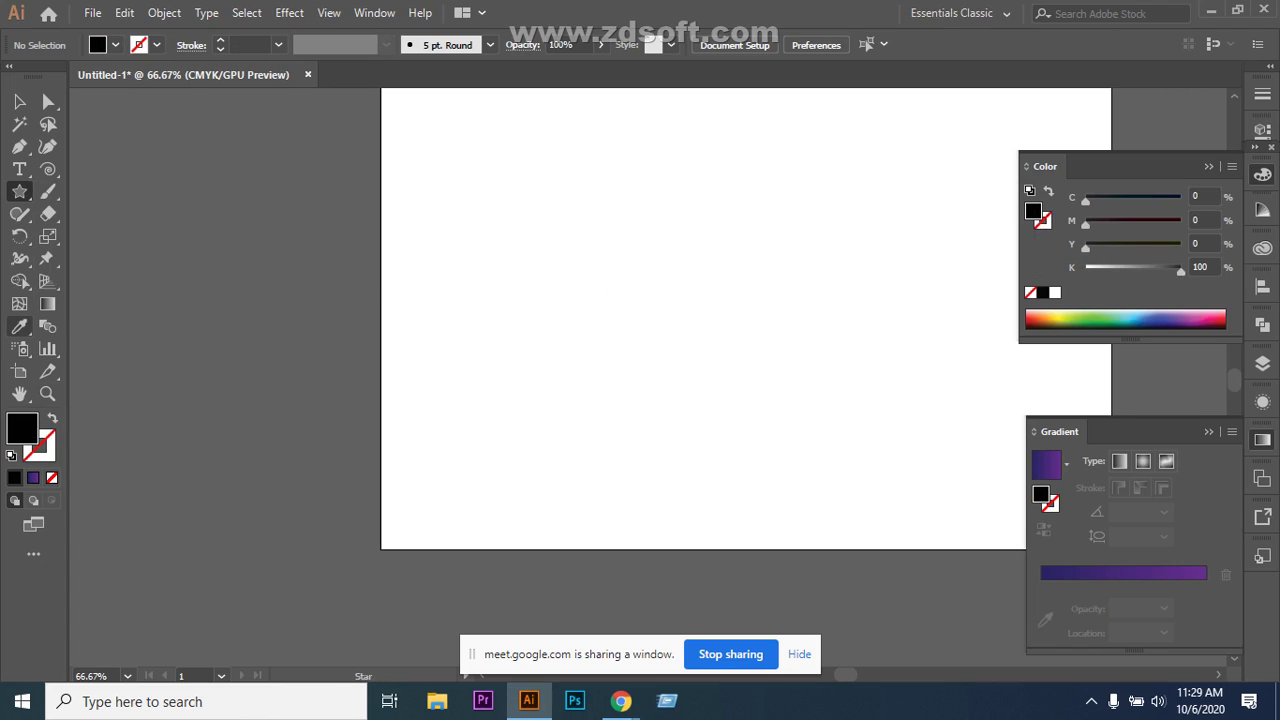
pyautogui.click(19, 326)
pyautogui.click(1046, 464)
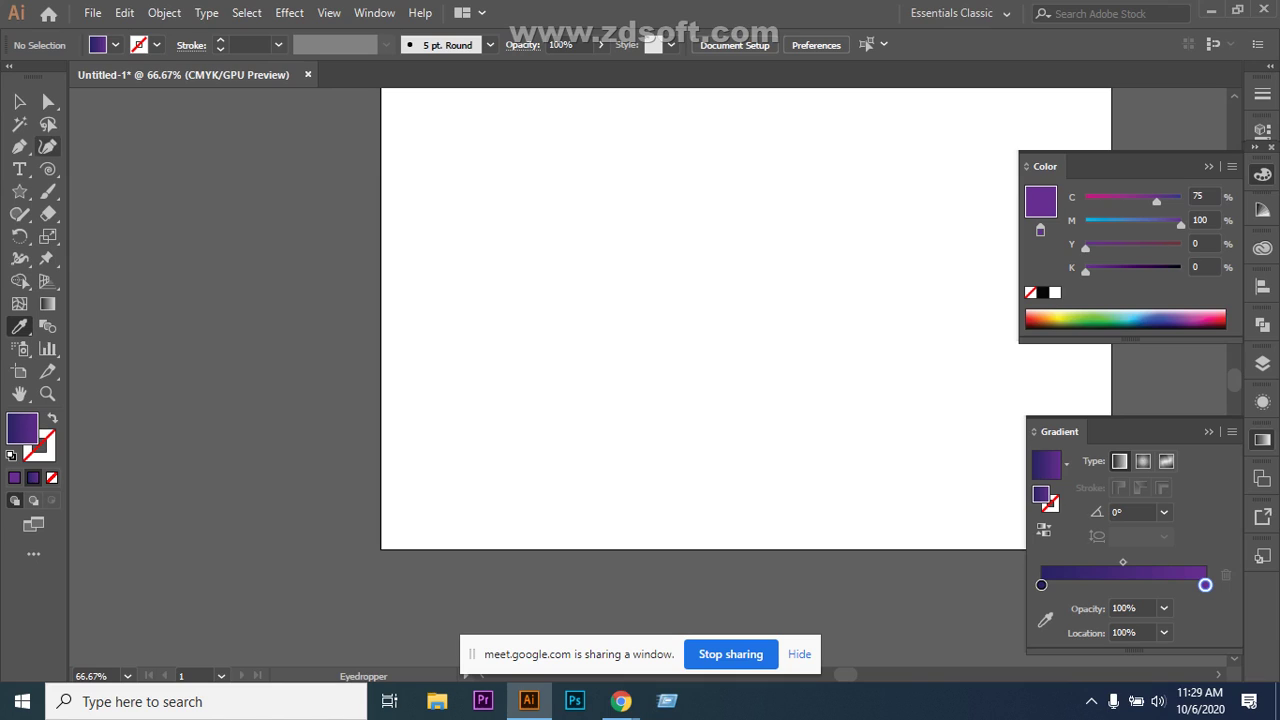
pyautogui.press('v')
pyautogui.click(19, 191)
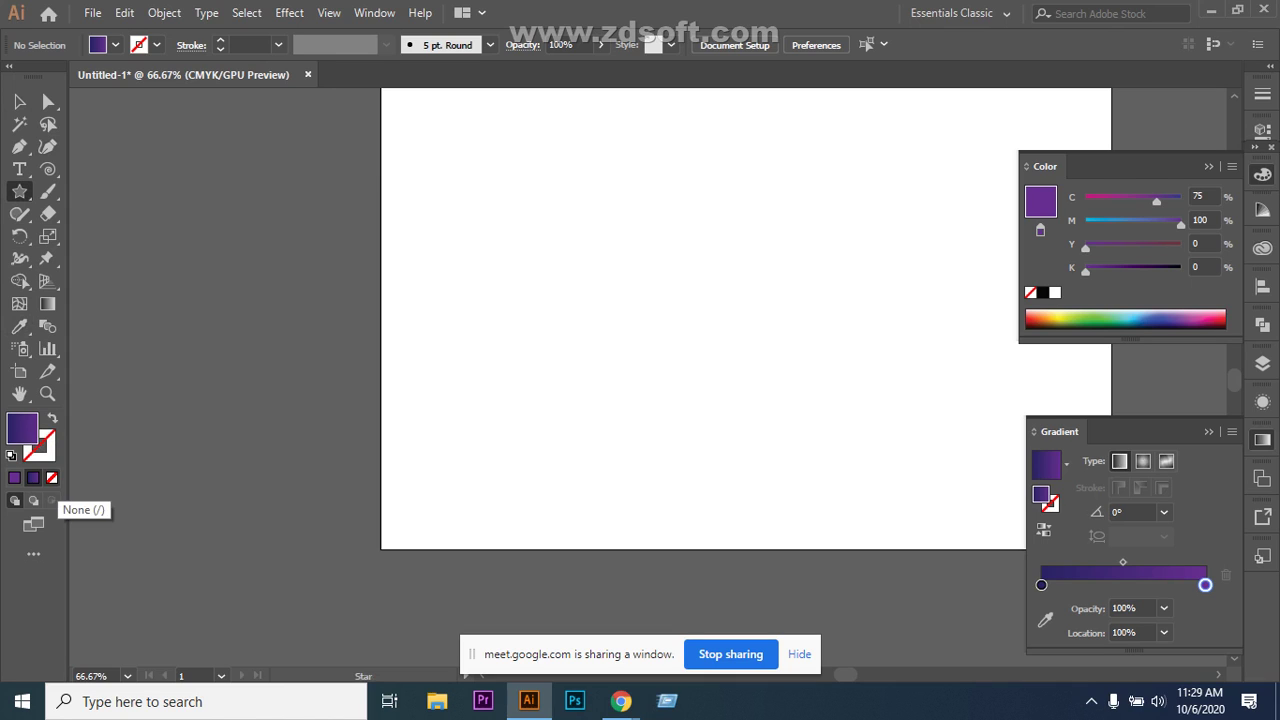
# Set the fill to none and the stroke to a near-black colour of C 72.38, M 67.18, Y 65.47, K 80.19.
pyautogui.click(52, 477)
pyautogui.doubleClick(42, 447)
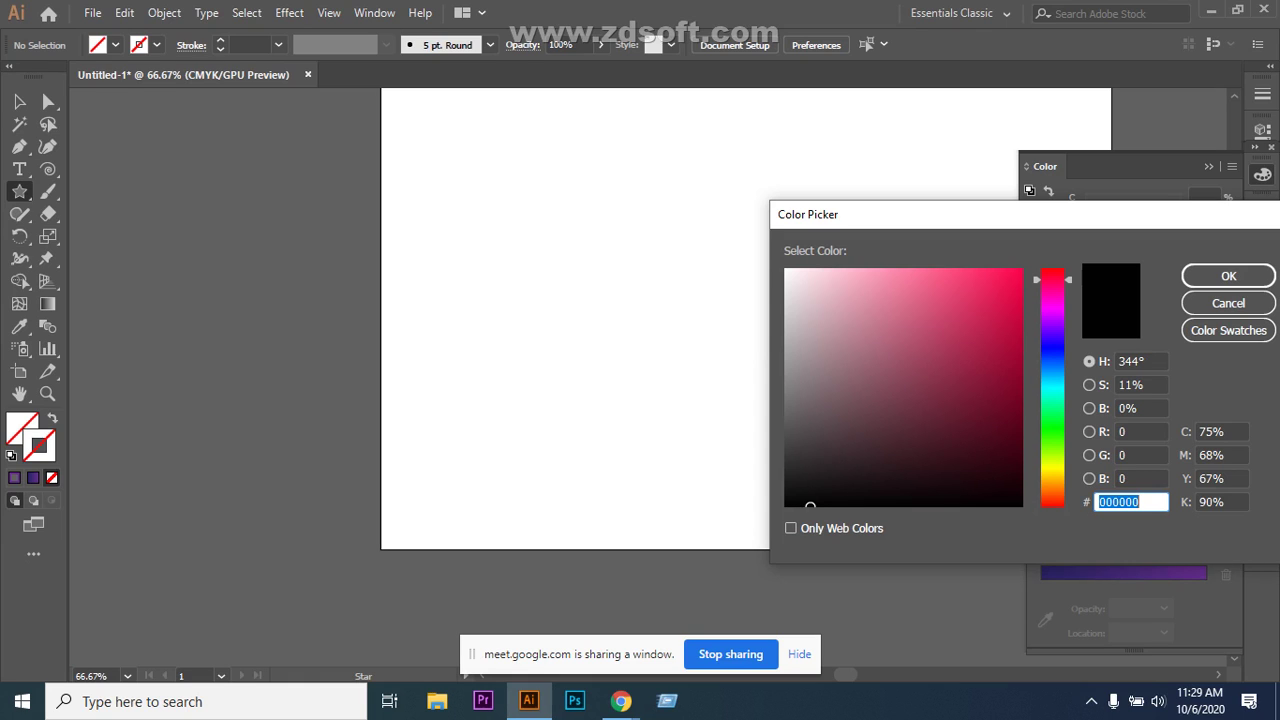
pyautogui.click(795, 486)
pyautogui.click(1228, 275)
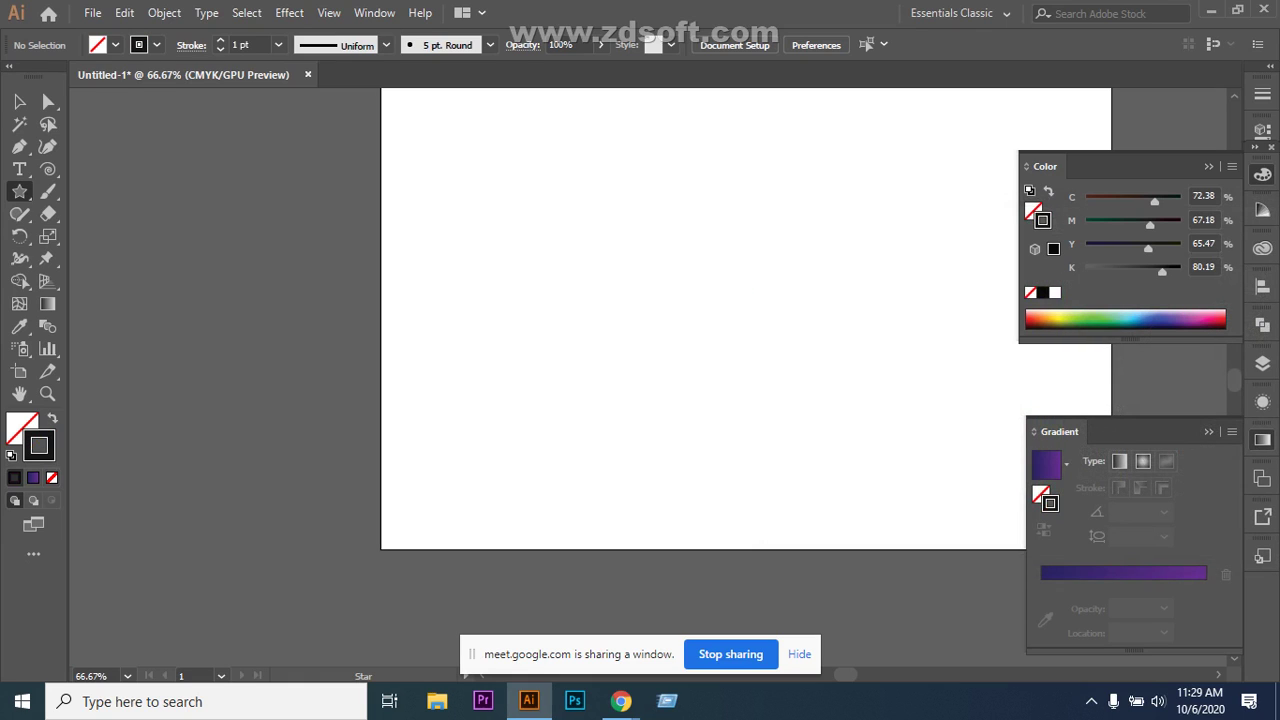
# Draw a large upright five-pointed star on the artboard's left half and shift it slightly downward.
pyautogui.moveTo(597, 268); pyautogui.dragTo(748, 378)
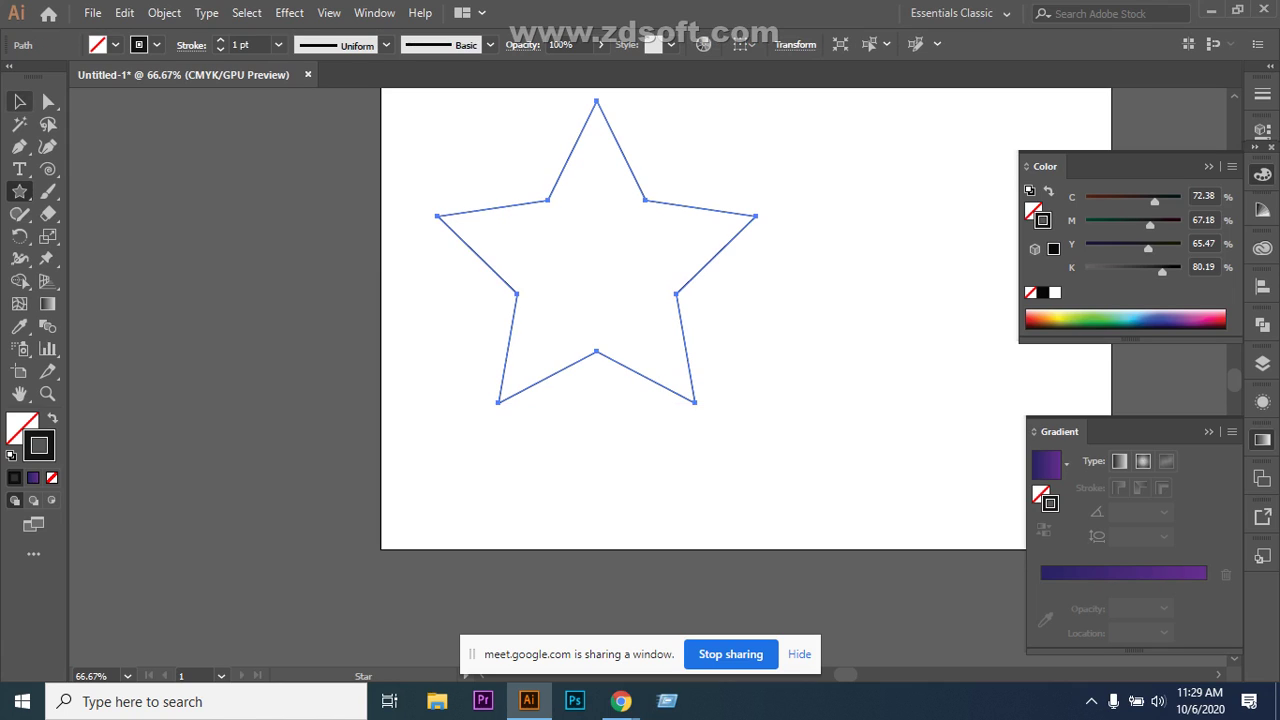
pyautogui.press('v')
pyautogui.moveTo(531, 202); pyautogui.dragTo(539, 231)
# Draw a small upright five-pointed star outward from the centre of the large star.
pyautogui.hotkey('ctrl', 'shift', 'a')
pyautogui.click(19, 191)
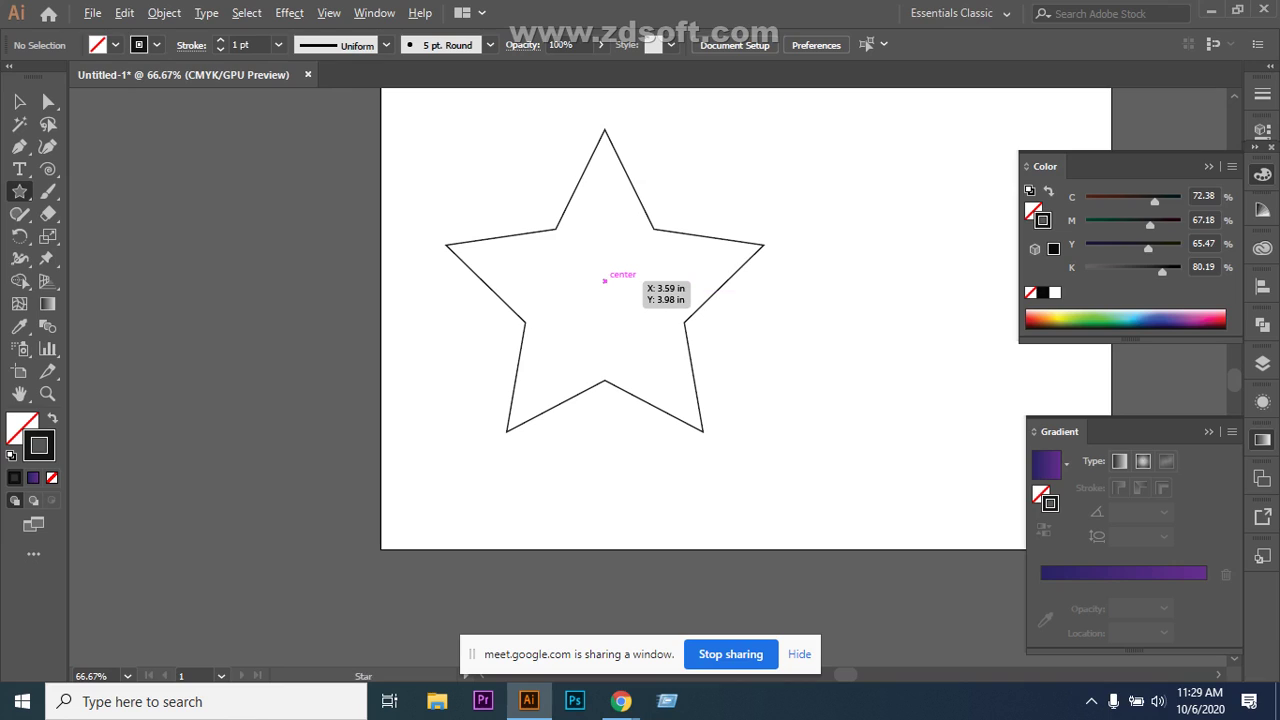
pyautogui.moveTo(604, 280); pyautogui.dragTo(631, 318)
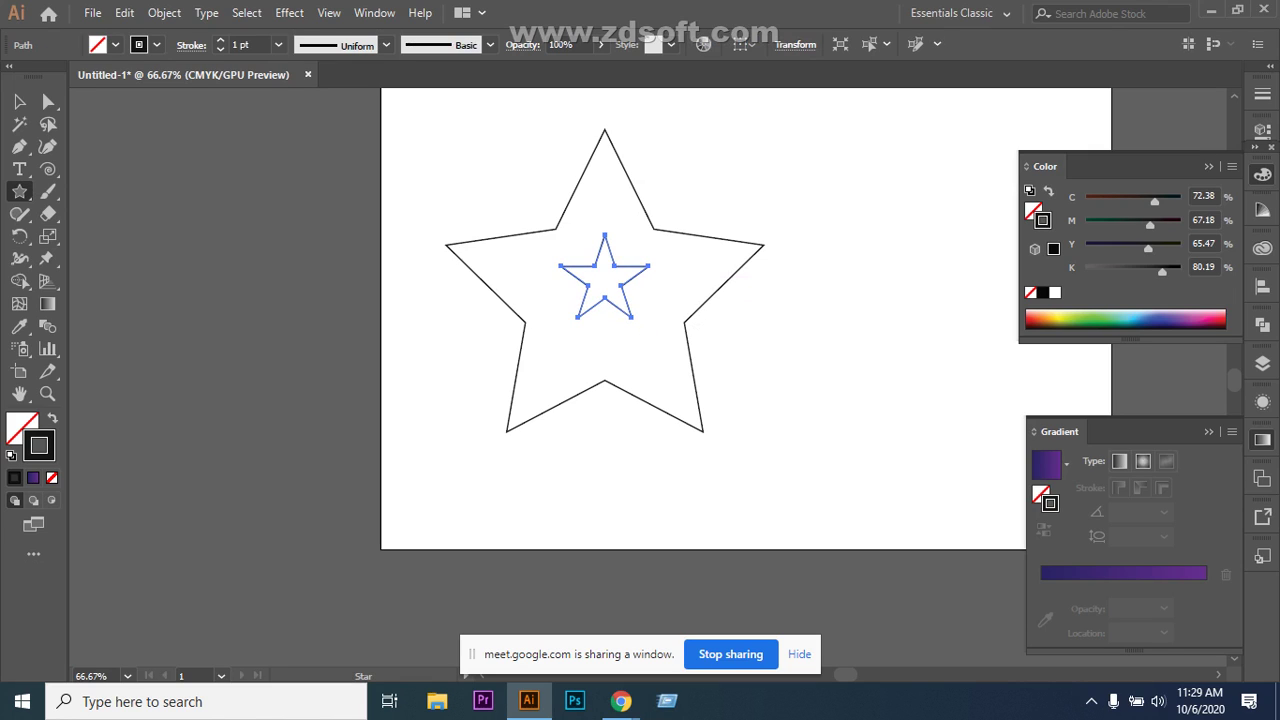
pyautogui.click(671, 44)
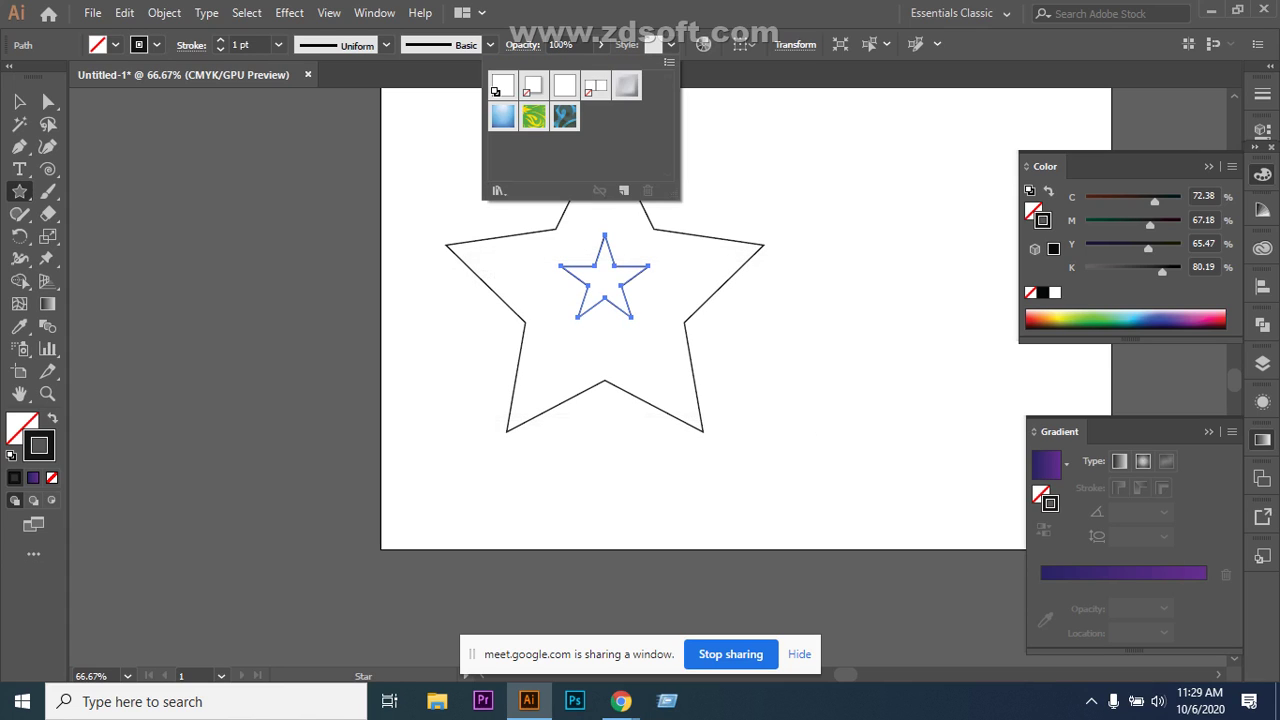
pyautogui.click(840, 44)
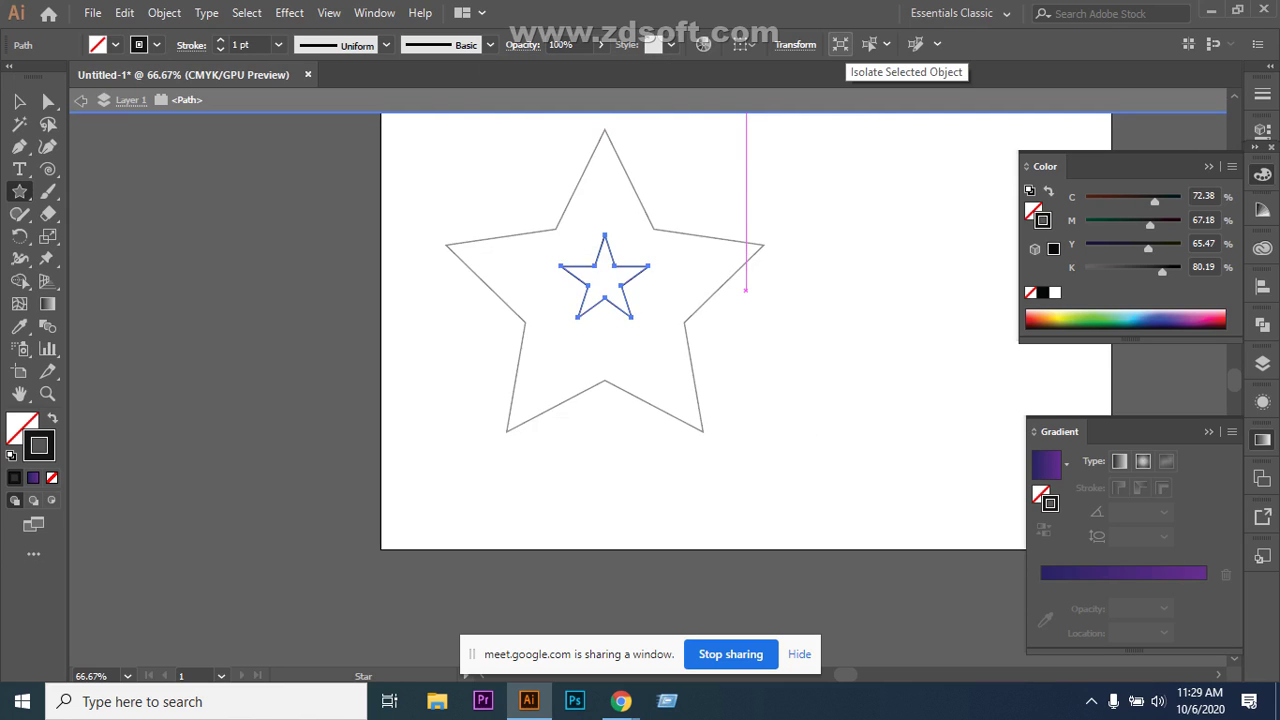
pyautogui.click(81, 100)
pyautogui.click(81, 100)
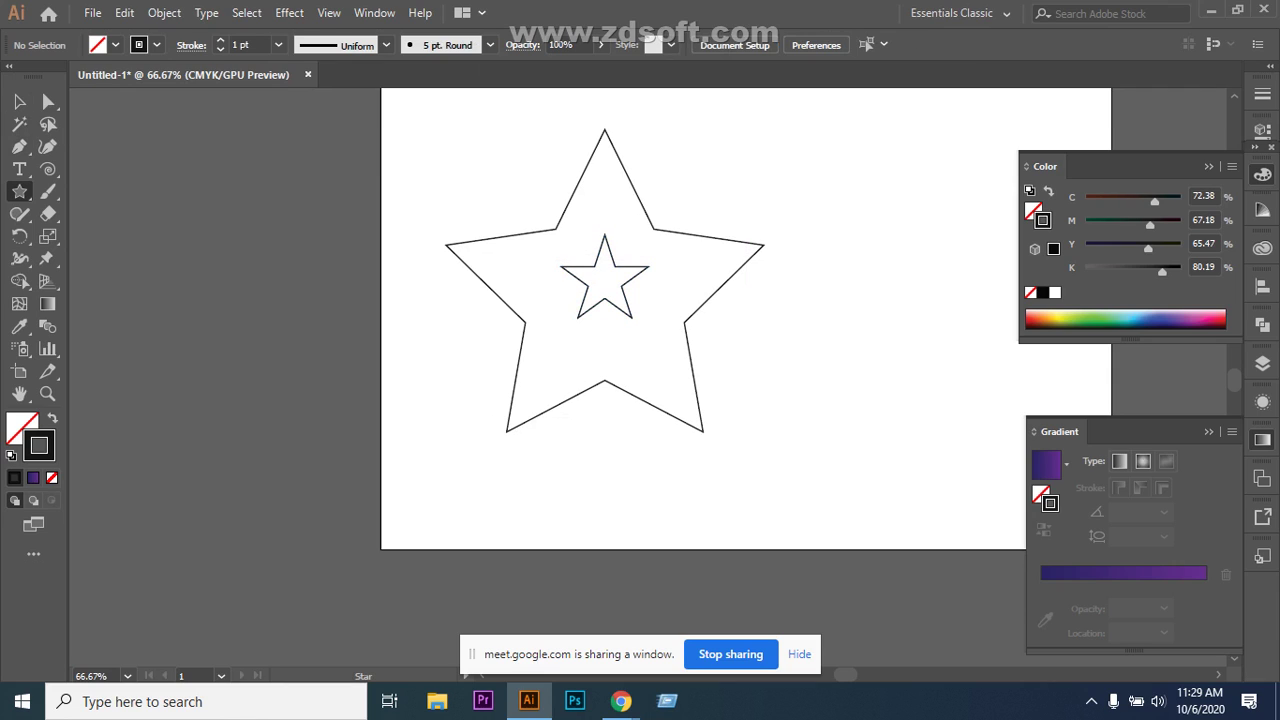
# Apply the blue-to-purple linear gradient to the small inner star's stroke, and deselect the star.
pyautogui.click(19, 101)
pyautogui.click(576, 267)
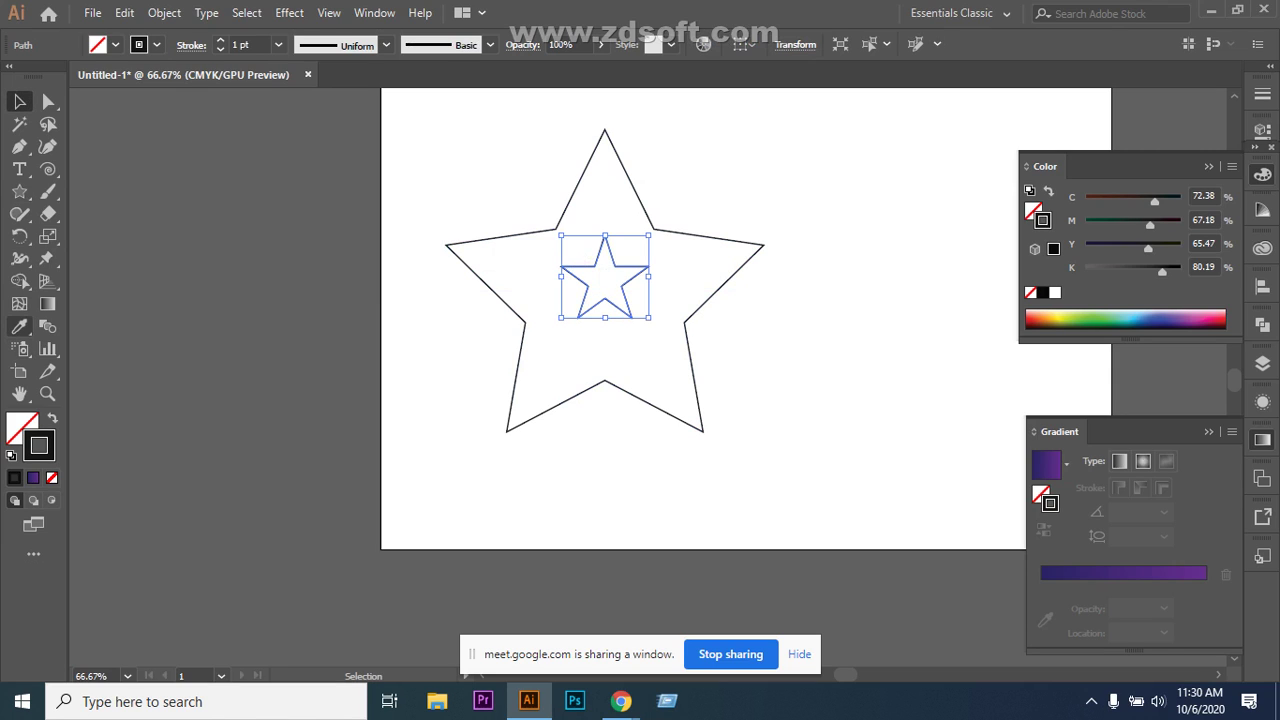
pyautogui.click(1060, 573)
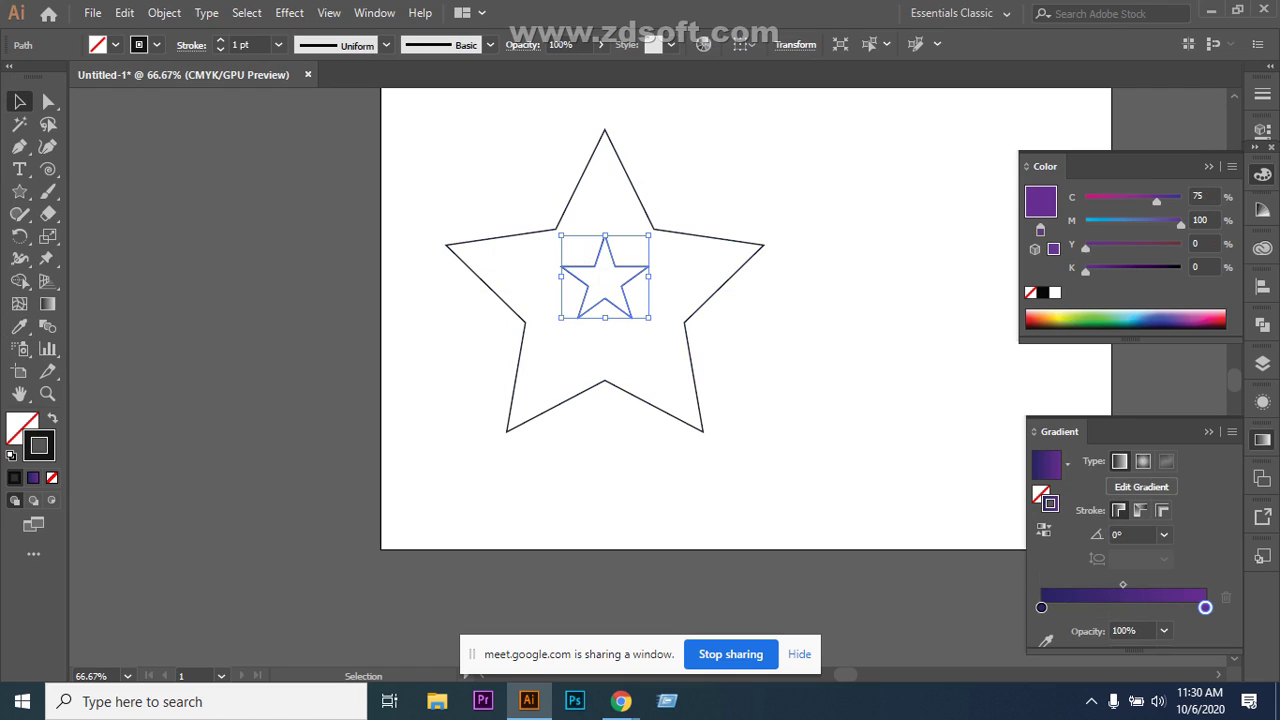
pyautogui.click(820, 450)
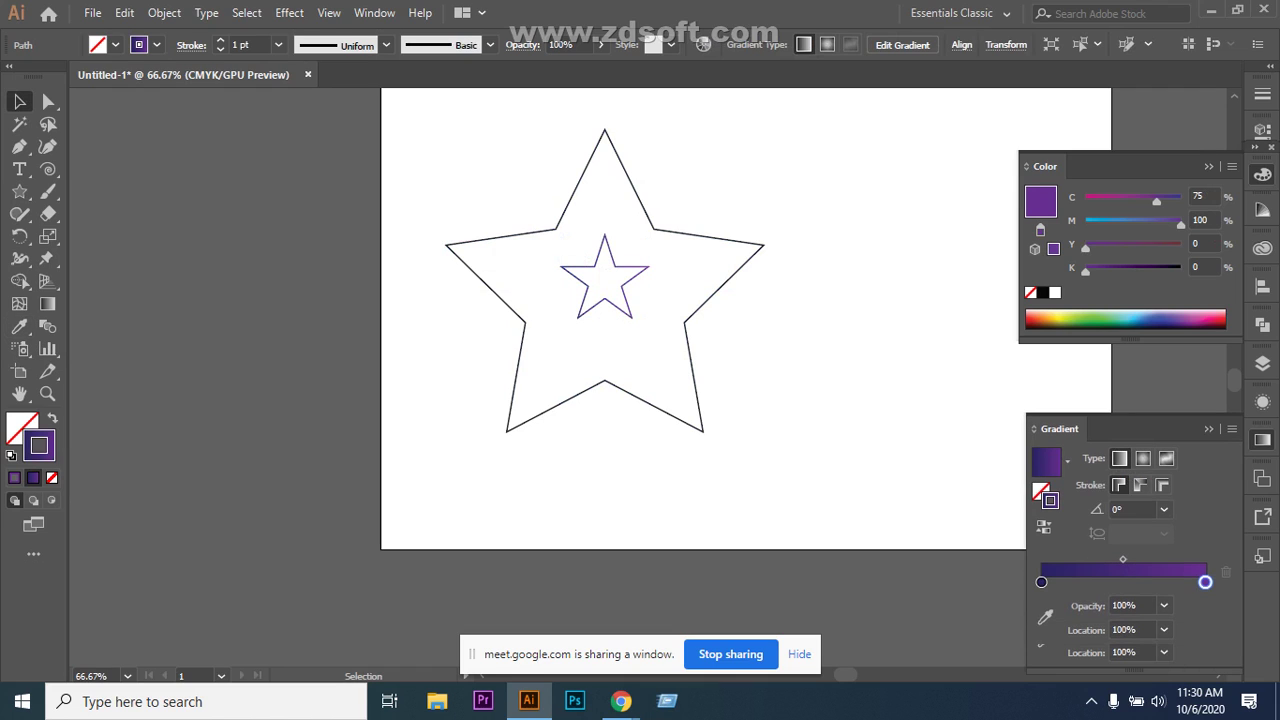
# Apply the blue-to-purple linear gradient to the large outer star's stroke, and deselect the star.
pyautogui.click(524, 422)
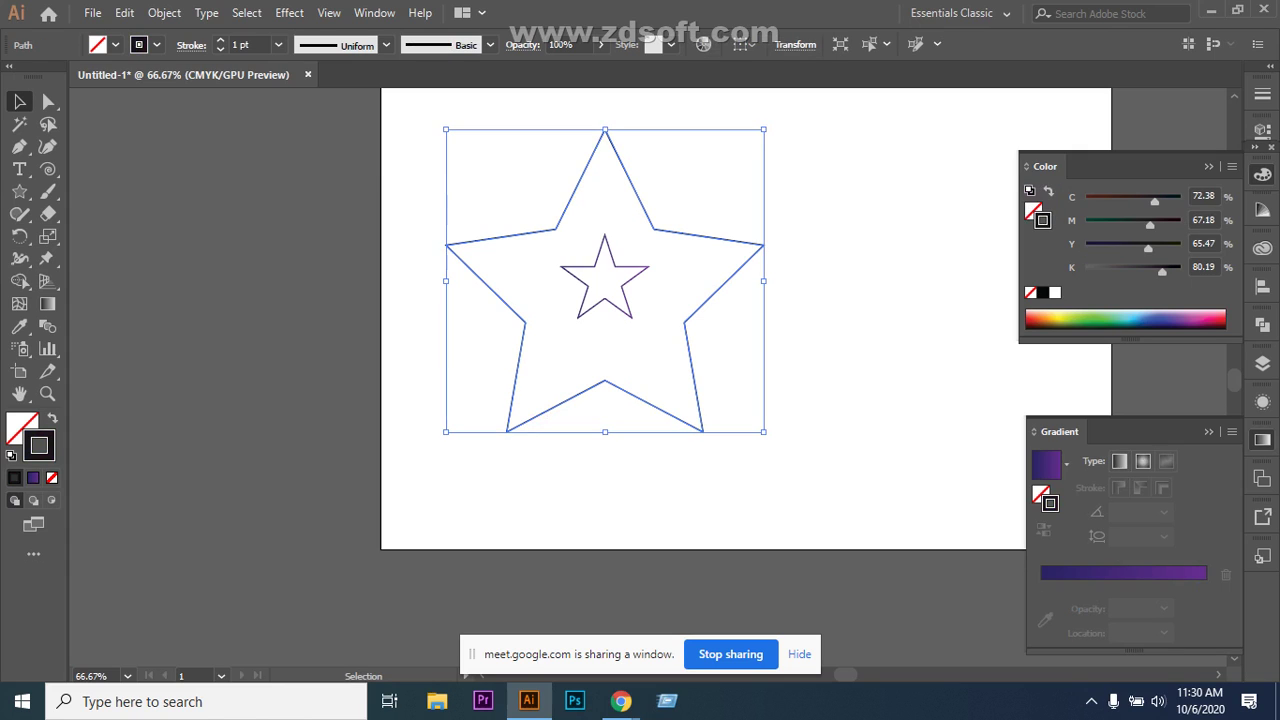
pyautogui.click(1119, 459)
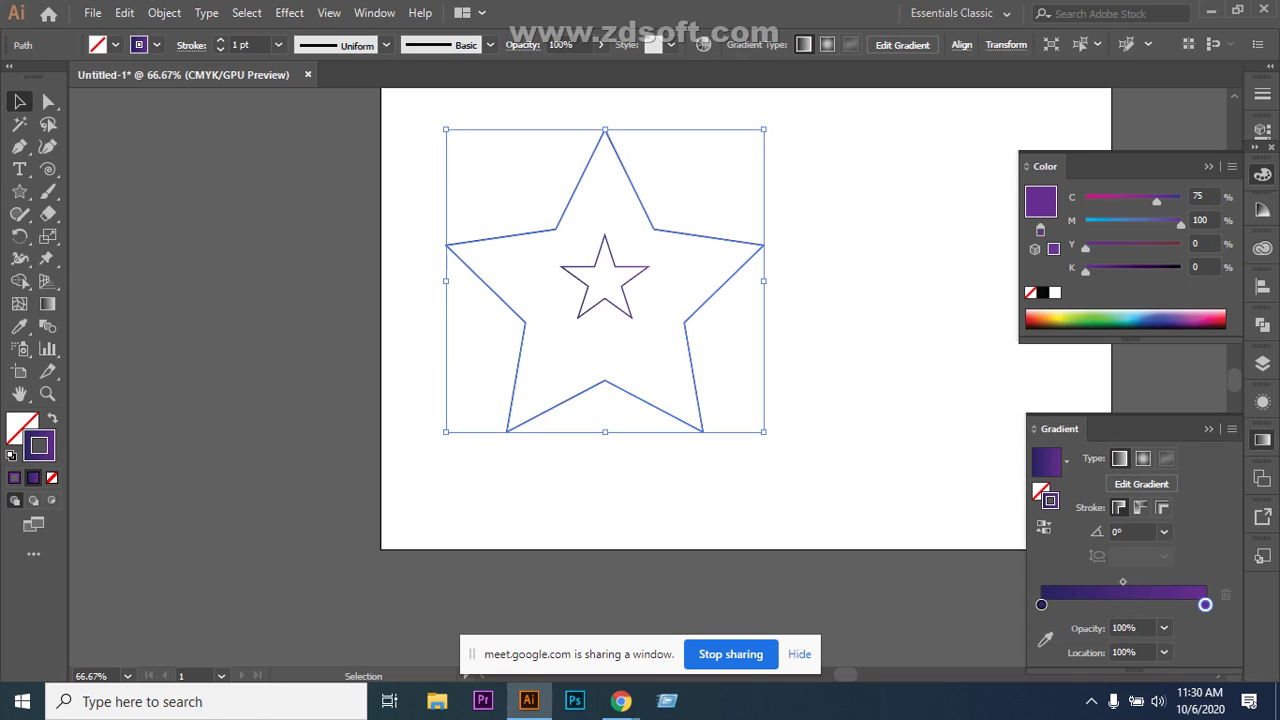
pyautogui.hotkey('ctrl', 'shift', 'a')
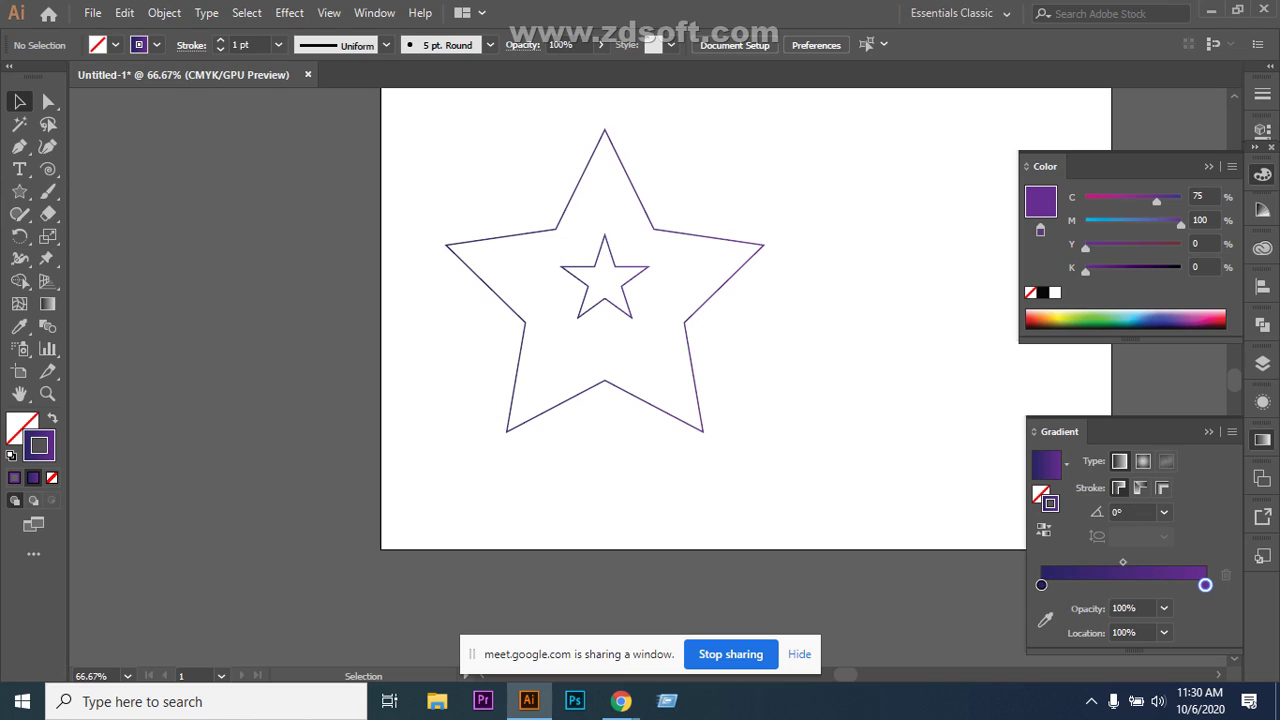
# Select both stars and set the blend spacing to 15 specified steps.
pyautogui.click(480, 239)
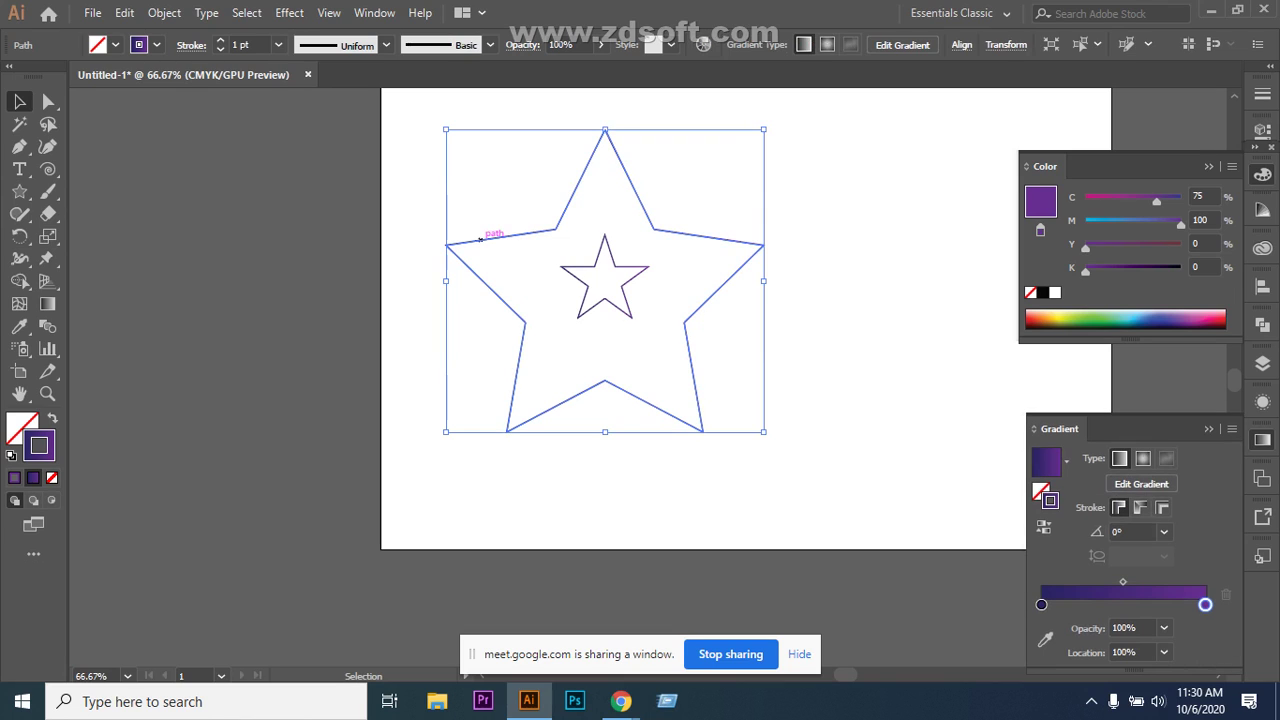
pyautogui.moveTo(415, 206); pyautogui.dragTo(622, 341)
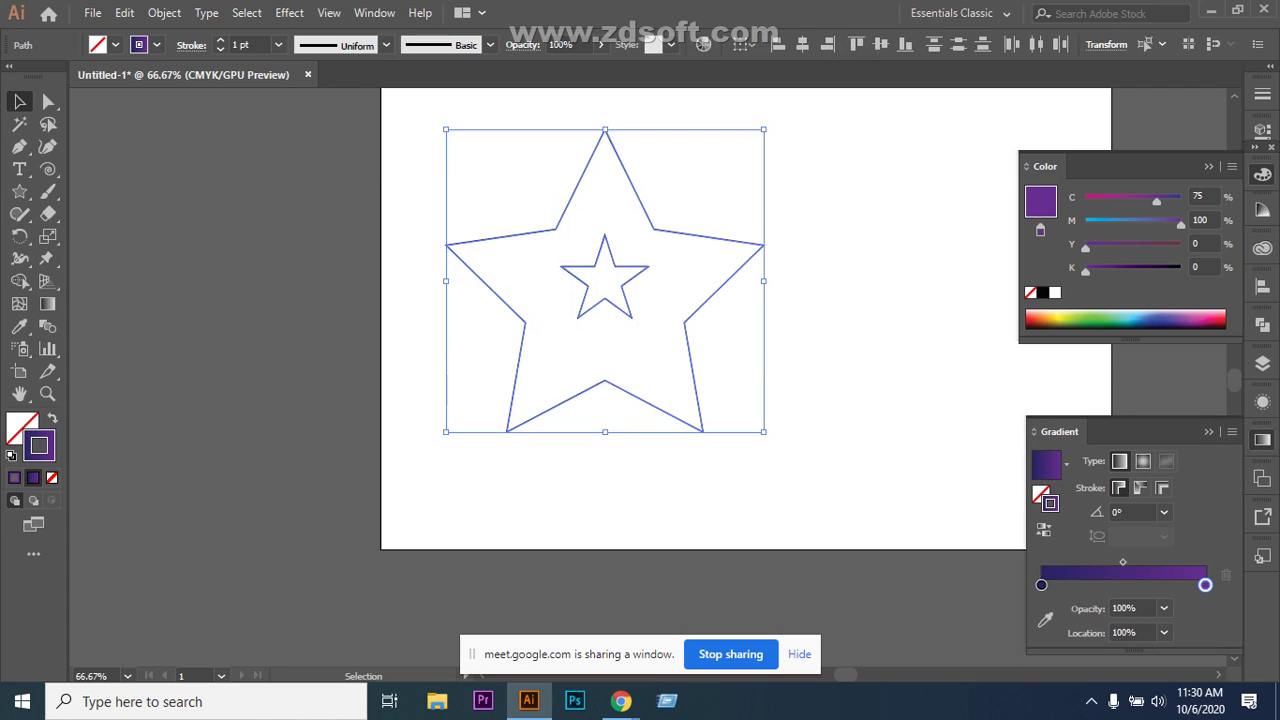
pyautogui.click(164, 12)
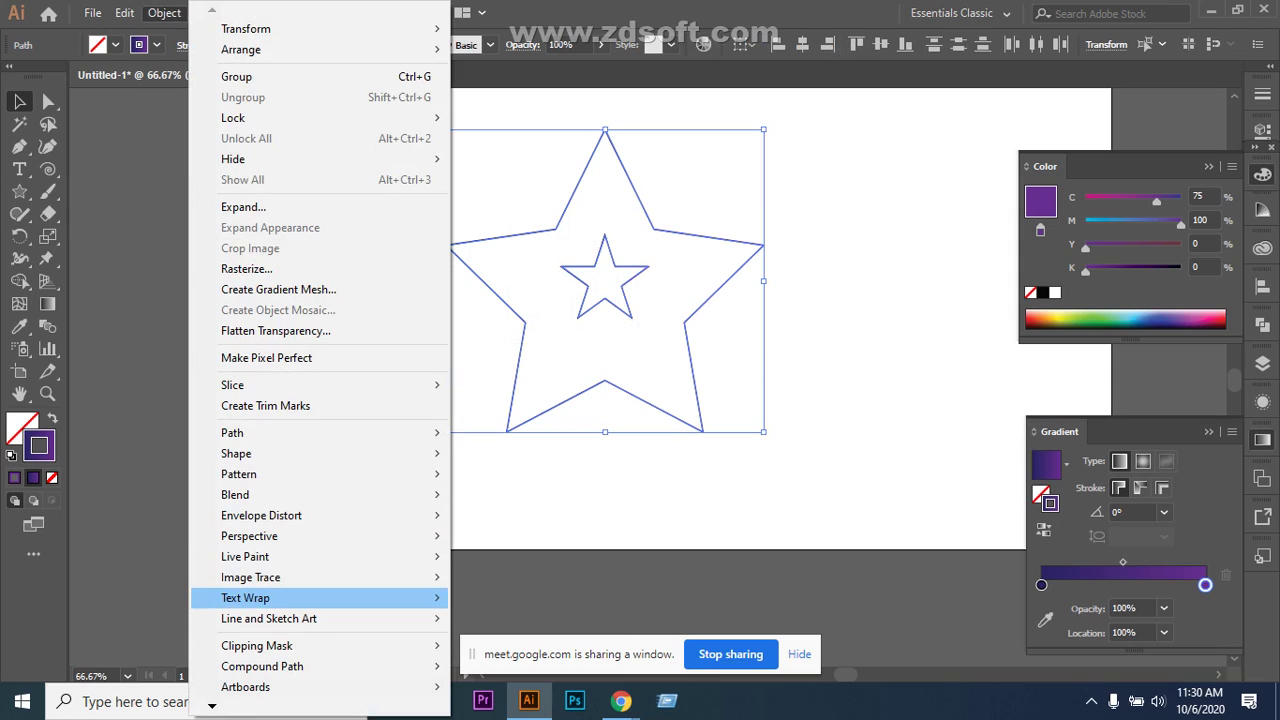
pyautogui.moveTo(250, 597)
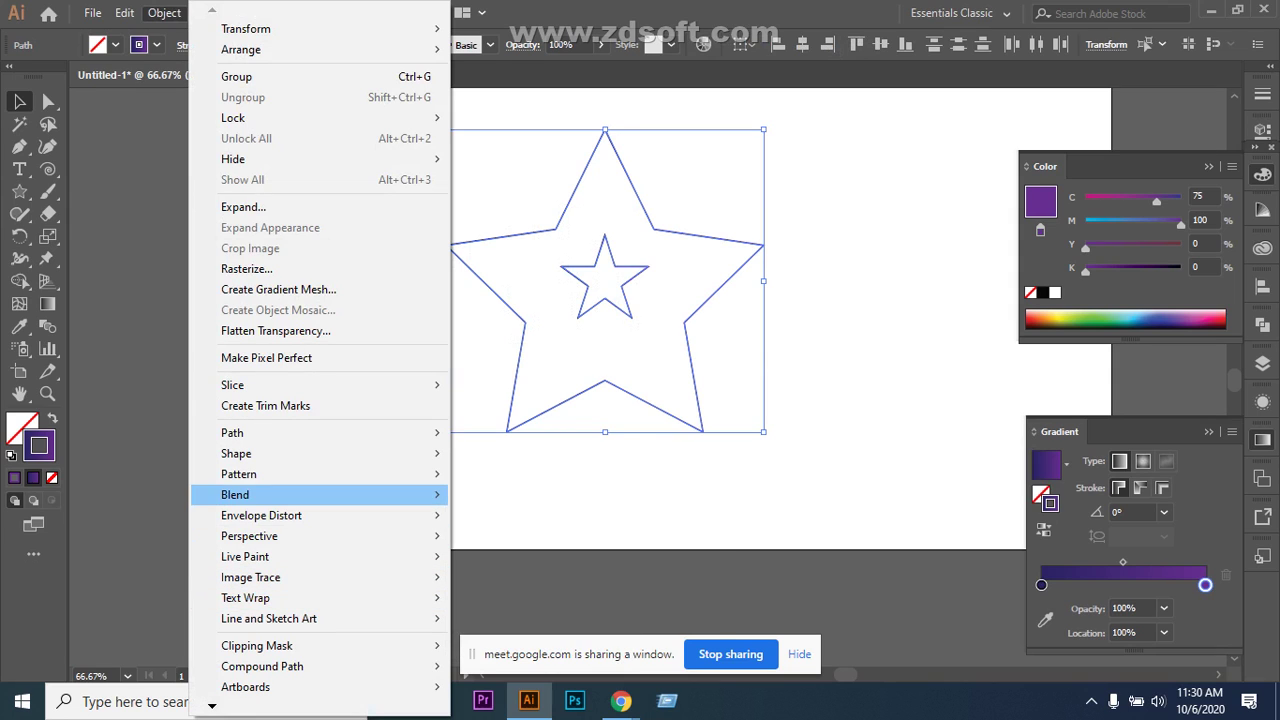
pyautogui.moveTo(250, 494)
pyautogui.click(517, 542)
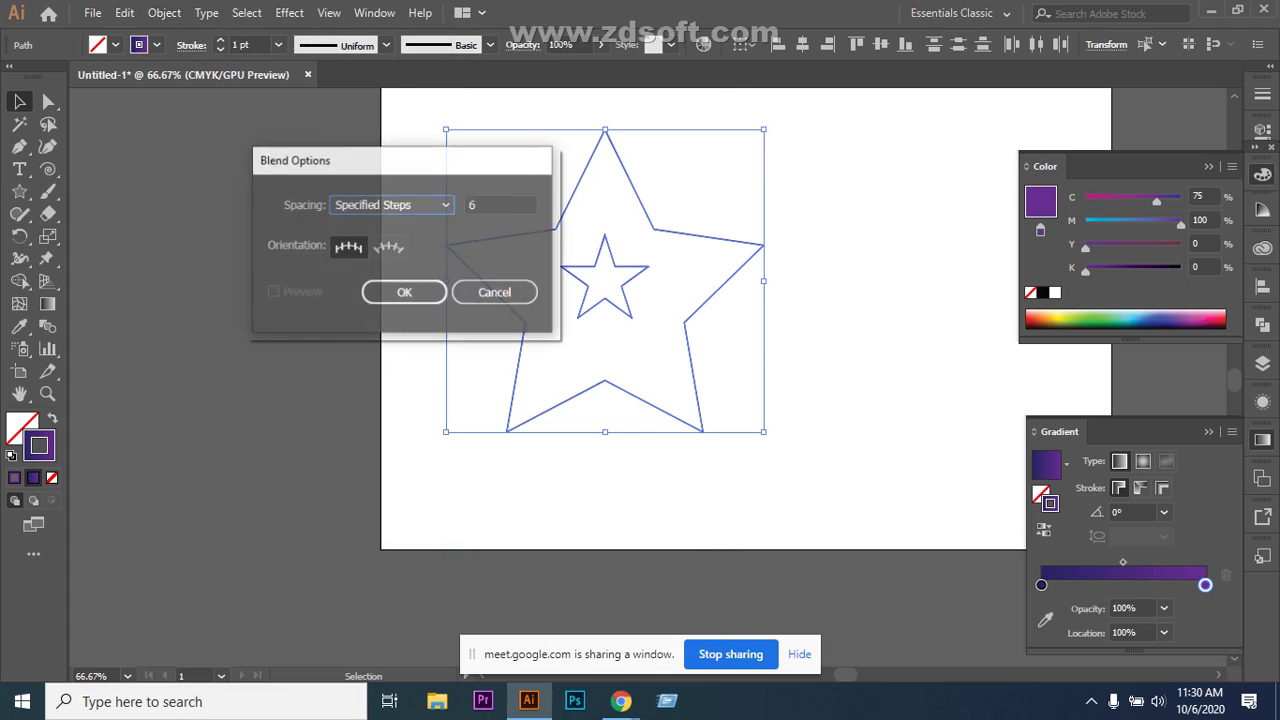
pyautogui.press('Tab')
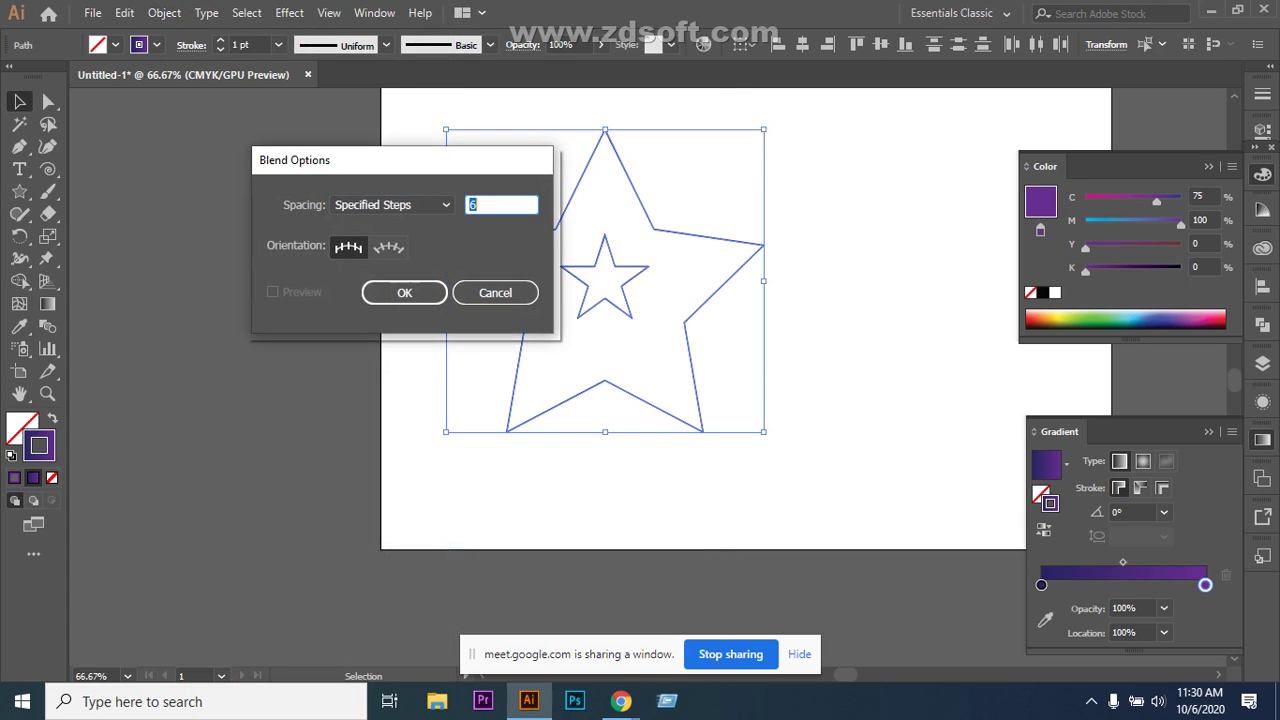
pyautogui.write('15')
pyautogui.click(404, 292)
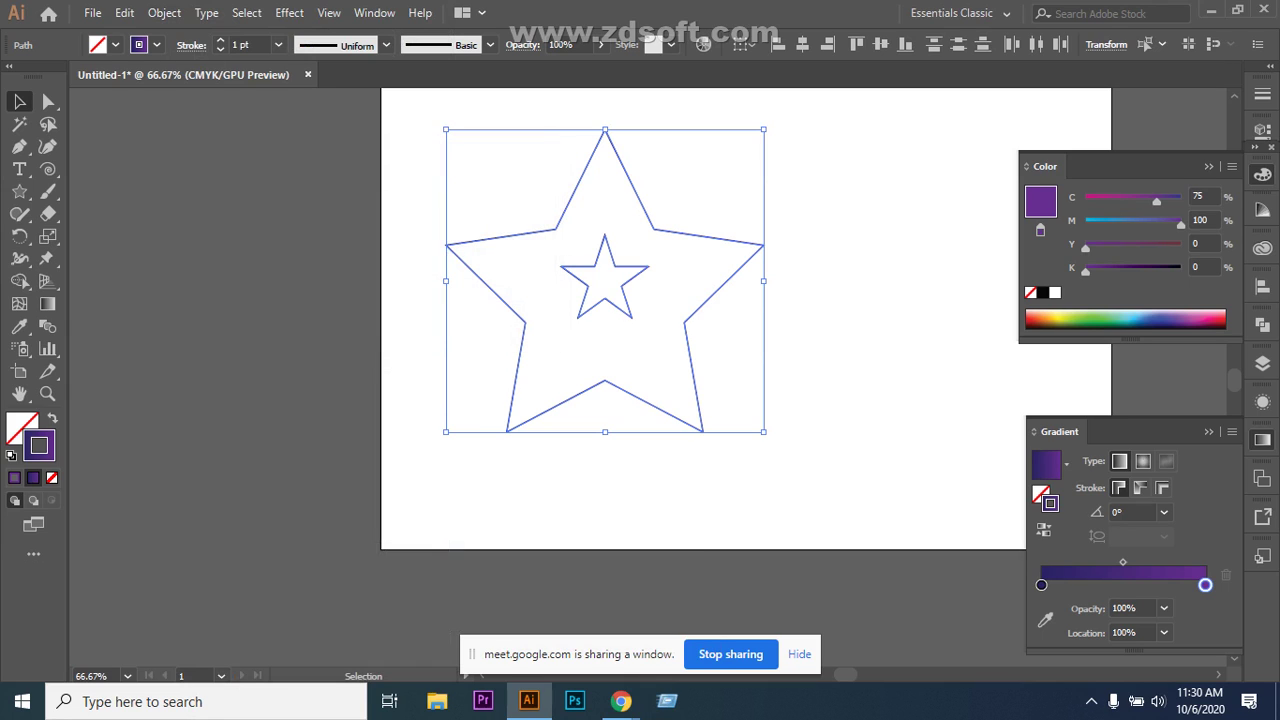
# Blend the large and small stars together, and shift the resulting blend slightly downward on the artboard.
pyautogui.hotkey('ctrl', 'alt', 'b')
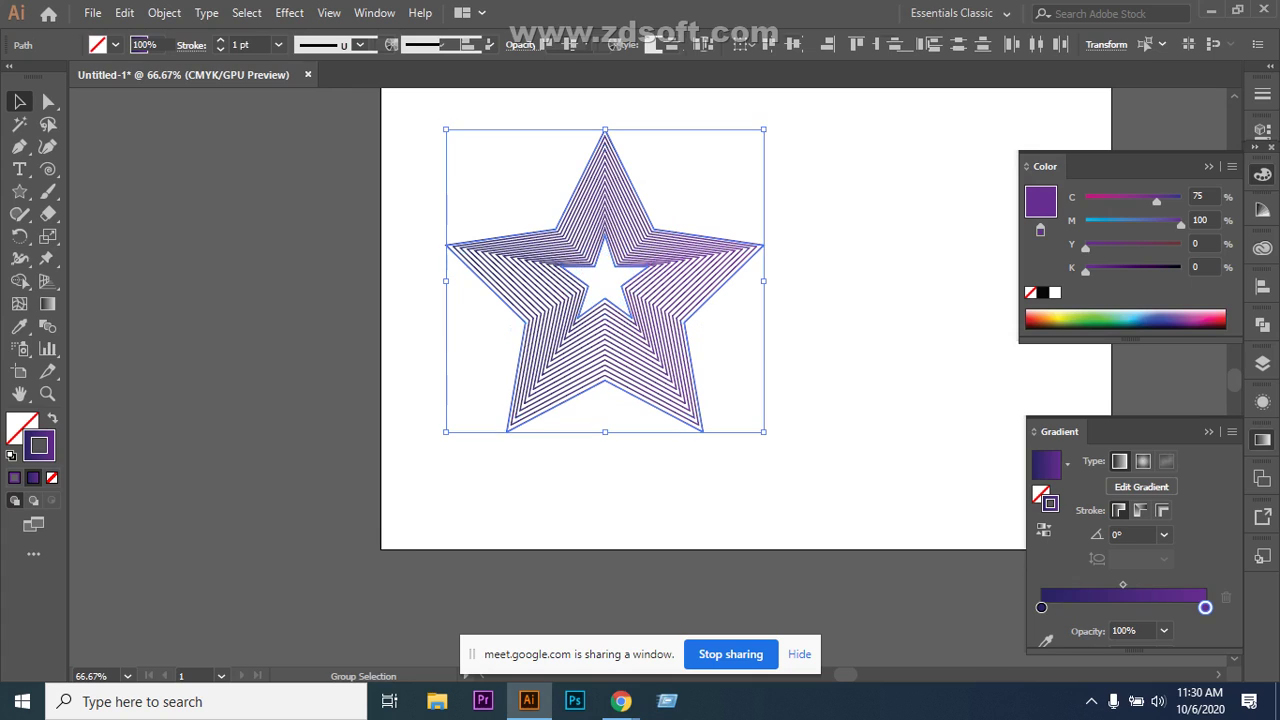
pyautogui.hotkey('ctrl', 'shift', 'a')
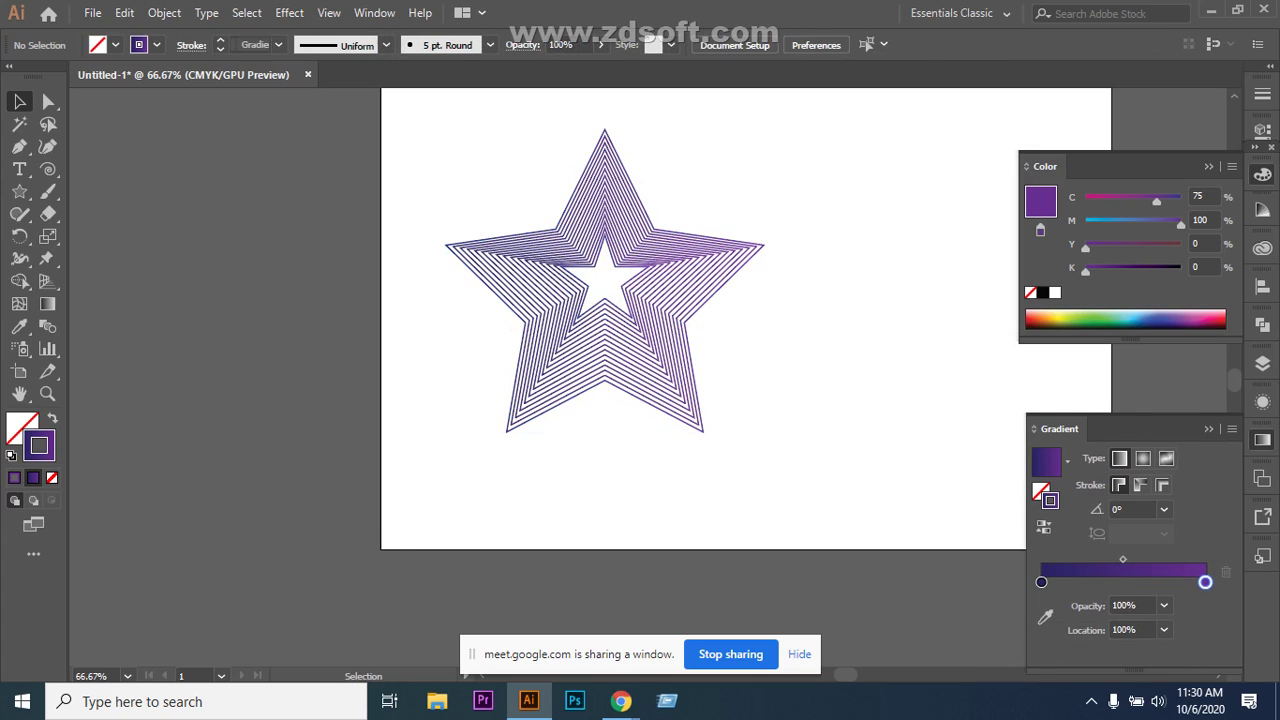
pyautogui.hotkey('ctrl', 'a')
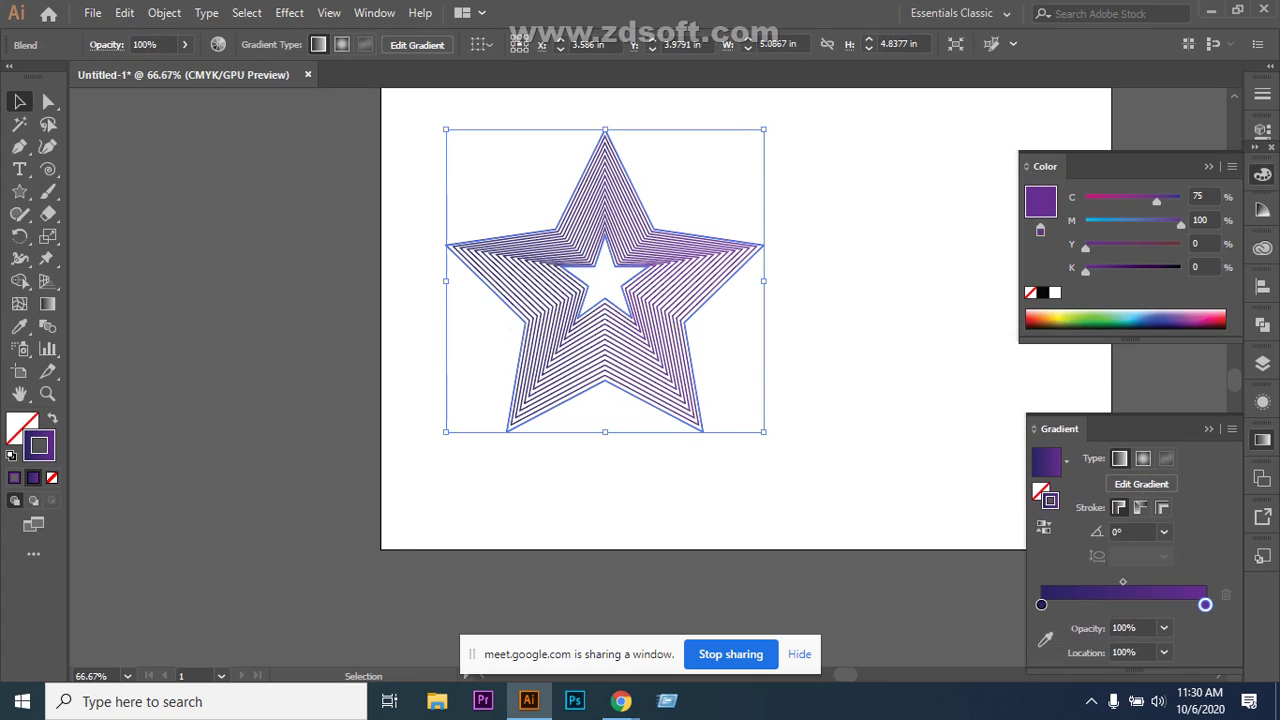
pyautogui.moveTo(604, 250); pyautogui.dragTo(604, 276)
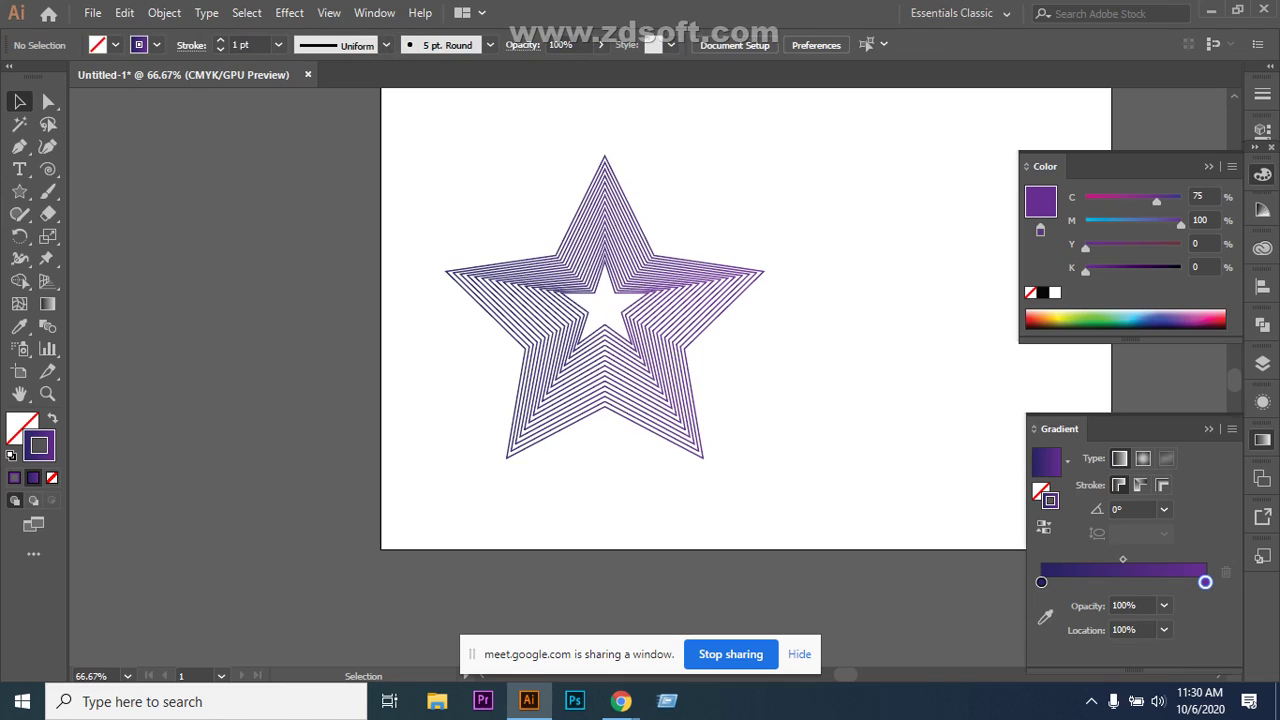
# Try moving the purple stop of the star blend's stroke gradient to a location of 63.97%.
pyautogui.hotkey('ctrl', 'a')
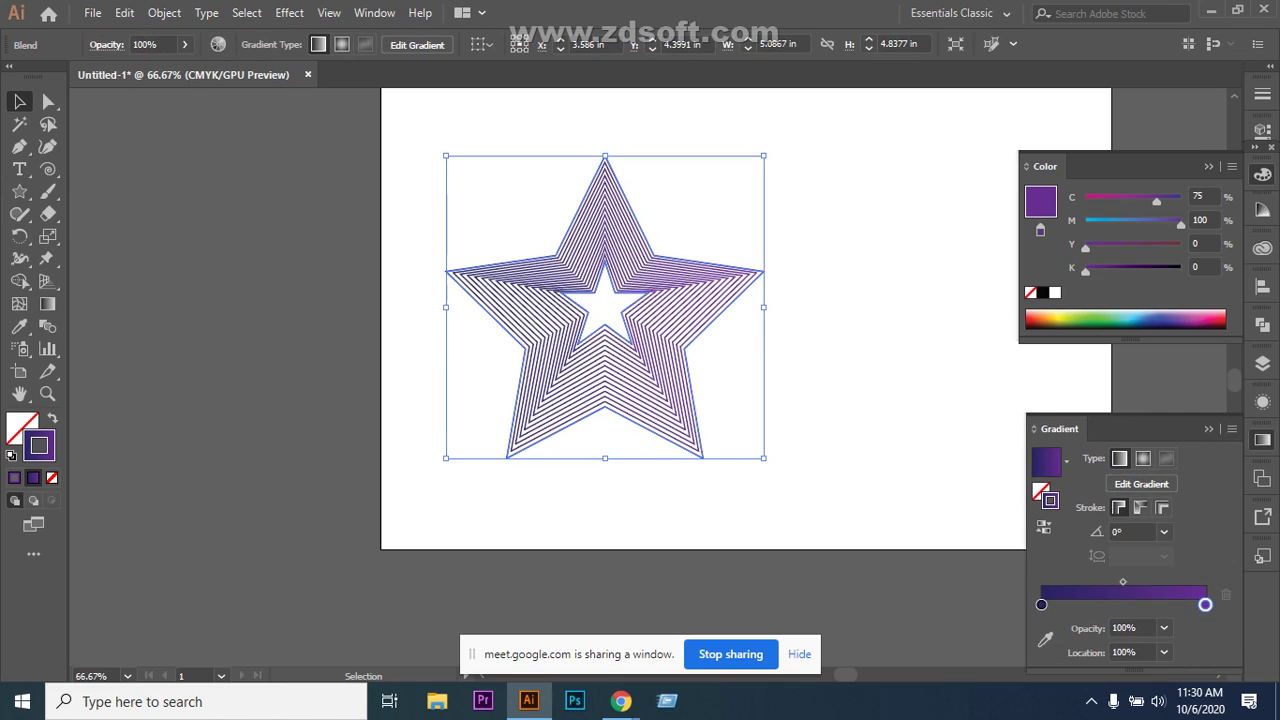
pyautogui.moveTo(1205, 604); pyautogui.dragTo(1146, 604)
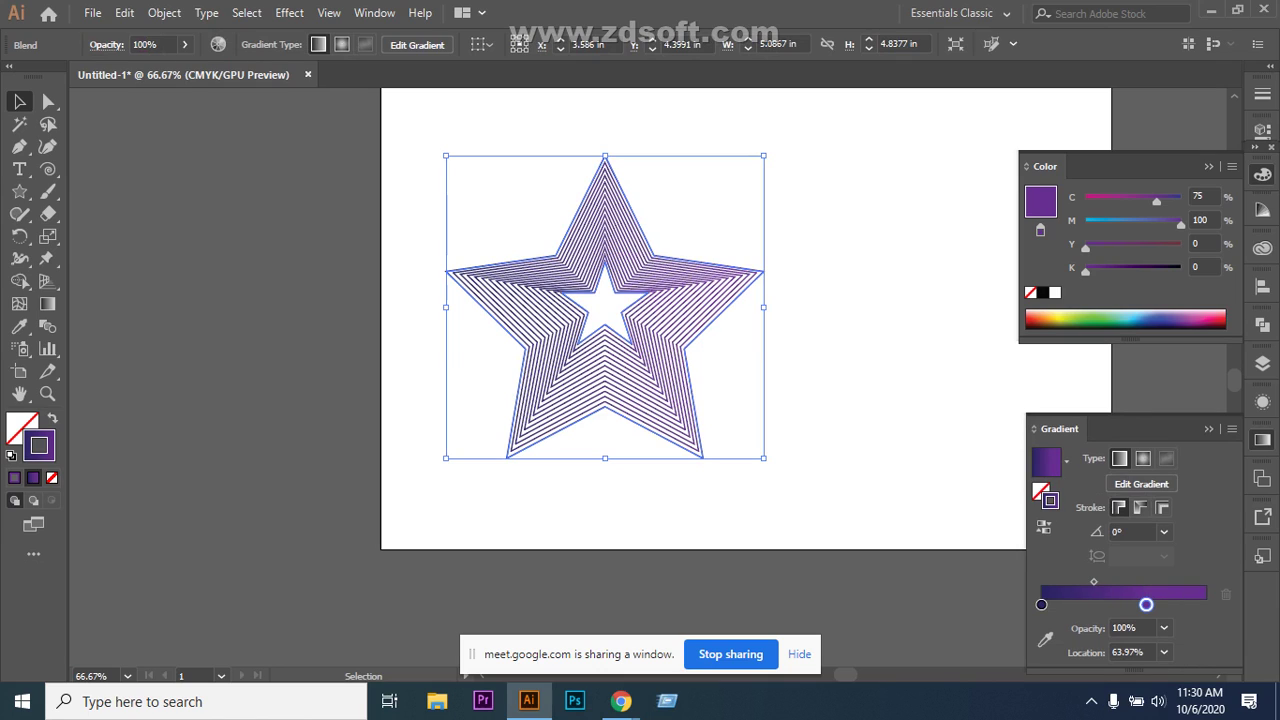
pyautogui.hotkey('ctrl', 'z')
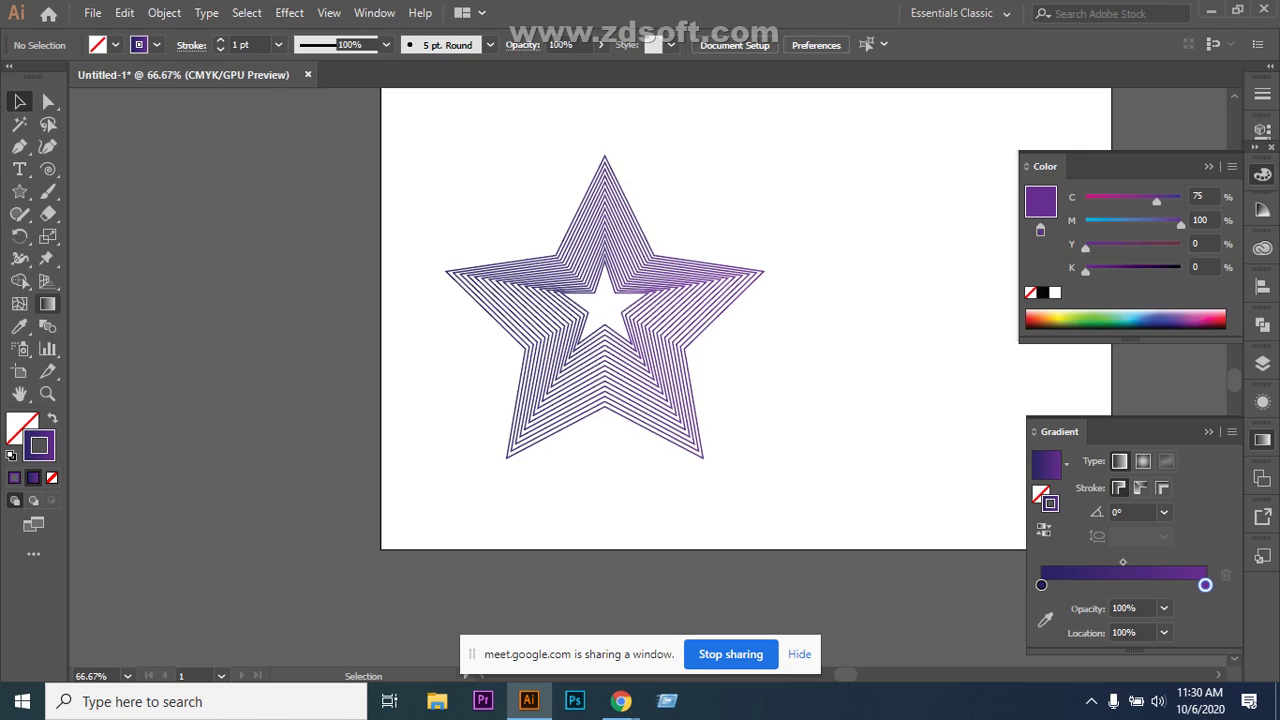
pyautogui.press('g')
pyautogui.hotkey('ctrl', 'a')
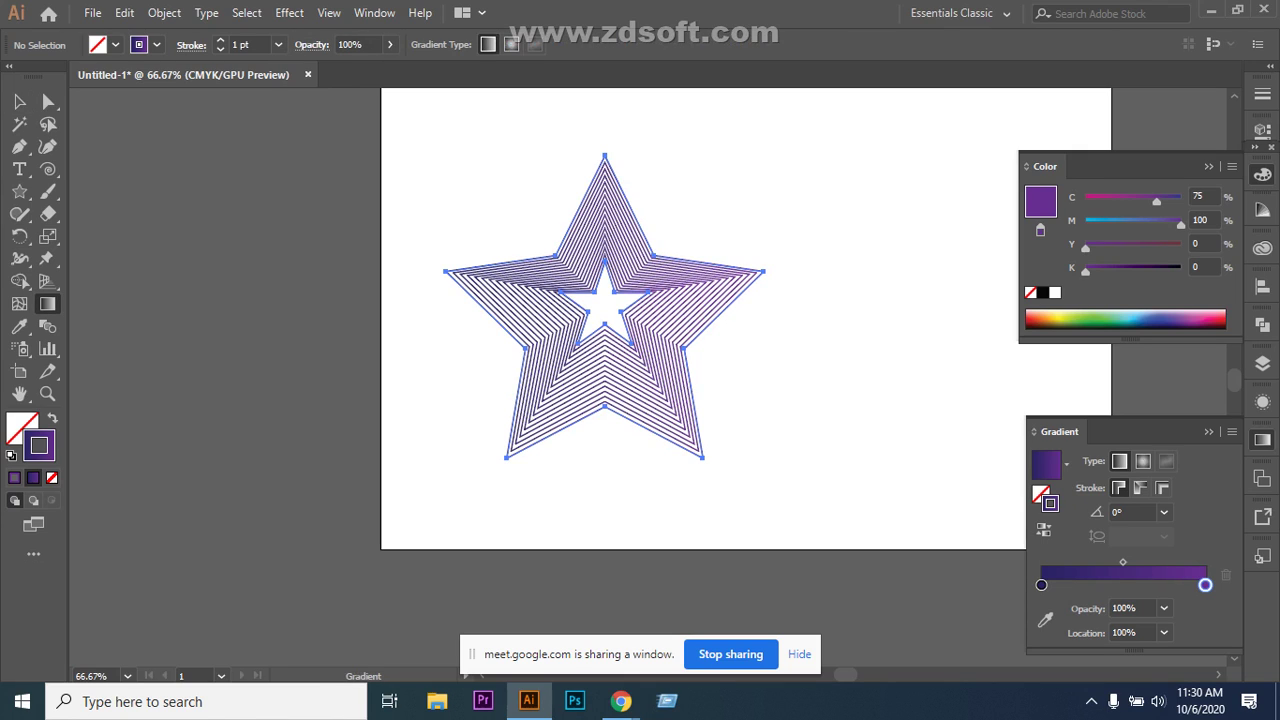
pyautogui.click(19, 101)
pyautogui.press('v')
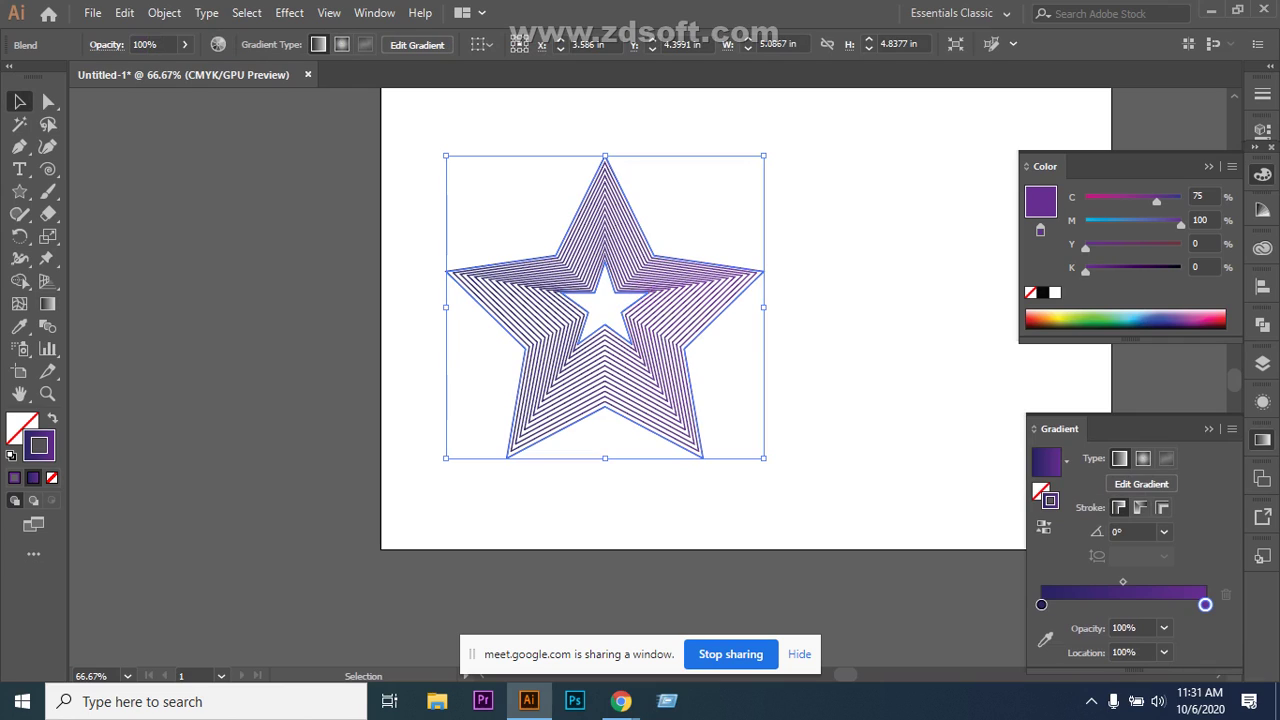
pyautogui.moveTo(697, 208); pyautogui.dragTo(451, 403)
pyautogui.click(1141, 486)
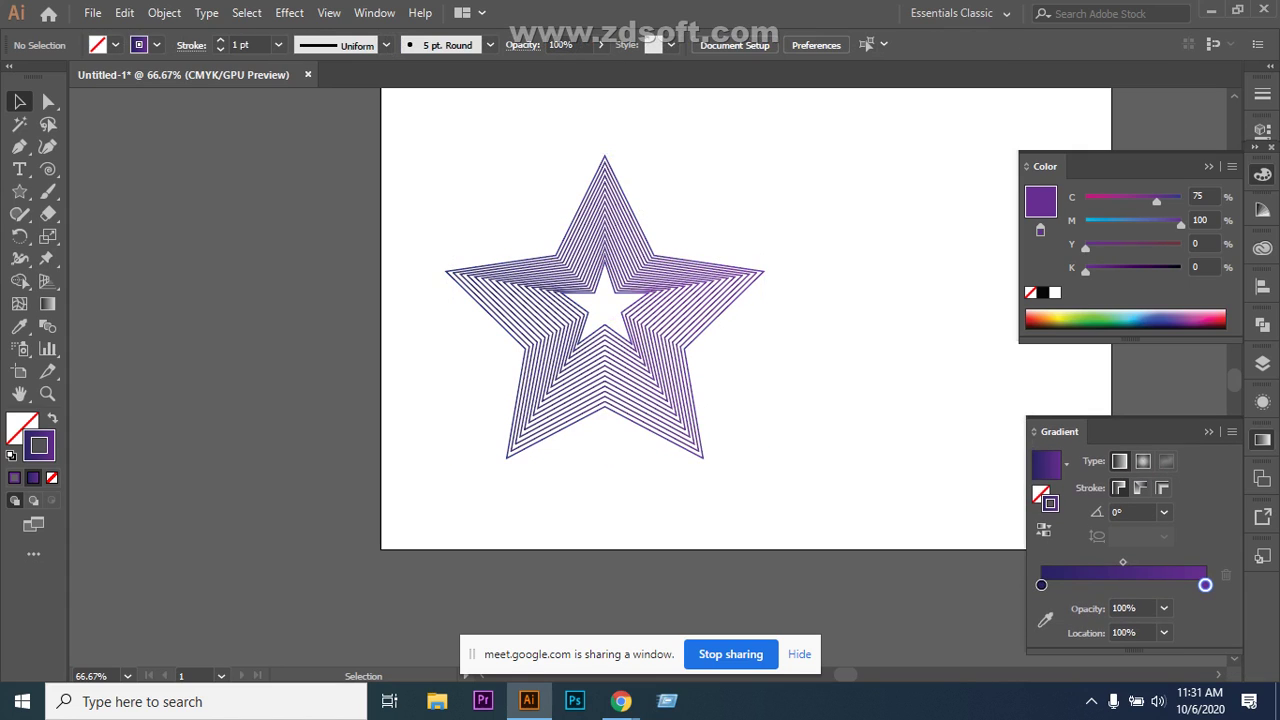
pyautogui.hotkey('shift', 'x')
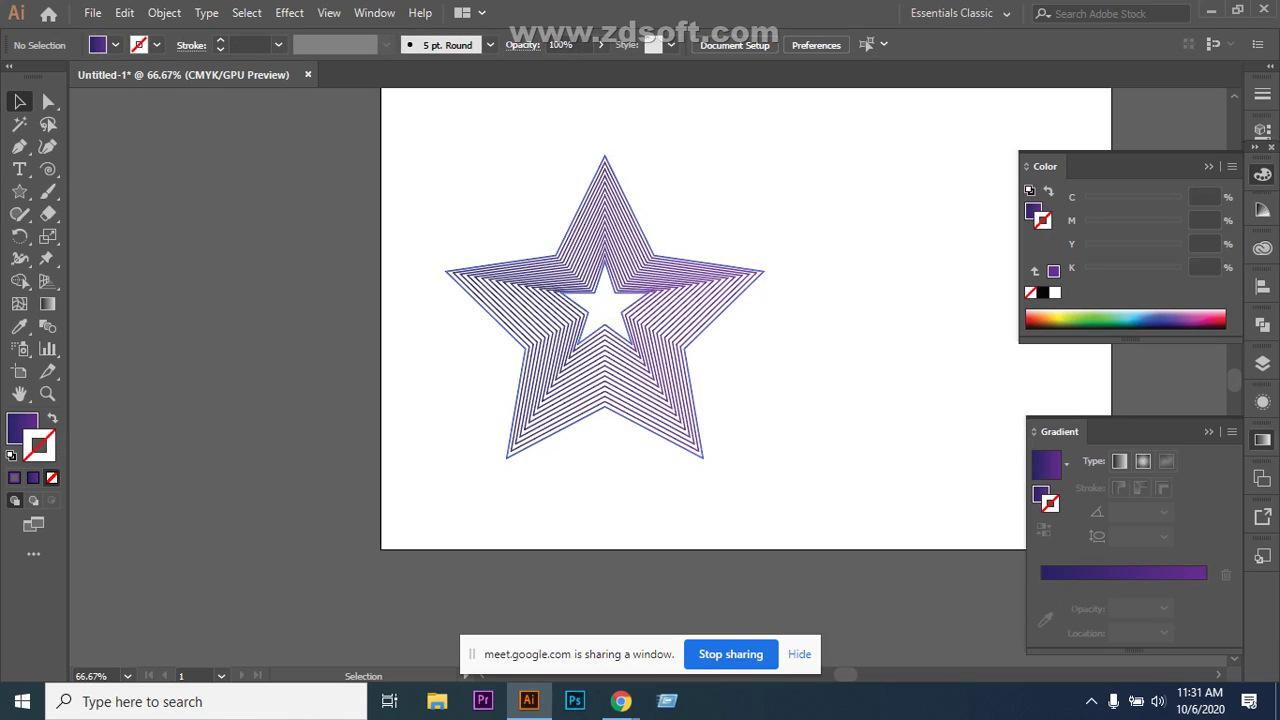
pyautogui.press('g')
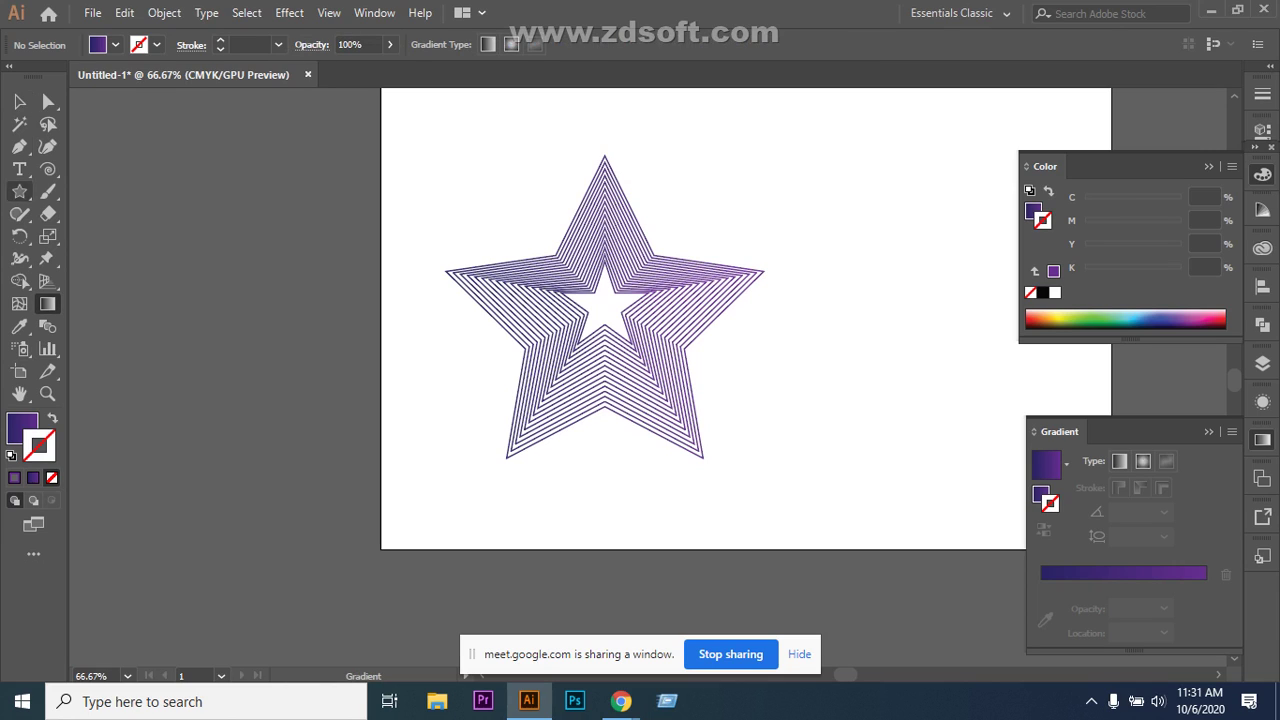
pyautogui.click(19, 101)
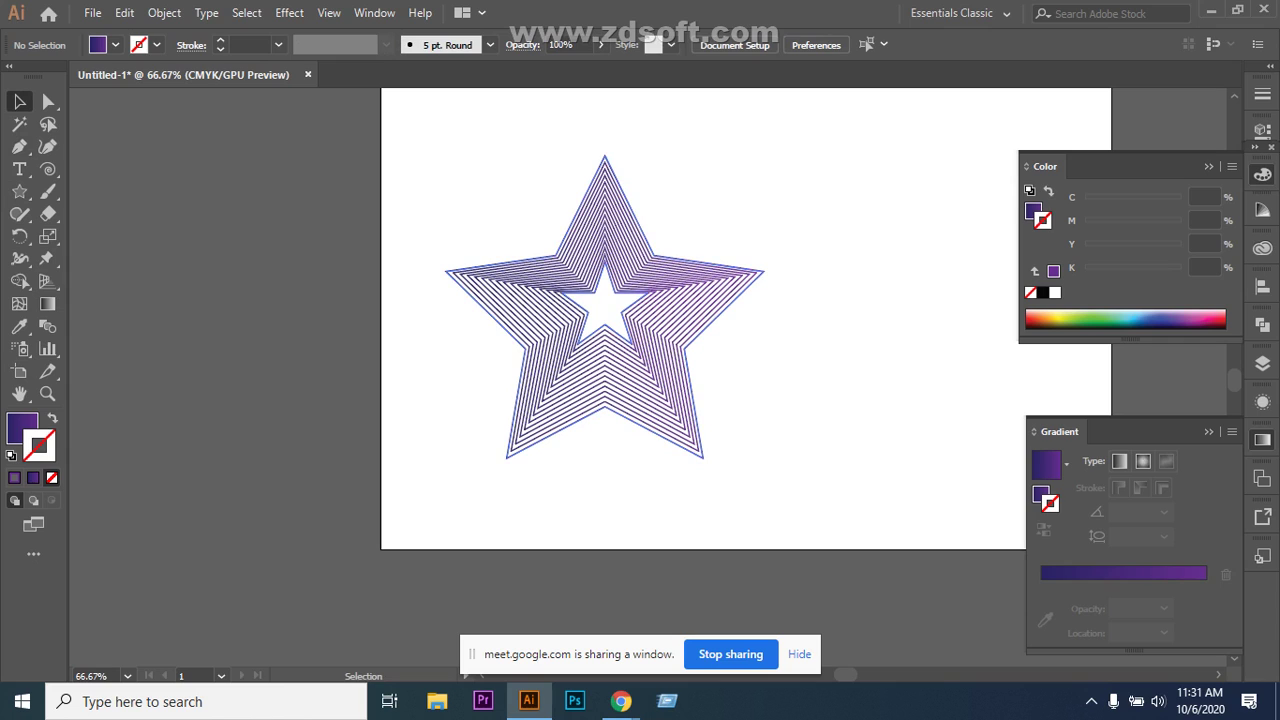
# Select the star blend and expand it into a group of editable paths with the default expand options.
pyautogui.click(604, 230)
pyautogui.click(164, 13)
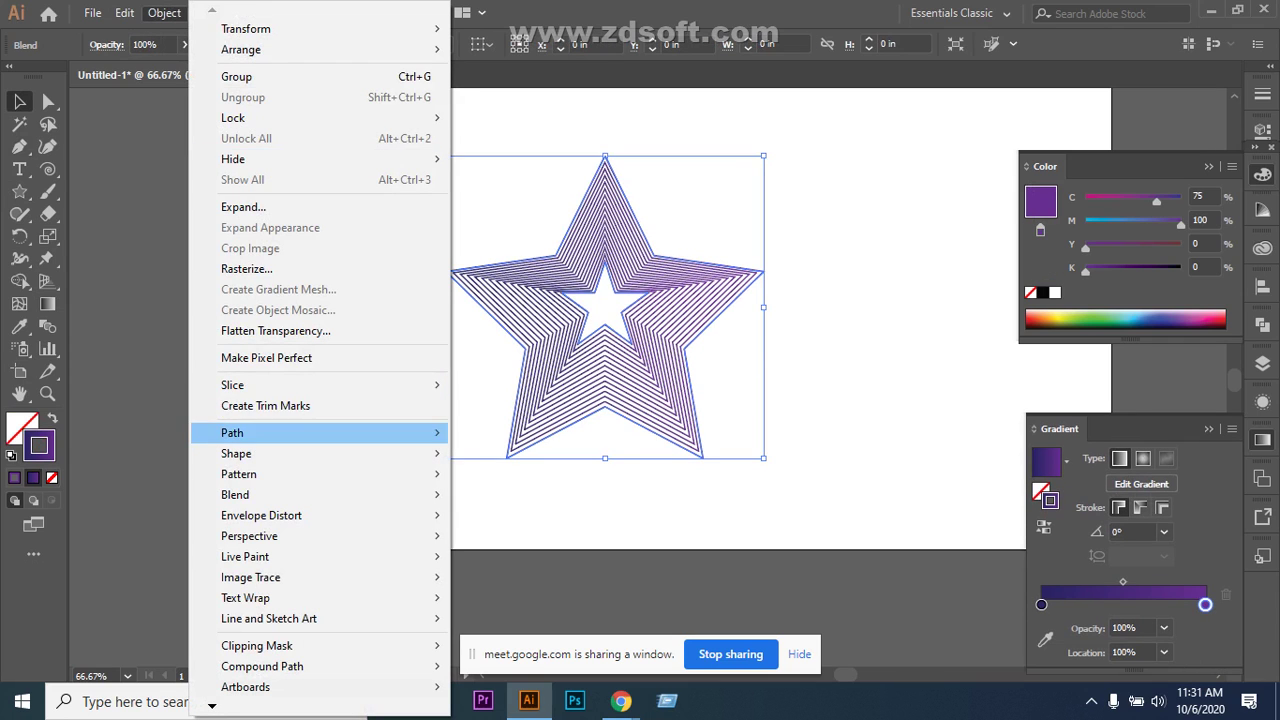
pyautogui.press('Return')
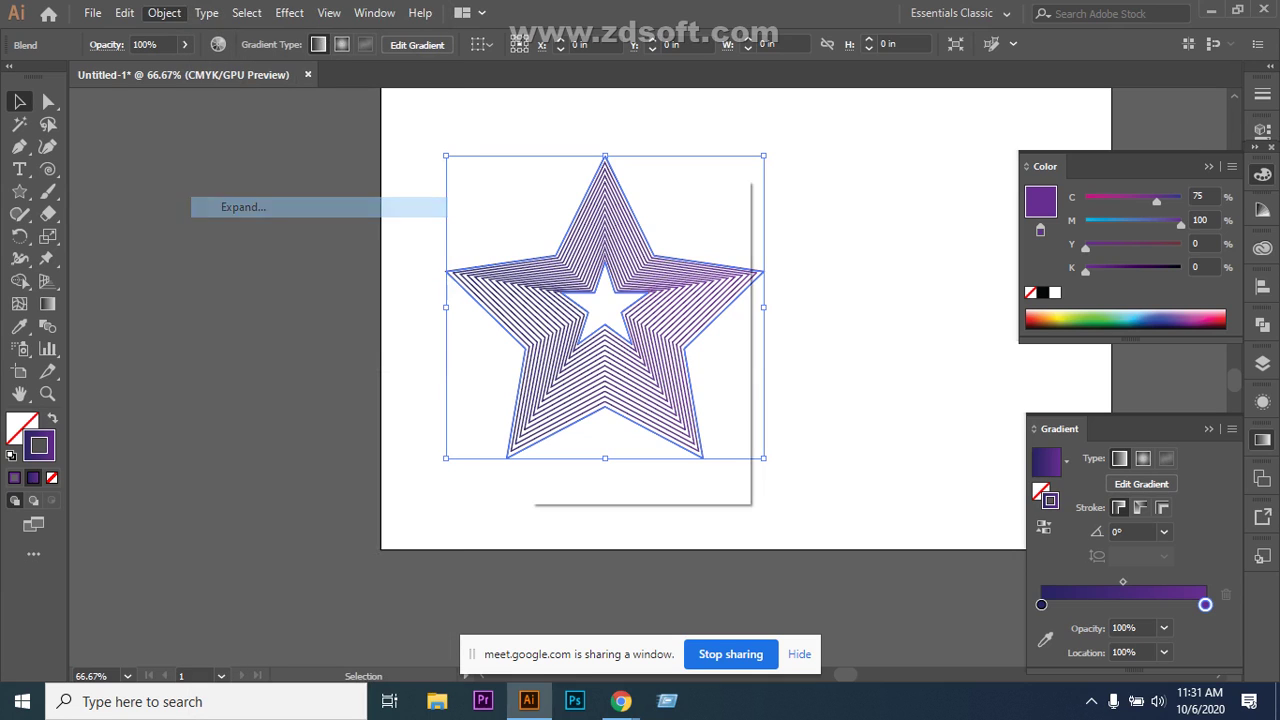
pyautogui.press('Return')
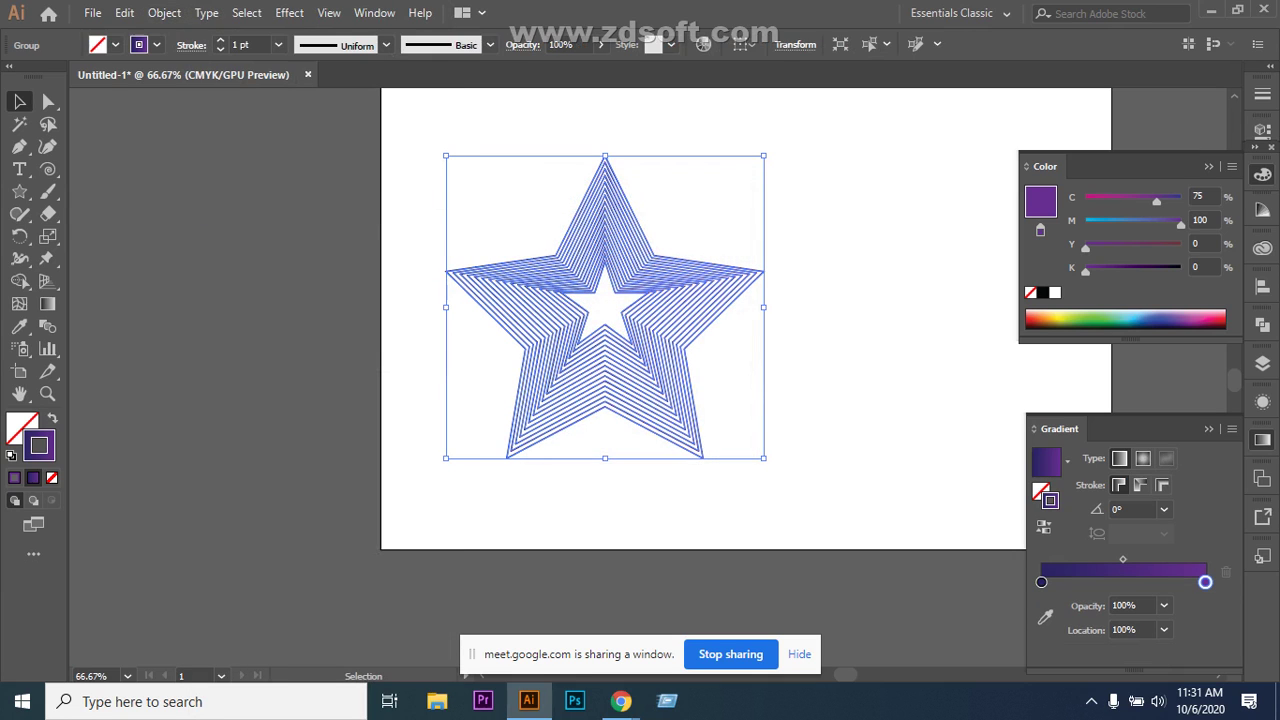
pyautogui.press('g')
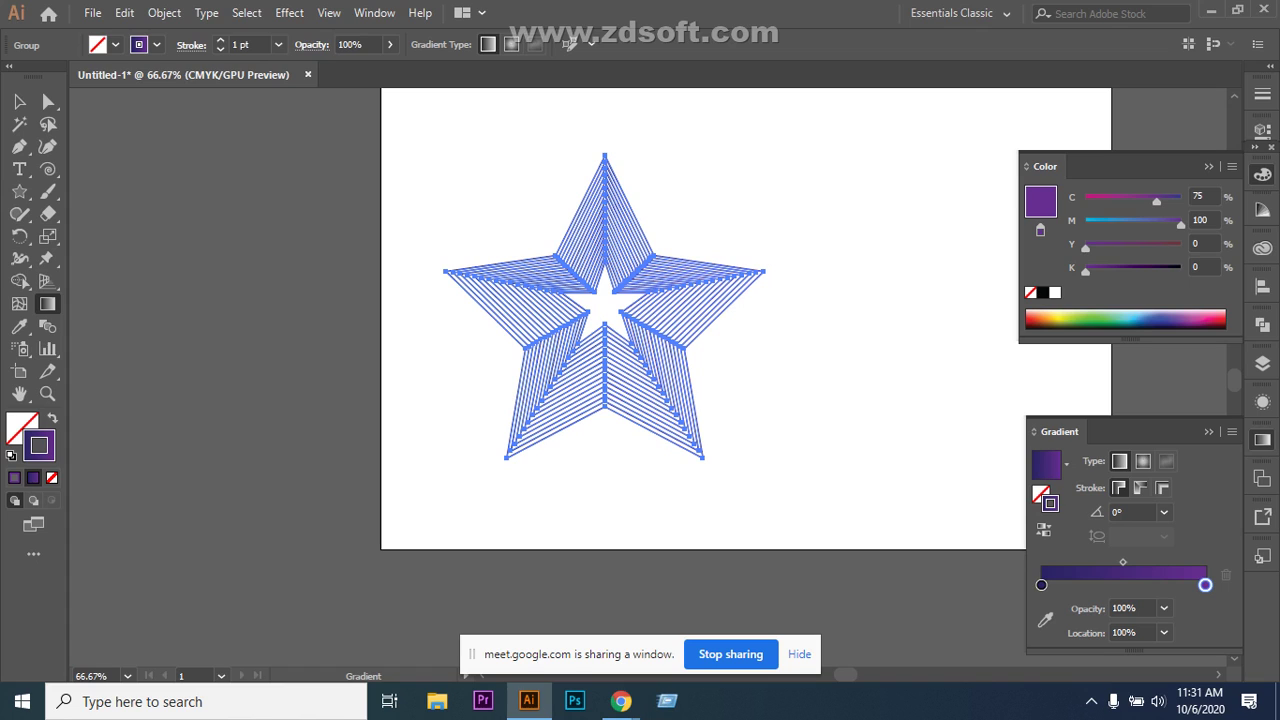
pyautogui.press('v')
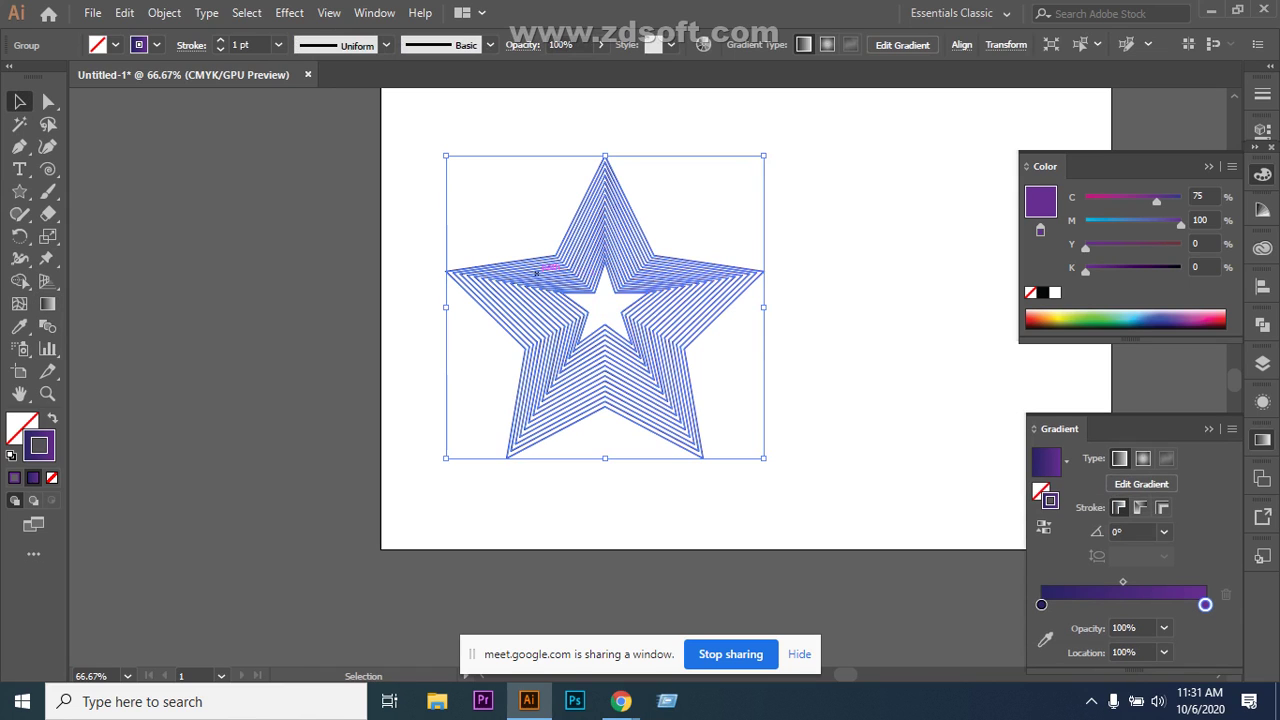
pyautogui.click(594, 305)
# Start the Pucker & Bloat effect on the expanded star group, with preview on and the dialog moved clear of the artwork.
pyautogui.click(659, 301)
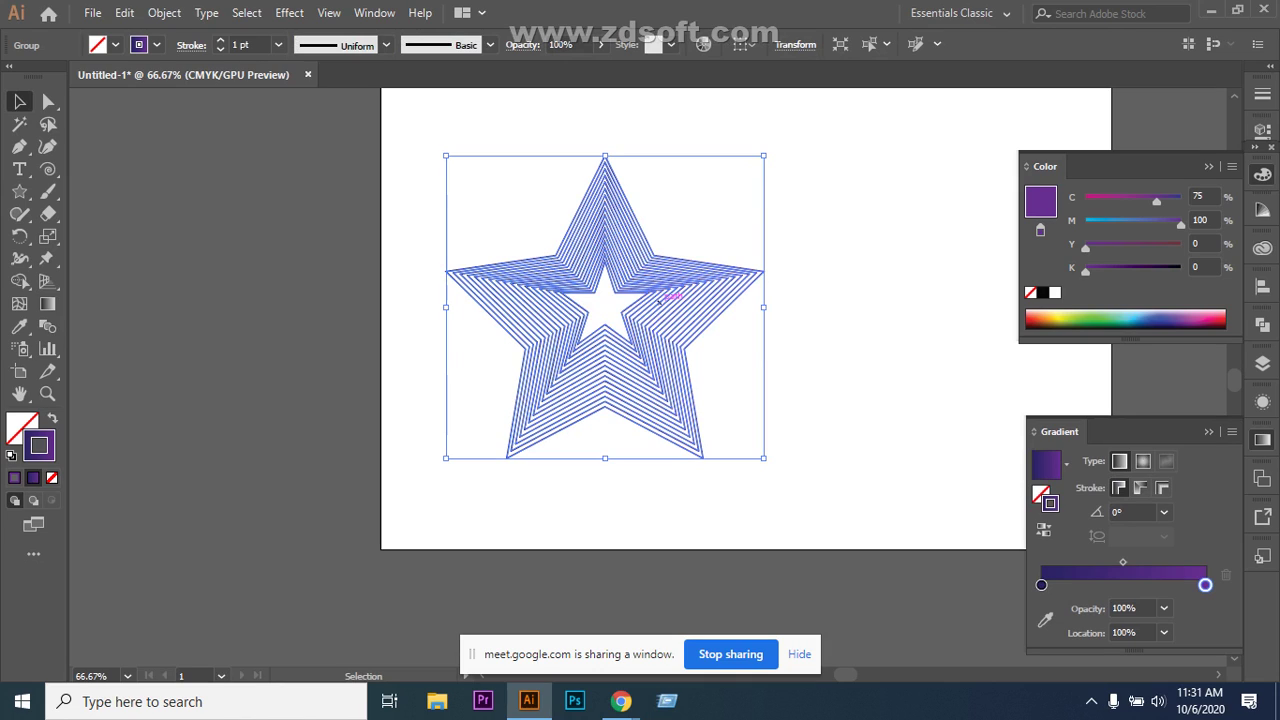
pyautogui.click(289, 13)
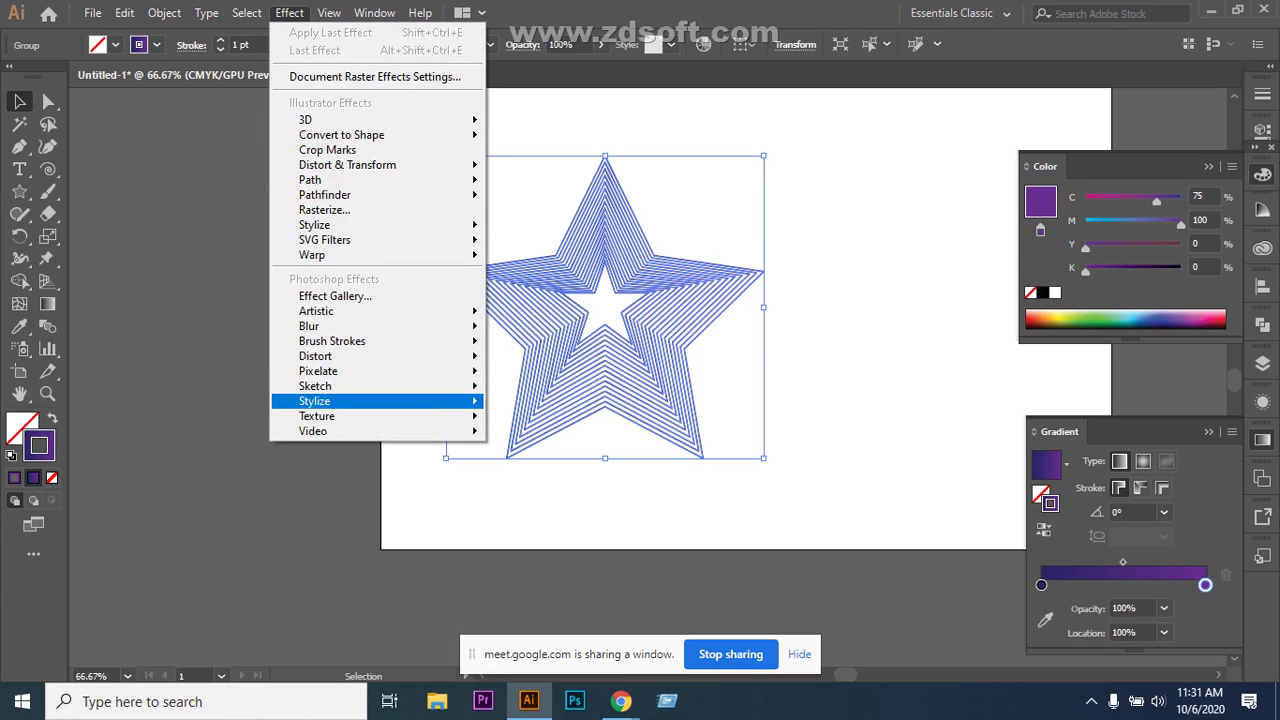
pyautogui.moveTo(330, 224)
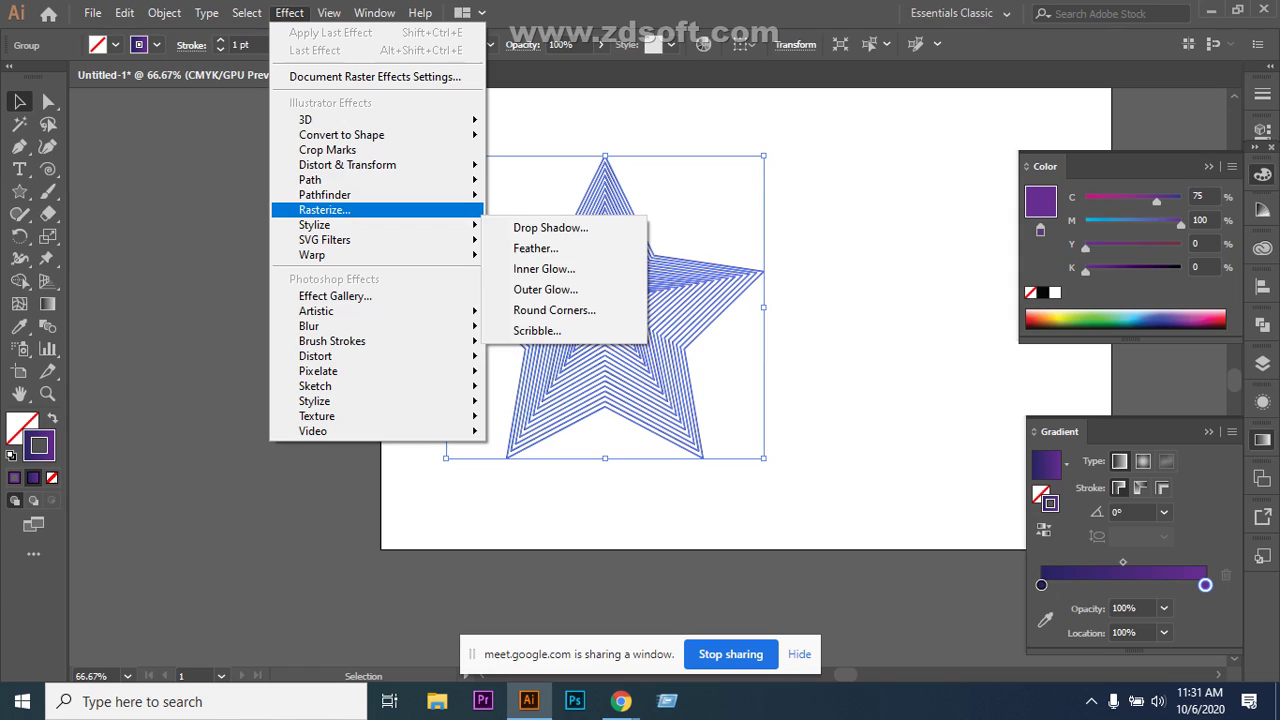
pyautogui.moveTo(310, 179)
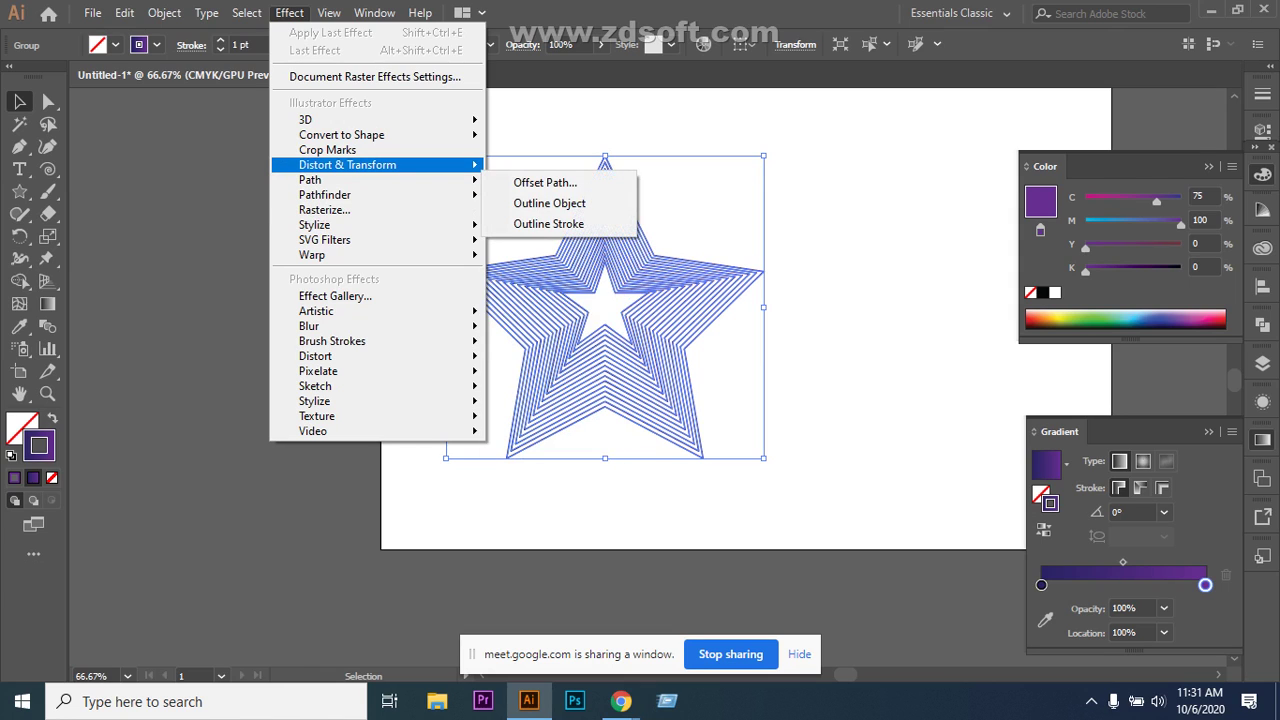
pyautogui.moveTo(347, 164)
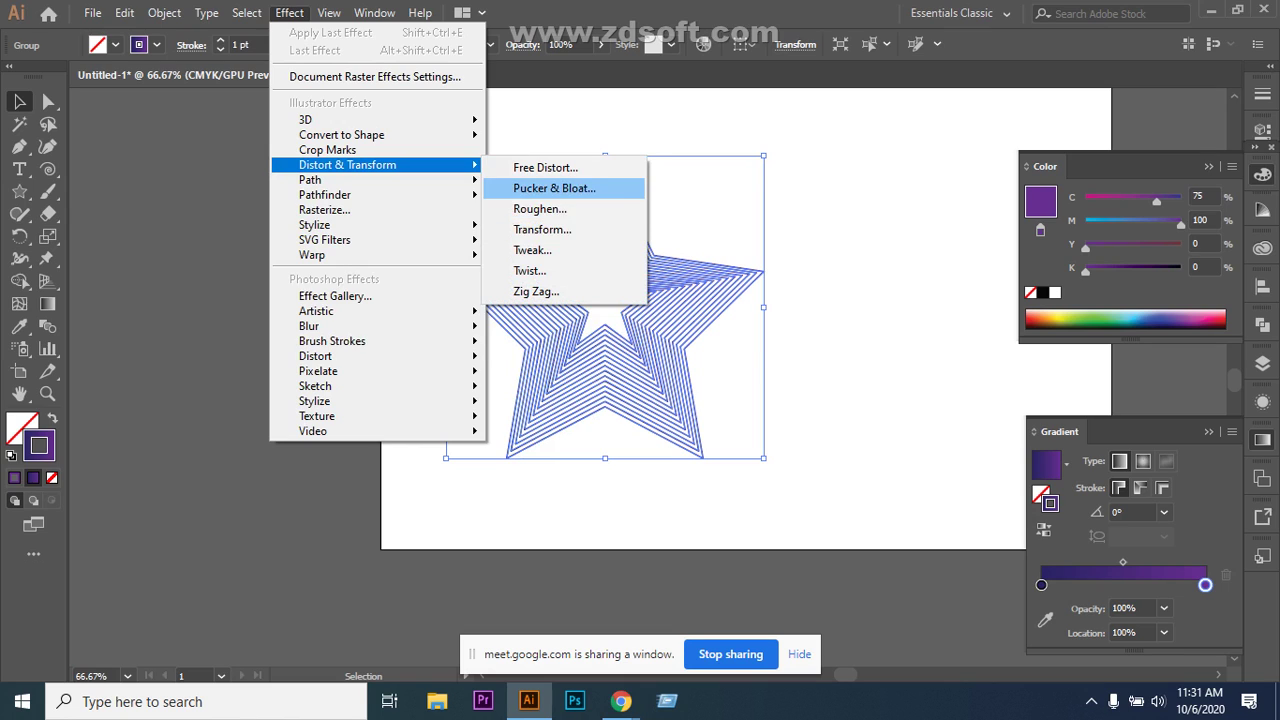
pyautogui.click(554, 188)
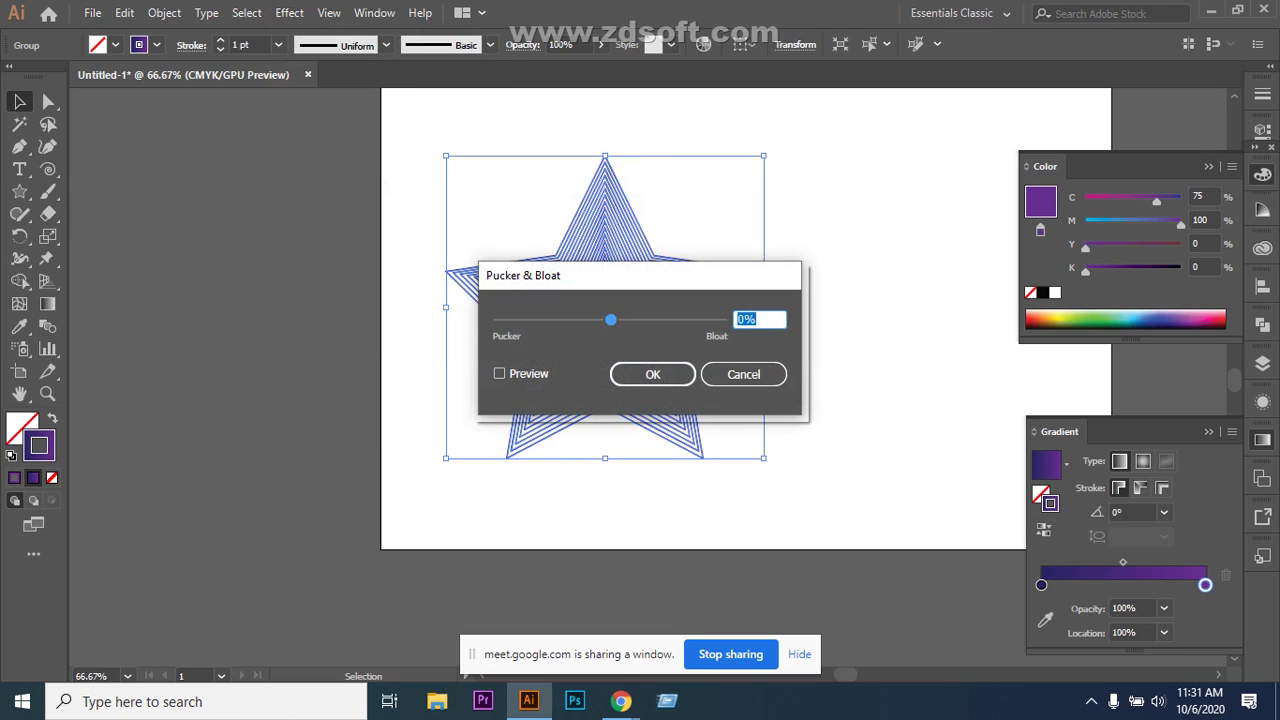
pyautogui.moveTo(687, 276); pyautogui.dragTo(324, 196)
pyautogui.click(135, 293)
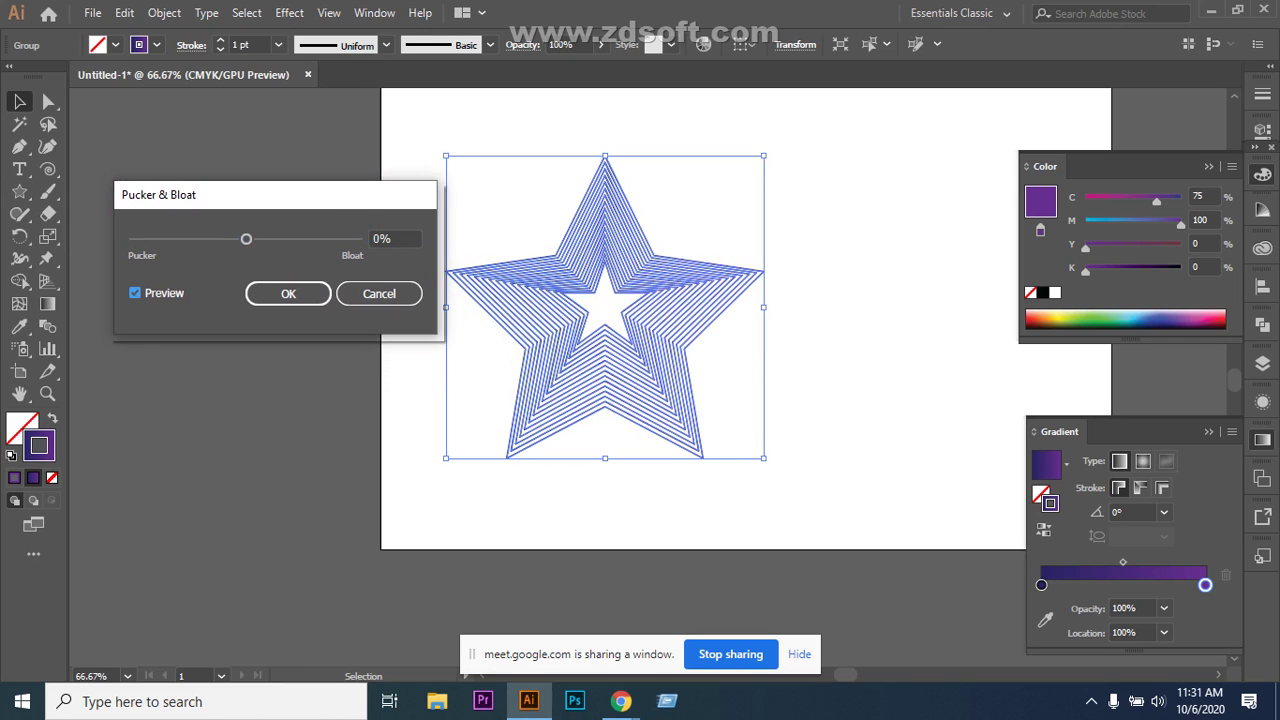
# Set the star's Pucker & Bloat amount to 12% towards bloat, apply the effect, and deselect the artwork.
pyautogui.moveTo(246, 239); pyautogui.dragTo(268, 239)
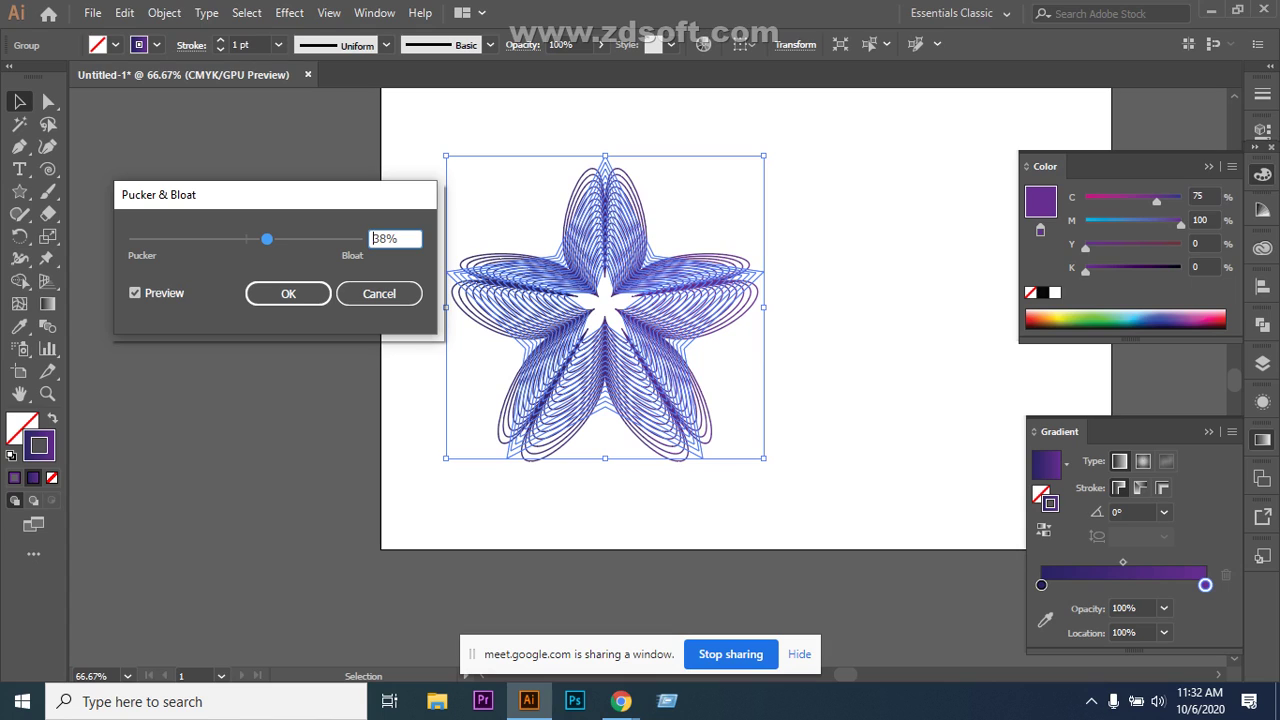
pyautogui.moveTo(267, 239); pyautogui.dragTo(261, 239)
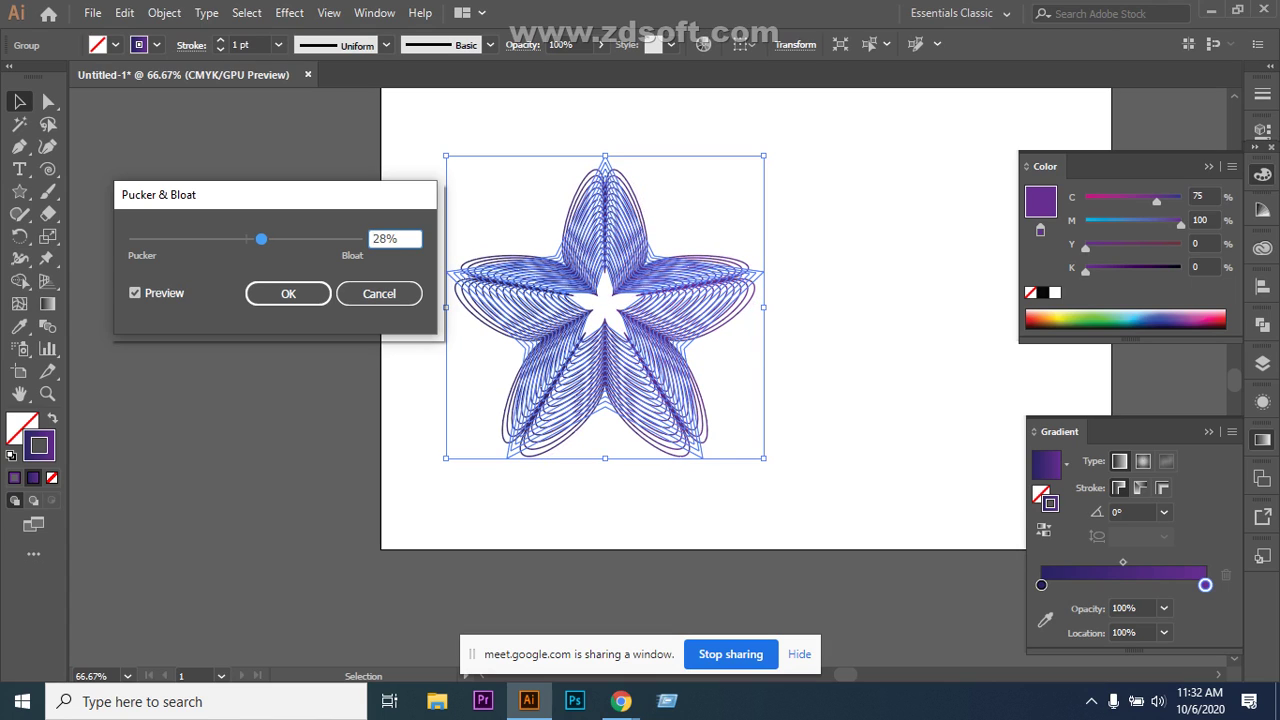
pyautogui.press('Down')
pyautogui.press('Down')
pyautogui.press('Down')
pyautogui.press('Down')
pyautogui.press('Down')
pyautogui.press('Down')
pyautogui.press('Down')
pyautogui.press('Down')
pyautogui.press('Down')
pyautogui.press('Down')
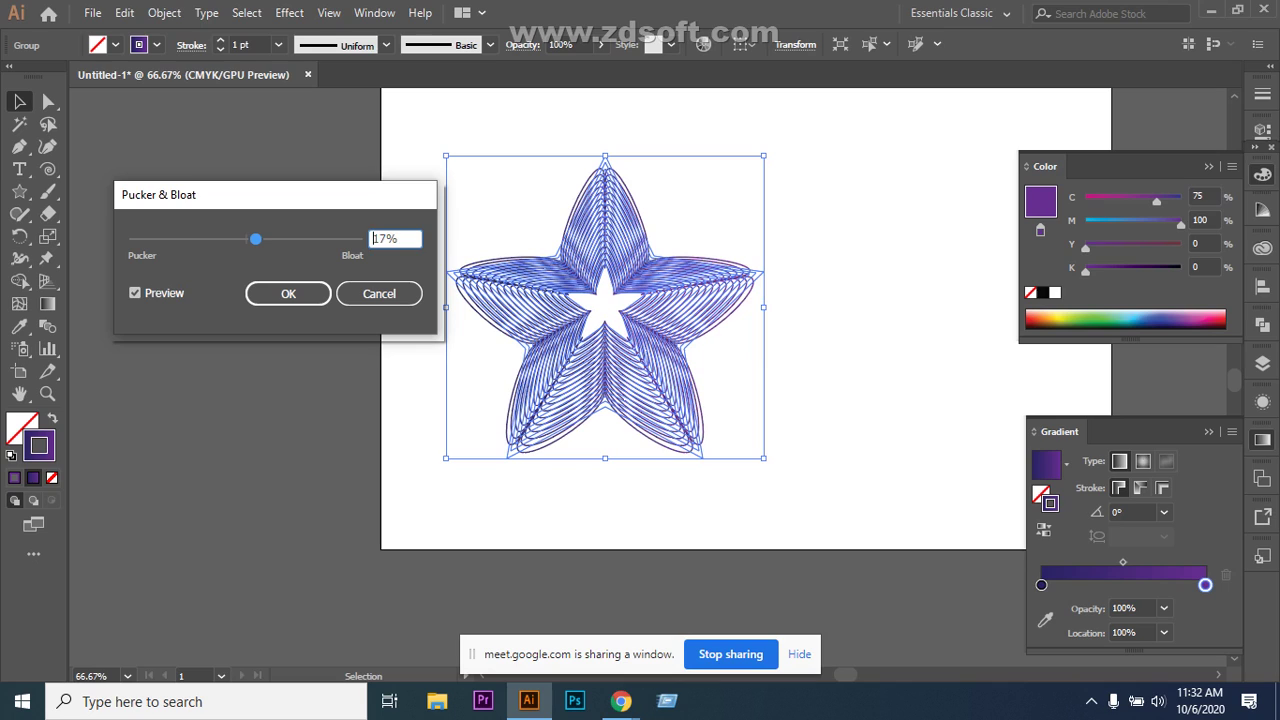
pyautogui.press('Down')
pyautogui.press('Down')
pyautogui.press('Down')
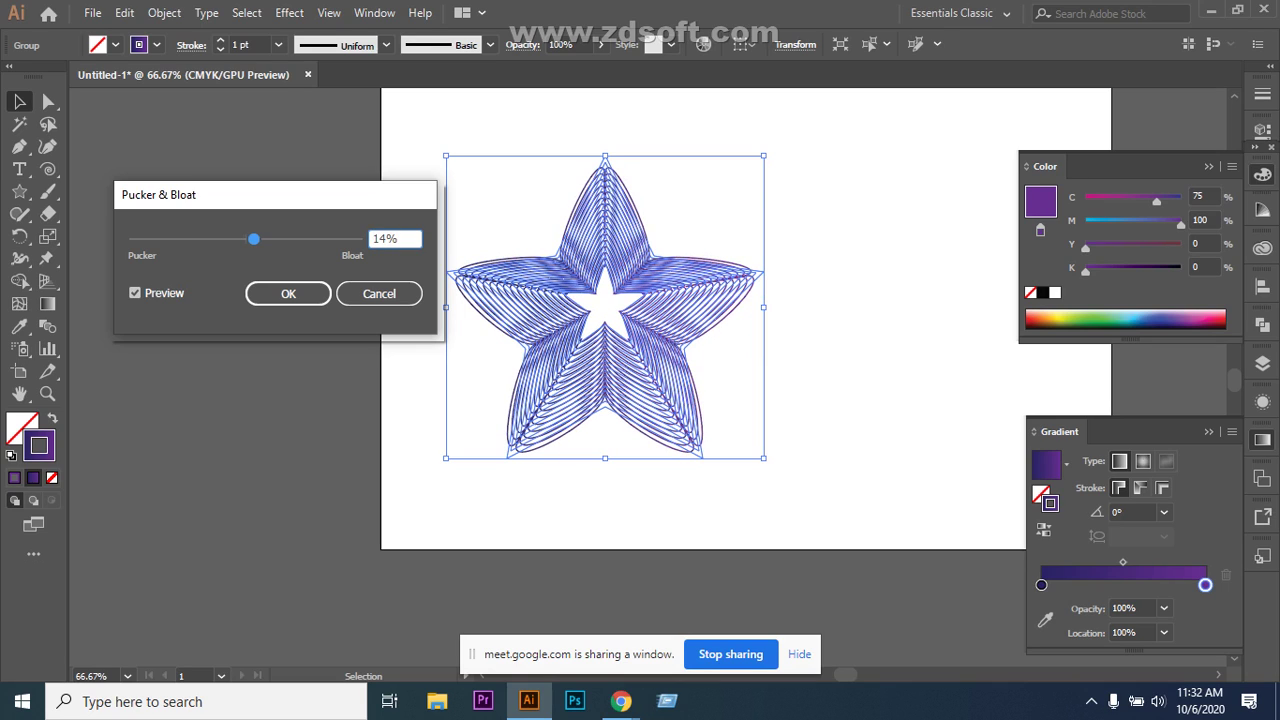
pyautogui.press('Down')
pyautogui.press('Down')
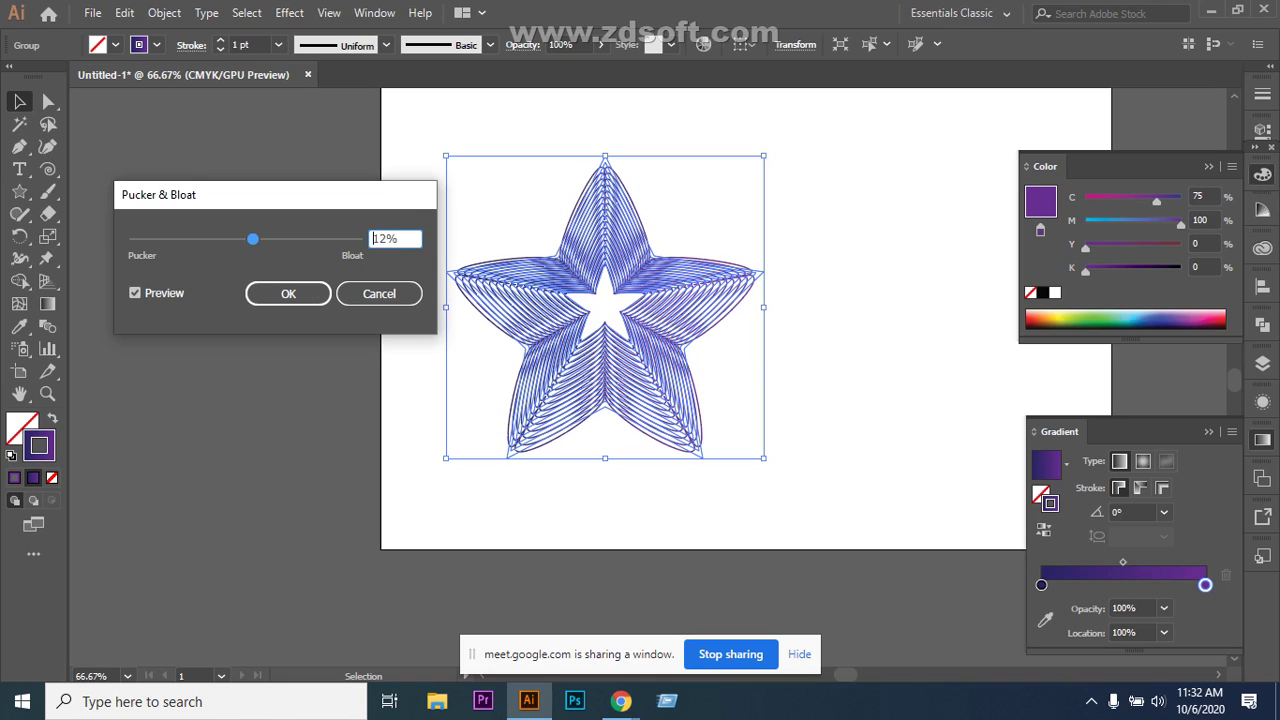
pyautogui.press('Return')
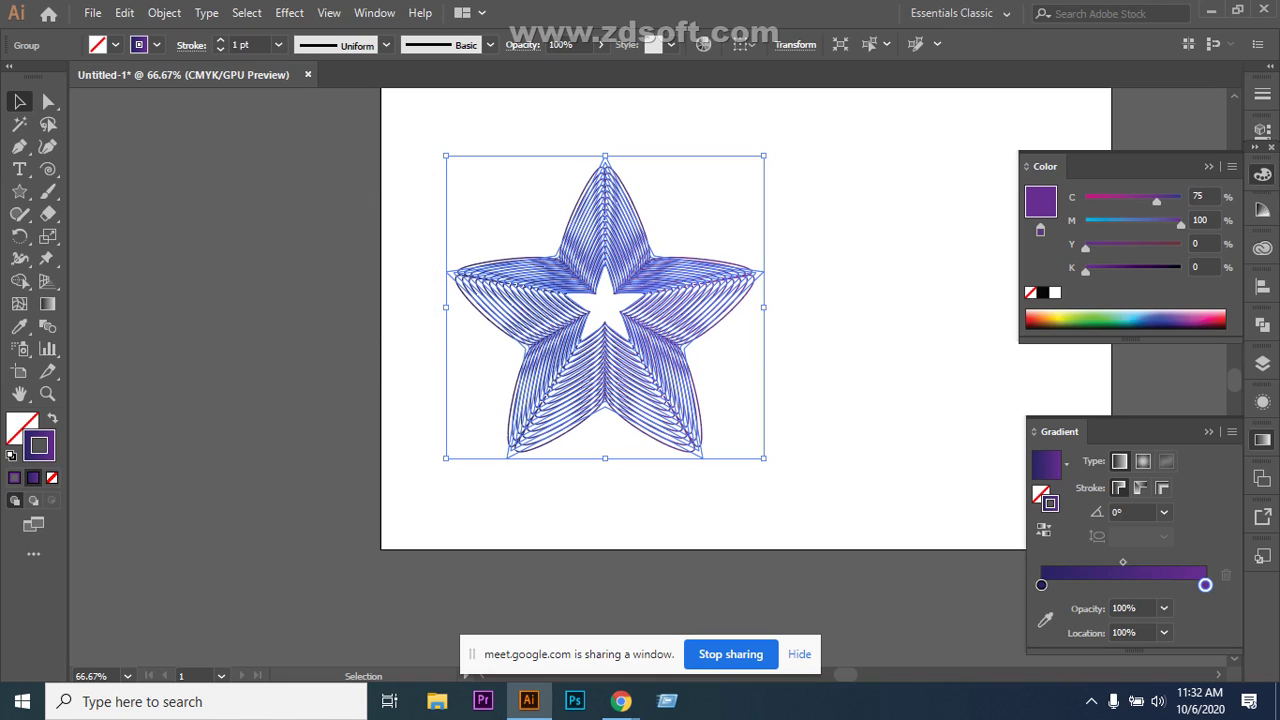
pyautogui.hotkey('ctrl', 'shift', 'a')
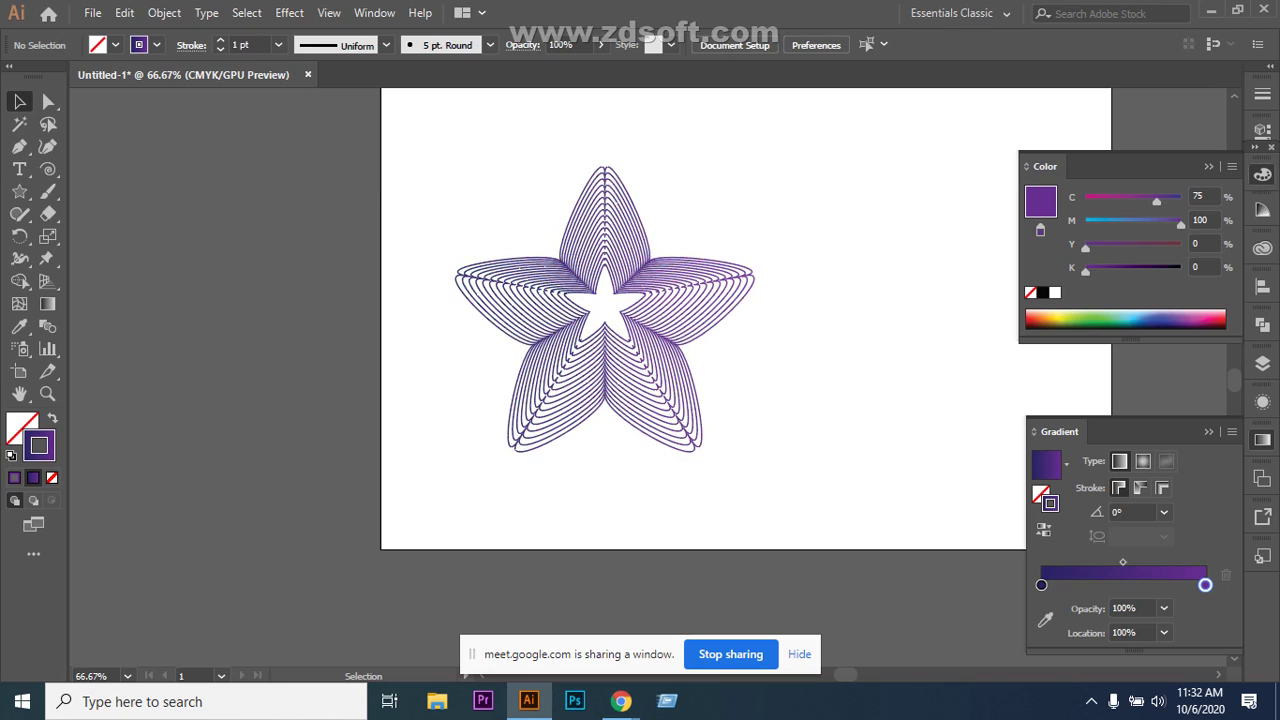
pyautogui.click(638, 374)
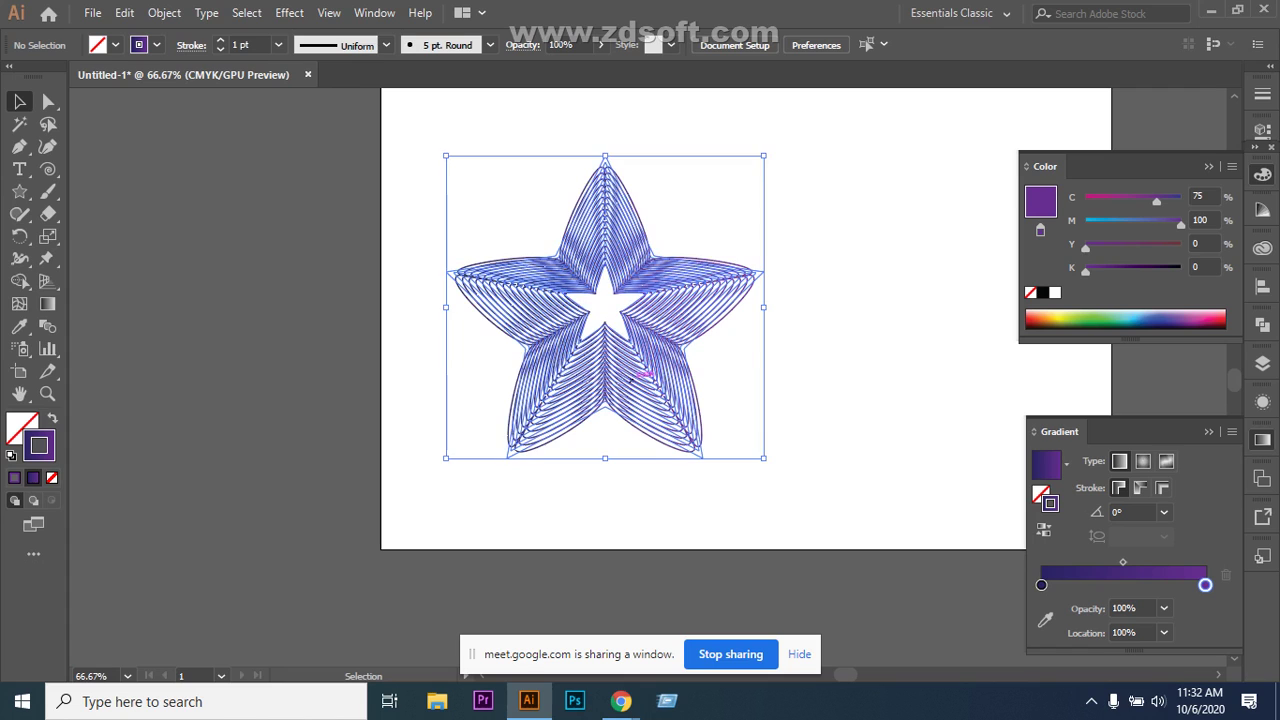
pyautogui.scroll(-2, 630, 381)
pyautogui.scroll(7, 630, 381)
pyautogui.scroll(-3, 630, 381)
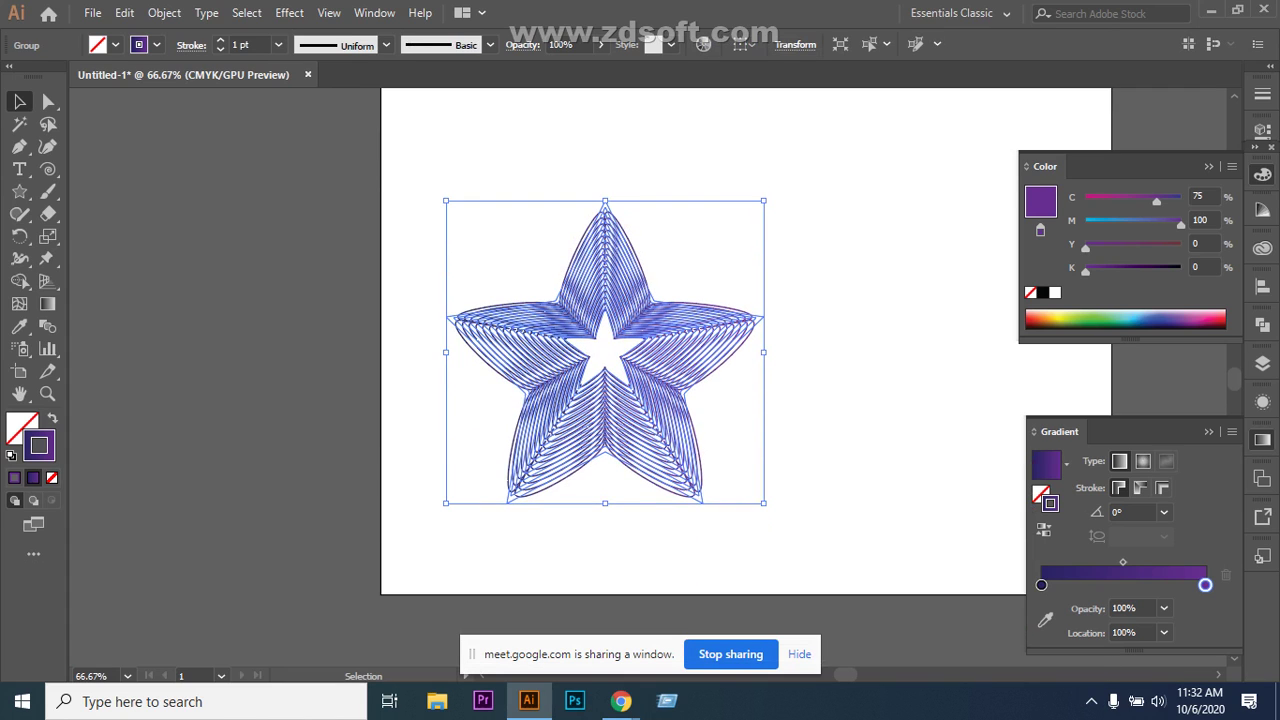
pyautogui.scroll(-1, 703, 340)
pyautogui.scroll(1, 703, 340)
pyautogui.scroll(-4, 703, 340)
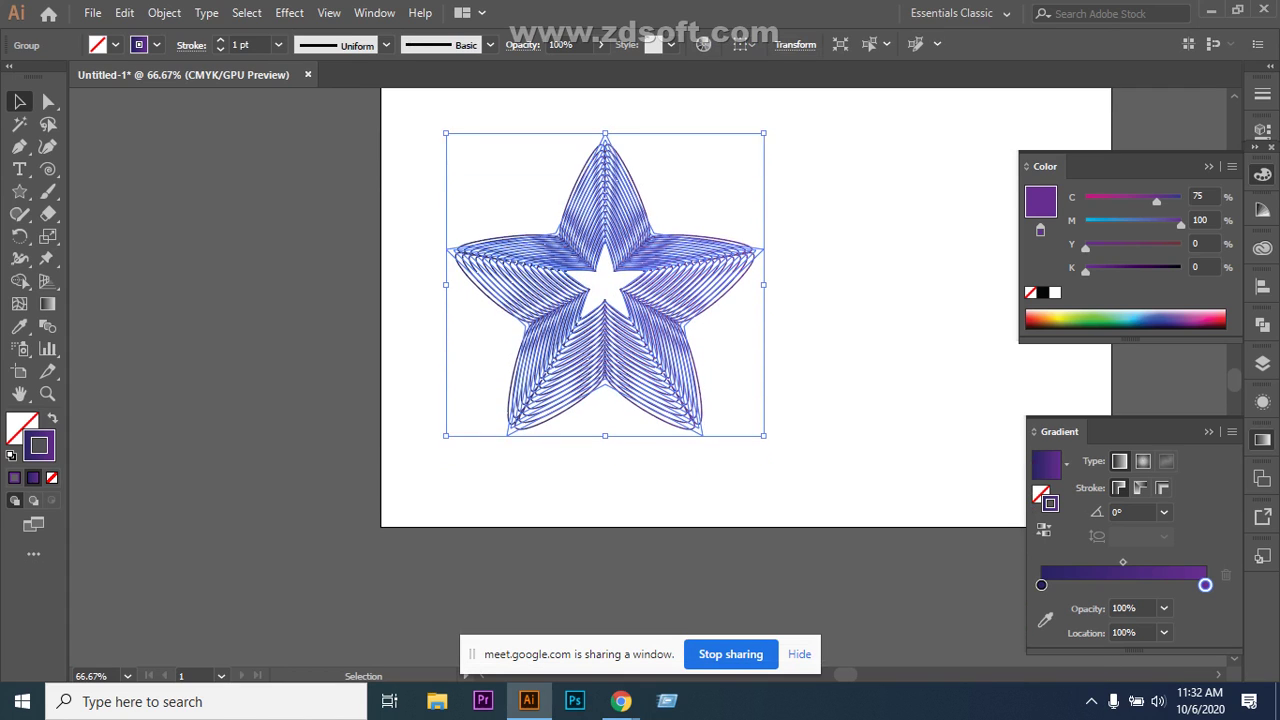
pyautogui.scroll(-1, 703, 300)
pyautogui.scroll(1, 703, 300)
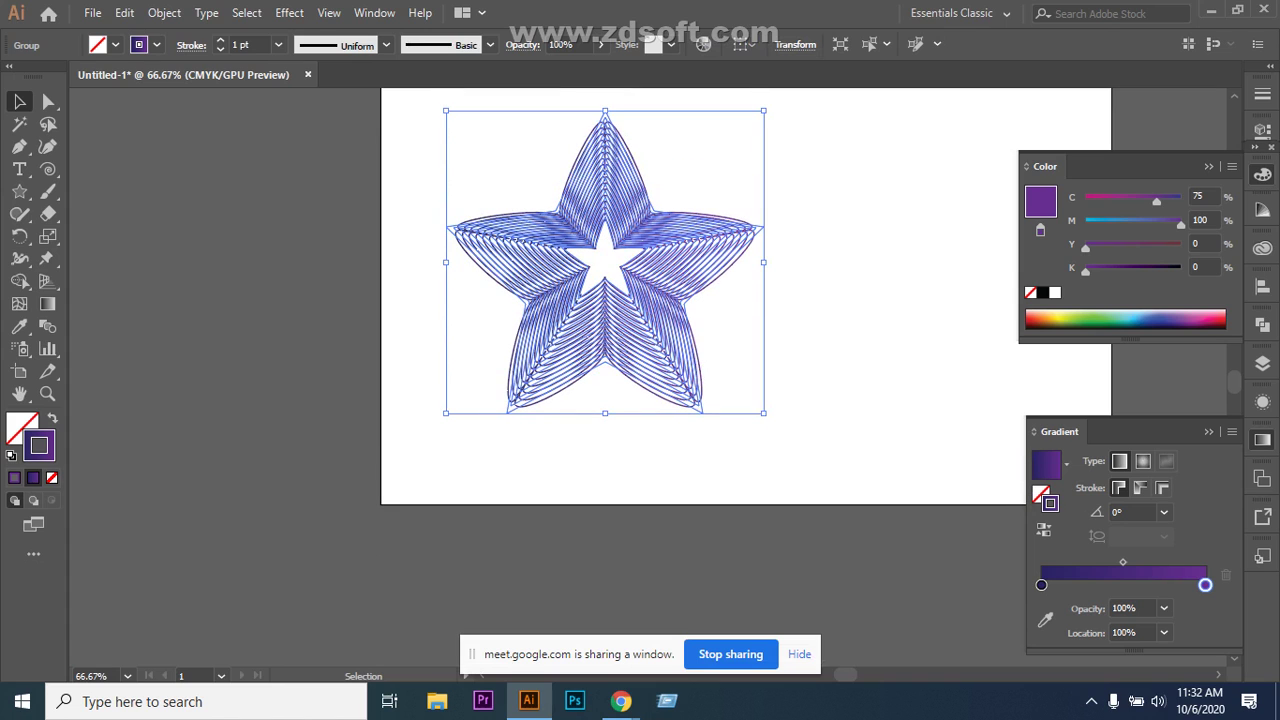
# Draw a slightly rotated five-pointed star outline in the empty artboard area to the right of the bloated star.
pyautogui.hotkey('ctrl', '+')
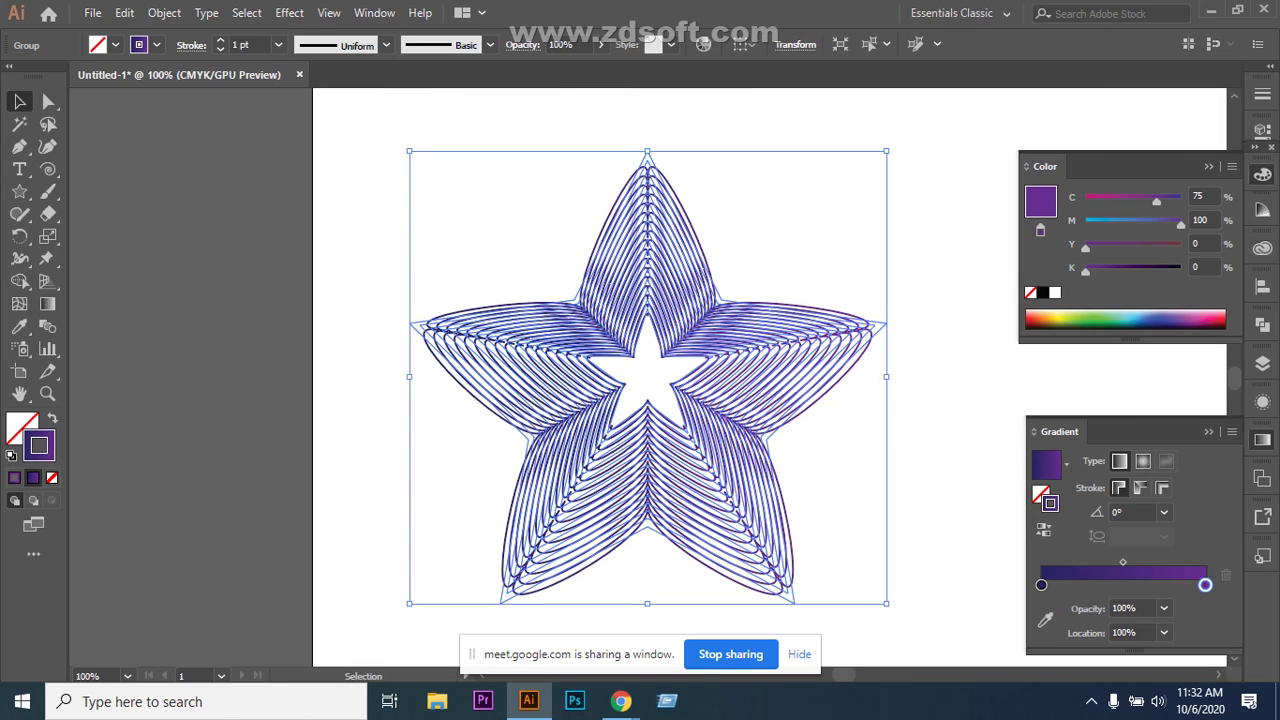
pyautogui.hscroll(5, 640, 378)
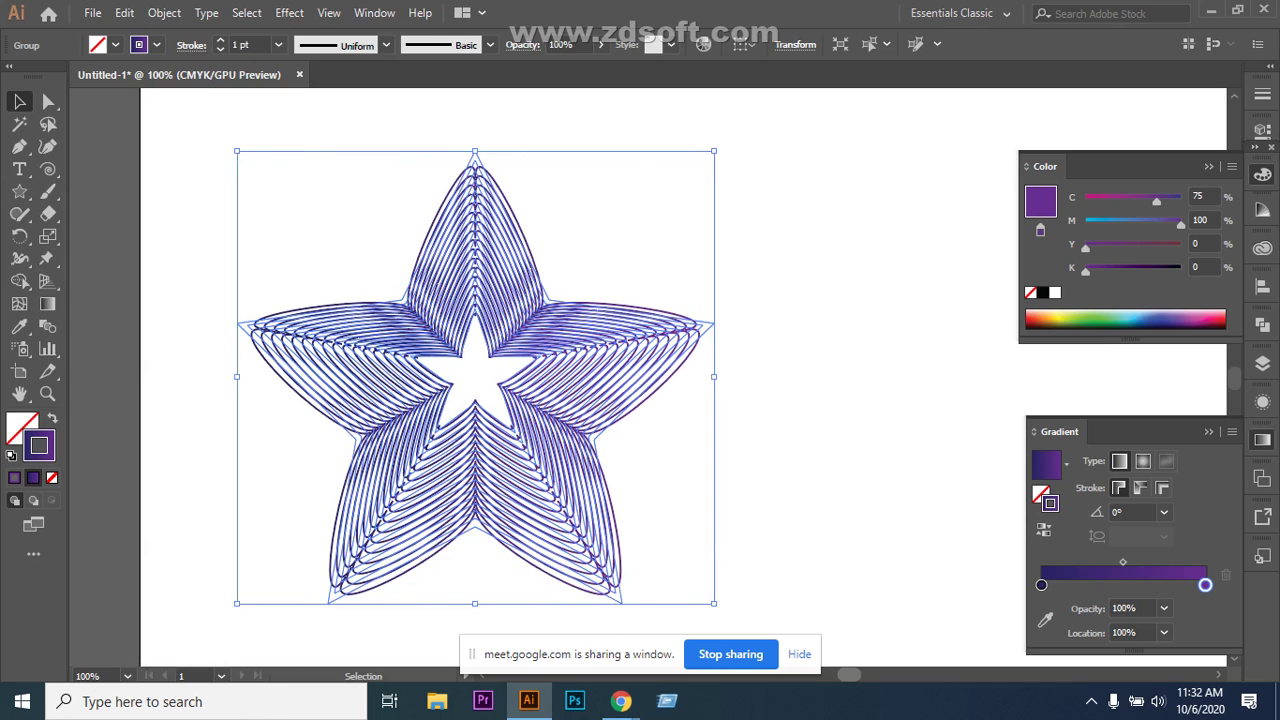
pyautogui.hscroll(3, 640, 378)
pyautogui.hscroll(7, 640, 378)
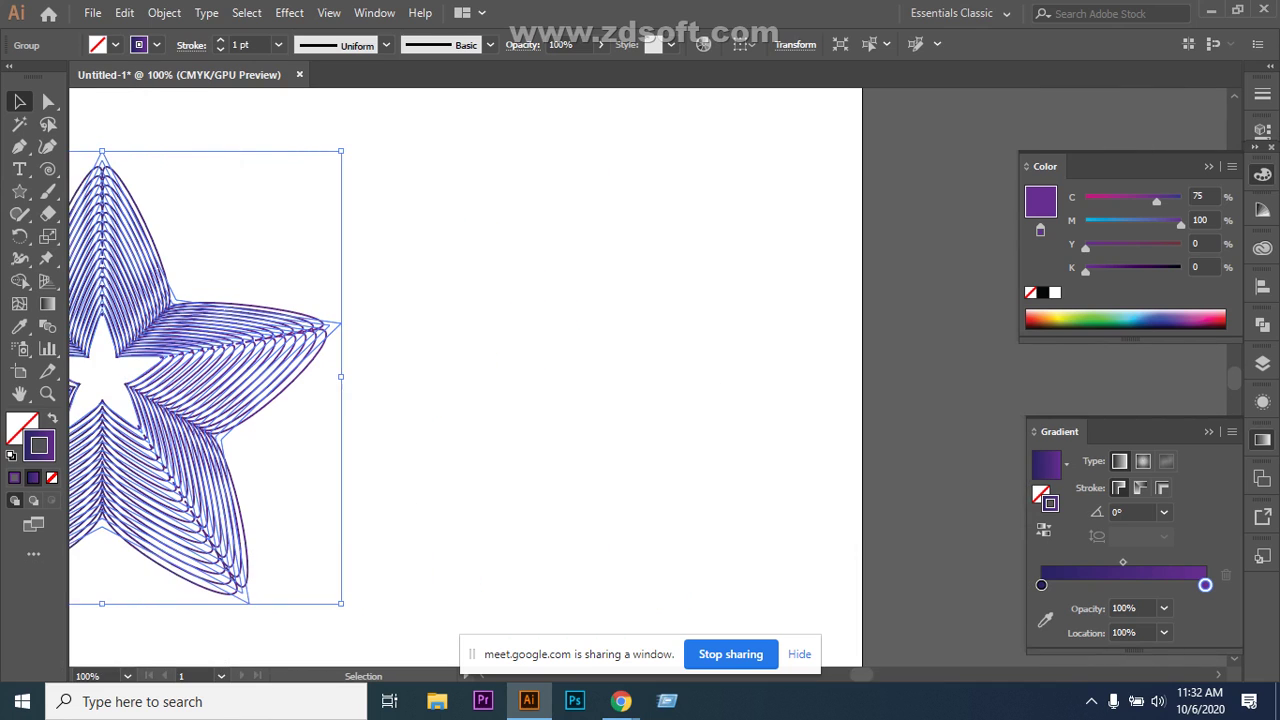
pyautogui.click(19, 191)
pyautogui.moveTo(550, 305); pyautogui.dragTo(712, 410)
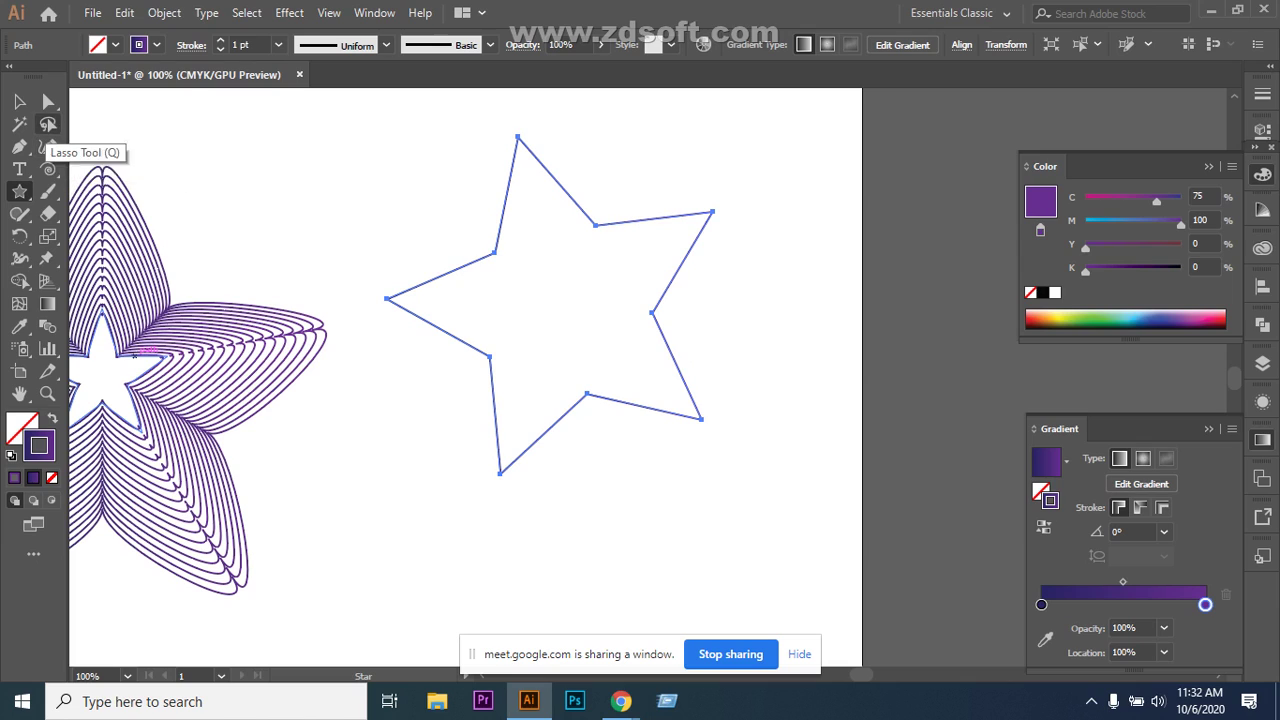
# Round the new star's top tip to about 0.18 in and its lower-right tip to about 0.15 in with Direct Selection.
pyautogui.click(48, 104)
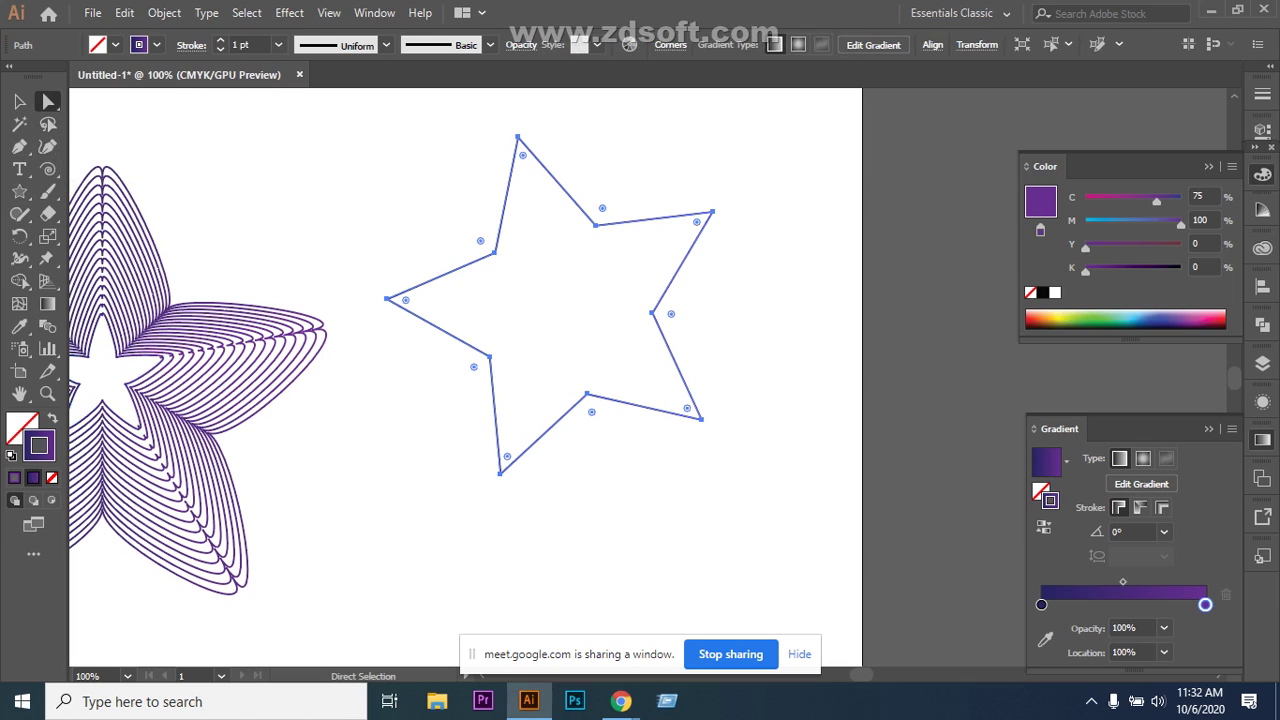
pyautogui.click(518, 137)
pyautogui.moveTo(522, 155); pyautogui.dragTo(528, 174)
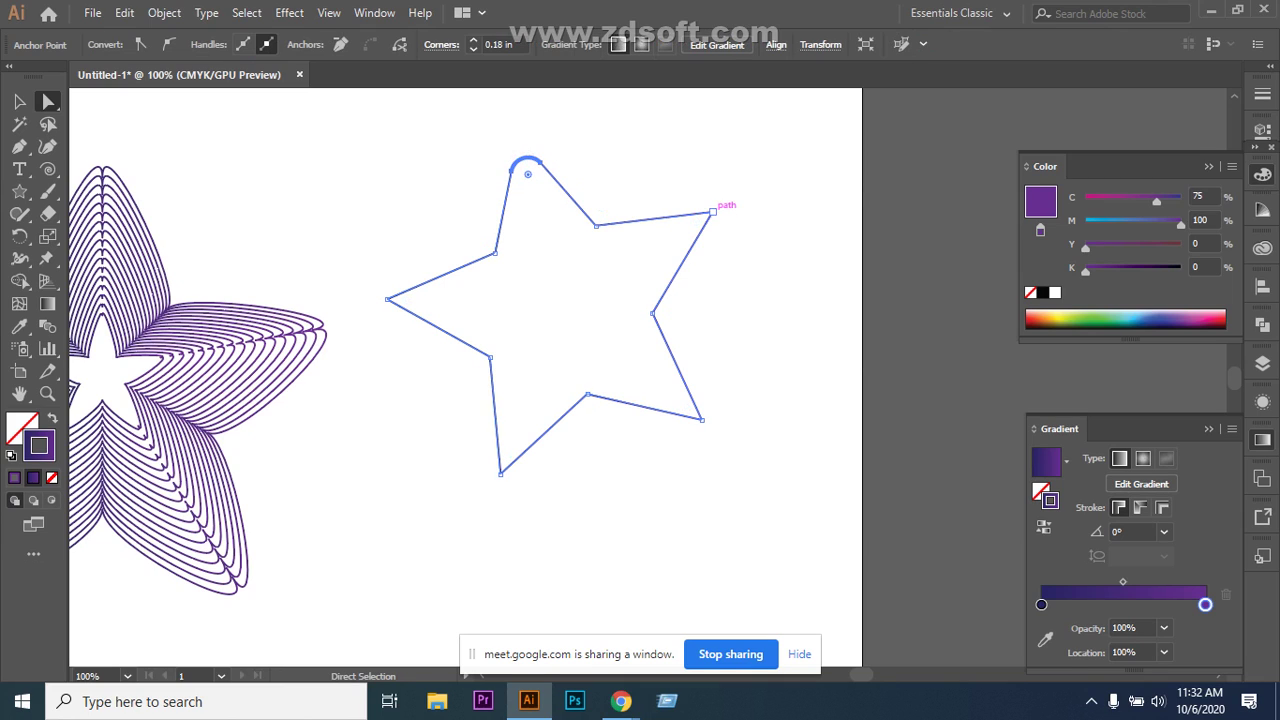
pyautogui.click(701, 418)
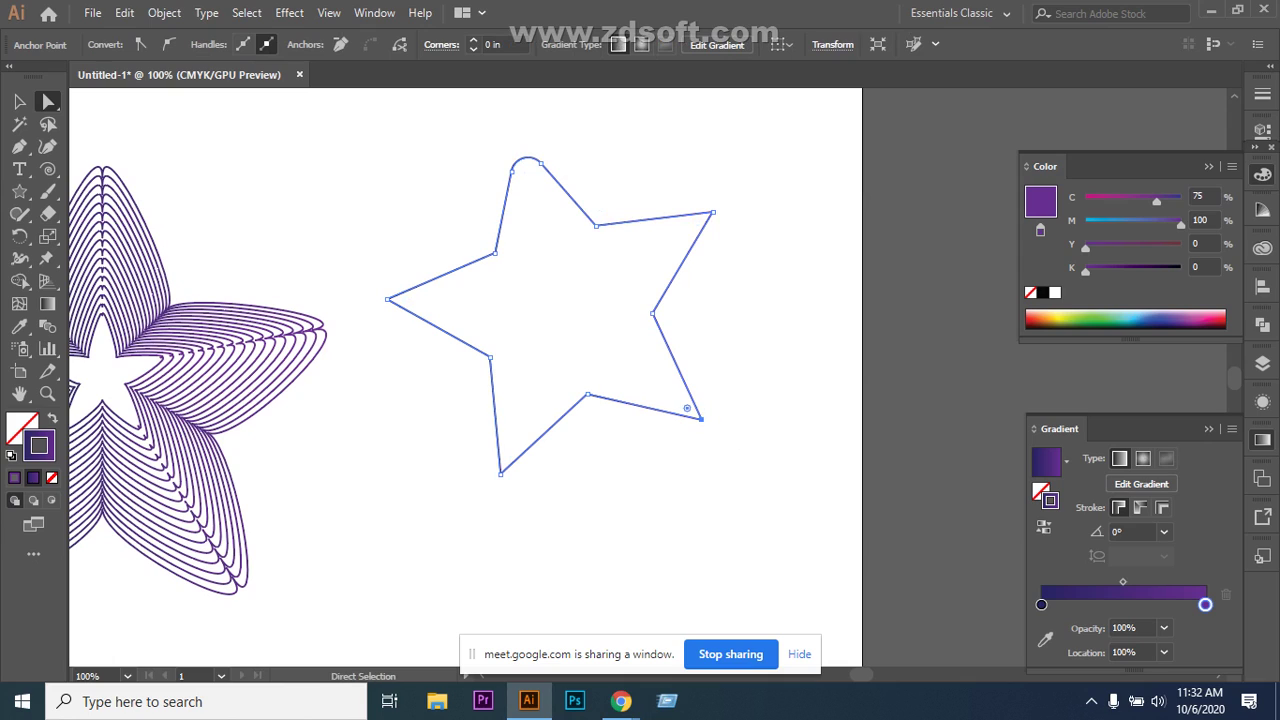
pyautogui.click(677, 398)
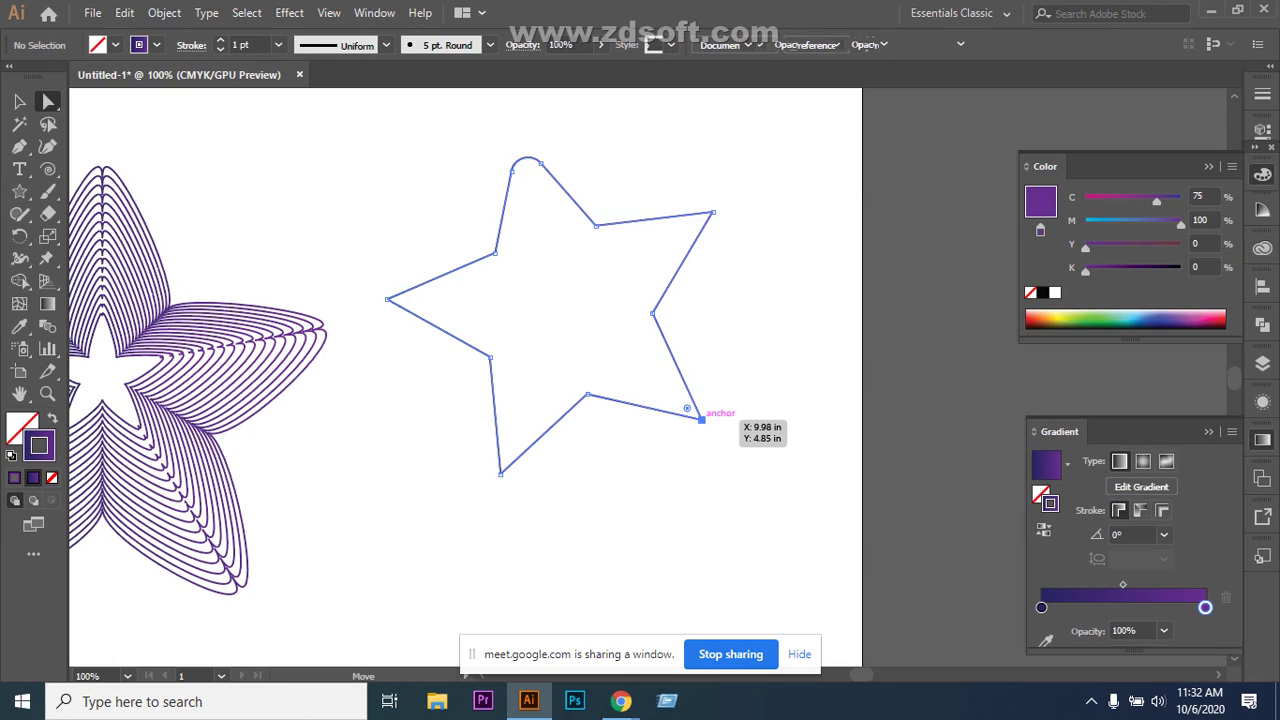
pyautogui.click(701, 418)
pyautogui.moveTo(687, 408); pyautogui.dragTo(677, 400)
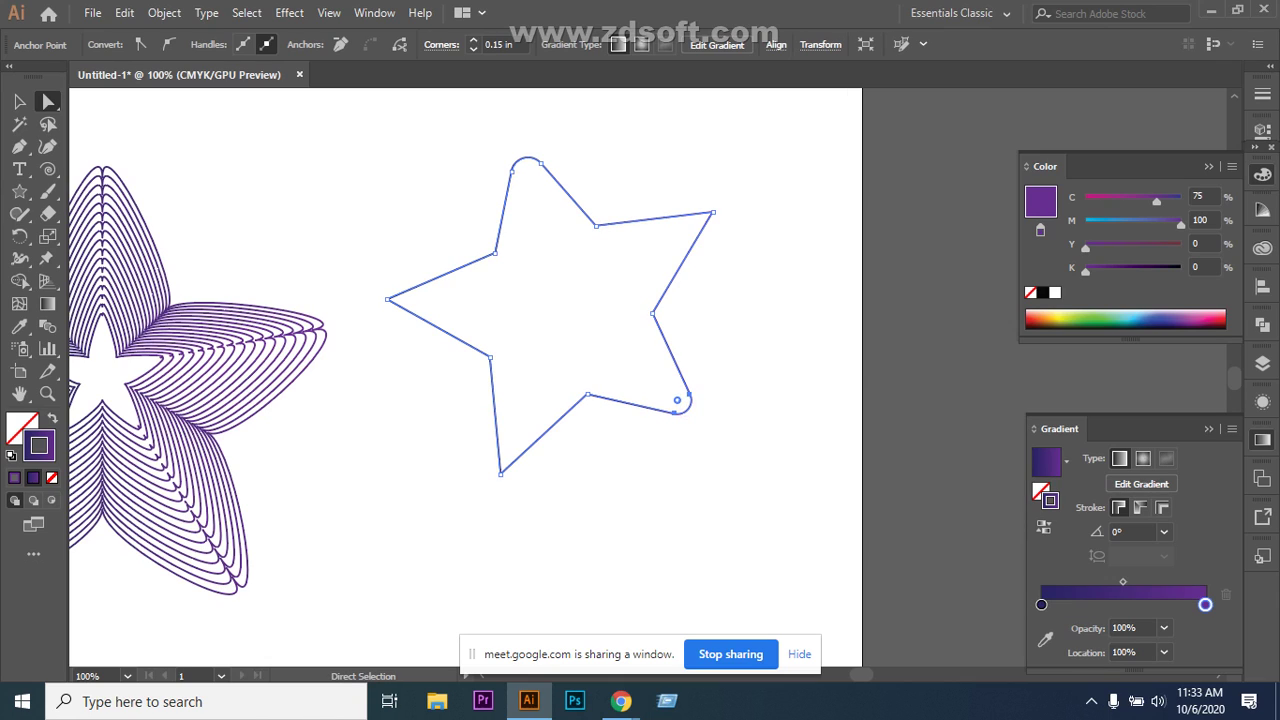
# Shift the star's right inner corner slightly inward, and round the left, upper-right and lower-left tips to about 0.19, 0.17 and 0.2 in.
pyautogui.moveTo(652, 312); pyautogui.dragTo(644, 315)
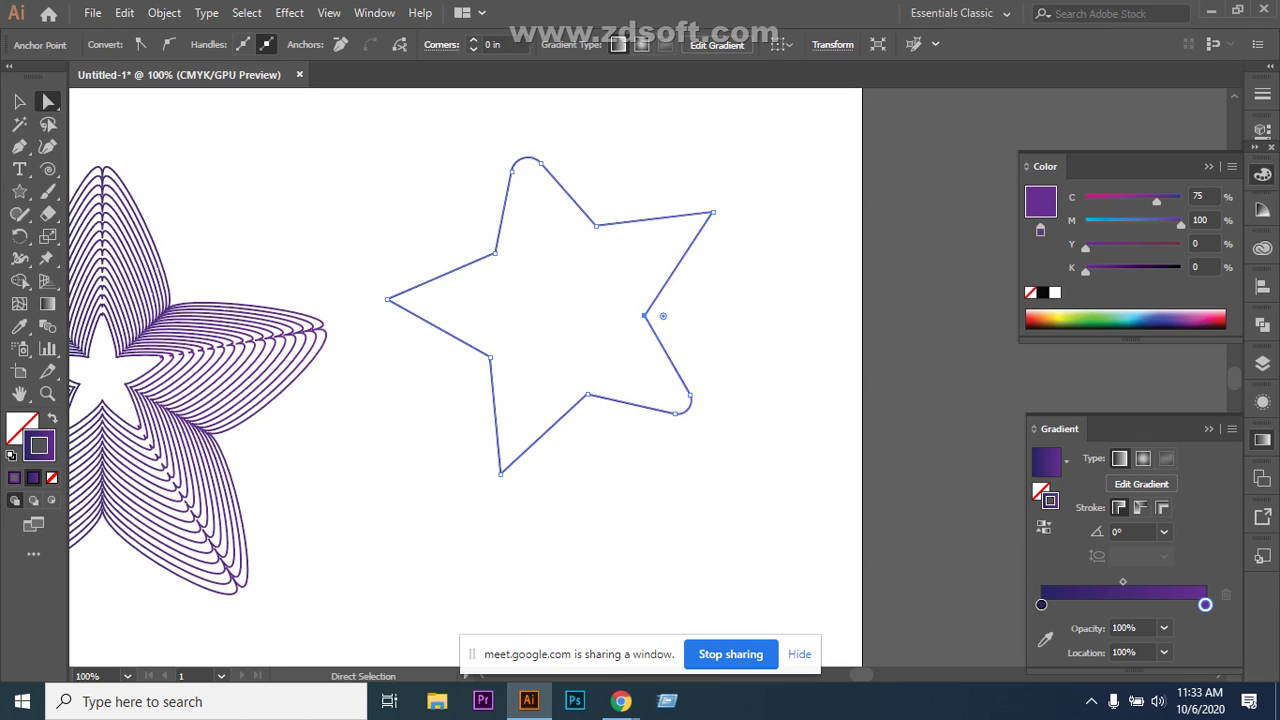
pyautogui.click(388, 299)
pyautogui.moveTo(405, 300); pyautogui.dragTo(426, 301)
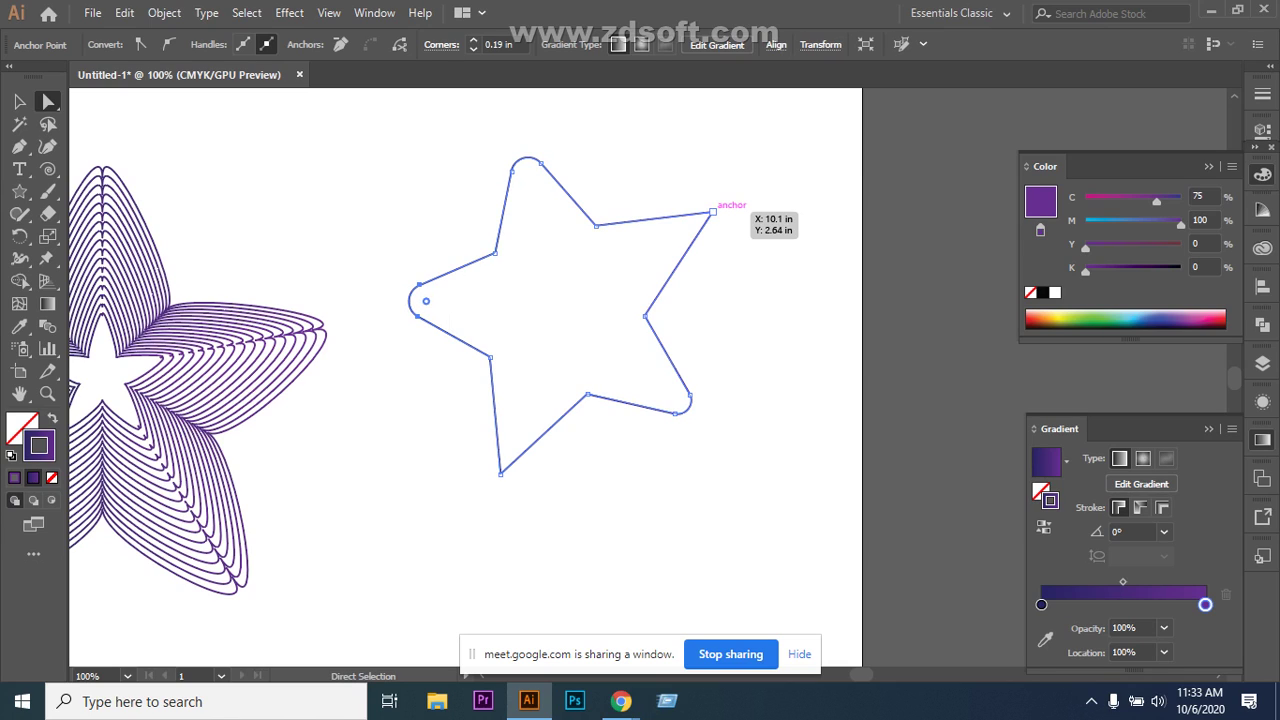
pyautogui.click(712, 211)
pyautogui.moveTo(697, 221); pyautogui.dragTo(680, 231)
pyautogui.click(501, 472)
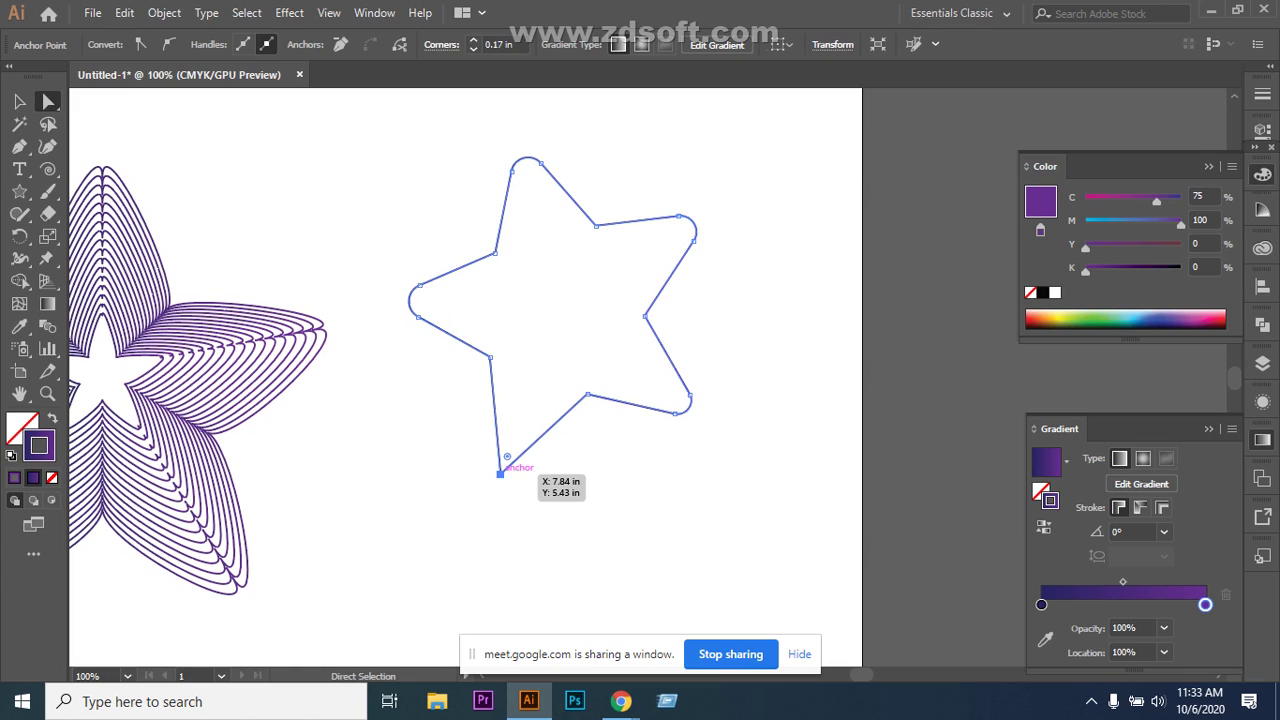
pyautogui.moveTo(503, 454); pyautogui.dragTo(515, 434)
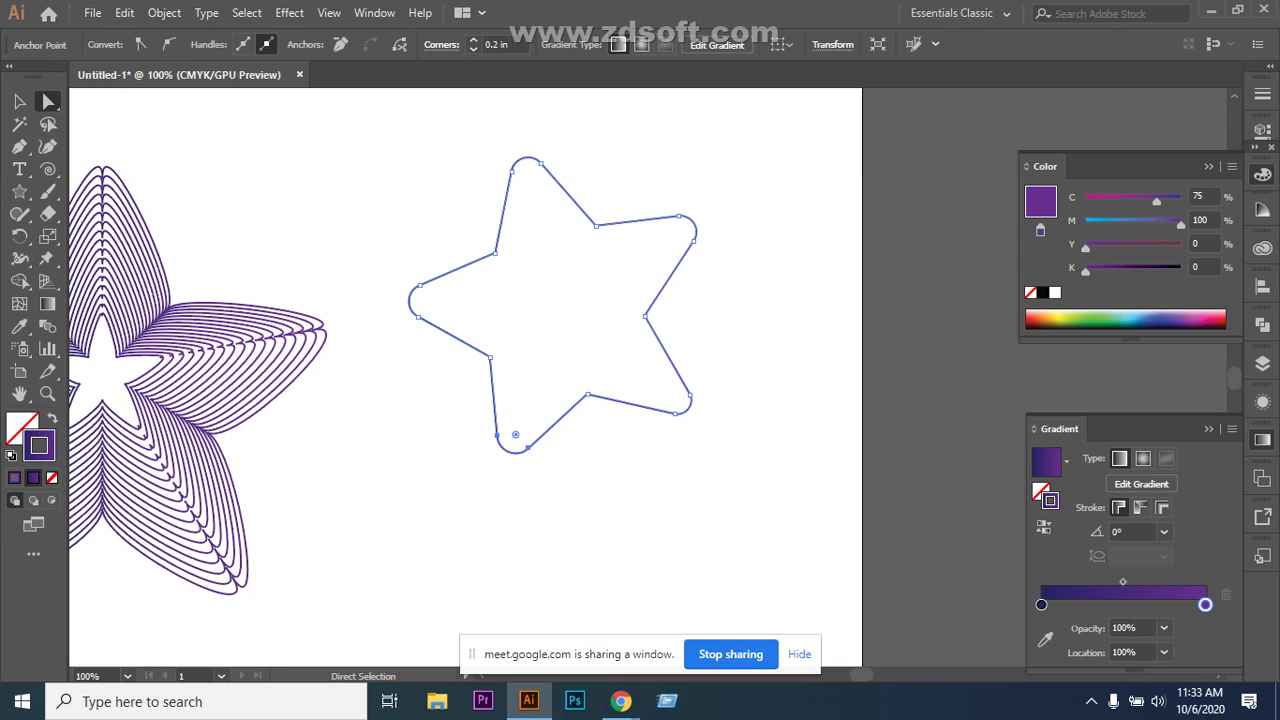
pyautogui.click(364, 180)
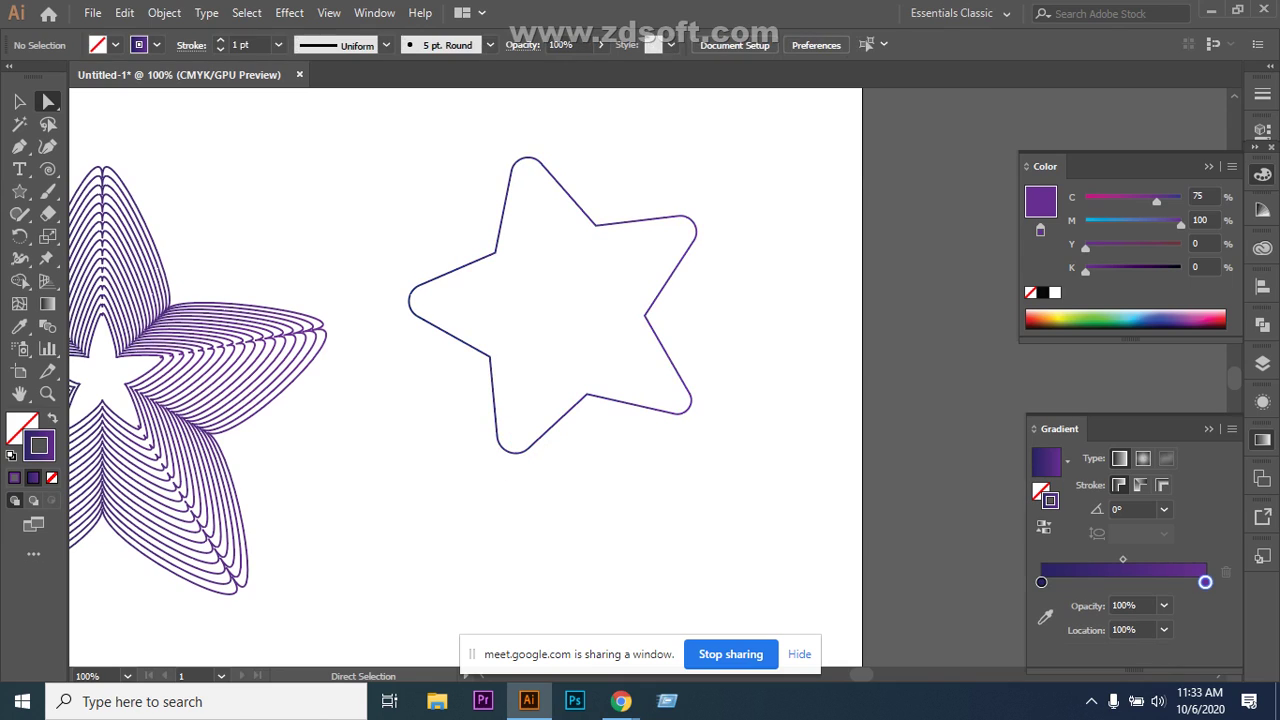
# Draw a small circle at the center of the rounded star with the Ellipse tool.
pyautogui.moveTo(364, 180); pyautogui.dragTo(721, 445)
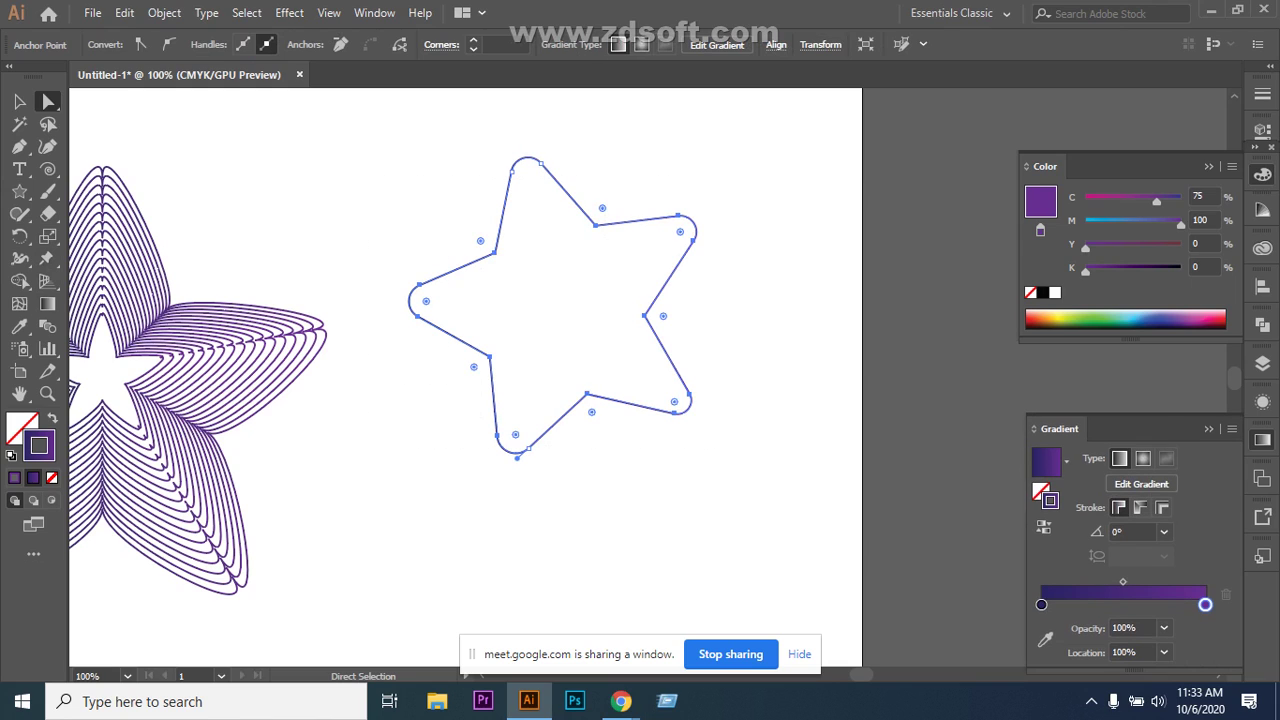
pyautogui.moveTo(19, 191); pyautogui.dragTo(100, 234)
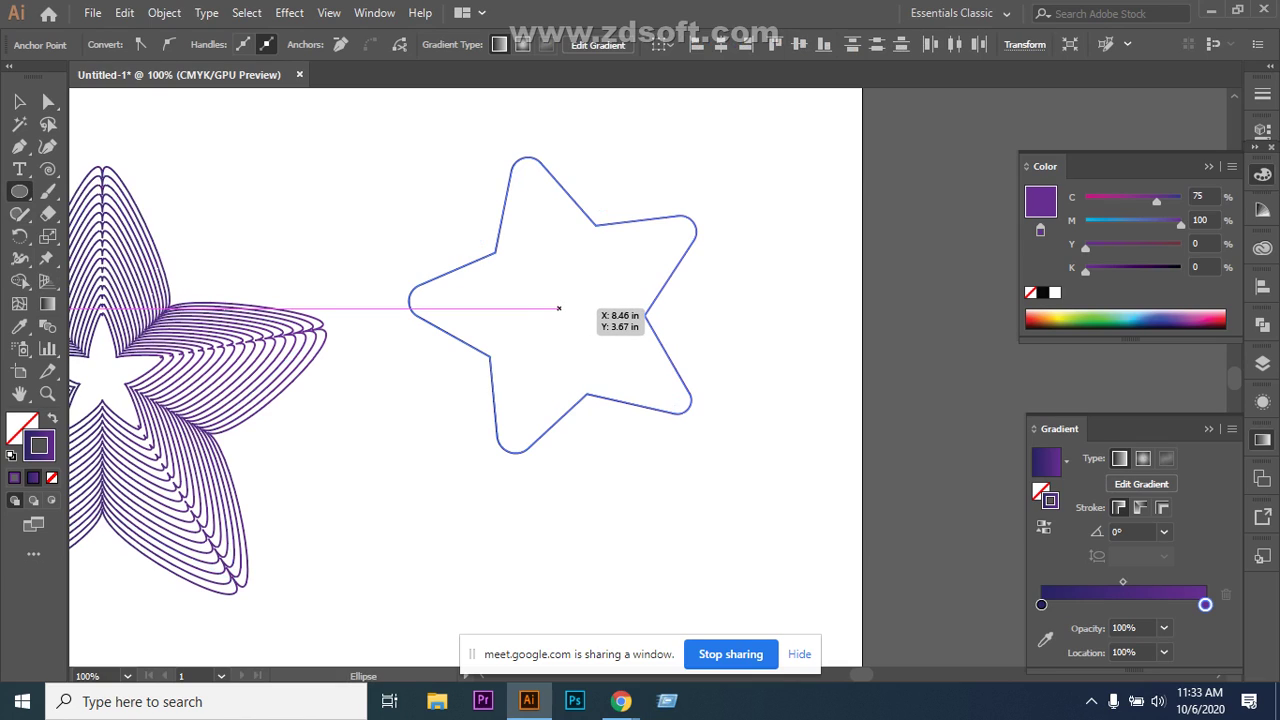
pyautogui.moveTo(552, 307); pyautogui.dragTo(573, 326)
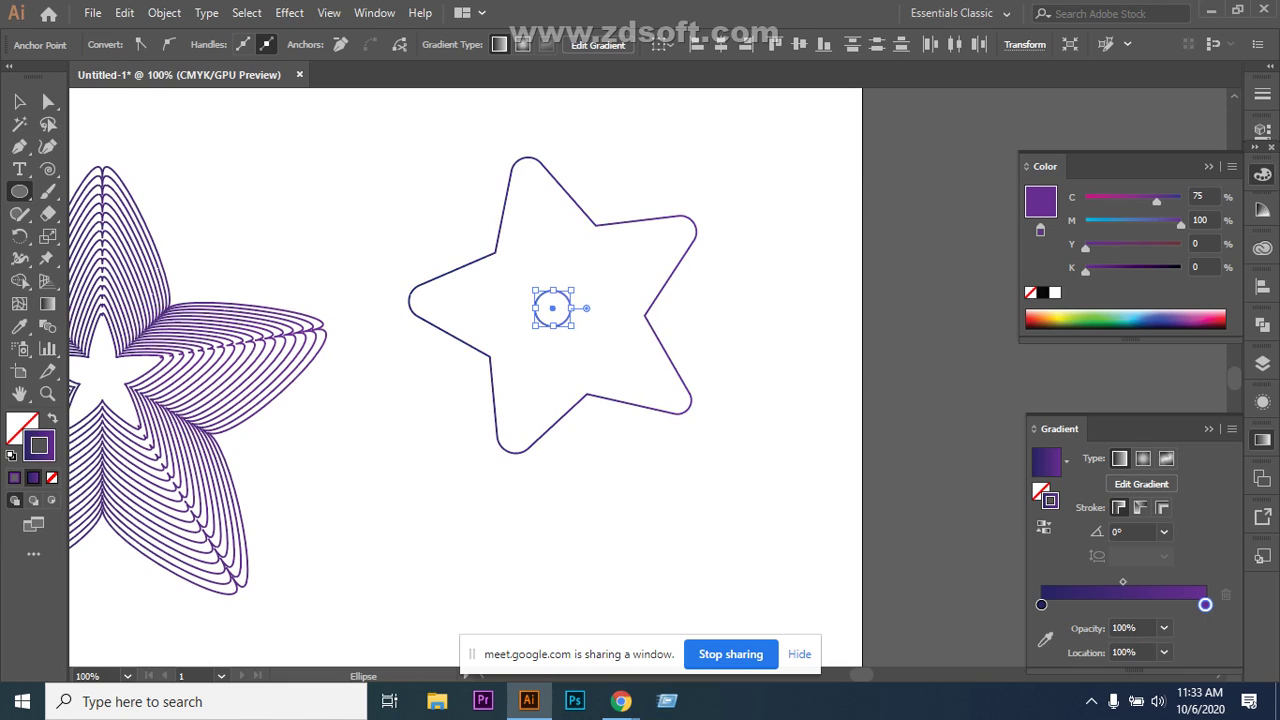
# Delete the old bloated star blend beside the rounded star.
pyautogui.press('v')
pyautogui.moveTo(354, 189); pyautogui.dragTo(654, 348)
pyautogui.moveTo(242, 277); pyautogui.dragTo(254, 350)
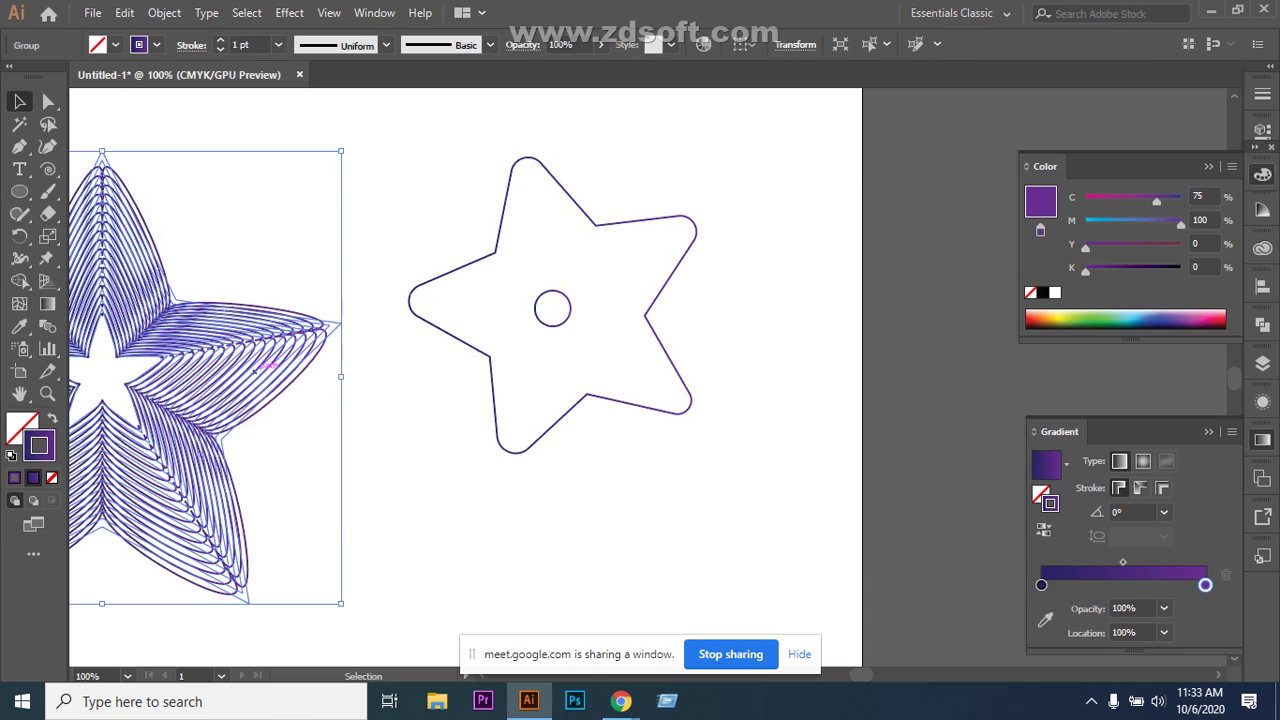
pyautogui.press('Delete')
# Blend the rounded star with its small central circle using 15 specified steps.
pyautogui.hotkey('ctrl', 'a')
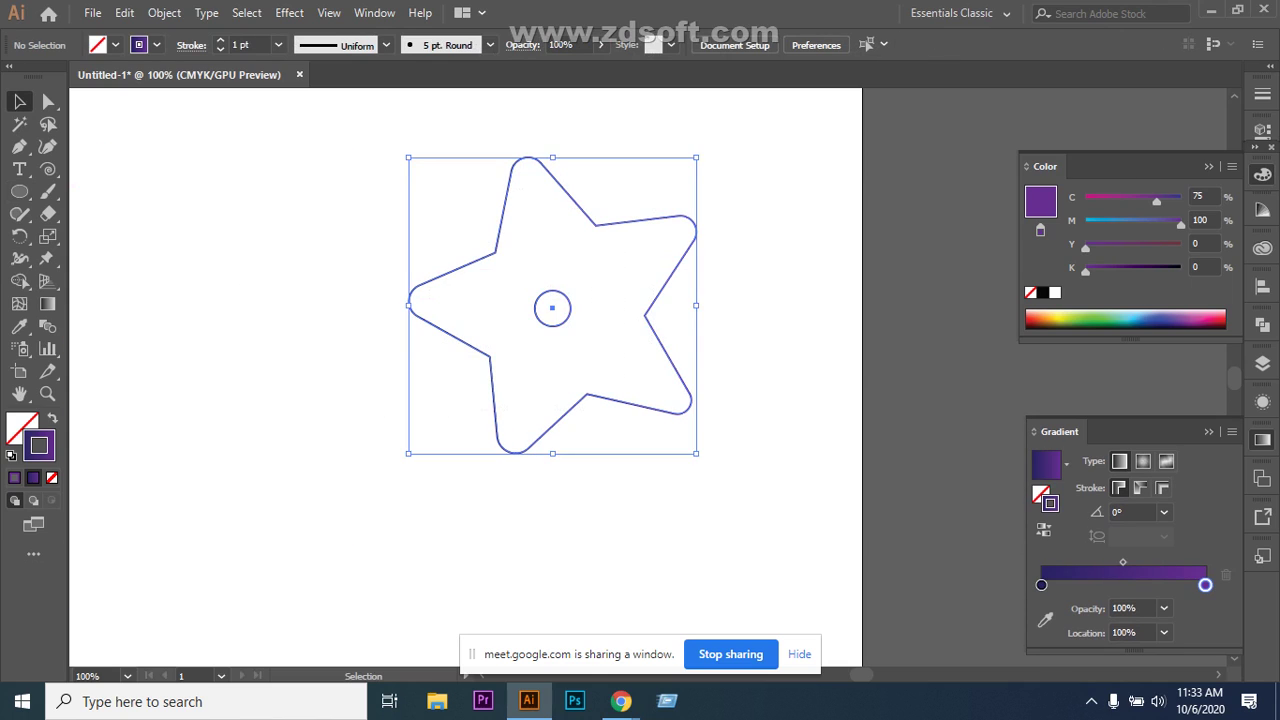
pyautogui.click(164, 12)
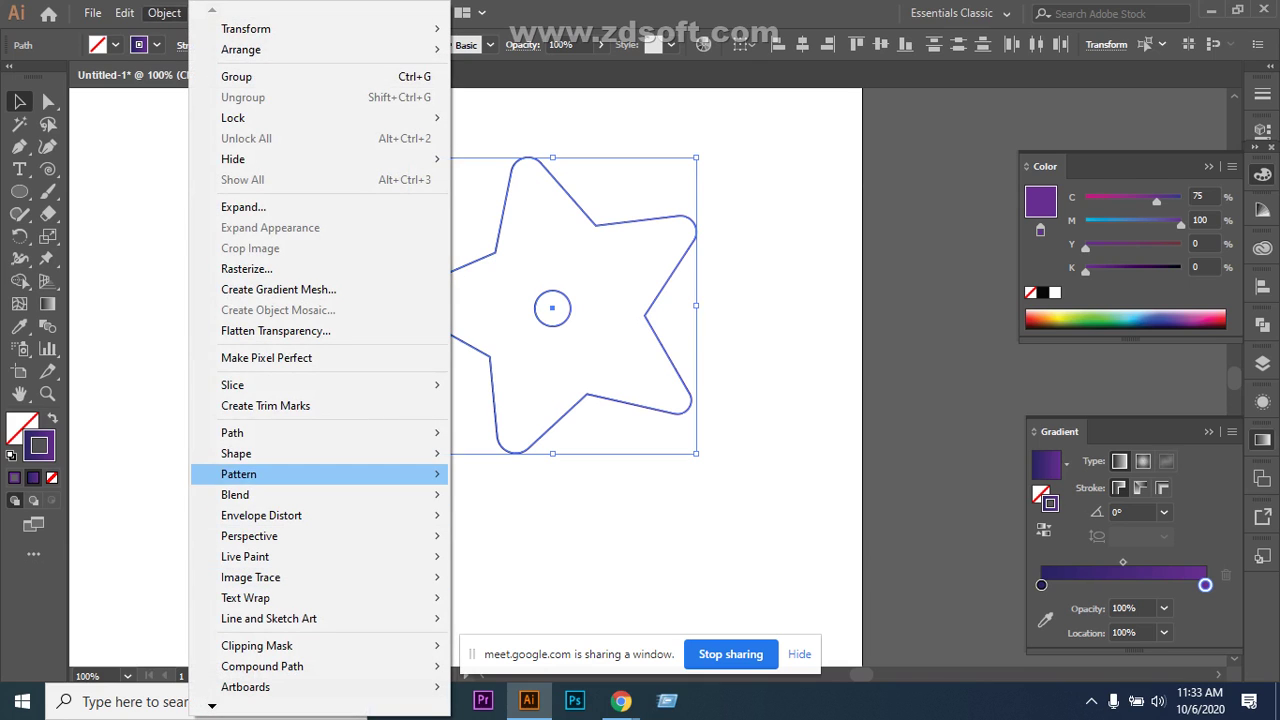
pyautogui.moveTo(320, 494)
pyautogui.click(650, 543)
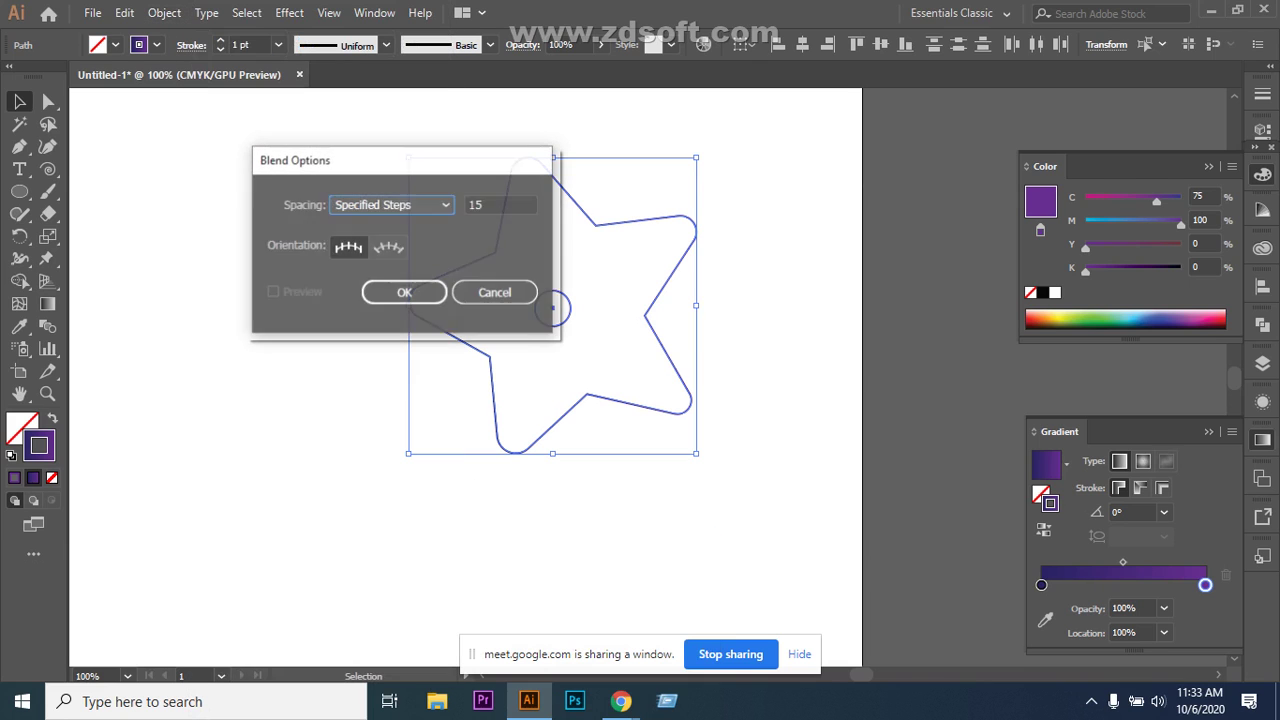
pyautogui.click(404, 292)
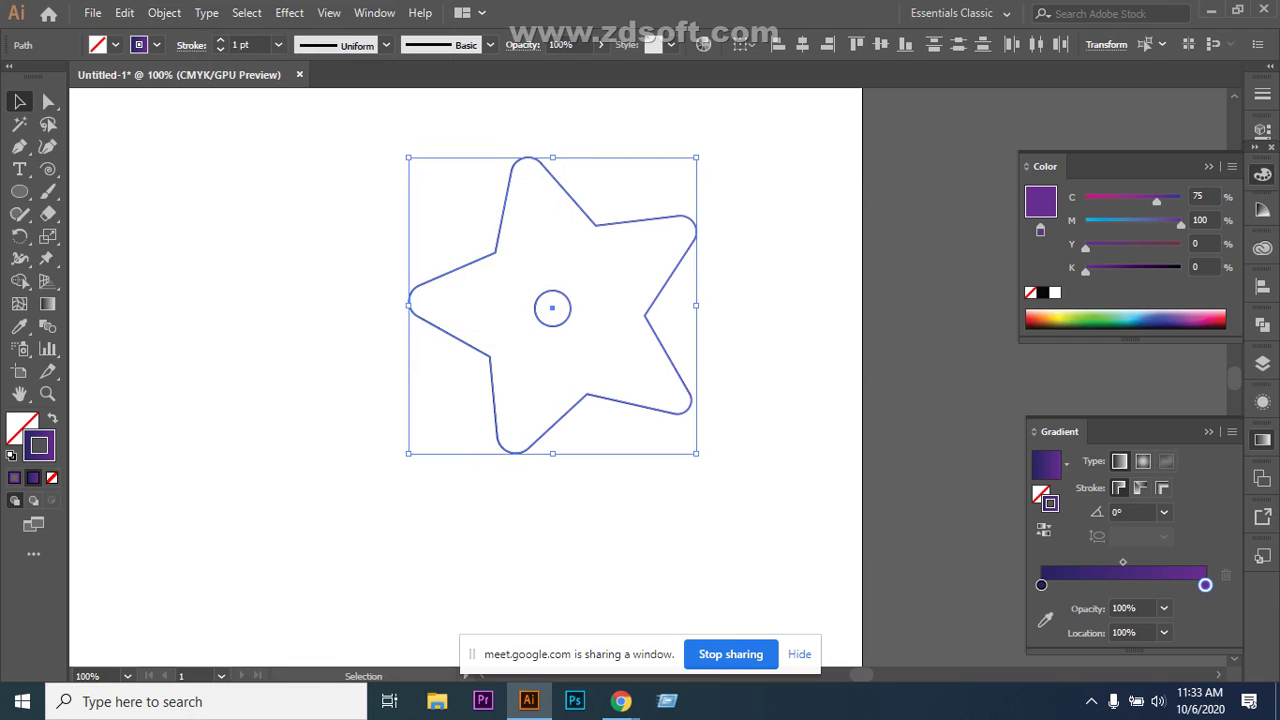
pyautogui.hotkey('ctrl', 'alt', 'b')
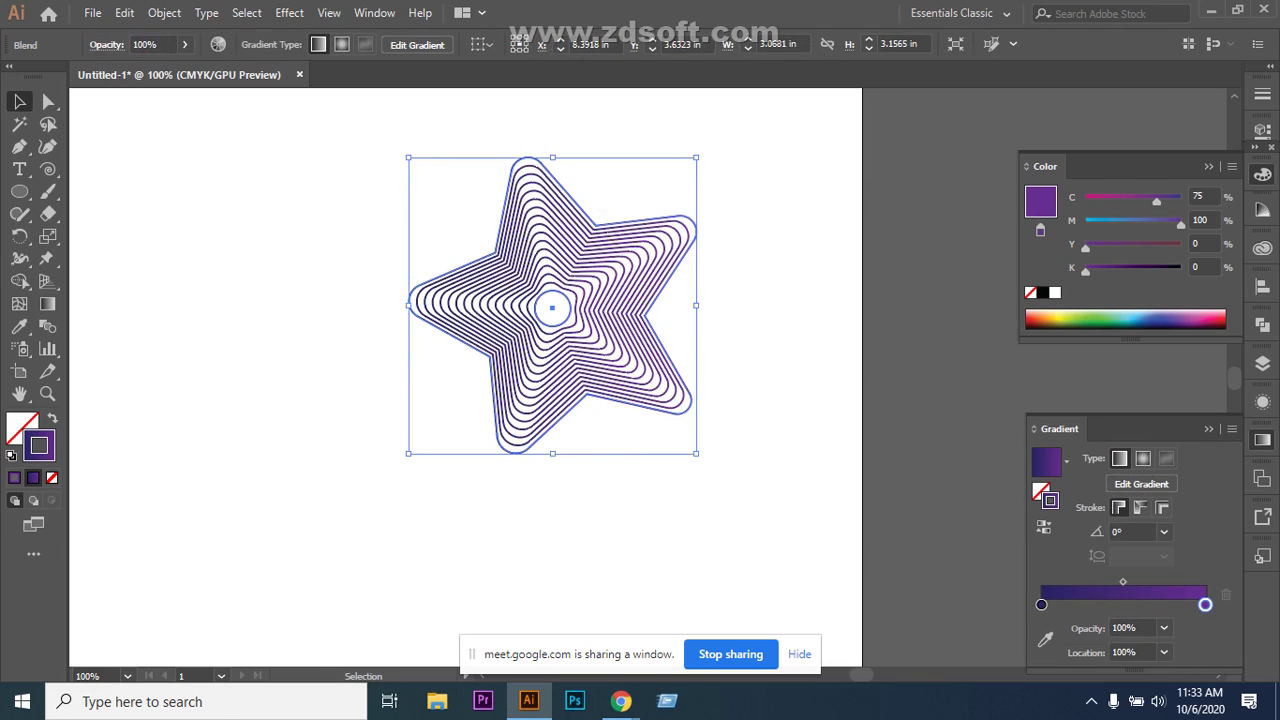
pyautogui.hotkey('ctrl', 'shift', 'a')
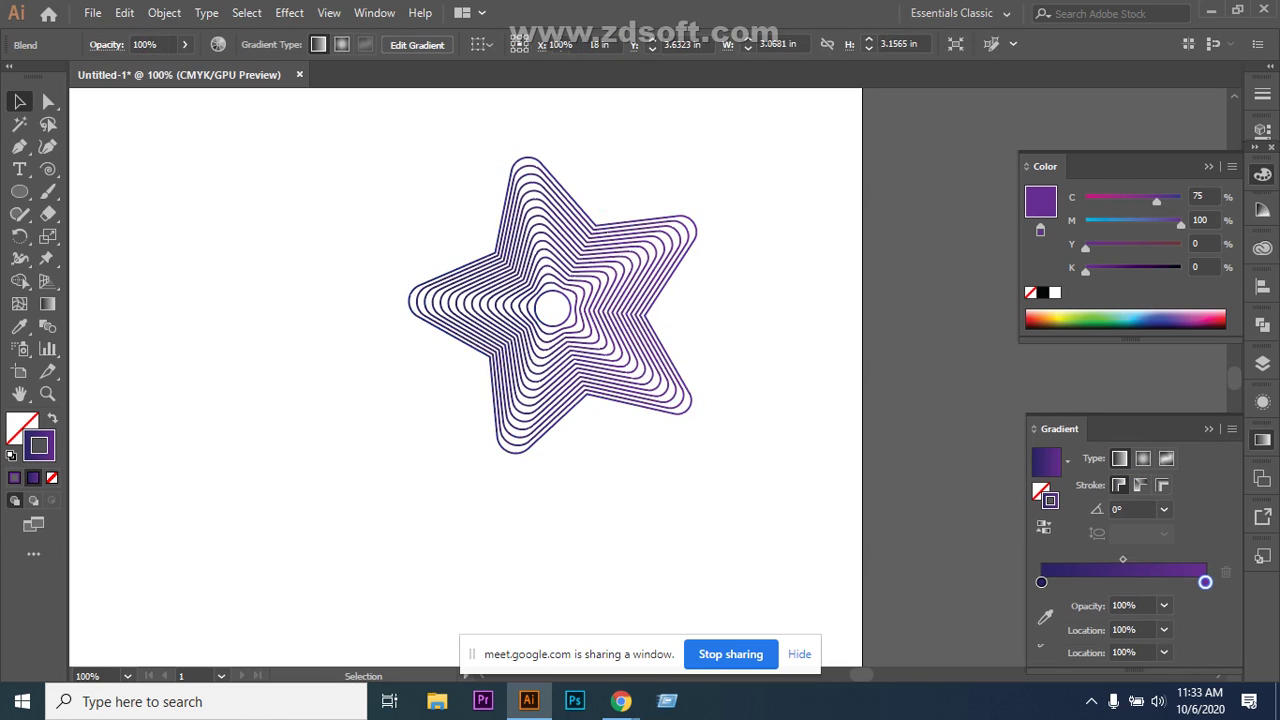
# Move the star blend slightly to the left and apply the Free Distort effect with its corner handles unchanged.
pyautogui.moveTo(575, 318); pyautogui.dragTo(480, 322)
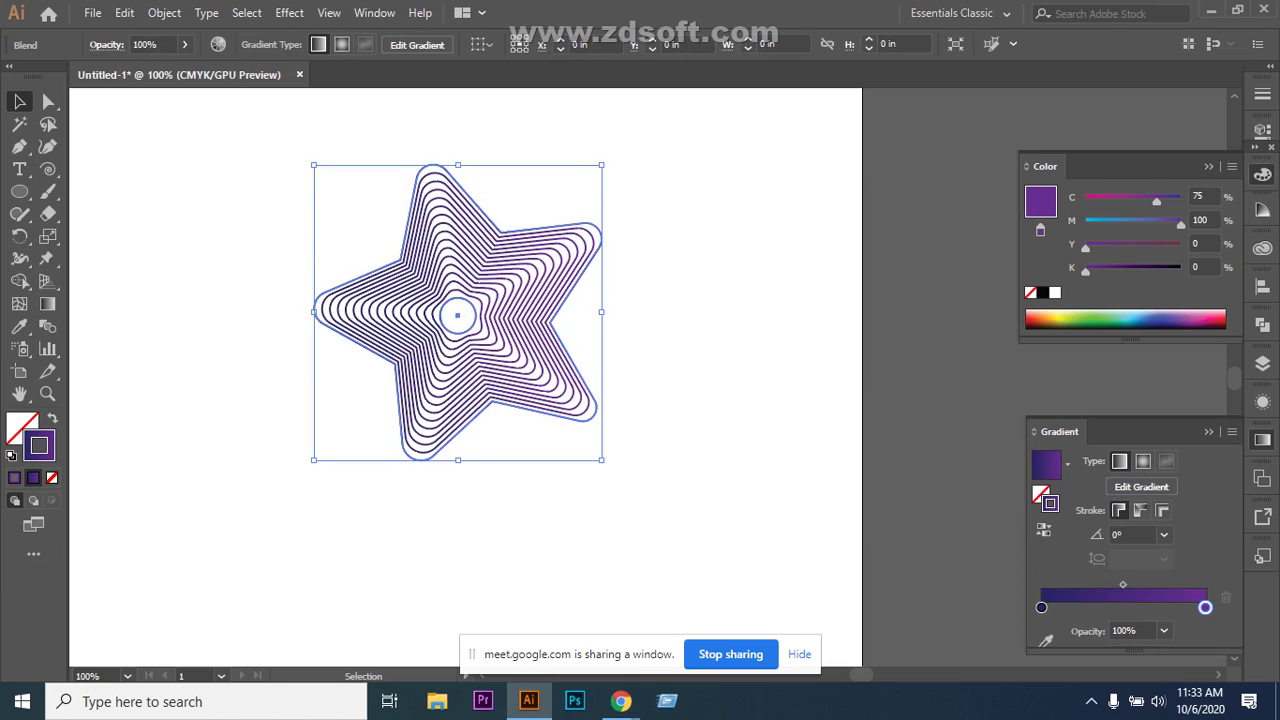
pyautogui.hotkey('ctrl', 'shift', 'a')
pyautogui.moveTo(306, 209); pyautogui.dragTo(582, 392)
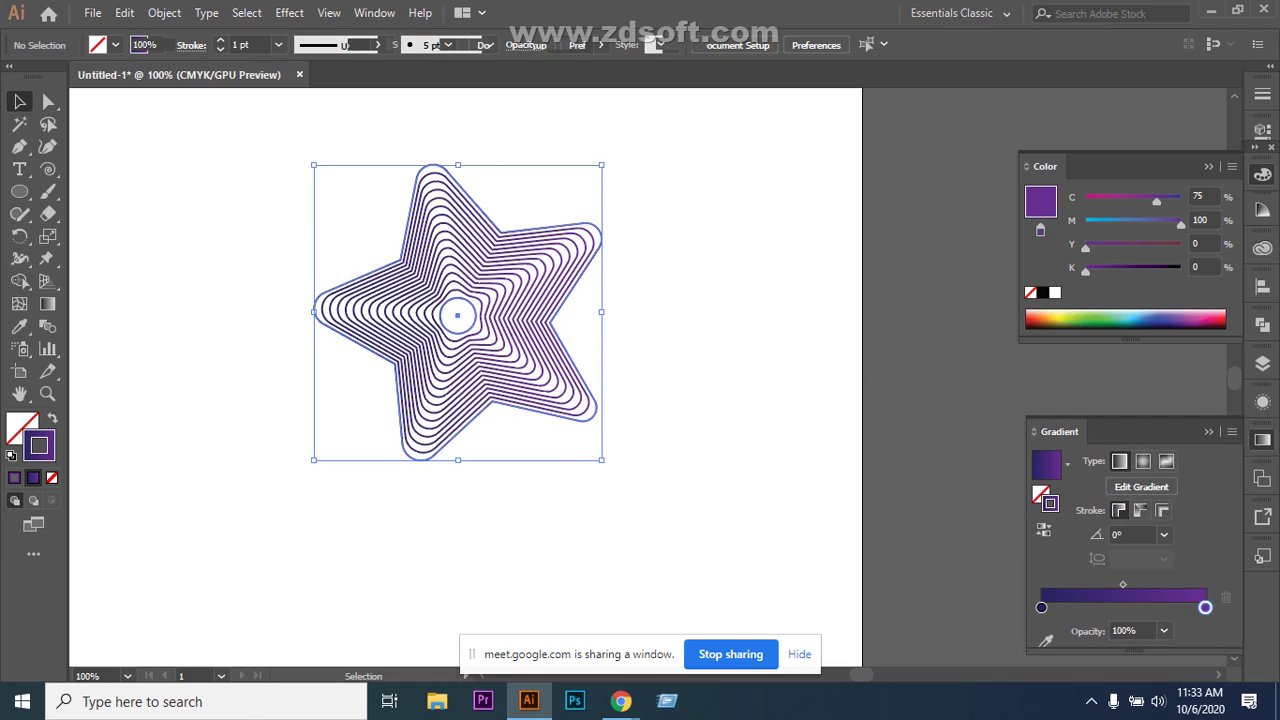
pyautogui.click(289, 13)
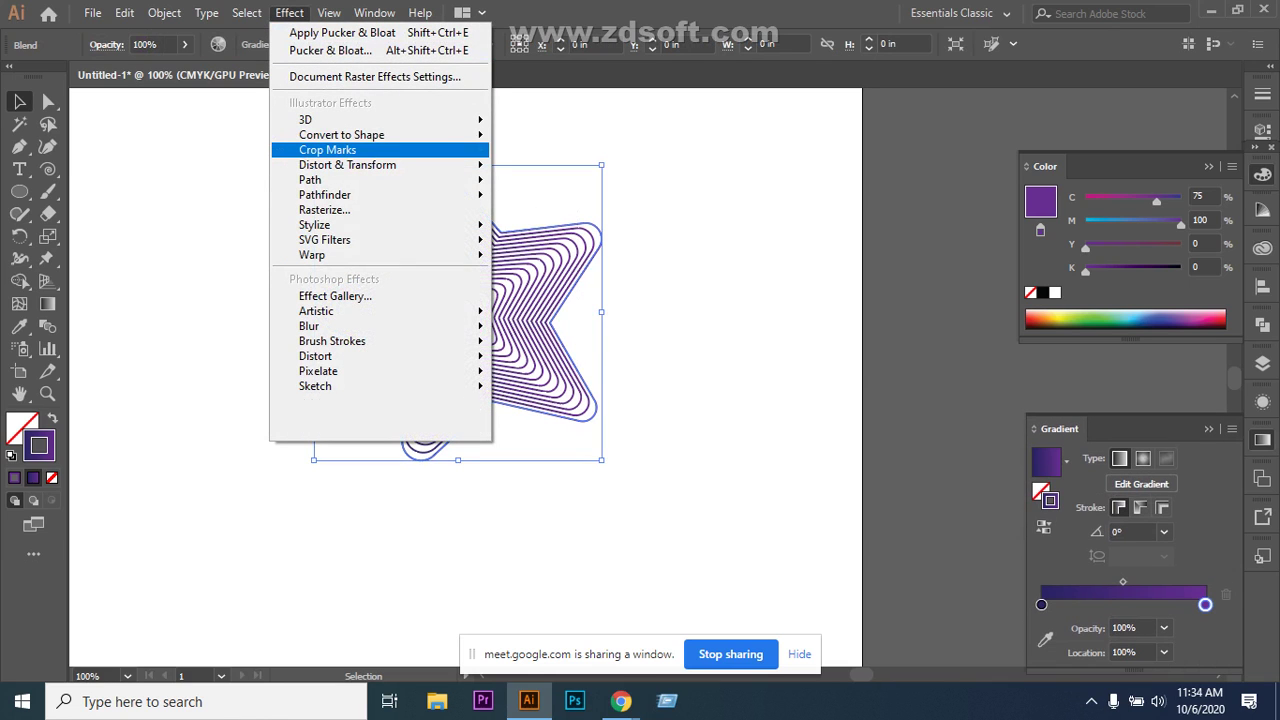
pyautogui.moveTo(347, 164)
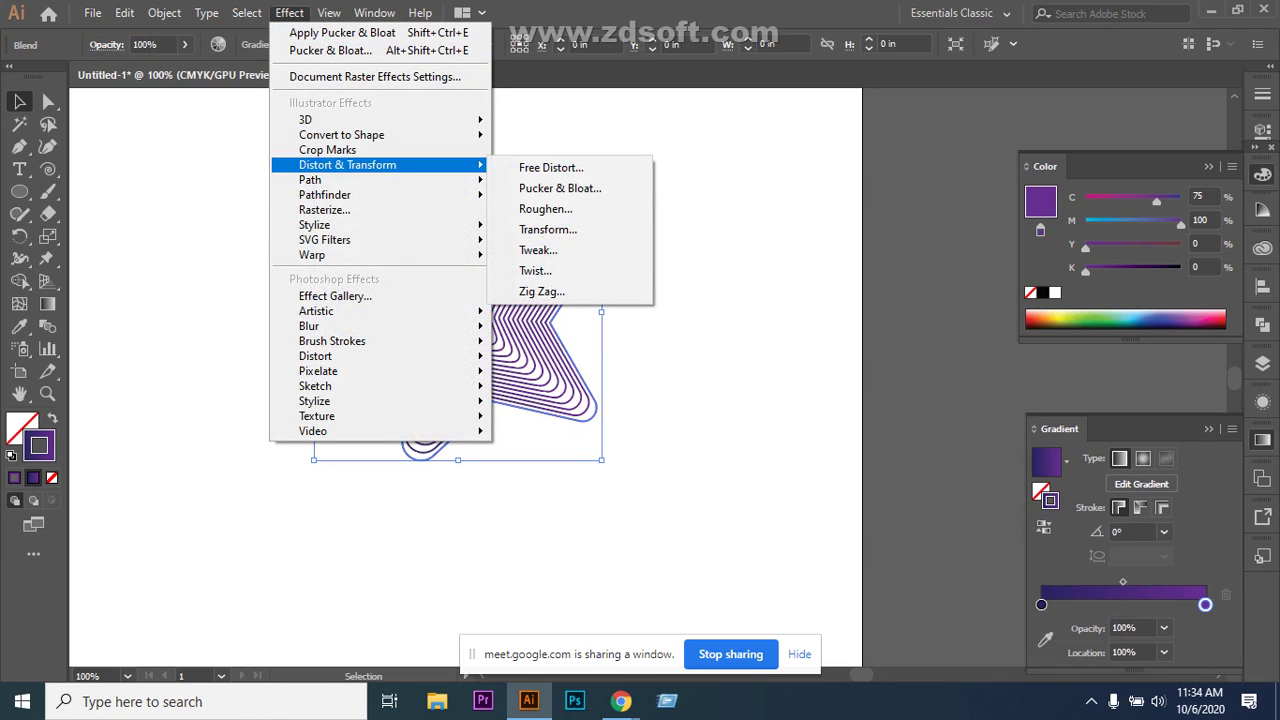
pyautogui.click(550, 167)
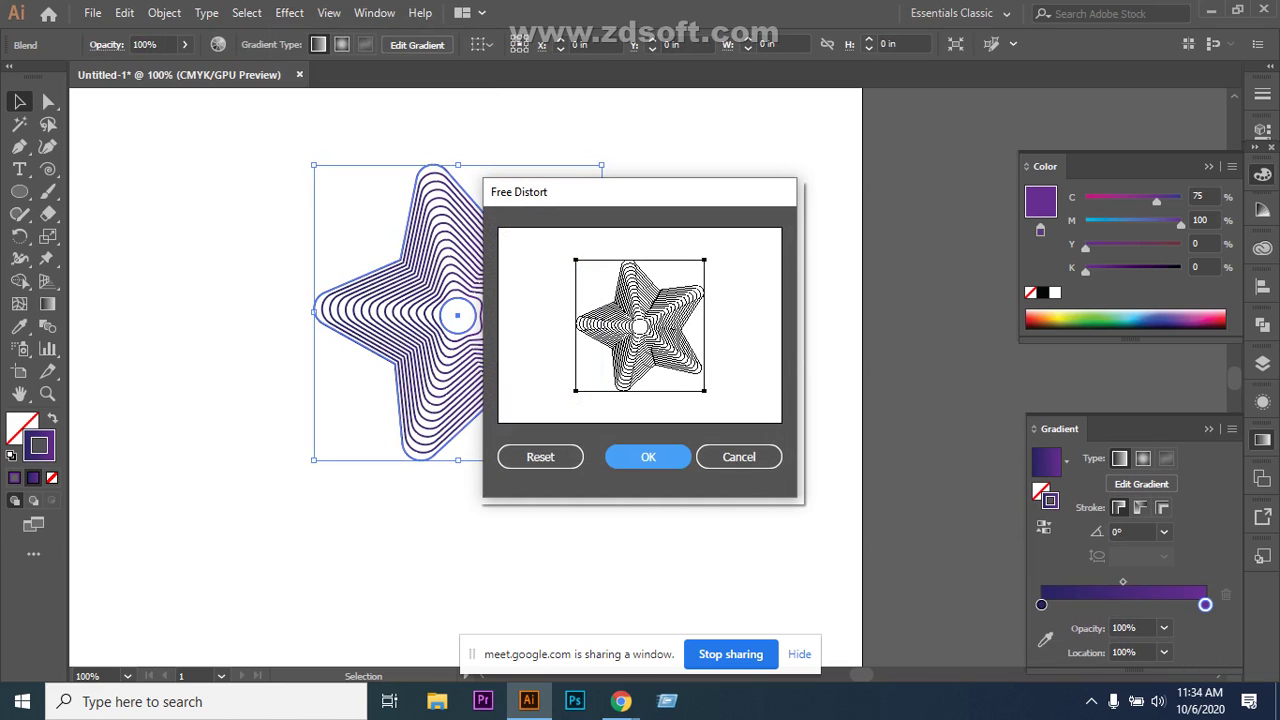
pyautogui.moveTo(592, 194); pyautogui.dragTo(757, 176)
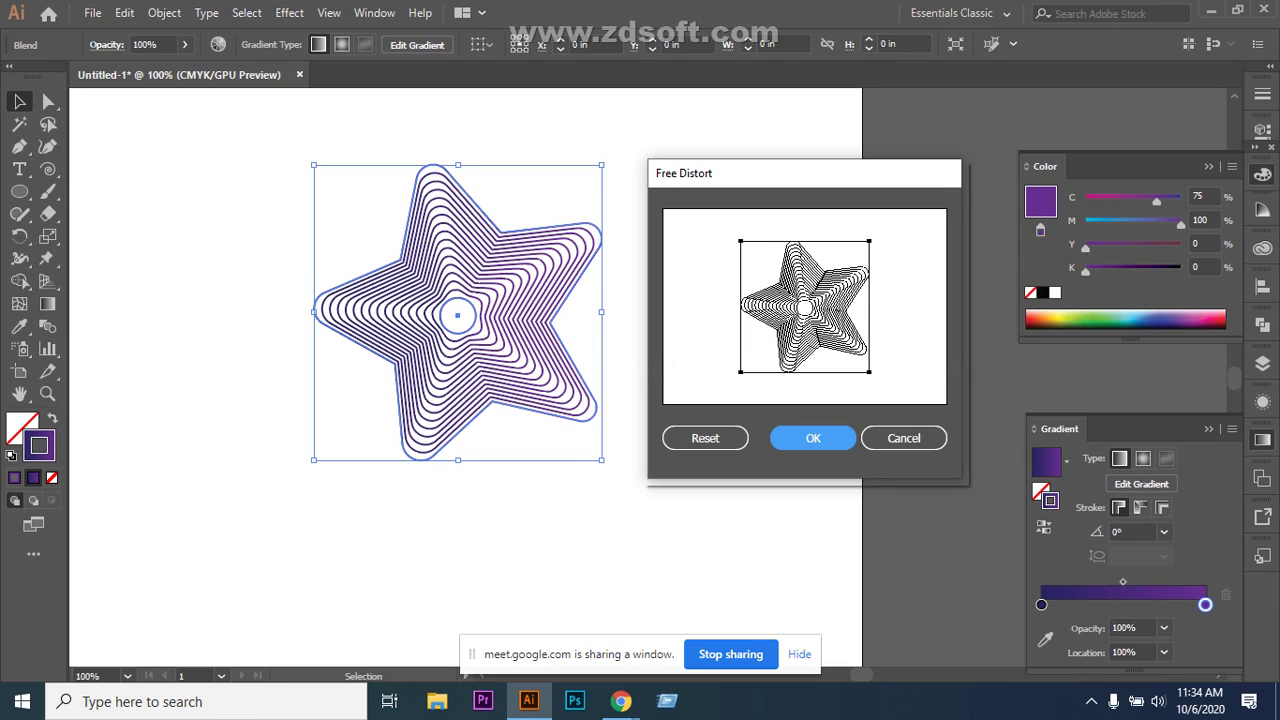
pyautogui.press('Return')
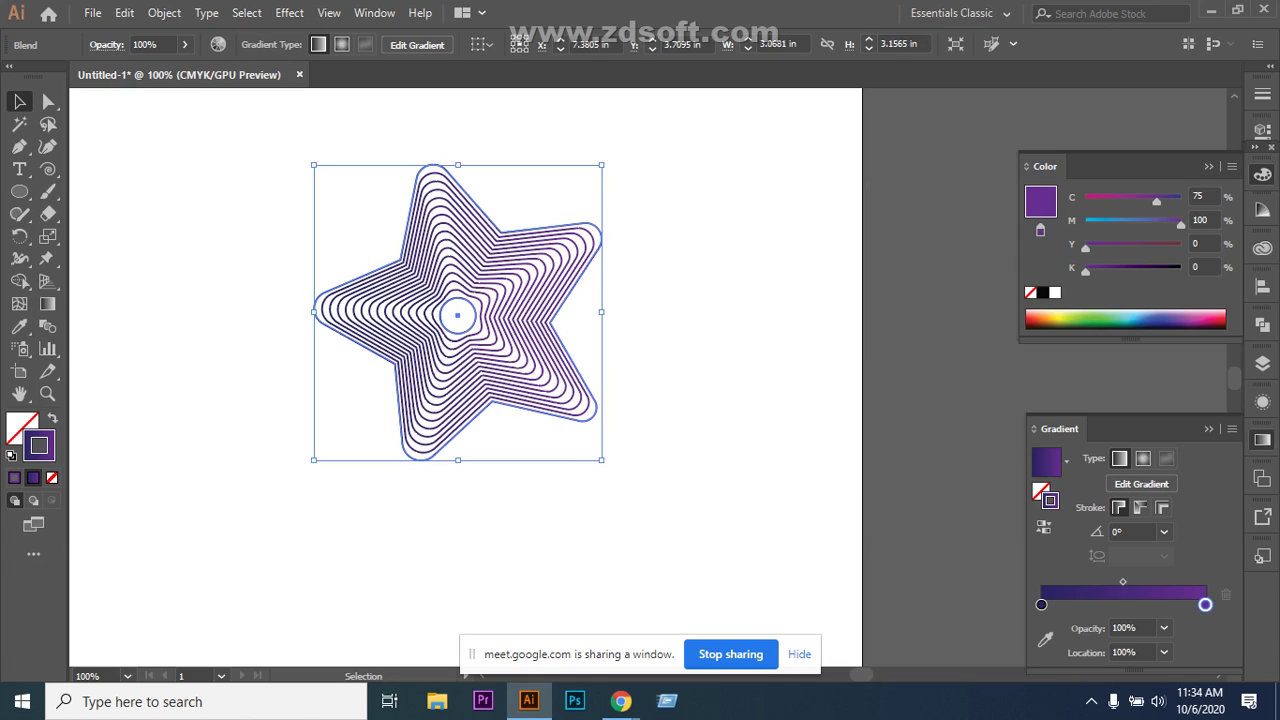
pyautogui.hotkey('ctrl', 'shift', 'a')
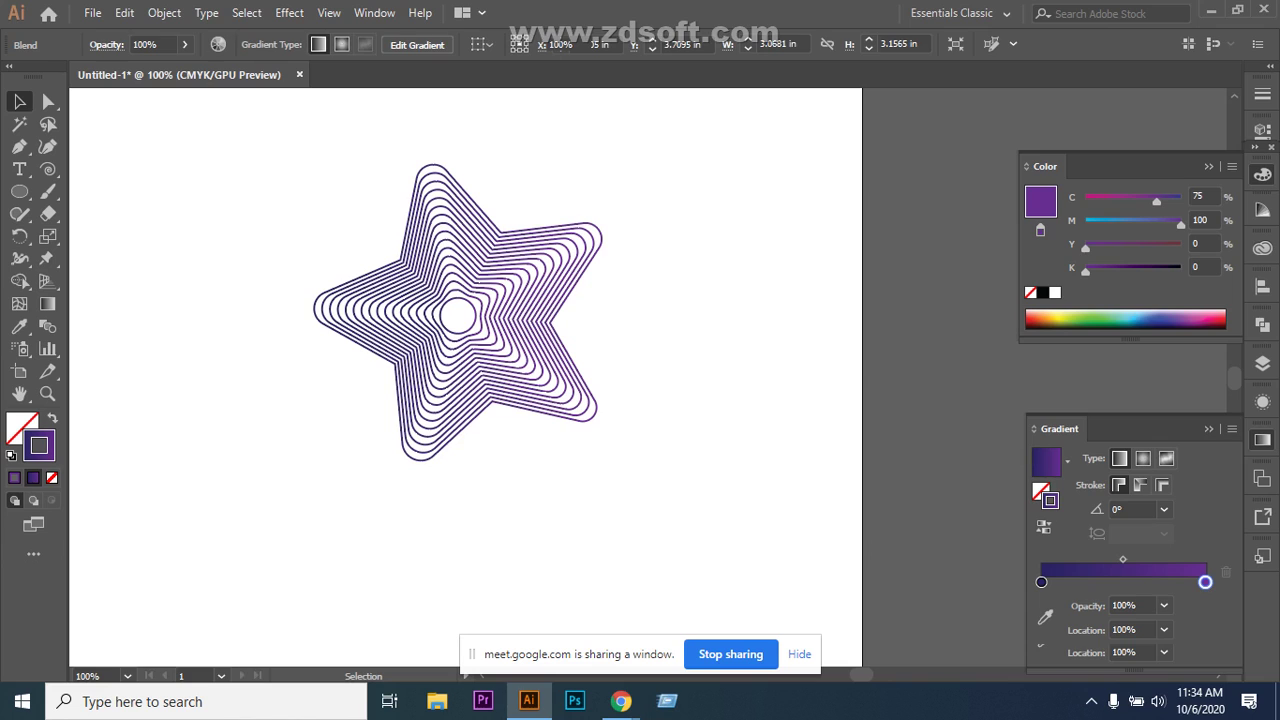
pyautogui.click(520, 320)
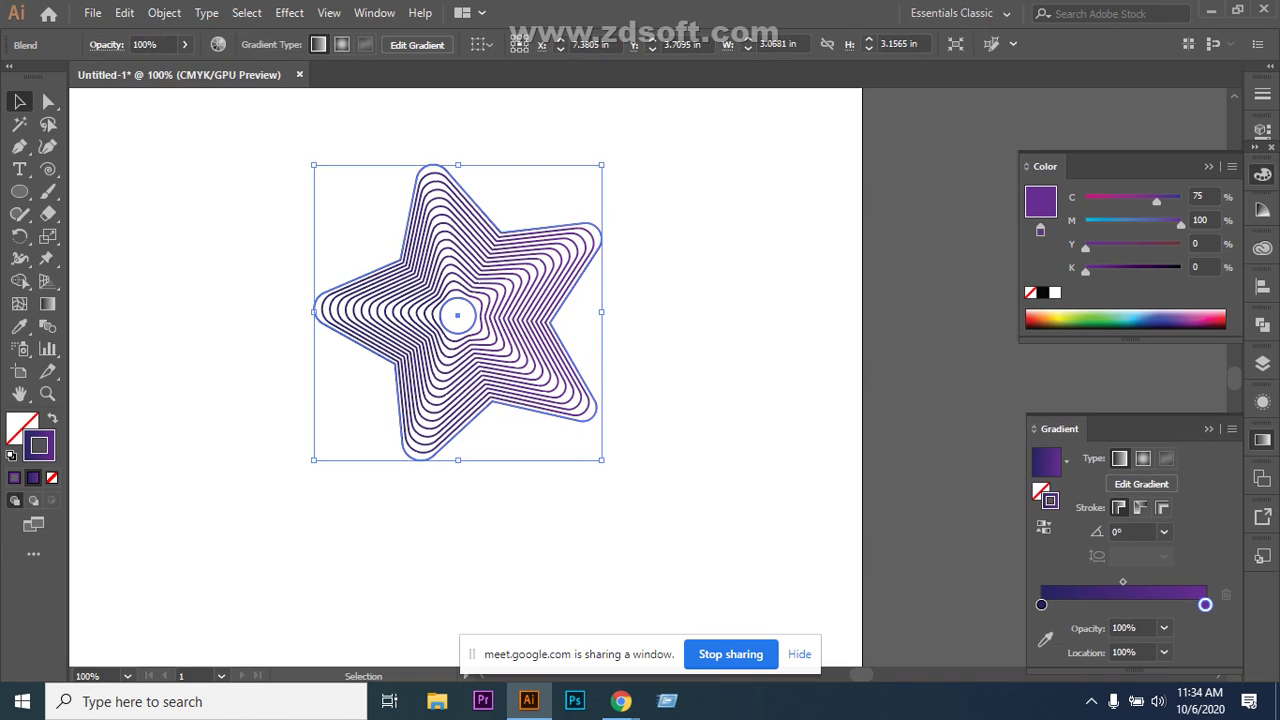
pyautogui.click(289, 12)
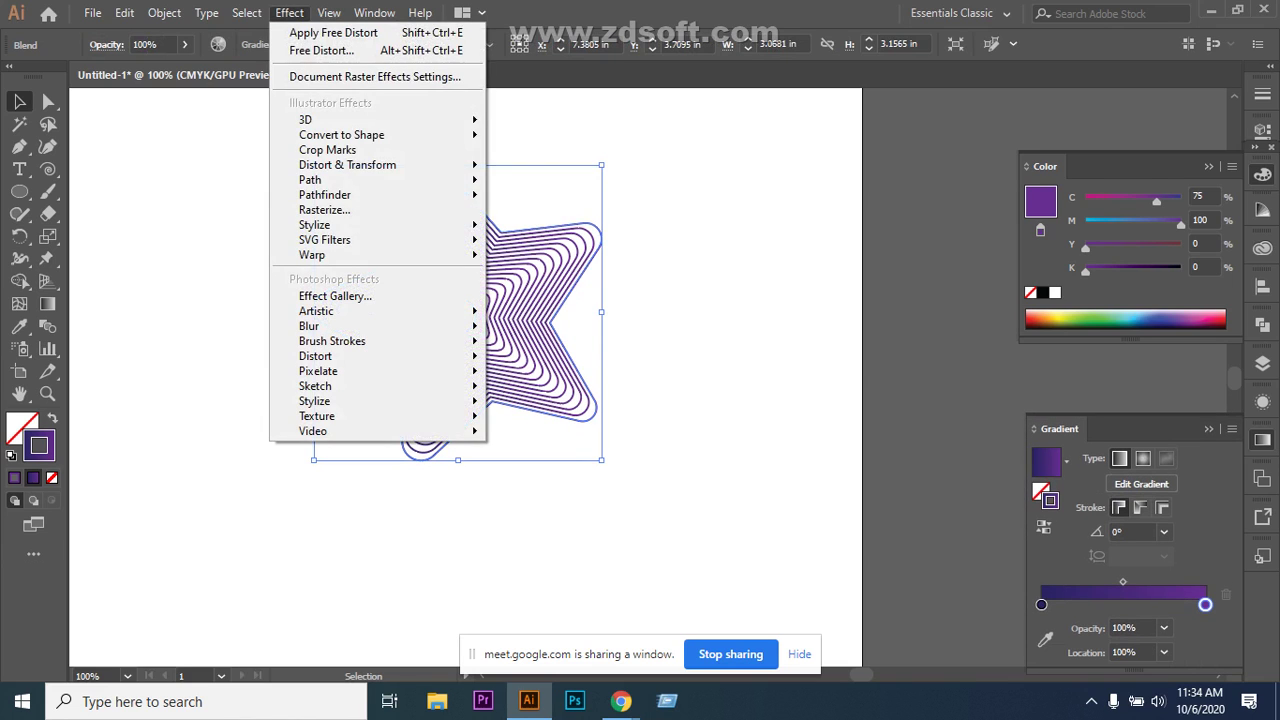
pyautogui.moveTo(400, 164)
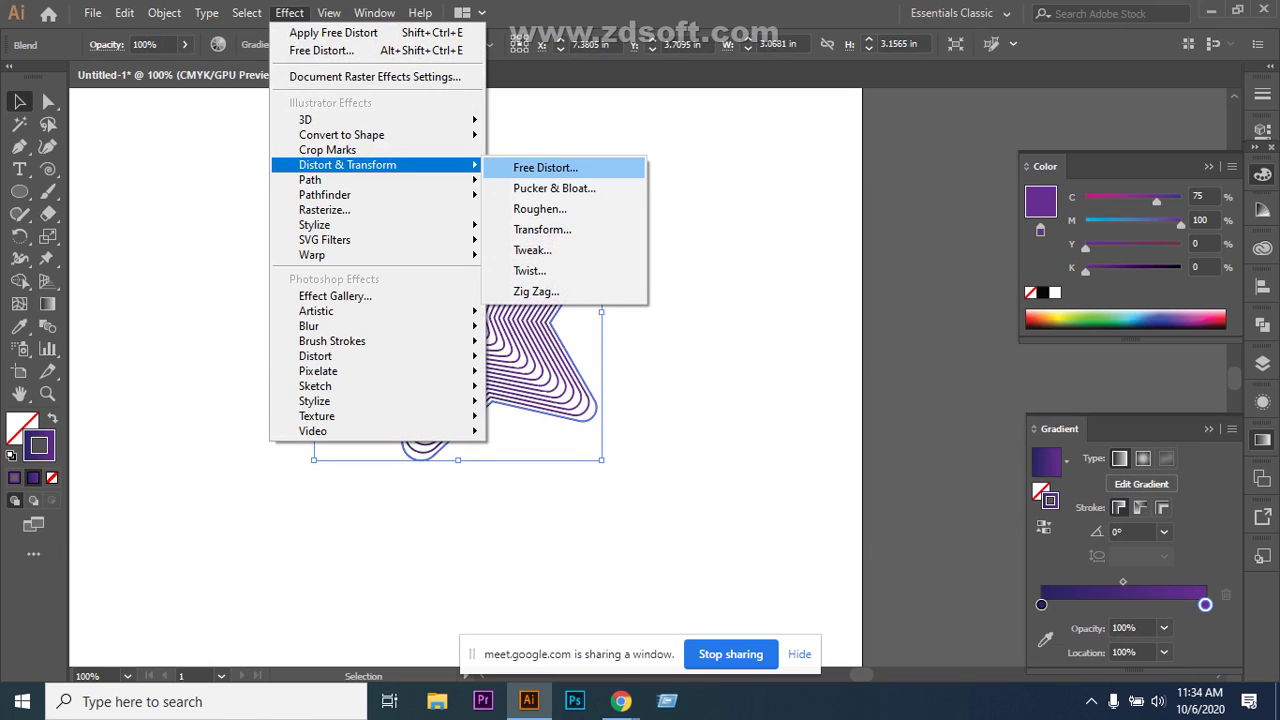
pyautogui.click(545, 167)
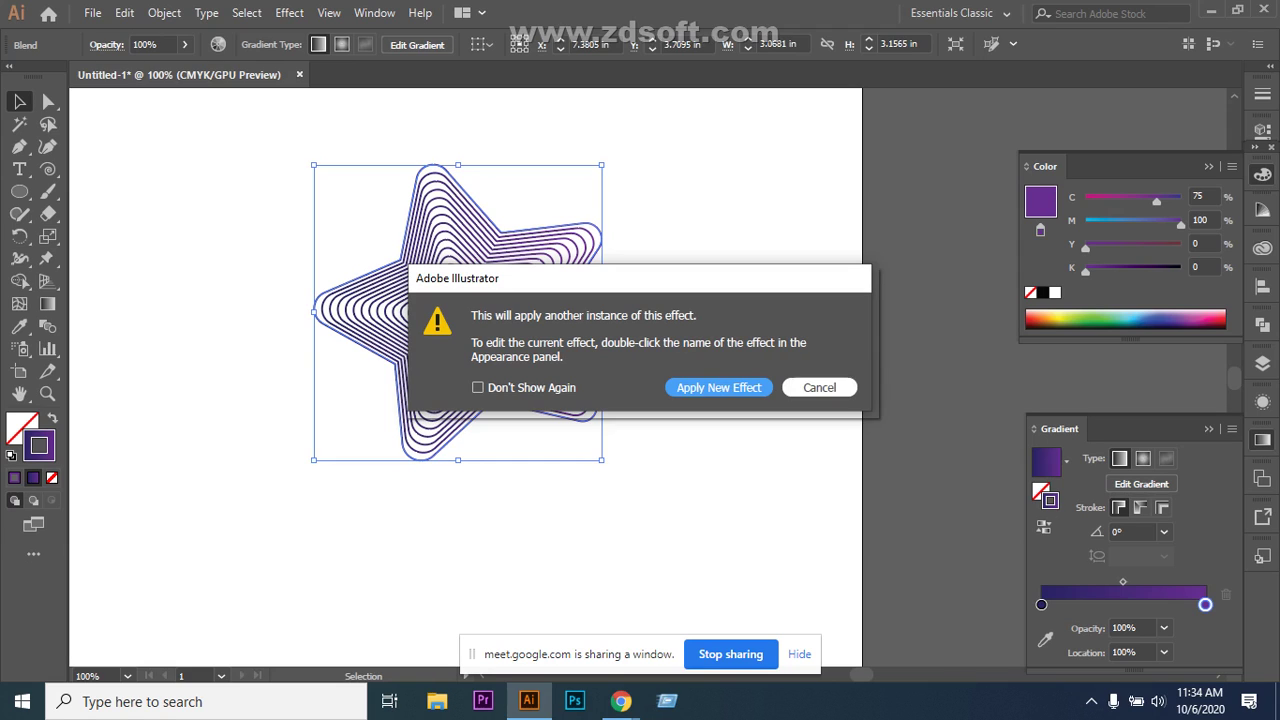
pyautogui.click(819, 387)
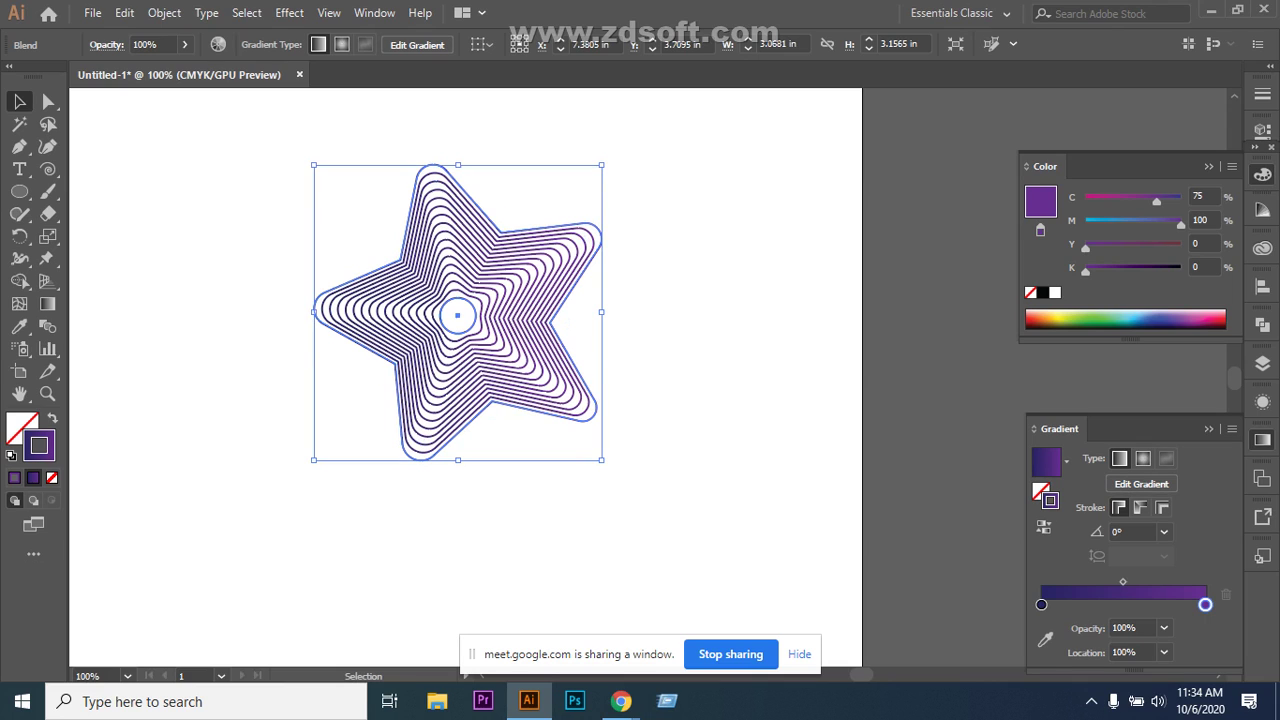
# Move the star blend back to its original position on the artboard.
pyautogui.moveTo(457, 316); pyautogui.dragTo(552, 309)
pyautogui.hotkey('ctrl', 'shift', 'a')
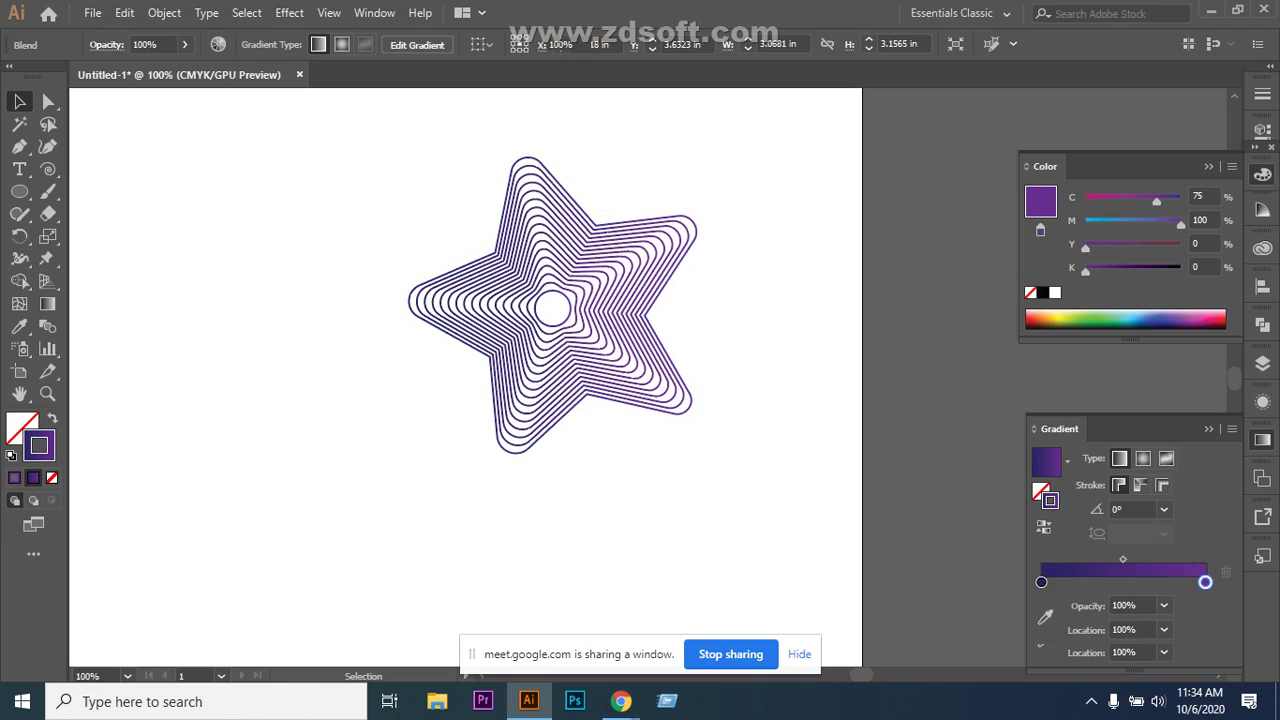
# Start a Pucker & Bloat effect on the star blend with preview on and a pucker of -13%.
pyautogui.click(669, 357)
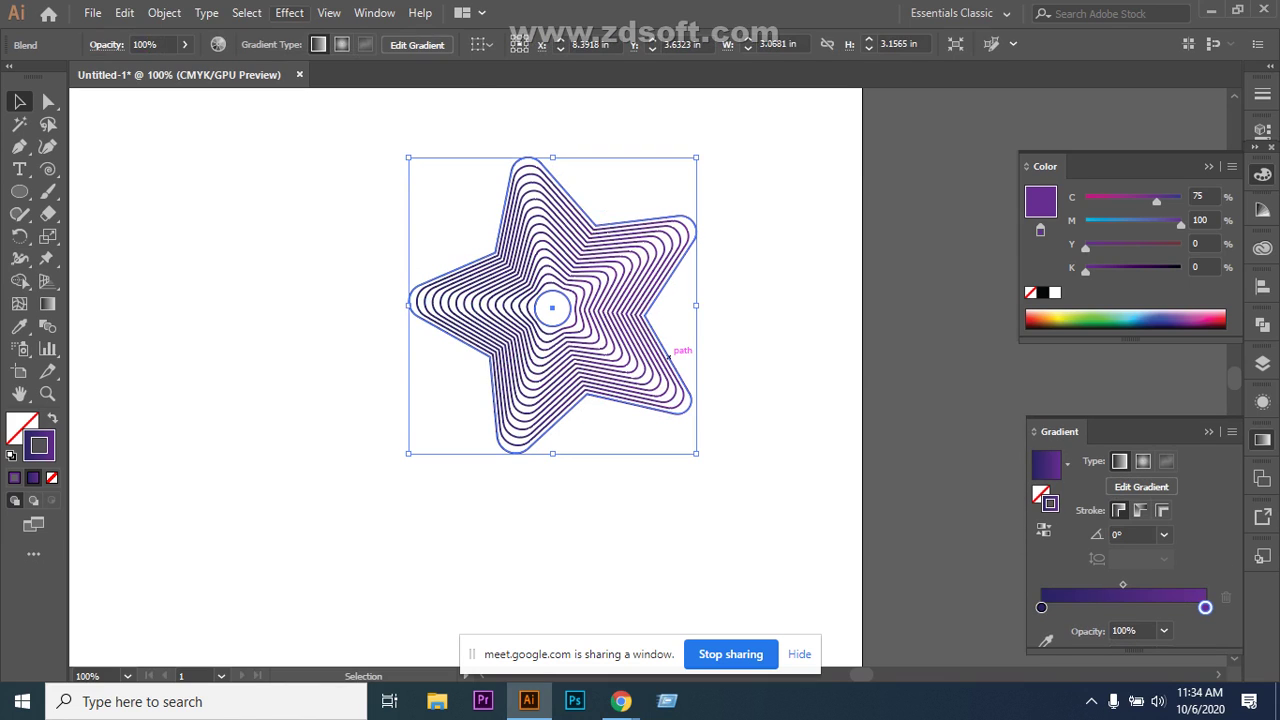
pyautogui.click(289, 12)
pyautogui.moveTo(400, 165)
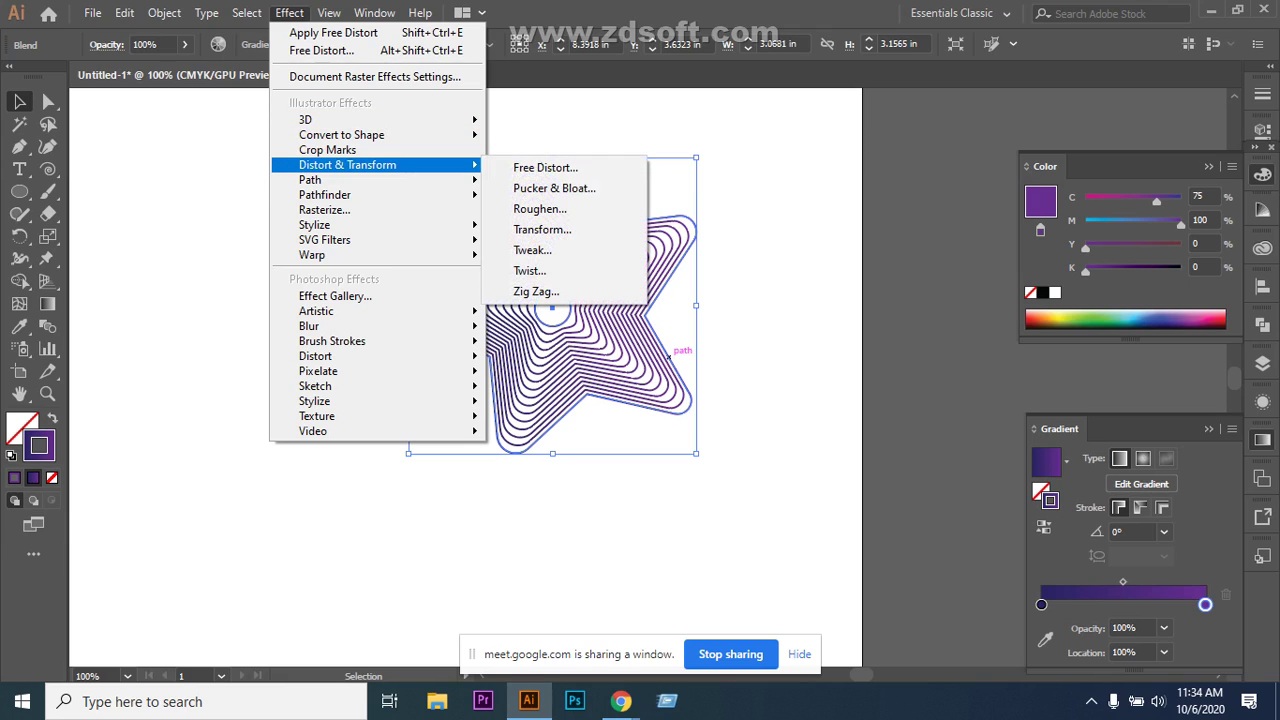
pyautogui.click(554, 188)
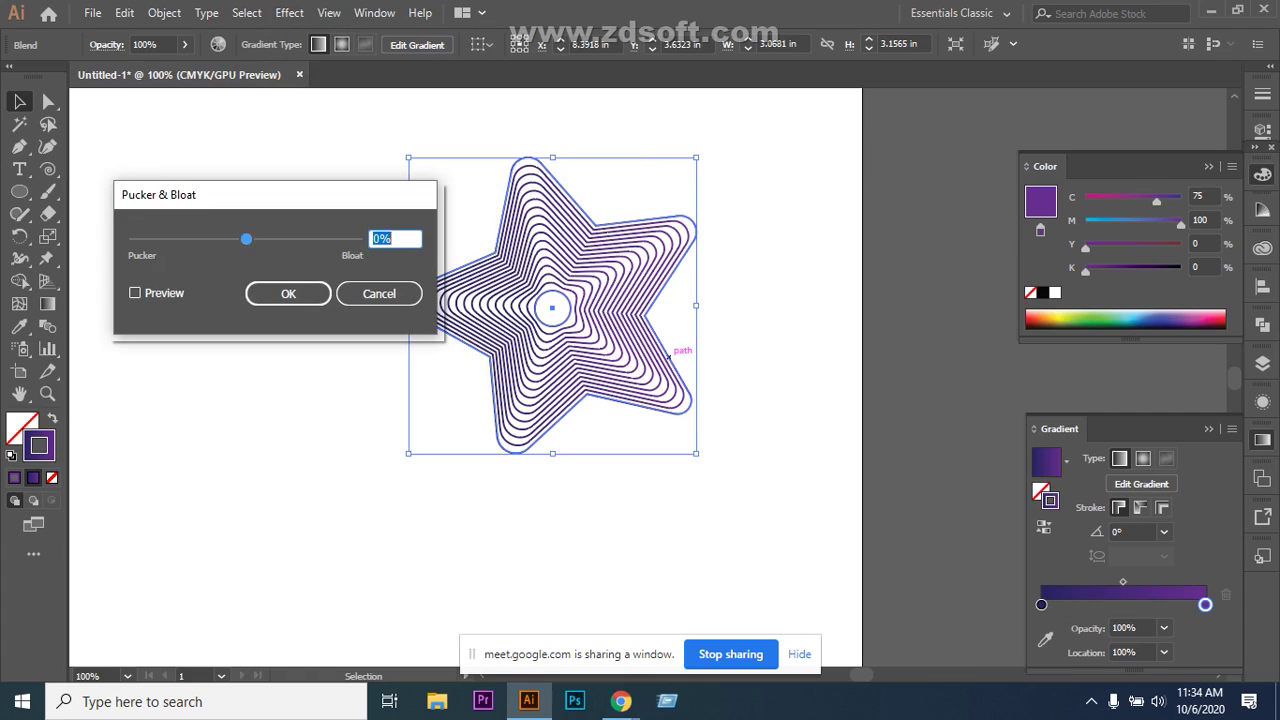
pyautogui.click(135, 292)
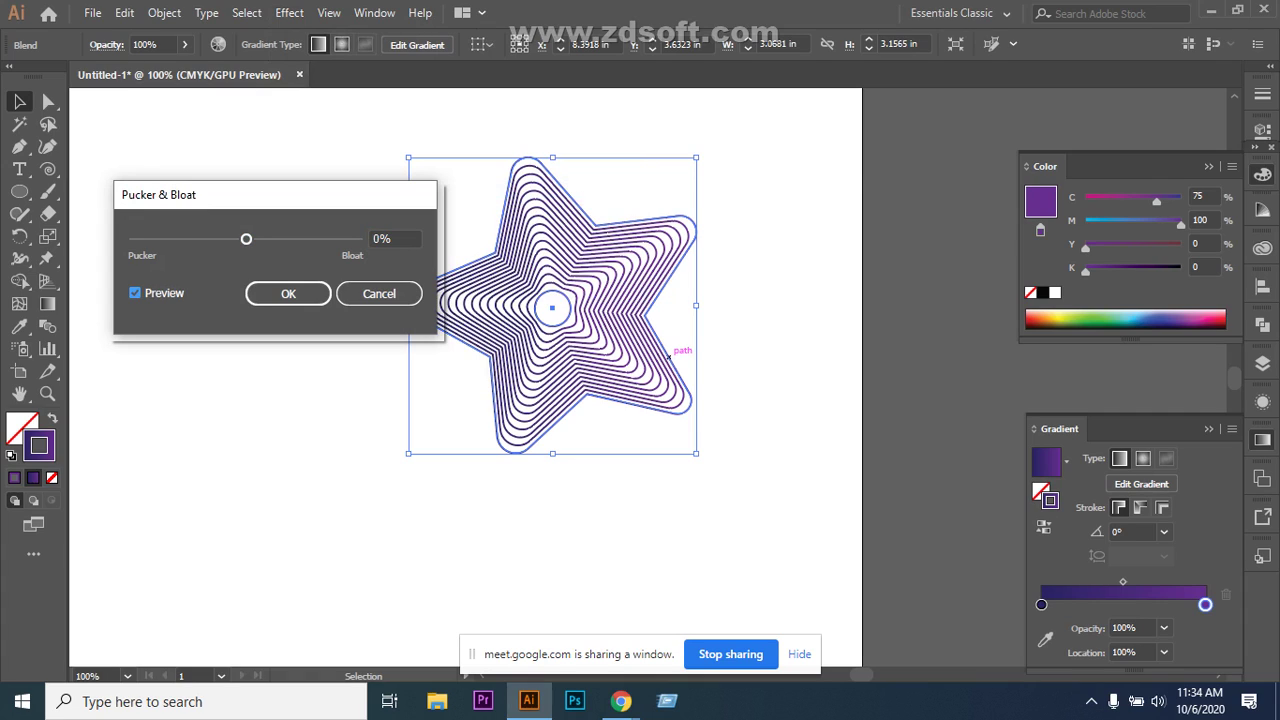
pyautogui.moveTo(246, 239); pyautogui.dragTo(238, 239)
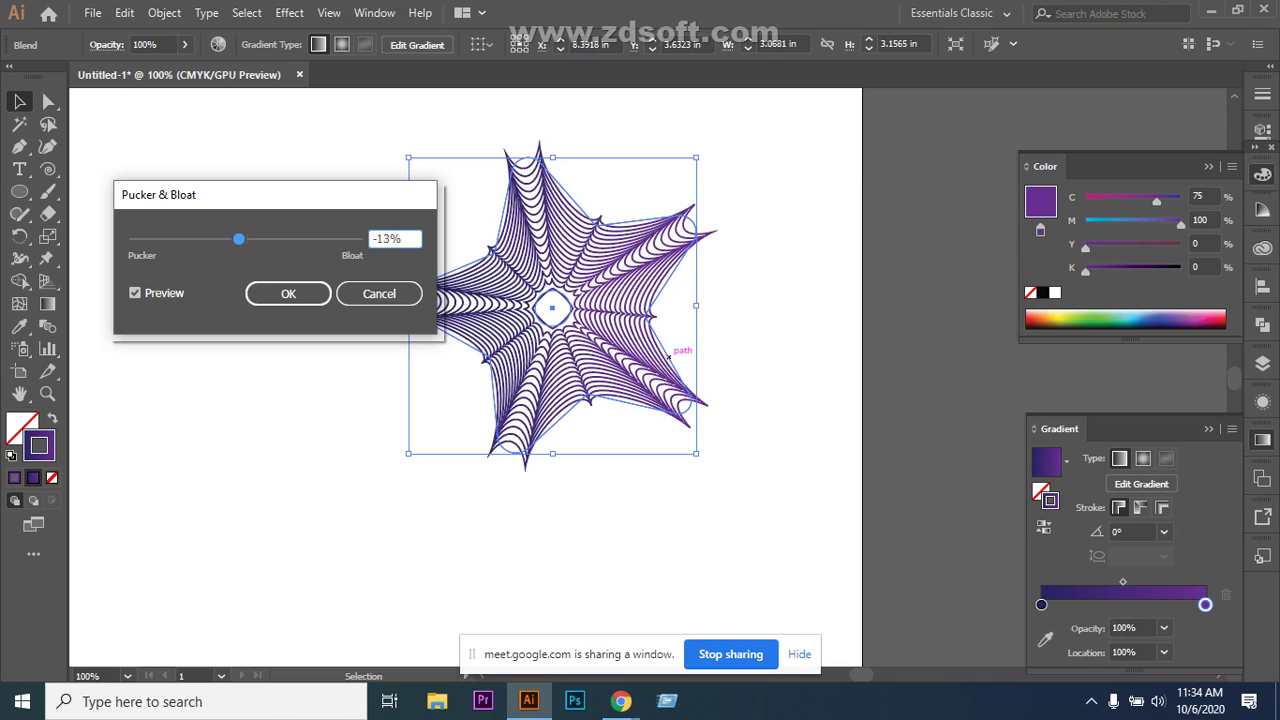
# Increase the star blend's pucker to -70%, apply the effect and deselect the artwork.
pyautogui.doubleClick(394, 238)
pyautogui.write('-33')
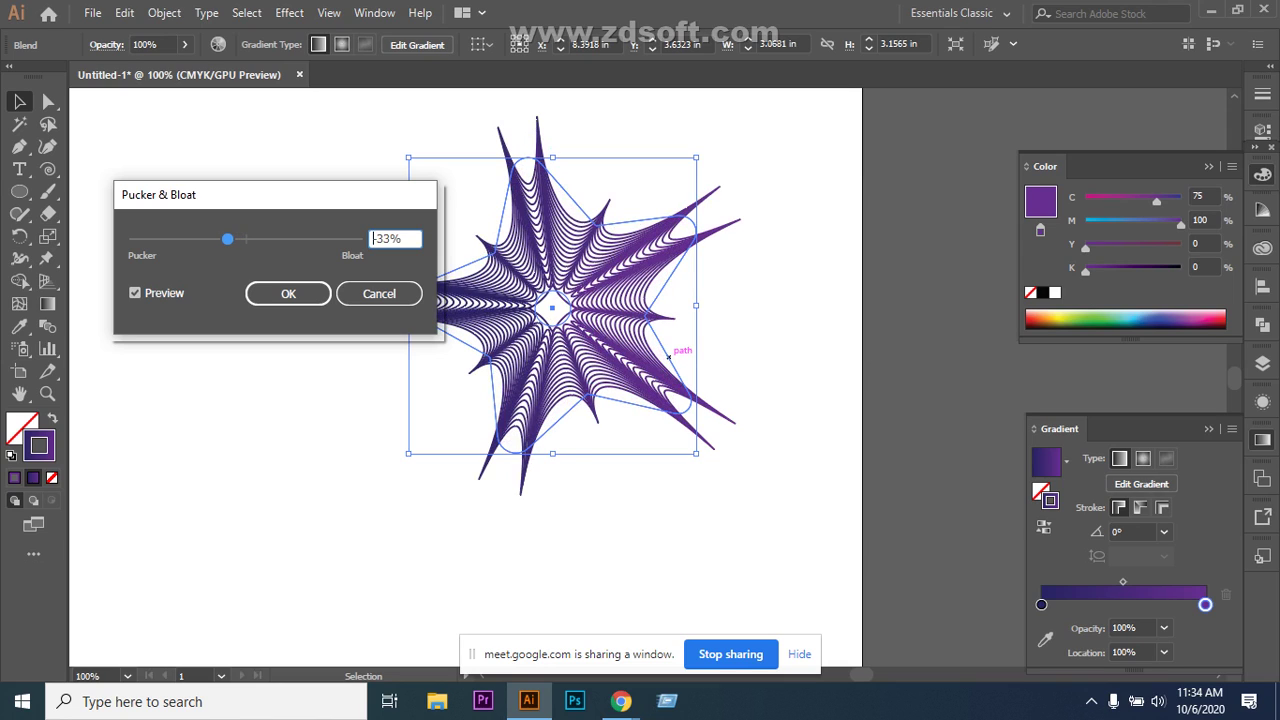
pyautogui.doubleClick(394, 238)
pyautogui.write('-38')
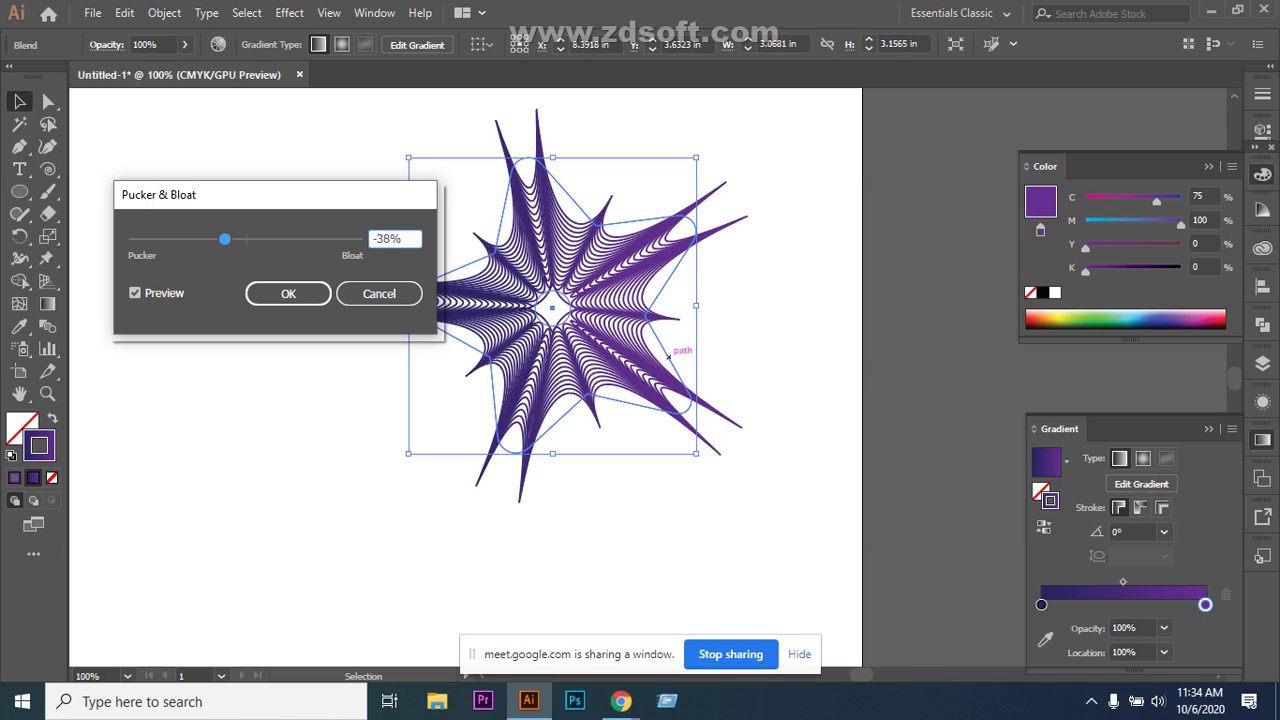
pyautogui.press('Down')
pyautogui.press('Down')
pyautogui.press('Down')
pyautogui.press('Down')
pyautogui.press('Down')
pyautogui.press('Down')
pyautogui.press('Down')
pyautogui.press('Down')
pyautogui.press('Down')
pyautogui.press('Down')
pyautogui.press('Down')
pyautogui.press('Down')
pyautogui.press('Down')
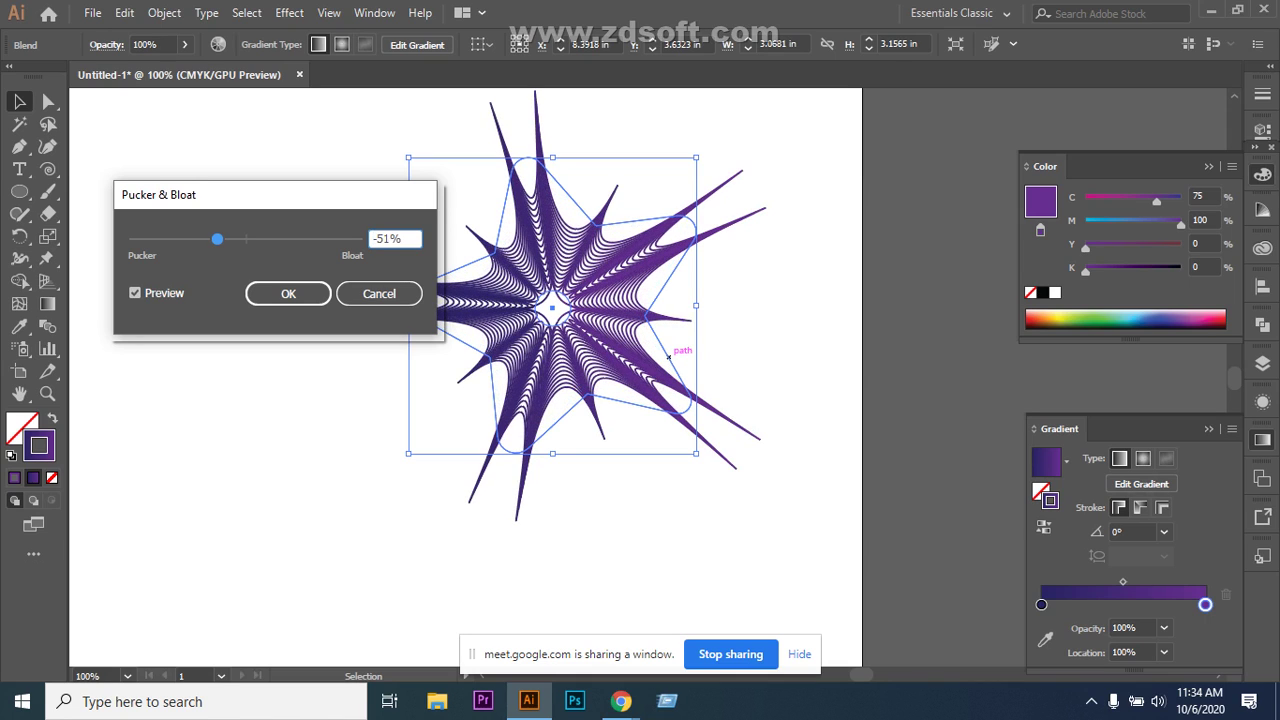
pyautogui.press('Down')
pyautogui.press('Down')
pyautogui.press('Down')
pyautogui.press('Down')
pyautogui.press('Down')
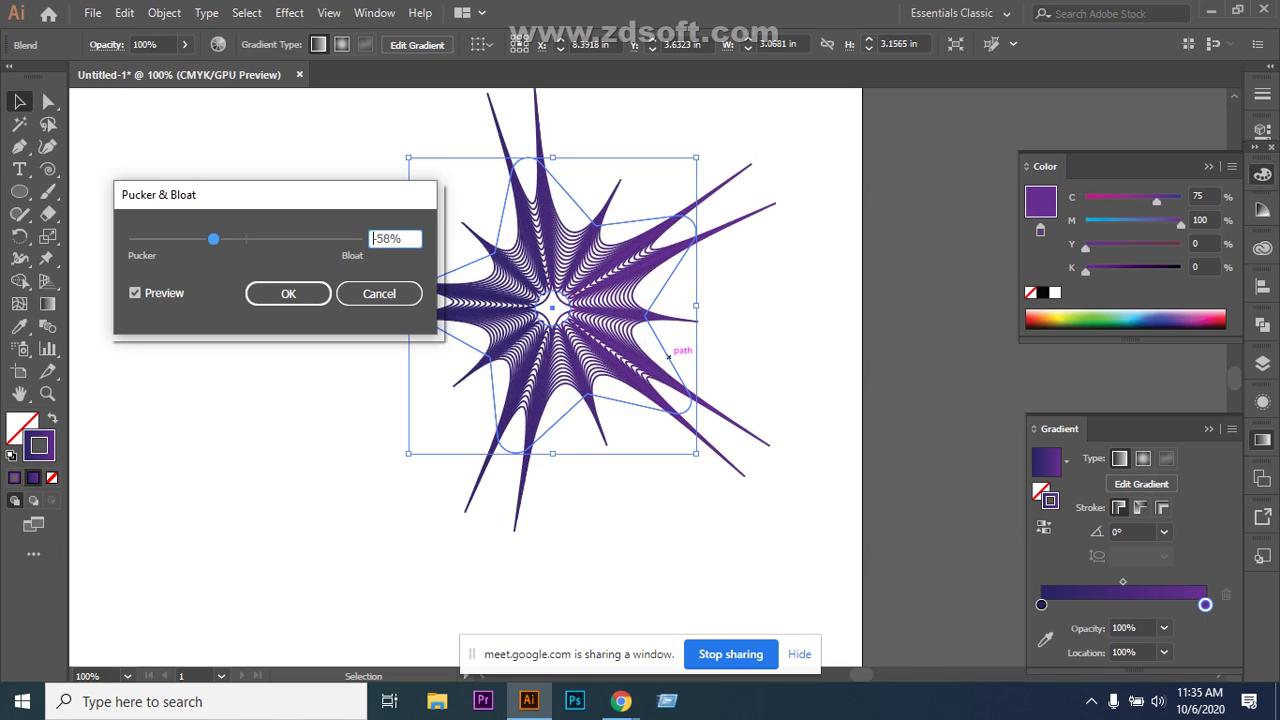
pyautogui.doubleClick(385, 238)
pyautogui.write('-63')
pyautogui.press('Down')
pyautogui.press('Down')
pyautogui.press('Down')
pyautogui.press('Down')
pyautogui.press('Down')
pyautogui.press('Down')
pyautogui.press('Down')
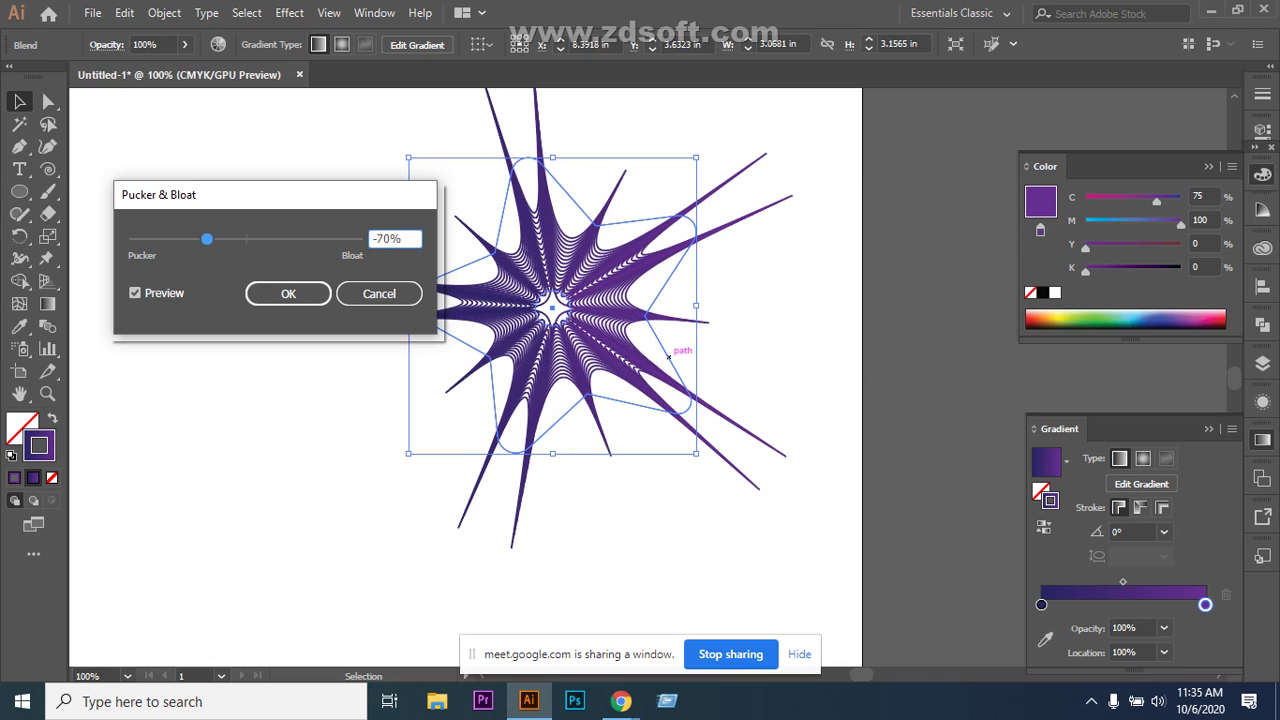
pyautogui.click(288, 293)
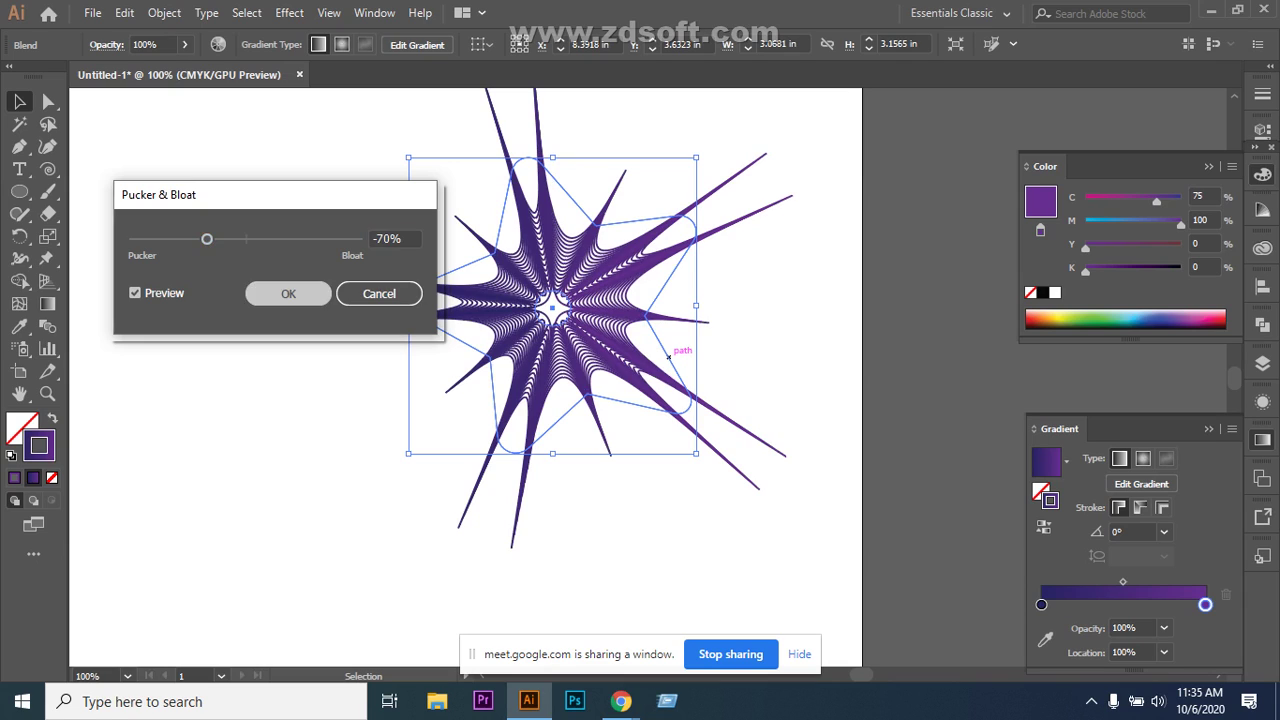
pyautogui.click(692, 366)
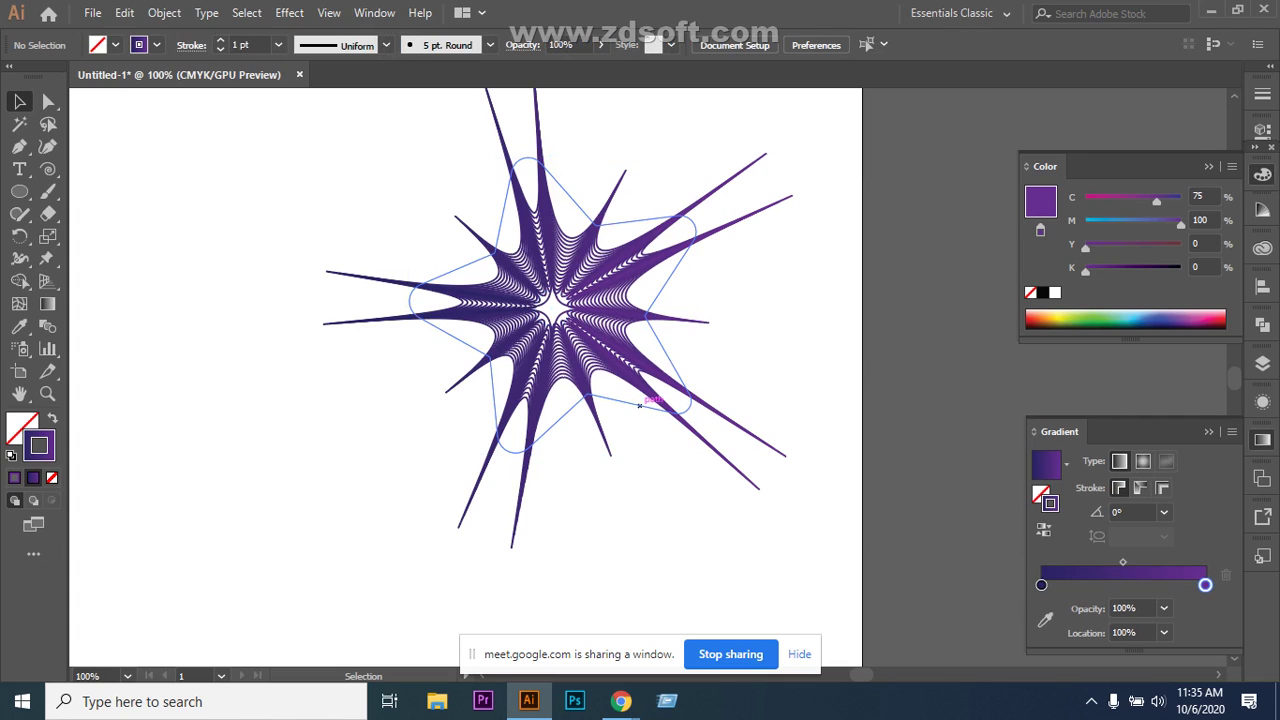
# Expand the appearance of the puckered star blend and deselect the artwork.
pyautogui.scroll(1, 640, 405)
pyautogui.scroll(-2, 640, 405)
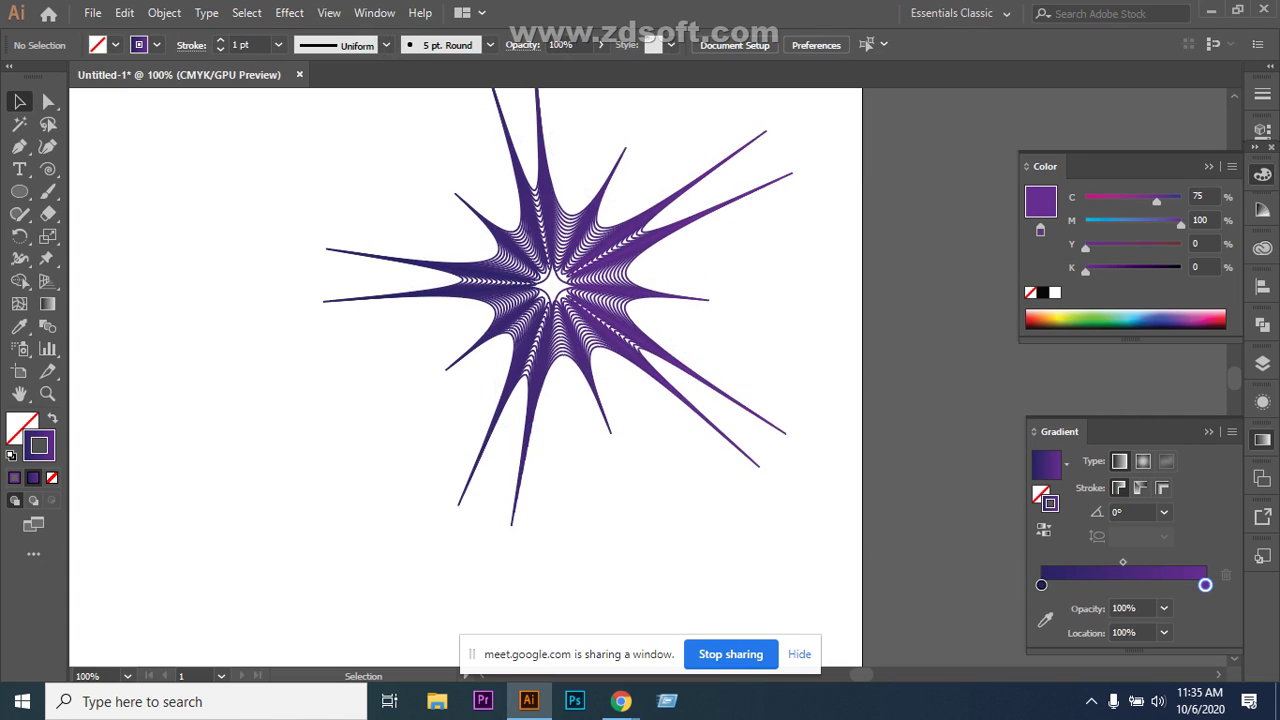
pyautogui.scroll(3, 640, 405)
pyautogui.click(640, 405)
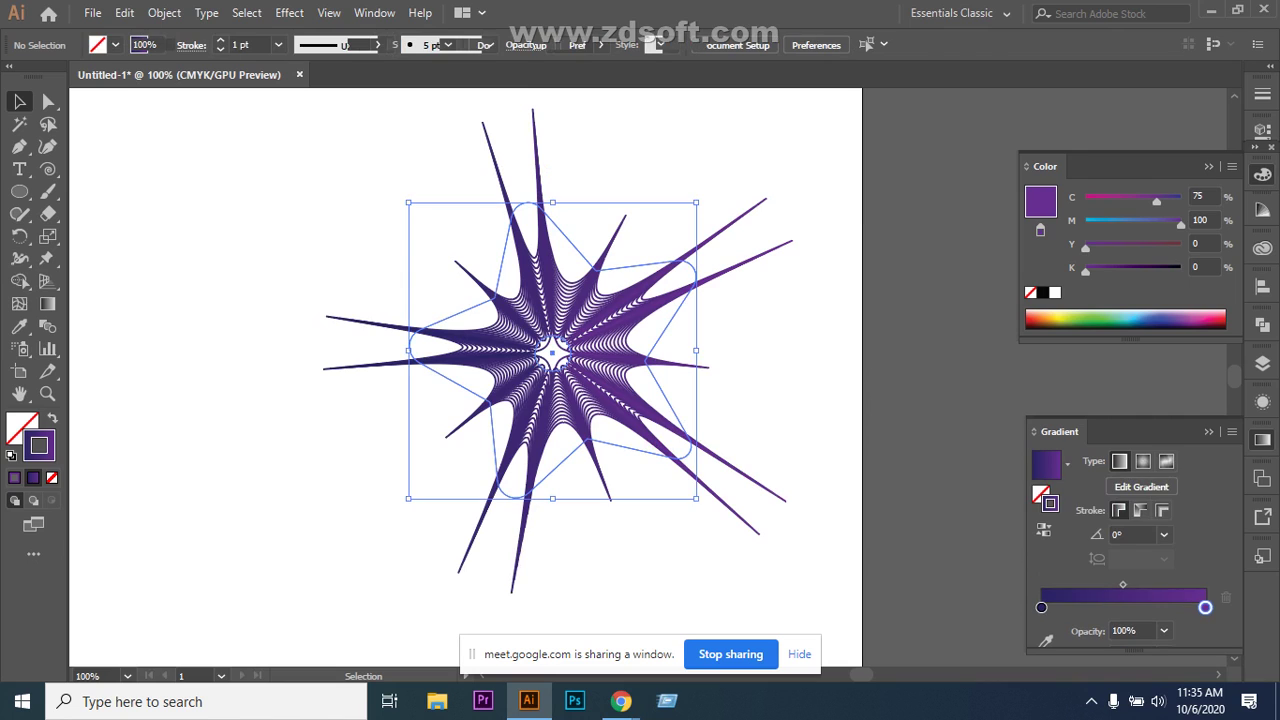
pyautogui.click(164, 12)
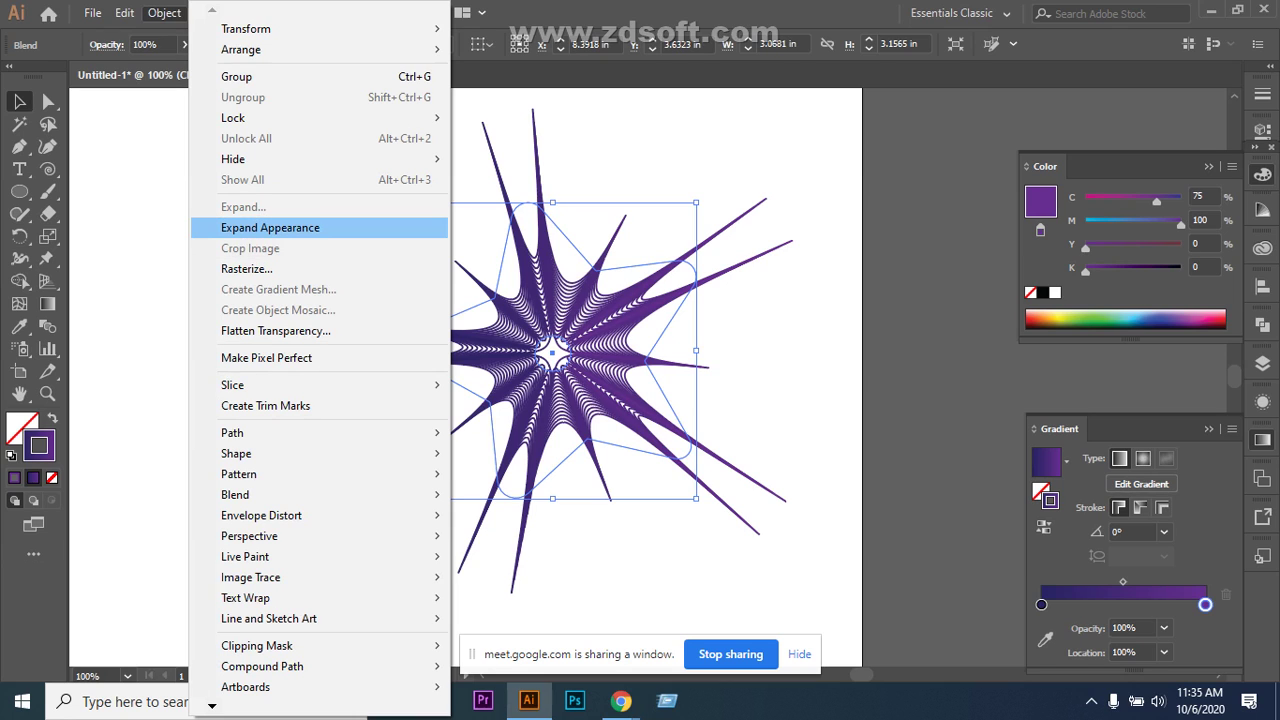
pyautogui.click(270, 227)
pyautogui.hotkey('ctrl', 'shift', 'a')
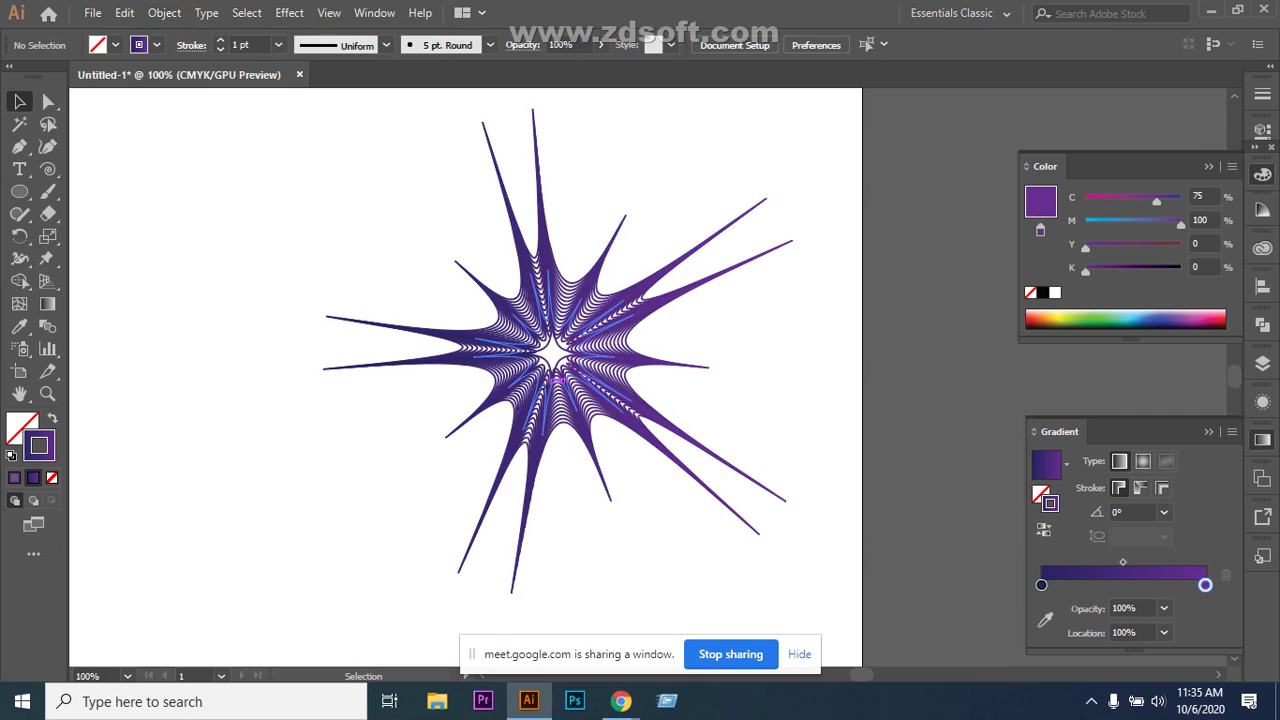
# Ungroup the expanded star artwork and select one of the small shapes around its center.
pyautogui.click(552, 378)
pyautogui.click(164, 12)
pyautogui.click(230, 97)
pyautogui.hotkey('ctrl', 'shift', 'a')
pyautogui.click(552, 368)
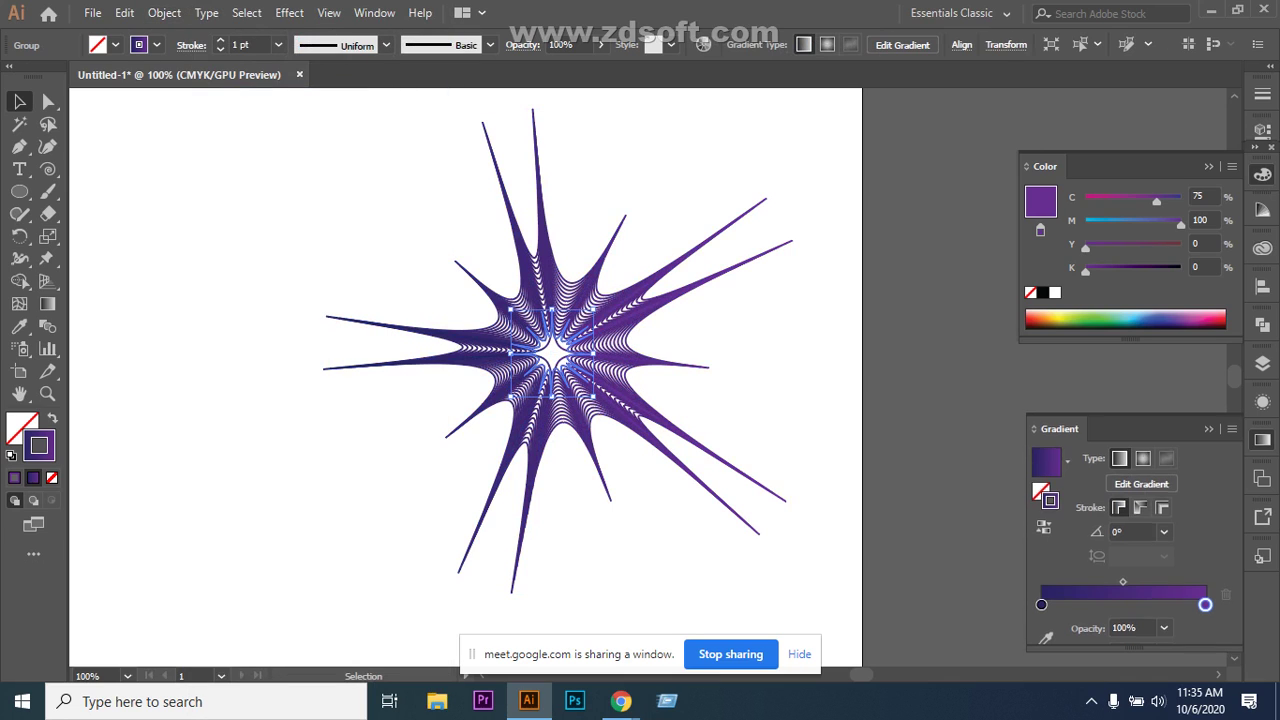
# Select several of the ungrouped star shapes one by one and undo the ungrouping and expansion.
pyautogui.click(568, 310)
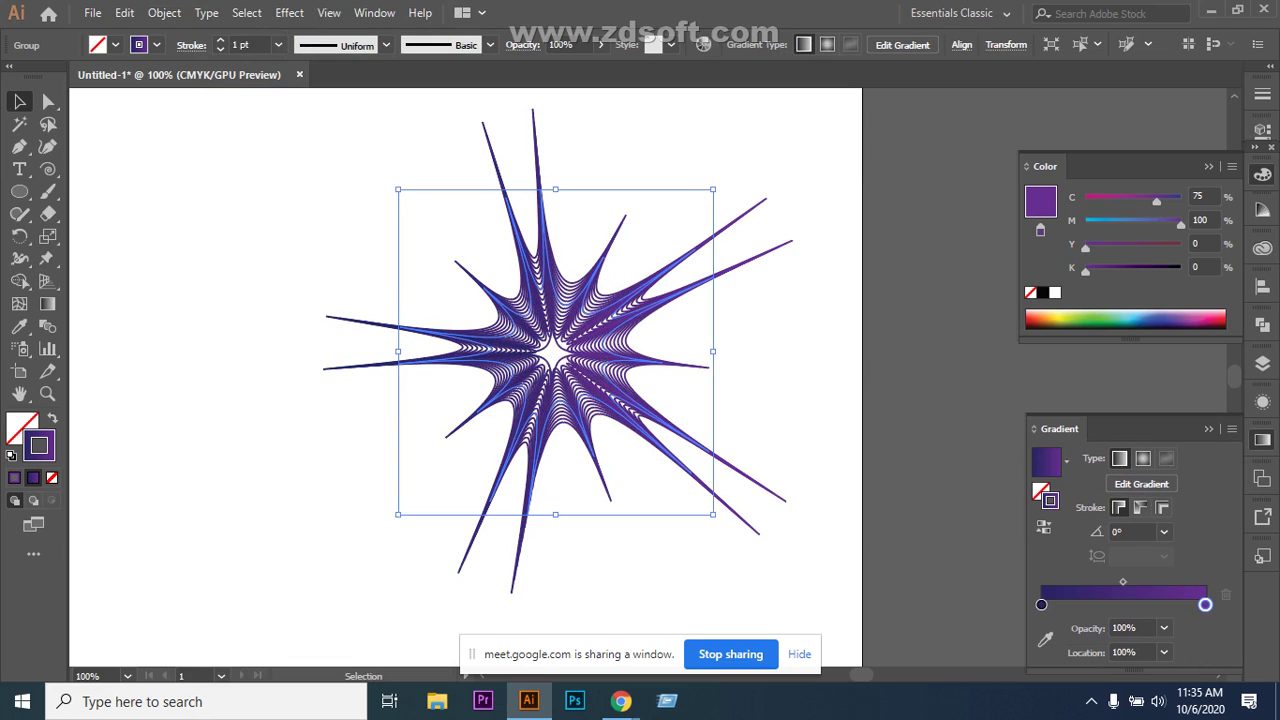
pyautogui.click(571, 394)
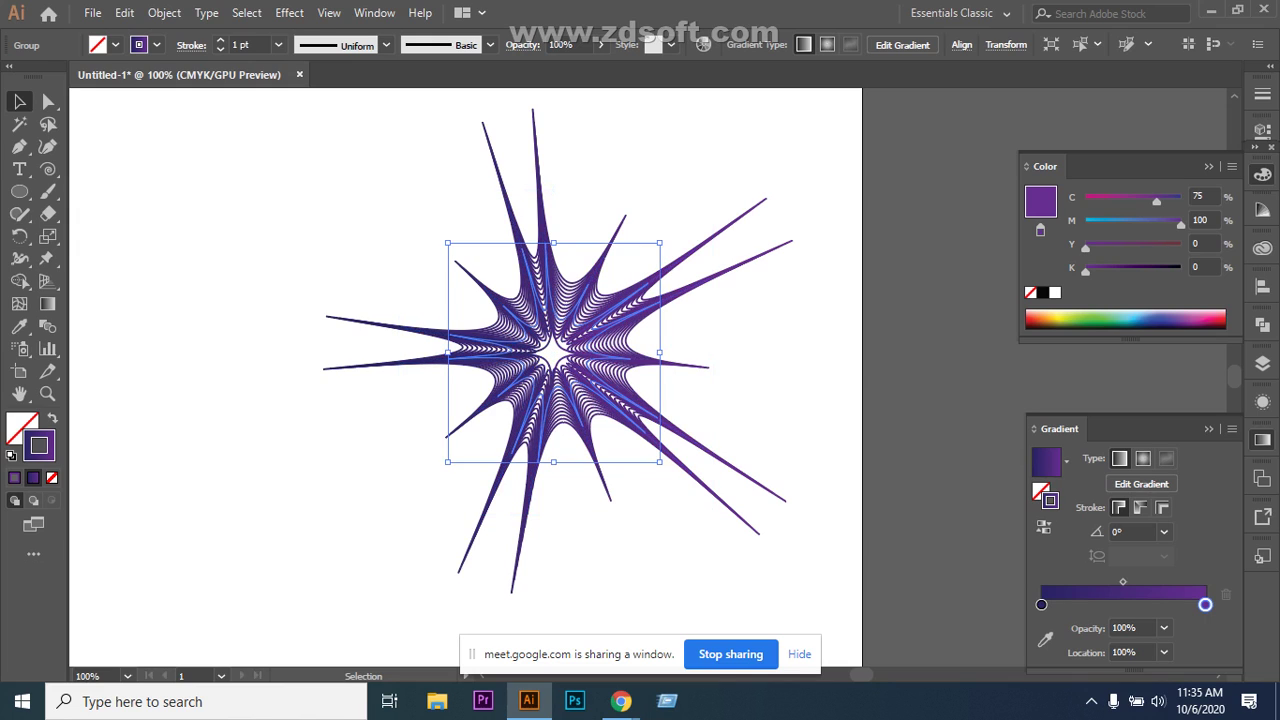
pyautogui.click(567, 371)
pyautogui.hotkey('ctrl', 'shift', 'a')
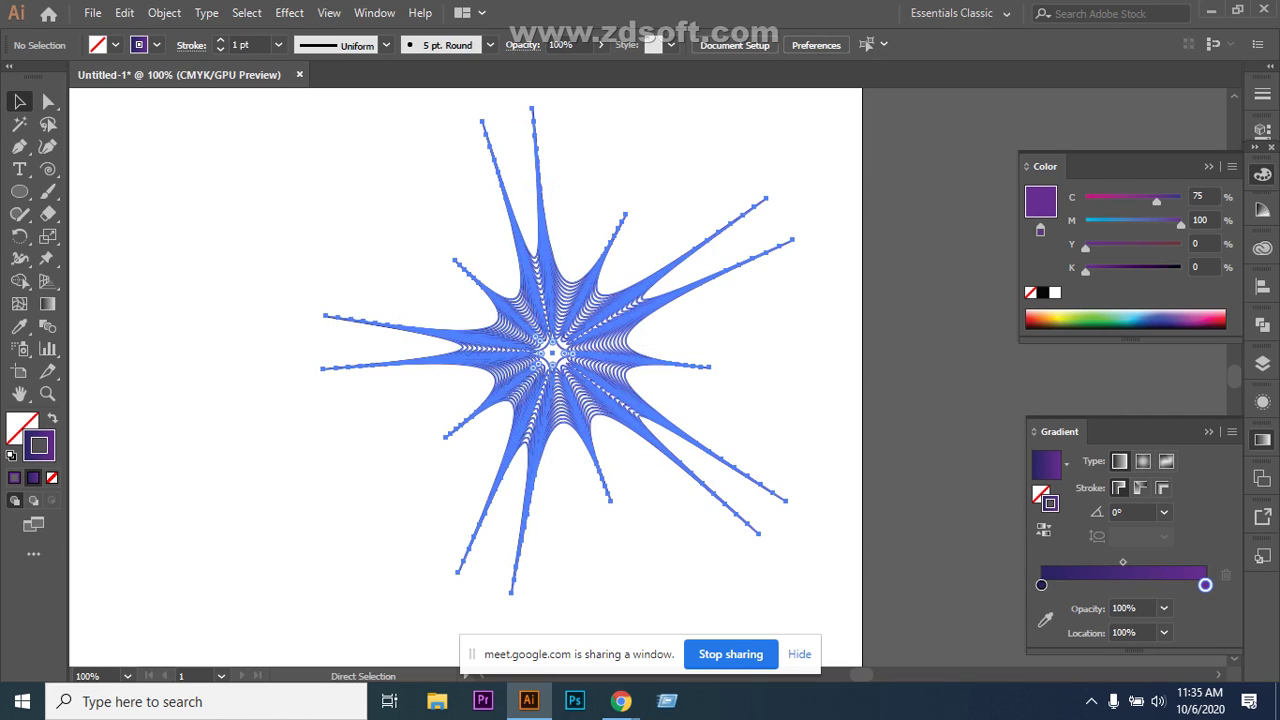
pyautogui.click(552, 350)
pyautogui.hotkey('ctrl', 'shift', 'a')
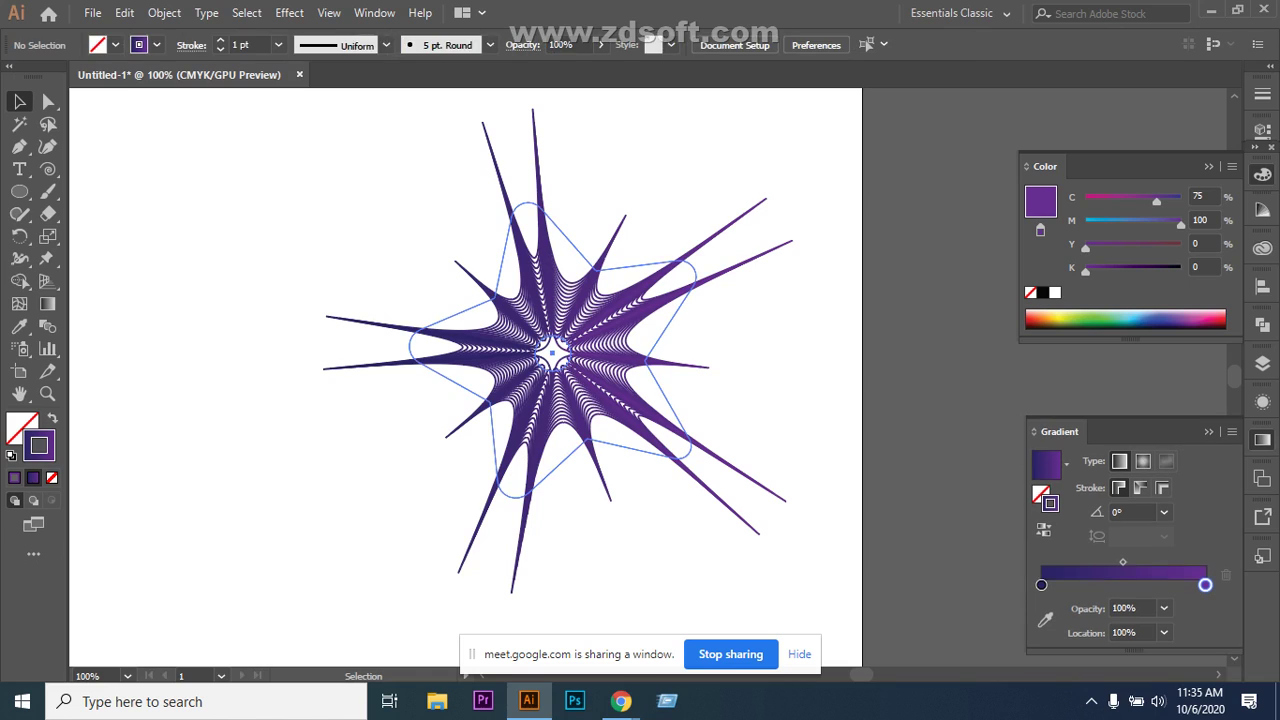
# Start a Roughen effect on the star blend with preview on, keeping the whole star in view beside the dialog.
pyautogui.click(567, 371)
pyautogui.click(289, 13)
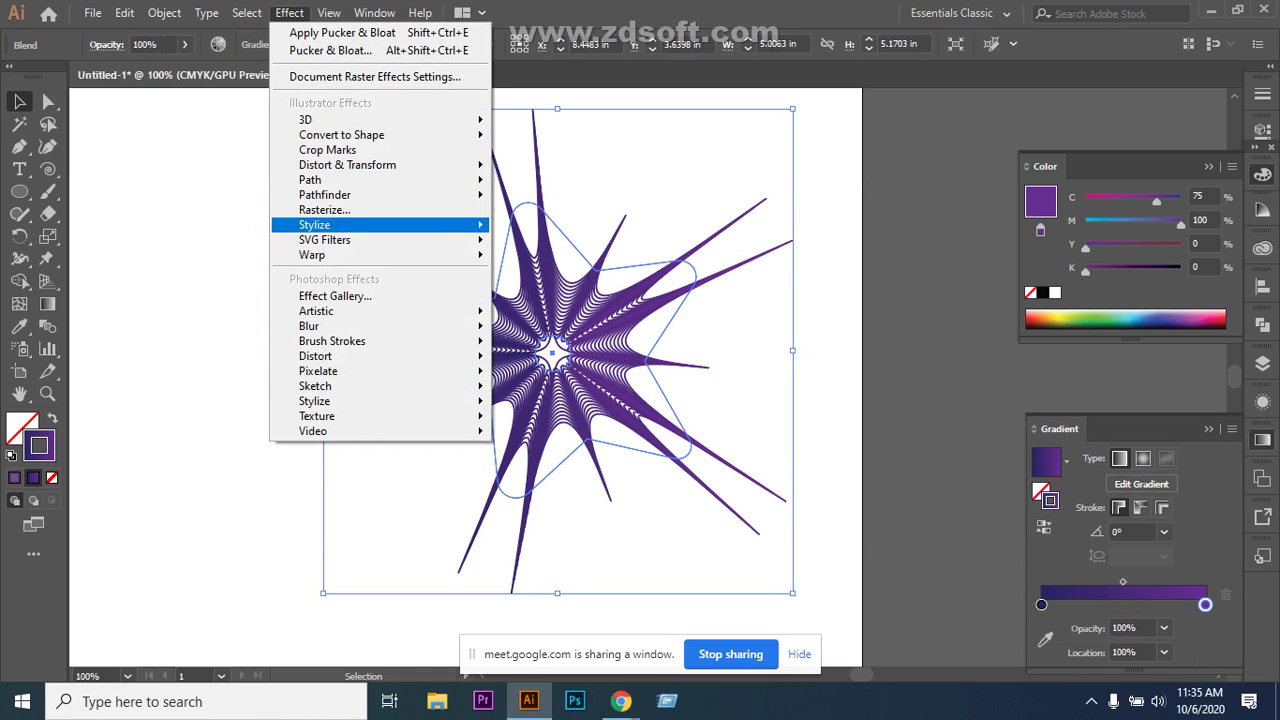
pyautogui.moveTo(400, 165)
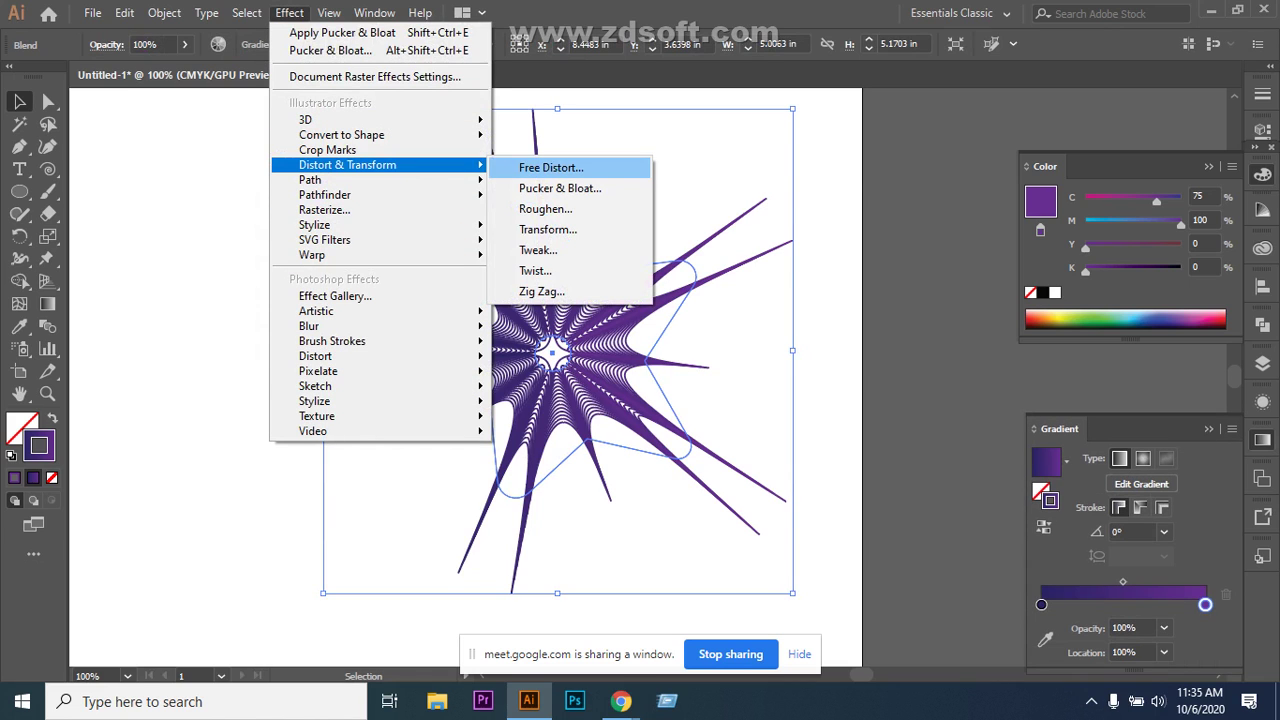
pyautogui.click(525, 209)
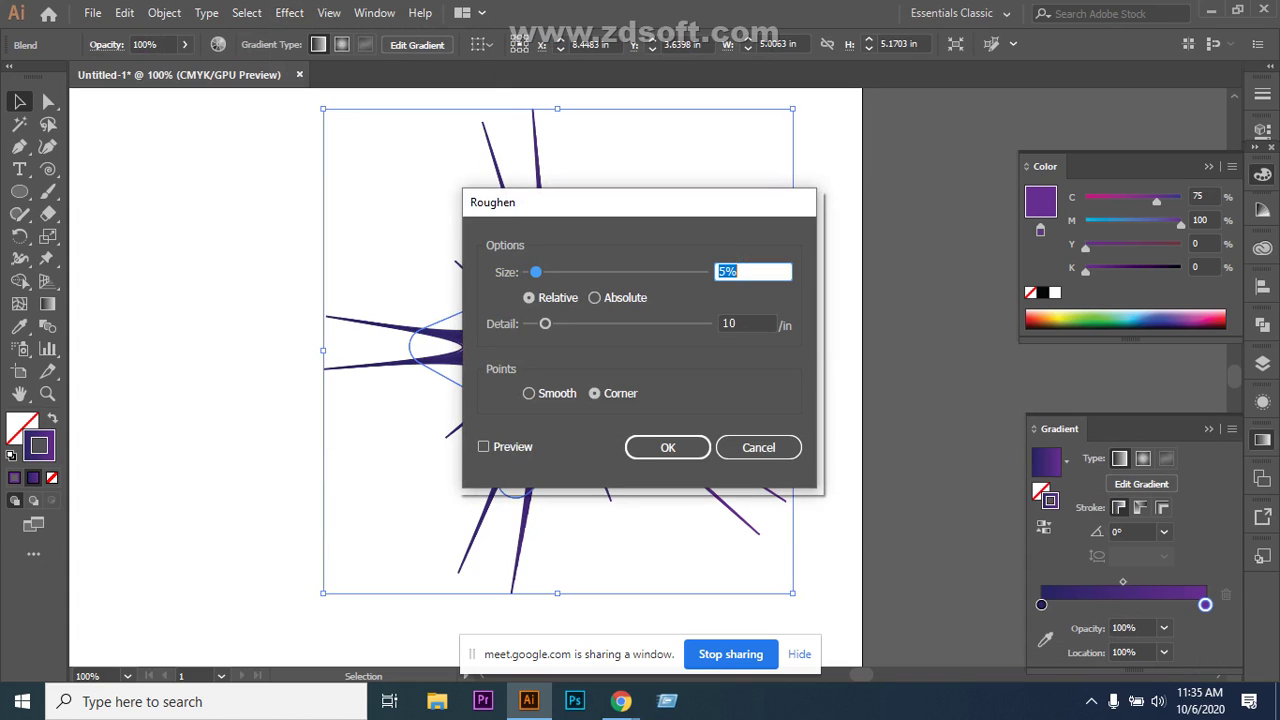
pyautogui.moveTo(672, 206); pyautogui.dragTo(914, 116)
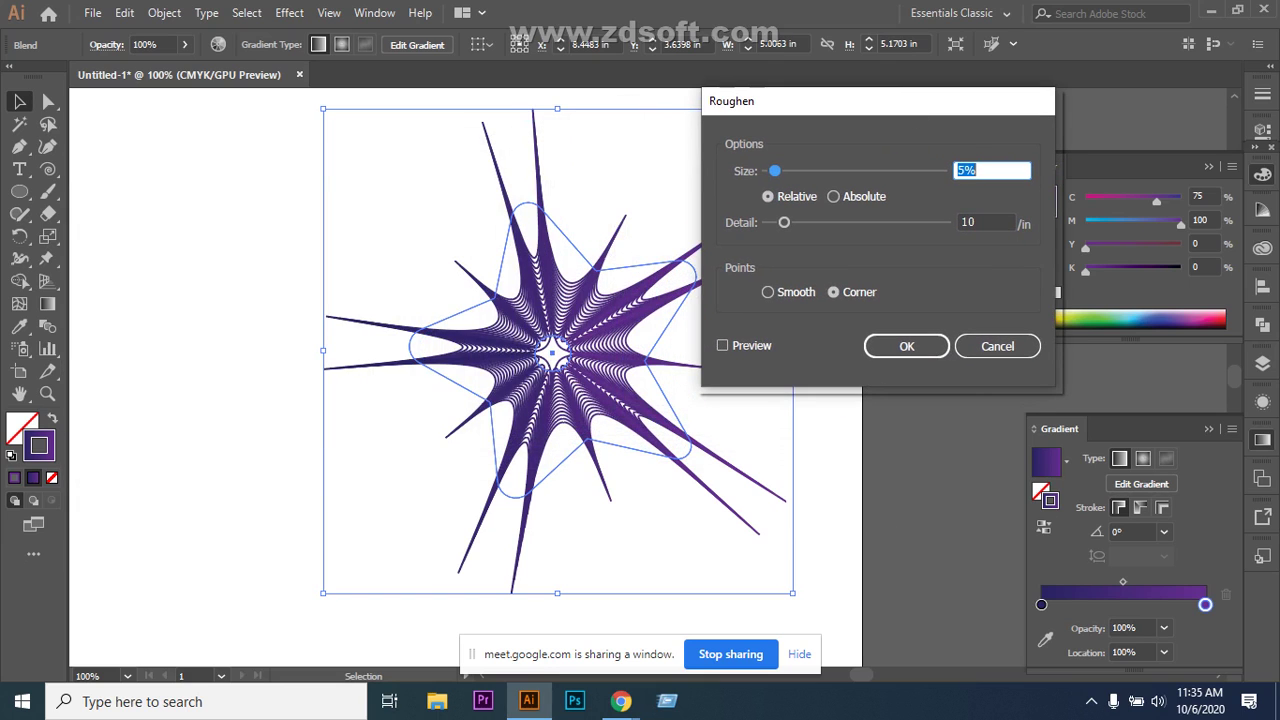
pyautogui.moveTo(996, 112); pyautogui.dragTo(1037, 106)
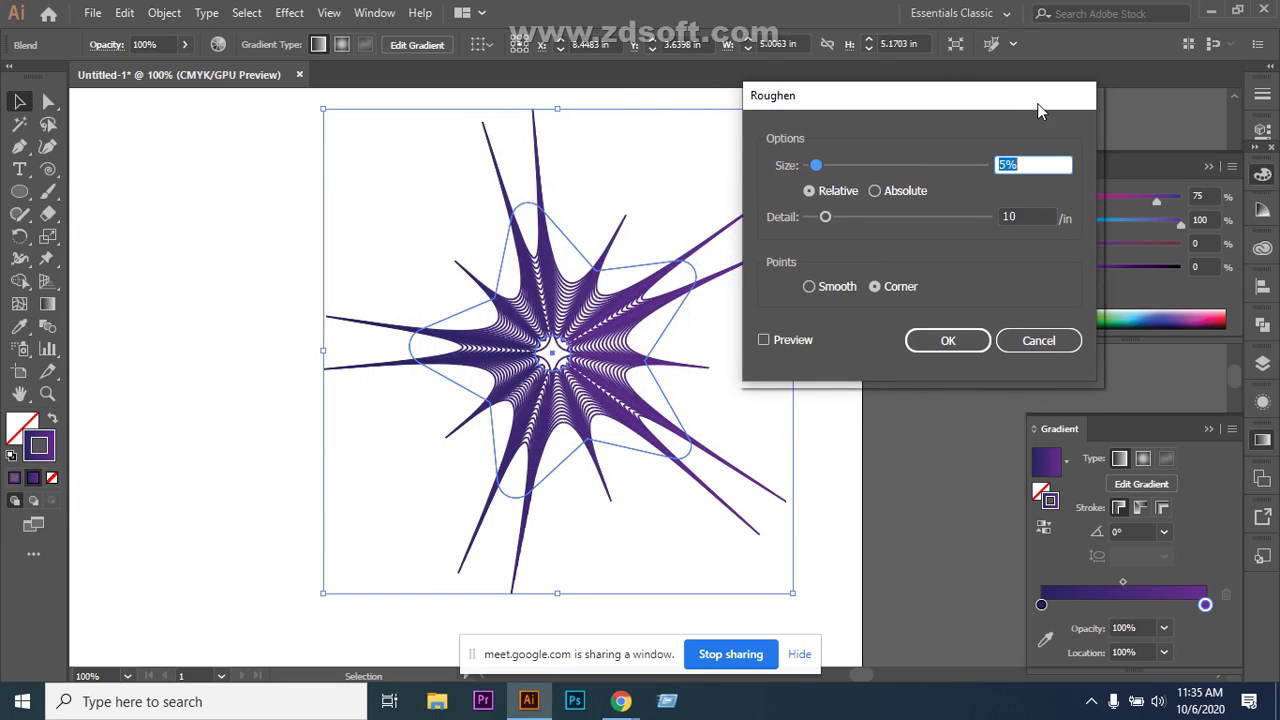
pyautogui.click(764, 340)
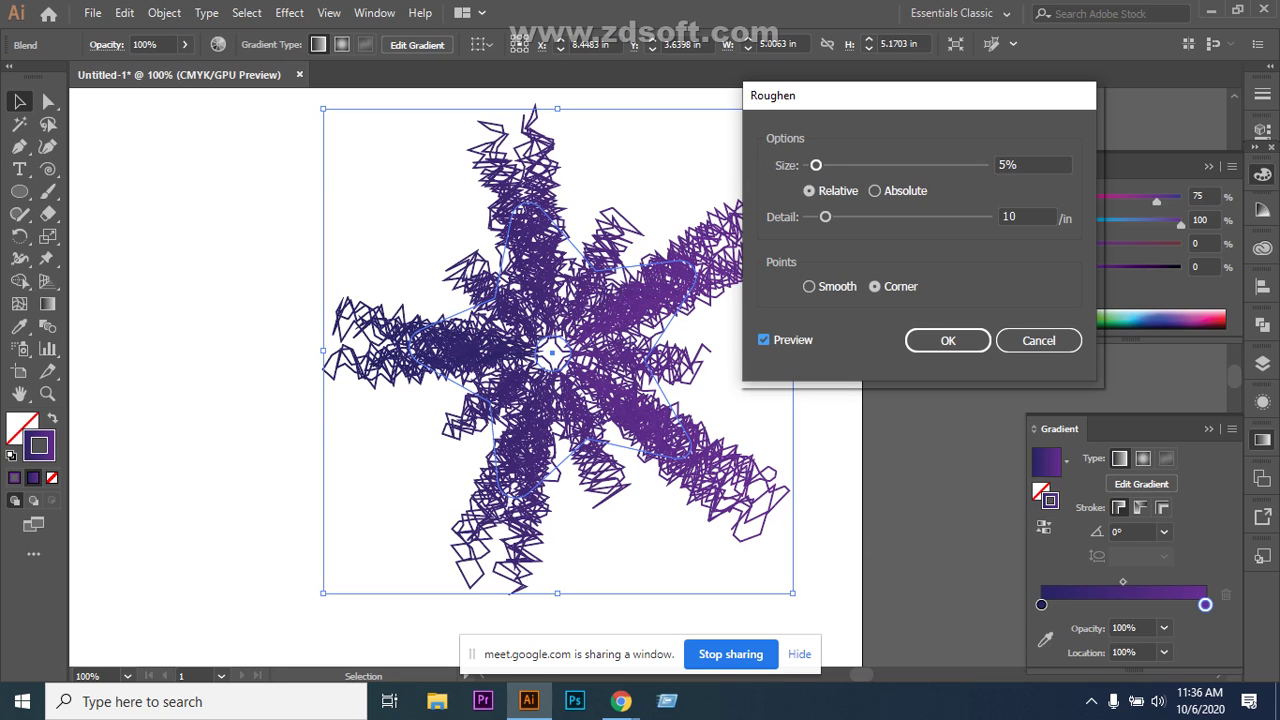
# Apply the Roughen effect with an absolute size of 0.15 in, detail of 14 per inch and smooth points.
pyautogui.moveTo(816, 165); pyautogui.dragTo(827, 165)
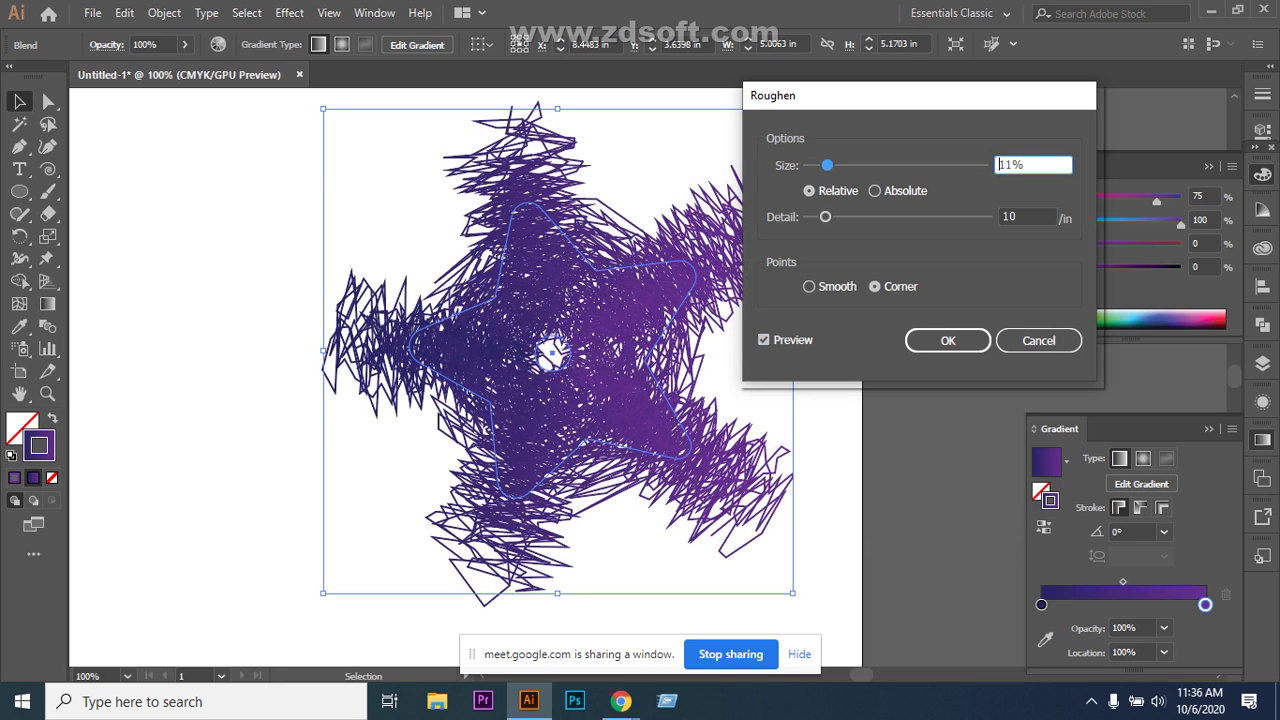
pyautogui.click(875, 191)
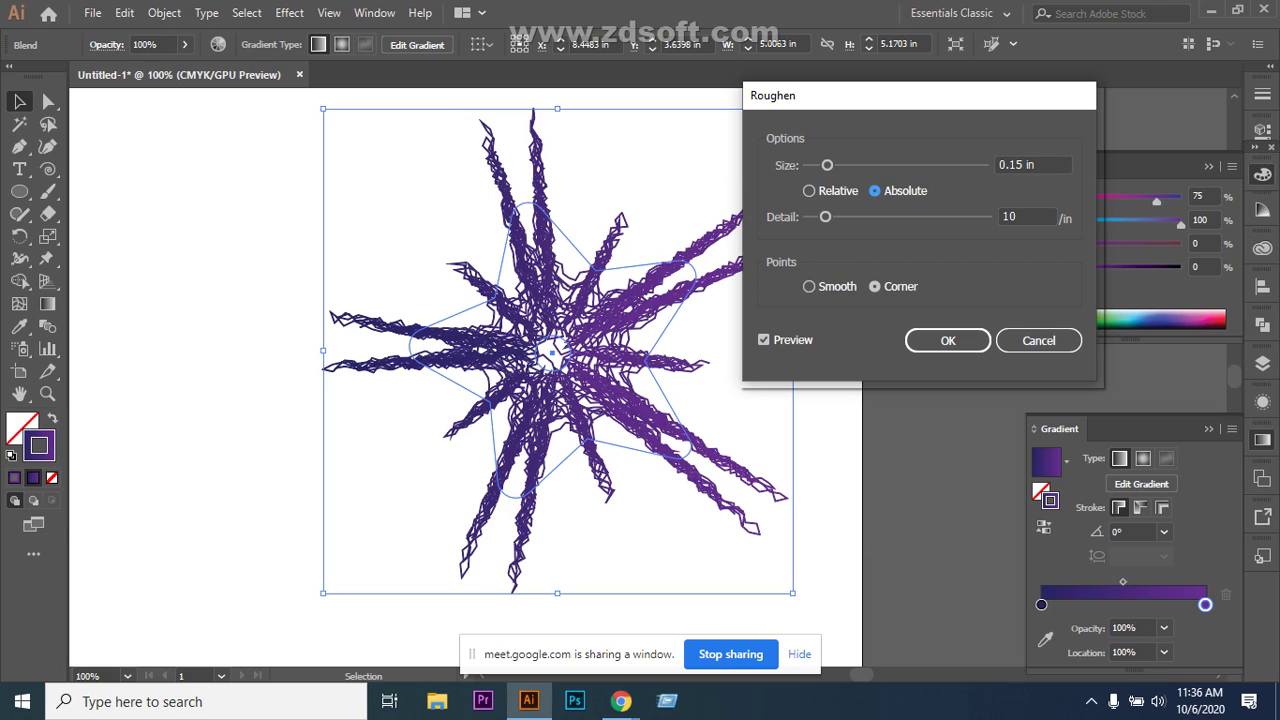
pyautogui.click(809, 286)
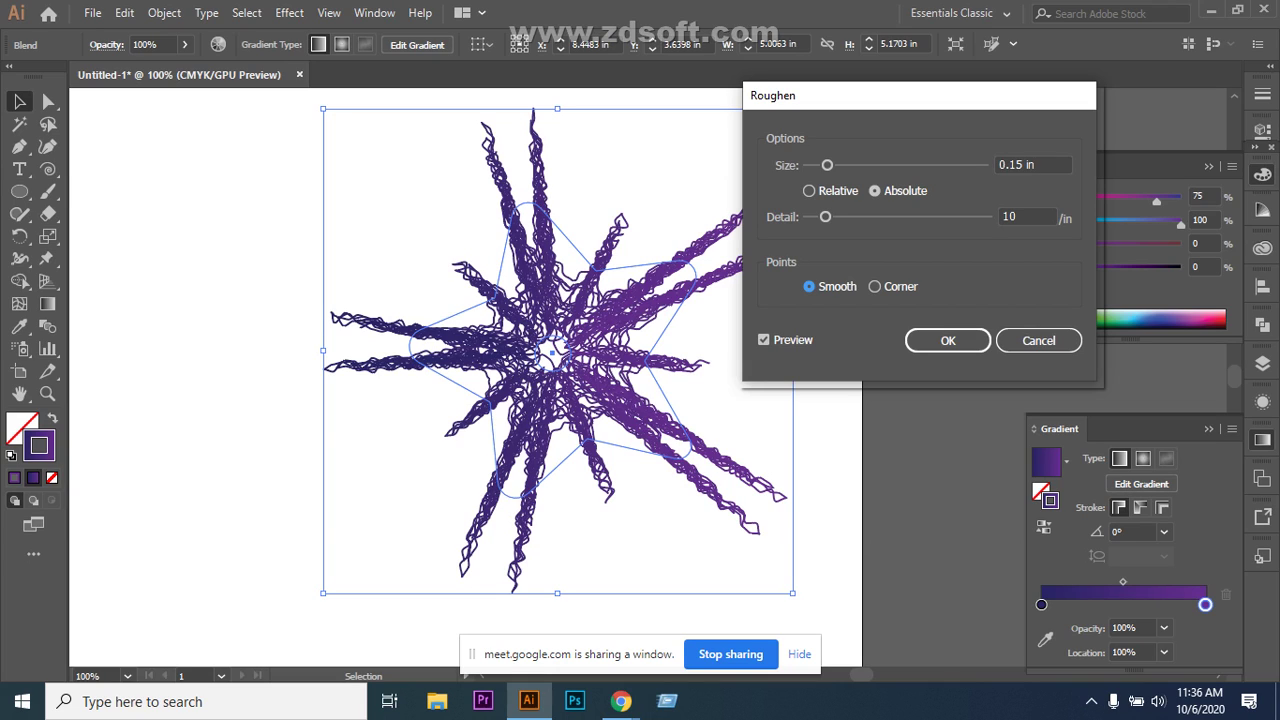
pyautogui.moveTo(825, 216); pyautogui.dragTo(833, 216)
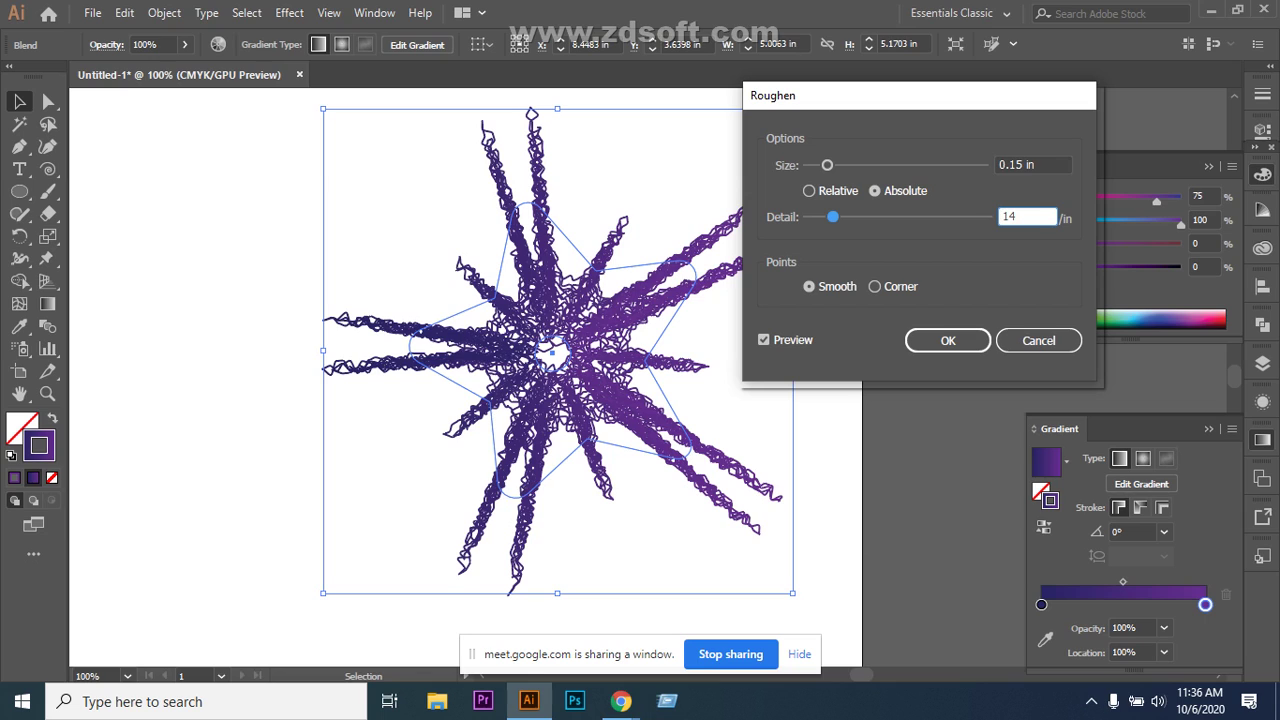
pyautogui.click(947, 340)
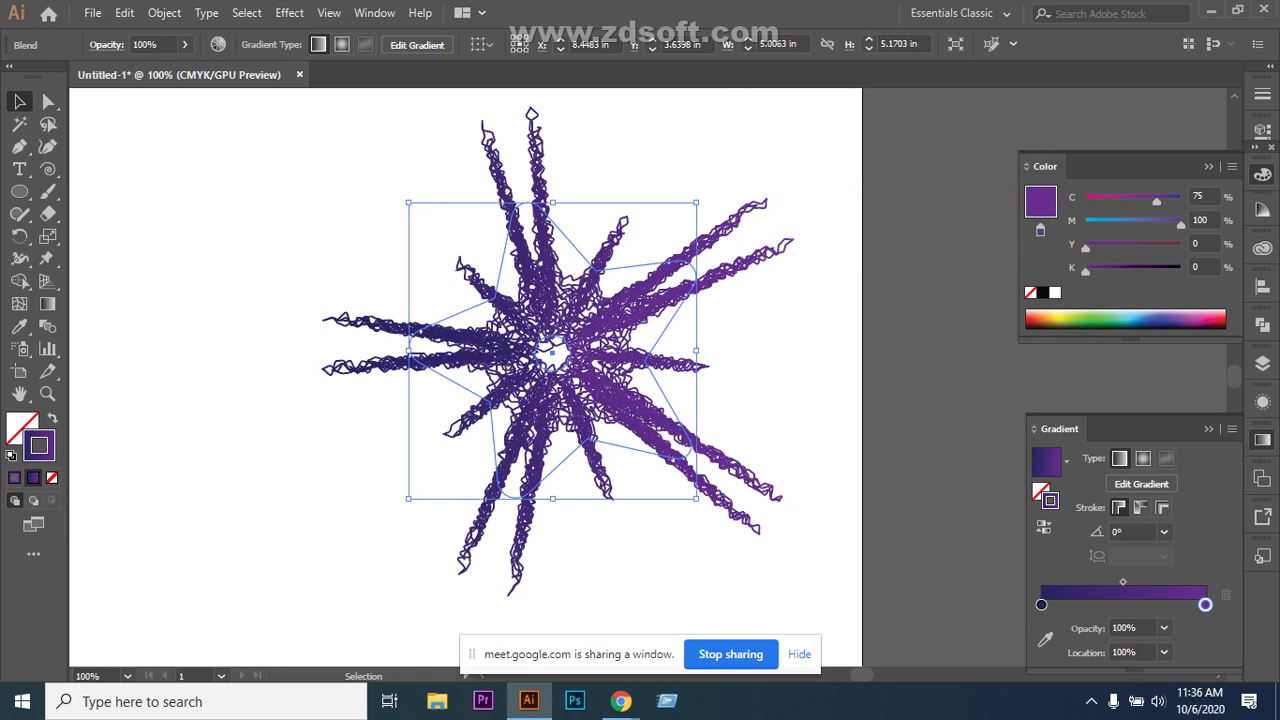
pyautogui.click(947, 340)
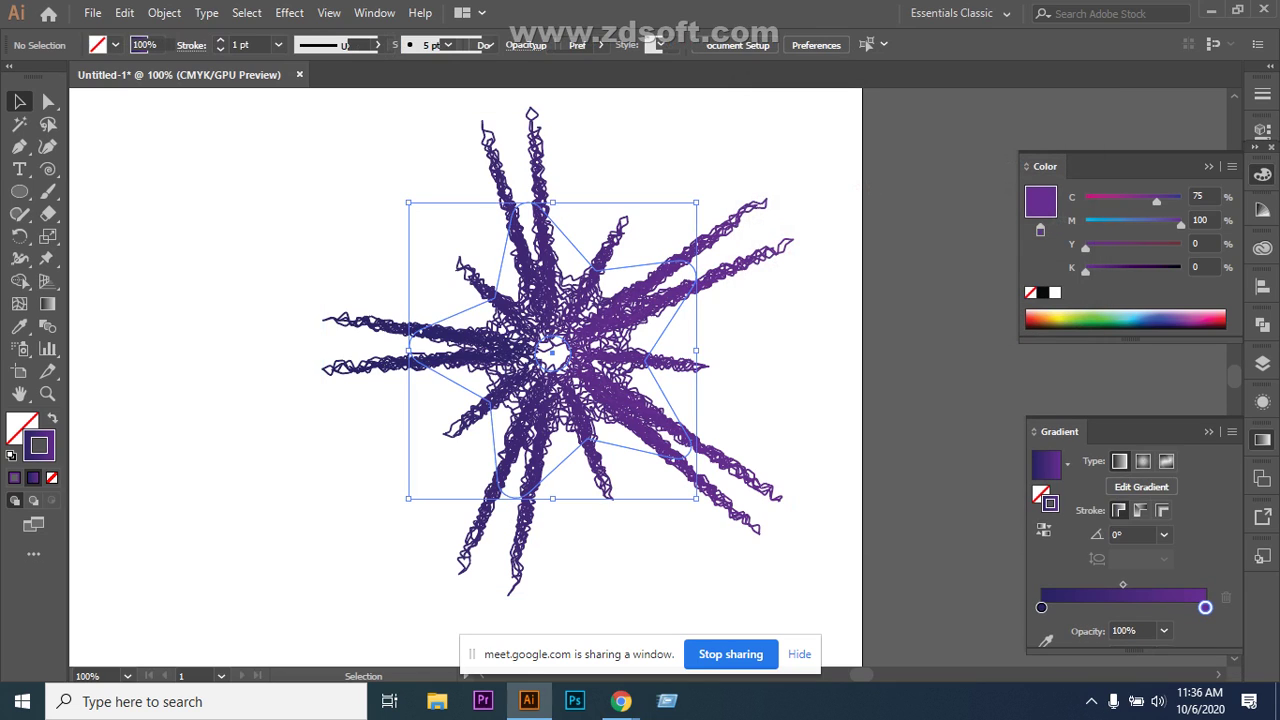
# Try a Tweak effect on the star blend with preview on and a vertical amount of 22%, and cancel it.
pyautogui.click(289, 12)
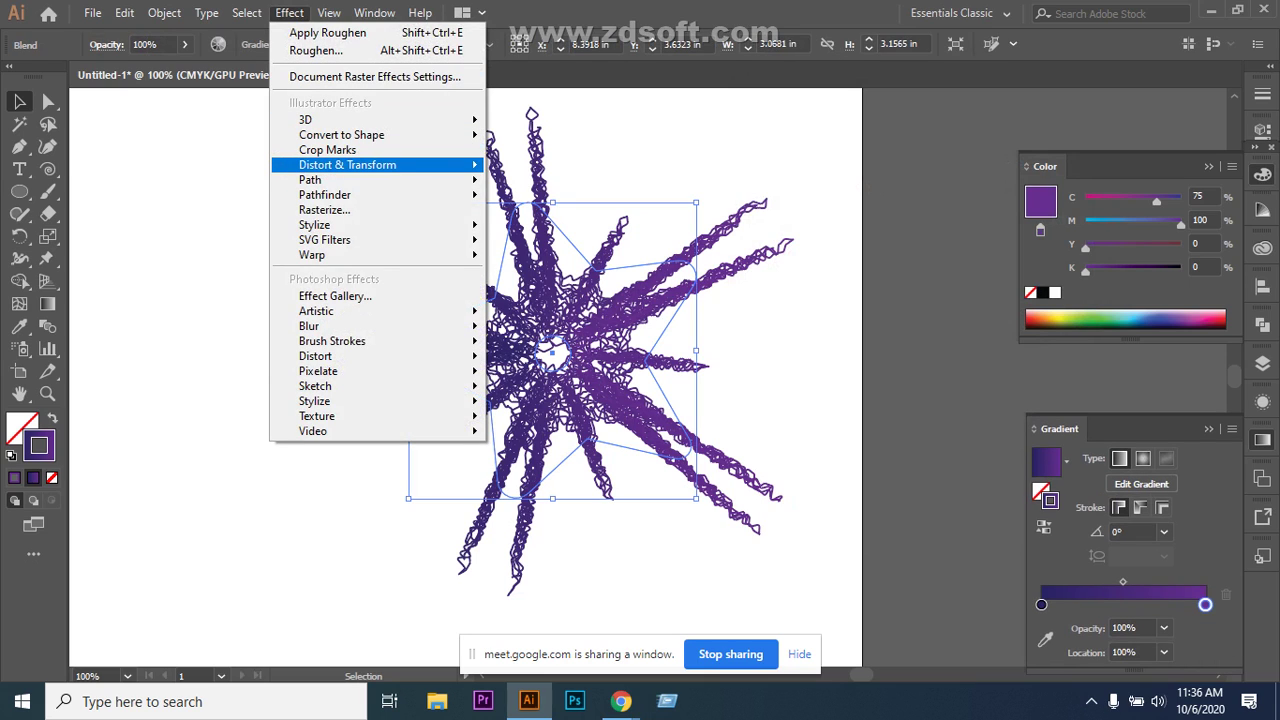
pyautogui.moveTo(347, 165)
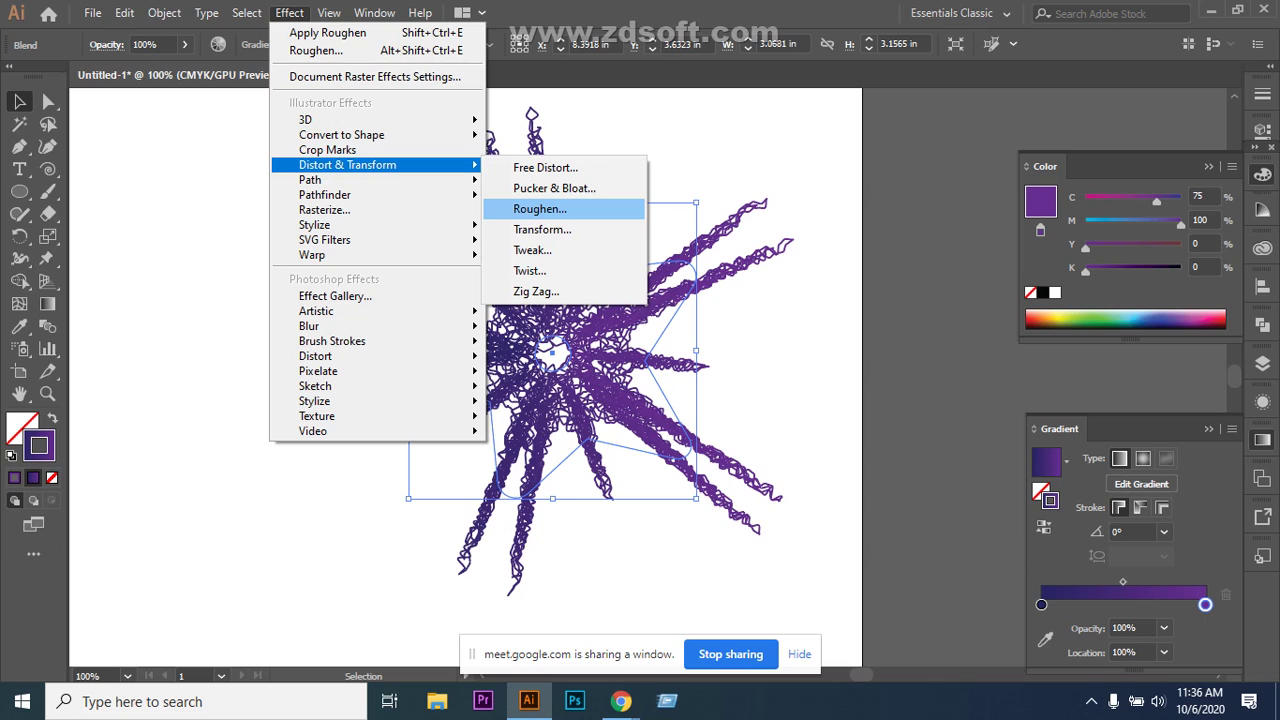
pyautogui.click(532, 250)
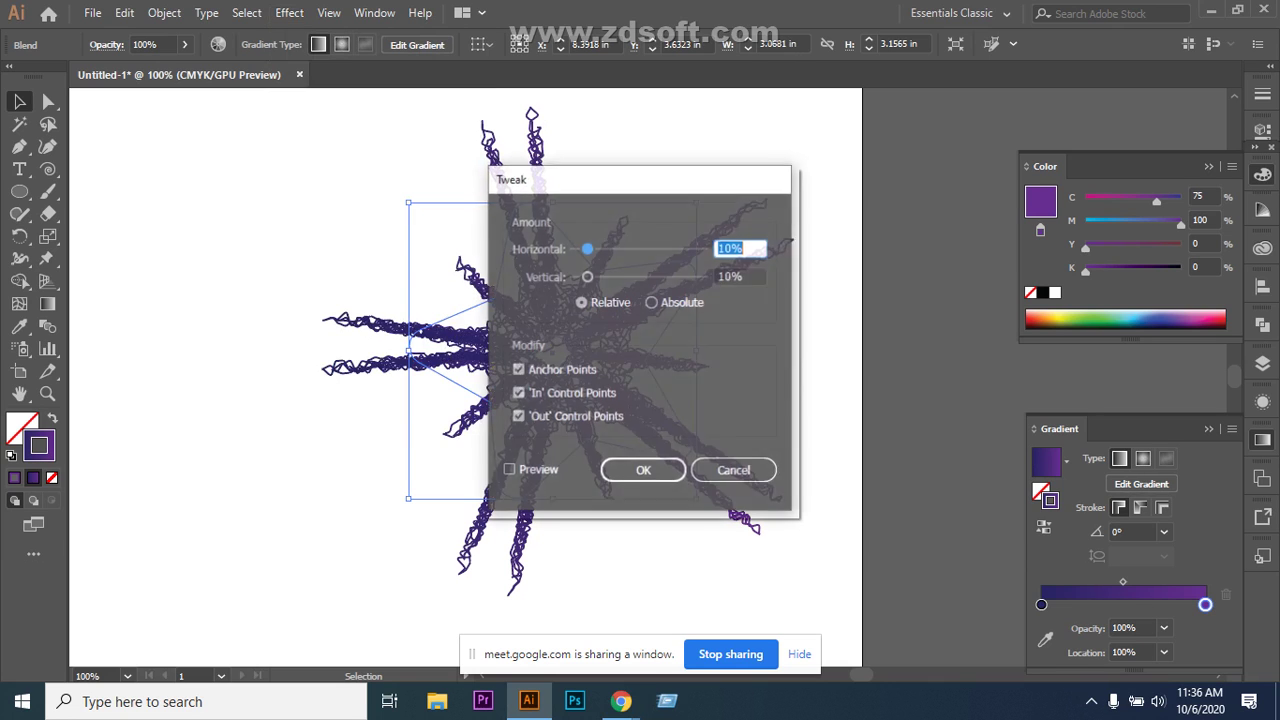
pyautogui.moveTo(703, 181); pyautogui.dragTo(997, 97)
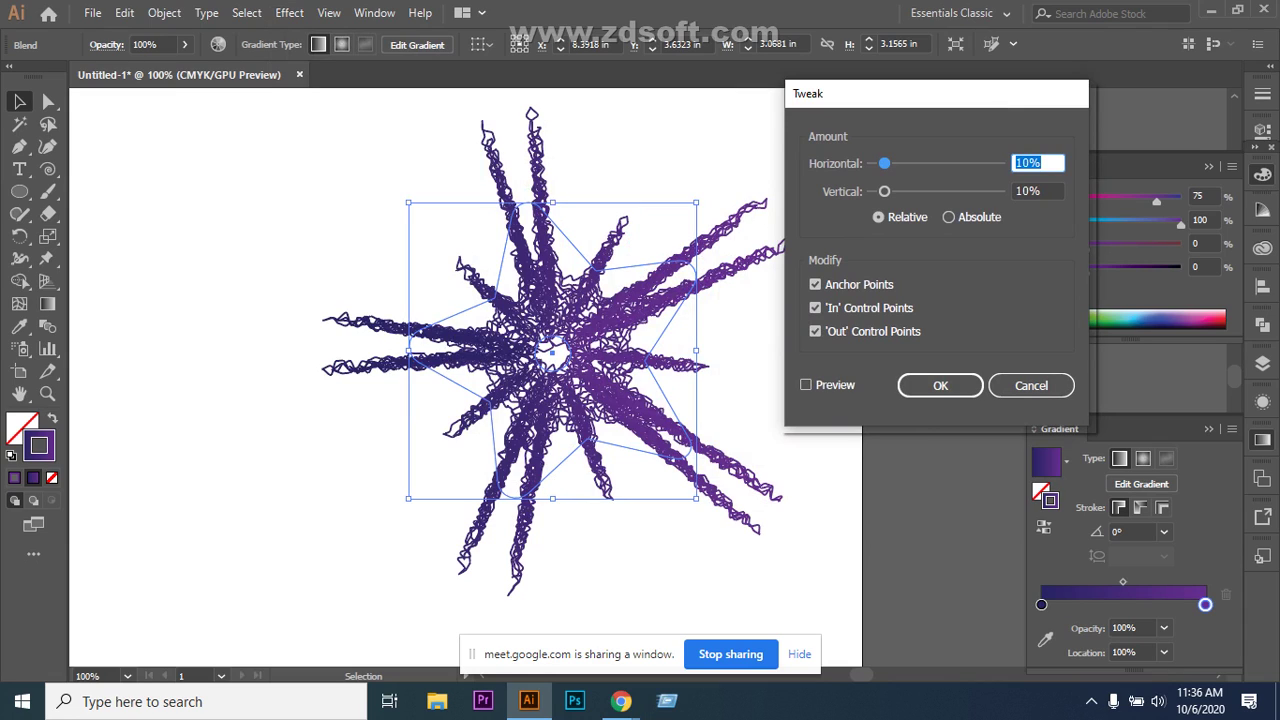
pyautogui.click(806, 384)
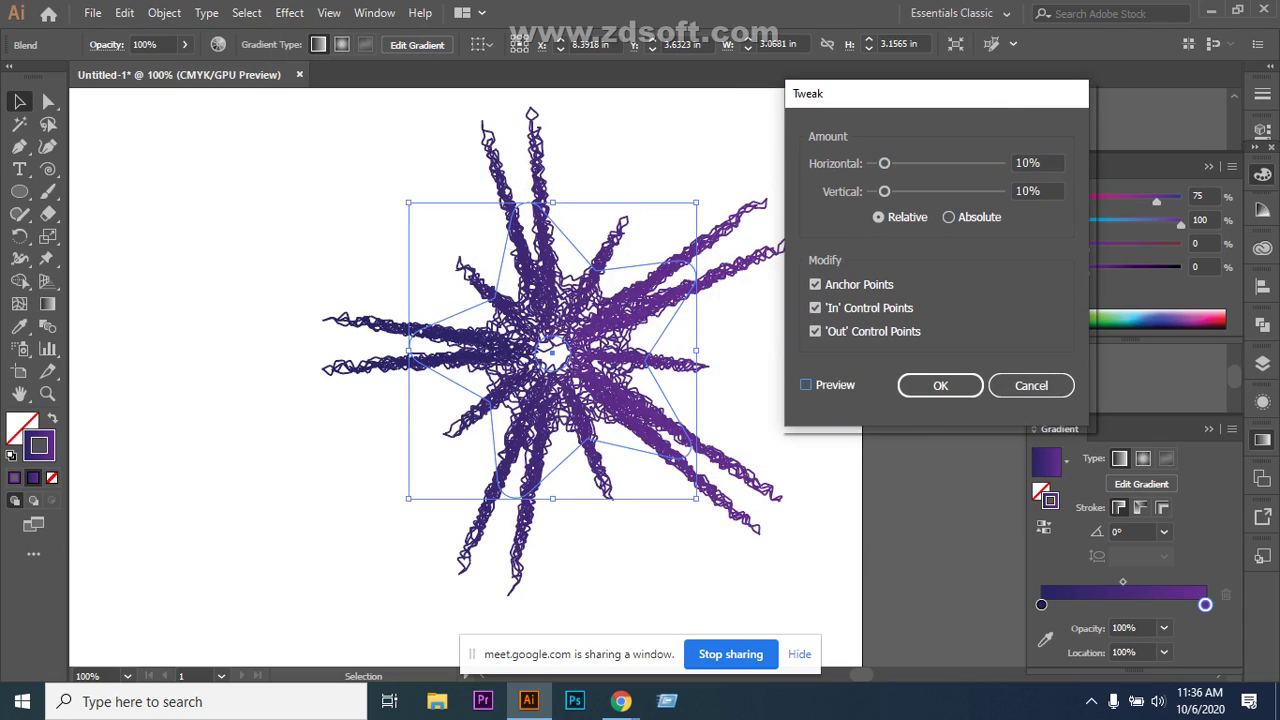
pyautogui.click(806, 385)
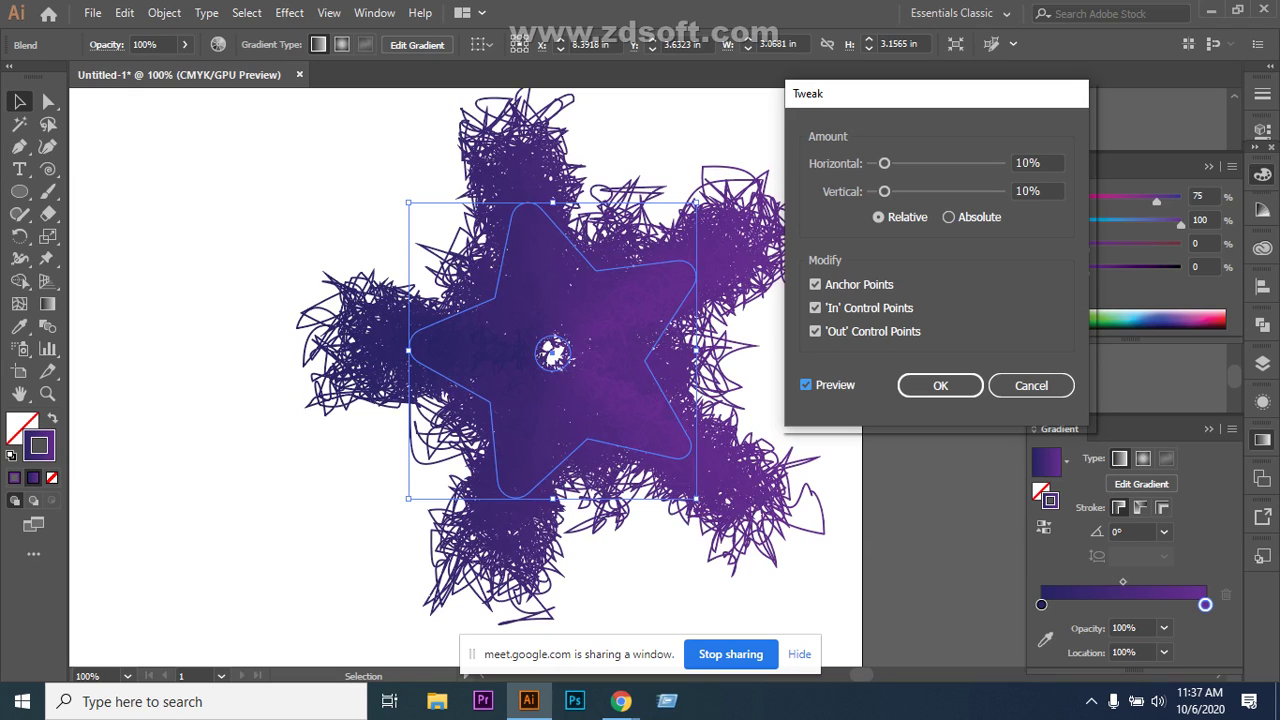
pyautogui.moveTo(884, 191); pyautogui.dragTo(899, 191)
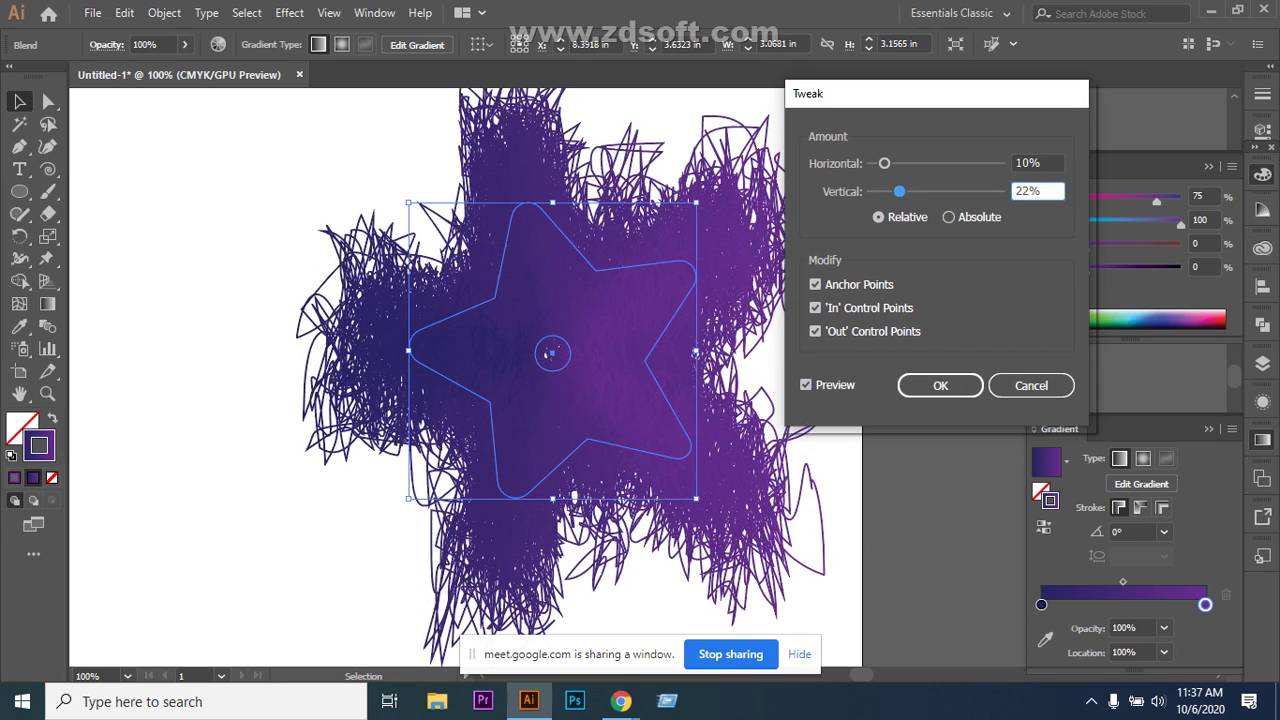
pyautogui.click(1030, 385)
pyautogui.press('Escape')
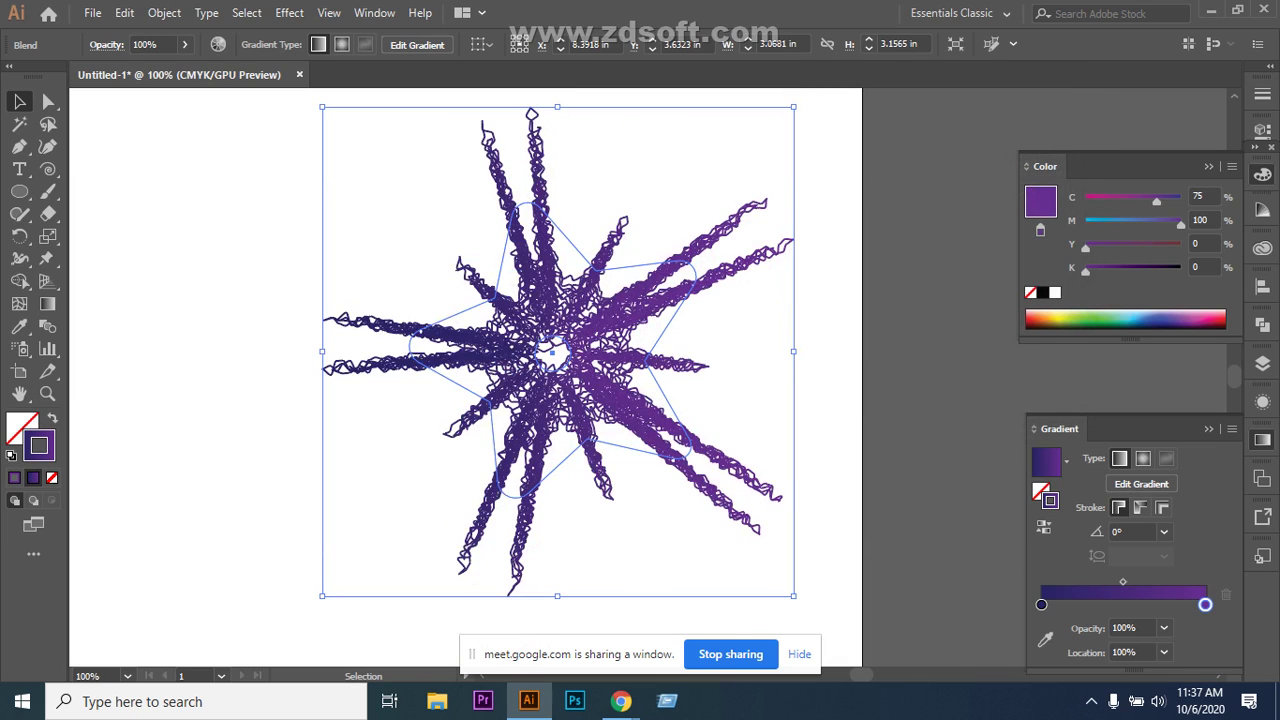
# Start a Zig Zag effect on the star blend with preview on.
pyautogui.hotkey('ctrl', 'shift', 'a')
pyautogui.click(289, 13)
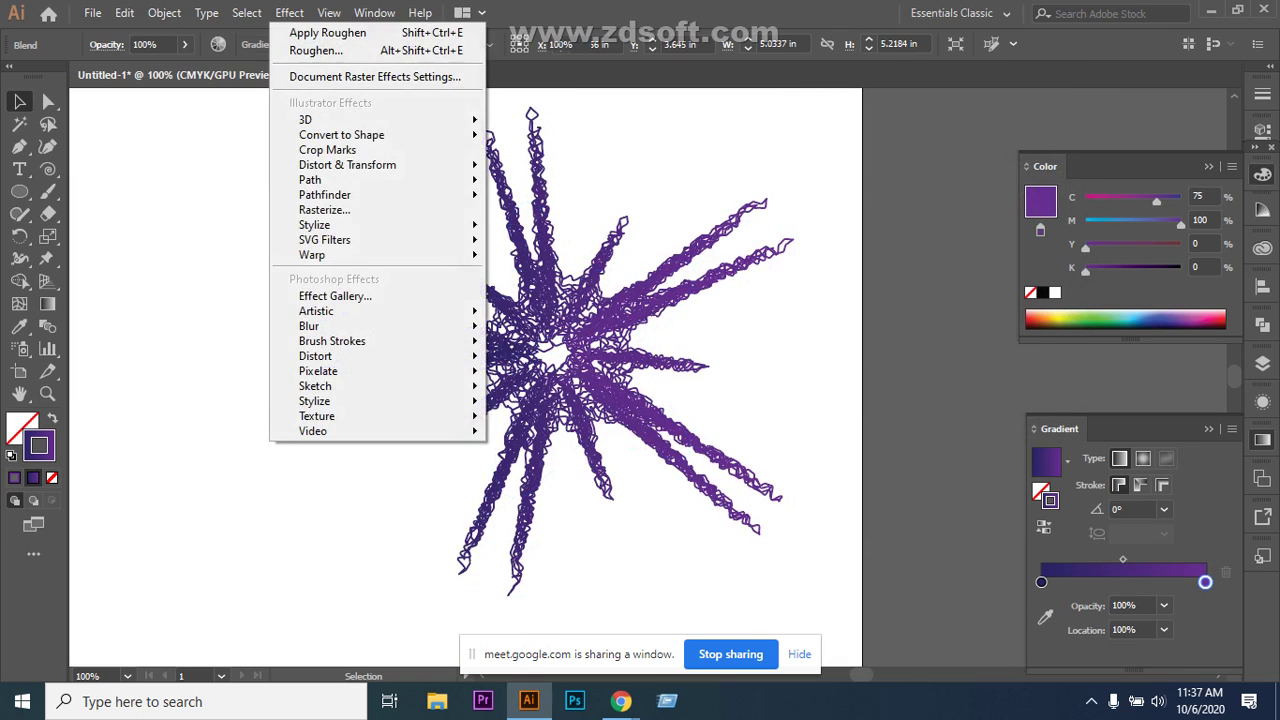
pyautogui.click(540, 300)
pyautogui.click(289, 13)
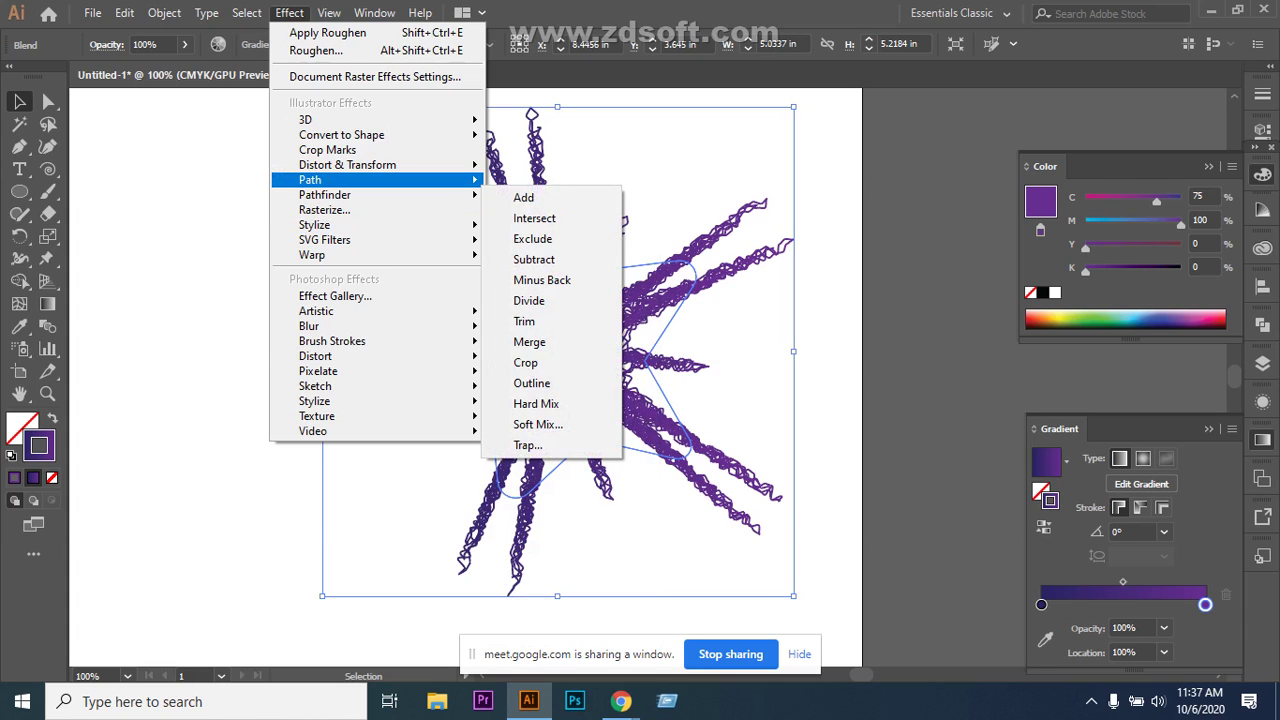
pyautogui.moveTo(347, 164)
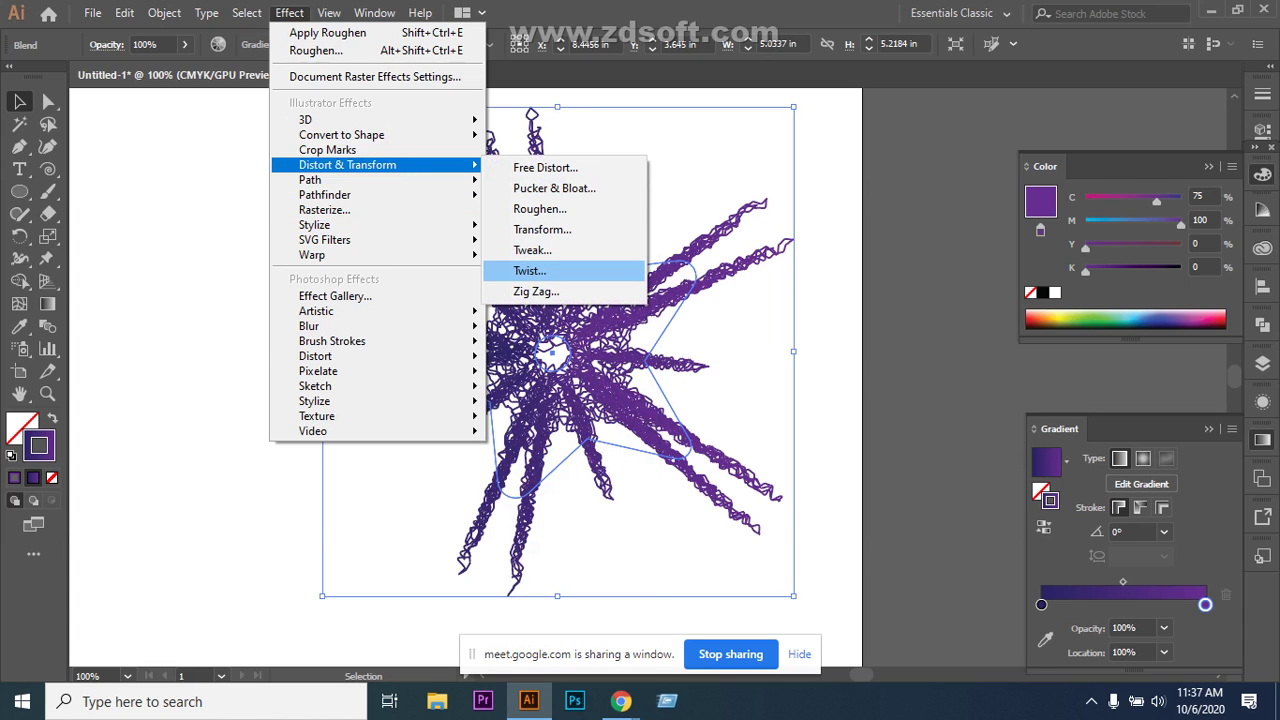
pyautogui.click(536, 291)
pyautogui.moveTo(710, 209); pyautogui.dragTo(1026, 148)
pyautogui.click(795, 385)
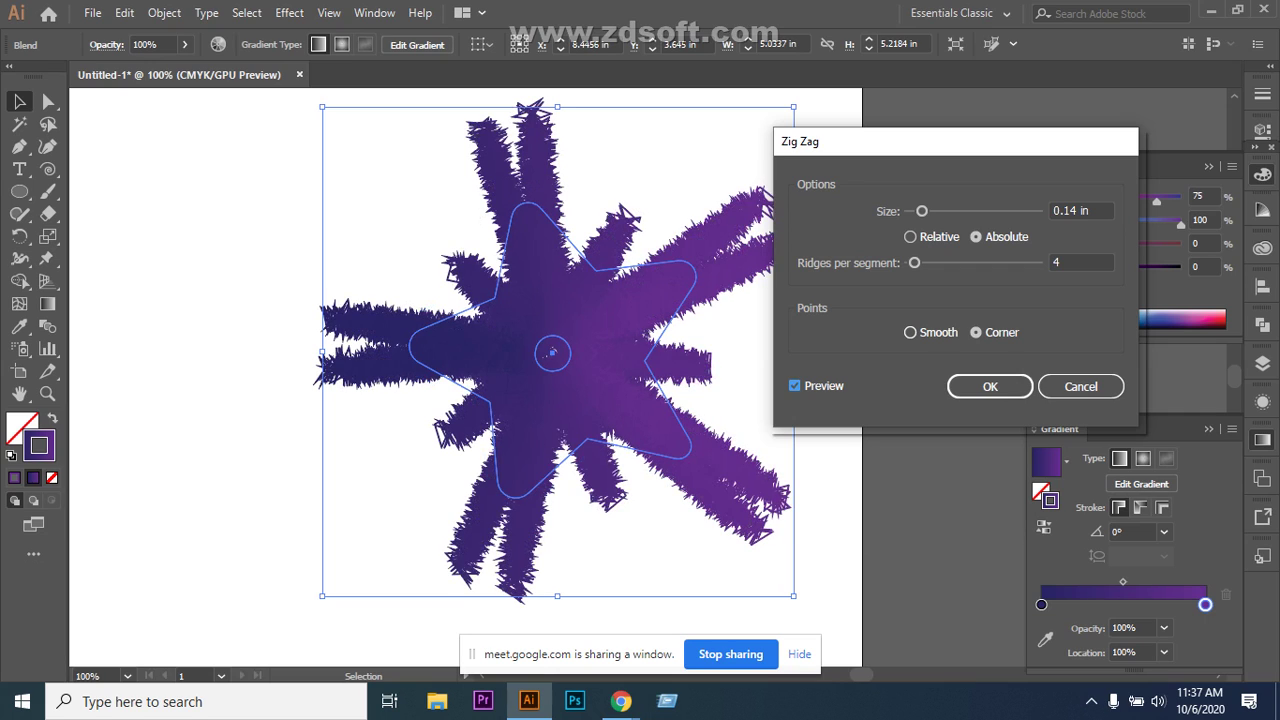
# Apply the Zig Zag effect with an absolute size of 0.14 in, 5 ridges per segment and smooth points.
pyautogui.click(910, 332)
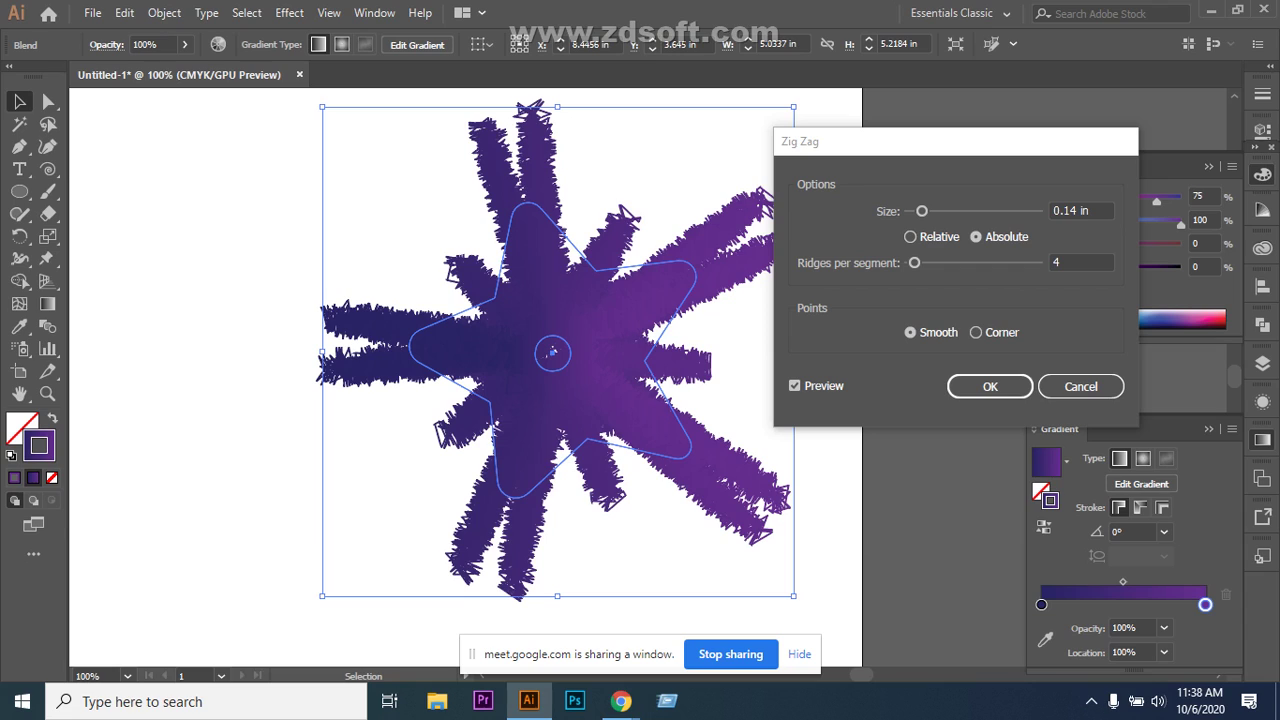
pyautogui.click(914, 262)
pyautogui.write('5')
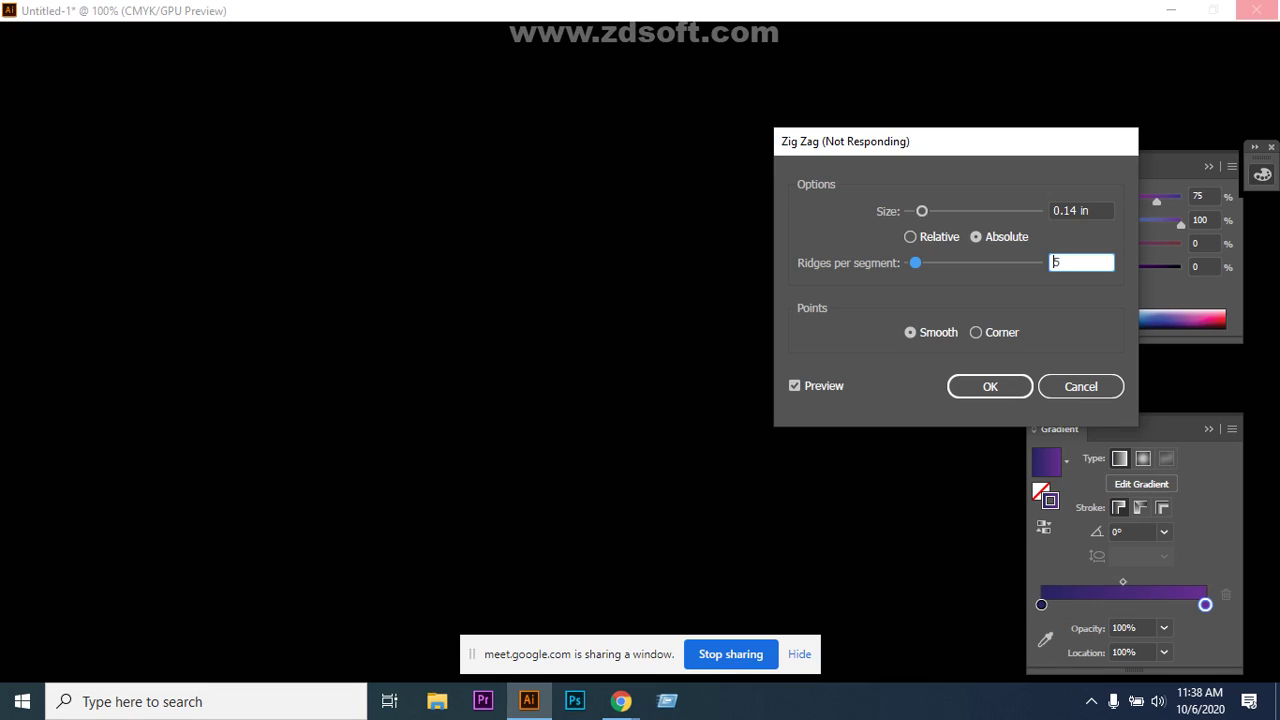
pyautogui.press('Return')
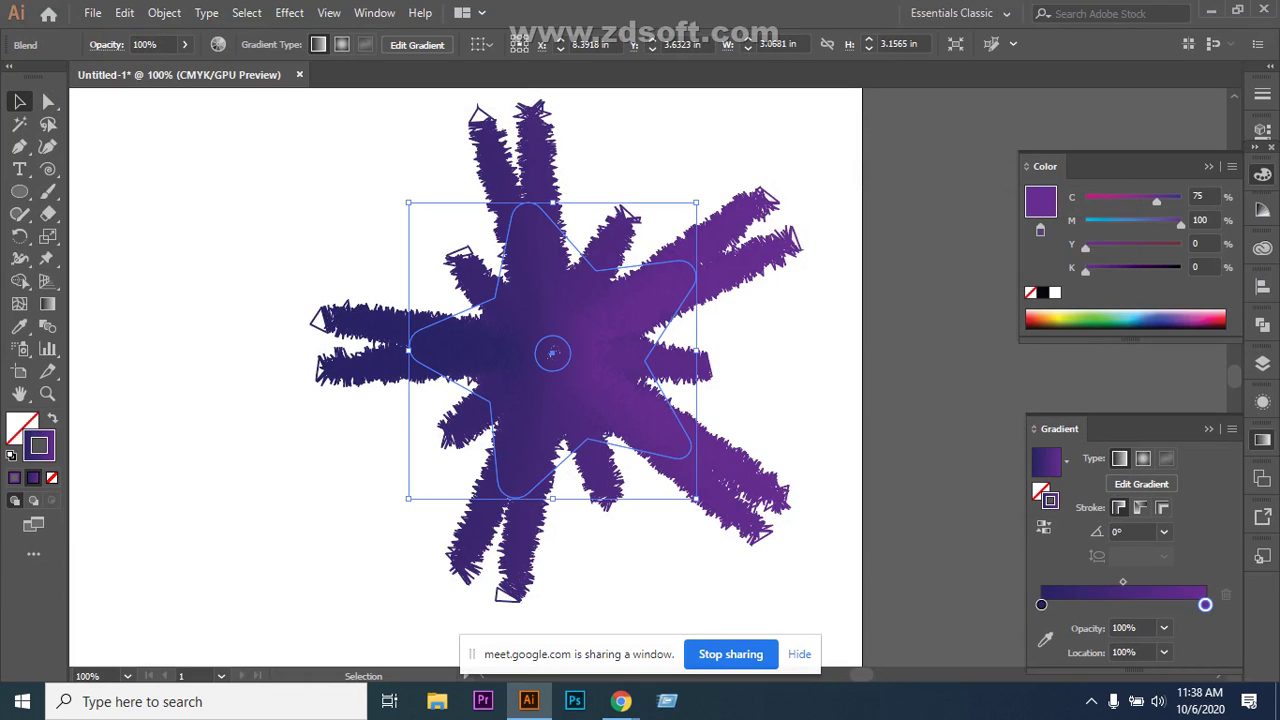
pyautogui.click(289, 13)
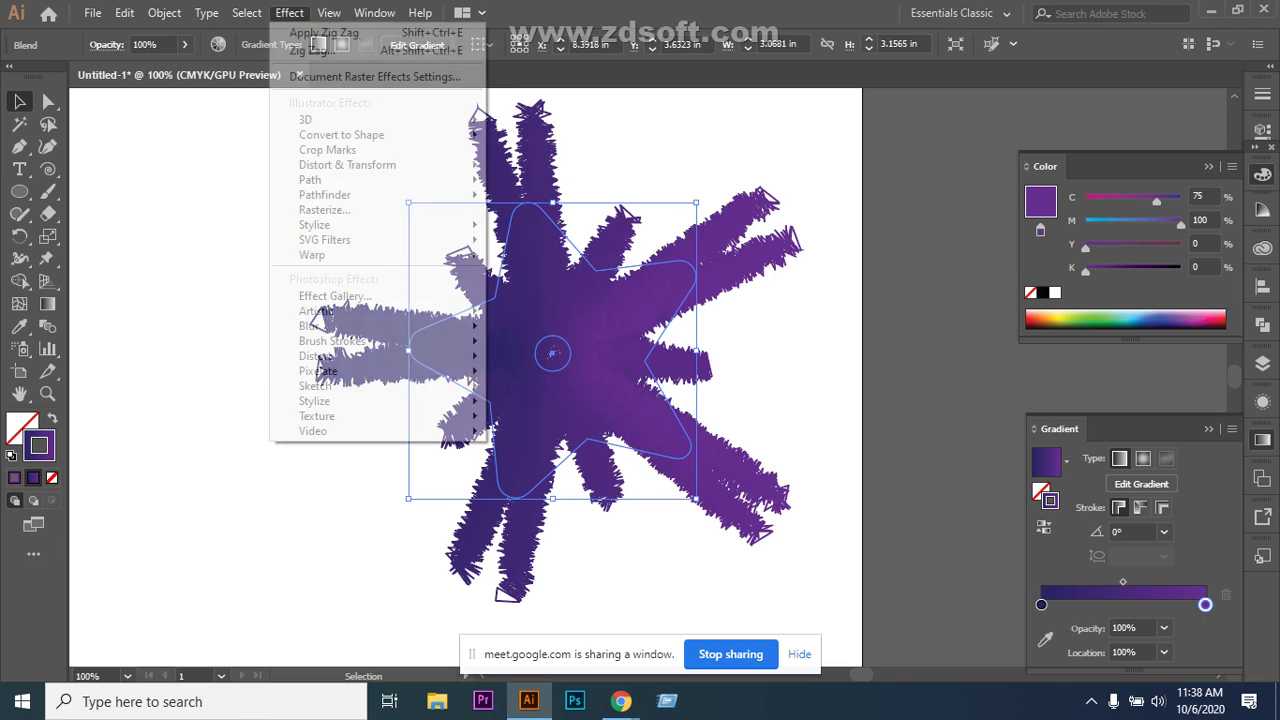
pyautogui.moveTo(350, 165)
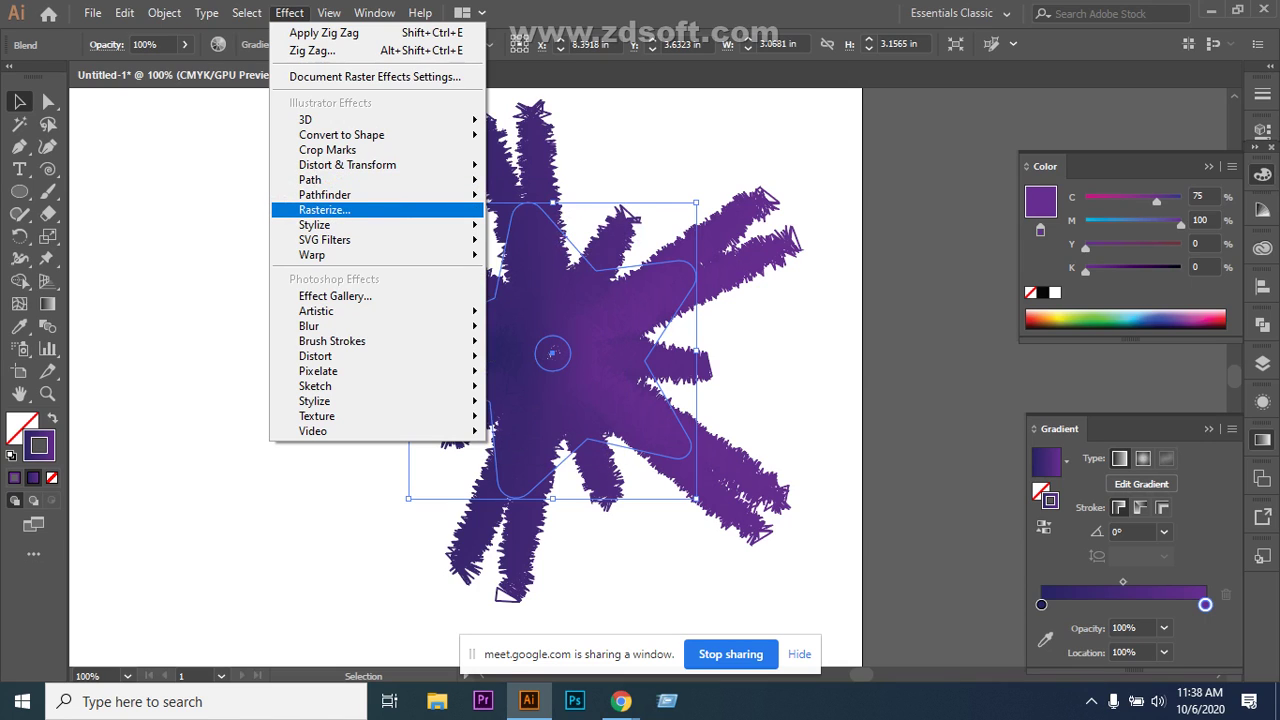
pyautogui.moveTo(350, 225)
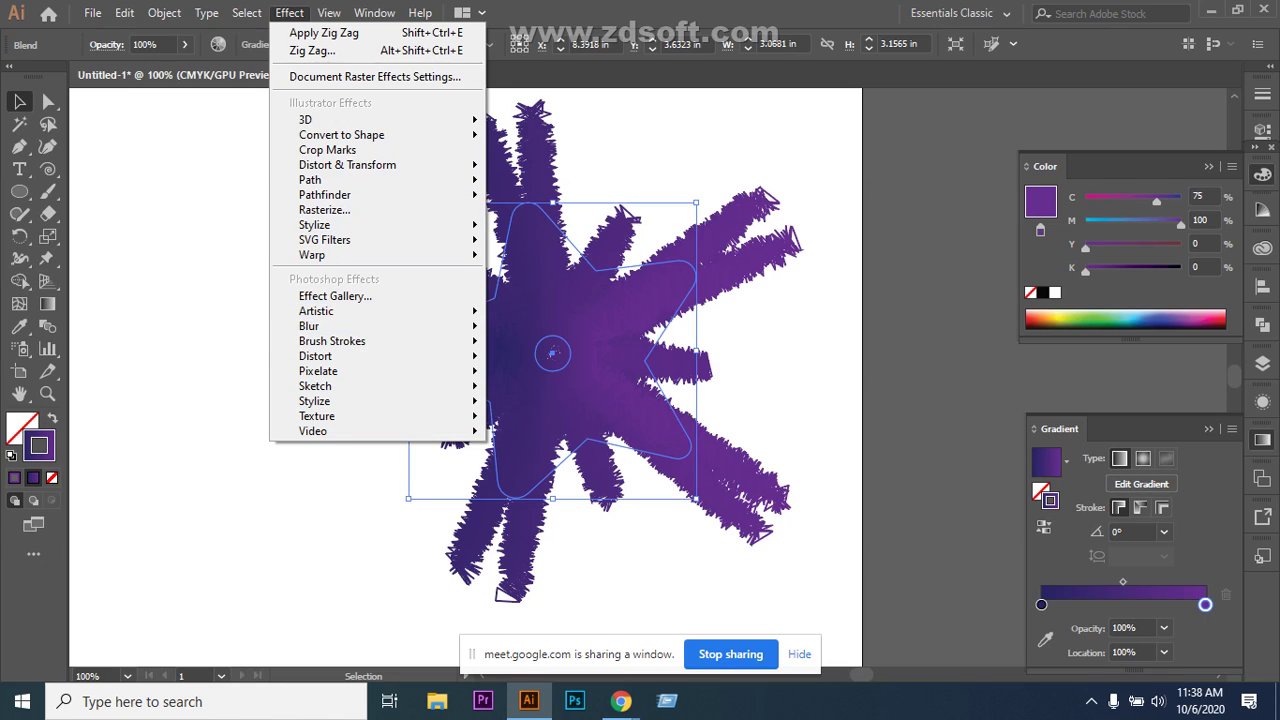
# Select all of the star blend artwork and delete it to clear the artboard.
pyautogui.click(843, 193)
pyautogui.moveTo(843, 193); pyautogui.dragTo(295, 489)
pyautogui.hotkey('ctrl', 'a')
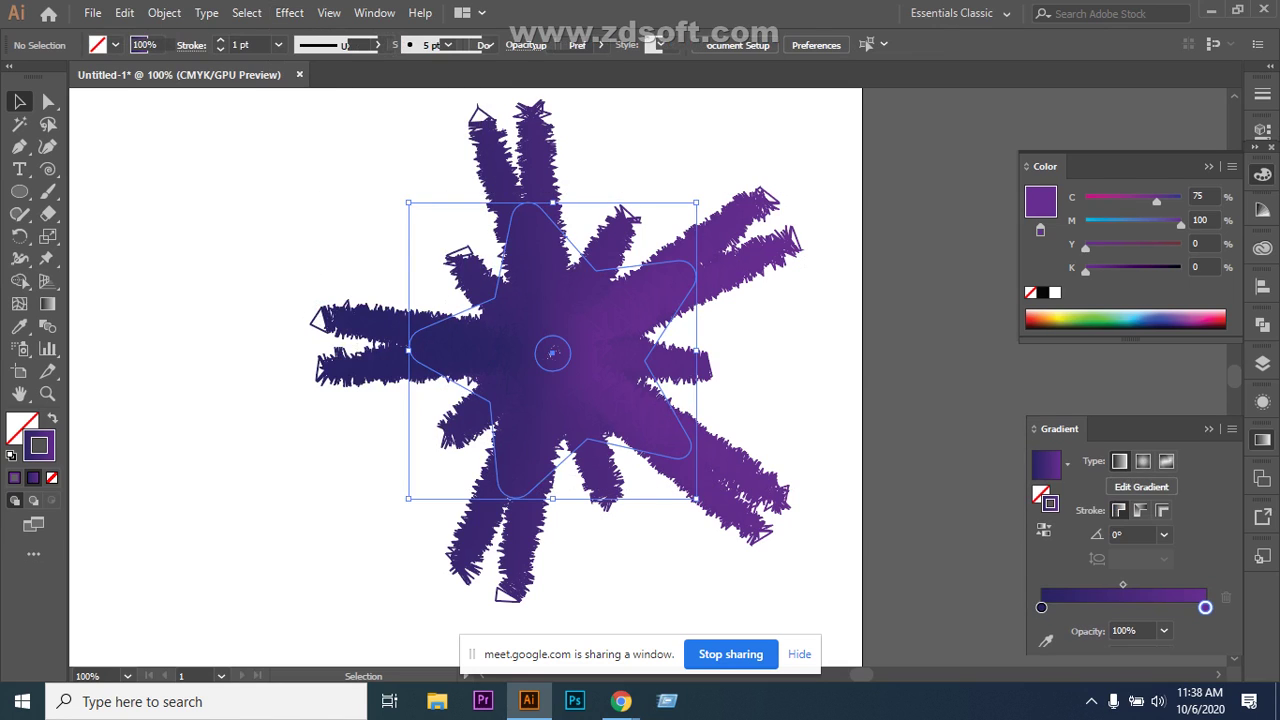
pyautogui.press('Delete')
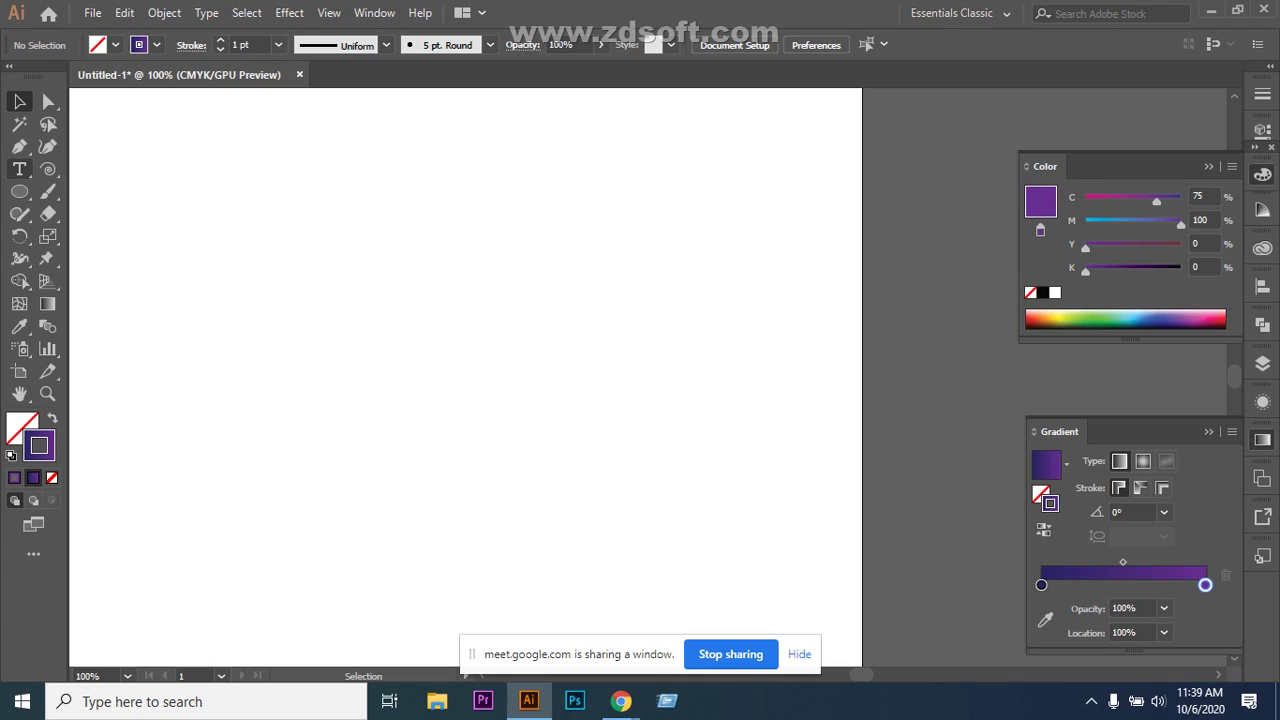
# Draw a wide, unfilled rectangle with the Rectangle tool across the middle of the visible artboard area.
pyautogui.click(19, 191)
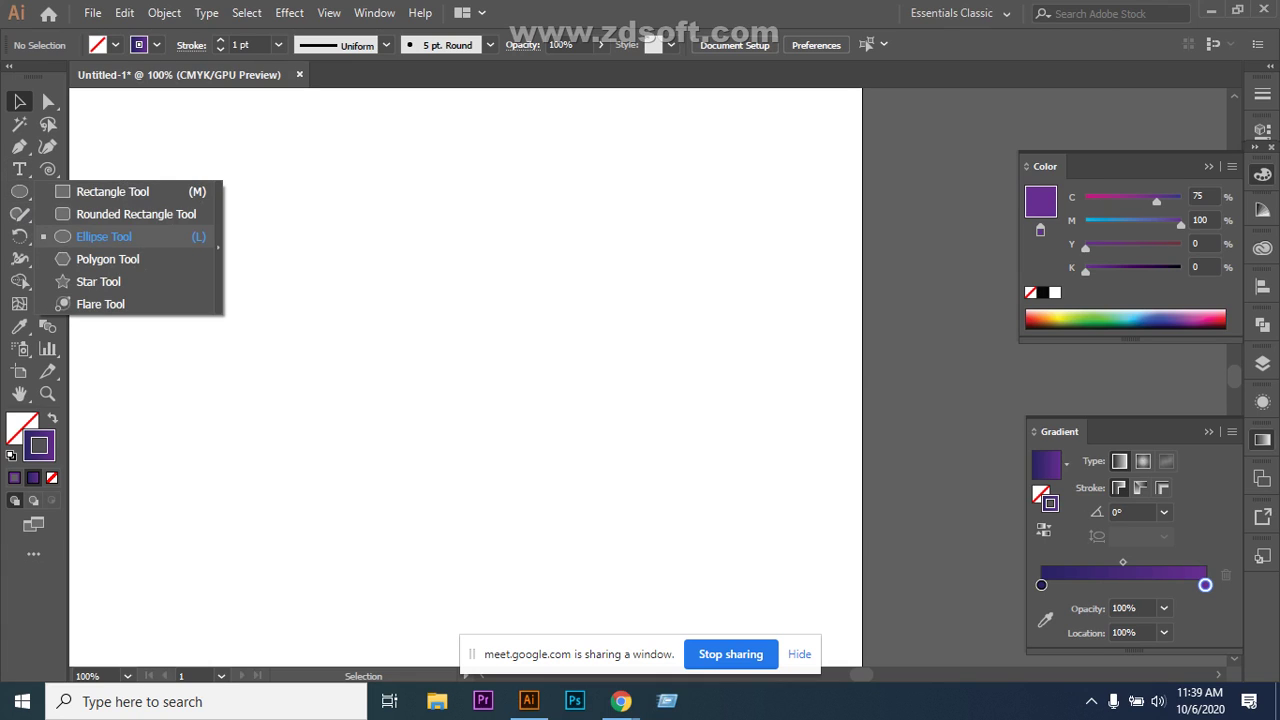
pyautogui.click(110, 191)
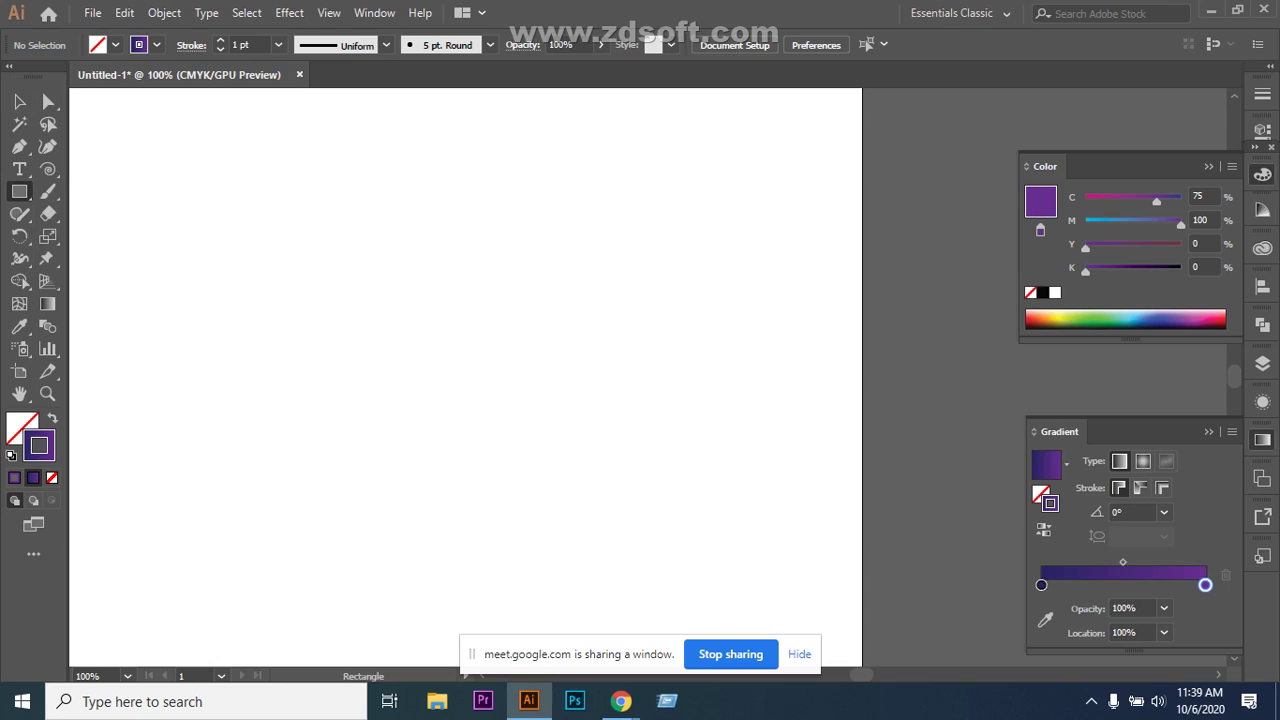
pyautogui.moveTo(296, 224)
pyautogui.mouseDown()
pyautogui.moveTo(663, 526)
pyautogui.moveTo(813, 505)
pyautogui.mouseUp()
pyautogui.scroll(4, 813, 505)
pyautogui.scroll(-3, 766, 388)
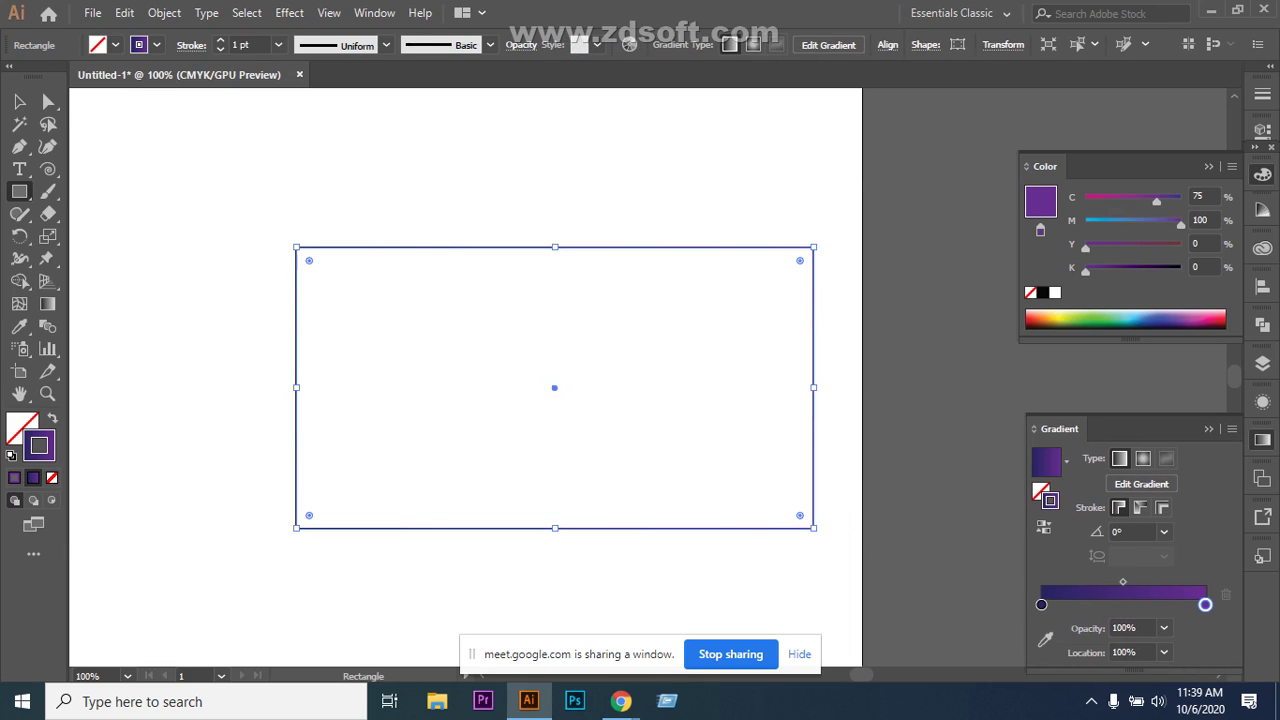
# Put away the Color and Gradient panels and display the document's layers.
pyautogui.click(1208, 166)
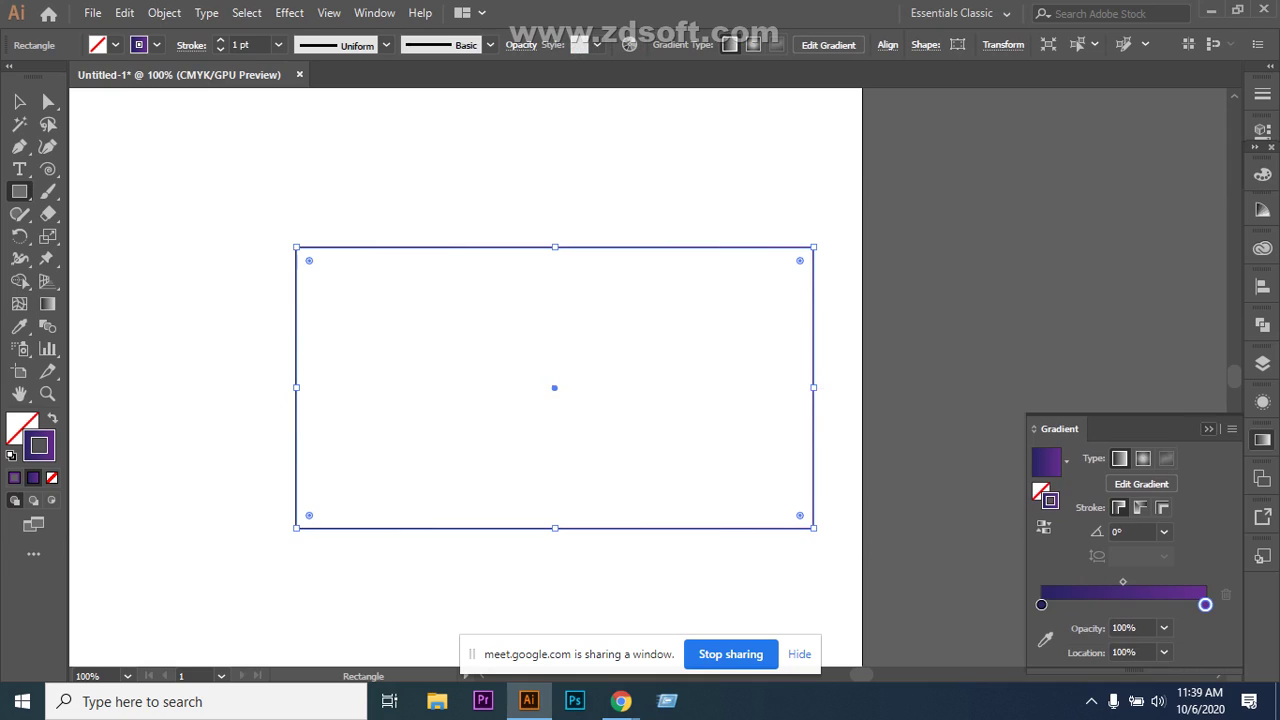
pyautogui.hotkey('ctrl', 'F9')
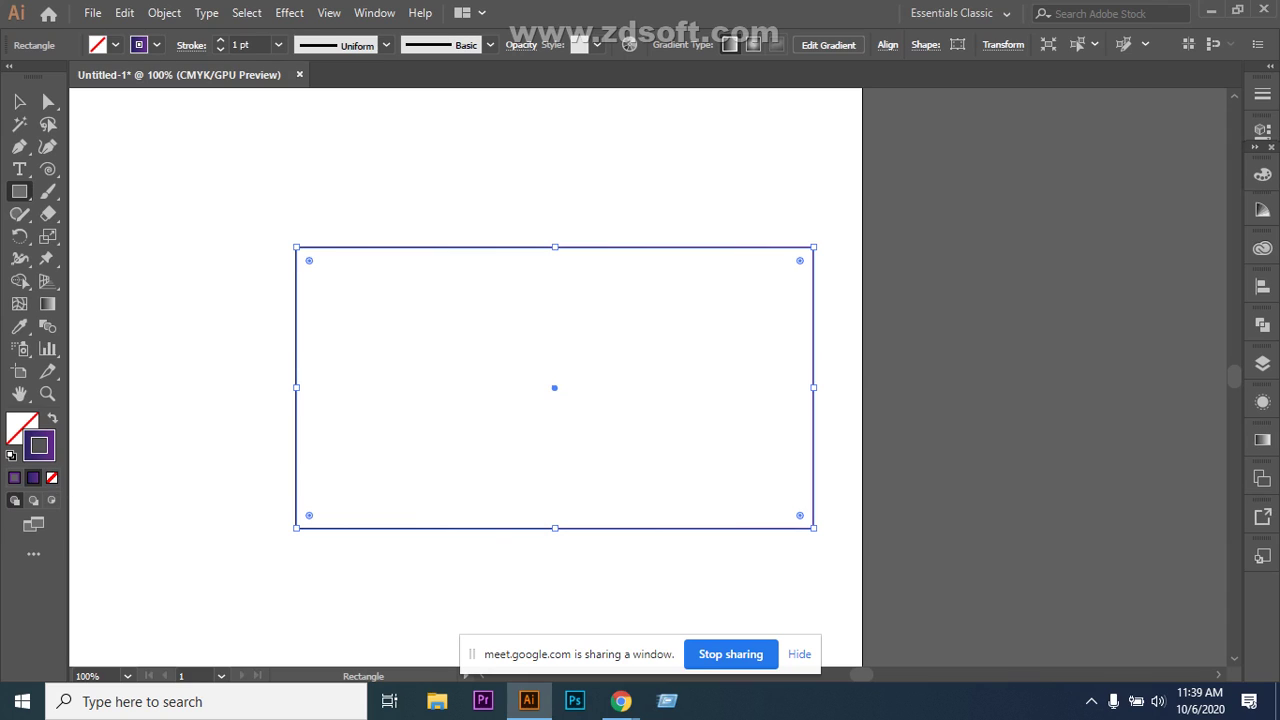
pyautogui.click(1262, 364)
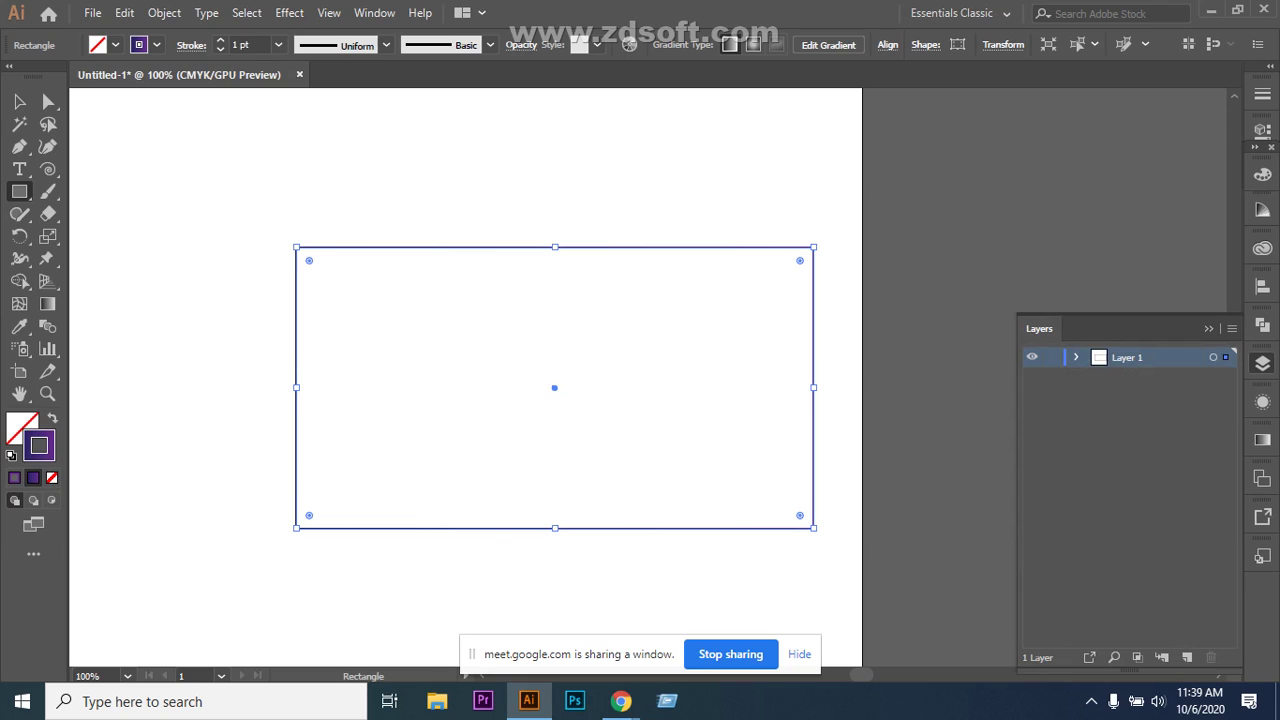
# Lock Layer 1 with the rectangle and add a new layer above it.
pyautogui.click(1052, 357)
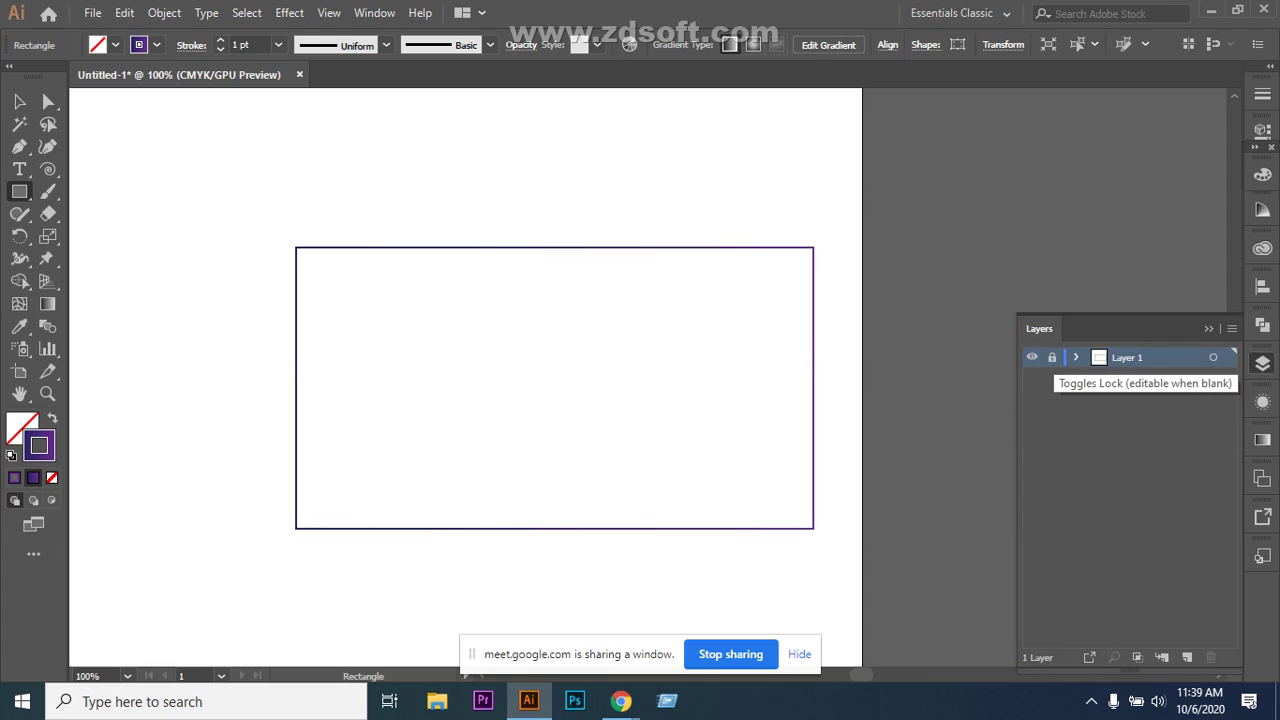
pyautogui.click(19, 101)
pyautogui.click(1187, 657)
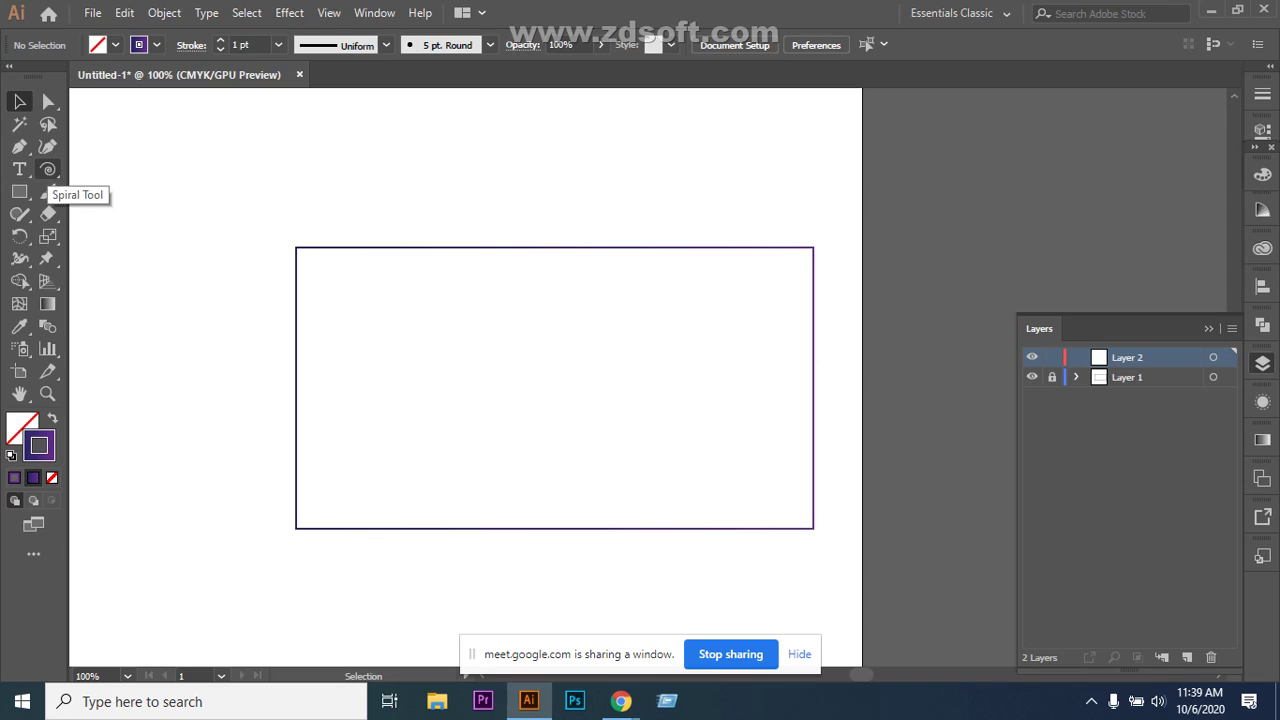
# Draw a vertical line with the Line Segment tool just inside the rectangle's left edge.
pyautogui.click(47, 170)
pyautogui.click(150, 169)
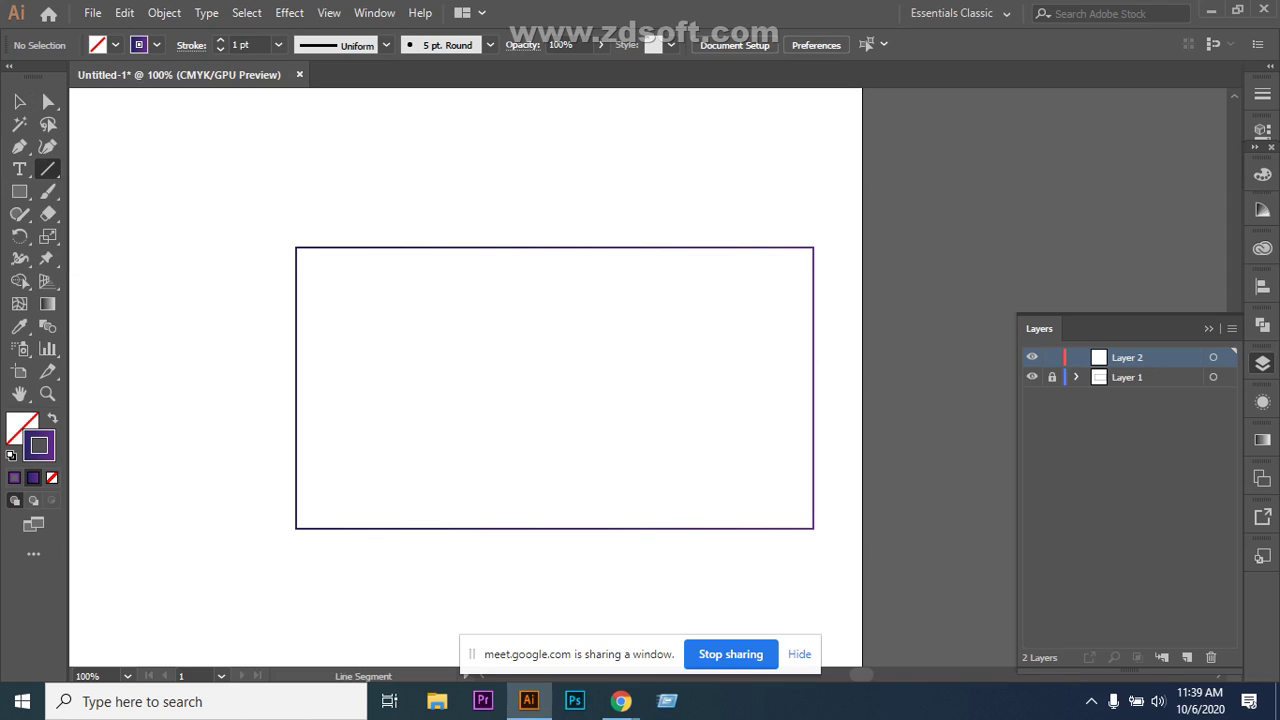
pyautogui.moveTo(314, 292); pyautogui.dragTo(314, 435)
pyautogui.moveTo(334, 445)
pyautogui.mouseDown()
pyautogui.moveTo(334, 478)
pyautogui.moveTo(498, 445)
pyautogui.mouseUp()
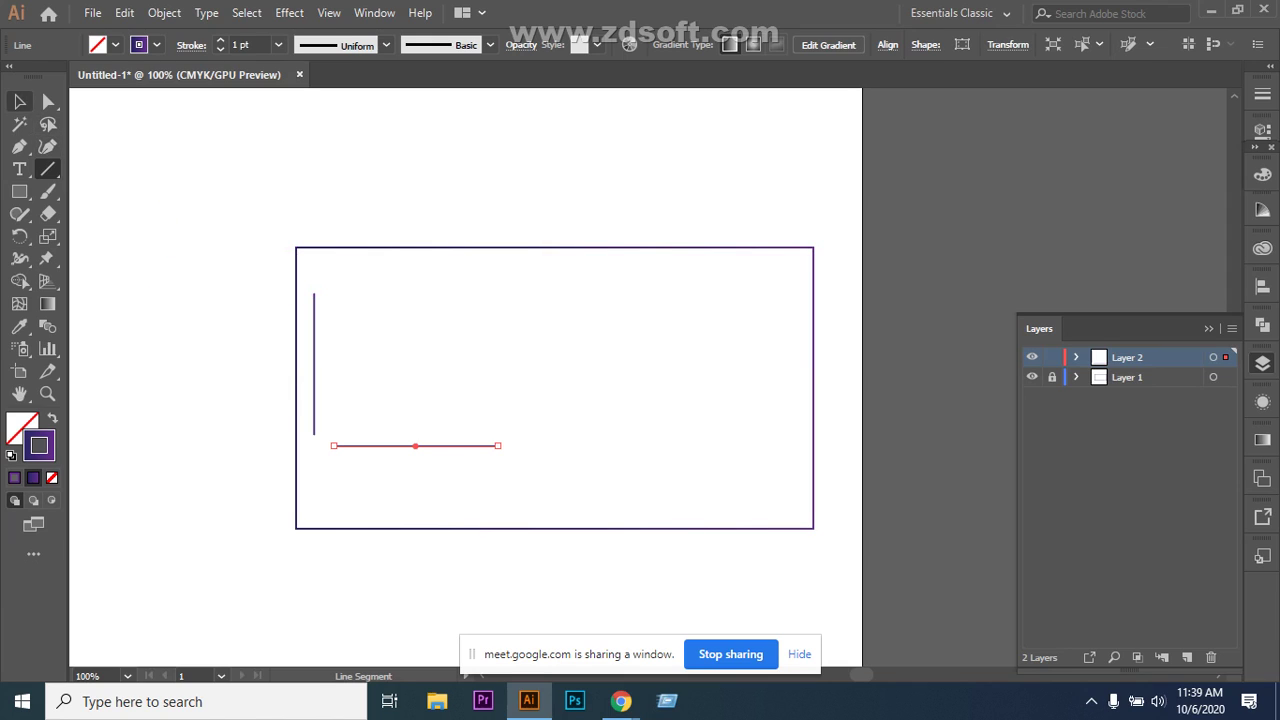
pyautogui.click(19, 101)
pyautogui.press('Delete')
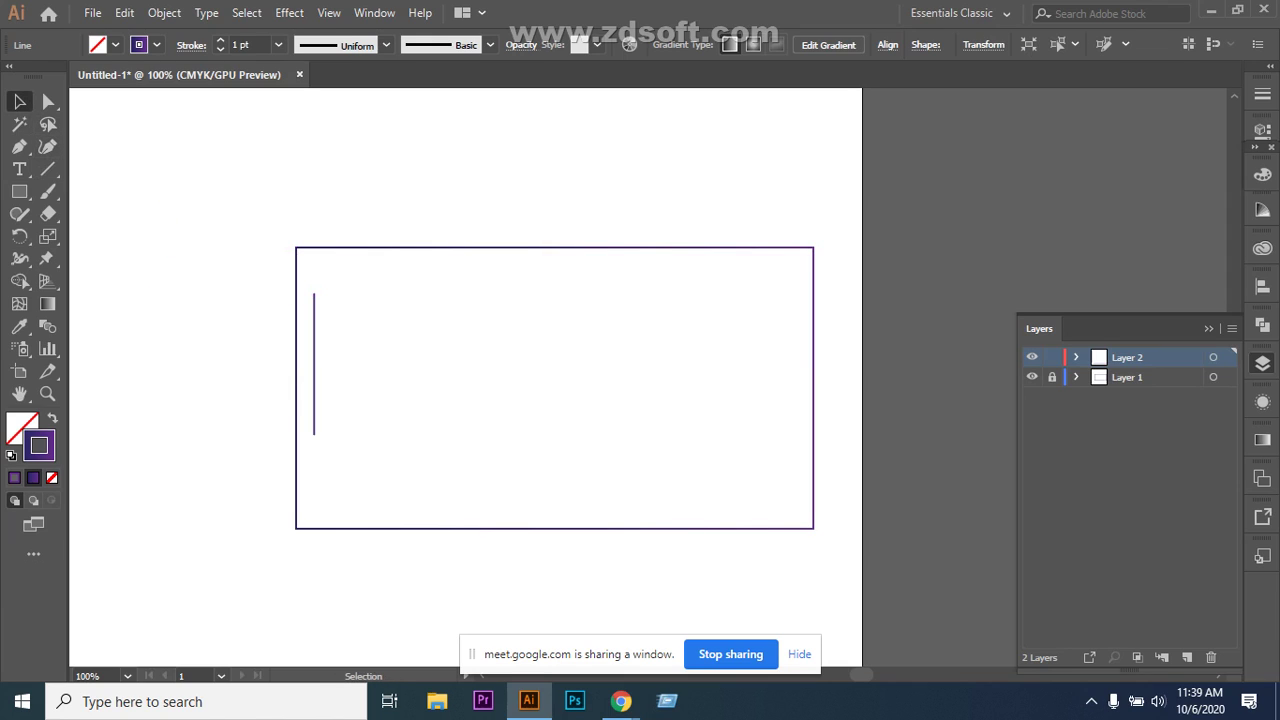
pyautogui.click(313, 366)
pyautogui.moveTo(314, 380); pyautogui.dragTo(776, 384)
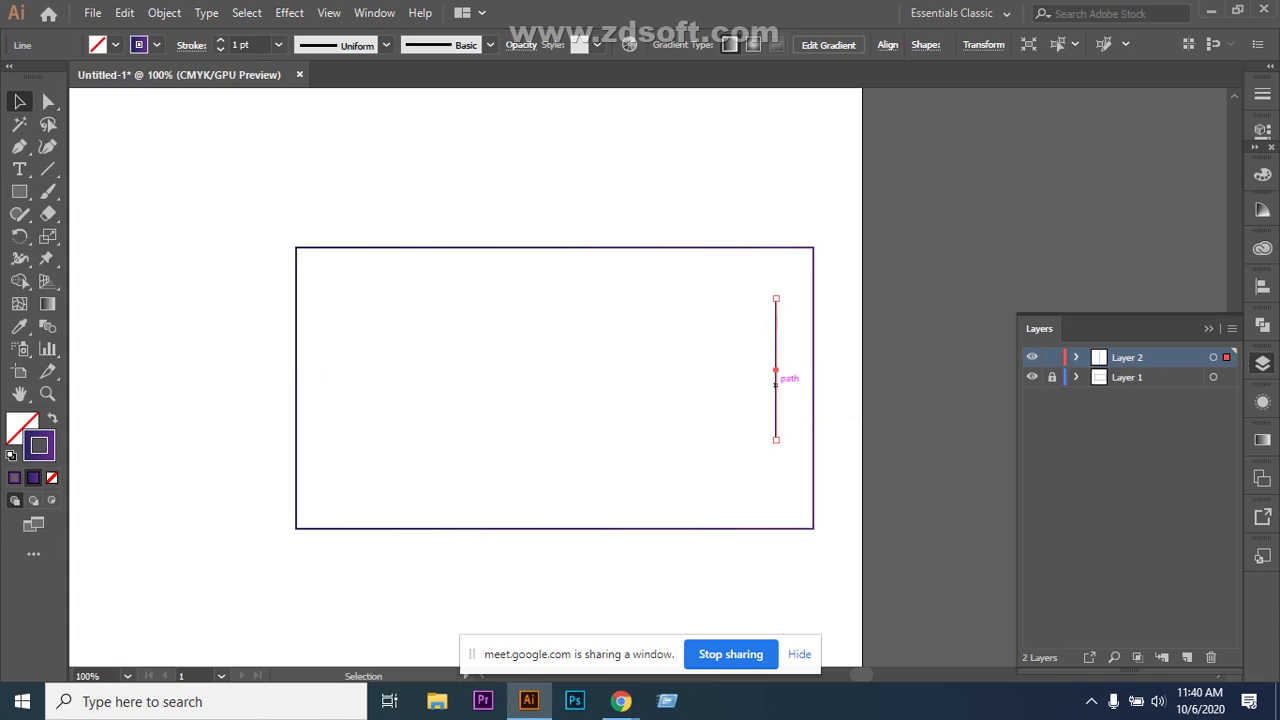
pyautogui.hotkey('ctrl', 'z')
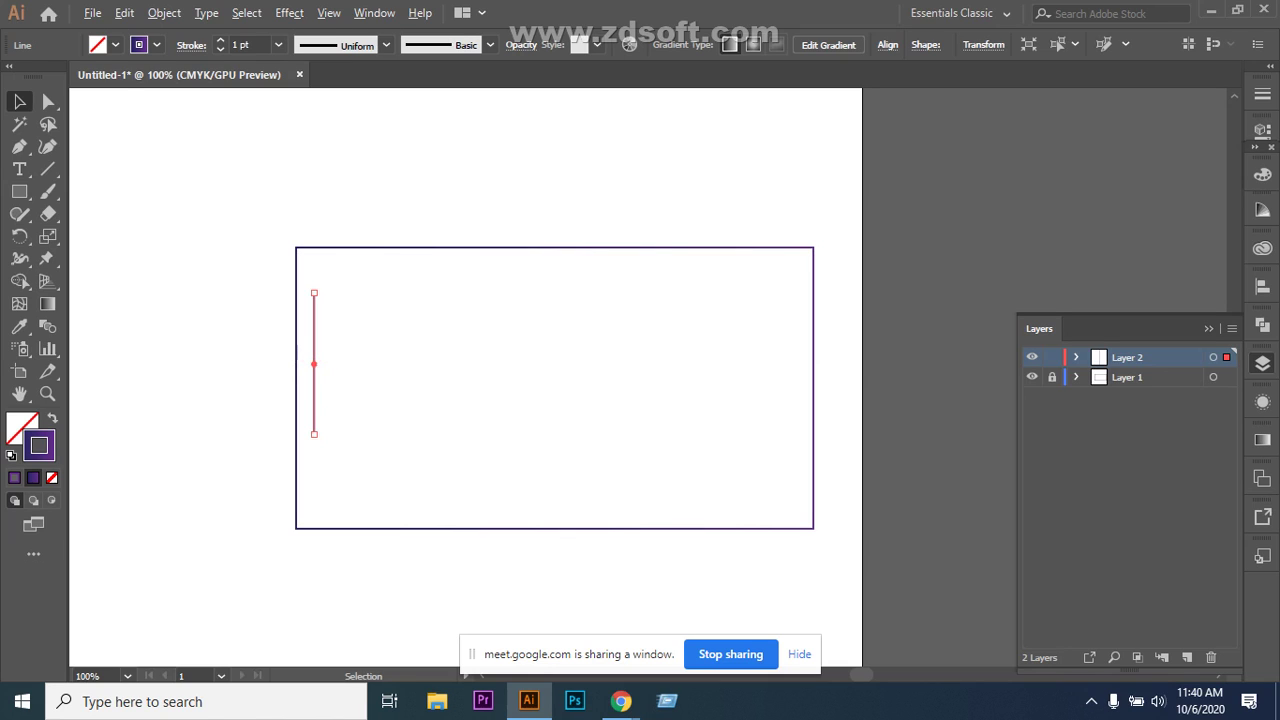
# Duplicate the vertical line horizontally, placing the copy just inside the rectangle's right edge.
pyautogui.moveTo(314, 372); pyautogui.dragTo(786, 370)
pyautogui.hotkey('ctrl', 'shift', 'a')
pyautogui.click(786, 369)
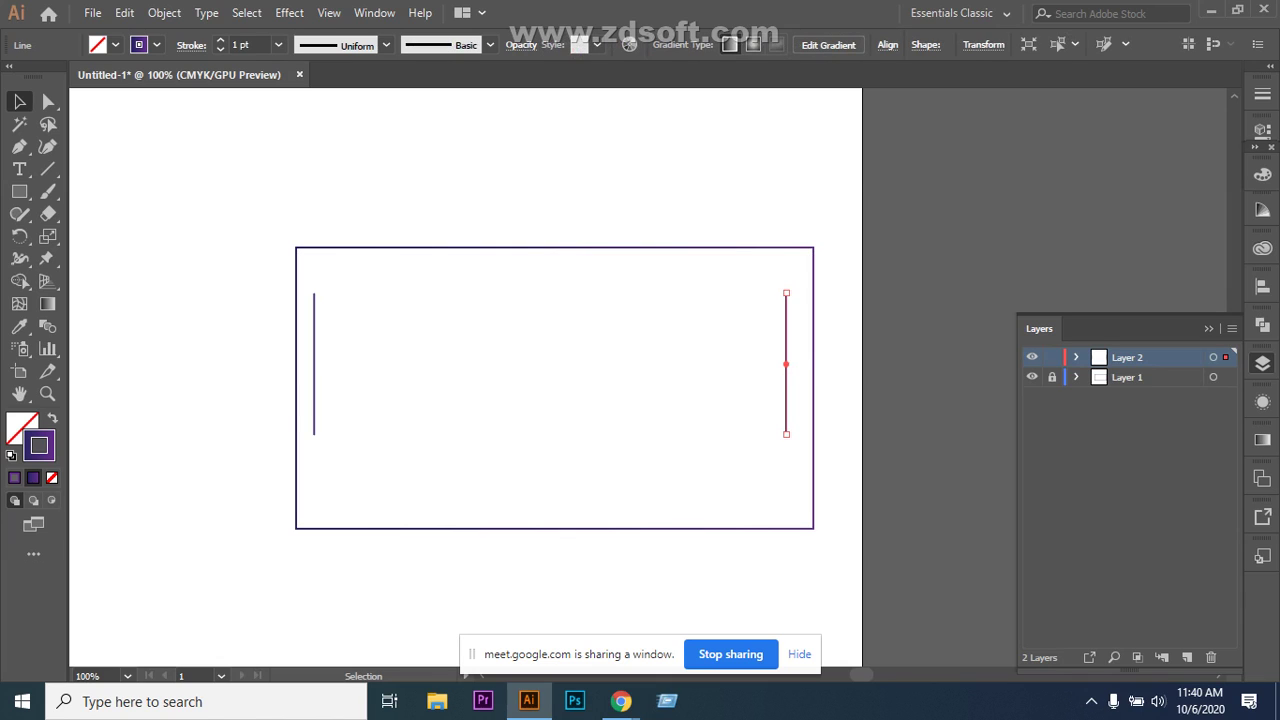
# Blend the two vertical lines using Specified Steps spacing with 15 steps.
pyautogui.moveTo(567, 417); pyautogui.dragTo(790, 420)
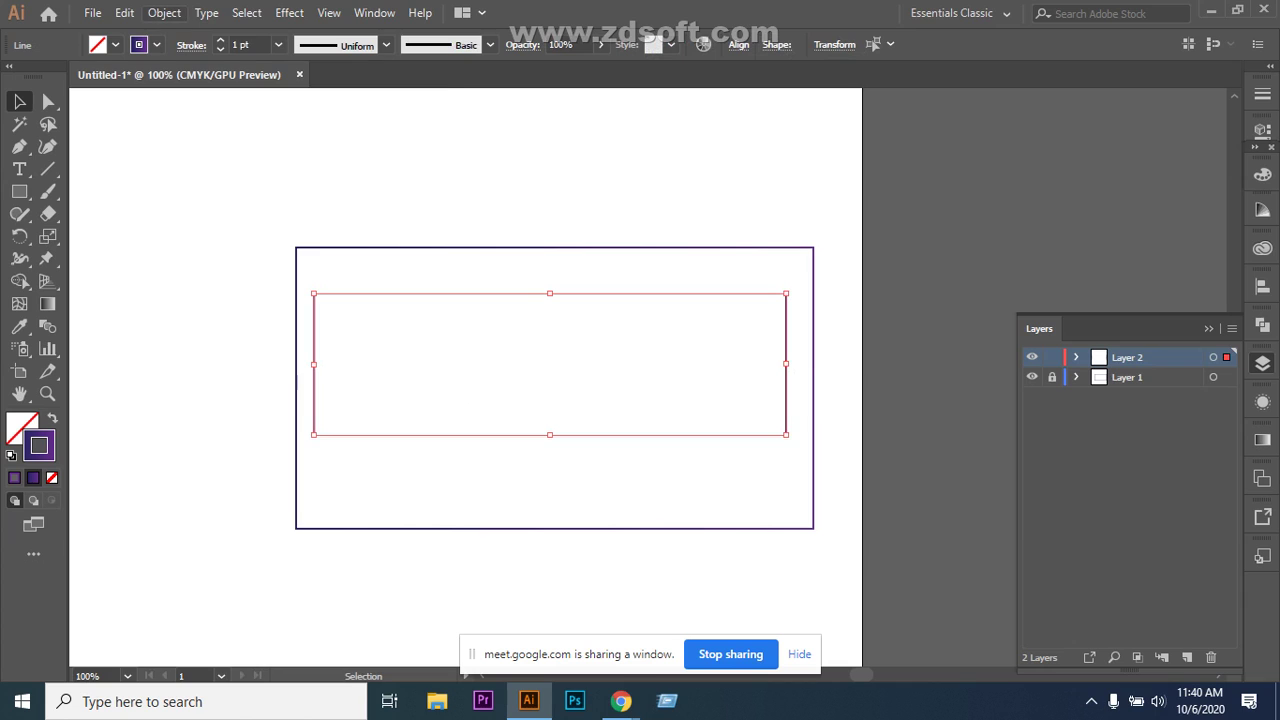
pyautogui.click(164, 12)
pyautogui.moveTo(300, 494)
pyautogui.click(517, 542)
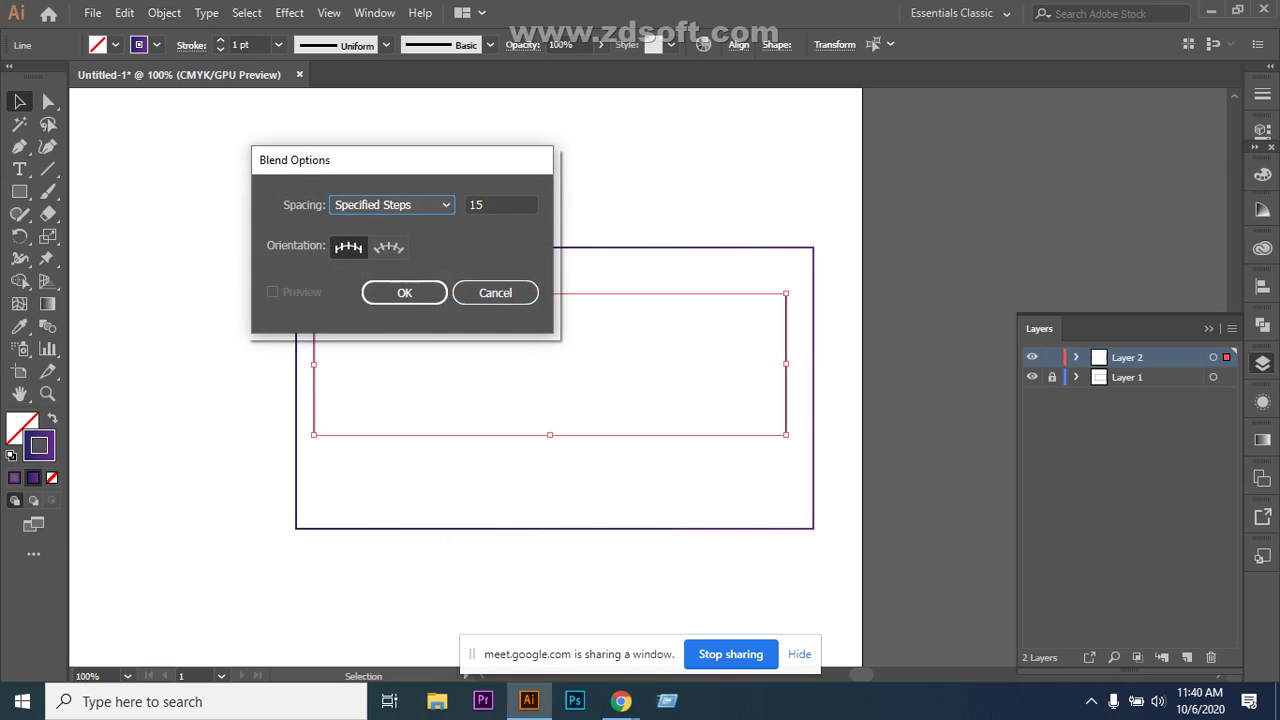
pyautogui.click(404, 292)
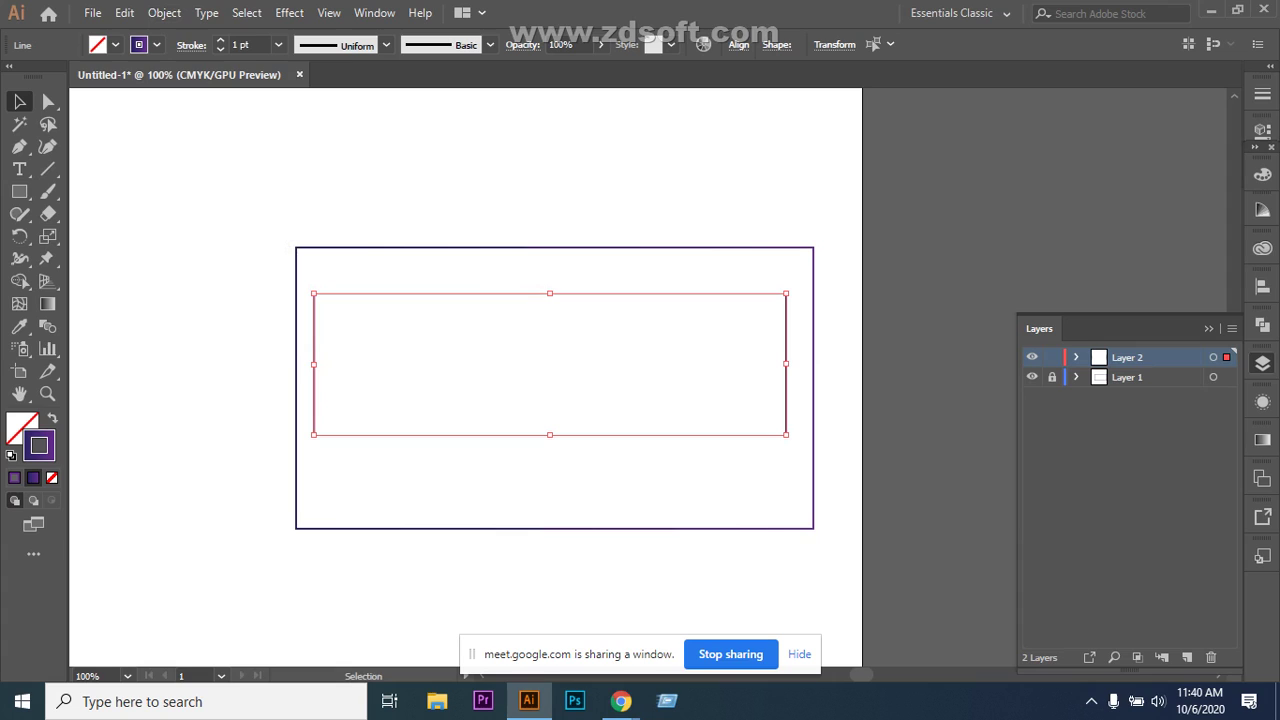
pyautogui.press('ctrl')
pyautogui.hotkey('ctrl', 'alt', 'b')
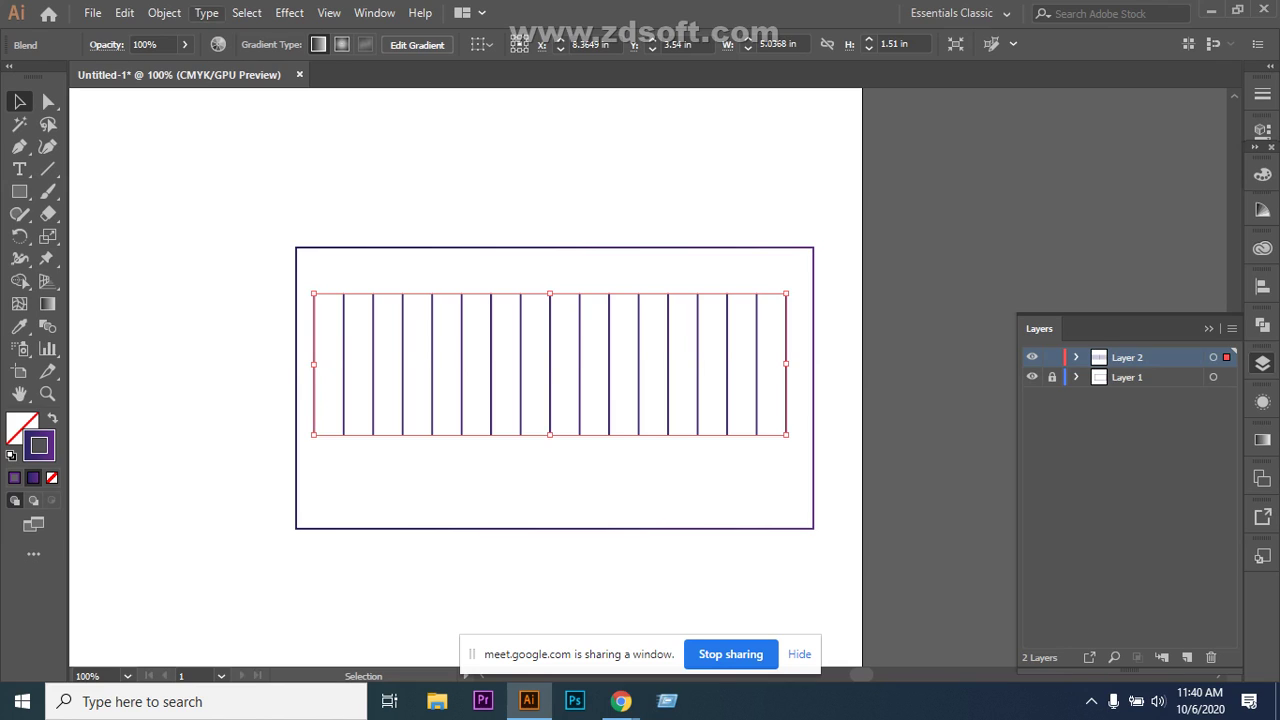
# Increase the blend's specified steps to 30 with the preview on.
pyautogui.click(164, 12)
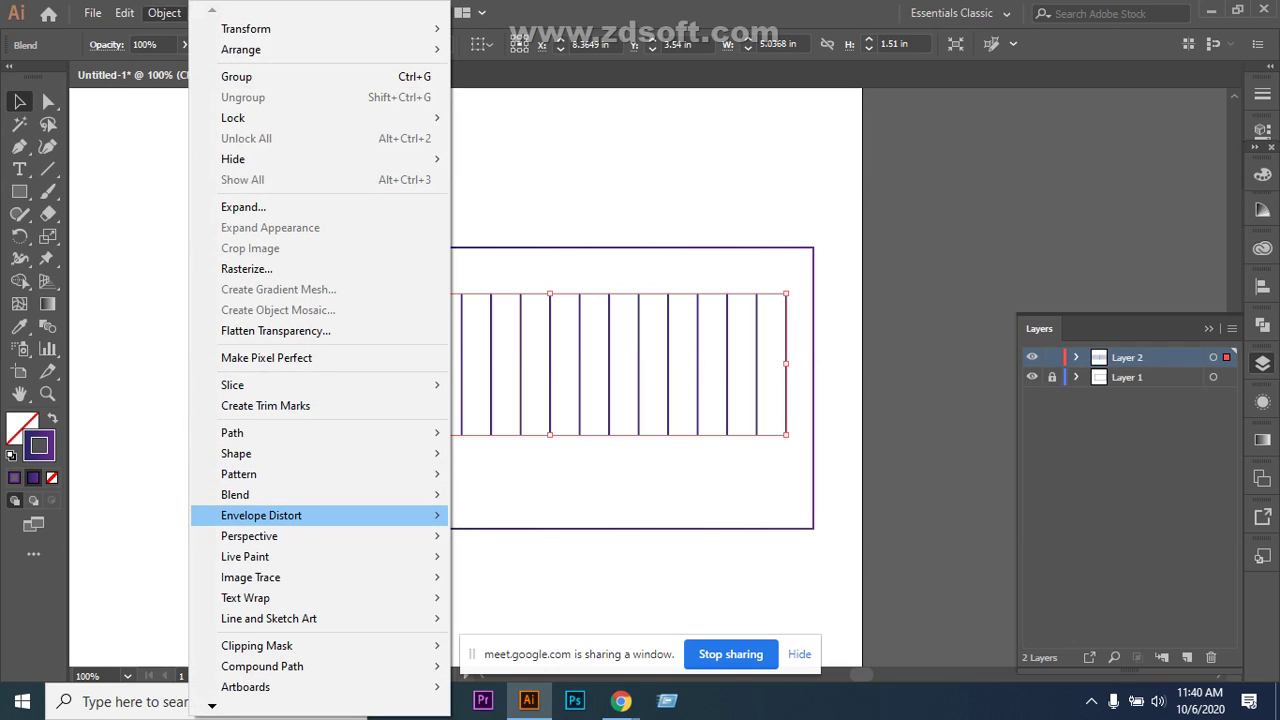
pyautogui.moveTo(300, 494)
pyautogui.click(517, 542)
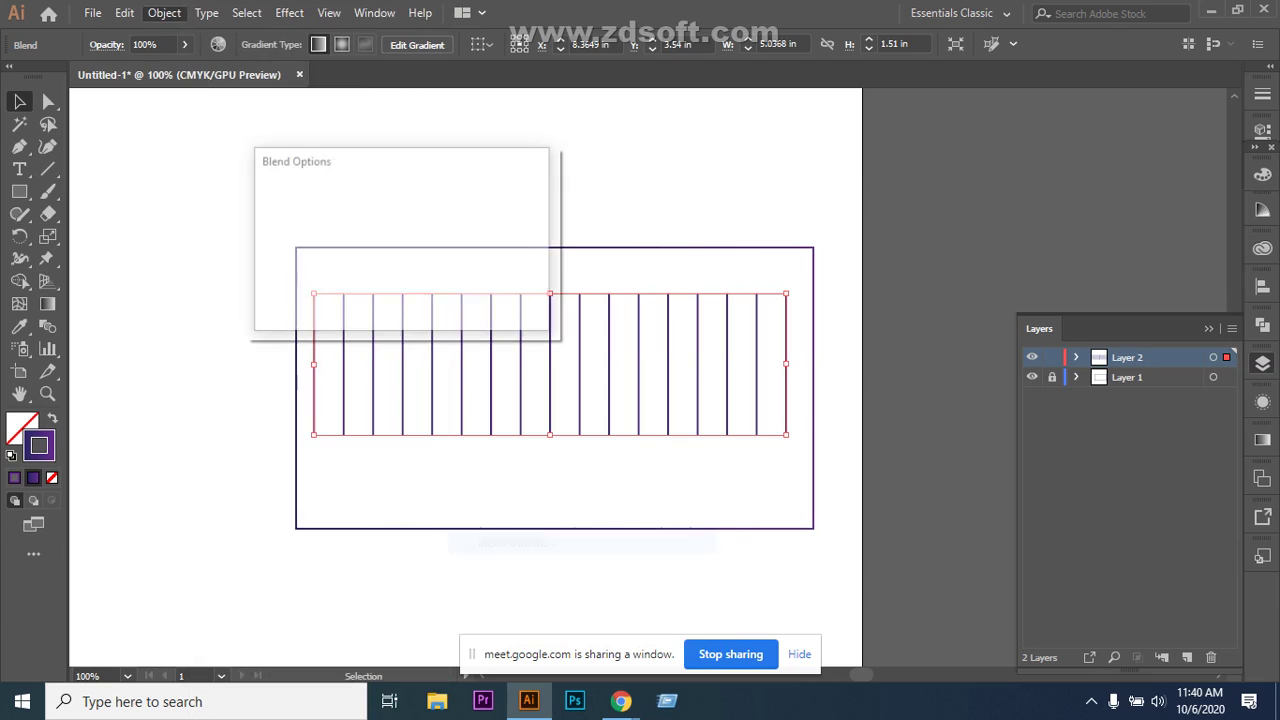
pyautogui.press('Tab')
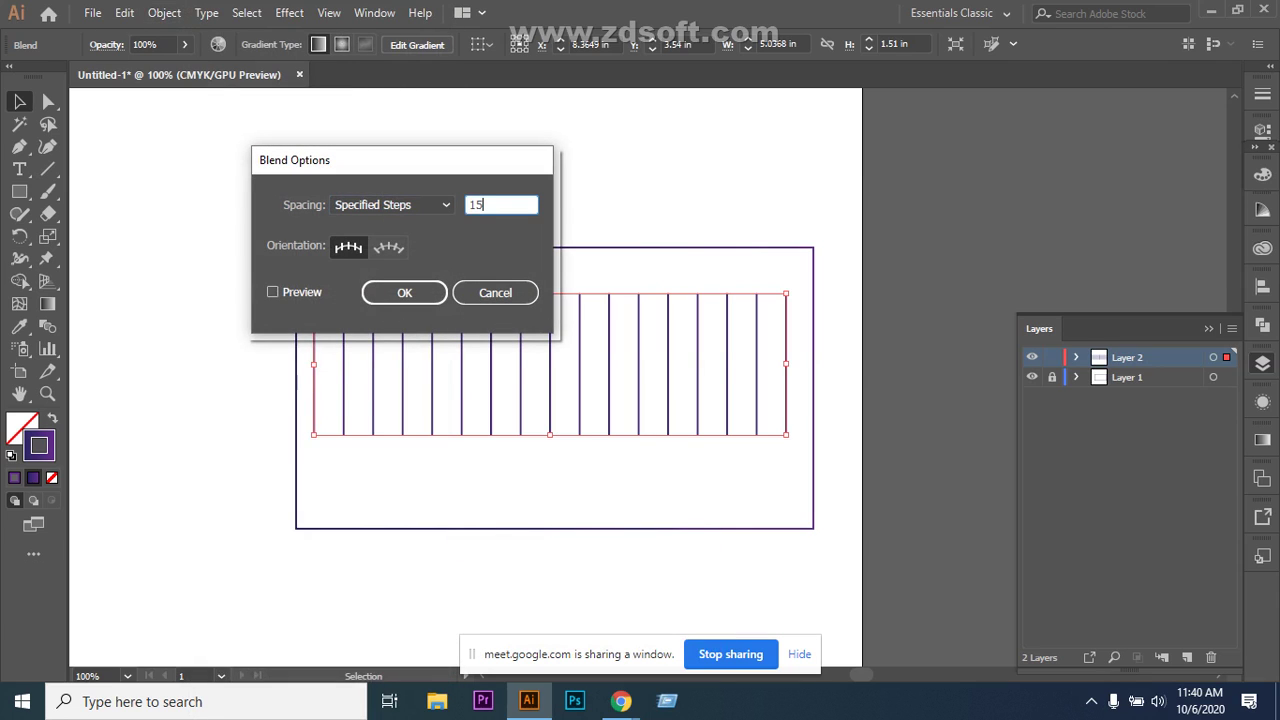
pyautogui.click(272, 292)
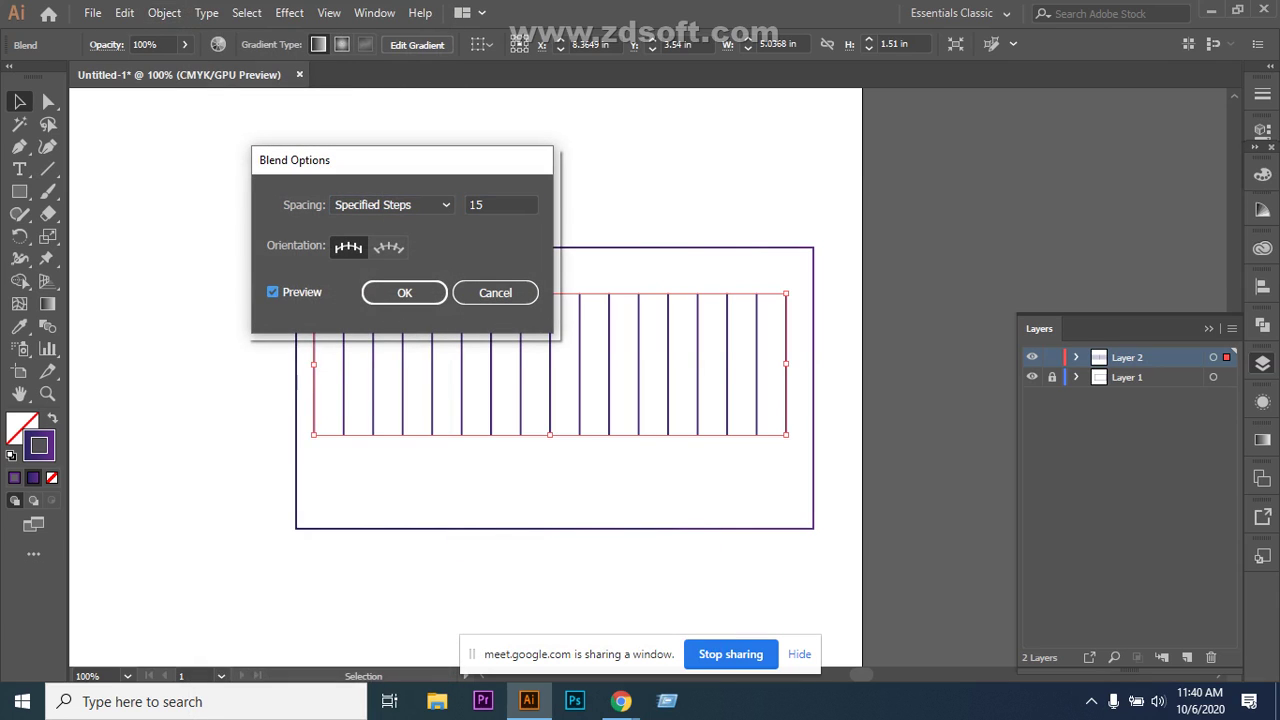
pyautogui.doubleClick(478, 204)
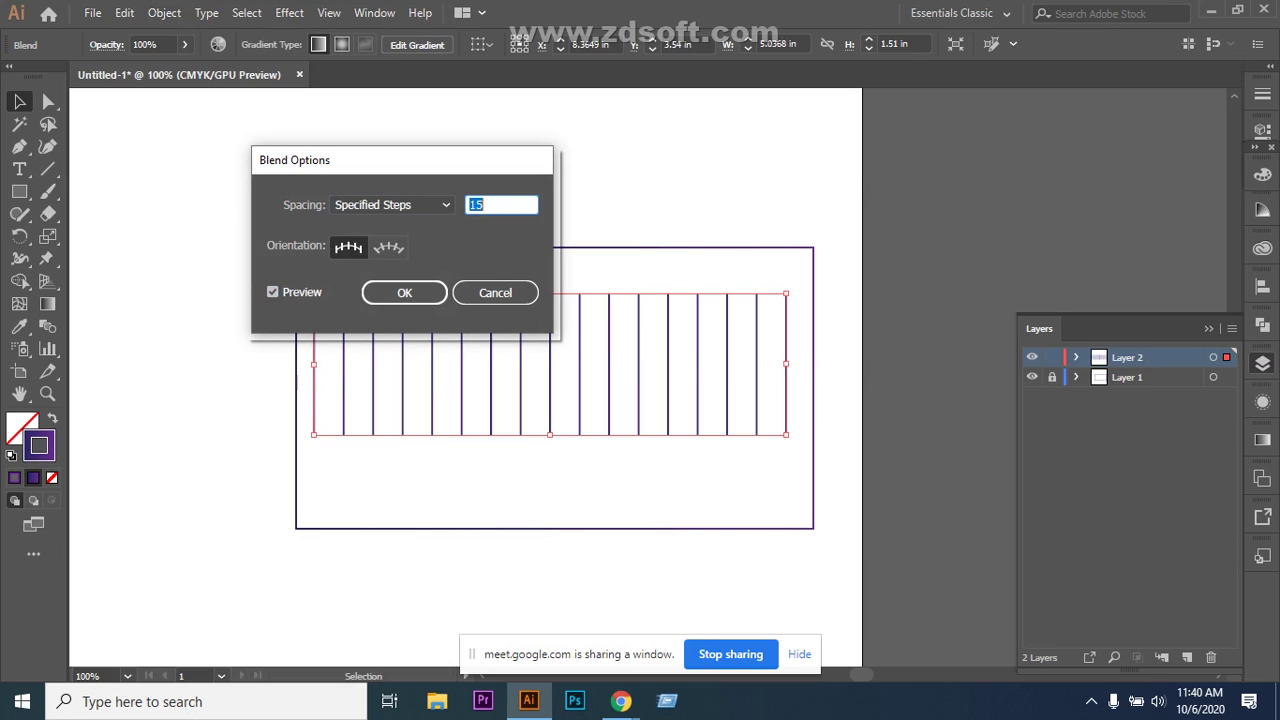
pyautogui.press('Up')
pyautogui.press('Up')
pyautogui.press('Up')
pyautogui.press('Up')
pyautogui.press('Up')
pyautogui.press('Up')
pyautogui.press('Up')
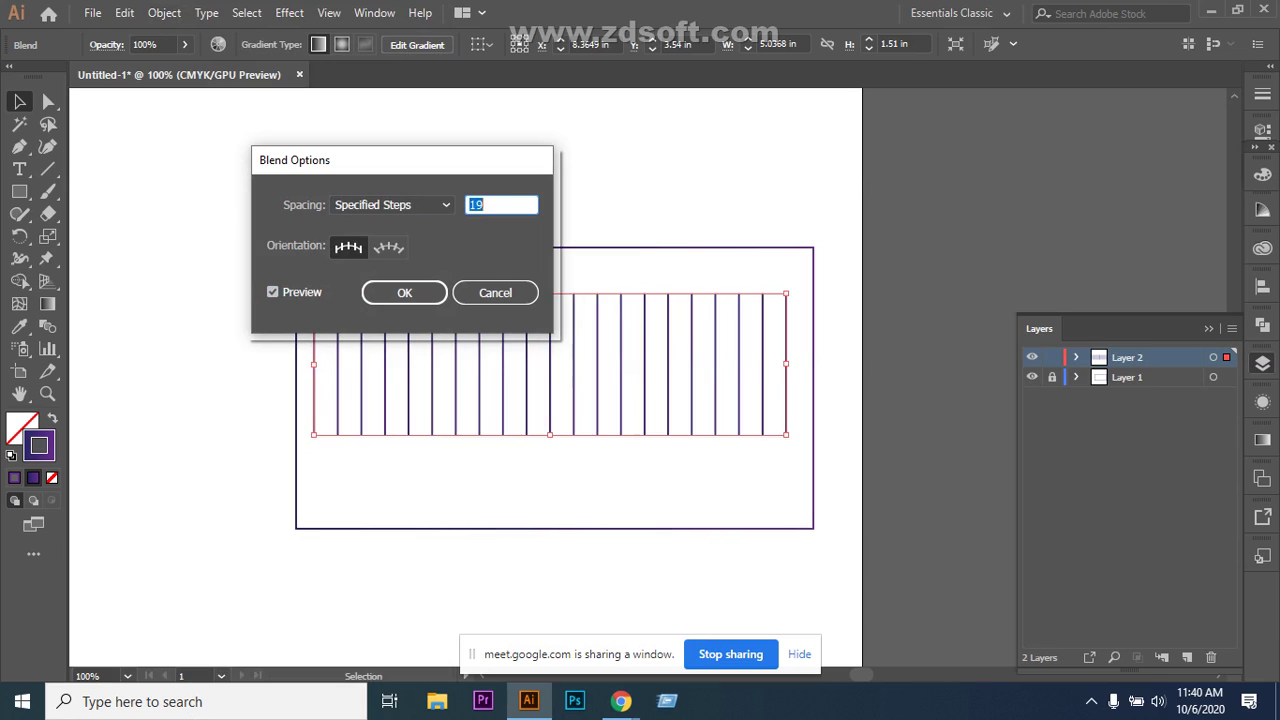
pyautogui.press('Up')
pyautogui.press('Up')
pyautogui.press('Up')
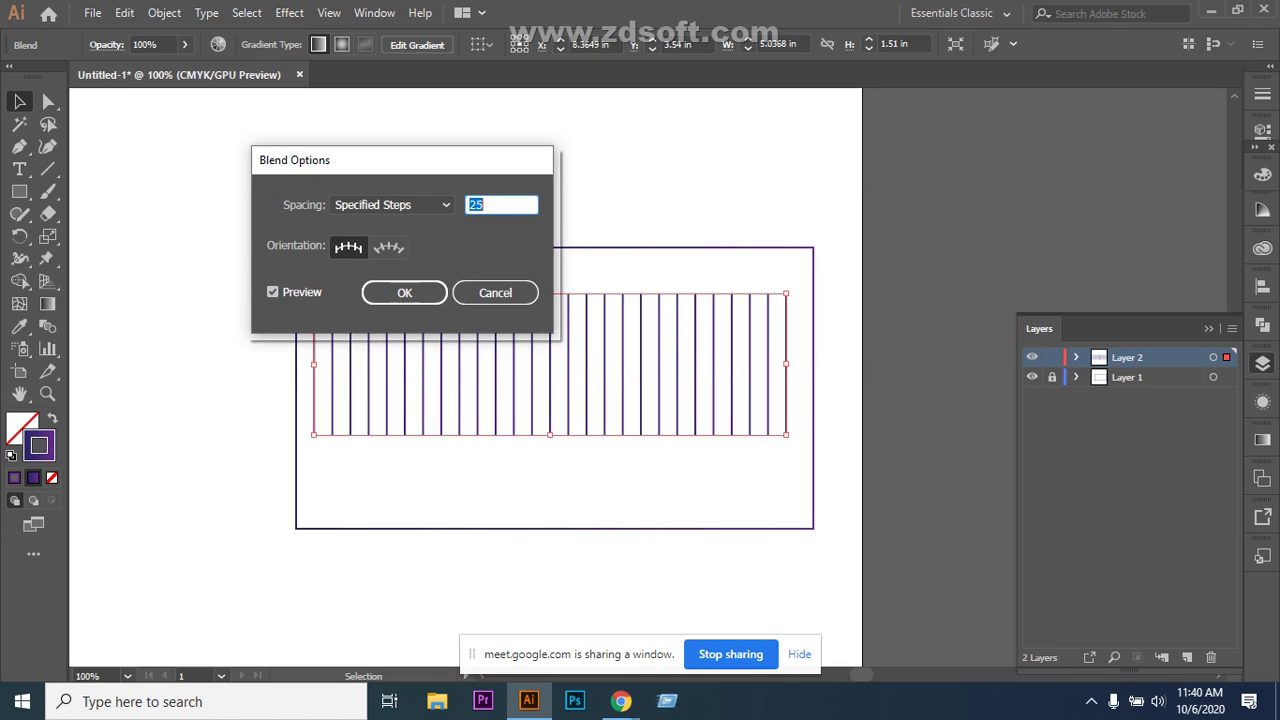
pyautogui.press('Up')
pyautogui.press('Up')
pyautogui.press('Up')
pyautogui.press('Up')
pyautogui.press('Up')
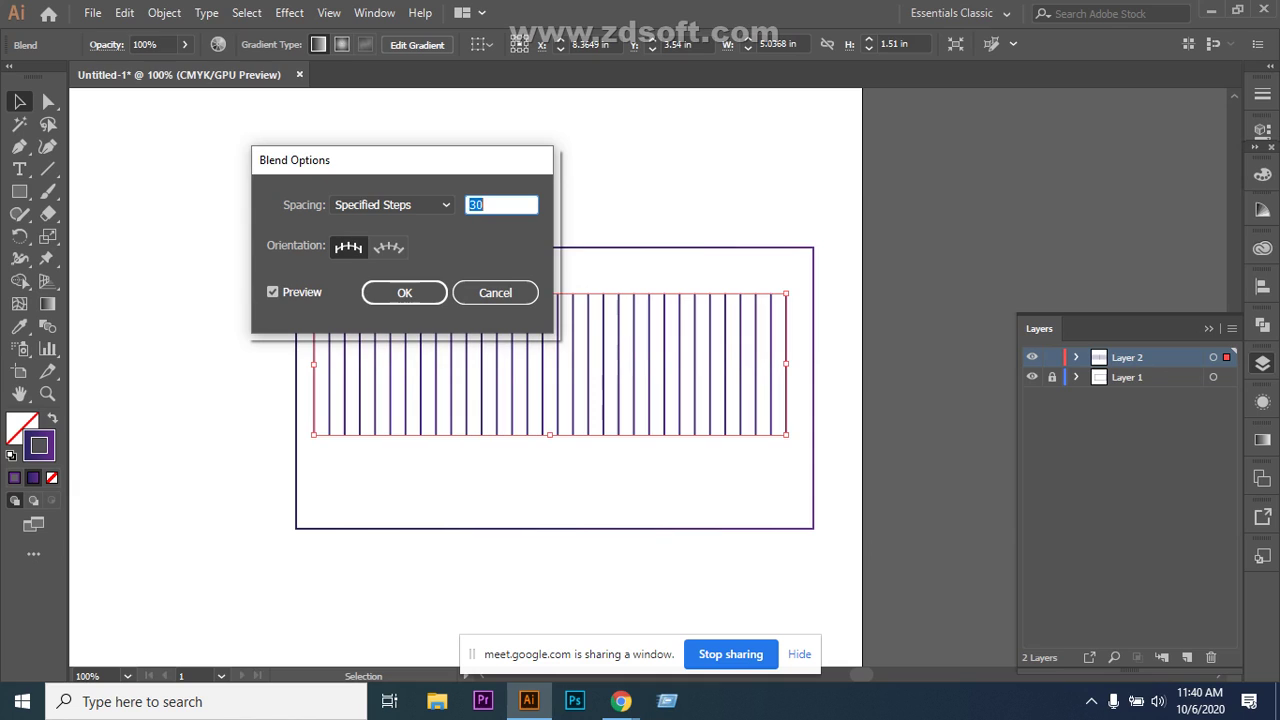
pyautogui.click(404, 292)
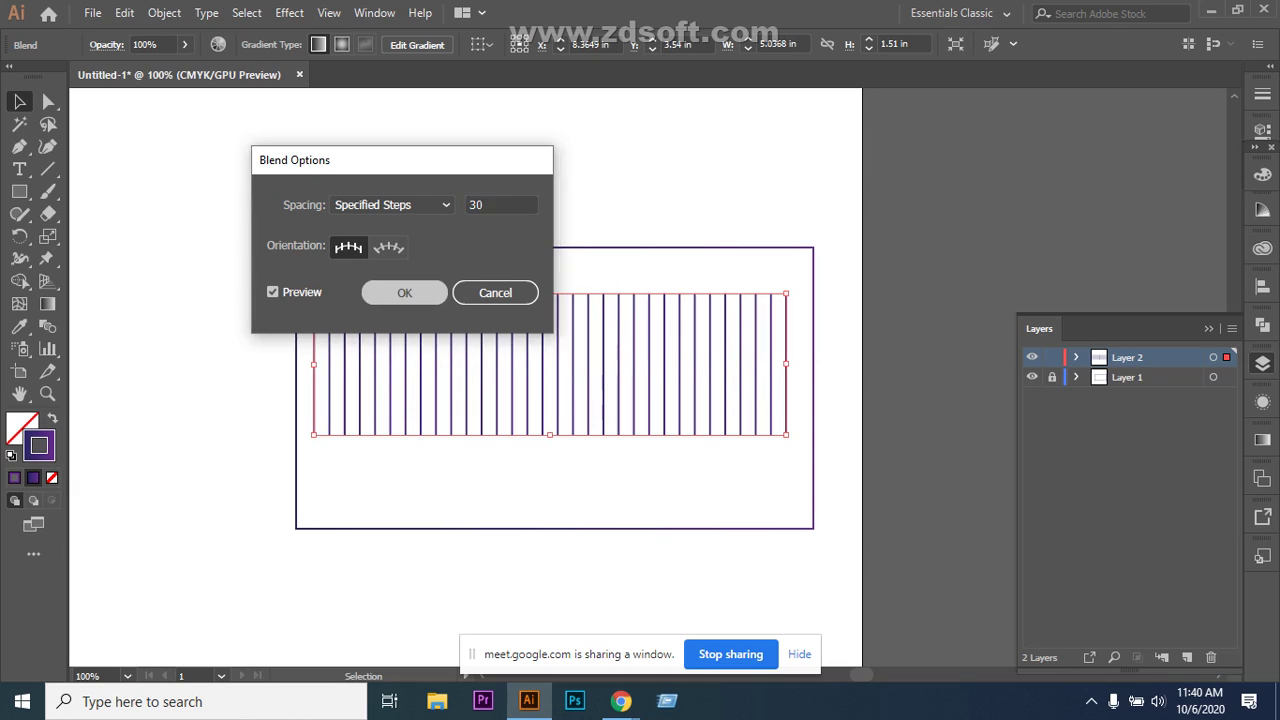
# Shift the blend slightly down and left, and pull the right line's upper anchor up to the rectangle's upper edge.
pyautogui.hotkey('ctrl', 'shift', 'a')
pyautogui.hotkey('ctrl', 'a')
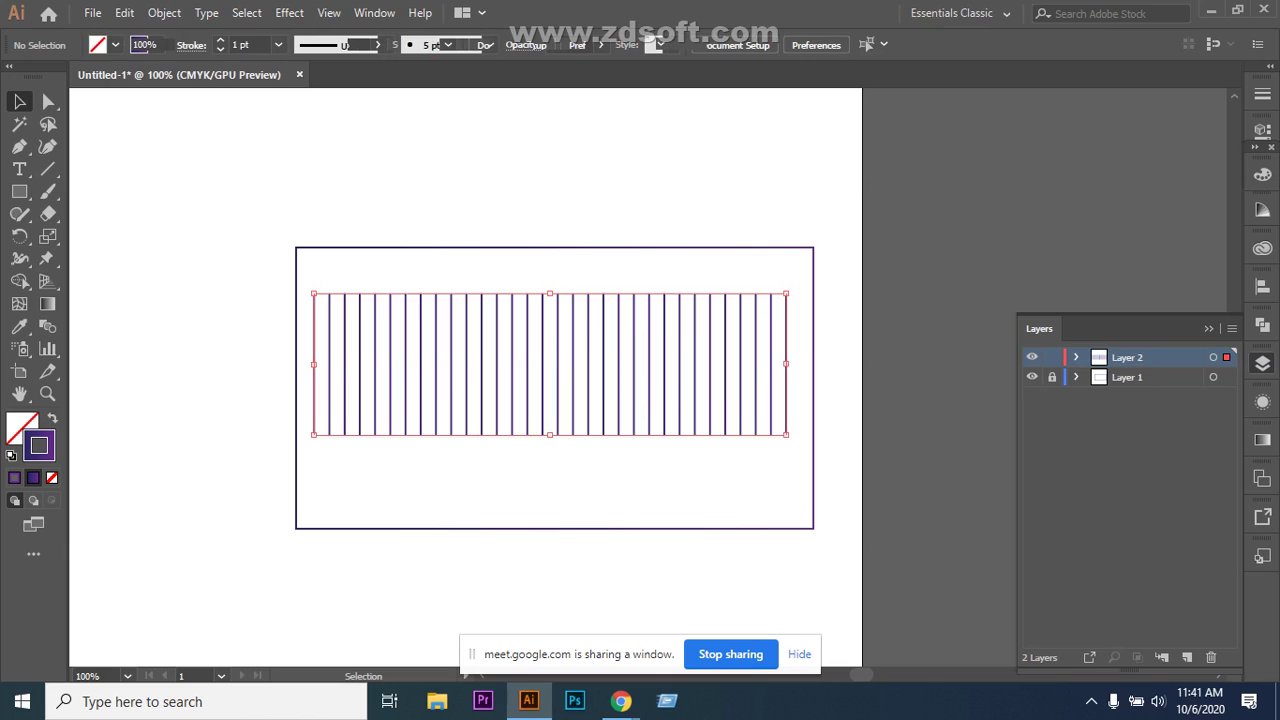
pyautogui.press('a')
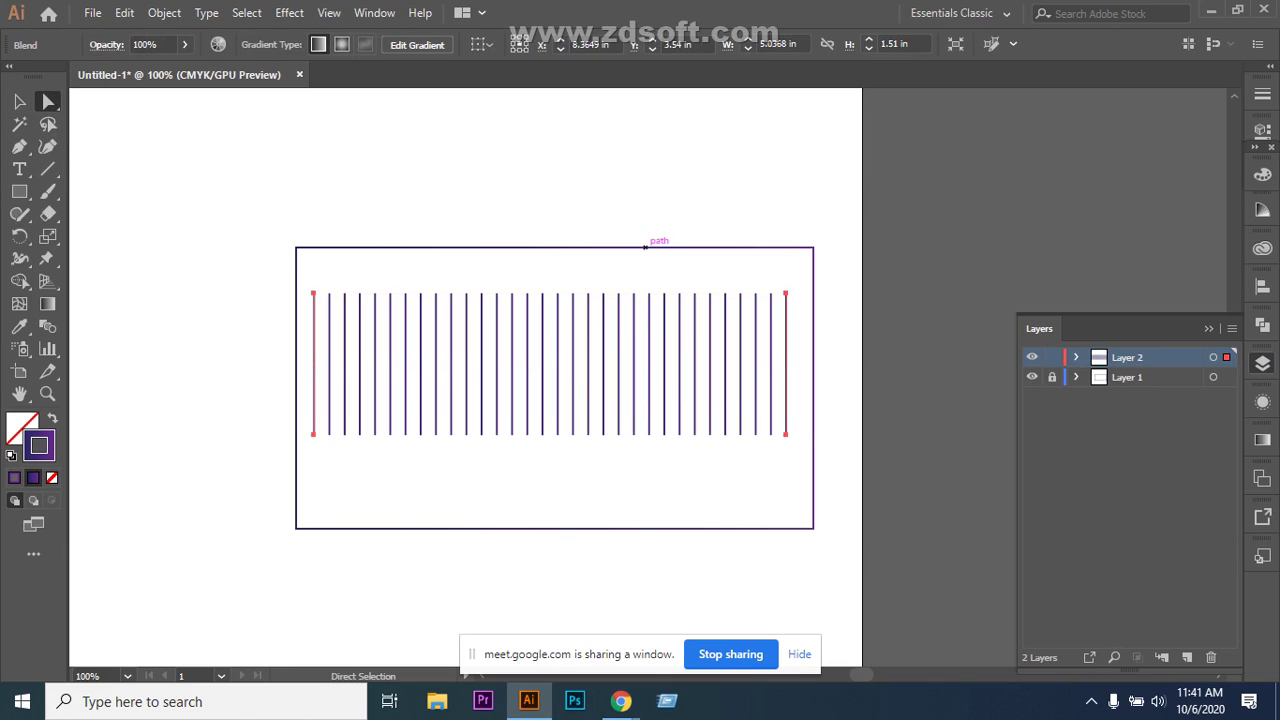
pyautogui.moveTo(786, 292); pyautogui.dragTo(774, 318)
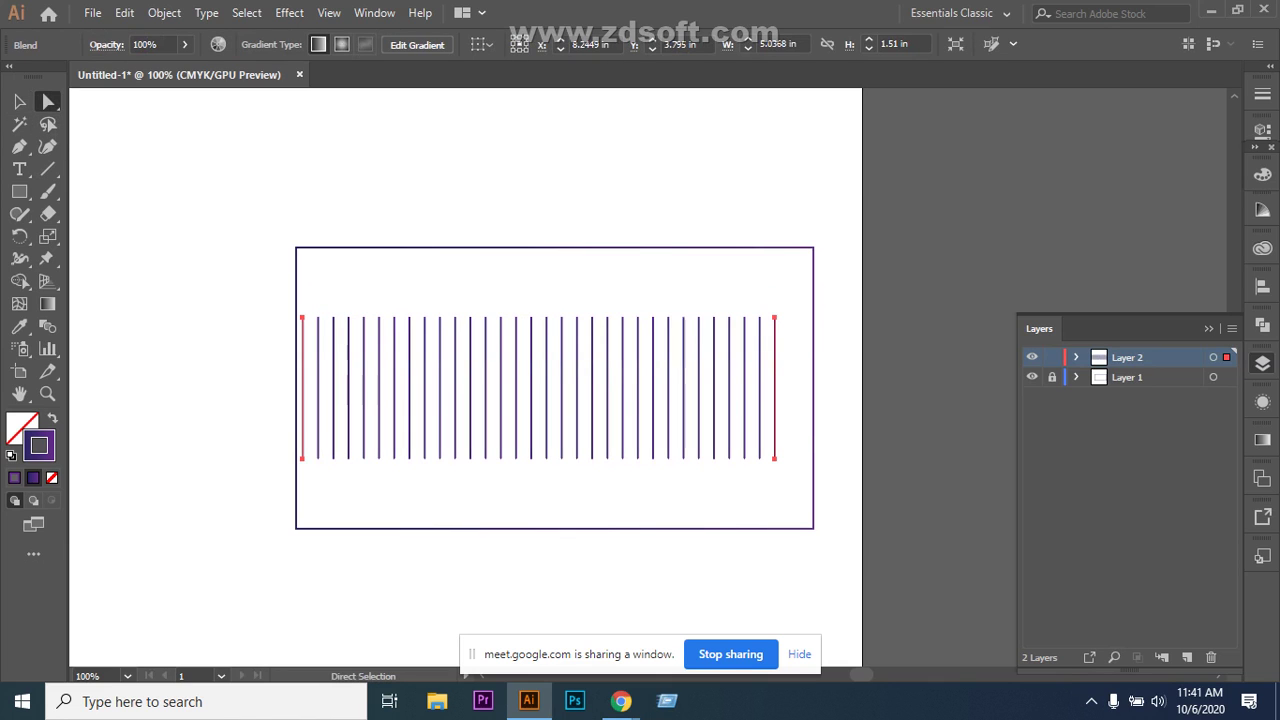
pyautogui.click(774, 318)
pyautogui.moveTo(774, 318); pyautogui.dragTo(667, 356)
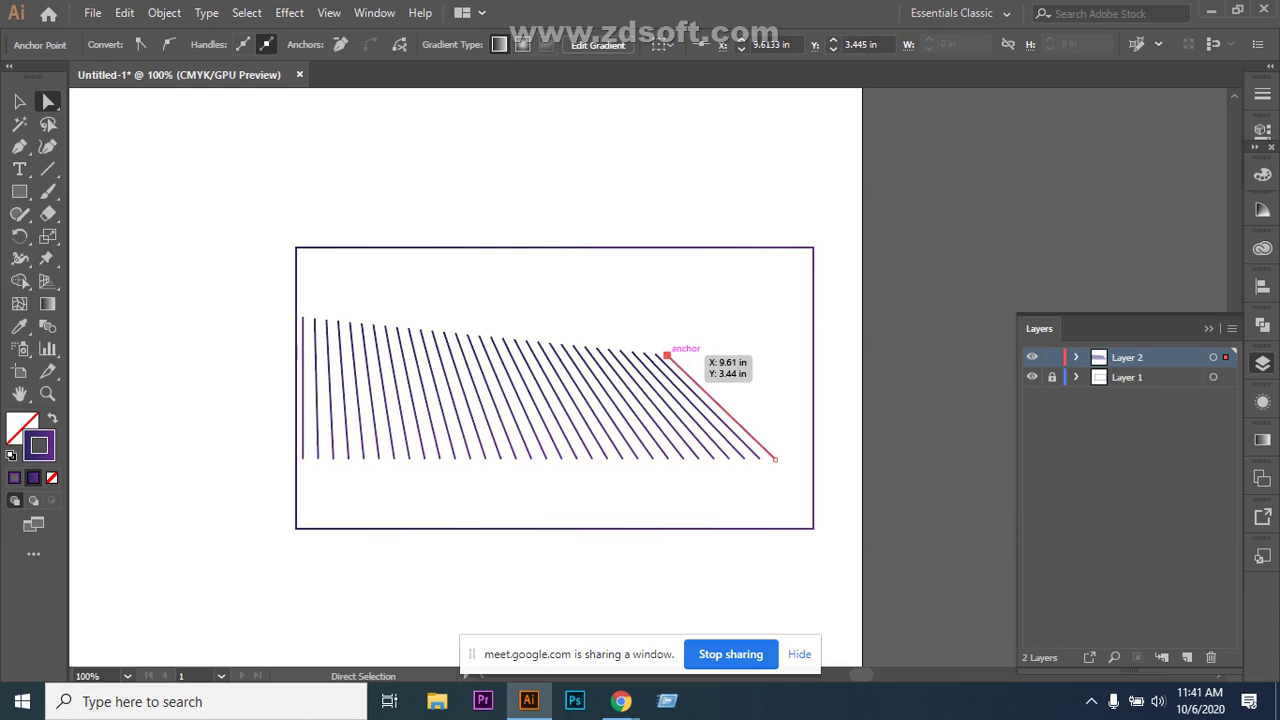
pyautogui.moveTo(667, 356); pyautogui.dragTo(763, 247)
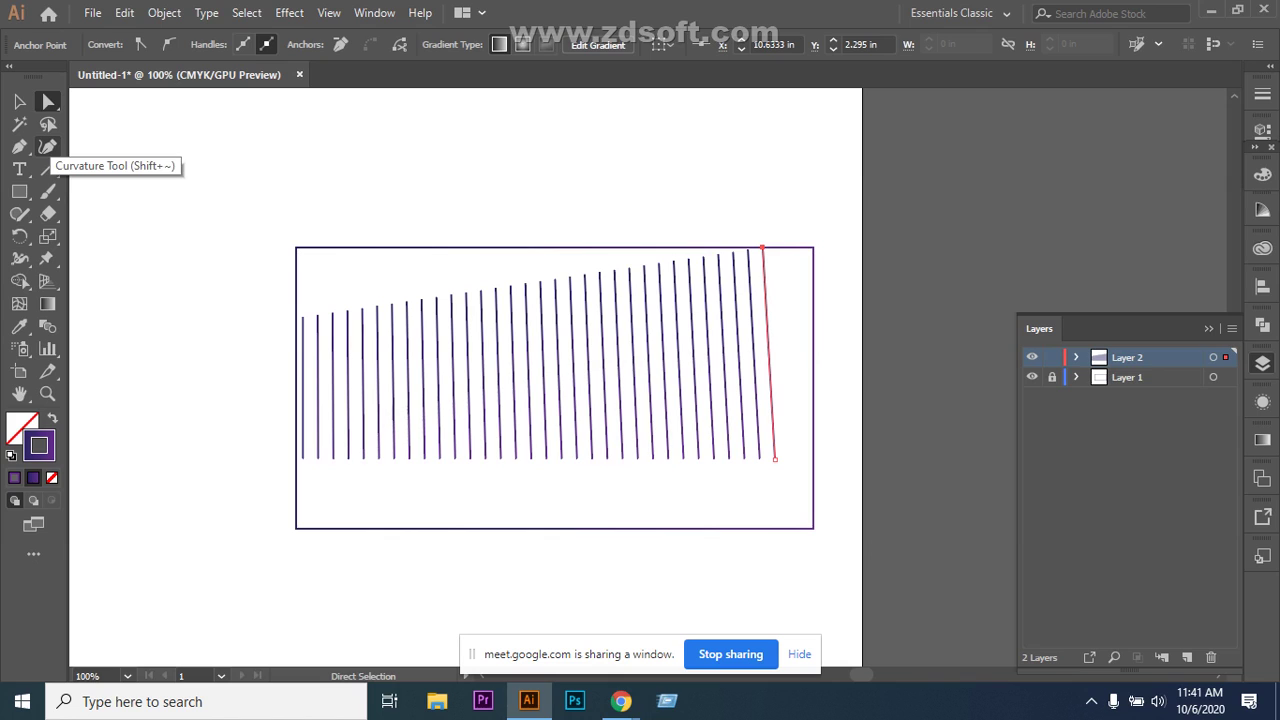
# Bend the blend's right and left end lines inward with the Curvature tool.
pyautogui.click(47, 146)
pyautogui.click(768, 340)
pyautogui.moveTo(768, 343); pyautogui.dragTo(744, 347)
pyautogui.click(305, 388)
pyautogui.moveTo(307, 390); pyautogui.dragTo(348, 383)
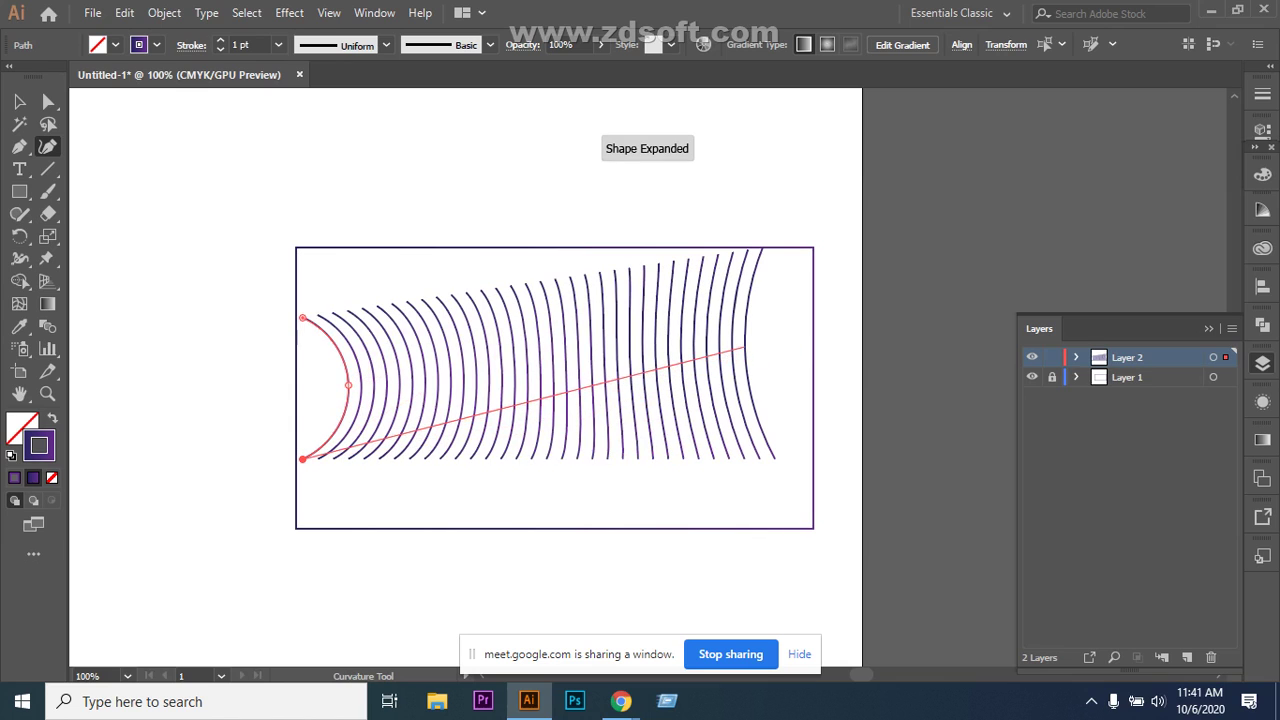
# Deepen the curves of both end lines by pulling their middle anchors further toward the blend's centre.
pyautogui.click(745, 346)
pyautogui.moveTo(745, 346); pyautogui.dragTo(677, 368)
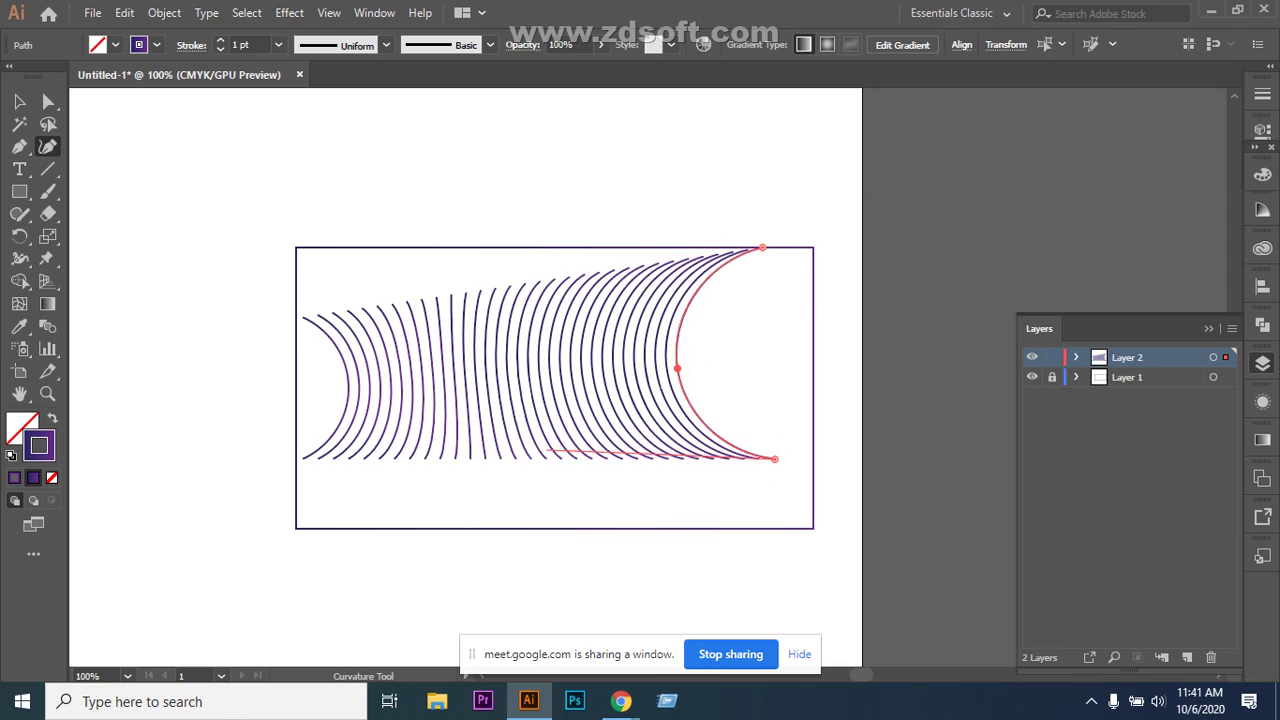
pyautogui.click(348, 384)
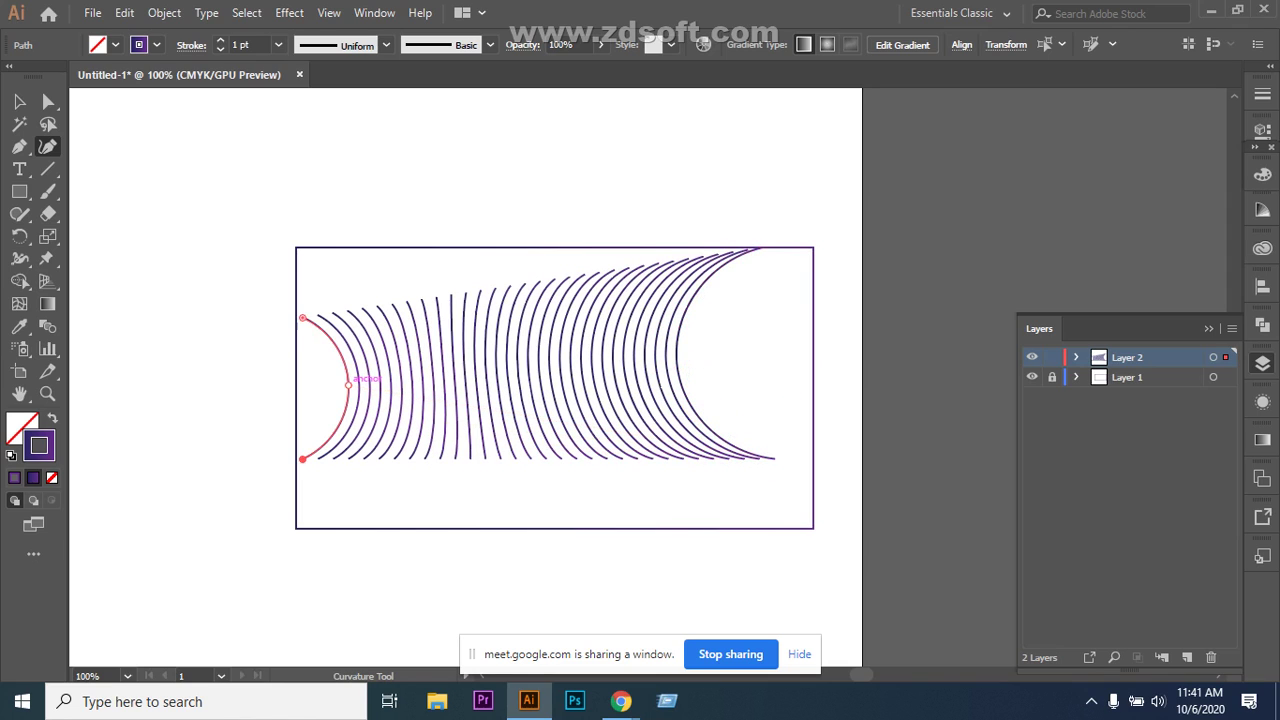
pyautogui.moveTo(348, 384); pyautogui.dragTo(397, 375)
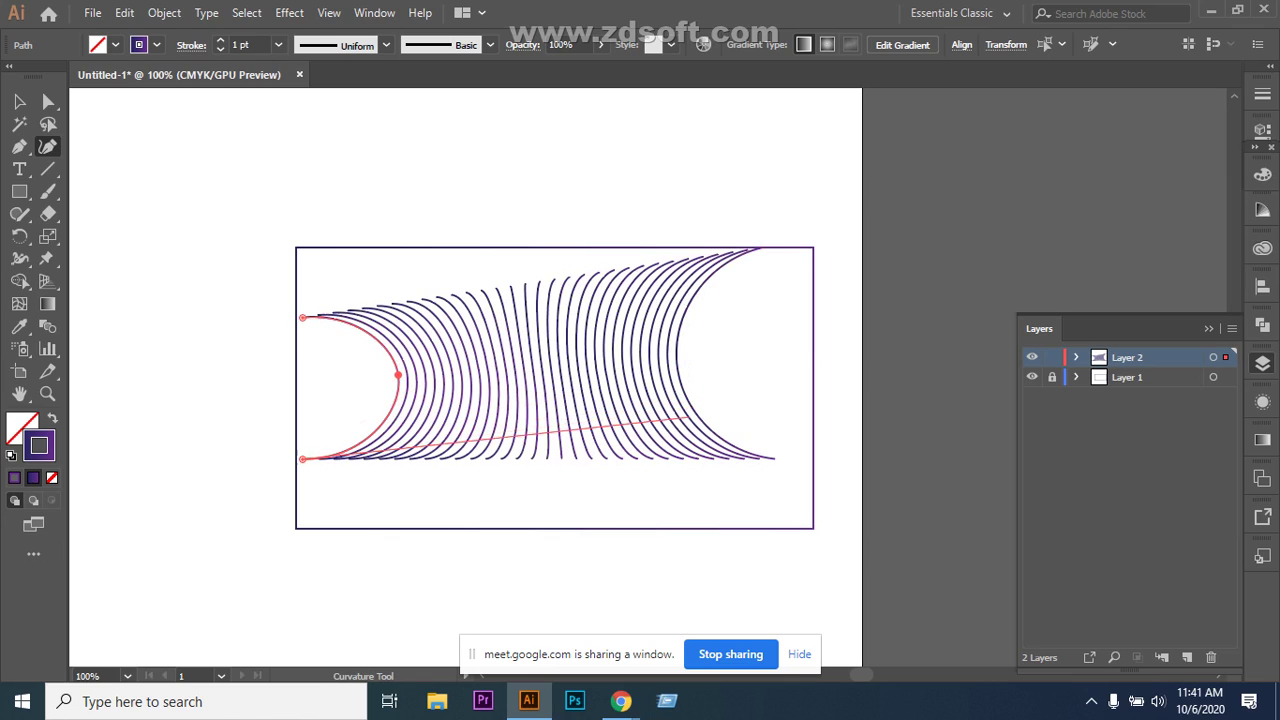
# Select the whole blend and nudge it down and right until it sits roughly centred inside the rectangle.
pyautogui.click(19, 101)
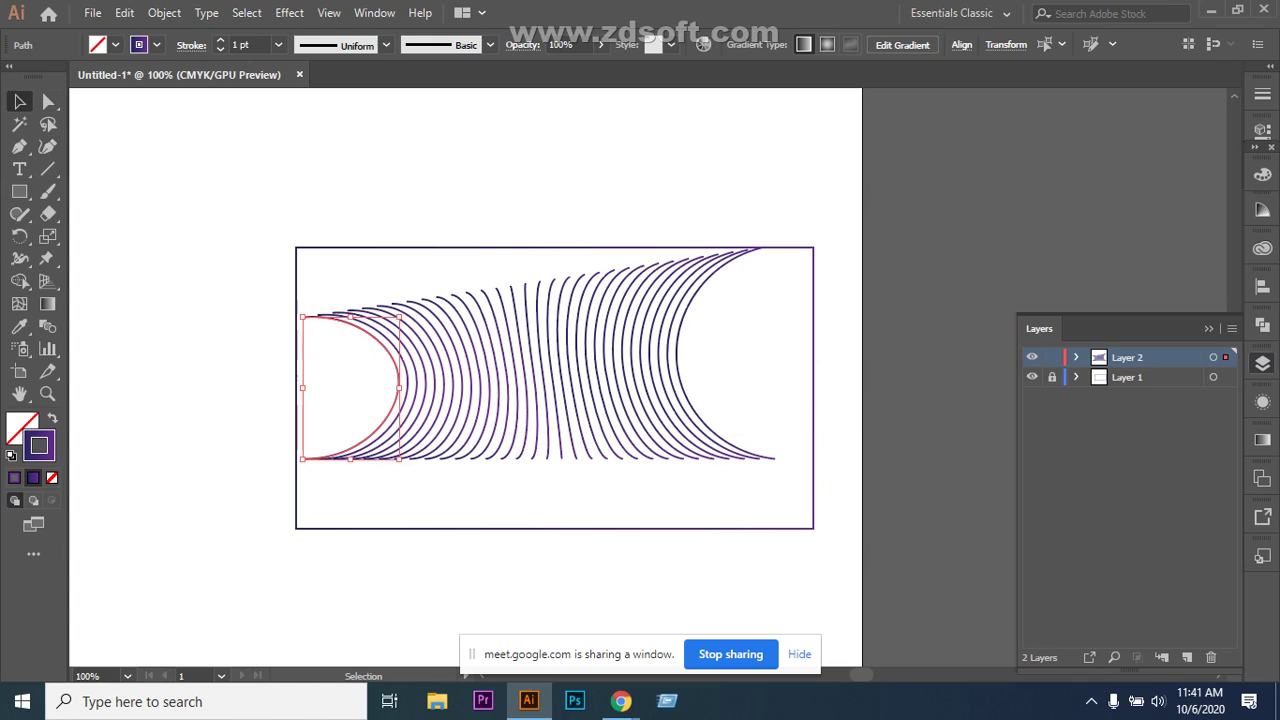
pyautogui.hotkey('ctrl', 'shift', 'a')
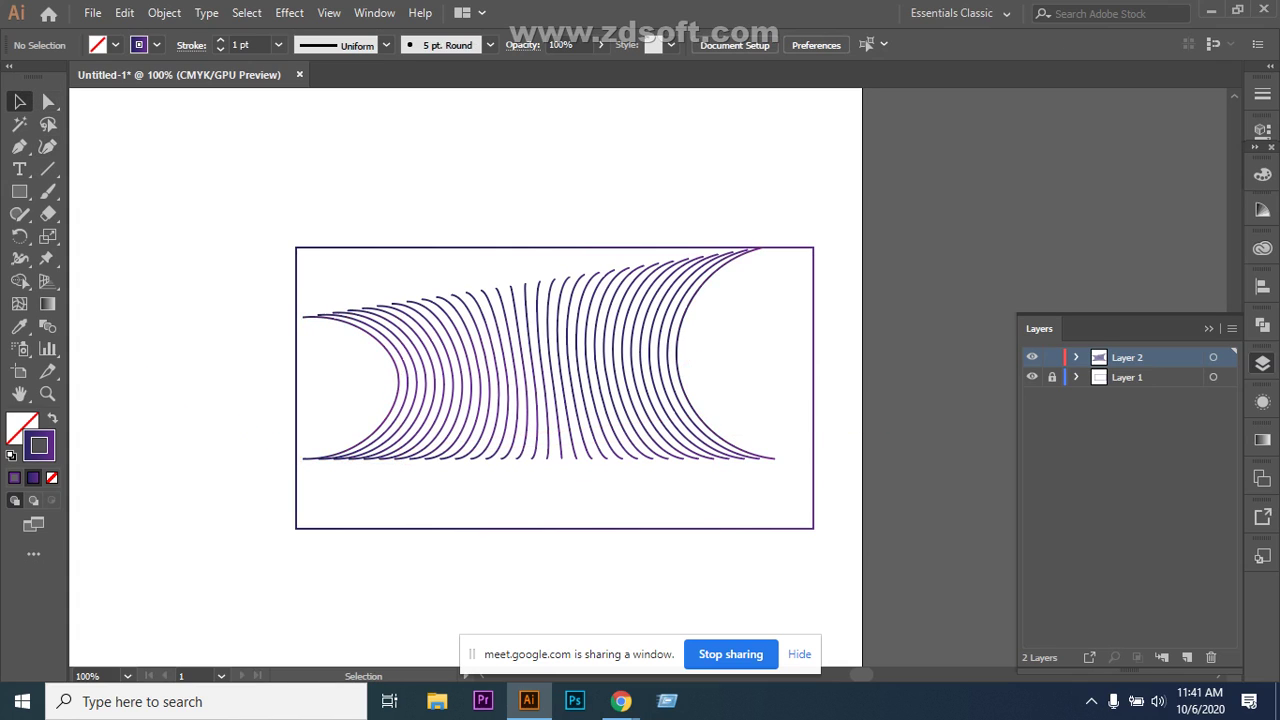
pyautogui.click(564, 376)
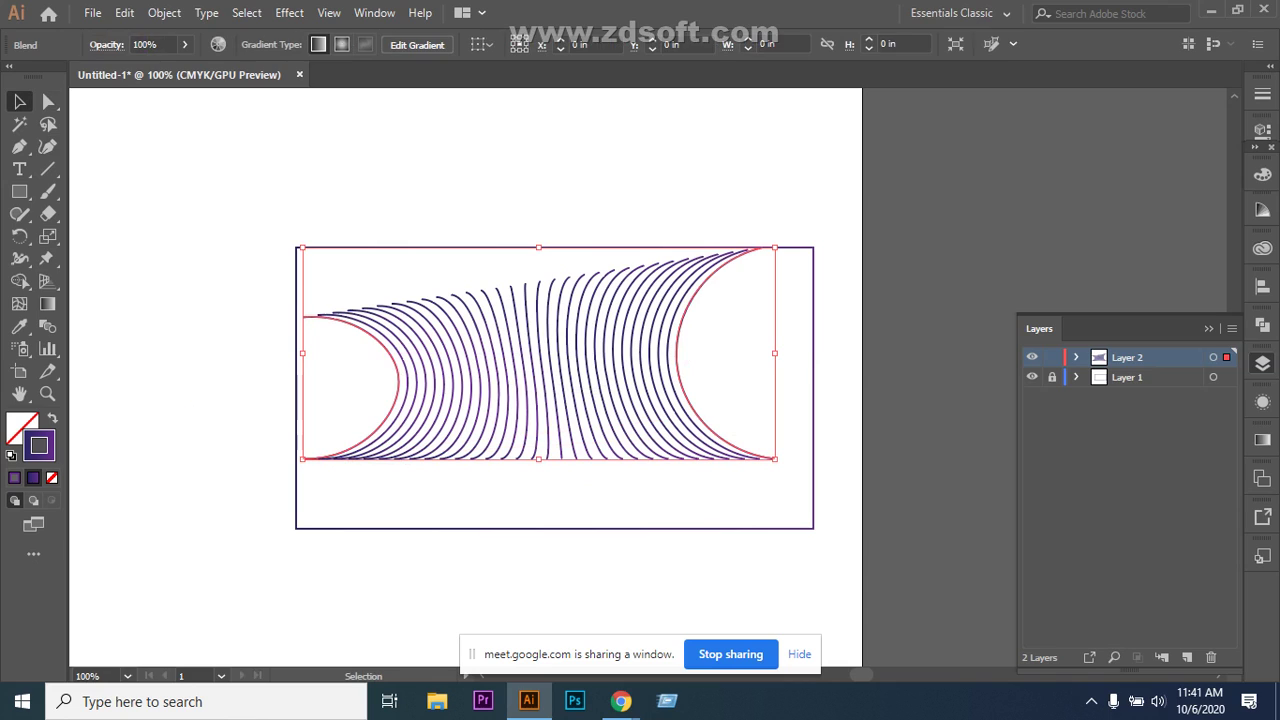
pyautogui.hotkey('ctrl', 'shift', 'a')
pyautogui.hotkey('ctrl', 'shift', 'a')
pyautogui.hotkey('ctrl', 'a')
pyautogui.press('Down')
pyautogui.press('Down')
pyautogui.press('Down')
pyautogui.press('Down')
pyautogui.press('Down')
pyautogui.press('Down')
pyautogui.press('Down')
pyautogui.press('Down')
pyautogui.press('Down')
pyautogui.press('Down')
pyautogui.press('Down')
pyautogui.press('Down')
pyautogui.press('Down')
pyautogui.press('Right')
pyautogui.press('Right')
pyautogui.press('Right')
pyautogui.press('Right')
pyautogui.press('Right')
pyautogui.press('Right')
pyautogui.press('Right')
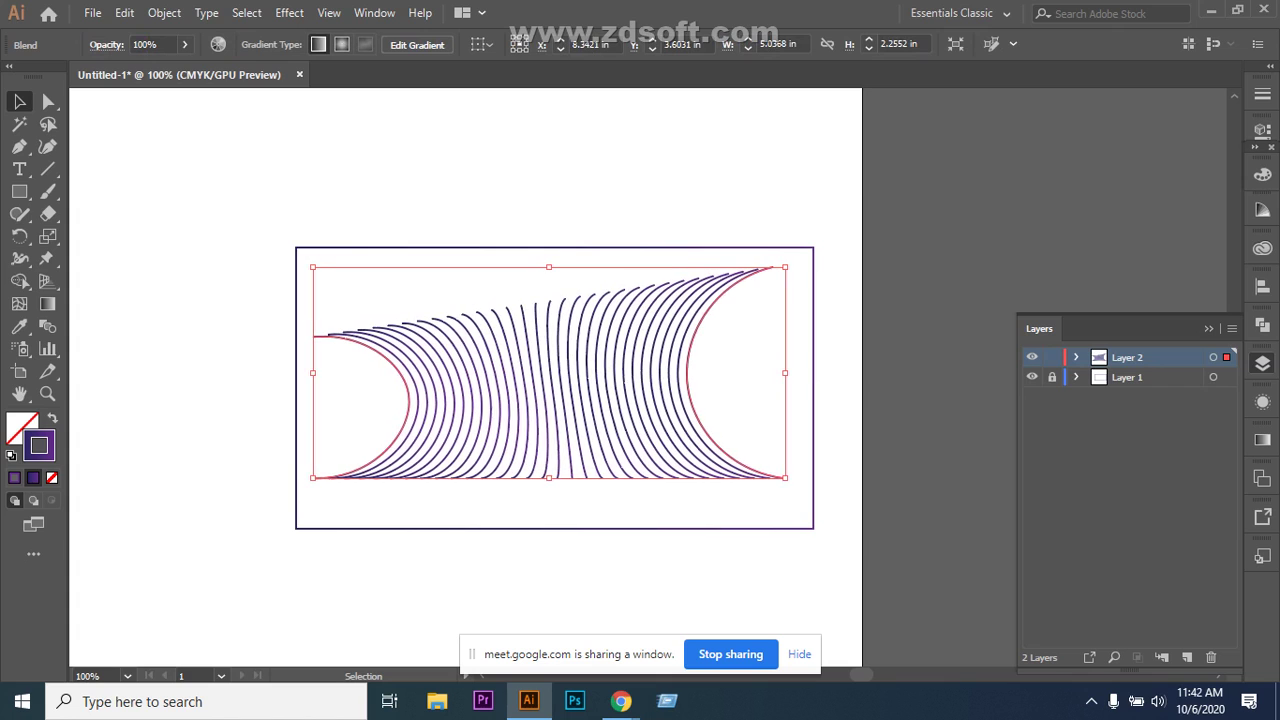
pyautogui.press('Right')
pyautogui.press('Right')
pyautogui.press('Down')
pyautogui.press('Down')
pyautogui.press('Right')
pyautogui.press('Right')
pyautogui.press('Left')
pyautogui.press('Up')
pyautogui.press('Up')
pyautogui.press('Left')
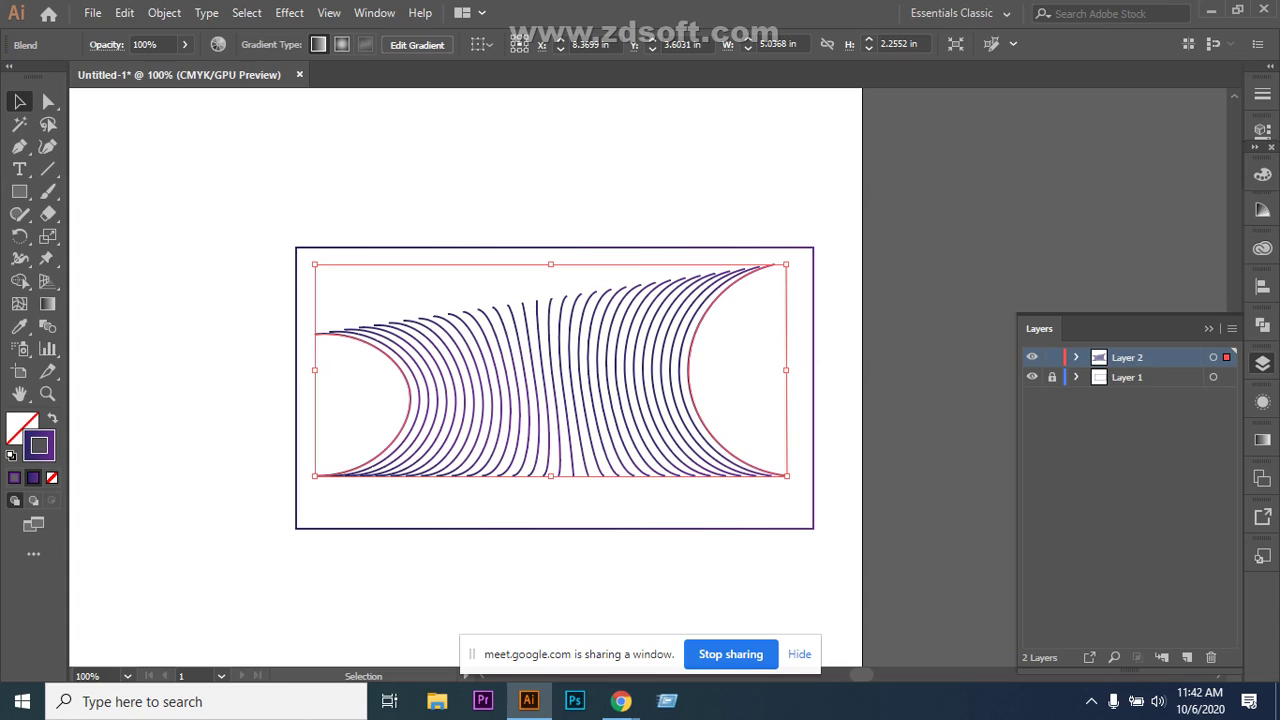
pyautogui.hotkey('ctrl', 'shift', 'a')
pyautogui.press('p')
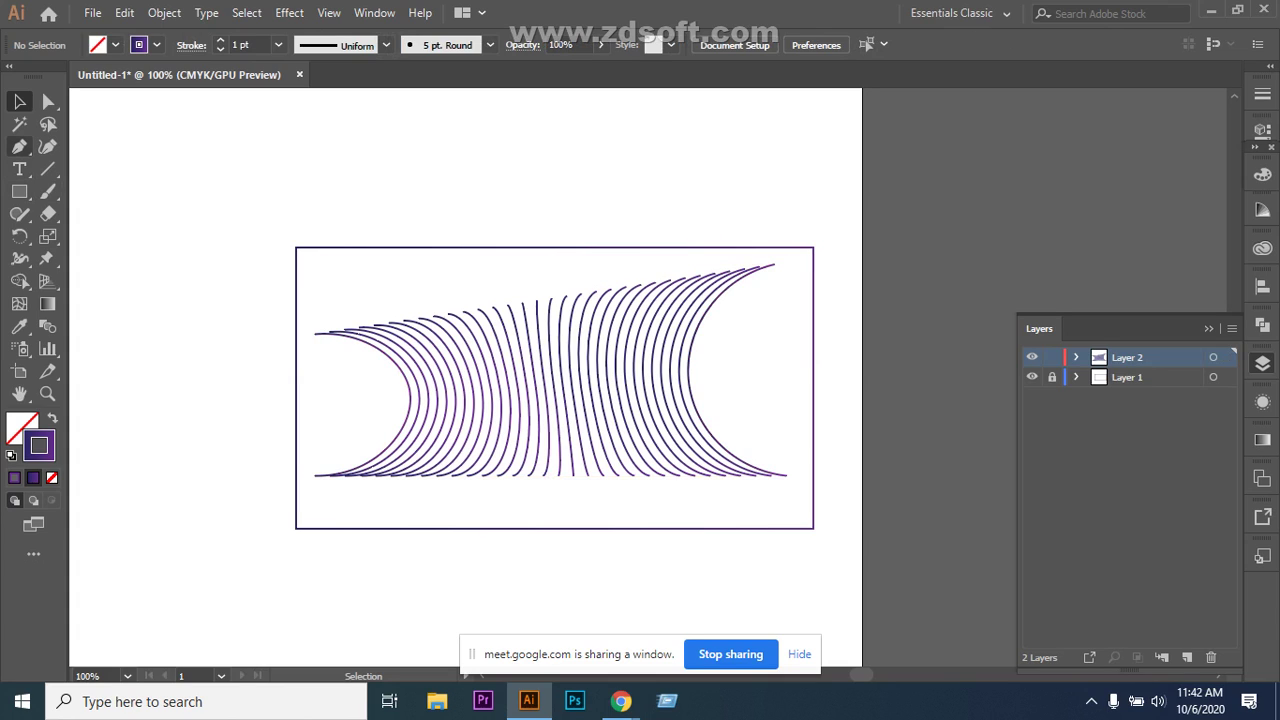
pyautogui.press('p')
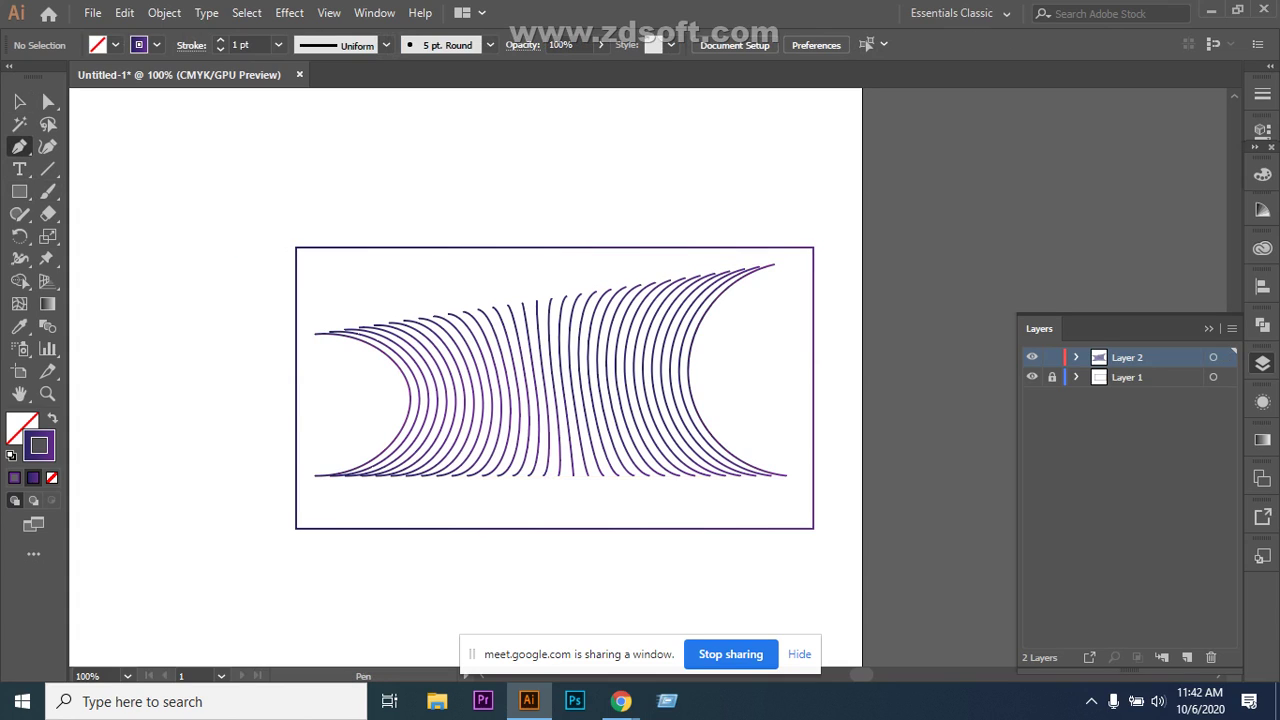
pyautogui.click(226, 232)
pyautogui.moveTo(427, 224); pyautogui.dragTo(537, 279)
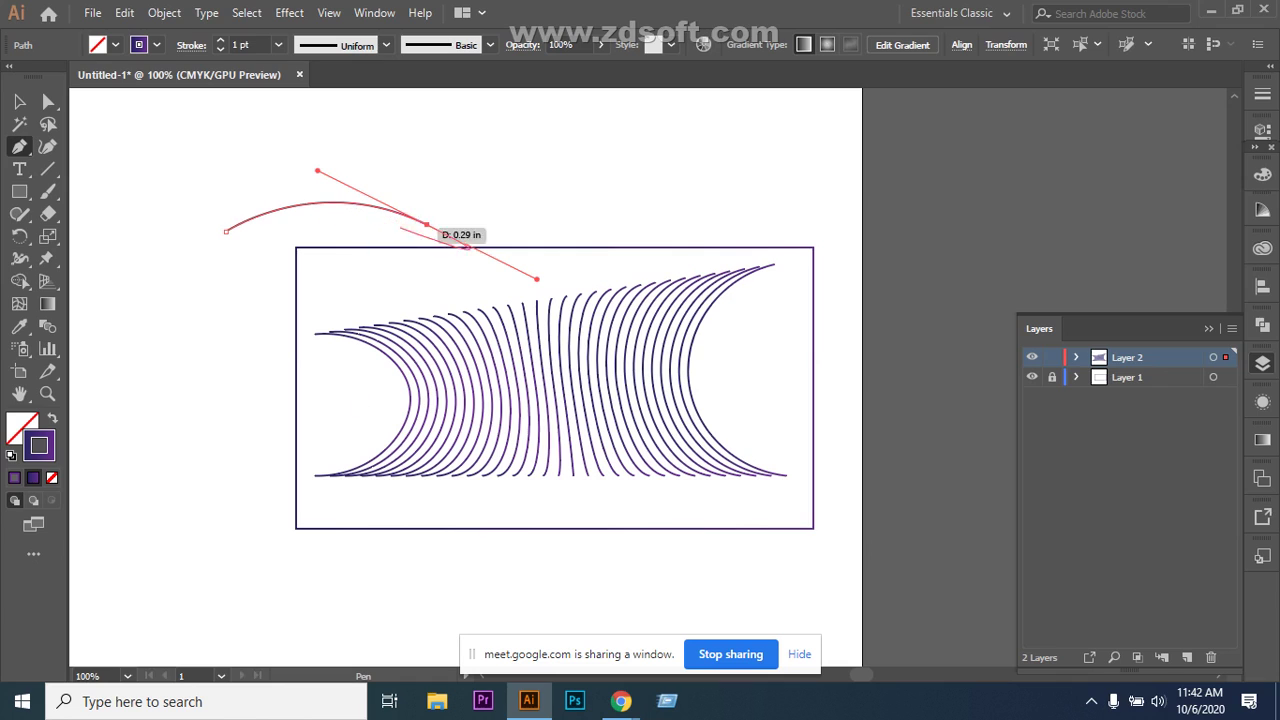
pyautogui.click(427, 224)
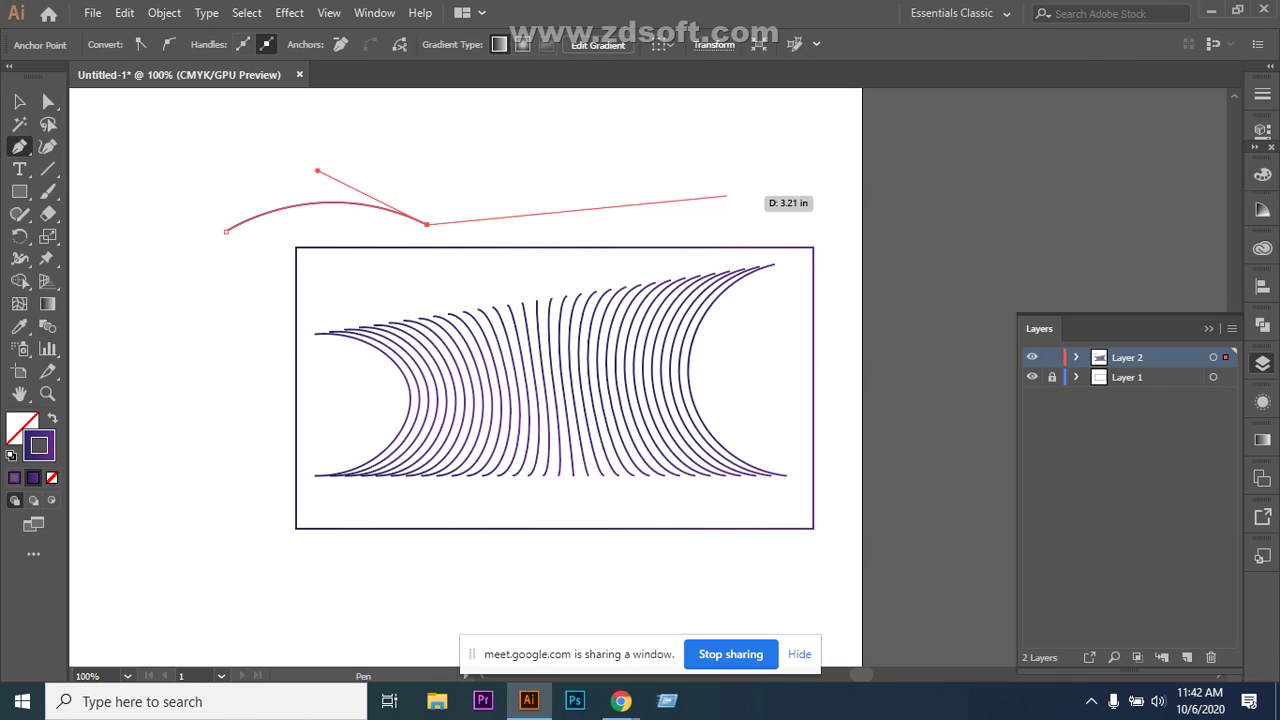
pyautogui.moveTo(671, 240); pyautogui.dragTo(871, 201)
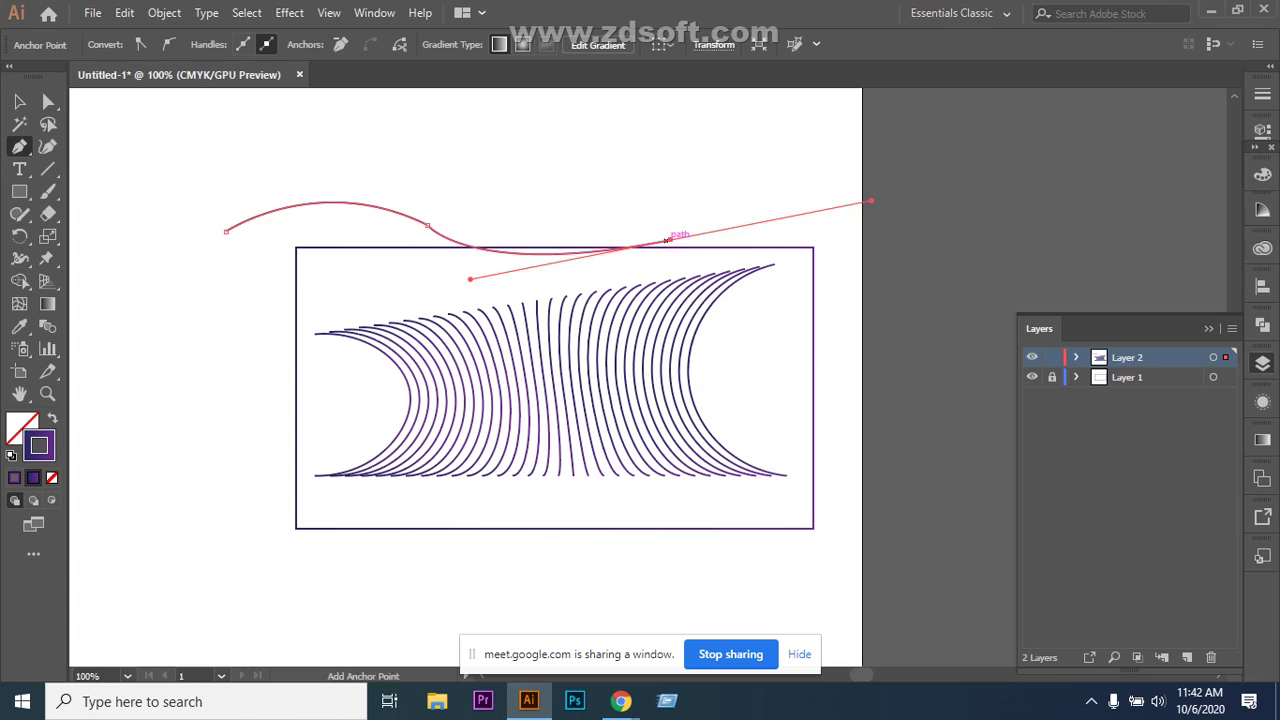
pyautogui.moveTo(669, 240); pyautogui.dragTo(158, 364)
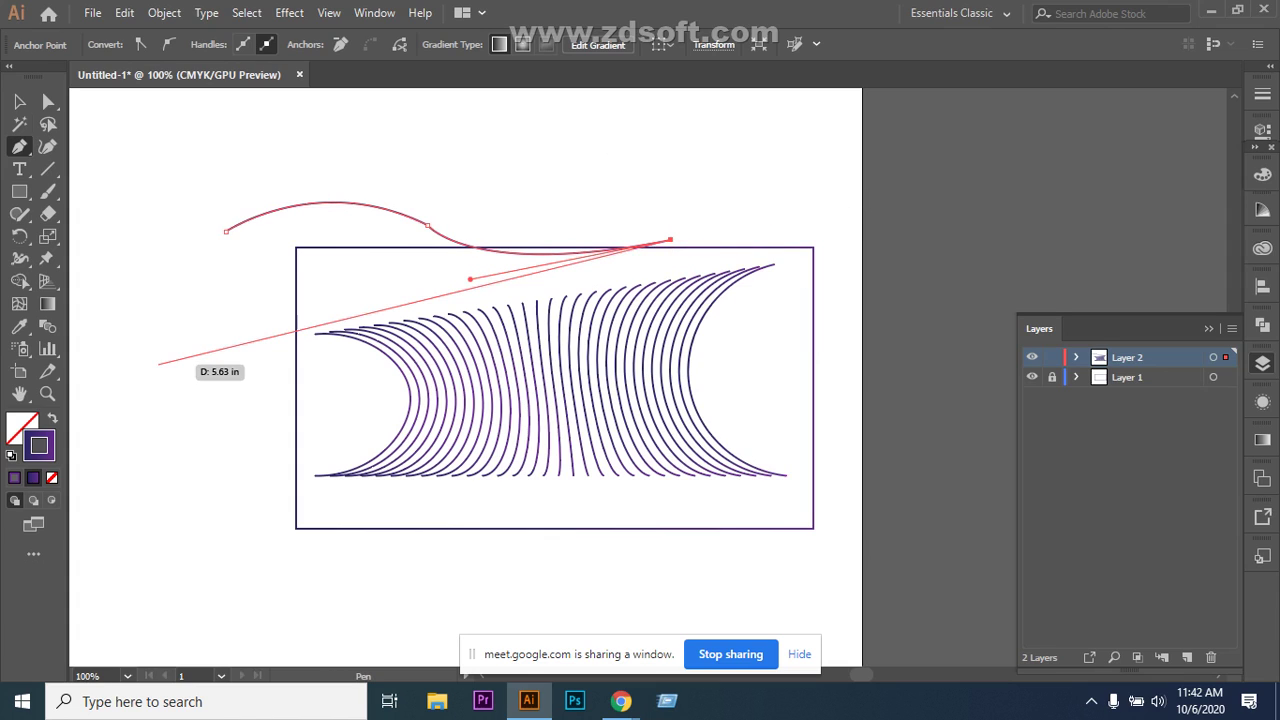
pyautogui.click(19, 101)
pyautogui.click(760, 370)
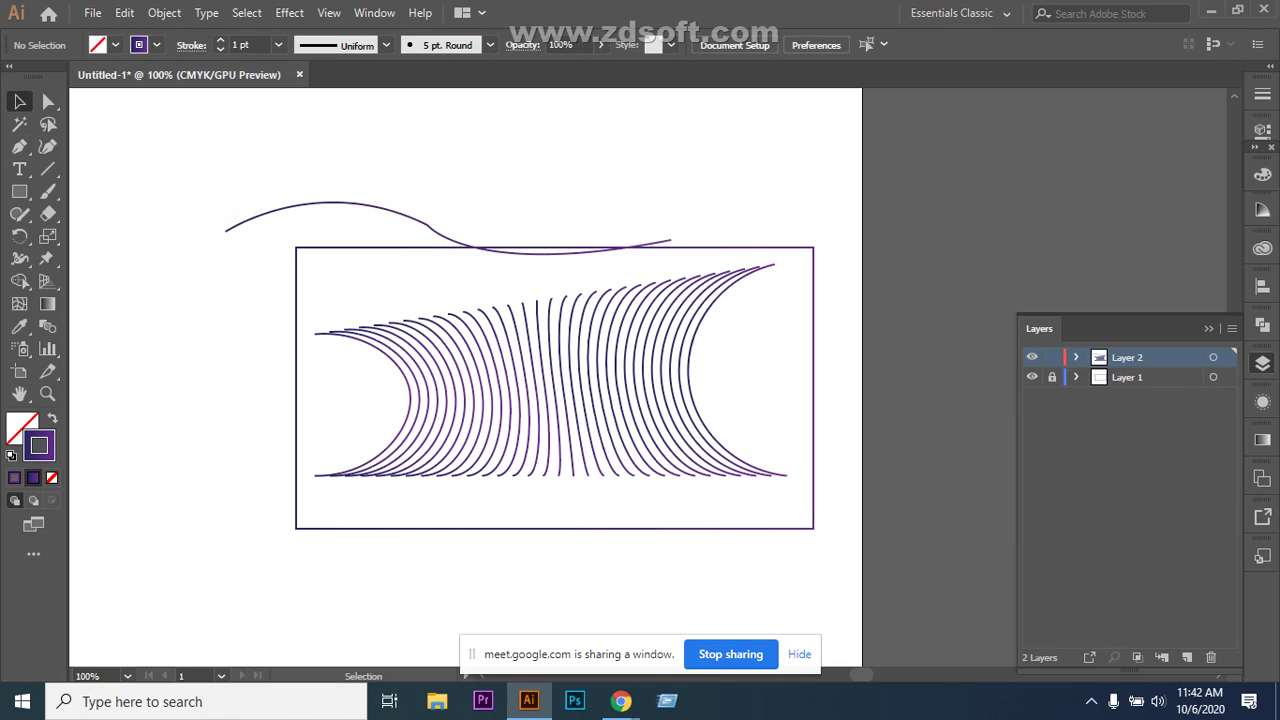
pyautogui.hotkey('ctrl', 'a')
pyautogui.press('Delete')
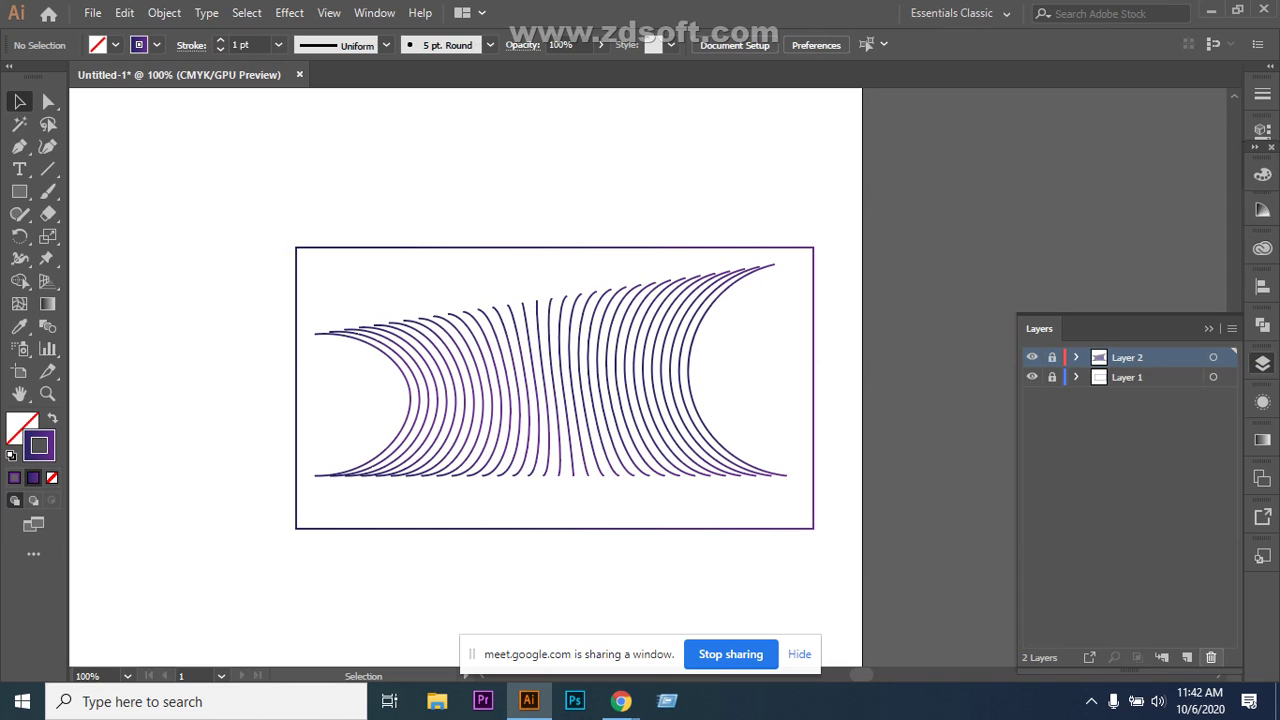
# On a new layer above the locked Layer 2, draw an open wavy path with the Pen tool across the rectangle's upper edge.
pyautogui.click(1187, 657)
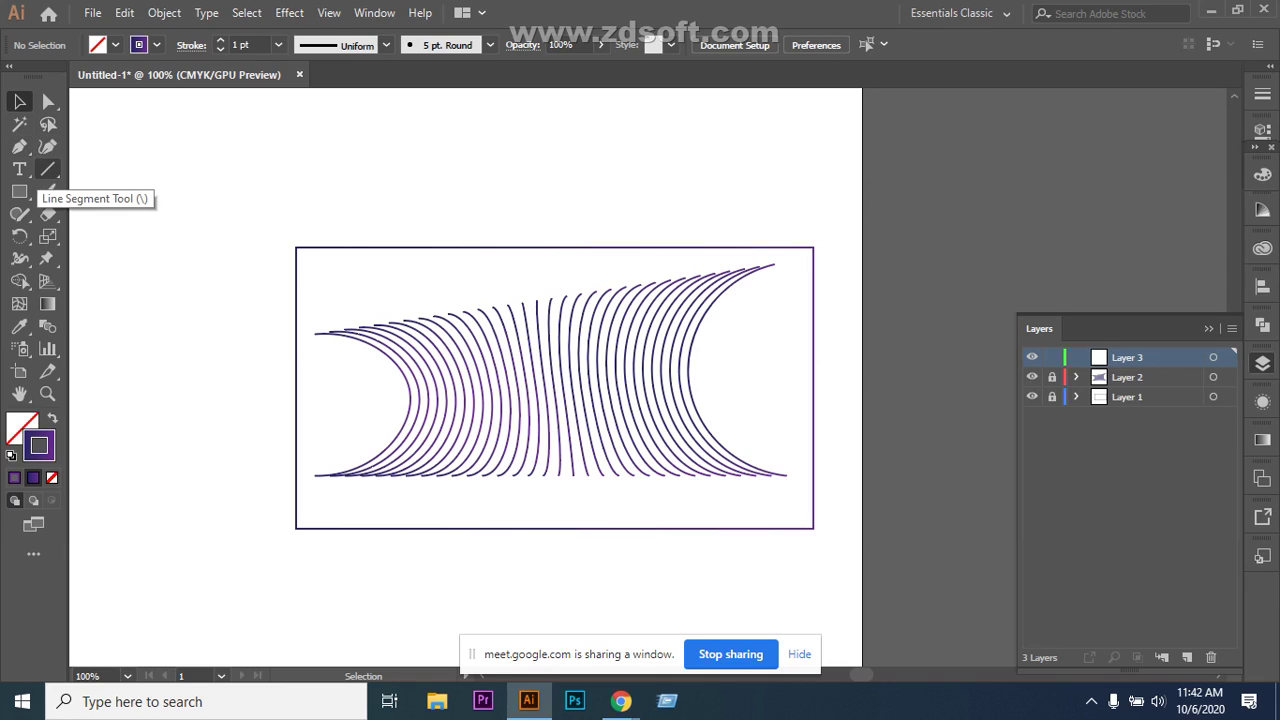
pyautogui.click(47, 169)
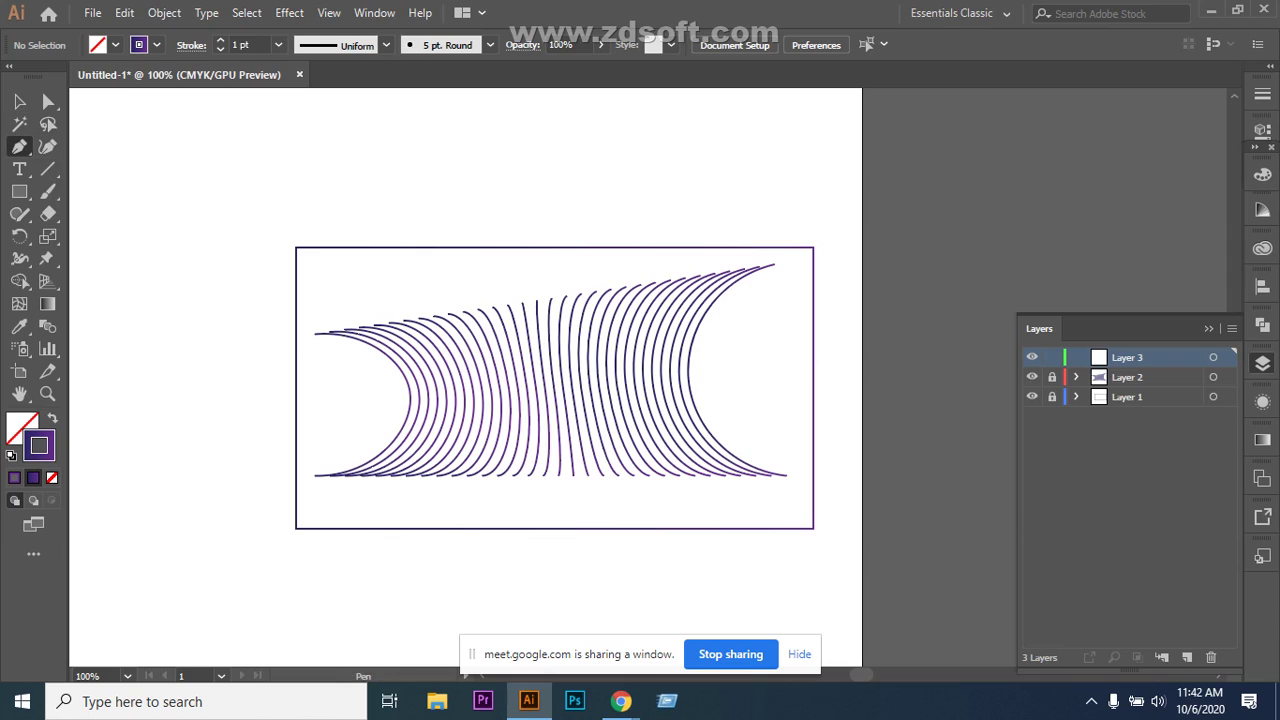
pyautogui.click(247, 264)
pyautogui.moveTo(355, 175); pyautogui.dragTo(570, 268)
pyautogui.moveTo(630, 175); pyautogui.dragTo(668, 116)
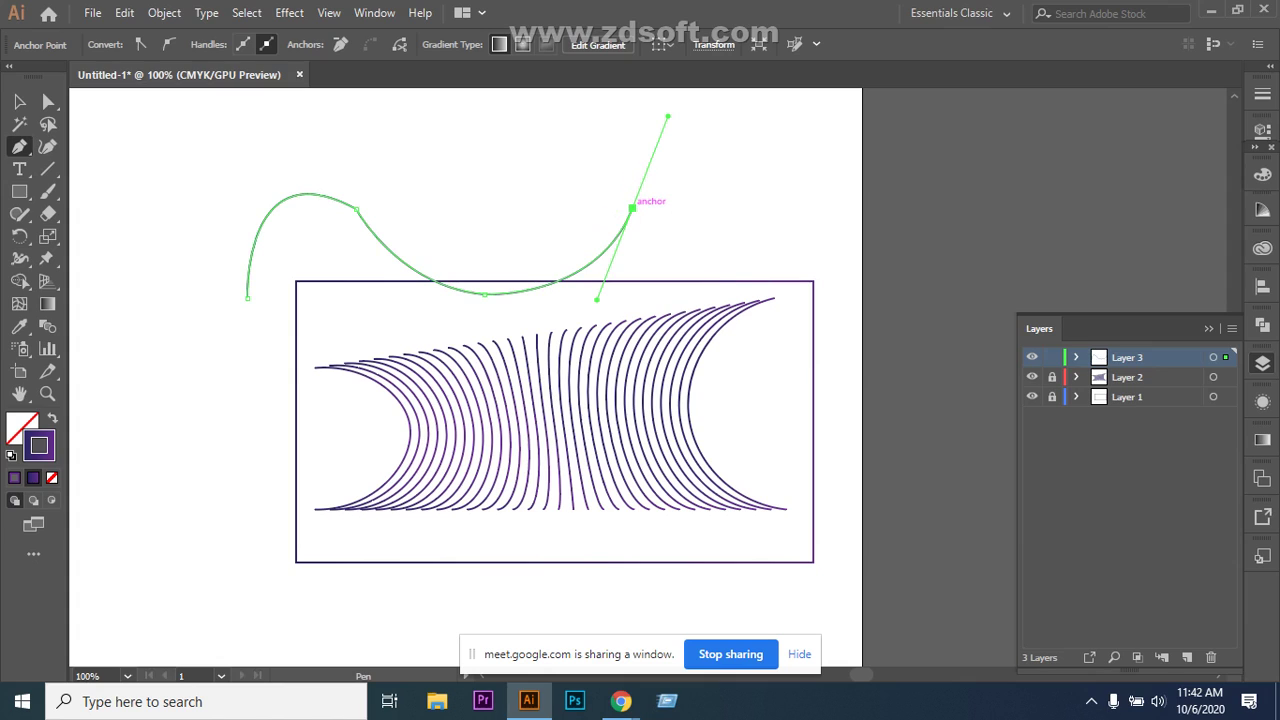
pyautogui.click(632, 207)
pyautogui.moveTo(707, 256); pyautogui.dragTo(795, 280)
pyautogui.press('v')
pyautogui.click(530, 230)
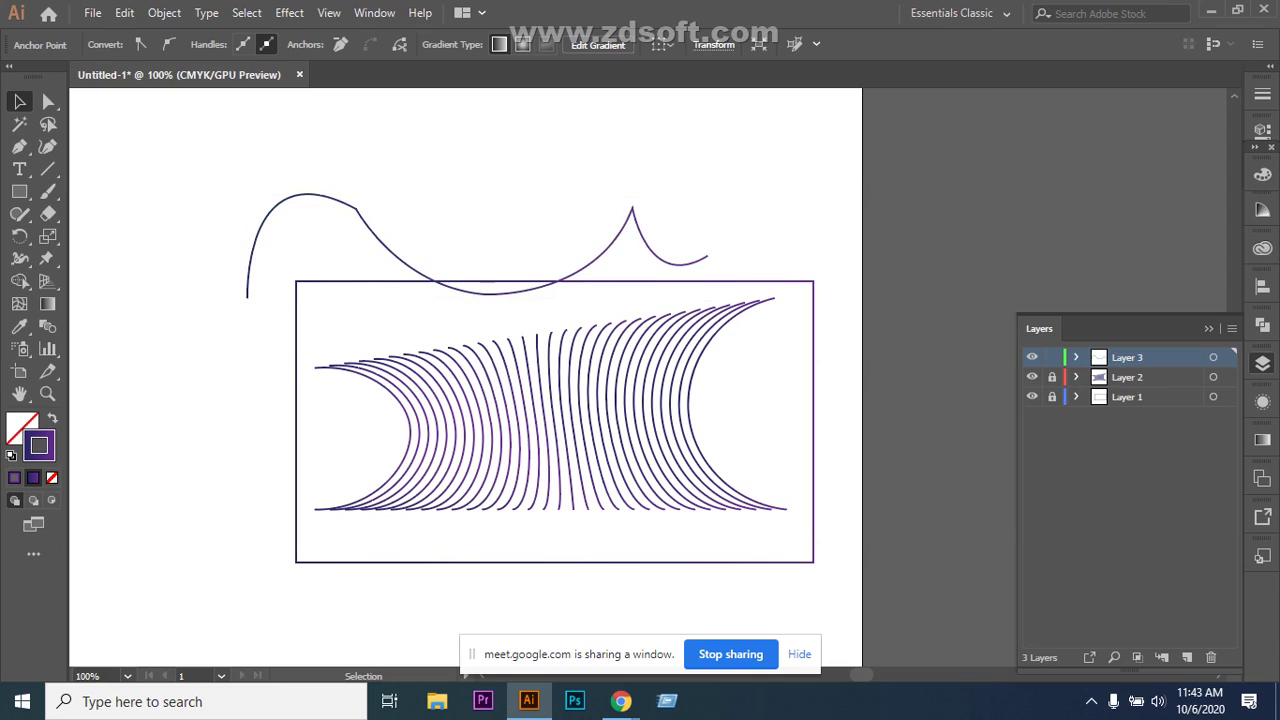
# Duplicate the wavy path downward into the rectangle and hide Layer 2.
pyautogui.click(359, 215)
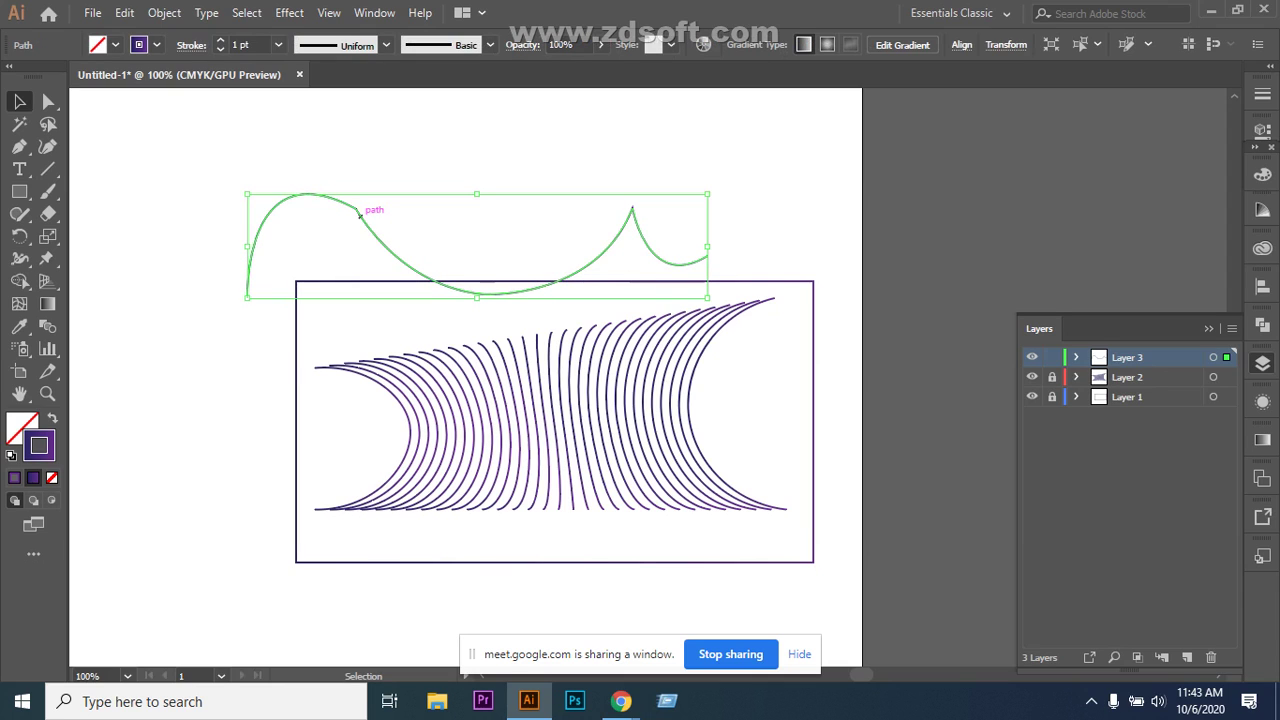
pyautogui.moveTo(381, 243); pyautogui.dragTo(399, 391)
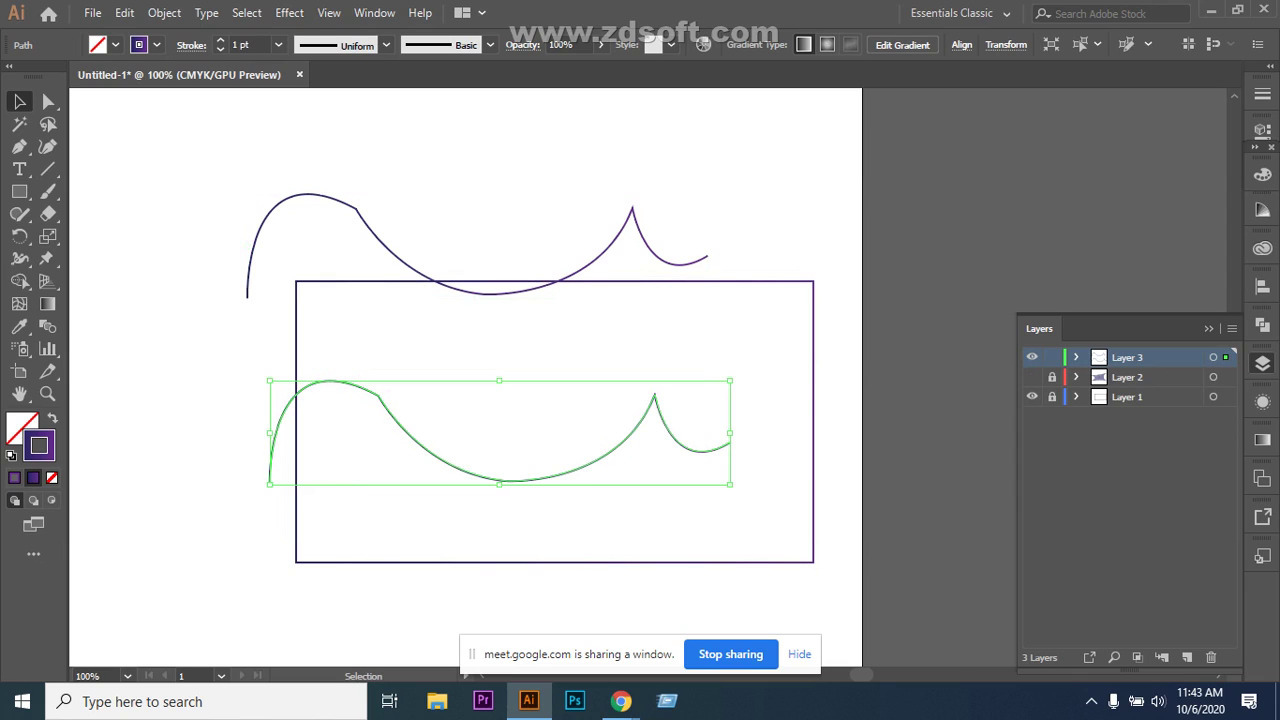
# Blend the two wavy paths into a dense set of lines using Specified Steps spacing.
pyautogui.hotkey('ctrl', 'a')
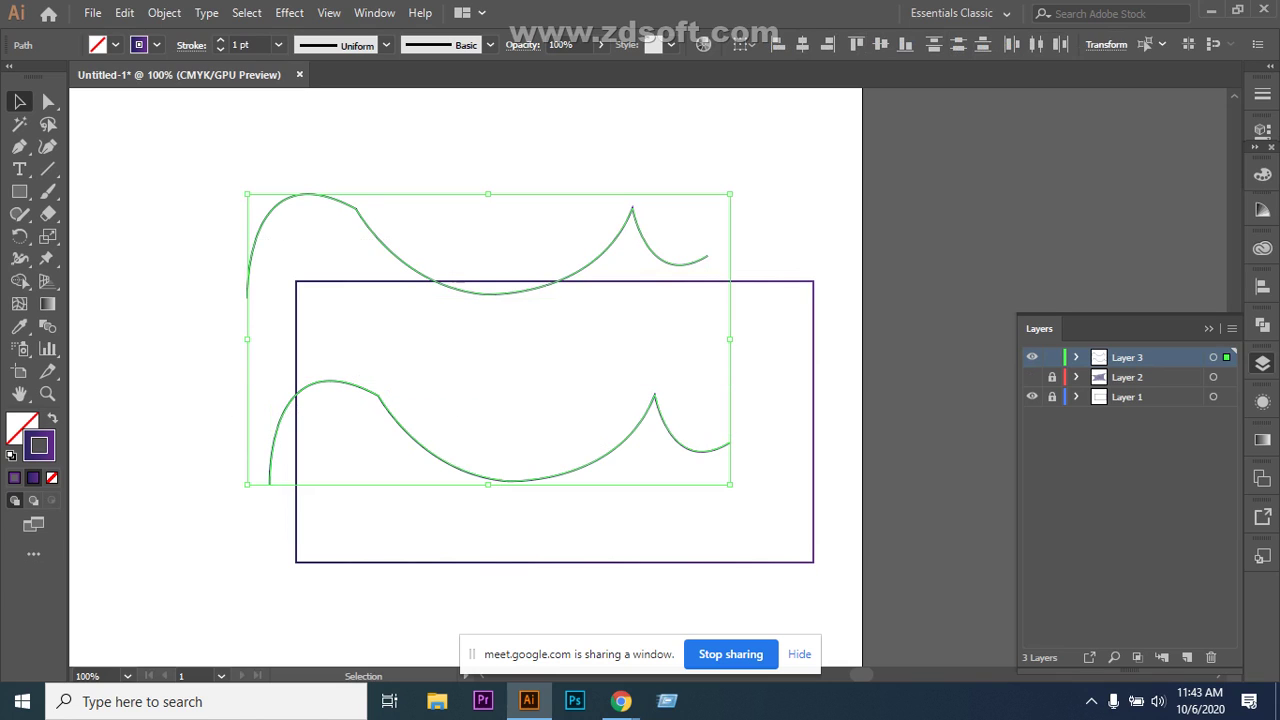
pyautogui.click(164, 12)
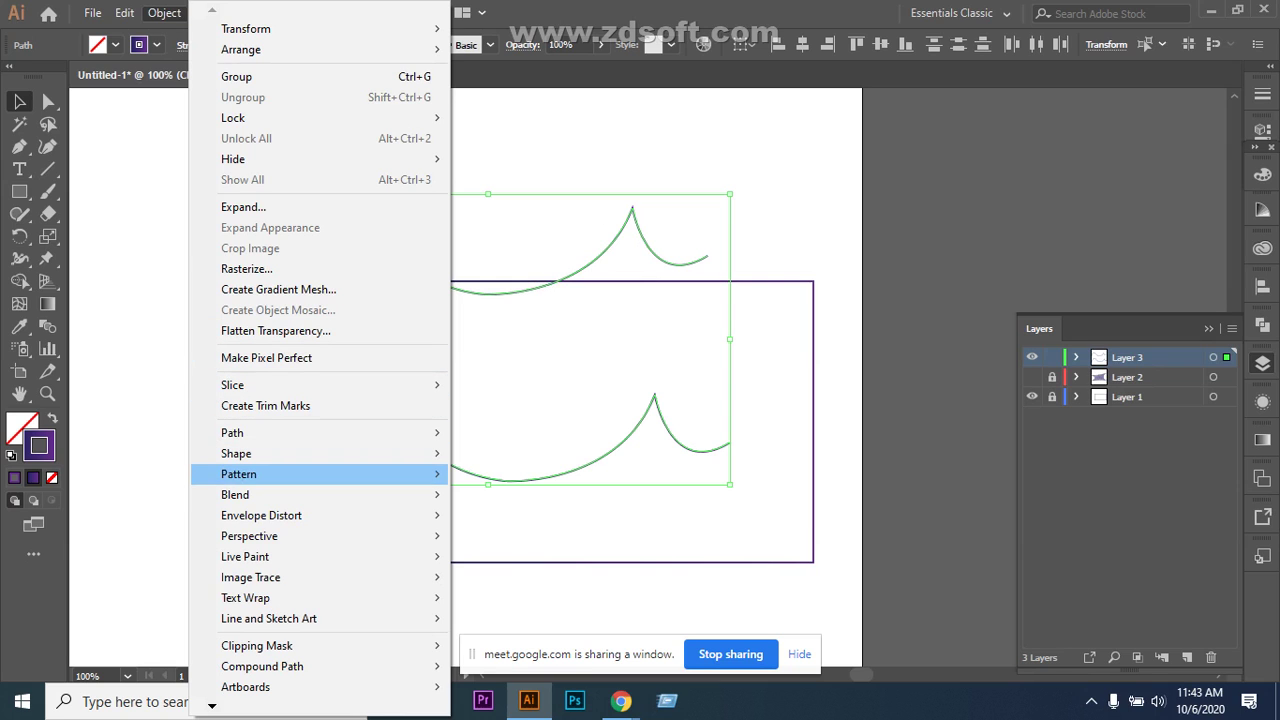
pyautogui.moveTo(300, 494)
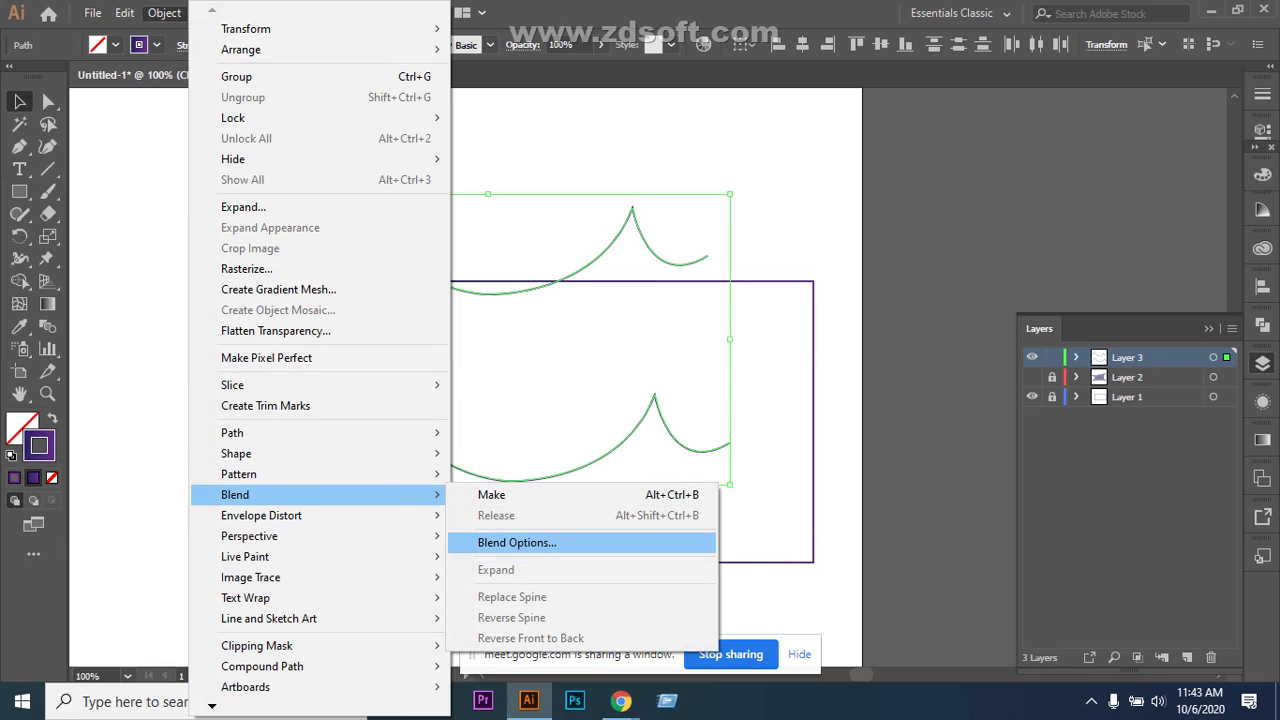
pyautogui.click(517, 542)
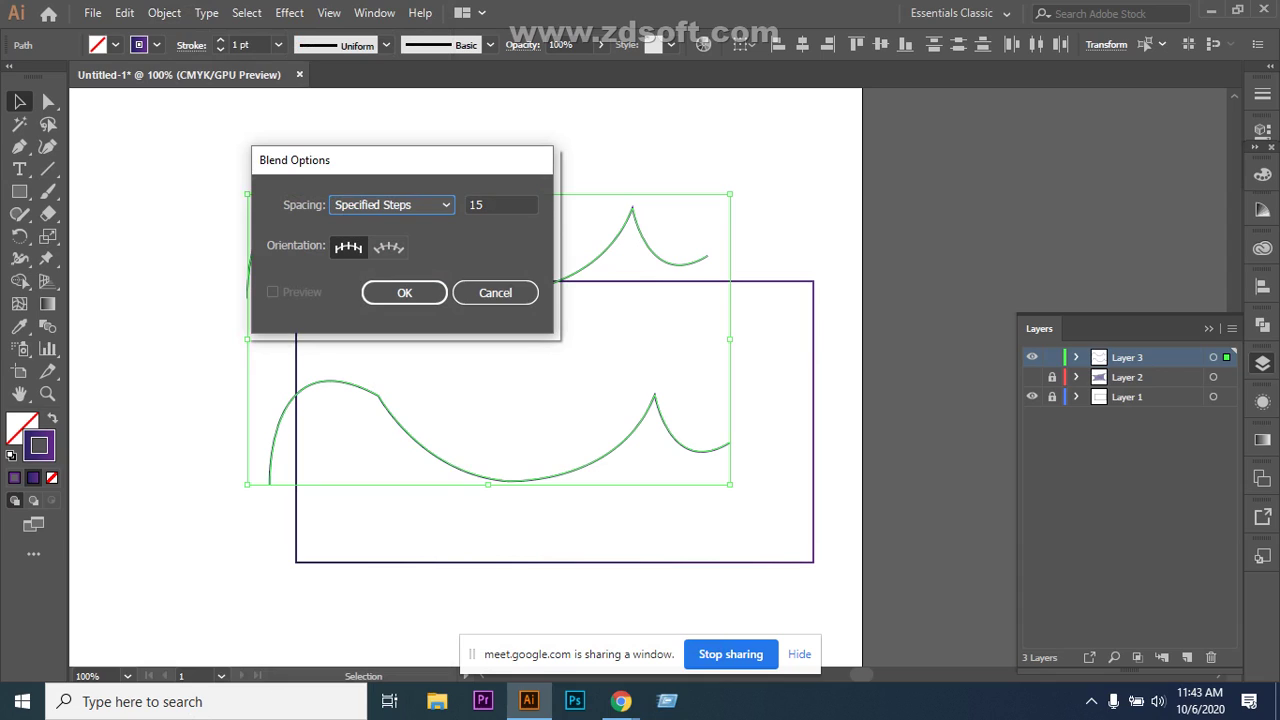
pyautogui.click(484, 204)
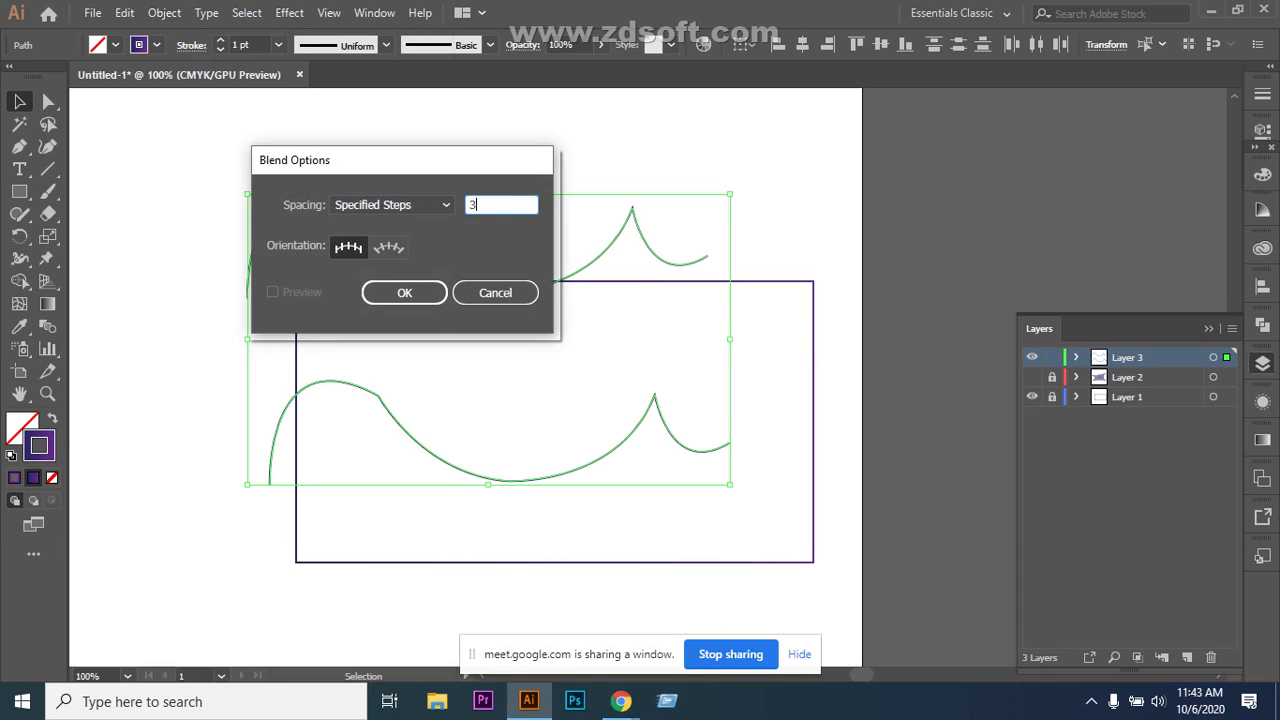
pyautogui.press('Return')
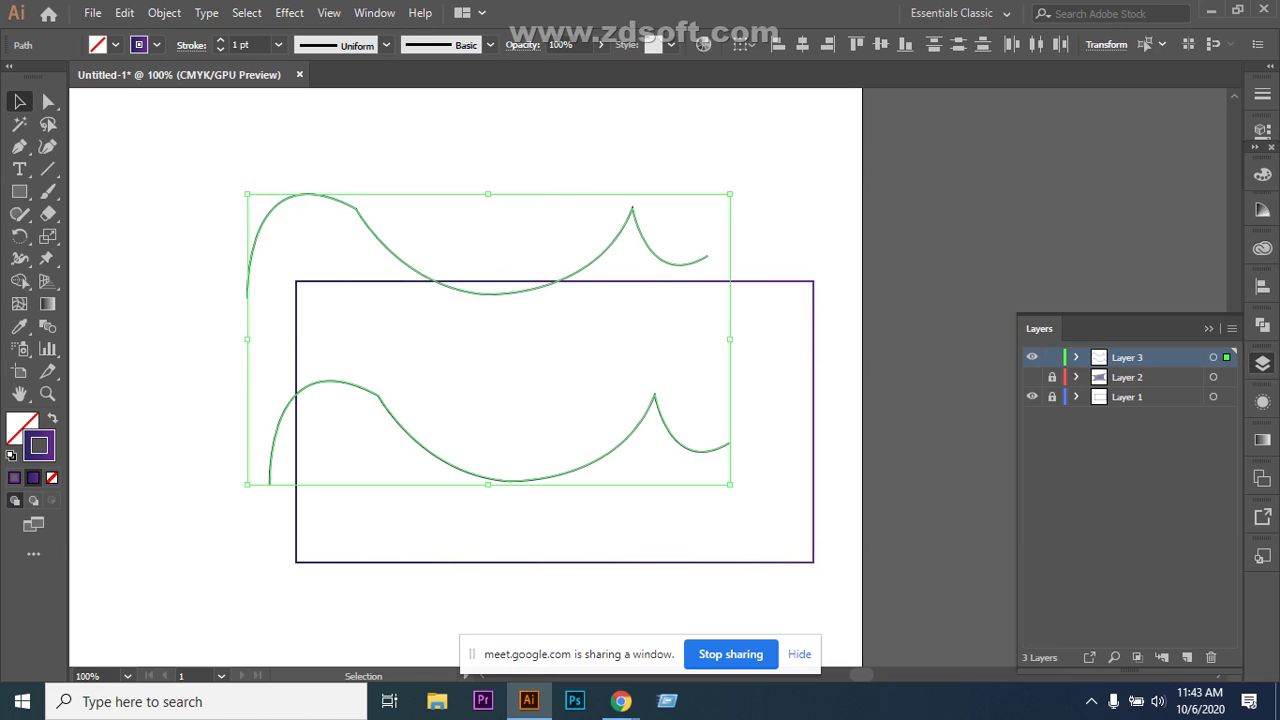
pyautogui.press('a')
pyautogui.press('v')
pyautogui.hotkey('alt', 'ctrl', 'b')
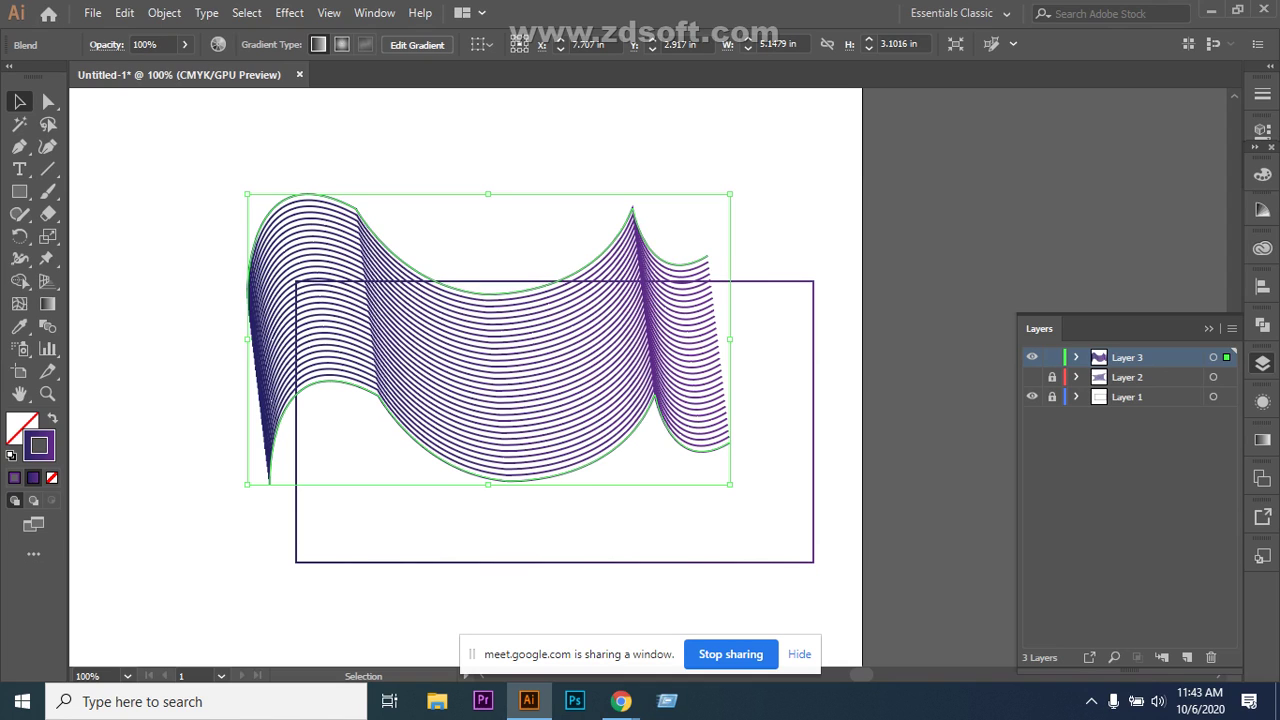
# Show Layer 2 and fit the wave blend inside the rectangle, sized about 5.42 by 2.64 in.
pyautogui.click(1032, 377)
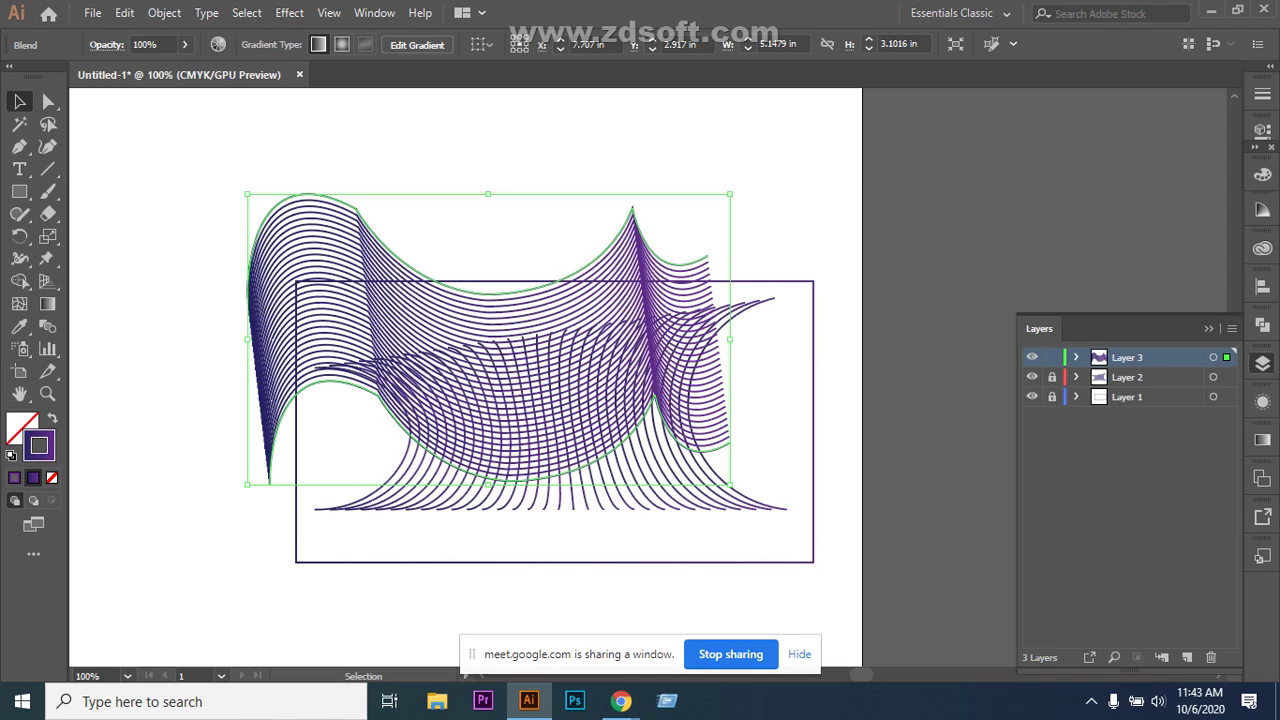
pyautogui.moveTo(490, 333); pyautogui.dragTo(573, 415)
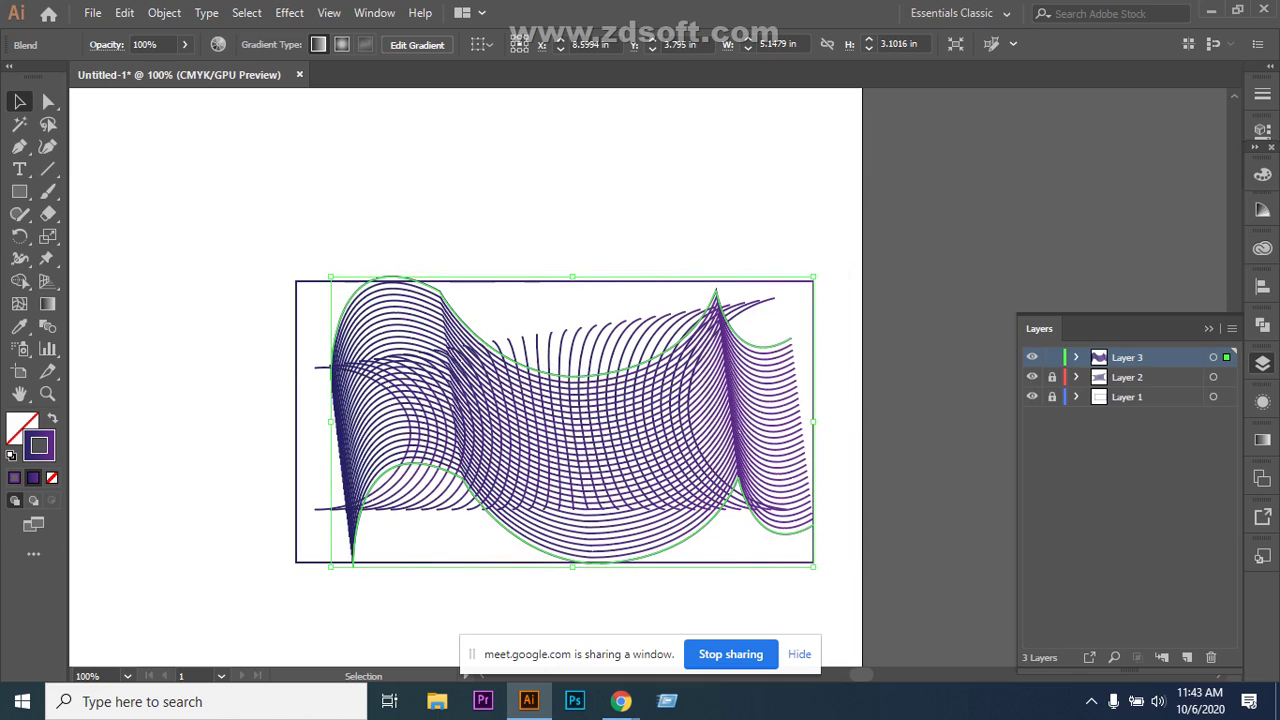
pyautogui.moveTo(331, 276); pyautogui.dragTo(383, 307)
pyautogui.moveTo(602, 428)
pyautogui.mouseDown()
pyautogui.moveTo(575, 423)
pyautogui.moveTo(584, 432)
pyautogui.mouseUp()
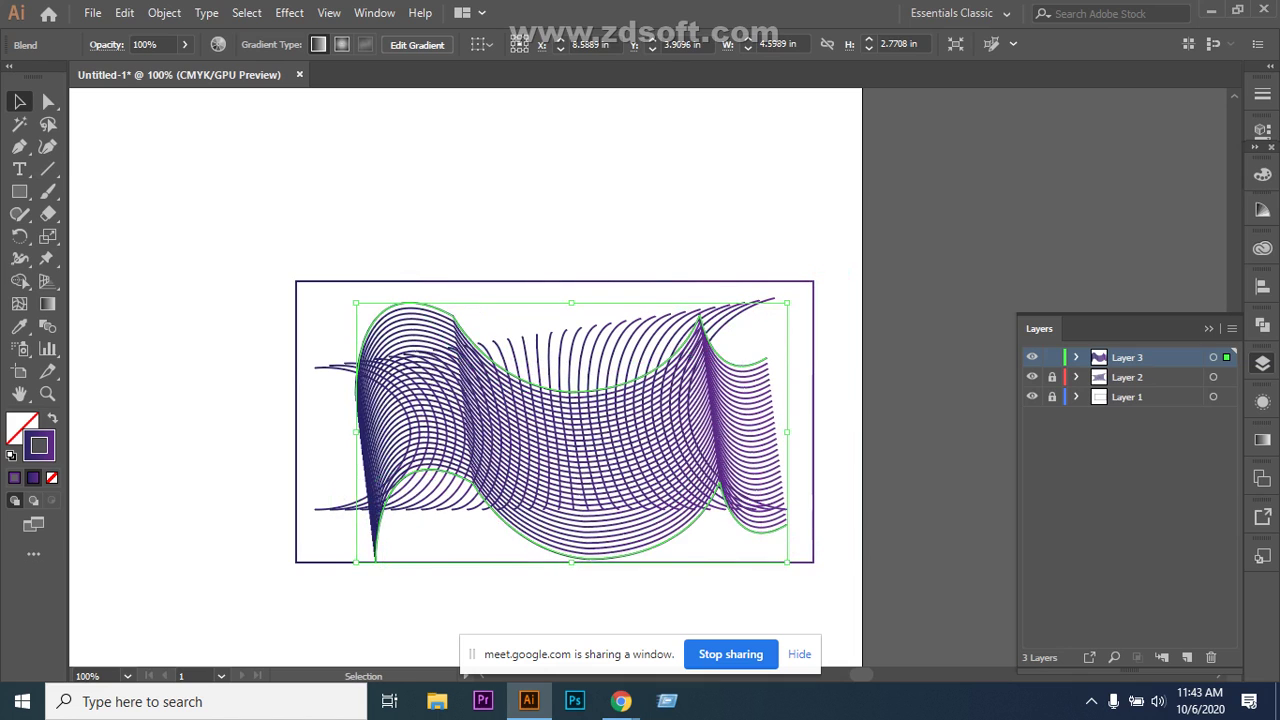
pyautogui.moveTo(355, 302)
pyautogui.mouseDown()
pyautogui.moveTo(392, 318)
pyautogui.moveTo(375, 315)
pyautogui.mouseUp()
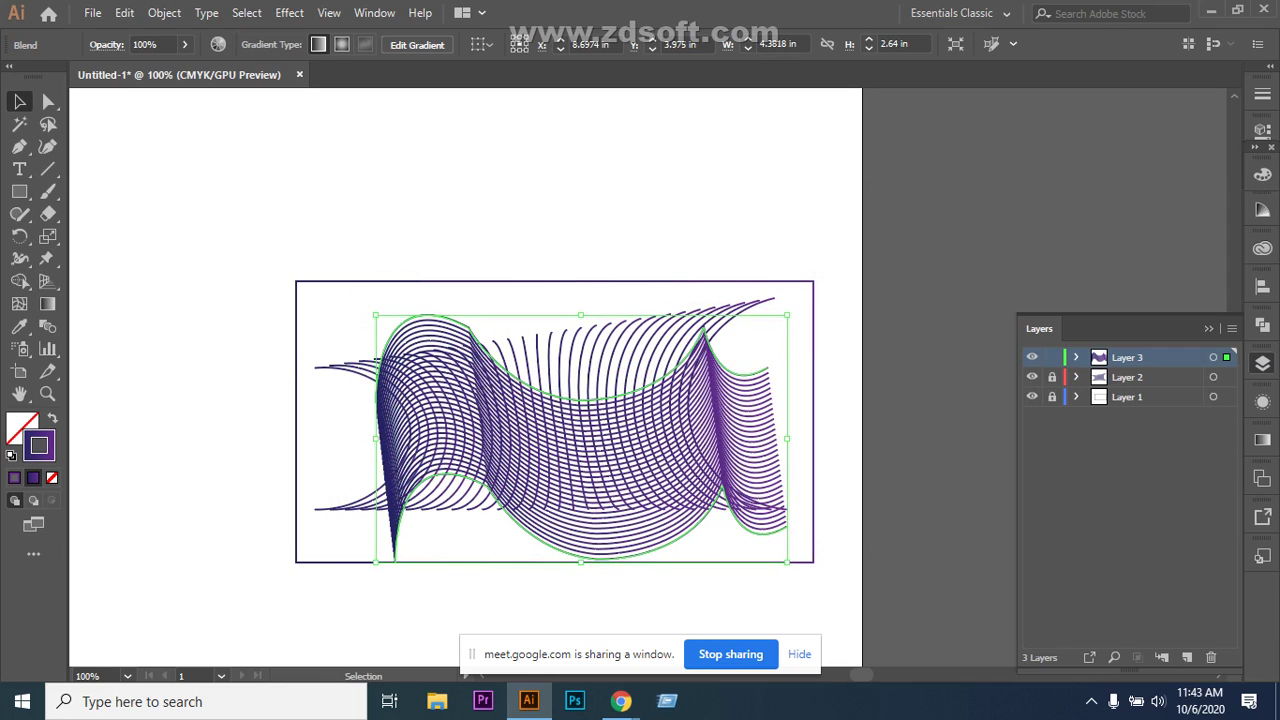
pyautogui.moveTo(376, 438); pyautogui.dragTo(300, 403)
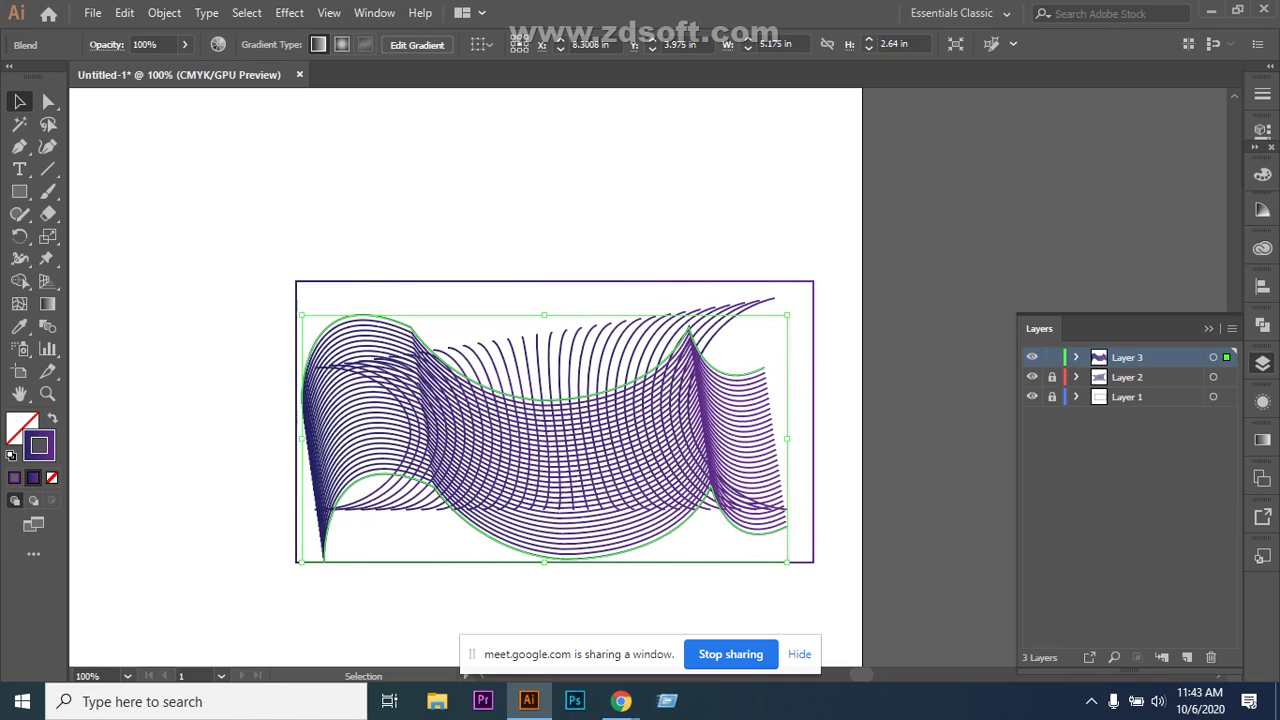
pyautogui.moveTo(787, 438); pyautogui.dragTo(810, 438)
pyautogui.hotkey('ctrl', 'shift', 'a')
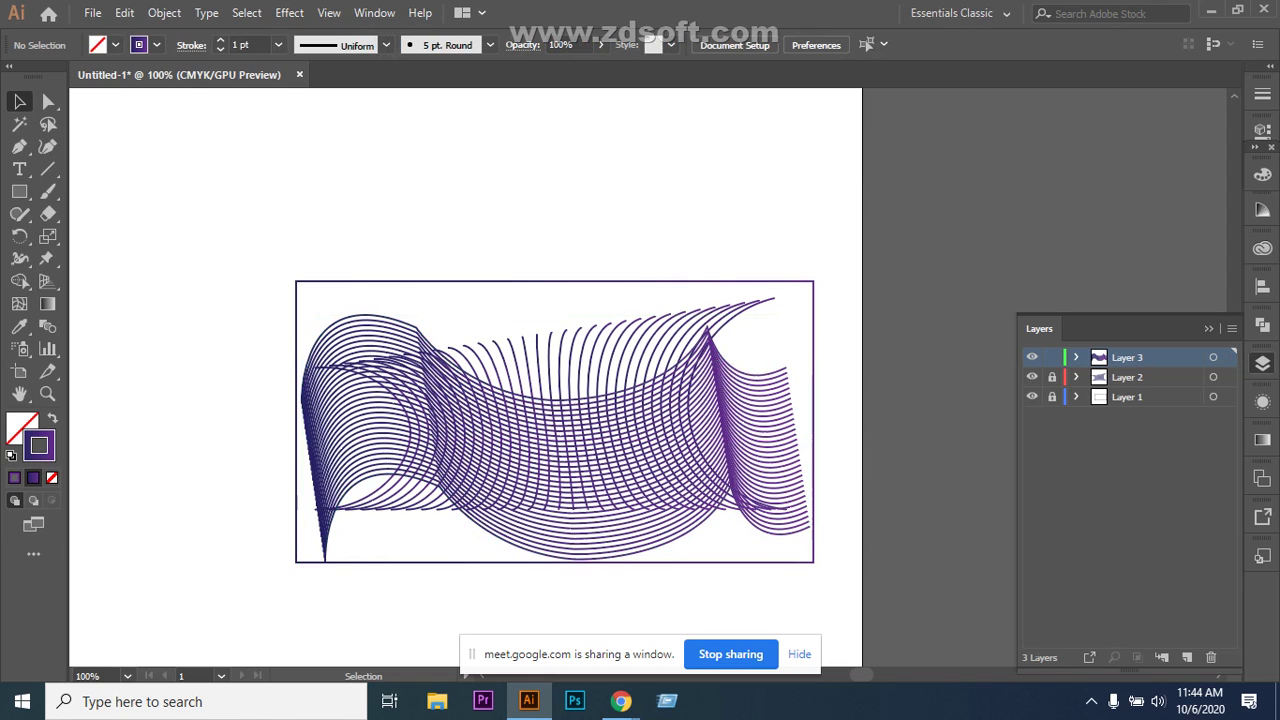
# Unlock Layer 2 and stretch its vertical-line blend to the rectangle's full height of 3 in.
pyautogui.click(742, 310)
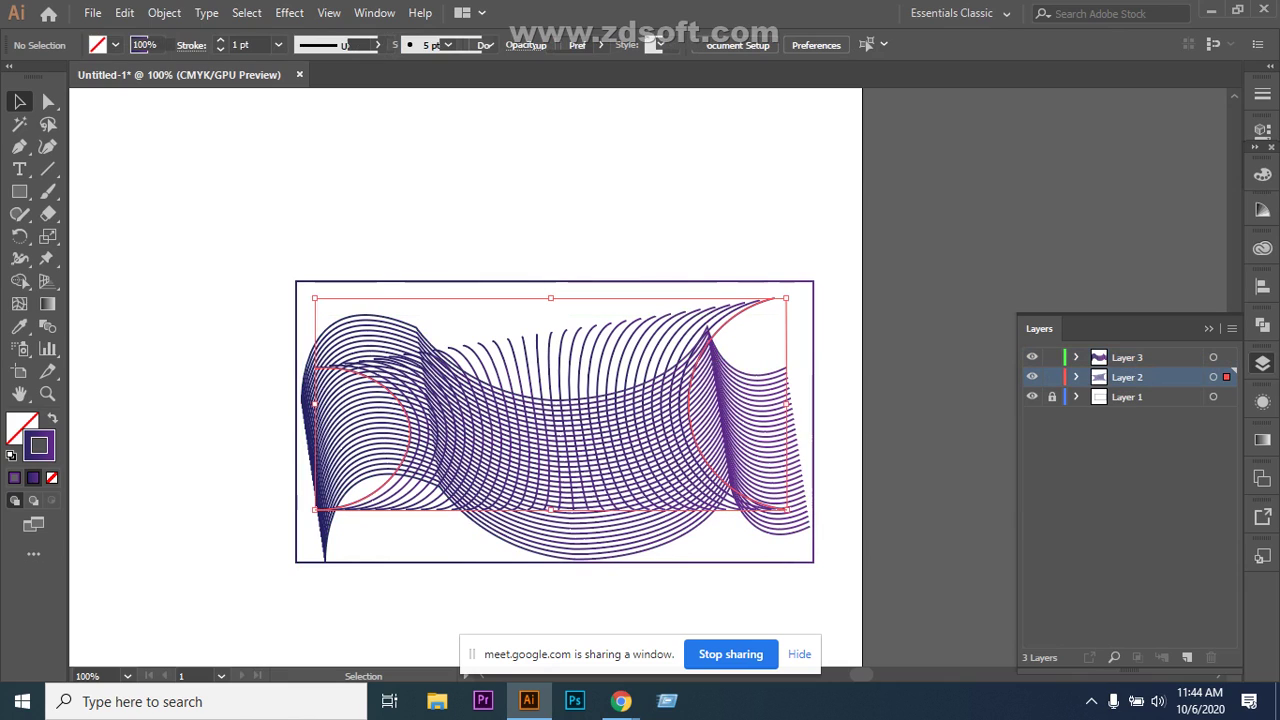
pyautogui.moveTo(550, 297); pyautogui.dragTo(550, 281)
pyautogui.moveTo(550, 510); pyautogui.dragTo(550, 562)
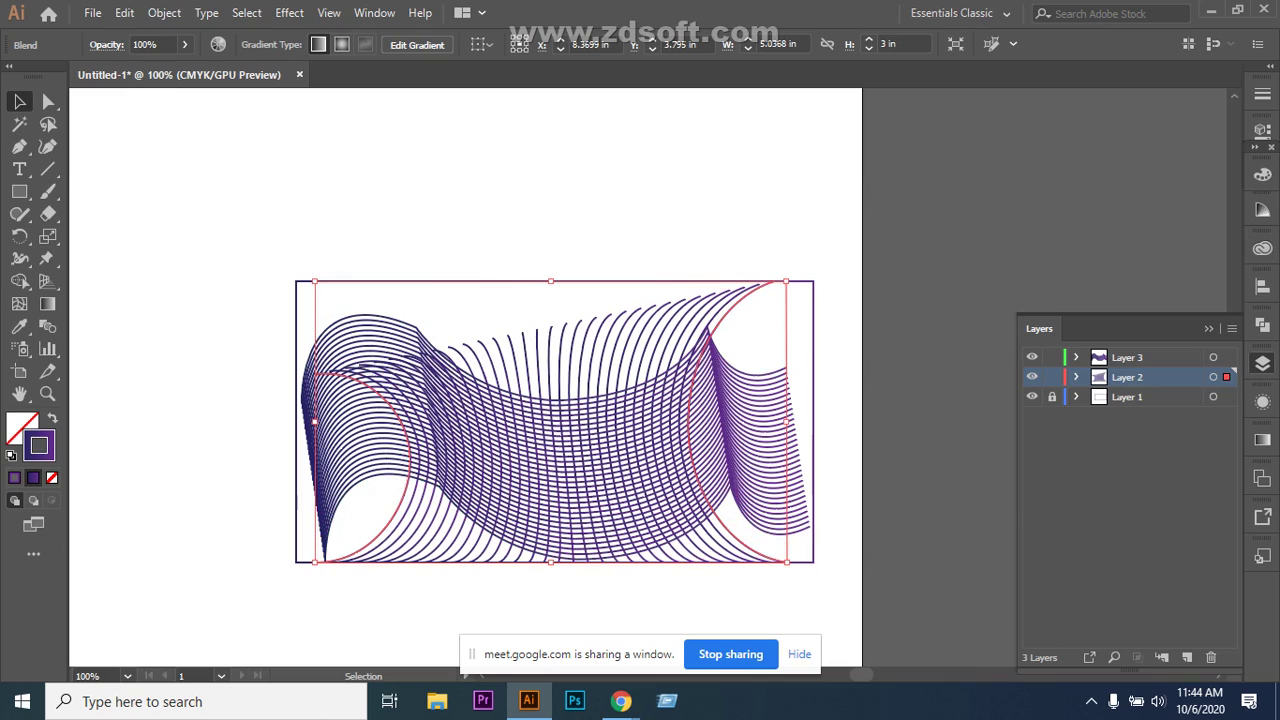
pyautogui.hotkey('ctrl', 'shift', 'a')
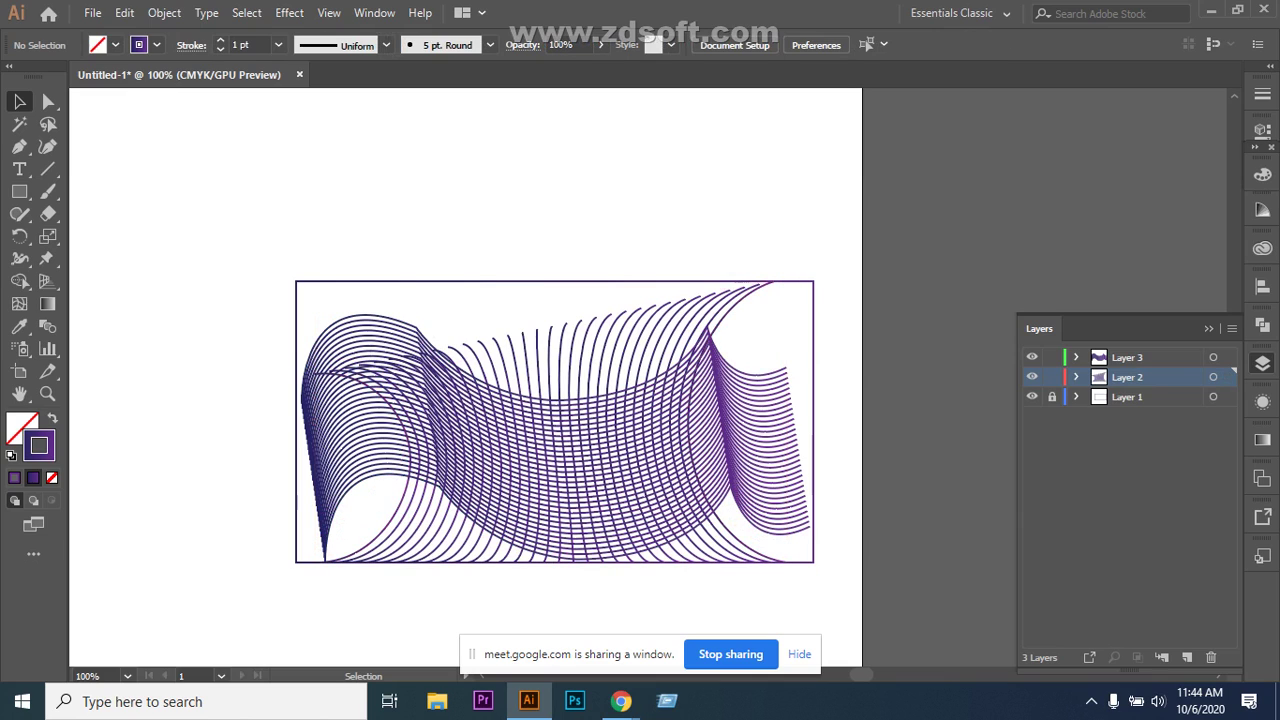
# Move the upper anchors of the vertical-line blend's two end paths to the rectangle's upper corners with Direct Selection.
pyautogui.click(565, 360)
pyautogui.press('a')
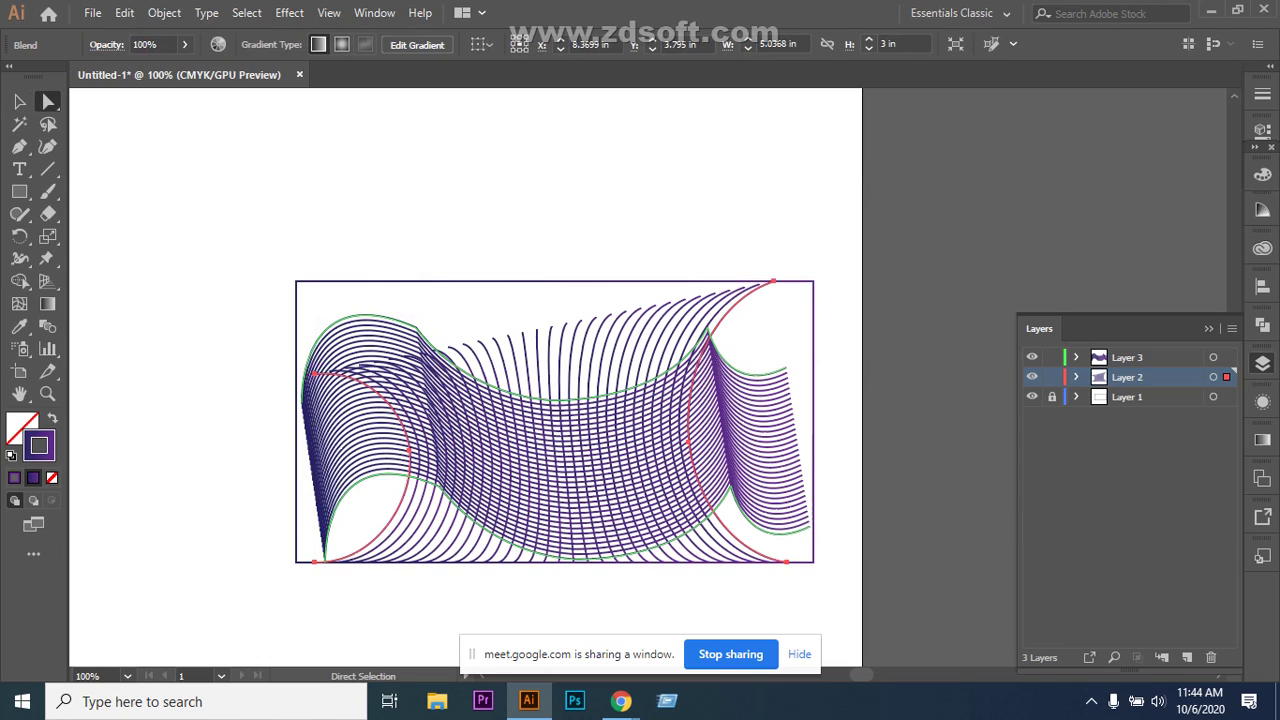
pyautogui.click(314, 373)
pyautogui.moveTo(314, 373); pyautogui.dragTo(296, 281)
pyautogui.moveTo(780, 282); pyautogui.dragTo(812, 282)
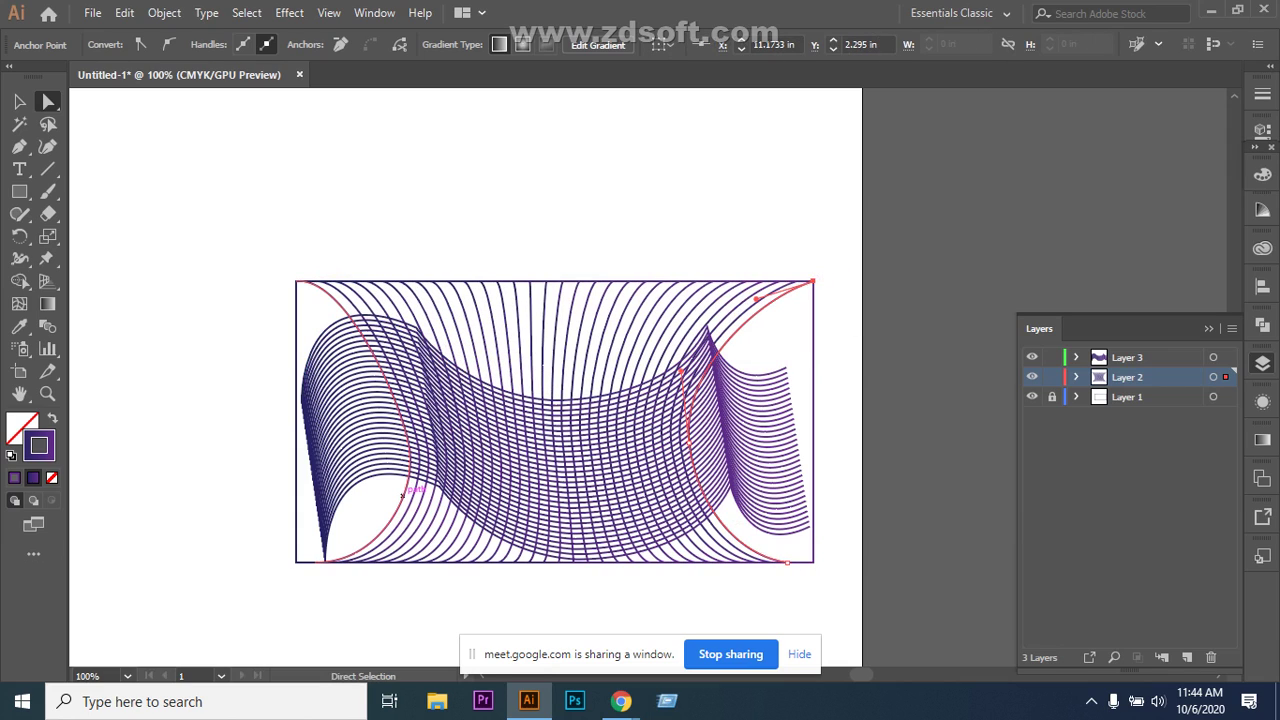
# Reshape the vertical-line blend's end paths by bending the left one inward and pulling the right one's curve handle toward the centre.
pyautogui.click(404, 492)
pyautogui.moveTo(414, 492); pyautogui.dragTo(450, 490)
pyautogui.click(682, 368)
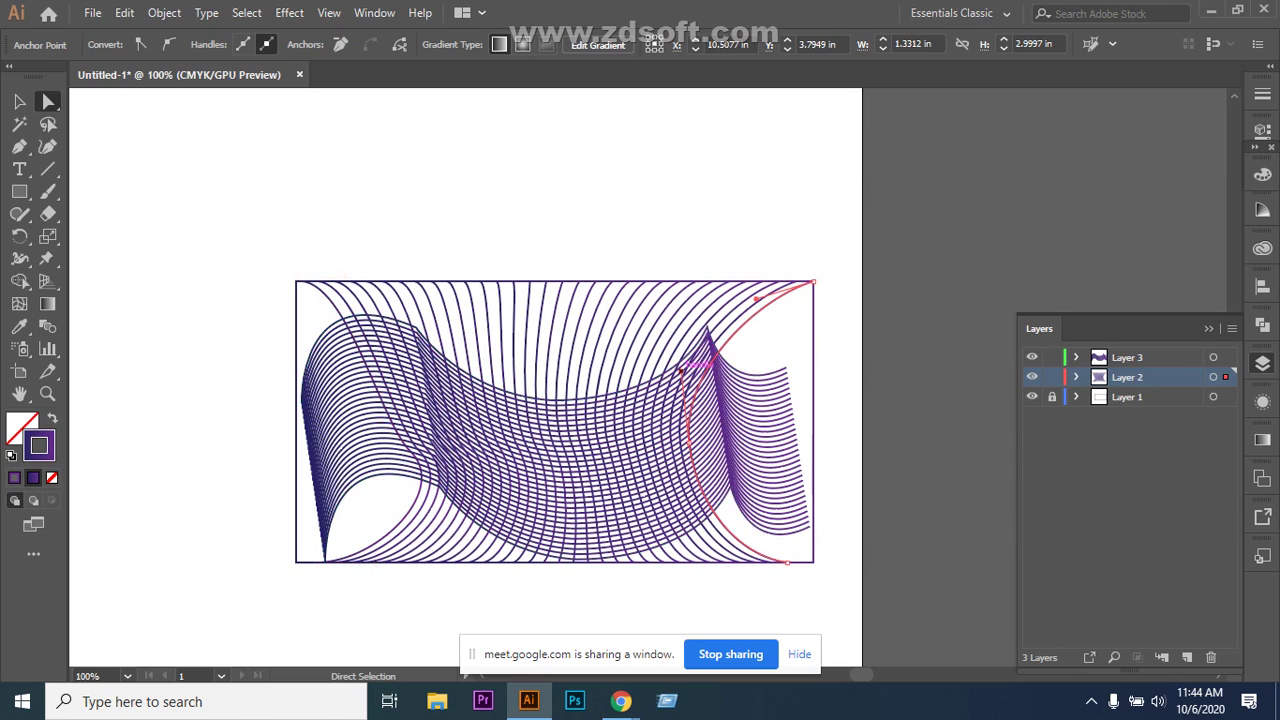
pyautogui.moveTo(682, 368); pyautogui.dragTo(622, 398)
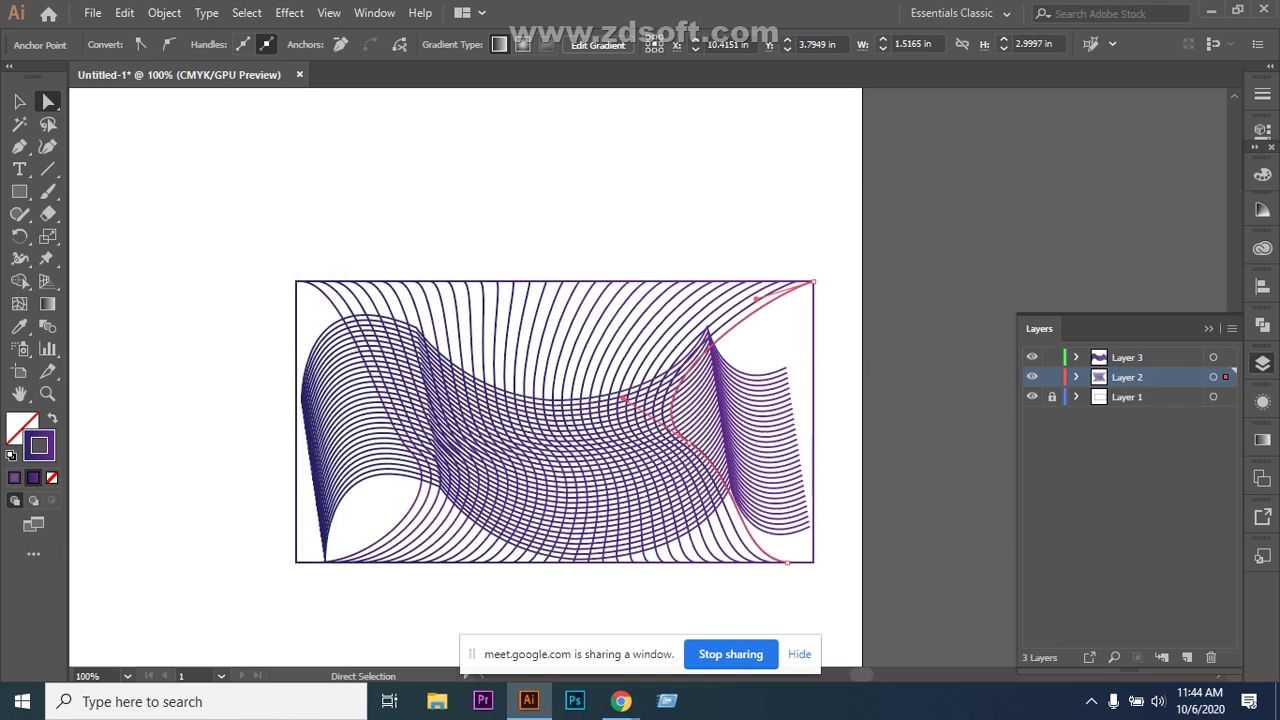
# Lock the wave blend's Layer 3 and shift Layer 2's vertical-line blend slightly above the rectangle.
pyautogui.click(760, 420)
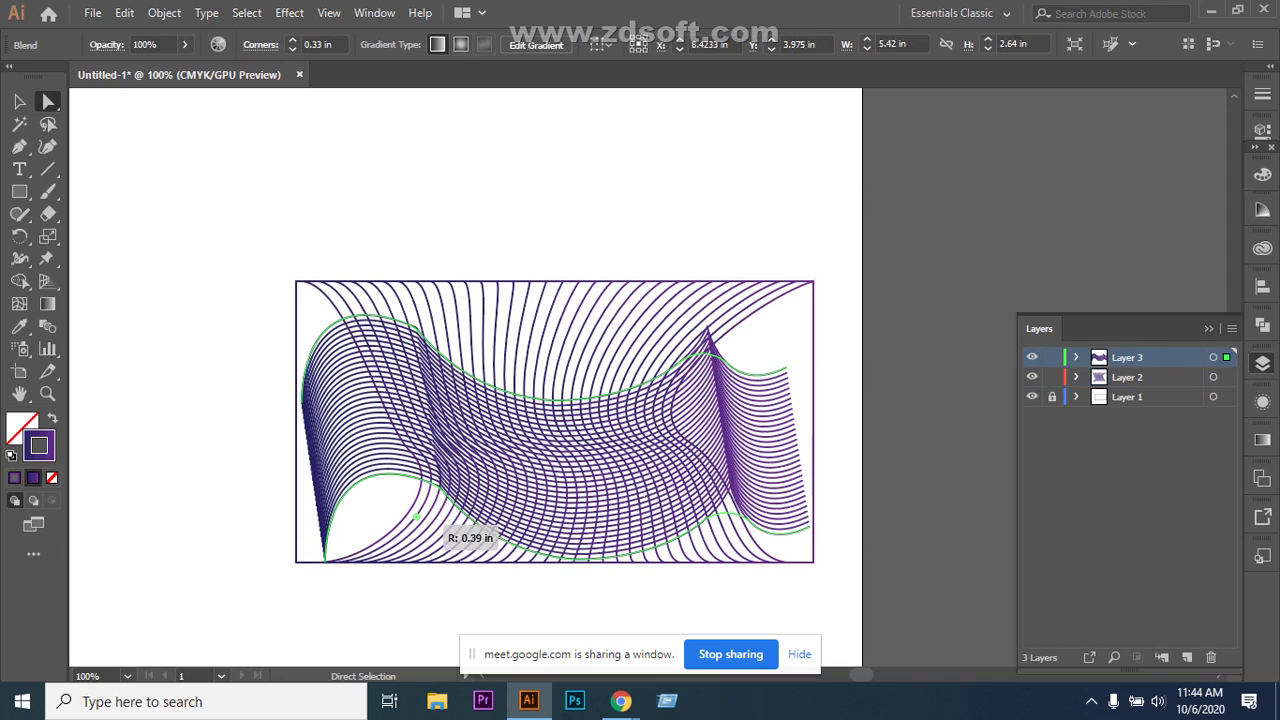
pyautogui.hotkey('ctrl', 'z')
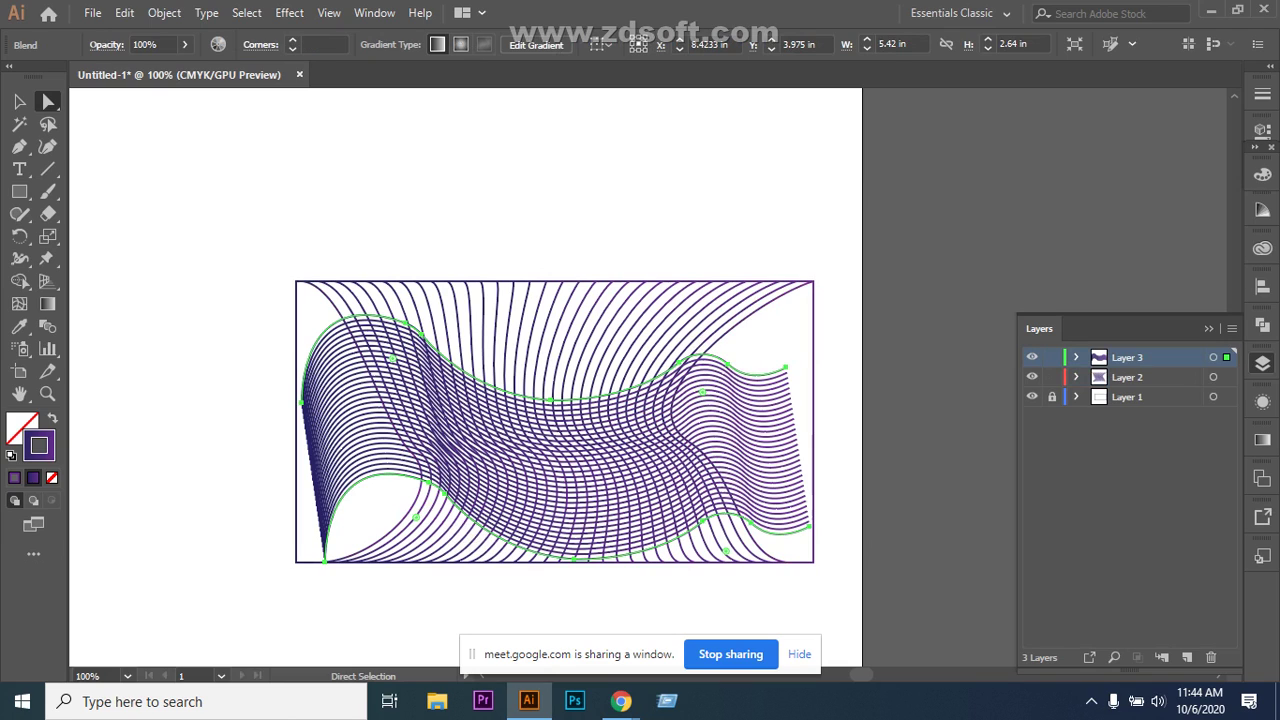
pyautogui.click(1052, 357)
pyautogui.click(410, 450)
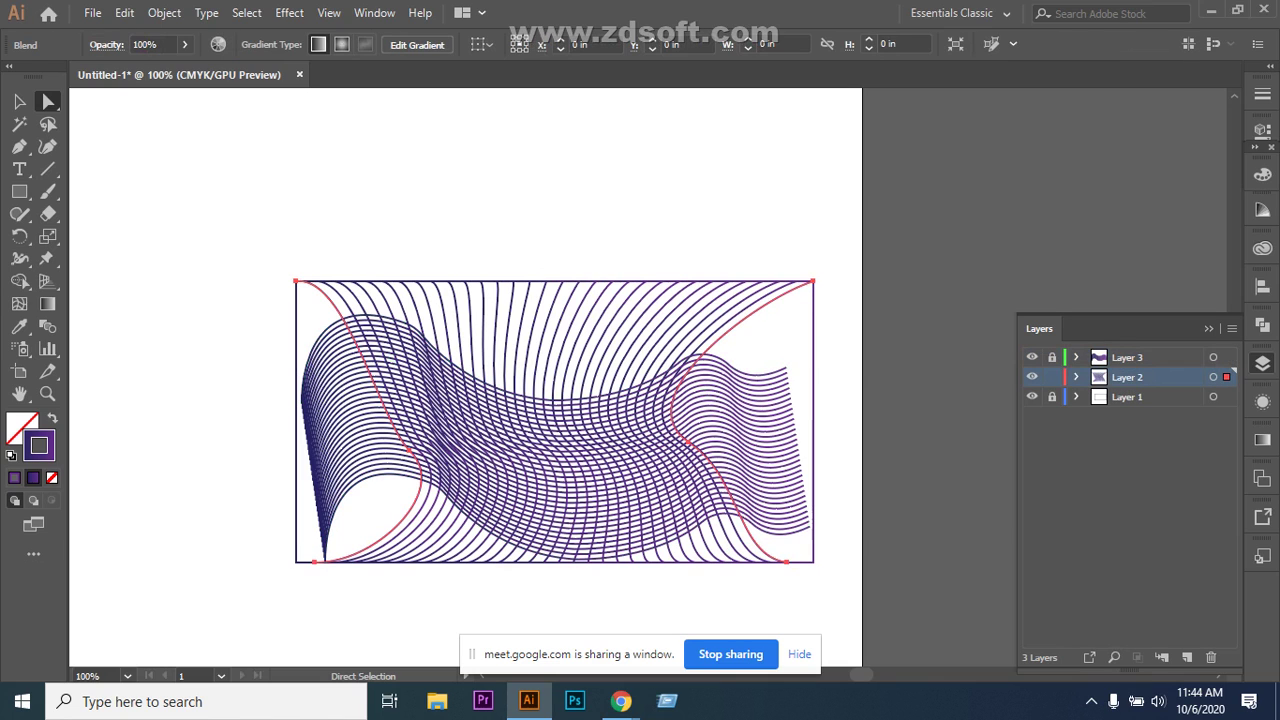
pyautogui.moveTo(410, 450); pyautogui.dragTo(409, 431)
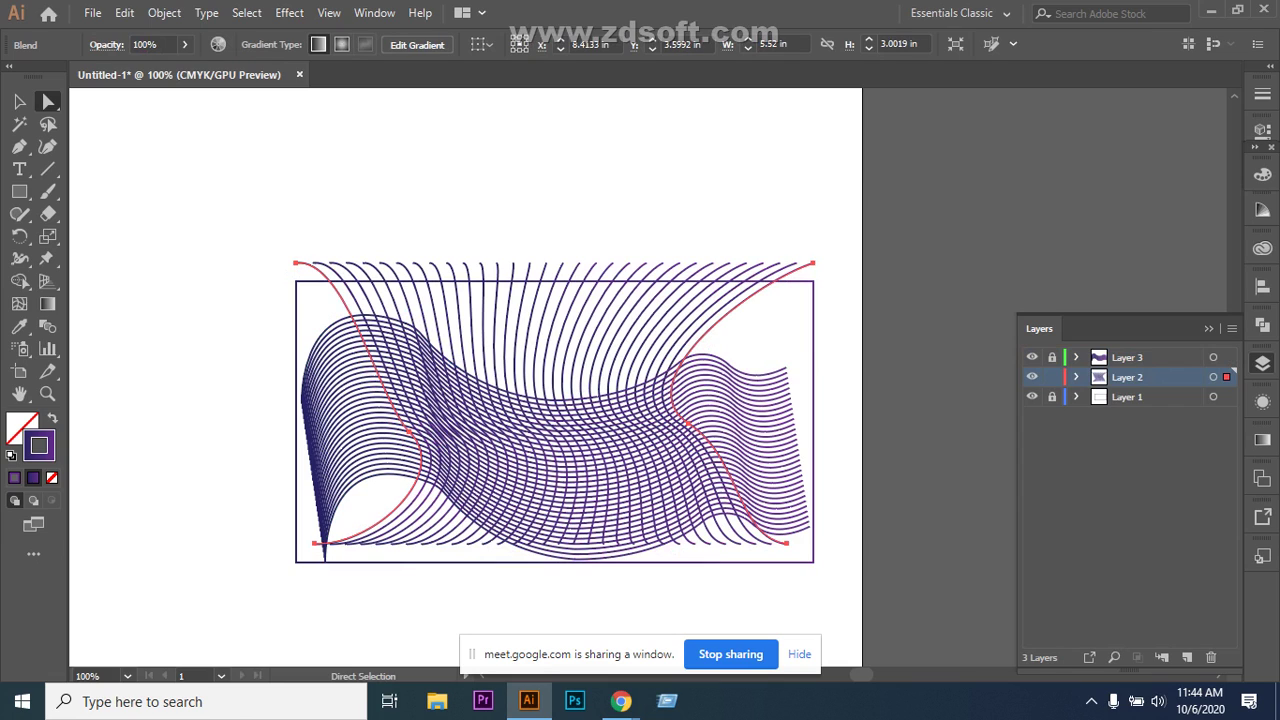
# Move the left end path's lower anchor to the rectangle's lower-left corner and smooth the path into one inward arc.
pyautogui.click(315, 543)
pyautogui.moveTo(315, 543); pyautogui.dragTo(296, 562)
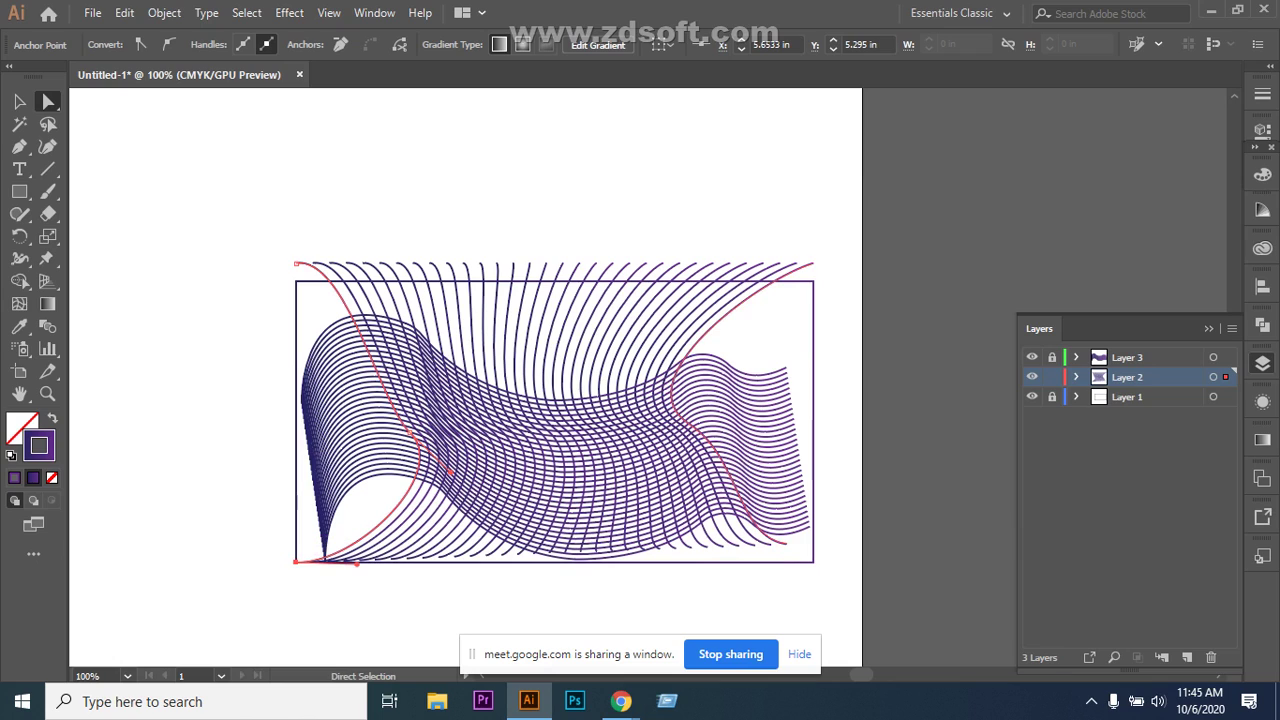
pyautogui.moveTo(450, 472); pyautogui.dragTo(404, 537)
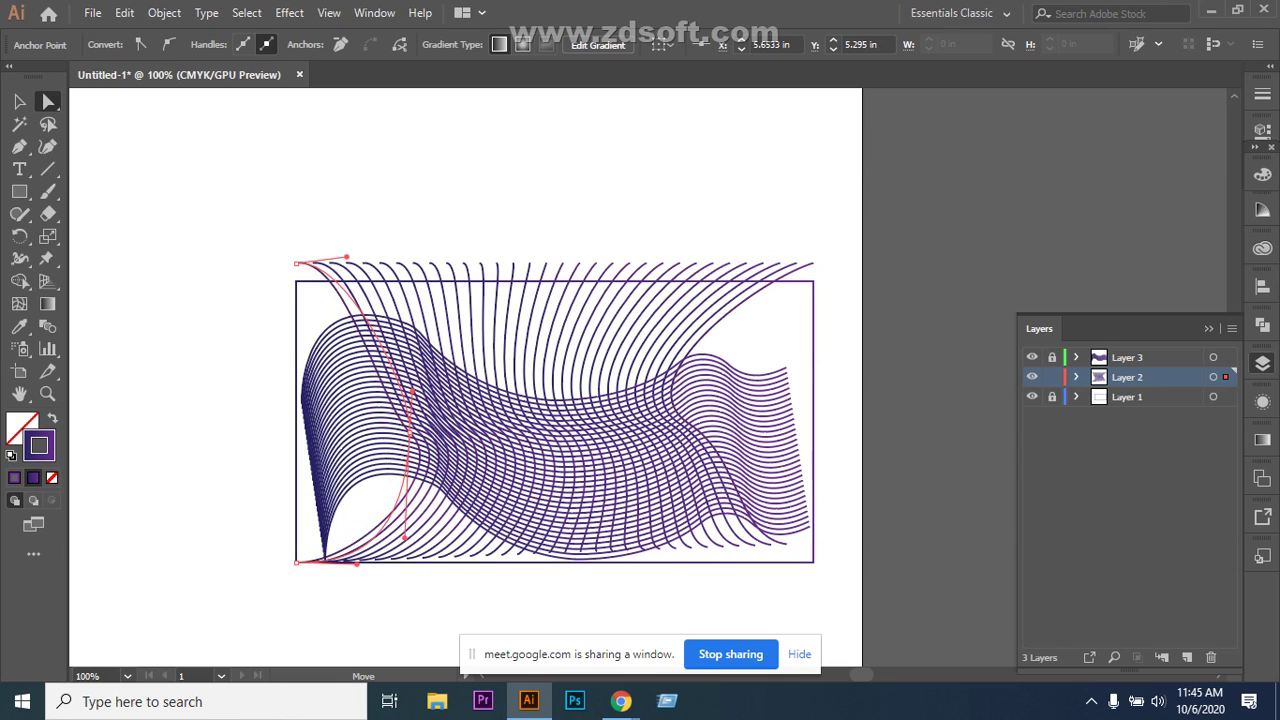
pyautogui.moveTo(422, 444); pyautogui.dragTo(374, 441)
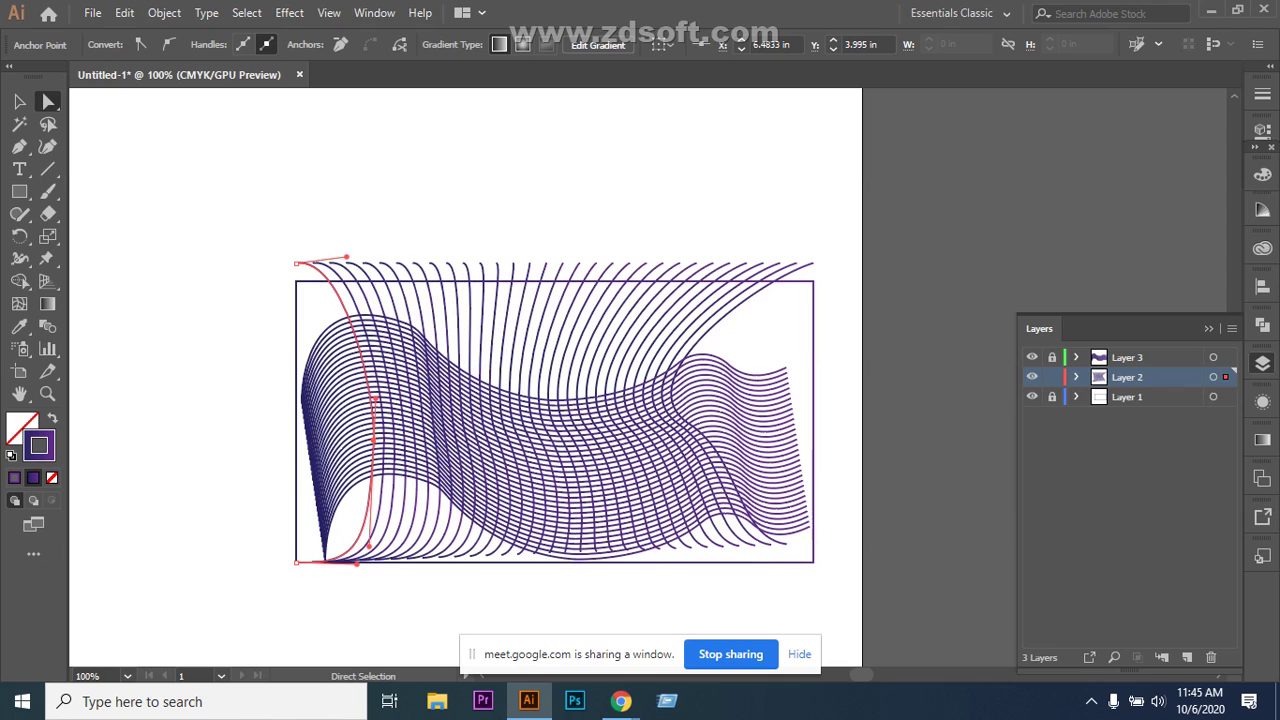
# Adjust the middle curve handle of the vertical-line blend's right end path, pulling it slightly down and toward the centre.
pyautogui.click(676, 398)
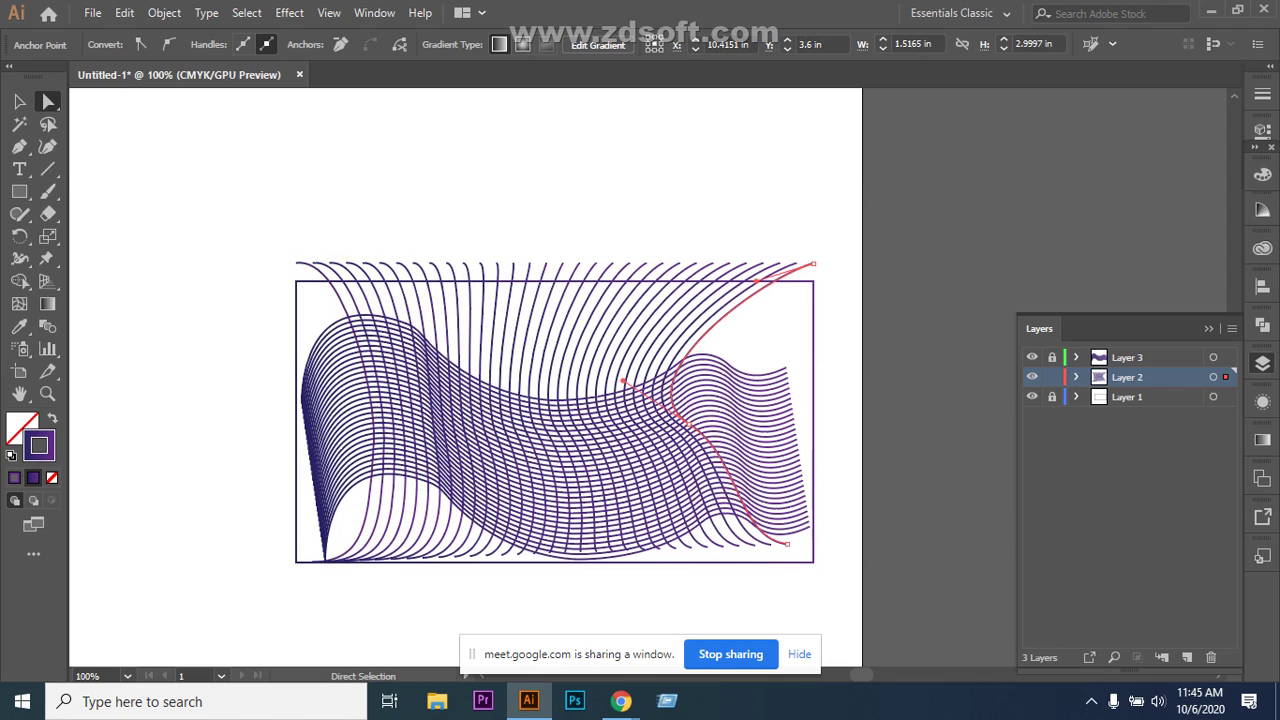
pyautogui.moveTo(623, 380); pyautogui.dragTo(610, 408)
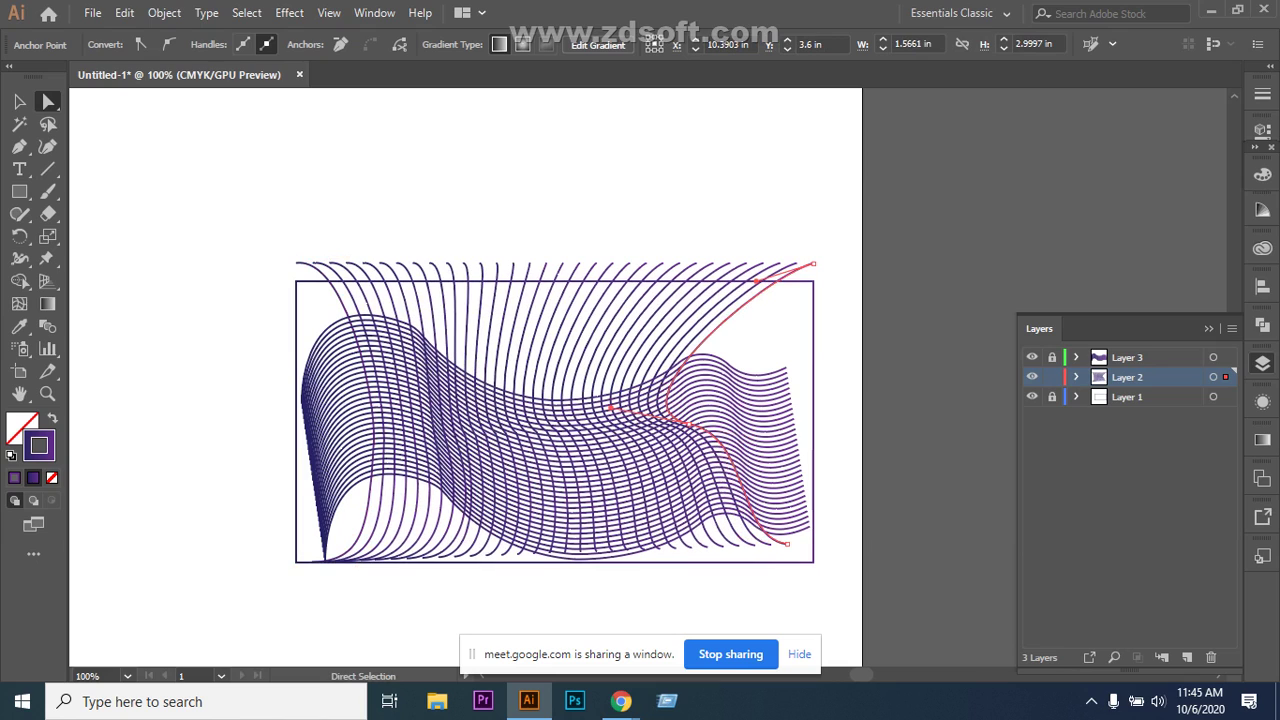
pyautogui.click(543, 388)
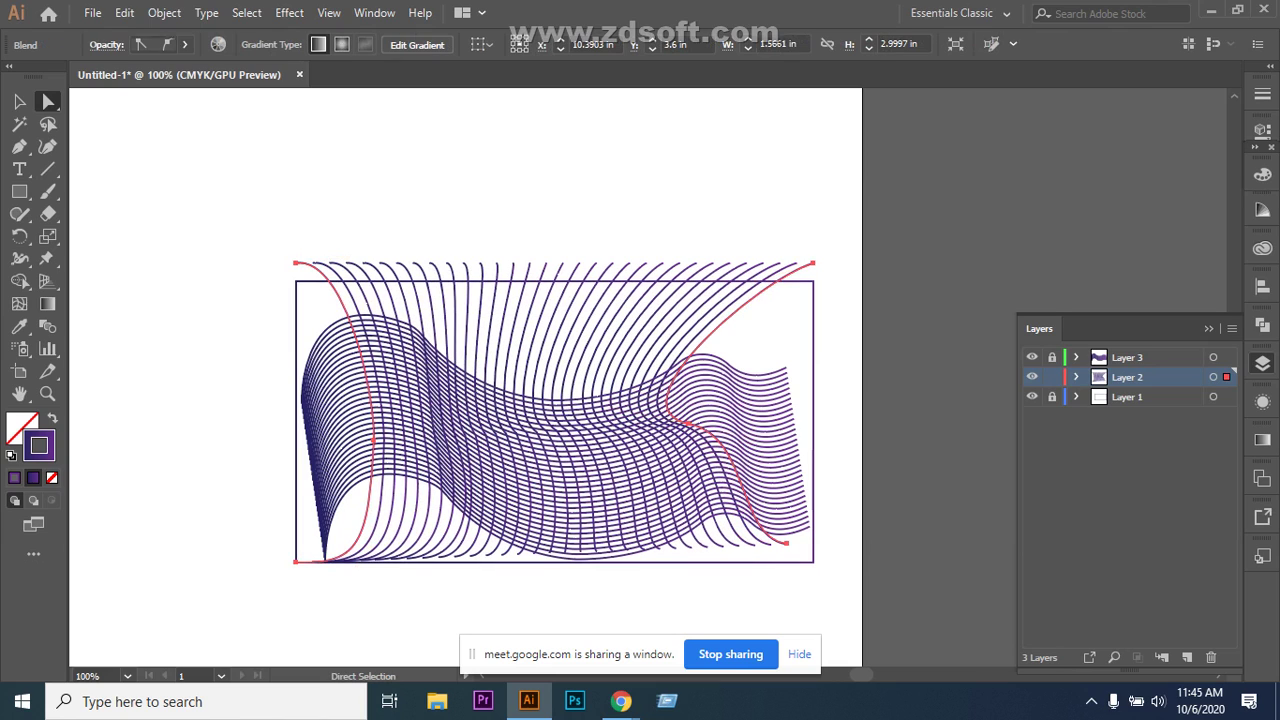
# Lock Layer 2, unlock Layer 3 and move the wave blend slightly upward inside the rectangle.
pyautogui.hotkey('ctrl', 'shift', 'a')
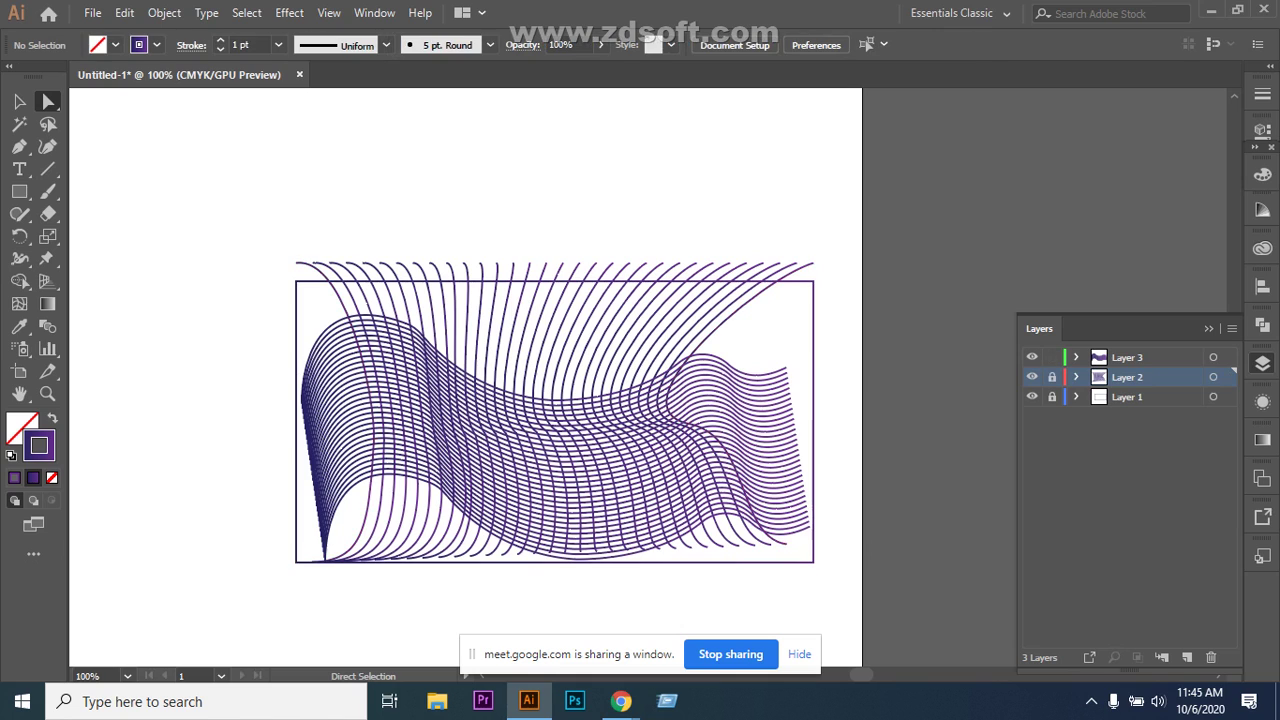
pyautogui.moveTo(572, 399); pyautogui.dragTo(551, 383)
pyautogui.click(549, 383)
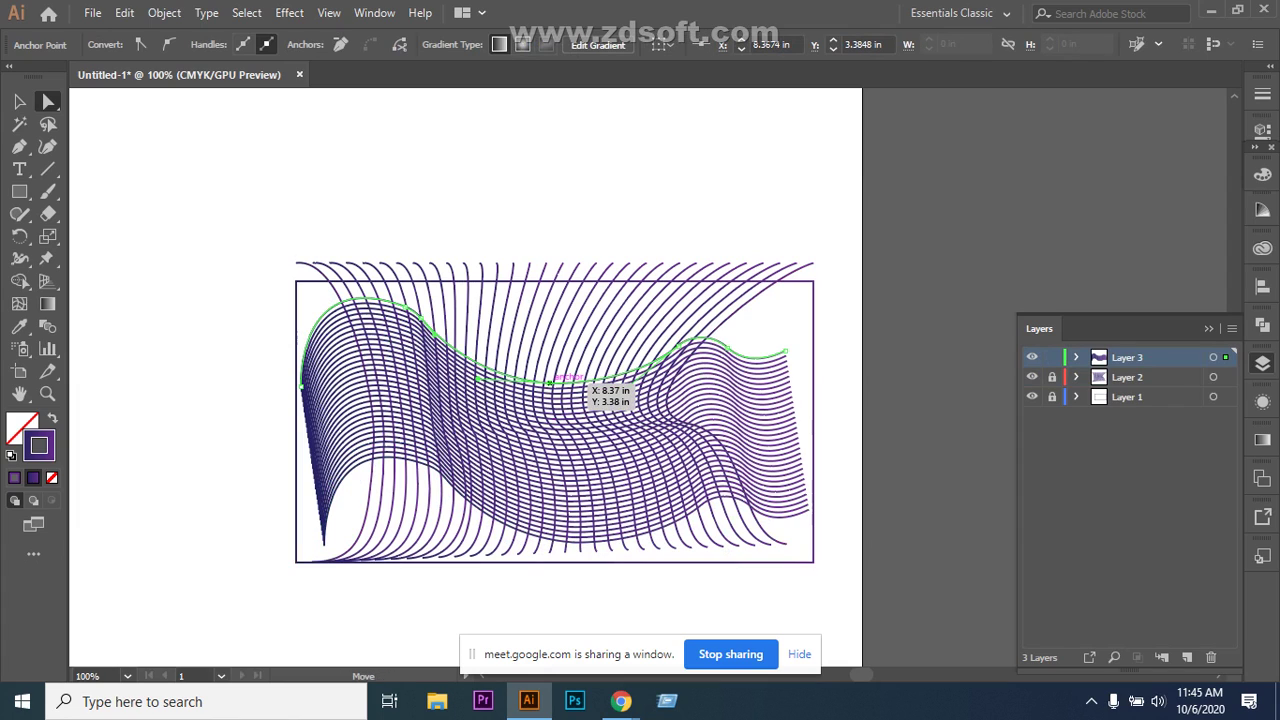
# Raise the top wave's middle anchor and reshape the bottom wave's bend near its left hump.
pyautogui.moveTo(549, 383); pyautogui.dragTo(617, 337)
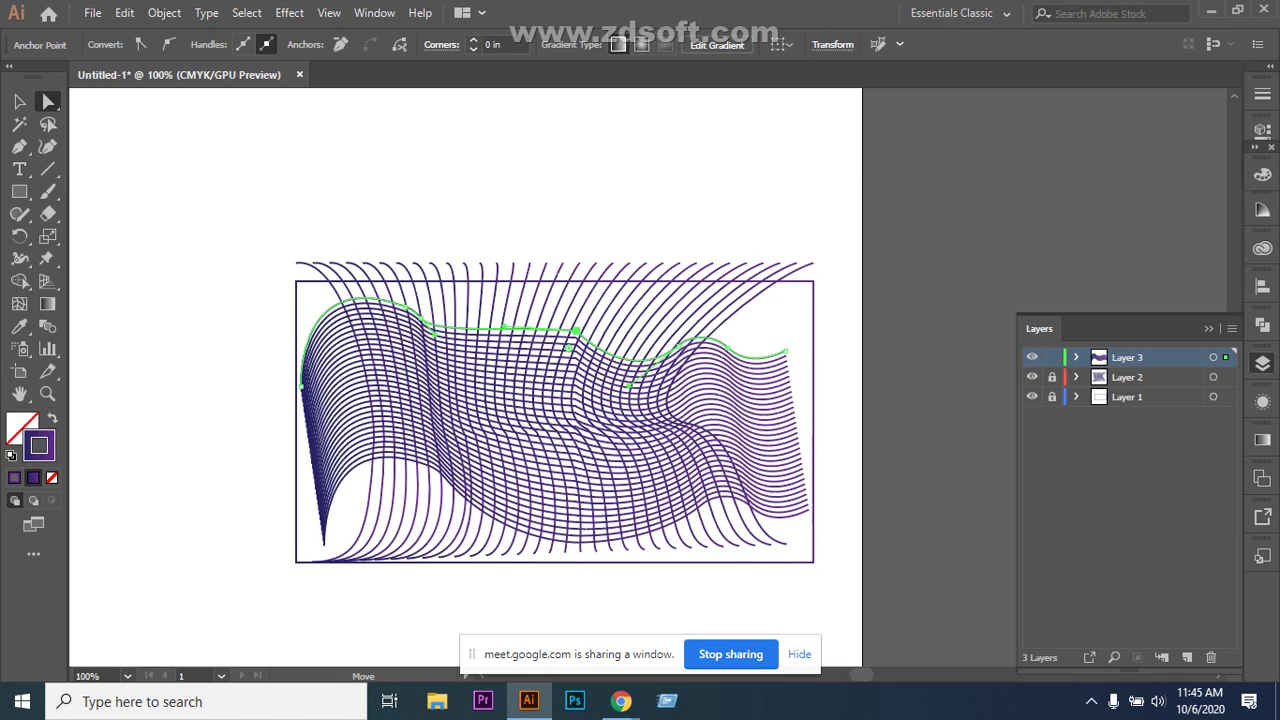
pyautogui.click(495, 520)
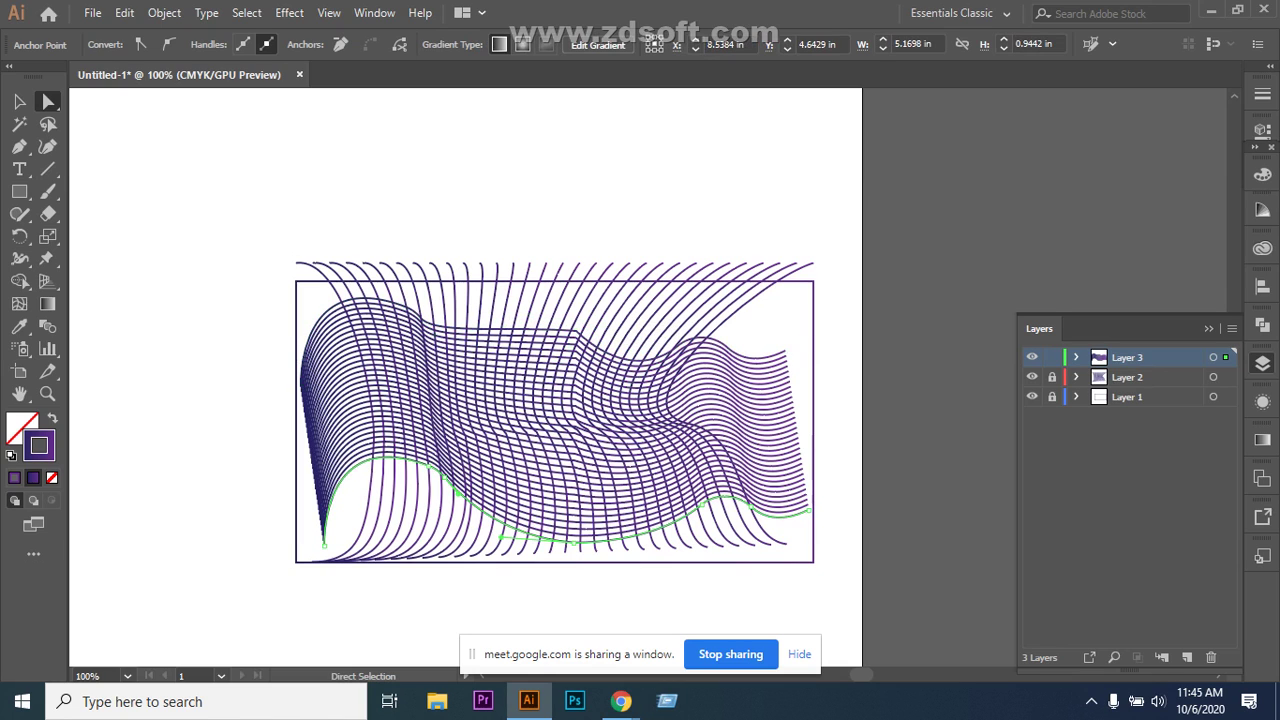
pyautogui.moveTo(458, 492); pyautogui.dragTo(442, 472)
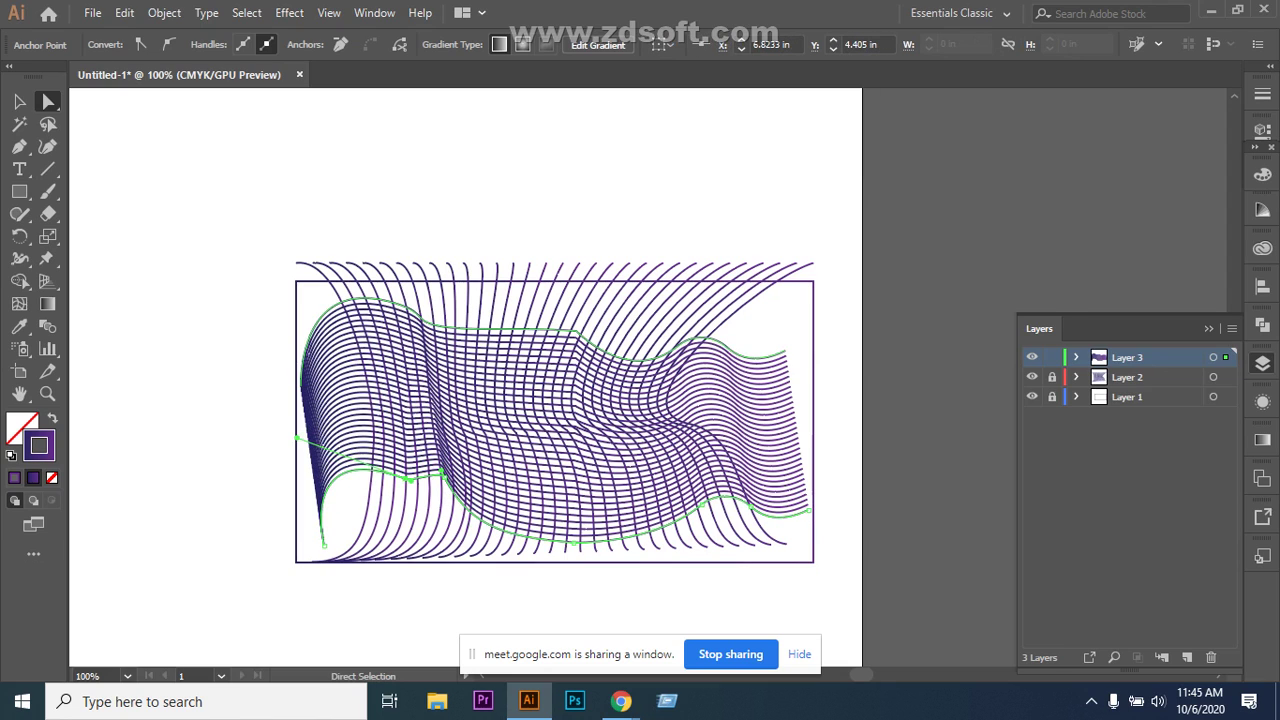
# Nudge the whole wave blend slightly down and steepen the bottom wave's right hump by adjusting its anchor and handle.
pyautogui.hotkey('ctrl', 'a')
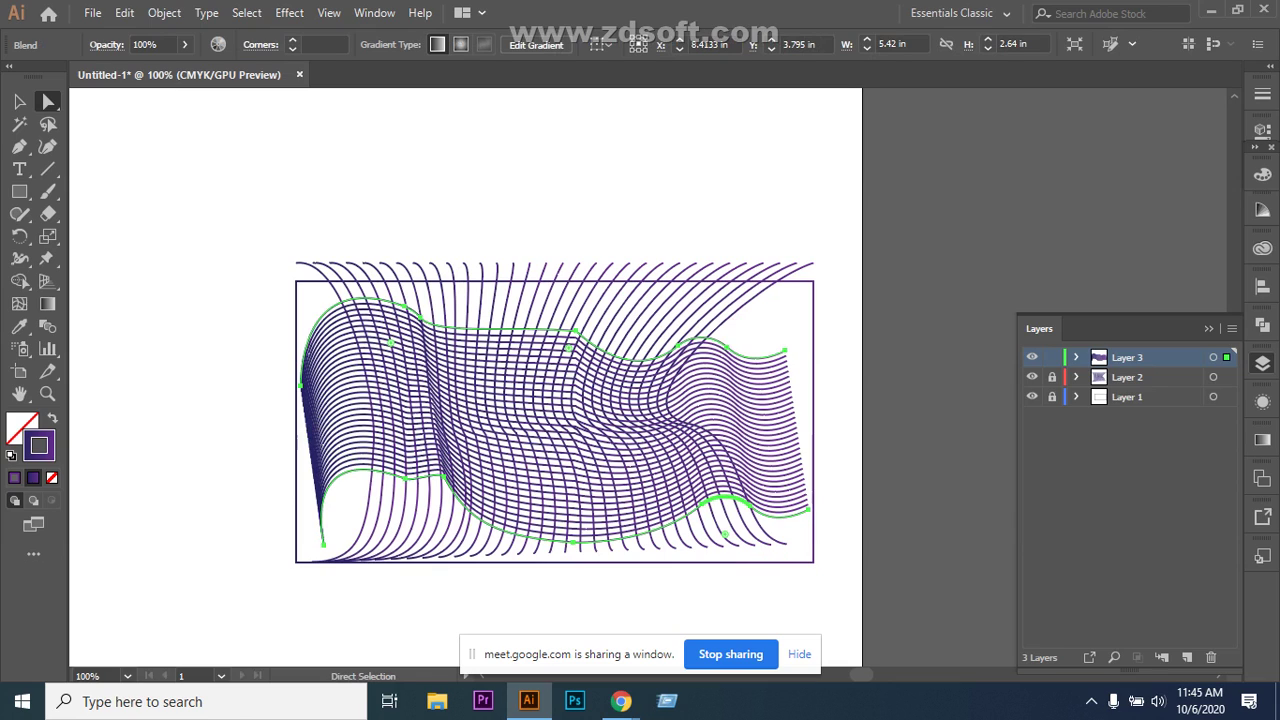
pyautogui.moveTo(725, 534); pyautogui.dragTo(734, 543)
pyautogui.moveTo(700, 503)
pyautogui.mouseDown()
pyautogui.moveTo(697, 514)
pyautogui.moveTo(715, 487)
pyautogui.mouseUp()
pyautogui.click(697, 514)
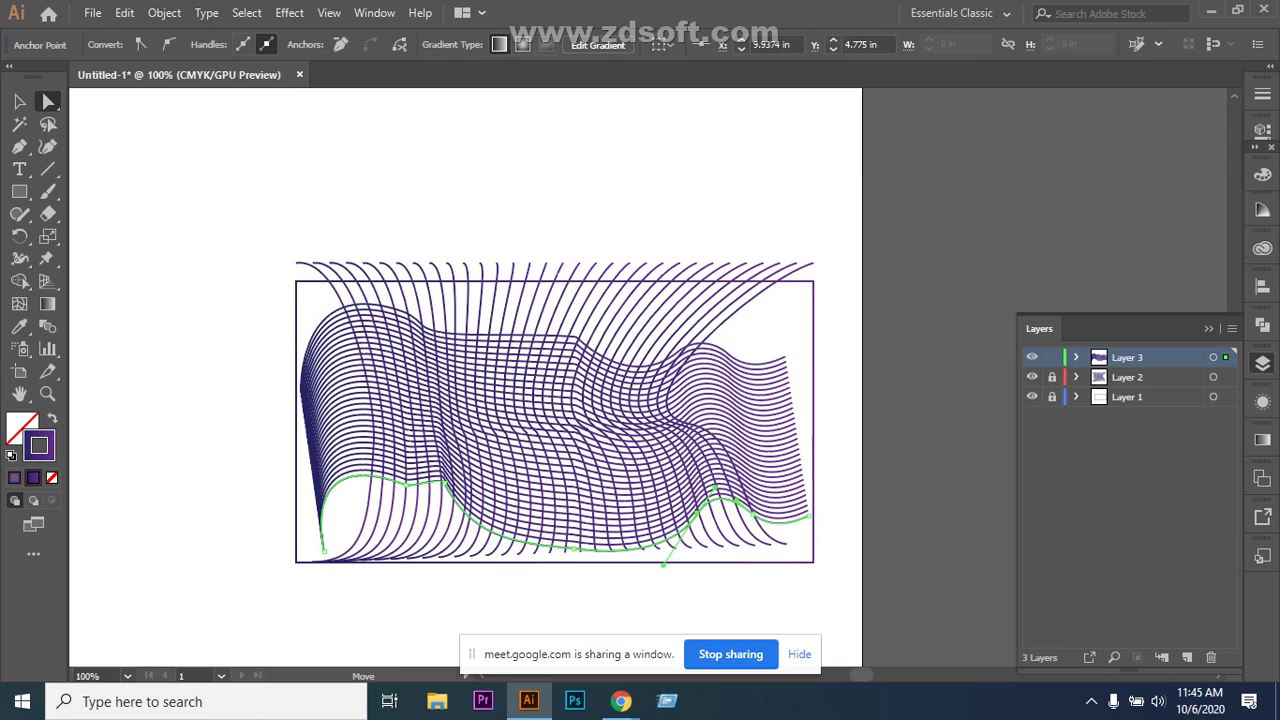
pyautogui.moveTo(662, 563); pyautogui.dragTo(639, 577)
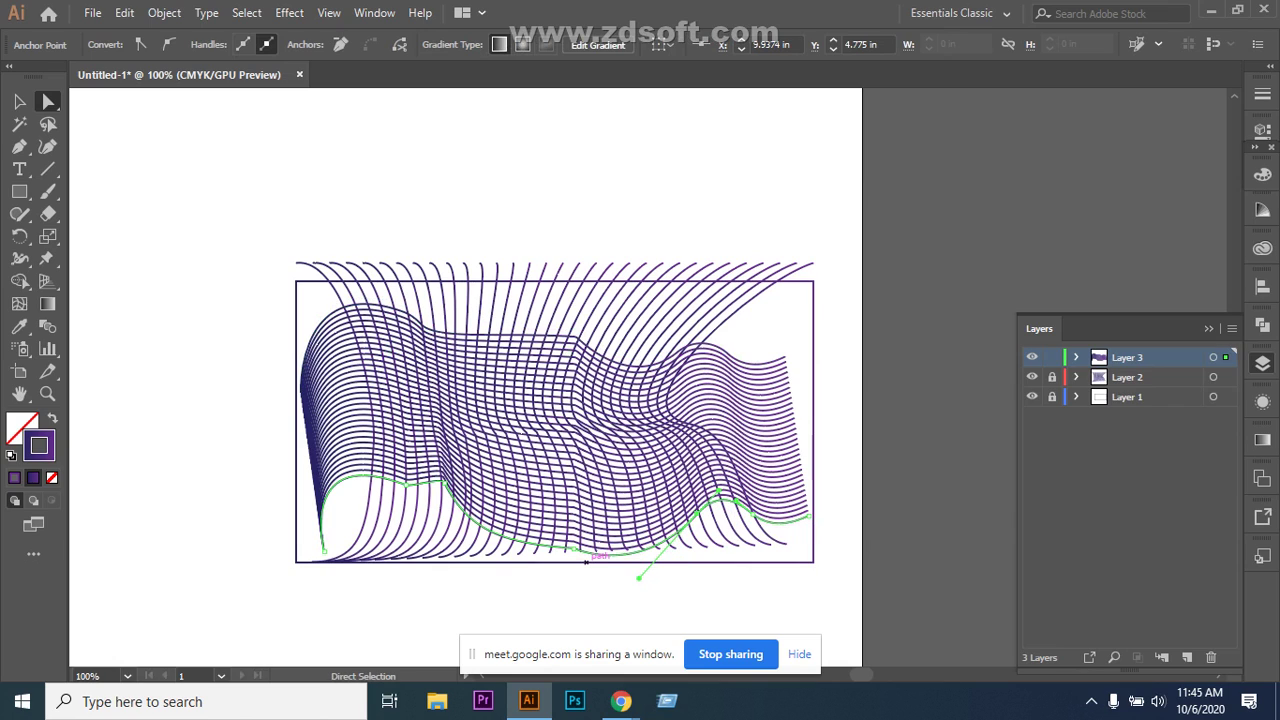
# Sharpen the bottom wave's left peak and pull the anchor beside it down toward the rectangle's lower edge.
pyautogui.click(441, 480)
pyautogui.click(446, 484)
pyautogui.moveTo(469, 529); pyautogui.dragTo(513, 494)
pyautogui.moveTo(507, 516); pyautogui.dragTo(463, 553)
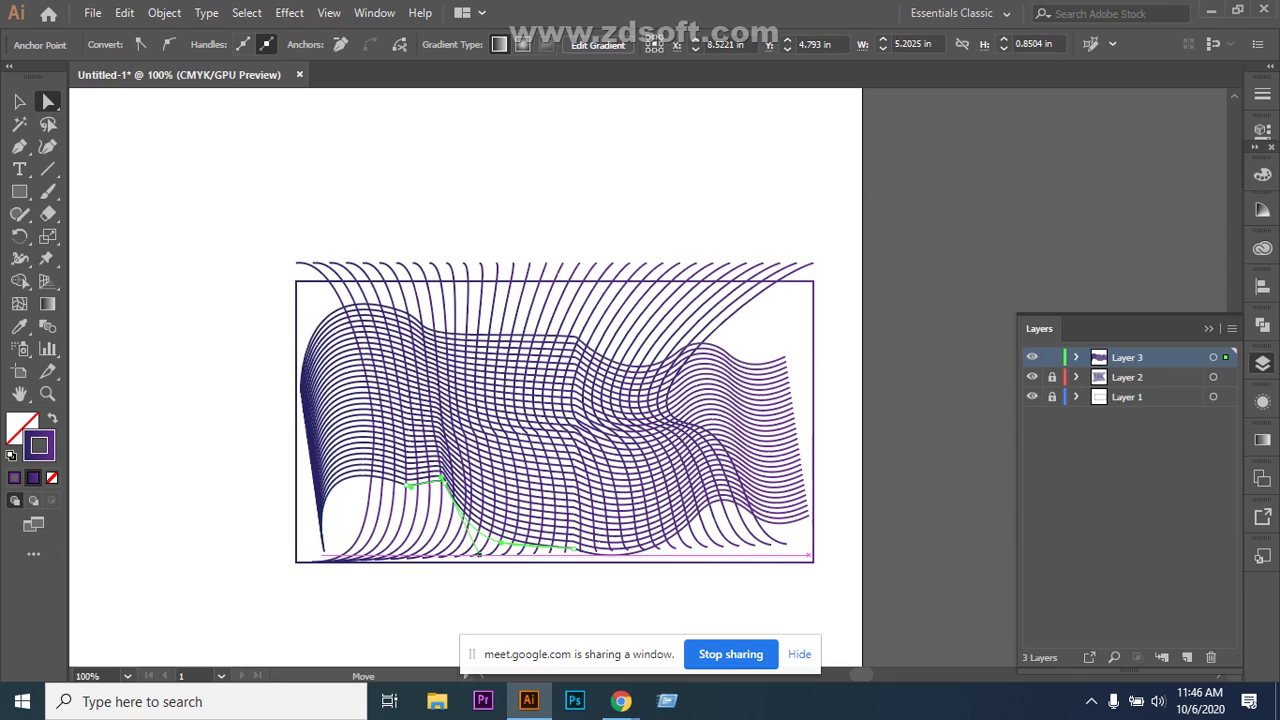
pyautogui.click(441, 479)
pyautogui.moveTo(407, 485); pyautogui.dragTo(392, 524)
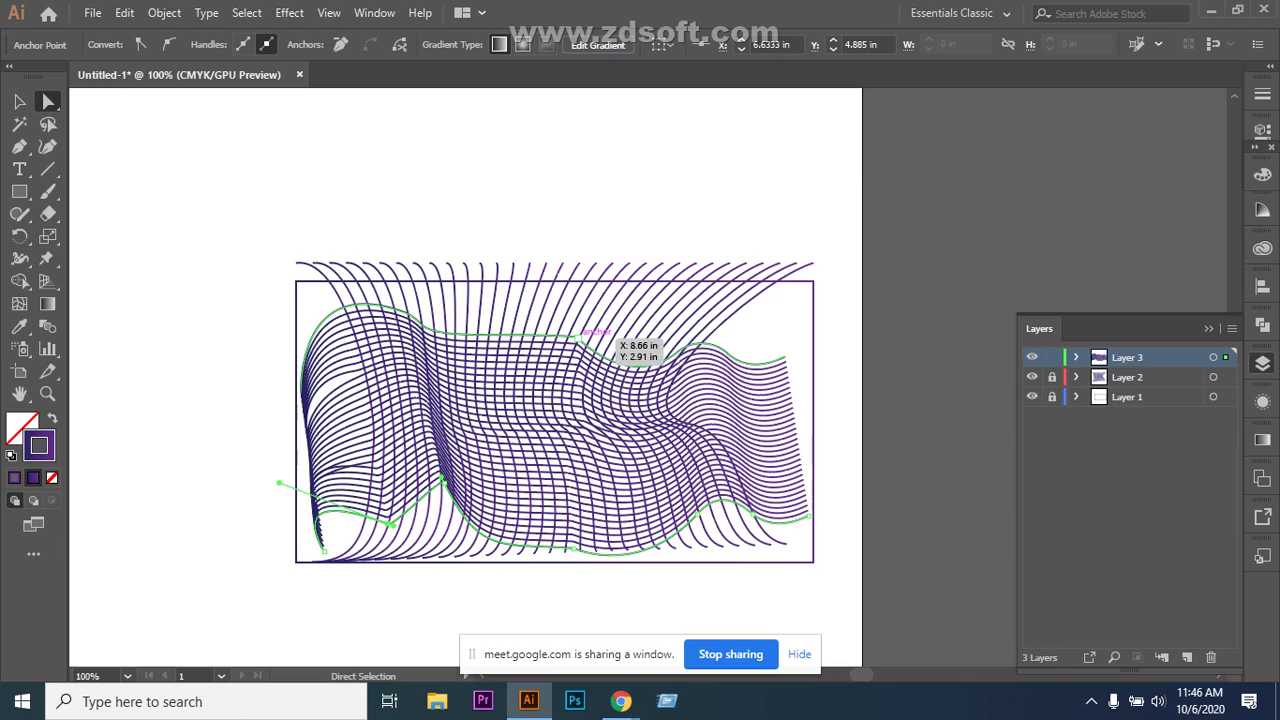
# Lift the top wave's middle anchor into a peak and raise its right end to meet the rectangle's right edge with a smooth curve.
pyautogui.click(578, 340)
pyautogui.moveTo(578, 340); pyautogui.dragTo(594, 327)
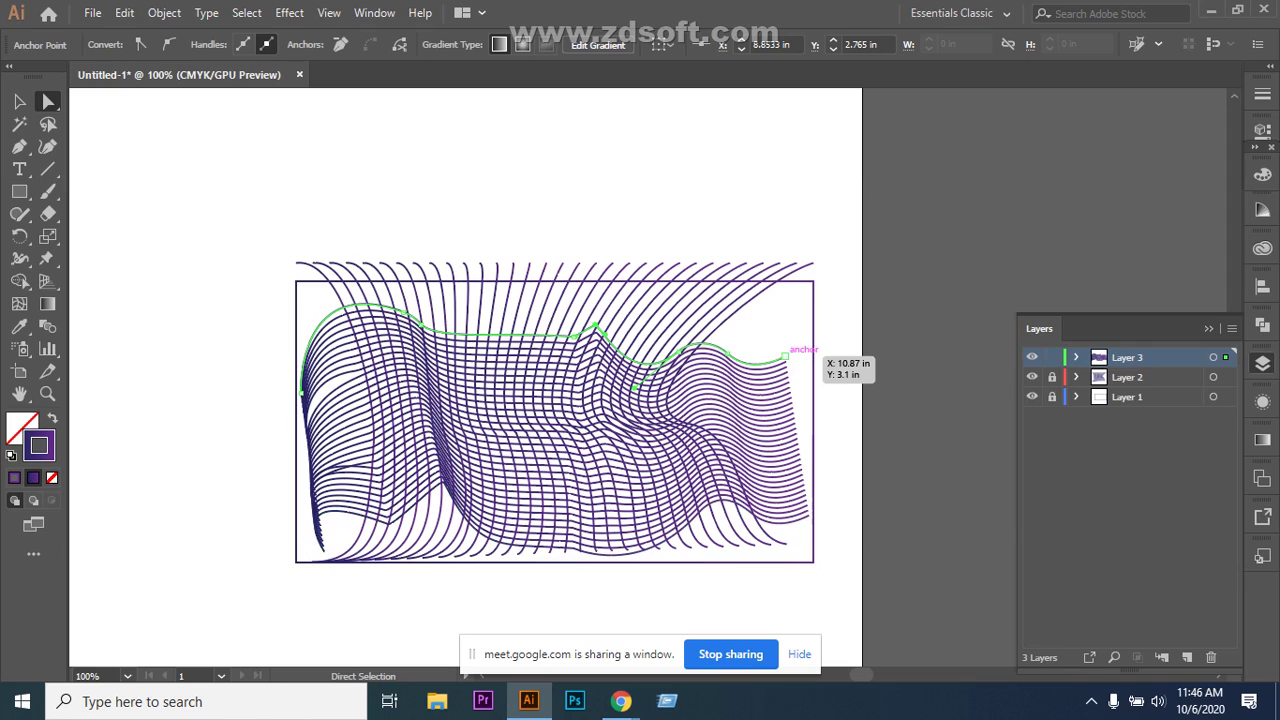
pyautogui.moveTo(785, 354); pyautogui.dragTo(808, 313)
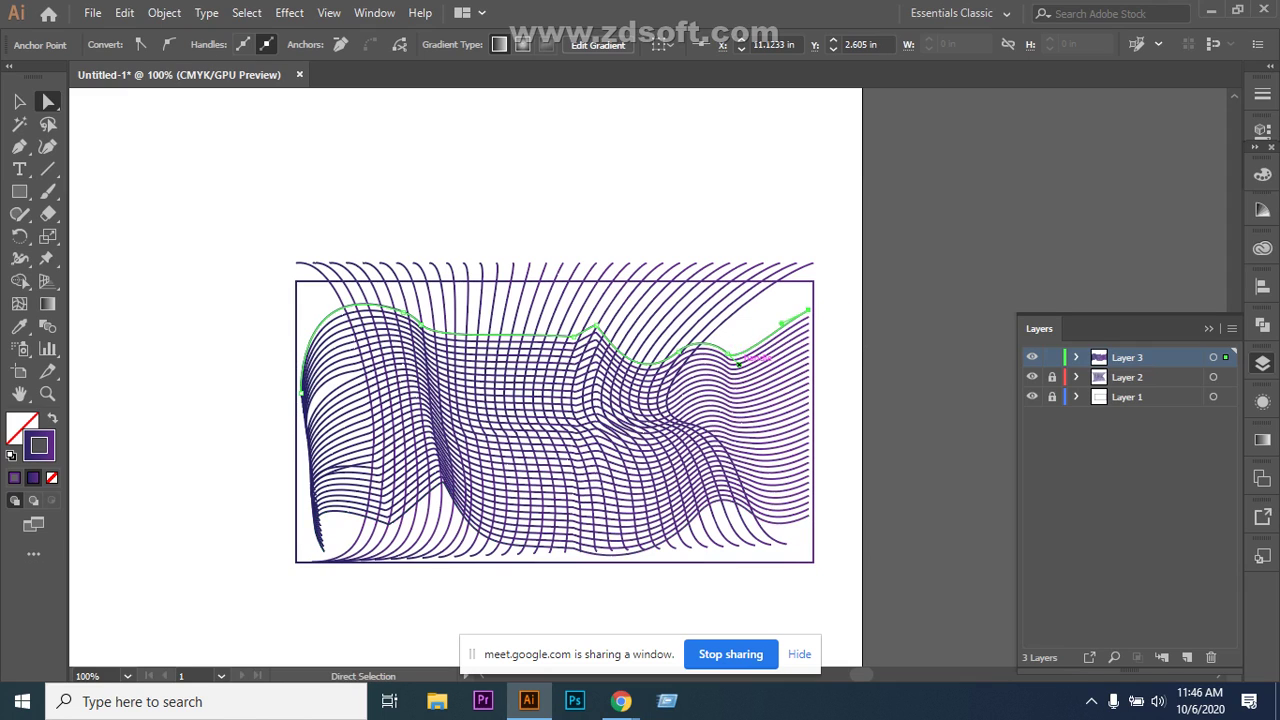
pyautogui.moveTo(737, 364); pyautogui.dragTo(748, 319)
# Extend the left ends of the bottom and top waves to the rectangle's left edge near its lower and upper corners.
pyautogui.hotkey('ctrl', 'shift', 'a')
pyautogui.hotkey('ctrl', 'a')
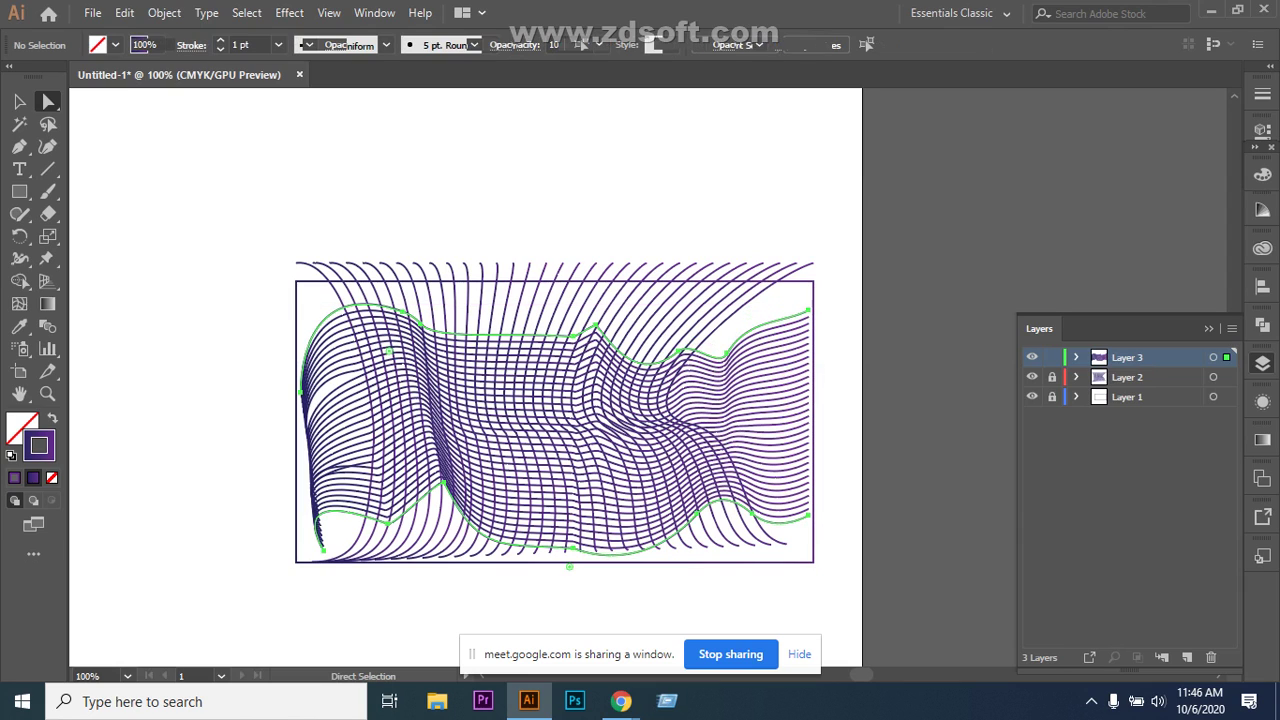
pyautogui.moveTo(322, 548); pyautogui.dragTo(303, 559)
pyautogui.moveTo(393, 526); pyautogui.dragTo(393, 543)
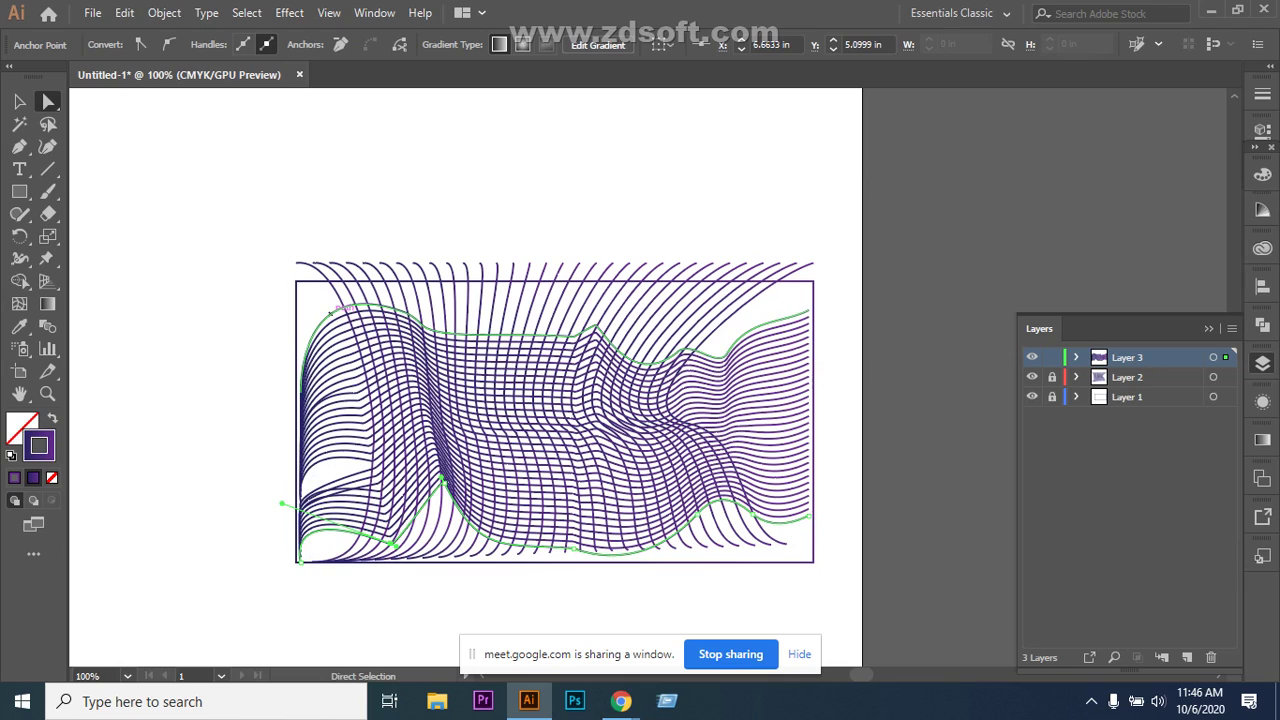
pyautogui.click(345, 307)
pyautogui.moveTo(301, 392); pyautogui.dragTo(298, 300)
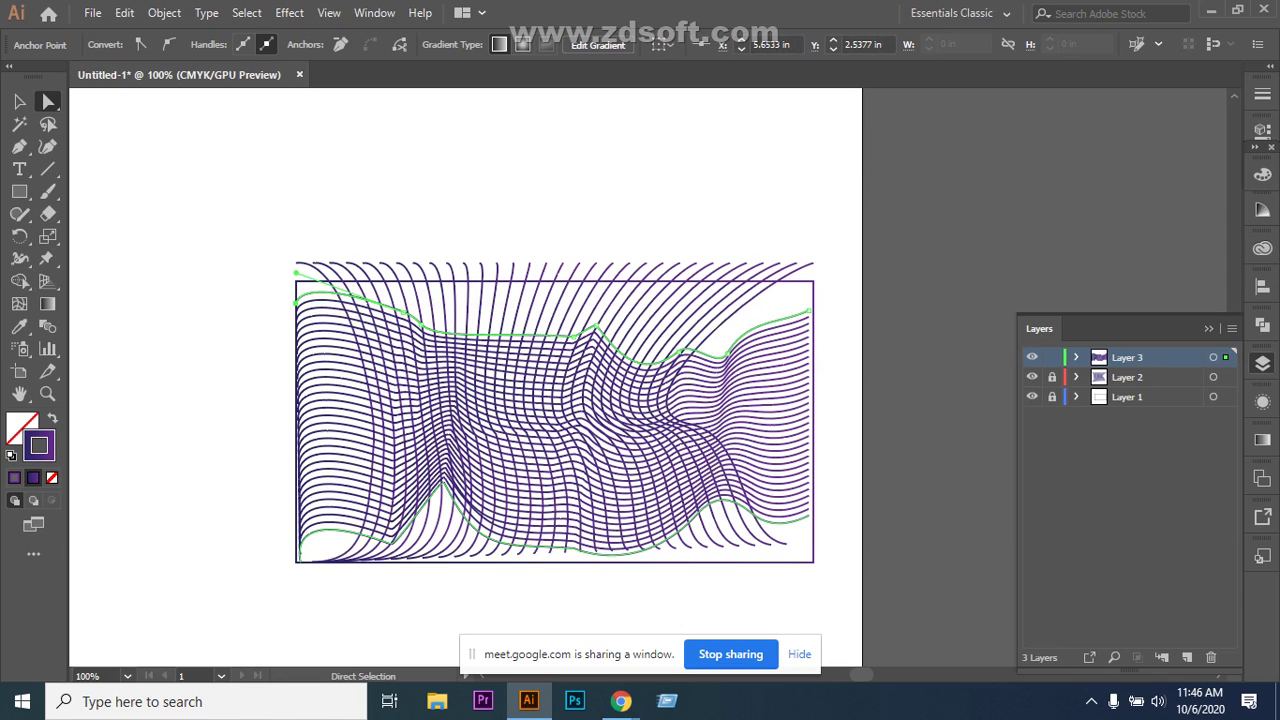
# Reshape the top wave by lifting its left dip and raising the hump right of the middle peak.
pyautogui.click(596, 325)
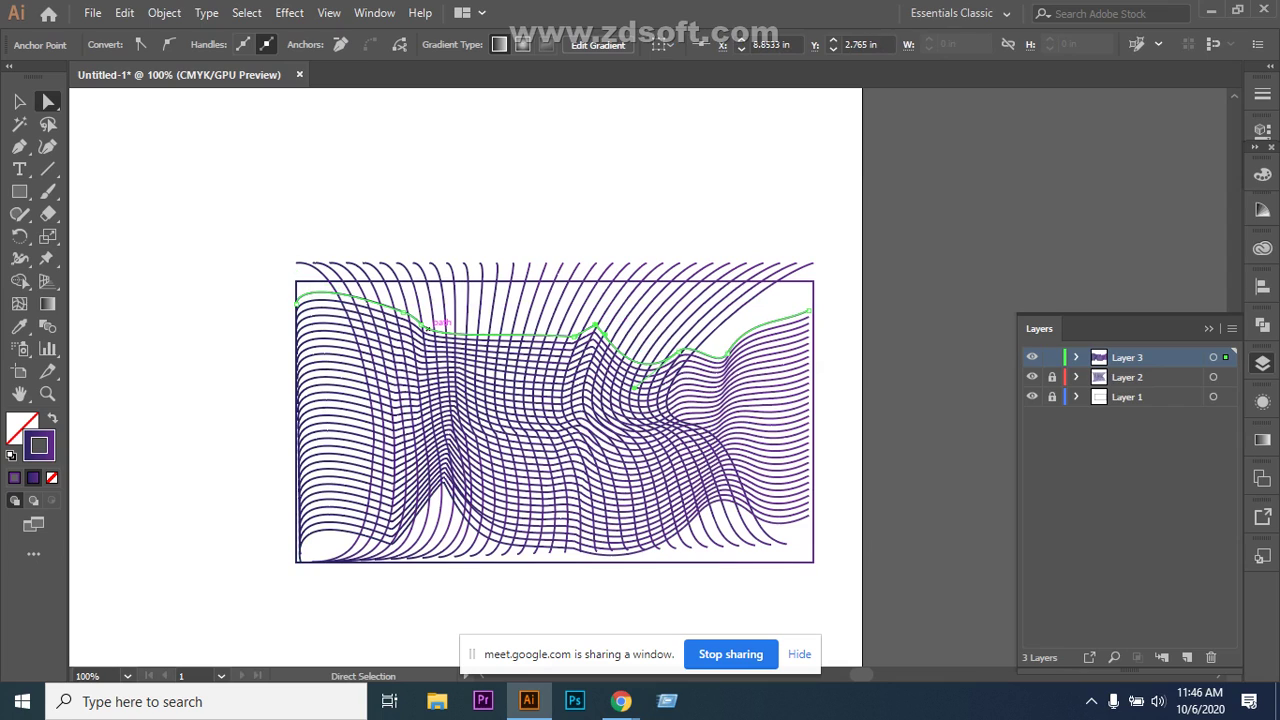
pyautogui.click(462, 332)
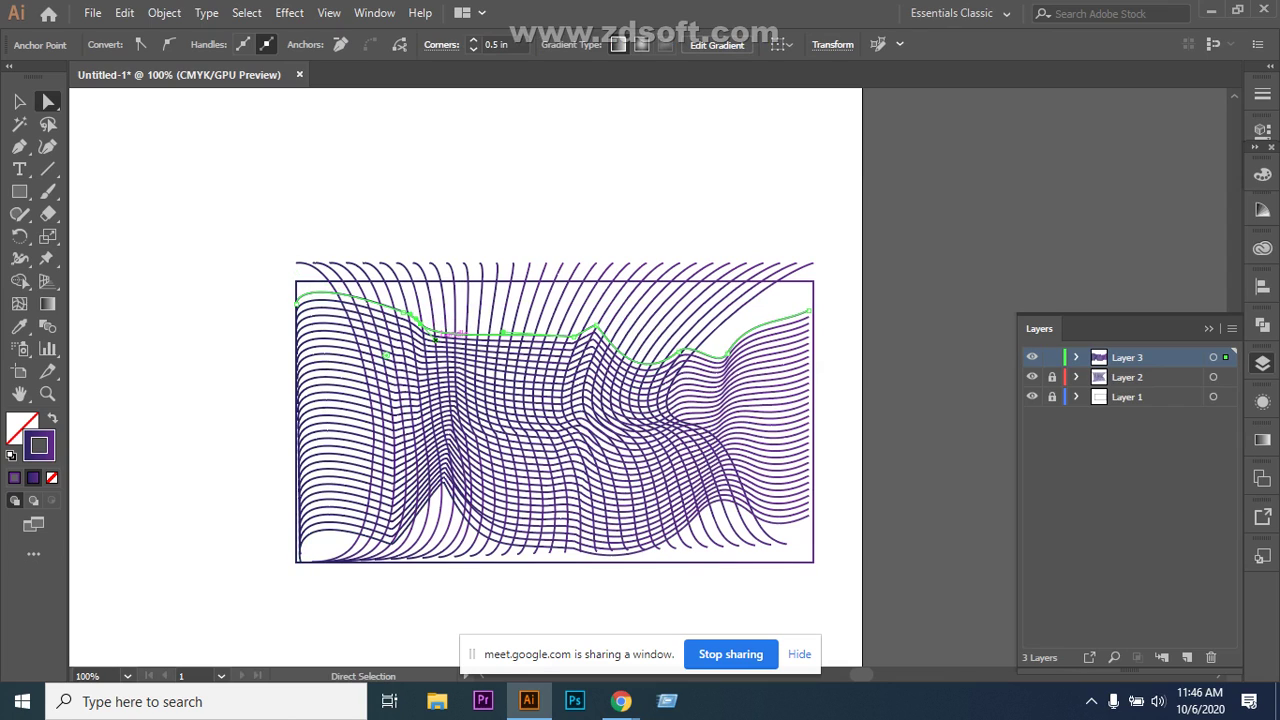
pyautogui.moveTo(456, 332); pyautogui.dragTo(464, 322)
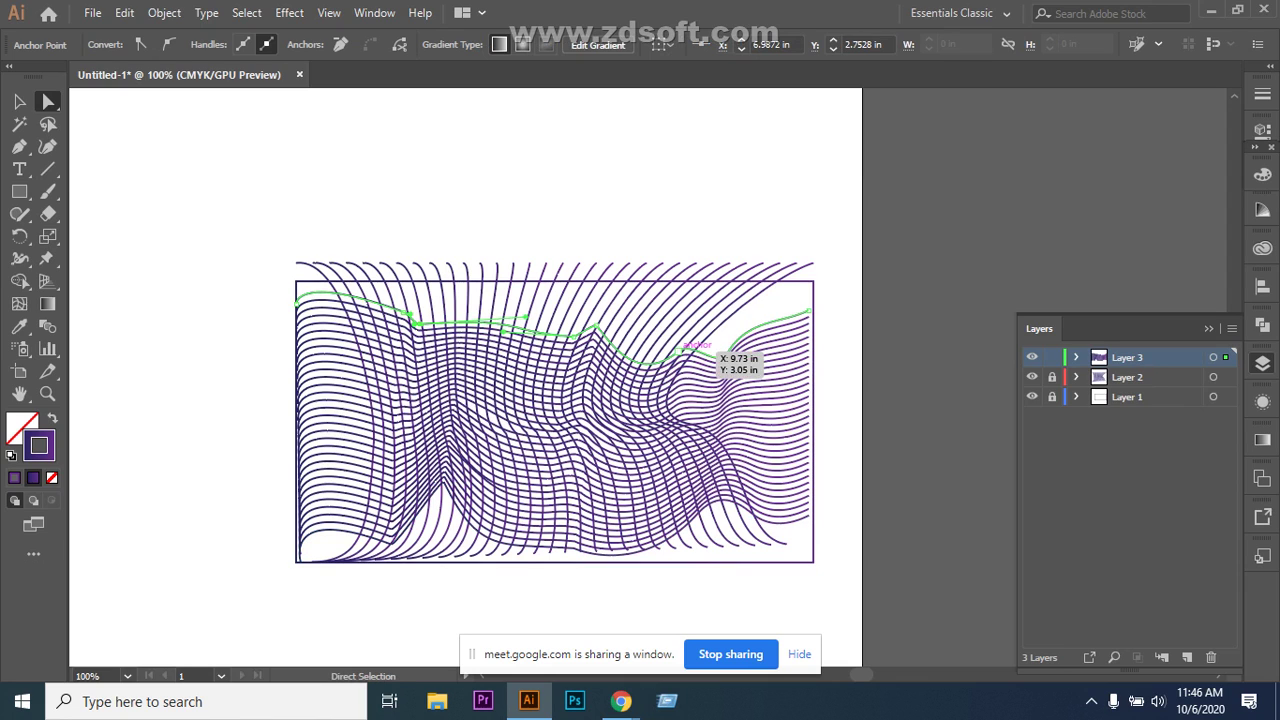
pyautogui.moveTo(680, 351); pyautogui.dragTo(701, 323)
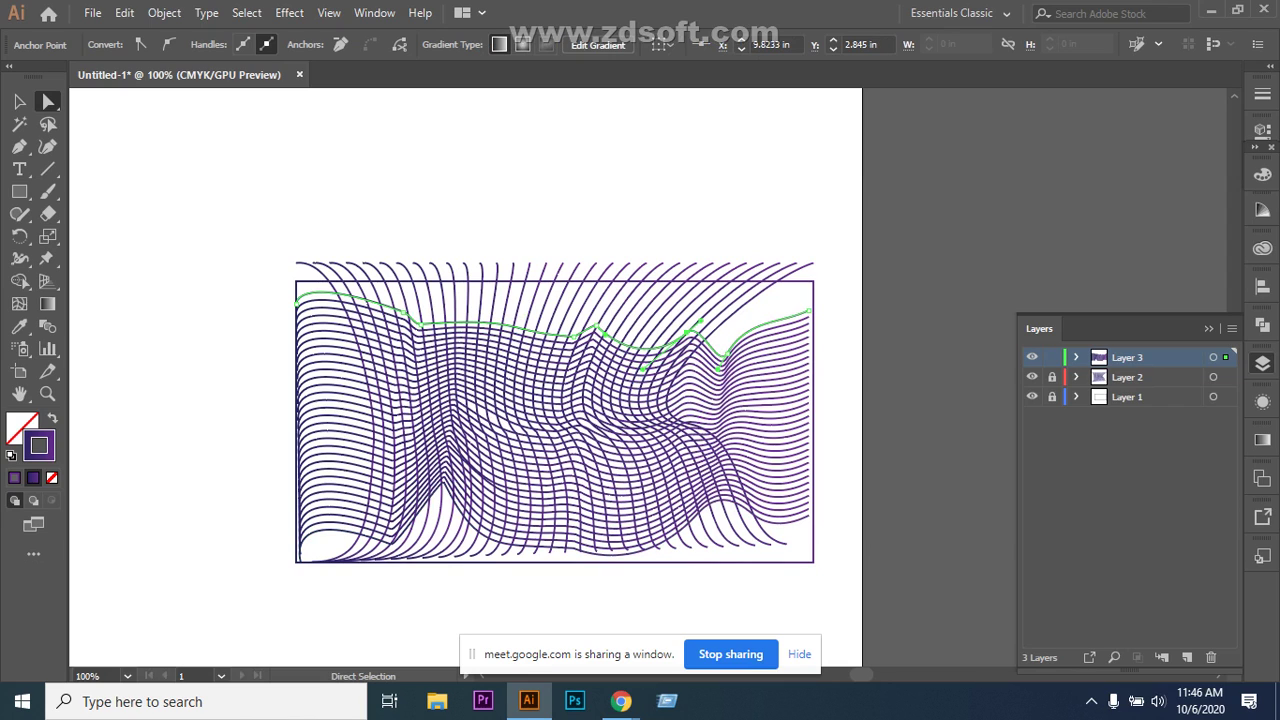
# Lock Layer 3, unlock Layer 2 and pull the middle anchors of the vertical-line blend's end paths toward the rectangle's sides.
pyautogui.click(1052, 357)
pyautogui.click(1052, 377)
pyautogui.click(669, 405)
pyautogui.moveTo(694, 421); pyautogui.dragTo(752, 421)
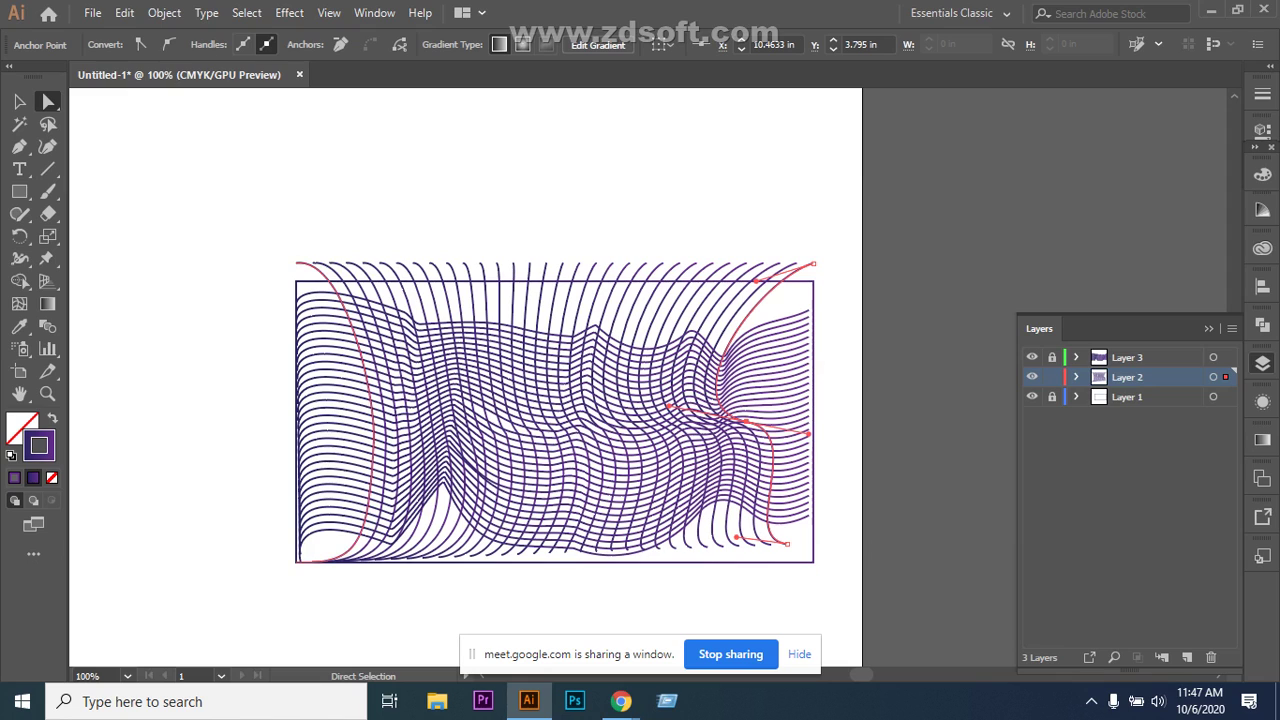
pyautogui.click(374, 438)
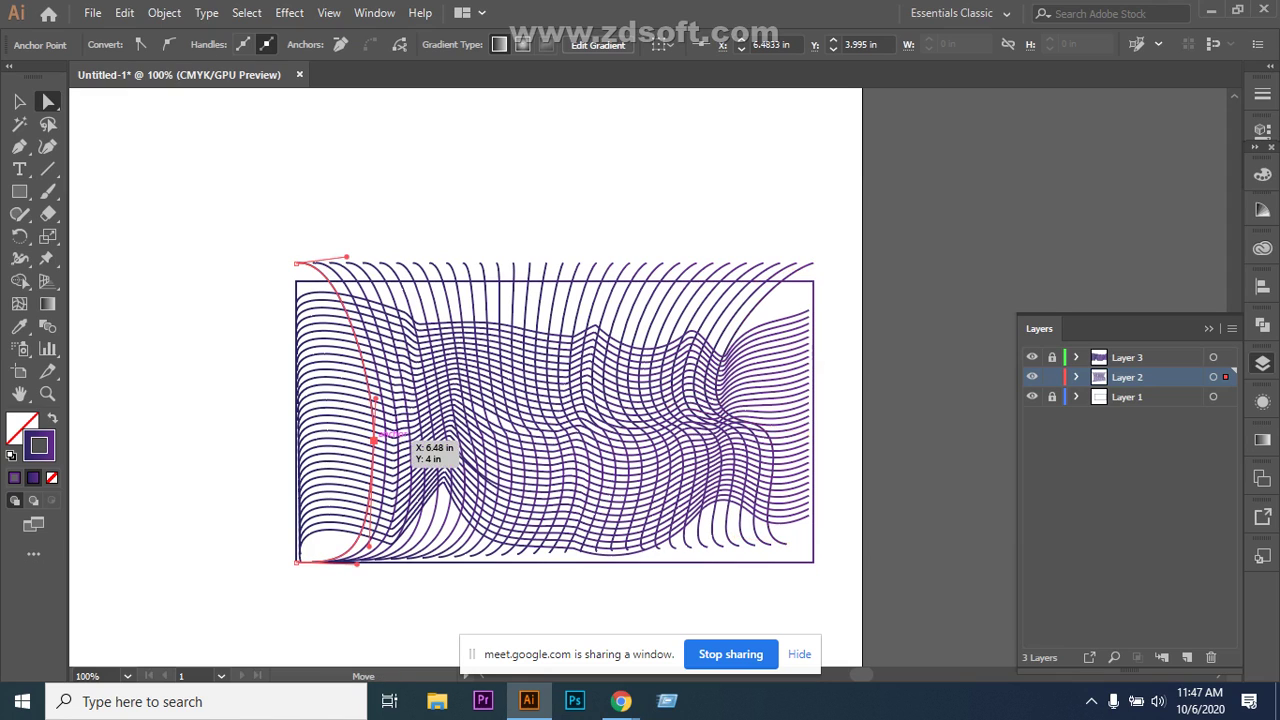
pyautogui.moveTo(374, 438); pyautogui.dragTo(360, 430)
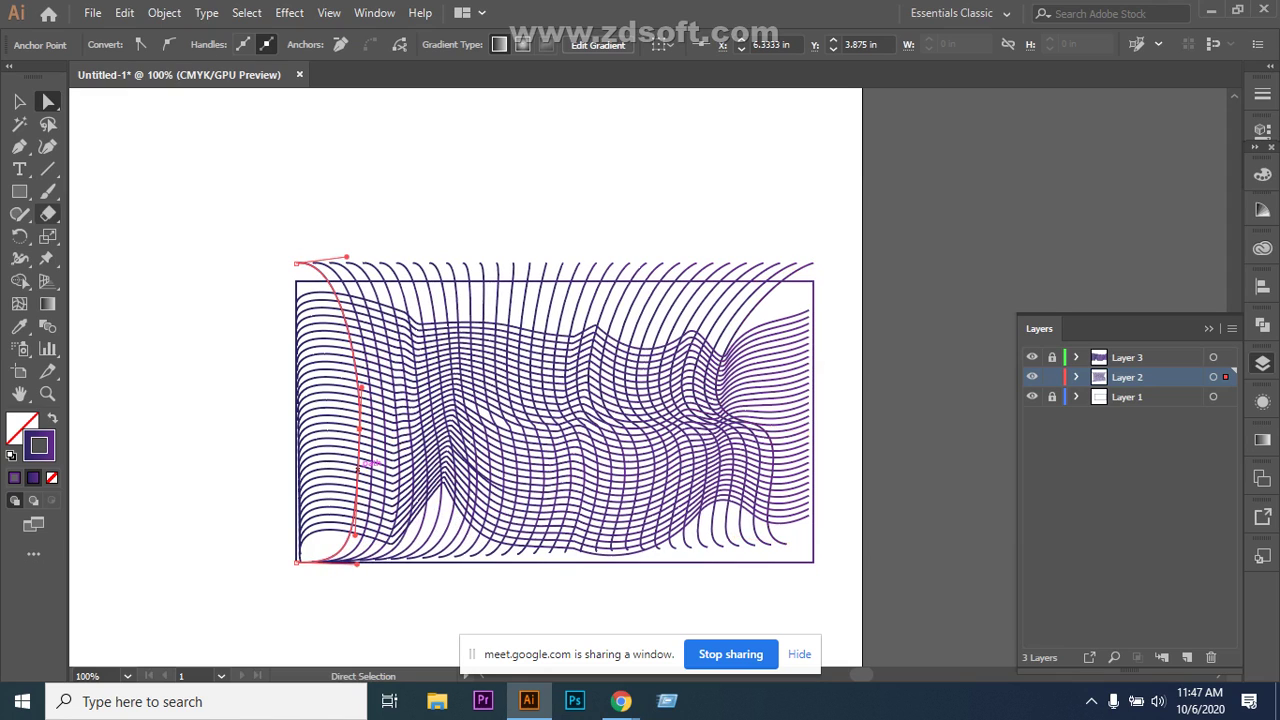
pyautogui.click(19, 146)
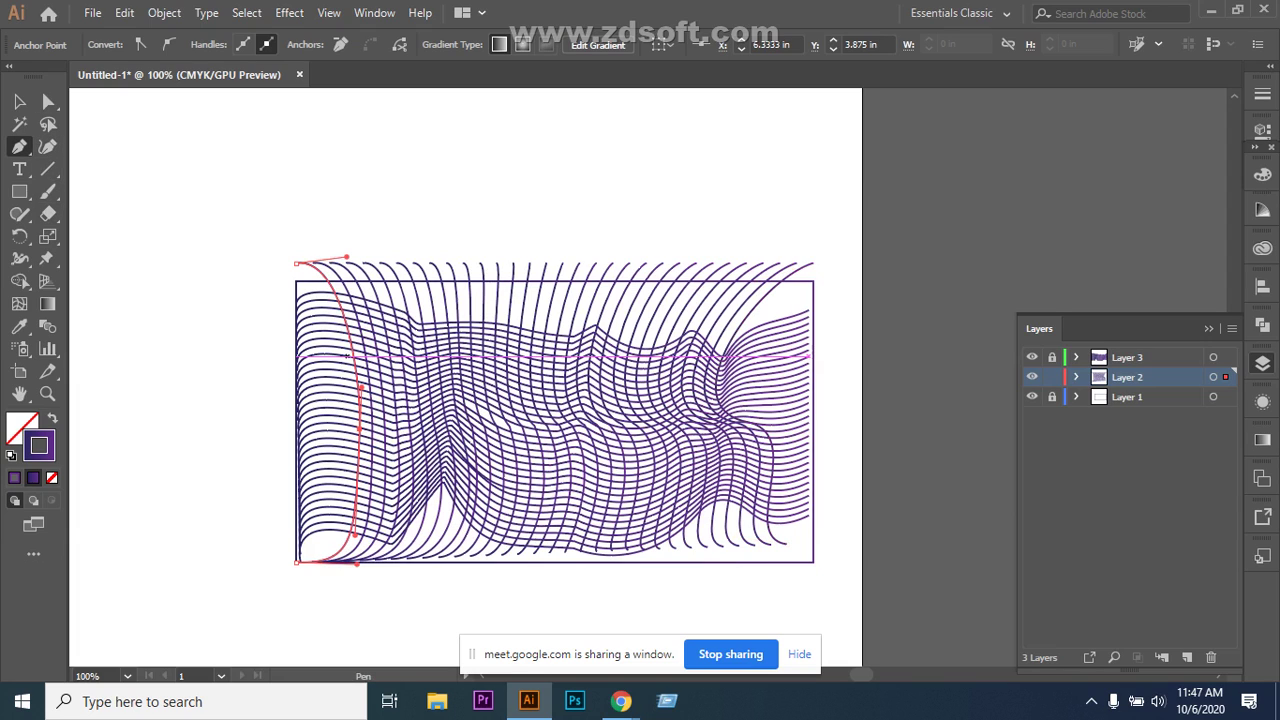
pyautogui.click(352, 354)
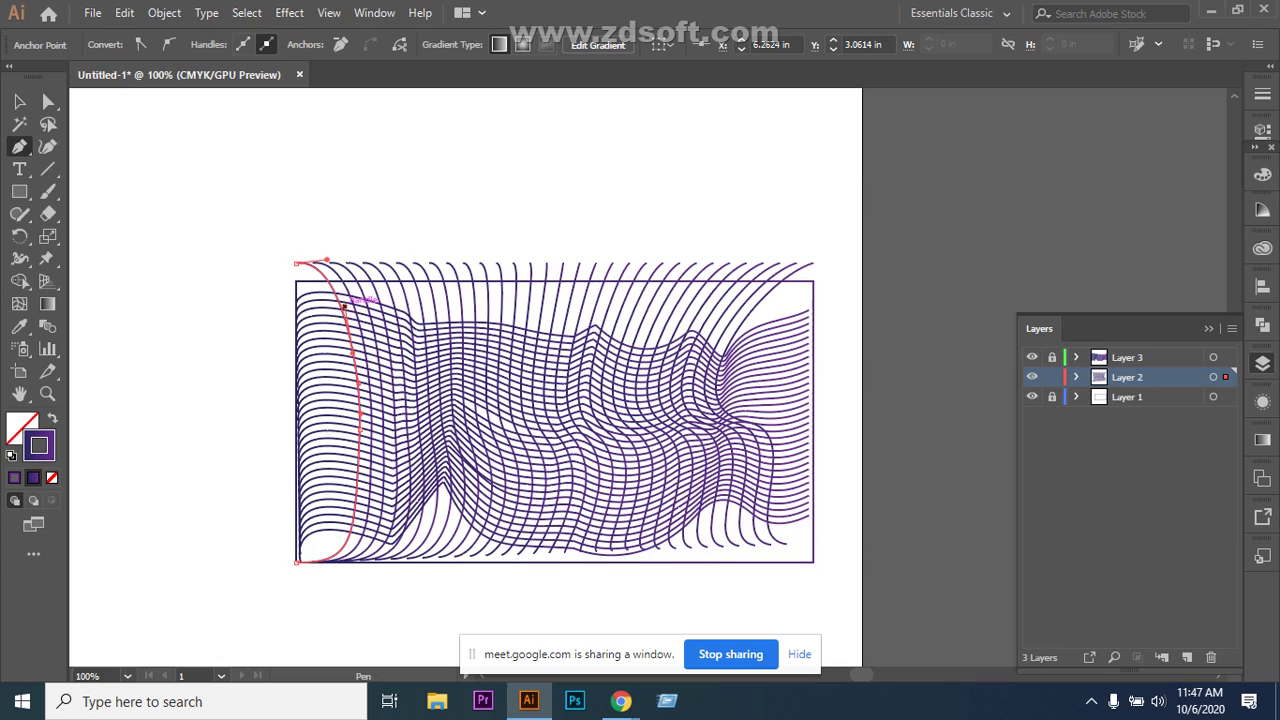
pyautogui.click(344, 305)
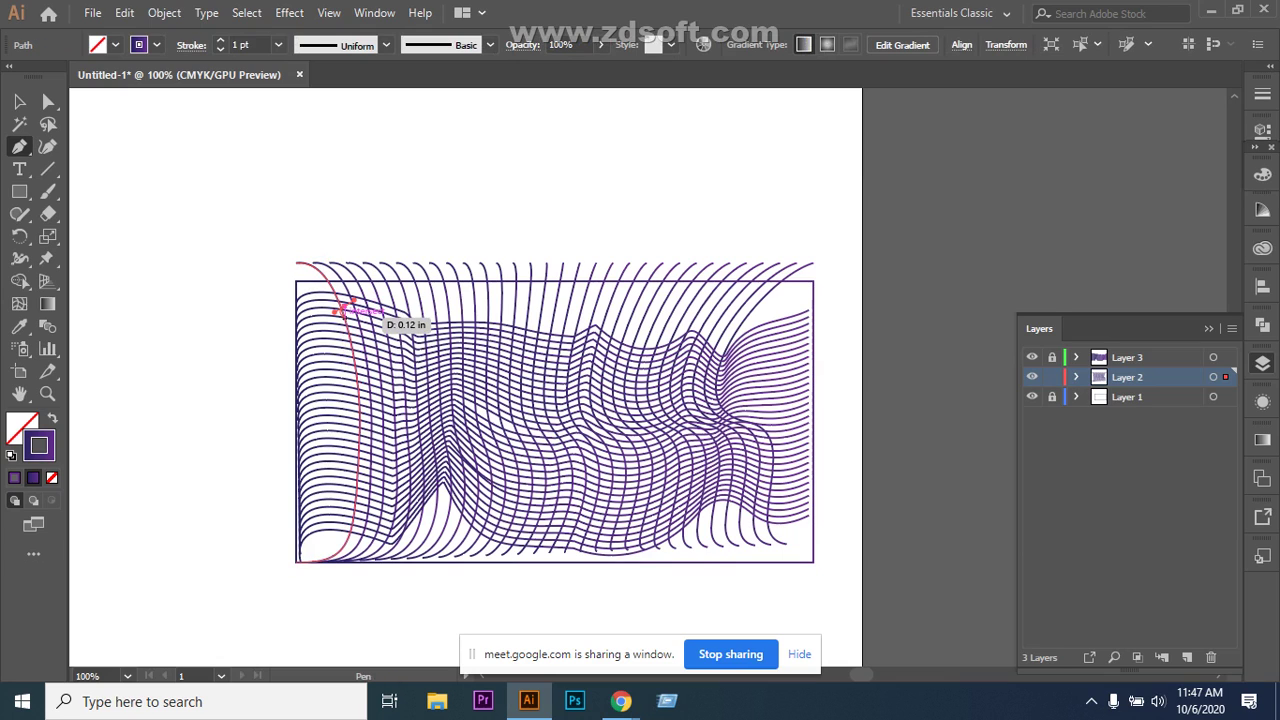
pyautogui.hotkey('ctrl', 'z')
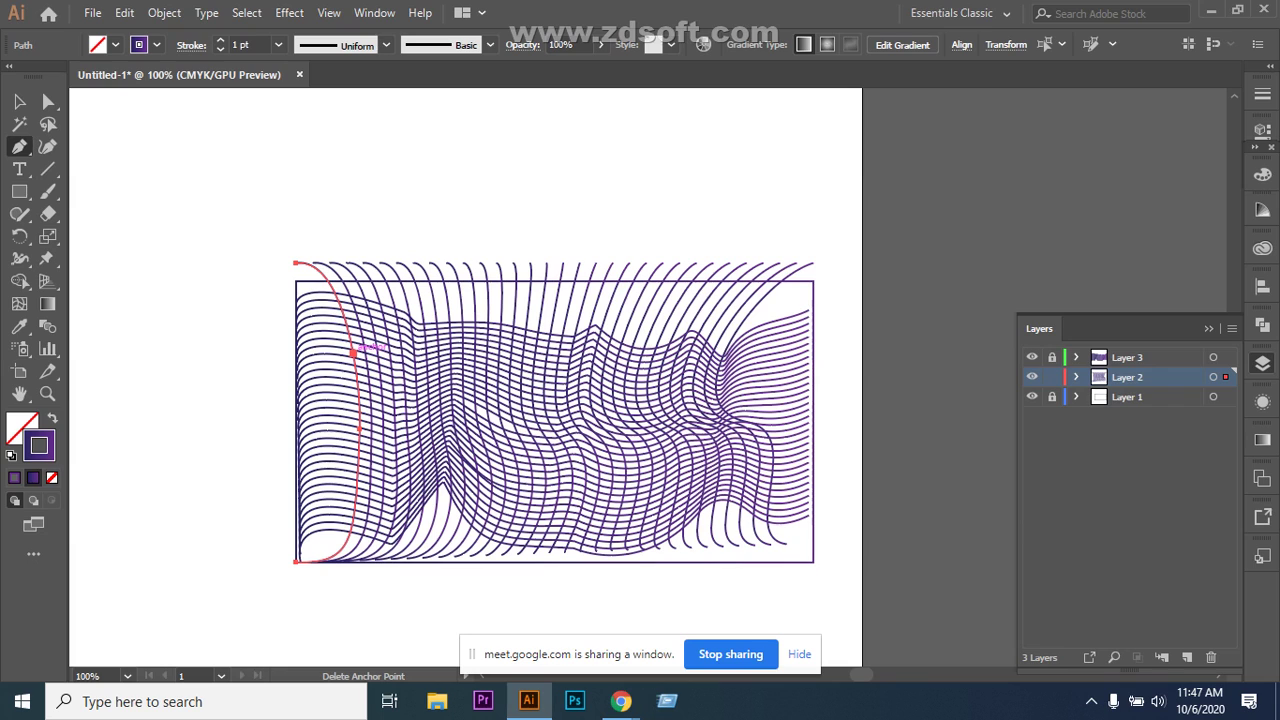
pyautogui.click(353, 353)
# Add two anchor points on the upper half of the vertical-line blend's left end path.
pyautogui.moveTo(19, 146); pyautogui.dragTo(120, 169)
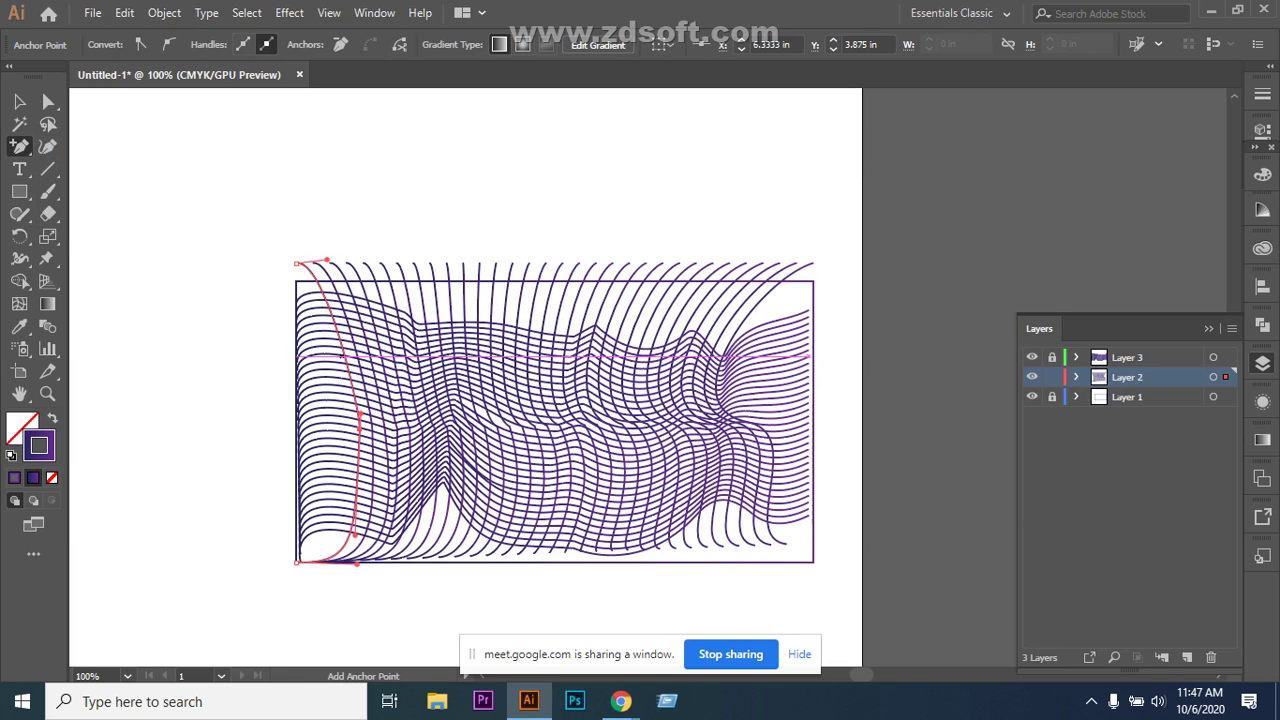
pyautogui.click(345, 359)
pyautogui.click(355, 395)
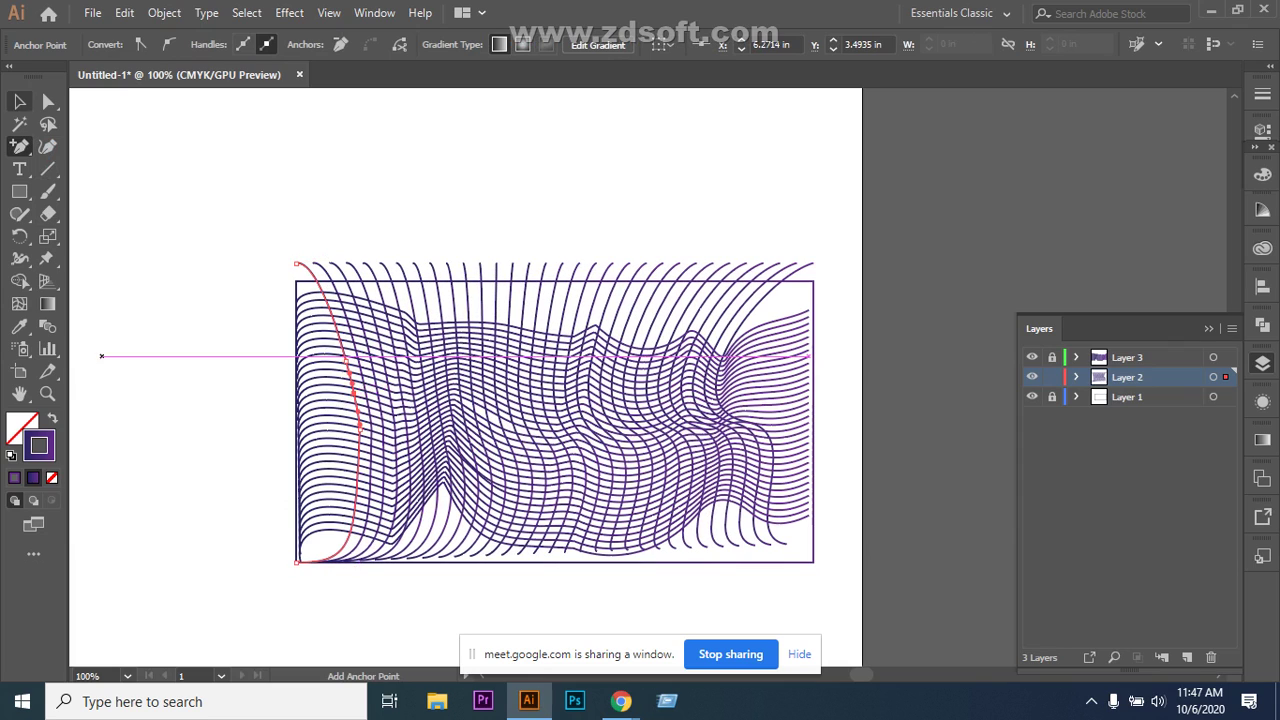
# Reshape the left end path by pulling its upper and middle anchors toward the rectangle's left edge and bending the middle curve inward.
pyautogui.press('a')
pyautogui.click(345, 360)
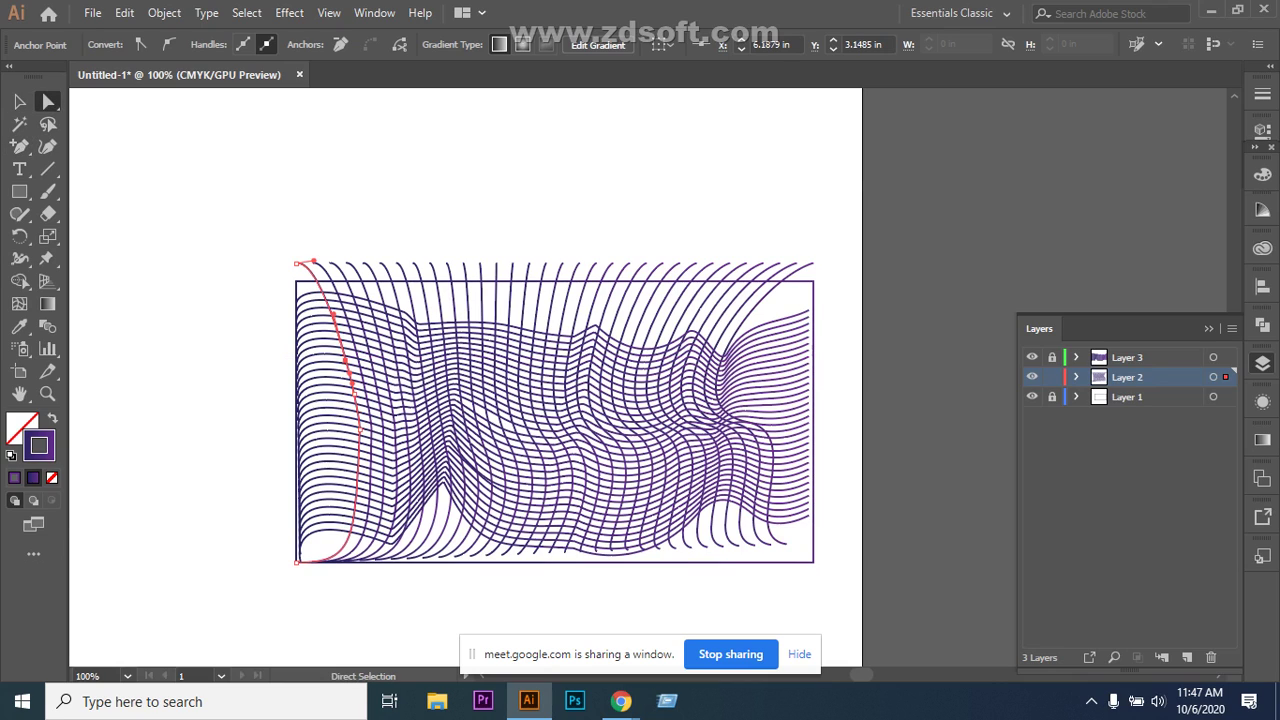
pyautogui.moveTo(345, 360); pyautogui.dragTo(337, 362)
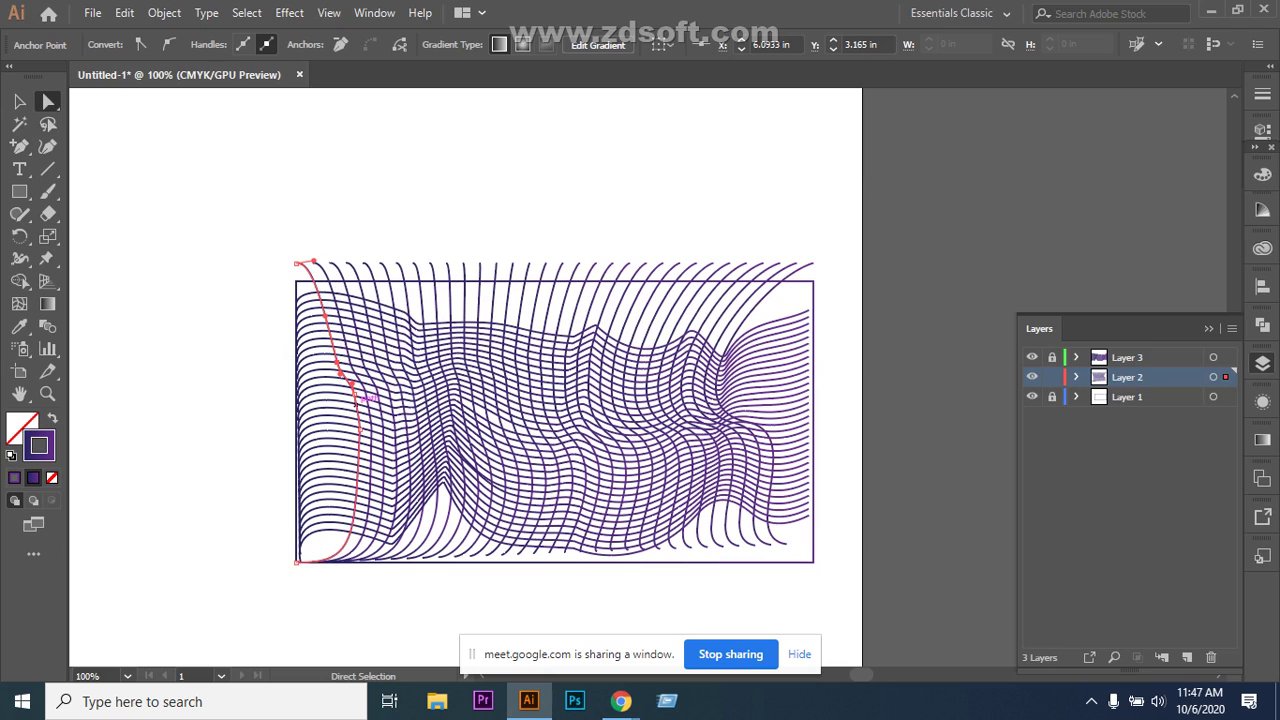
pyautogui.moveTo(360, 425)
pyautogui.mouseDown()
pyautogui.moveTo(342, 444)
pyautogui.moveTo(358, 409)
pyautogui.moveTo(331, 466)
pyautogui.moveTo(341, 442)
pyautogui.mouseUp()
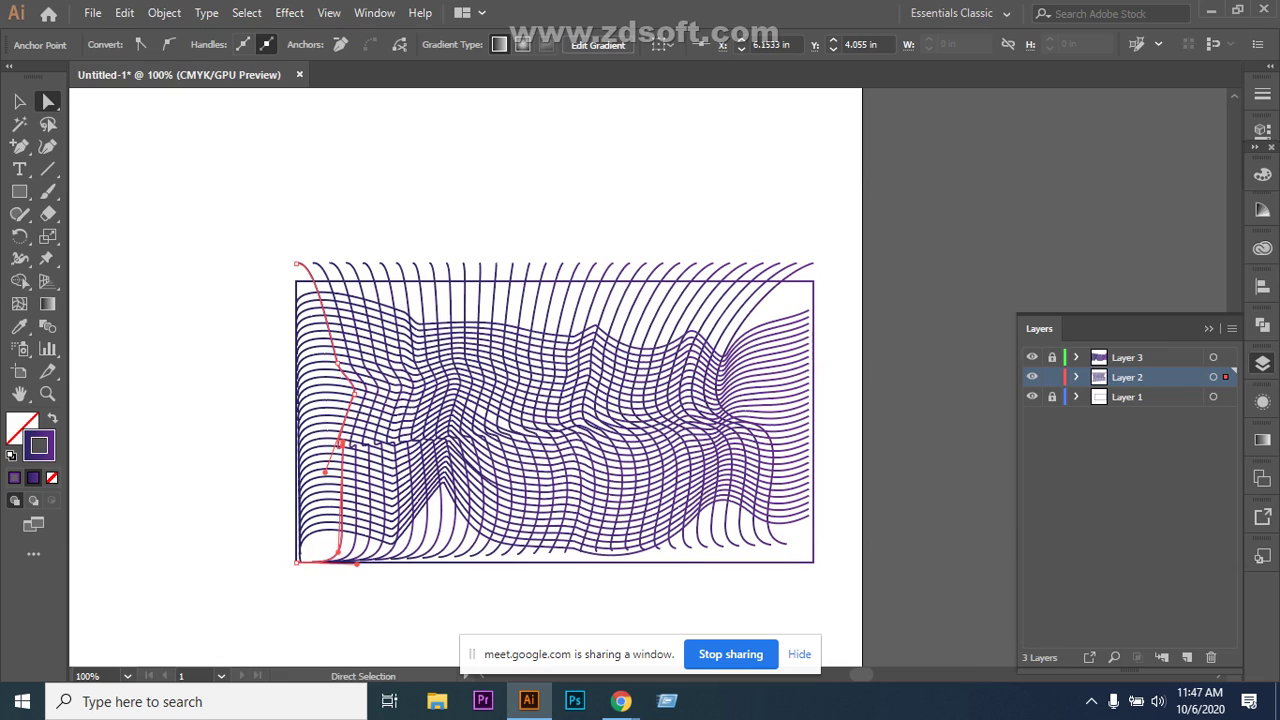
pyautogui.moveTo(325, 472); pyautogui.dragTo(313, 429)
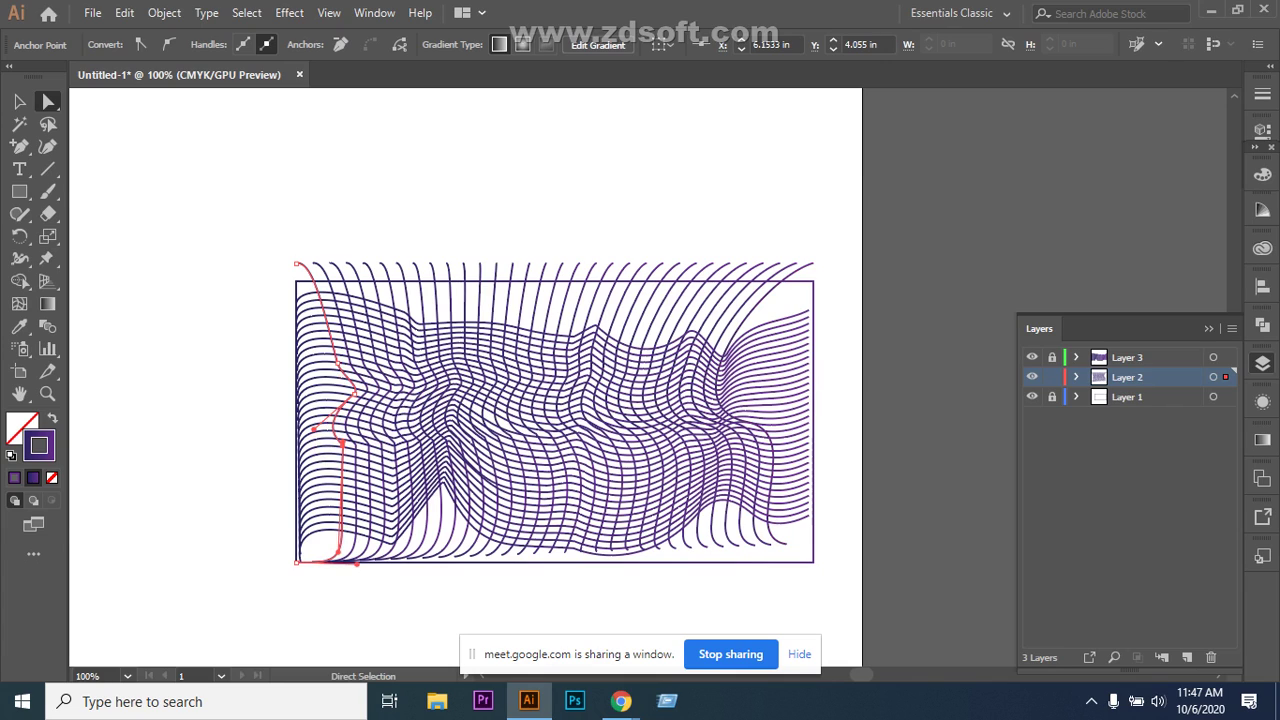
pyautogui.click(443, 481)
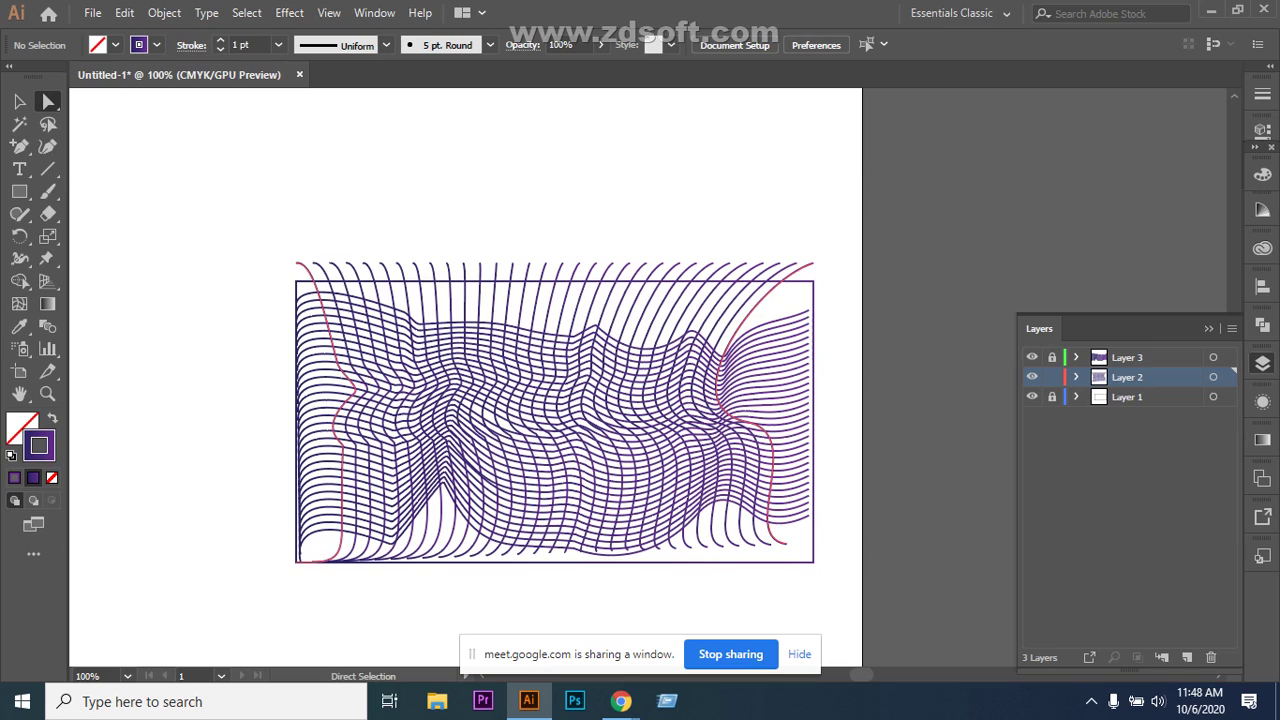
# Shrink the vertical-line blend from its top so it meets the rectangle's top edge.
pyautogui.hotkey('ctrl', 'a')
pyautogui.press('v')
pyautogui.moveTo(554, 262); pyautogui.dragTo(554, 282)
pyautogui.hotkey('ctrl', 'shift', 'a')
# Nudge the vertical-line blend slightly down and five increments right, and pull its lower side up to the rectangle's bottom edge.
pyautogui.click(776, 540)
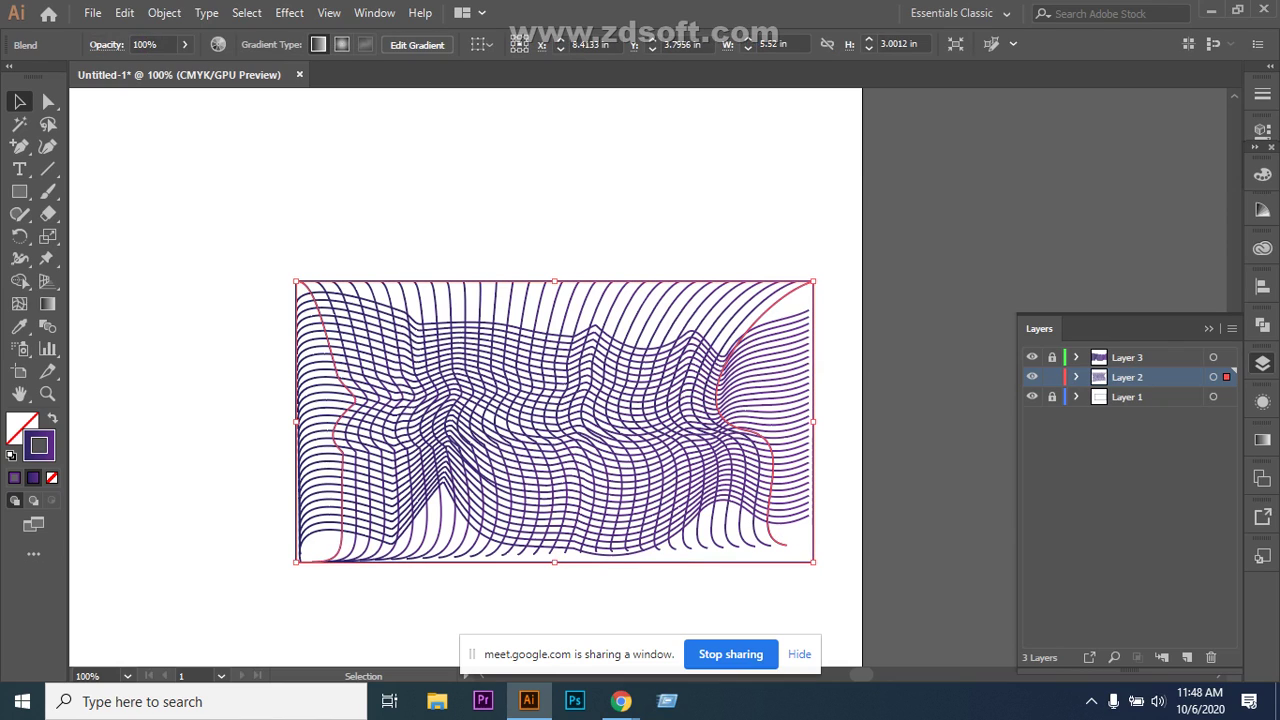
pyautogui.press('Down')
pyautogui.press('Down')
pyautogui.press('Down')
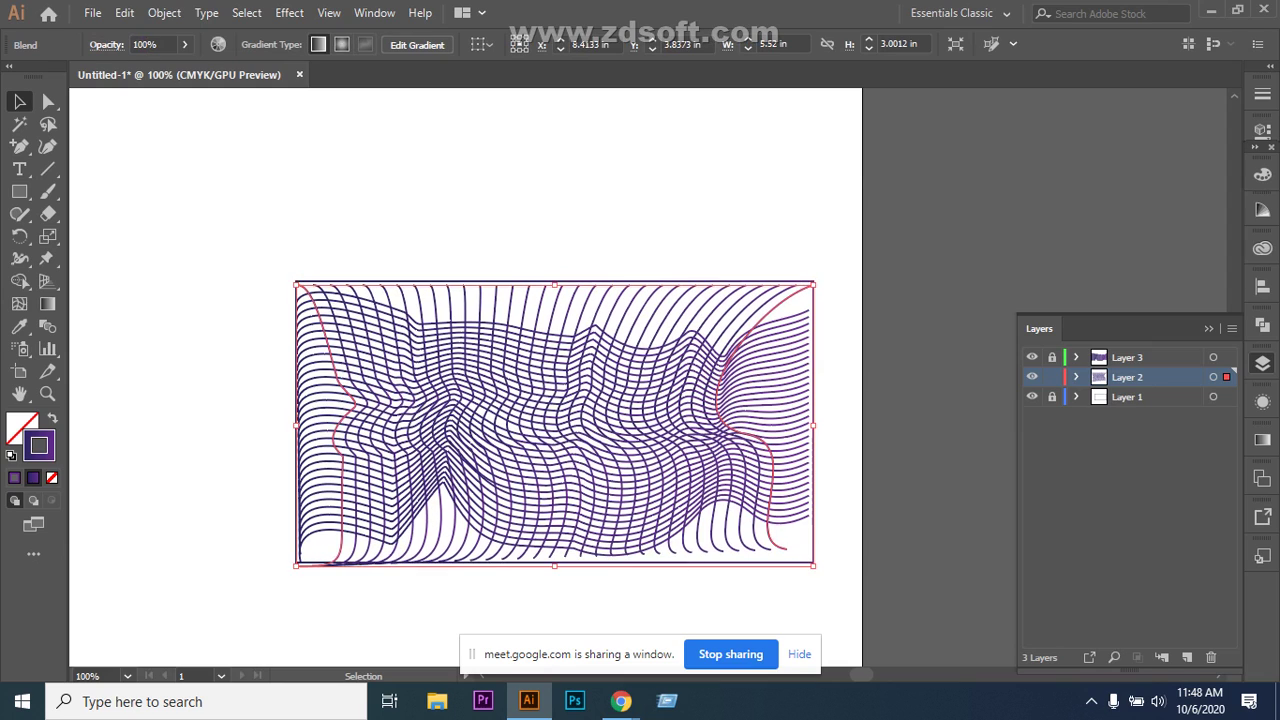
pyautogui.press('Down')
pyautogui.press('Right')
pyautogui.press('Right')
pyautogui.press('Right')
pyautogui.press('Right')
pyautogui.press('Right')
pyautogui.press('Up')
pyautogui.press('Up')
pyautogui.press('Up')
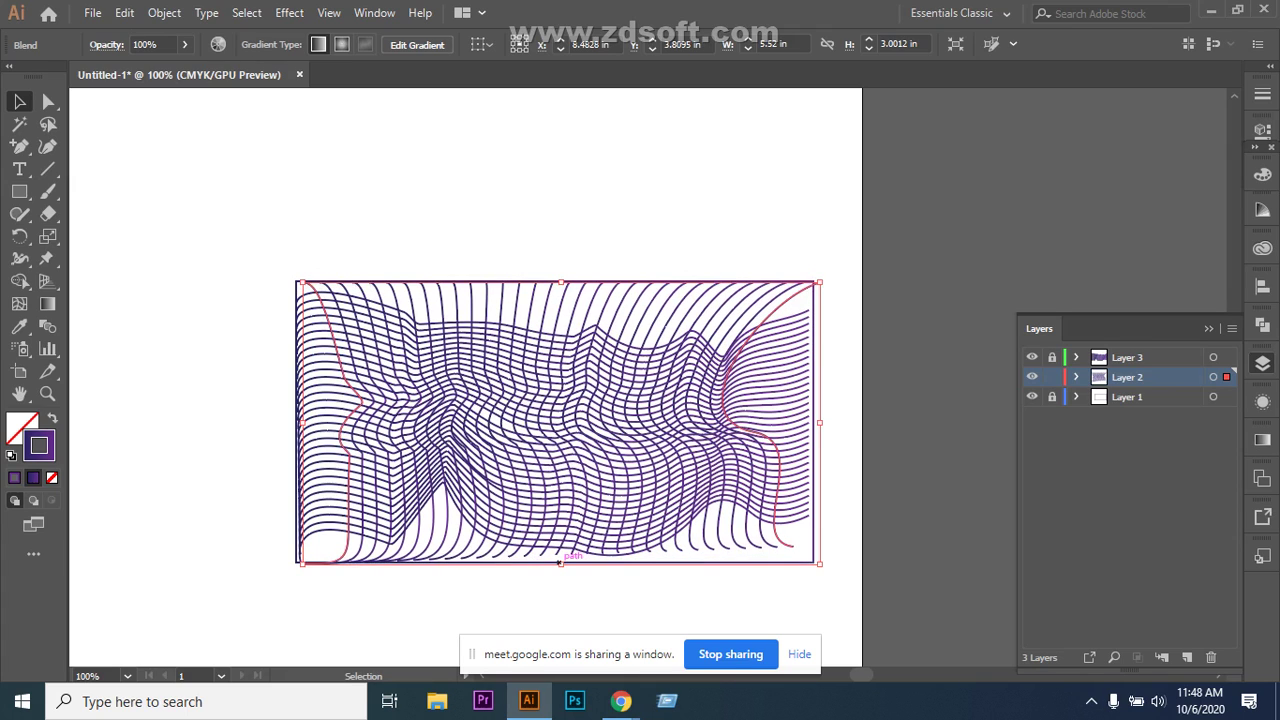
pyautogui.moveTo(559, 563); pyautogui.dragTo(559, 561)
pyautogui.hotkey('ctrl', 'shift', 'a')
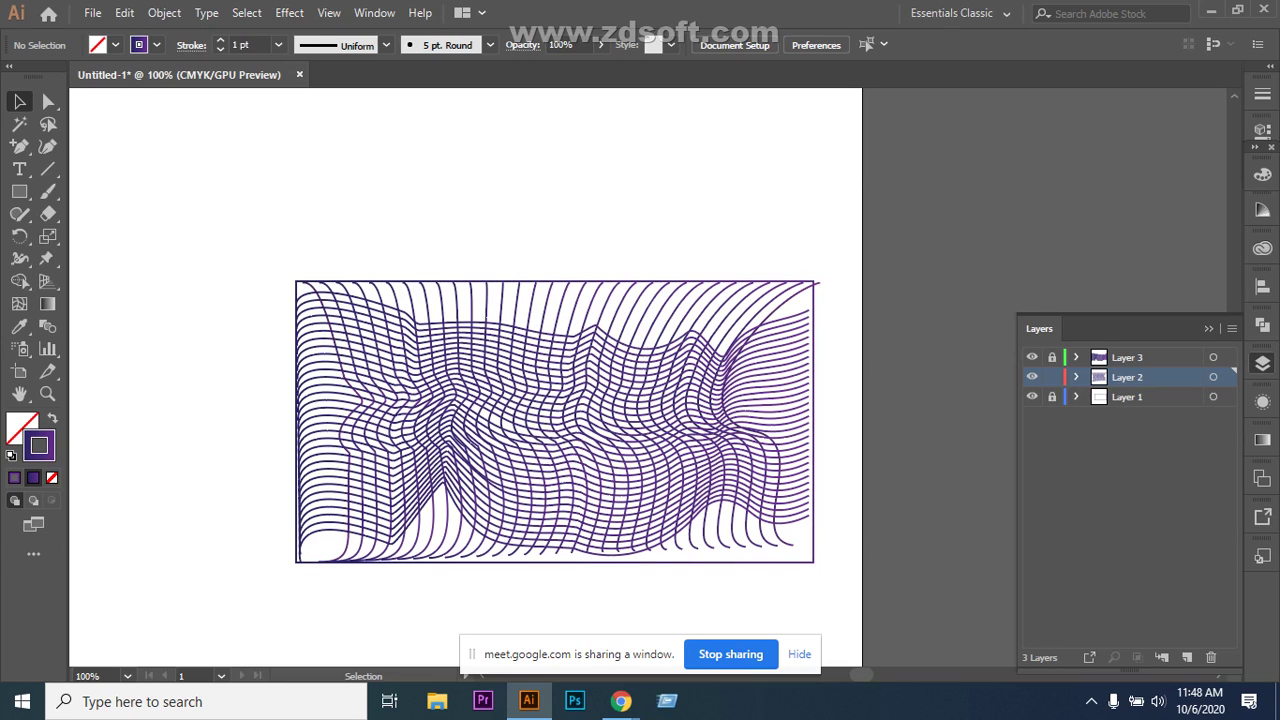
# Lock Layer 2 and create a new Layer 4 above all the other layers.
pyautogui.scroll(1, 466, 336)
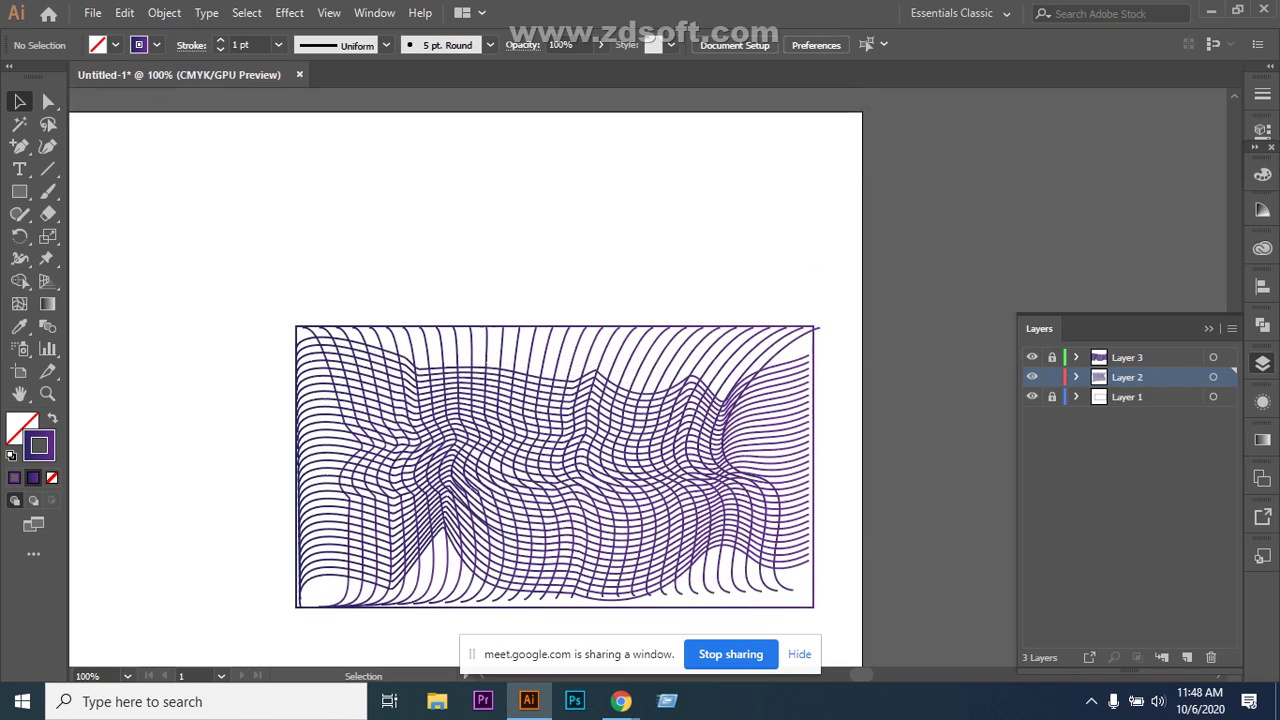
pyautogui.click(1052, 377)
pyautogui.click(1187, 657)
pyautogui.moveTo(1127, 357); pyautogui.dragTo(1127, 386)
pyautogui.click(1127, 357)
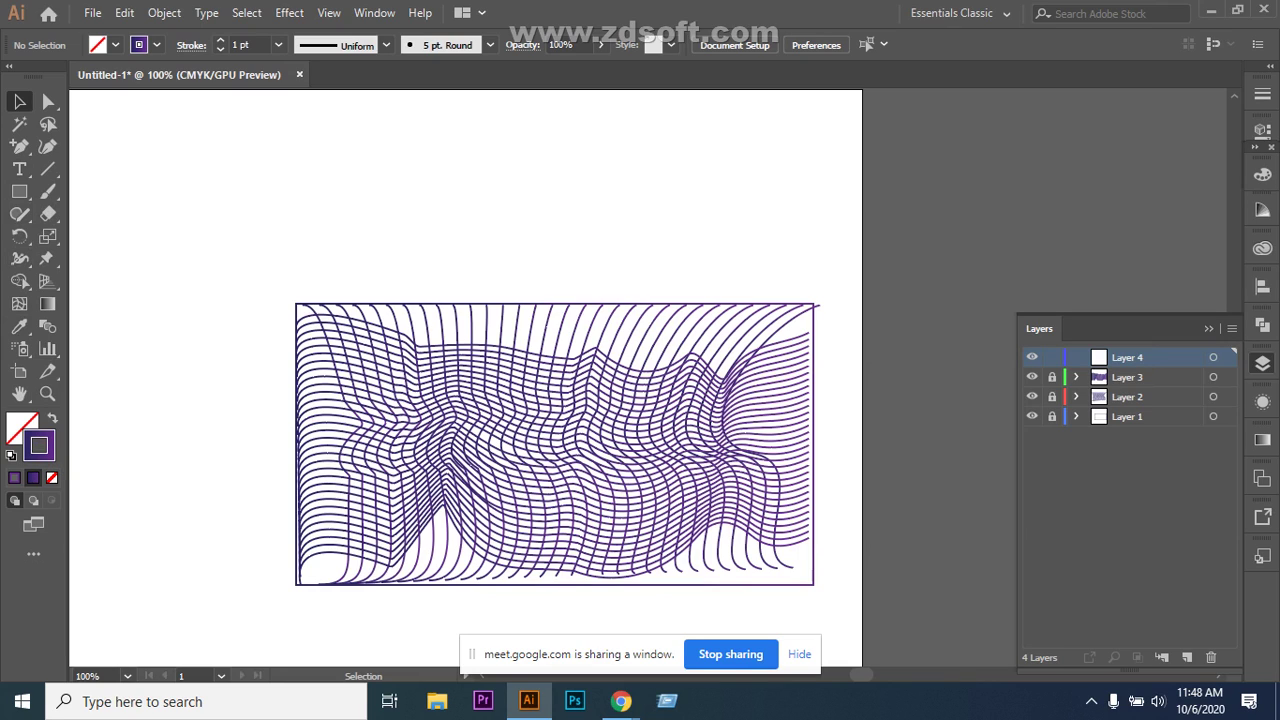
# Draw a small circle above the rectangle's left part and swap its fill and stroke so the purple gradient fills it.
pyautogui.click(19, 191)
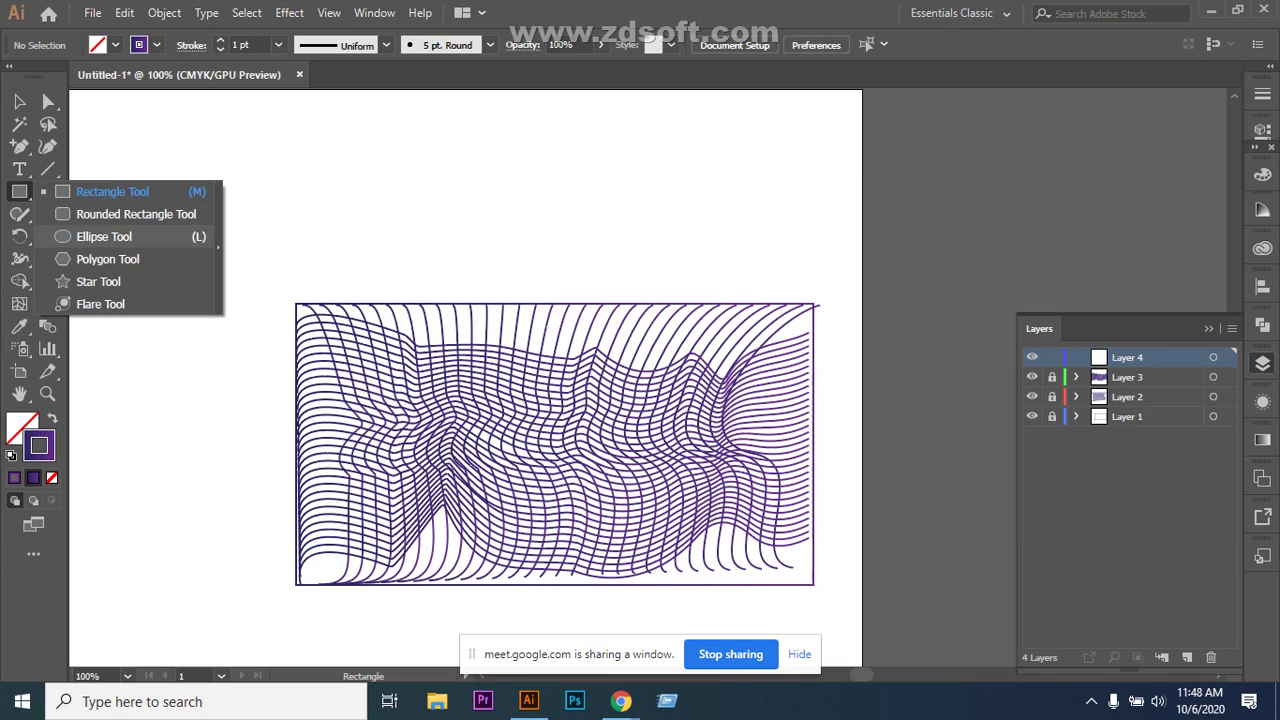
pyautogui.click(100, 234)
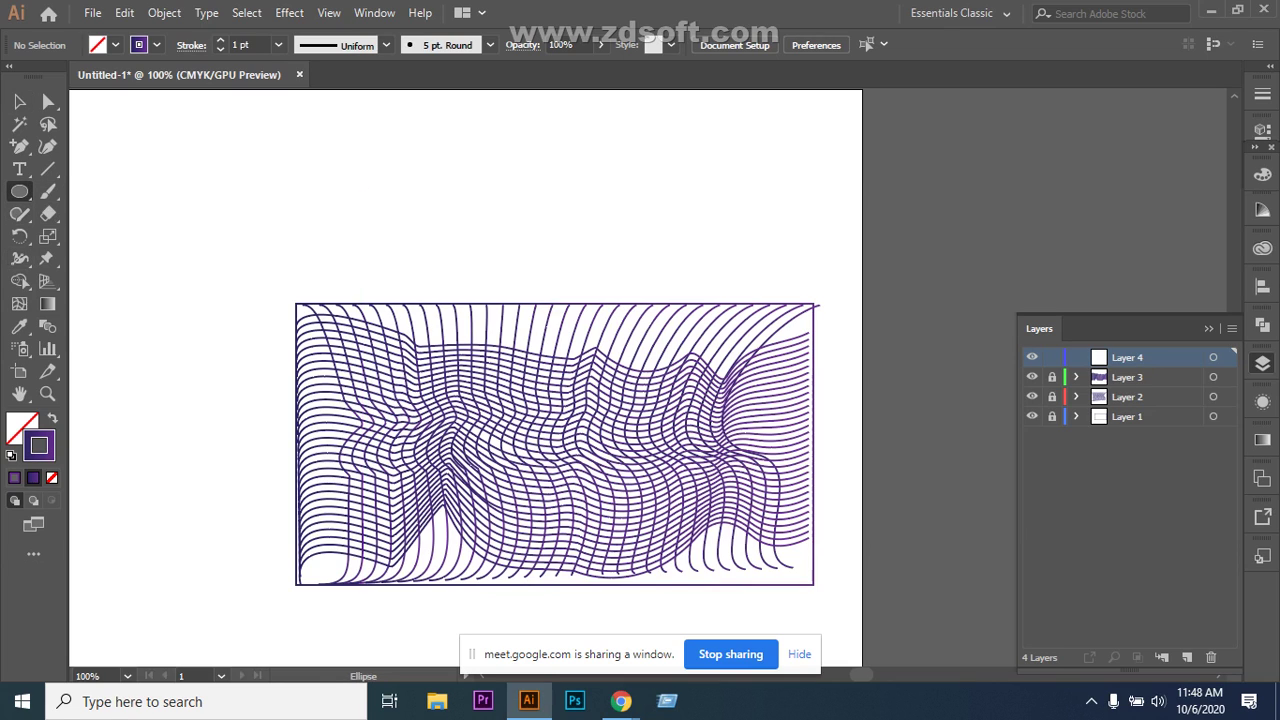
pyautogui.moveTo(339, 185); pyautogui.dragTo(390, 235)
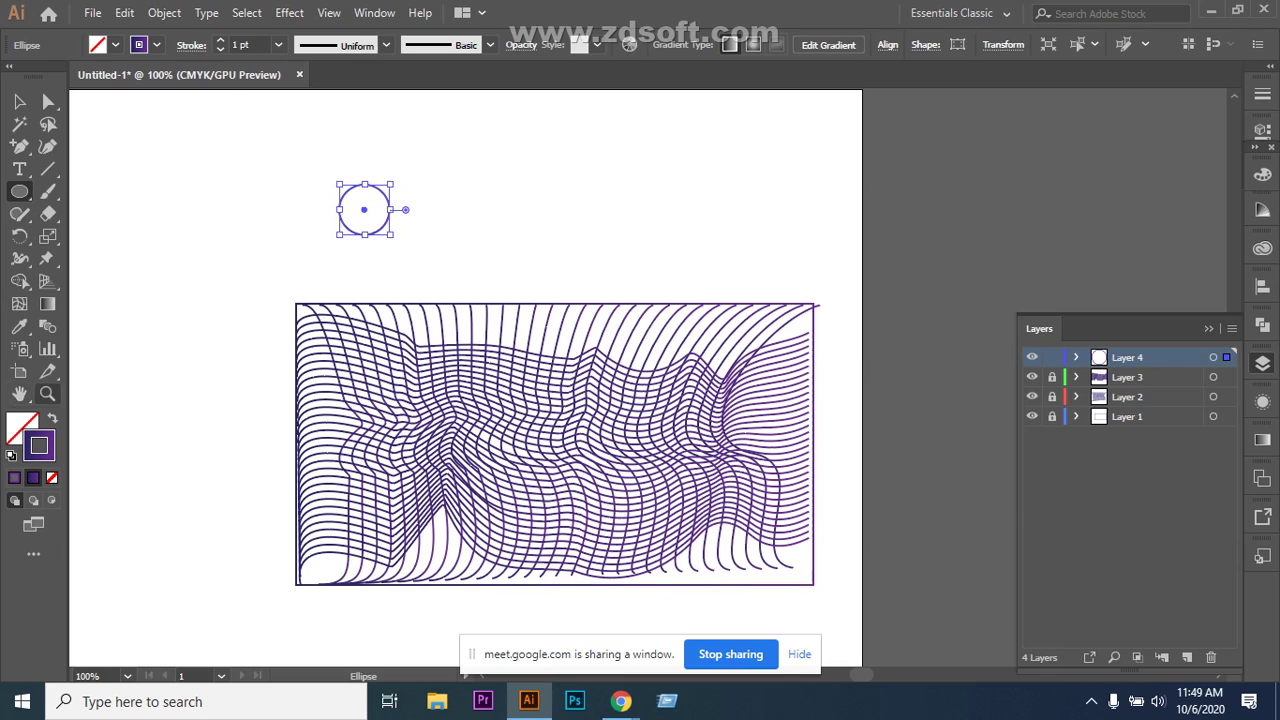
pyautogui.click(52, 418)
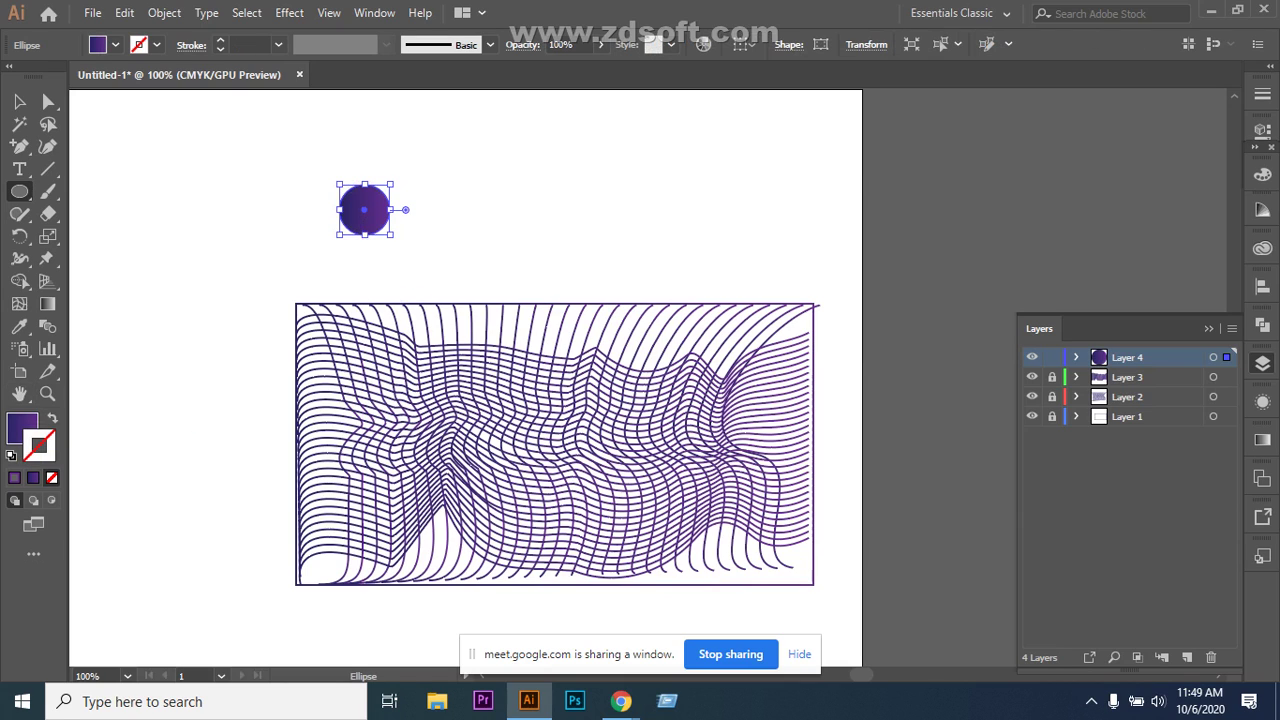
# Apply a linear gradient to the circle's stroke, add an orange stop at 47.77%, and swap that gradient to the fill.
pyautogui.click(1262, 440)
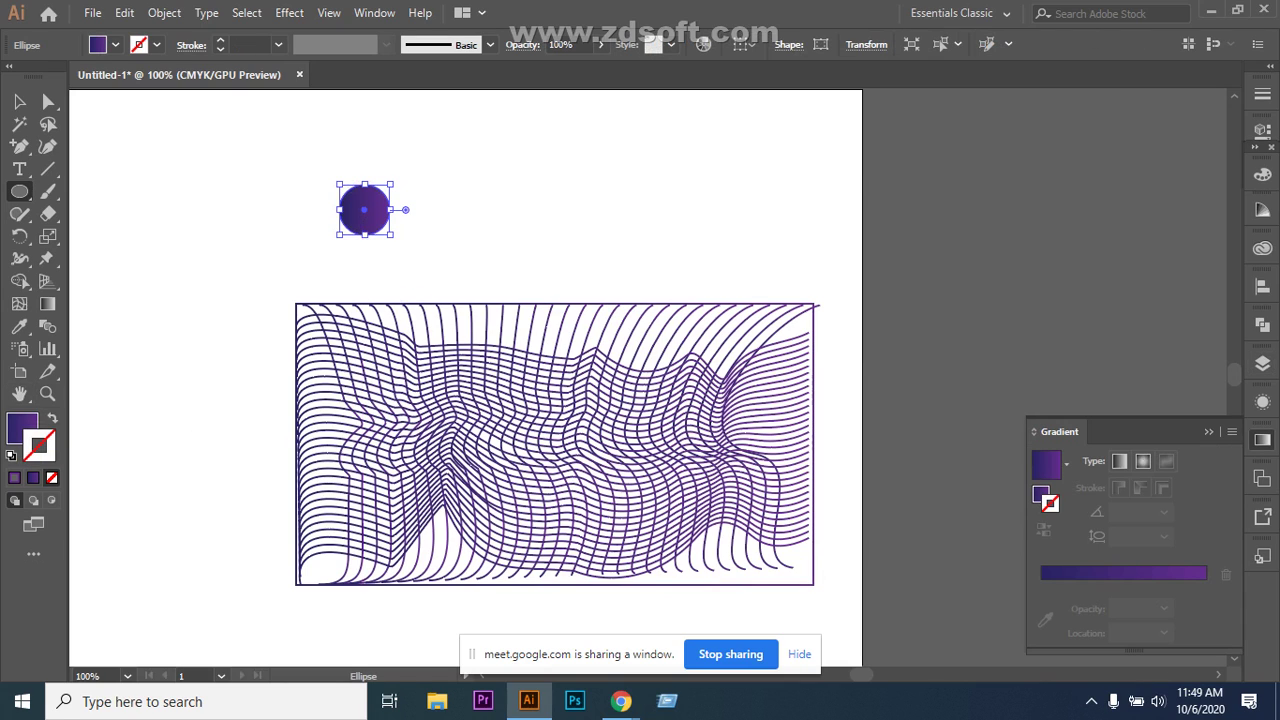
pyautogui.click(1119, 461)
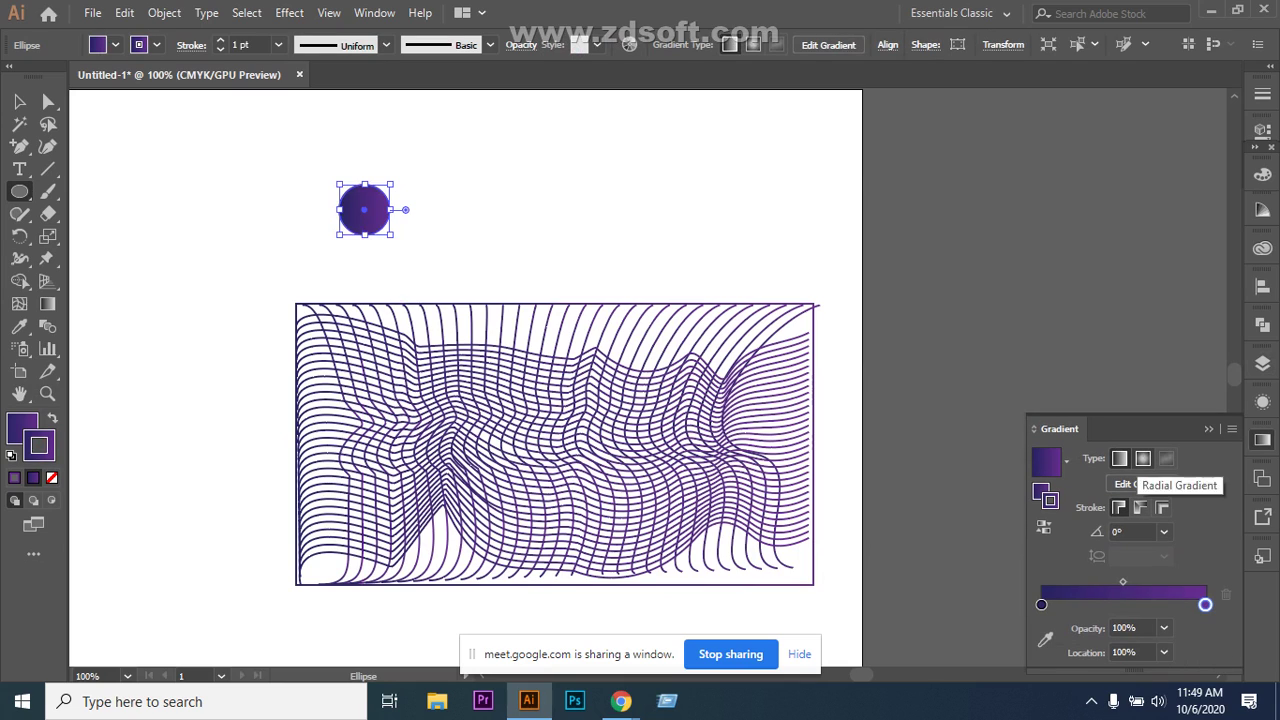
pyautogui.click(1119, 604)
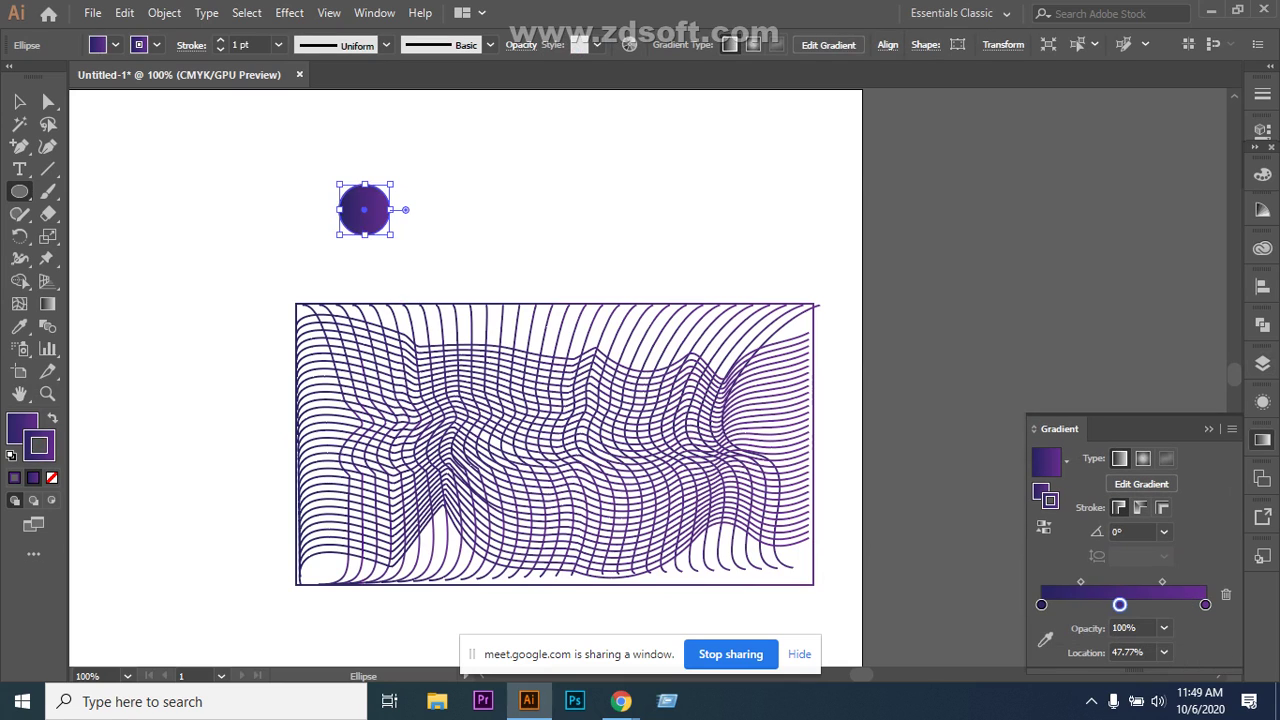
pyautogui.doubleClick(1119, 604)
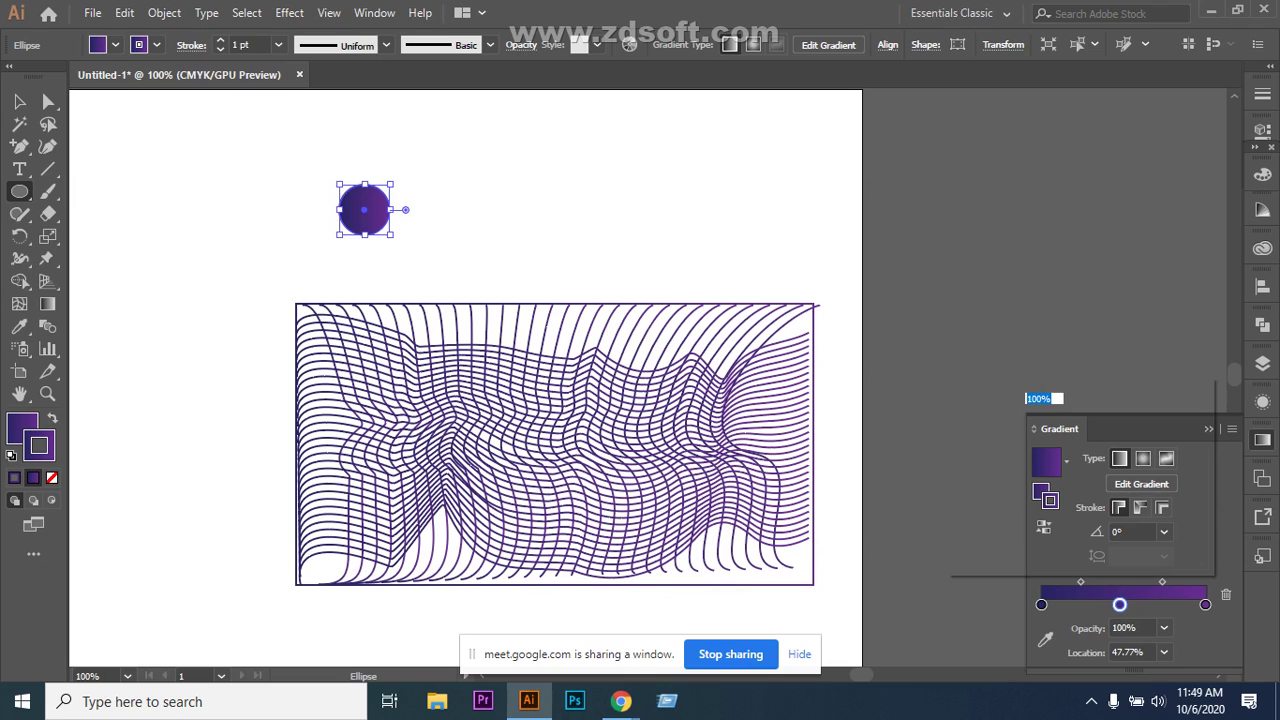
pyautogui.click(1148, 420)
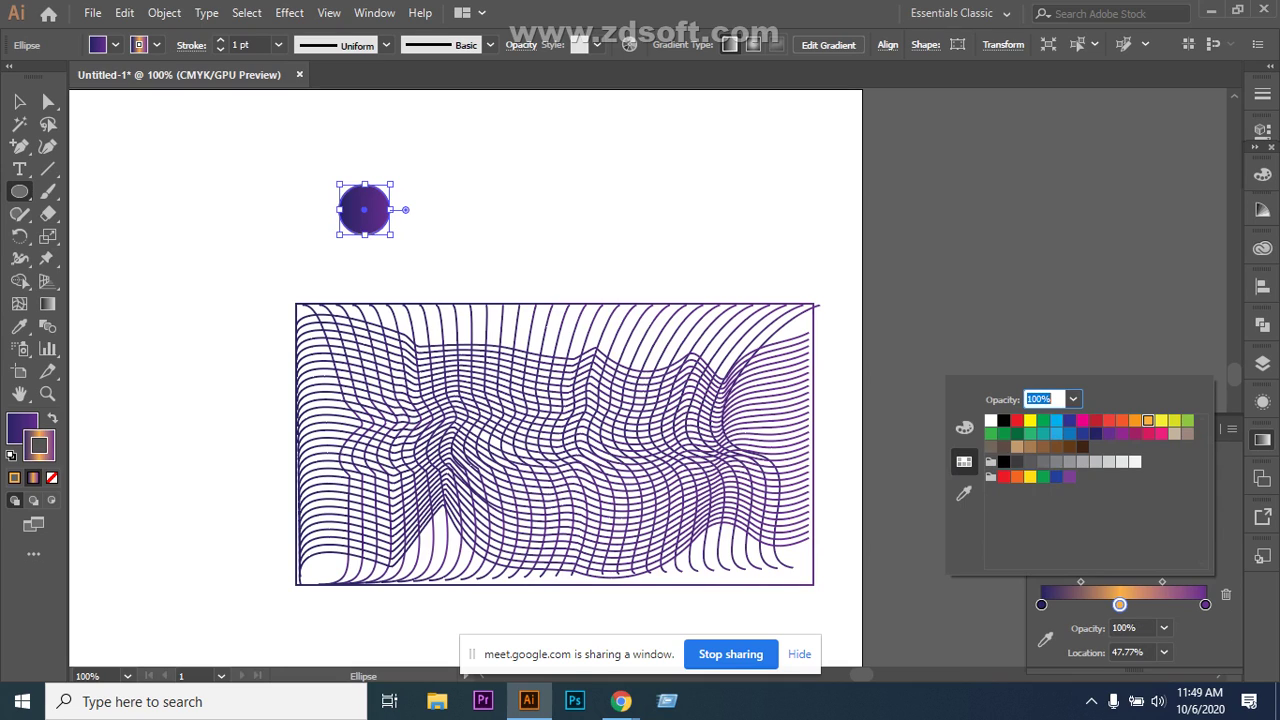
pyautogui.press('Escape')
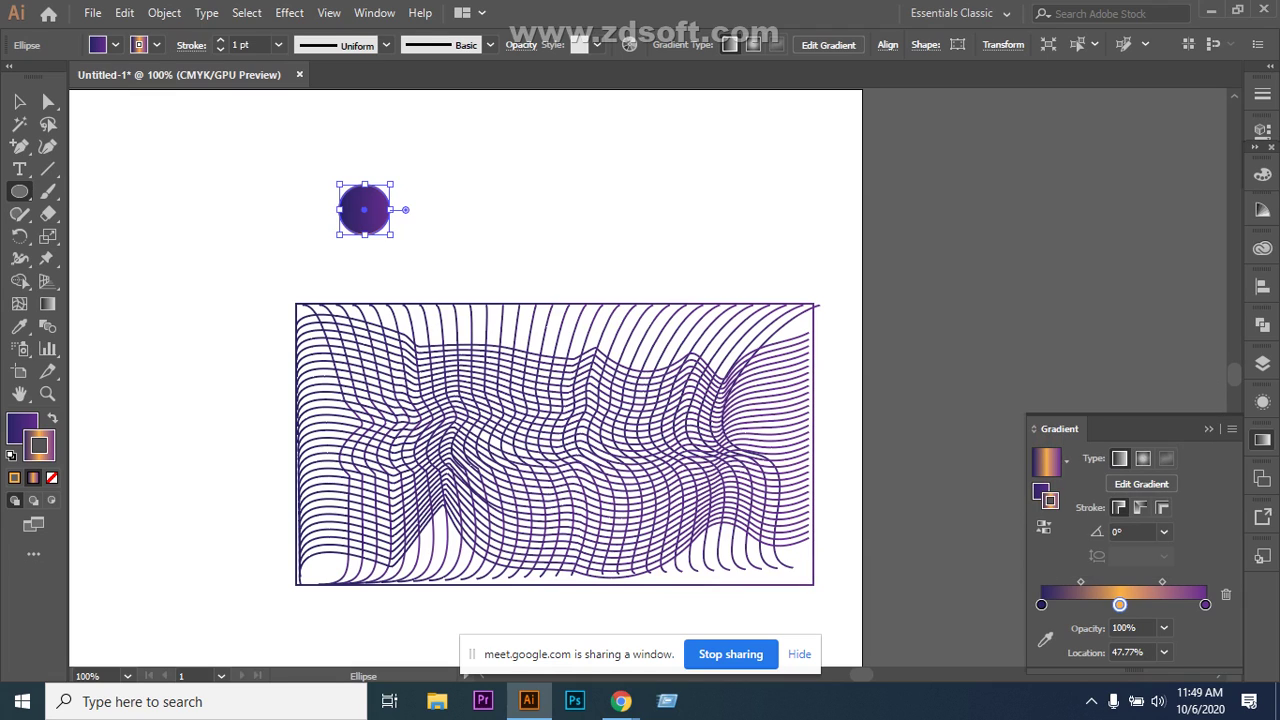
pyautogui.hotkey('shift', 'x')
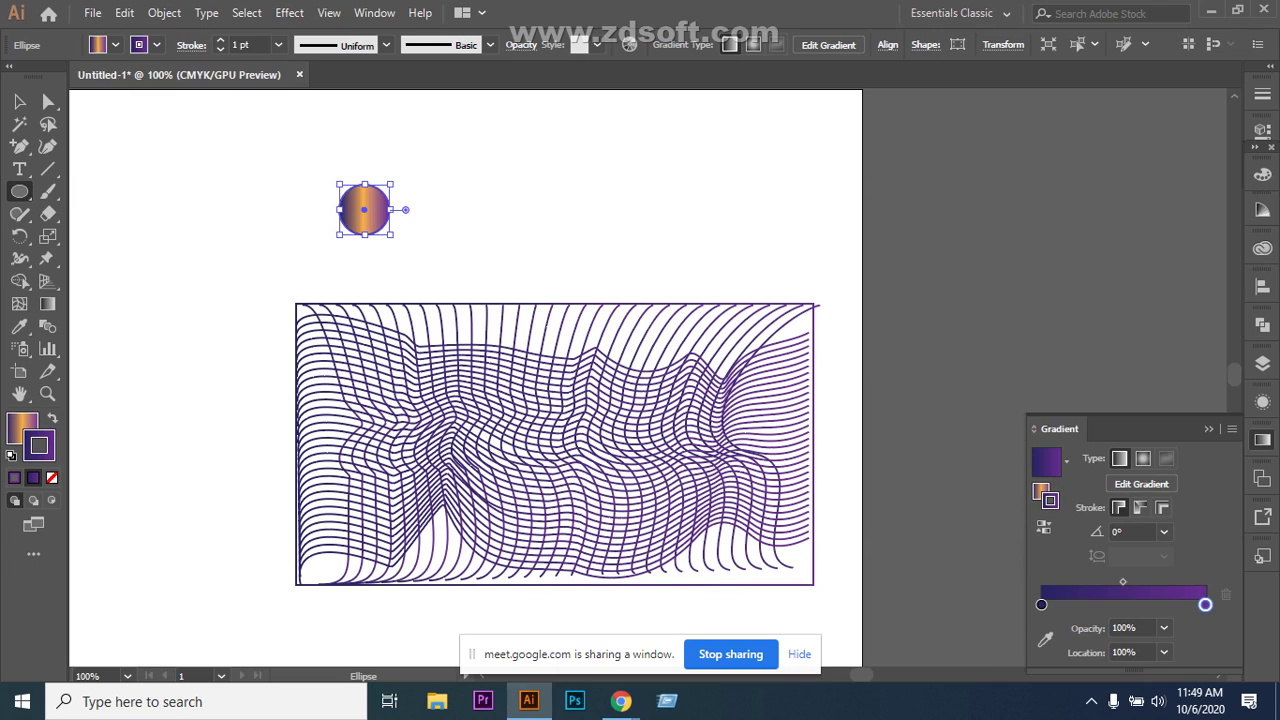
pyautogui.press('/')
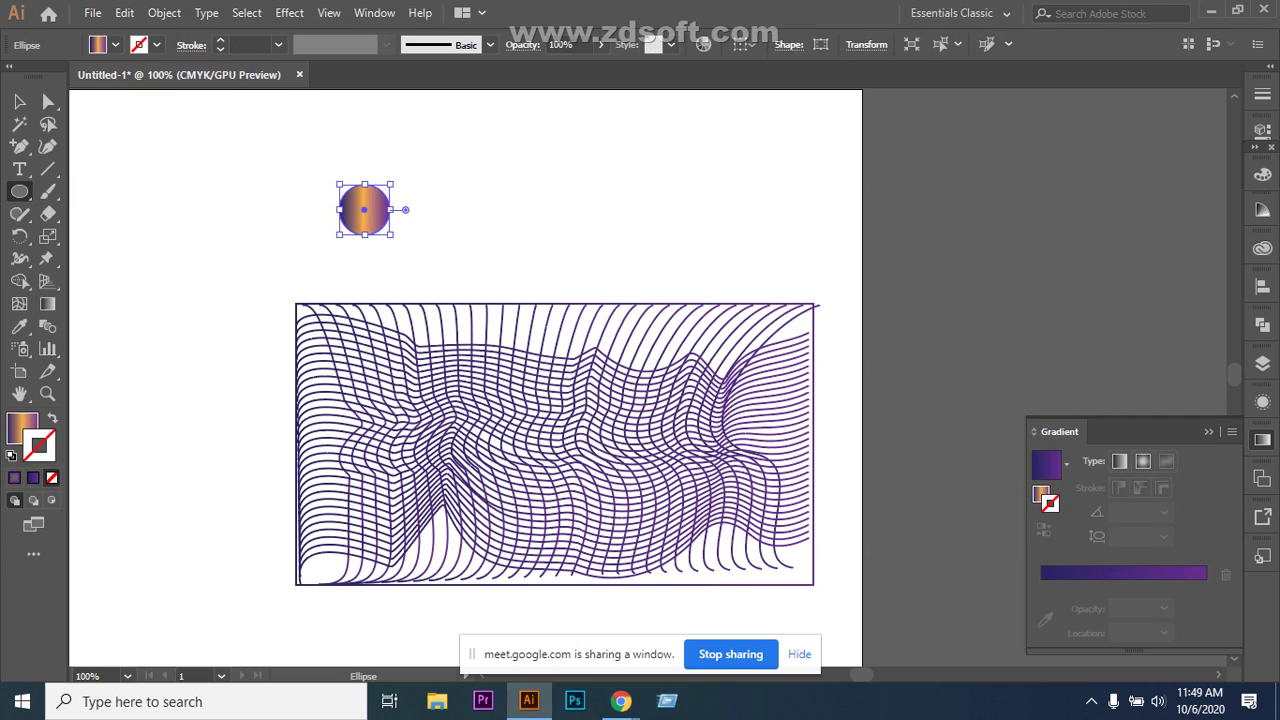
pyautogui.hotkey('ctrl', 'z')
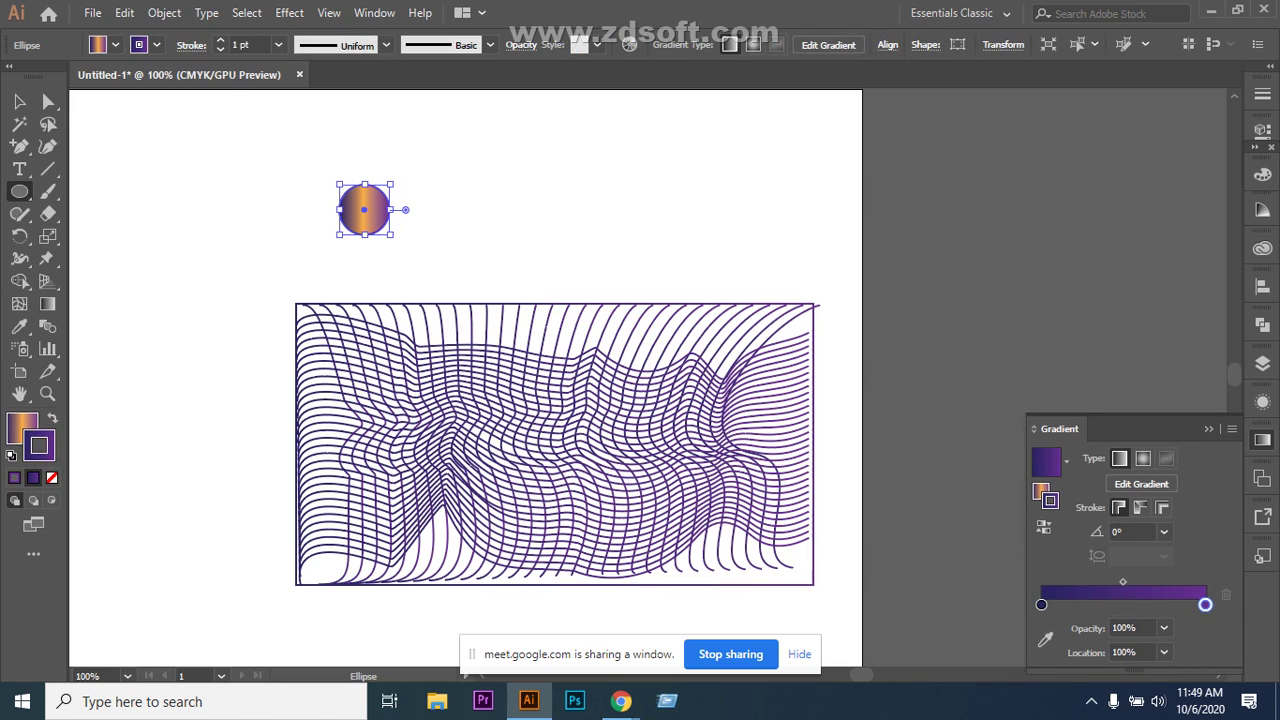
pyautogui.doubleClick(21, 427)
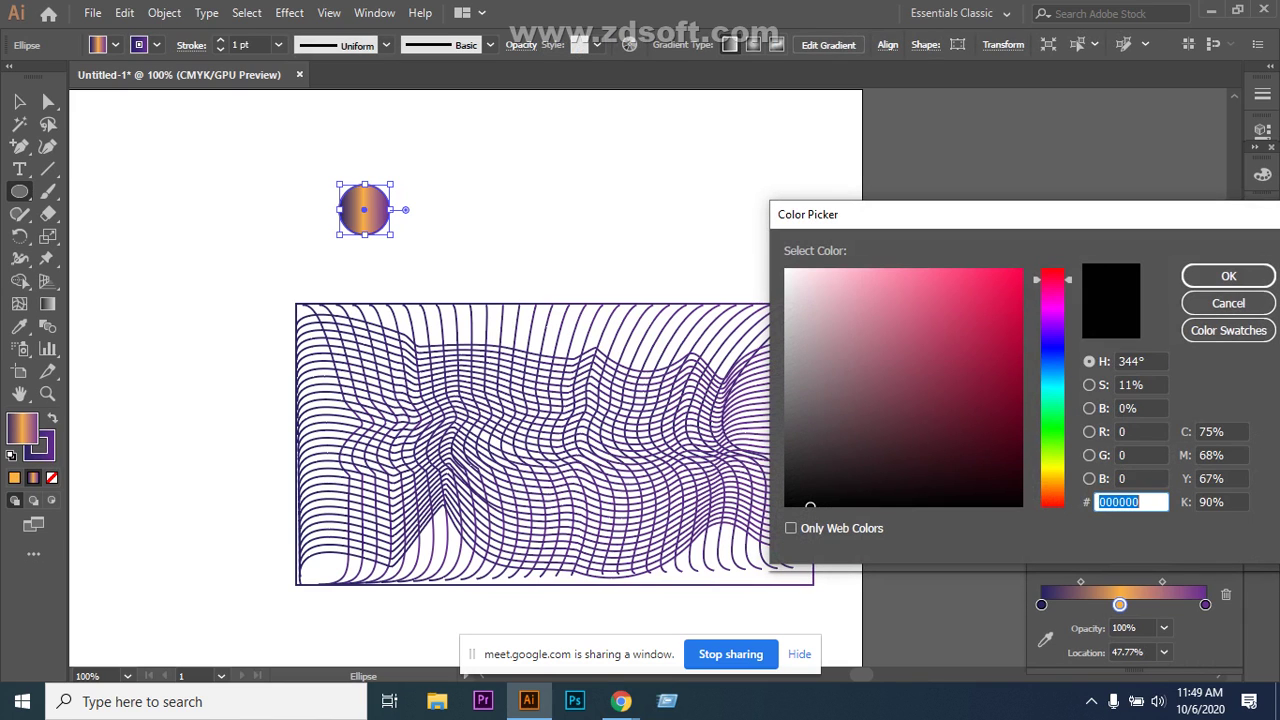
pyautogui.click(1228, 303)
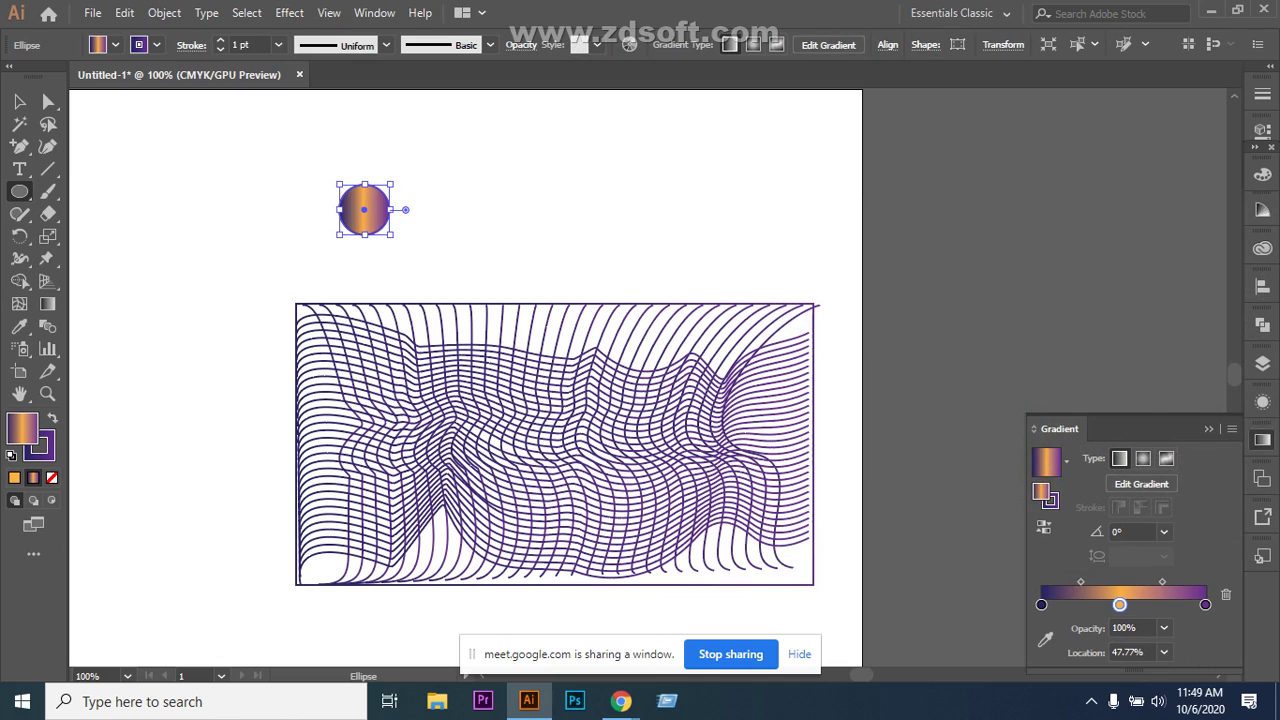
# Remove the circle's stroke and rearrange its gradient stops with a purple one at 77.37% to narrow the orange band.
pyautogui.press('x')
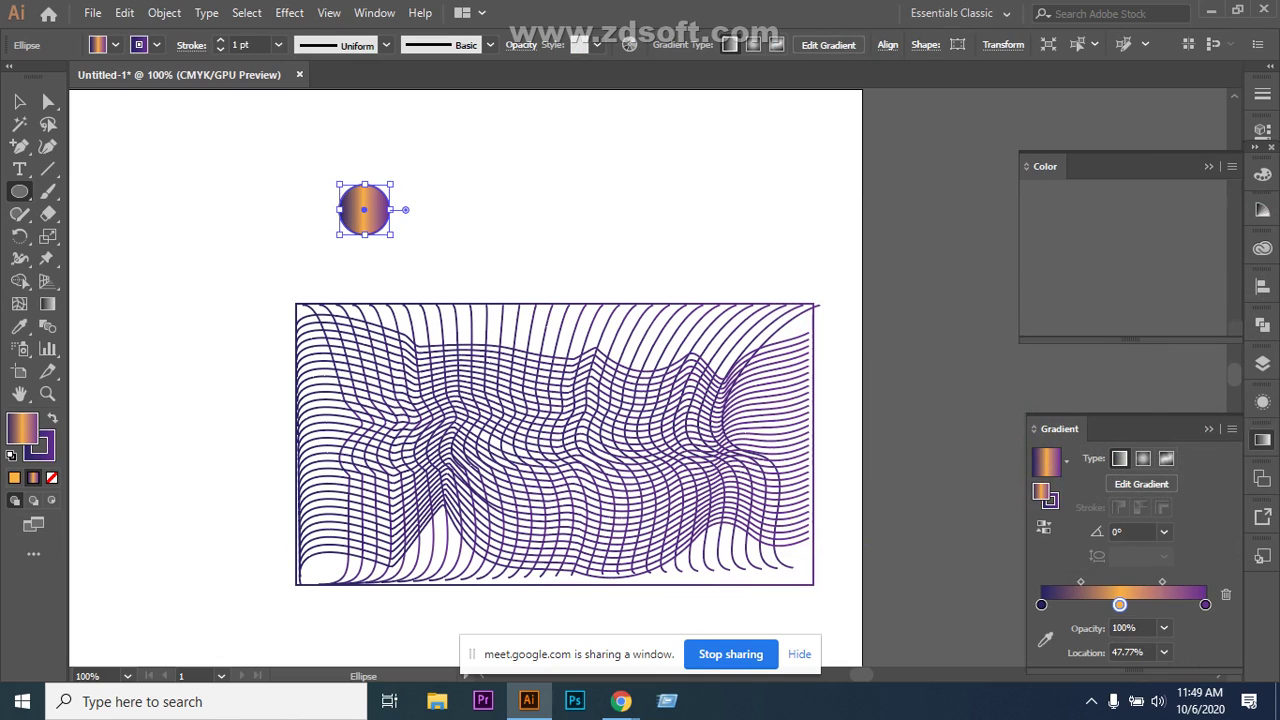
pyautogui.press('/')
pyautogui.press('x')
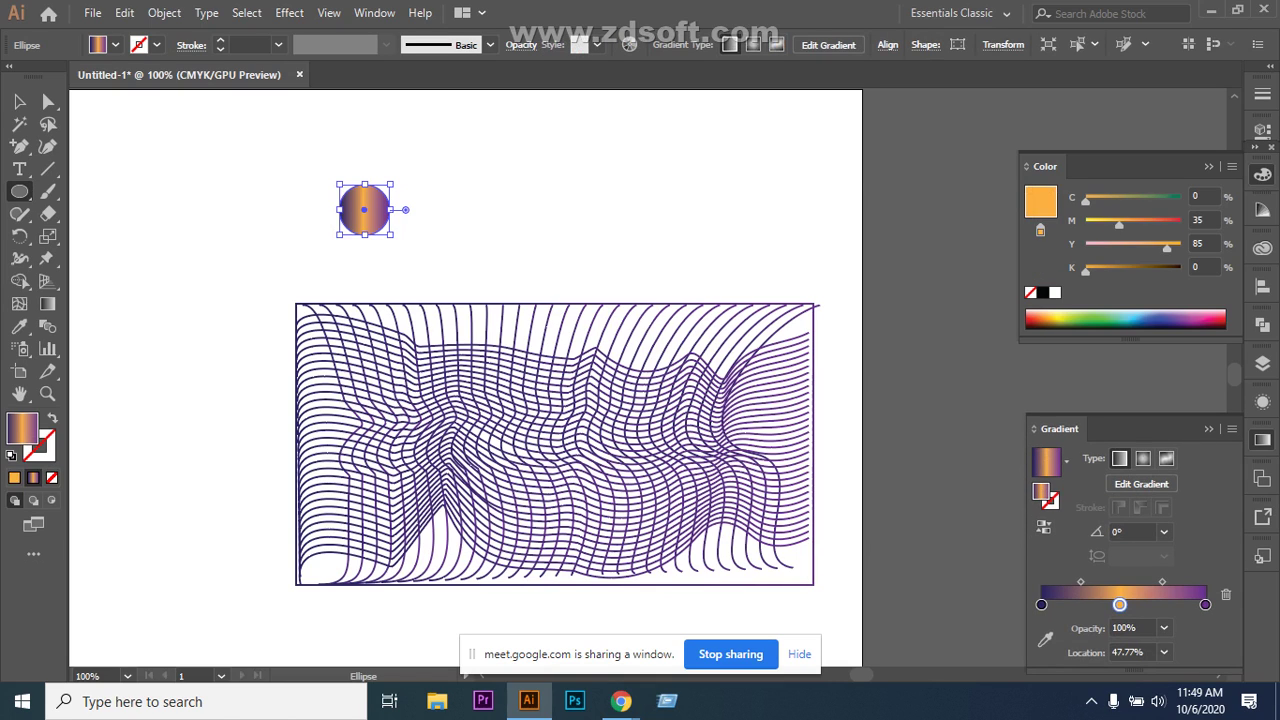
pyautogui.moveTo(1119, 604); pyautogui.dragTo(1168, 604)
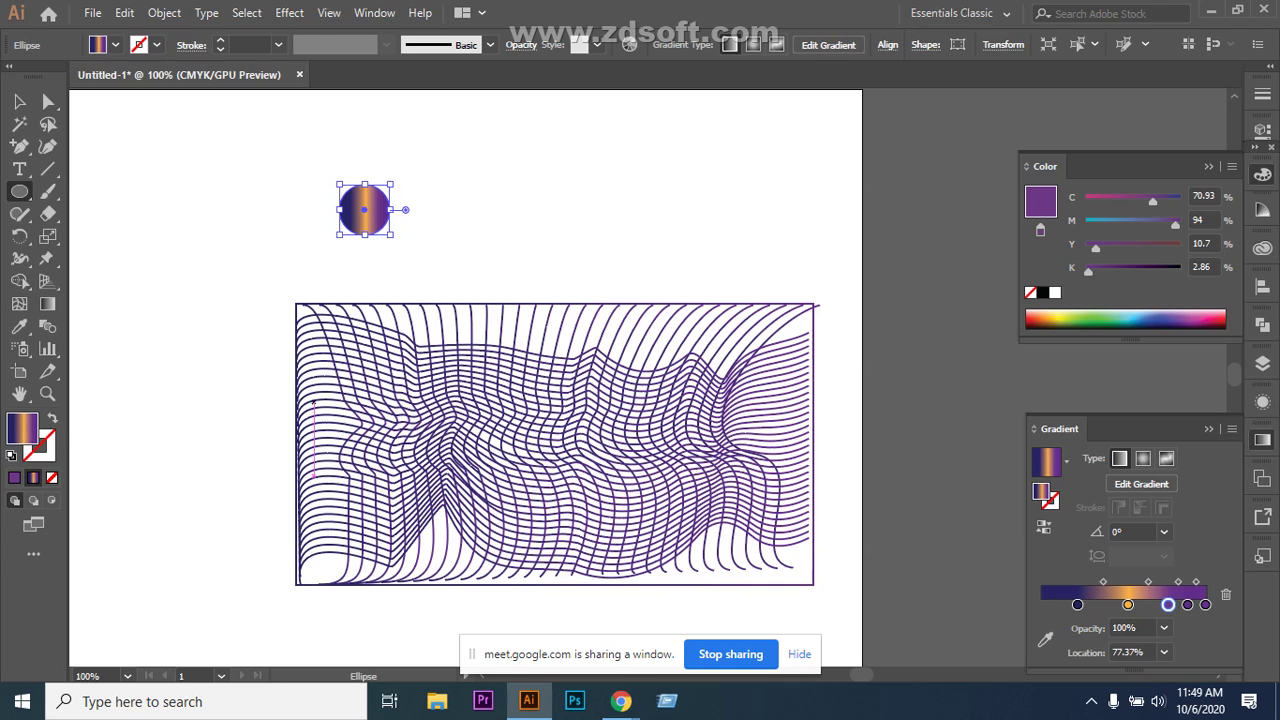
# Duplicate the gradient circle three times to make a row of four circles above the rectangle.
pyautogui.press('v')
pyautogui.hotkey('ctrl', 'shift', 'a')
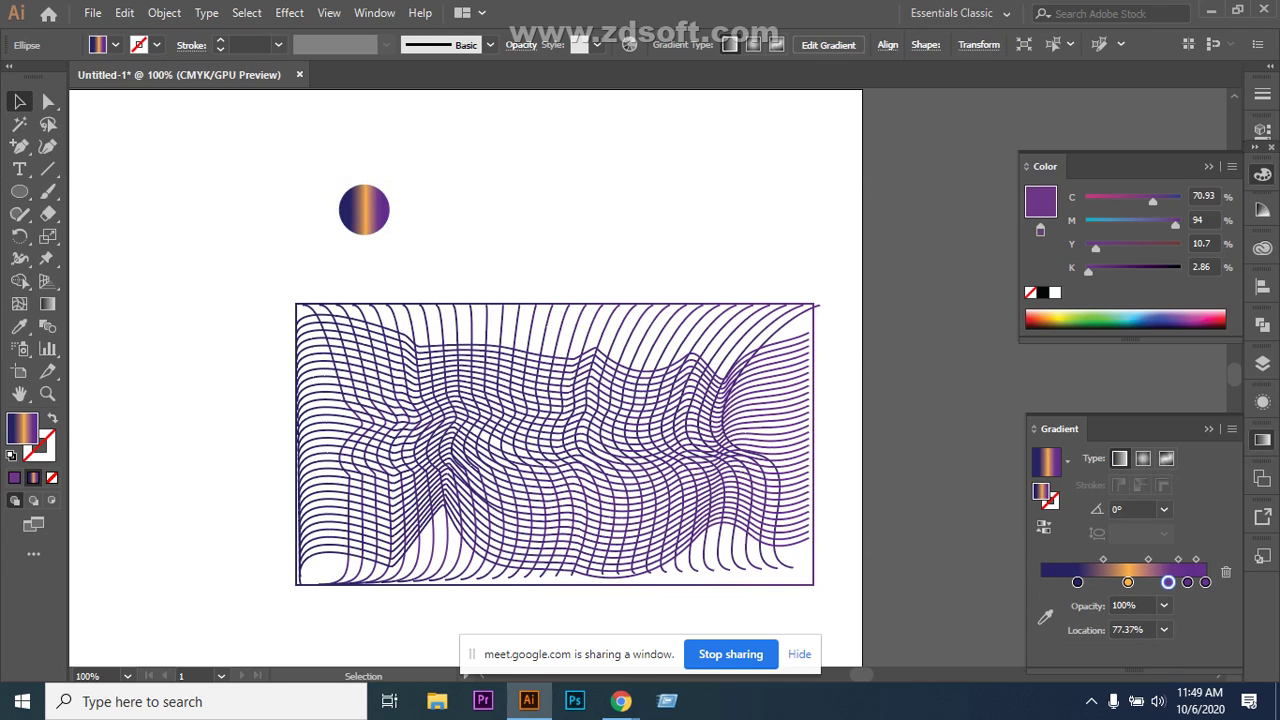
pyautogui.click(364, 209)
pyautogui.moveTo(364, 210); pyautogui.dragTo(434, 210)
pyautogui.hotkey('ctrl', 'shift', 'a')
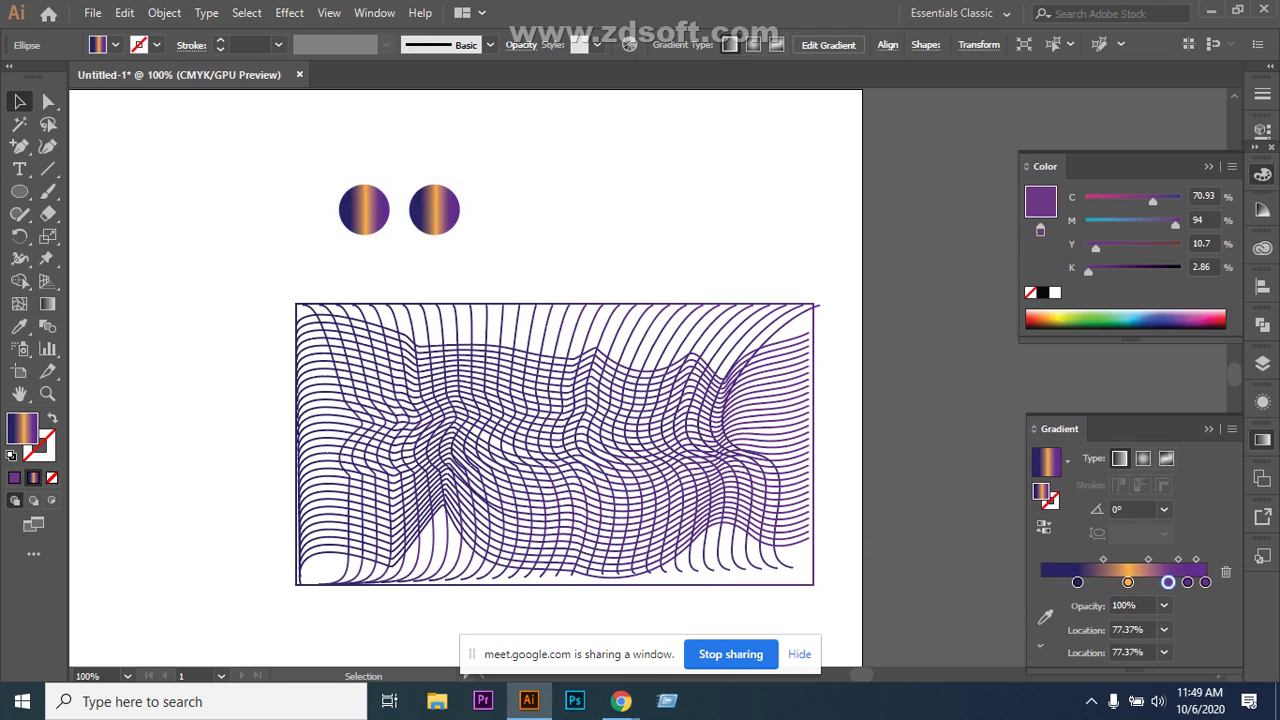
pyautogui.click(434, 210)
pyautogui.moveTo(434, 210); pyautogui.dragTo(562, 217)
pyautogui.hotkey('ctrl', 'shift', 'a')
pyautogui.click(501, 217)
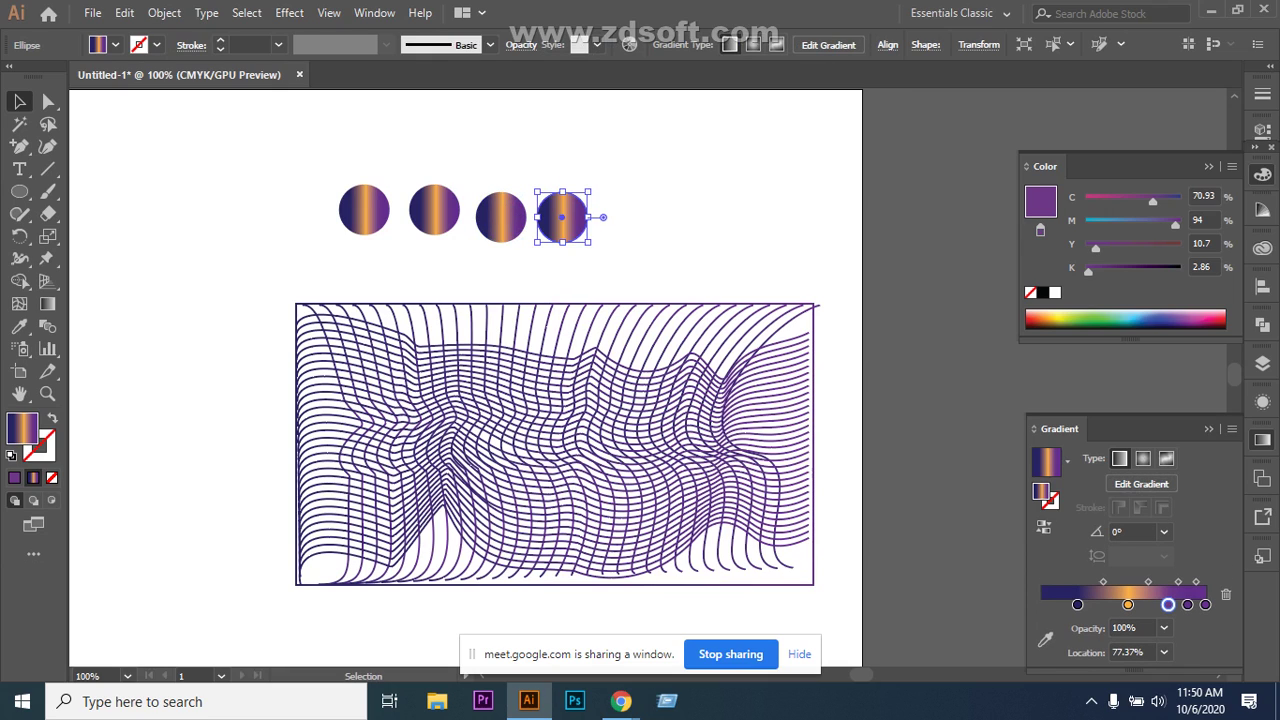
# Move the four circles onto the line pattern, spreading them over the left and middle of the rectangle.
pyautogui.moveTo(562, 217)
pyautogui.mouseDown()
pyautogui.moveTo(565, 370)
pyautogui.moveTo(487, 492)
pyautogui.moveTo(445, 505)
pyautogui.mouseUp()
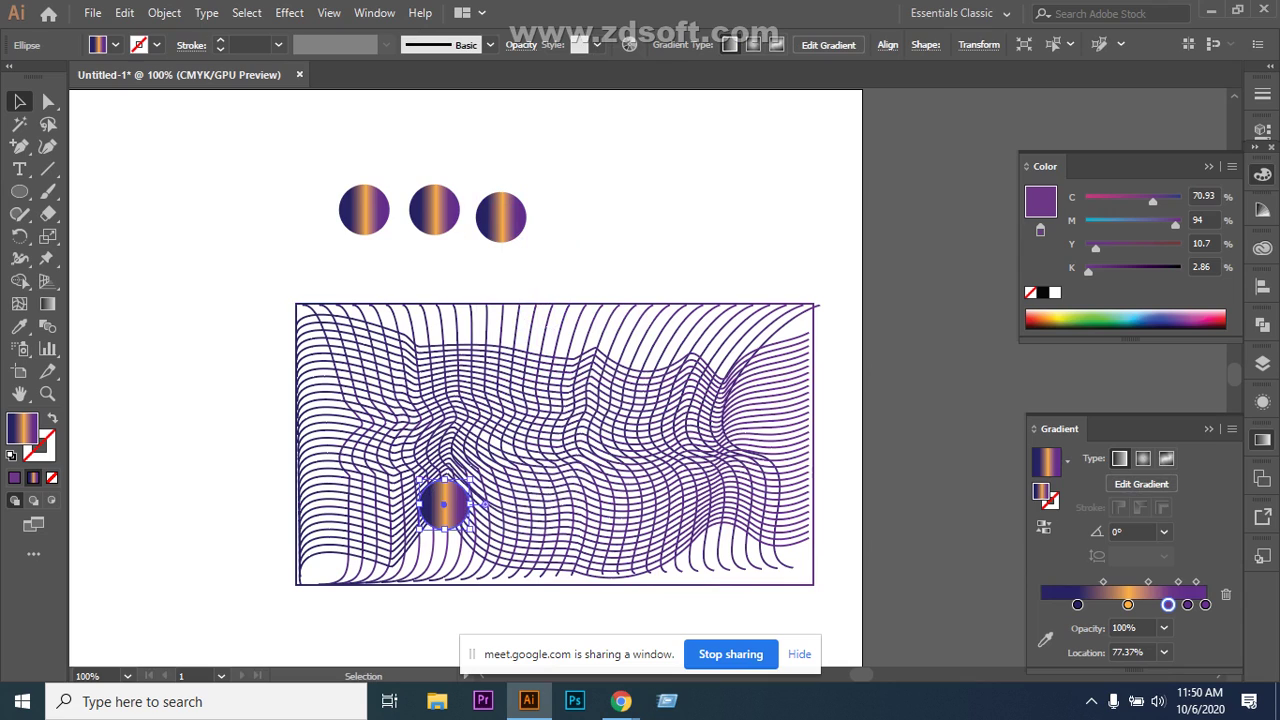
pyautogui.moveTo(451, 224); pyautogui.dragTo(497, 361)
pyautogui.moveTo(500, 193); pyautogui.dragTo(596, 412)
pyautogui.moveTo(364, 209); pyautogui.dragTo(371, 420)
# Duplicate circles across the middle and right of the rectangle until nine are scattered over the pattern.
pyautogui.click(480, 348)
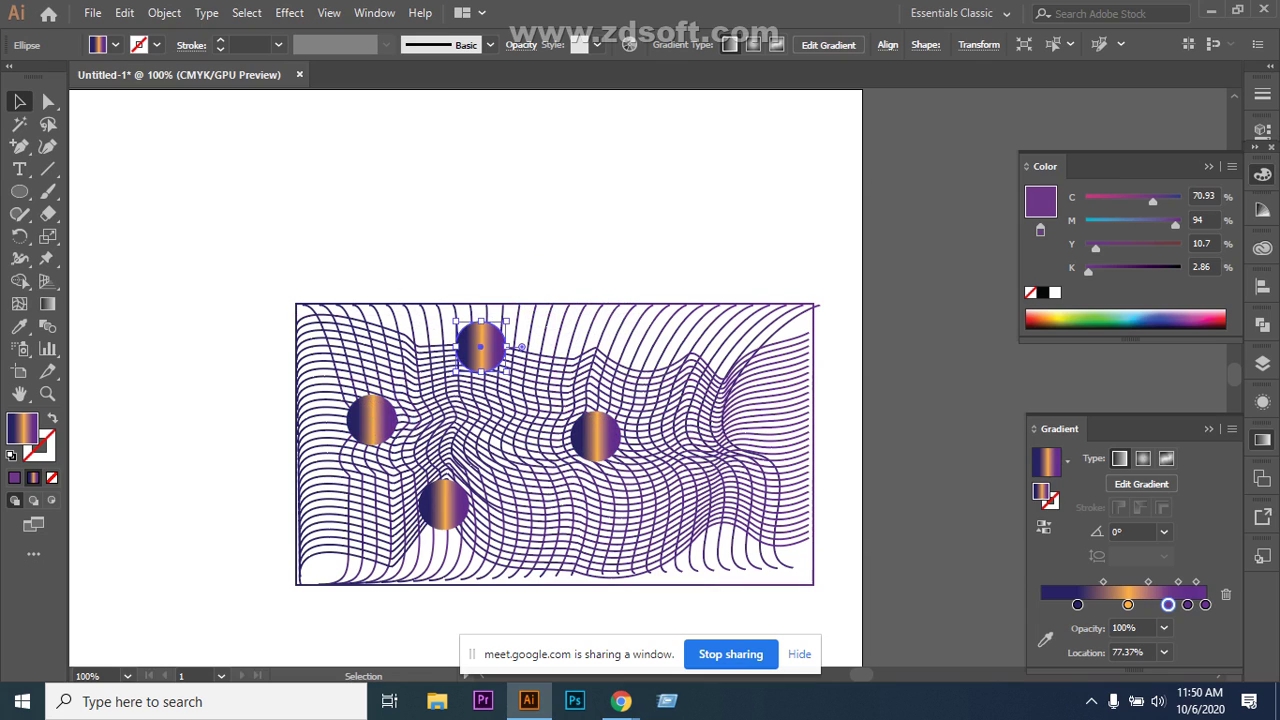
pyautogui.moveTo(480, 348); pyautogui.dragTo(645, 360)
pyautogui.click(596, 437)
pyautogui.moveTo(596, 437); pyautogui.dragTo(554, 514)
pyautogui.moveTo(596, 437); pyautogui.dragTo(696, 507)
pyautogui.click(645, 358)
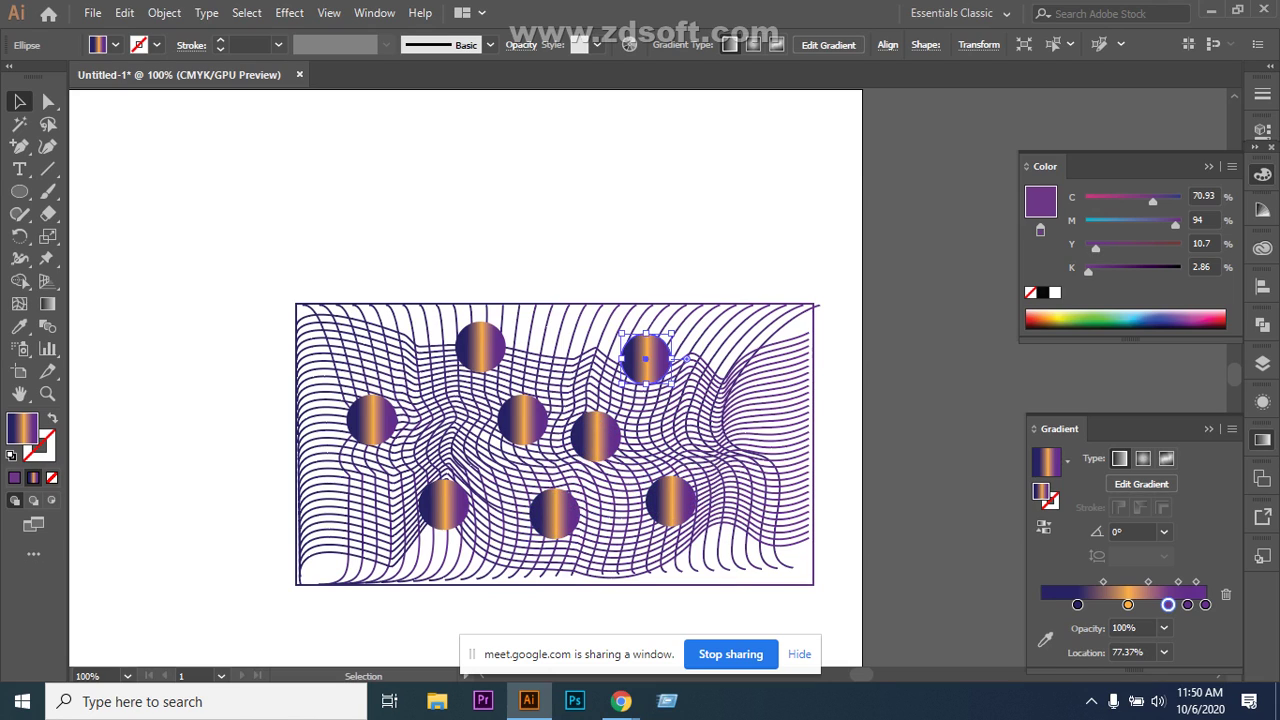
pyautogui.moveTo(645, 358); pyautogui.dragTo(703, 384)
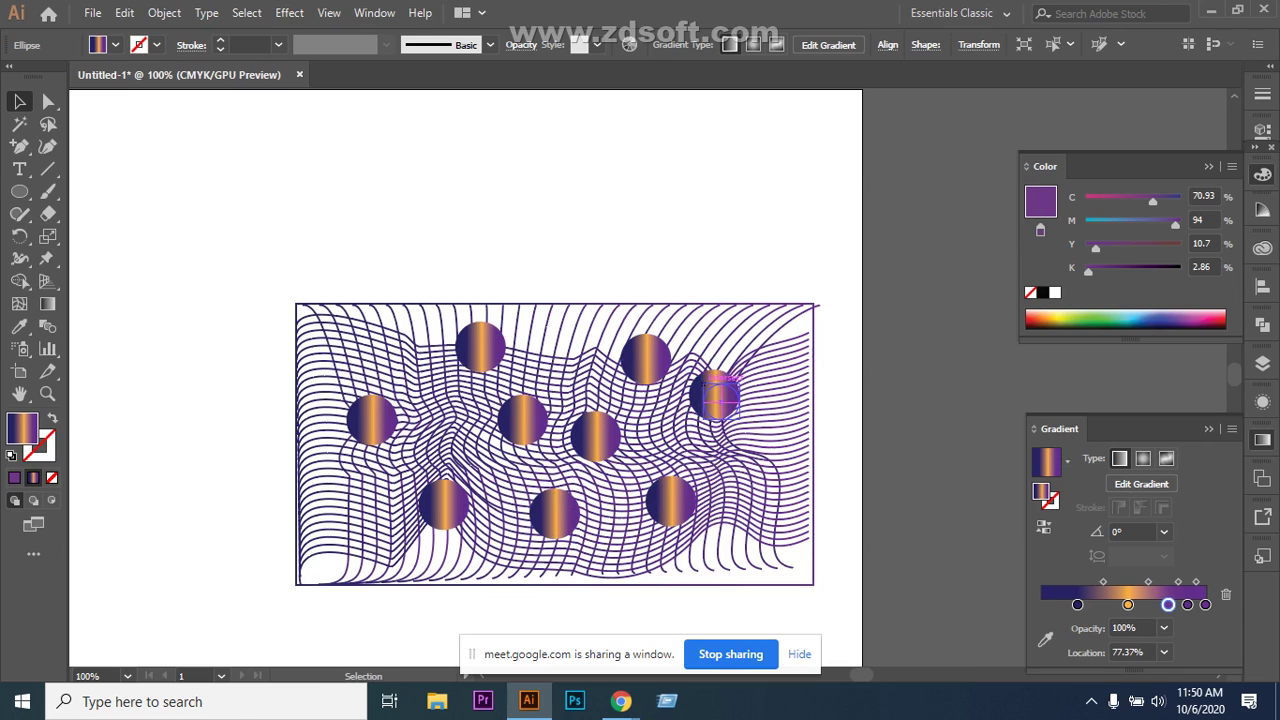
# Scale down five circles to vary their sizes: the two at upper right, one near the centre and two on the left.
pyautogui.click(645, 358)
pyautogui.moveTo(620, 335); pyautogui.dragTo(634, 345)
pyautogui.click(522, 405)
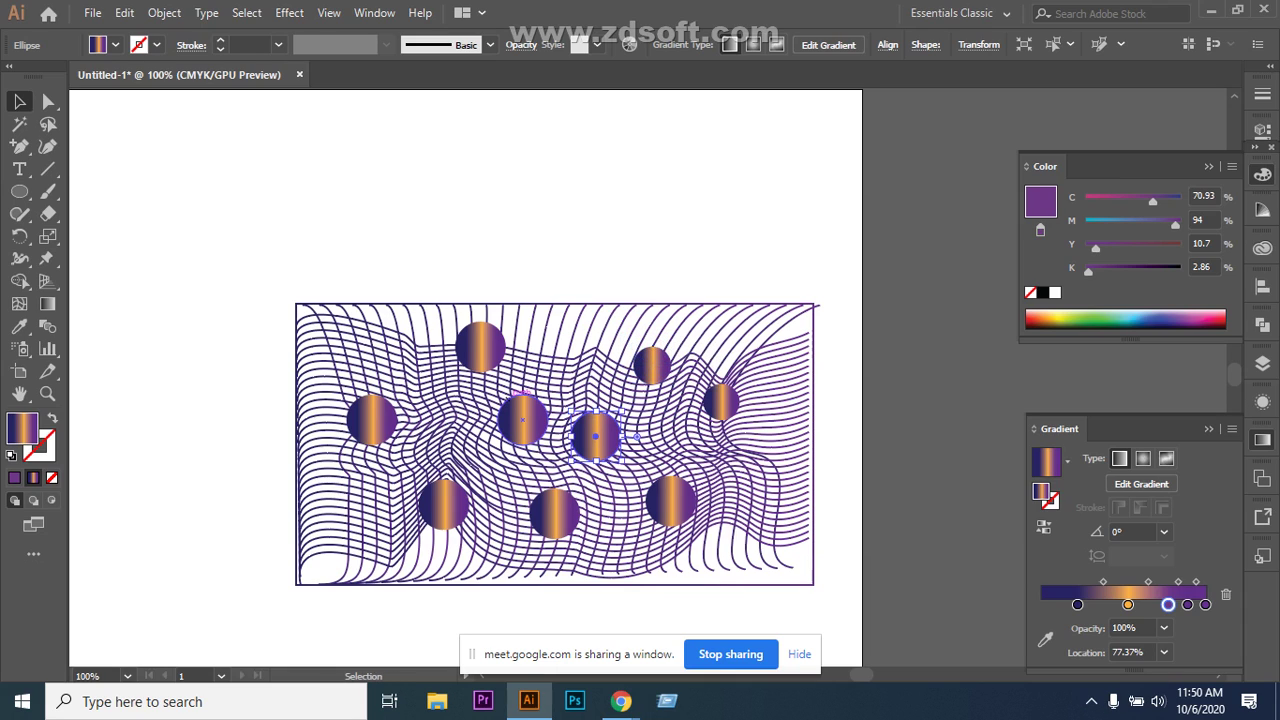
pyautogui.moveTo(500, 396); pyautogui.dragTo(513, 411)
pyautogui.click(445, 505)
pyautogui.moveTo(445, 505); pyautogui.dragTo(434, 523)
pyautogui.click(372, 420)
pyautogui.moveTo(372, 420); pyautogui.dragTo(376, 422)
pyautogui.hotkey('ctrl', 'shift', 'a')
# Move Layer 4 between Layer 2 and Layer 1, then lock Layer 4 and unlock Layer 1.
pyautogui.press('F7')
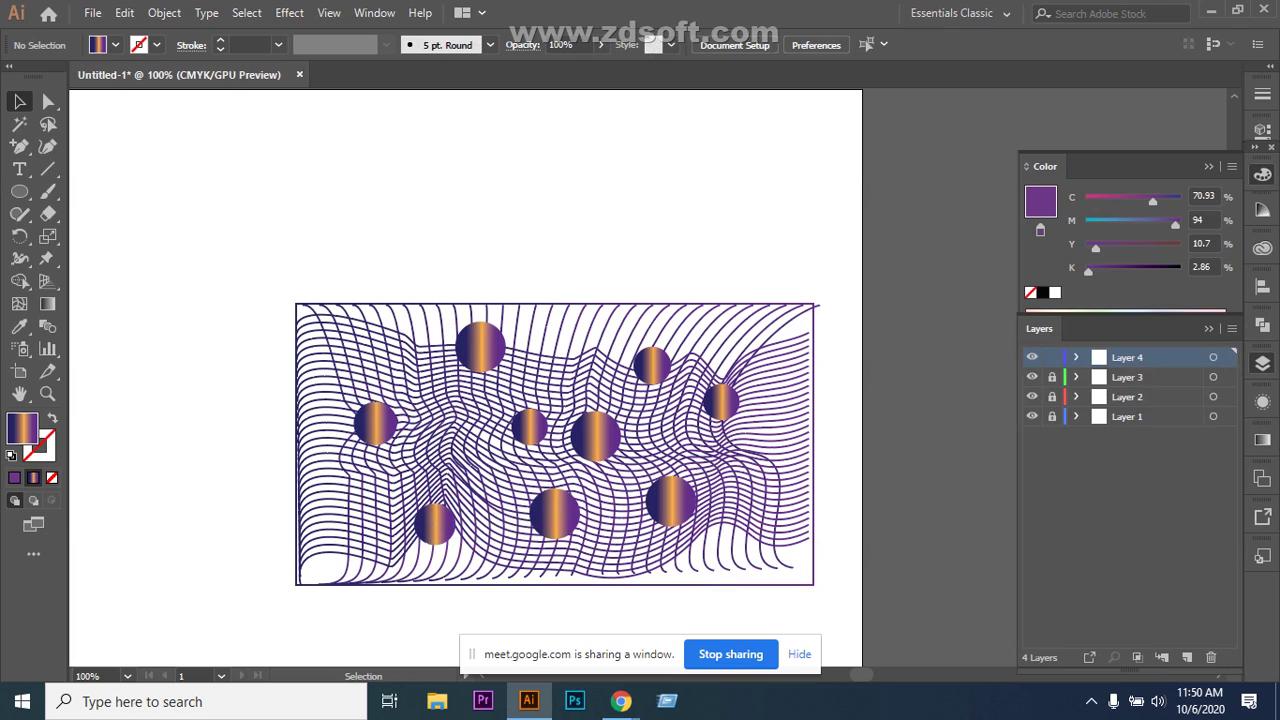
pyautogui.moveTo(1127, 357); pyautogui.dragTo(1127, 406)
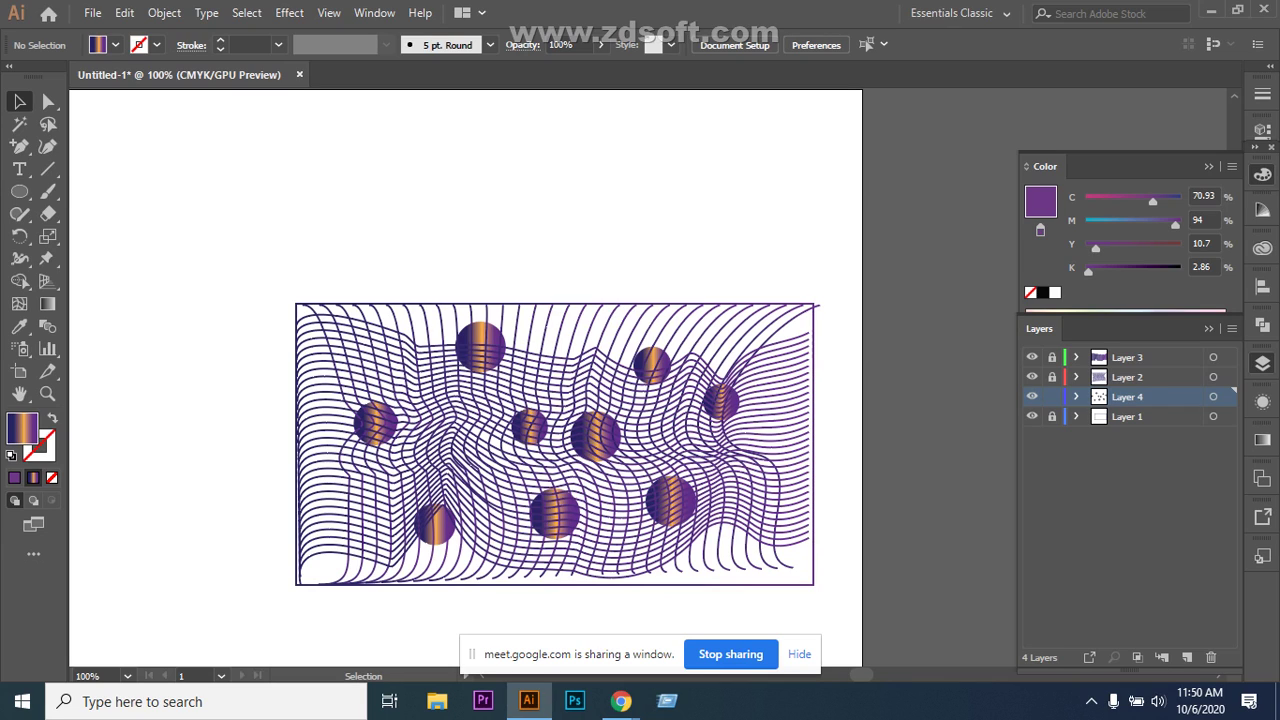
pyautogui.click(1052, 396)
pyautogui.click(1052, 416)
# Fill the Layer 1 rectangle with its blue-to-purple linear gradient and leave it without a stroke.
pyautogui.hotkey('ctrl', 'a')
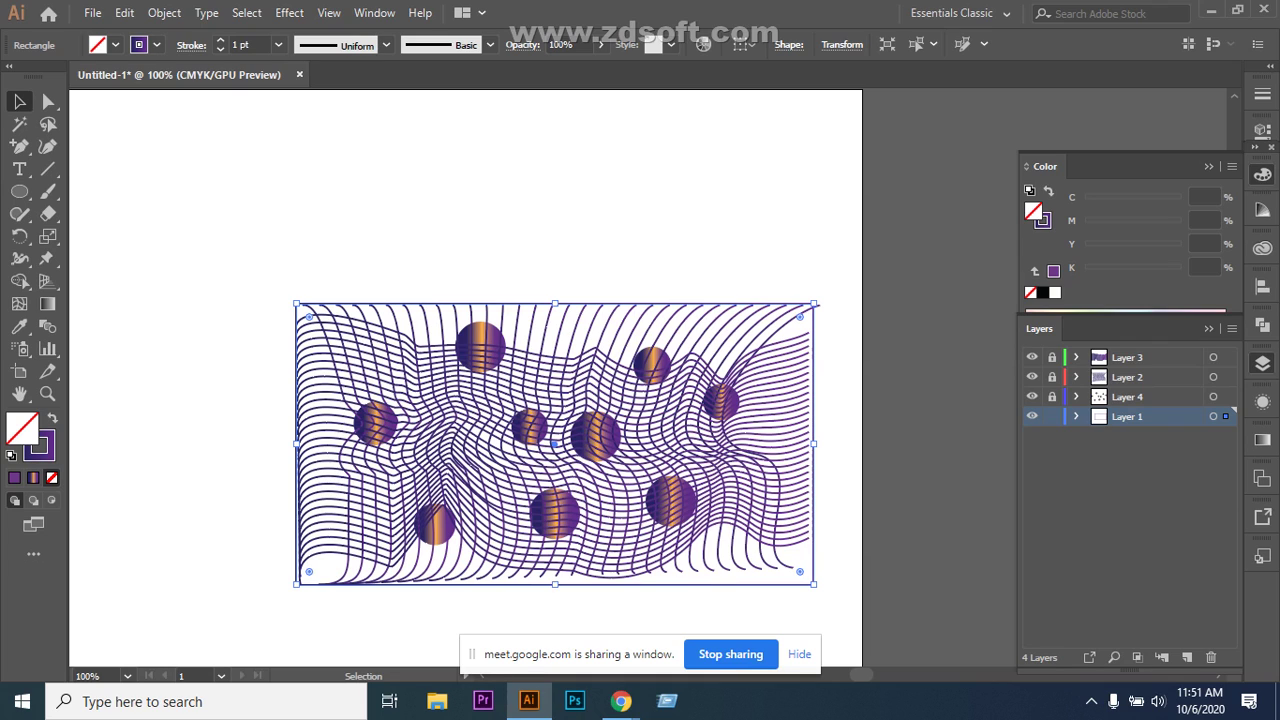
pyautogui.hotkey('shift', 'x')
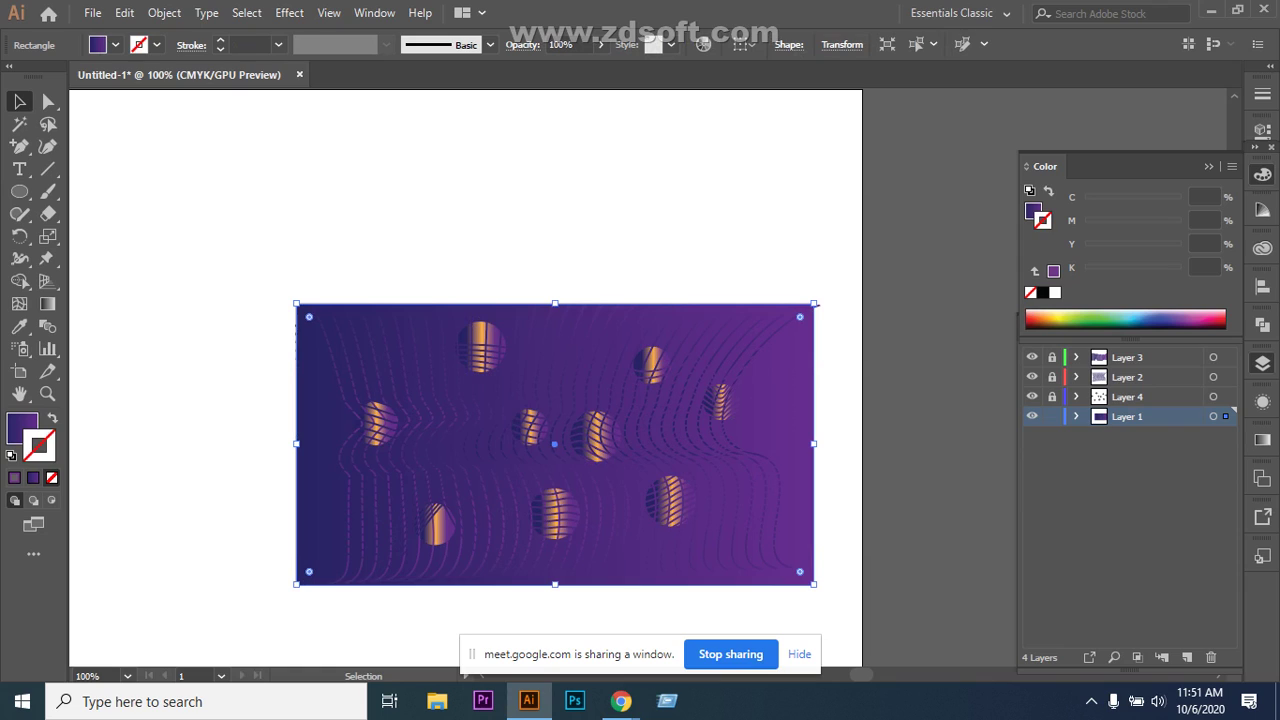
pyautogui.hotkey('ctrl', 'F9')
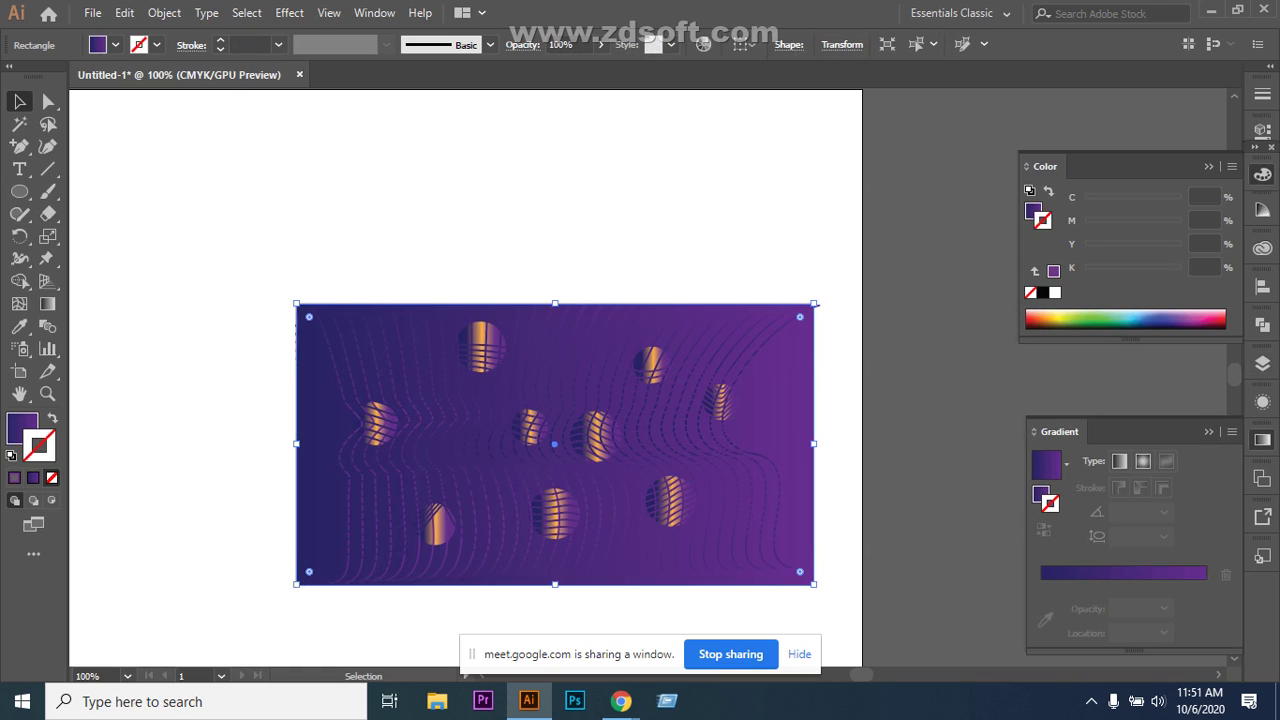
pyautogui.click(1119, 461)
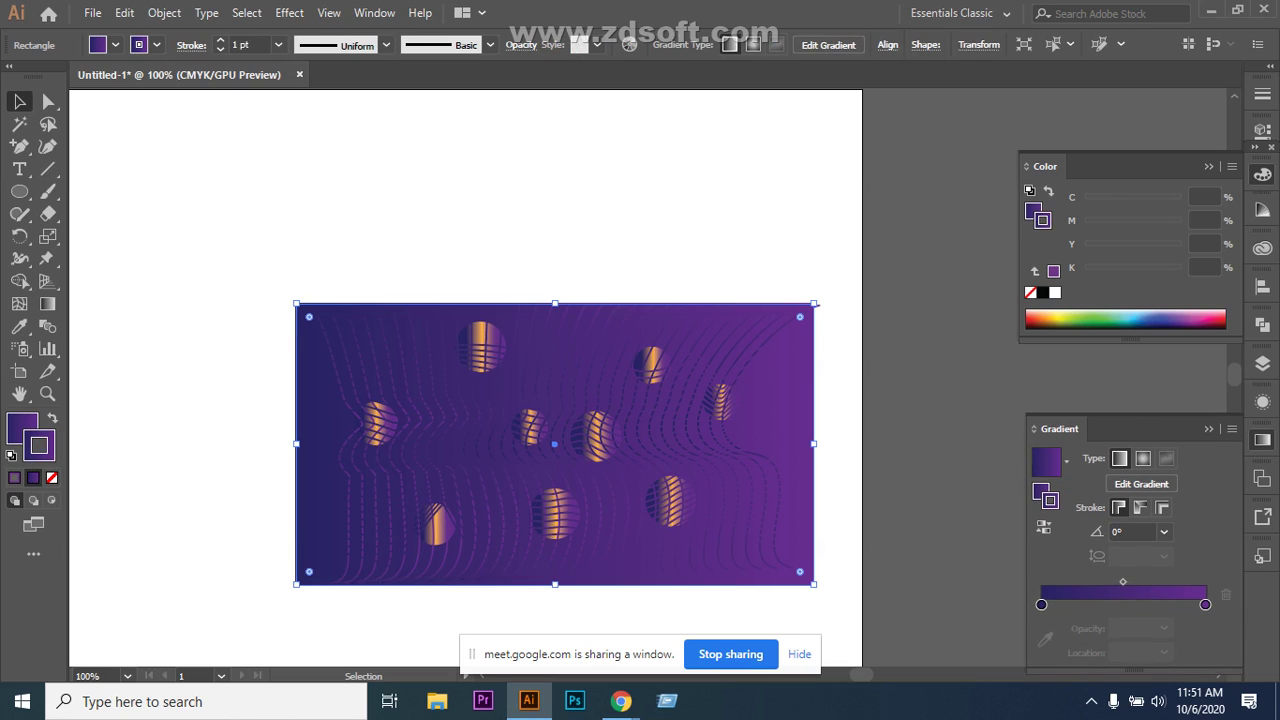
pyautogui.doubleClick(22, 428)
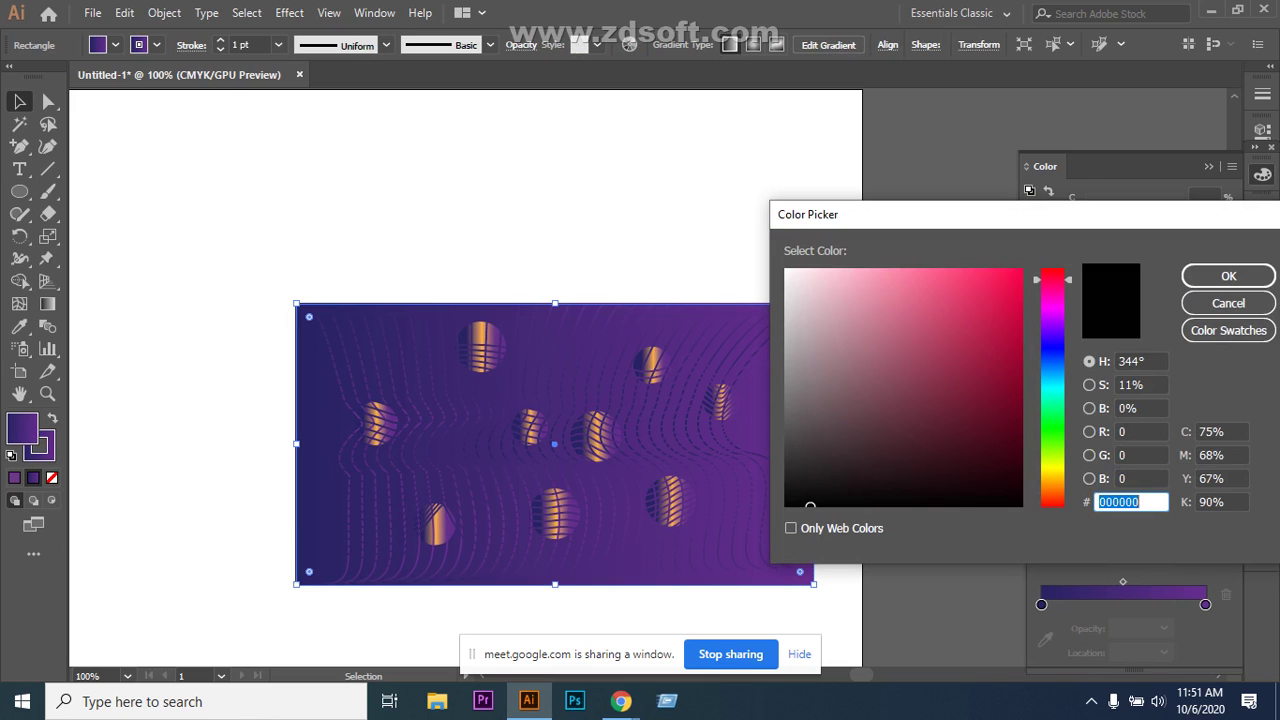
pyautogui.click(1228, 303)
pyautogui.press('/')
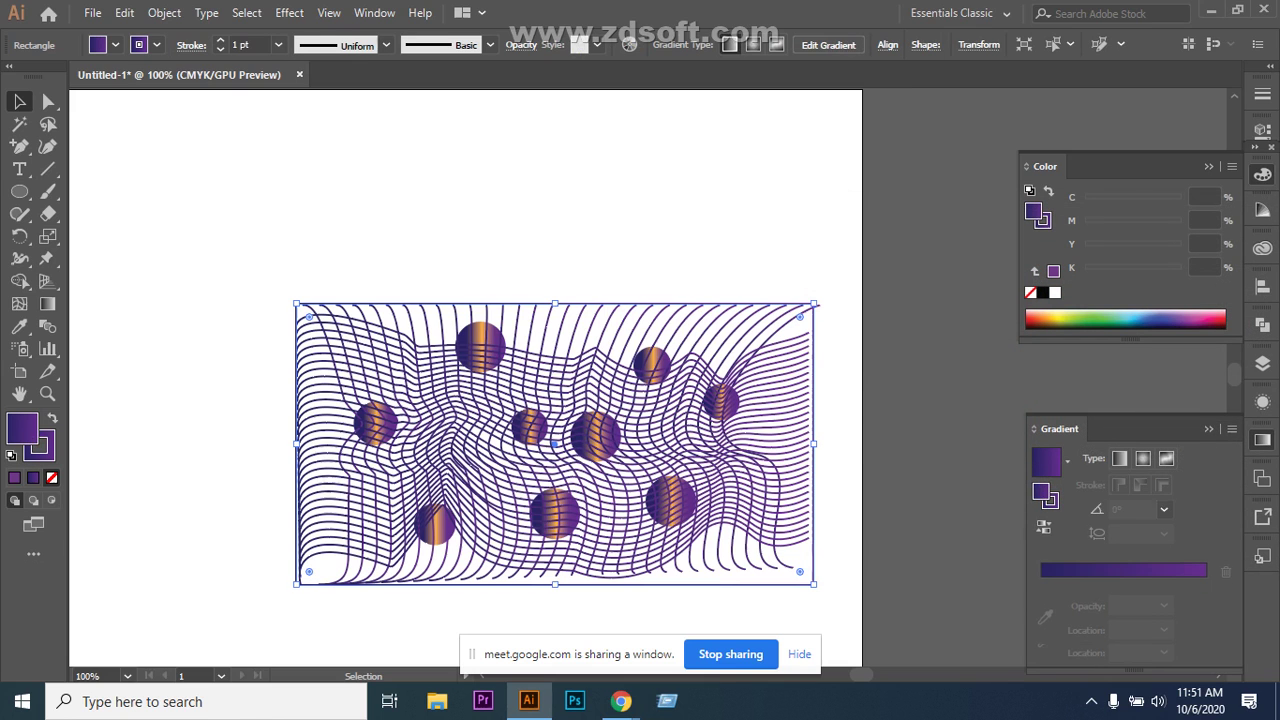
pyautogui.click(1119, 461)
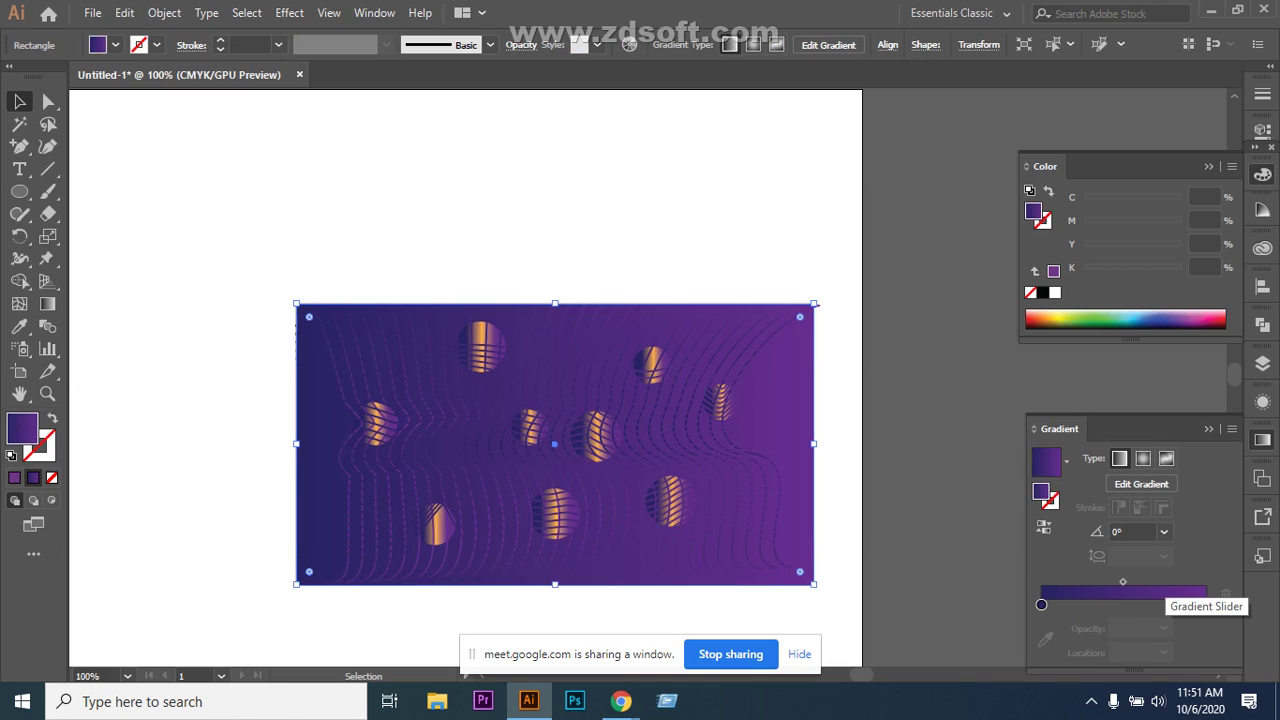
# Set the rectangle gradient's start stop to red-orange and its end stop to light orange, C=0 M=35 Y=85 K=0.
pyautogui.doubleClick(1041, 604)
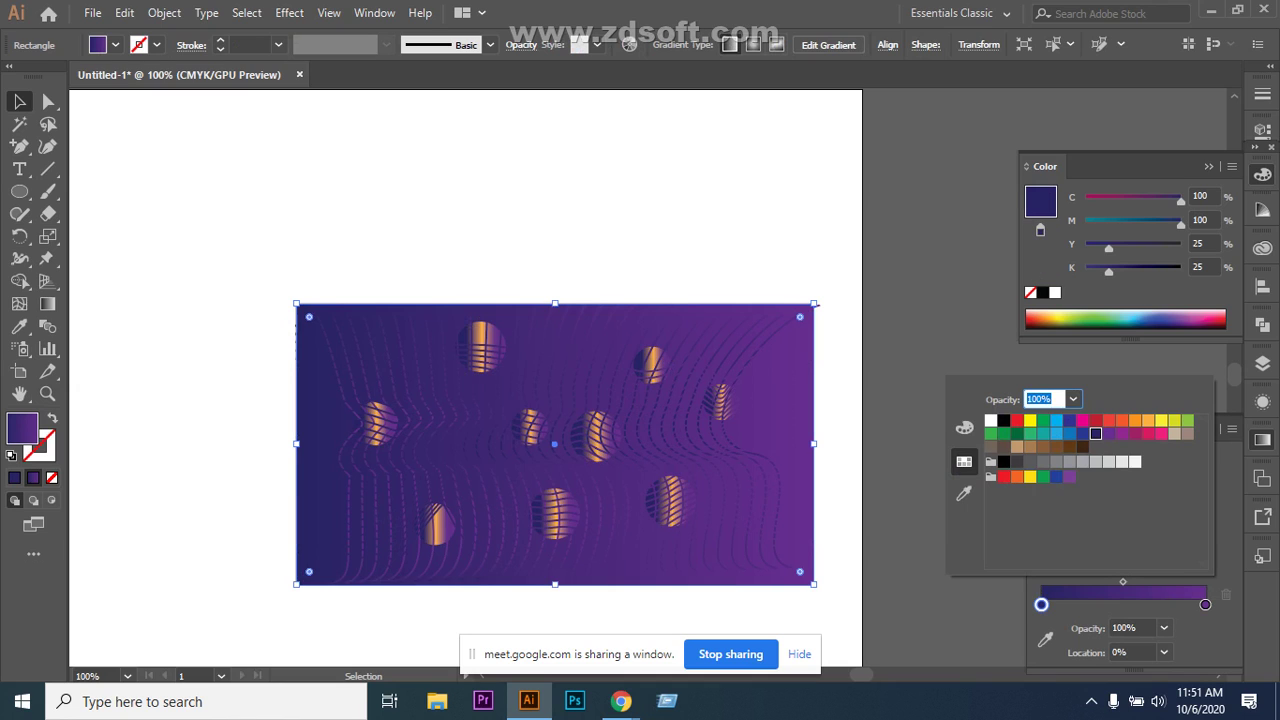
pyautogui.click(1122, 420)
pyautogui.click(1205, 604)
pyautogui.doubleClick(1205, 604)
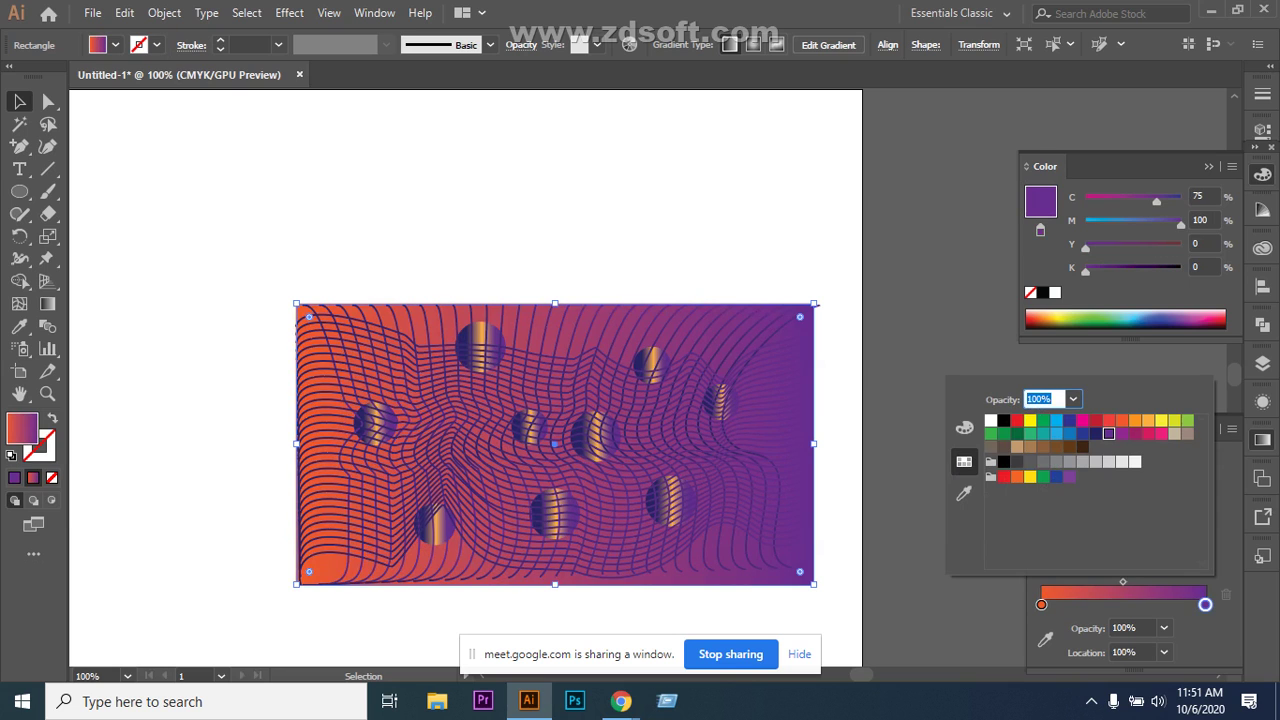
pyautogui.click(1148, 421)
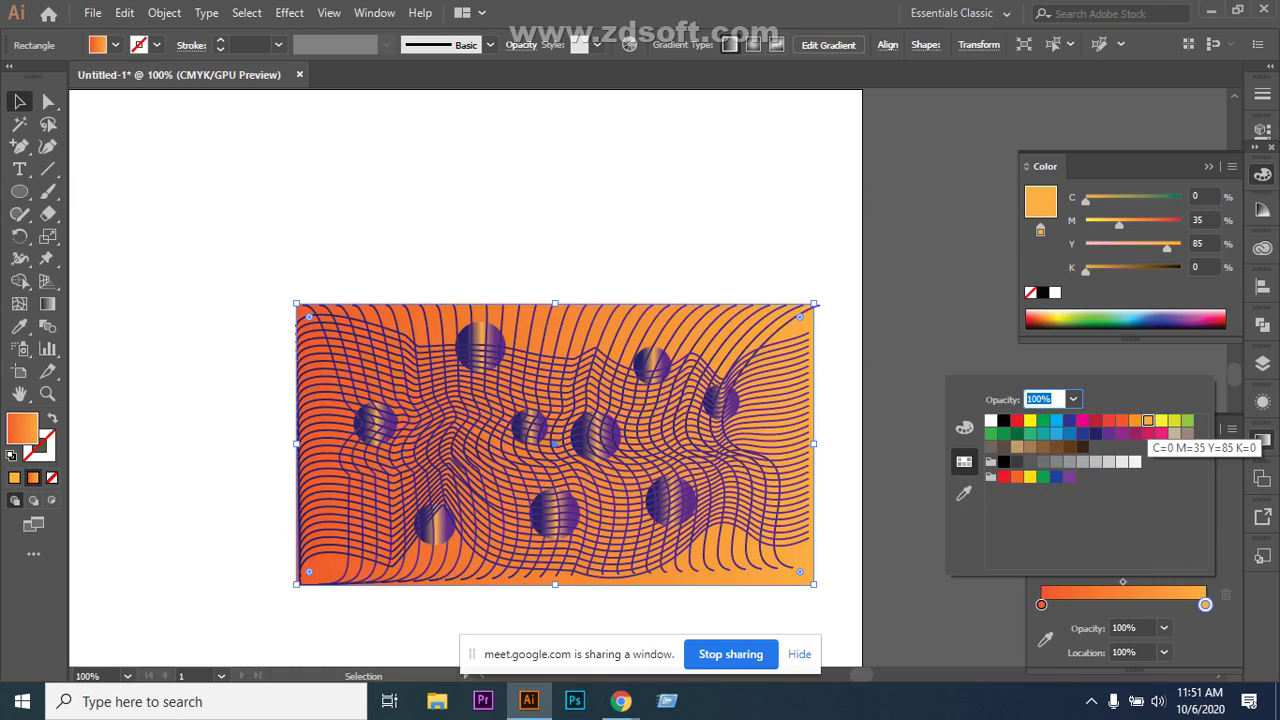
# Try light green, grey-brown, blue, dark green, brown, pink, magenta and purple swatches on the gradient's end stop.
pyautogui.click(1187, 420)
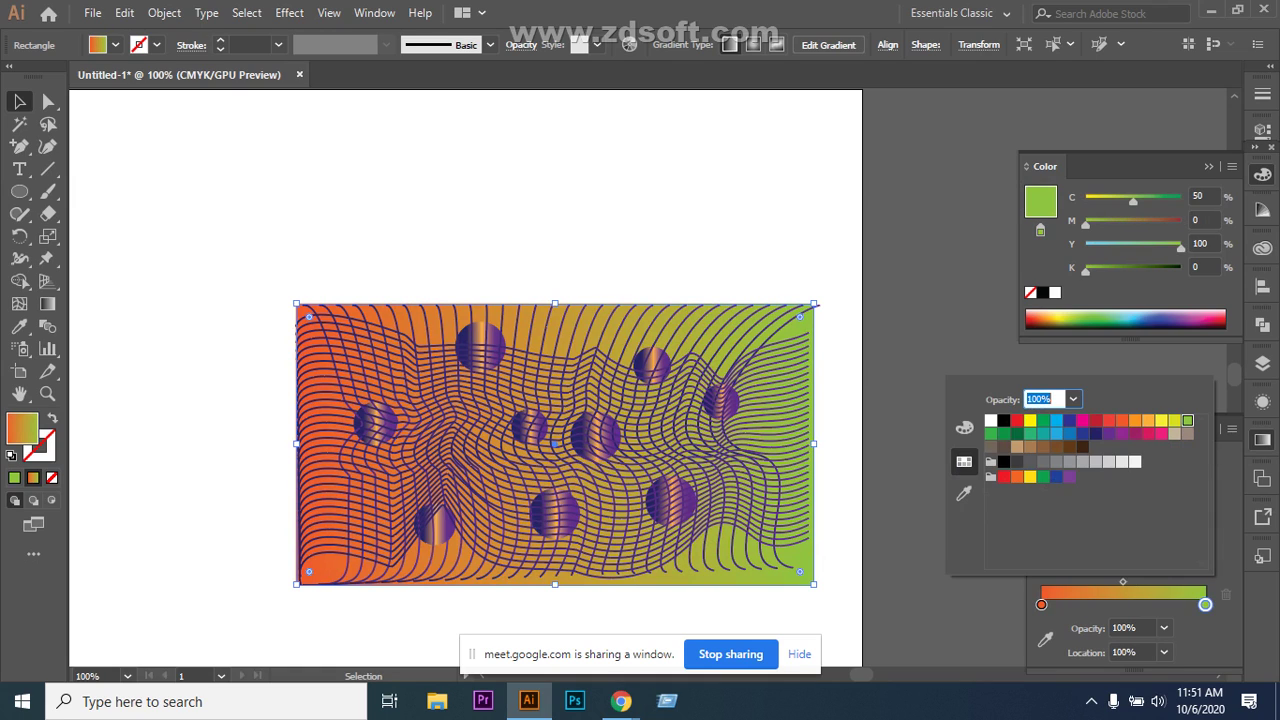
pyautogui.click(1187, 434)
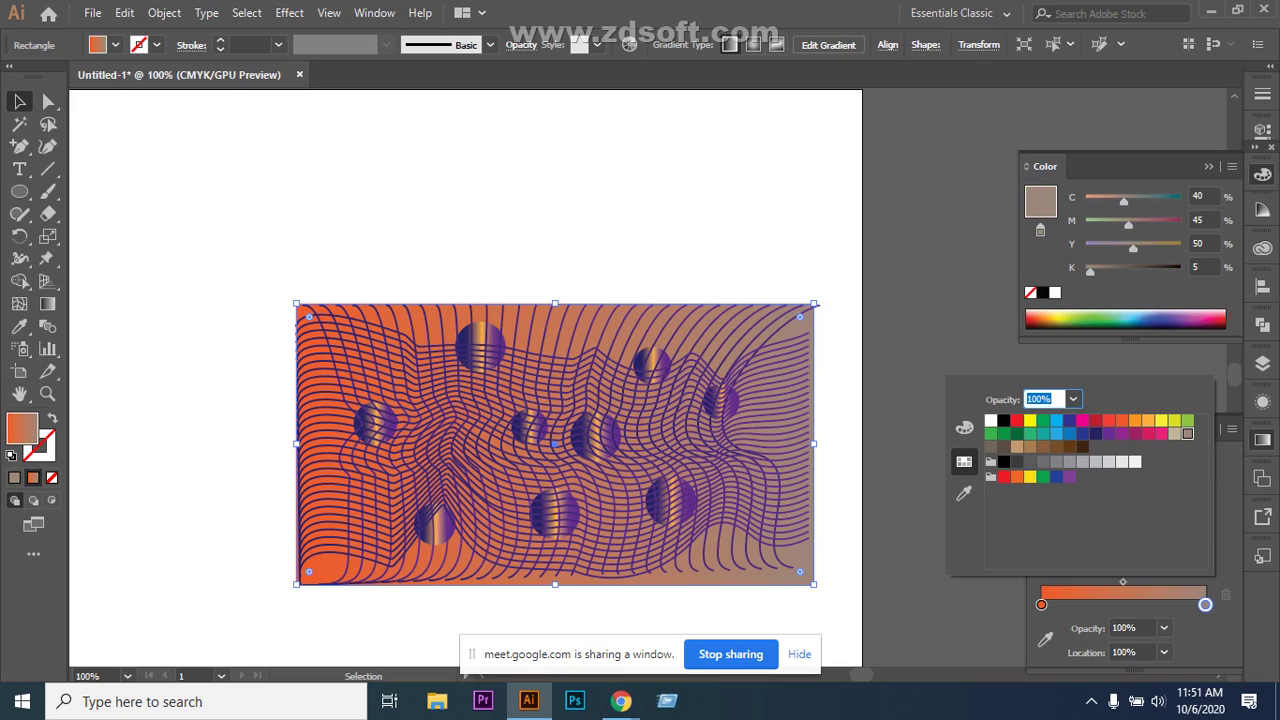
pyautogui.click(1056, 433)
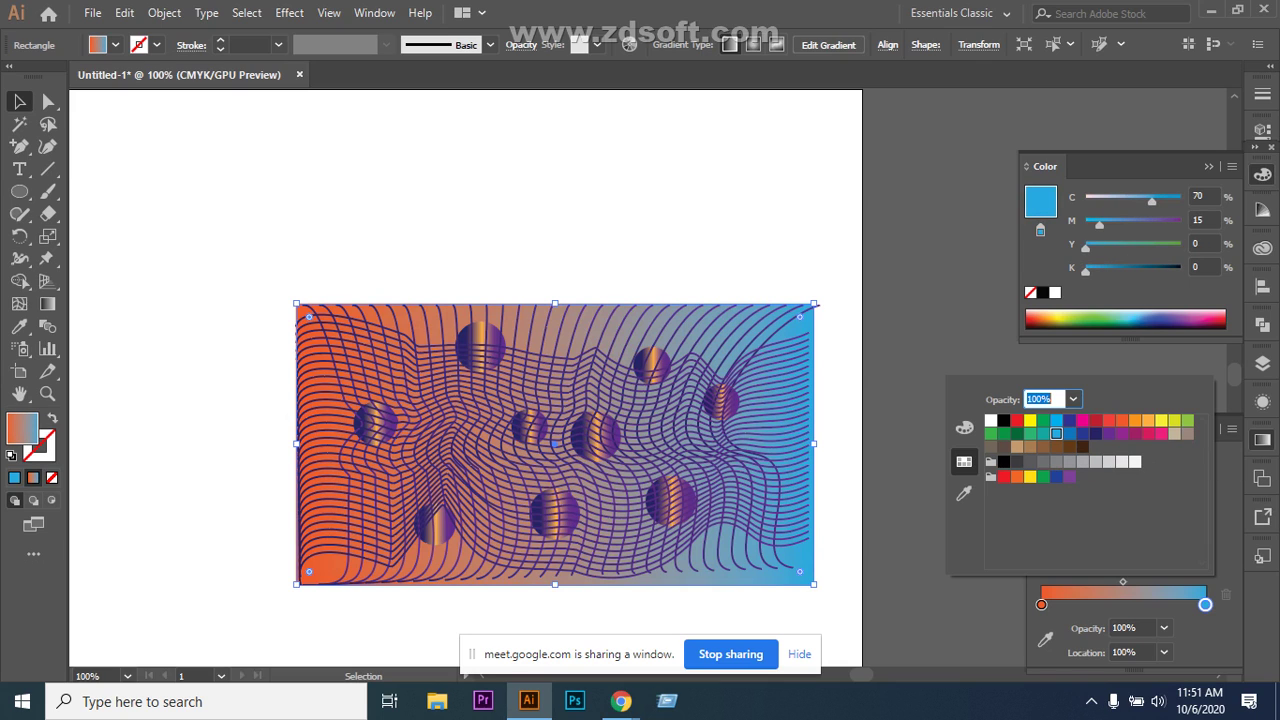
pyautogui.click(1016, 433)
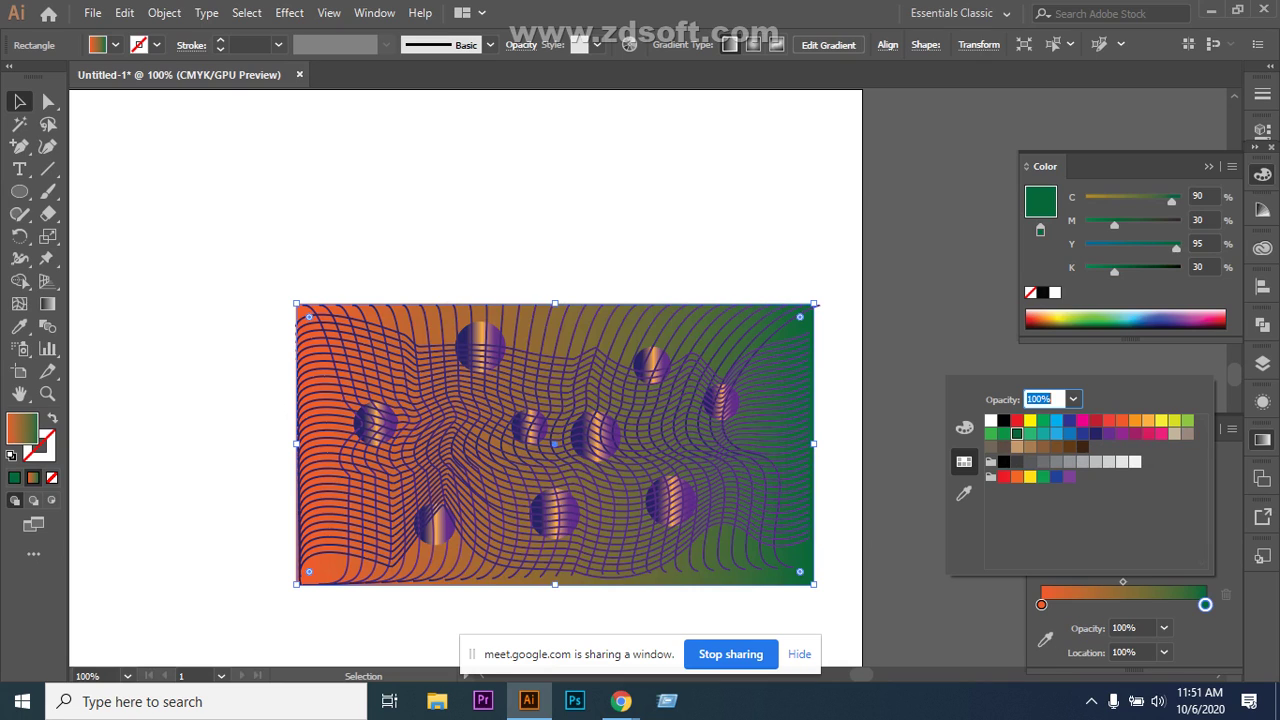
pyautogui.click(1069, 447)
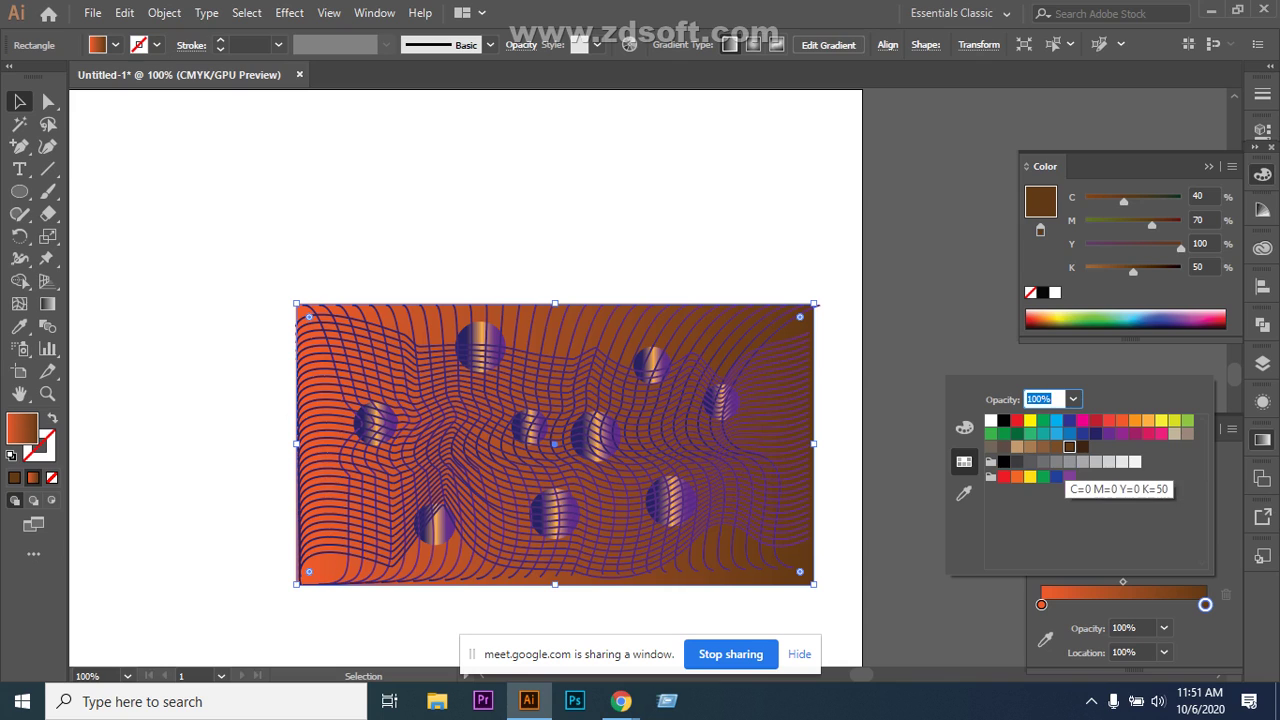
pyautogui.click(1148, 434)
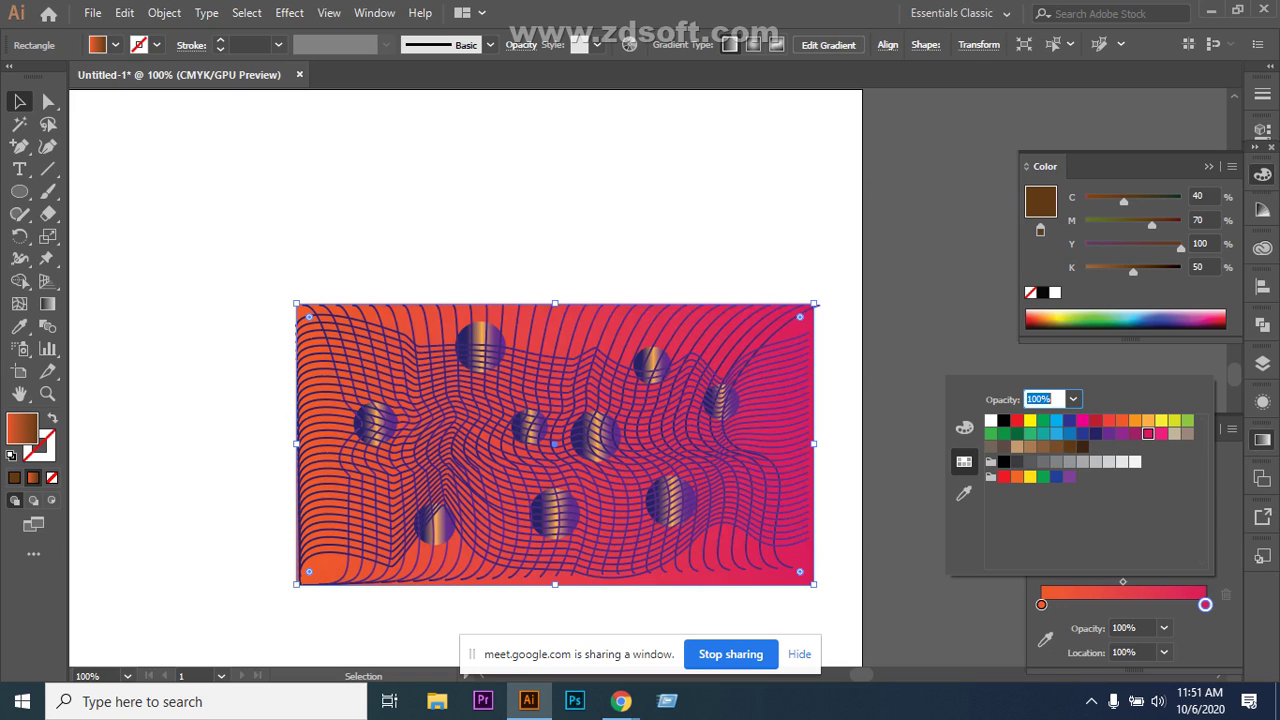
pyautogui.click(1135, 433)
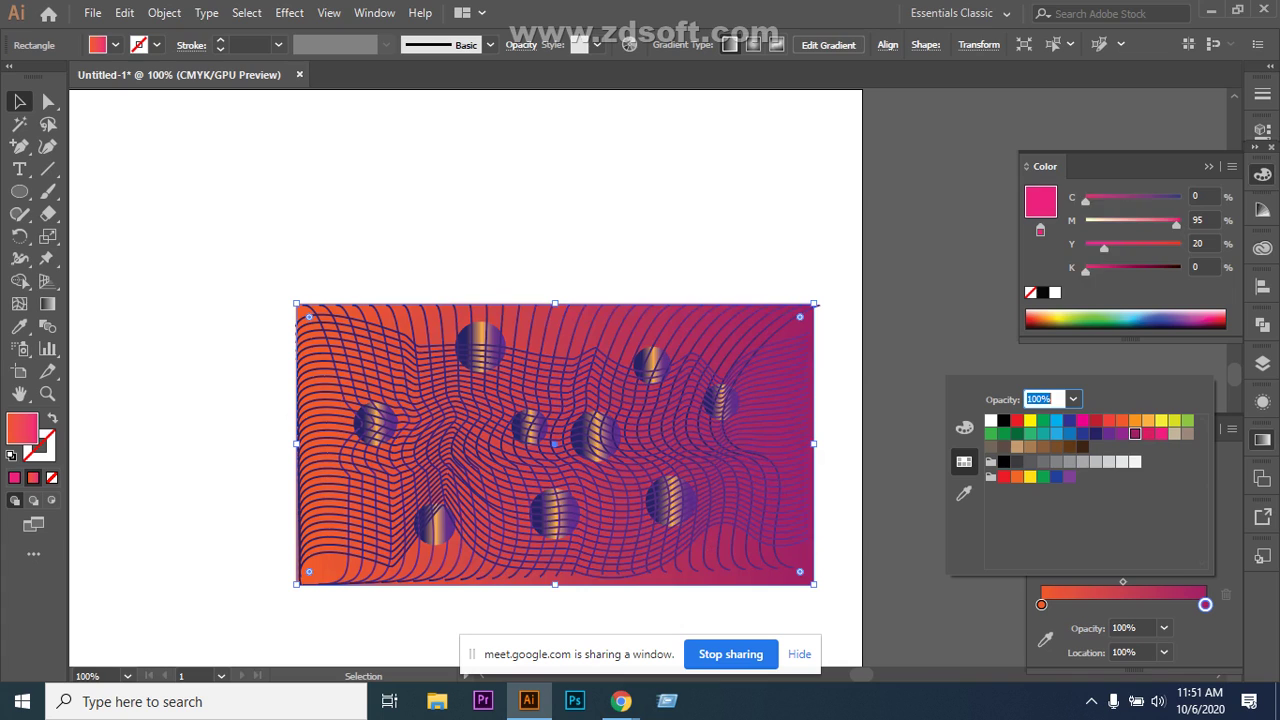
pyautogui.click(1108, 433)
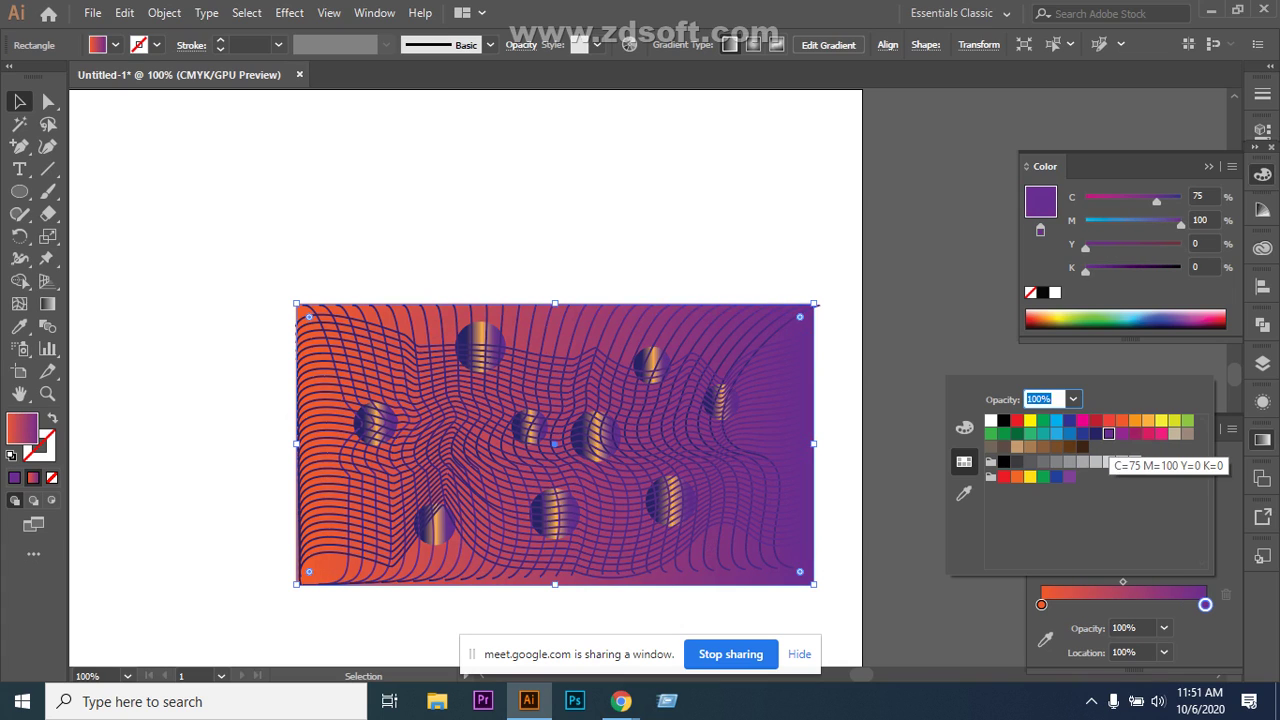
# Compare red, orange and yellow swatches on the gradient's end stop and settle on yellow-green, C=20 M=0 Y=100 K=0.
pyautogui.click(1175, 421)
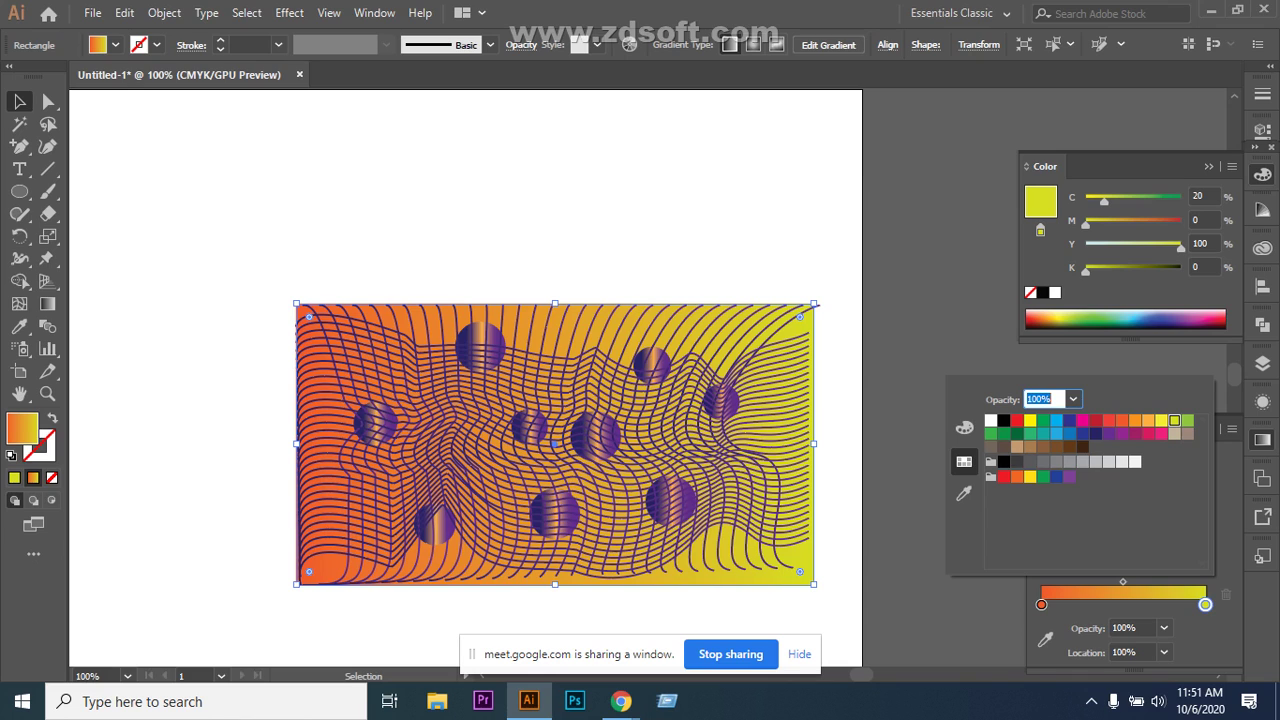
pyautogui.click(1122, 420)
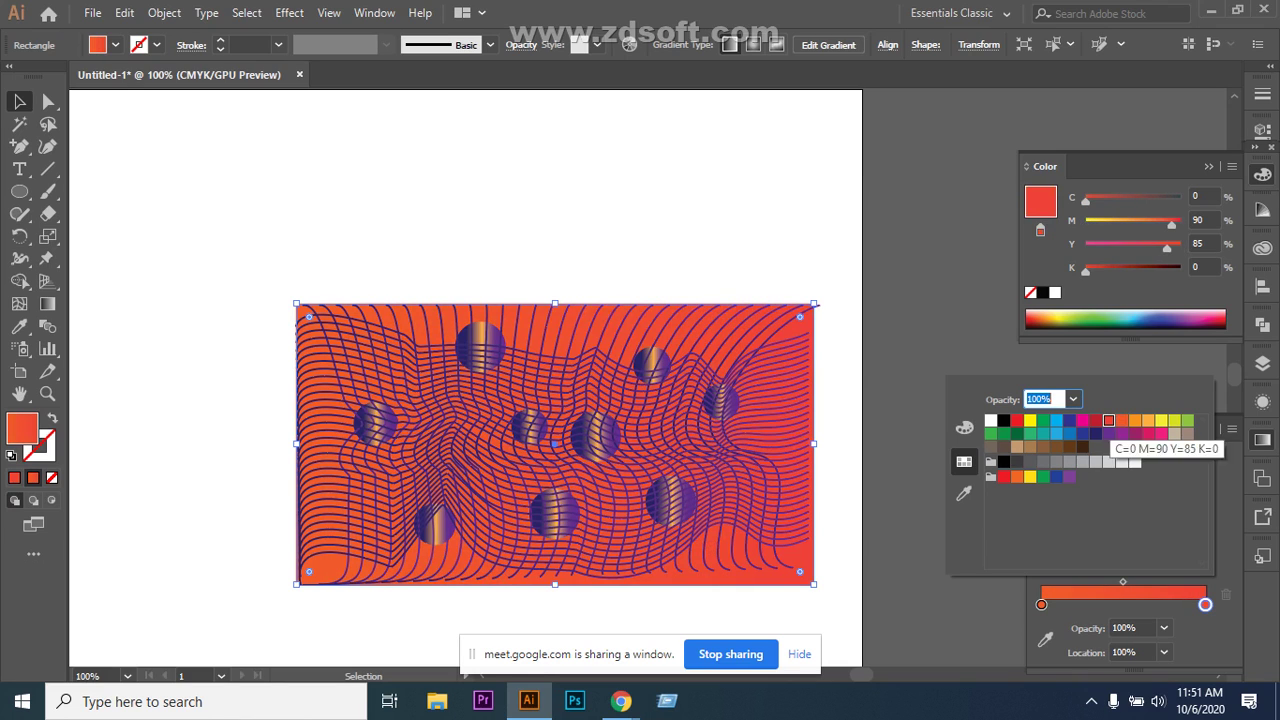
pyautogui.click(1135, 420)
pyautogui.click(1148, 420)
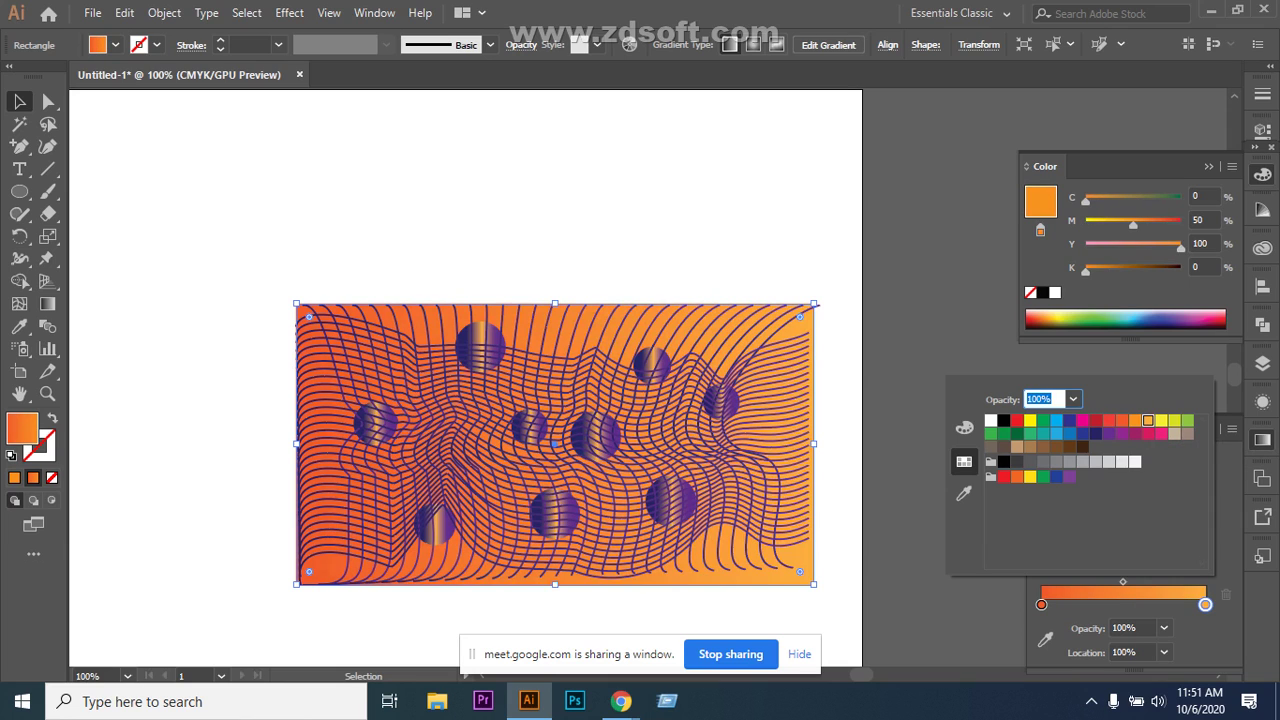
pyautogui.click(1161, 420)
pyautogui.click(1174, 420)
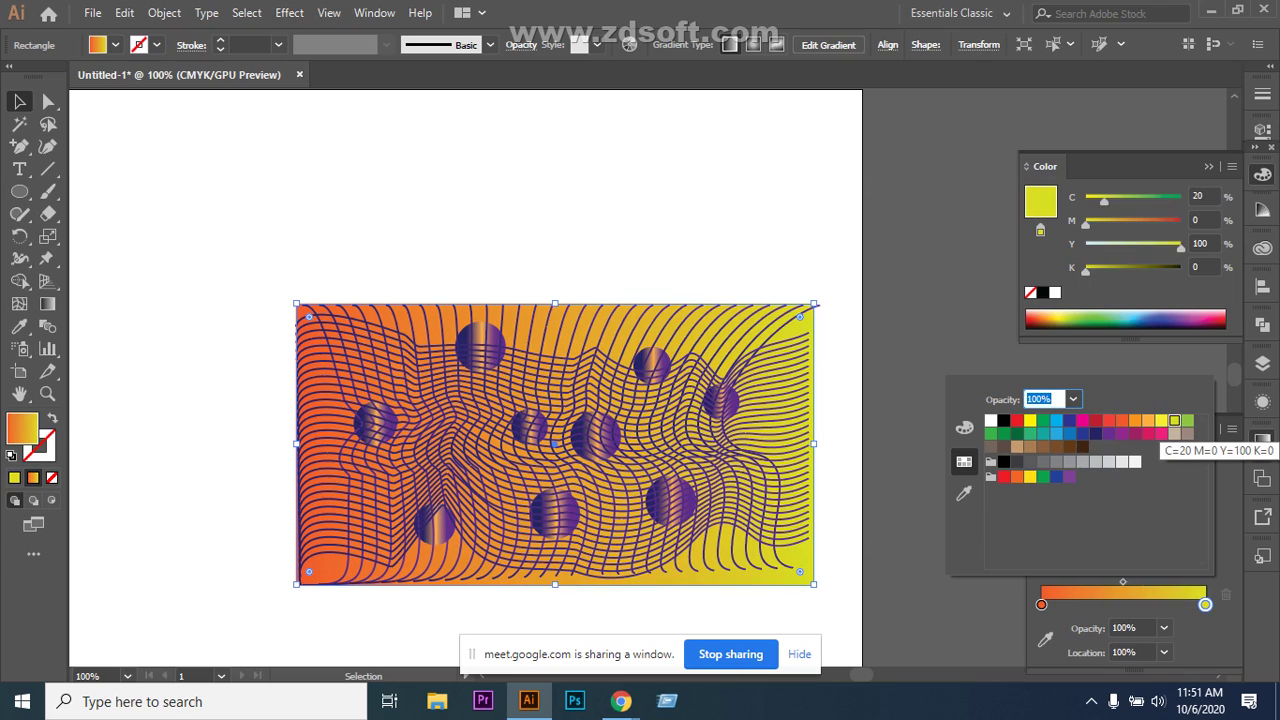
pyautogui.press('Escape')
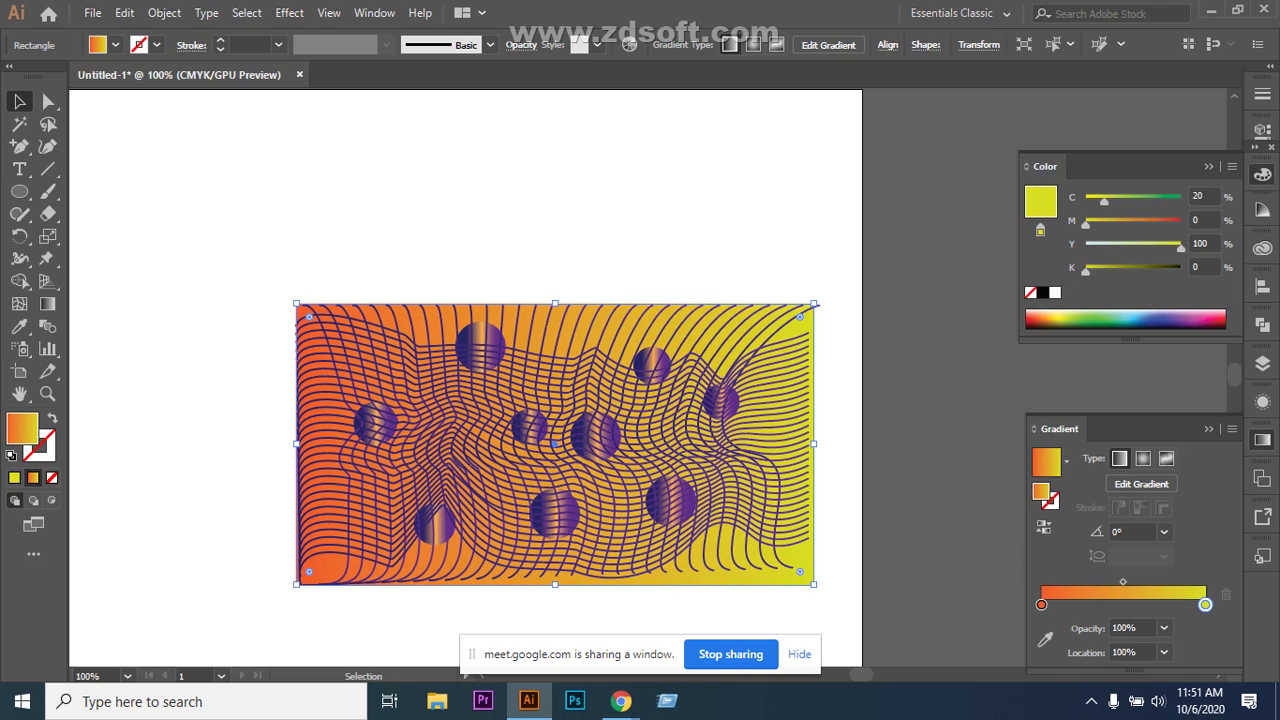
# Reselect the rectangle and add a middle stop to its gradient at 46.09%.
pyautogui.hotkey('ctrl', 'shift', 'a')
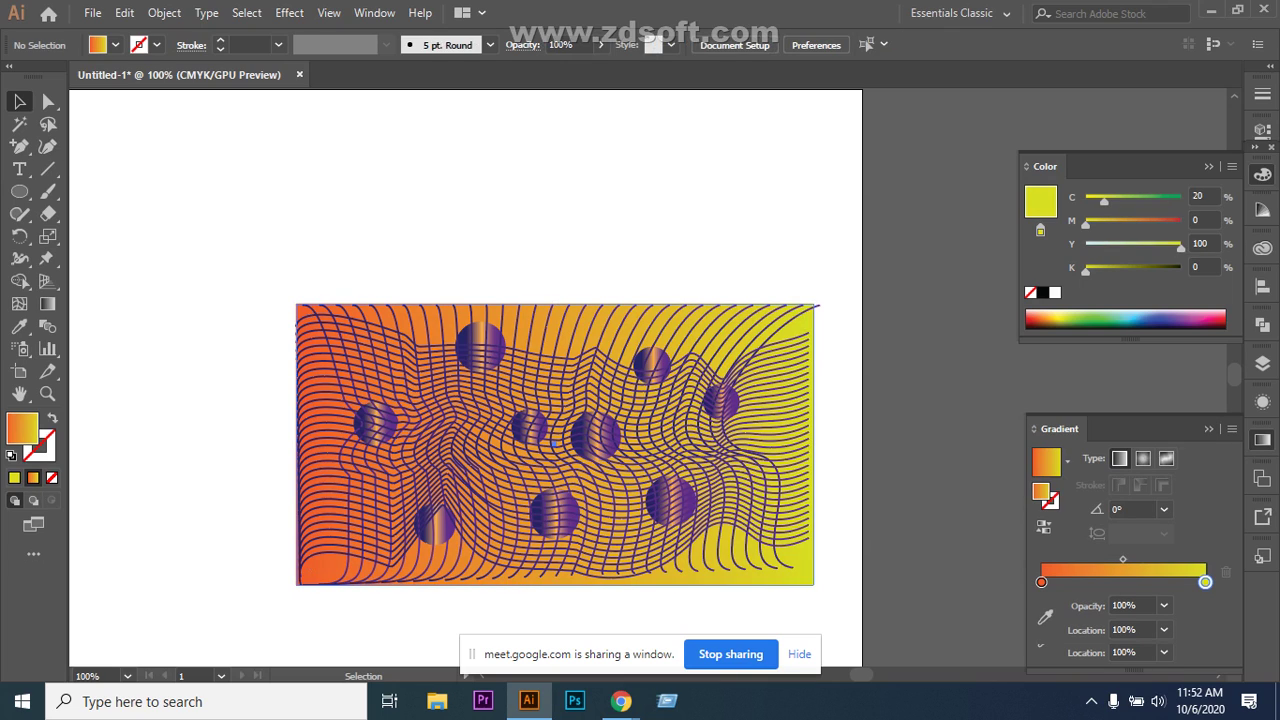
pyautogui.hotkey('ctrl', 'z')
pyautogui.click(1116, 602)
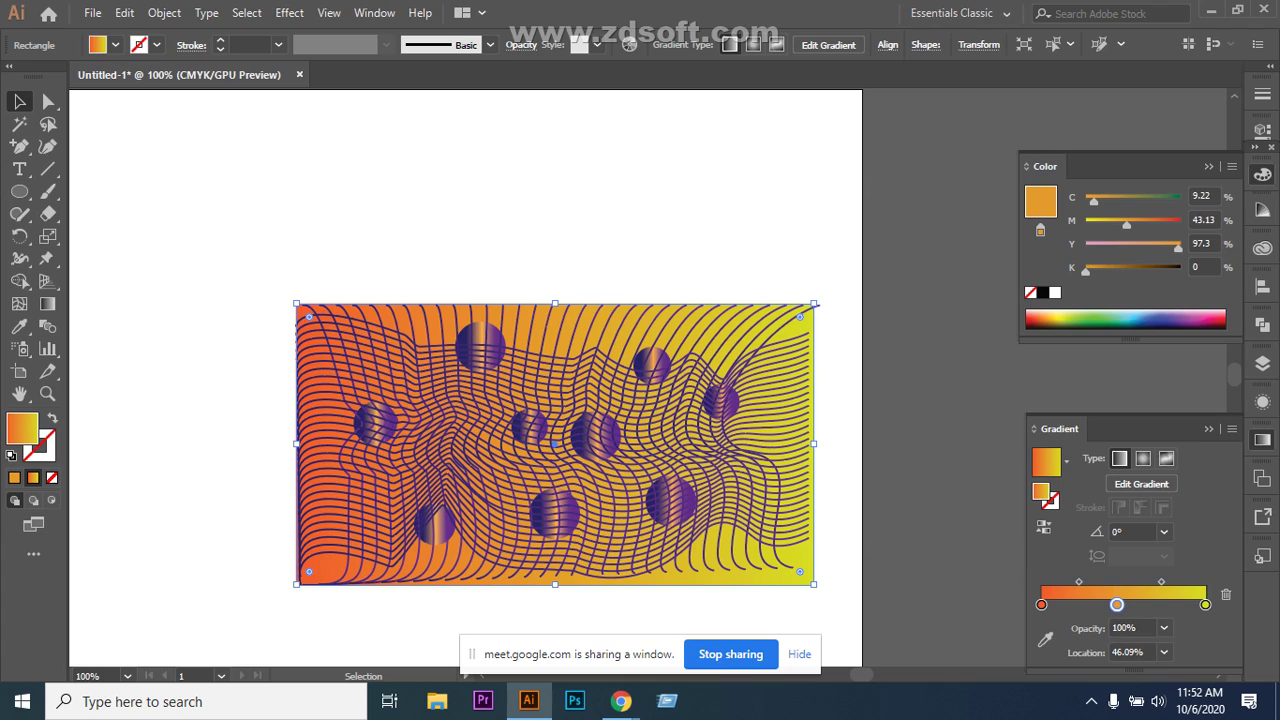
# Try recolouring the gradient's middle stop red-orange, C=0 M=80 Y=95 K=0, and moving it to 61.73% with nothing selected.
pyautogui.hotkey('ctrl', 'shift', 'a')
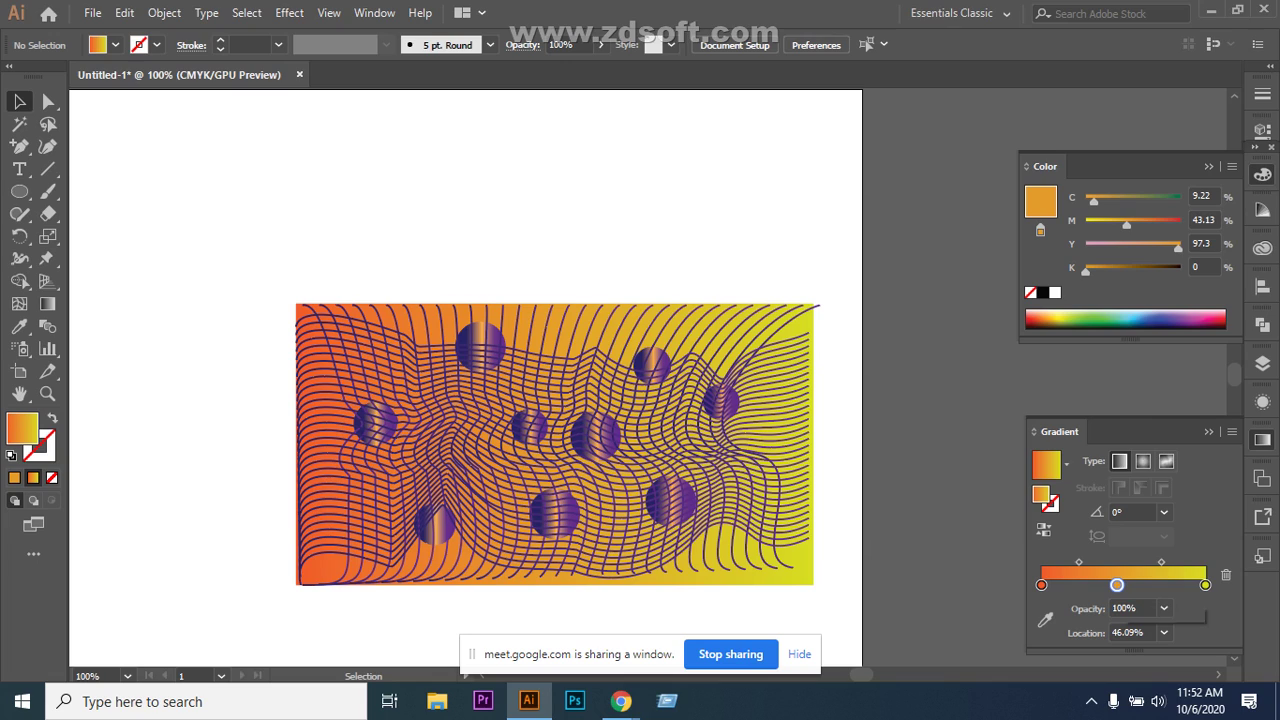
pyautogui.moveTo(1116, 585); pyautogui.dragTo(1127, 585)
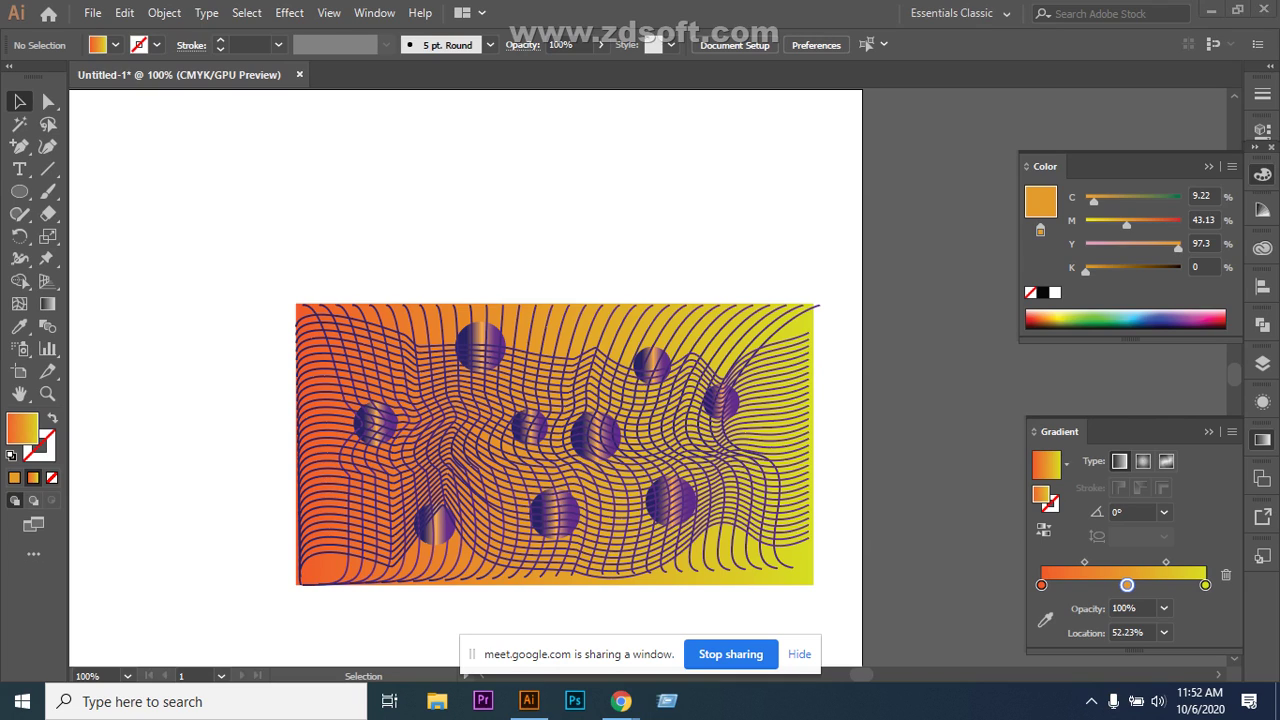
pyautogui.press('Delete')
pyautogui.click(1115, 585)
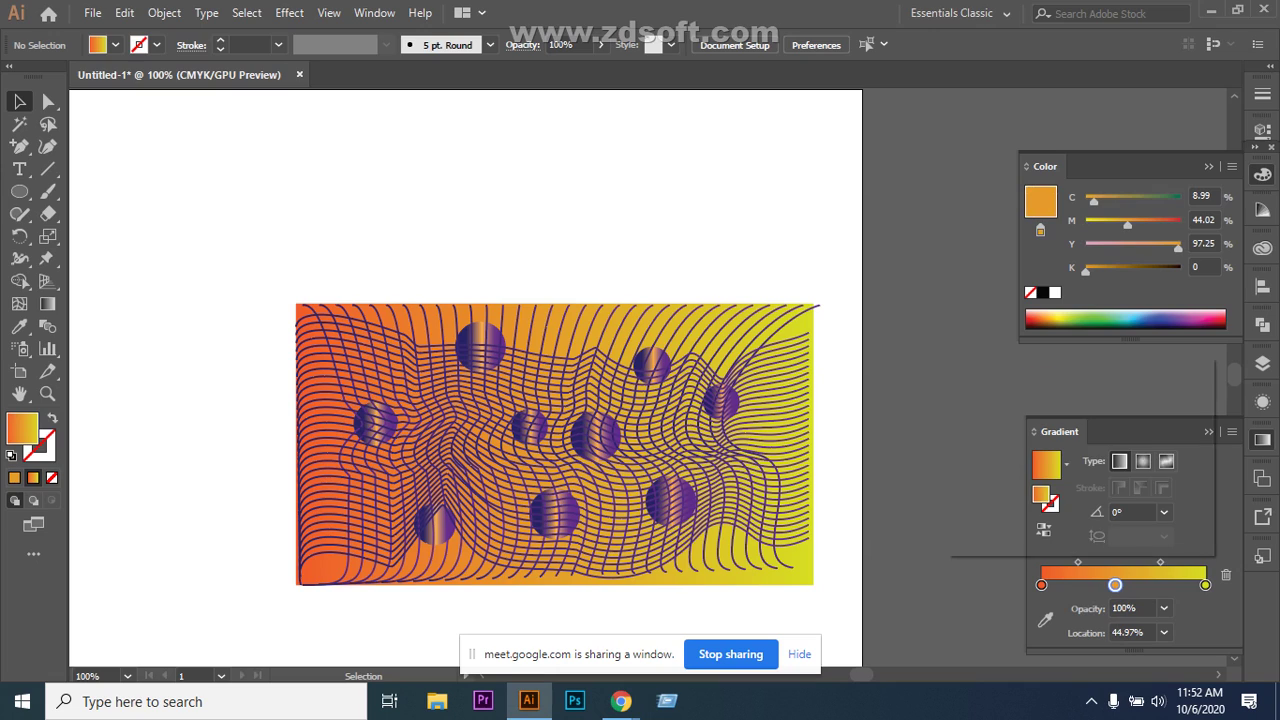
pyautogui.doubleClick(1115, 585)
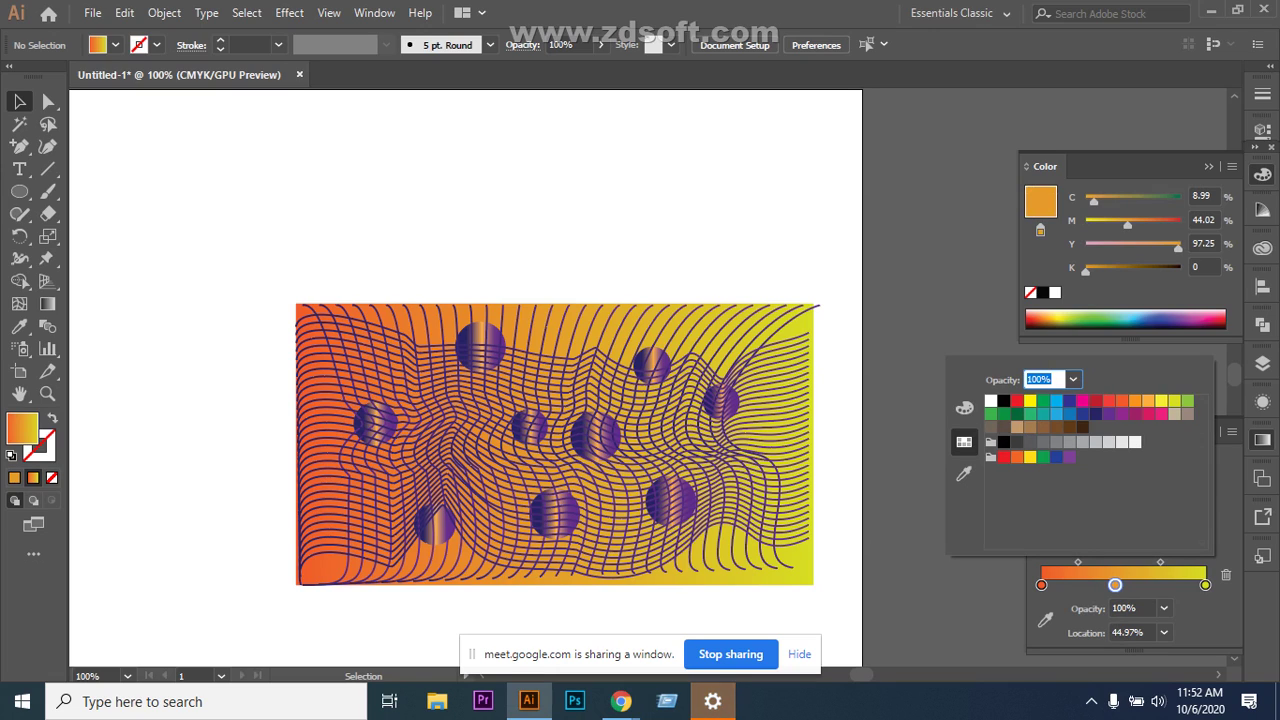
pyautogui.click(1121, 401)
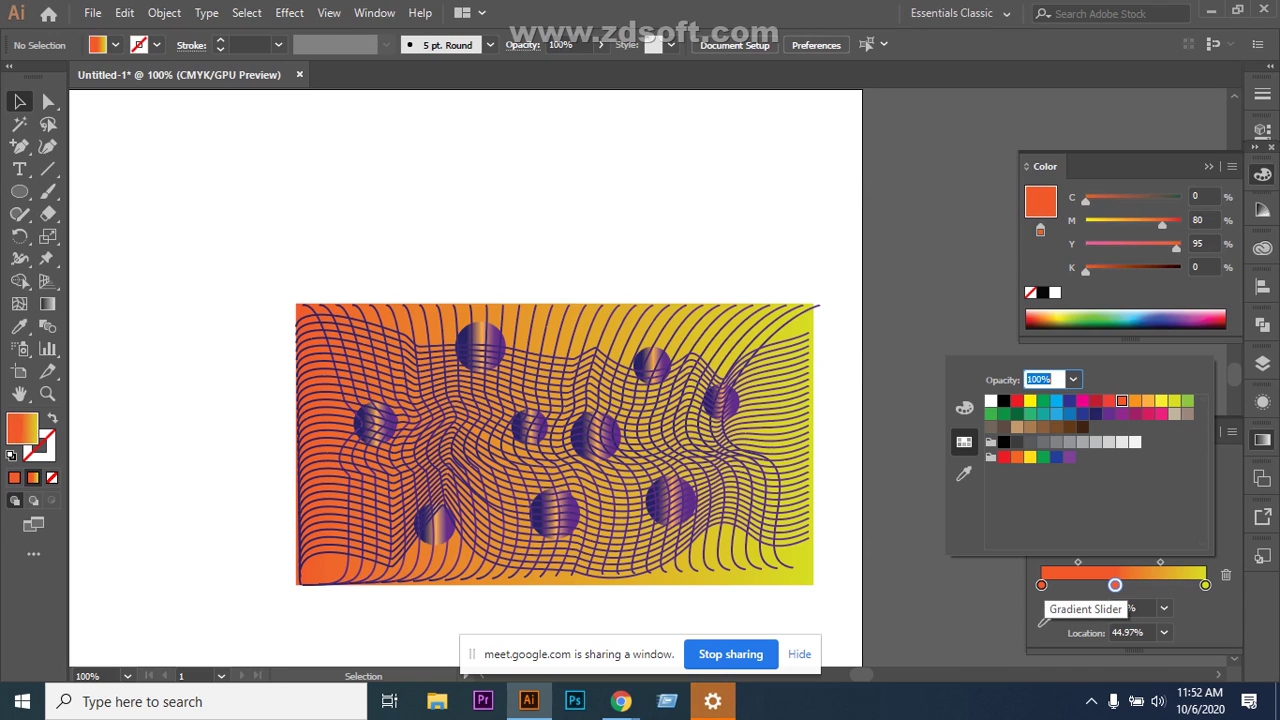
pyautogui.press('Escape')
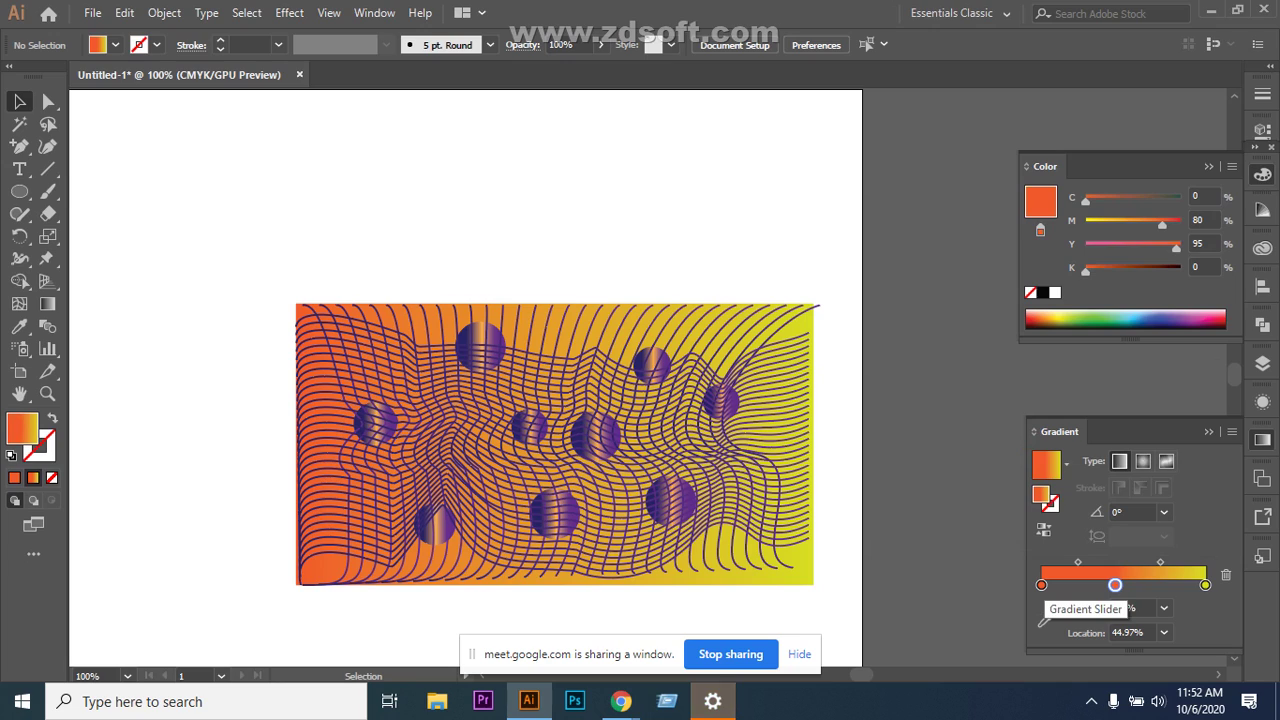
pyautogui.moveTo(1115, 585); pyautogui.dragTo(1142, 585)
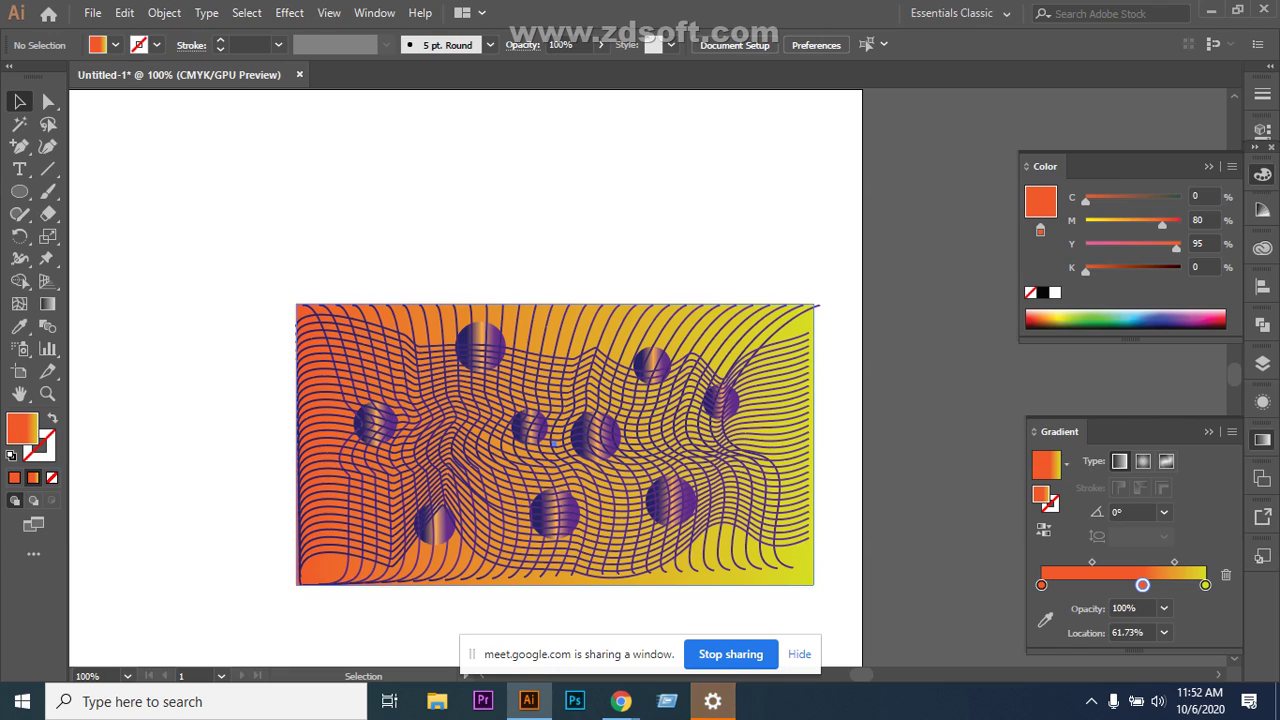
# Rearrange the rectangle's gradient stops: move both end stops inward, add a red-orange stop near the start and place the orange stop at 67.32%.
pyautogui.click(810, 555)
pyautogui.moveTo(1117, 607); pyautogui.dragTo(1146, 605)
pyautogui.moveTo(1041, 604); pyautogui.dragTo(1068, 605)
pyautogui.moveTo(1205, 604); pyautogui.dragTo(1151, 604)
pyautogui.click(1090, 604)
pyautogui.hotkey('ctrl', 'shift', 'a')
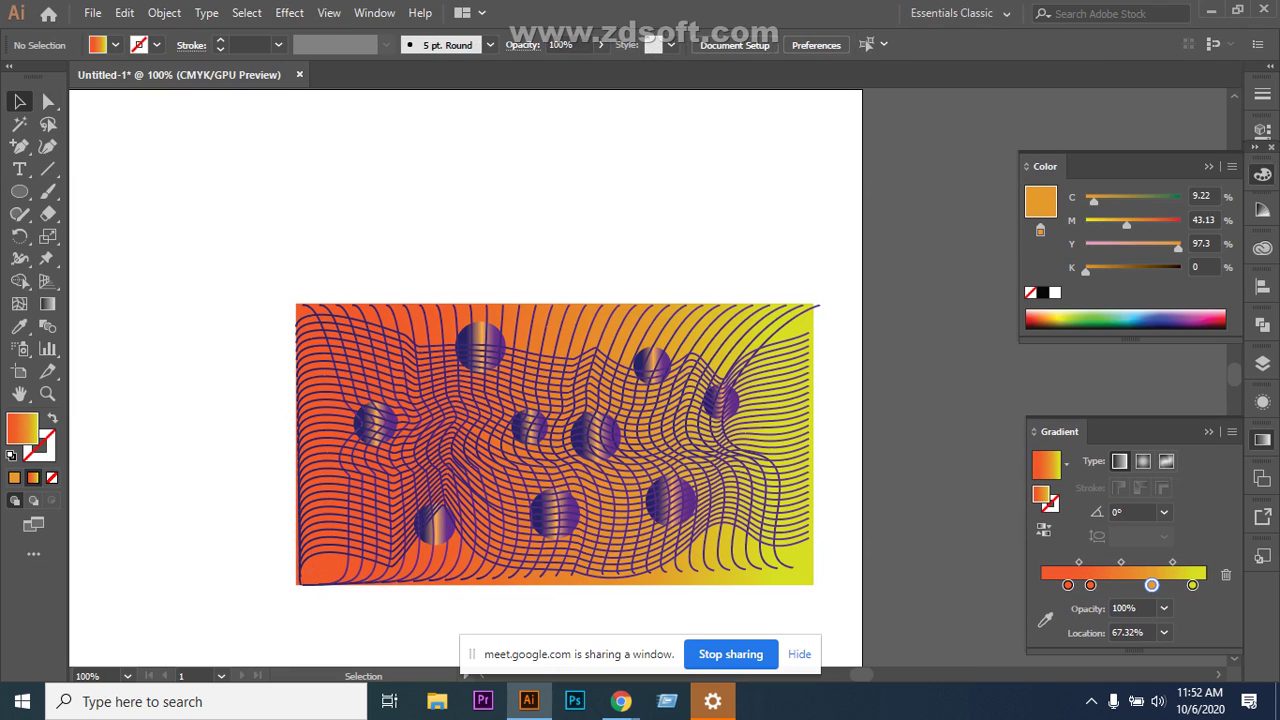
pyautogui.click(1208, 431)
# Select the background rectangle and unlock Layer 2, Layer 4 and Layer 3.
pyautogui.scroll(5, 465, 380)
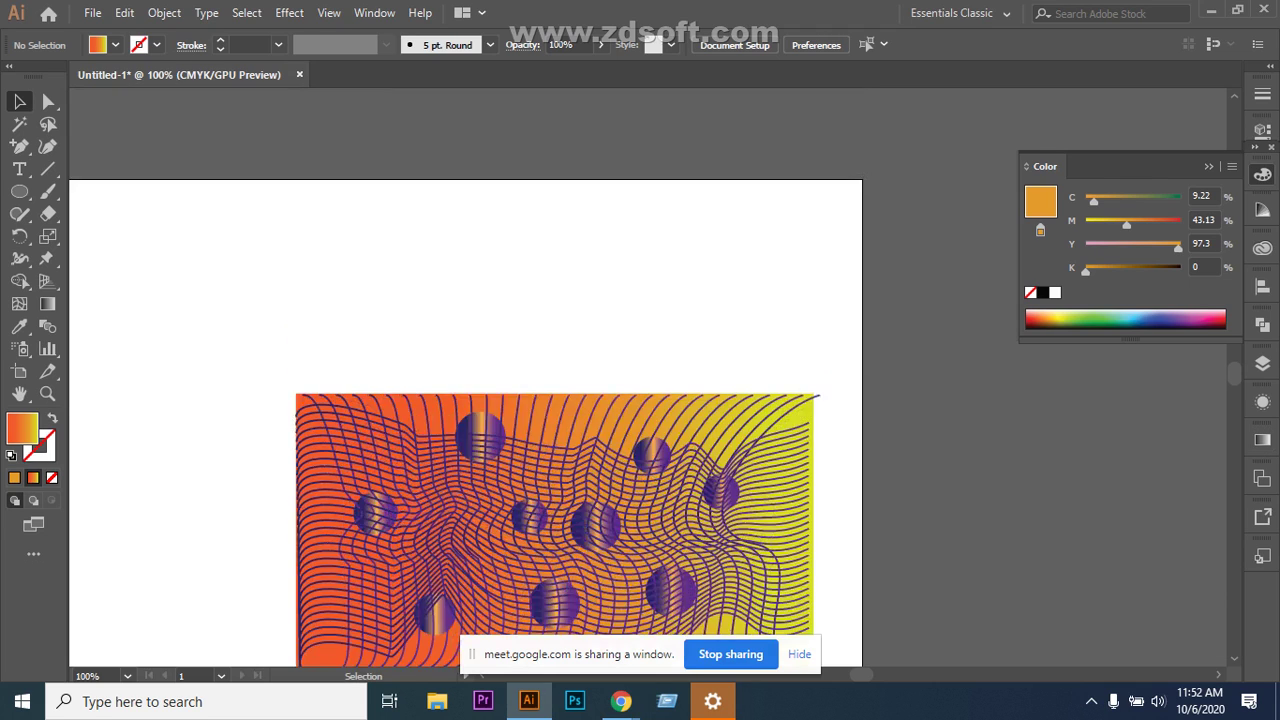
pyautogui.scroll(-3, 465, 490)
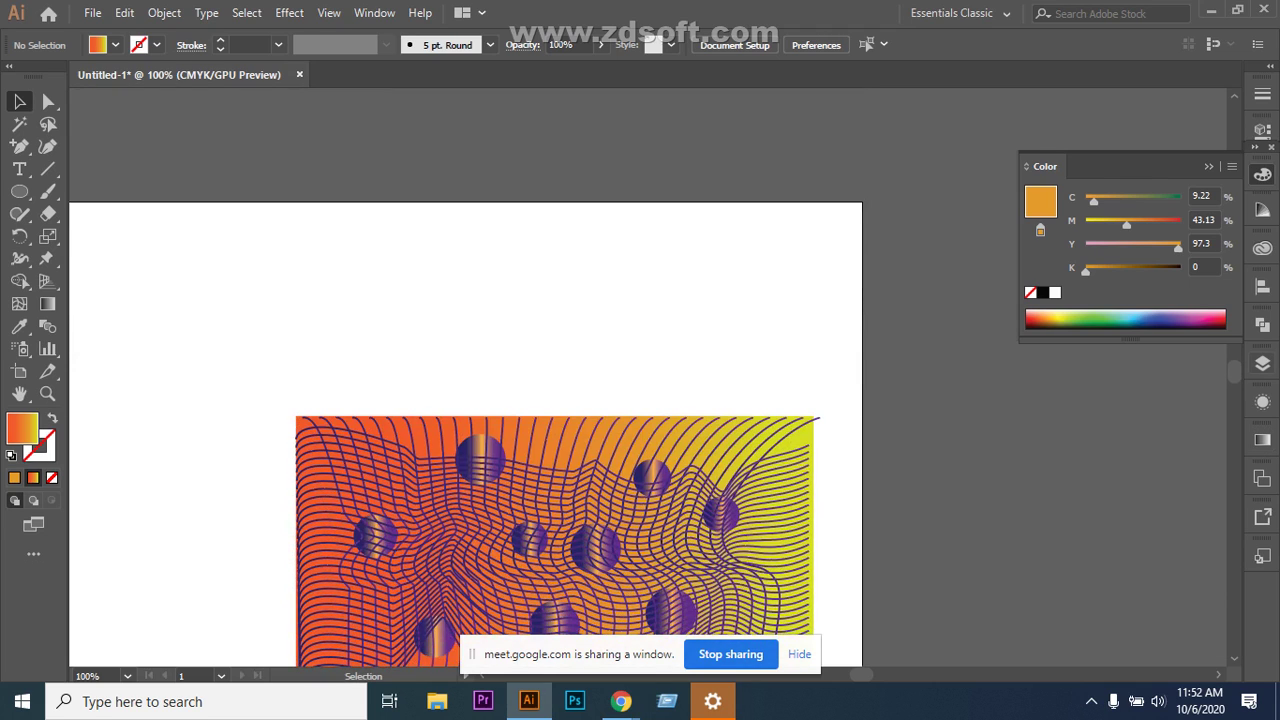
pyautogui.scroll(-10, 465, 400)
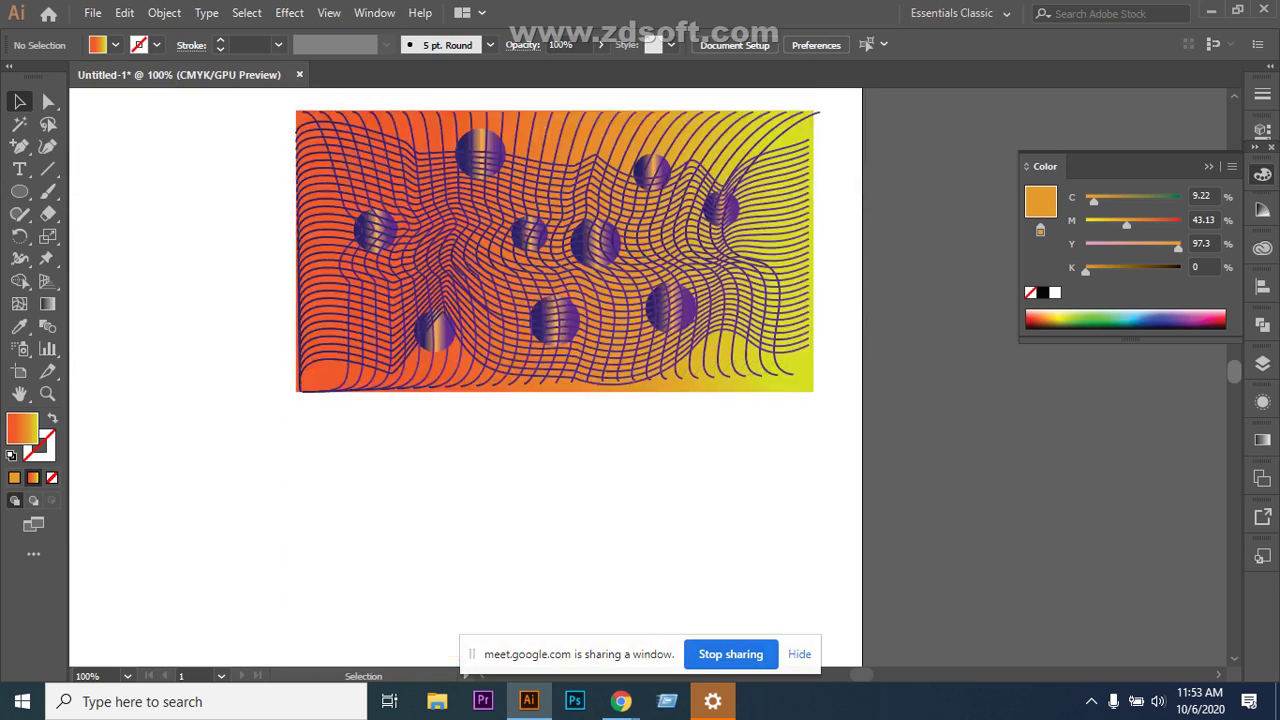
pyautogui.scroll(4, 465, 400)
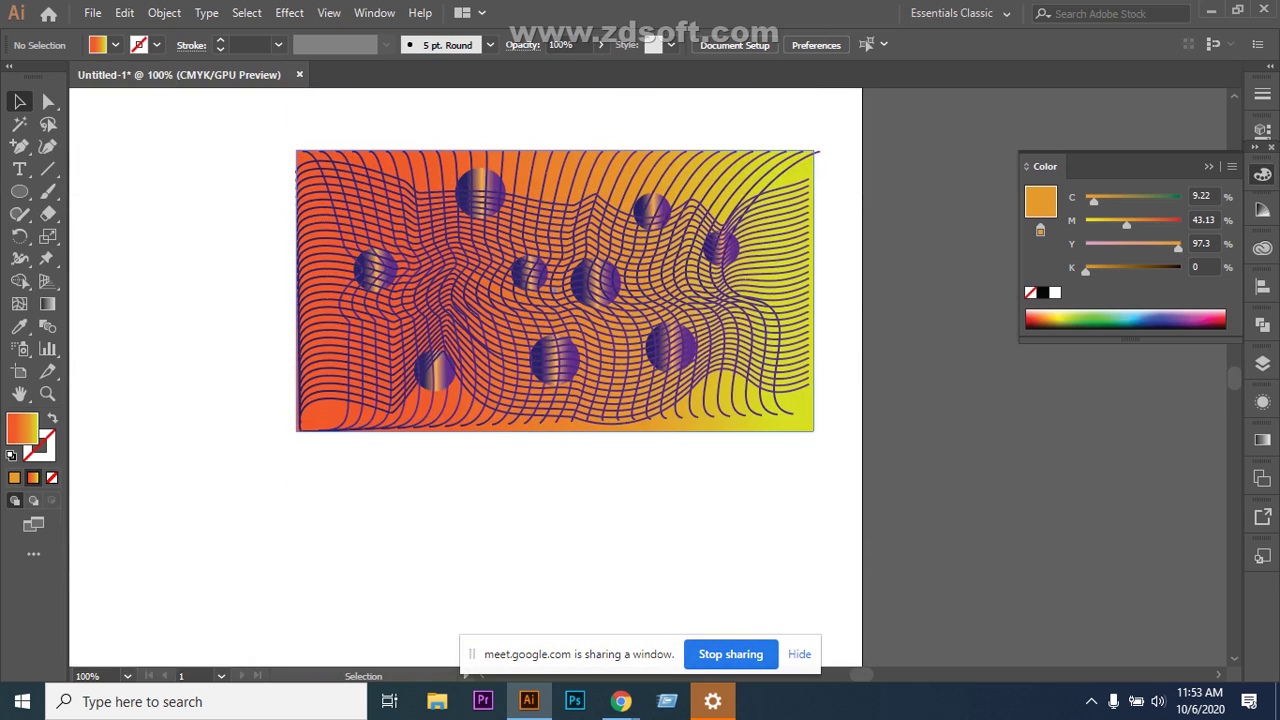
pyautogui.click(790, 400)
pyautogui.click(1263, 363)
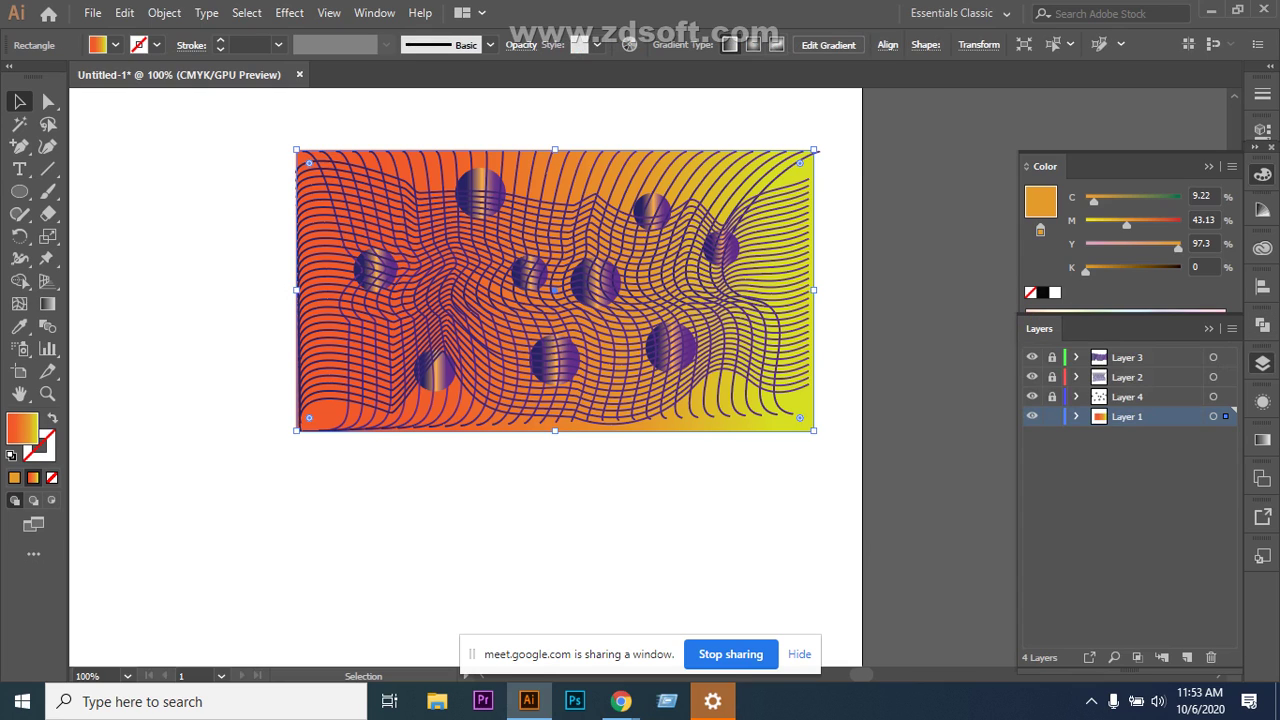
pyautogui.click(1150, 377)
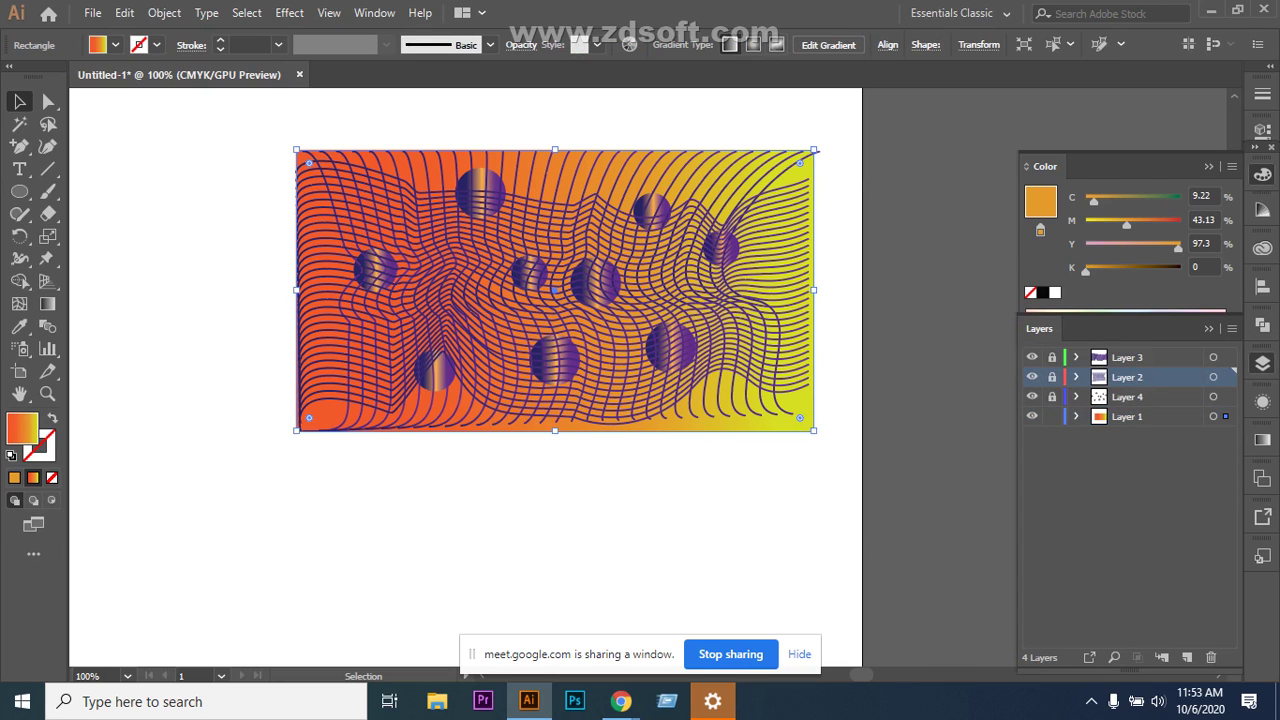
pyautogui.click(1052, 377)
pyautogui.click(1052, 397)
pyautogui.click(1052, 357)
# Try 50% opacity on the background rectangle, then undo it.
pyautogui.click(521, 44)
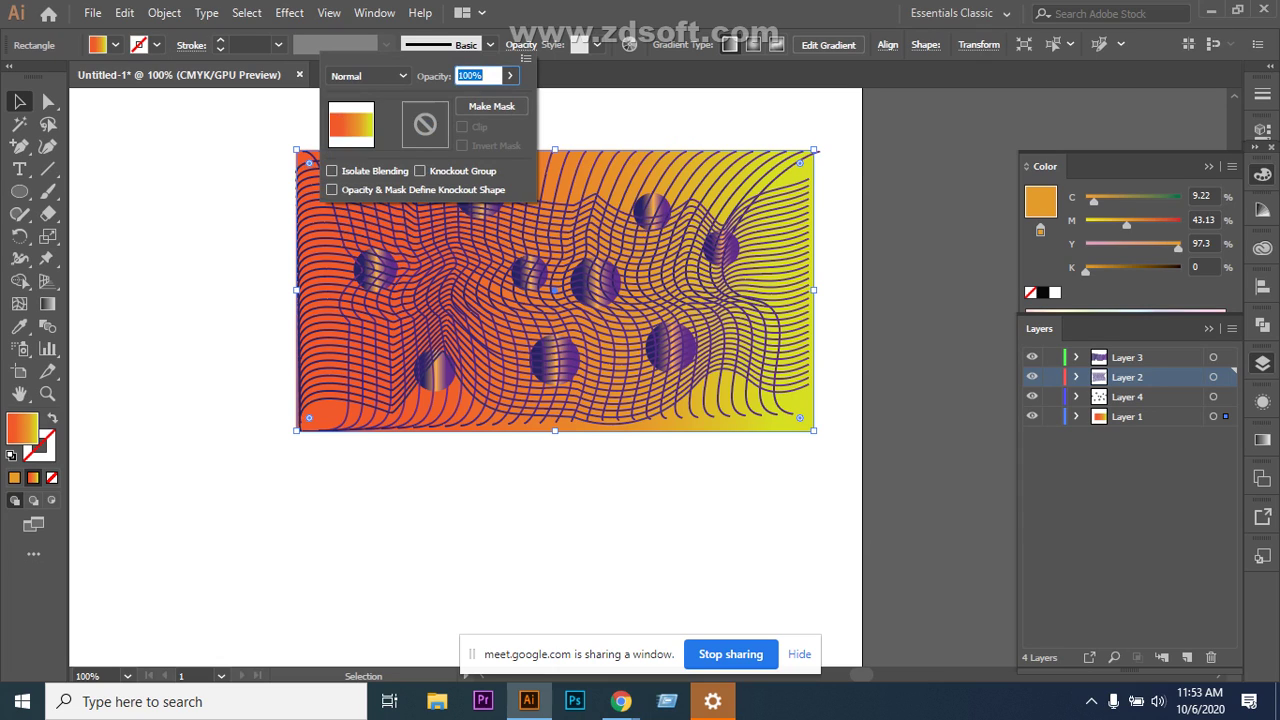
pyautogui.write('50')
pyautogui.press('Return')
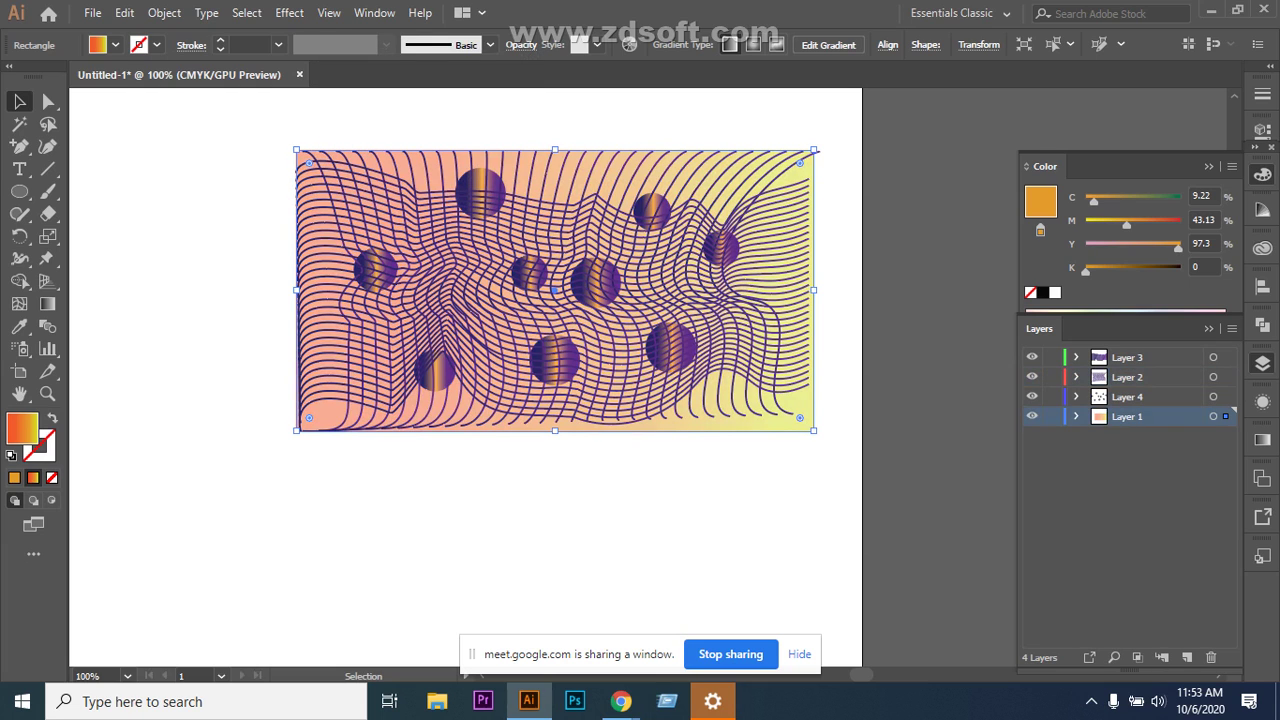
pyautogui.hotkey('ctrl', 'z')
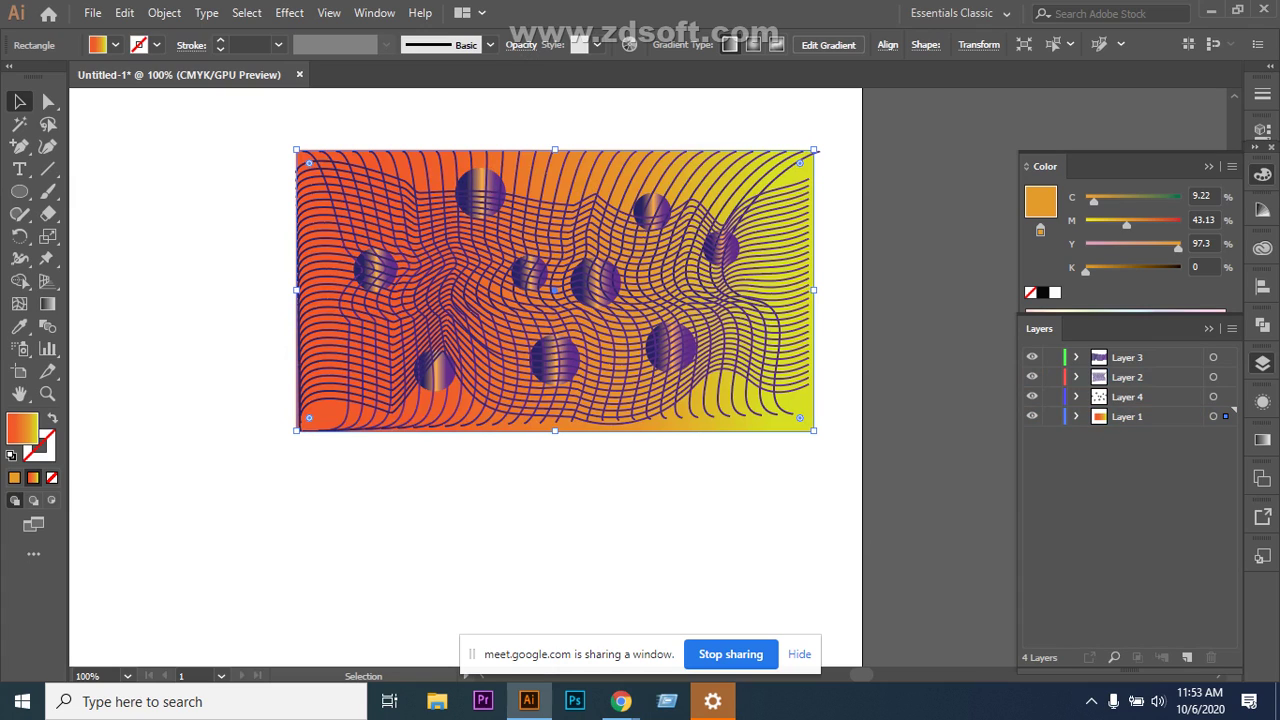
# Lock the background rectangle and try a 50% opacity with Layer 2 active.
pyautogui.hotkey('ctrl', '2')
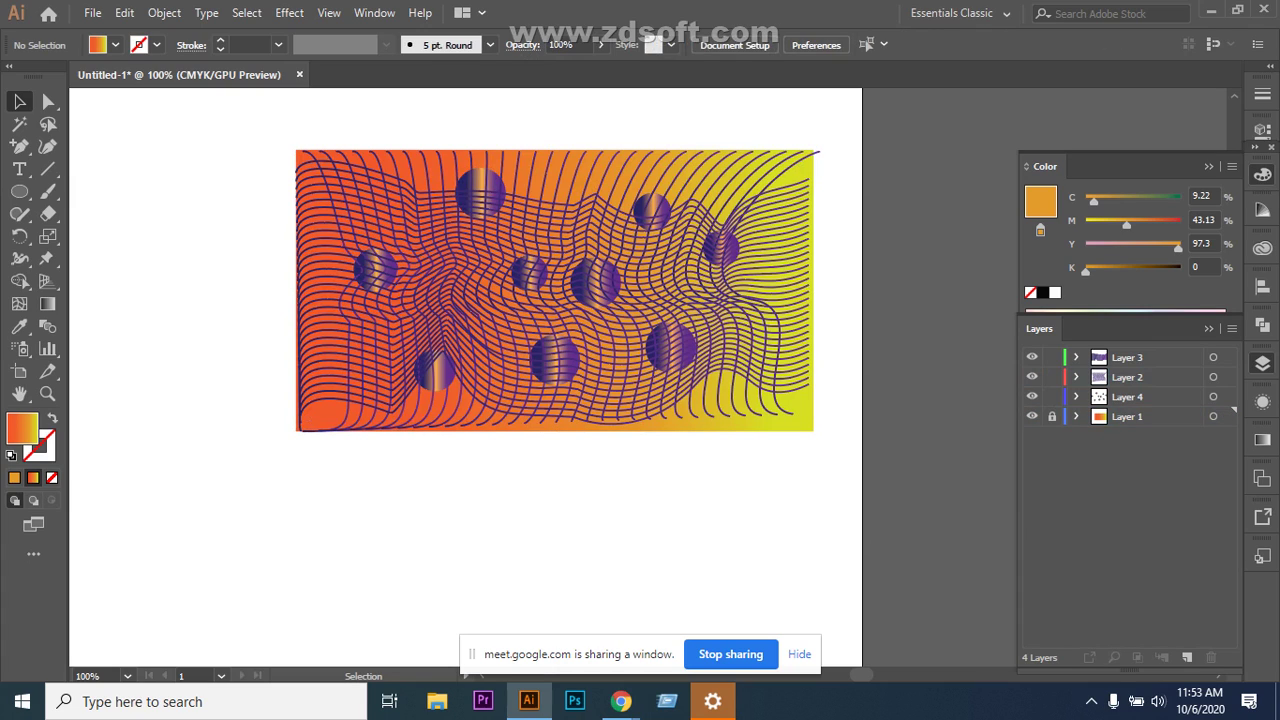
pyautogui.click(1150, 377)
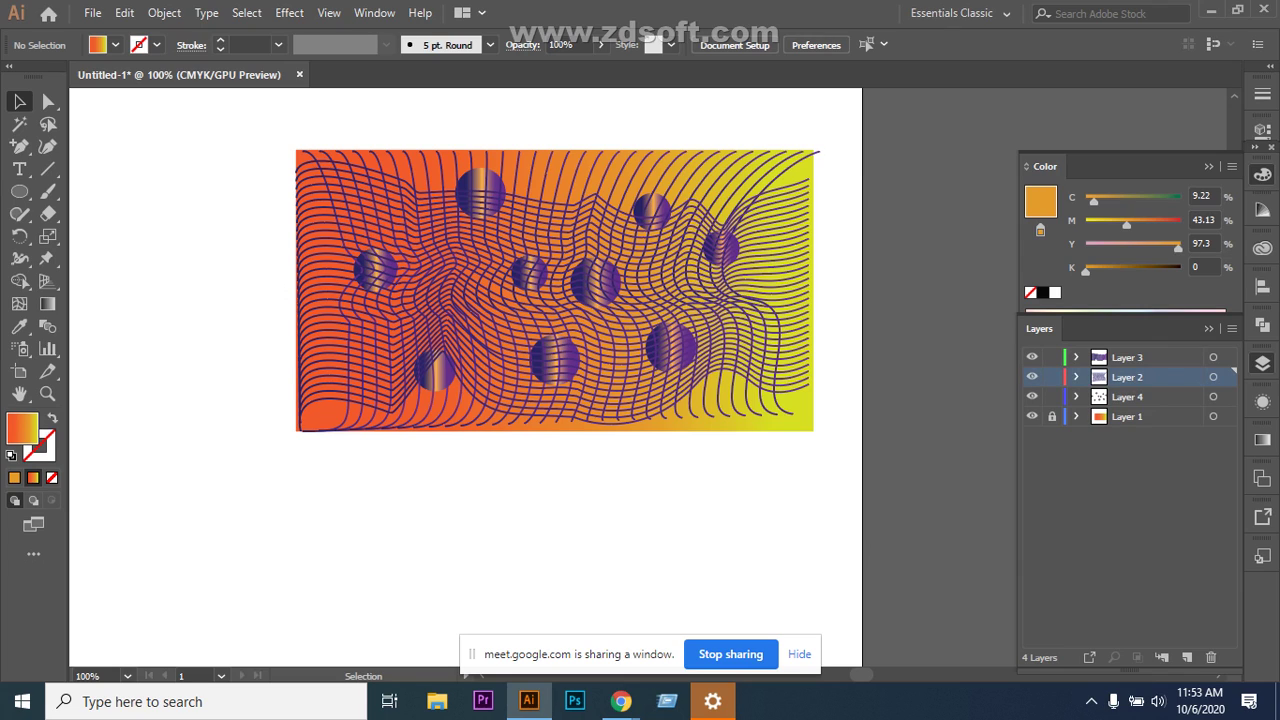
pyautogui.click(522, 44)
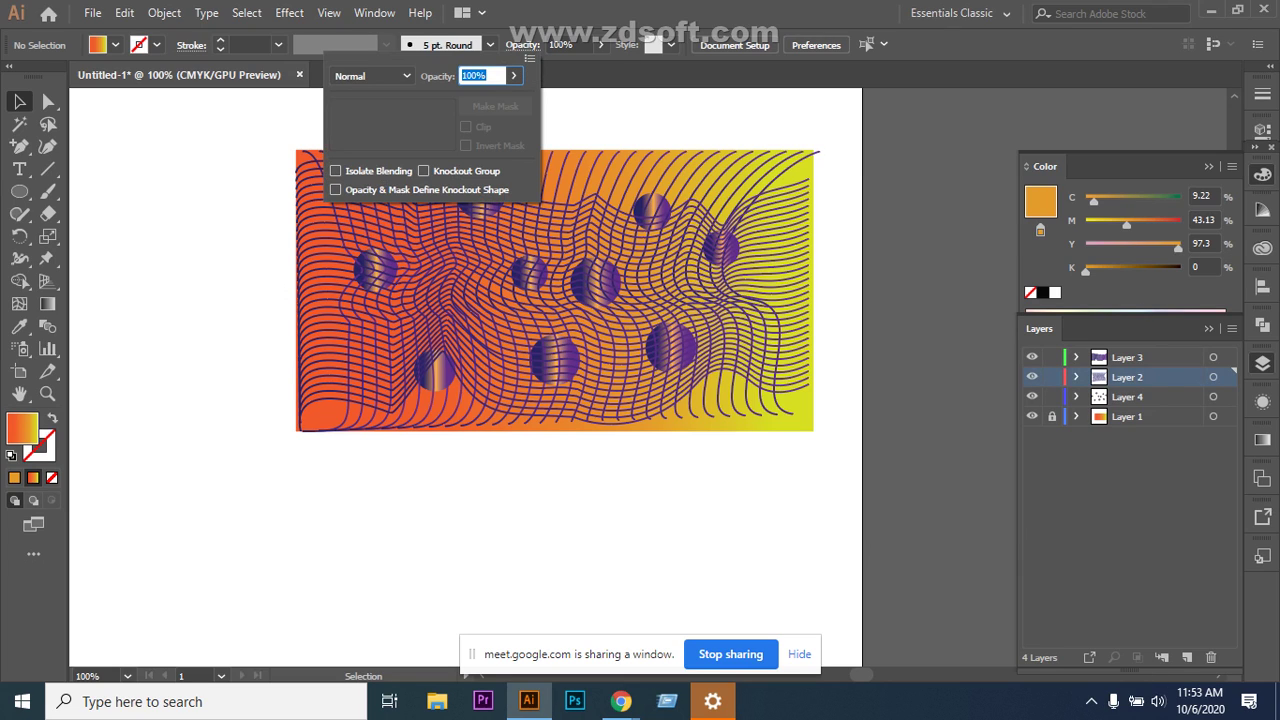
pyautogui.write('50')
pyautogui.press('Return')
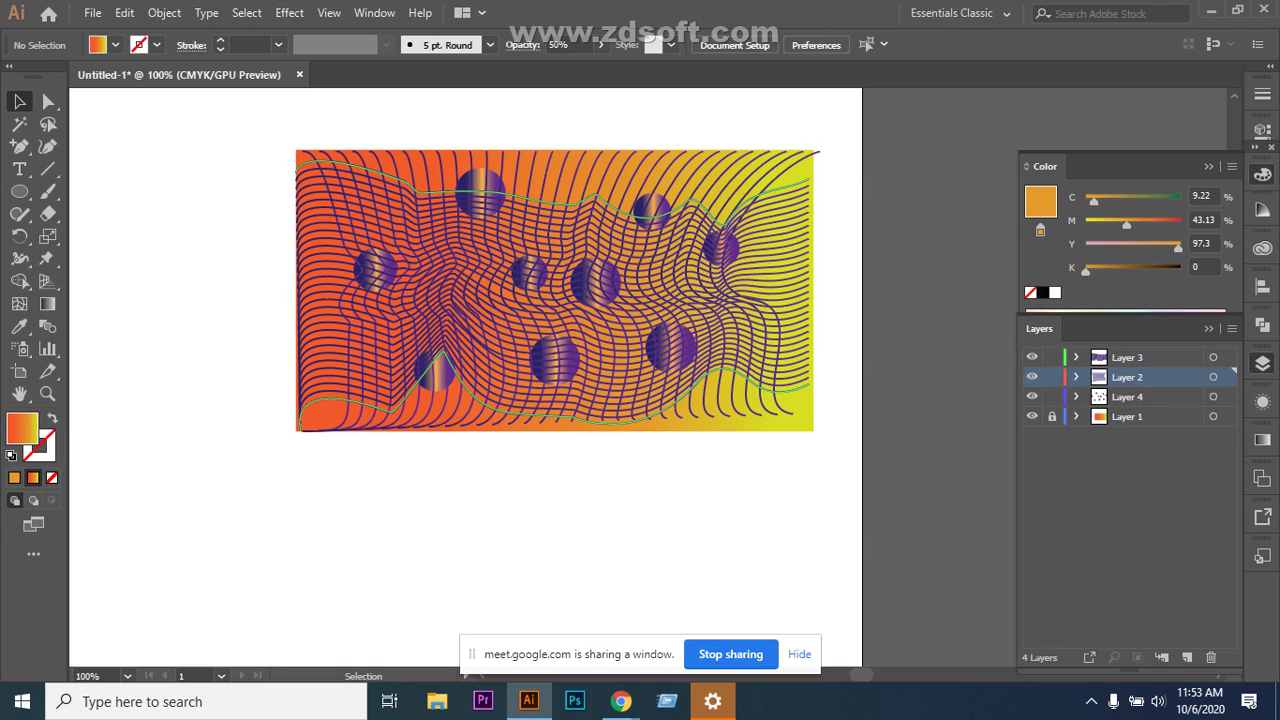
# Examine the horizontal line blend and the uppermost circle by selecting each in turn.
pyautogui.click(443, 352)
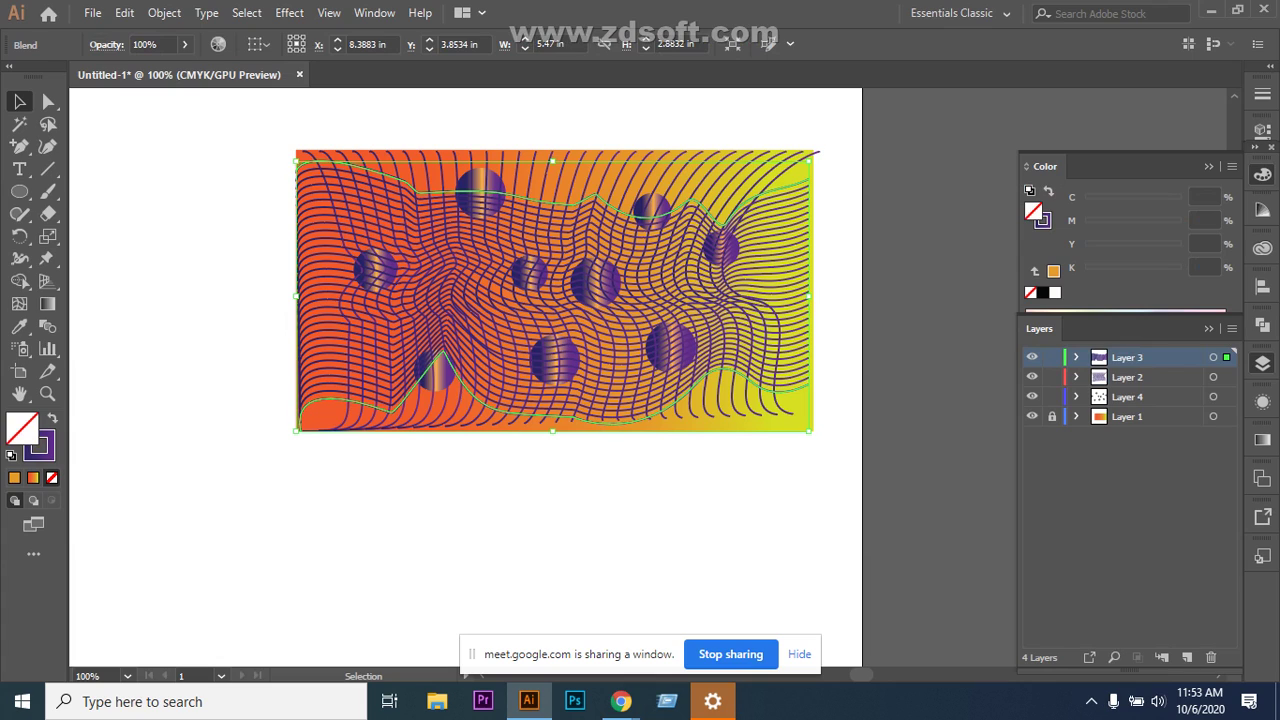
pyautogui.click(480, 184)
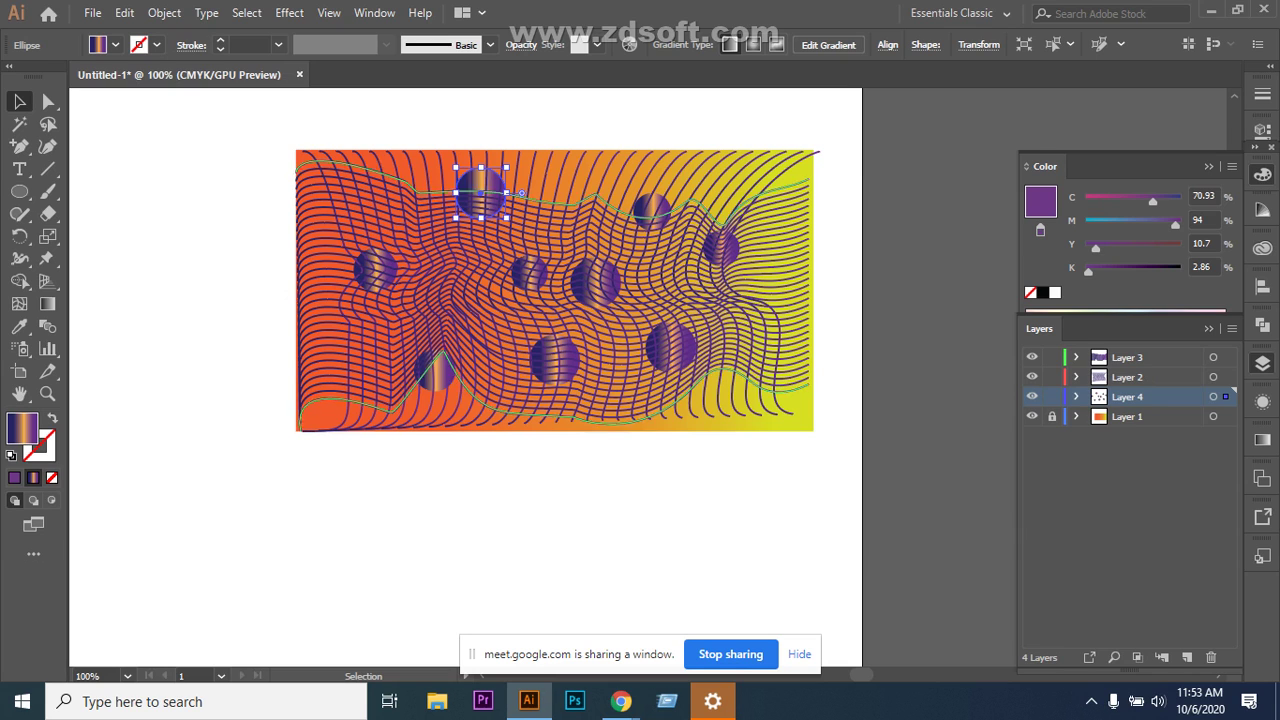
pyautogui.scroll(4, 557, 335)
pyautogui.scroll(-2, 557, 335)
pyautogui.scroll(1, 557, 335)
pyautogui.scroll(1, 557, 357)
pyautogui.scroll(-2, 557, 357)
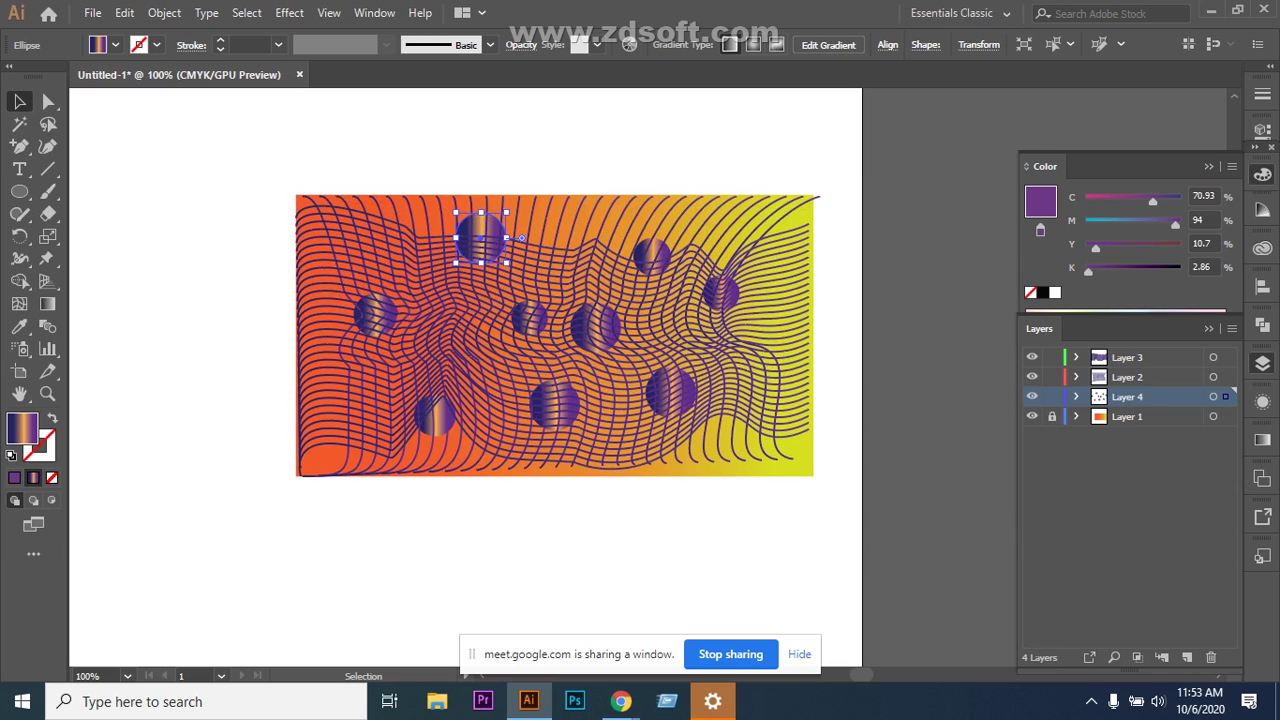
# Switch to the Settings microphone page and to the Google Meet call in Chrome to check them.
pyautogui.click(712, 701)
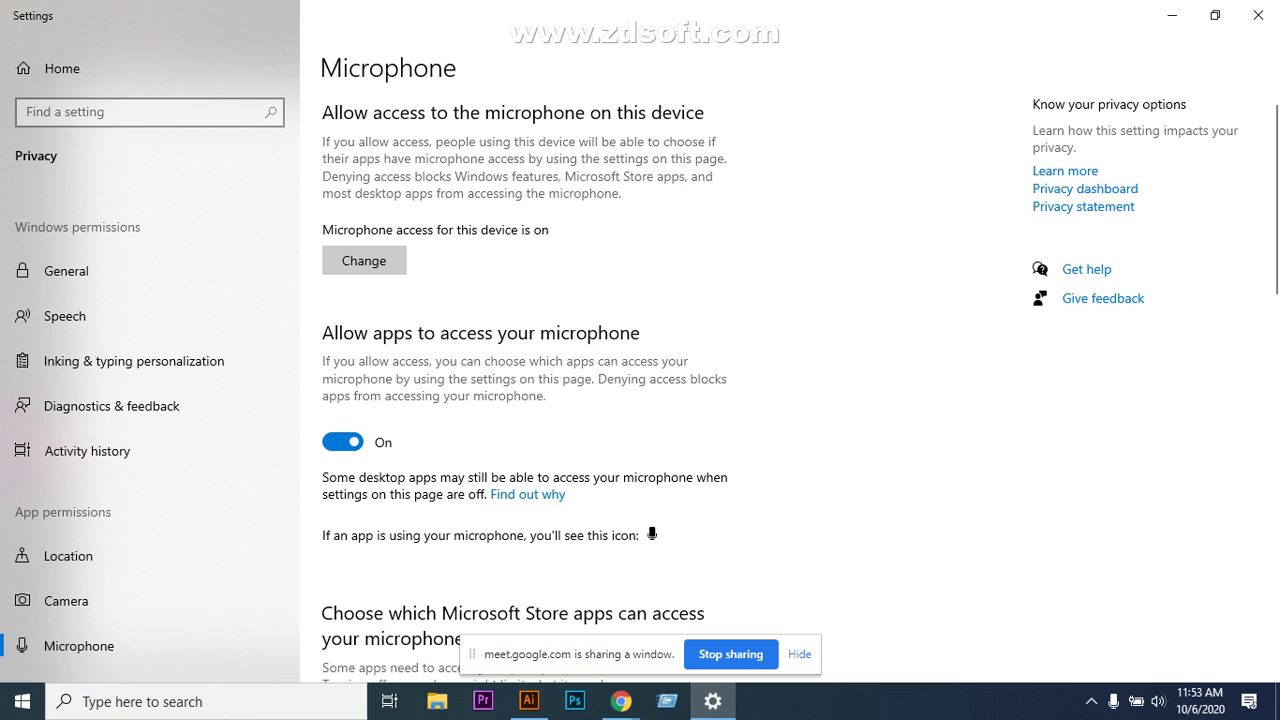
pyautogui.click(621, 701)
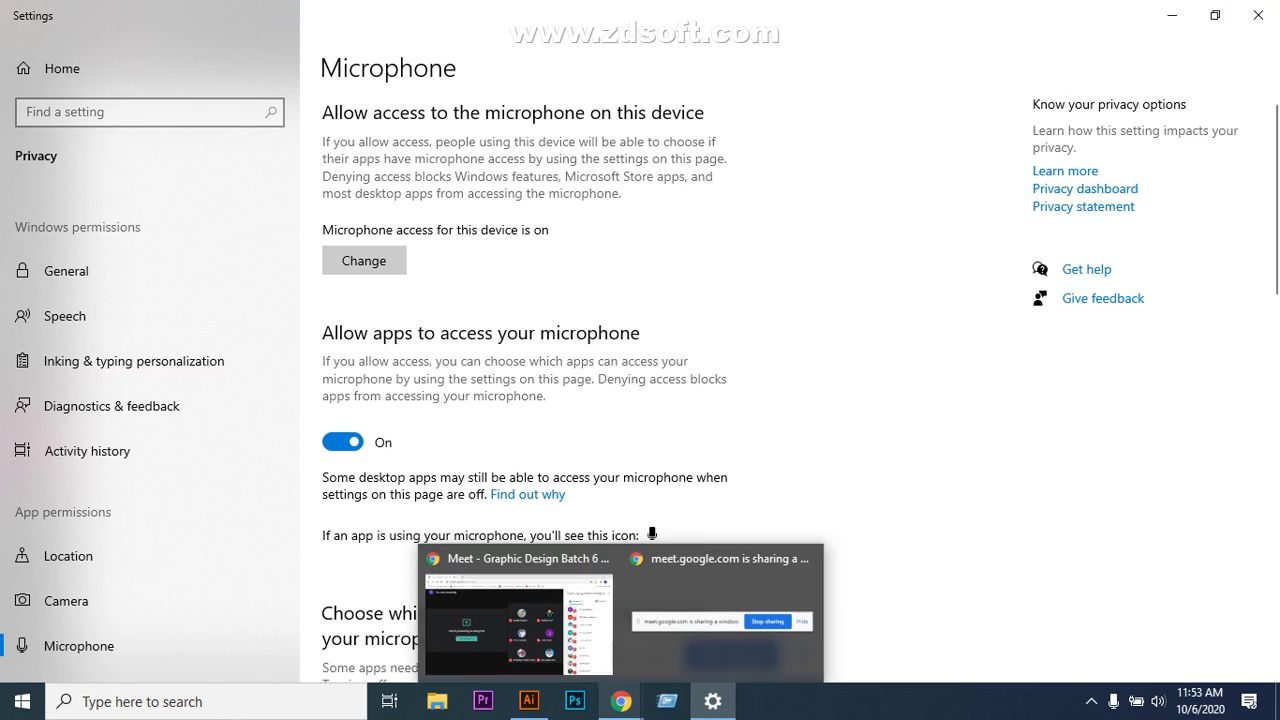
pyautogui.click(515, 615)
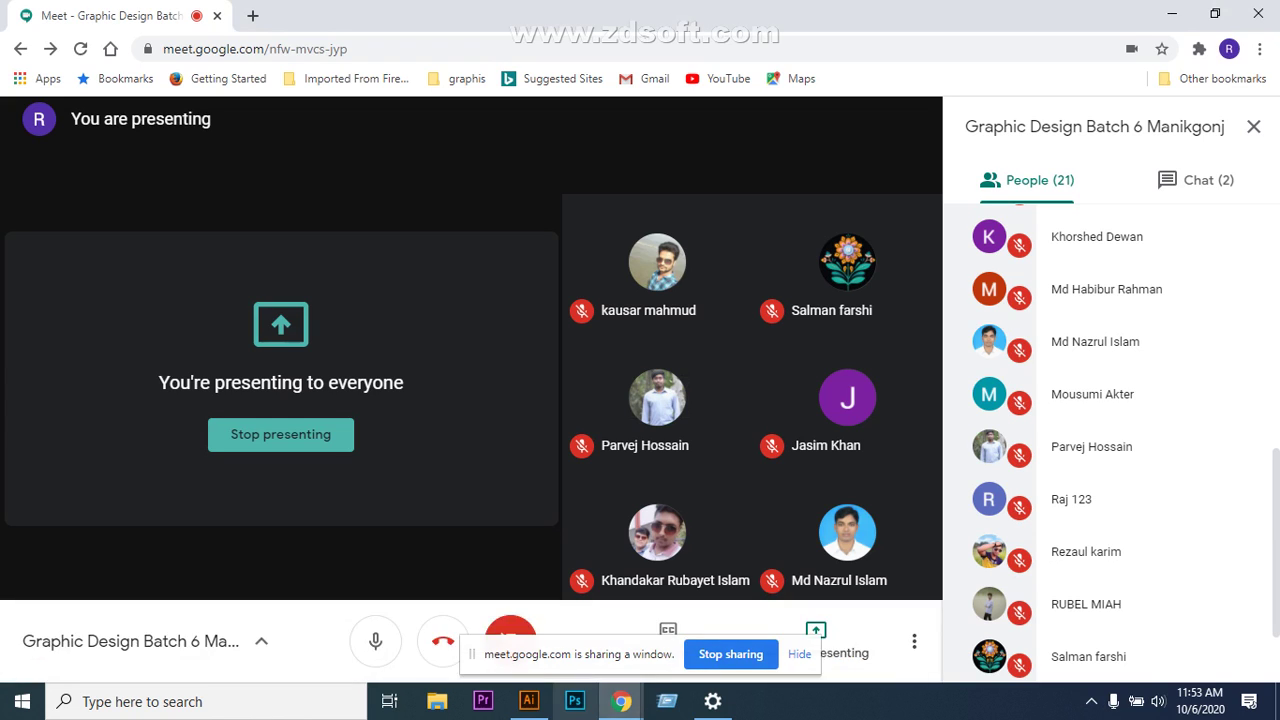
pyautogui.click(1091, 701)
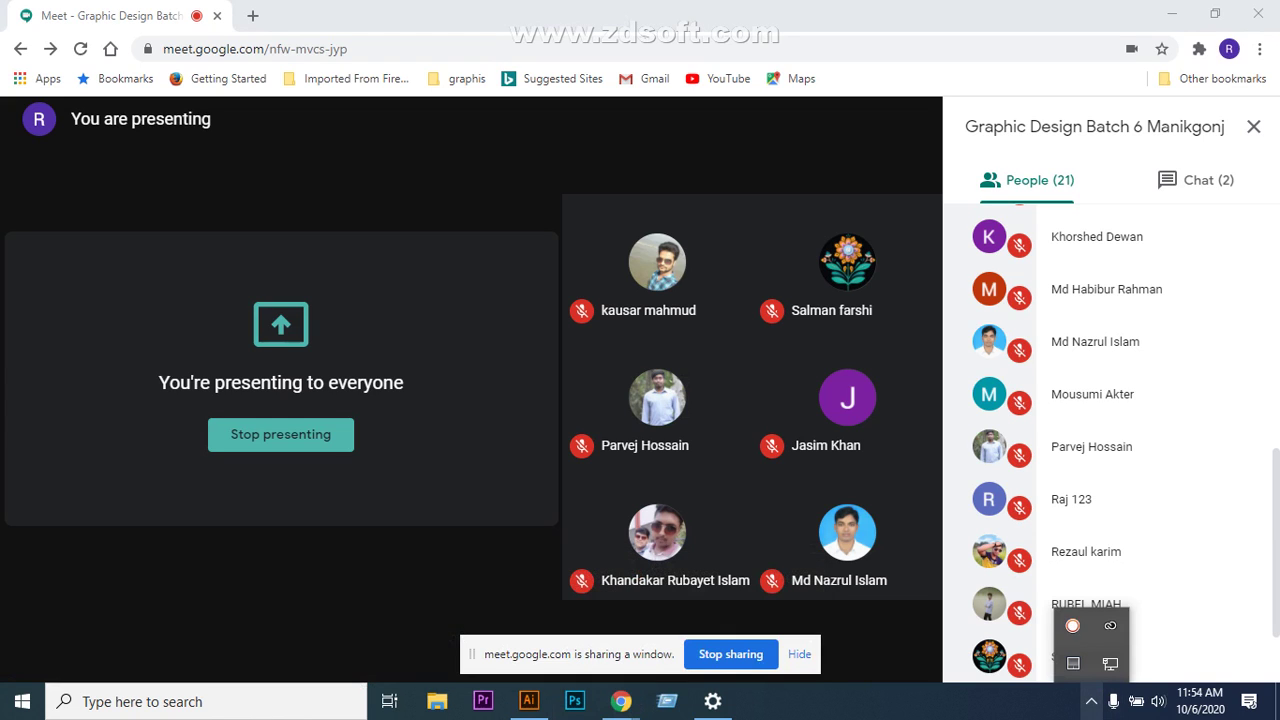
pyautogui.click(1091, 701)
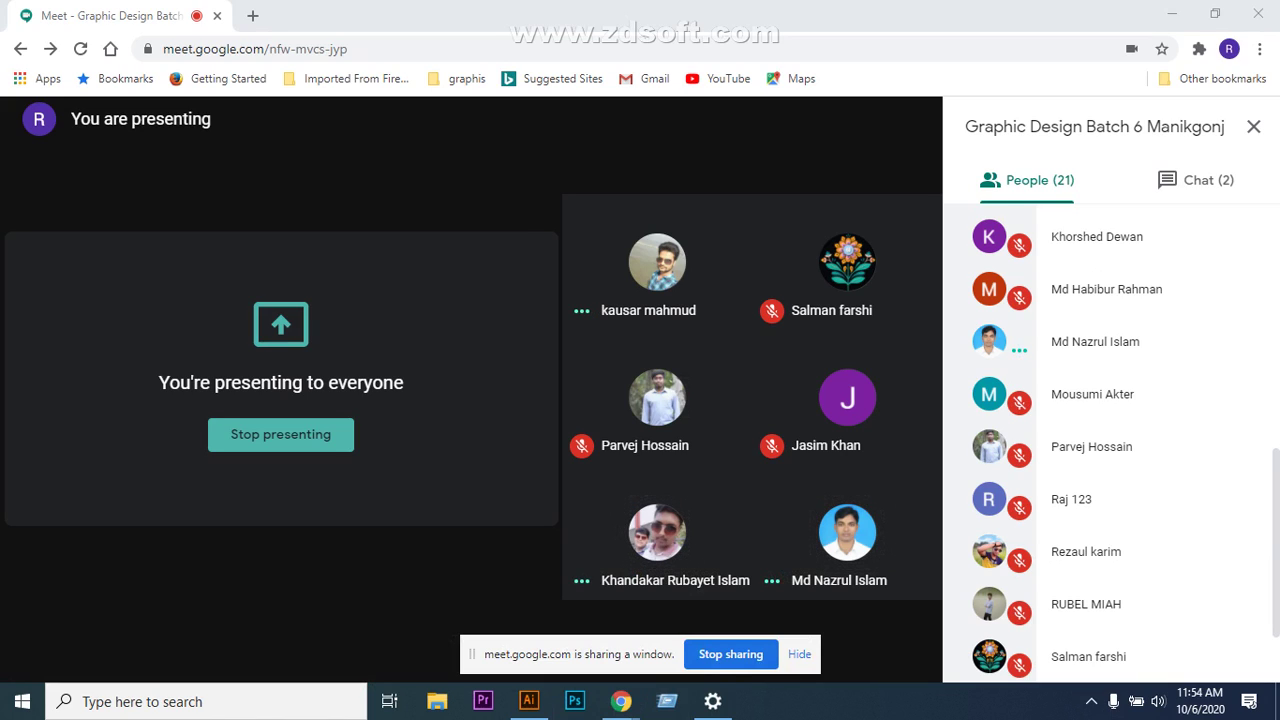
# Review the app microphone permissions in Settings, close Settings and switch back to Illustrator.
pyautogui.click(713, 701)
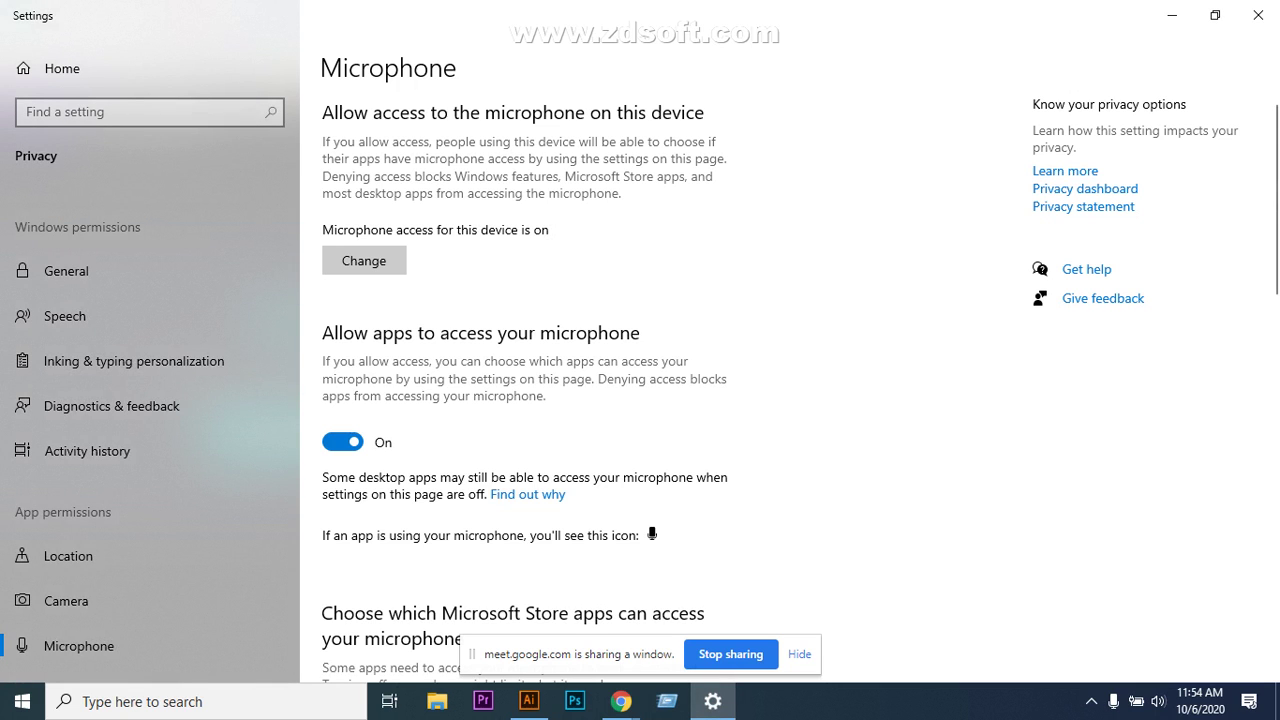
pyautogui.scroll(-5, 640, 400)
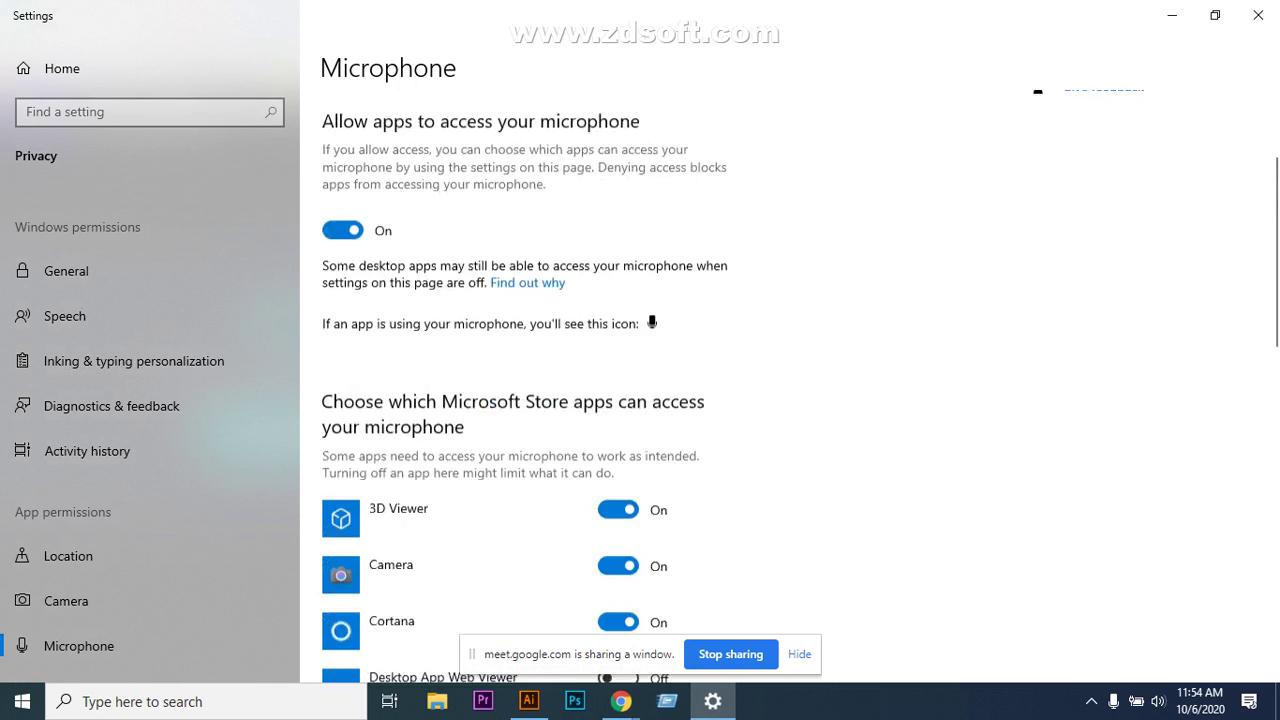
pyautogui.click(1258, 15)
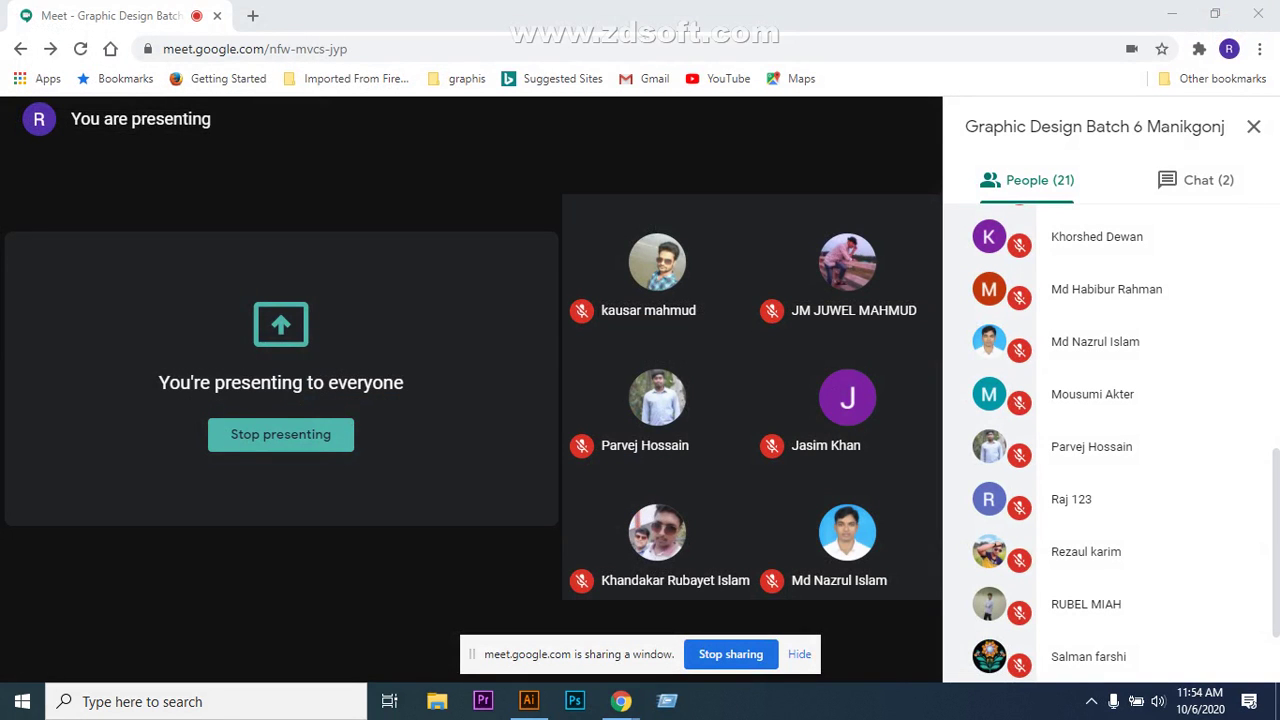
pyautogui.click(529, 701)
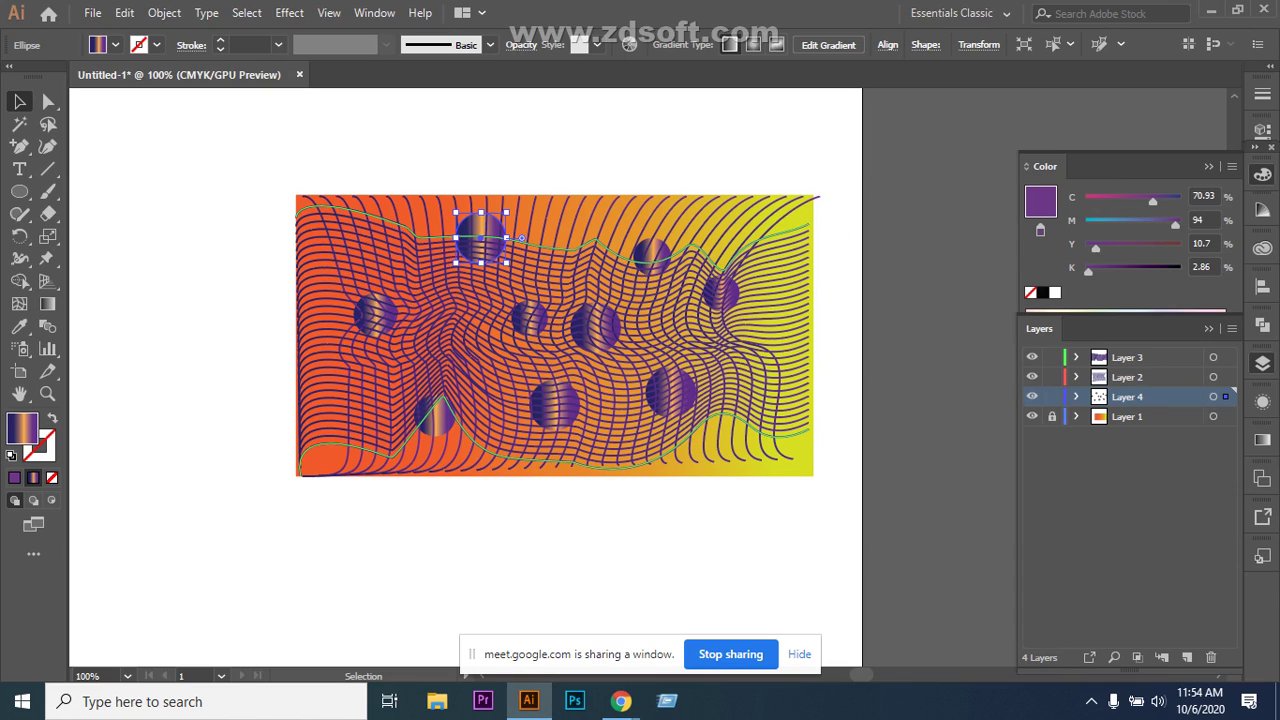
# Delete all the line blends and circles lying over the locked gradient rectangle.
pyautogui.moveTo(232, 157); pyautogui.dragTo(840, 490)
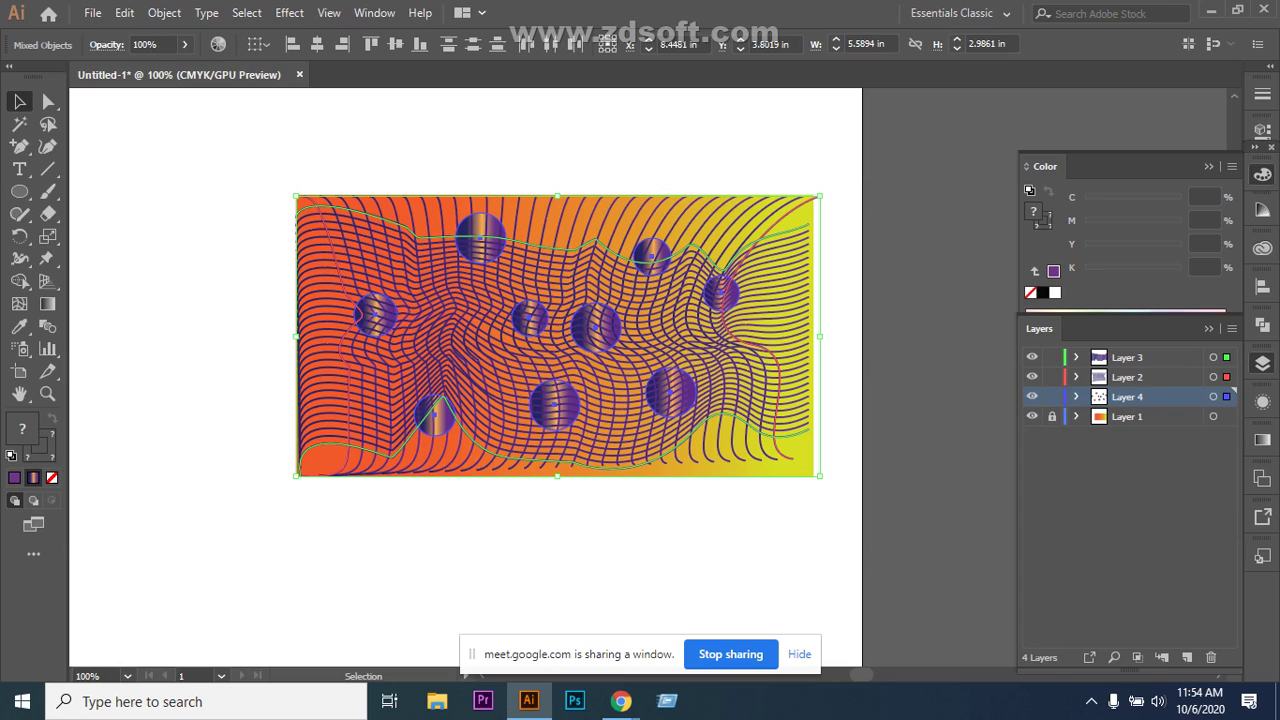
pyautogui.press('Delete')
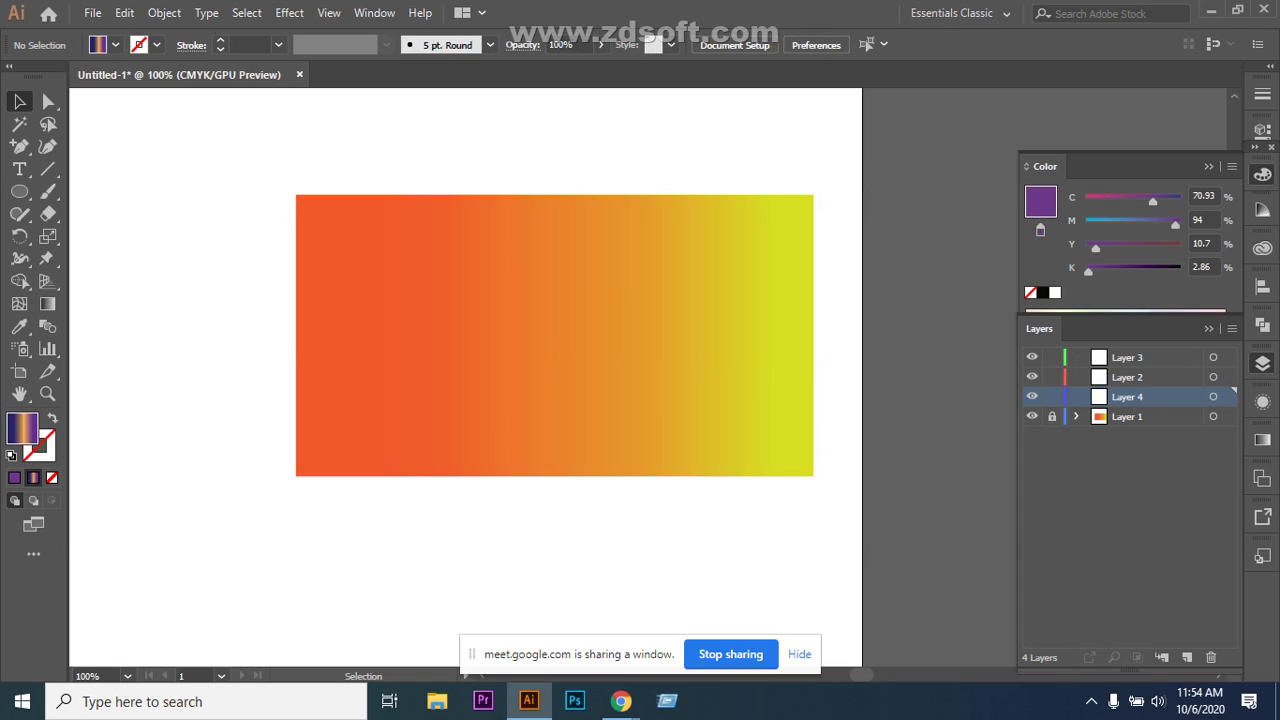
pyautogui.click(1052, 416)
pyautogui.moveTo(264, 528); pyautogui.dragTo(330, 450)
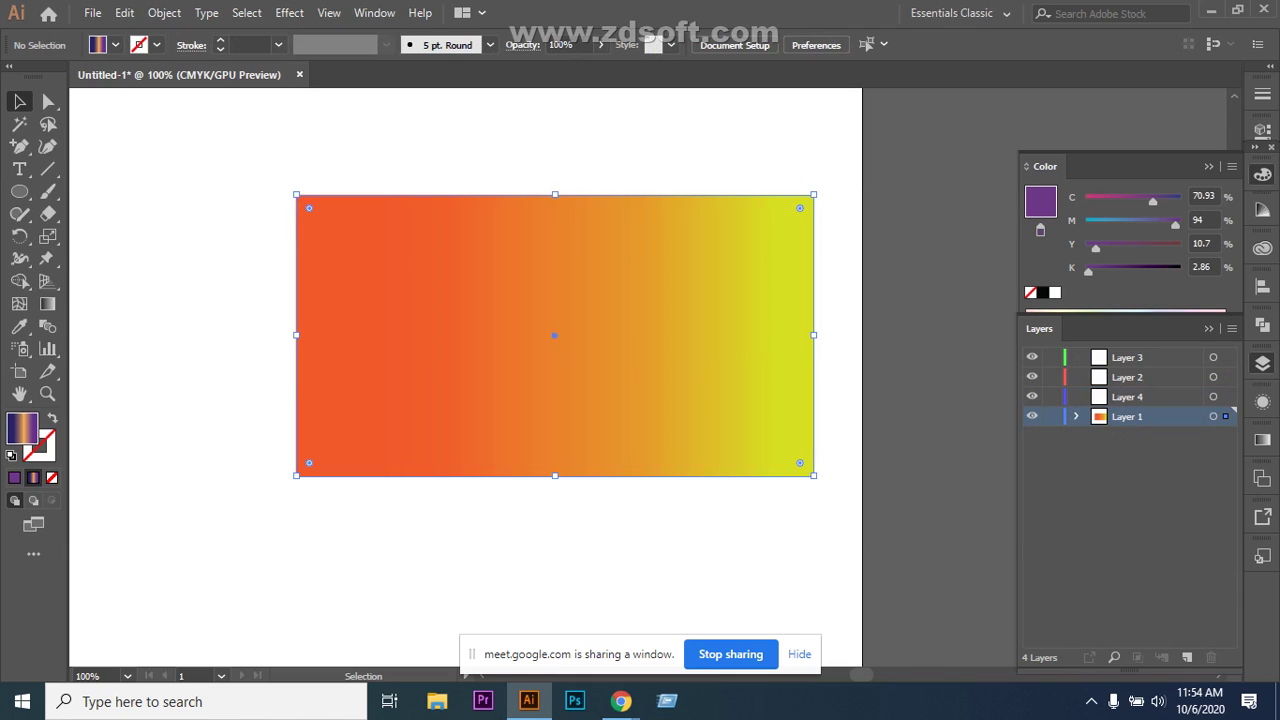
pyautogui.press('Delete')
pyautogui.press('l')
pyautogui.click(19, 169)
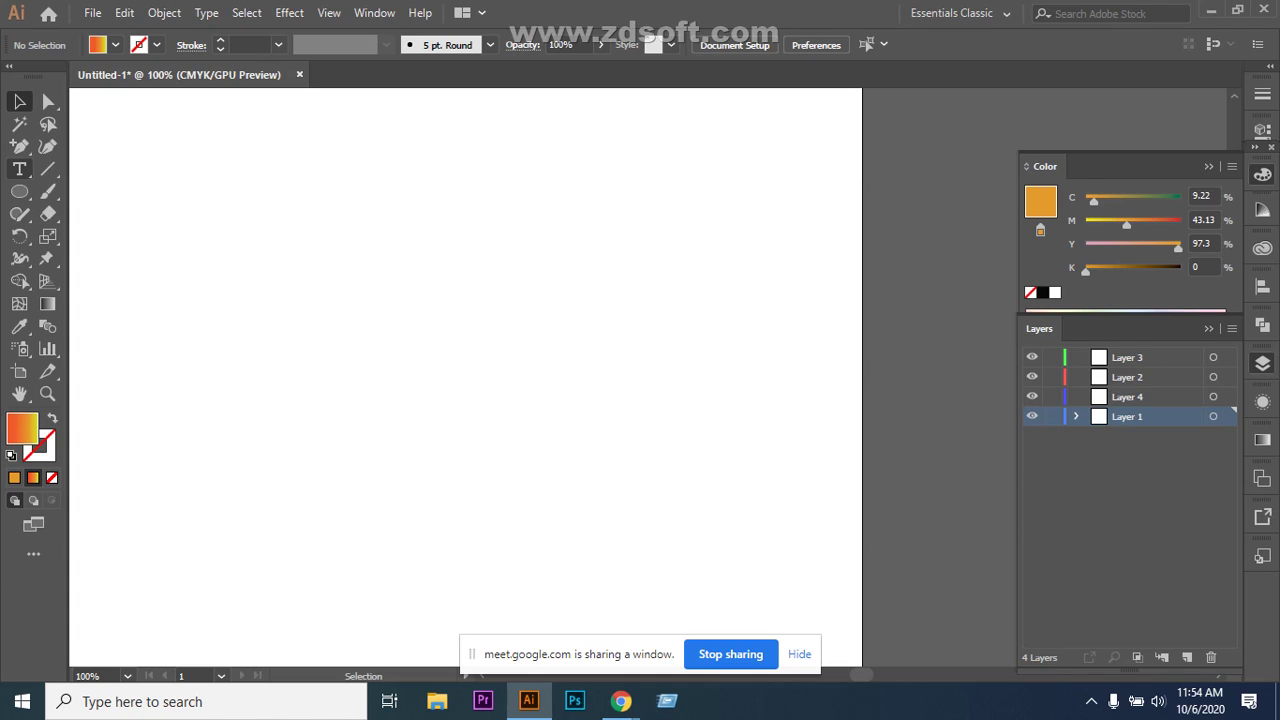
pyautogui.hotkey('ctrl', 'z')
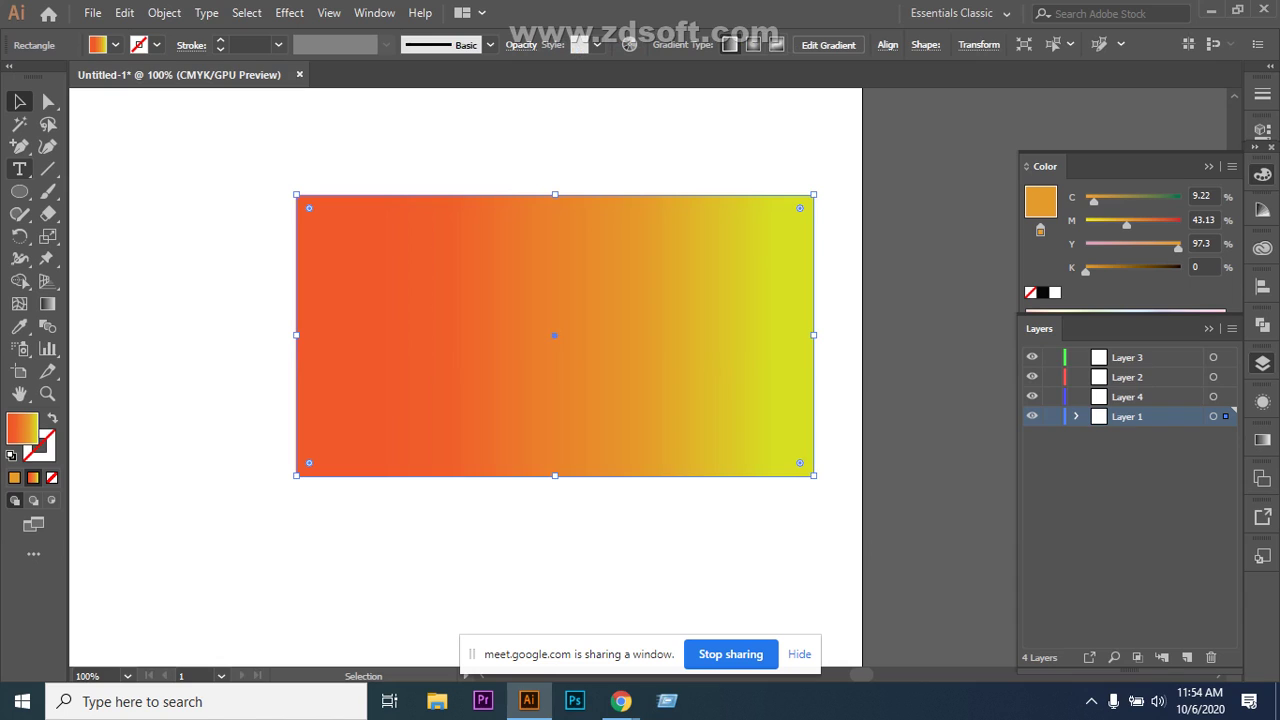
pyautogui.hotkey('ctrl', '2')
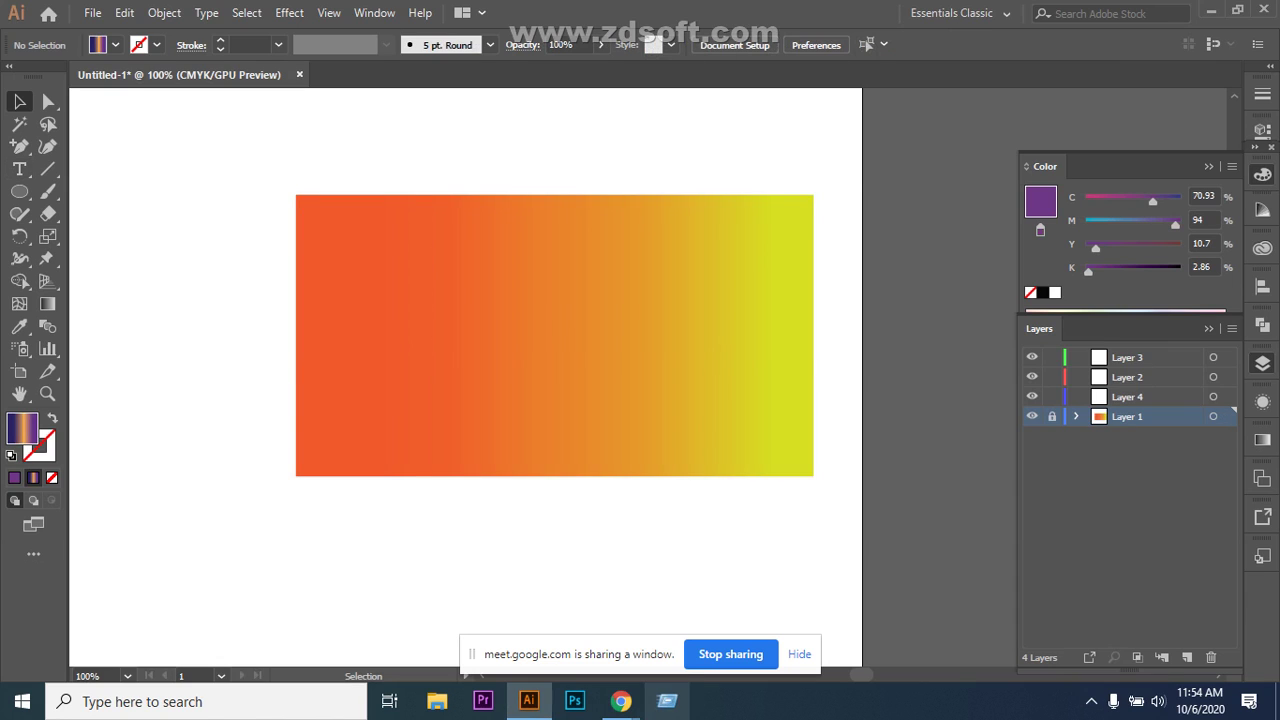
# Switch to the Google Meet call in Chrome and stop presenting the shared Illustrator window.
pyautogui.moveTo(621, 701)
pyautogui.moveTo(515, 610)
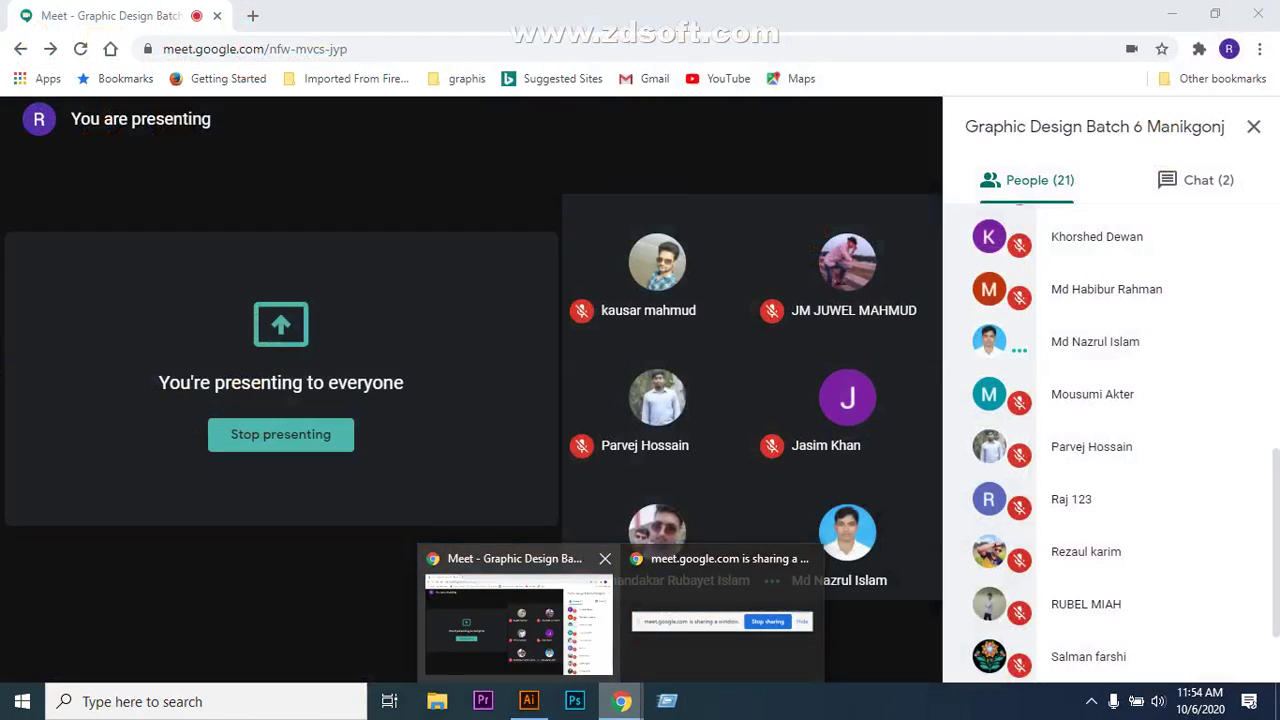
pyautogui.click(515, 610)
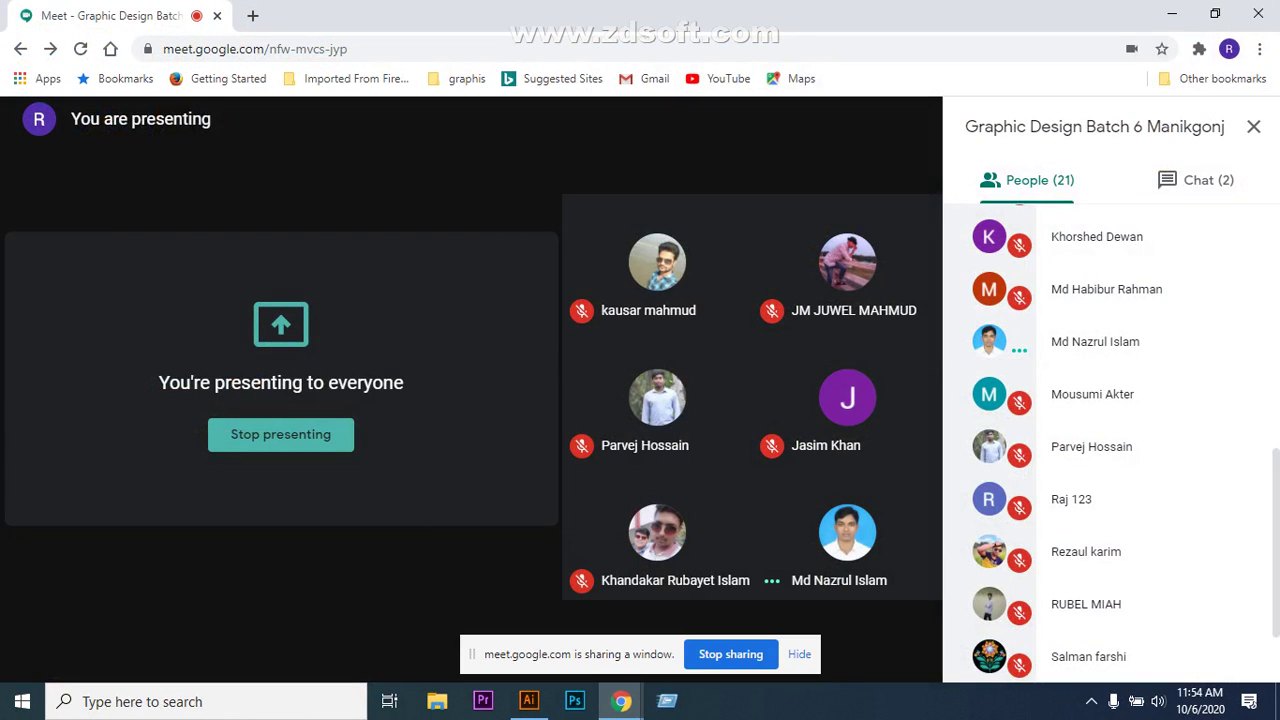
pyautogui.click(730, 654)
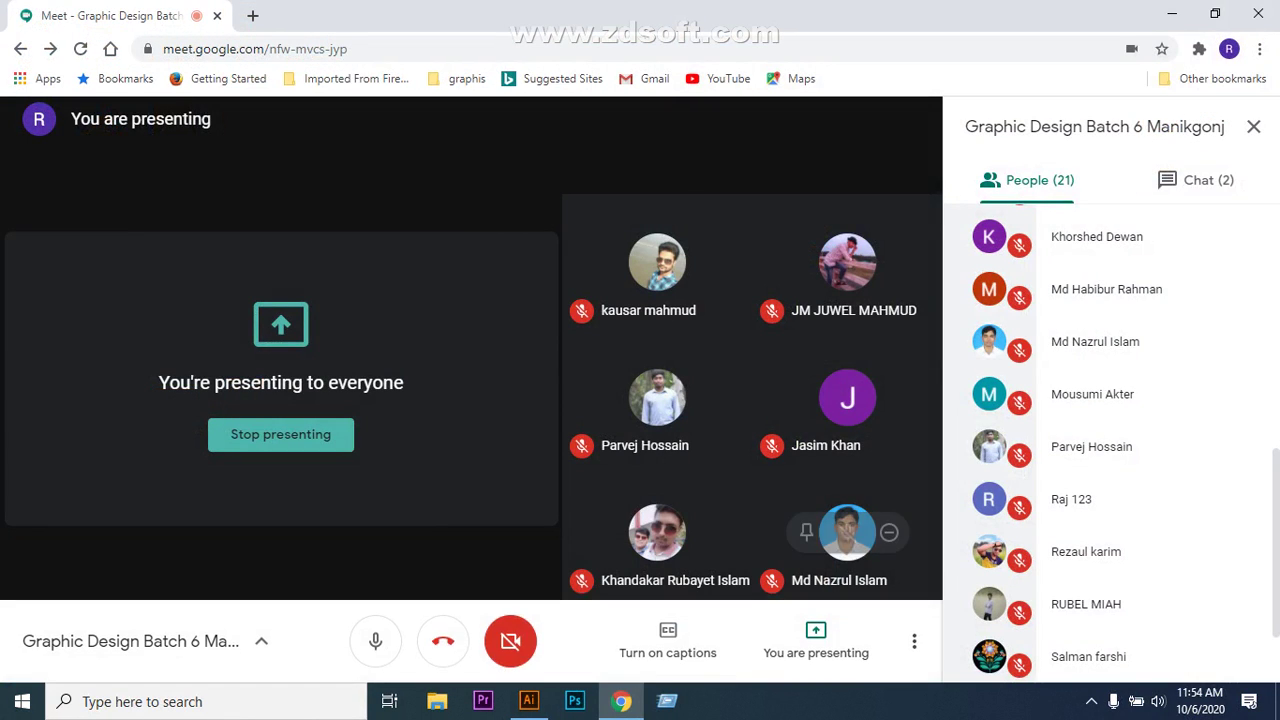
# Present the Chrome window to the participants of the Meet call.
pyautogui.click(816, 632)
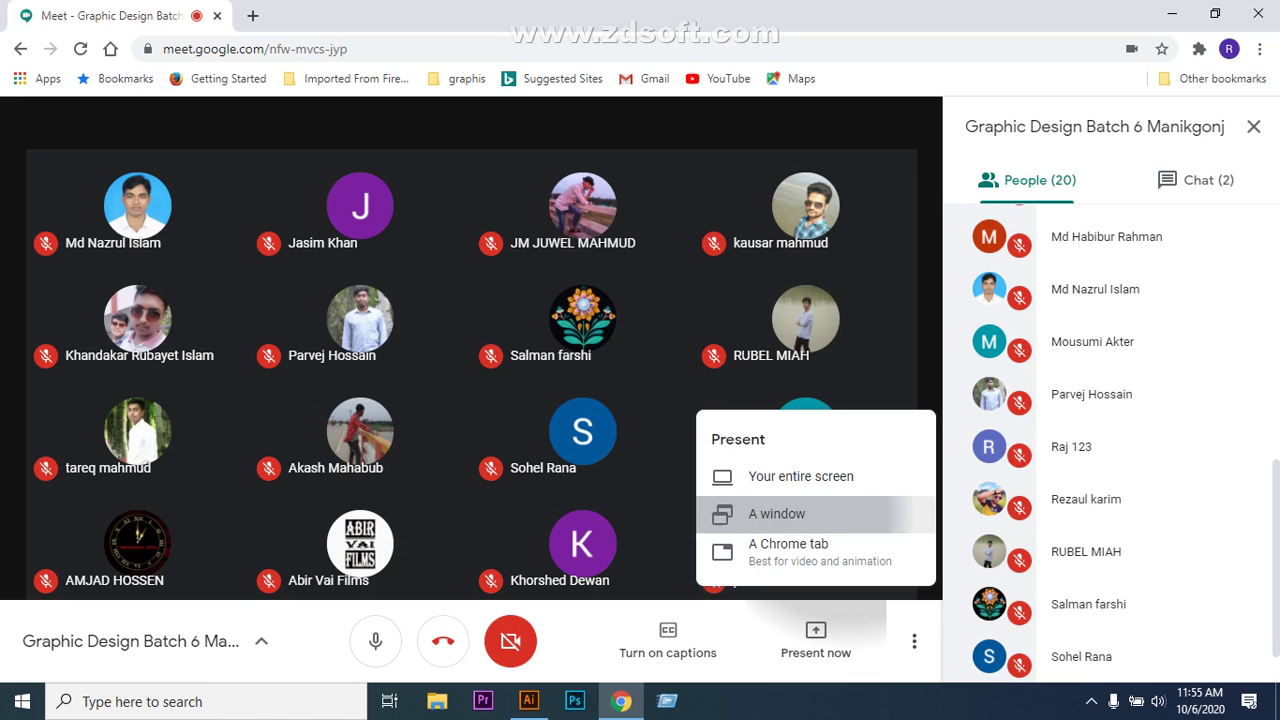
pyautogui.click(776, 513)
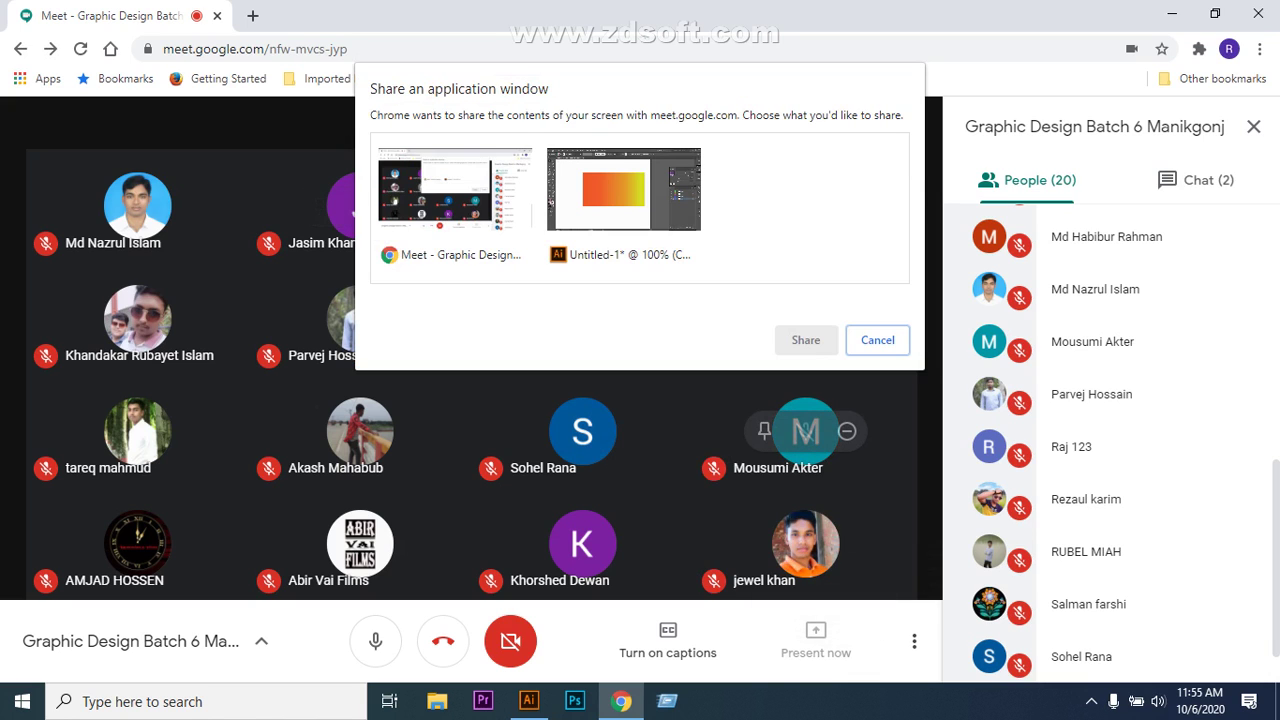
pyautogui.click(455, 205)
pyautogui.click(806, 339)
pyautogui.press('Return')
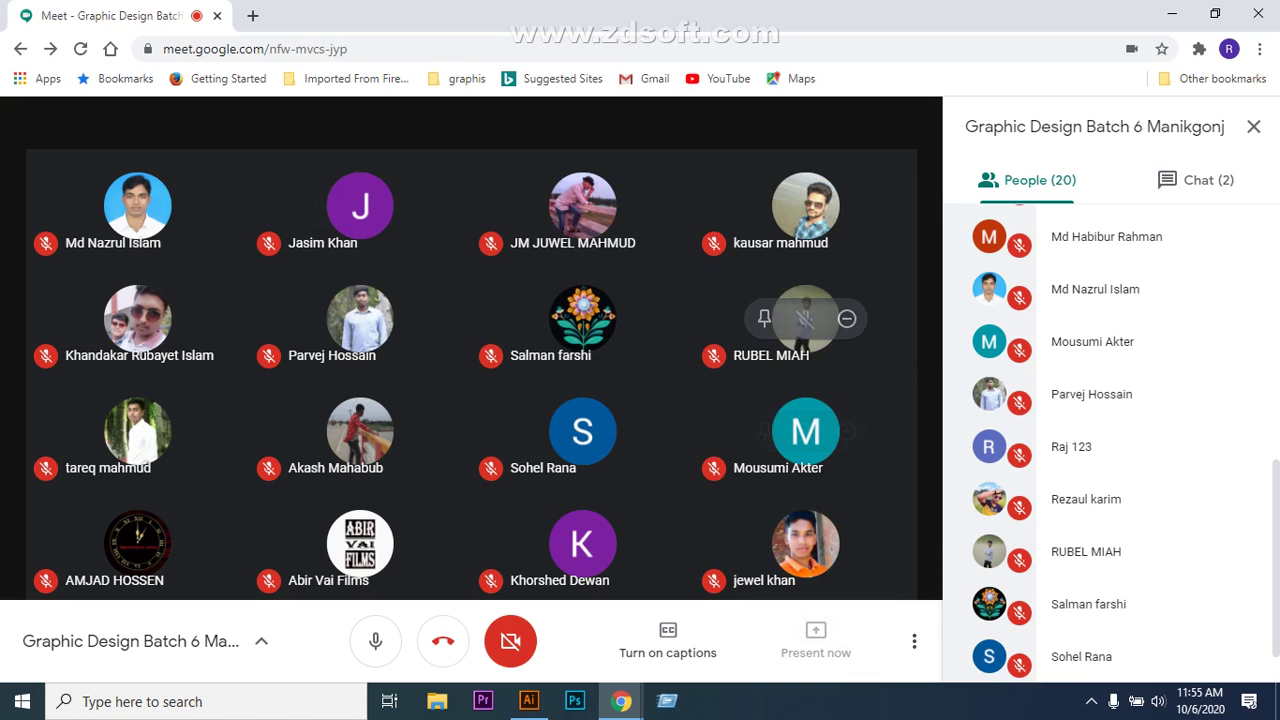
# Search Google Images for "abstract background line art" in a new browser tab.
pyautogui.hotkey('ctrl', 't')
pyautogui.click(174, 48)
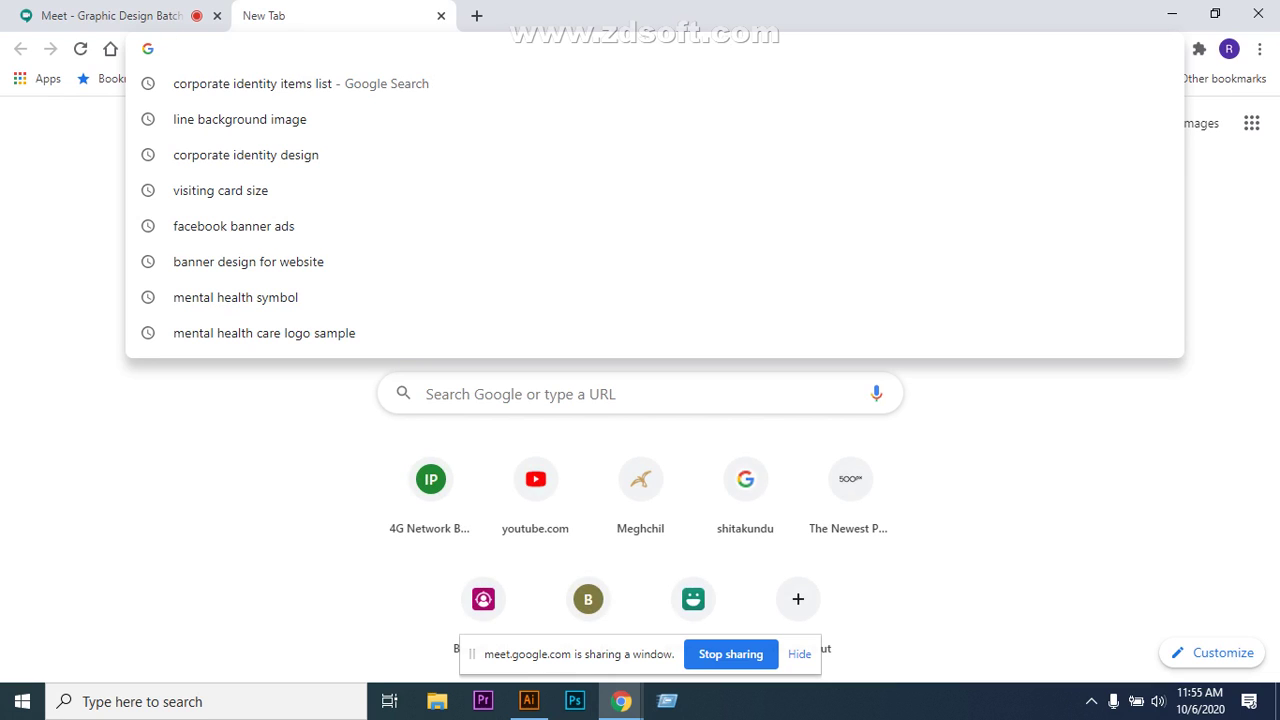
pyautogui.write('abstract ')
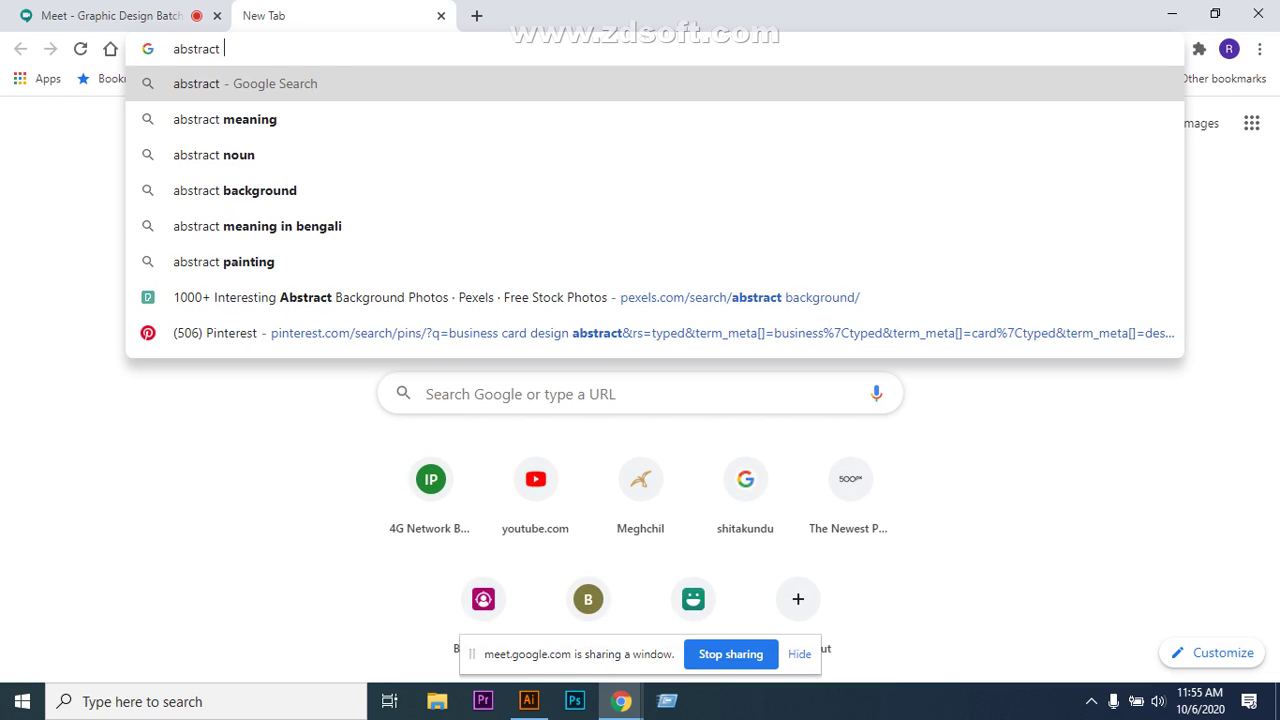
pyautogui.write('backgr')
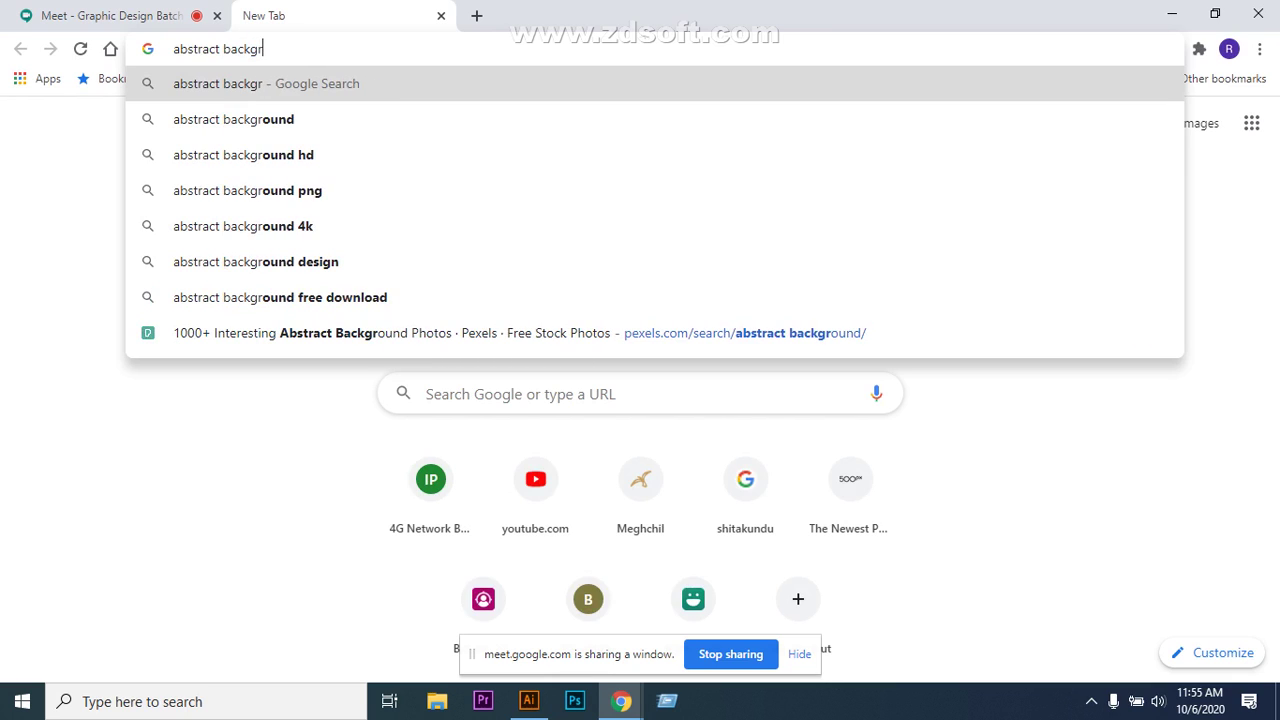
pyautogui.write('ound line a')
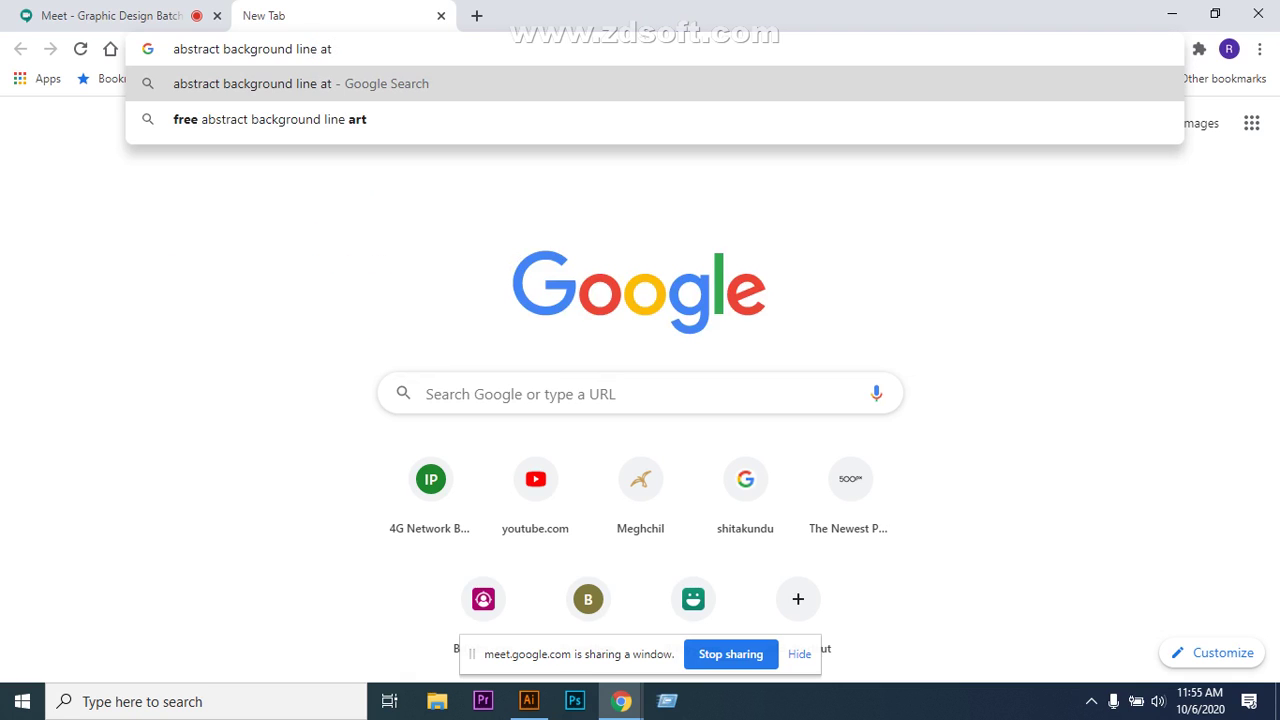
pyautogui.write('rt')
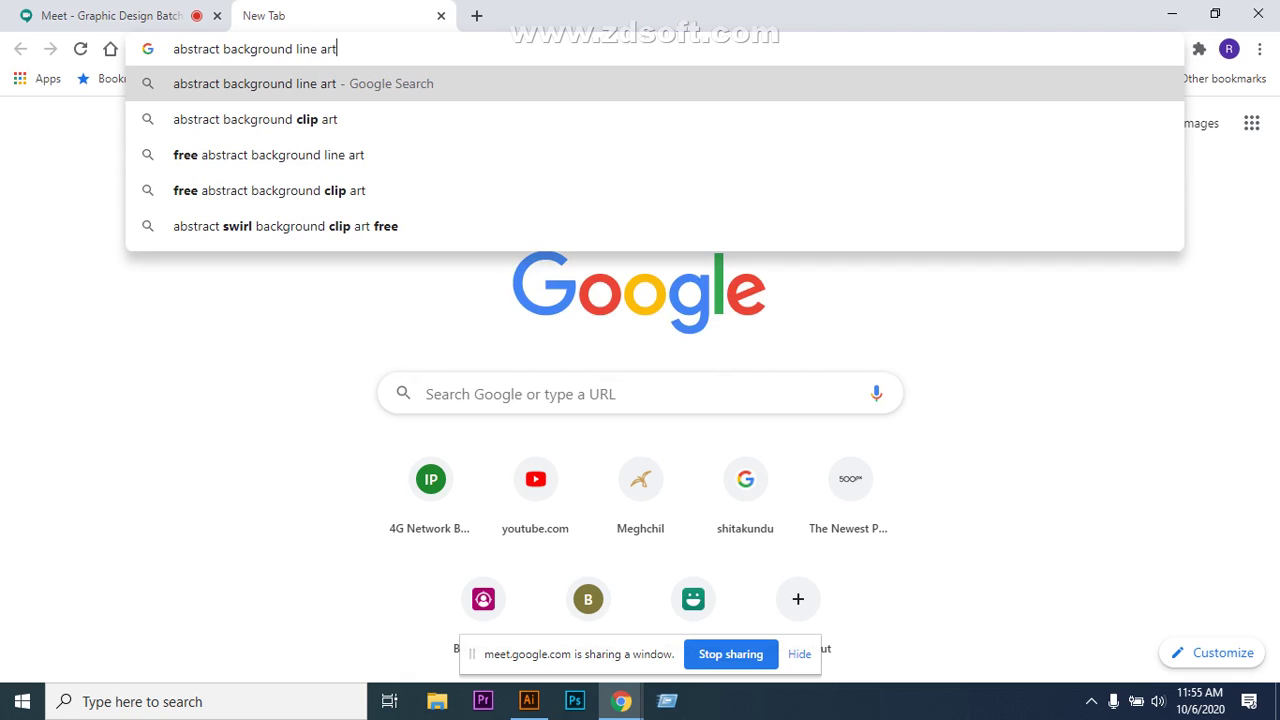
pyautogui.press('Return')
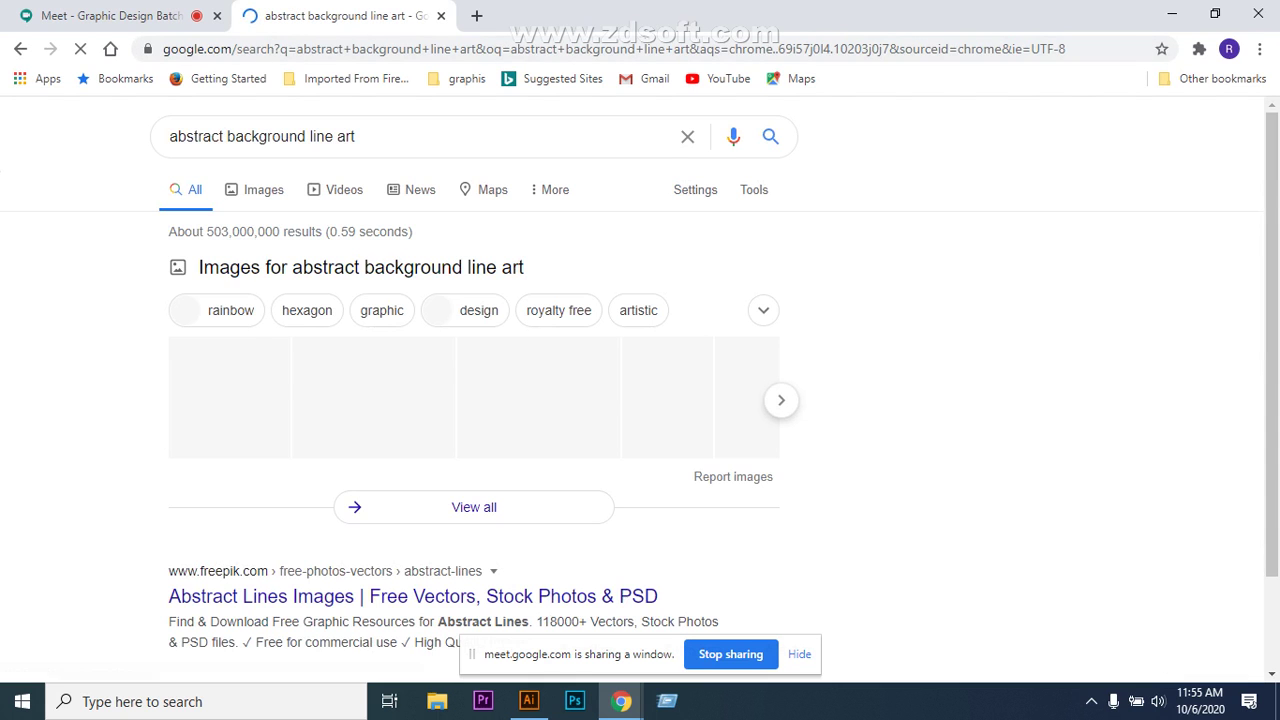
pyautogui.click(263, 189)
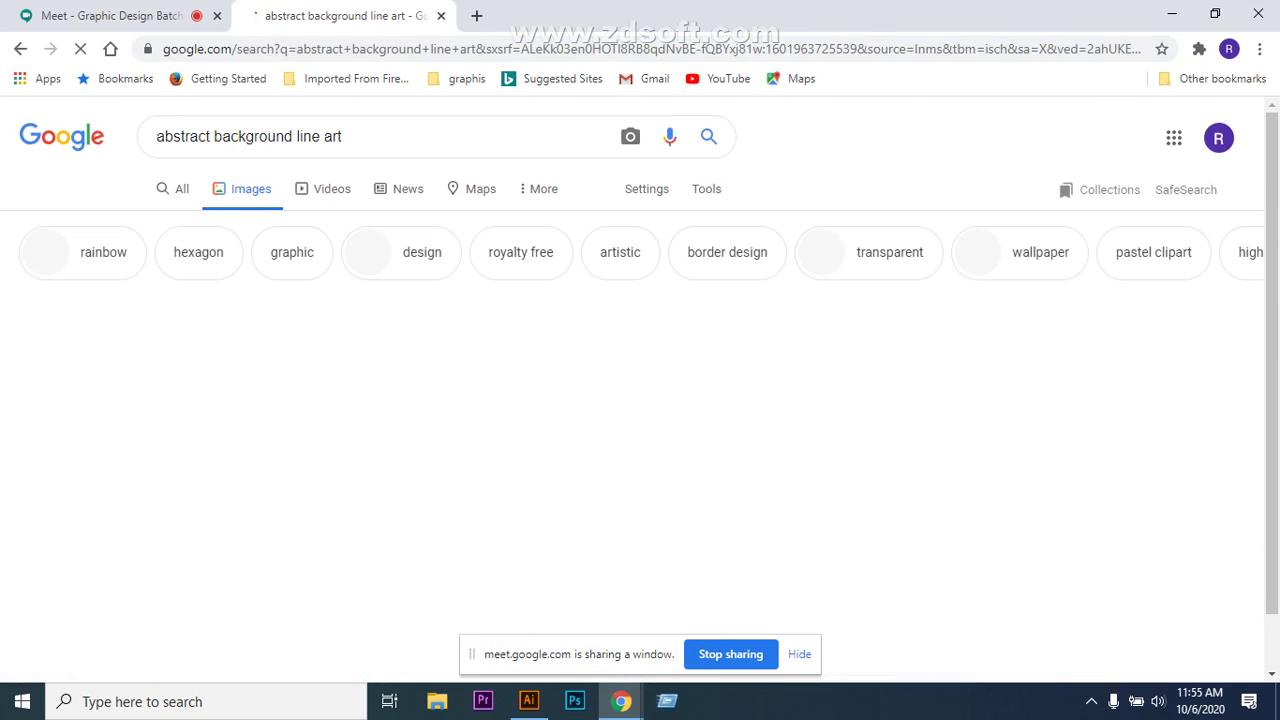
# Browse the image results for abstract line-art backgrounds to find reference designs with blended wave lines.
pyautogui.scroll(-1, 640, 400)
pyautogui.scroll(-3, 640, 400)
pyautogui.scroll(-1, 640, 400)
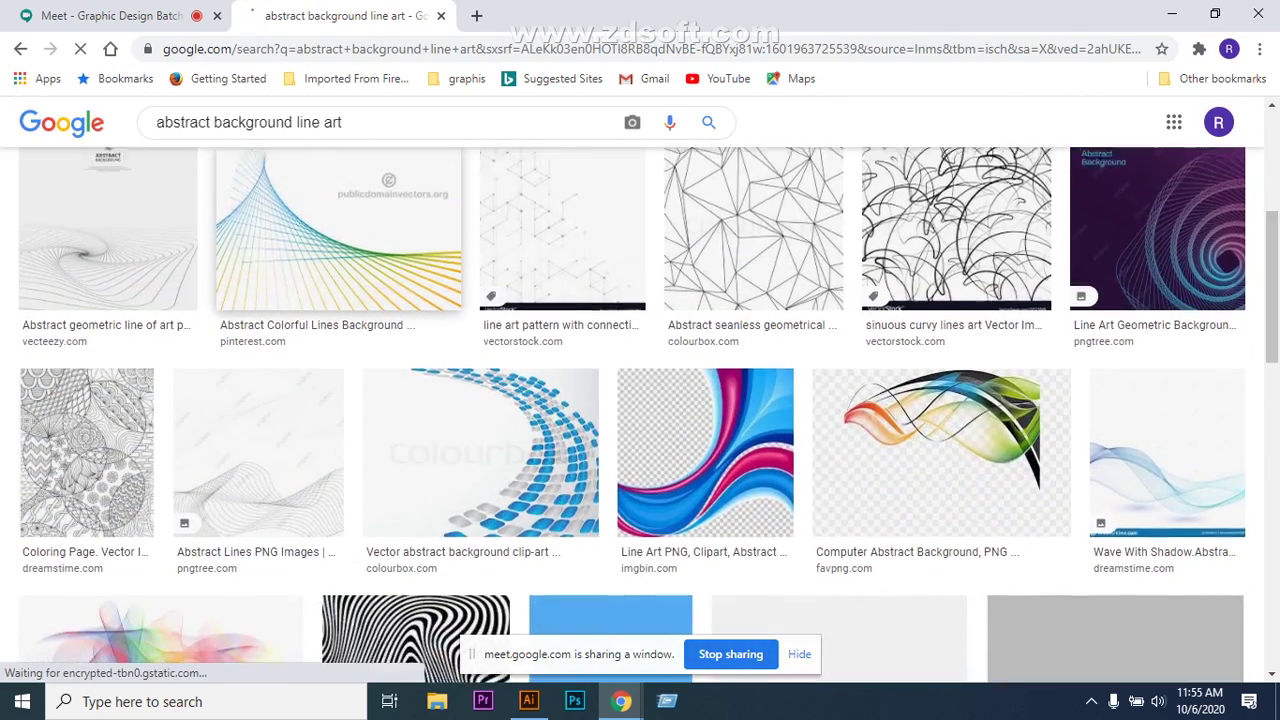
pyautogui.scroll(-1, 640, 400)
pyautogui.scroll(-1, 640, 400)
pyautogui.scroll(3, 640, 400)
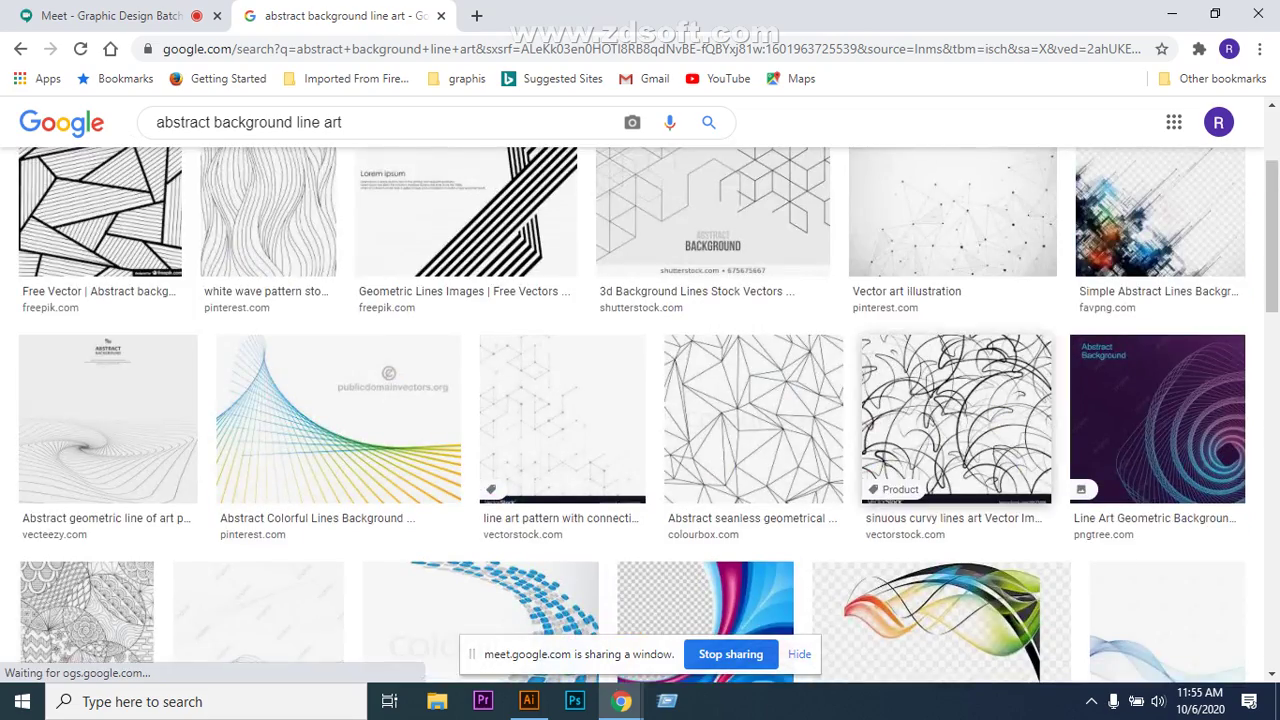
pyautogui.scroll(-1, 640, 400)
pyautogui.scroll(3, 640, 400)
pyautogui.scroll(-3, 640, 400)
pyautogui.scroll(-1, 640, 400)
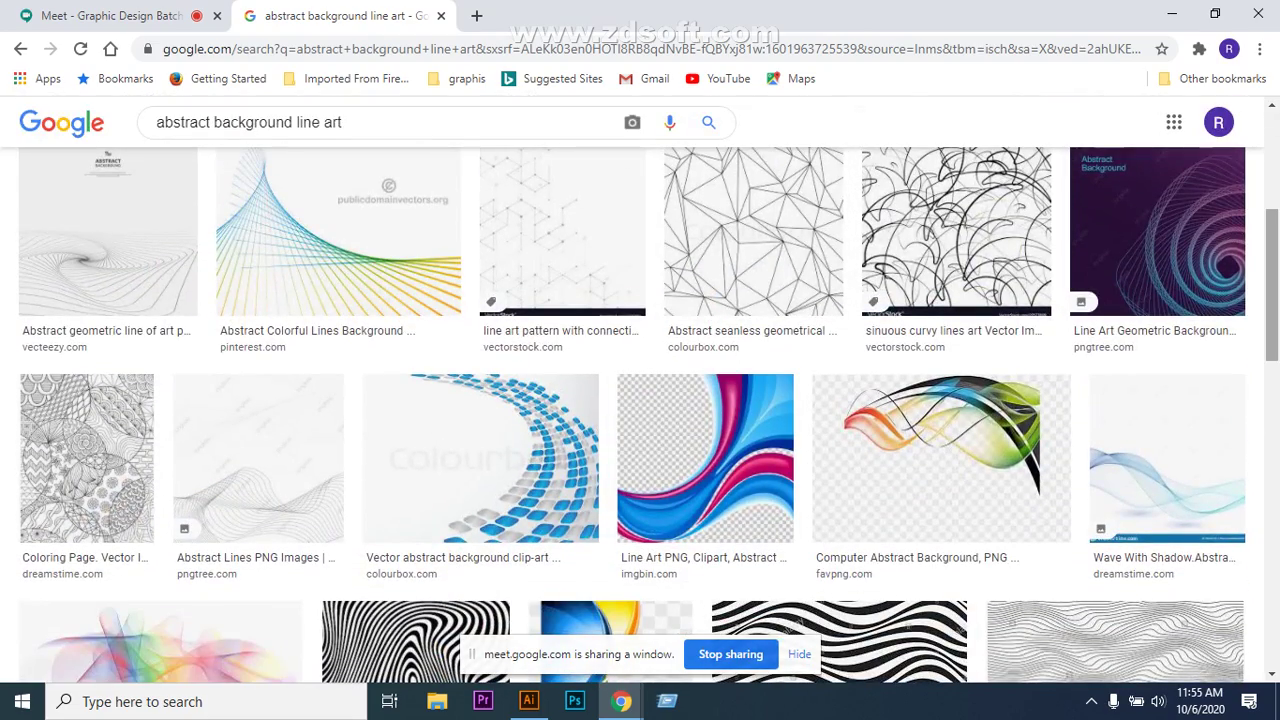
pyautogui.scroll(-3, 1115, 370)
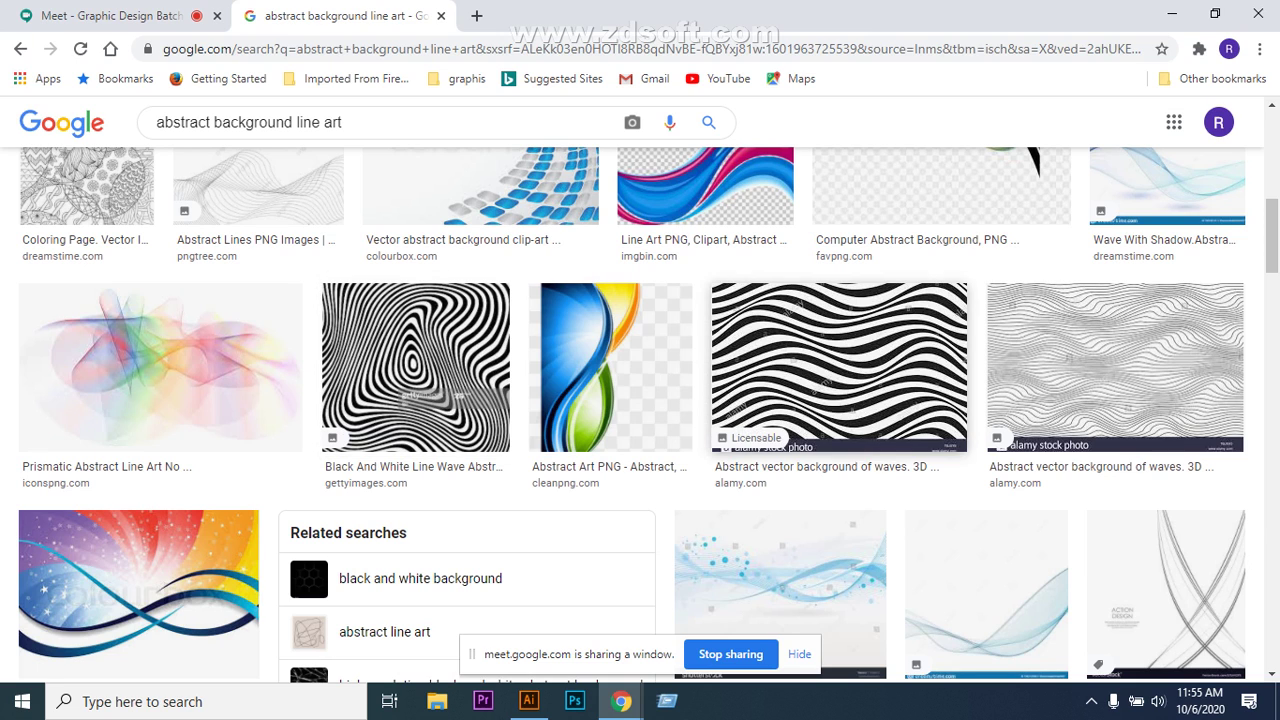
pyautogui.scroll(-2, 1115, 370)
pyautogui.scroll(-3, 765, 360)
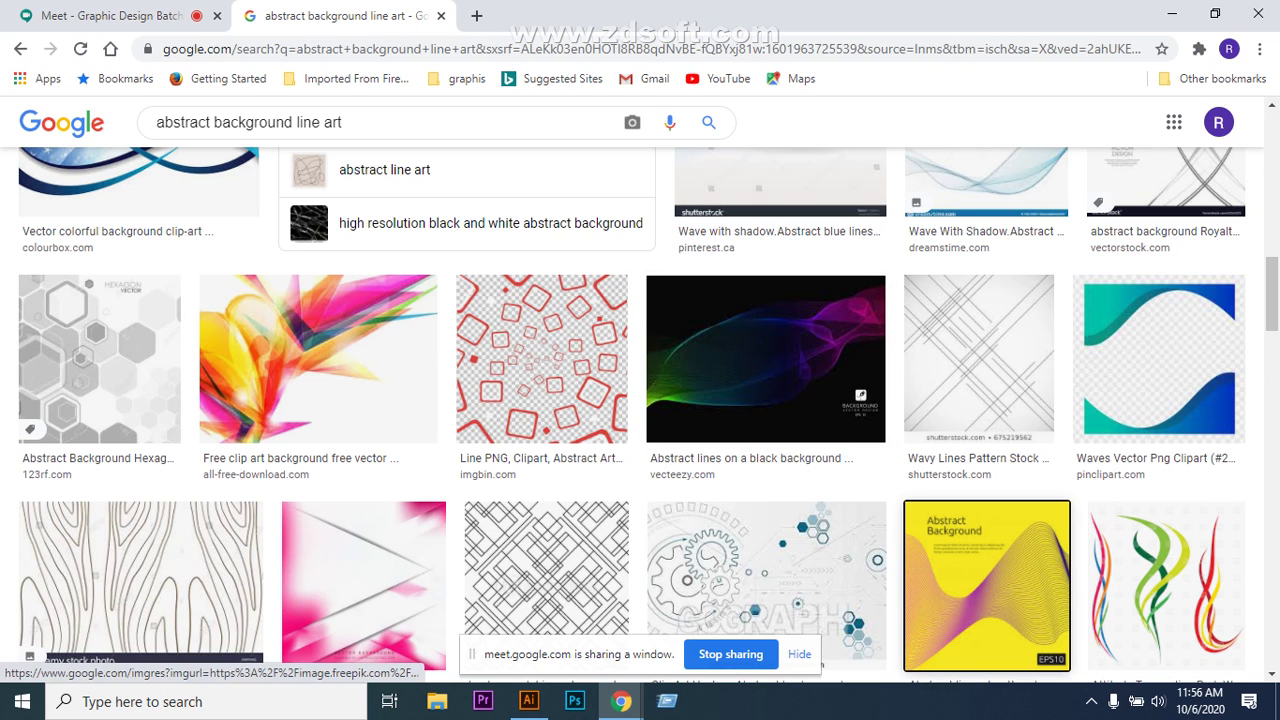
# Preview the yellow "Abstract Background" wave pattern from Freepik and the shiny rainbow wave line art from Vecteezy.
pyautogui.click(985, 585)
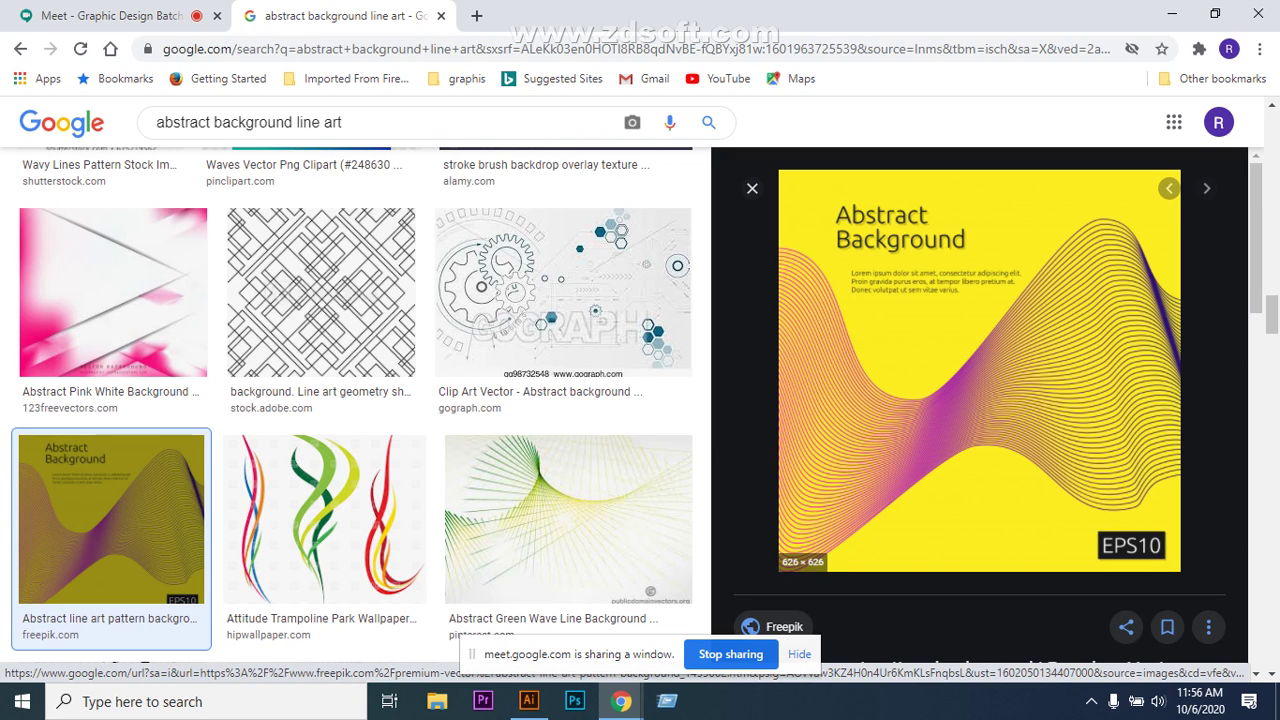
pyautogui.scroll(-8, 356, 405)
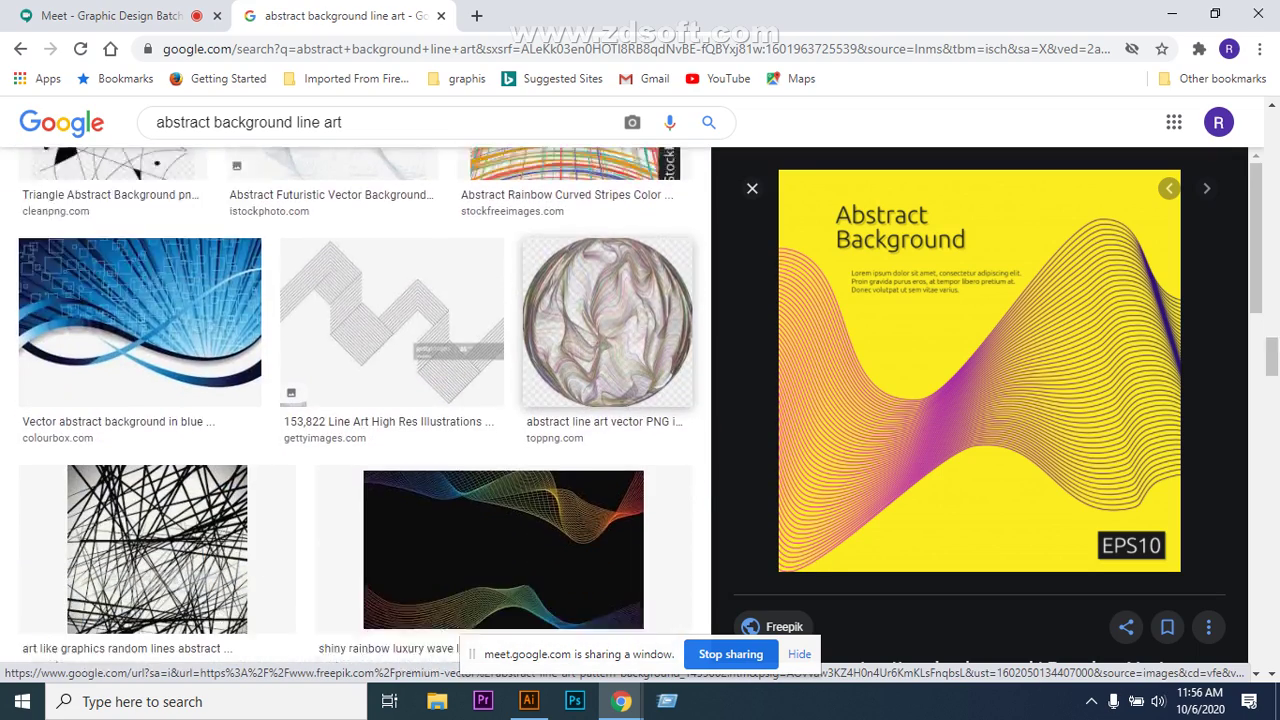
pyautogui.click(503, 357)
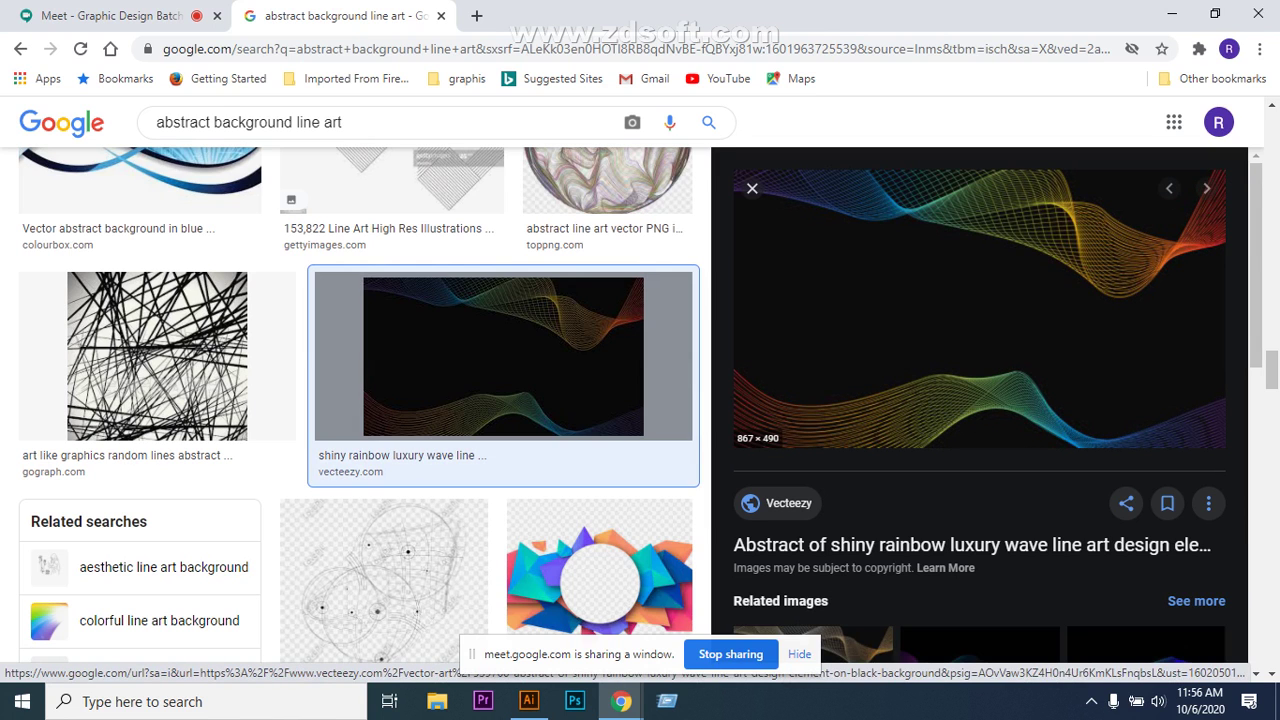
pyautogui.scroll(3, 359, 405)
pyautogui.scroll(-4, 359, 405)
pyautogui.scroll(4, 359, 405)
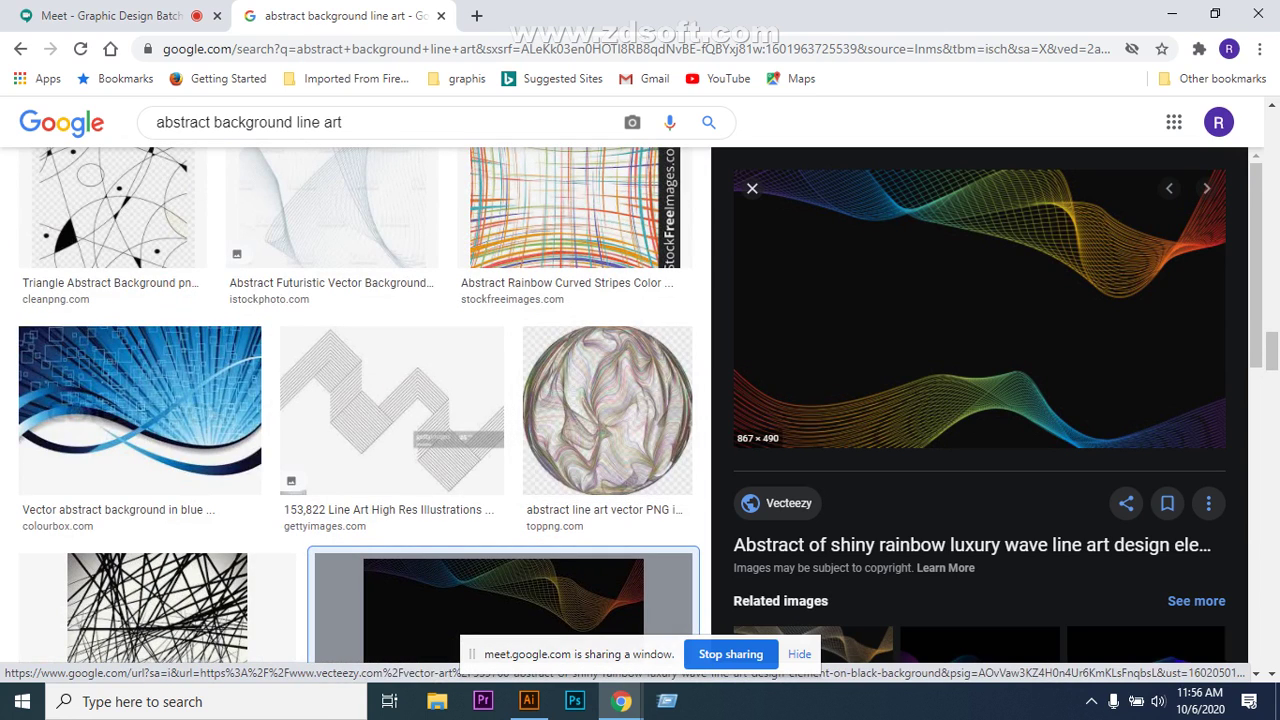
# Return to the Meet call and present the Illustrator window of the Untitled-1 document.
pyautogui.hotkey('ctrl', 'Tab')
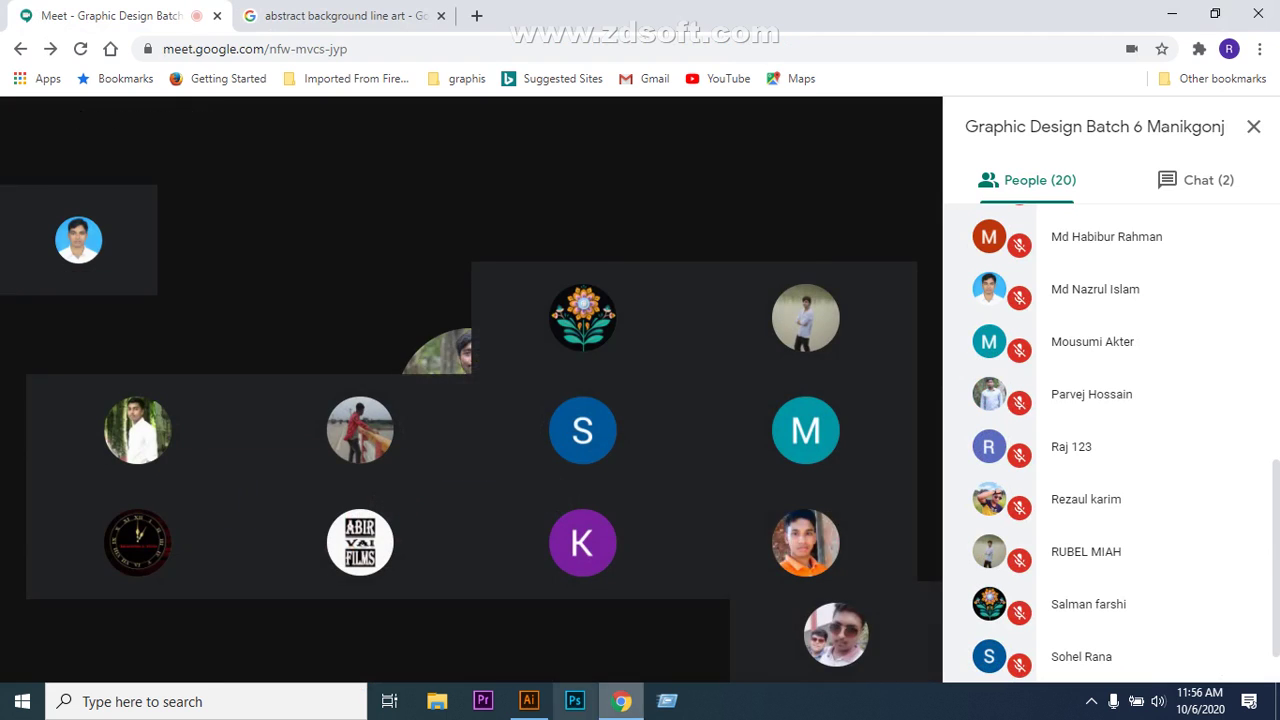
pyautogui.click(816, 641)
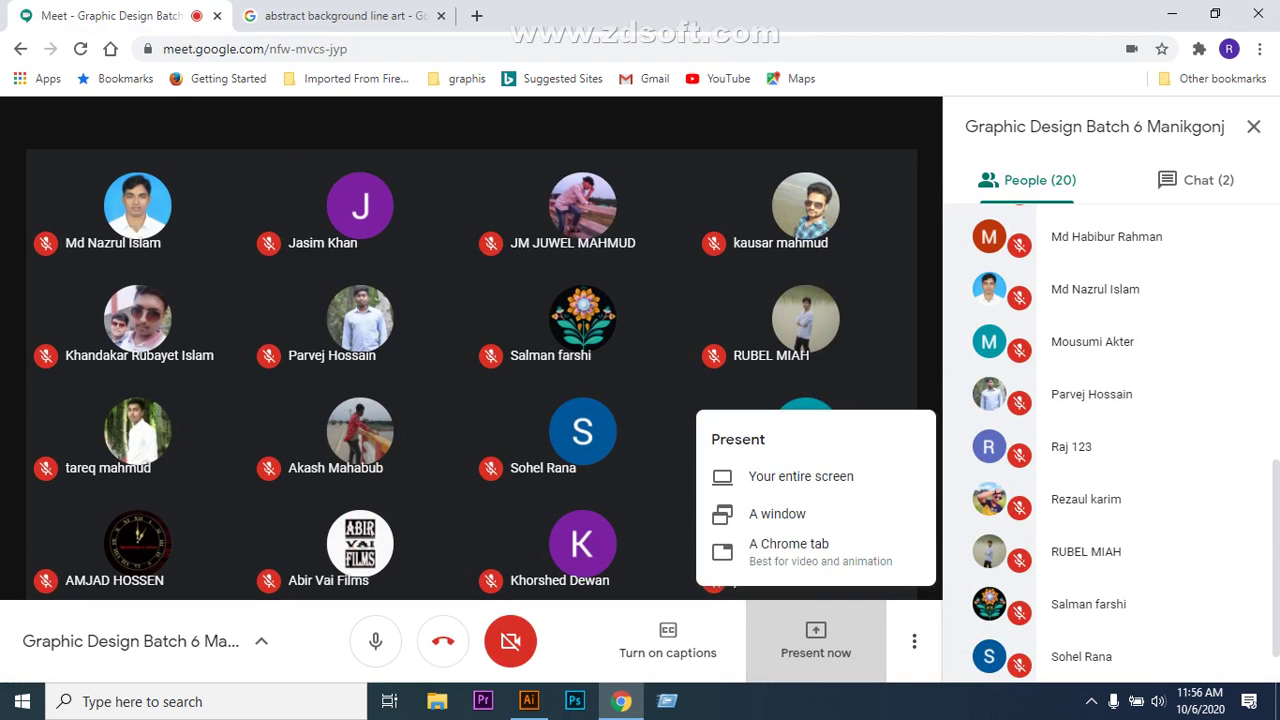
pyautogui.click(777, 513)
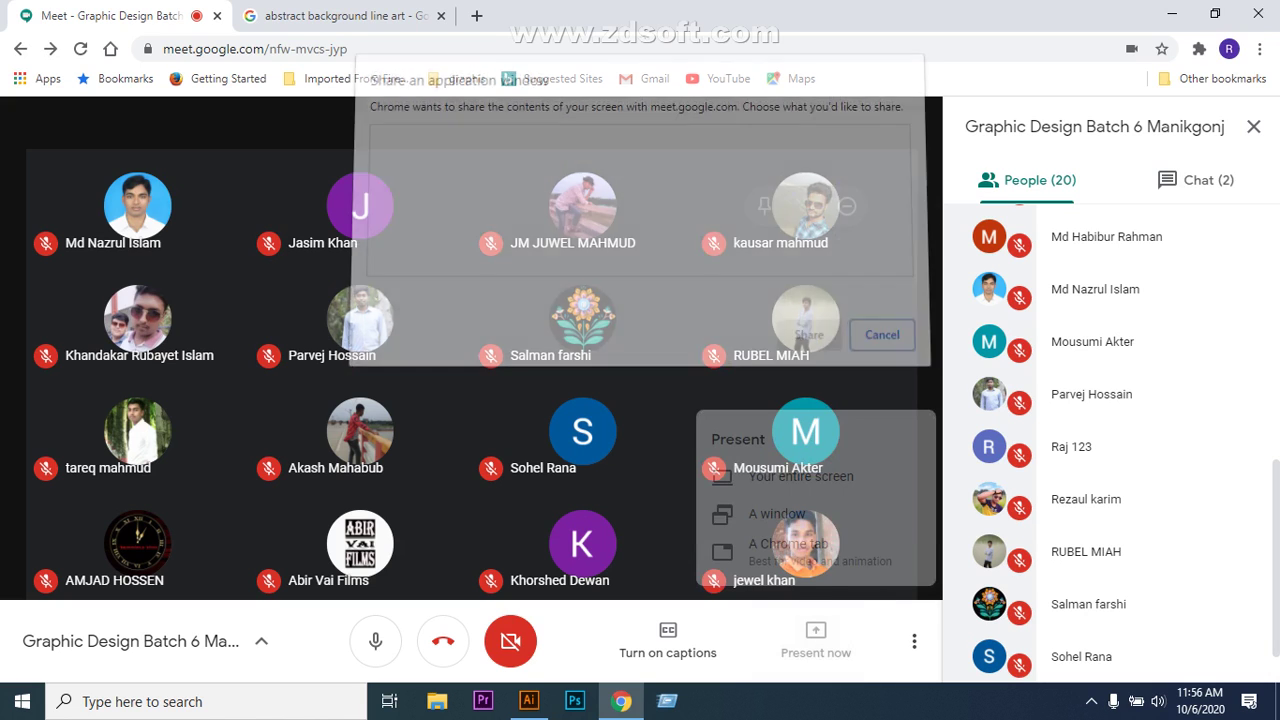
pyautogui.click(623, 205)
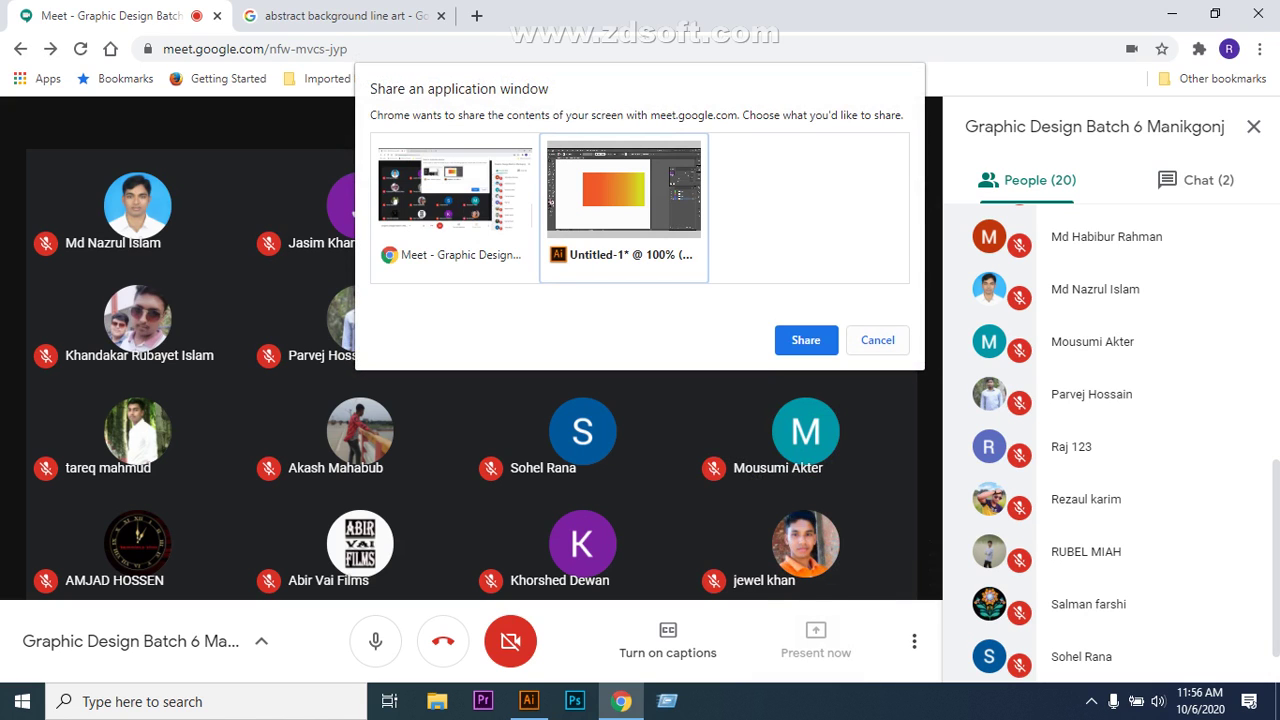
pyautogui.press('Return')
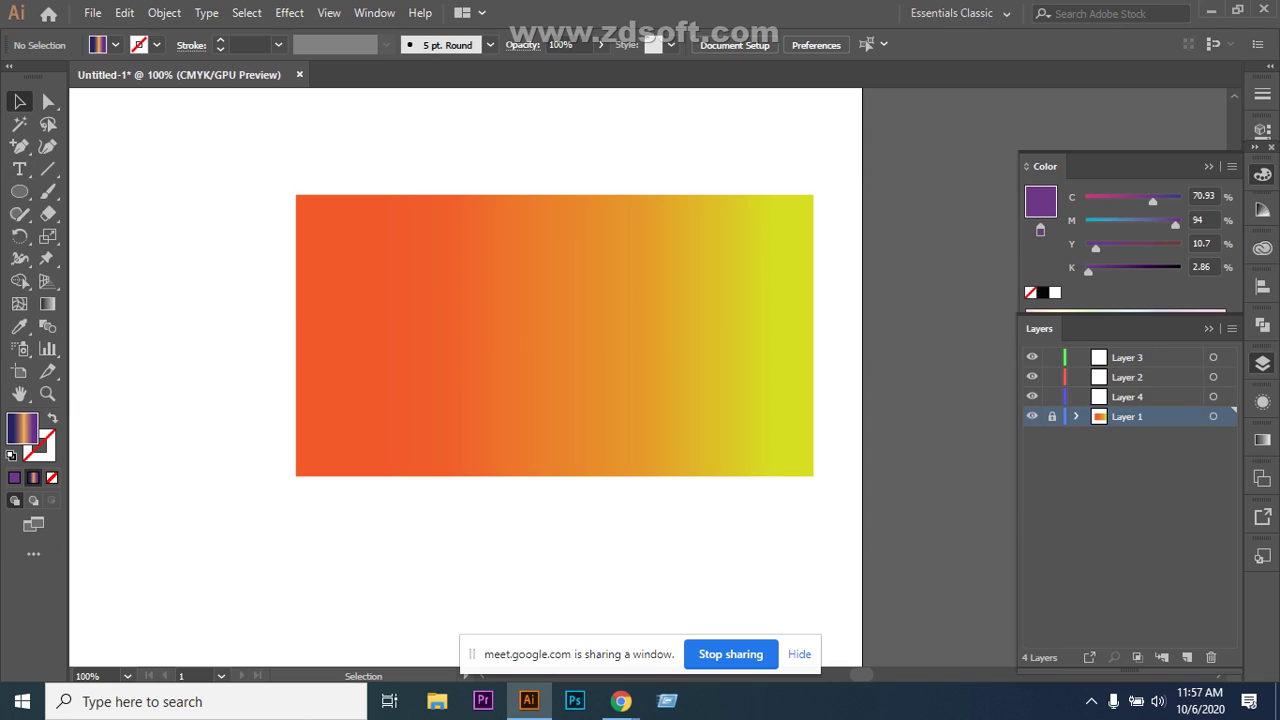
pyautogui.click(289, 12)
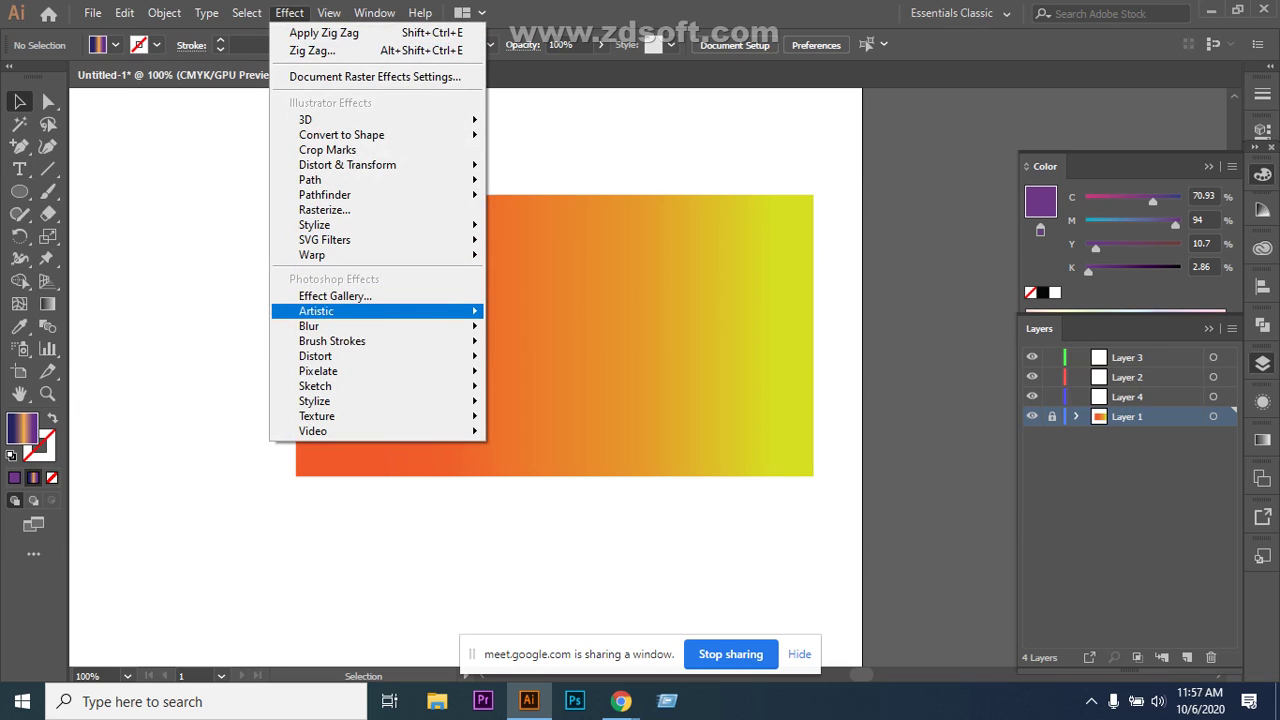
pyautogui.moveTo(316, 311)
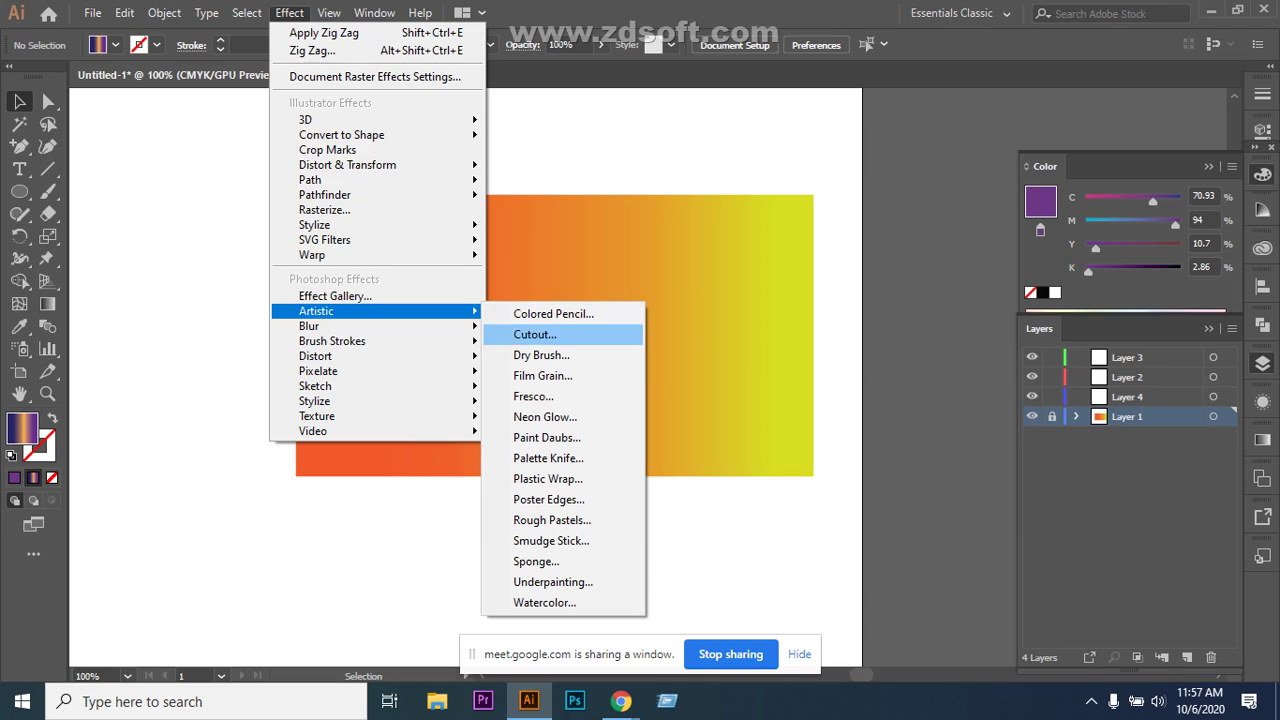
pyautogui.moveTo(332, 341)
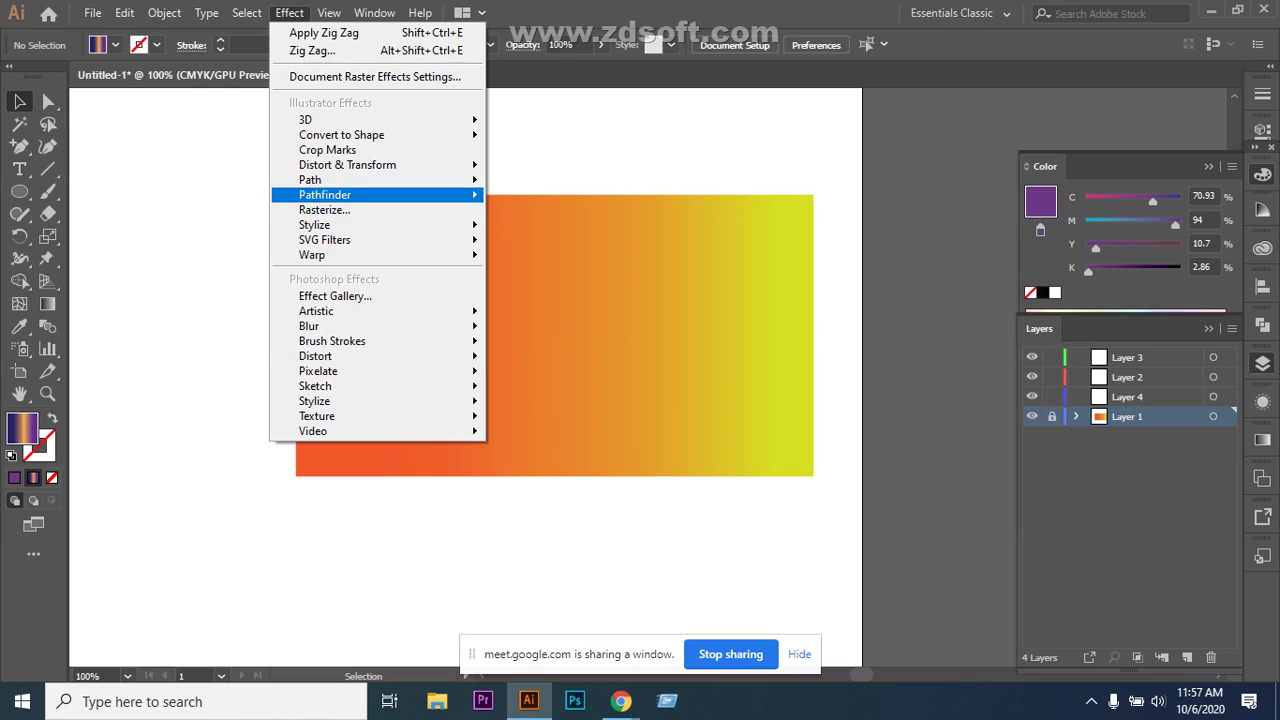
pyautogui.moveTo(310, 180)
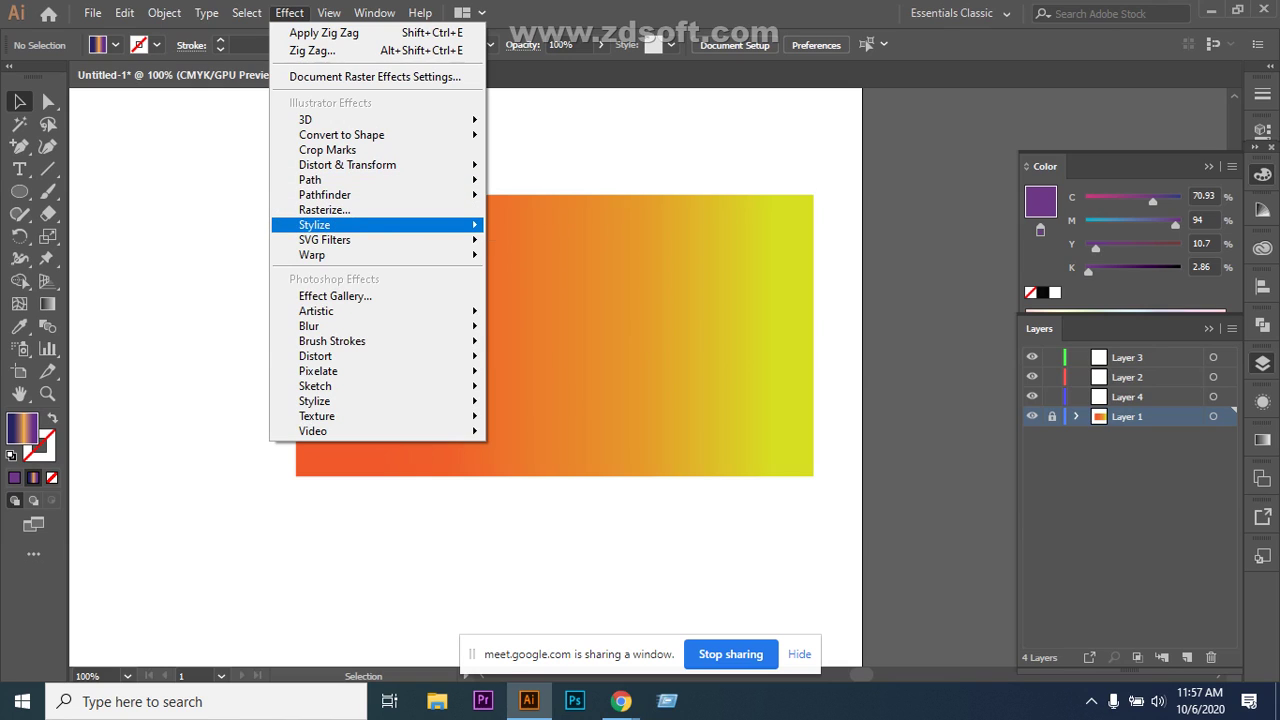
pyautogui.moveTo(315, 225)
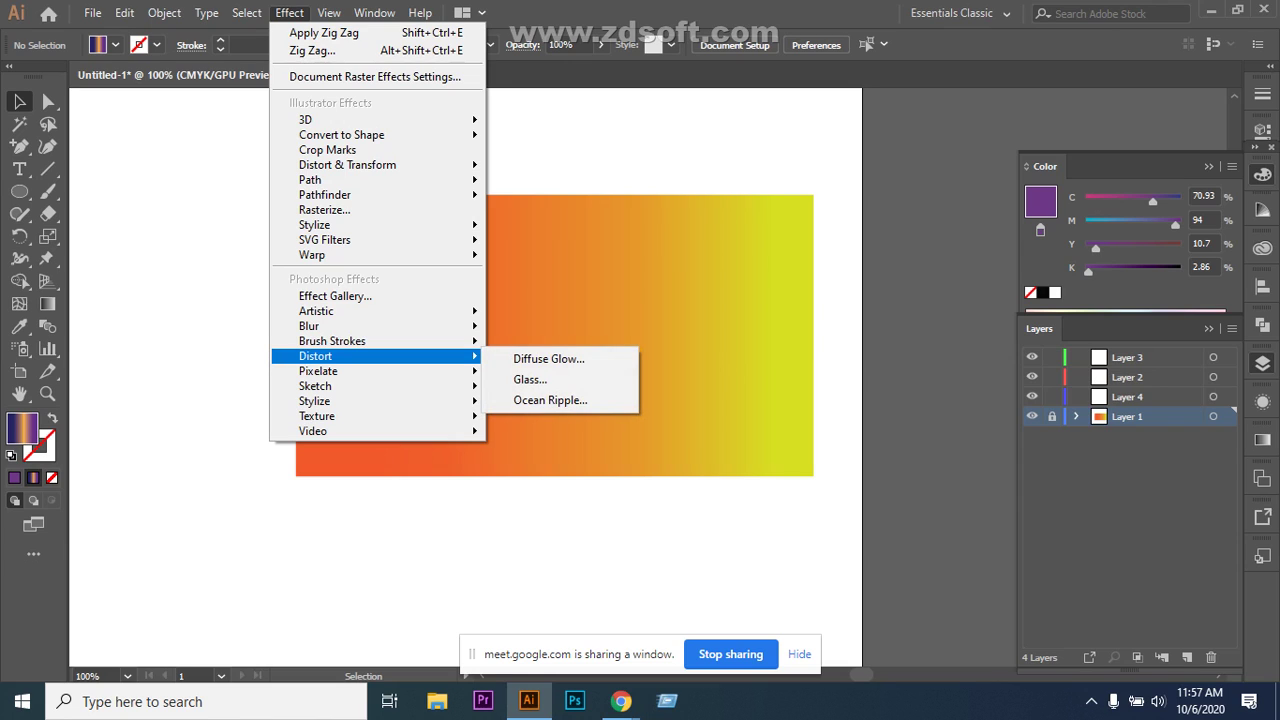
pyautogui.press('Escape')
# Unlock Layer 1, select the gradient rectangle and add a mesh point near its centre with the Mesh tool.
pyautogui.press('u')
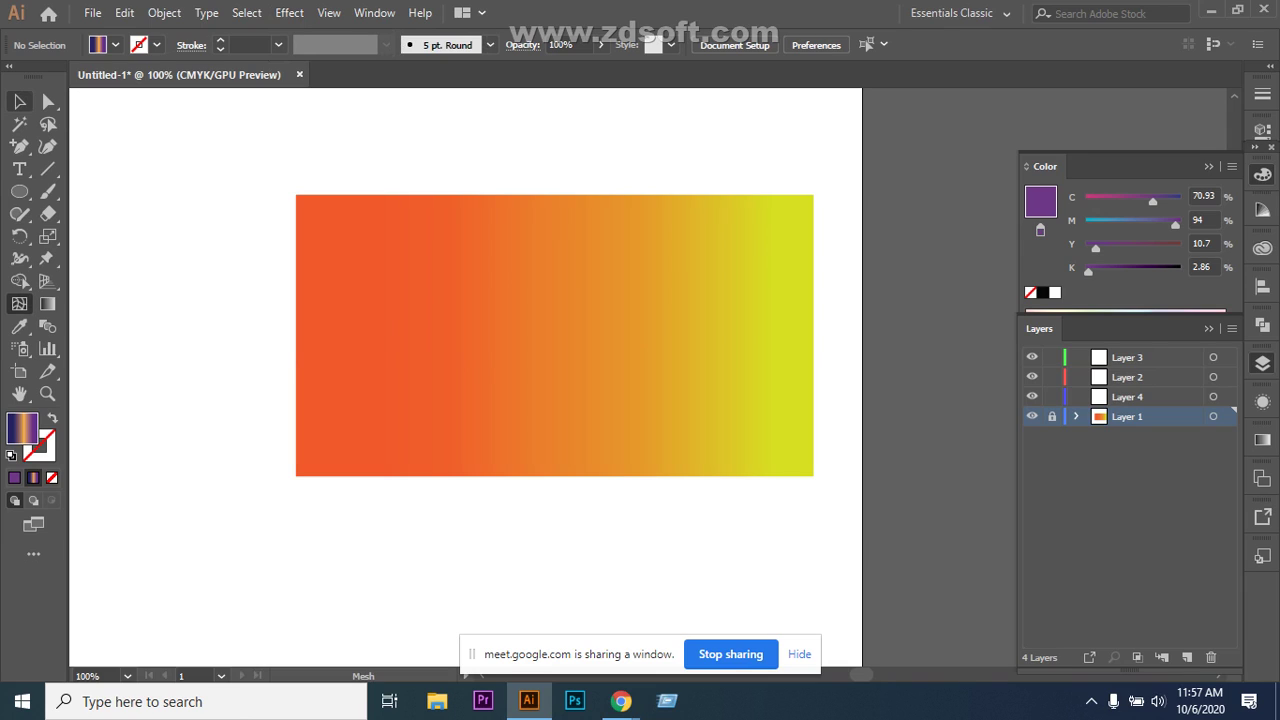
pyautogui.click(19, 101)
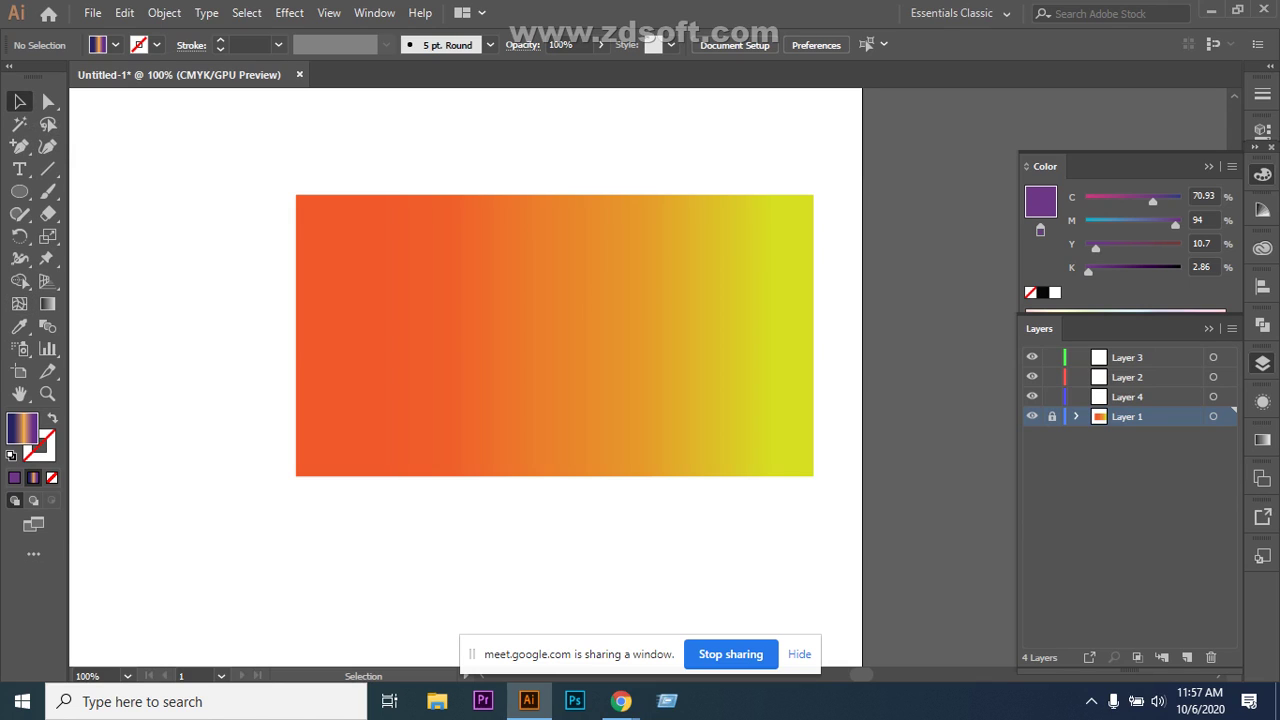
pyautogui.moveTo(512, 447); pyautogui.dragTo(806, 475)
pyautogui.click(19, 303)
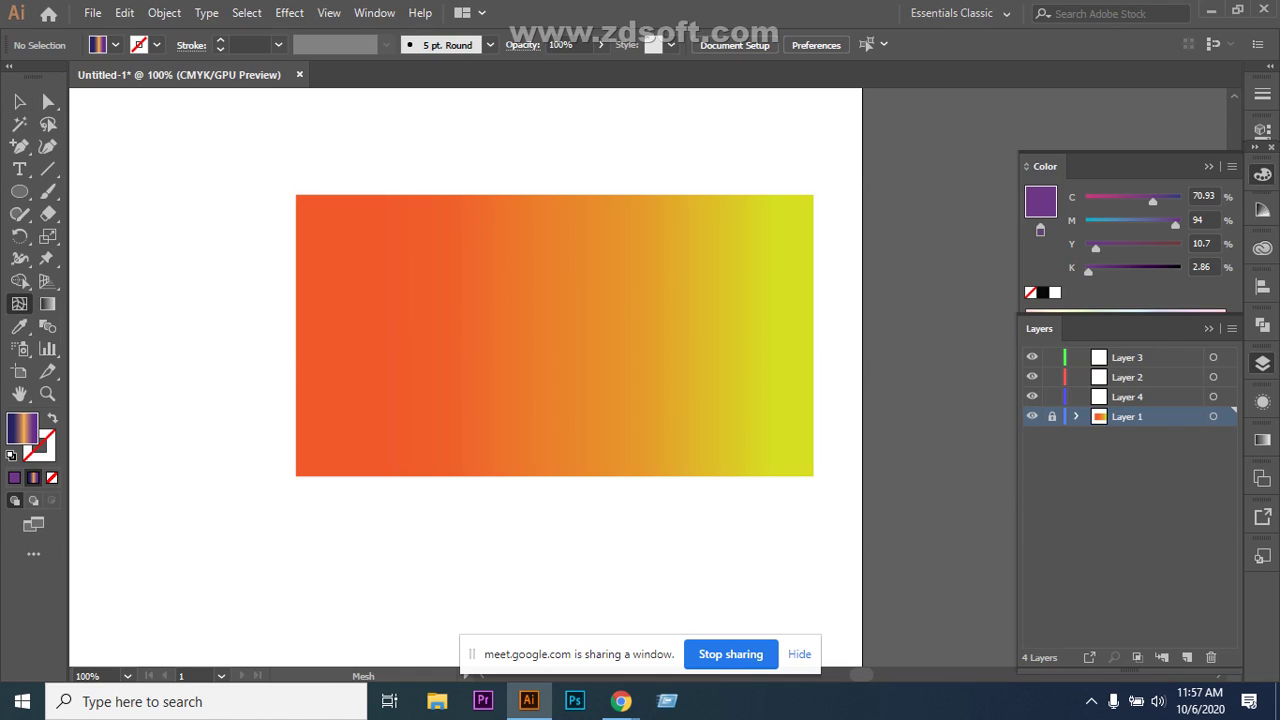
pyautogui.click(1051, 416)
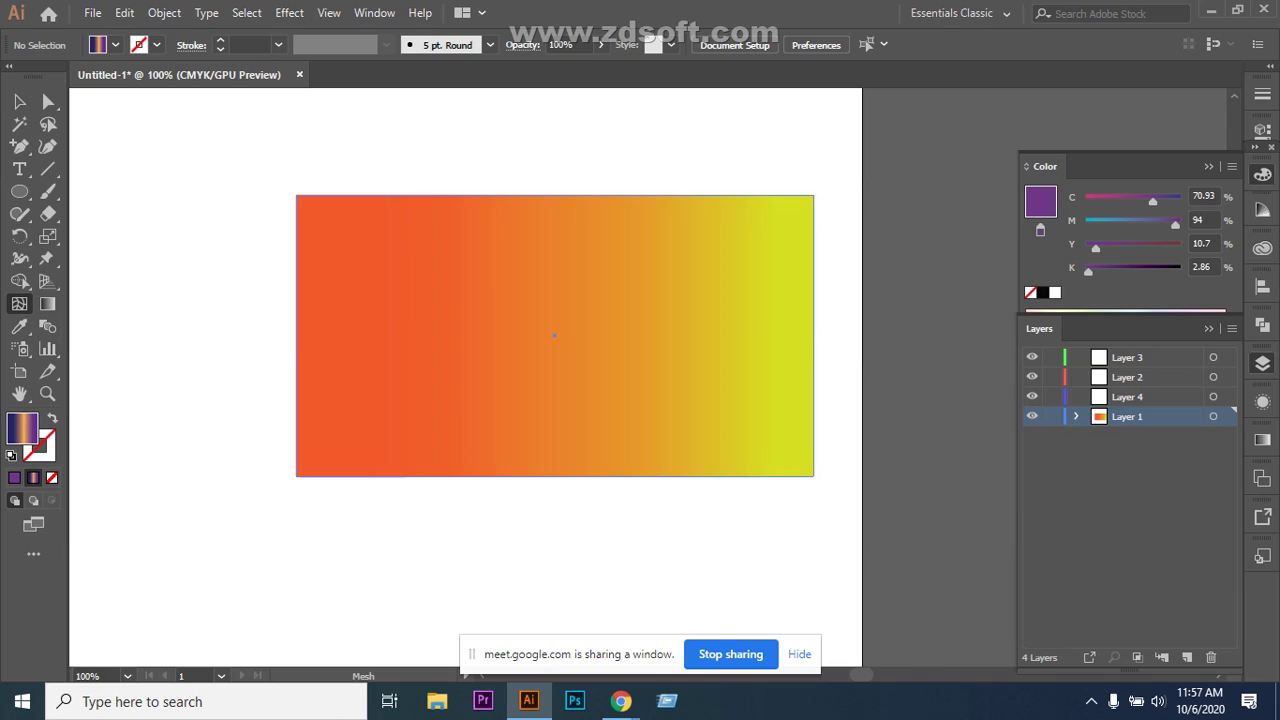
pyautogui.press('v')
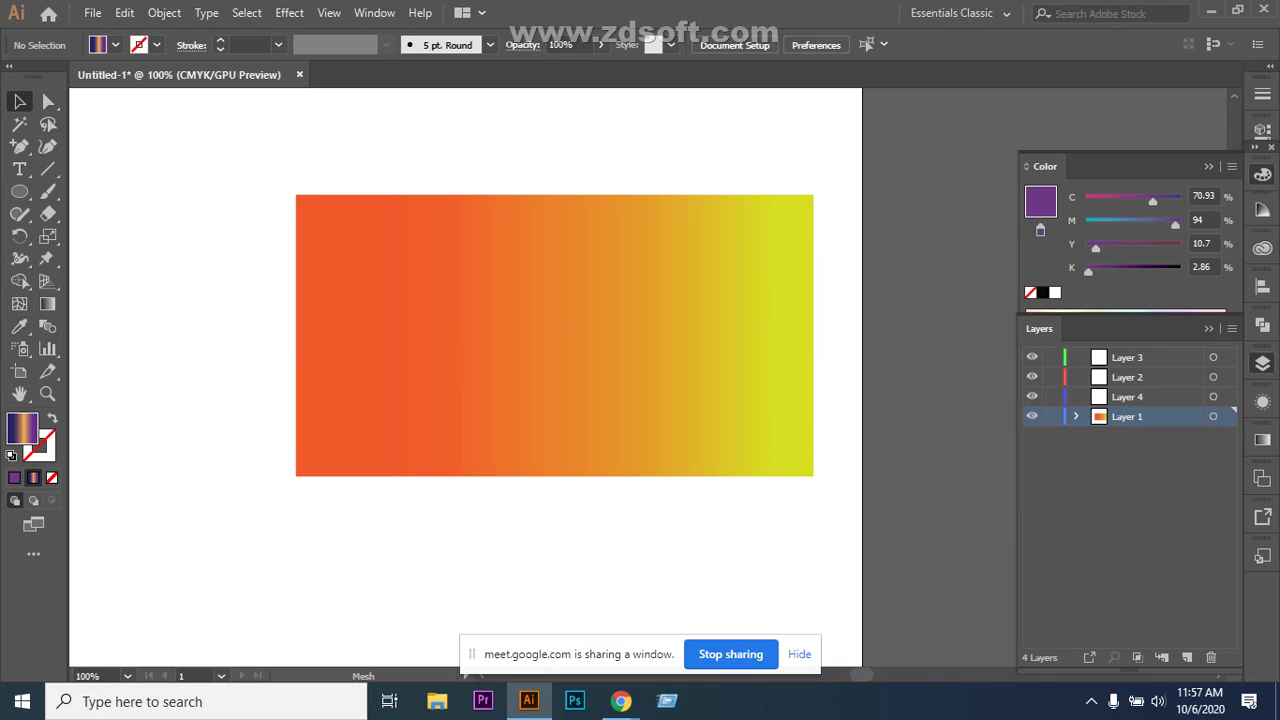
pyautogui.click(554, 335)
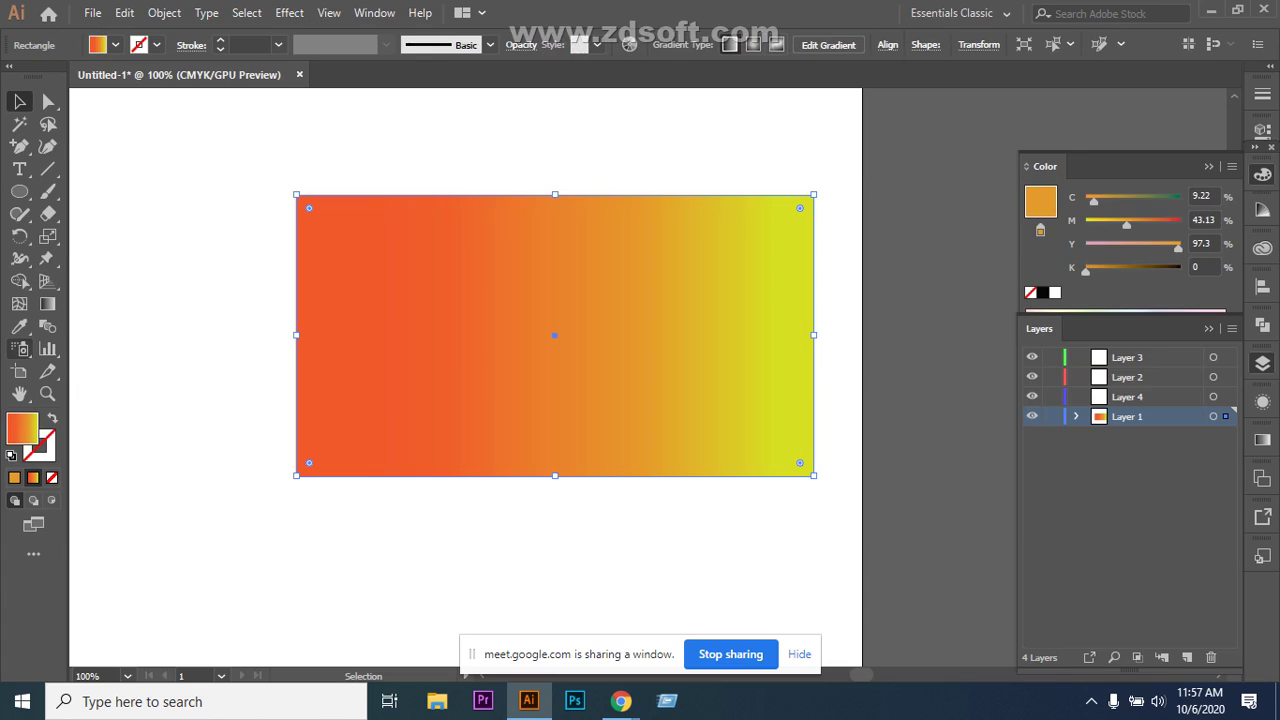
pyautogui.press('u')
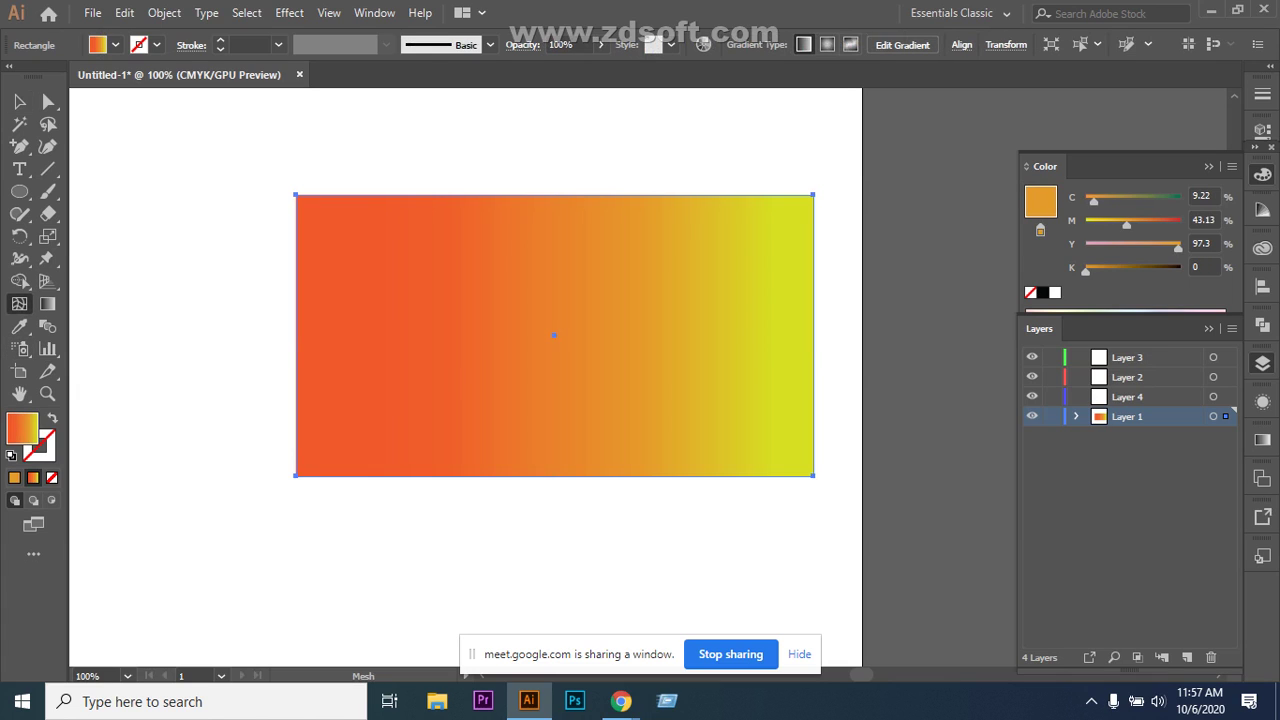
pyautogui.click(517, 328)
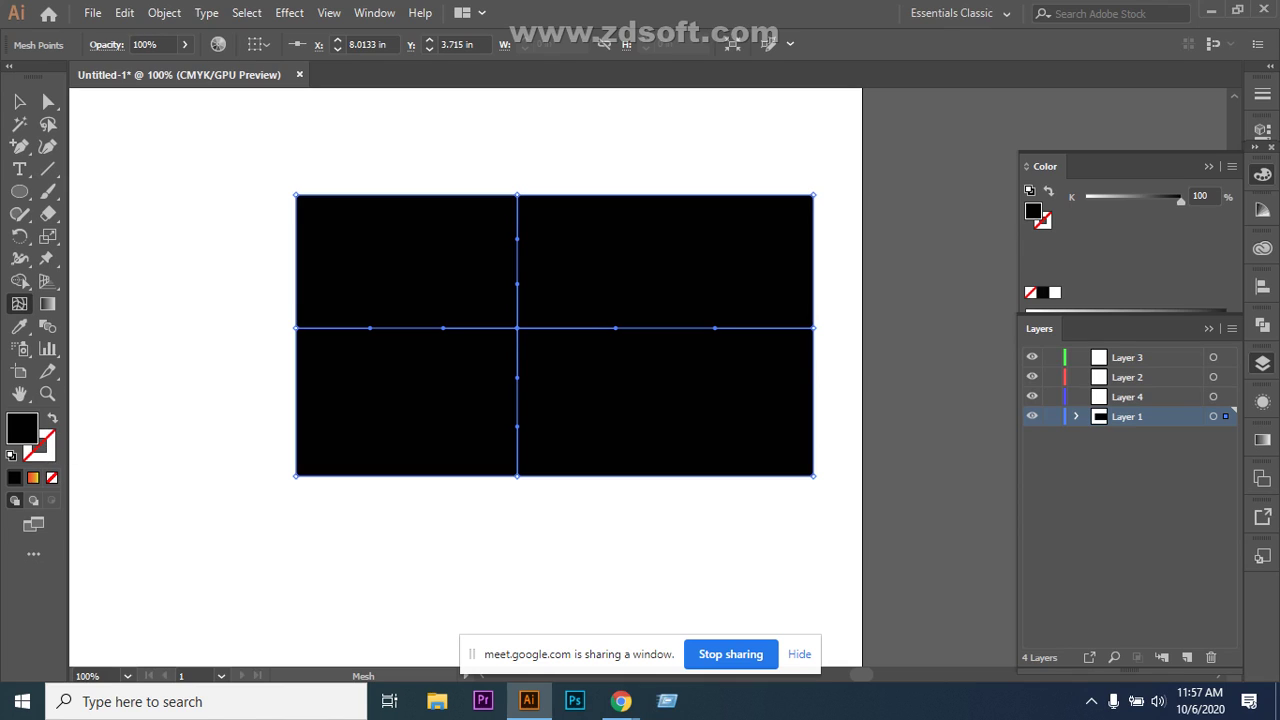
# Try to set the new mesh point's fill colour to crimson DB1D53.
pyautogui.click(52, 419)
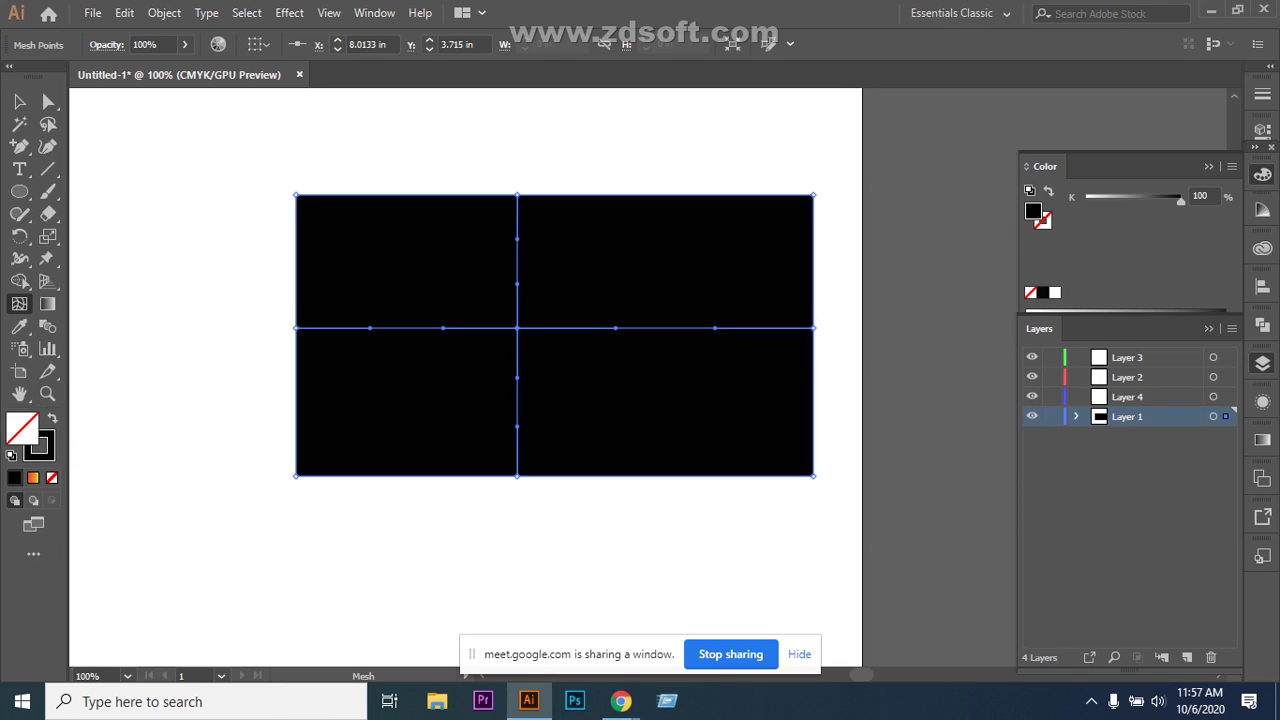
pyautogui.click(52, 419)
pyautogui.doubleClick(22, 428)
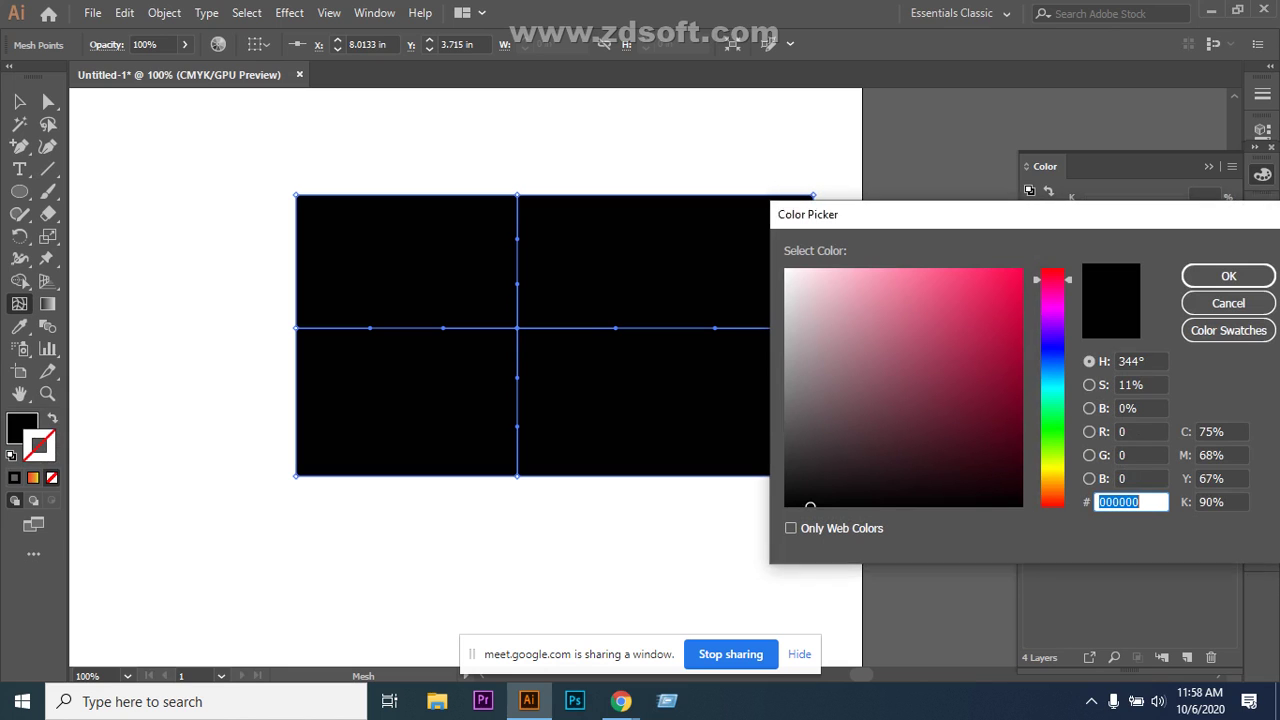
pyautogui.write('DB1D53')
pyautogui.press('Return')
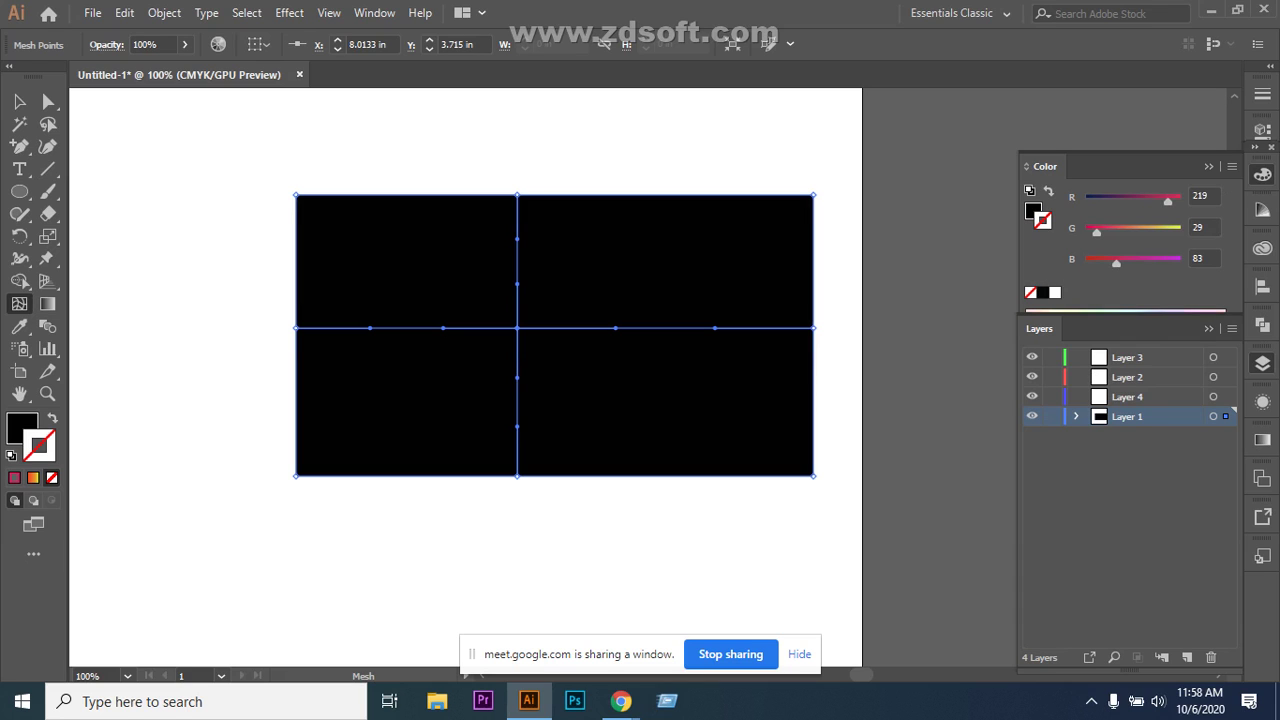
# Try to colour the mesh point EA0647 after swapping its fill and stroke.
pyautogui.click(52, 419)
pyautogui.doubleClick(39, 445)
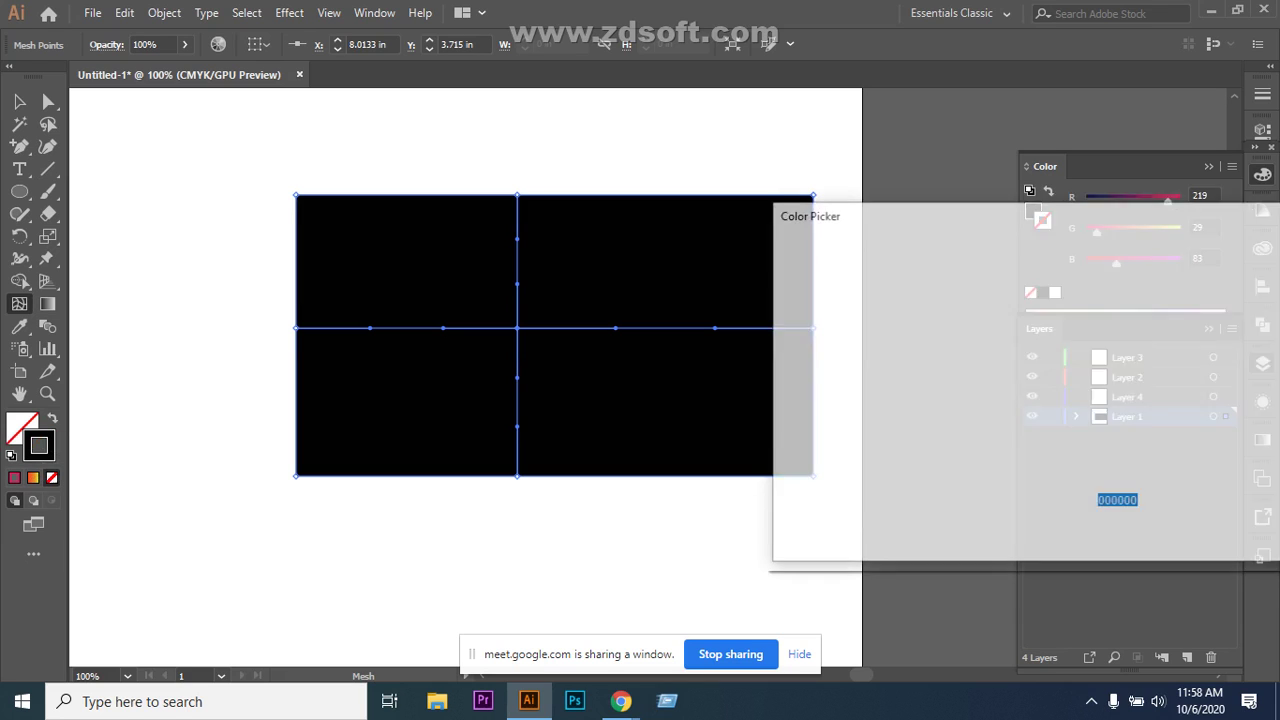
pyautogui.write('EA0647')
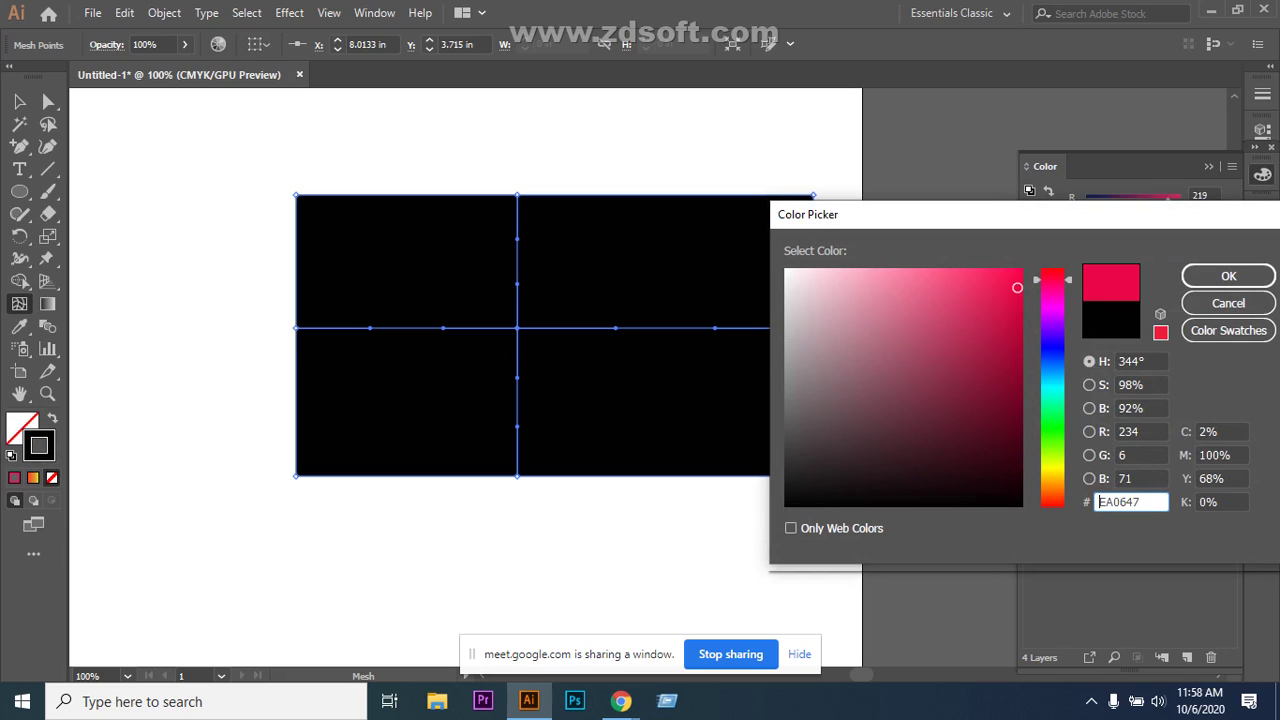
pyautogui.press('Return')
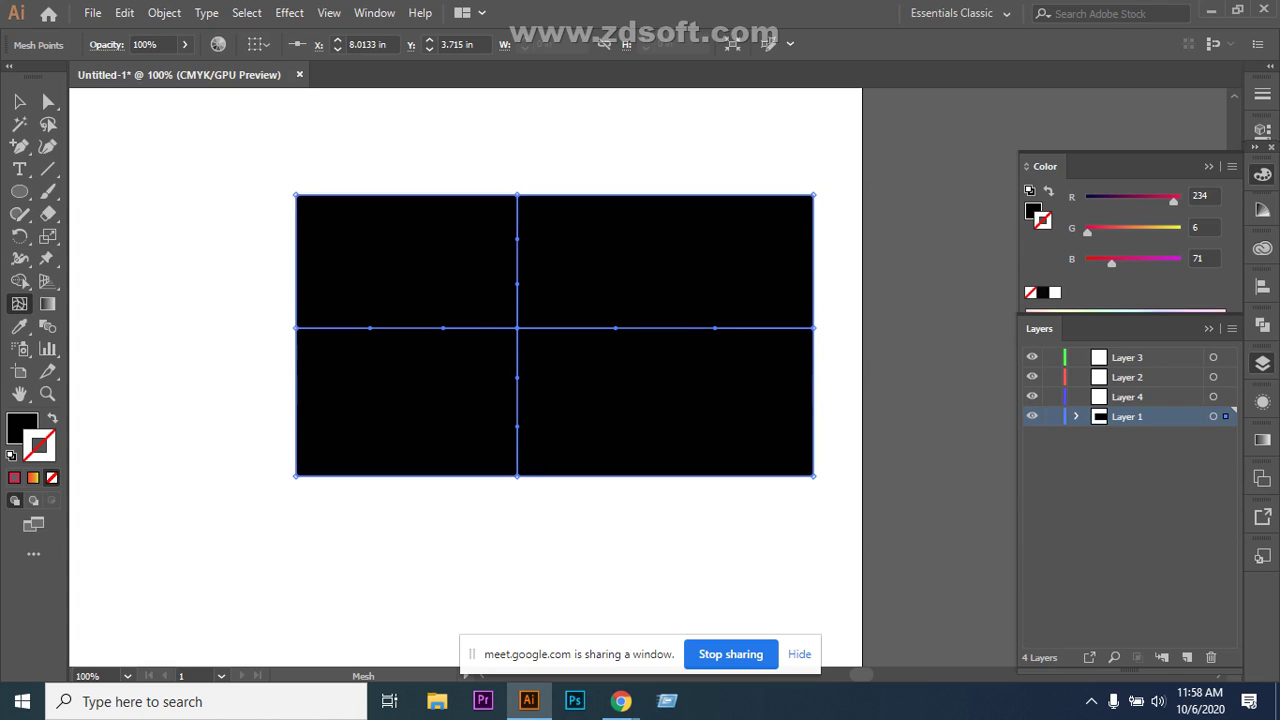
# Undo the colour and mesh changes back to the original gradient rectangle.
pyautogui.press('ctrl')
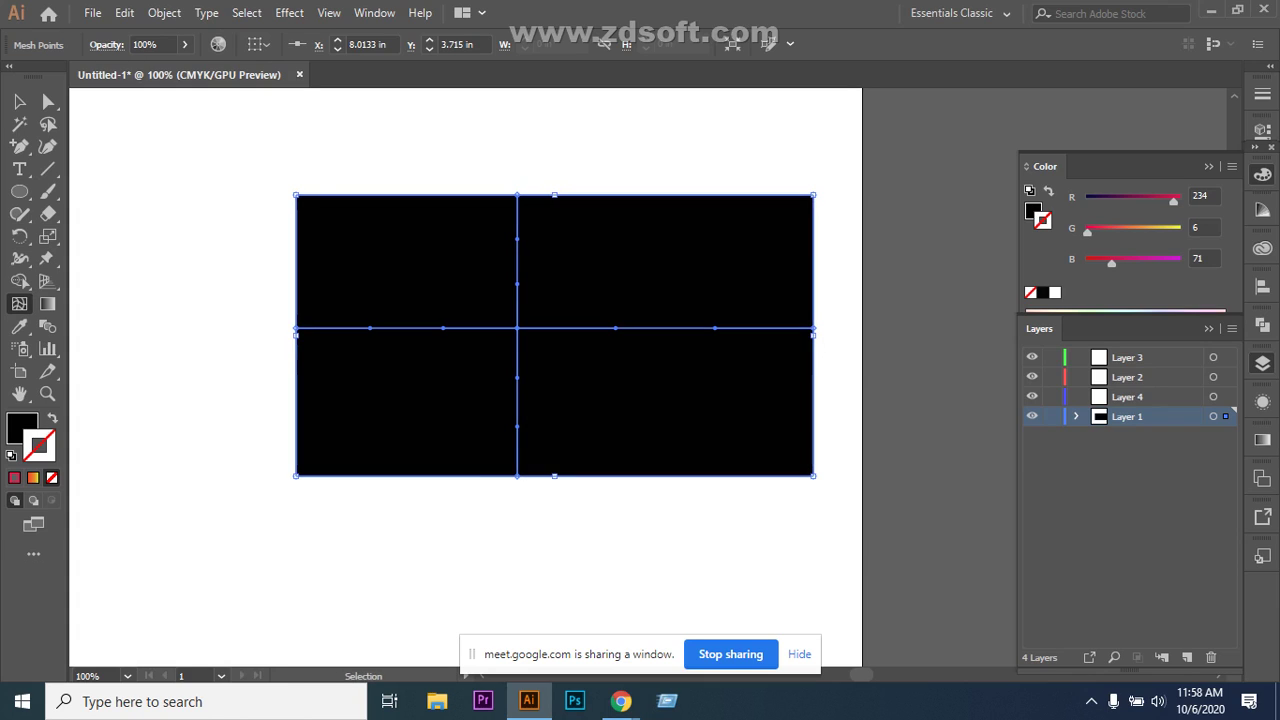
pyautogui.hotkey('ctrl', 'z')
pyautogui.hotkey('ctrl', '2')
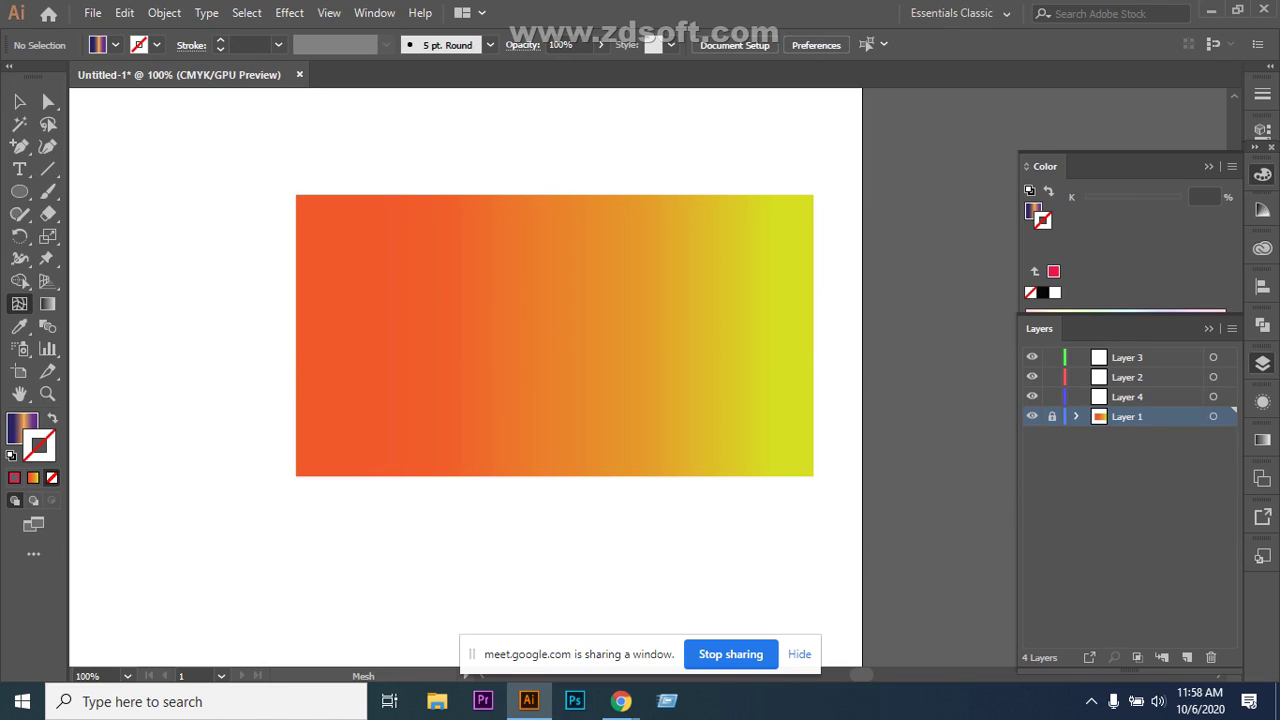
# Unlock the rectangle and swap its fill and stroke so the gradient applies to the outline only.
pyautogui.hotkey('shift', 'x')
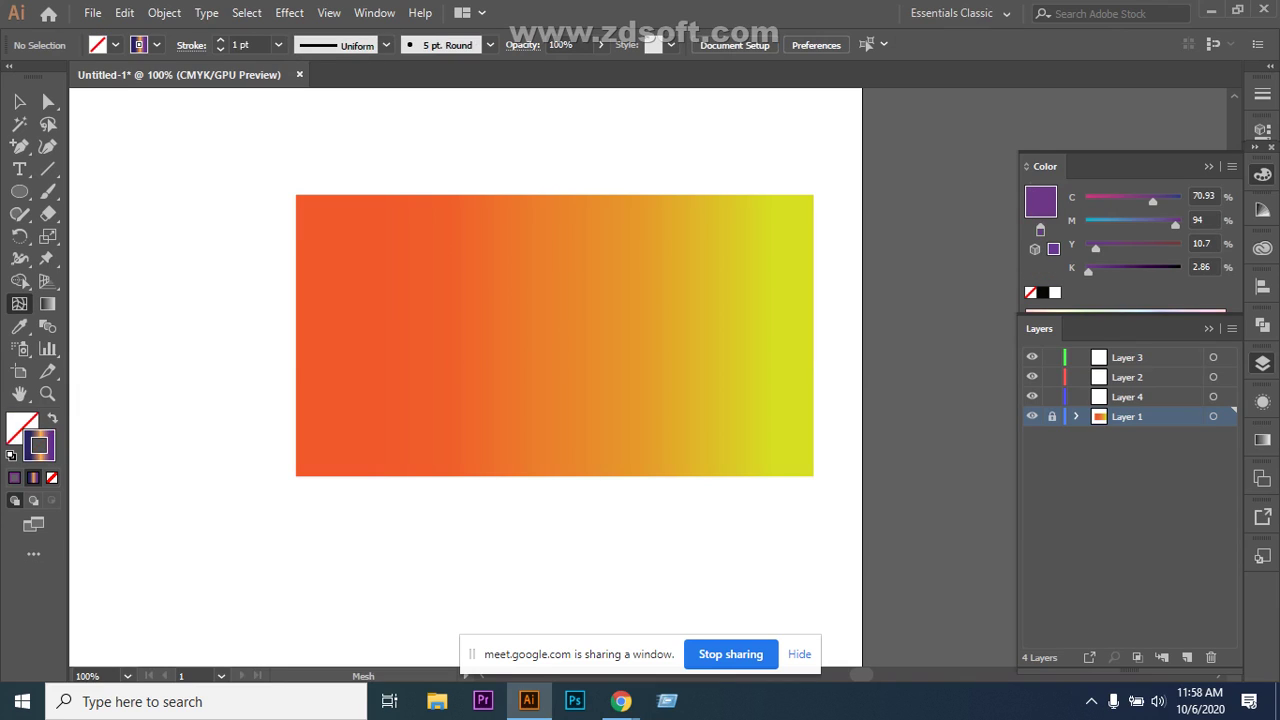
pyautogui.hotkey('ctrl', 'alt', '2')
pyautogui.press('a')
pyautogui.press('v')
pyautogui.hotkey('ctrl', 'a')
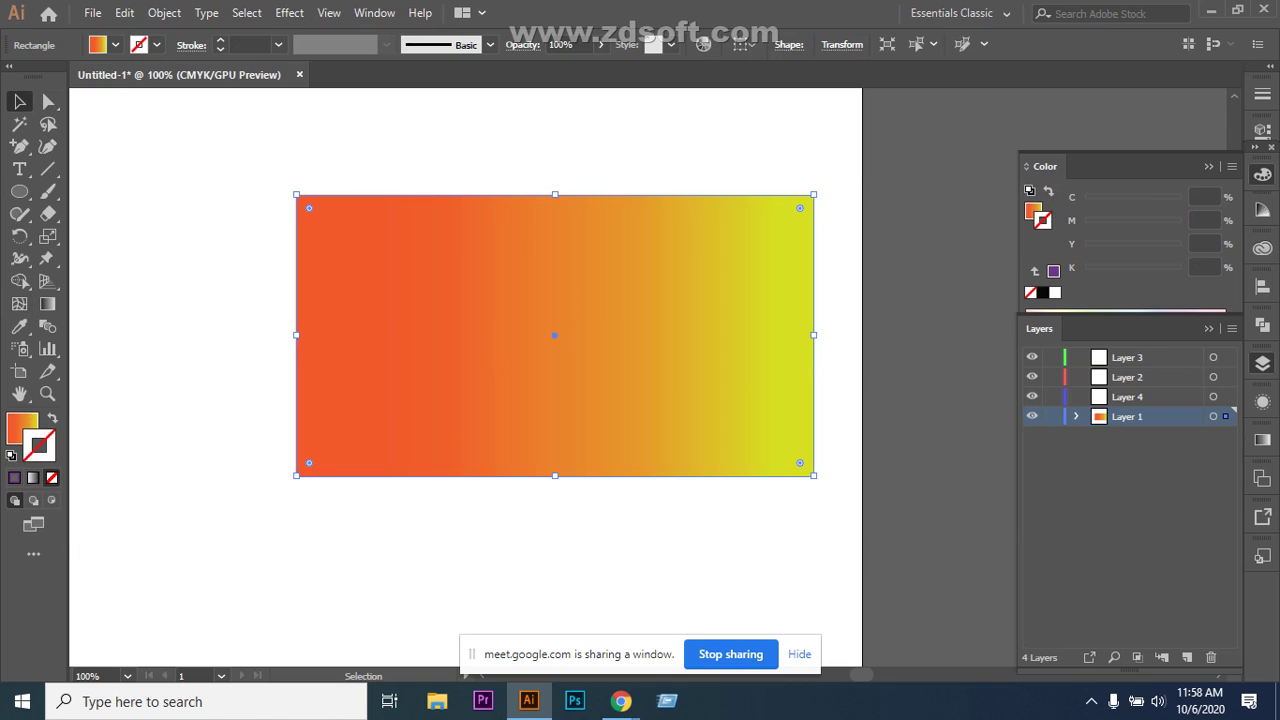
pyautogui.hotkey('shift', 'x')
pyautogui.hotkey('ctrl', 'shift', 'a')
pyautogui.click(298, 270)
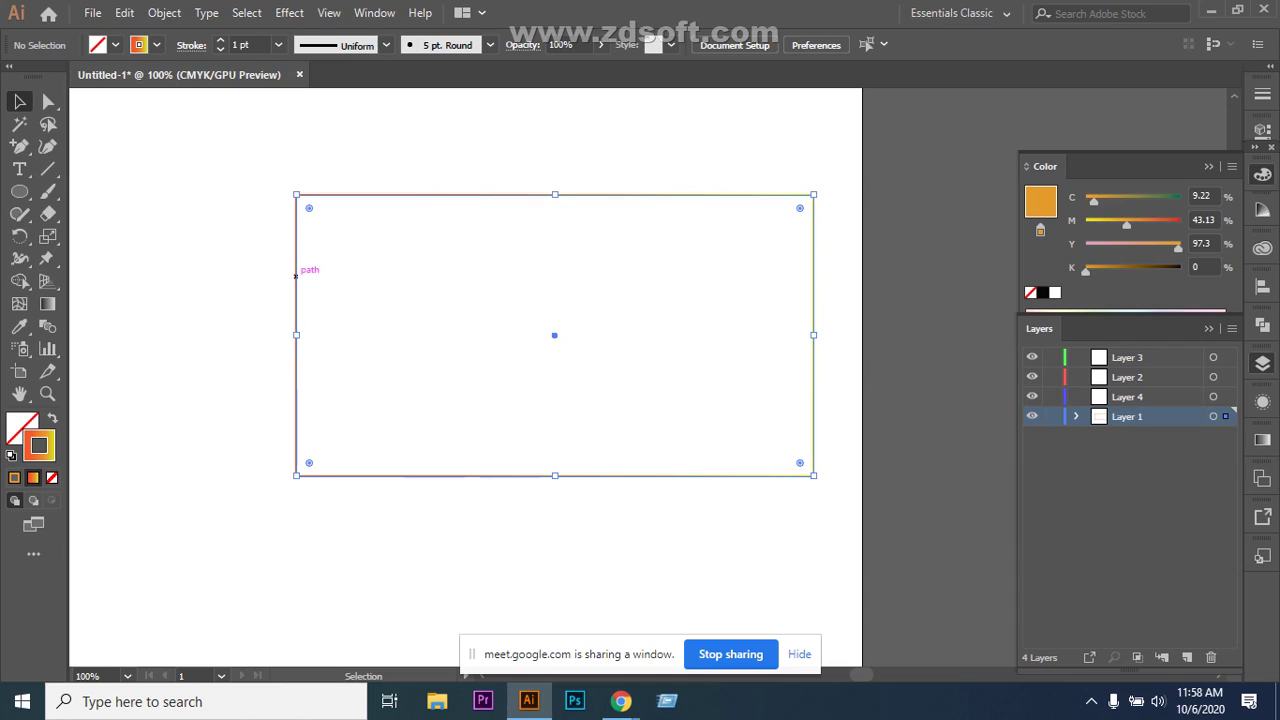
# Add mesh lines to the rectangle: one horizontal near mid-height and four vertical at about X 6.20, 6.98, 7.83 and 8.53 in.
pyautogui.press('u')
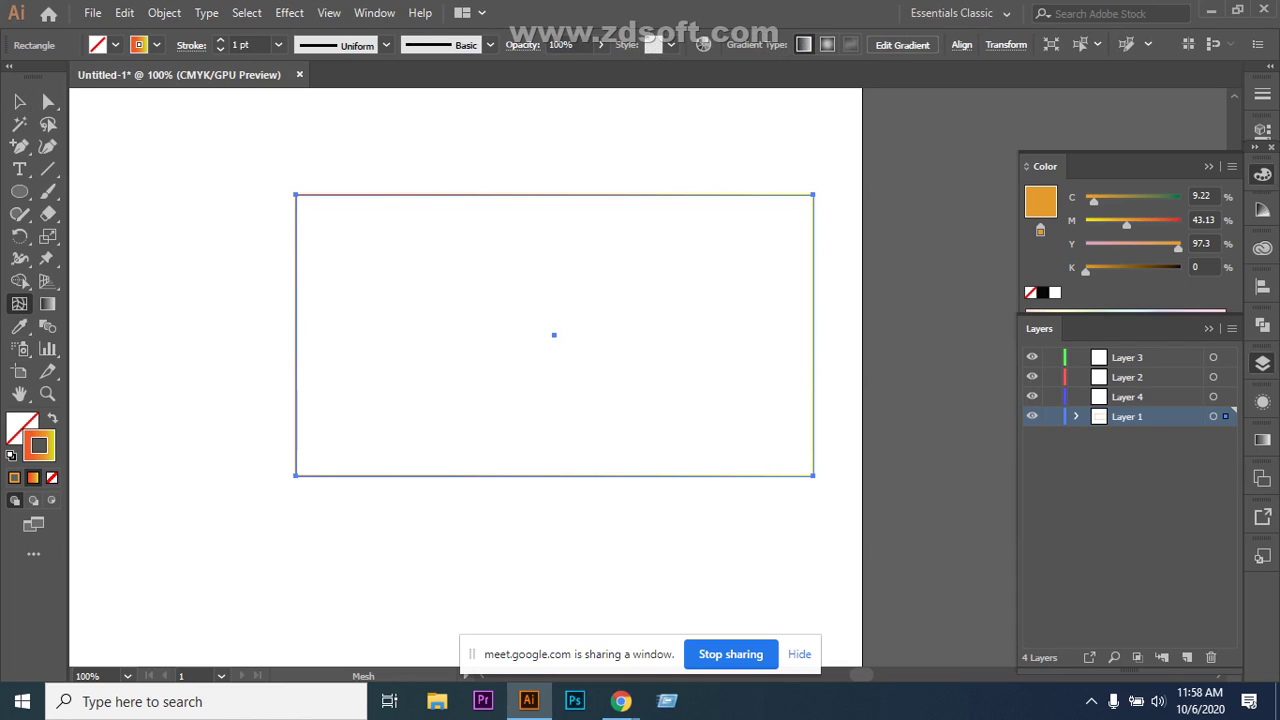
pyautogui.click(296, 327)
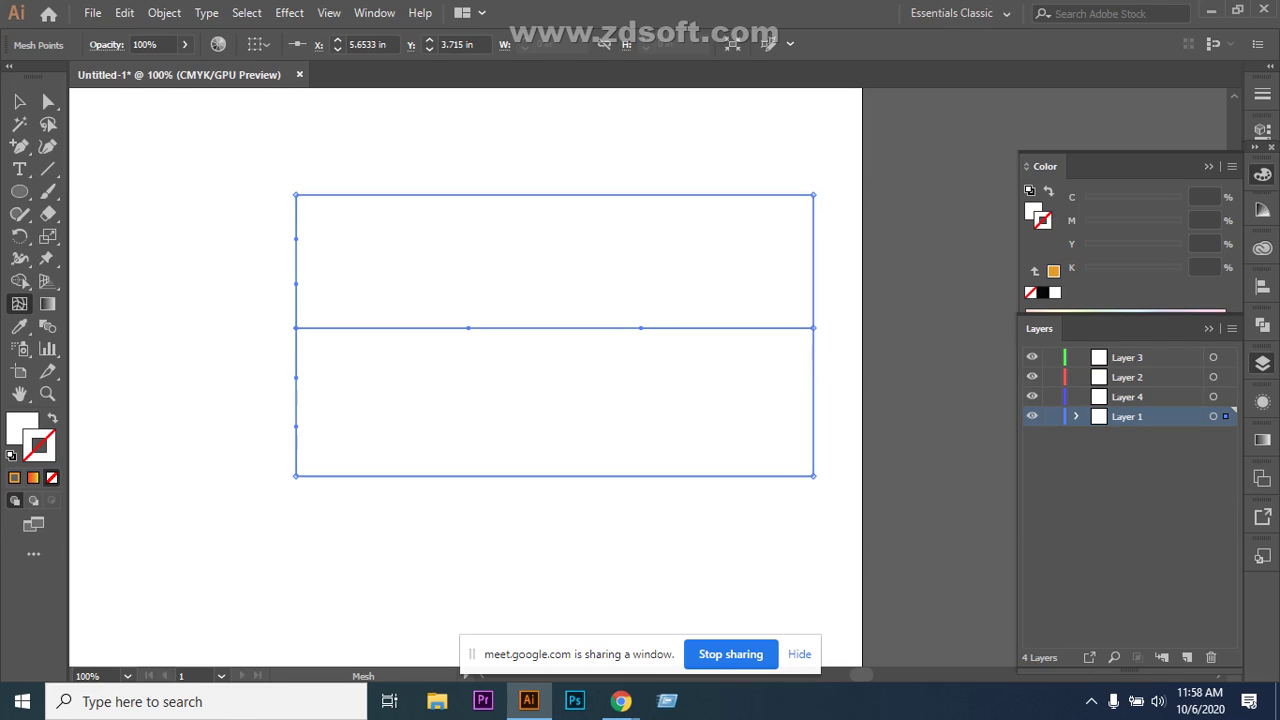
pyautogui.click(347, 328)
pyautogui.click(420, 328)
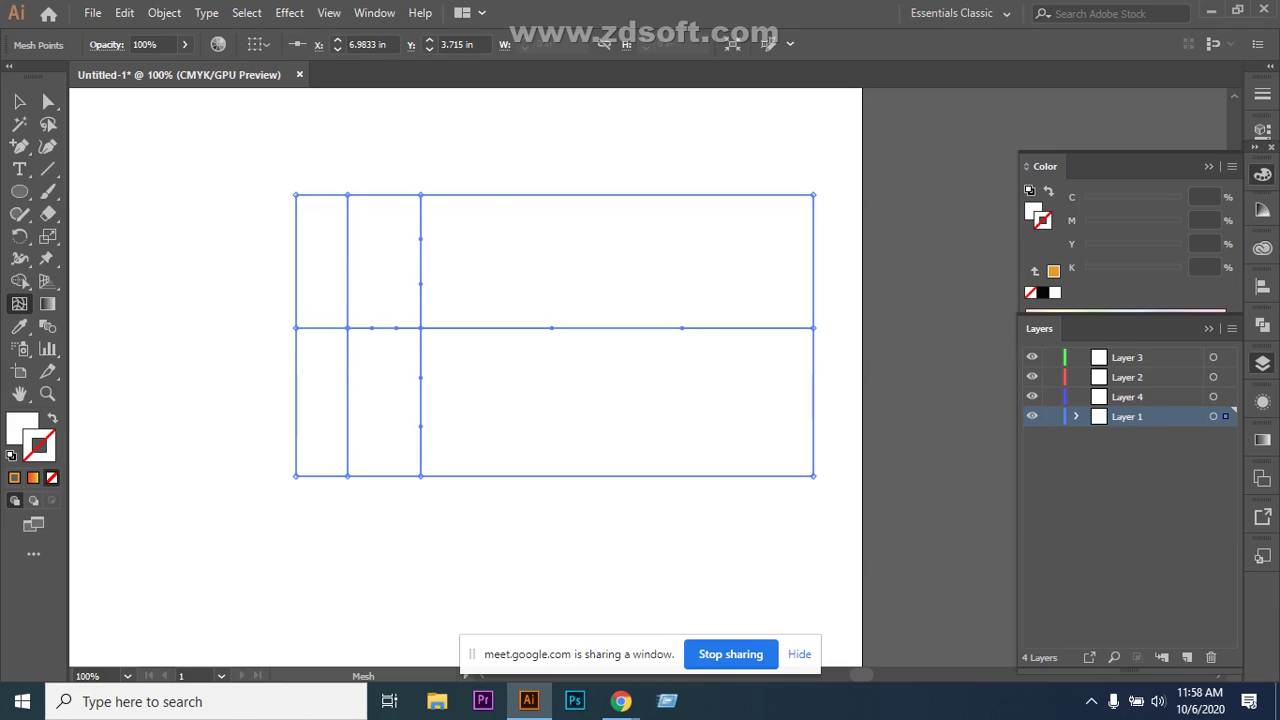
pyautogui.click(500, 327)
pyautogui.click(566, 327)
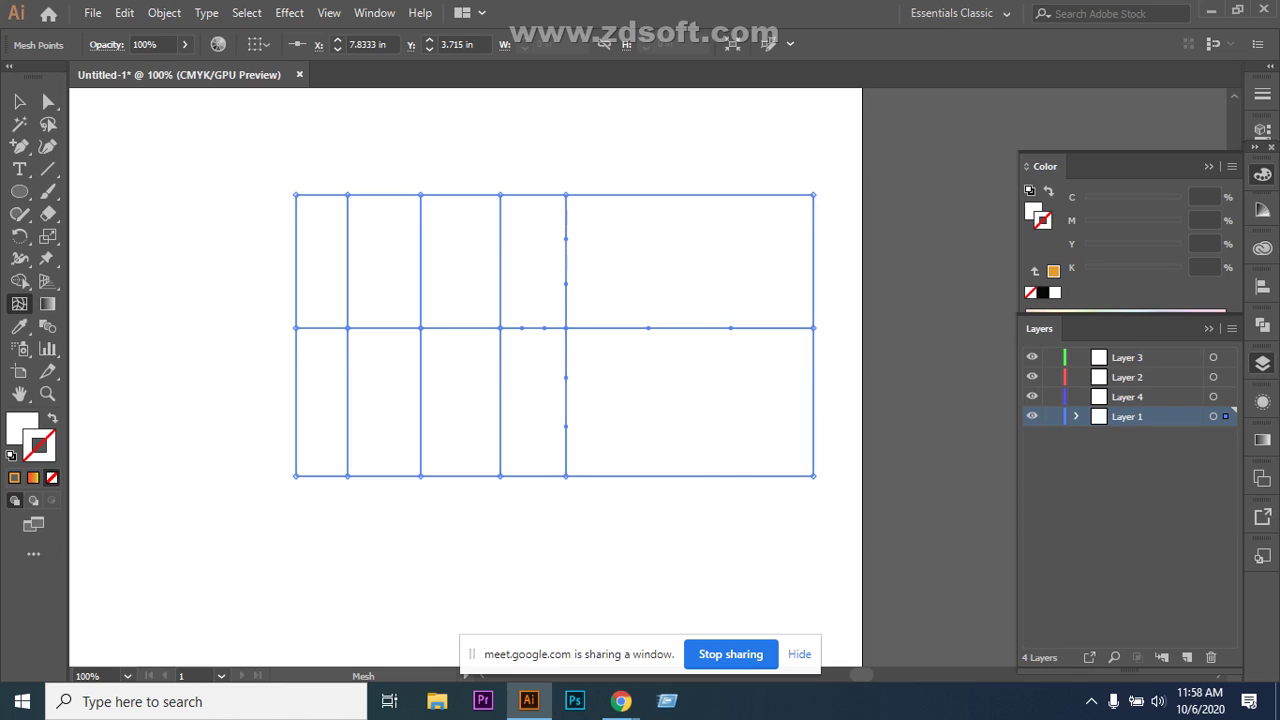
# Colour the mesh point on the third inner vertical line mid-grey, about 62% black.
pyautogui.click(500, 328)
pyautogui.doubleClick(22, 428)
pyautogui.click(986, 297)
pyautogui.press('Return')
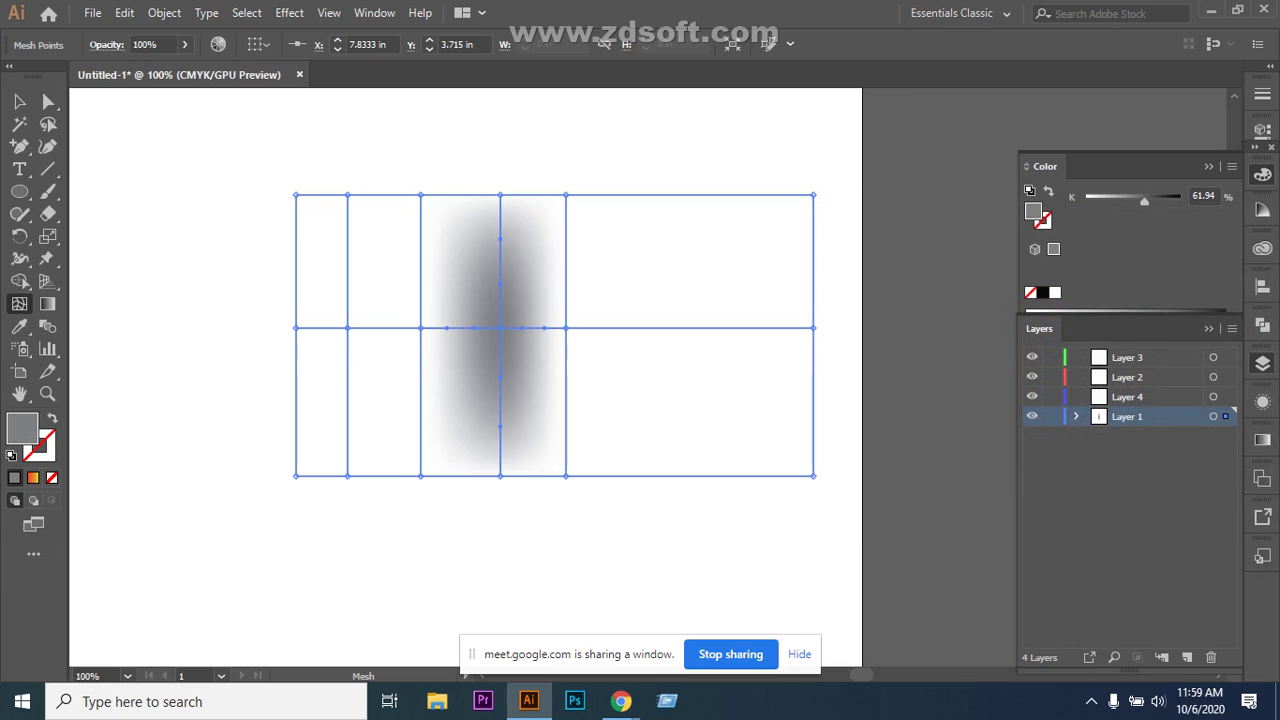
# Colour the mesh point on the first inner vertical line light grey, about 18% black.
pyautogui.click(347, 327)
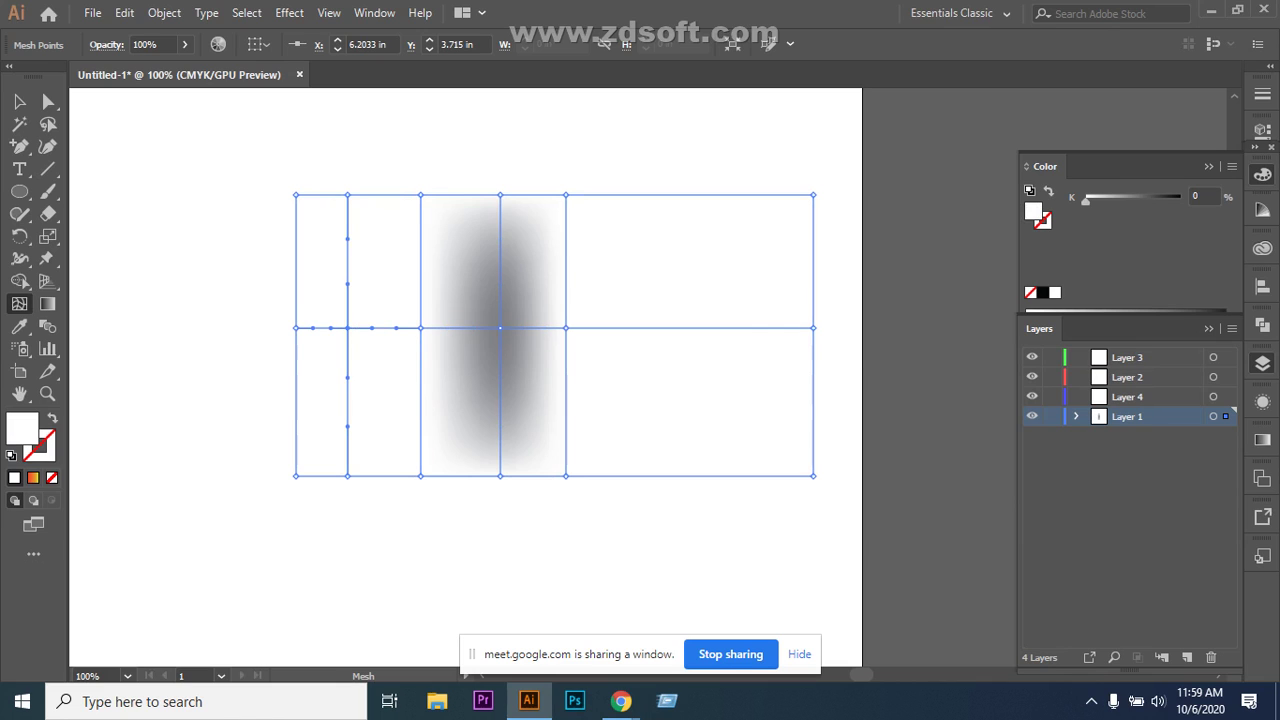
pyautogui.doubleClick(22, 428)
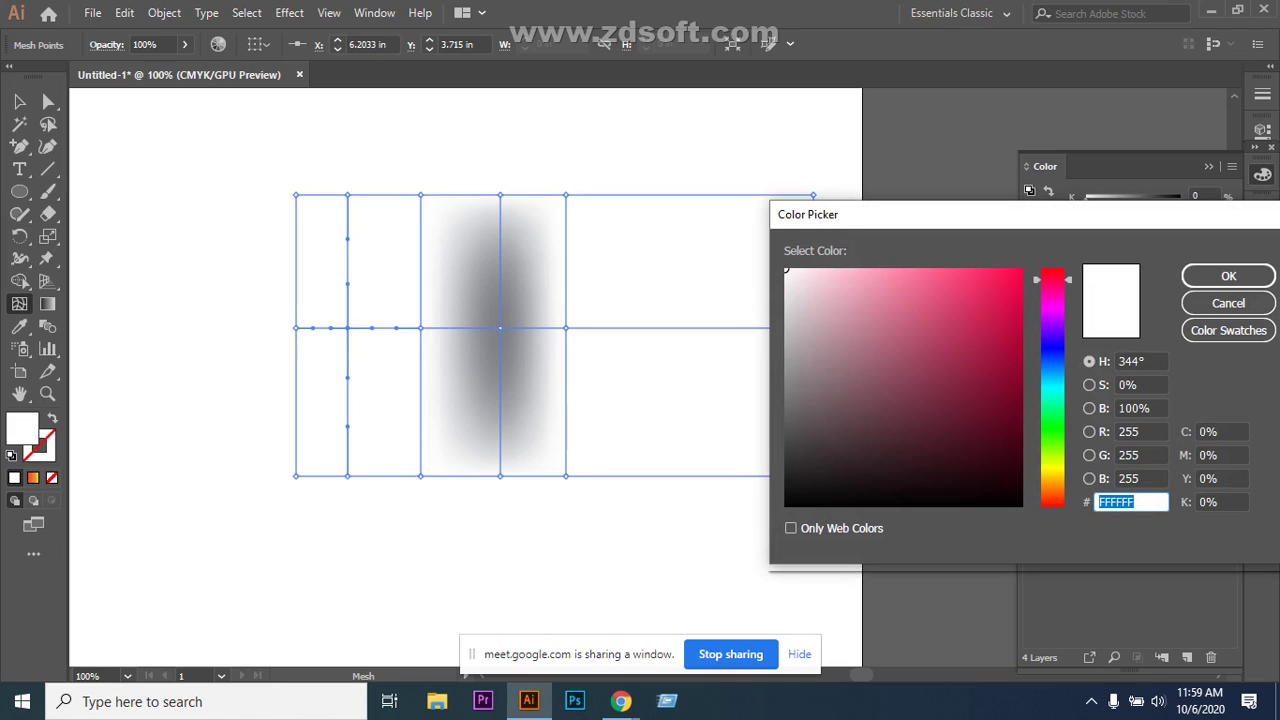
pyautogui.moveTo(1052, 279); pyautogui.dragTo(1052, 466)
pyautogui.click(1015, 285)
pyautogui.click(1228, 276)
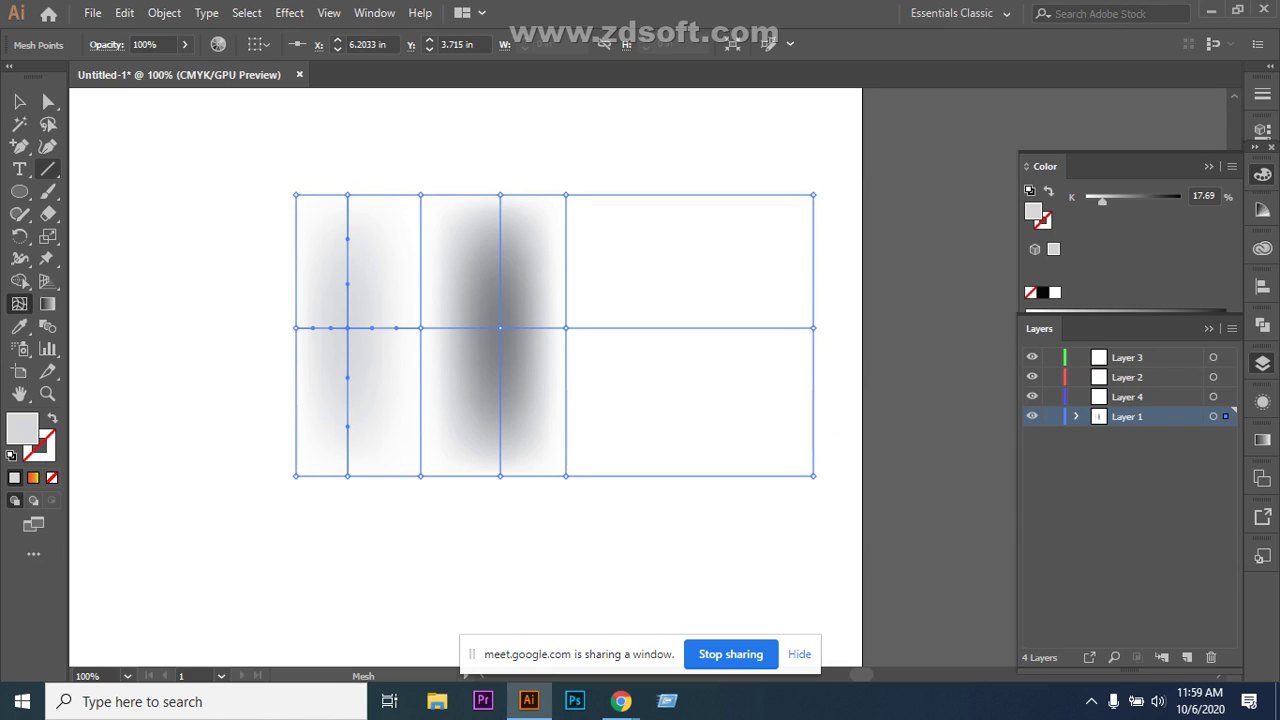
# Leave mesh point editing and select the whole mesh object.
pyautogui.click(19, 101)
pyautogui.hotkey('ctrl', 'shift', 'a')
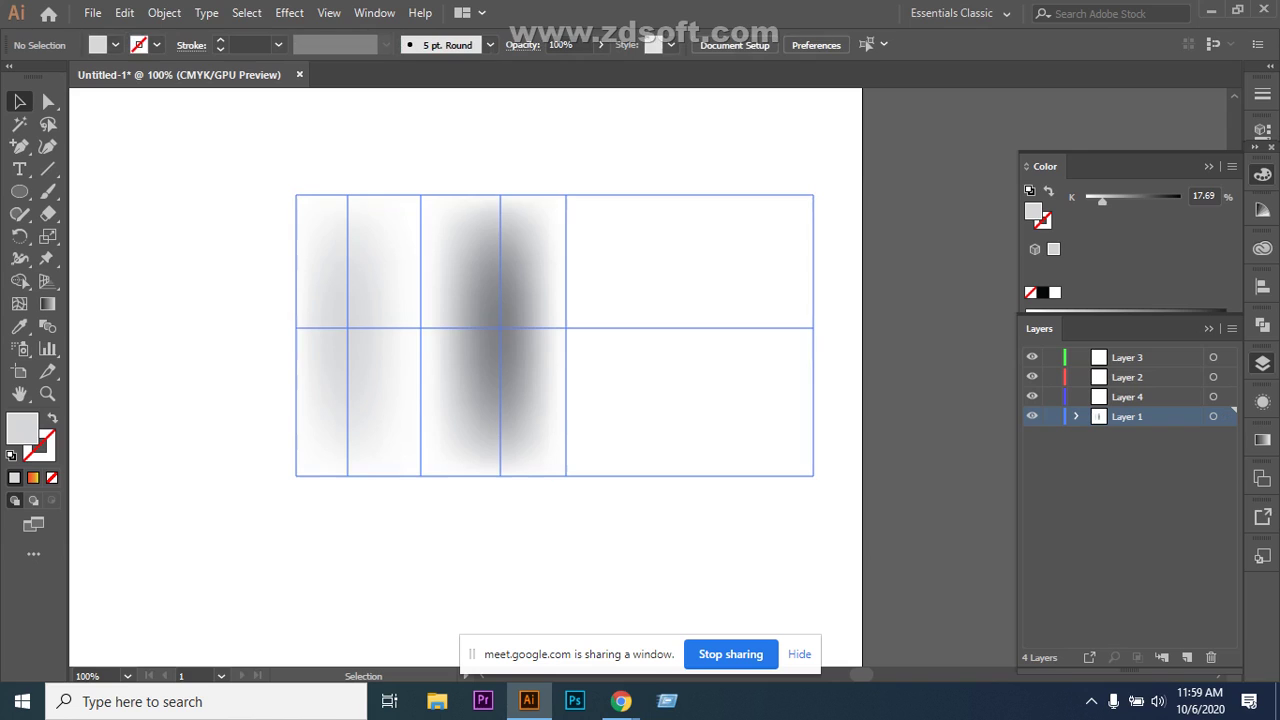
pyautogui.click(646, 474)
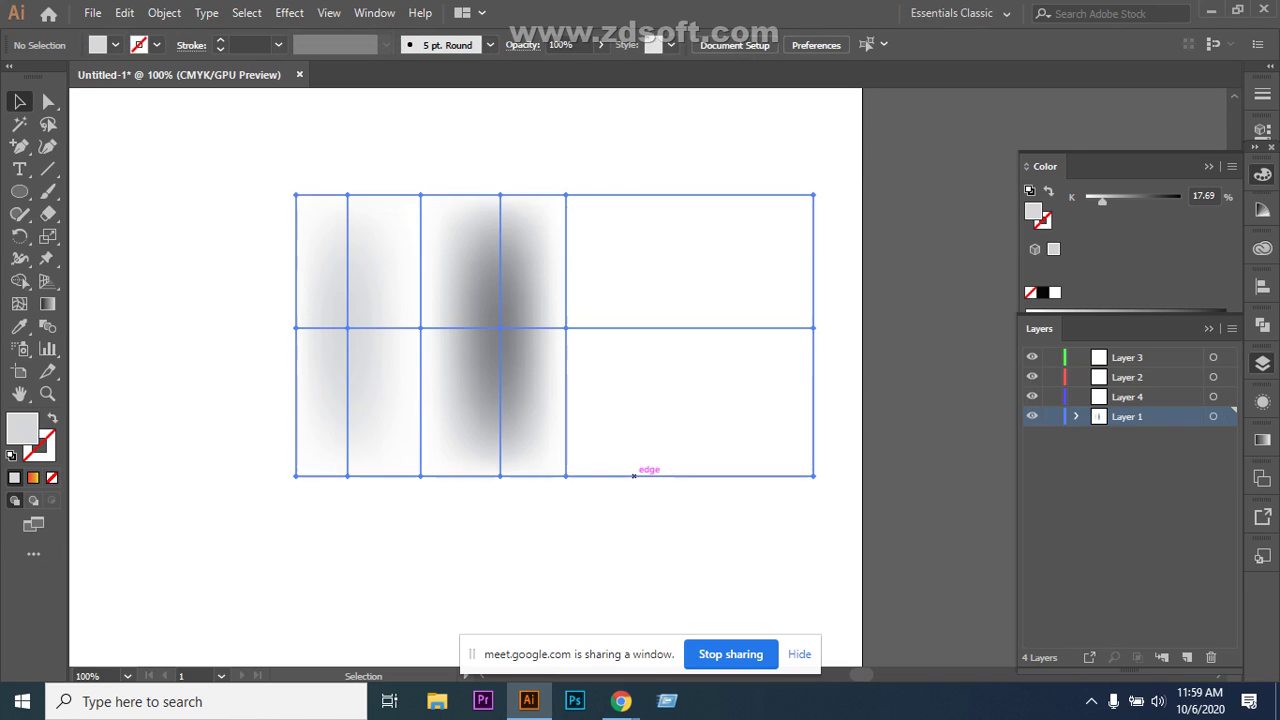
pyautogui.hotkey('ctrl', 'shift', 'a')
pyautogui.click(554, 335)
pyautogui.hotkey('ctrl', 'a')
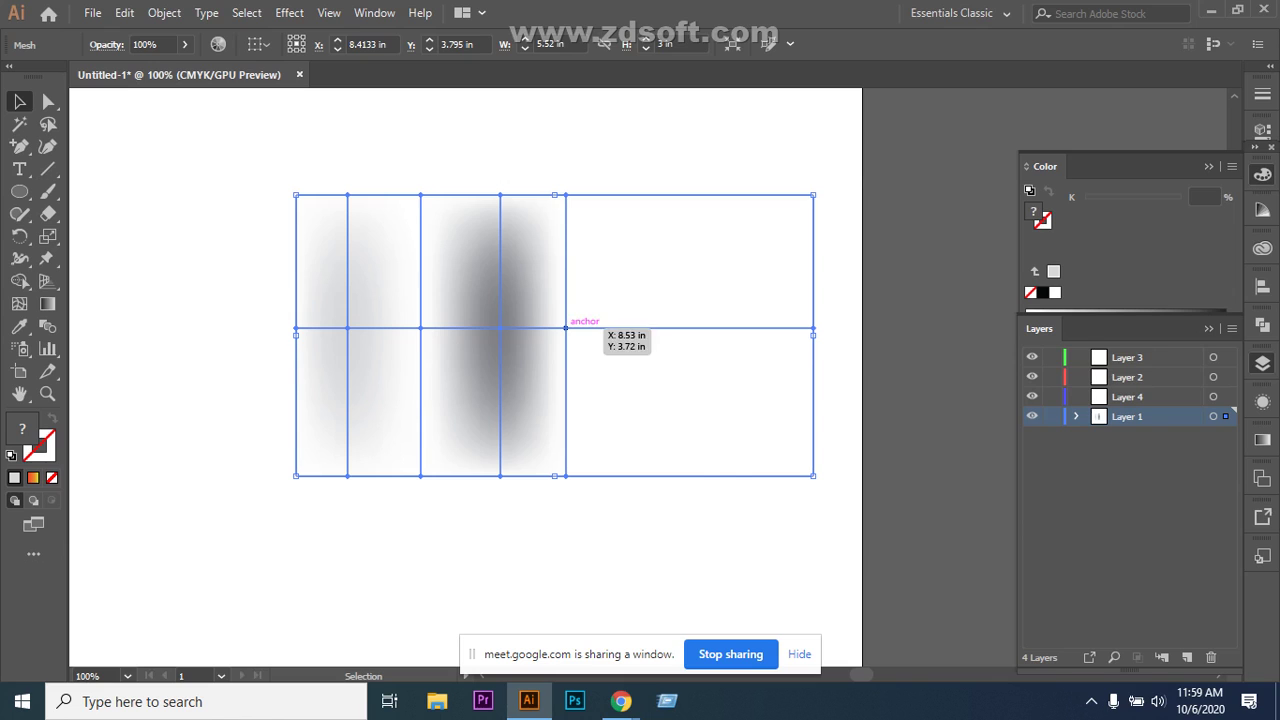
# Shift the mesh rectangle slightly down and to the left, and delete it from the artboard.
pyautogui.moveTo(566, 328)
pyautogui.mouseDown()
pyautogui.moveTo(614, 331)
pyautogui.moveTo(550, 337)
pyautogui.mouseUp()
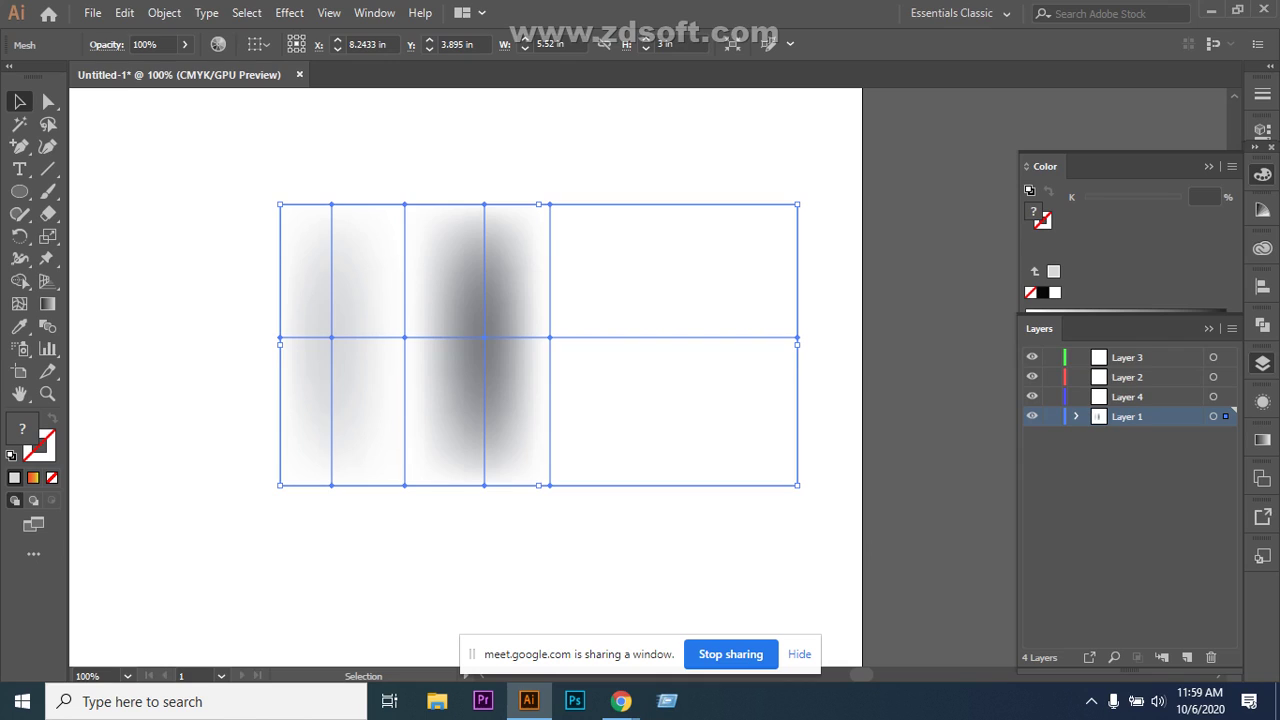
pyautogui.press('Delete')
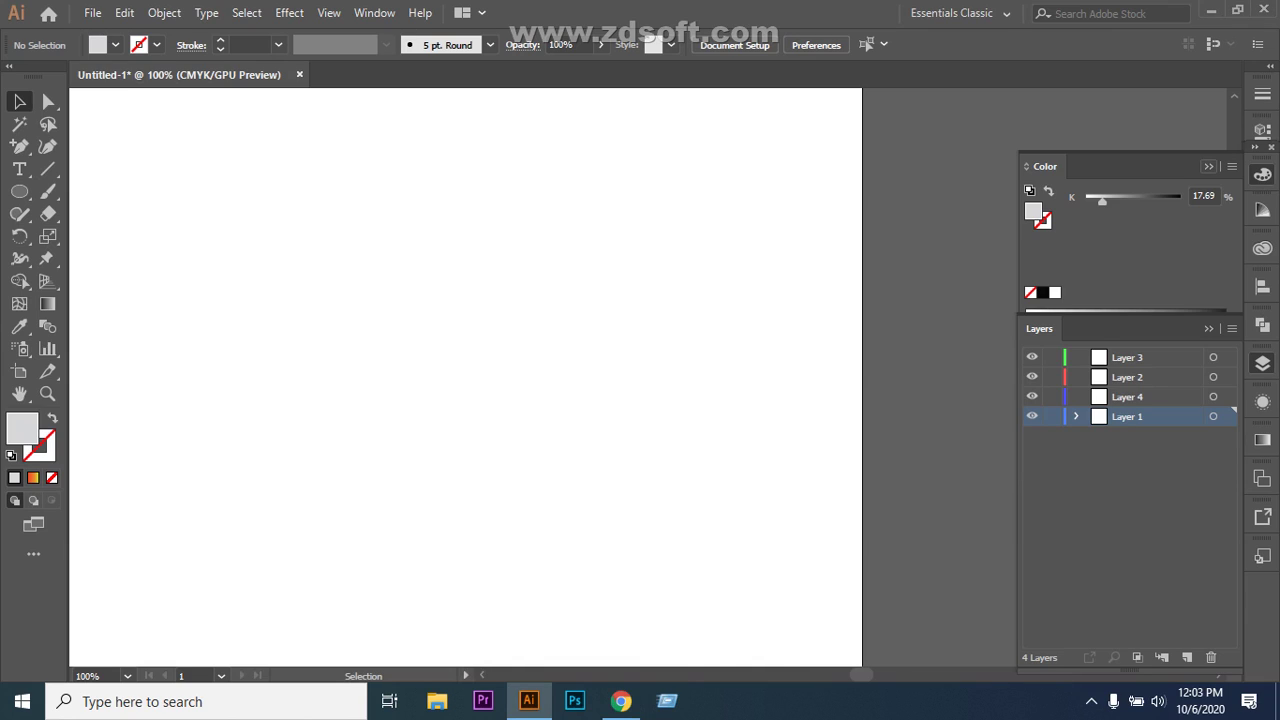
# Hide the Color and Layers panels and quit Illustrator without saving the Untitled-1 document.
pyautogui.click(1208, 166)
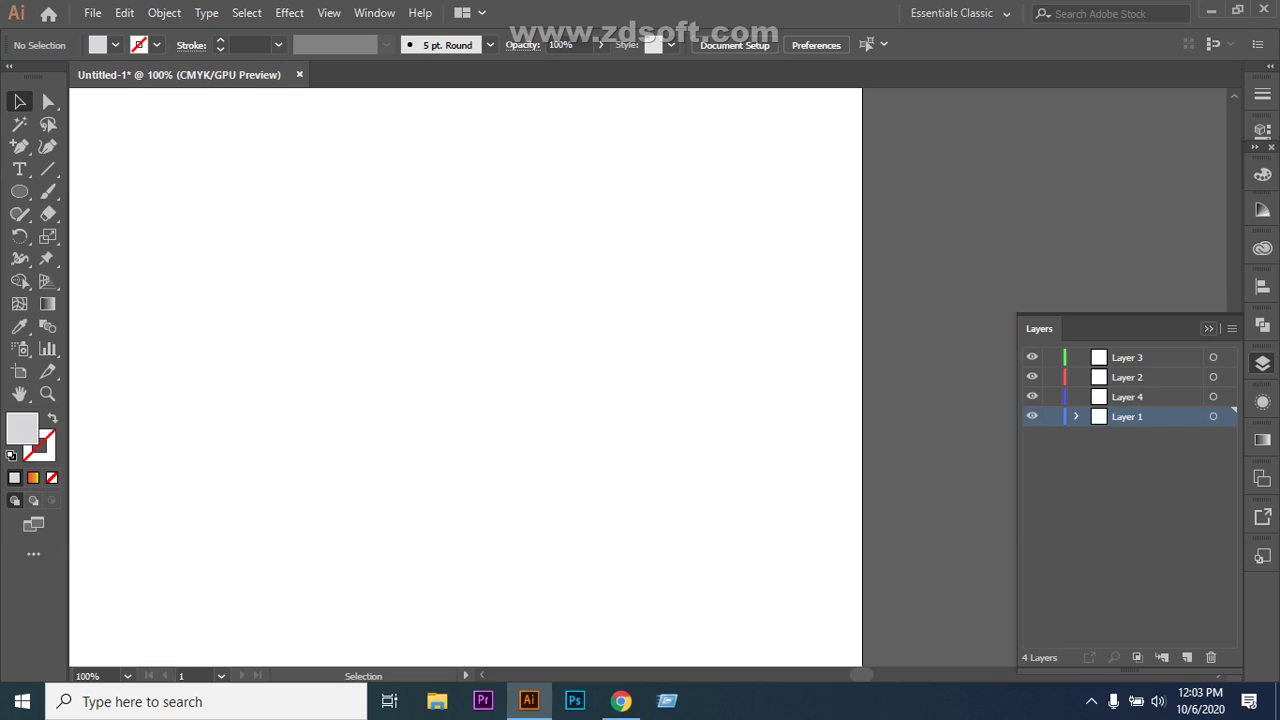
pyautogui.press('F7')
pyautogui.click(1263, 9)
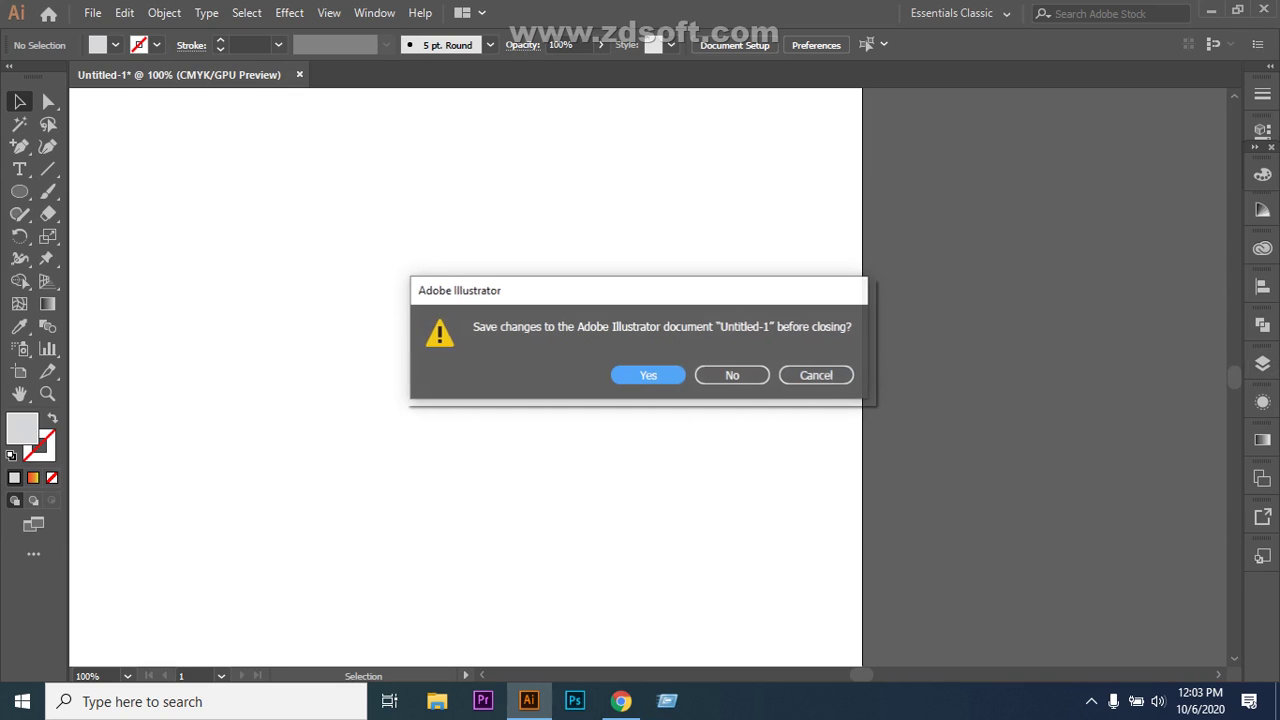
pyautogui.click(732, 375)
pyautogui.press('Escape')
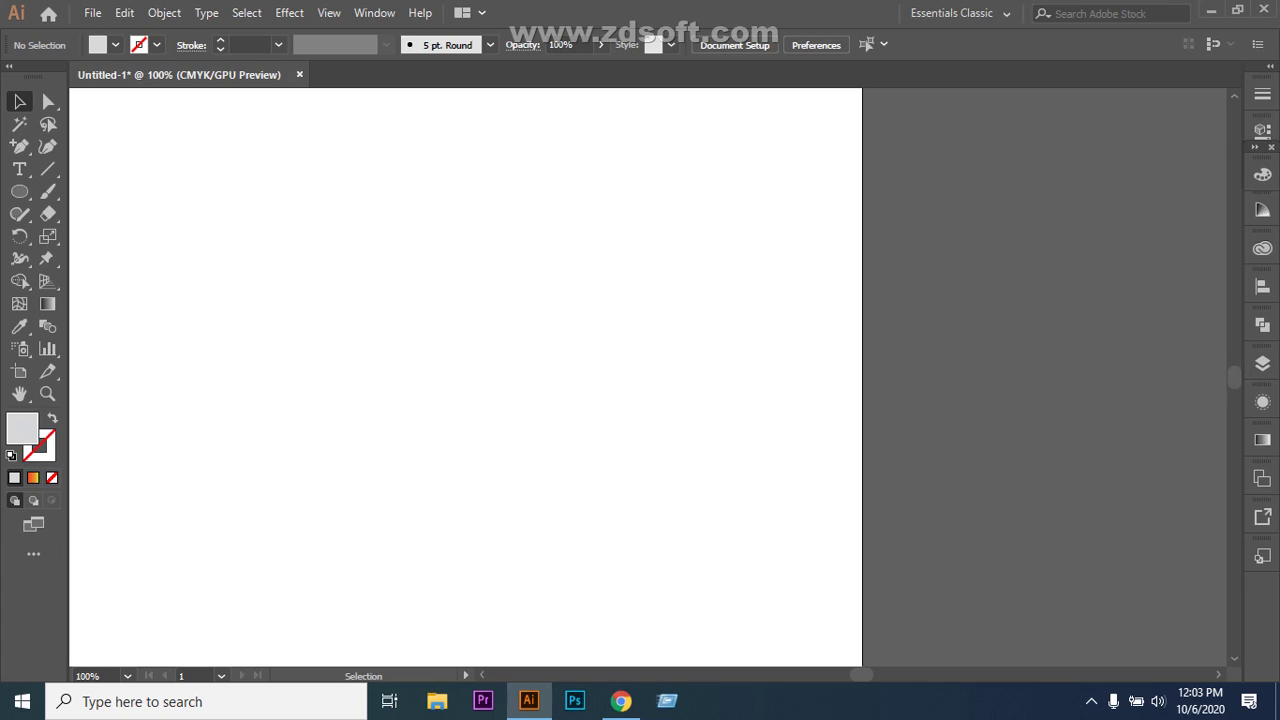
# Switch to the Google Meet call in Chrome, dismiss the Illustrator crash report without sending it, and look through the participant list.
pyautogui.click(621, 701)
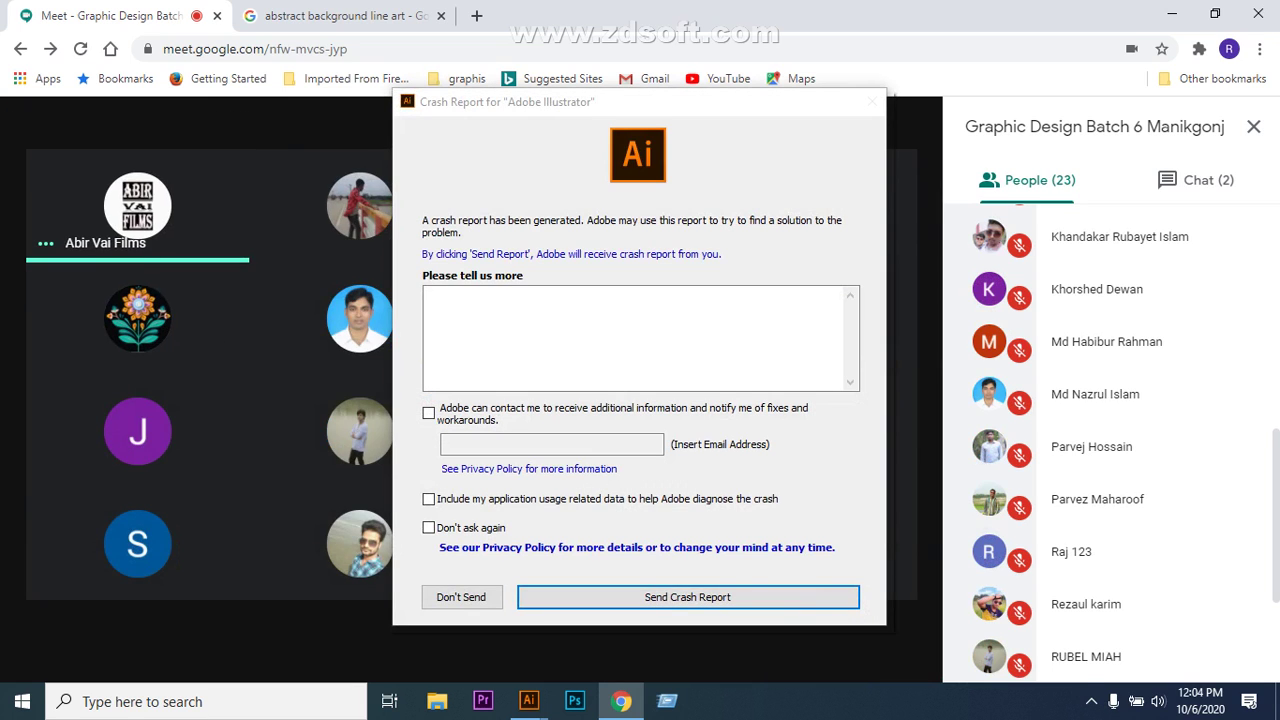
pyautogui.click(461, 597)
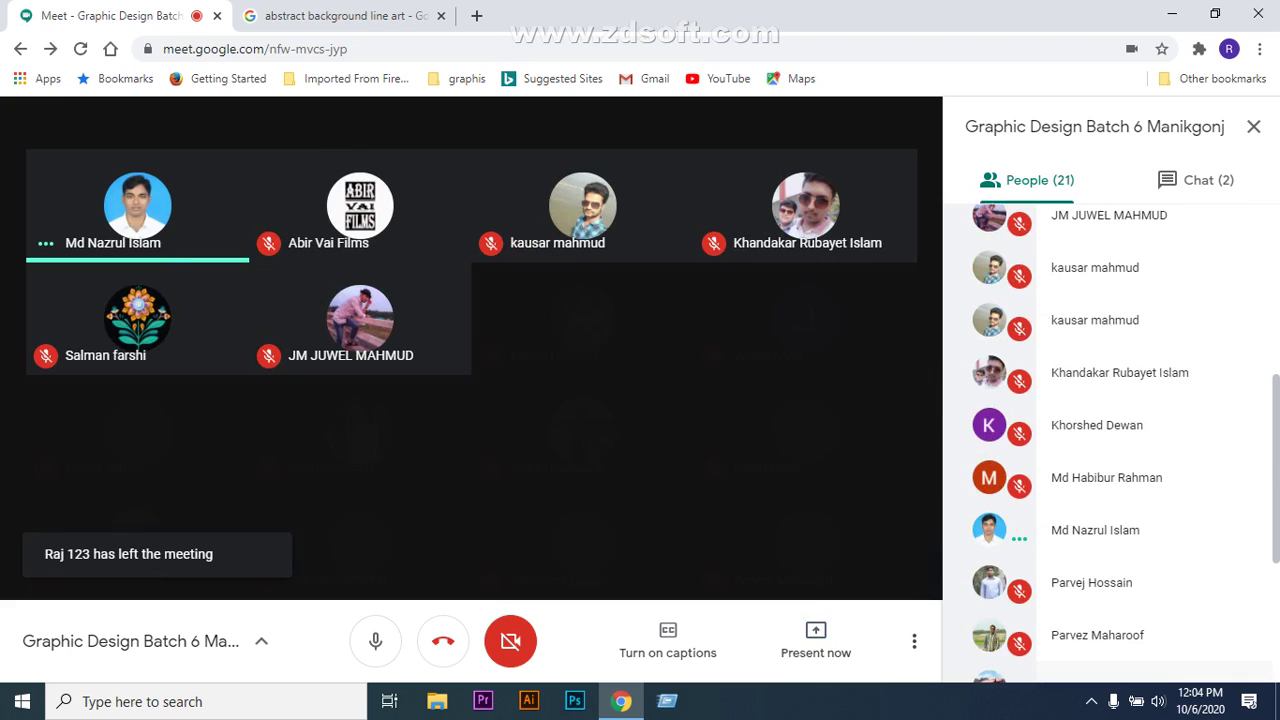
pyautogui.scroll(-6, 1150, 460)
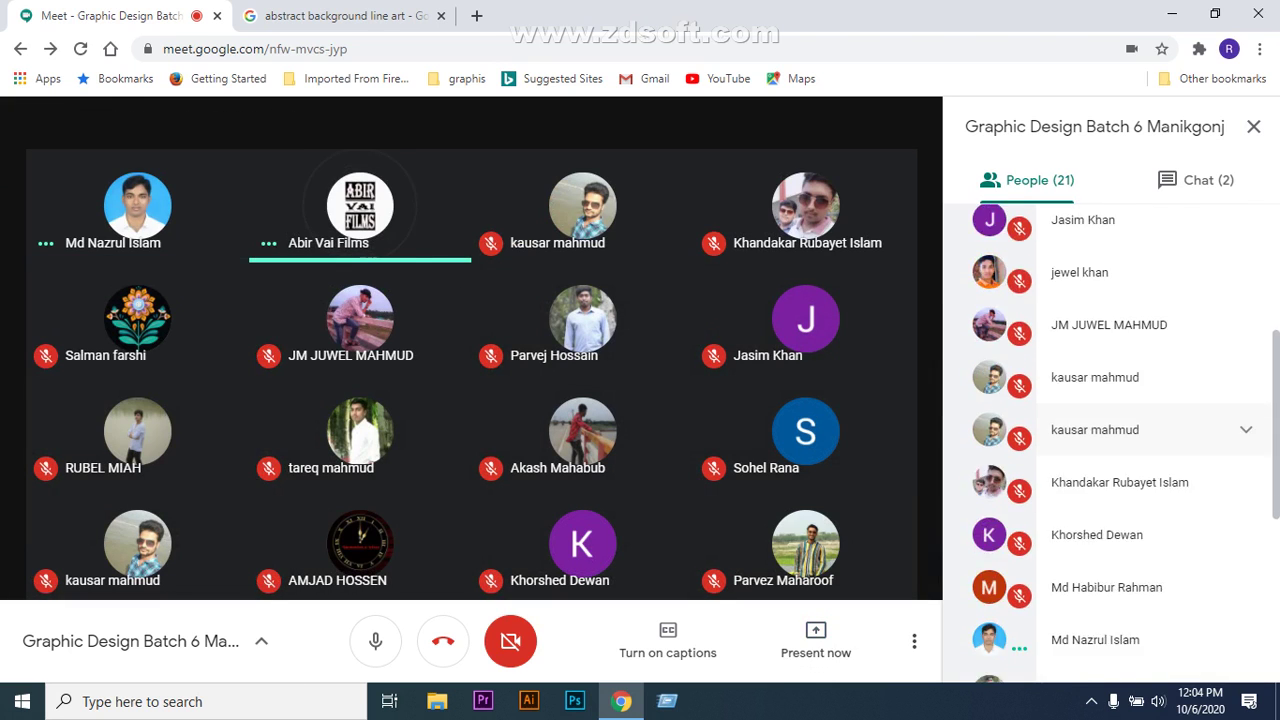
pyautogui.moveTo(401, 318)
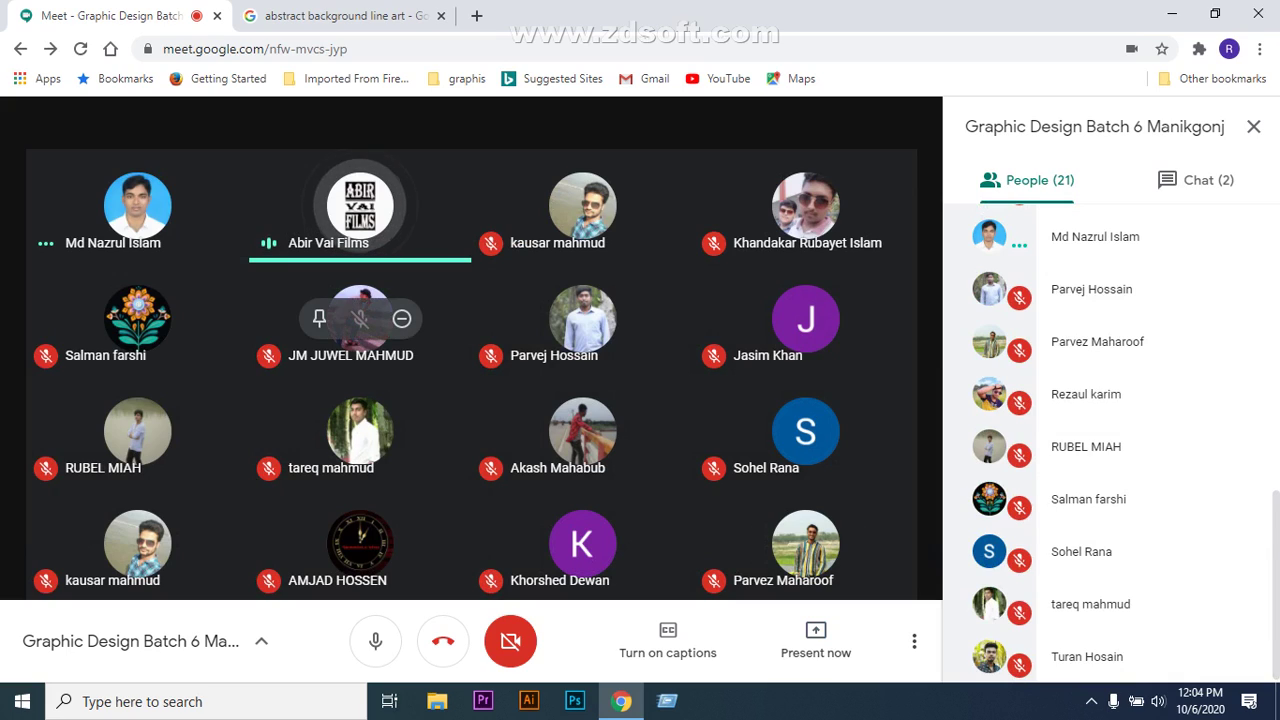